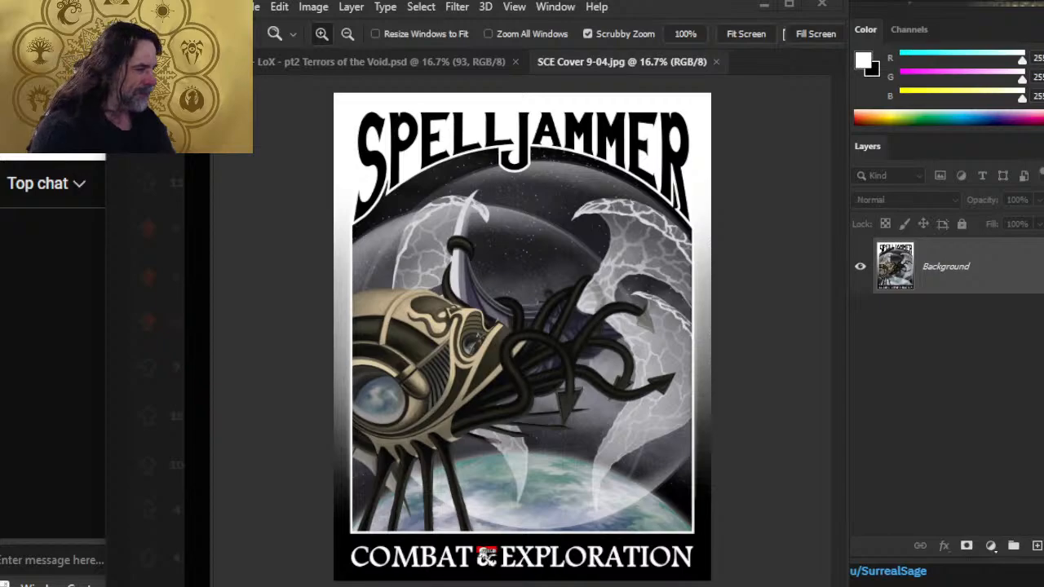
Switch to the SCE layout document in Word and look over its page overview from the cover to the last pages
left_click_drag(106, 191, 210, 192)
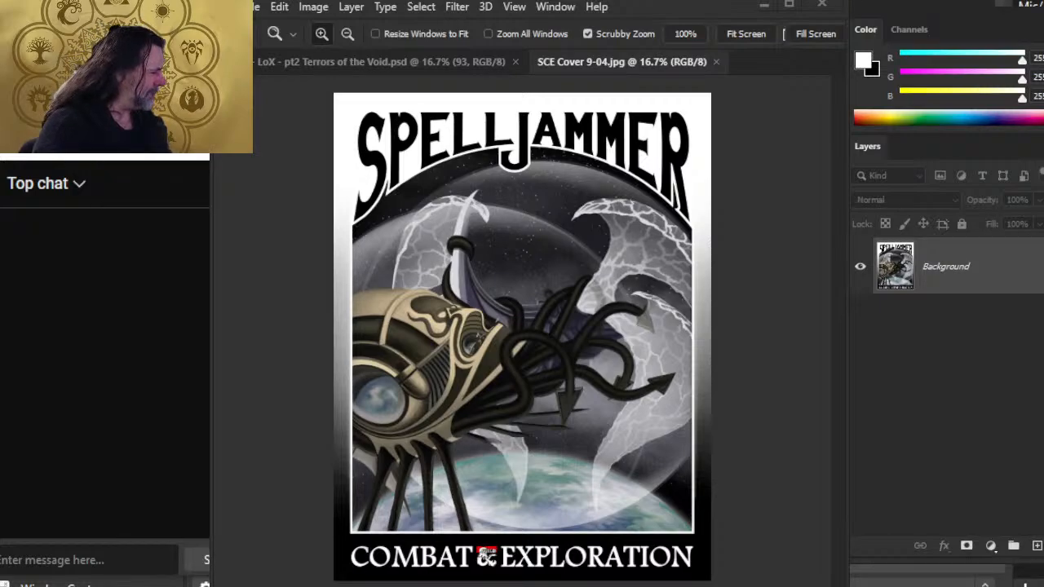
key("alt+Tab")
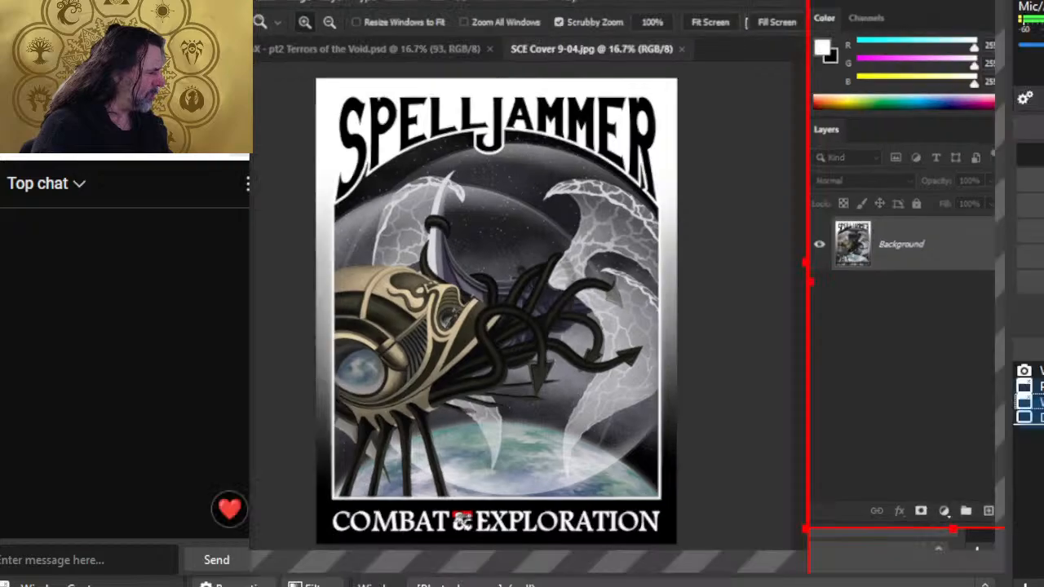
key("alt+Tab")
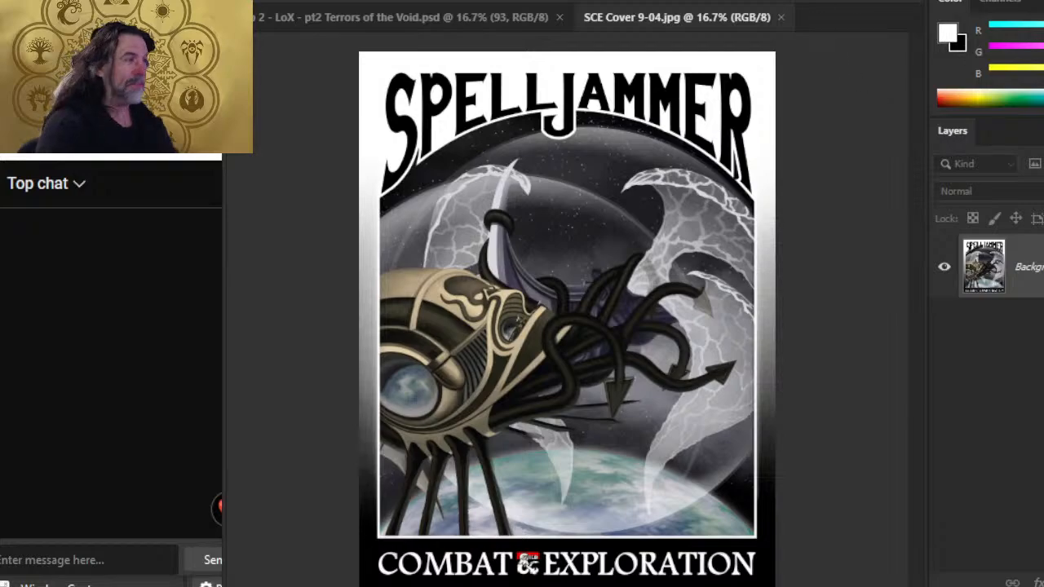
key("alt+Tab")
key("alt+Tab")
key("alt+Tab")
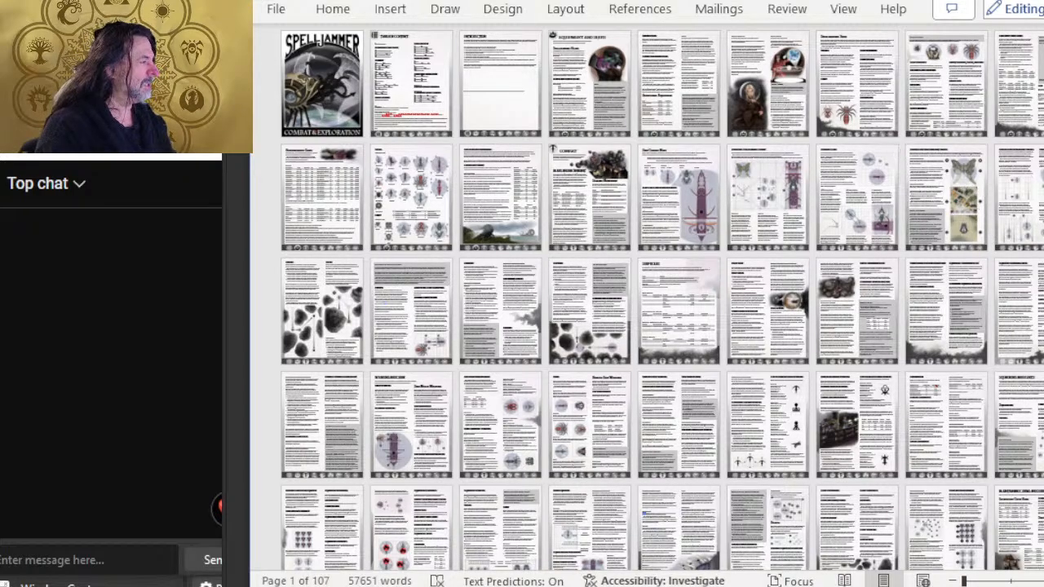
scroll(897, 163, "down", 2)
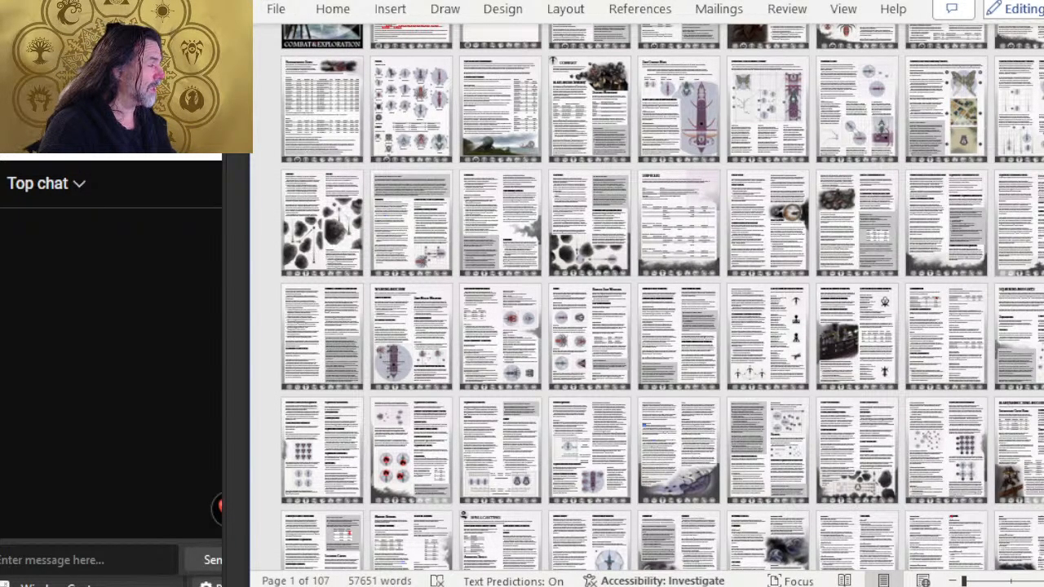
scroll(662, 298, "down", 3)
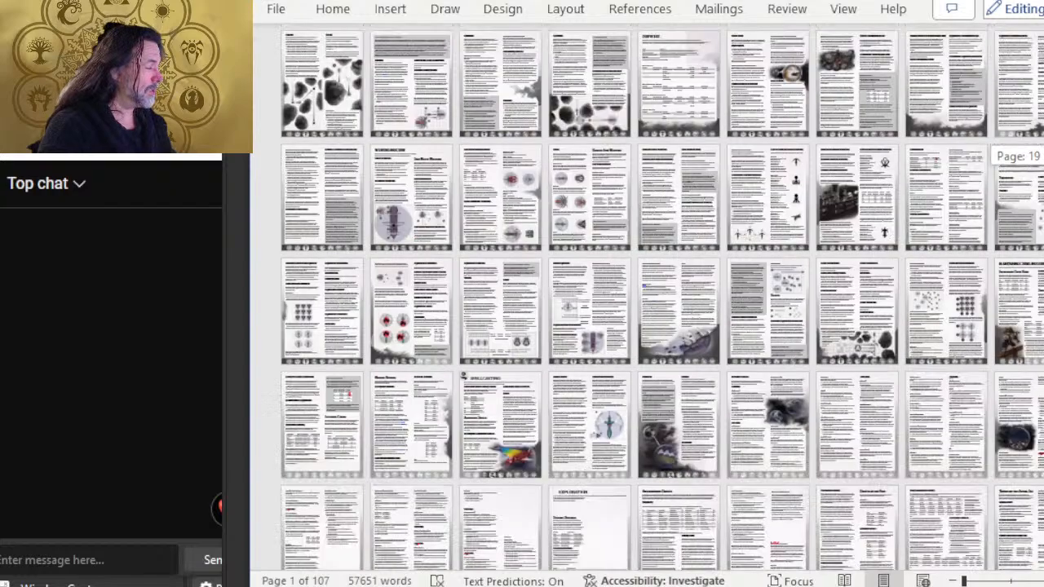
scroll(662, 298, "down", 2)
scroll(662, 297, "down", 5)
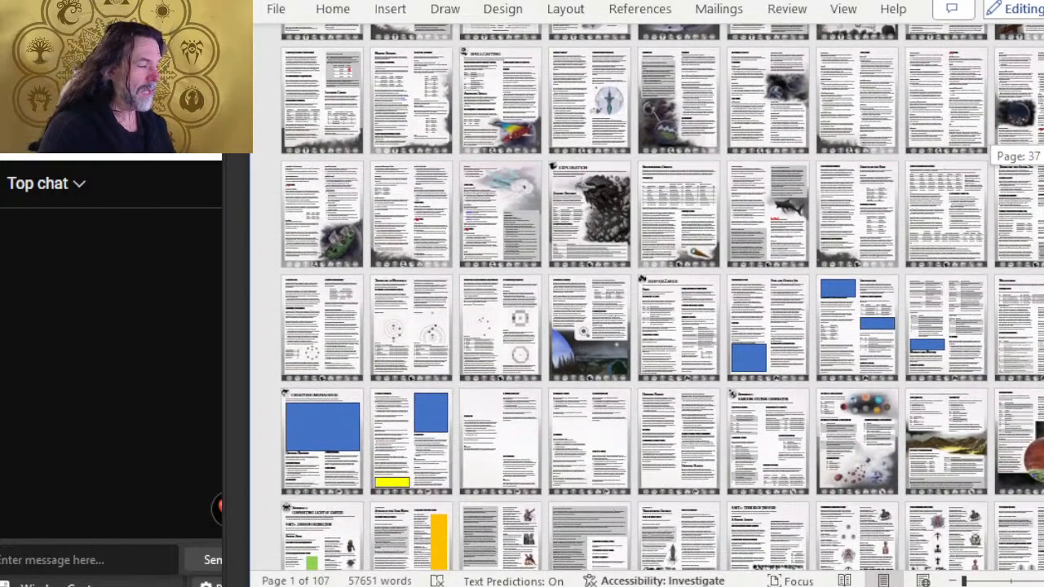
scroll(799, 230, "down", 1)
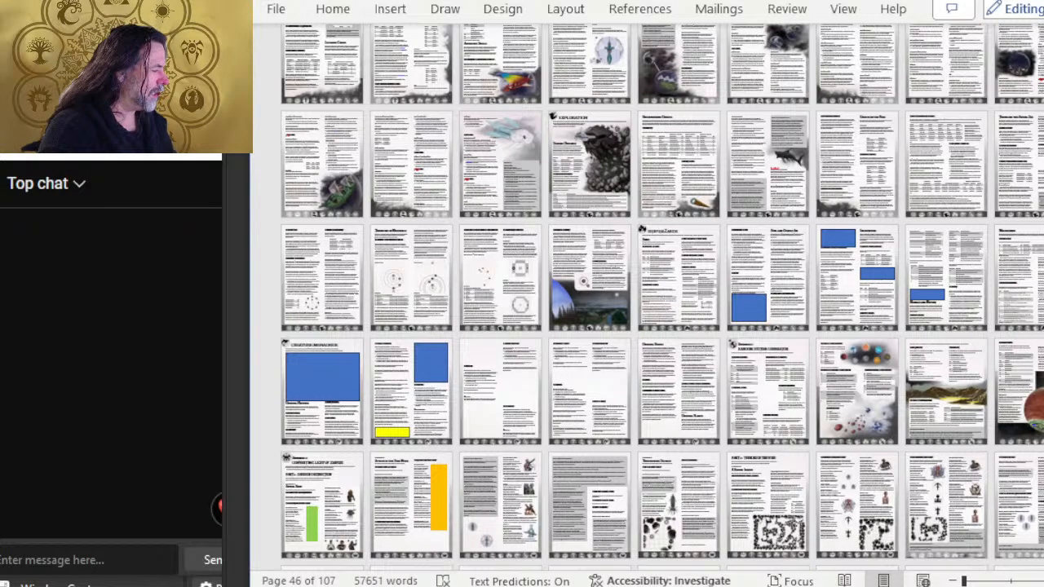
scroll(661, 297, "down", 3)
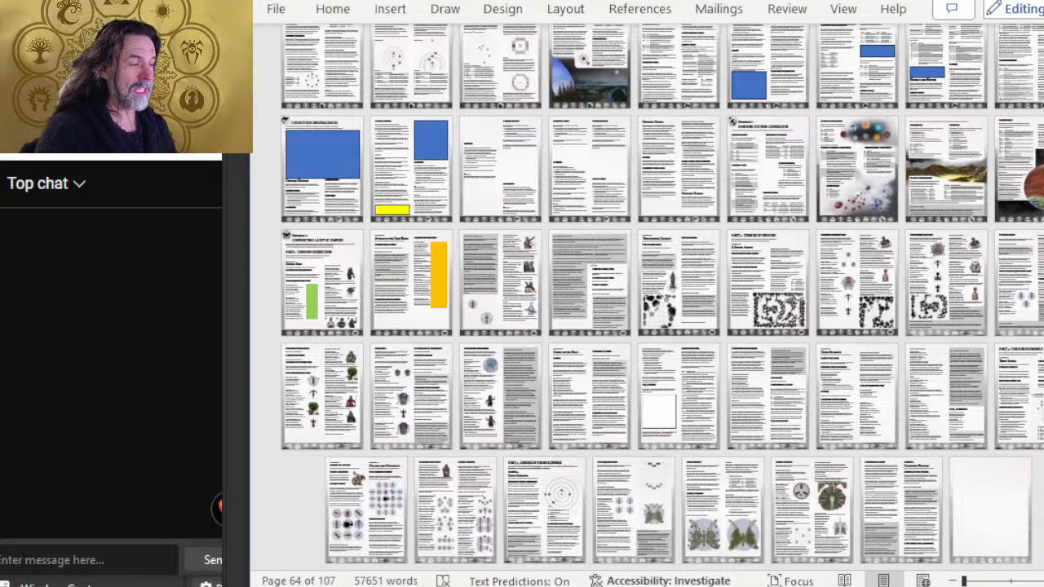
Examine the pages at readable size from astral travel through Creature Menagerie to Part 2: Terrors of the Void, looking at art and placeholders
scroll(619, 296, "up", 3, "ctrl")
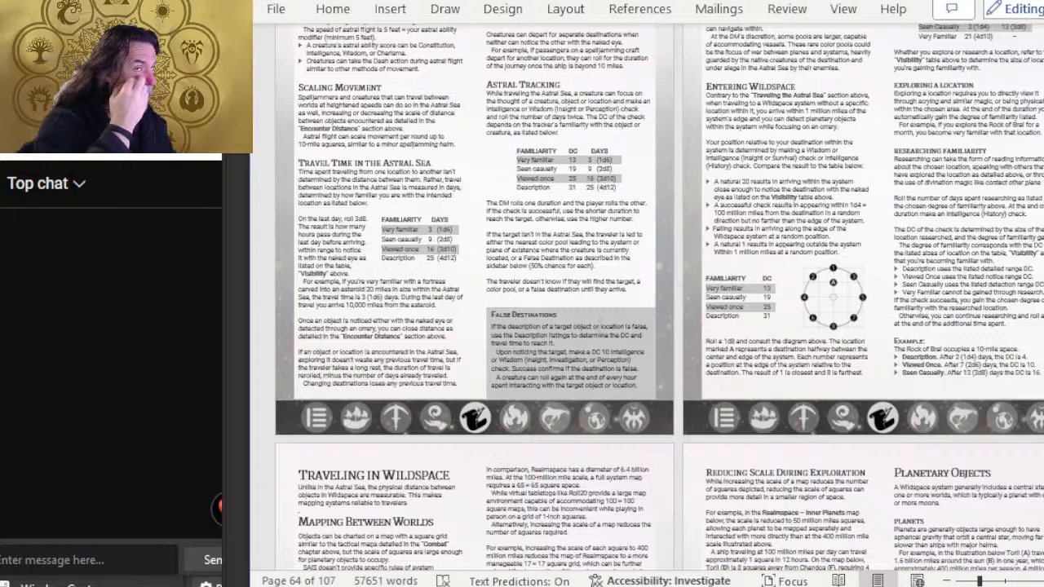
scroll(643, 280, "down", 10)
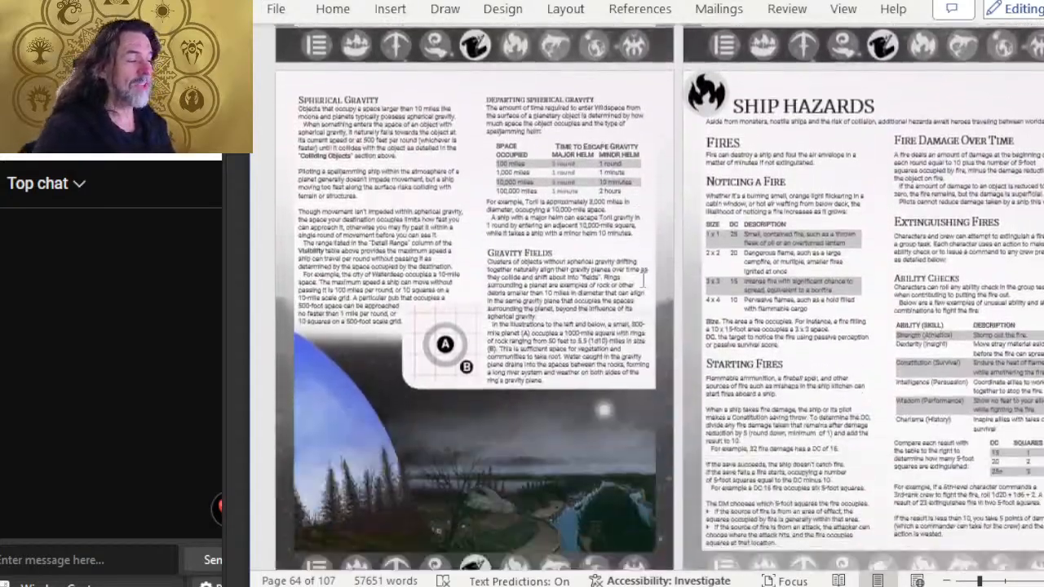
scroll(643, 281, "down", 15)
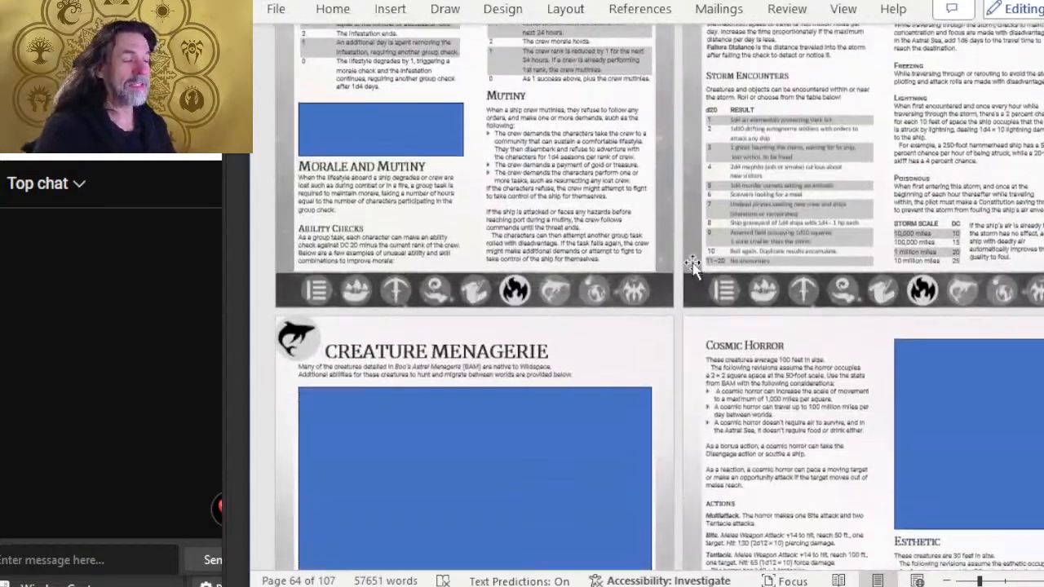
scroll(691, 265, "down", 10)
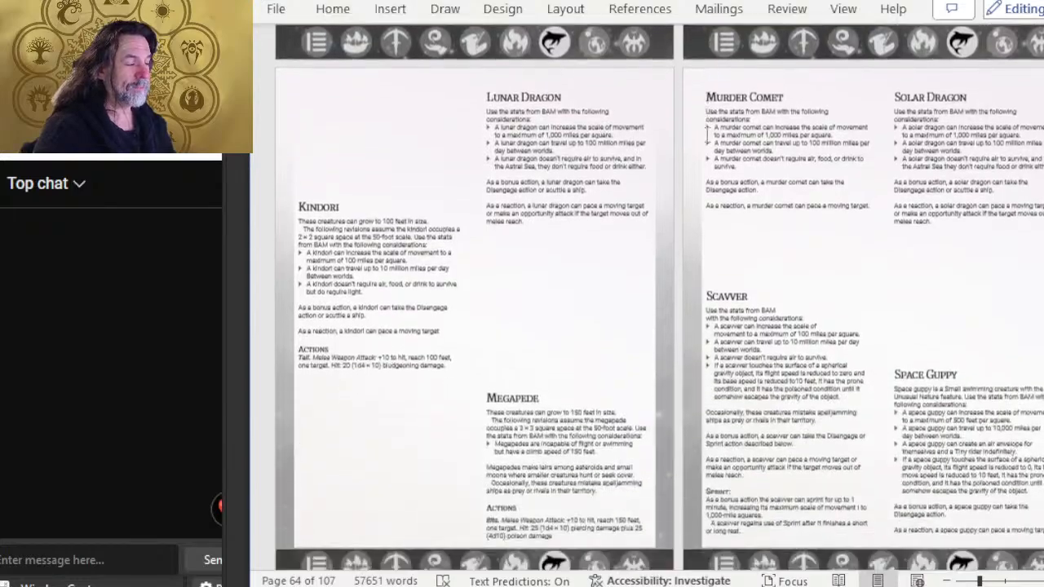
scroll(708, 135, "down", 10)
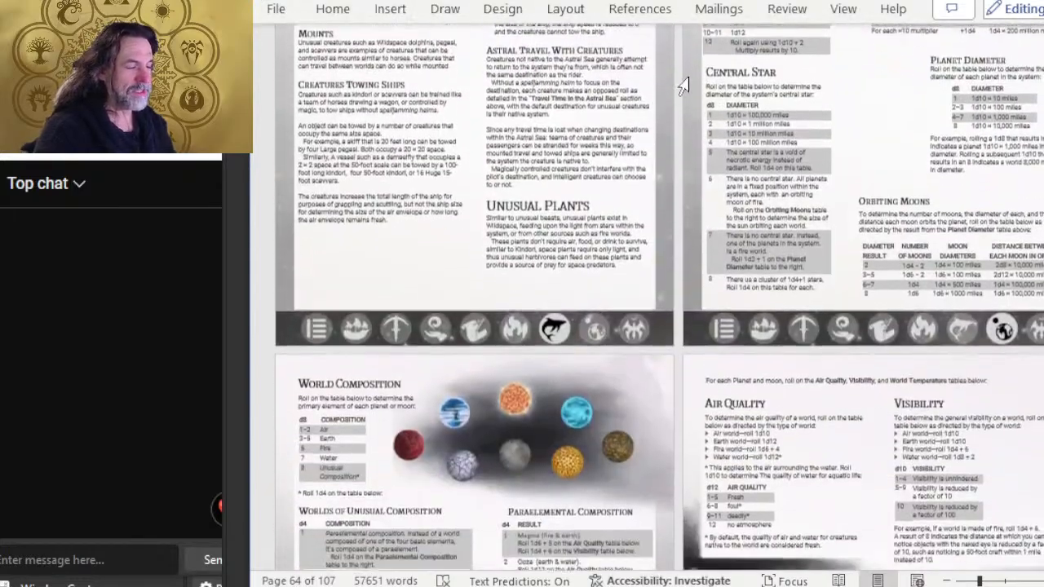
scroll(684, 86, "down", 8)
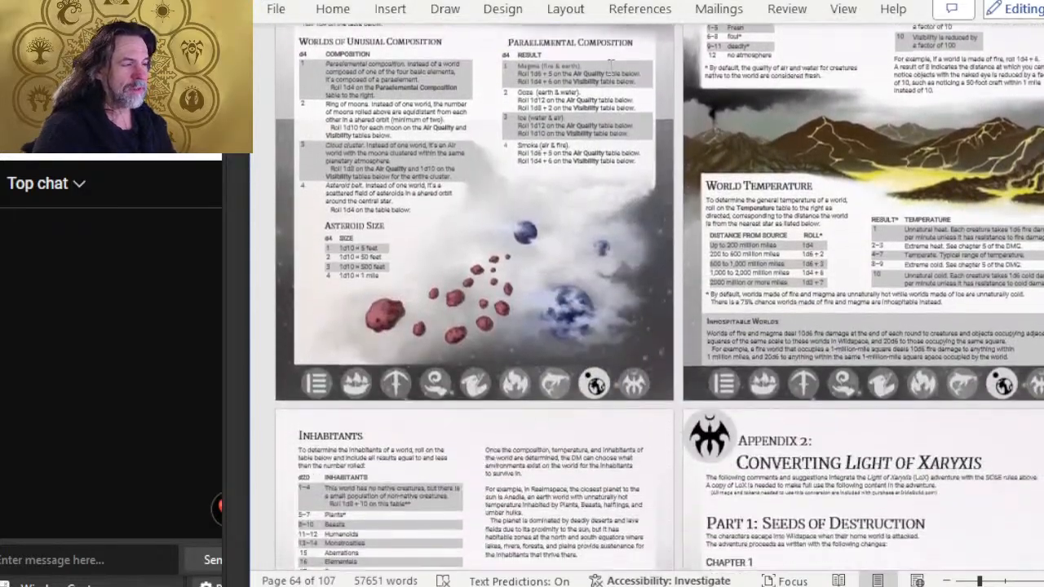
scroll(619, 115, "down", 8)
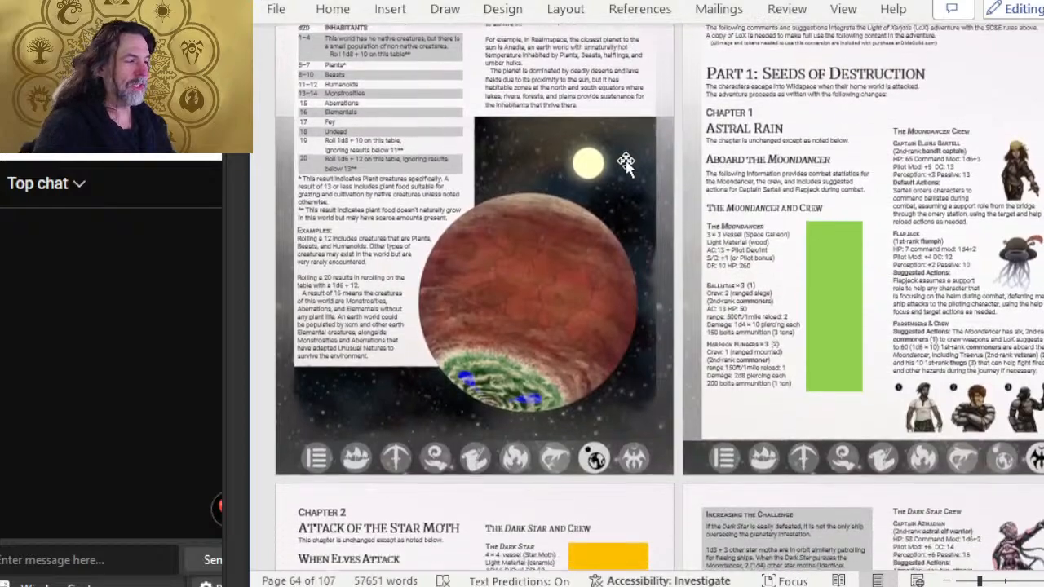
scroll(625, 163, "down", 2)
scroll(808, 222, "down", 15)
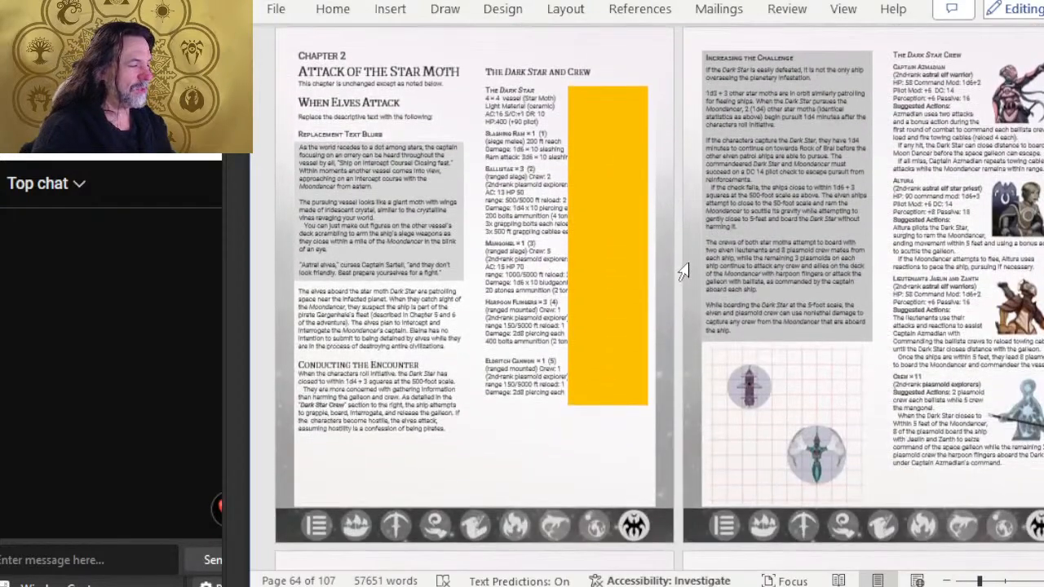
scroll(685, 241, "down", 4)
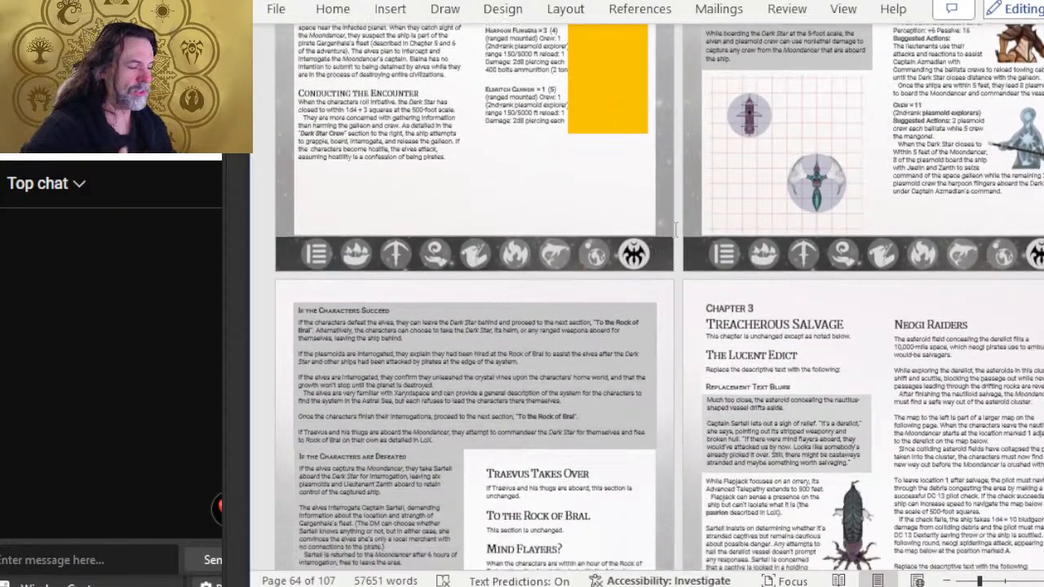
scroll(673, 208, "down", 19)
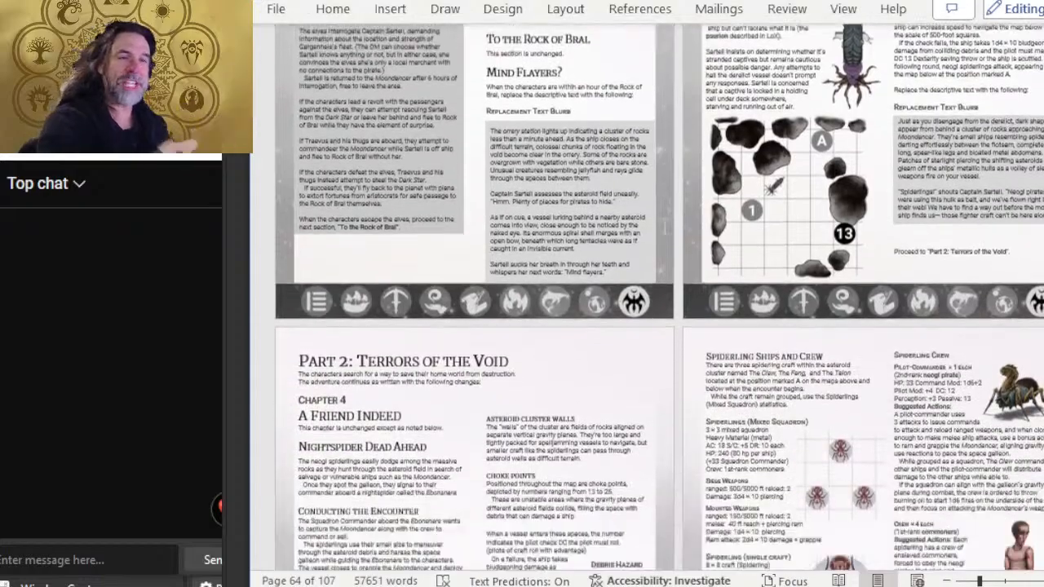
scroll(735, 206, "down", 2)
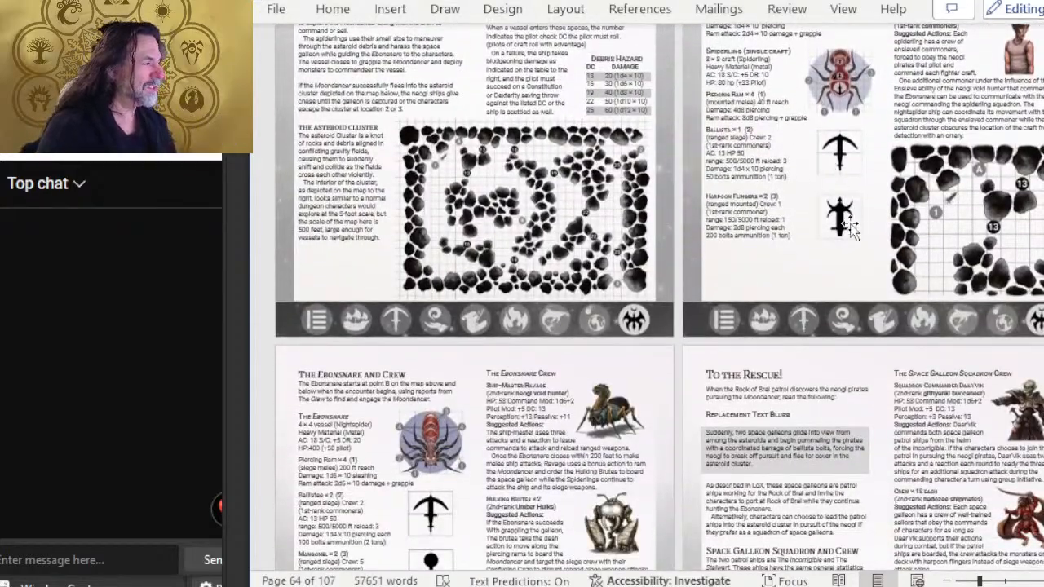
Switch to Chrome, check the live stream's YouTube page, and return to the top of the Reddit post on converting Light of Xaryxis
key("super+Tab")
key("alt+Tab")
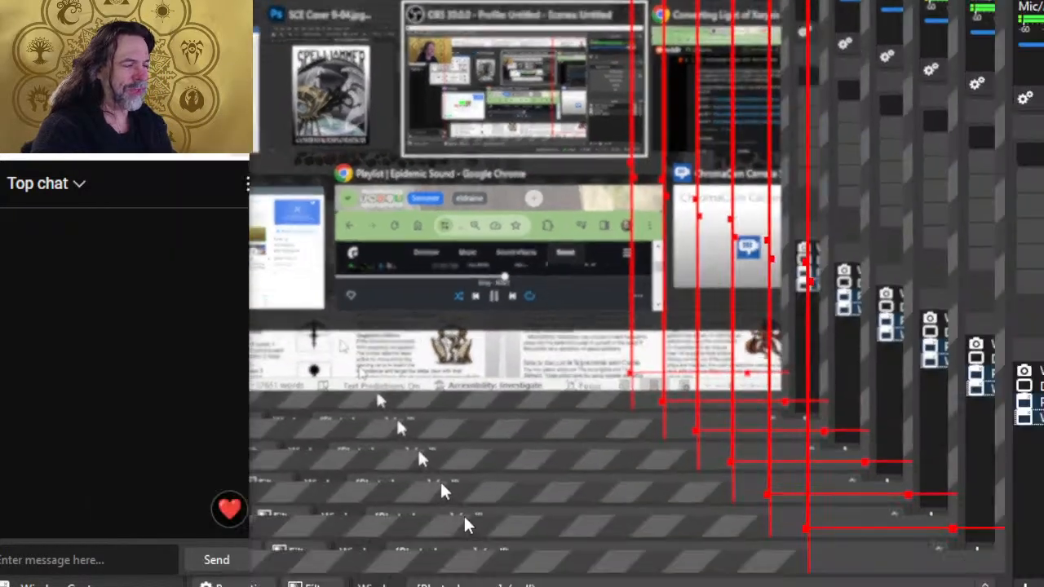
key("alt+Tab")
key("alt+Tab")
key("alt+Tab")
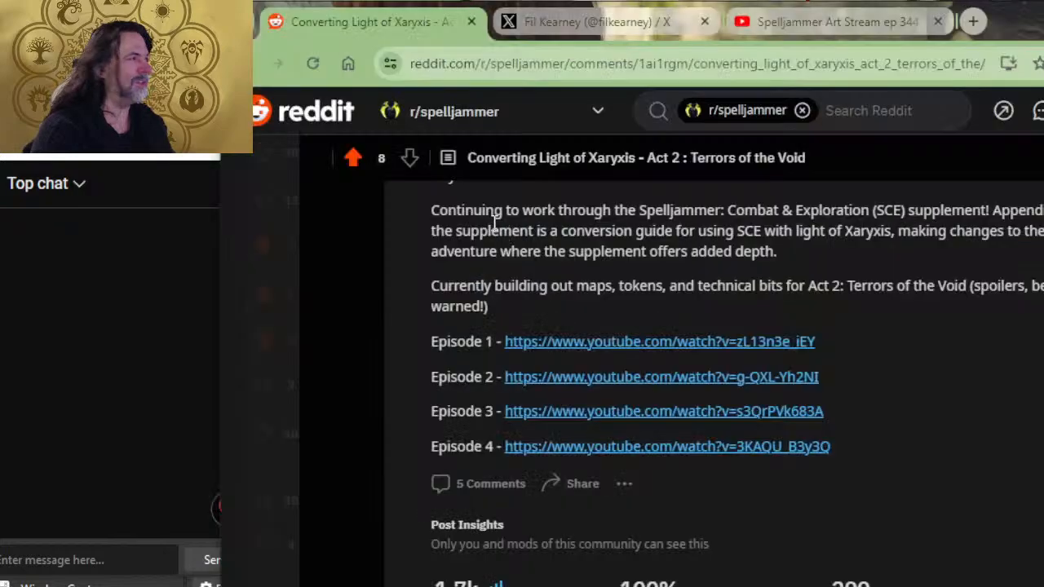
left_click(739, 28)
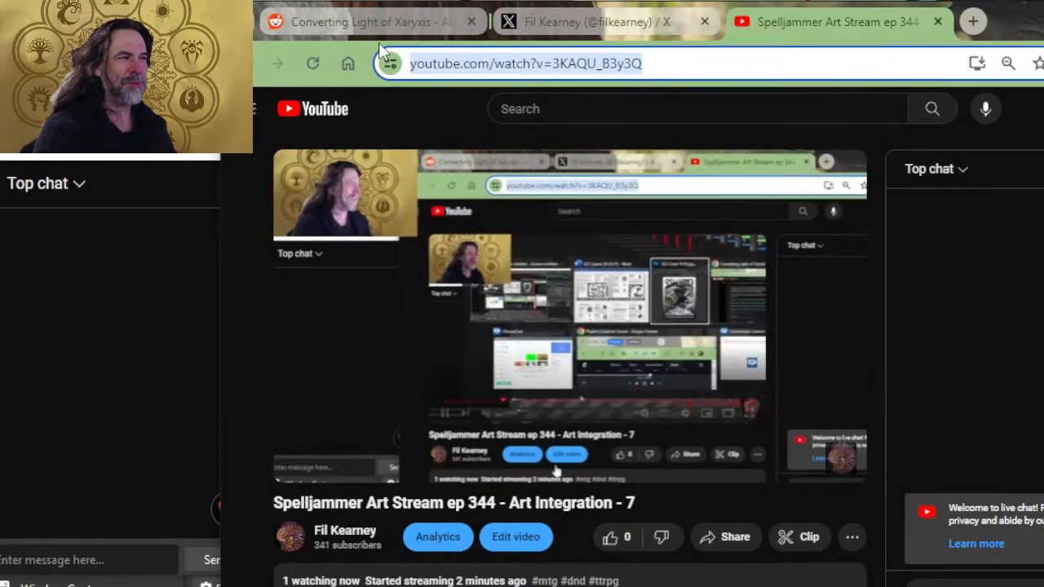
left_click(408, 17)
scroll(473, 214, "up", 2)
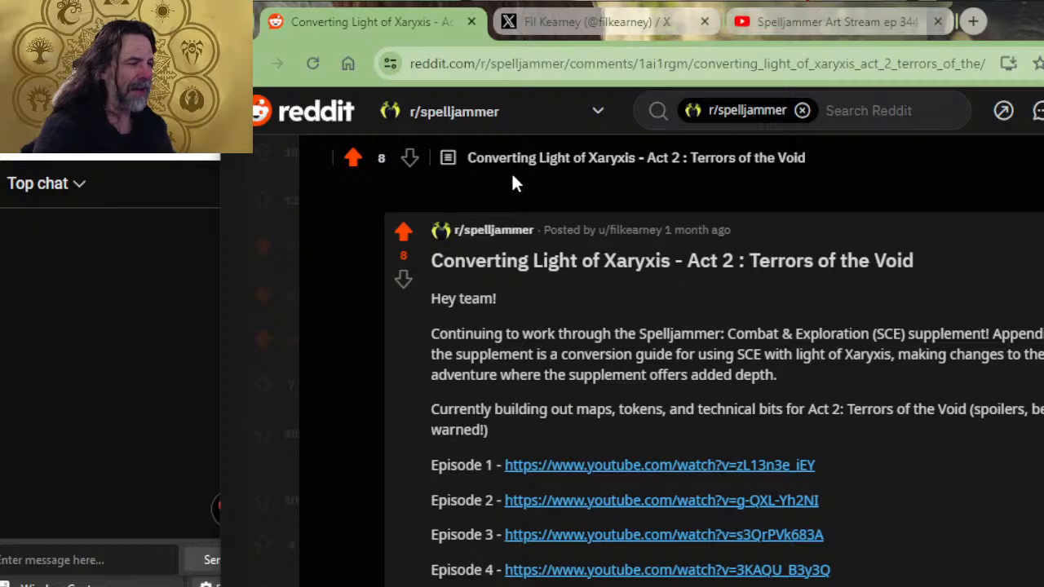
Open the r/spelljammer community from the post and look over its post list and header
left_click(488, 237)
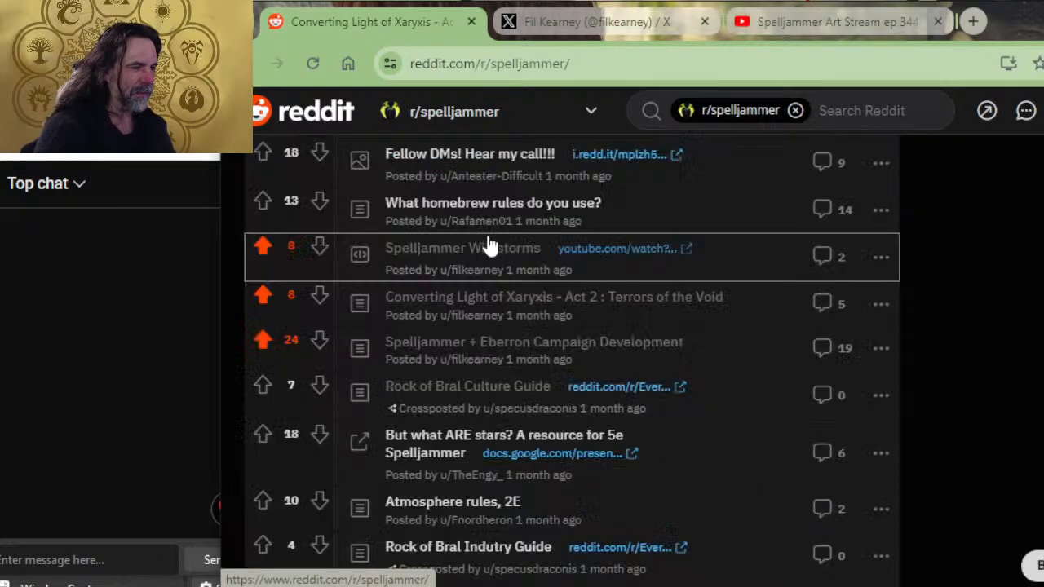
scroll(375, 196, "down", 5)
scroll(441, 427, "up", 15)
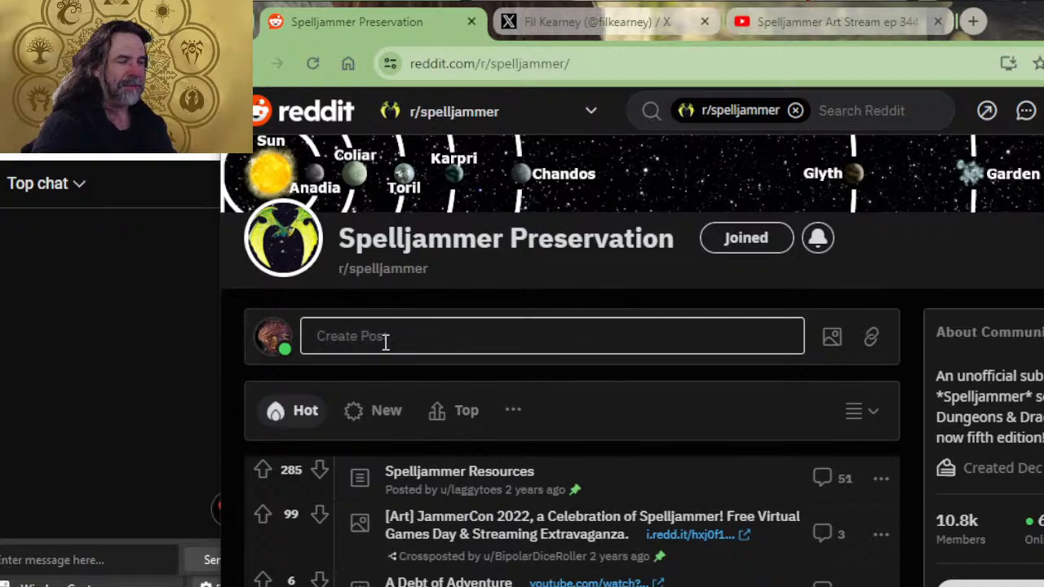
scroll(571, 346, "down", 4)
scroll(605, 353, "up", 4)
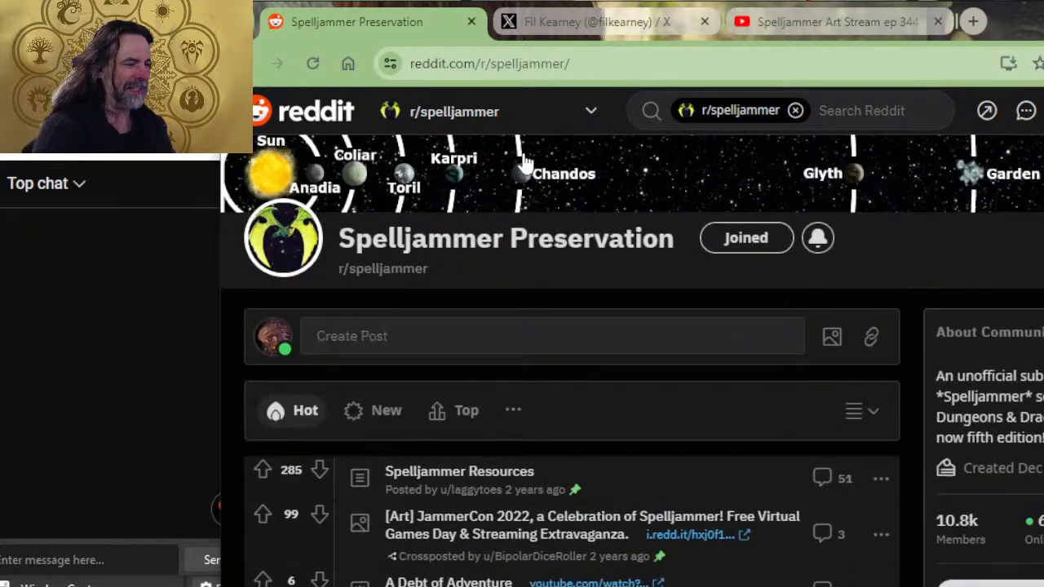
Close the Reddit page, view the header of the X profile, and close that page as well
left_click(473, 23)
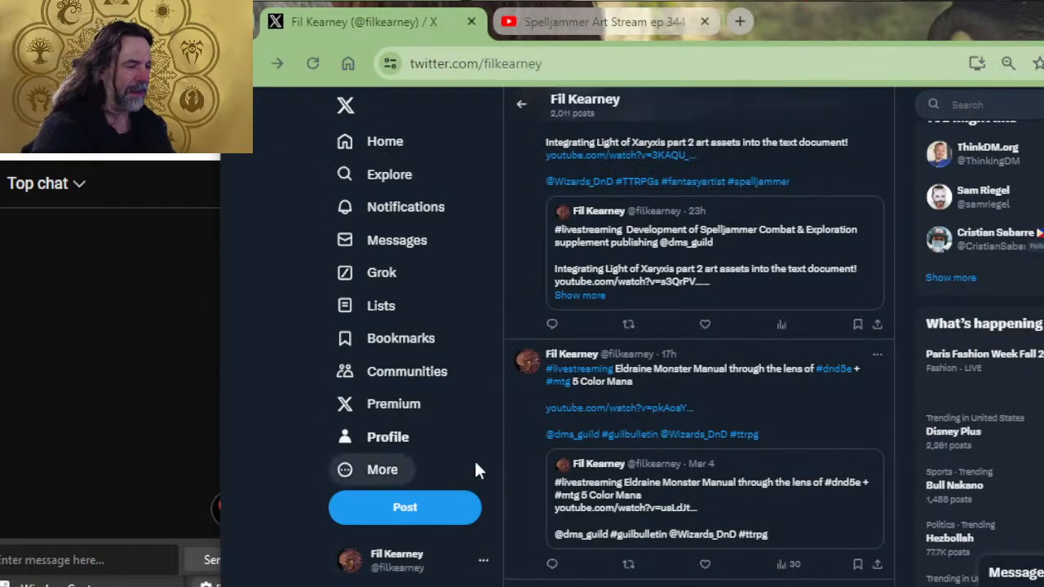
left_click(393, 435)
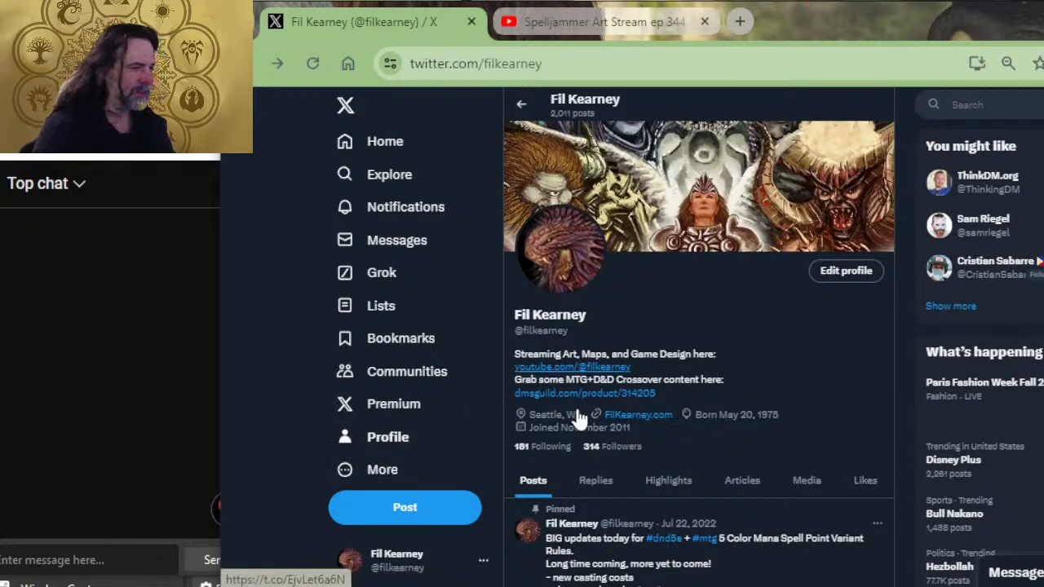
left_click(471, 22)
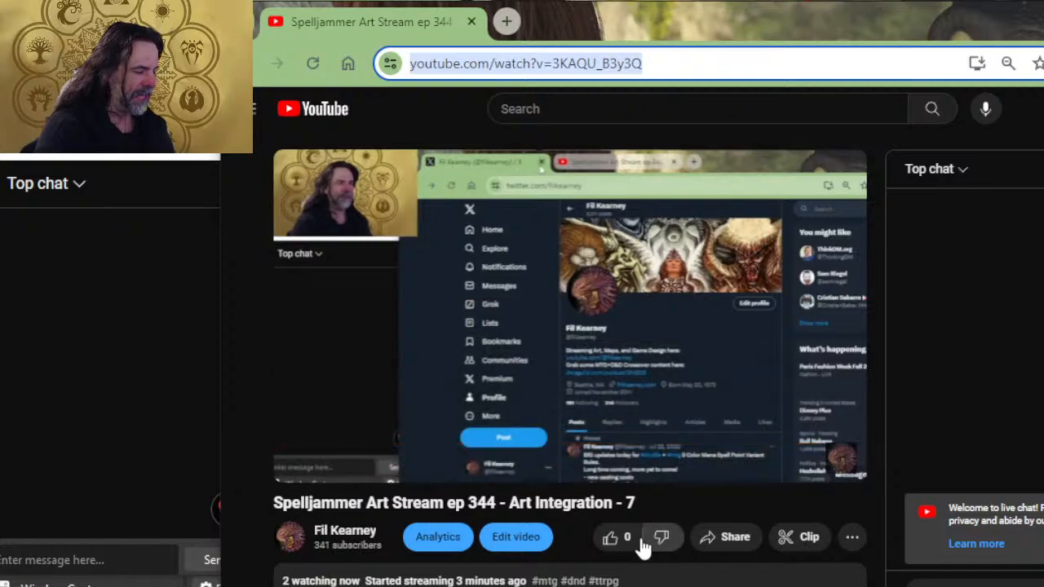
Like the stream video on YouTube and expand its full description
scroll(534, 463, "down", 4)
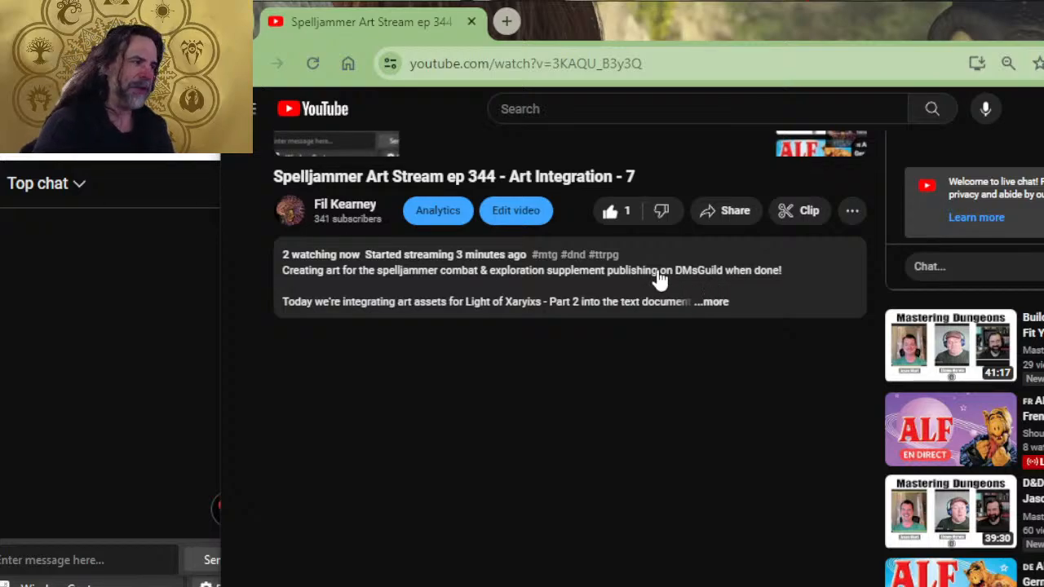
scroll(650, 302, "up", 2)
scroll(649, 303, "down", 2)
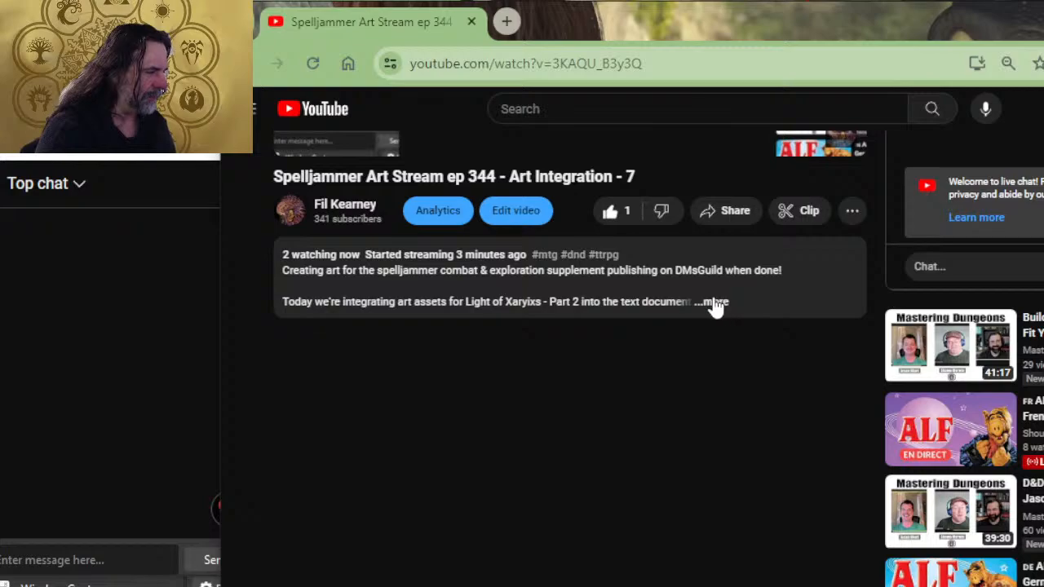
left_click(713, 302)
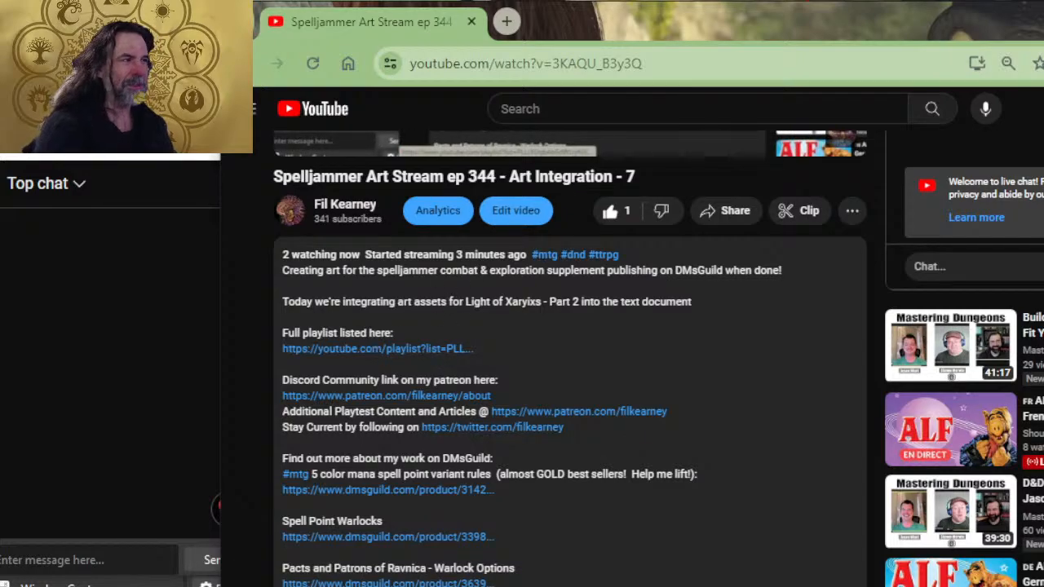
Switch back to the SCE layout document in Word and view the Ebonsnare and "To the Rescue!" pages
key("alt+Tab")
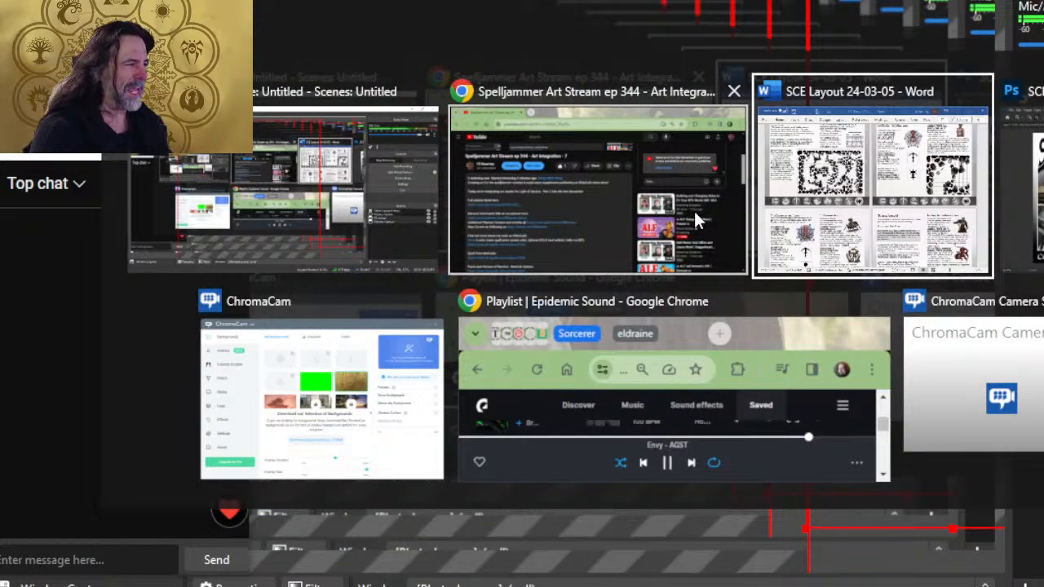
scroll(706, 194, "down", 5)
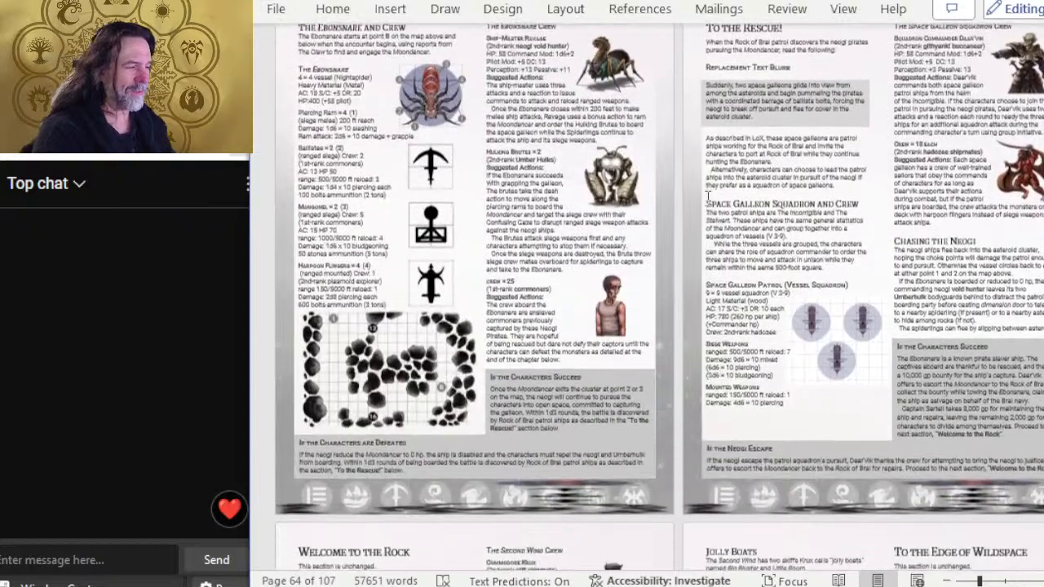
View the pages from "Welcome to the Rock" through "Living on the Edge", checking their art and footers
scroll(707, 194, "down", 5)
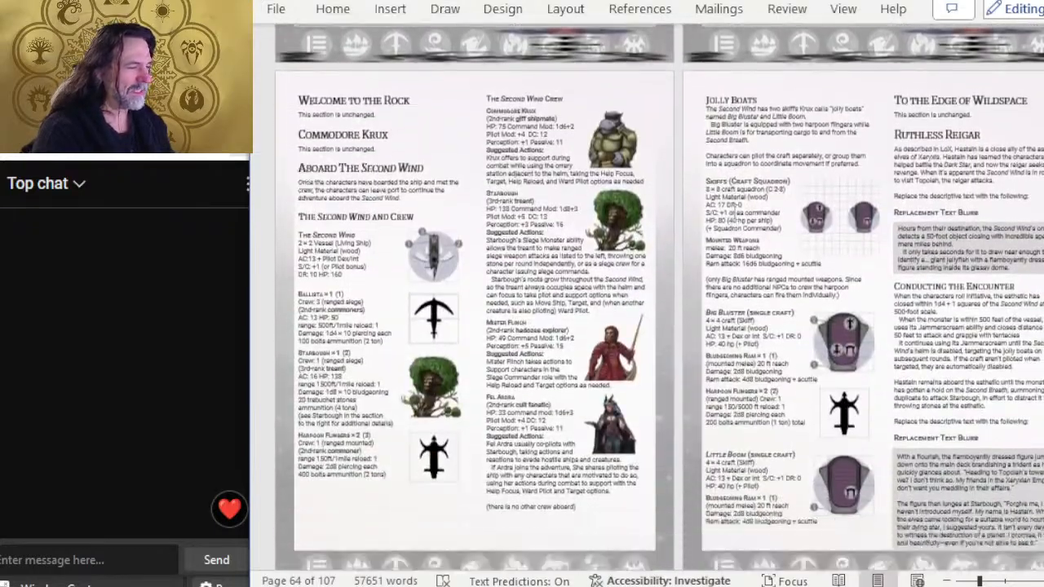
scroll(726, 203, "down", 10)
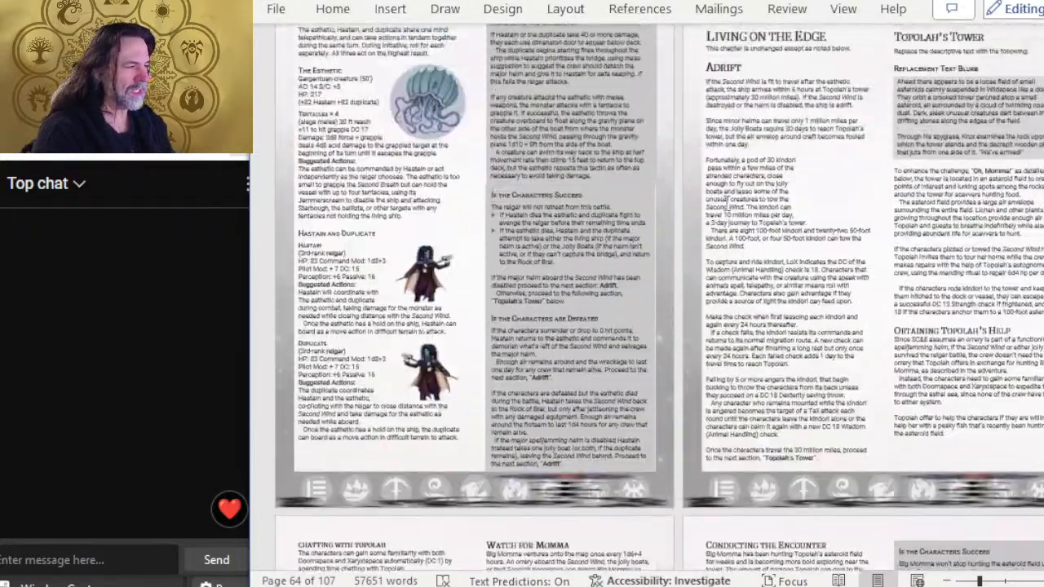
scroll(726, 204, "up", 3)
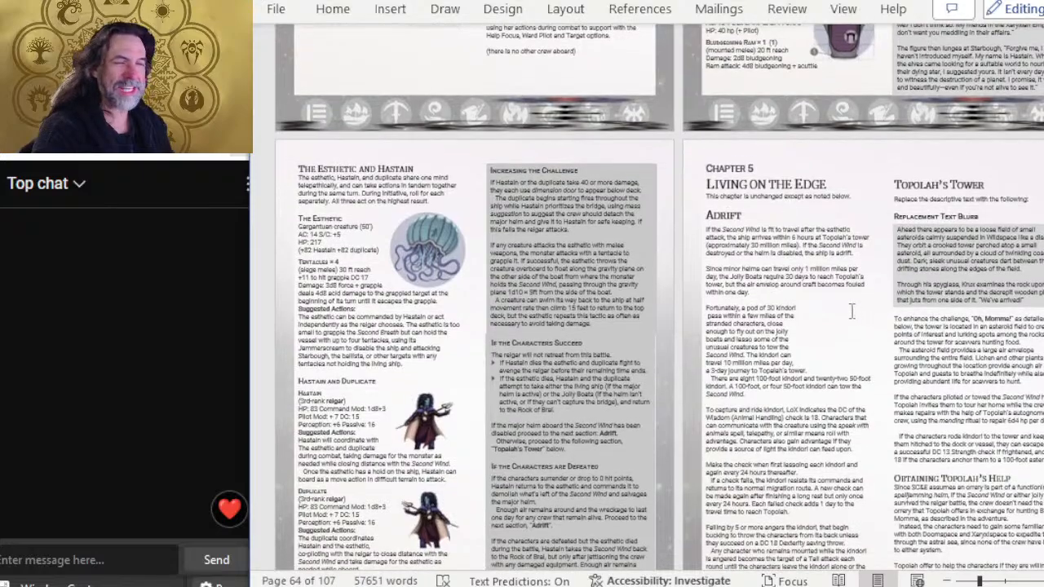
scroll(853, 311, "up", 1)
key("alt+Tab")
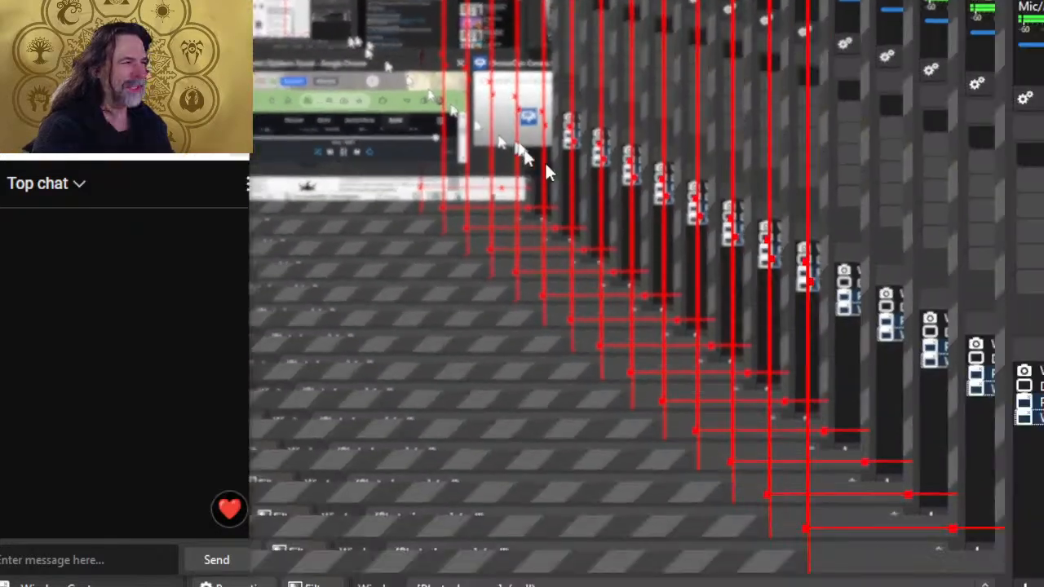
key("alt+Tab")
key("alt+Tab")
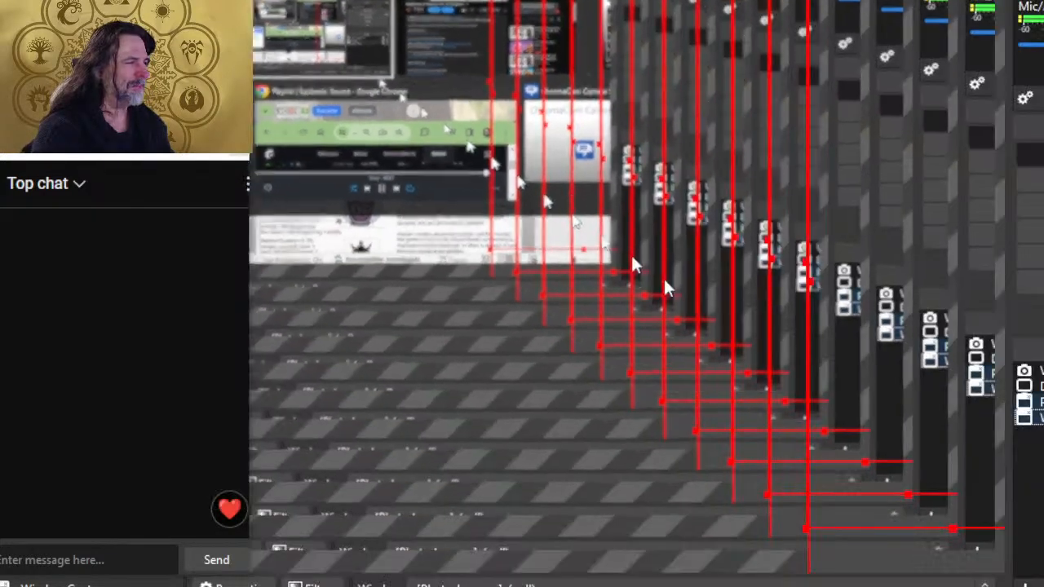
key("alt+Tab")
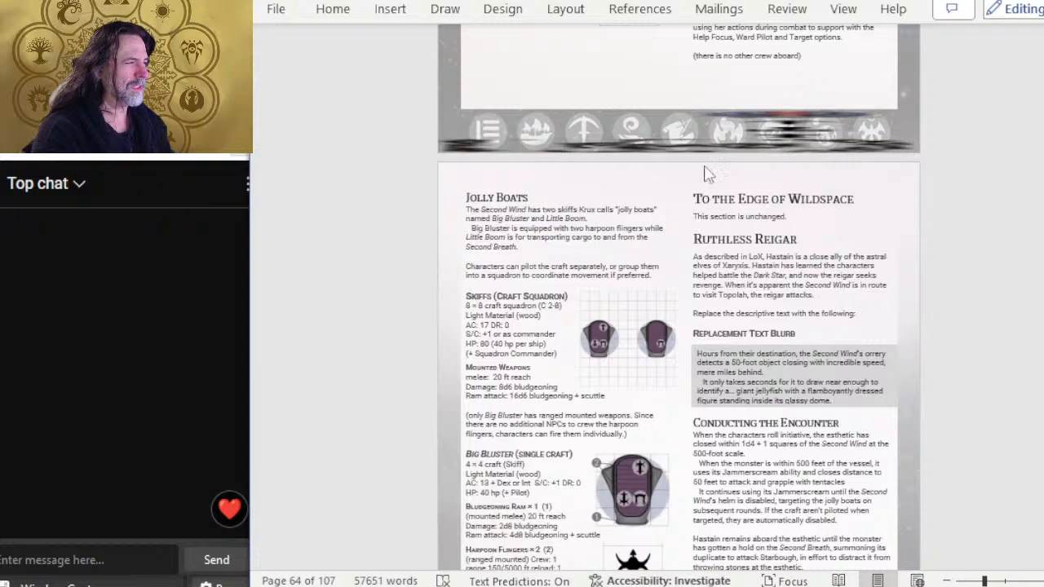
Compare the page footers from the "Nightspider Dead Ahead" page through the Jolly Boats and Esthetic pages
scroll(706, 174, "up", 3)
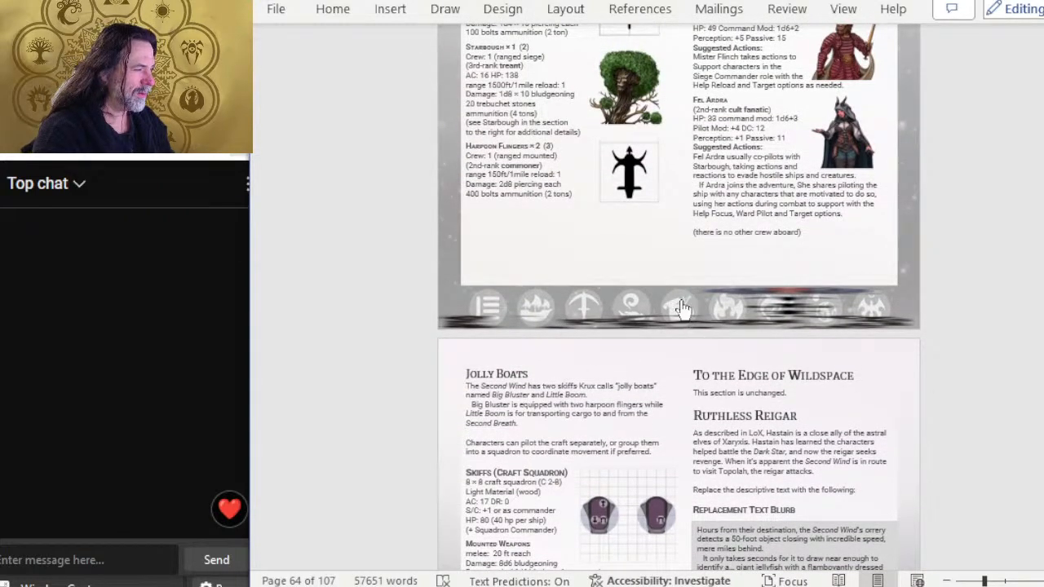
scroll(682, 309, "down", 3)
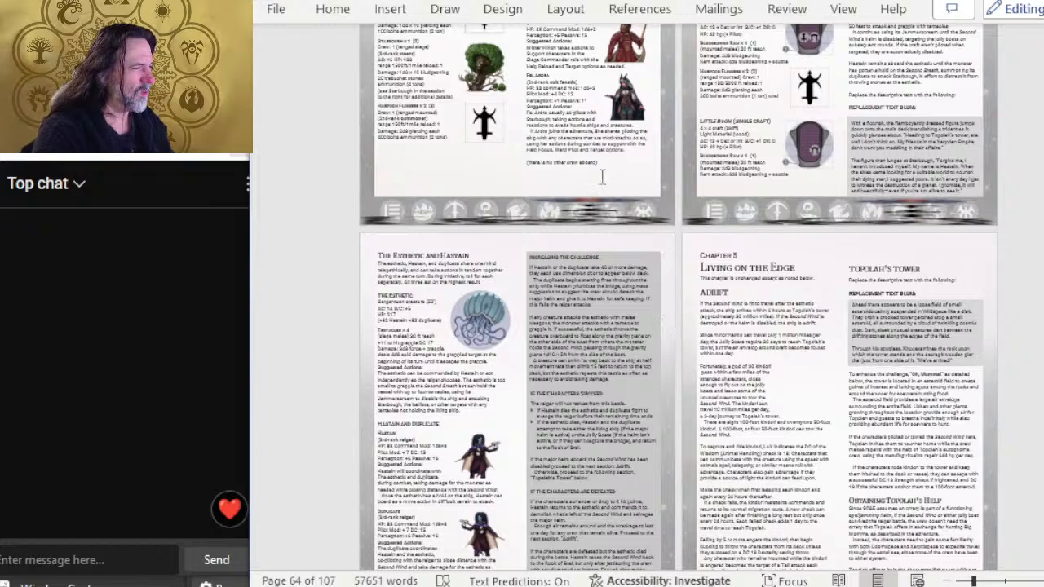
scroll(620, 231, "up", 2)
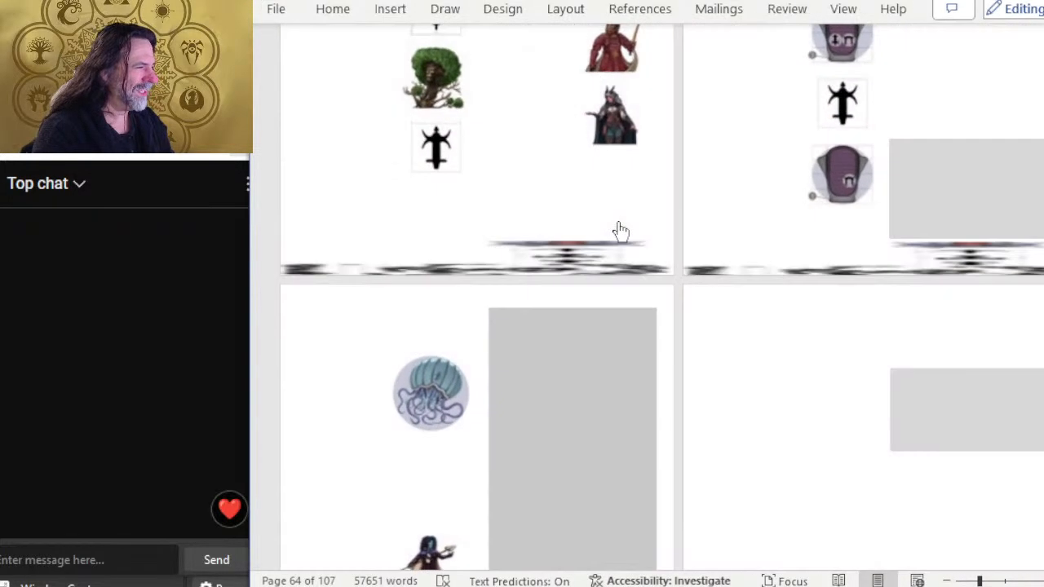
scroll(624, 285, "up", 2)
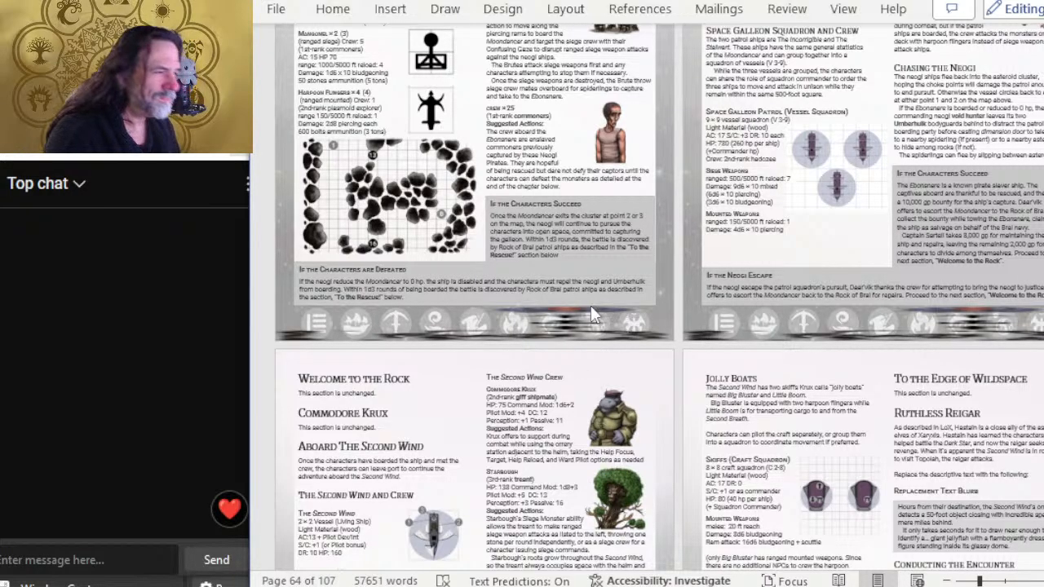
scroll(590, 305, "up", 10)
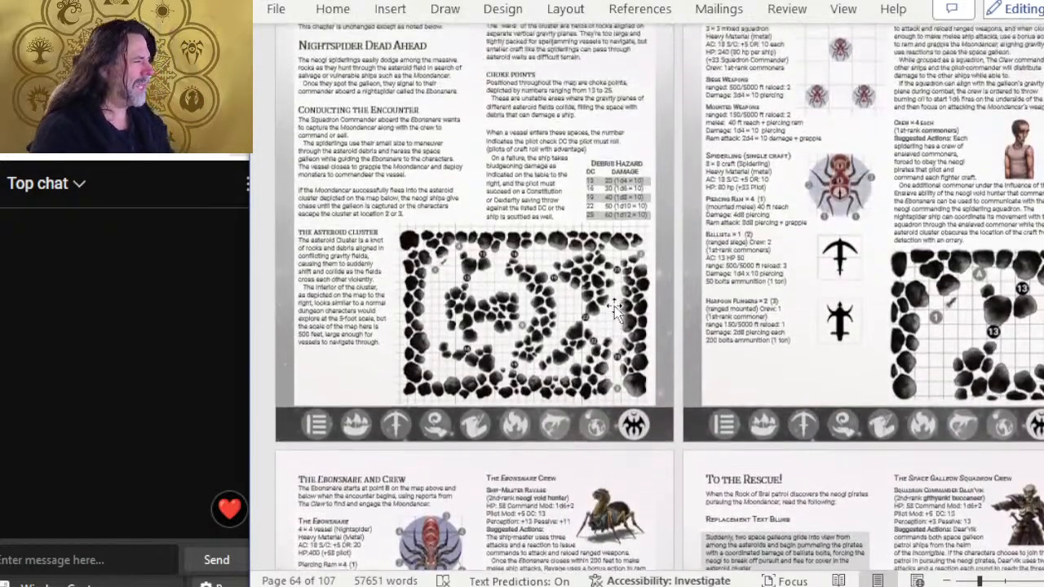
scroll(603, 301, "down", 10)
scroll(634, 295, "up", 10)
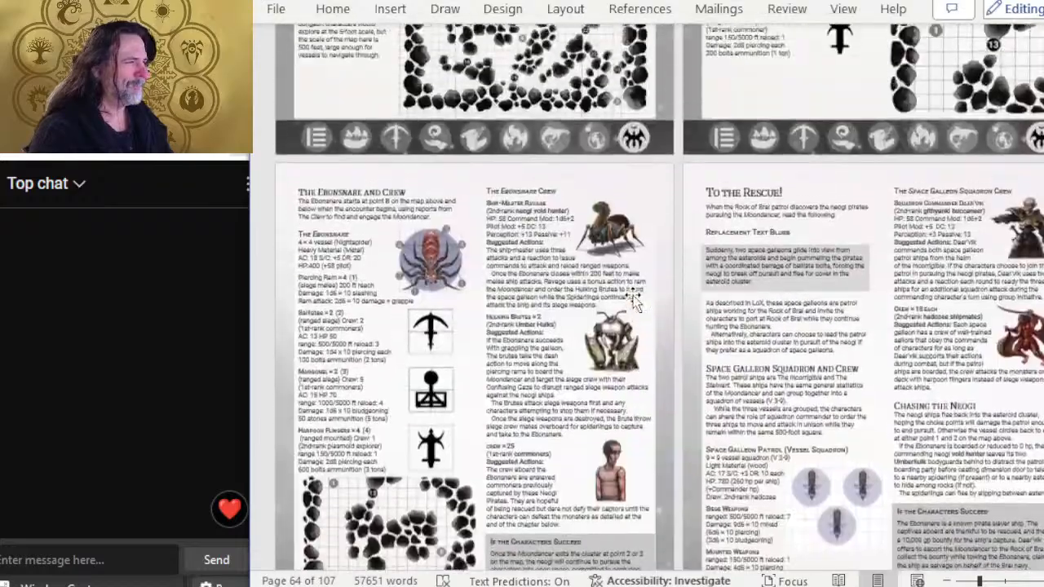
scroll(708, 277, "down", 10)
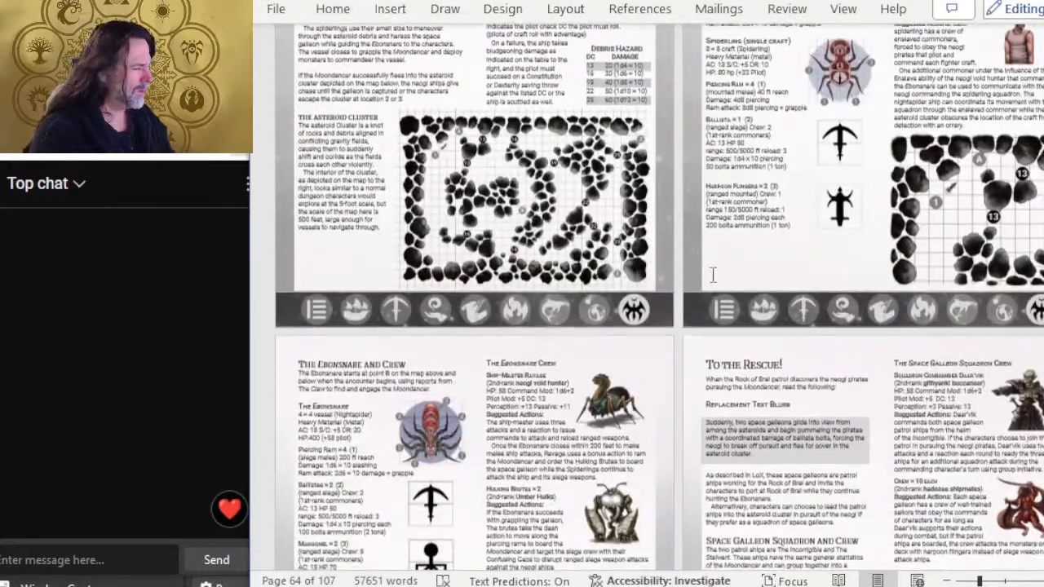
scroll(534, 402, "down", 3)
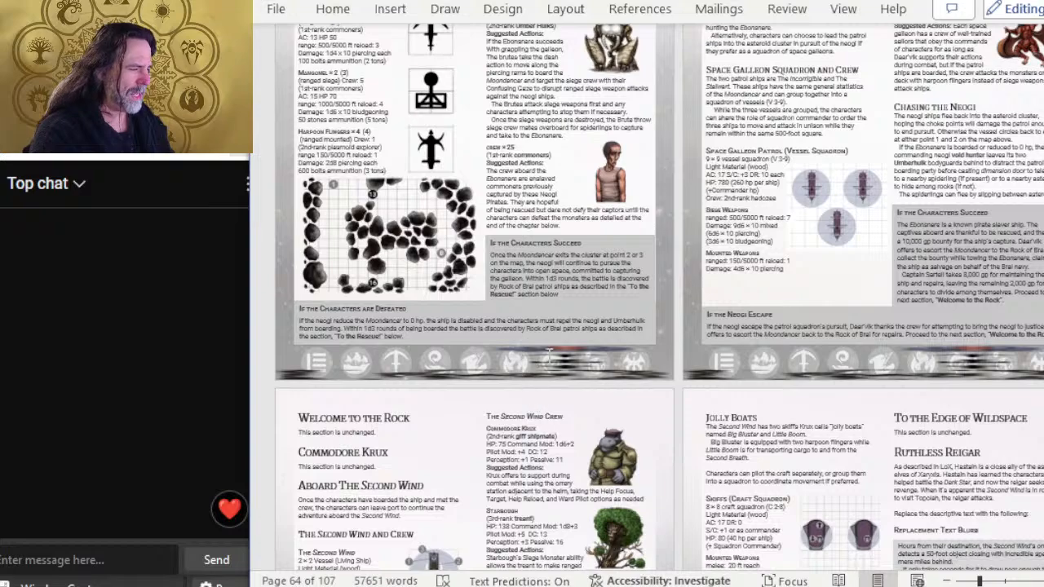
Move the squashed art strip up off the Ebonsnare page's footer icons and stretch it taller to expose its picture
left_click(549, 354)
left_click_drag(482, 344, 475, 295)
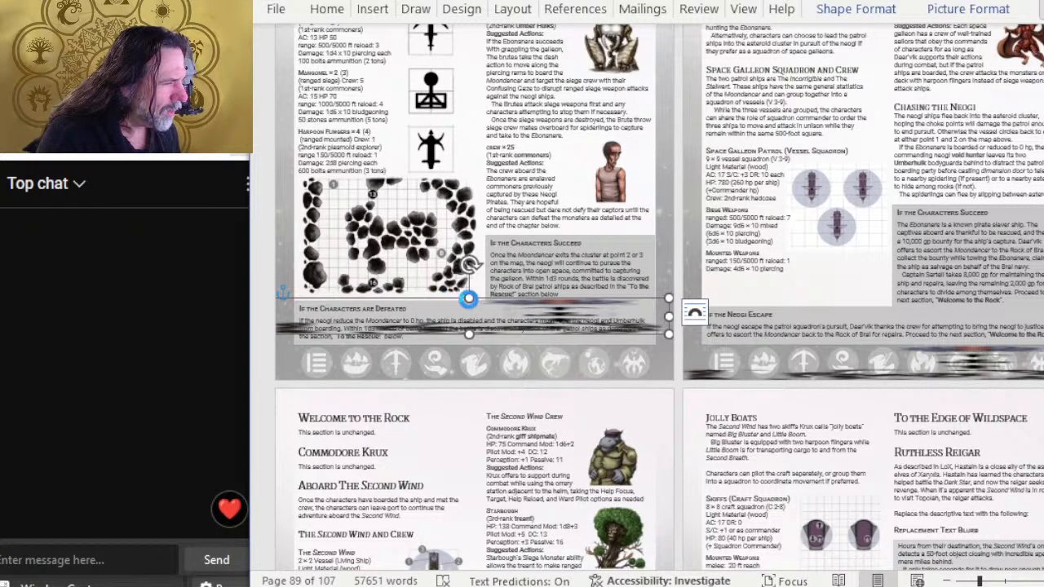
right_click(479, 300)
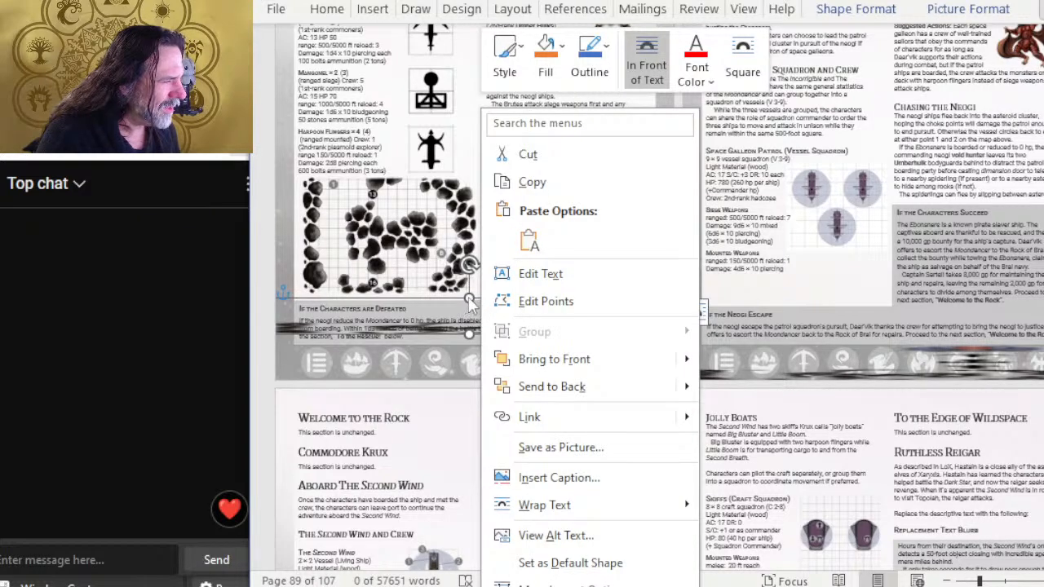
left_click(470, 301)
left_click_drag(470, 299, 480, 98)
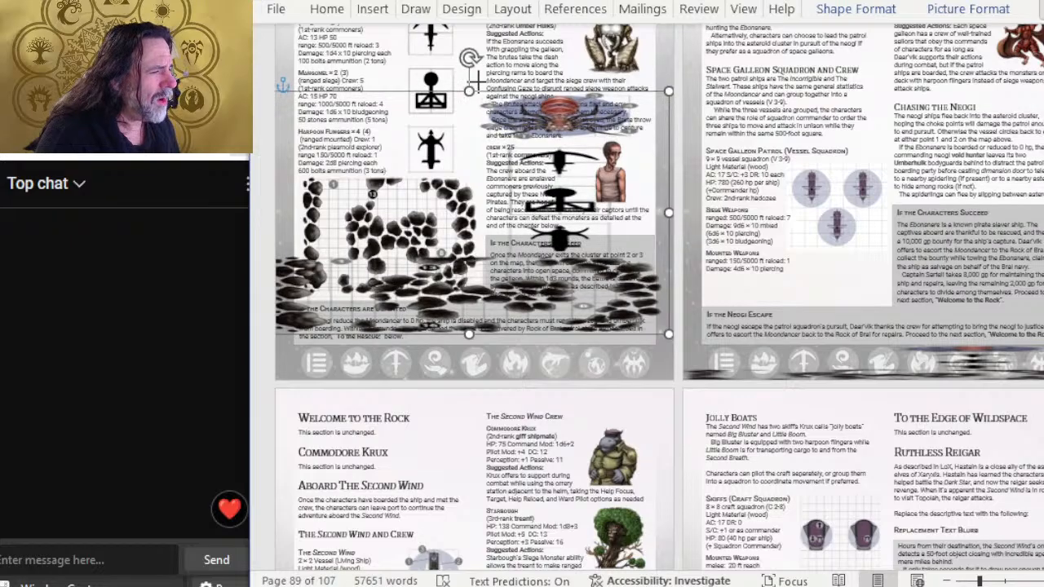
Look through the pages from "Welcome to the Rock" to "Part 3: Chaos in Doomspace" and back to Part 2's opening for distorted footer art
scroll(479, 98, "down", 3)
scroll(516, 403, "down", 10)
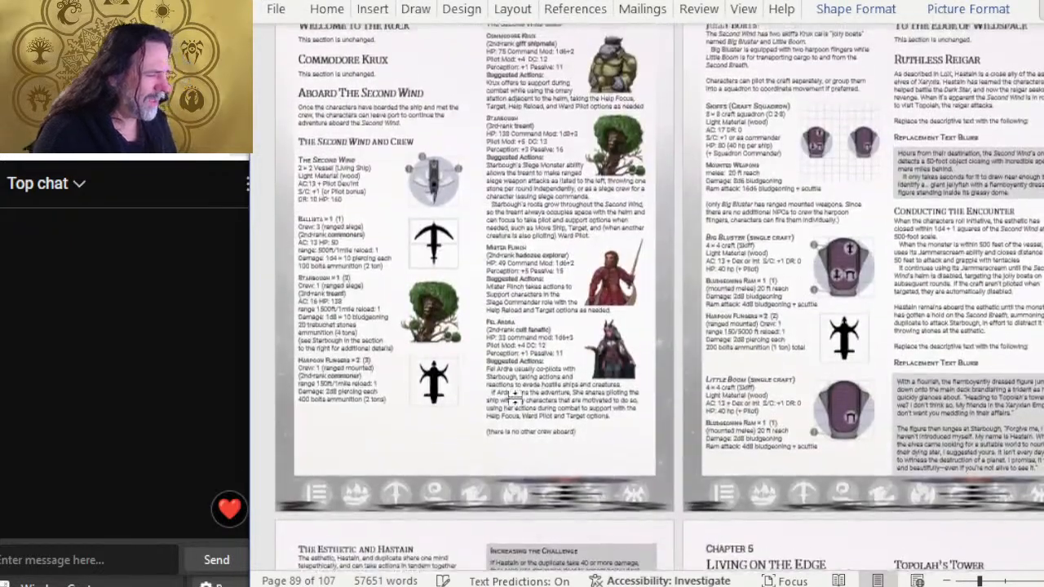
scroll(515, 403, "down", 10)
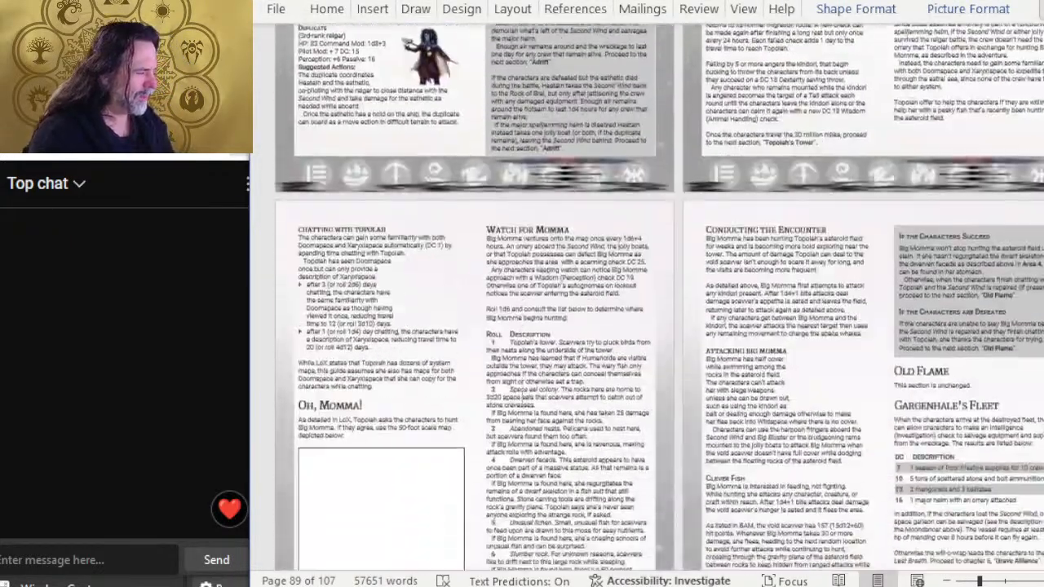
scroll(538, 383, "down", 10)
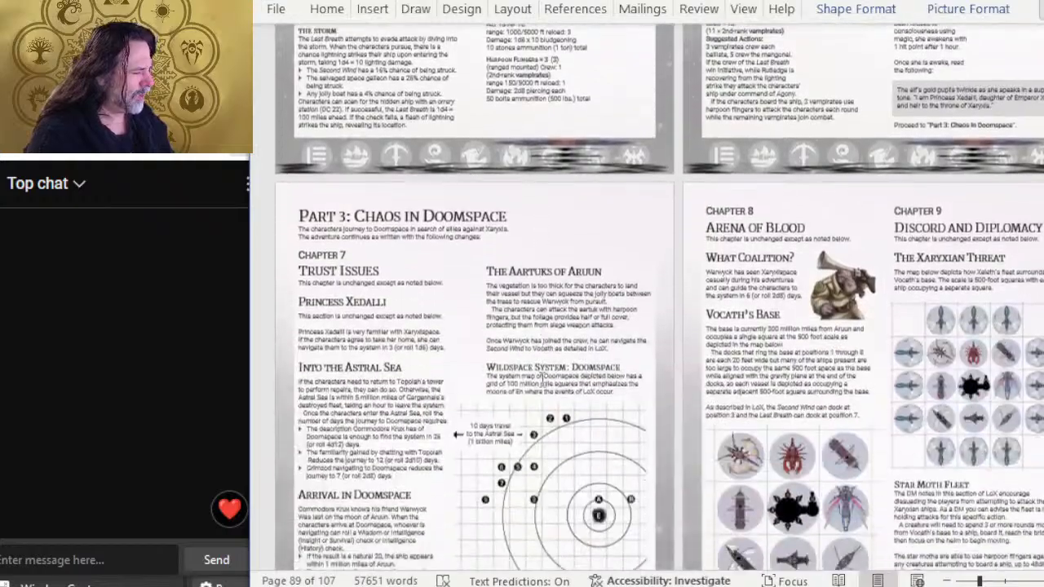
scroll(575, 356, "down", 8)
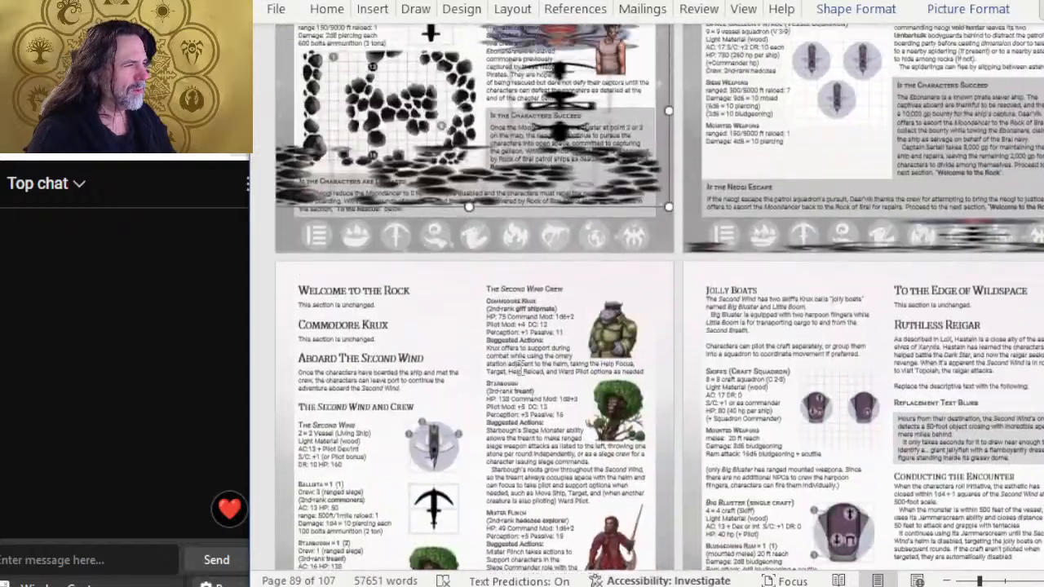
scroll(521, 369, "up", 11)
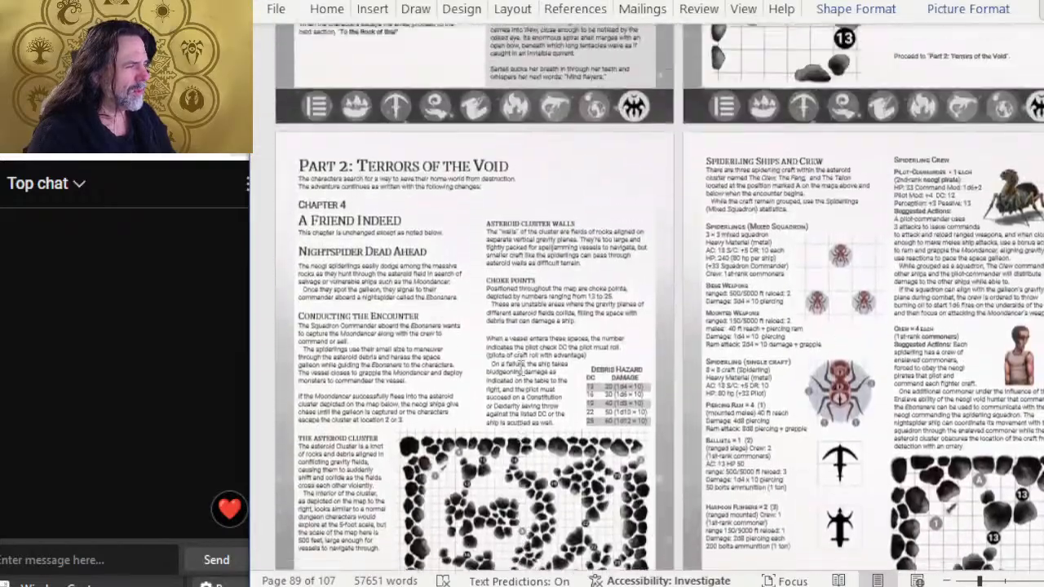
scroll(520, 369, "up", 1)
scroll(521, 370, "down", 7)
scroll(522, 373, "up", 5)
scroll(540, 390, "down", 5)
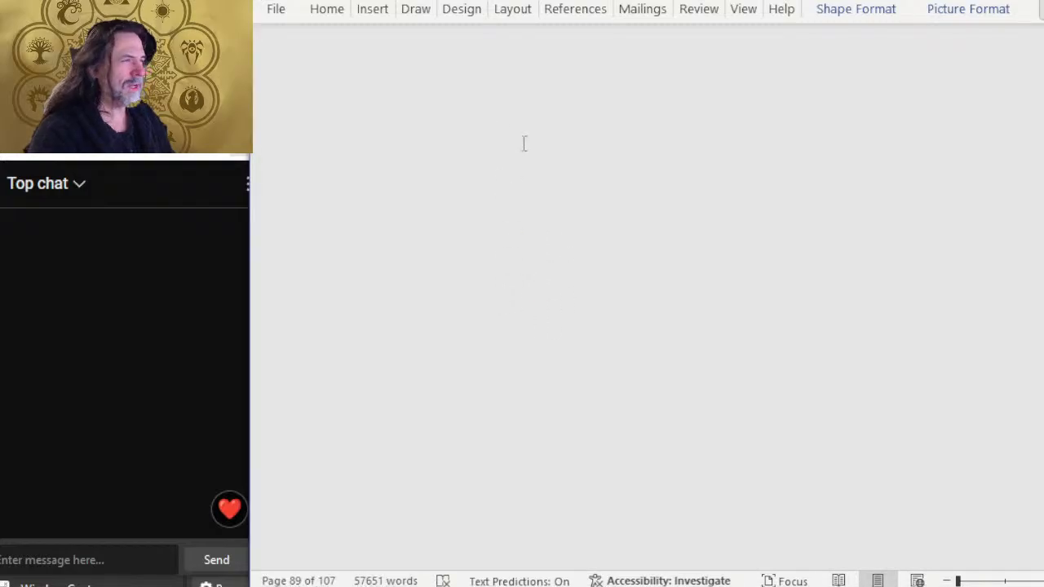
Switch to Photoshop and close the SCE Cover 9-04.jpg image
key("alt+Tab")
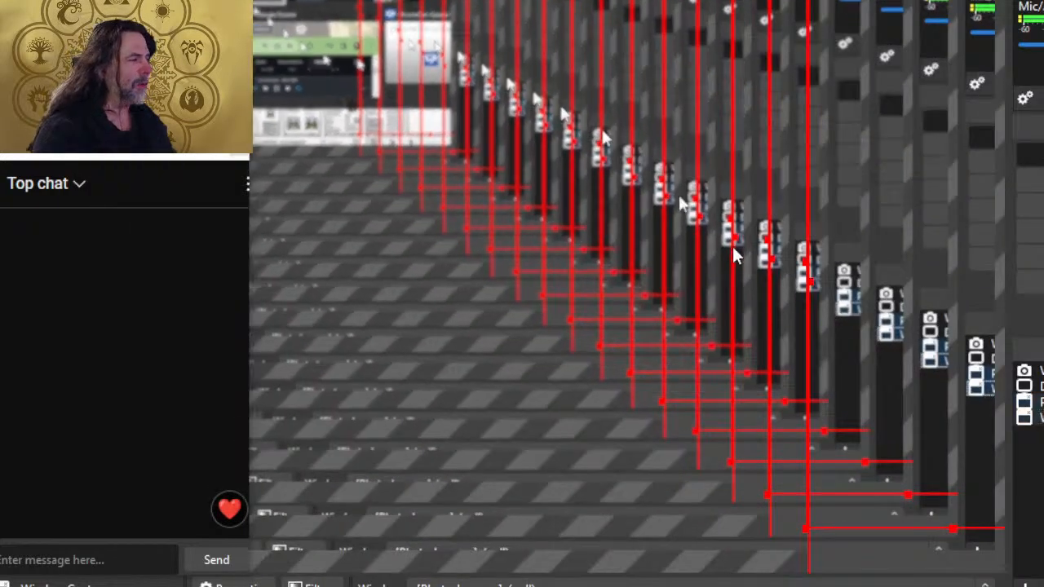
key("alt+Tab")
key("alt+Tab")
key("alt+Tab")
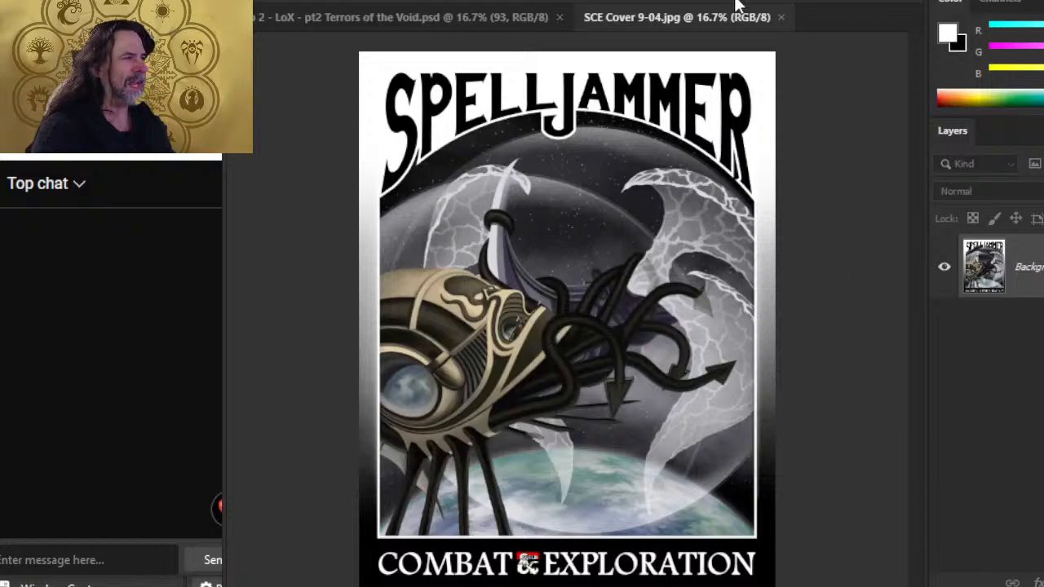
left_click(781, 17)
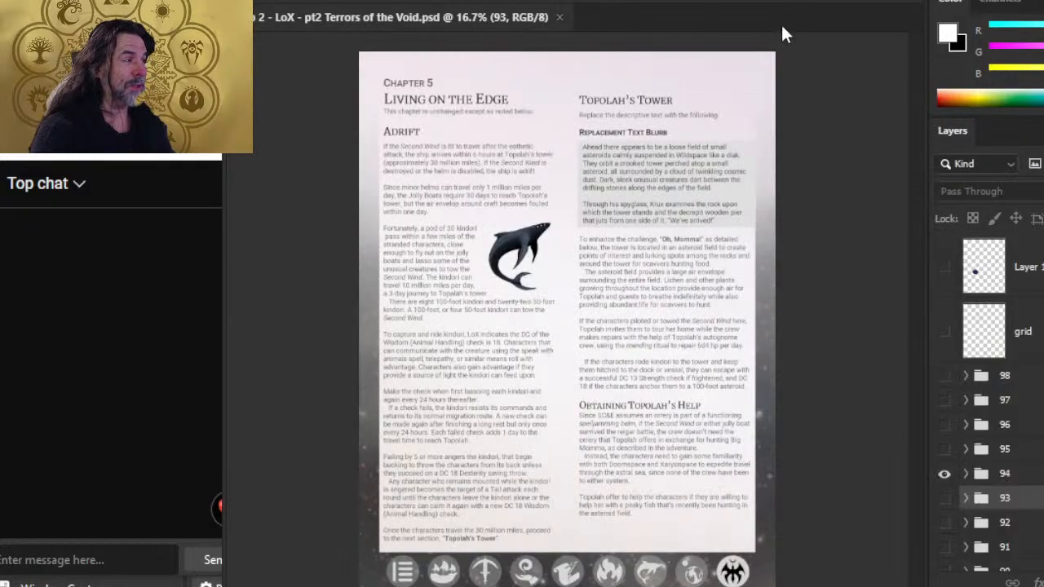
Show page groups 87, 93 and 94 one at a time in the Terrors of the Void file, leaving 94 visible
scroll(971, 381, "down", 1)
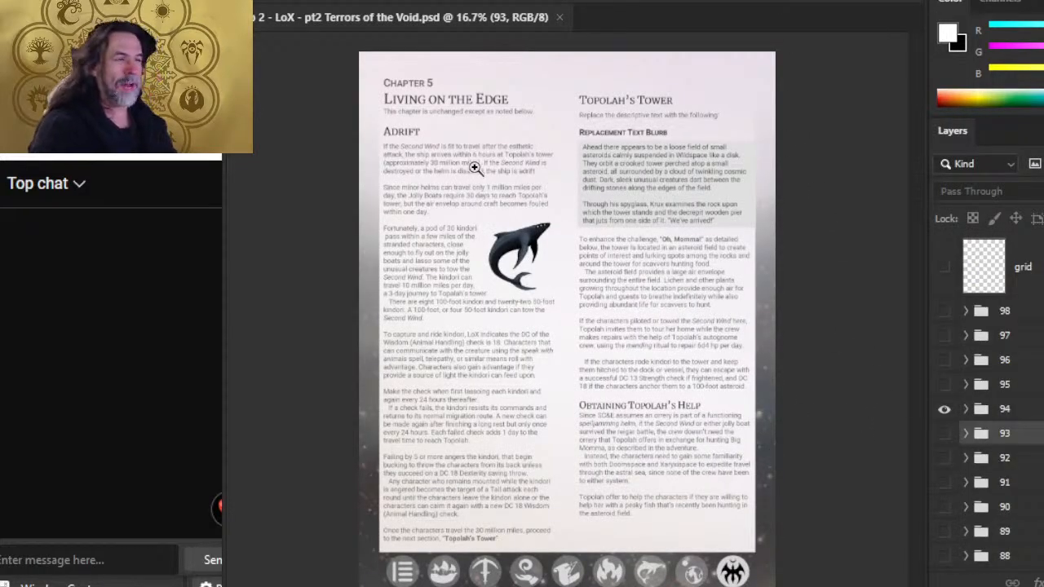
left_click(945, 411)
scroll(946, 422, "down", 1)
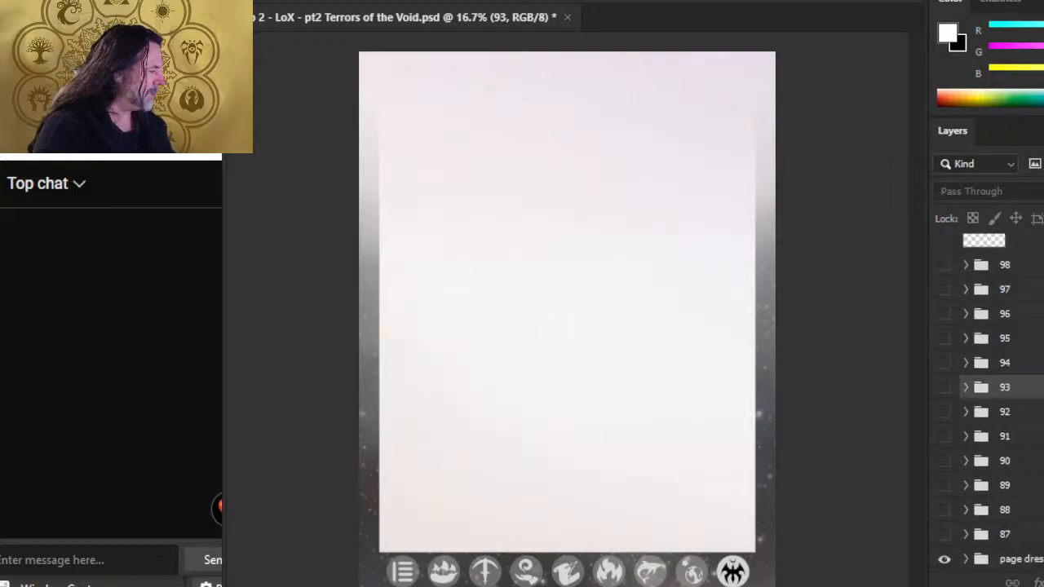
left_click(943, 534)
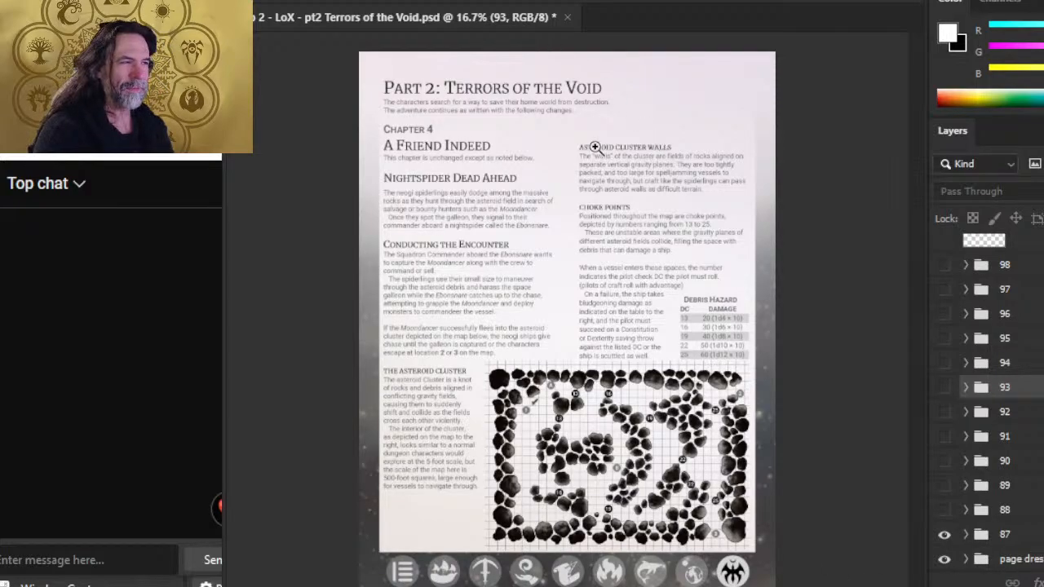
left_click(944, 536)
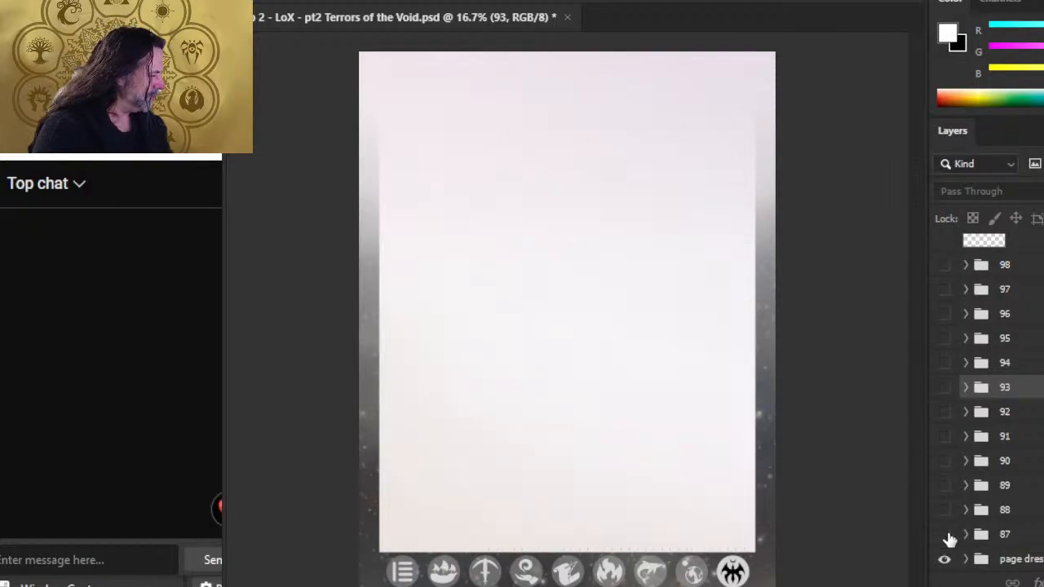
left_click(944, 390)
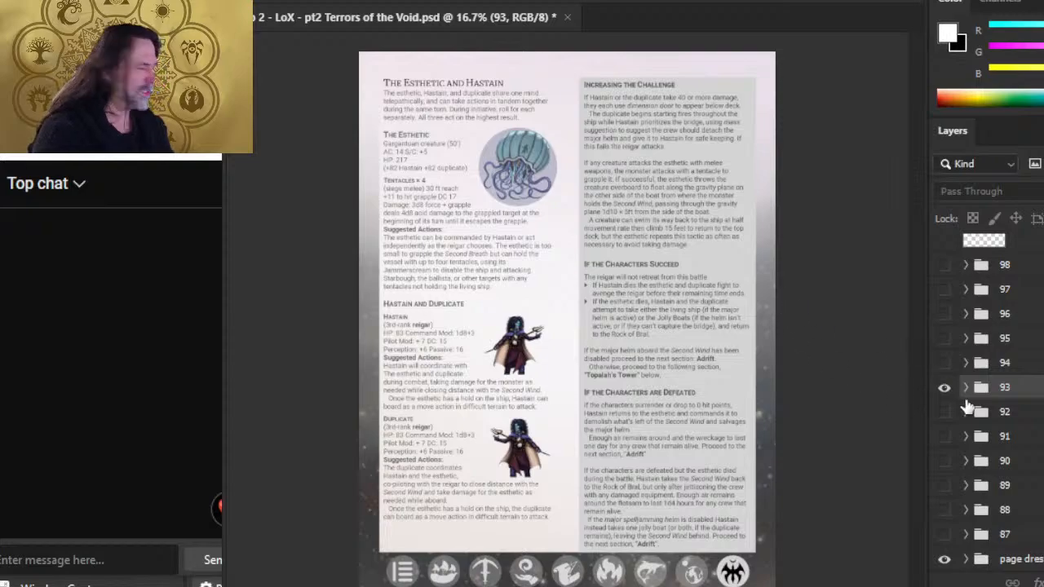
left_click(944, 390)
left_click(944, 364)
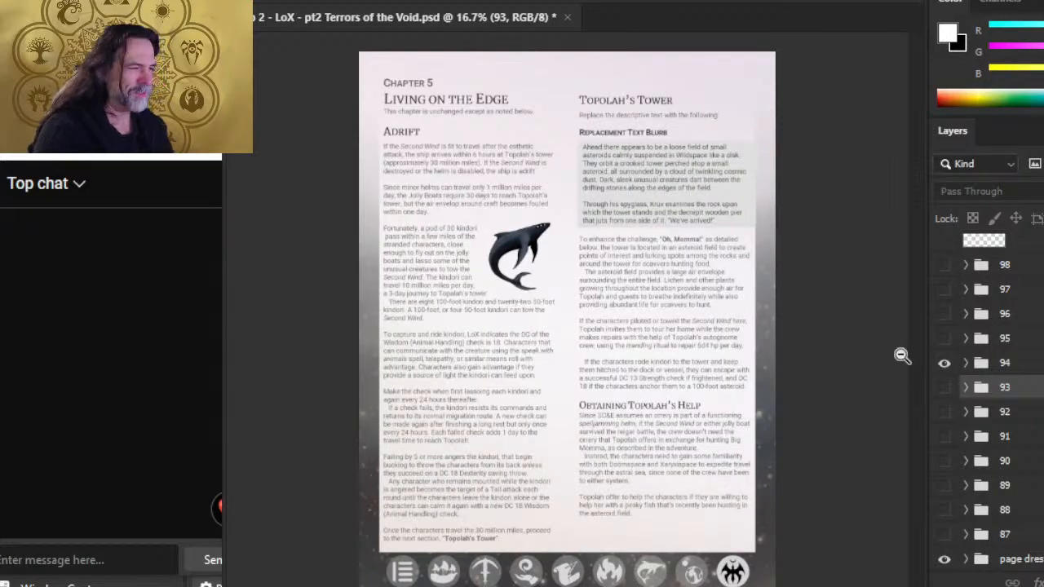
Switch back to the Word layout document and undo the stretch of the art strip on the Ebonsnare page
key("alt+Tab")
key("alt+Tab")
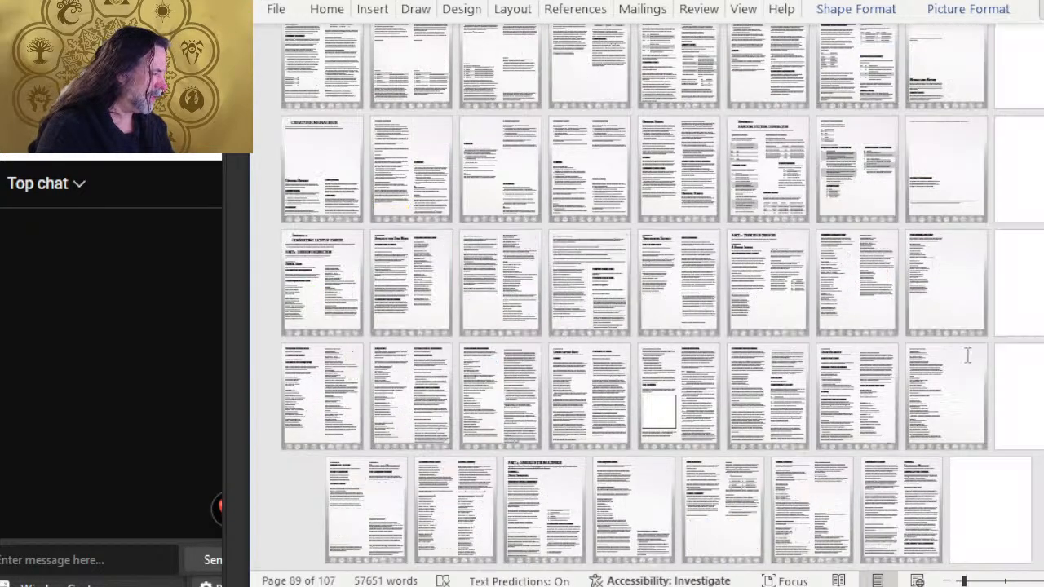
scroll(792, 371, "up", 3)
scroll(750, 386, "up", 5)
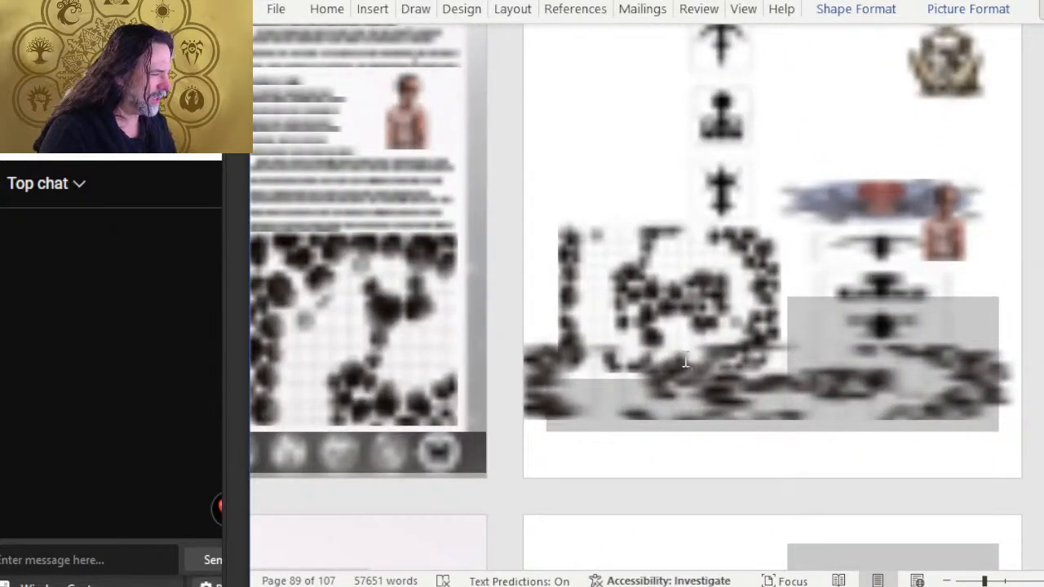
key("ctrl+z")
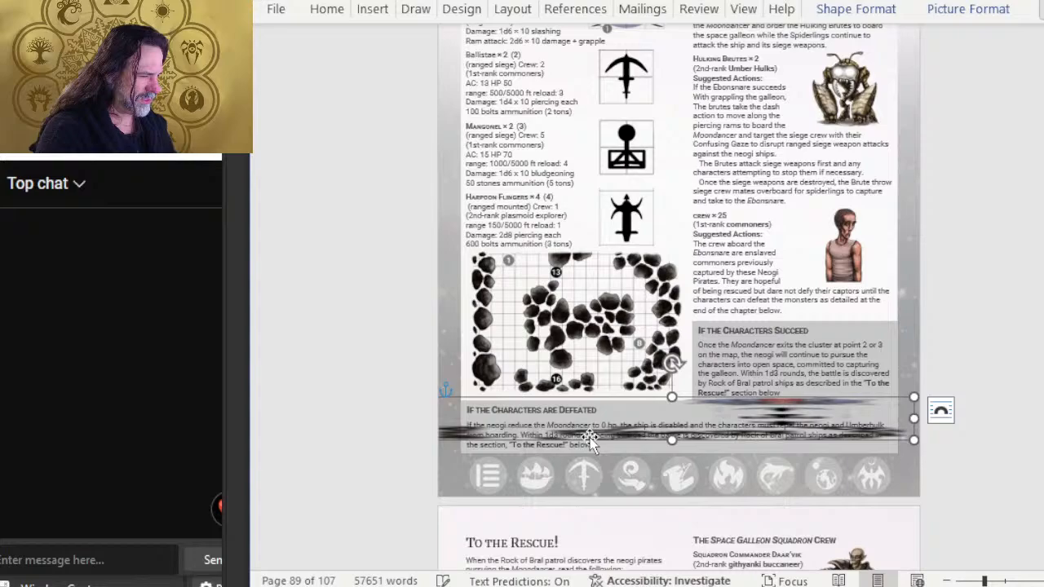
Fill the footer strip on the page ending with "If the Characters Are Defeated" with the NAV BAR xaryxis picture from the Nav Bar folder
left_click(620, 473)
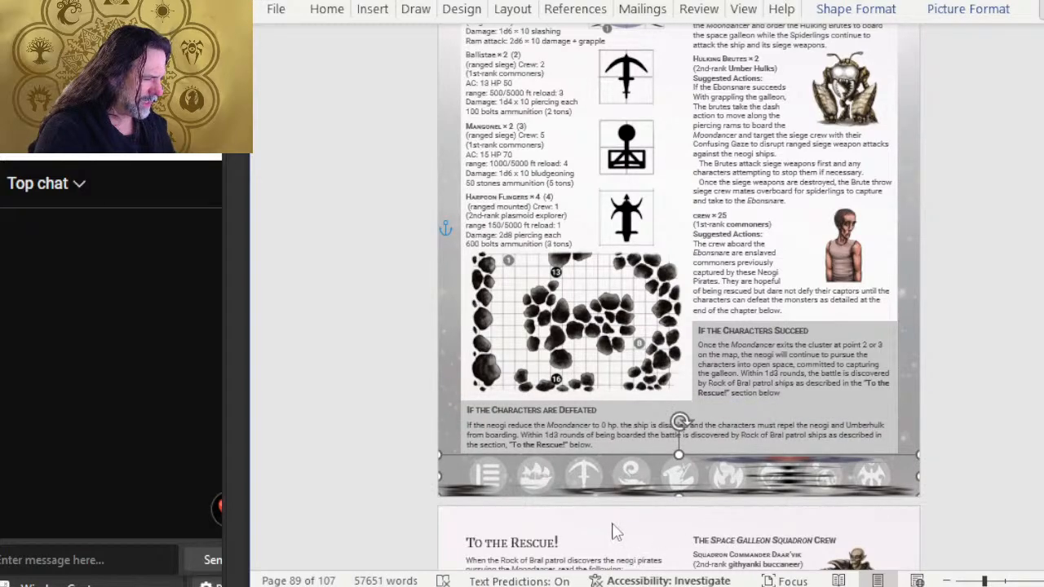
right_click(683, 427)
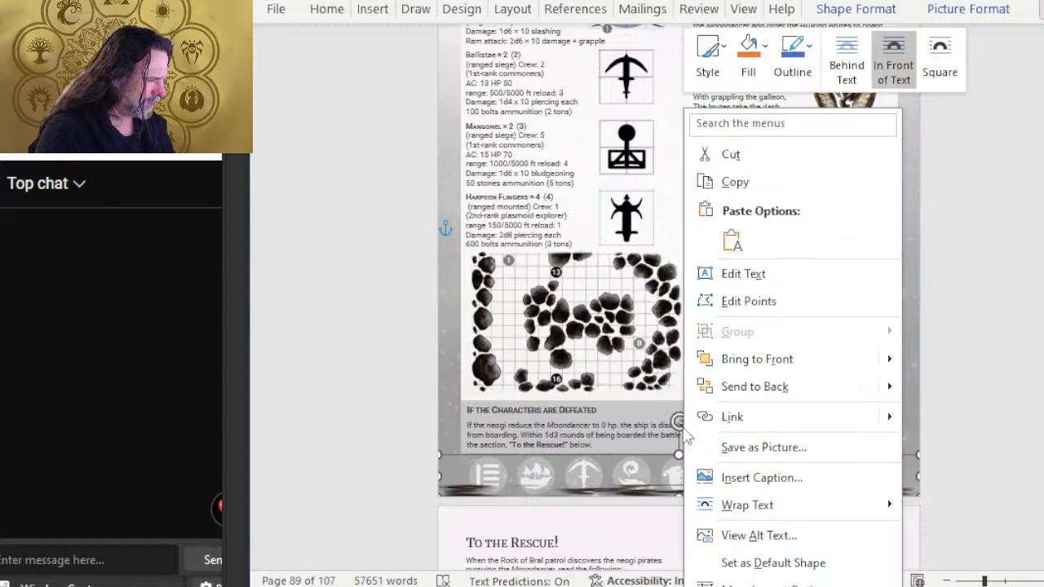
left_click(742, 65)
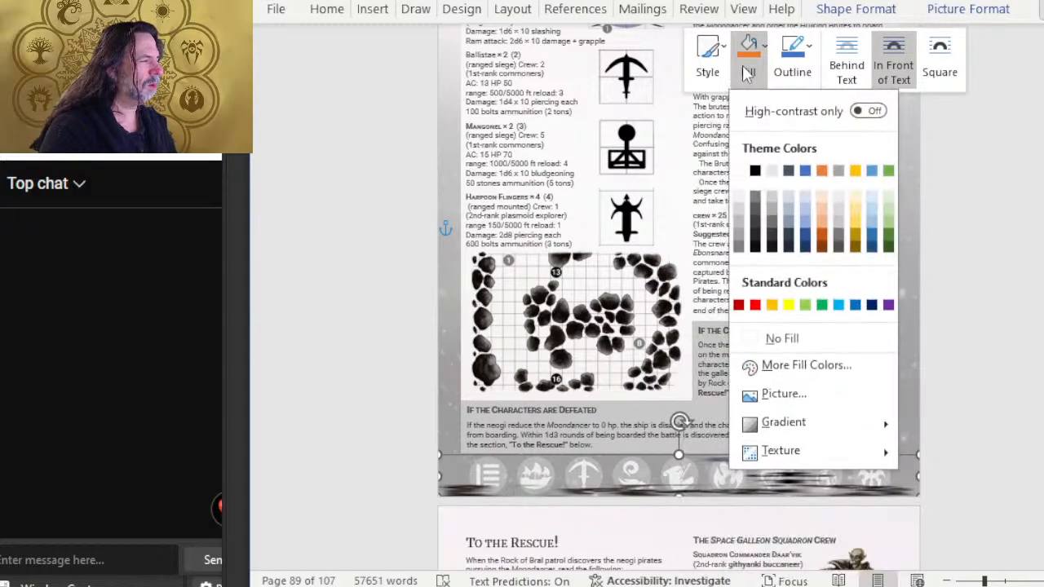
key("Escape")
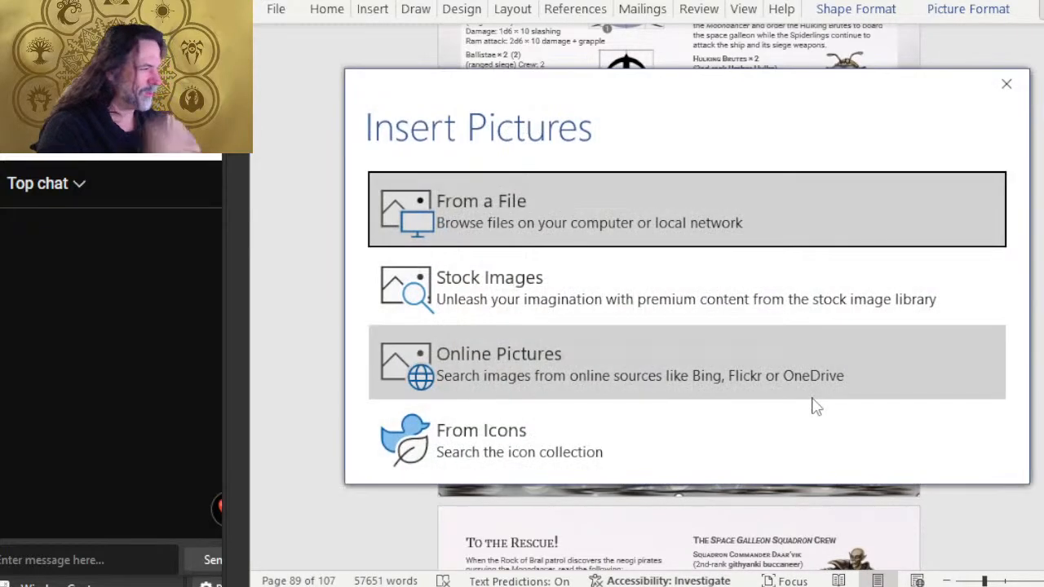
left_click(665, 202)
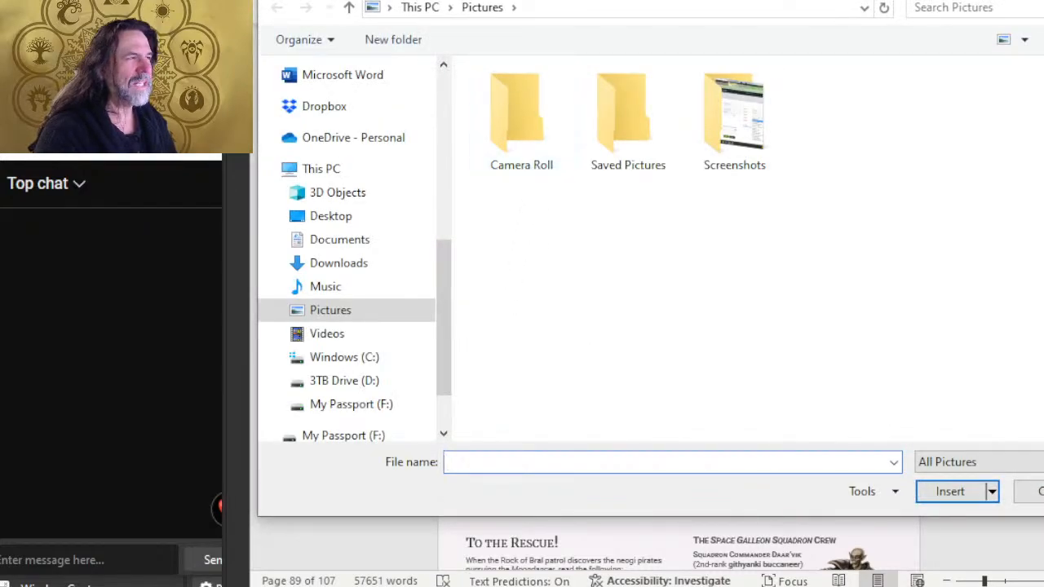
scroll(353, 243, "up", 3)
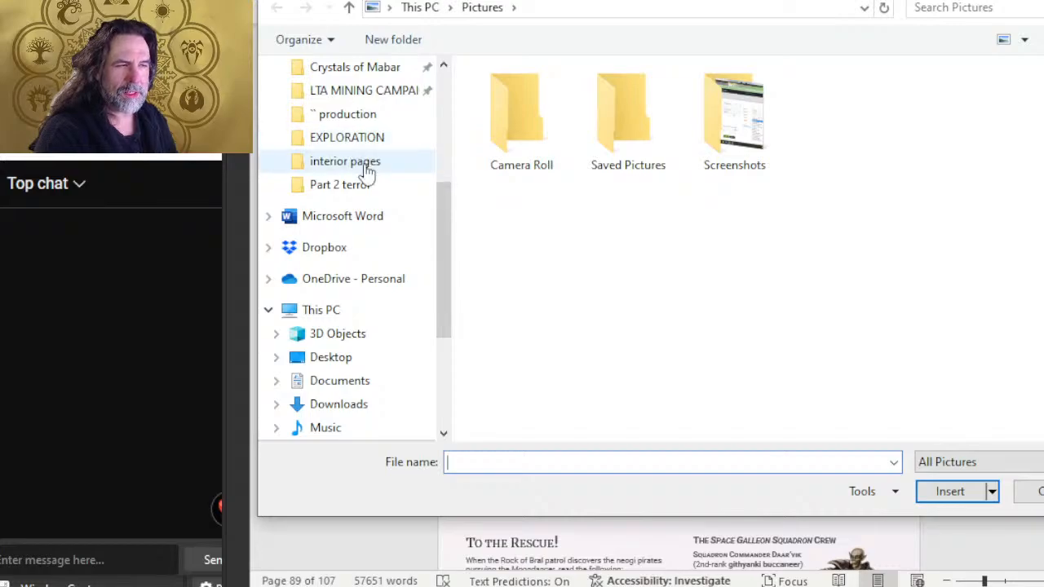
left_click(367, 169)
double_click(545, 112)
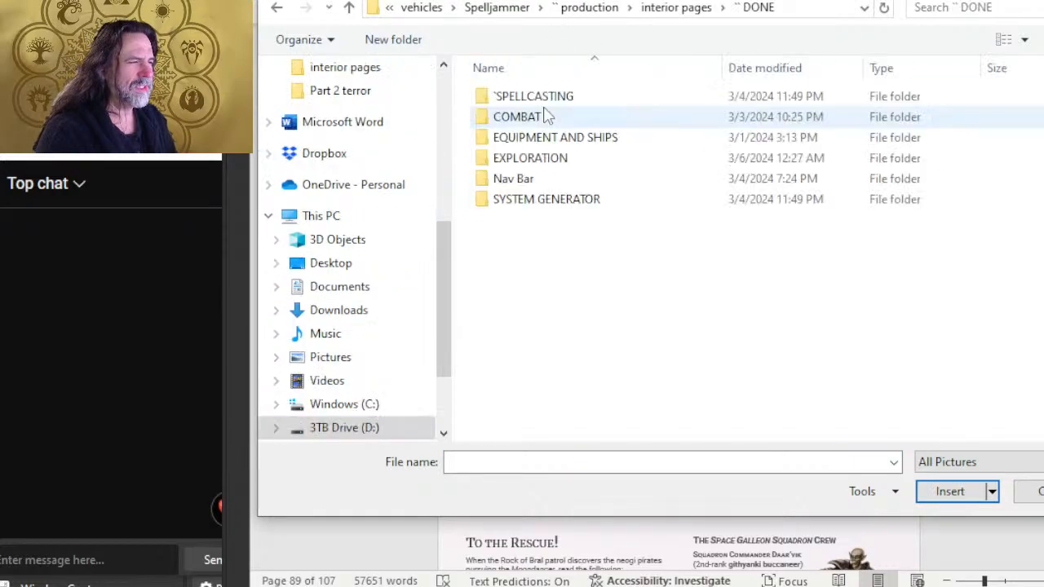
double_click(522, 179)
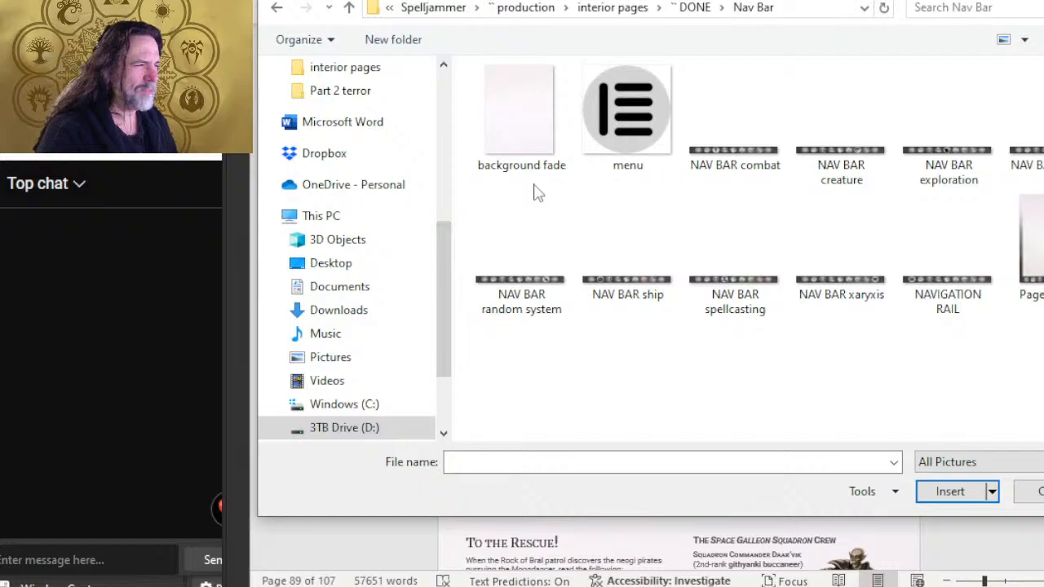
double_click(827, 297)
Set the footer strip on the page ending with "If the Neogi Escape" to have no outline
scroll(650, 373, "down", 10)
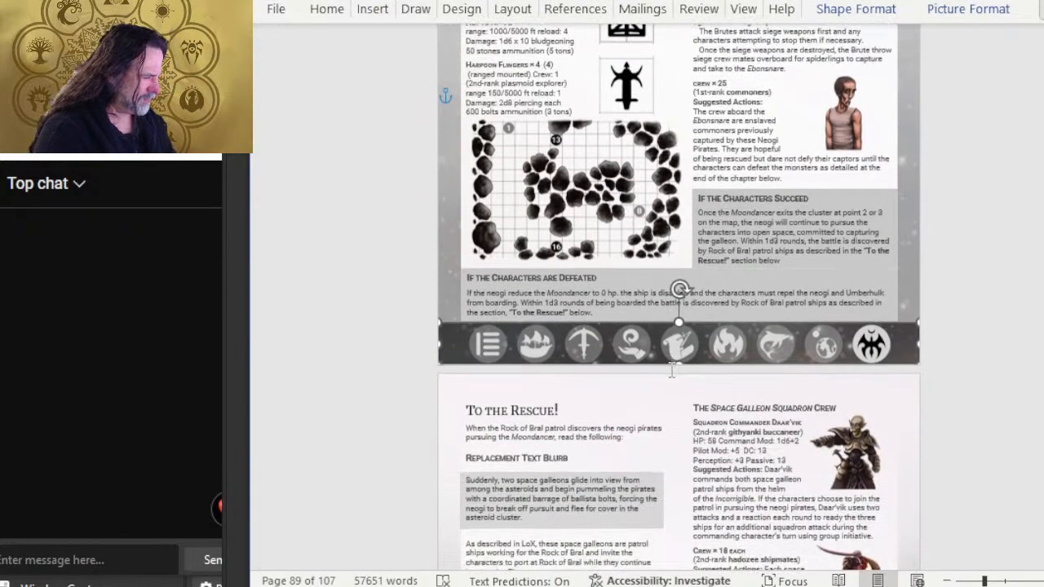
scroll(703, 290, "up", 7)
scroll(703, 290, "down", 12)
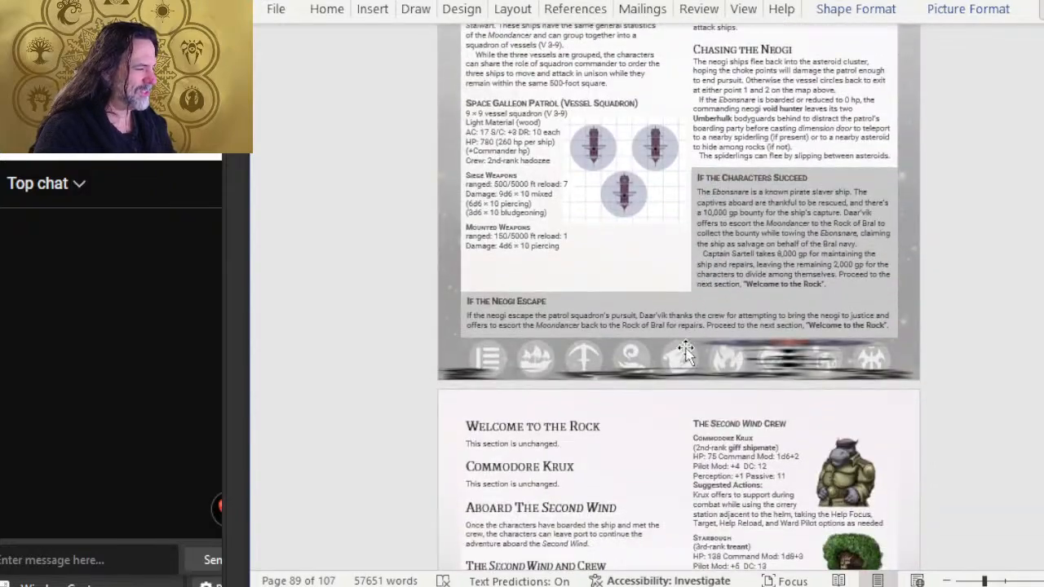
left_click(686, 351)
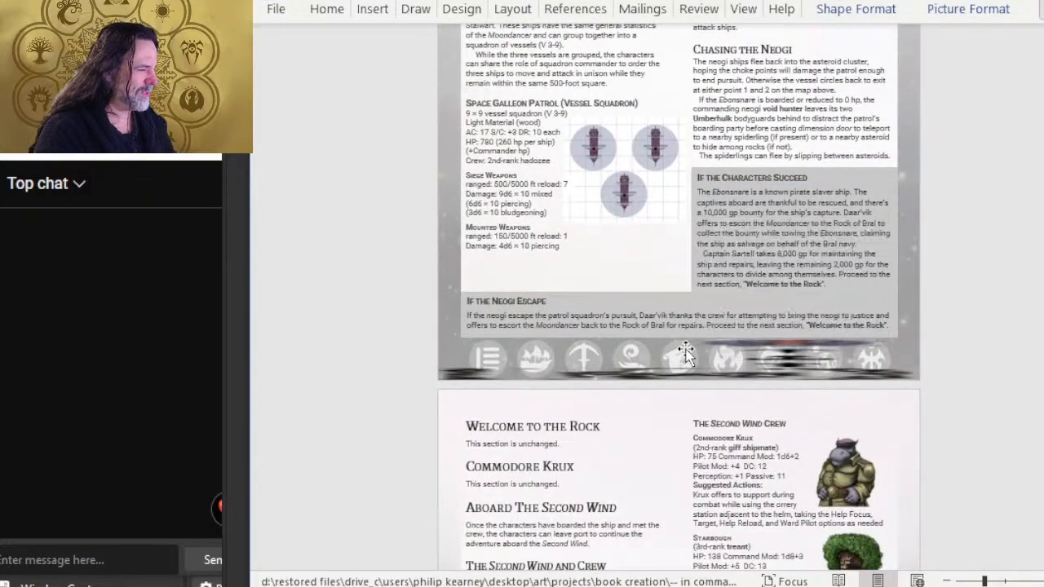
right_click(686, 303)
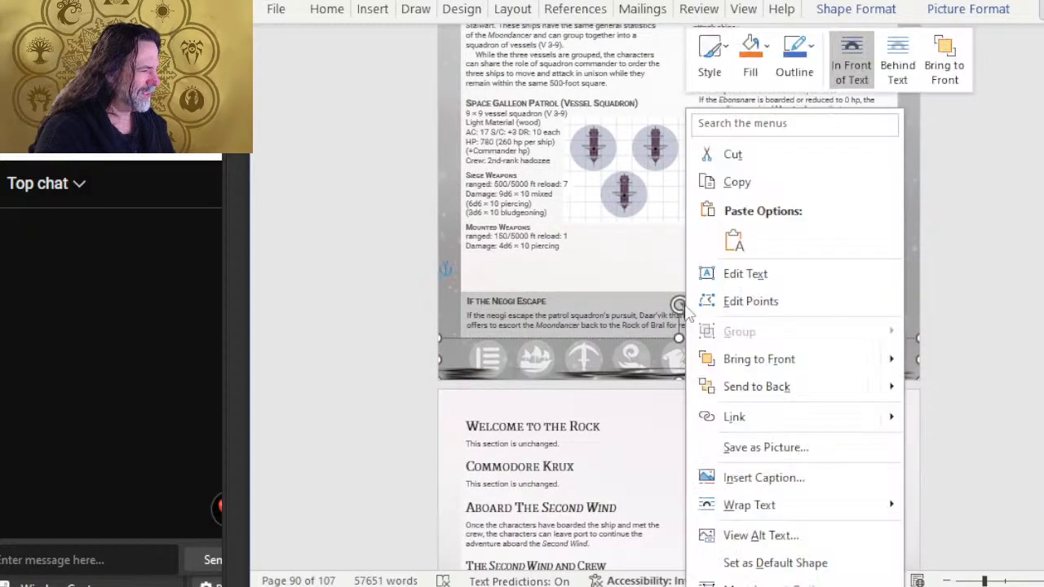
left_click(806, 82)
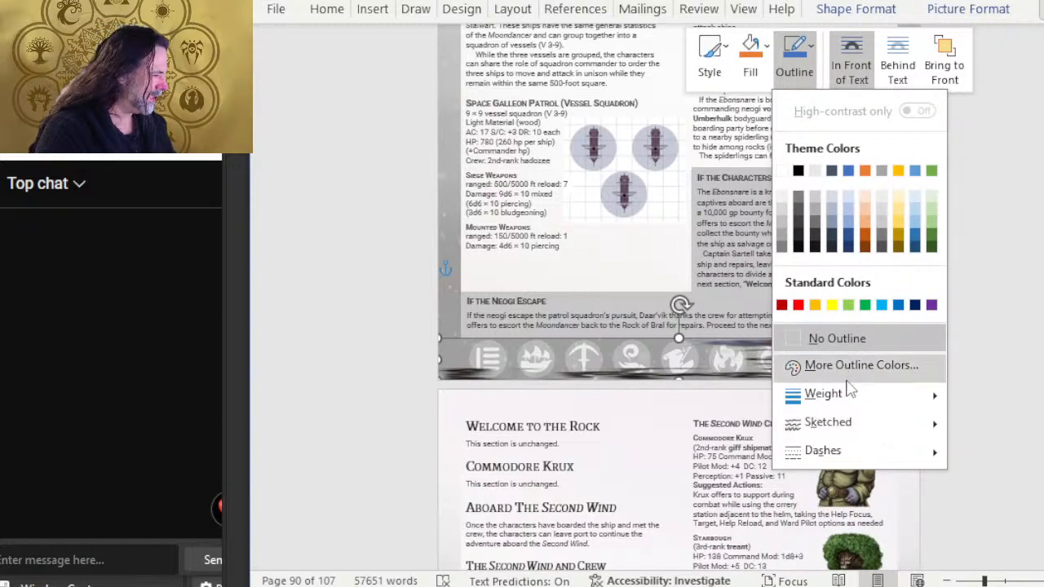
left_click(843, 341)
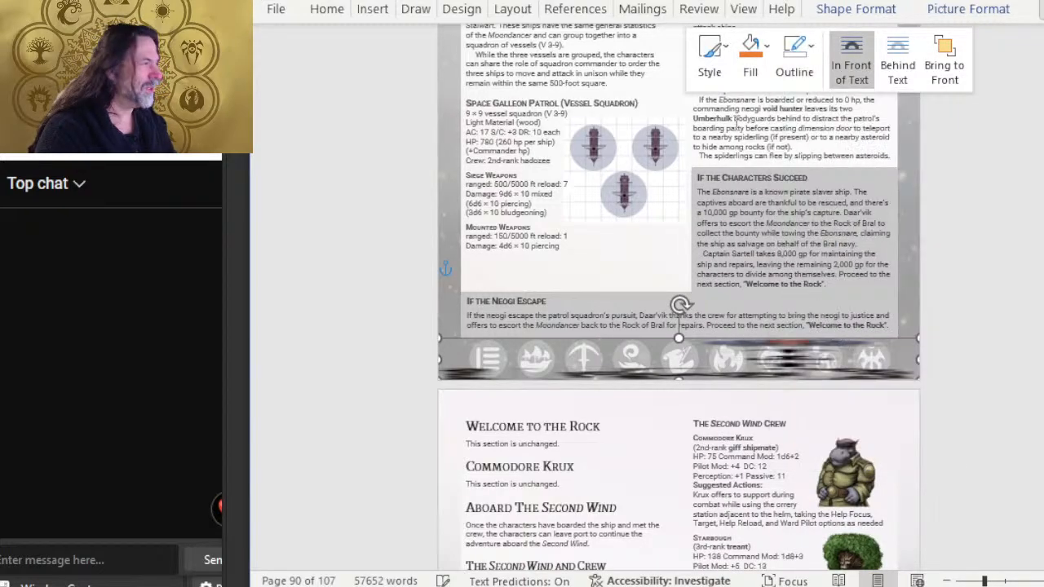
Fill the footer strip below "If the Neogi Escape" with the NAV BAR xaryxis picture
left_click(755, 65)
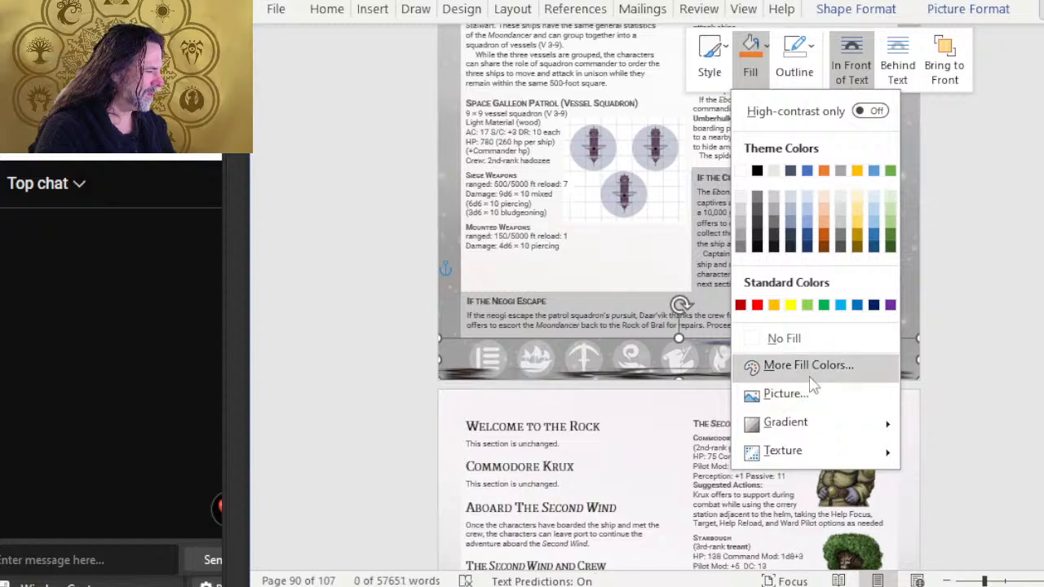
left_click(763, 365)
double_click(746, 341)
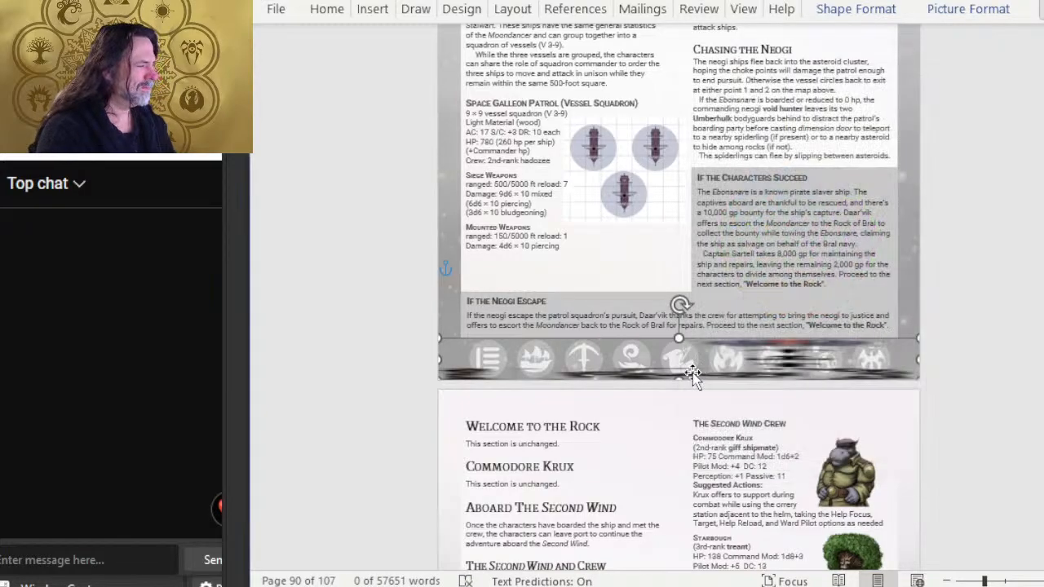
right_click(678, 307)
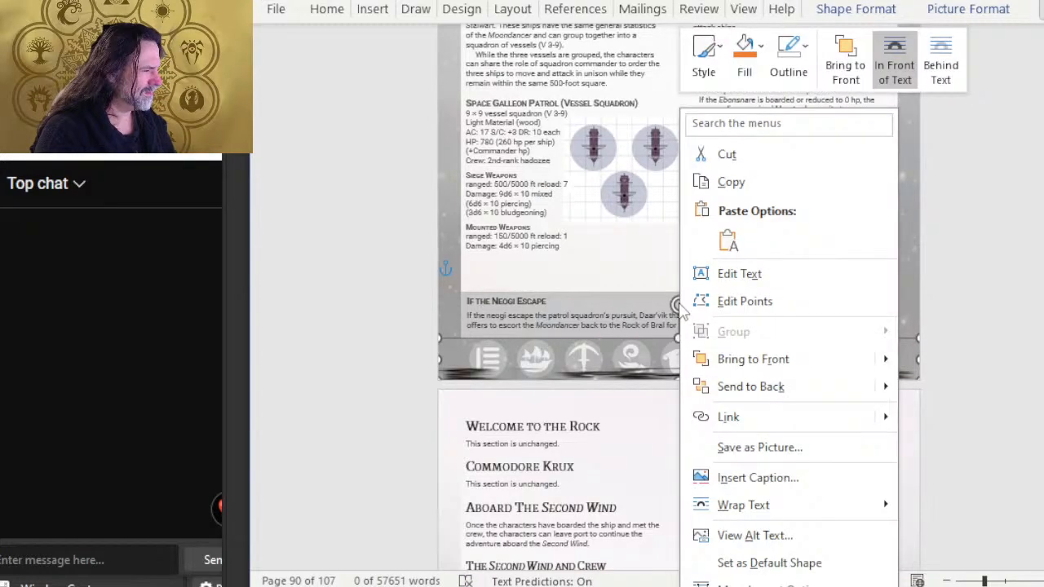
left_click(751, 85)
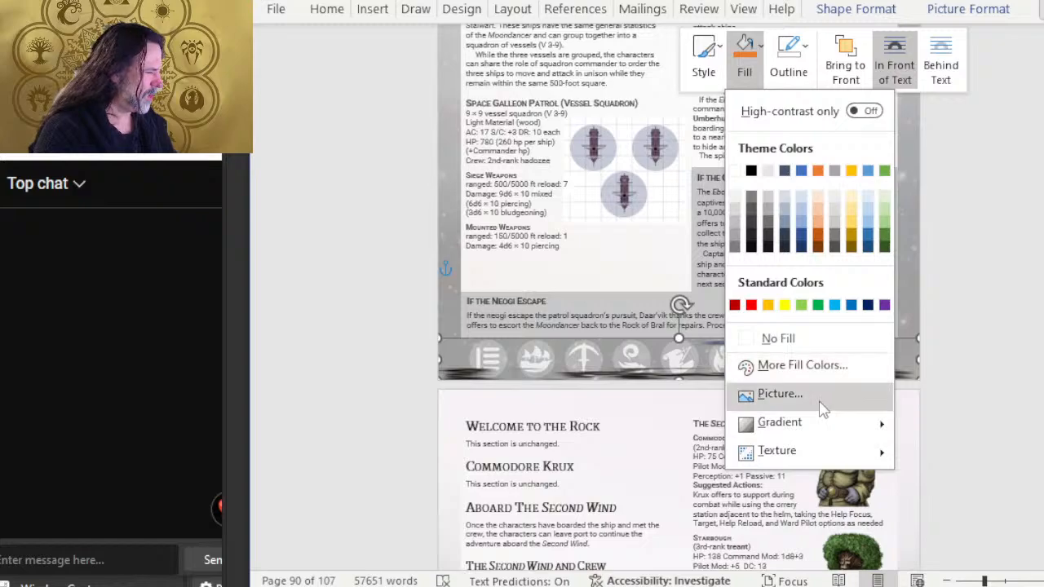
left_click(800, 394)
left_click(620, 222)
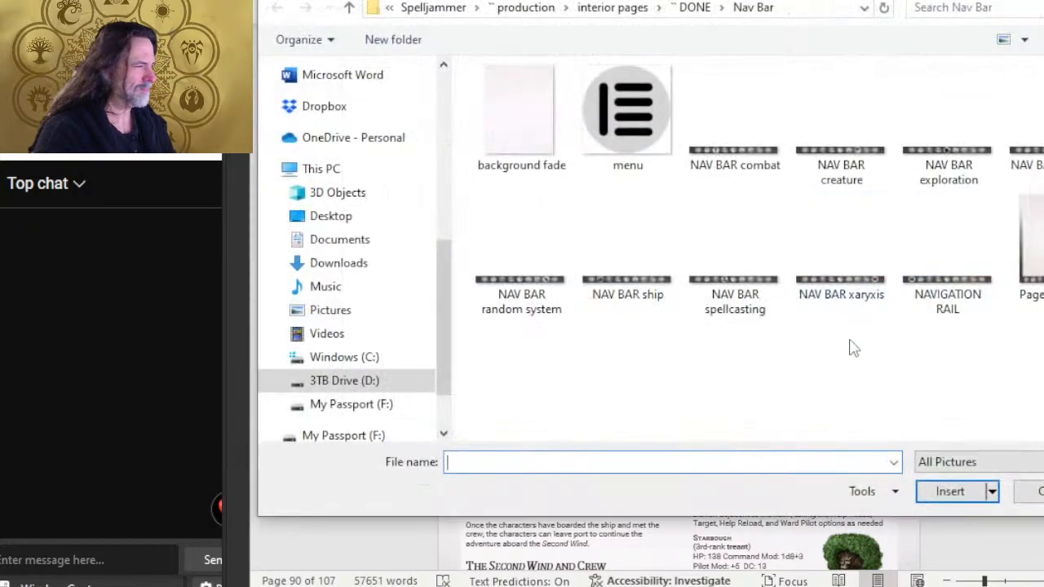
double_click(841, 289)
Fill the footer strip on the page before "Jolly Boats" with the NAV BAR xaryxis picture
scroll(680, 283, "down", 10)
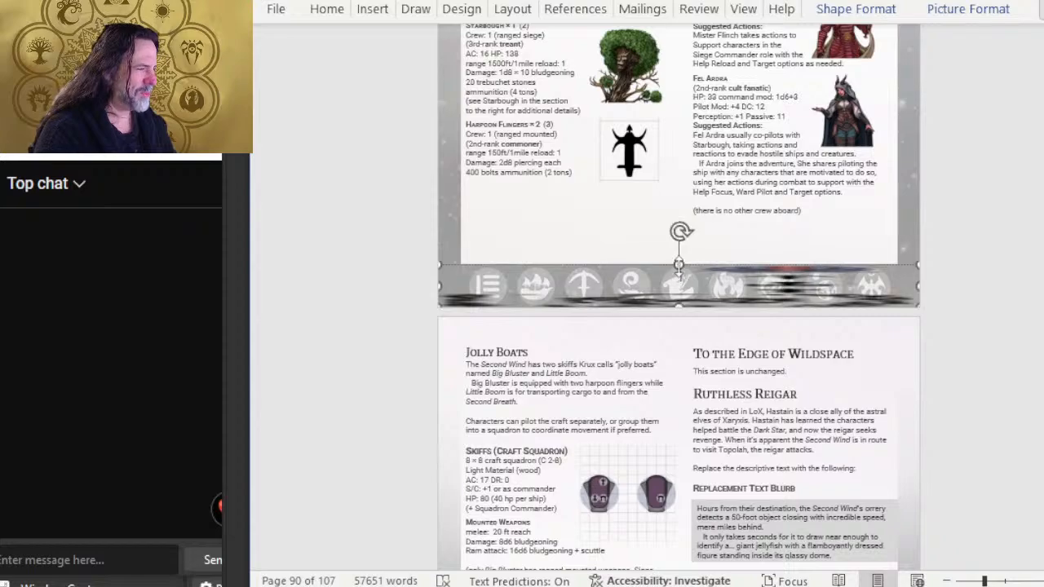
right_click(680, 231)
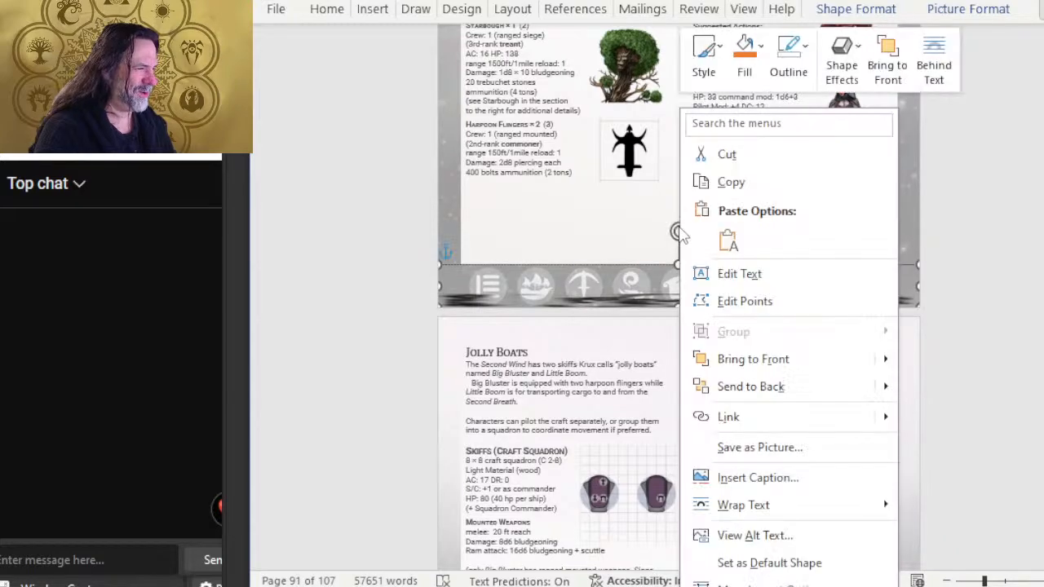
left_click(749, 71)
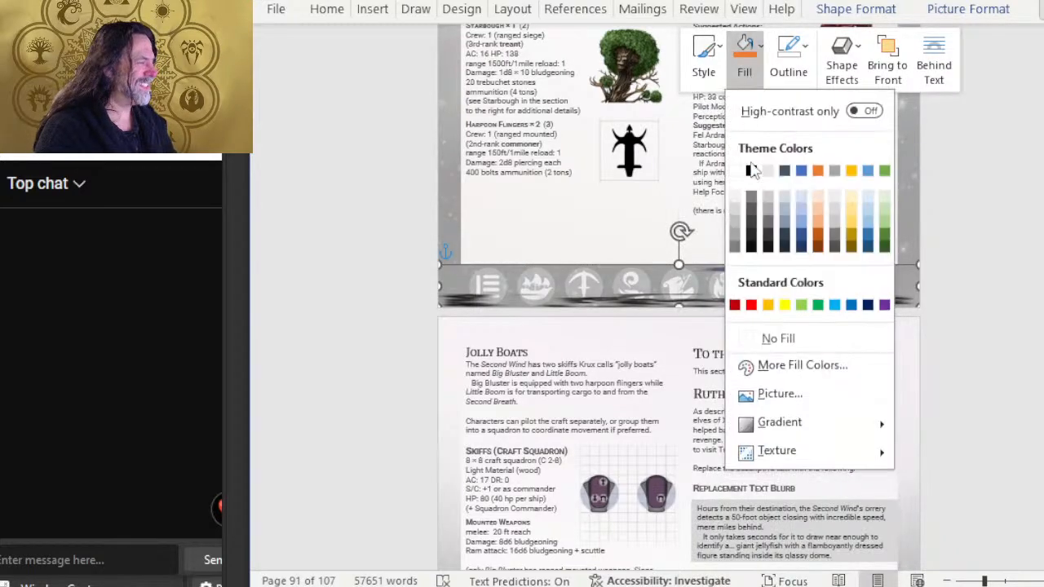
left_click(839, 402)
left_click(615, 212)
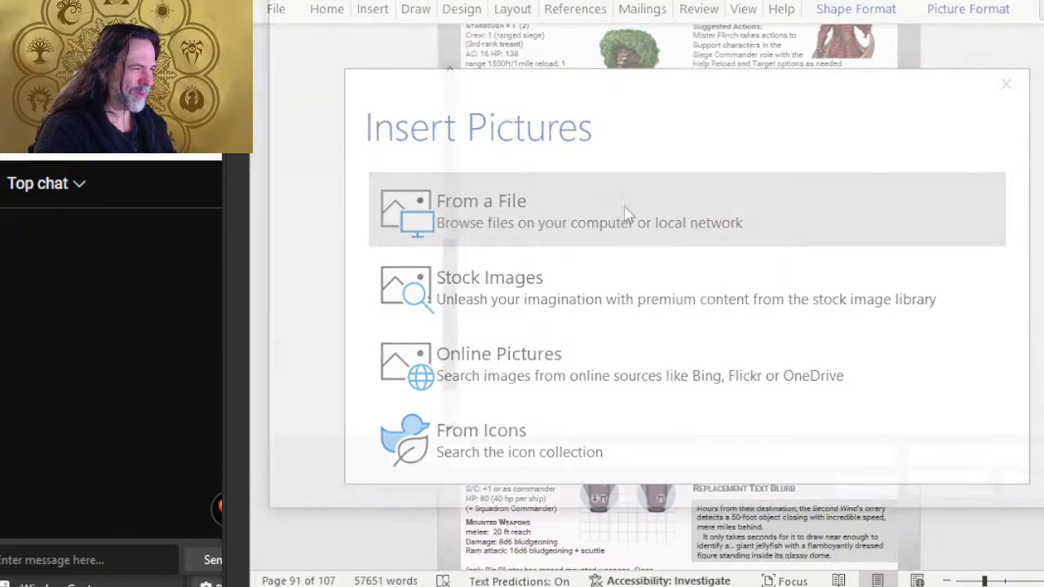
double_click(838, 298)
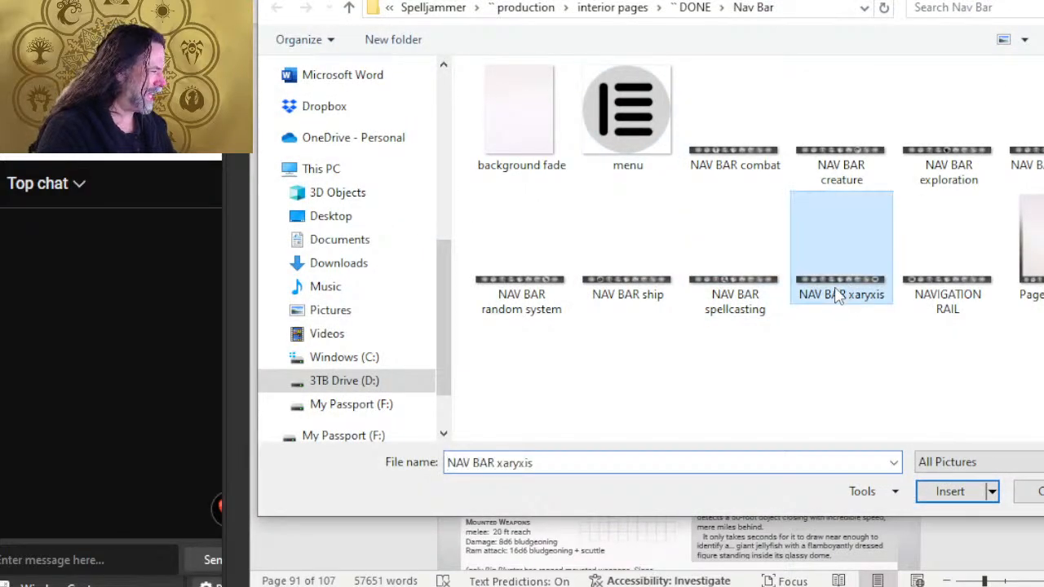
Follow the contents link in the Jolly Boats page's footer, then the "Part 3: Chaos in Doomspace" link in the Table of Content
scroll(728, 347, "down", 10)
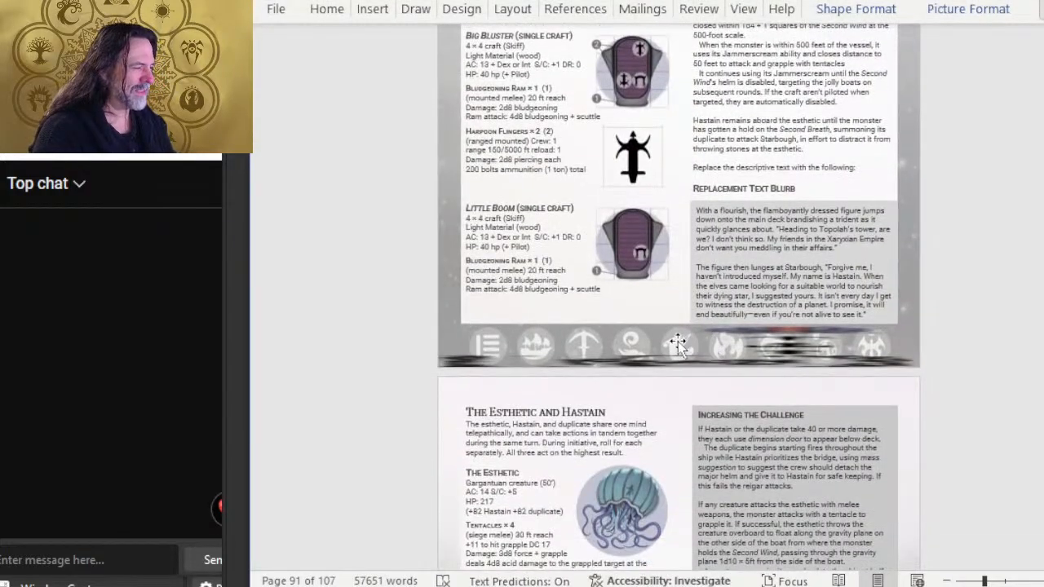
left_click(665, 359)
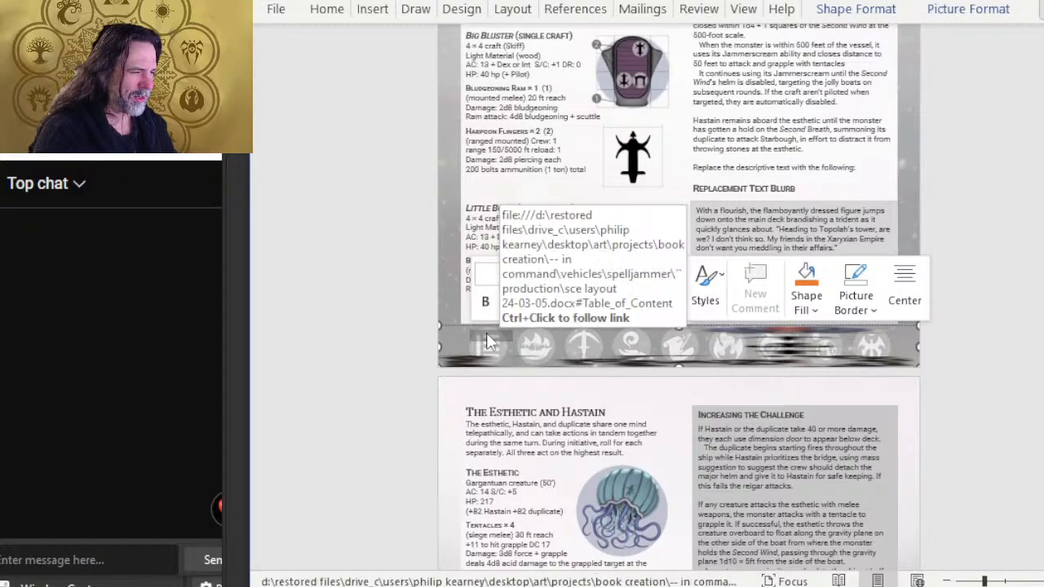
left_click(445, 187)
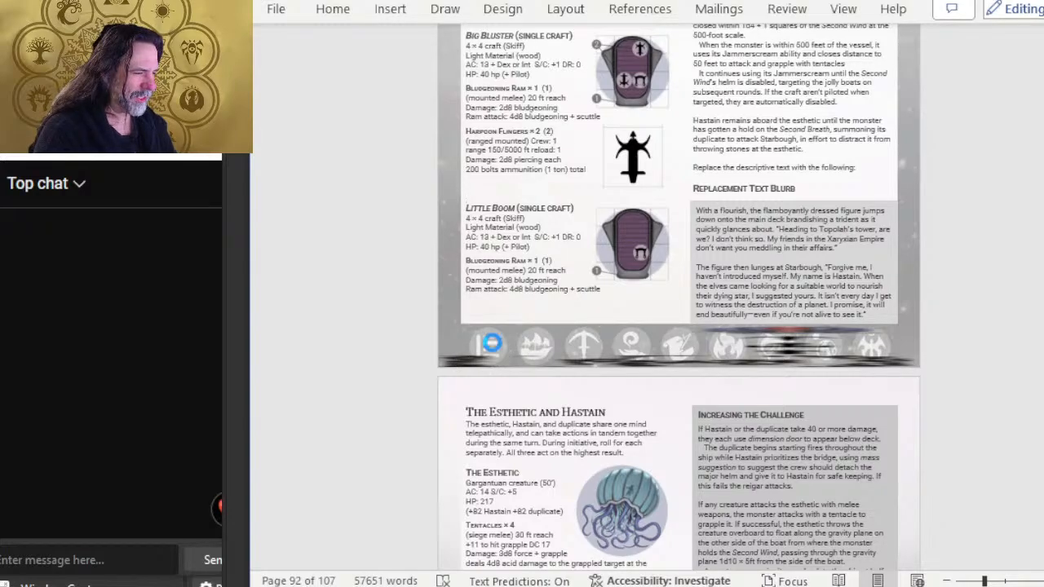
left_click(491, 343, "ctrl")
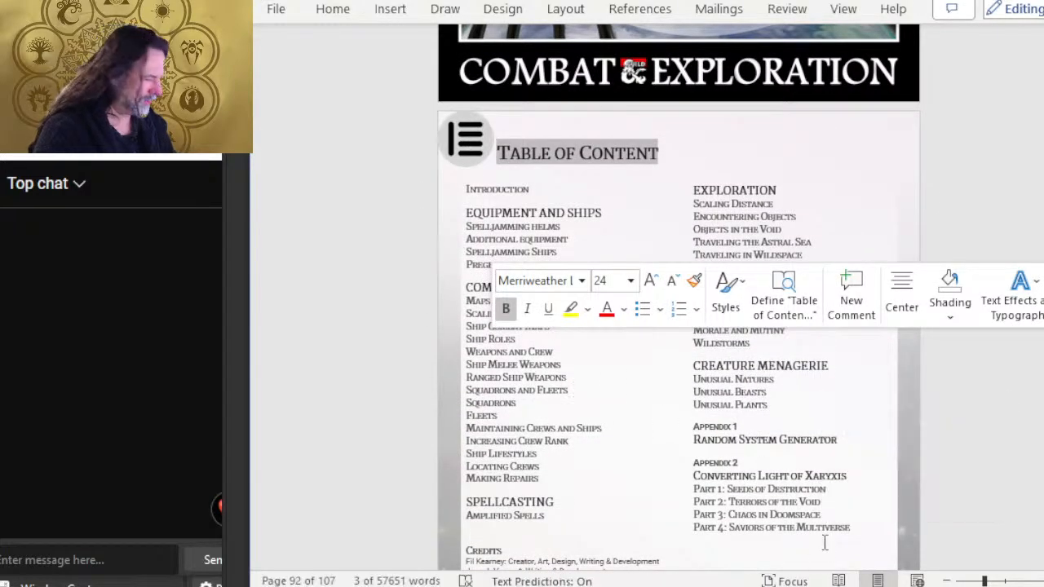
left_click(742, 516, "ctrl")
Look back through the Part 2 pages from "The Last Breath" crew to "Jolly Boats" for footers with distorted art
scroll(673, 453, "up", 12)
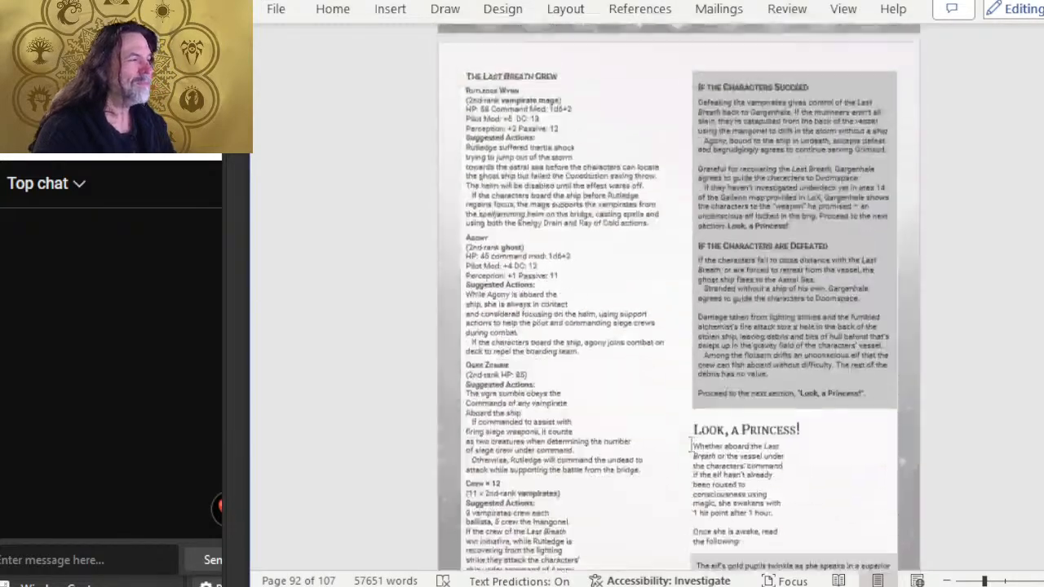
scroll(758, 410, "up", 10)
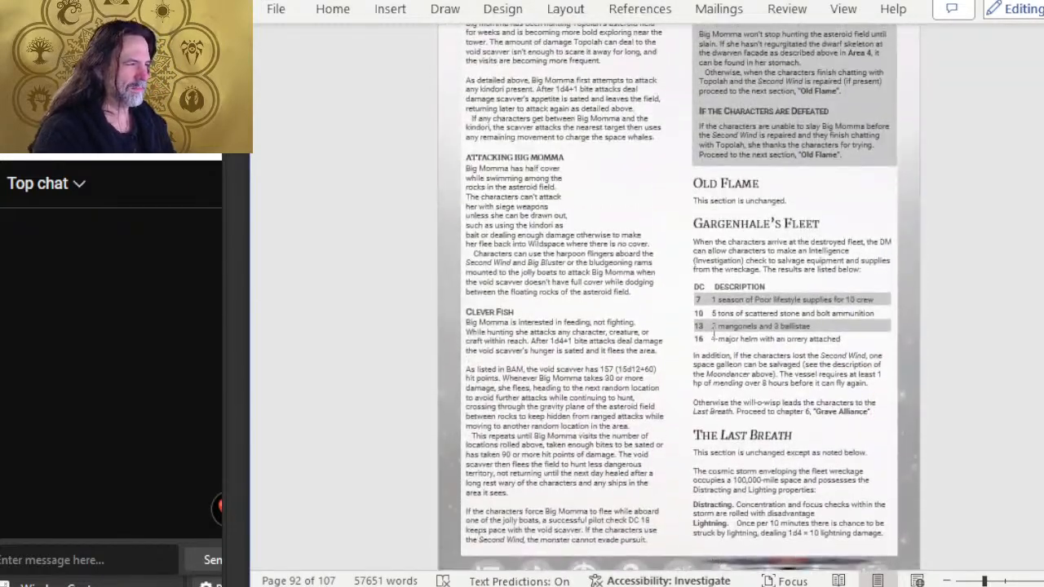
scroll(713, 330, "up", 10)
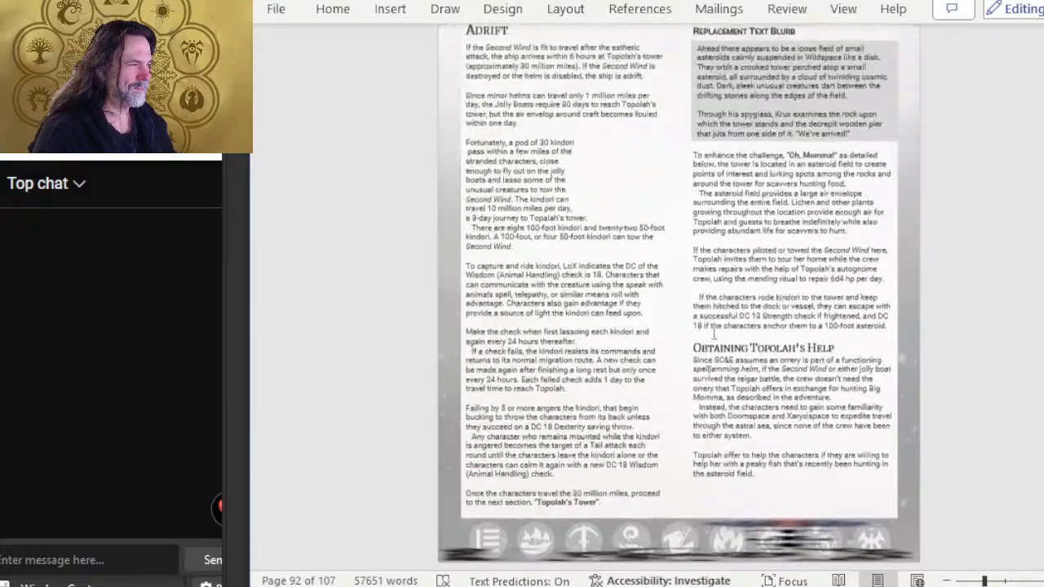
scroll(696, 351, "up", 10)
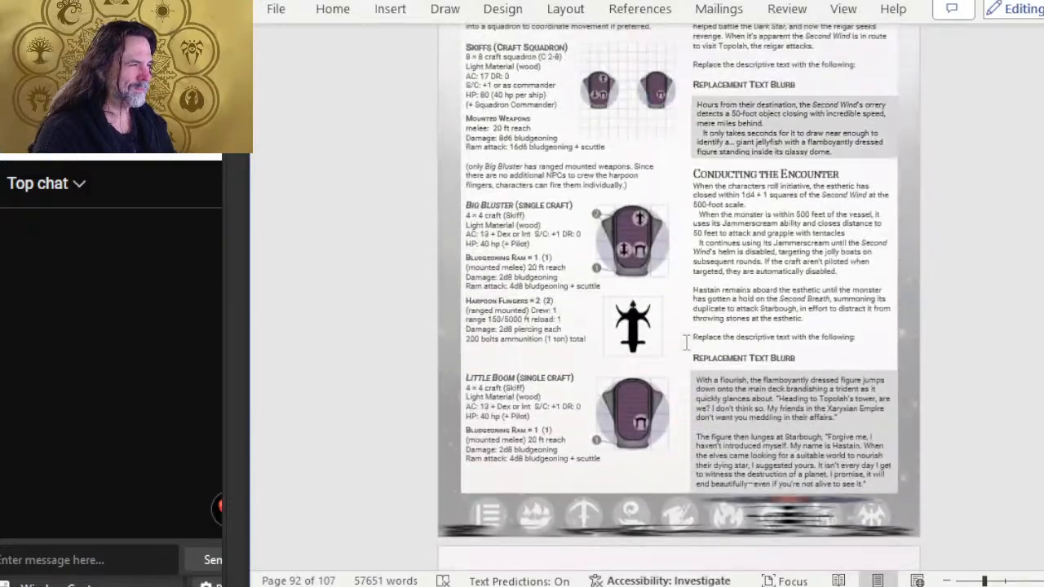
scroll(696, 351, "down", 8)
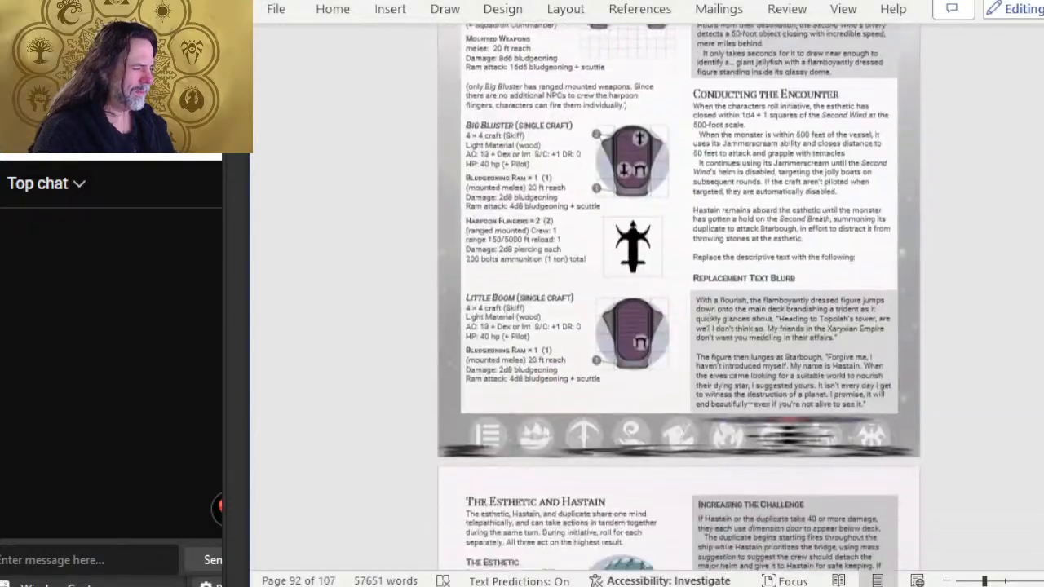
scroll(655, 179, "up", 6)
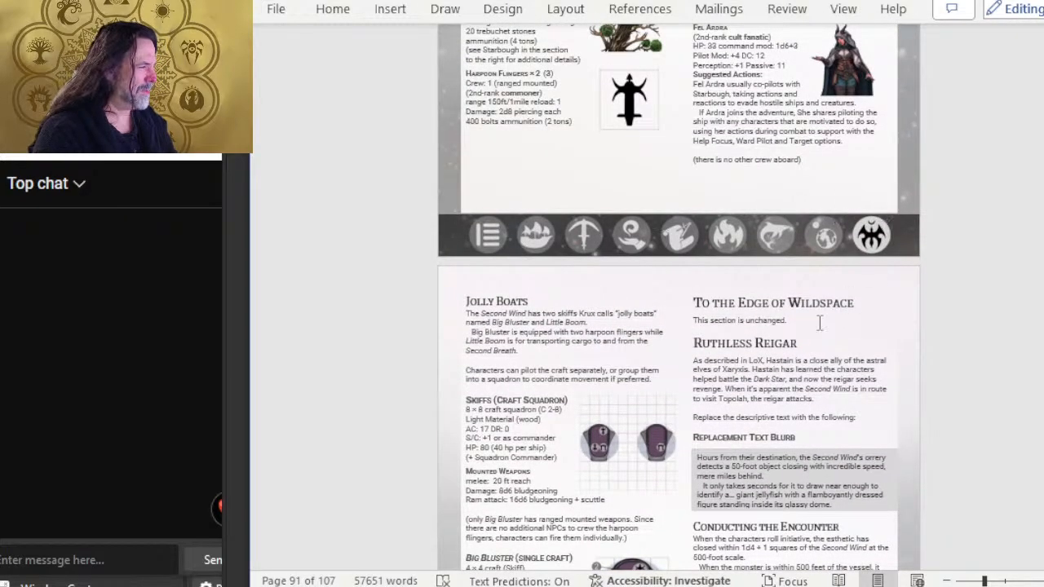
scroll(820, 324, "down", 10)
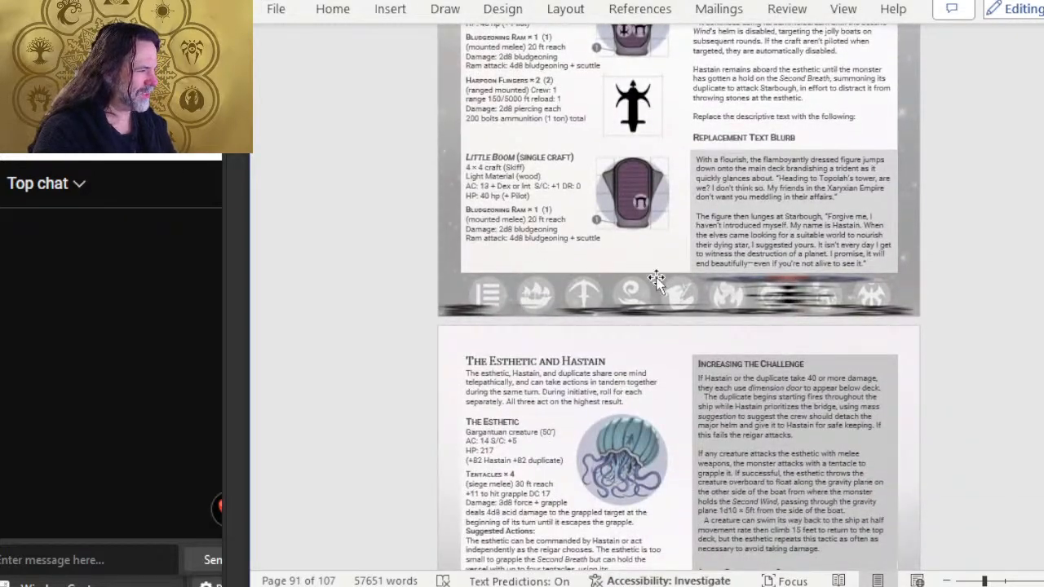
Fill the footer strip on the page before "The Esthetic and Hastain" with the NAV BAR xaryxis picture
left_click(657, 280)
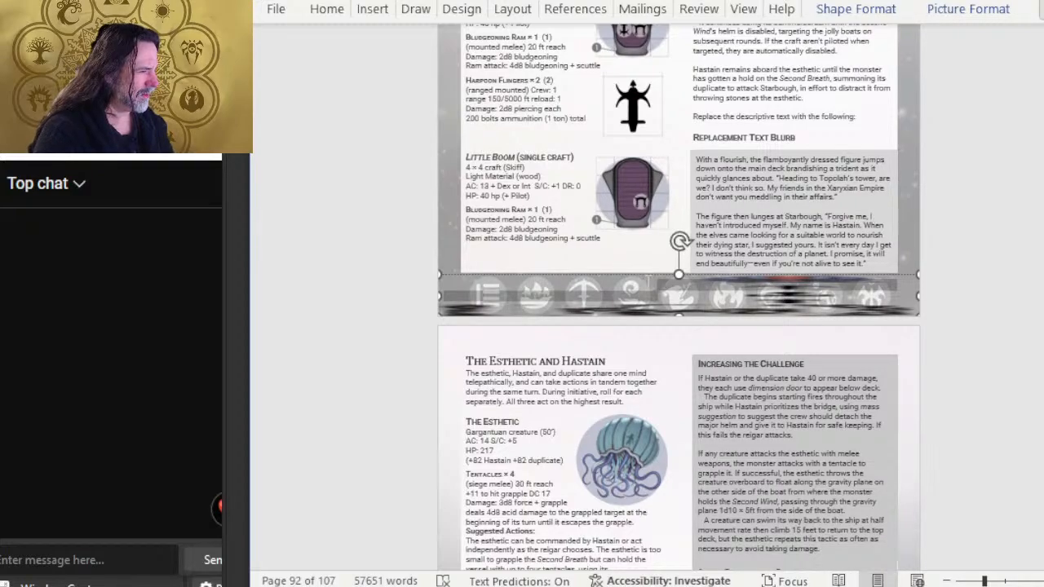
right_click(653, 281)
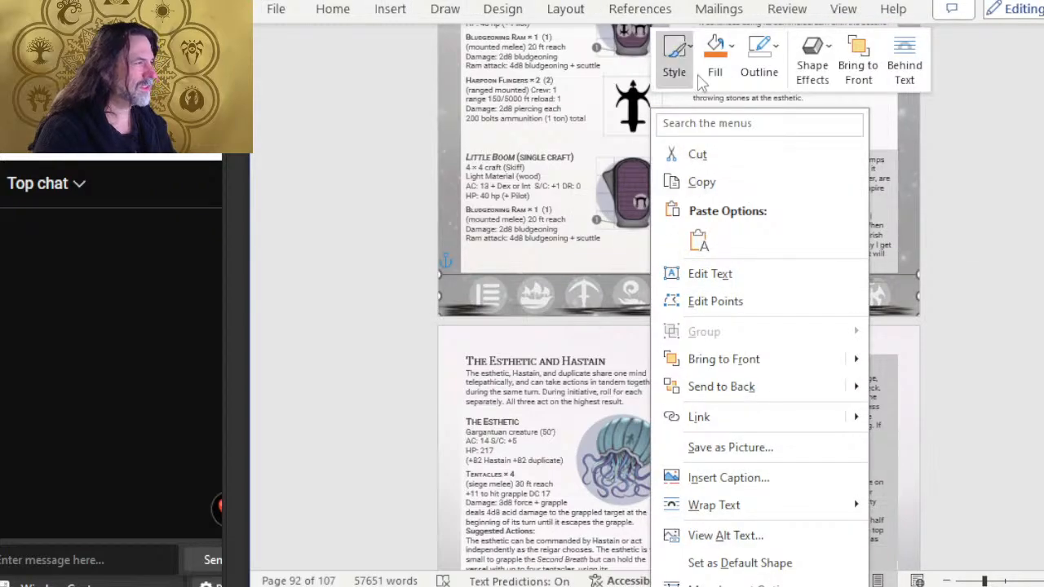
left_click(715, 57)
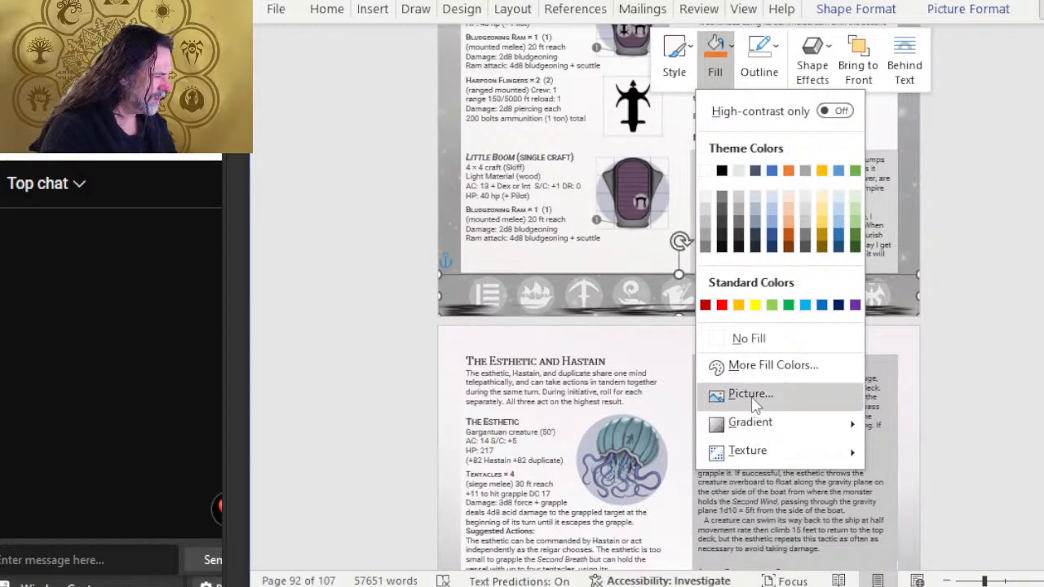
left_click(783, 395)
left_click(636, 196)
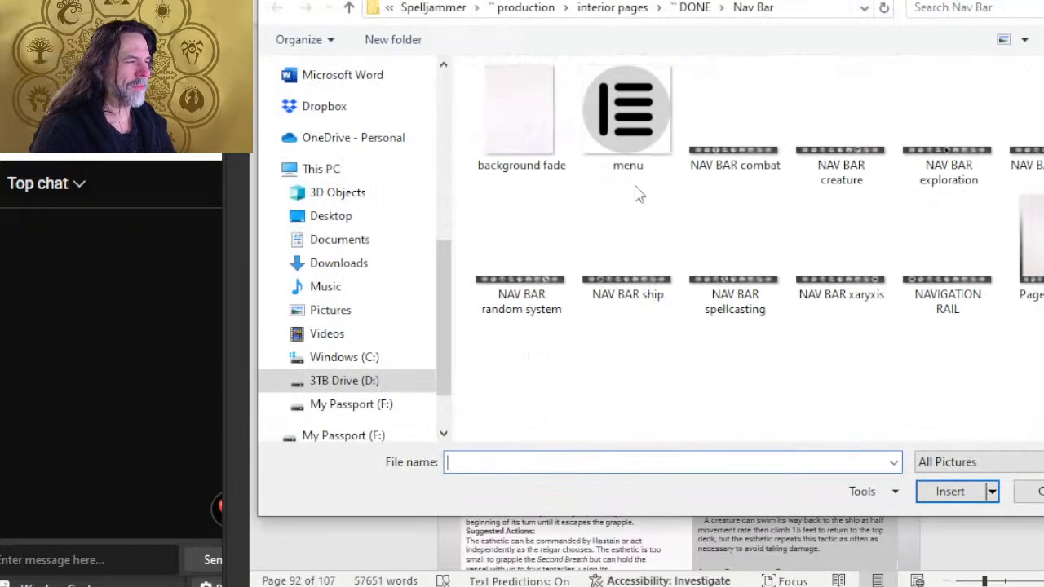
double_click(869, 294)
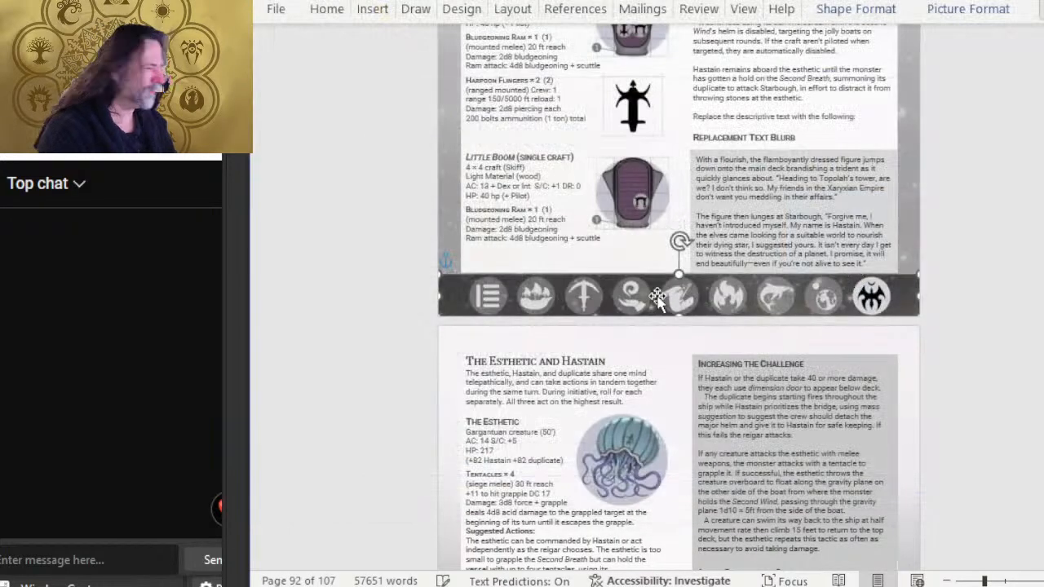
Fill the footer strip on the page before Chapter 5, "Living on the Edge", with the NAV BAR xaryxis picture
scroll(677, 286, "down", 6)
scroll(691, 277, "down", 3)
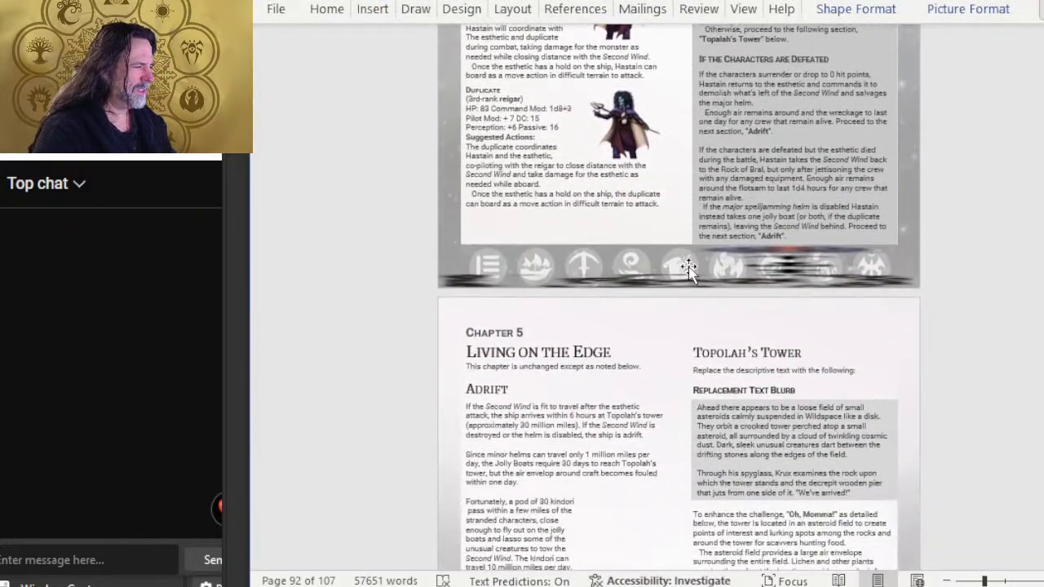
right_click(681, 219)
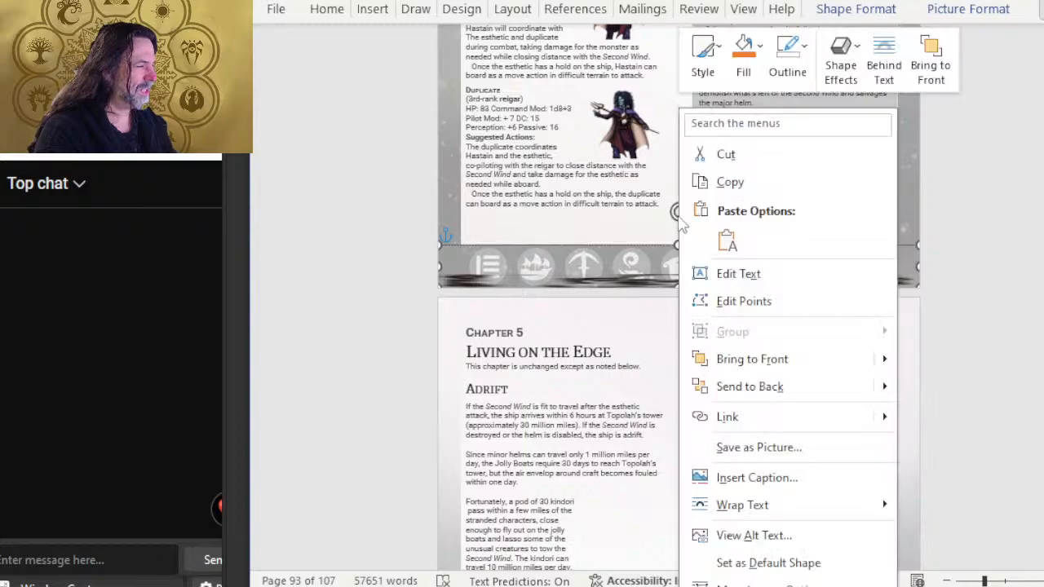
left_click(740, 74)
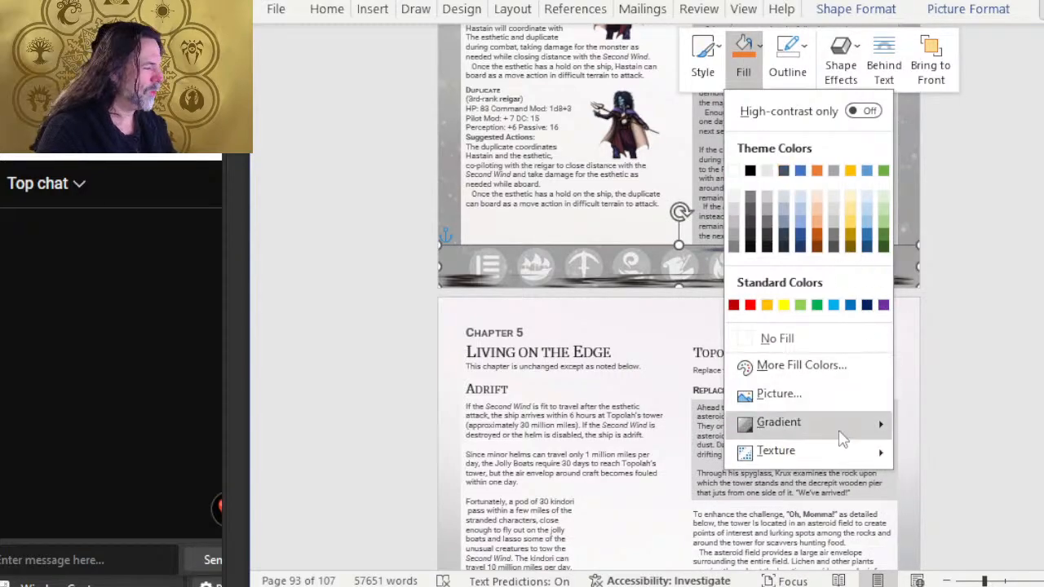
left_click(779, 394)
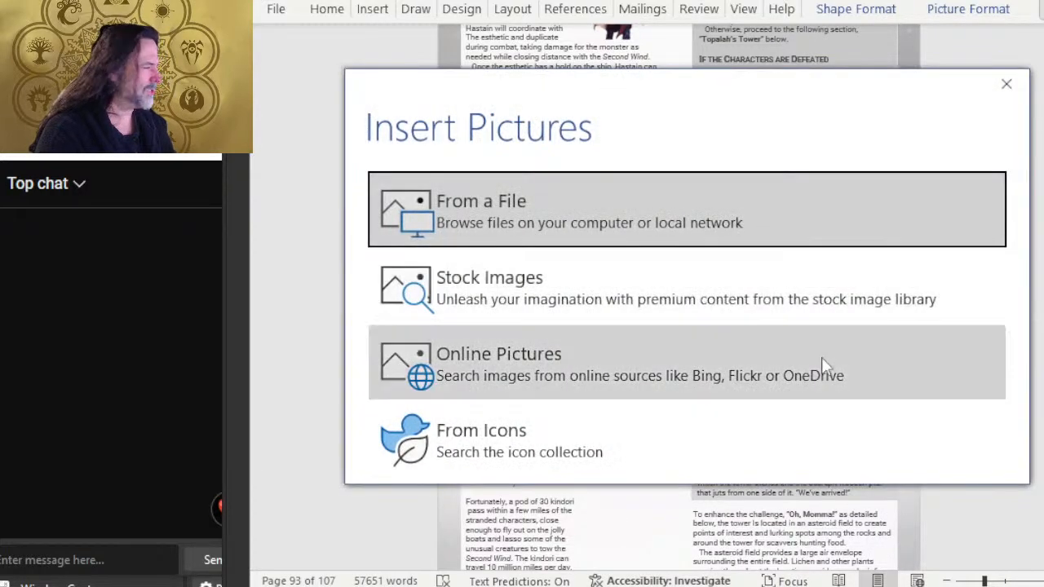
left_click(704, 194)
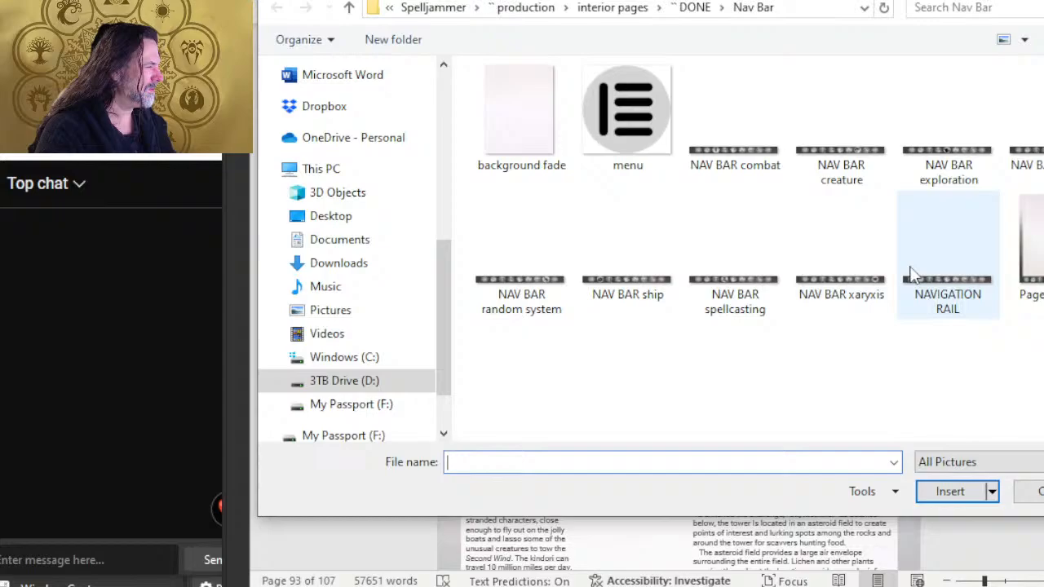
double_click(806, 289)
Fill the footer strip on the page before "Chatting with Topolah" with the NAV BAR xaryxis picture
scroll(661, 328, "down", 6)
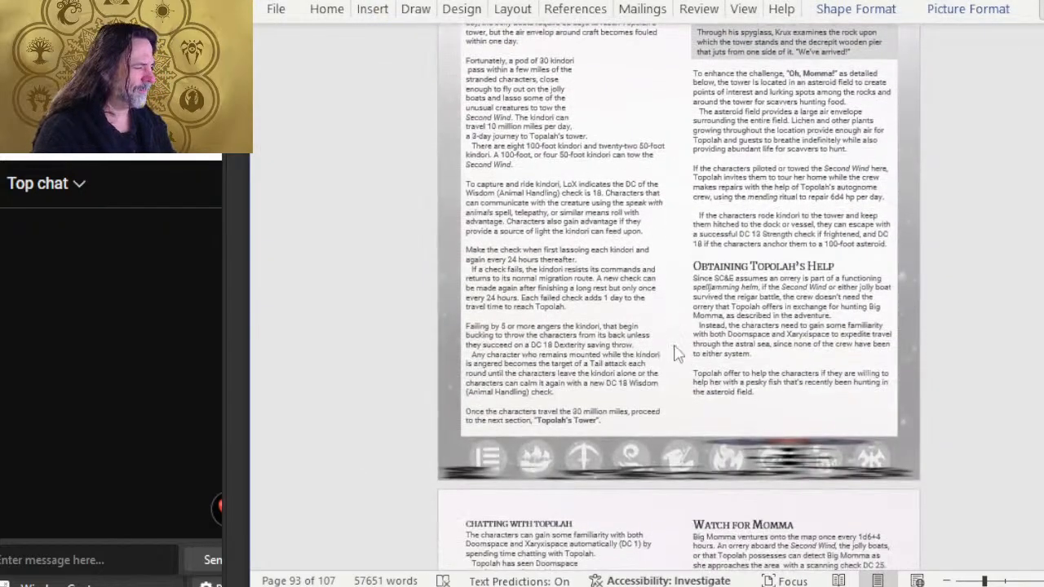
left_click(682, 303)
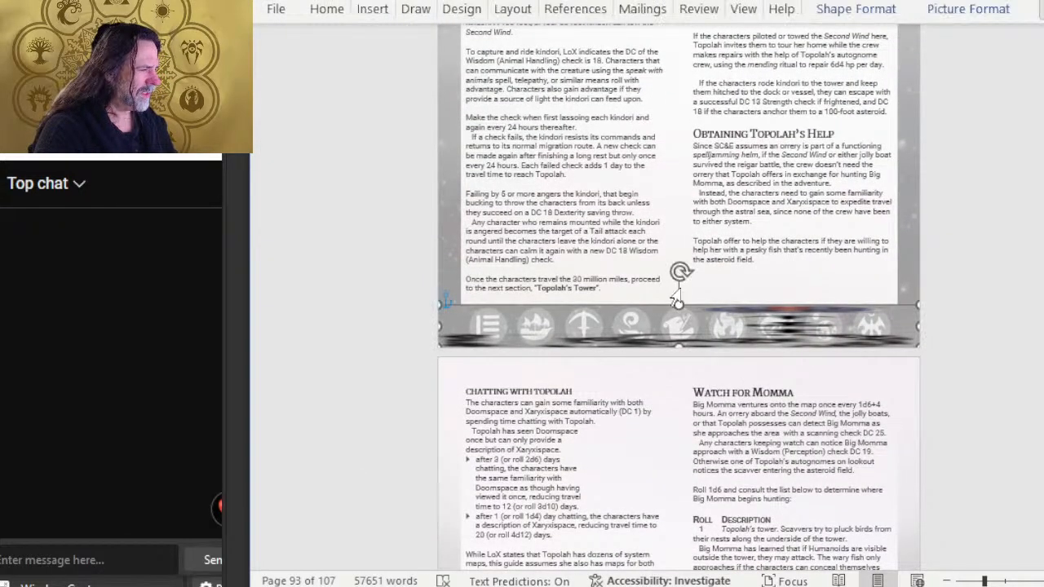
right_click(679, 273)
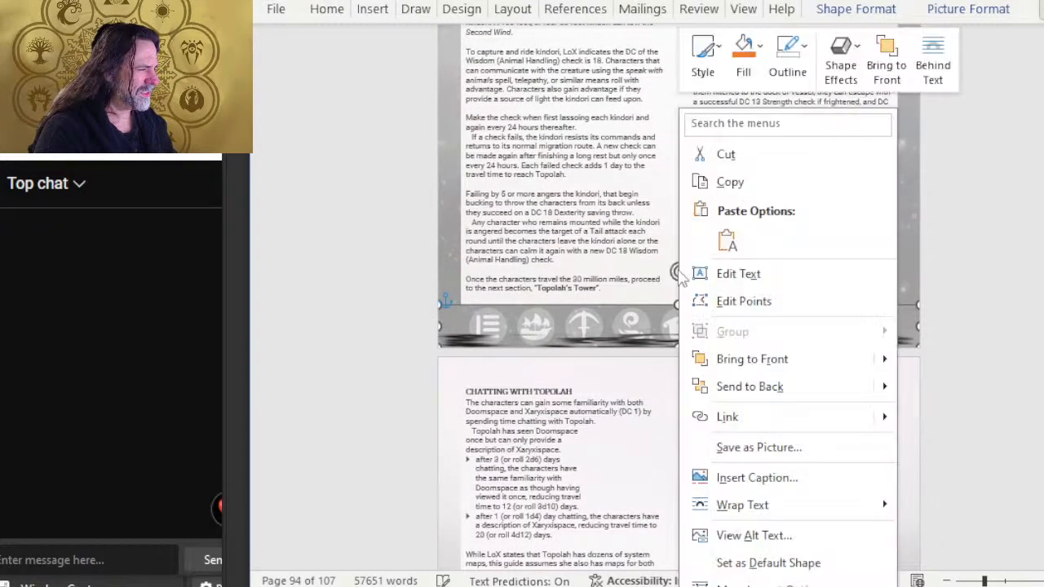
left_click(757, 72)
left_click(789, 402)
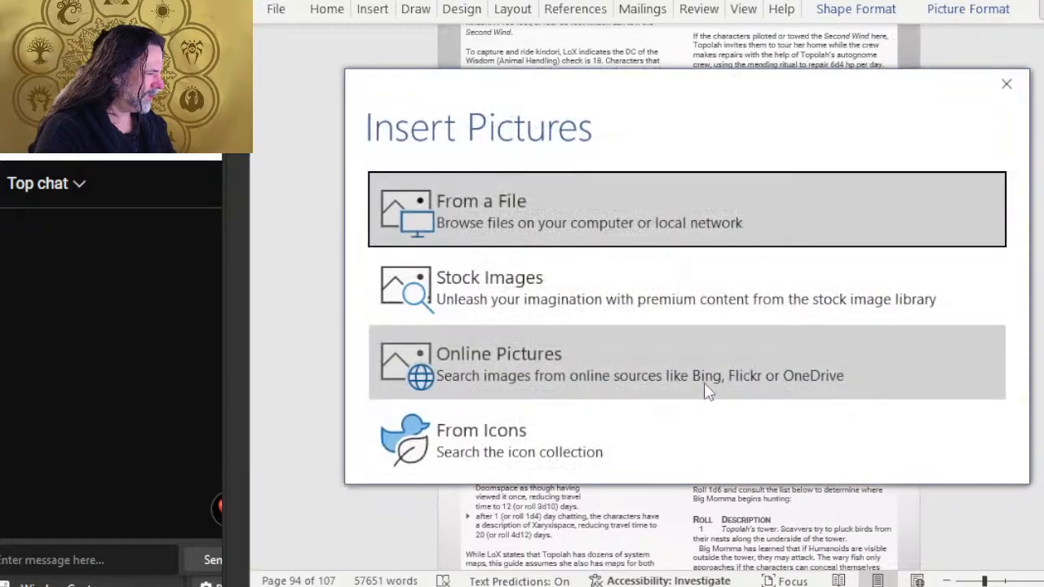
left_click(591, 222)
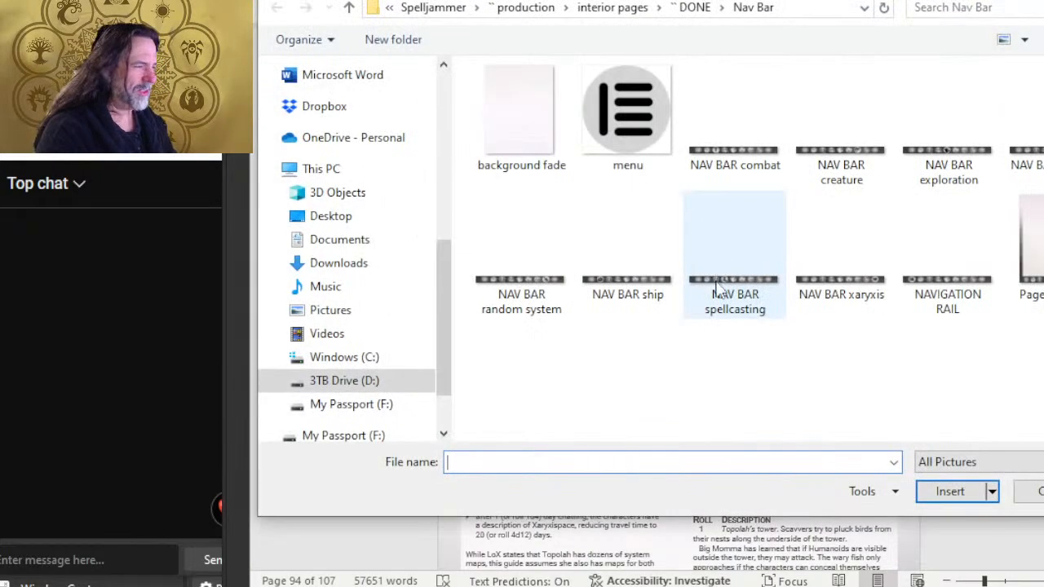
double_click(825, 290)
Fill the footer strip on the page before "Conducting the Encounter" with the NAV BAR xaryxis picture
scroll(826, 288, "down", 10)
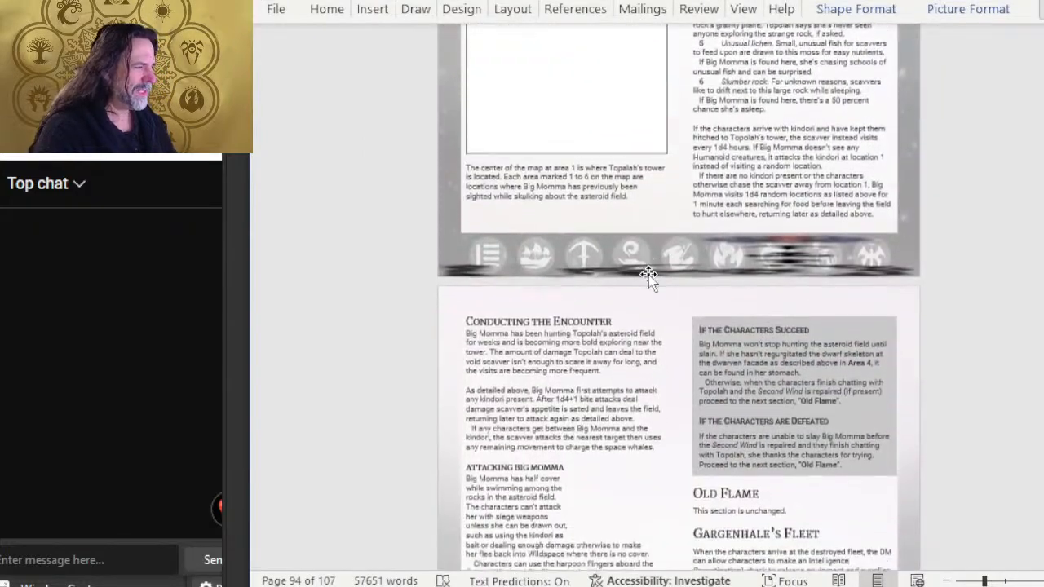
left_click(649, 274)
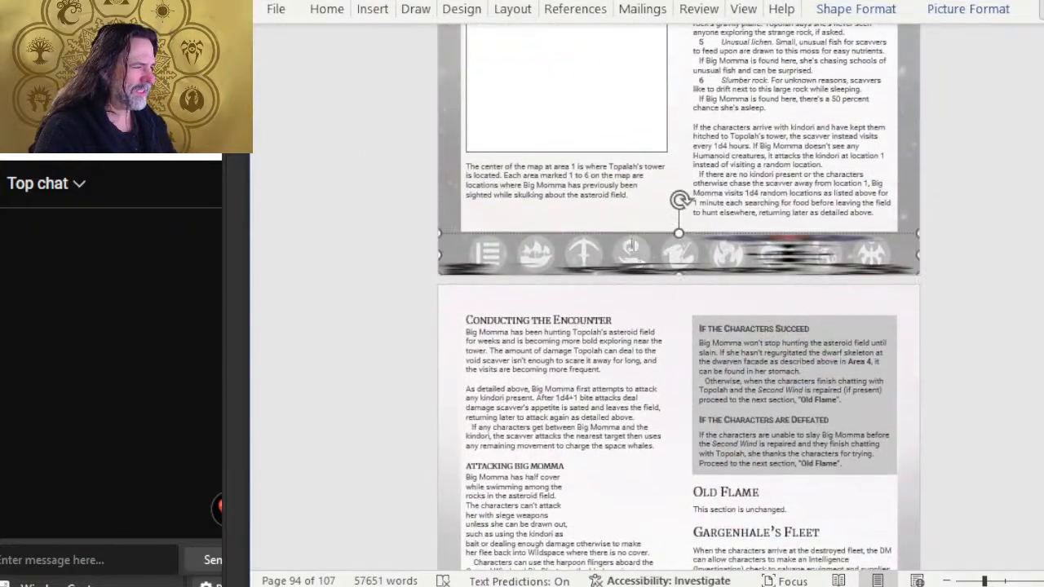
right_click(680, 205)
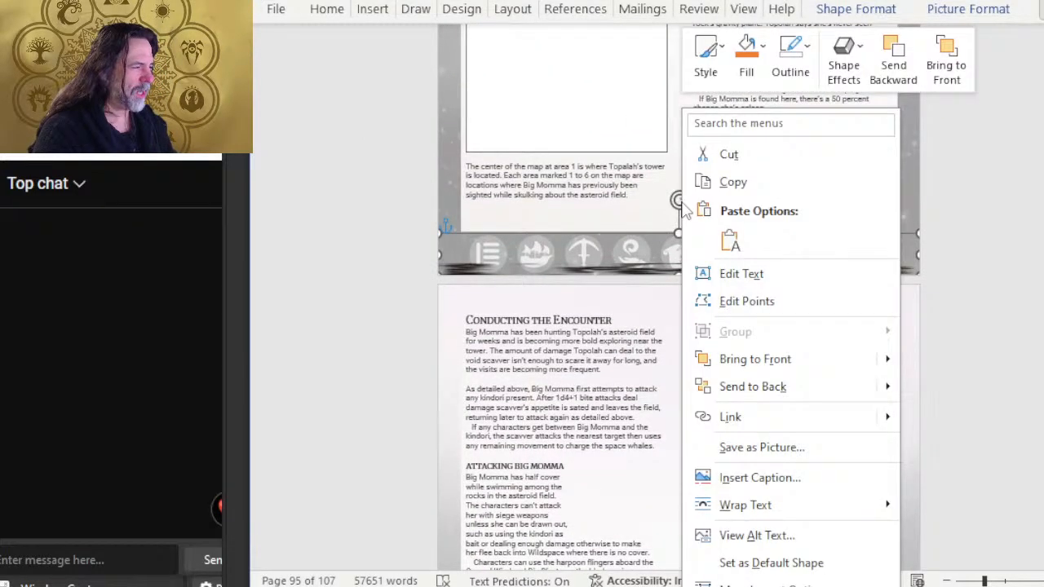
left_click(746, 71)
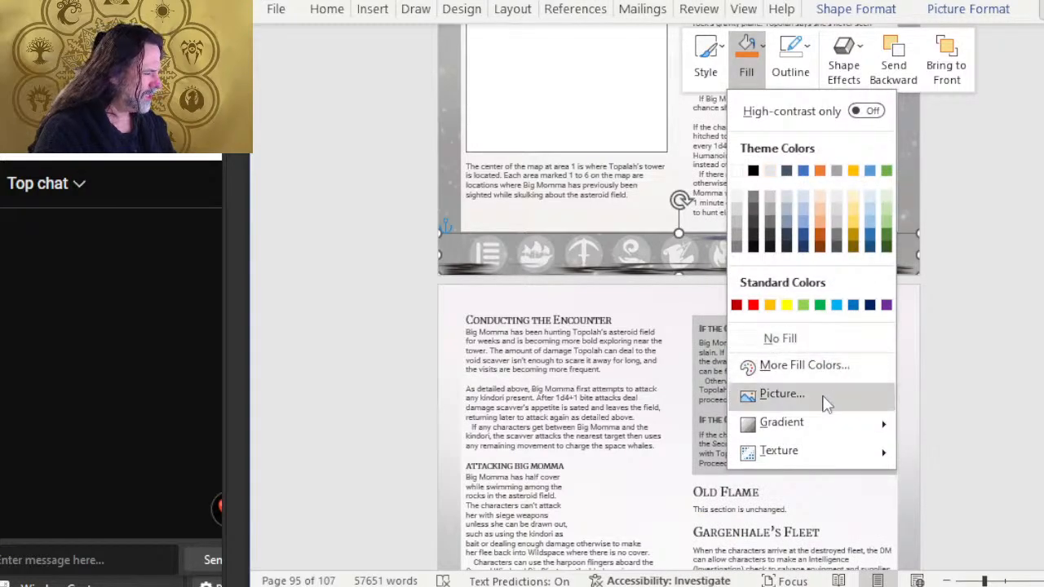
left_click(812, 391)
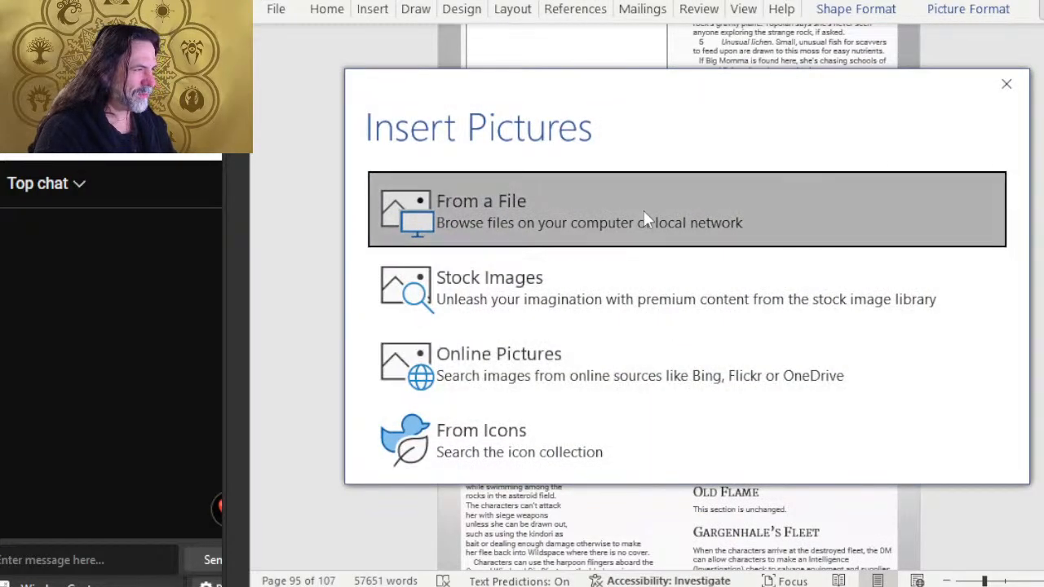
left_click(644, 213)
double_click(867, 301)
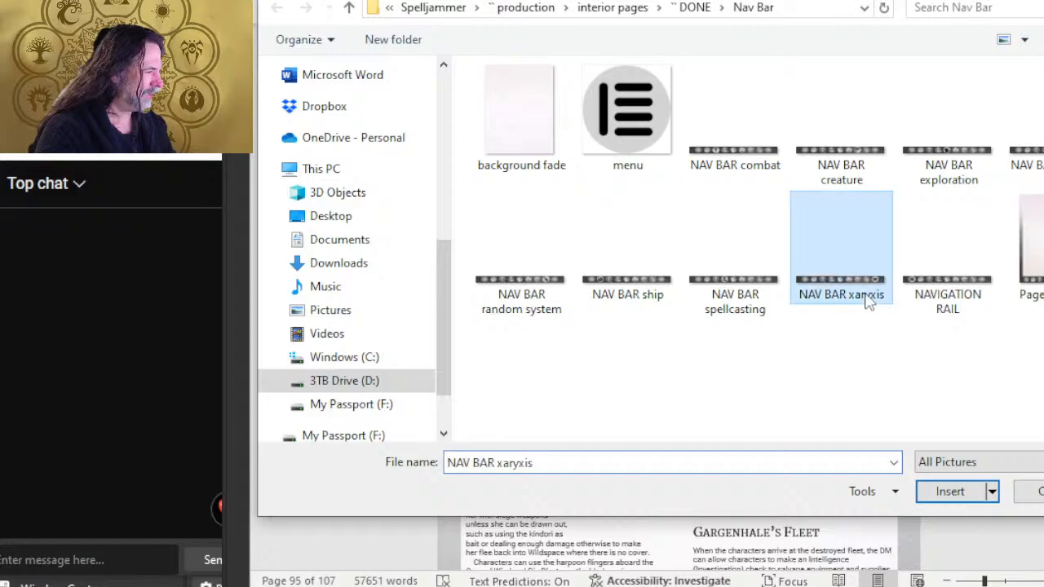
Fill the footer strip on the page before Chapter 6, "Grave Alliance", with the NAV BAR xaryxis picture
scroll(715, 458, "down", 10)
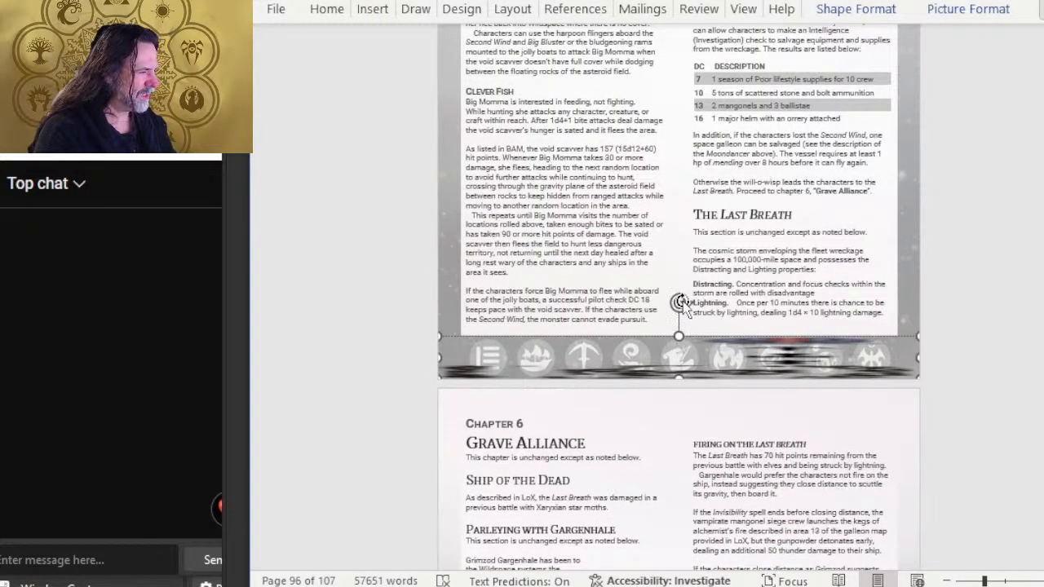
right_click(680, 301)
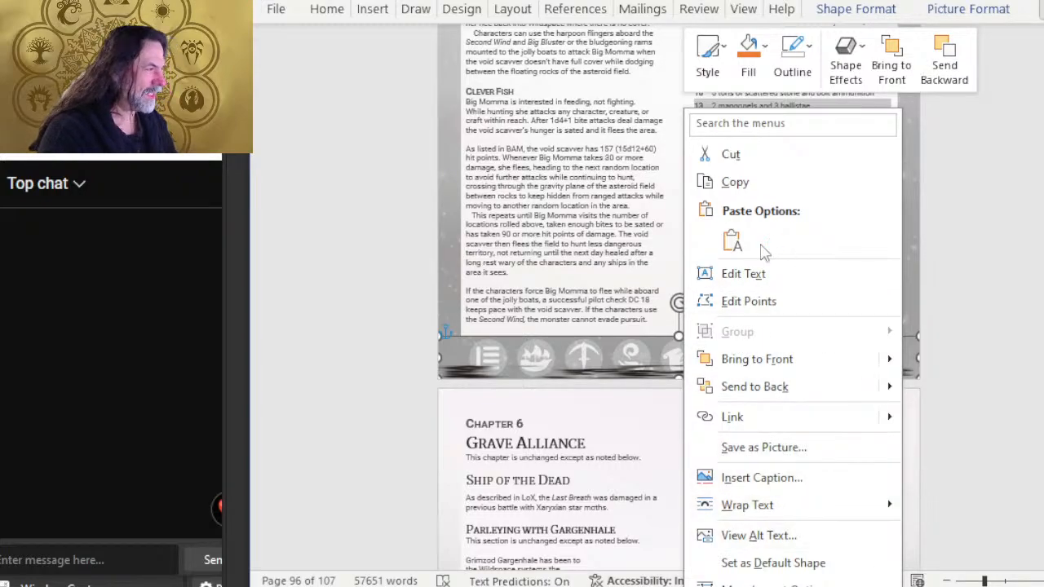
left_click(748, 65)
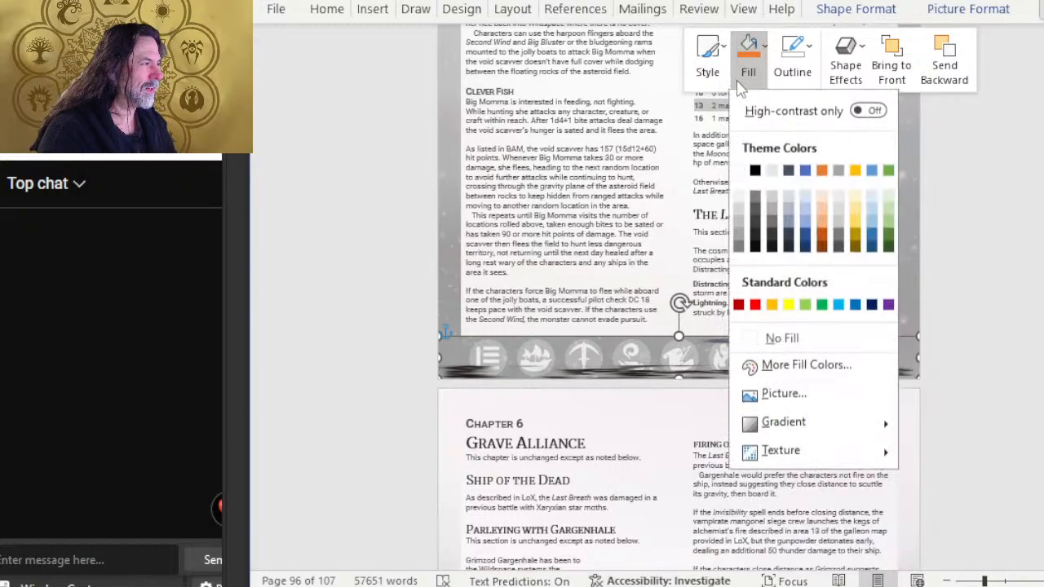
left_click(767, 399)
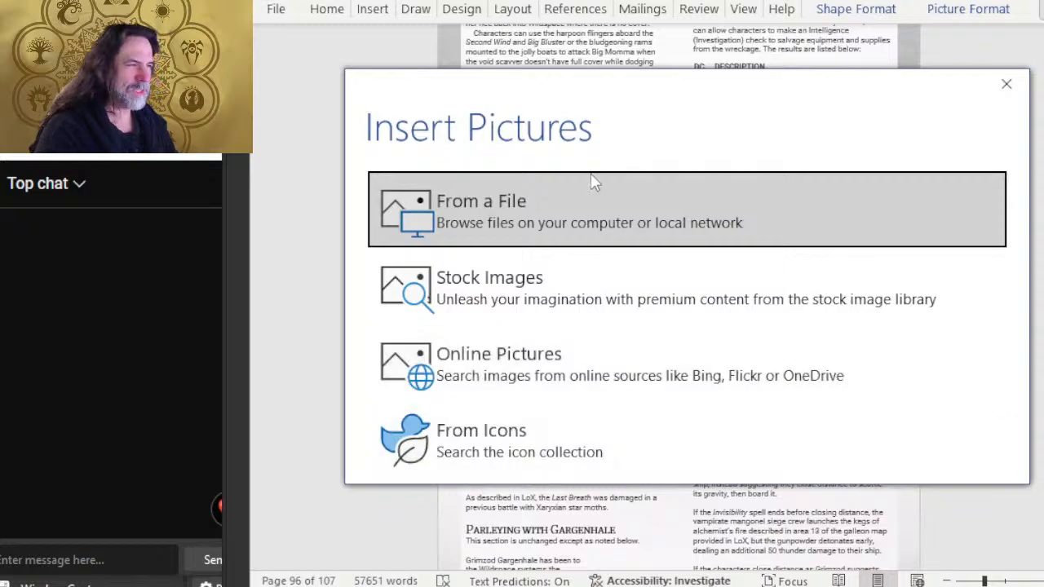
left_click(606, 210)
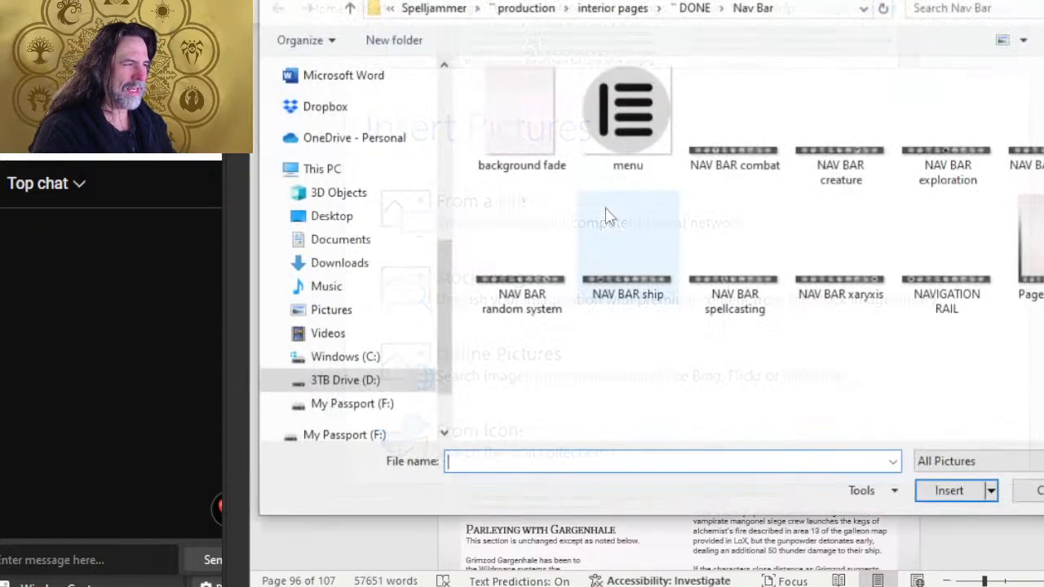
double_click(881, 298)
Fill the footer strip on the page before "The Last Breath Crew" with the NAV BAR xaryxis picture
scroll(760, 326, "down", 5)
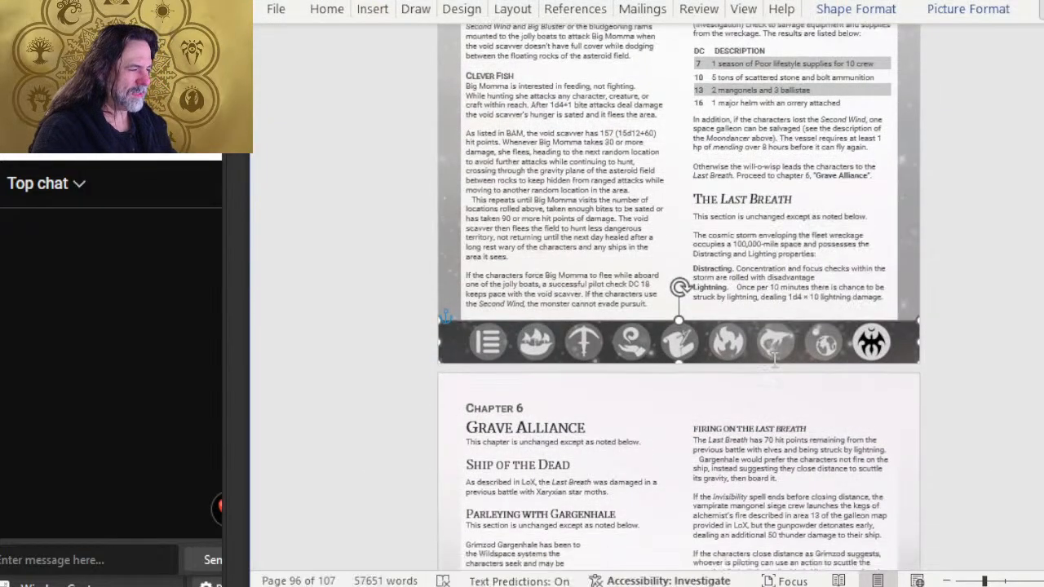
scroll(760, 326, "down", 4)
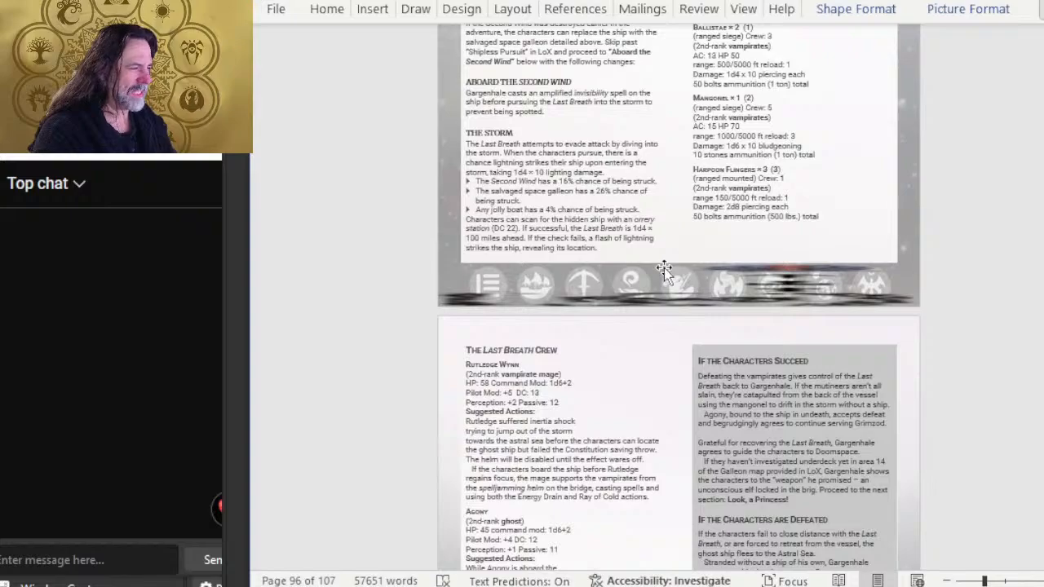
right_click(664, 267)
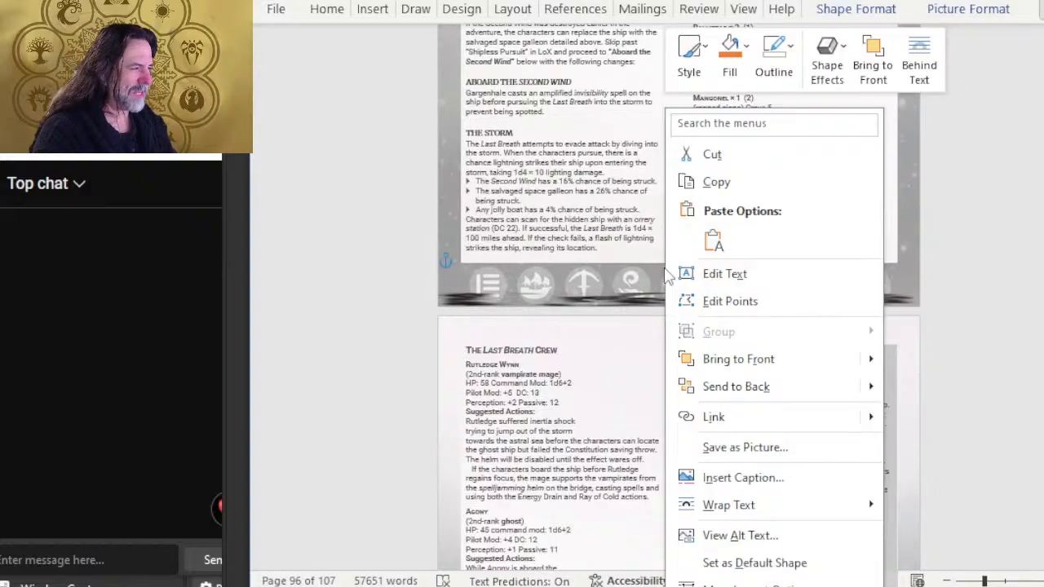
left_click(738, 47)
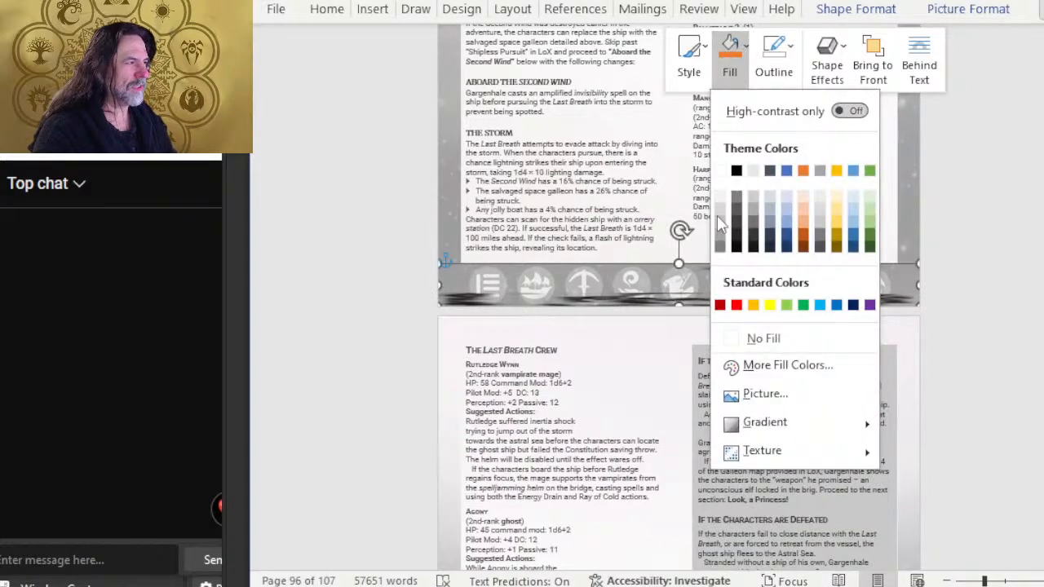
left_click(815, 391)
left_click(548, 209)
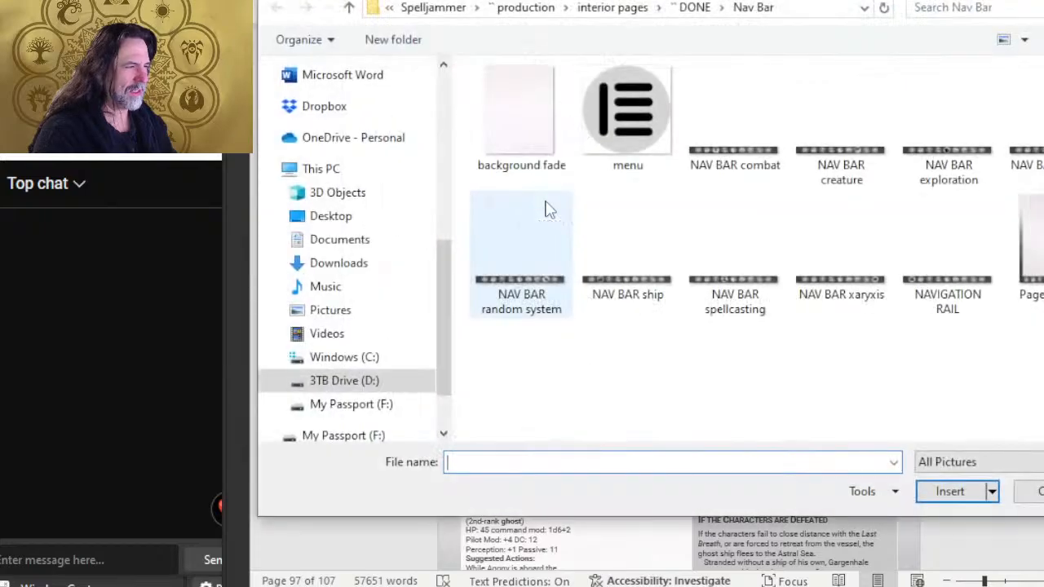
double_click(848, 281)
Fill the footer strip on the page before "Part 3: Chaos in Doomspace" with the NAV BAR xaryxis picture
scroll(591, 343, "down", 10)
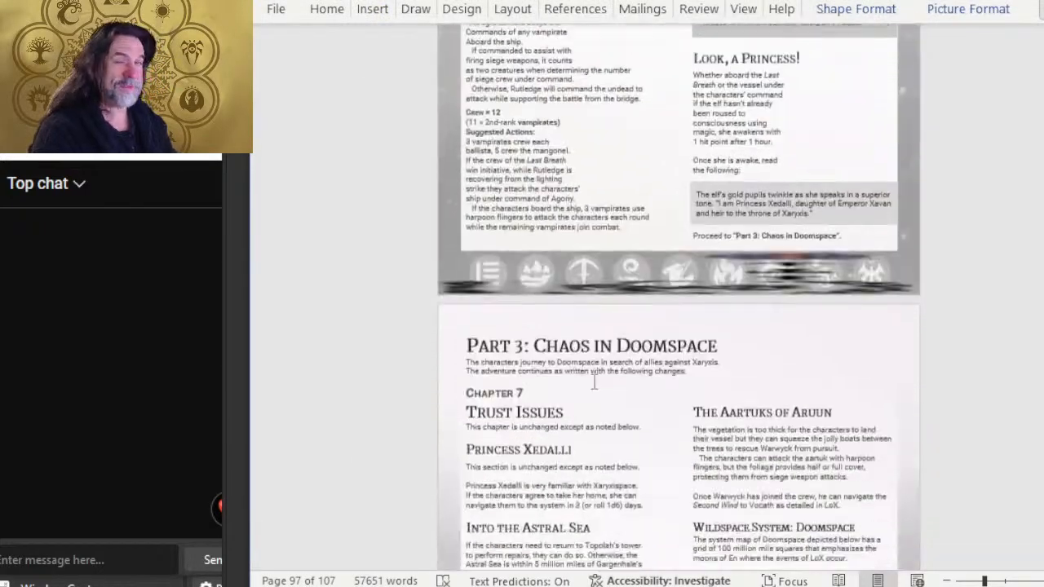
scroll(600, 380, "down", 4)
scroll(616, 375, "up", 4)
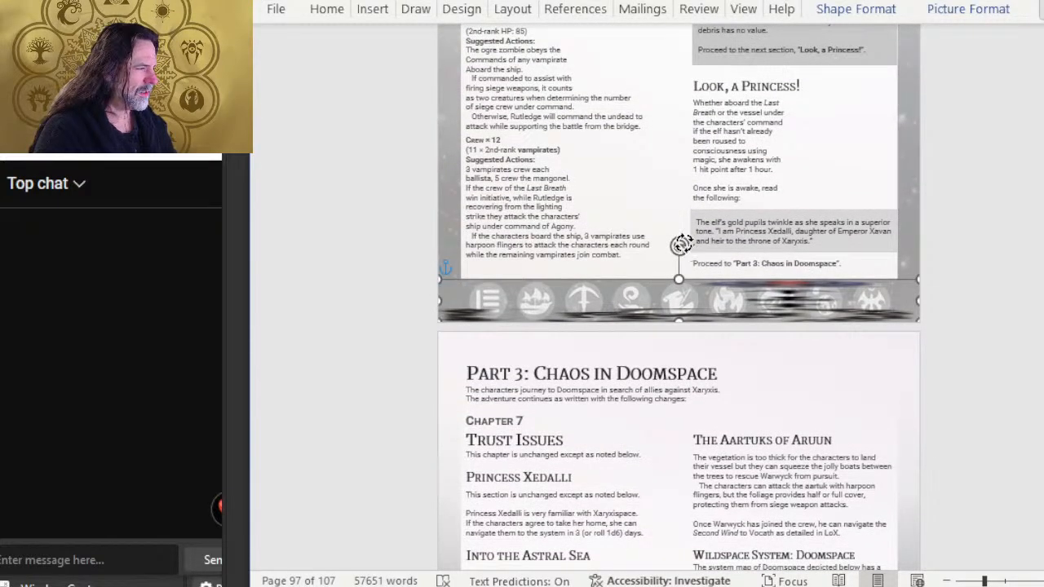
right_click(681, 244)
left_click(751, 76)
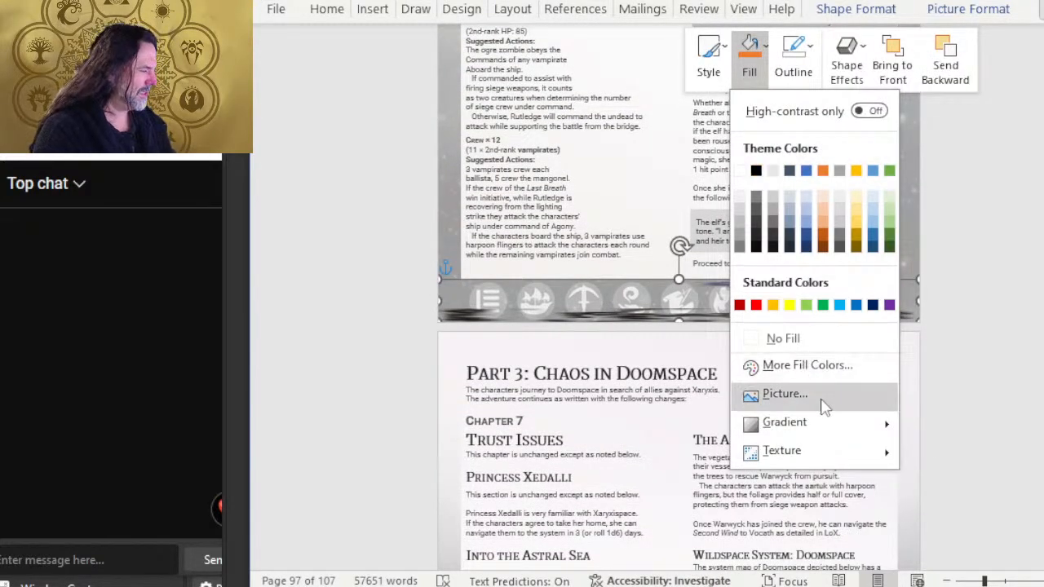
left_click(824, 402)
left_click(641, 240)
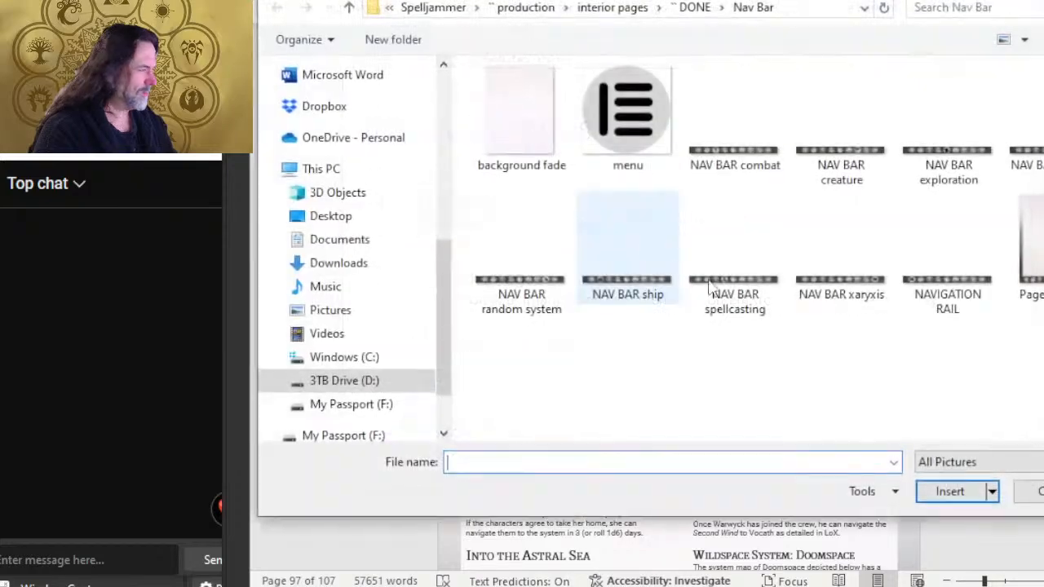
double_click(864, 290)
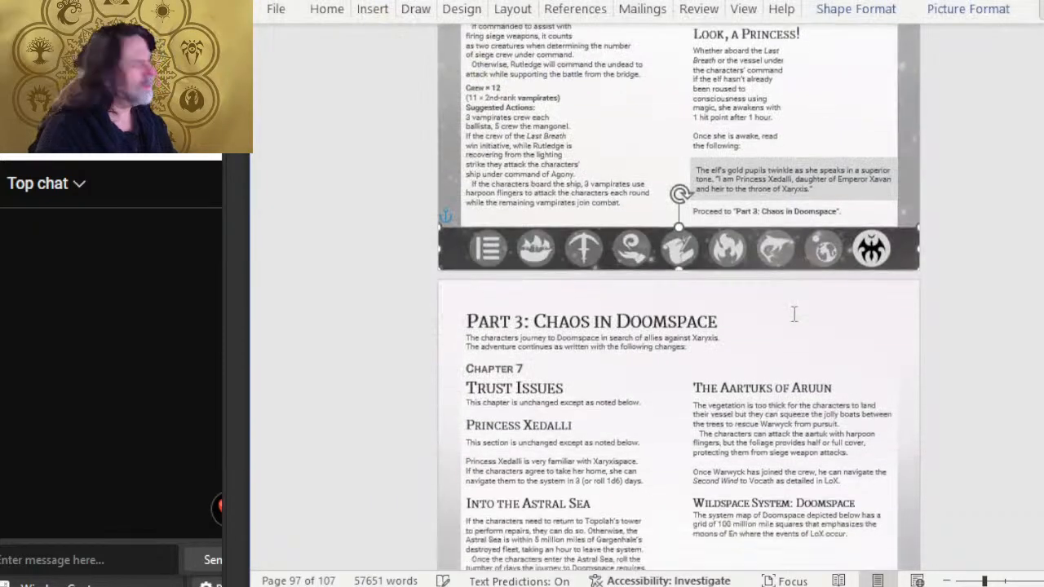
Fill the footer strip on the page before Chapter 8, "Arena of Blood", with the NAV BAR xaryxis picture
scroll(794, 314, "down", 6)
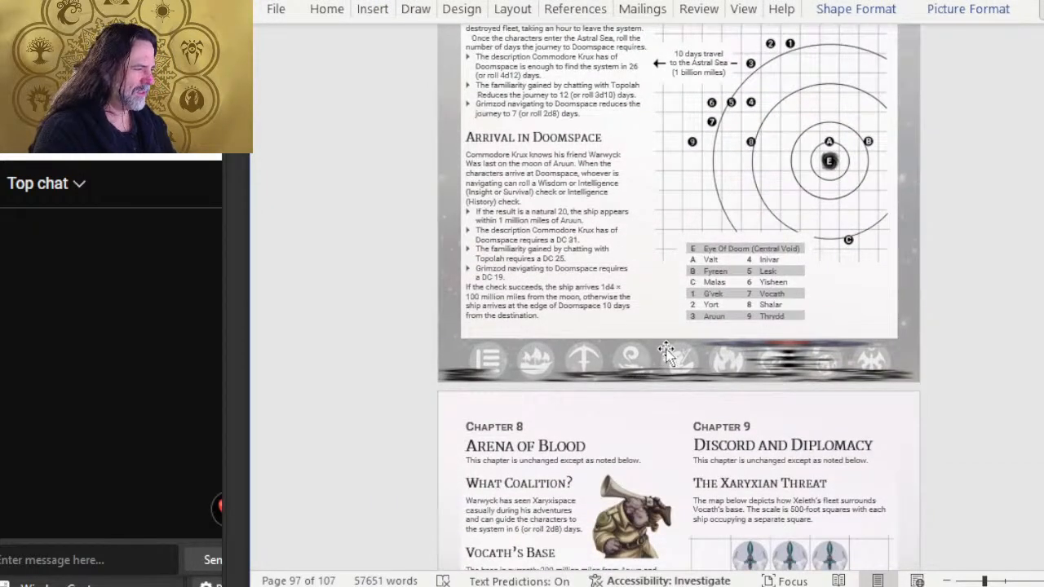
right_click(667, 353)
left_click(731, 90)
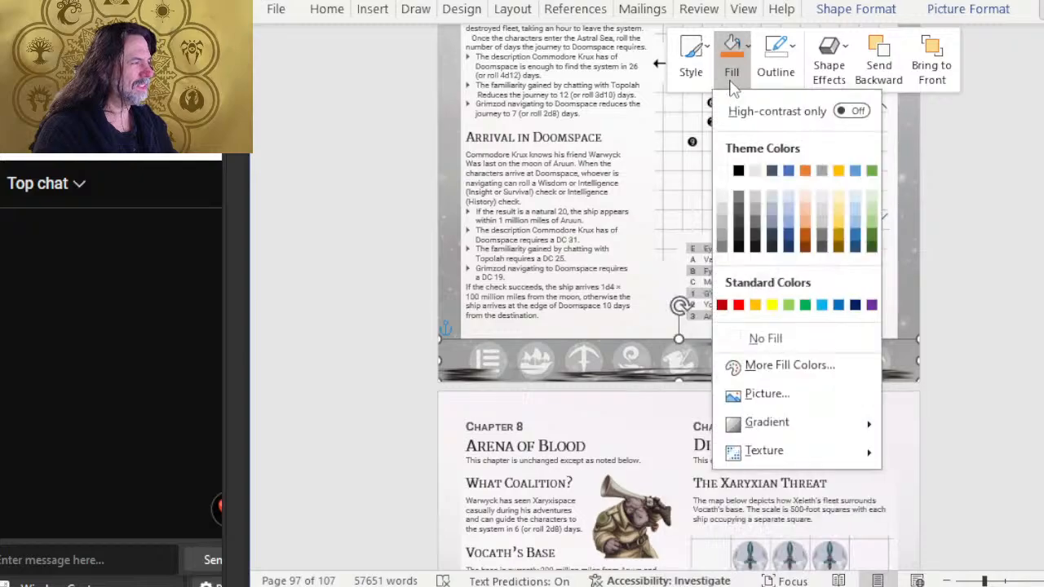
left_click(779, 394)
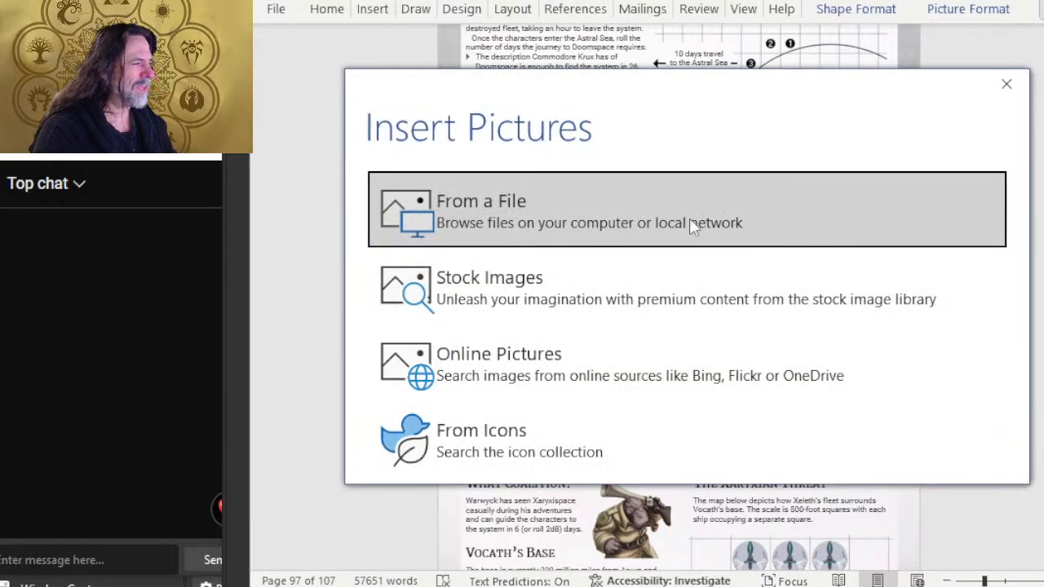
left_click(683, 206)
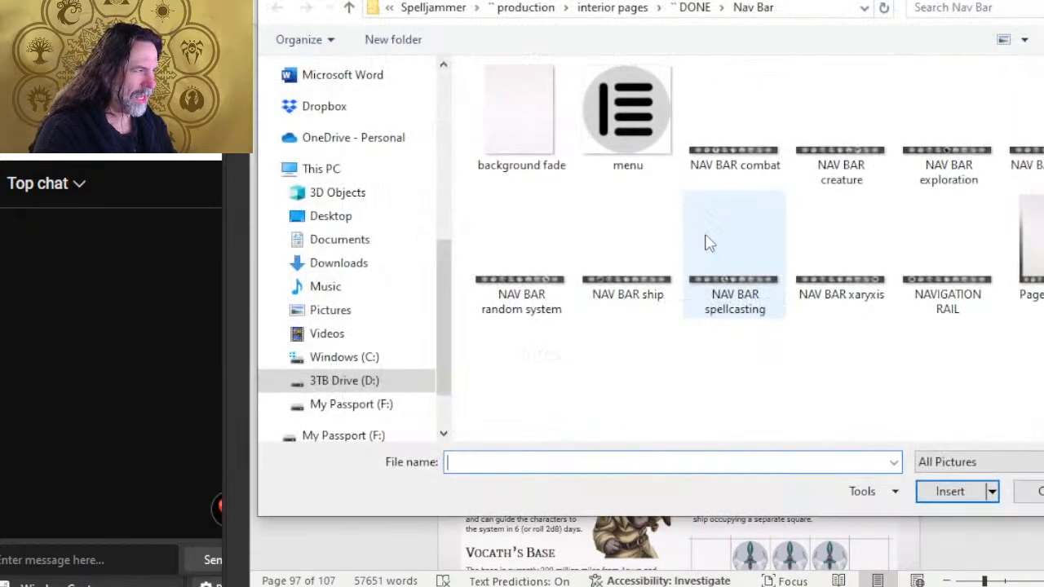
left_click(823, 306)
double_click(824, 306)
Set the footer strip on the page before "Assemble the Fleet!" to no outline and fill it with the NAV BAR xaryxis picture
scroll(687, 377, "down", 10)
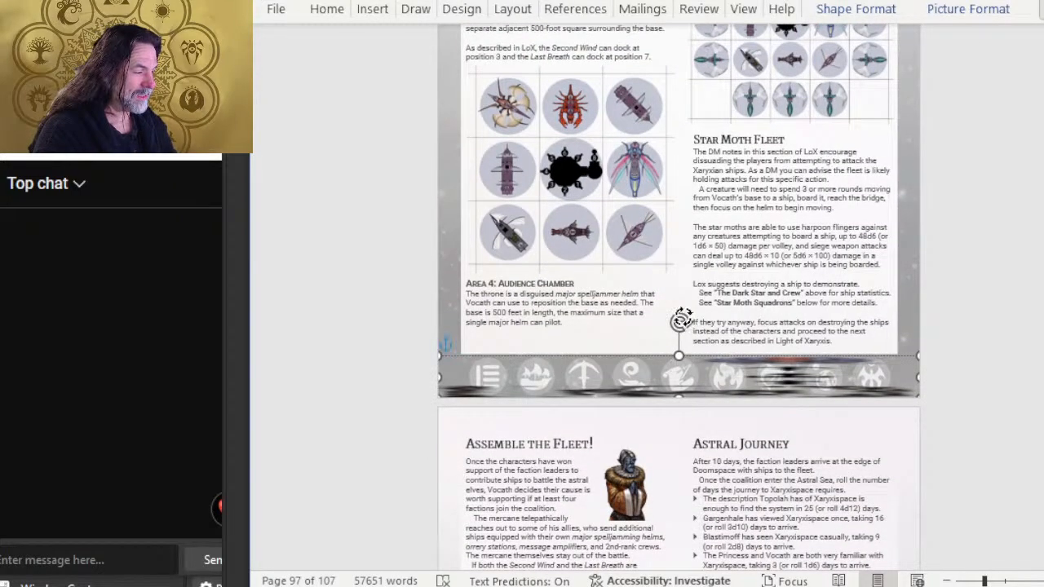
right_click(681, 320)
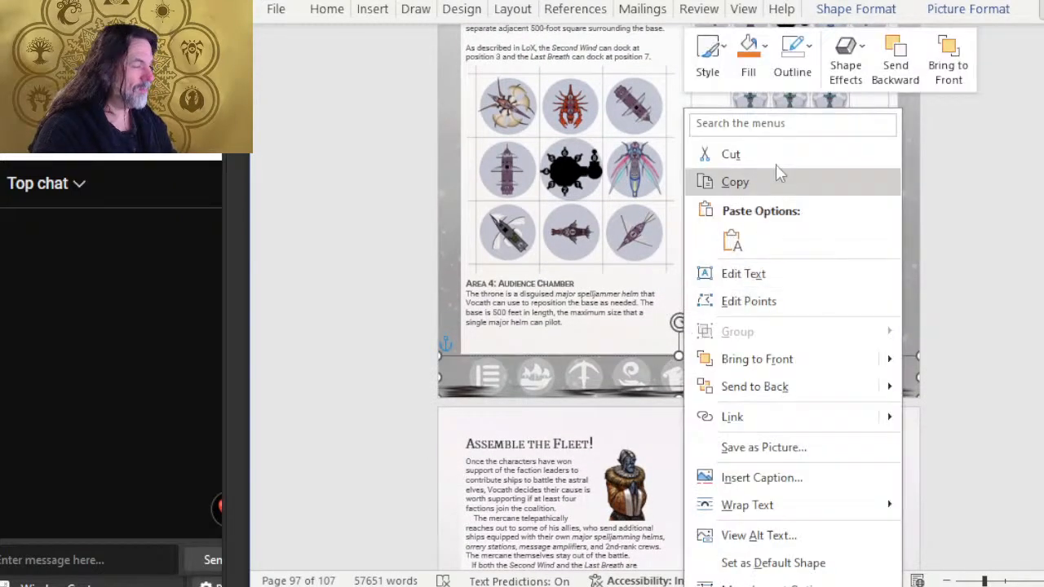
left_click(793, 78)
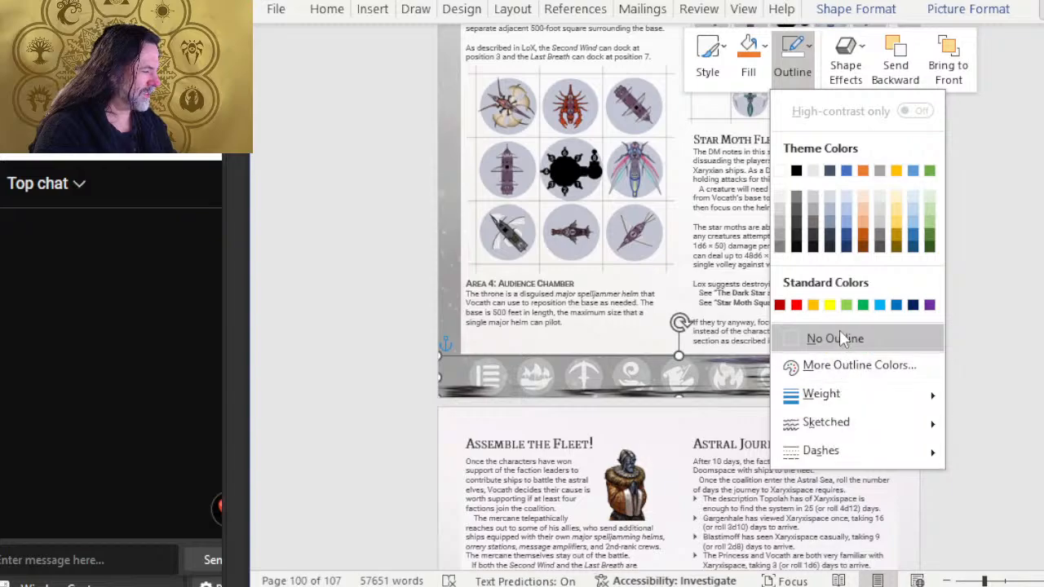
left_click(839, 334)
right_click(677, 330)
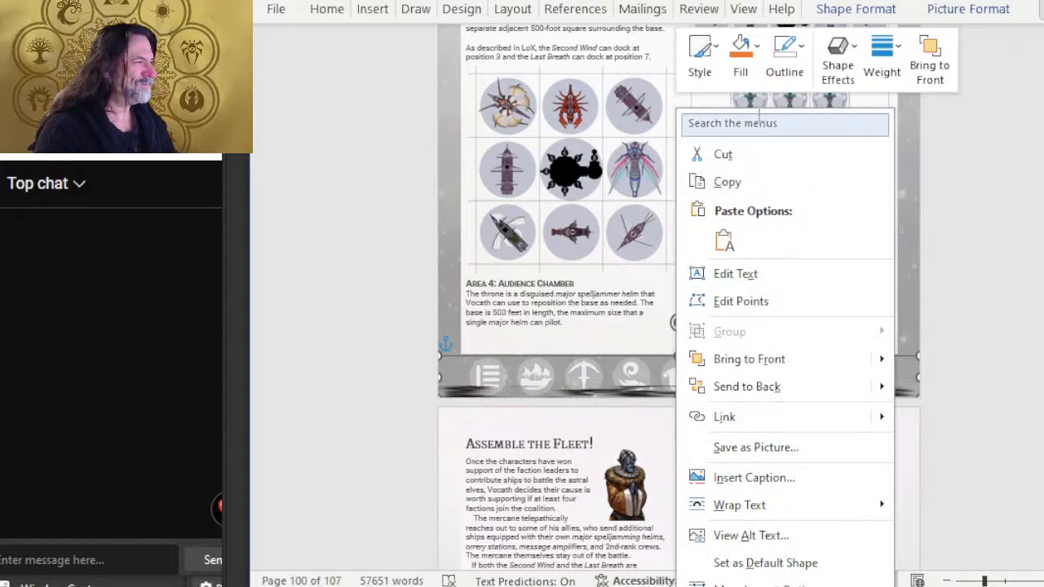
left_click(741, 53)
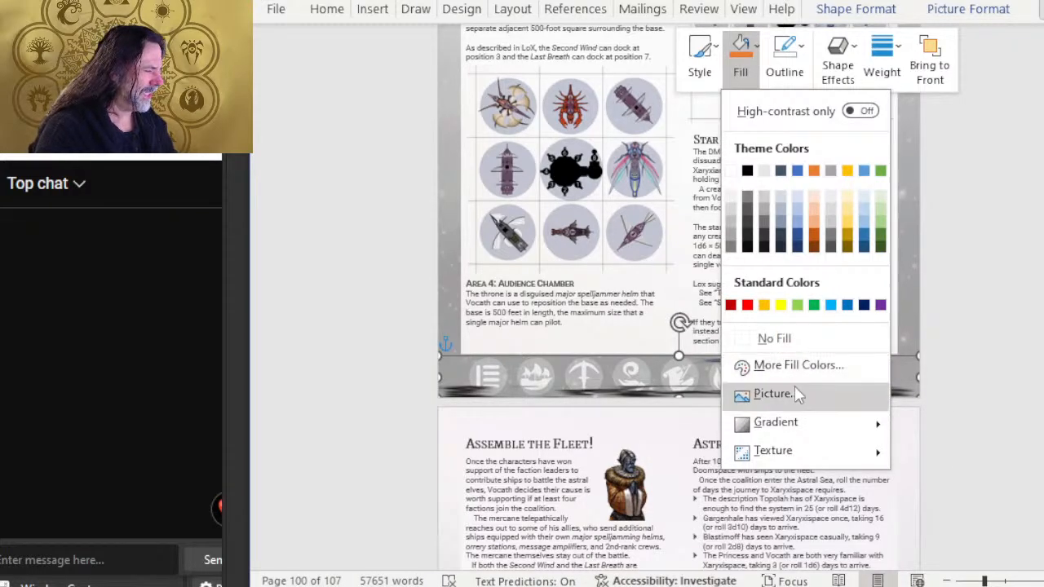
left_click(794, 393)
left_click(674, 229)
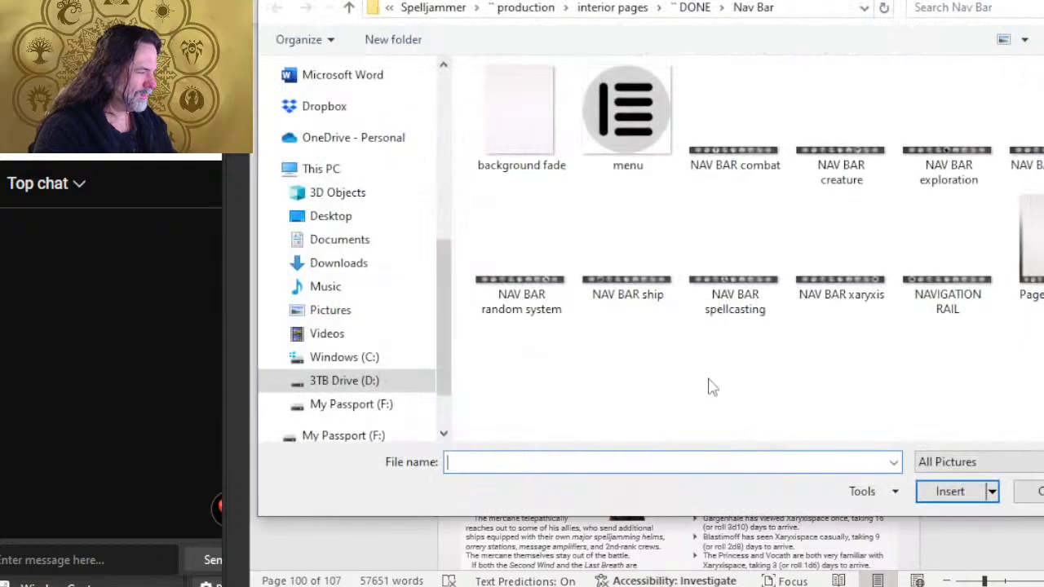
double_click(848, 292)
Fill the footer strip on the page before "Part 4: Saviors of the Multiverse" with the NAV BAR xaryxis picture
scroll(645, 446, "down", 10)
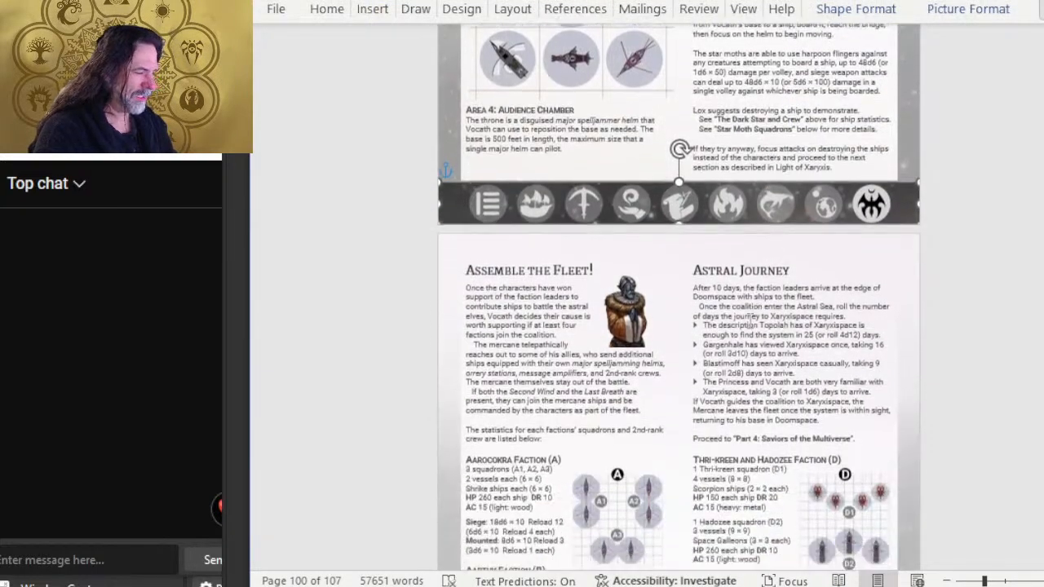
right_click(645, 426)
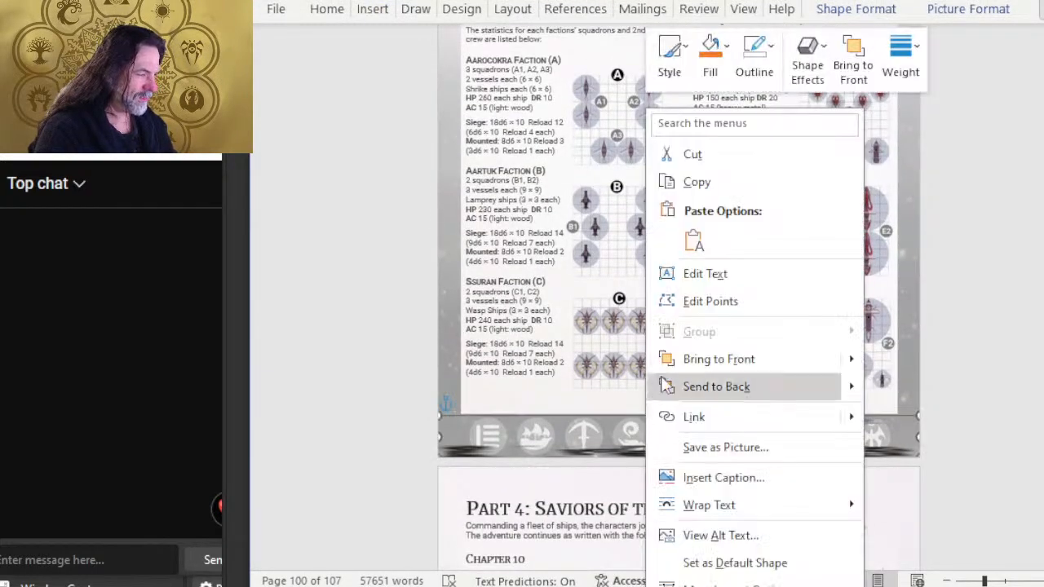
left_click(706, 72)
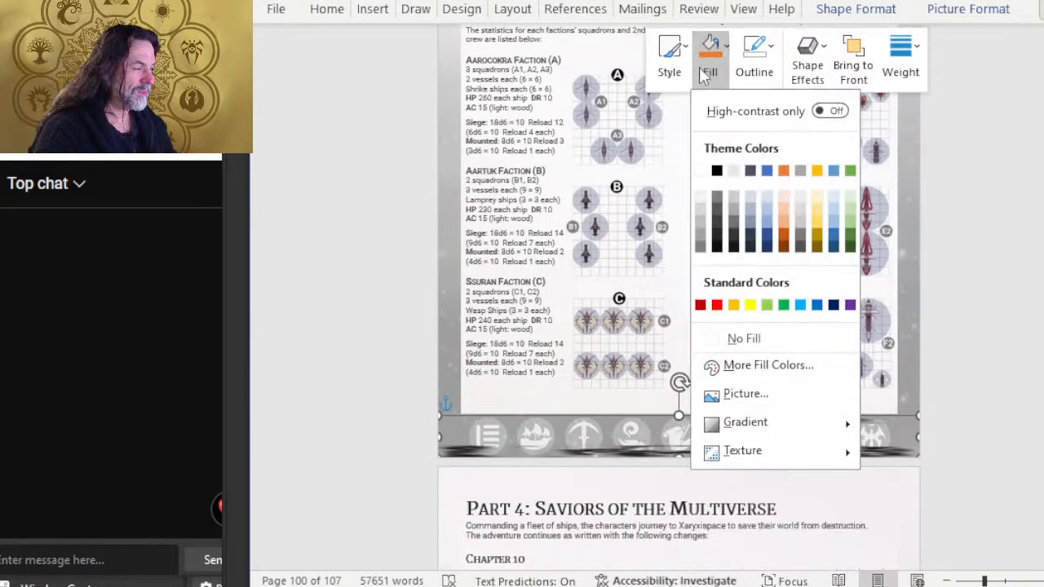
left_click(742, 395)
left_click(650, 208)
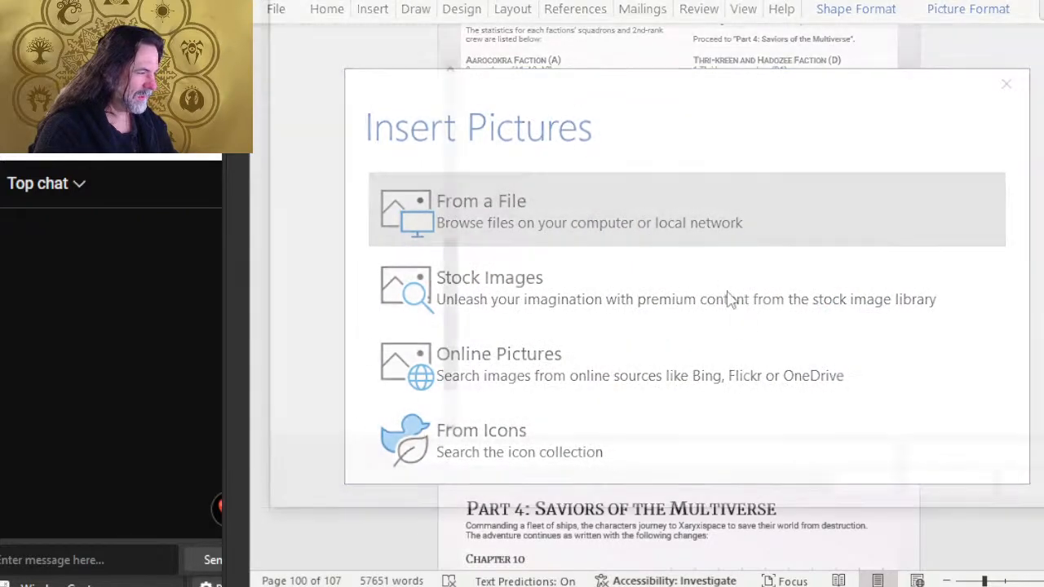
double_click(867, 281)
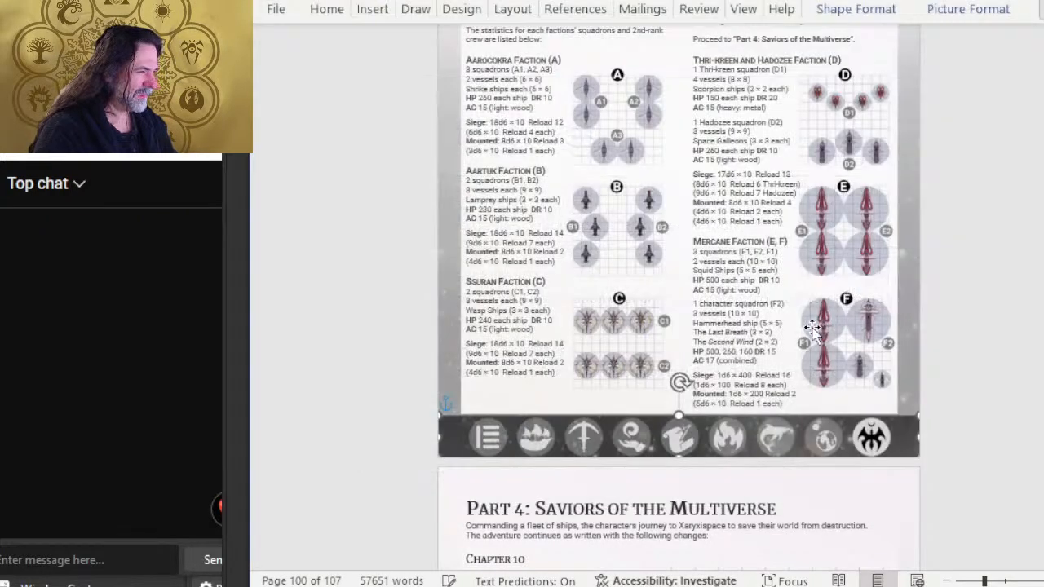
Examine the faction squadron statistics and ship grids on the page before "Part 4: Saviors of the Multiverse" at a larger zoom
scroll(785, 320, "up", 6)
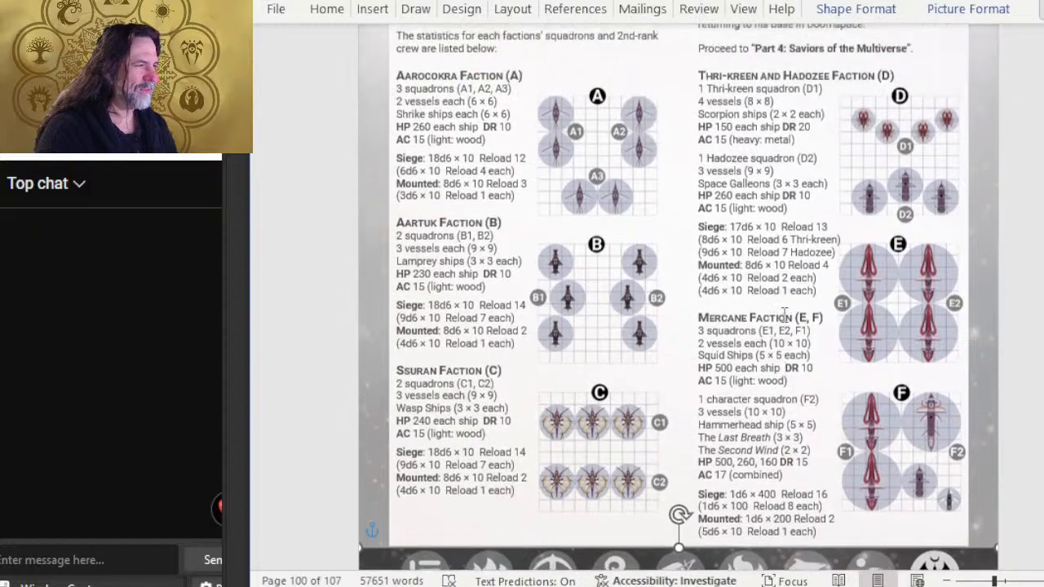
scroll(810, 282, "down", 3)
scroll(811, 277, "down", 2)
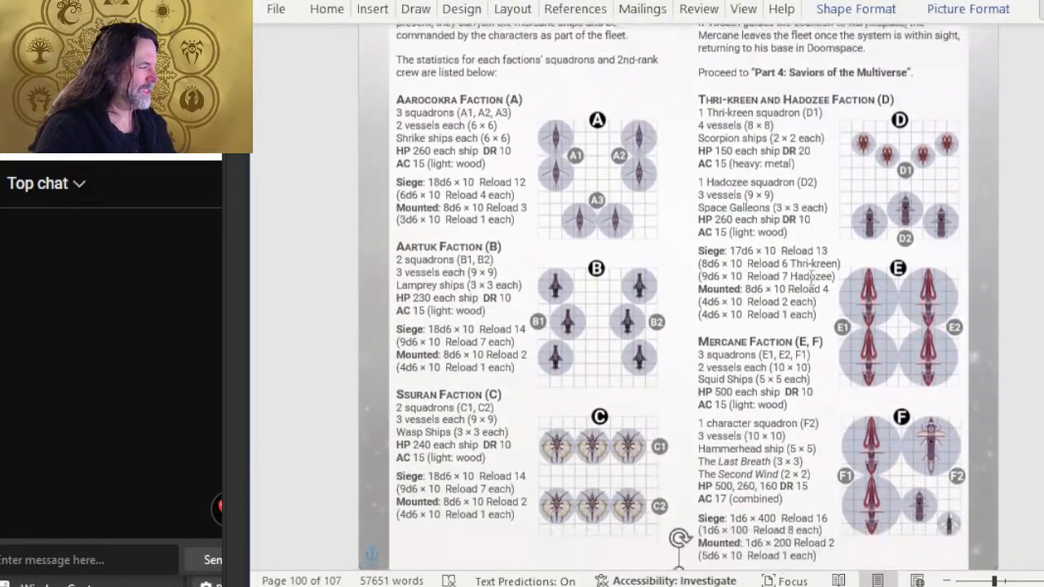
scroll(914, 151, "down", 2)
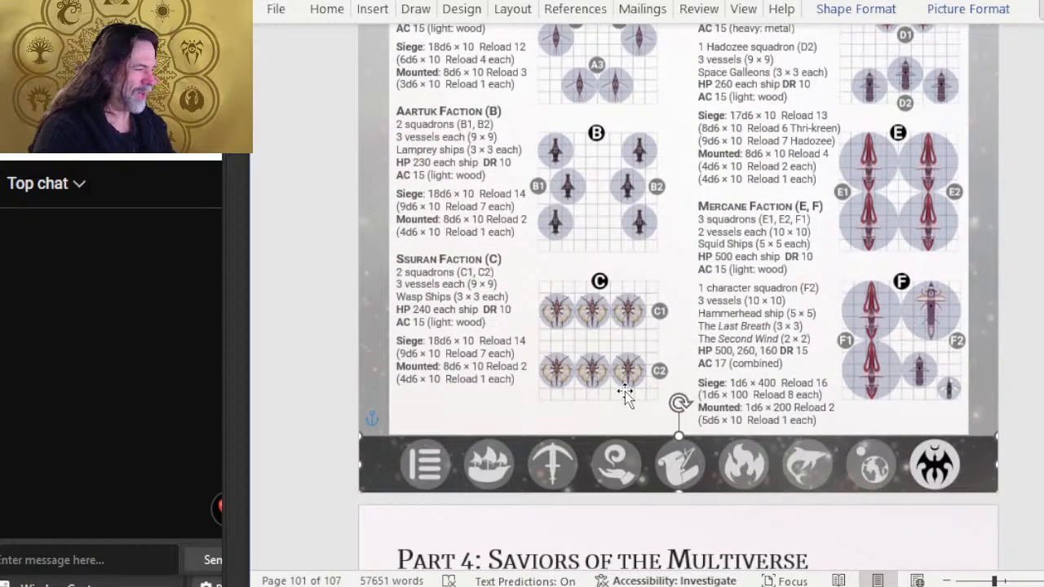
scroll(650, 352, "up", 3)
scroll(585, 334, "down", 2)
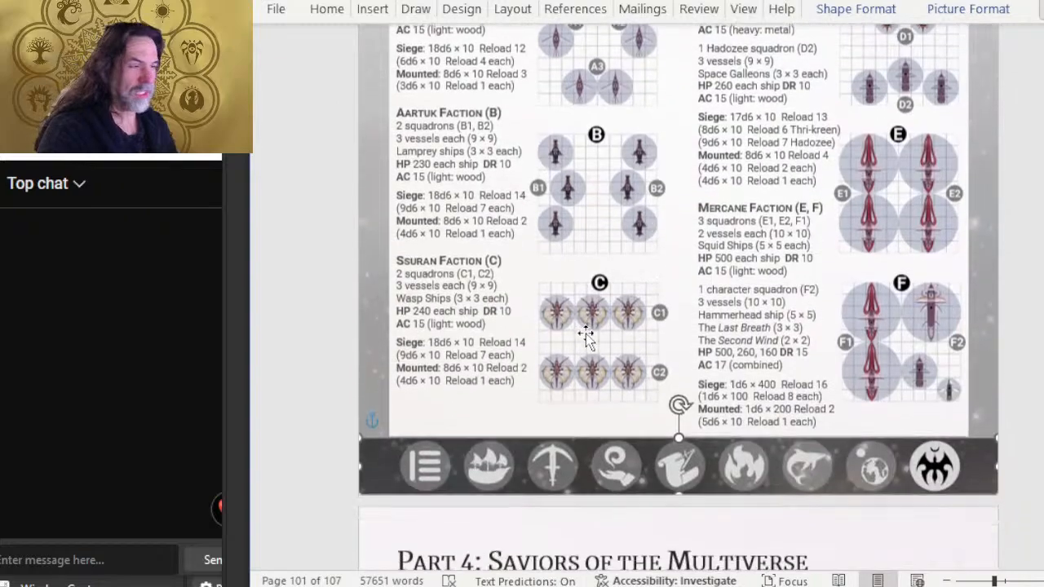
scroll(515, 249, "up", 2)
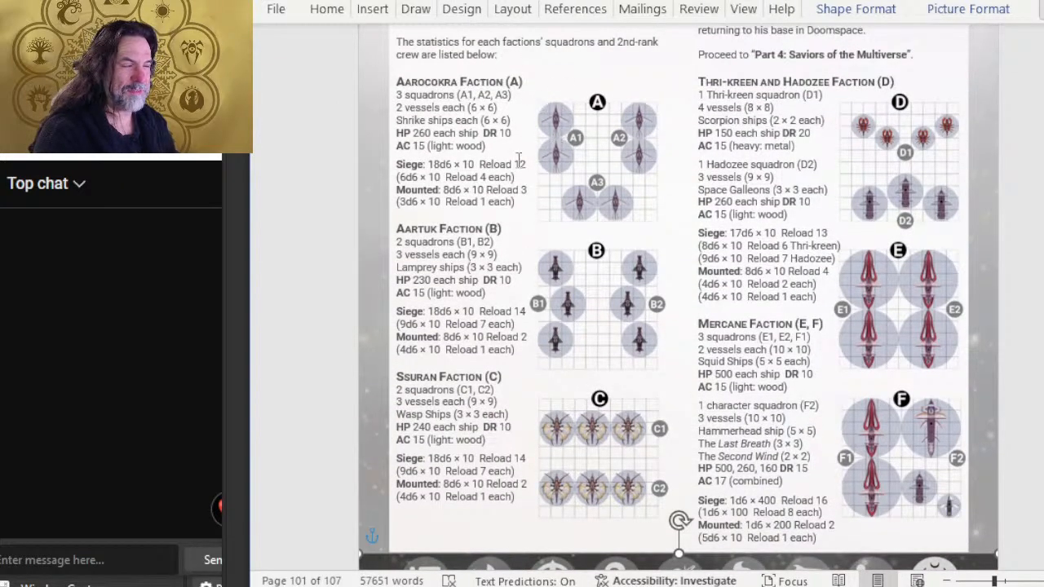
Fill the footer strip on the page before "The Xaryxian Armada" with the NAV BAR xaryxis picture
scroll(490, 297, "down", 18)
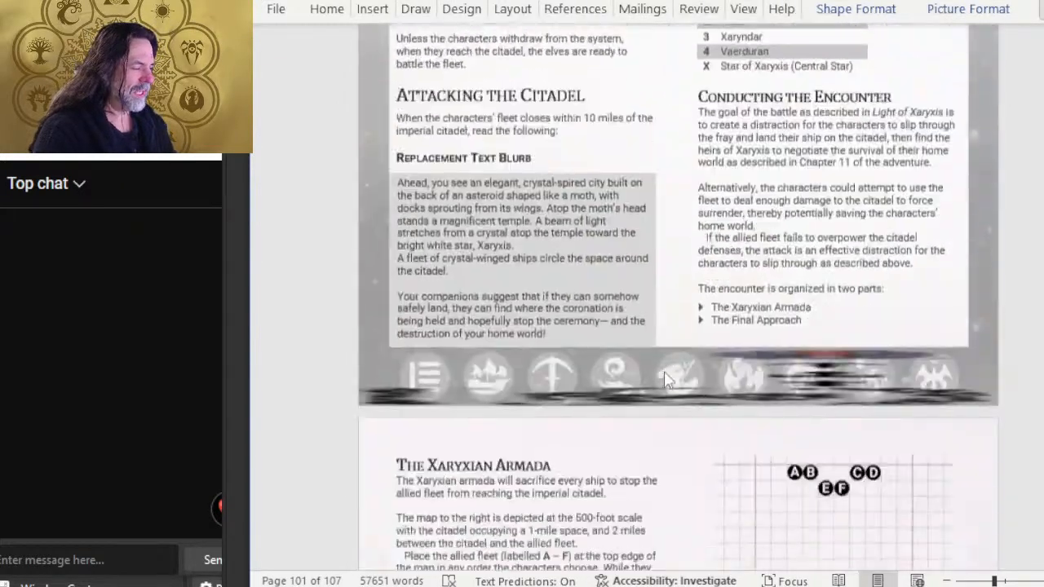
scroll(668, 327, "down", 1)
right_click(672, 291)
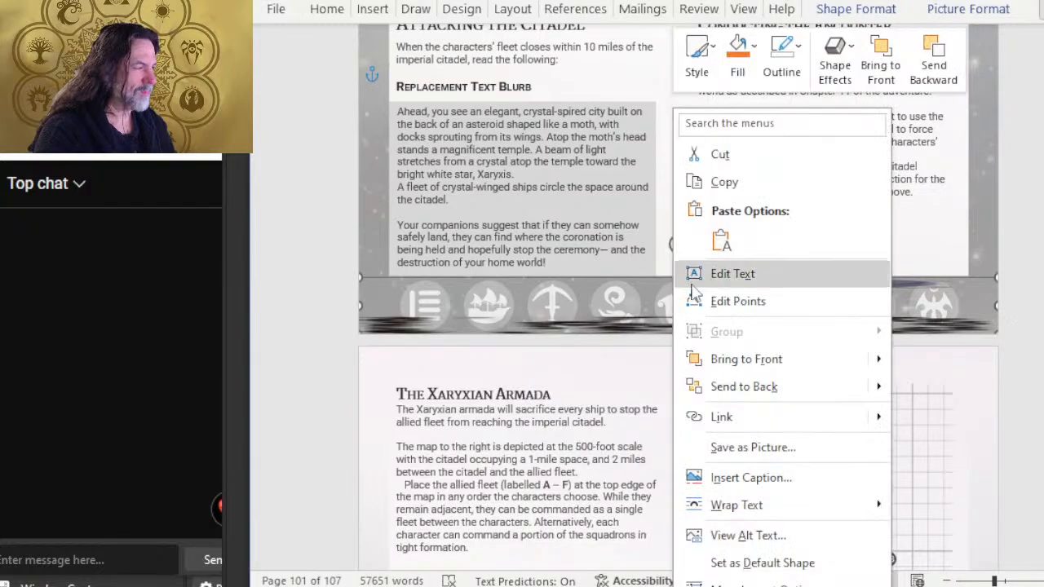
left_click(738, 72)
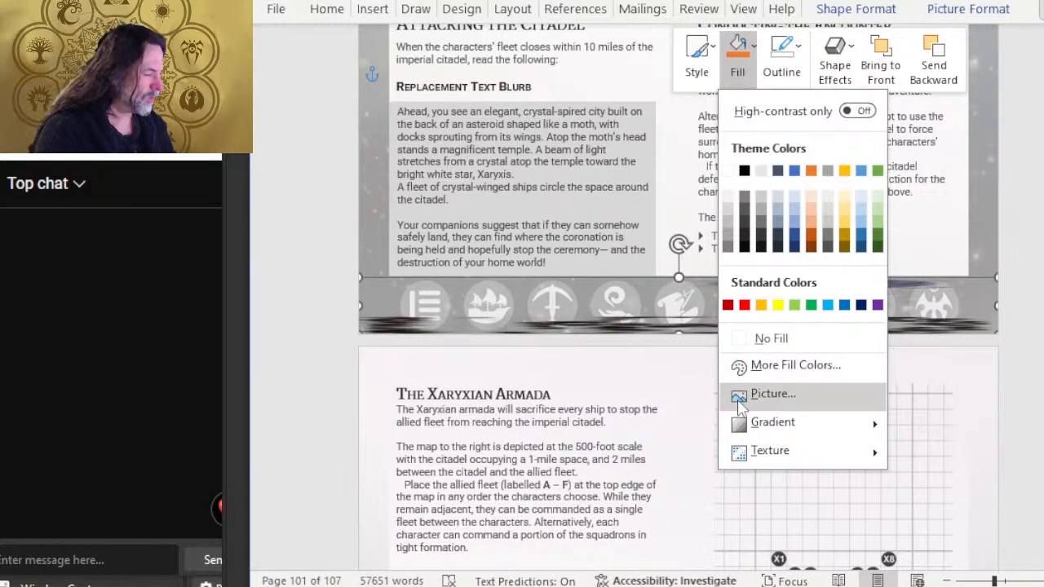
left_click(739, 400)
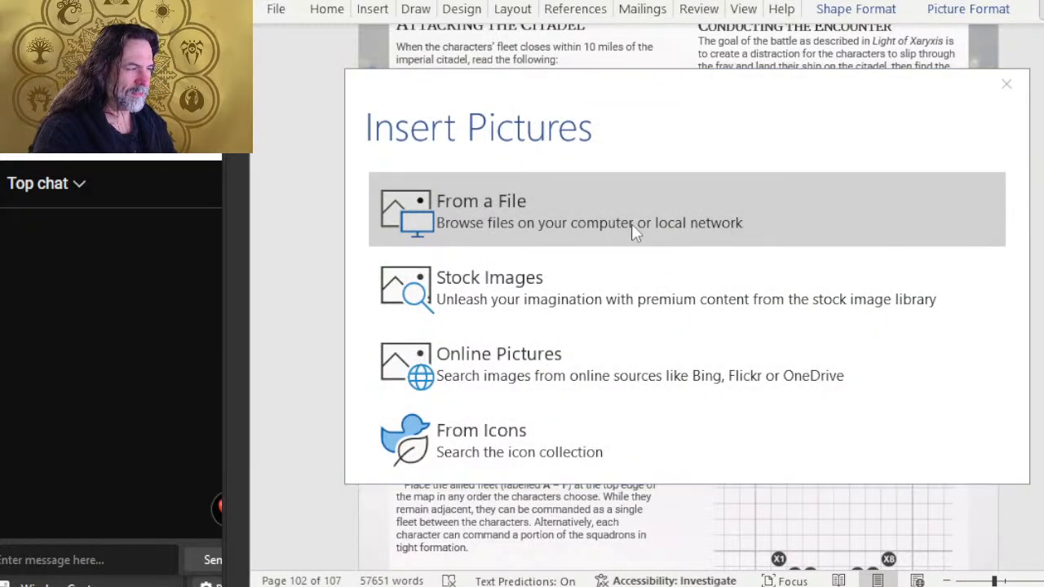
left_click(633, 228)
double_click(825, 302)
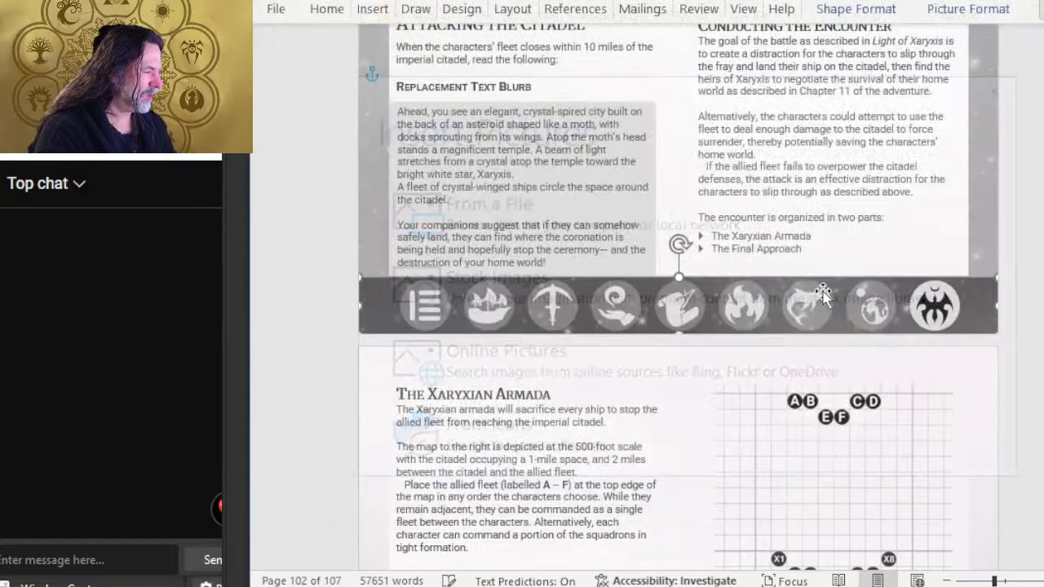
Fill the footer strip on the page before "Final Approach" with the NAV BAR xaryxis picture
scroll(624, 346, "down", 10)
scroll(624, 347, "up", 5)
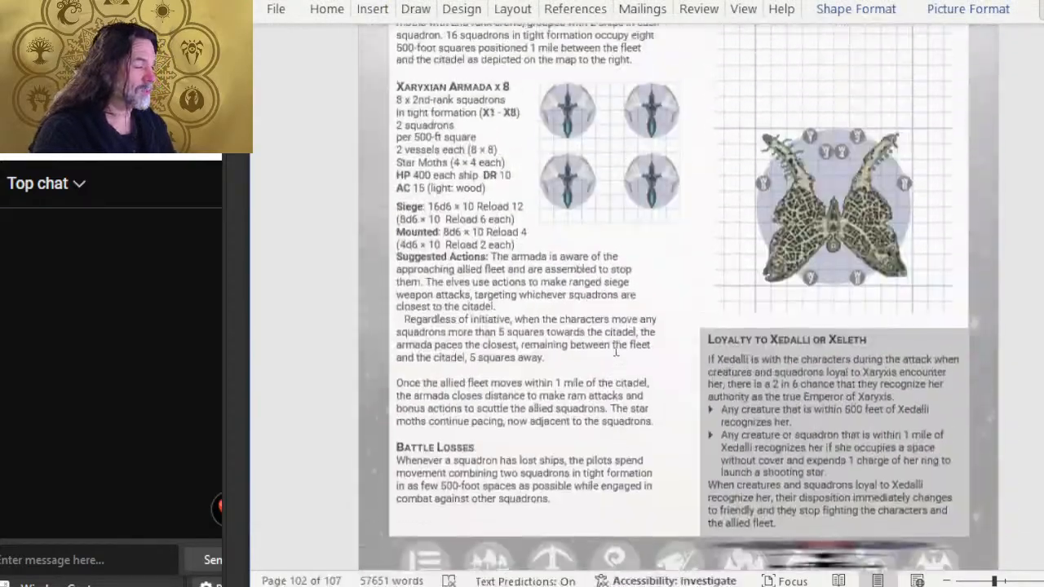
scroll(677, 353, "down", 9)
scroll(677, 352, "up", 1)
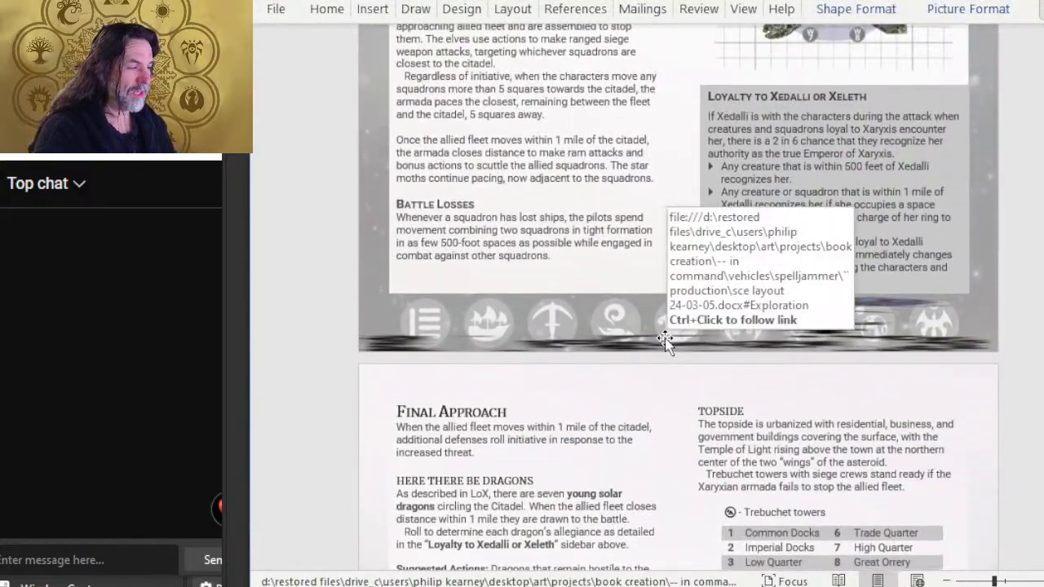
right_click(649, 318)
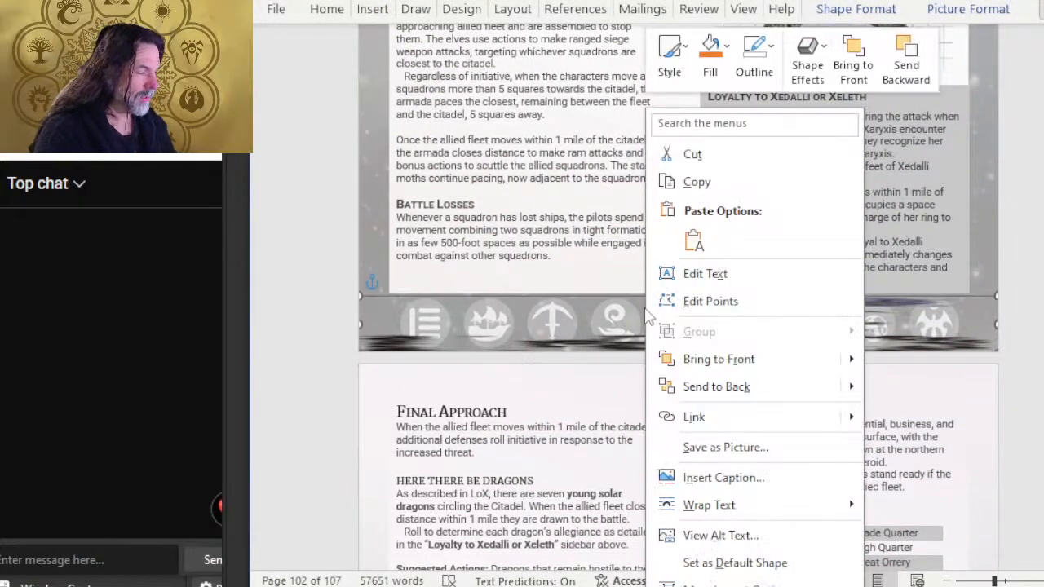
left_click(708, 64)
left_click(746, 395)
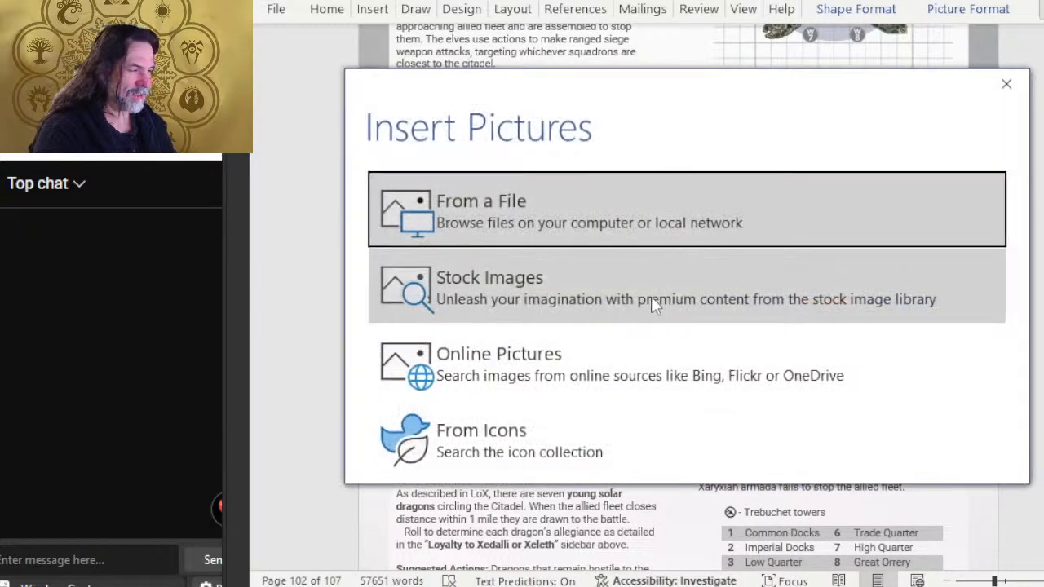
left_click(583, 221)
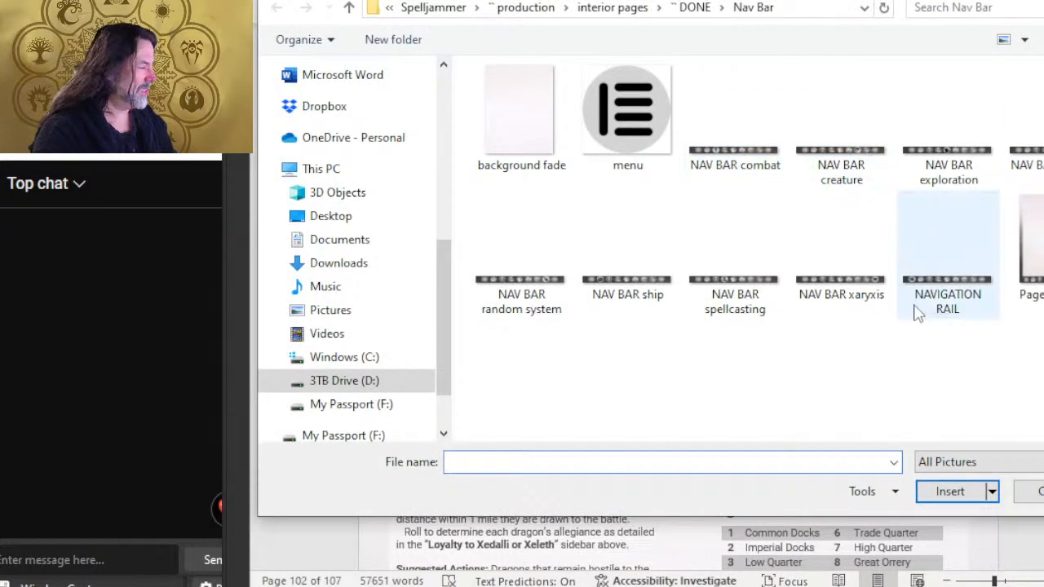
double_click(841, 260)
Fill the footer strip on the page before "Citadel Defenses" with the NAV BAR xaryxis picture
scroll(744, 352, "up", 3)
scroll(743, 352, "down", 3)
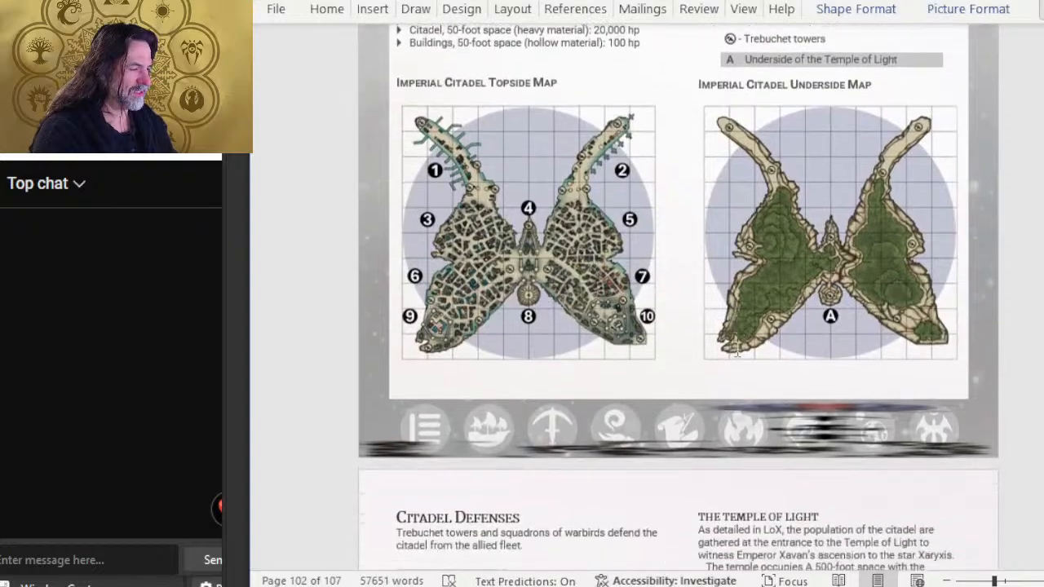
right_click(672, 336)
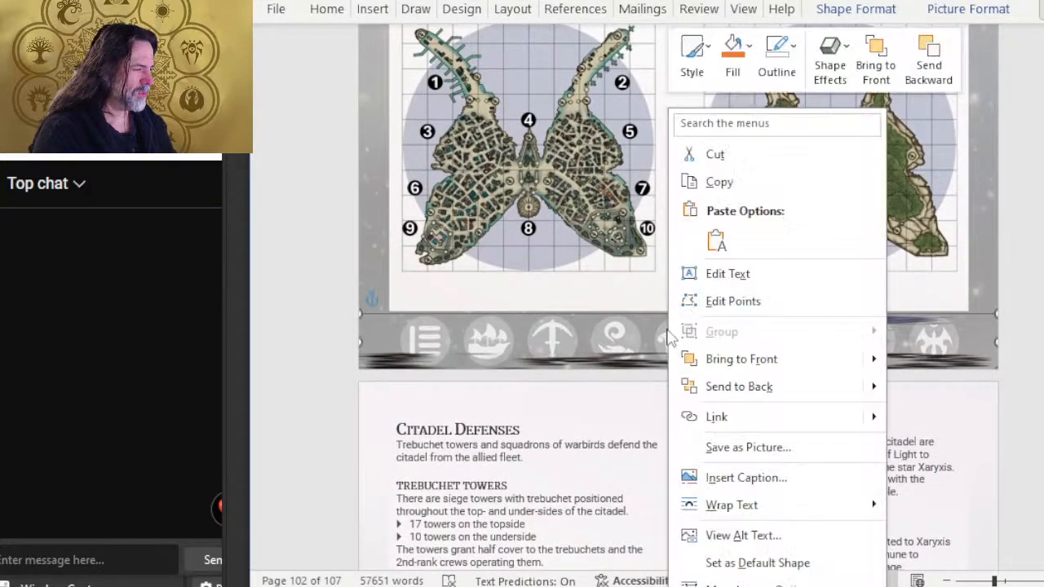
left_click(733, 50)
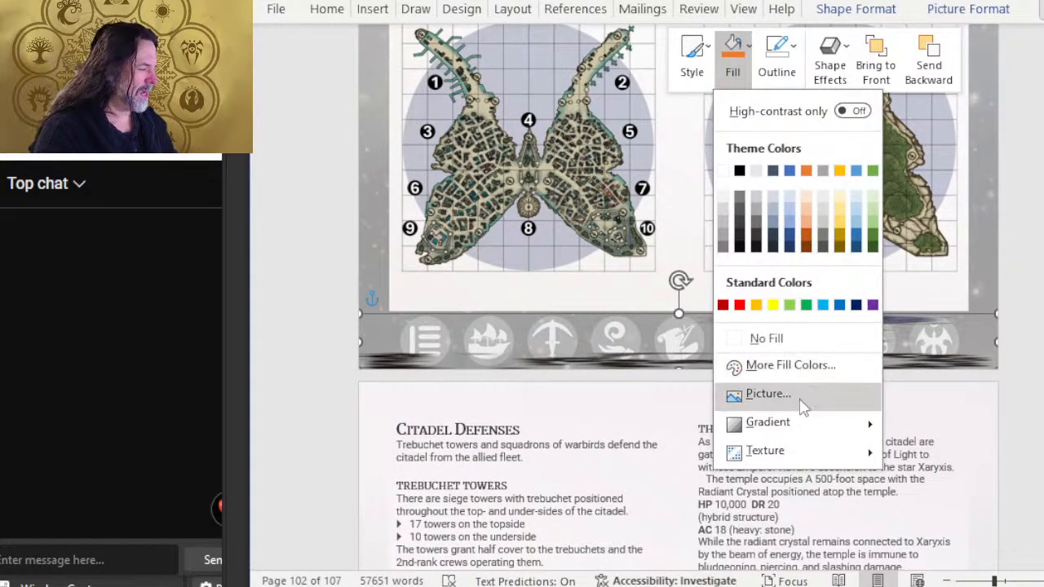
left_click(799, 394)
left_click(703, 222)
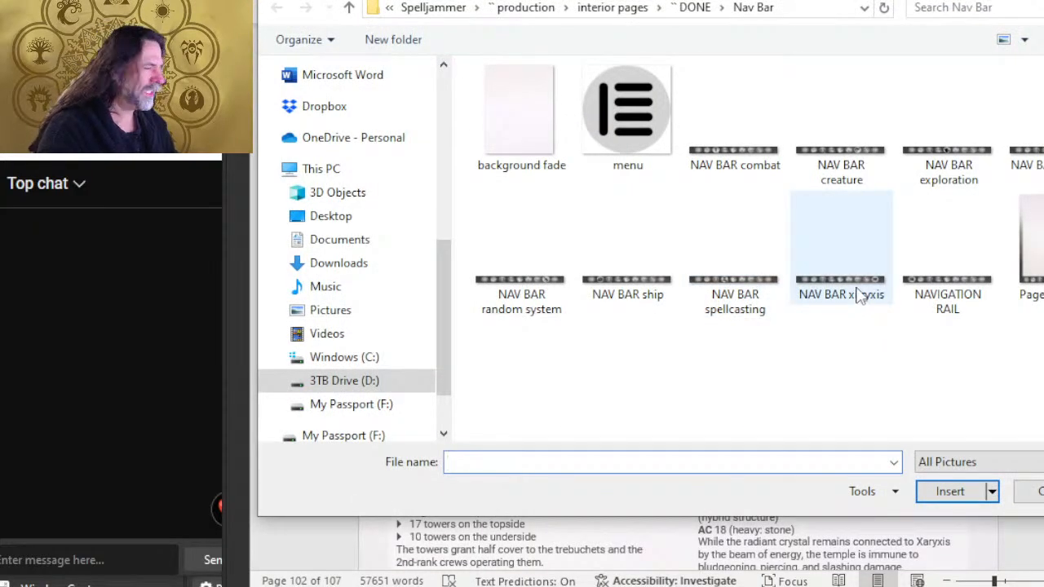
double_click(857, 293)
Examine the Imperial Citadel topside and underside maps and the new footer strip below them at a larger zoom
scroll(644, 326, "up", 3)
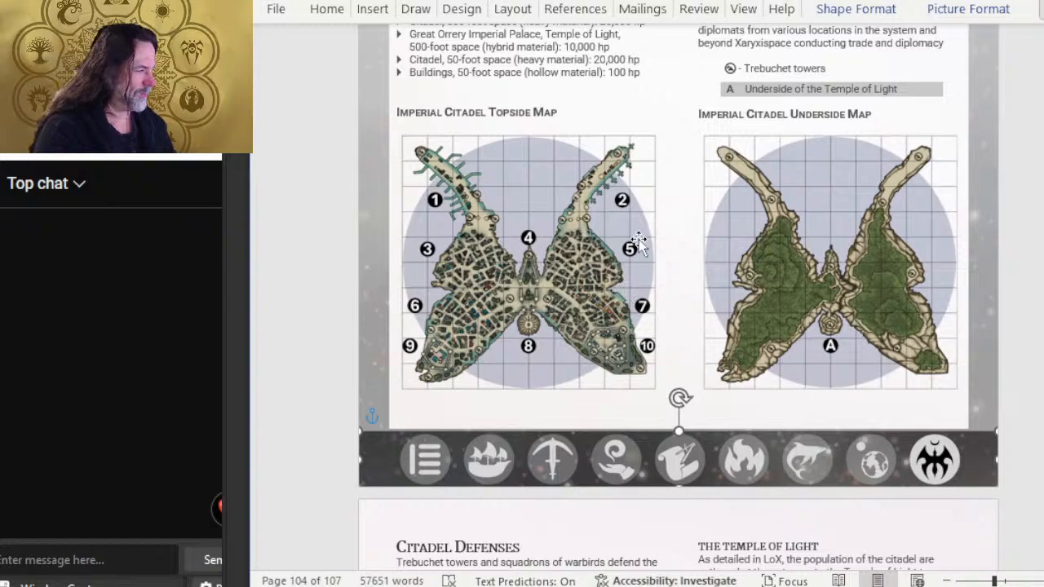
scroll(502, 271, "down", 1)
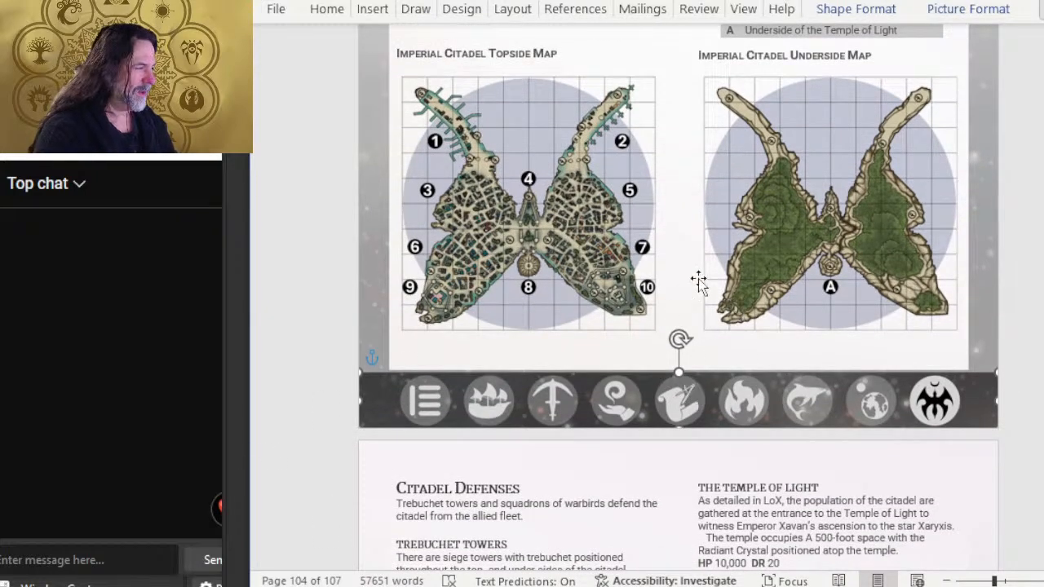
scroll(546, 257, "up", 5, "ctrl")
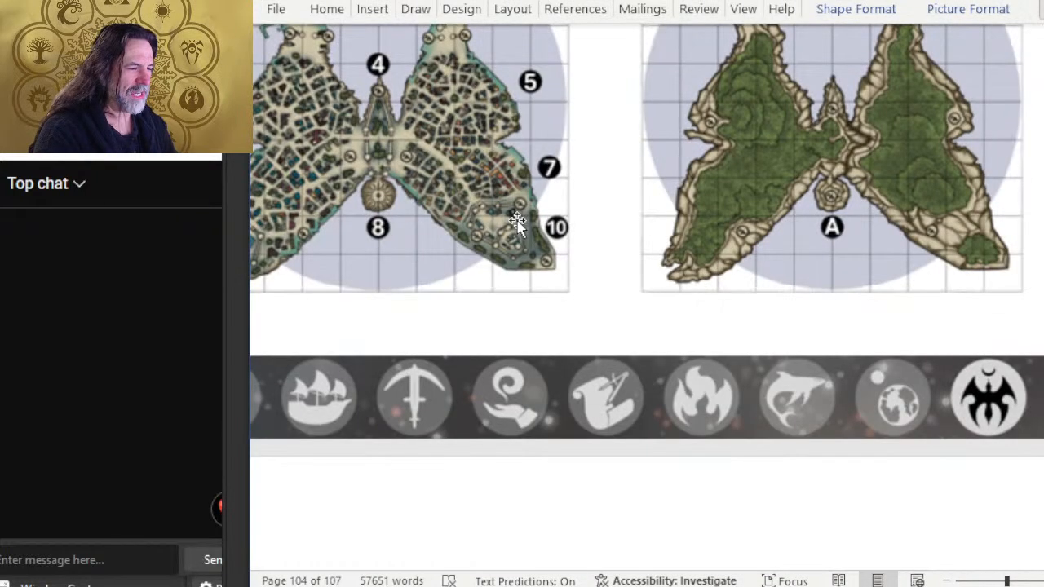
scroll(613, 269, "up", 3, "ctrl")
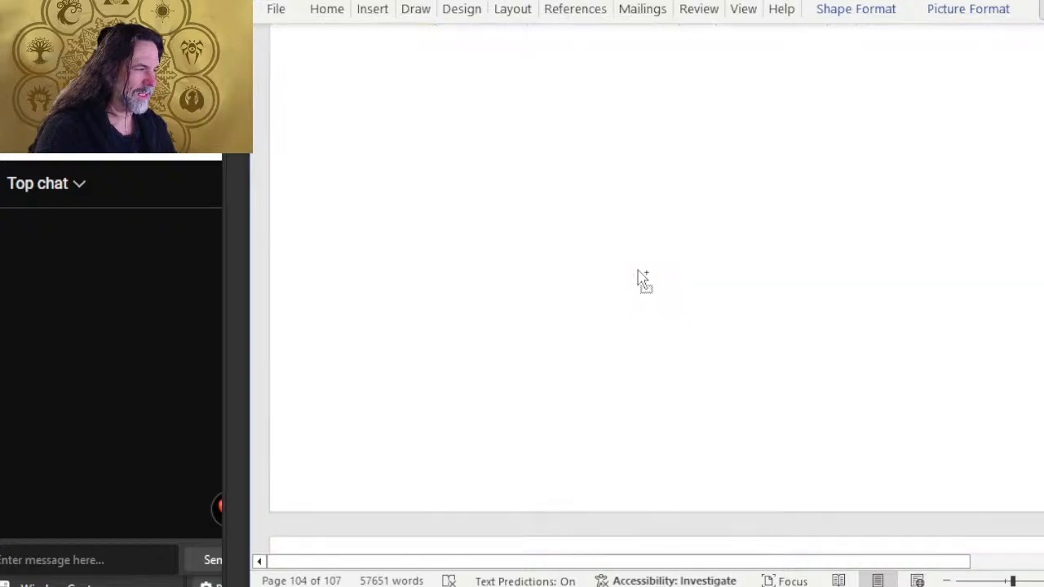
scroll(559, 208, "up", 3)
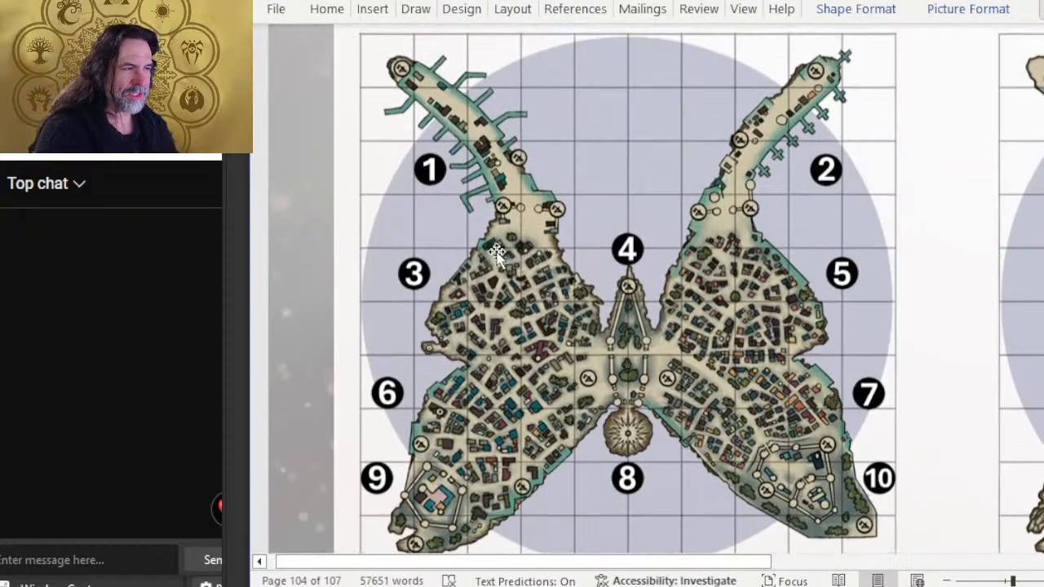
scroll(720, 290, "down", 3)
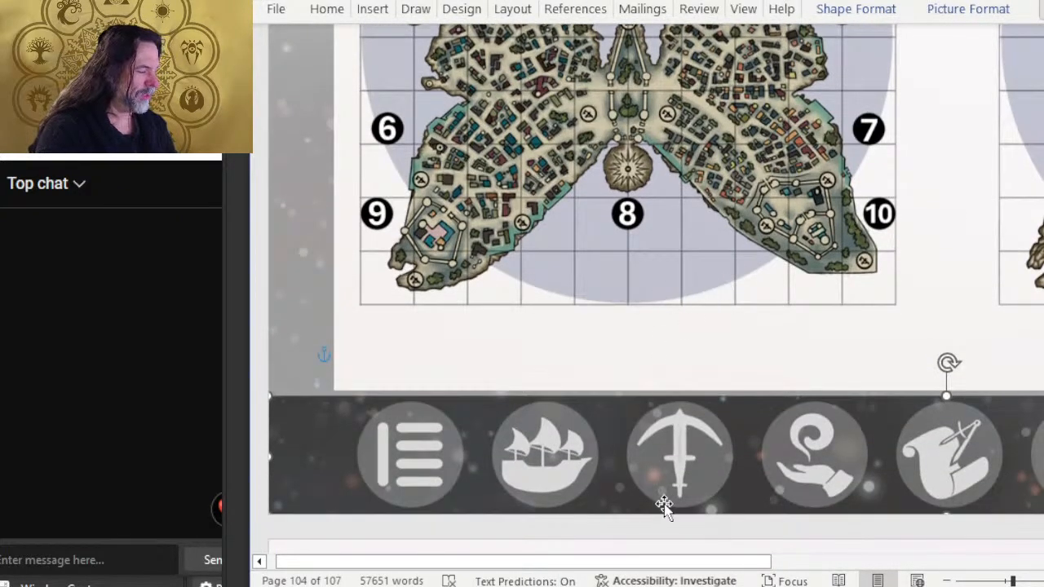
scroll(674, 408, "down", 3, "ctrl")
Fill the footer strip on the page before "Gargenhale's Gambit" with the NAV BAR xaryxis picture
scroll(669, 383, "down", 5)
scroll(671, 351, "up", 3, "ctrl")
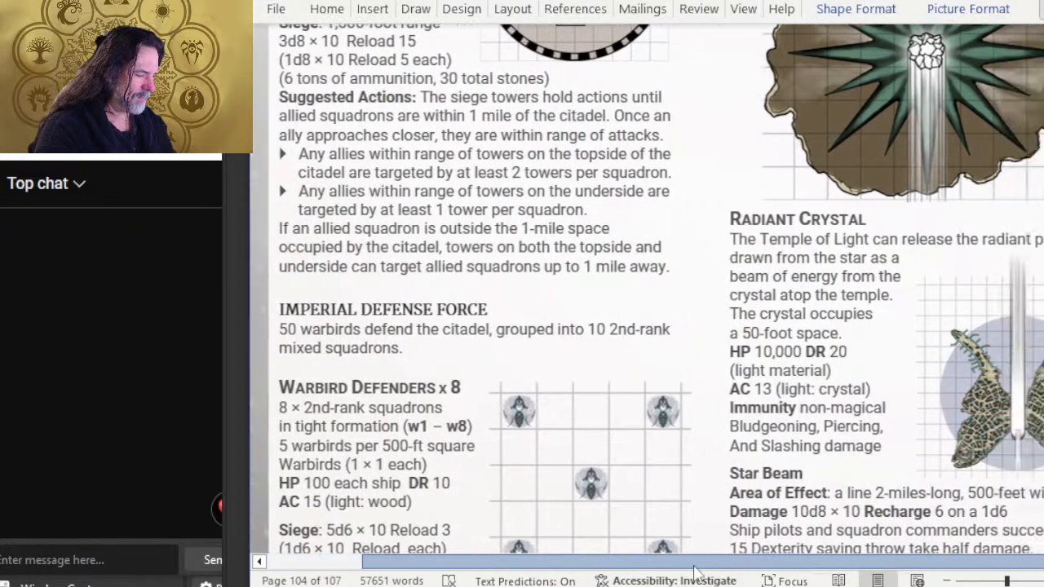
scroll(695, 571, "right", 3)
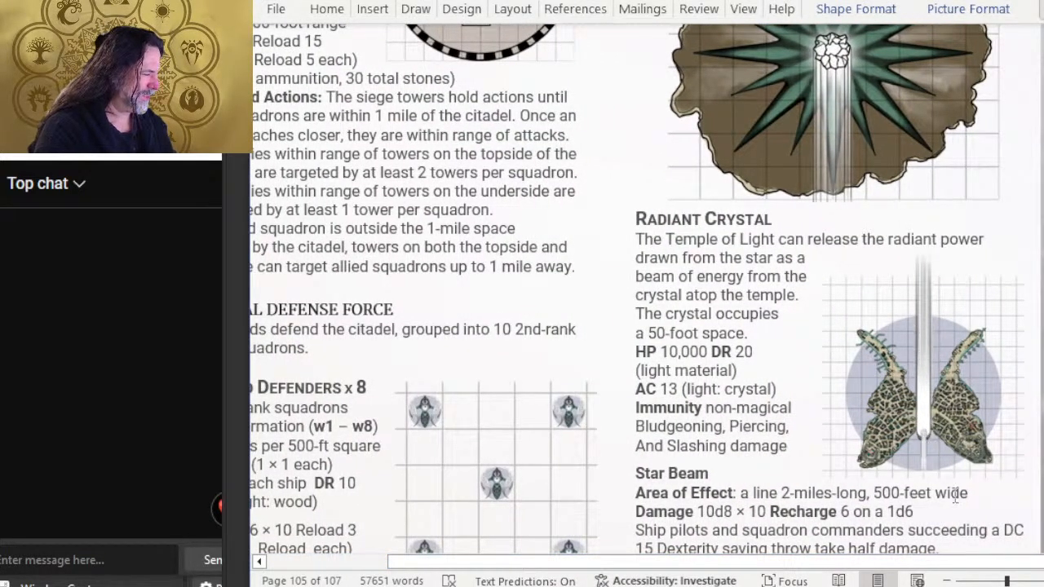
scroll(713, 481, "down", 3)
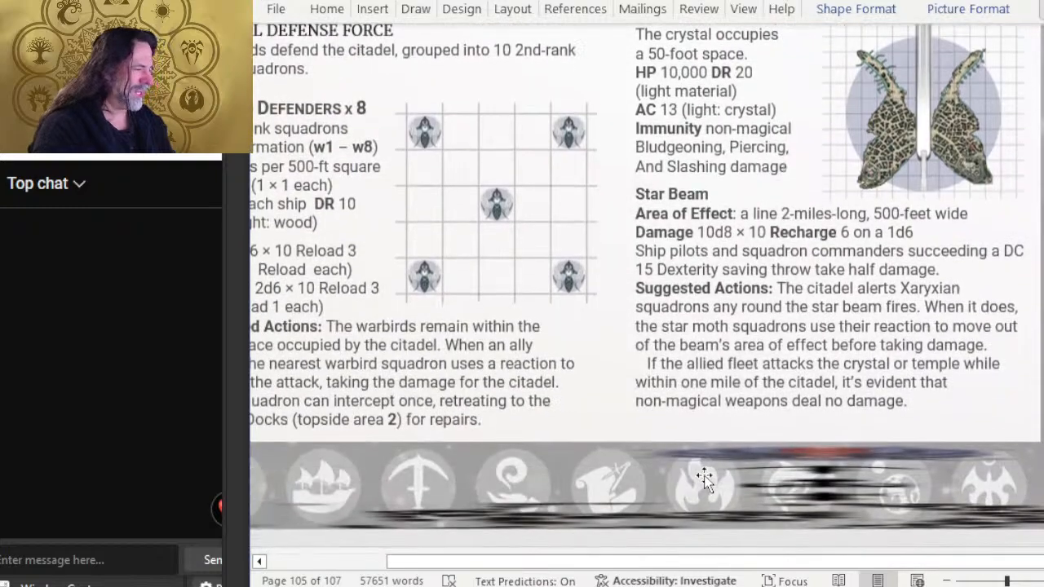
right_click(627, 462)
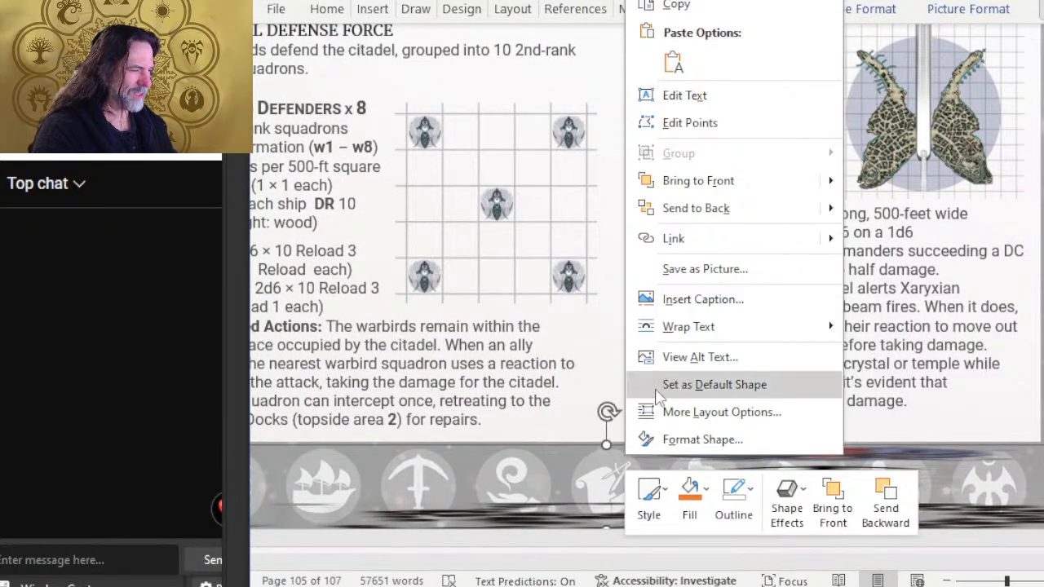
left_click(684, 520)
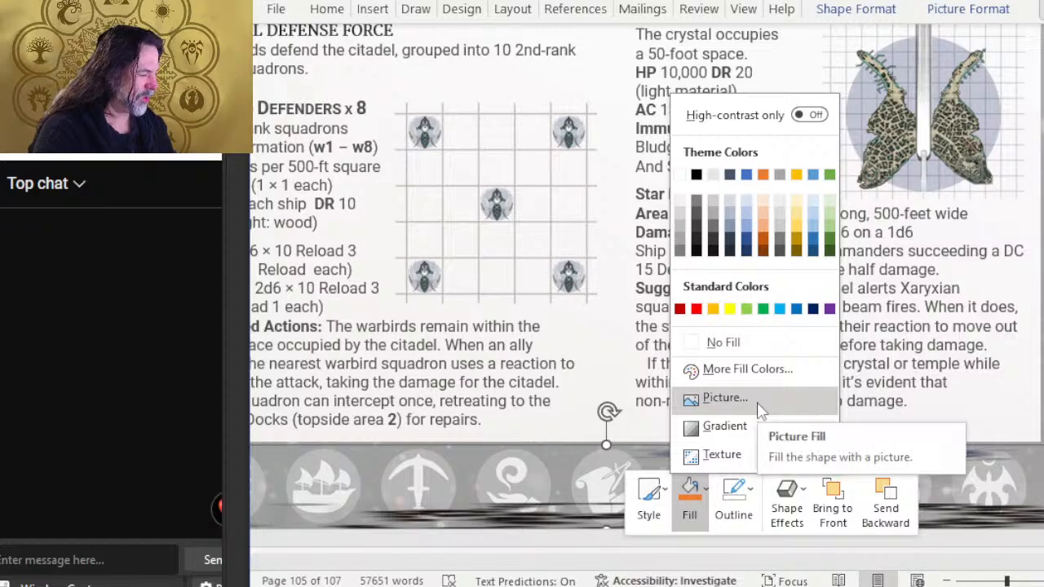
left_click(758, 406)
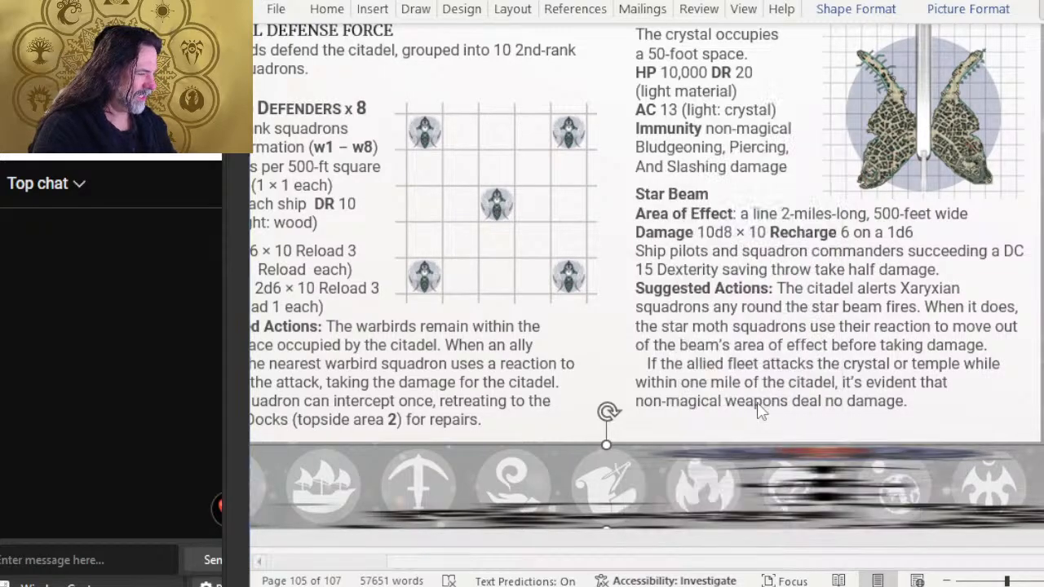
left_click(643, 233)
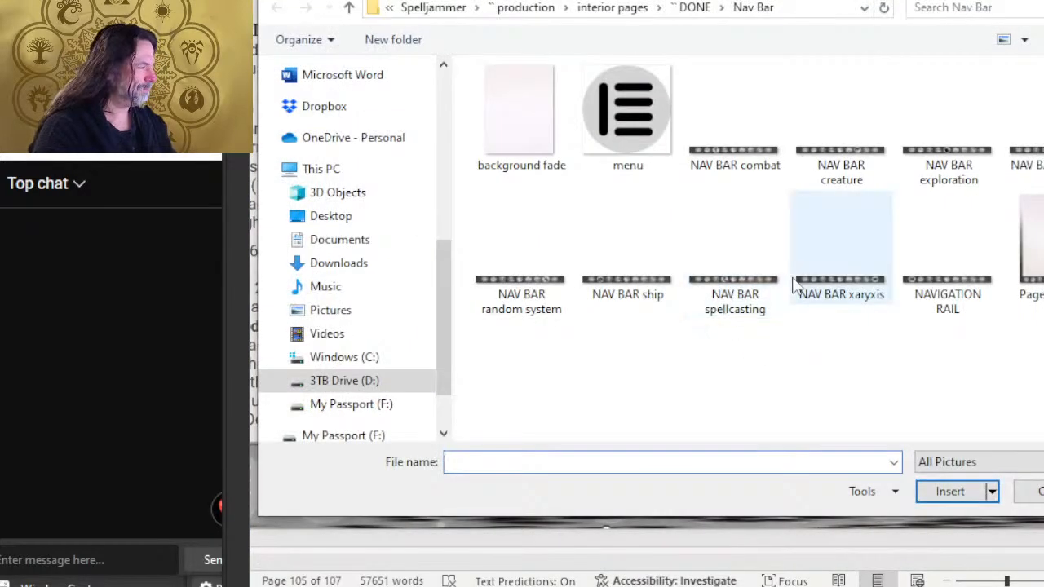
double_click(849, 306)
Fill the footer strip below the "Concluding the Adventure" section with the NAV BAR xaryxis picture
scroll(630, 330, "down", 5)
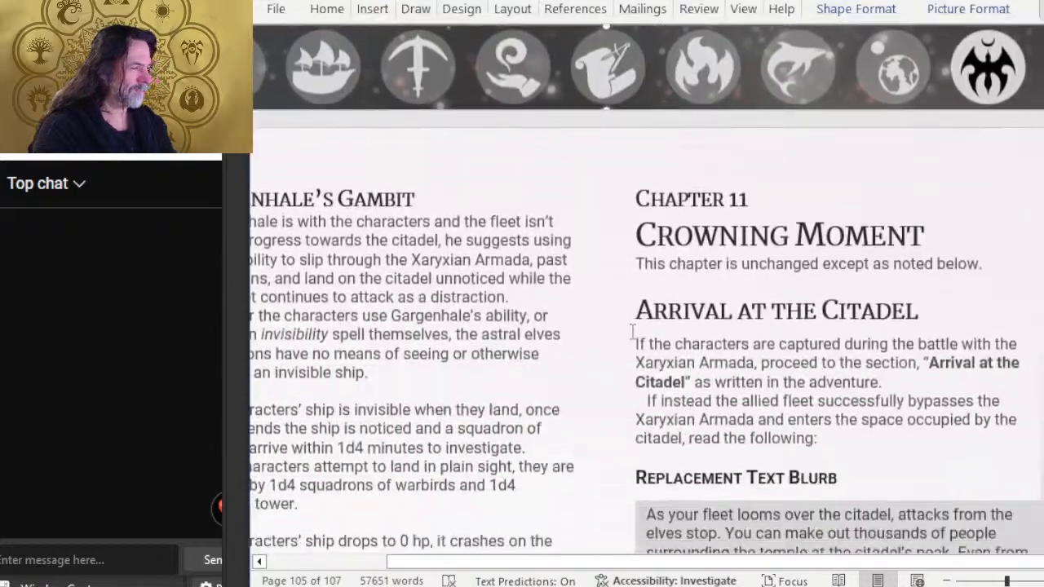
scroll(631, 331, "down", 5)
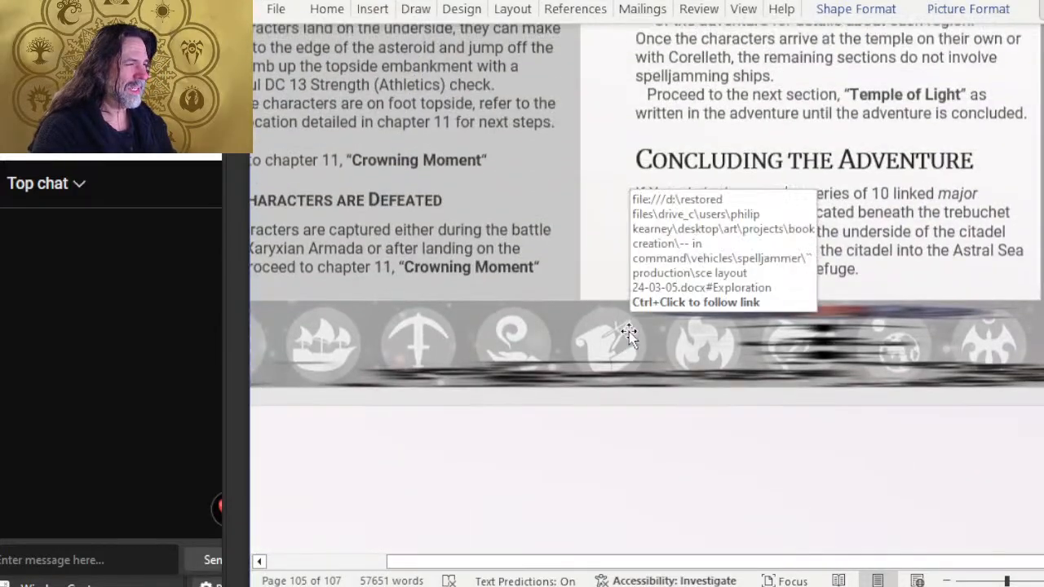
right_click(622, 331)
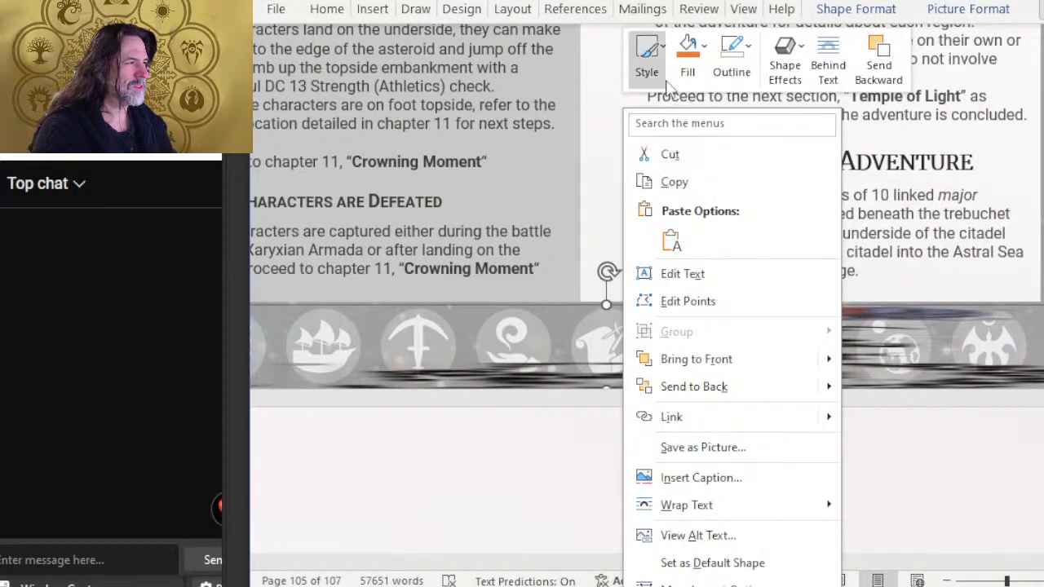
left_click(696, 74)
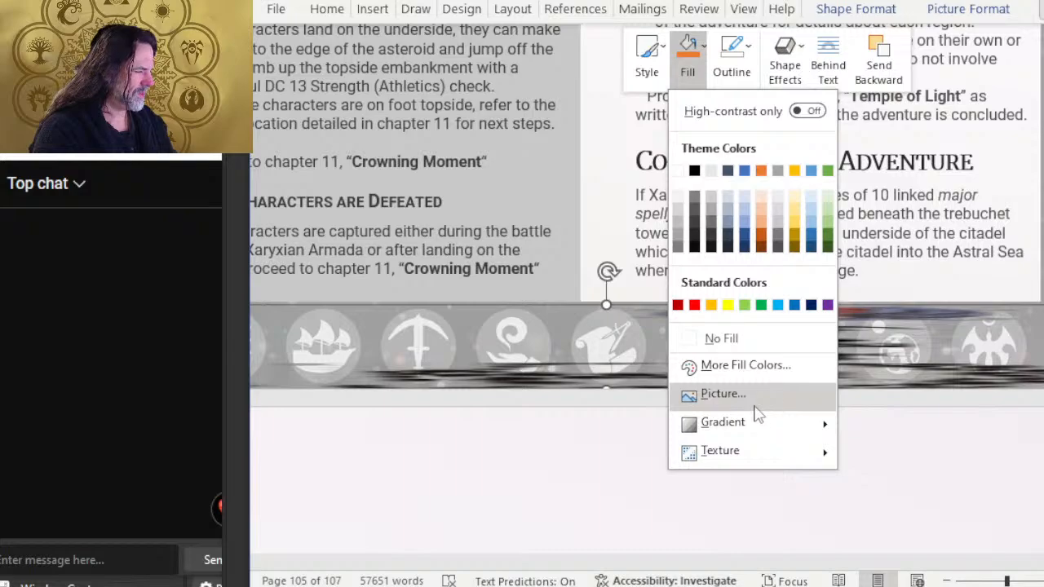
left_click(755, 403)
left_click(757, 196)
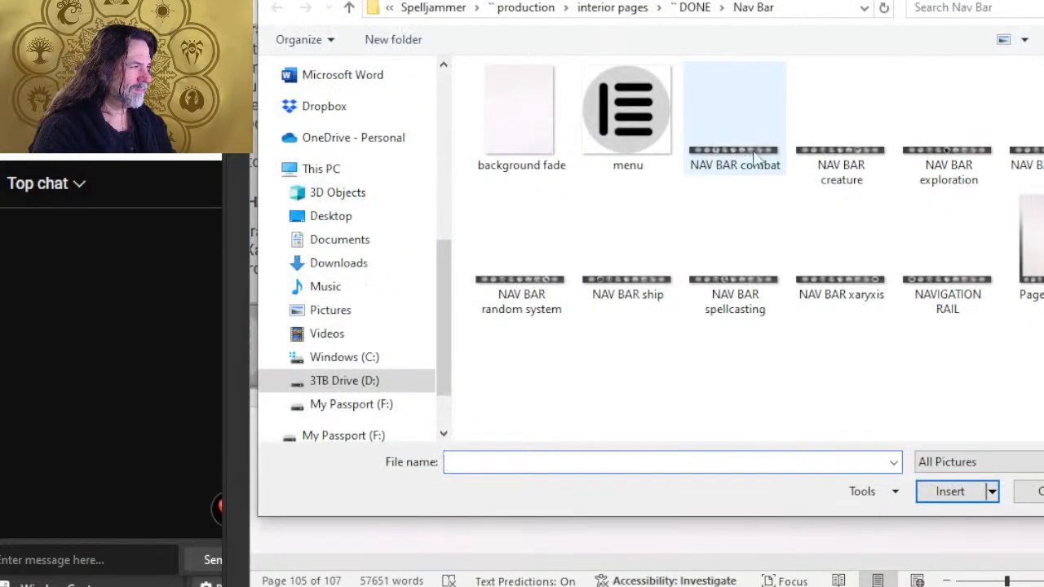
double_click(858, 284)
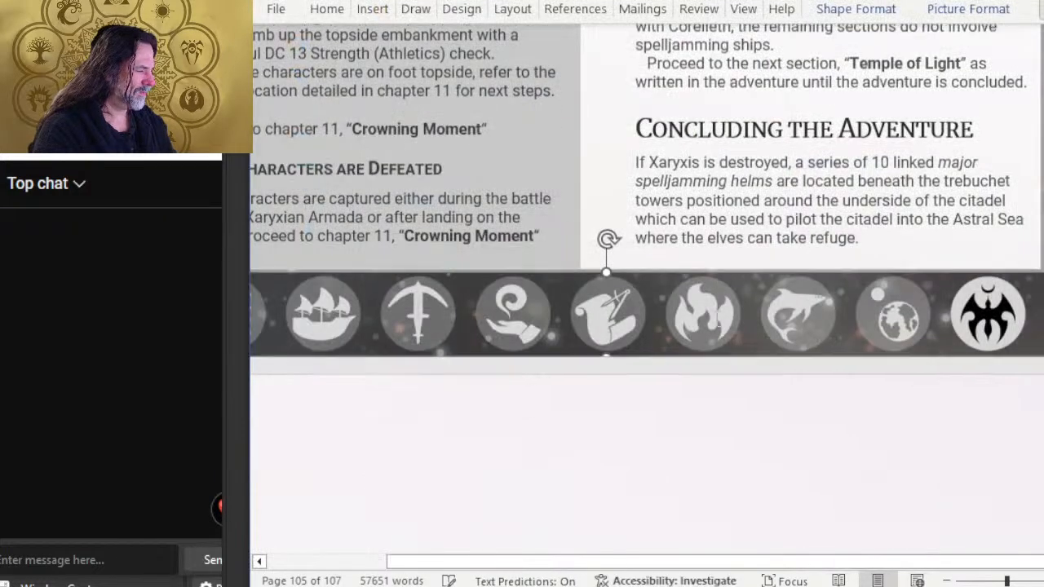
Review the citadel pages and their footer strips from the end of the document back to the page before "Final Approach"
scroll(708, 435, "down", 4)
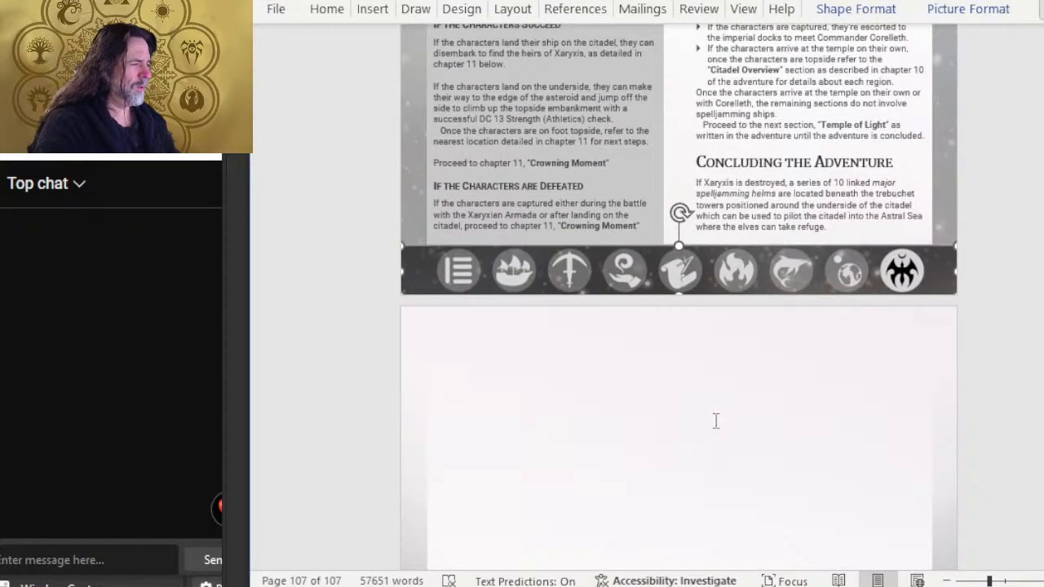
scroll(715, 421, "up", 10)
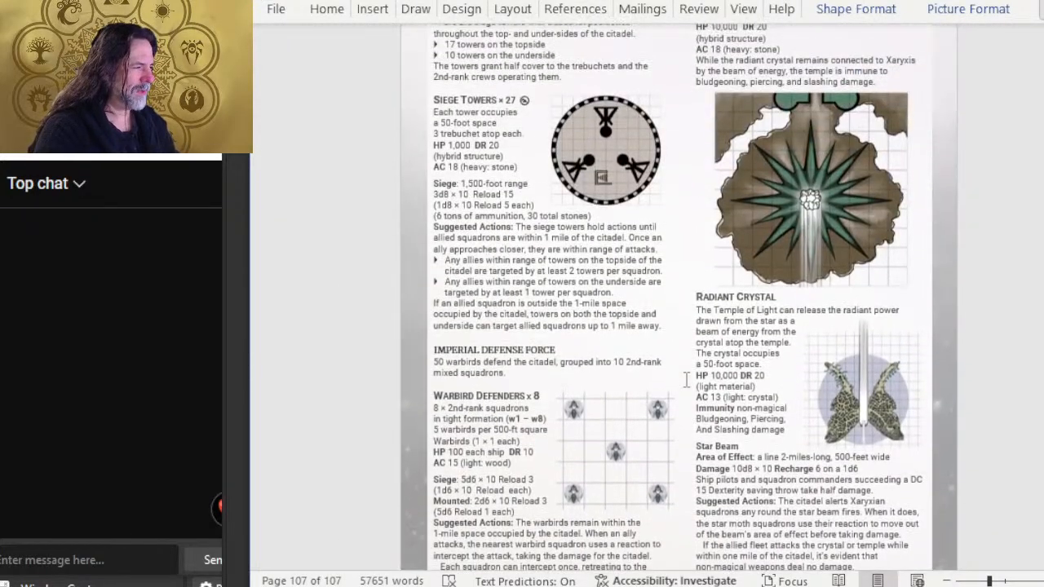
scroll(686, 380, "down", 4)
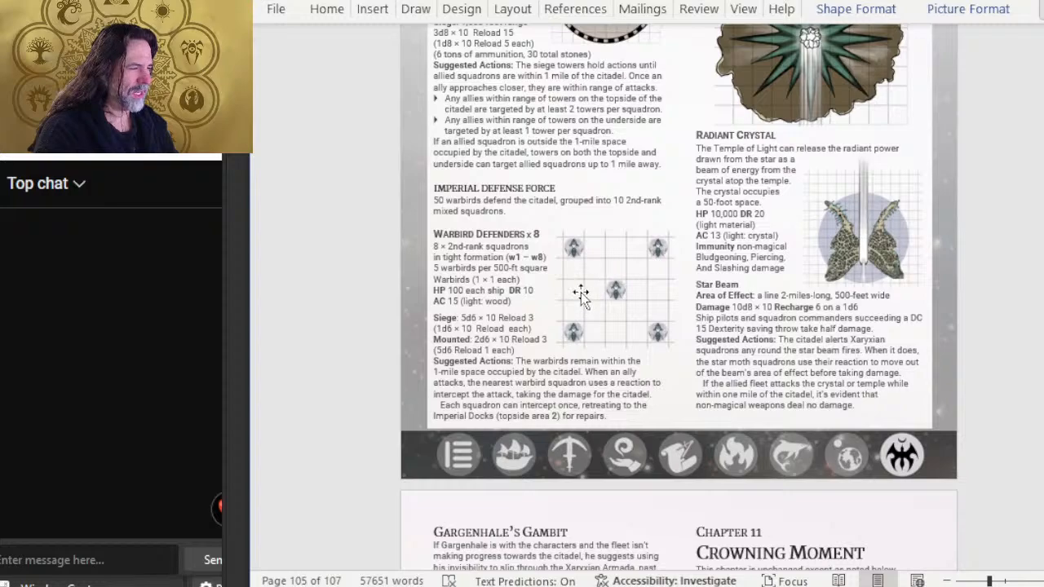
scroll(581, 292, "up", 3)
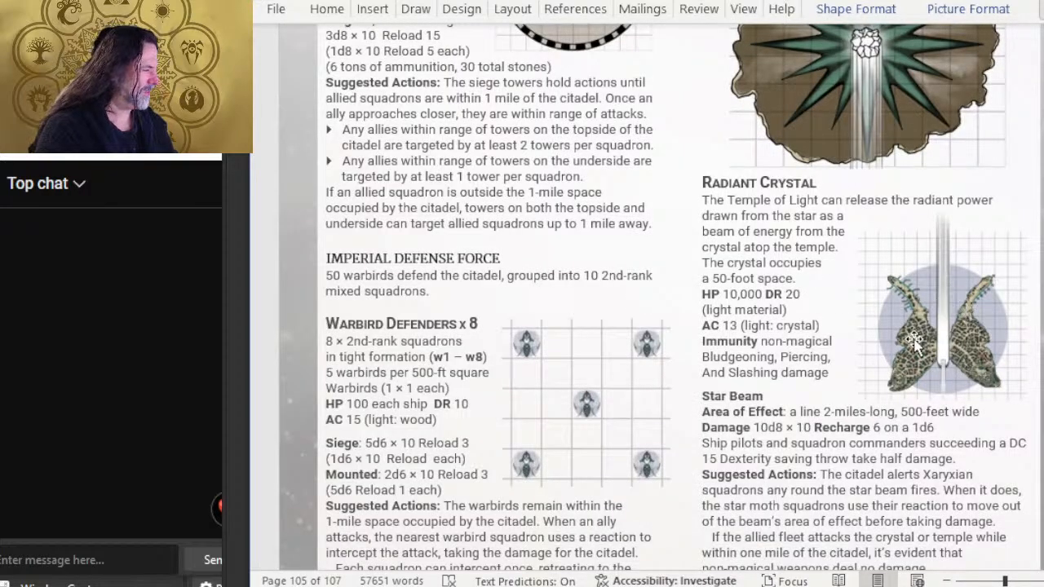
scroll(808, 347, "up", 8)
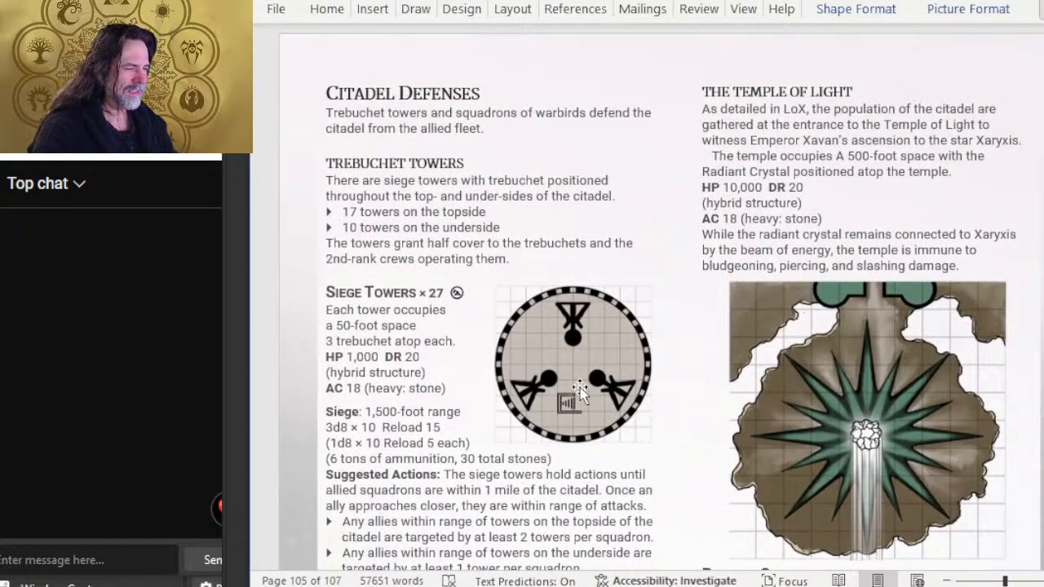
scroll(577, 392, "up", 10)
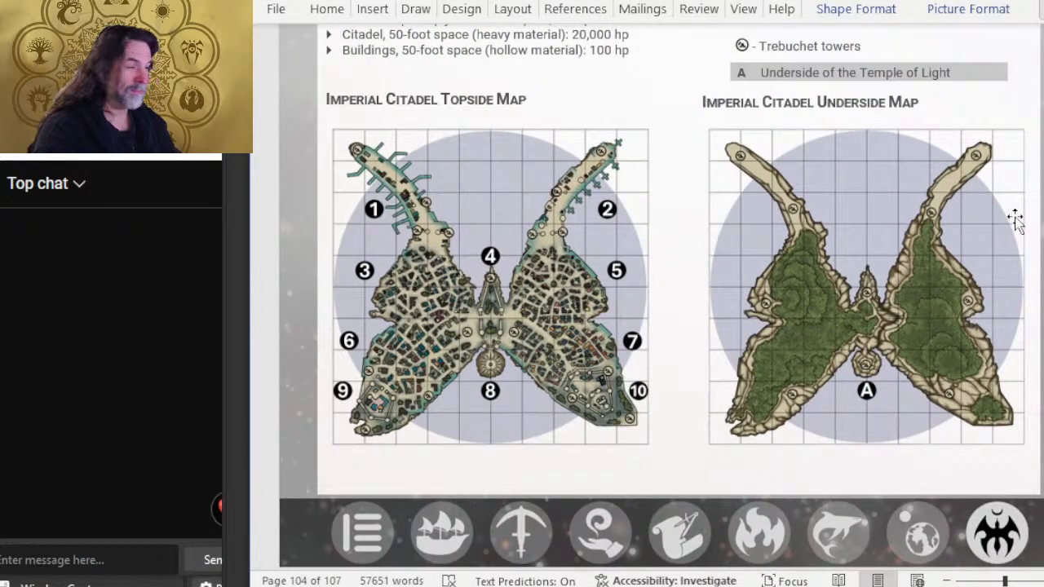
scroll(1015, 370, "up", 15)
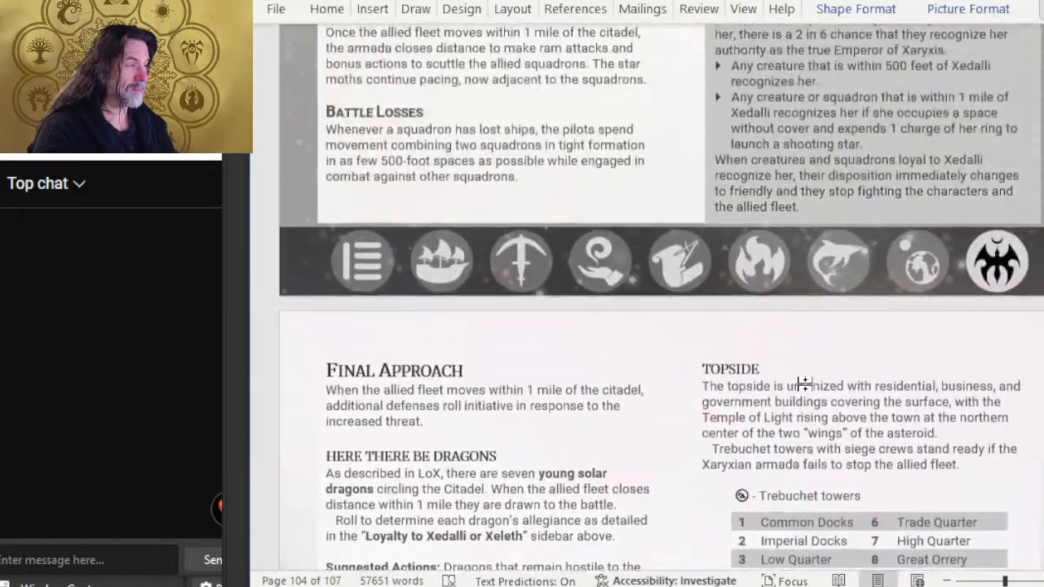
Review the Xaryxian Armada page, its grid map and the citadel defense pages along with their footer strips
scroll(804, 383, "up", 14)
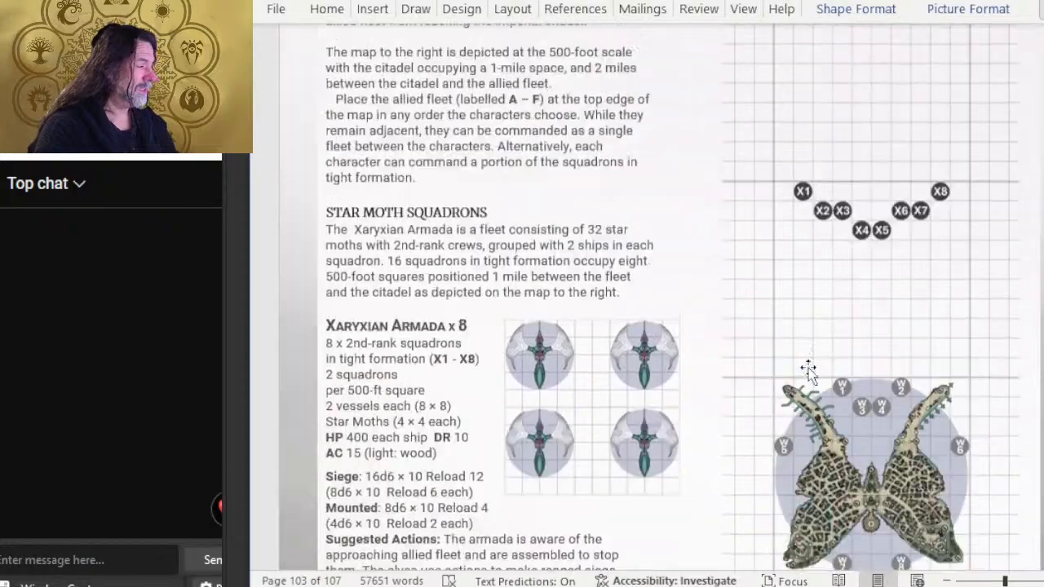
scroll(808, 371, "up", 4)
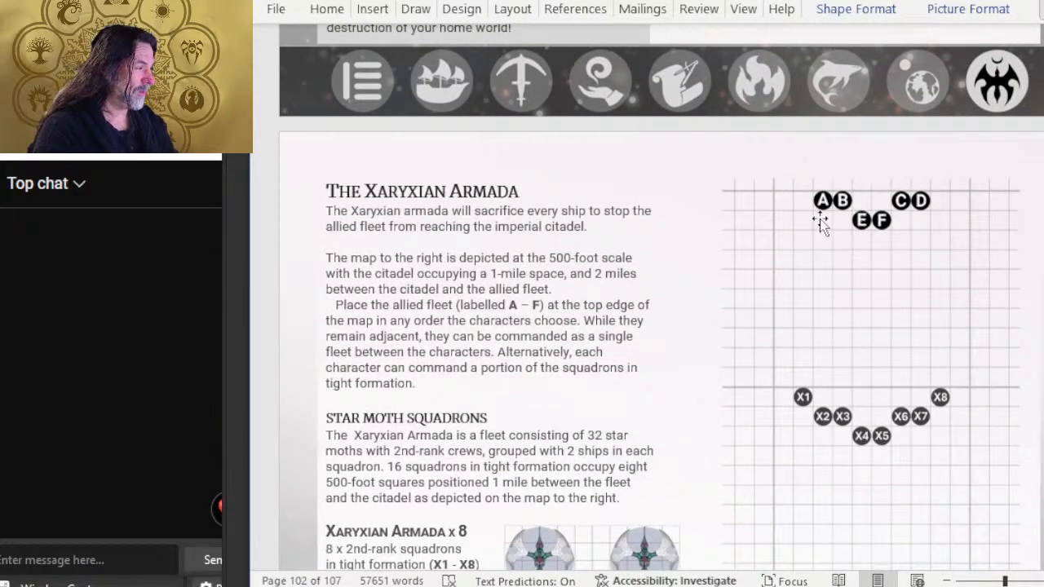
scroll(861, 221, "down", 5)
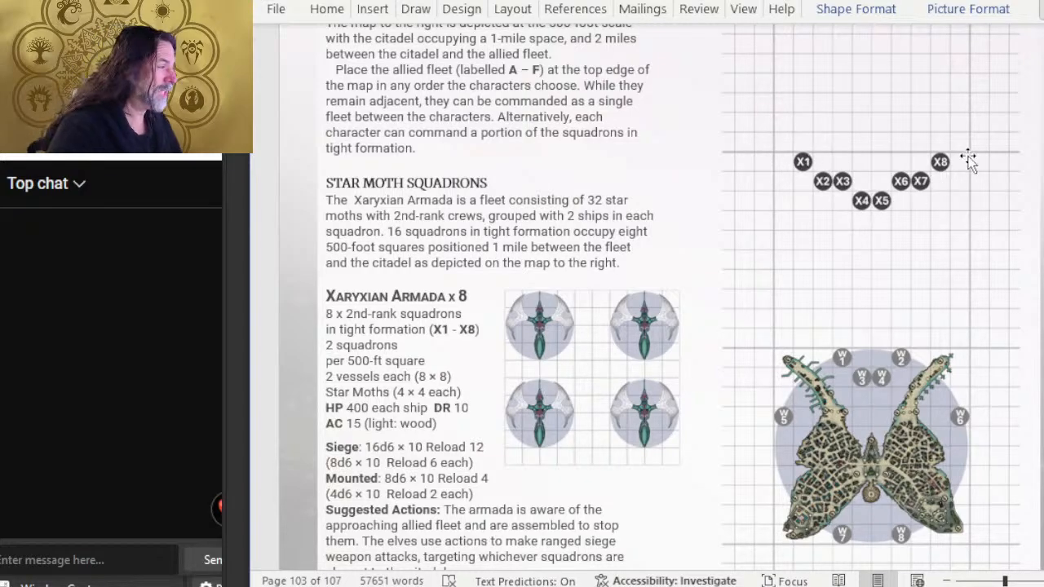
scroll(894, 444, "down", 2)
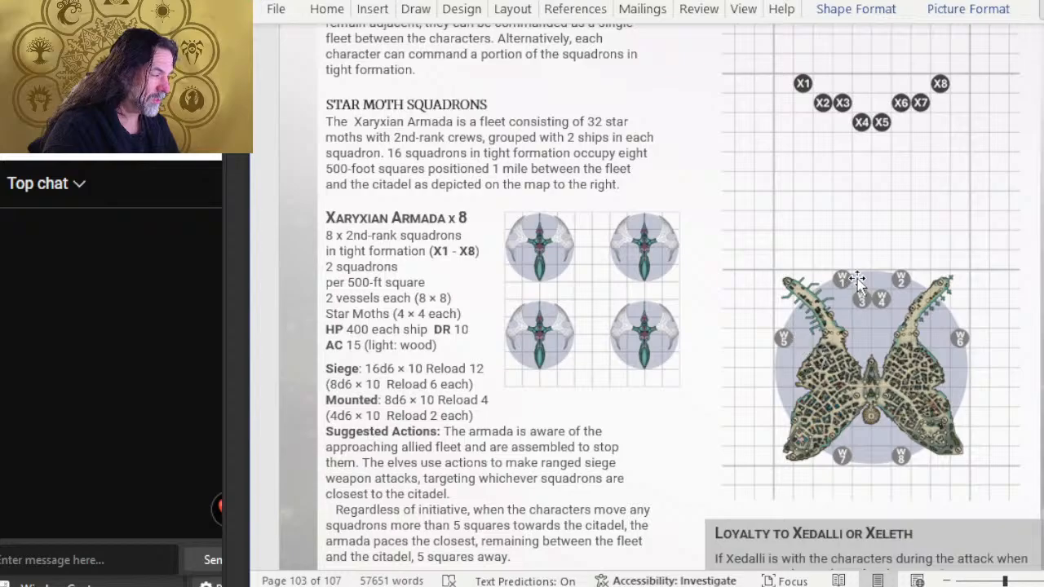
scroll(566, 417, "down", 20)
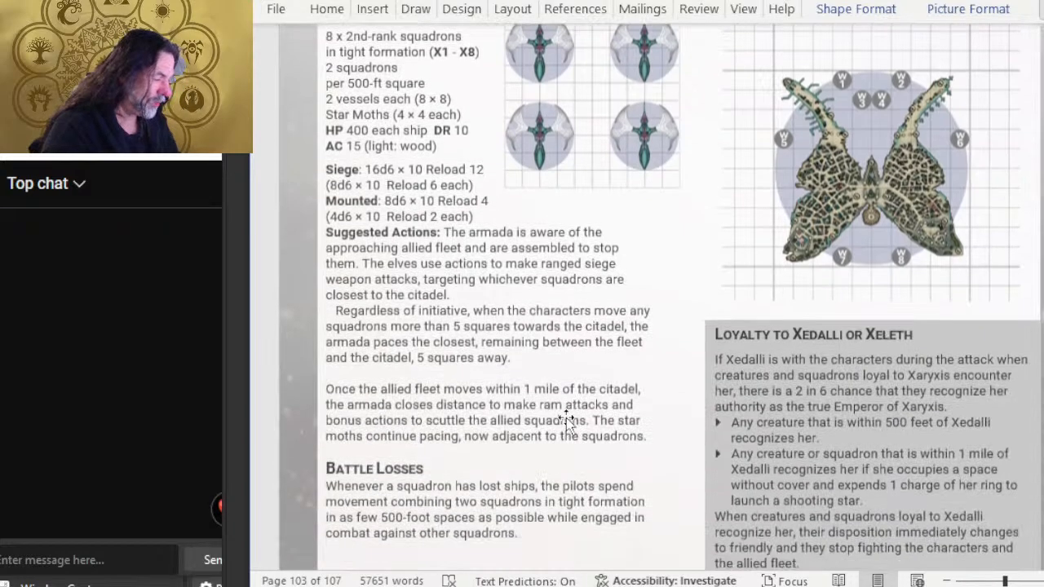
scroll(579, 426, "down", 20)
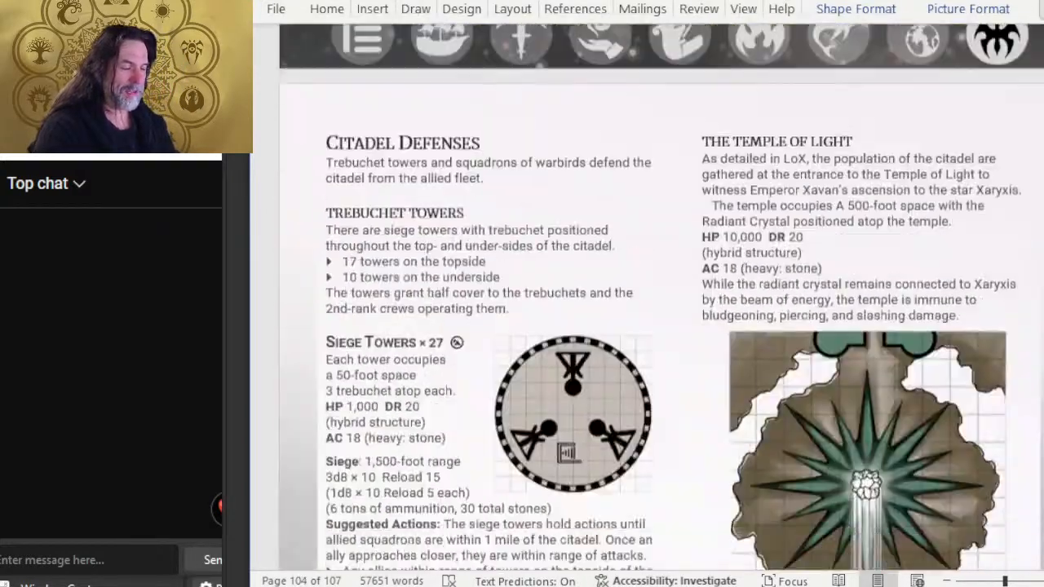
scroll(544, 280, "up", 15)
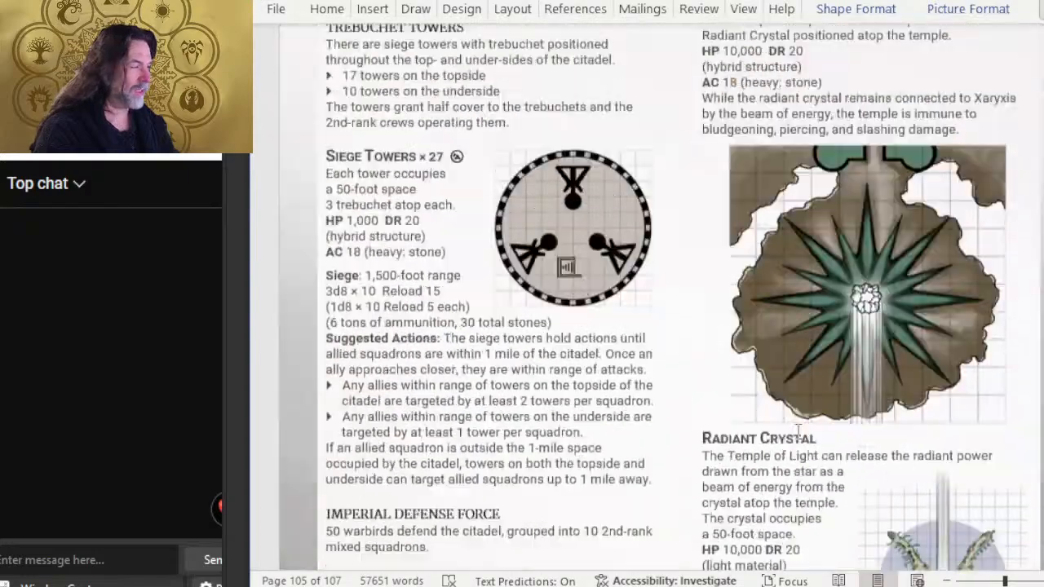
scroll(593, 340, "down", 1)
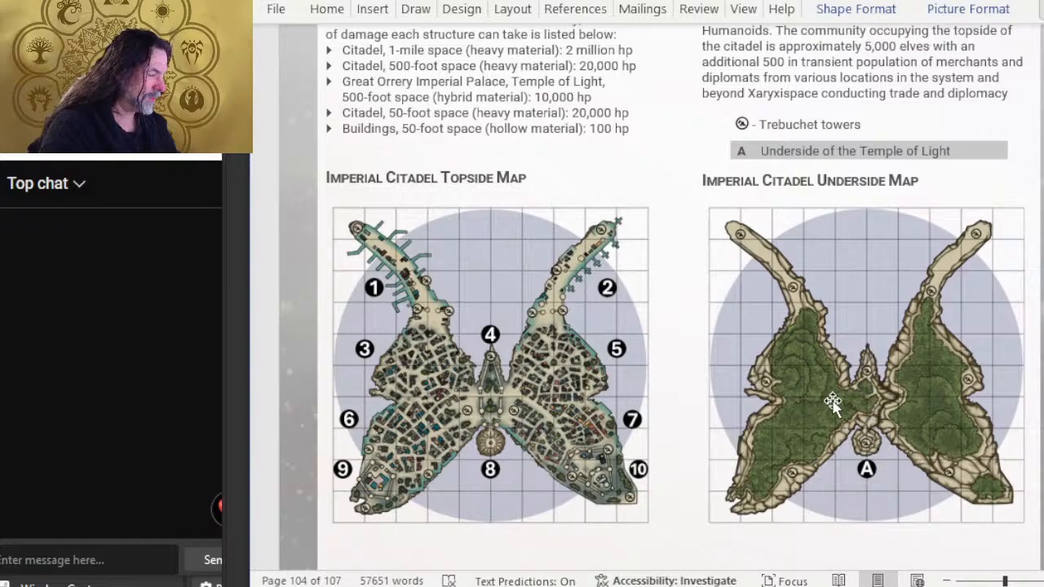
scroll(634, 401, "up", 12)
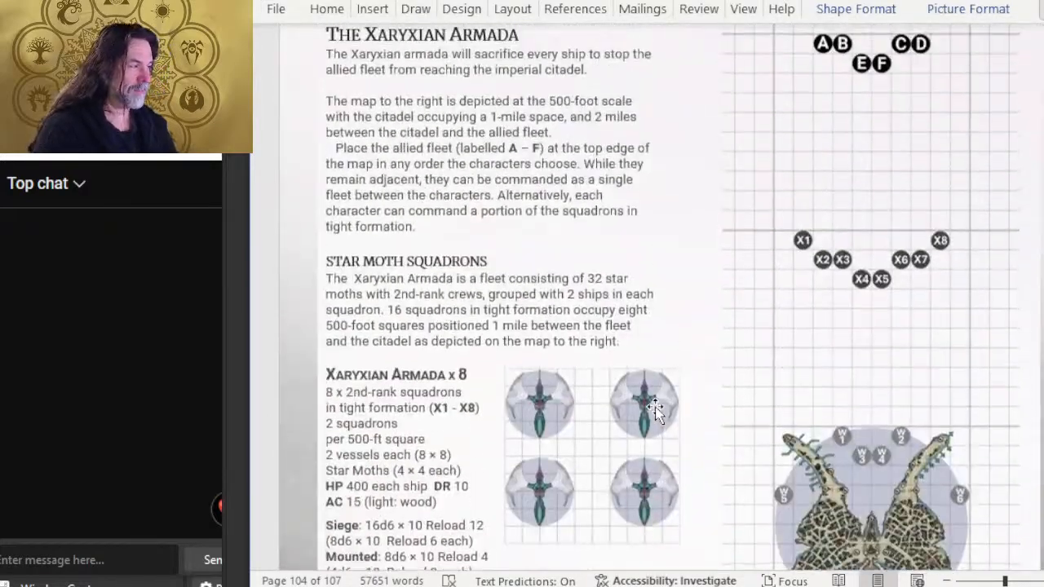
Review the allied faction squadron page and compare the ship grids of Vocath's Base and "The Xaryxian Threat"
scroll(657, 410, "up", 15)
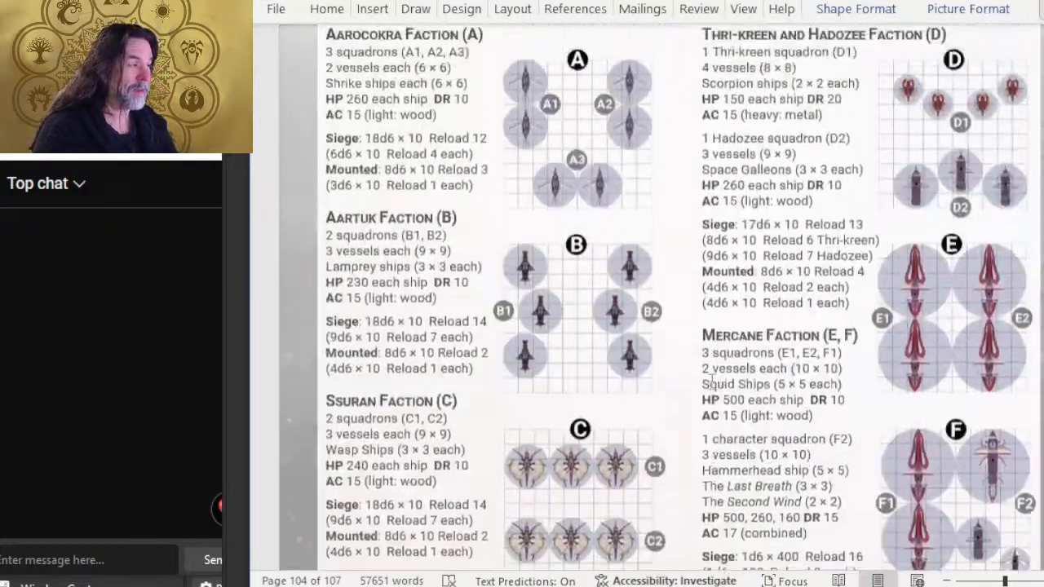
scroll(710, 380, "up", 15)
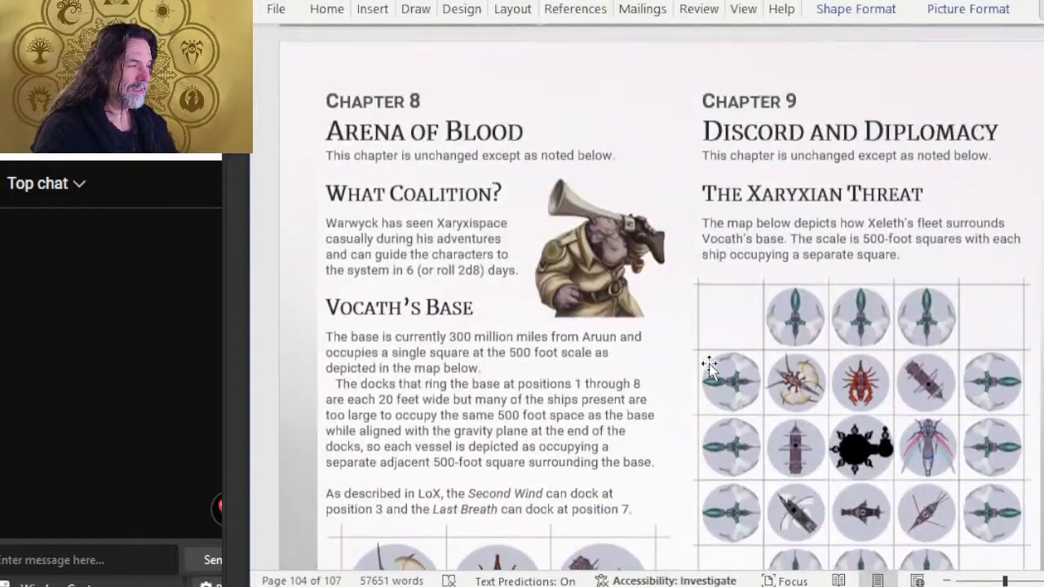
scroll(717, 367, "down", 10)
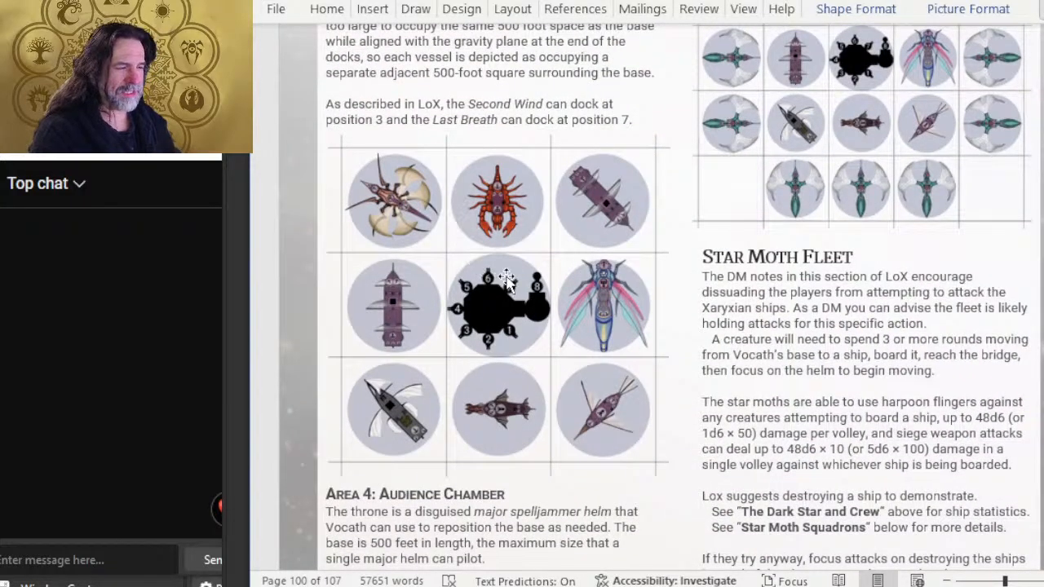
scroll(503, 326, "up", 3)
scroll(524, 261, "down", 3)
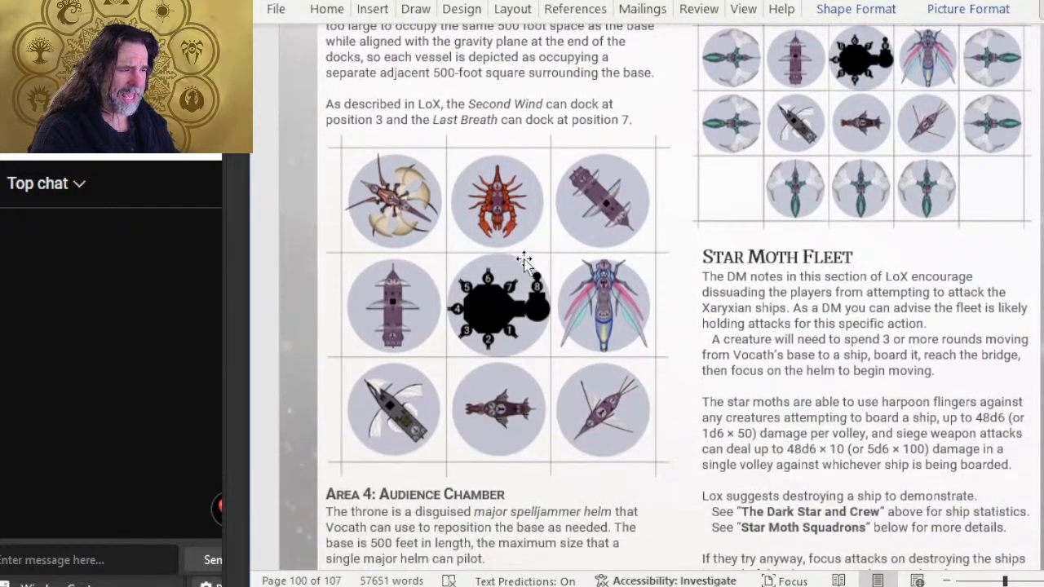
scroll(832, 270, "up", 3)
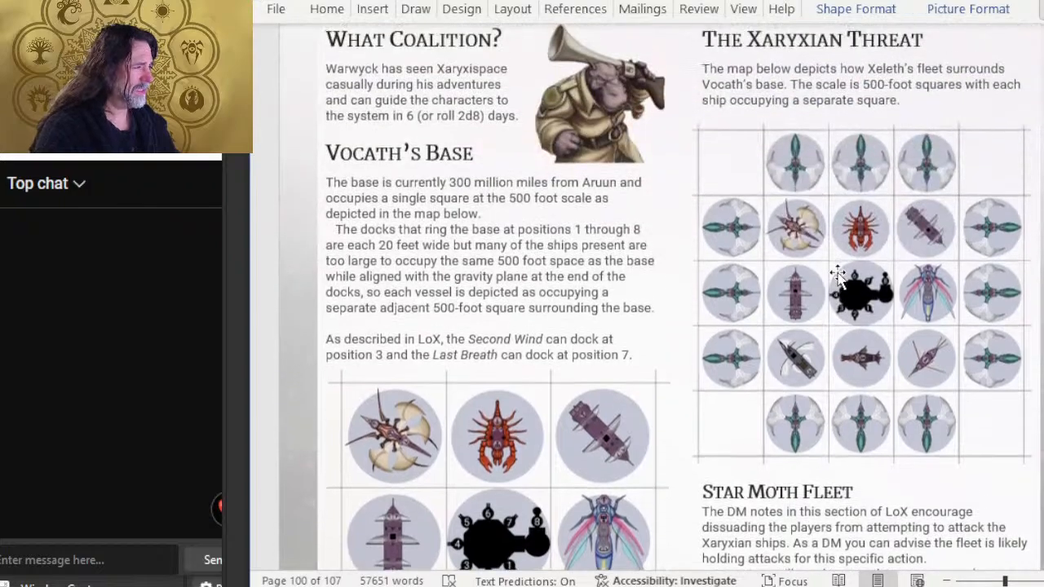
scroll(428, 375, "down", 2)
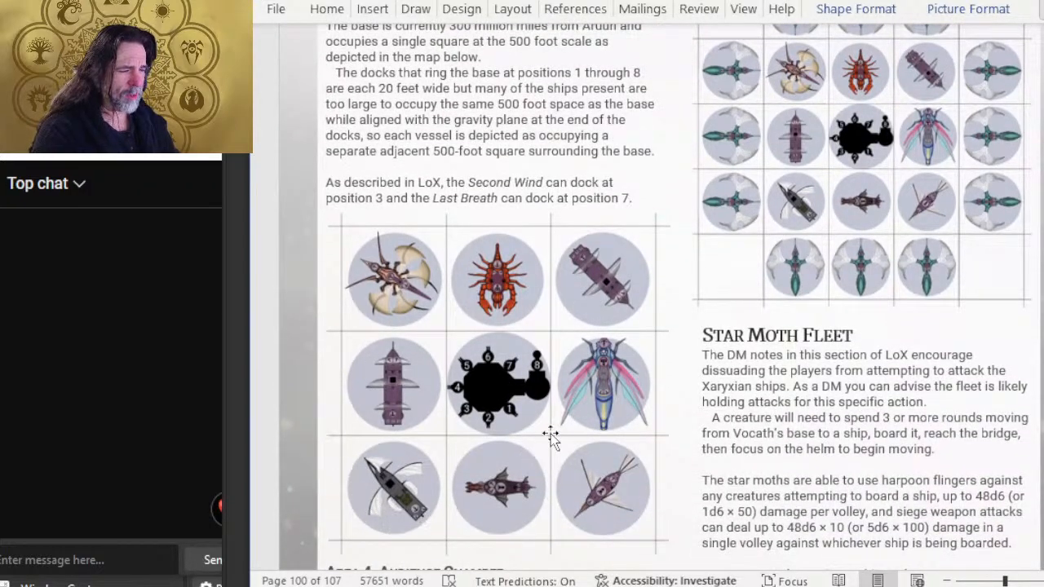
scroll(771, 369, "up", 3)
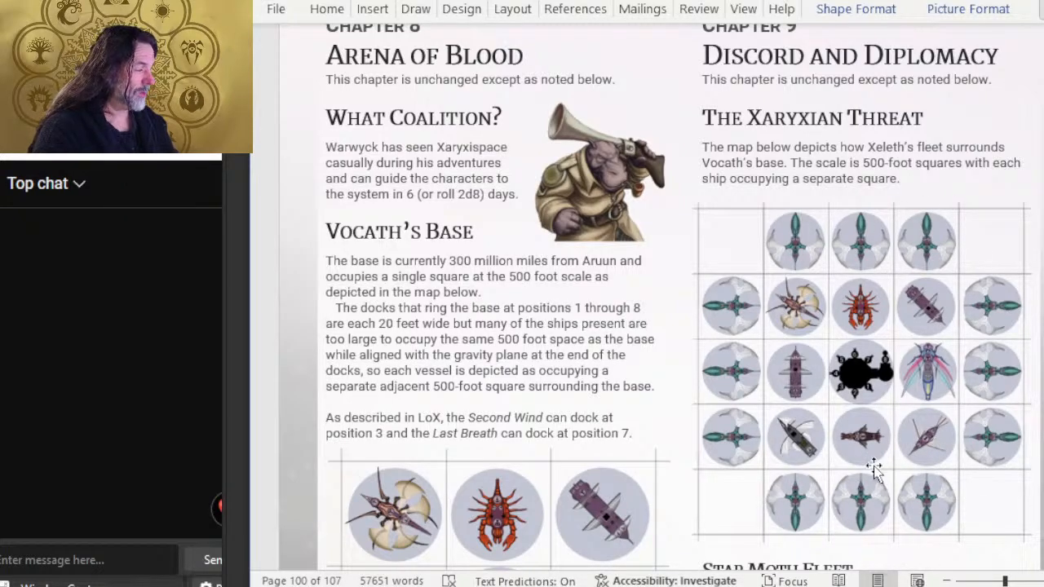
scroll(844, 337, "down", 3)
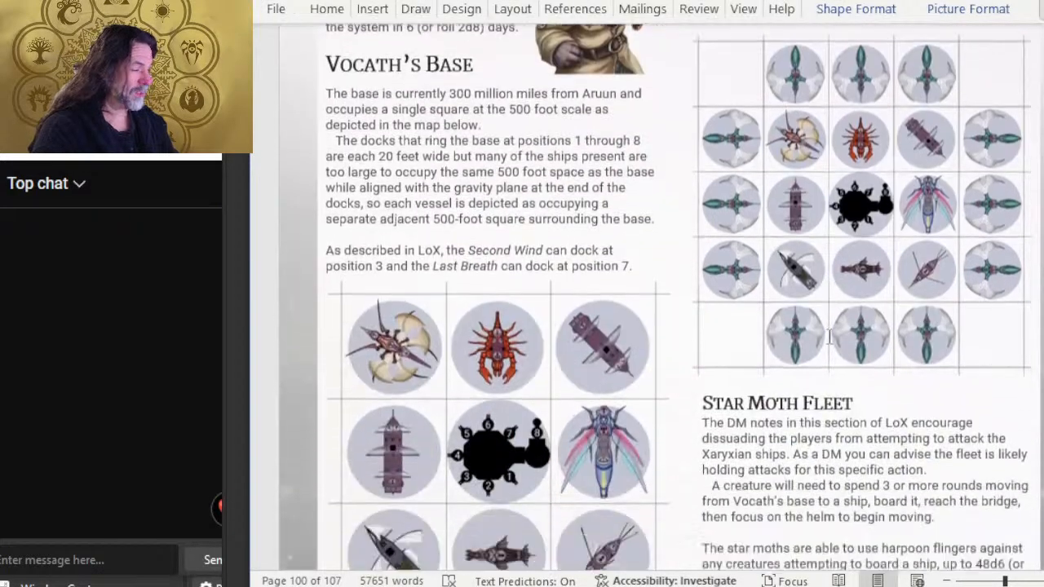
Review the pages and footer strips from "Chaos in Doomspace" back to the Hastain page before Chapter 5
scroll(806, 322, "up", 7)
scroll(806, 322, "up", 13)
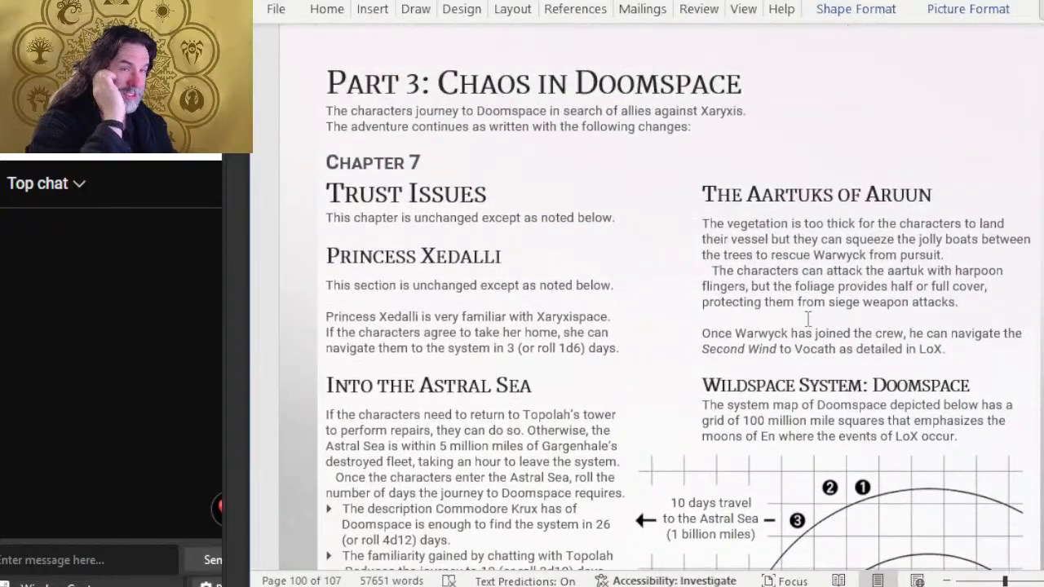
scroll(809, 329, "up", 14)
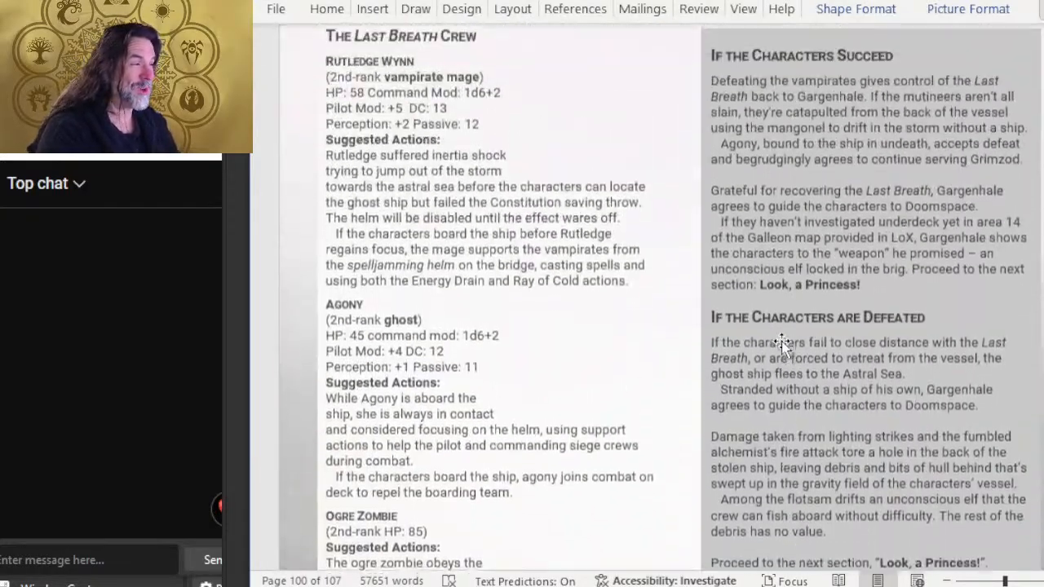
scroll(751, 352, "up", 15)
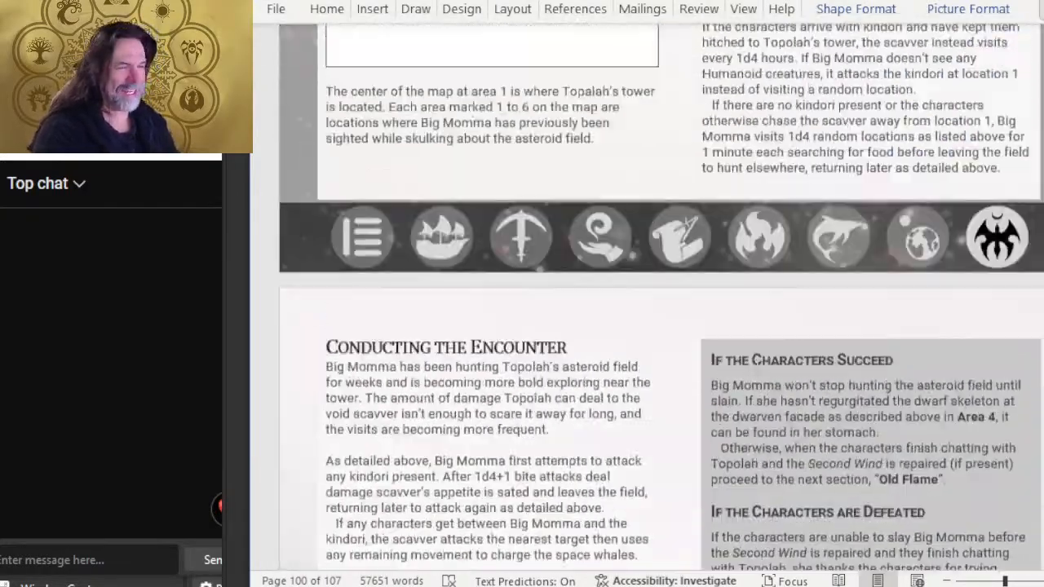
scroll(783, 371, "up", 15)
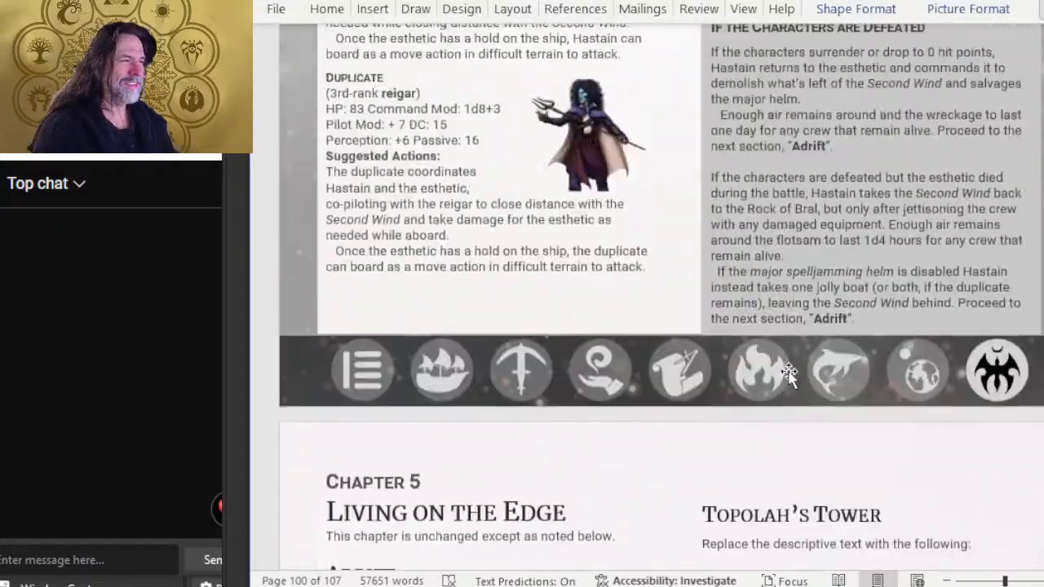
scroll(786, 340, "up", 5)
scroll(804, 351, "down", 13)
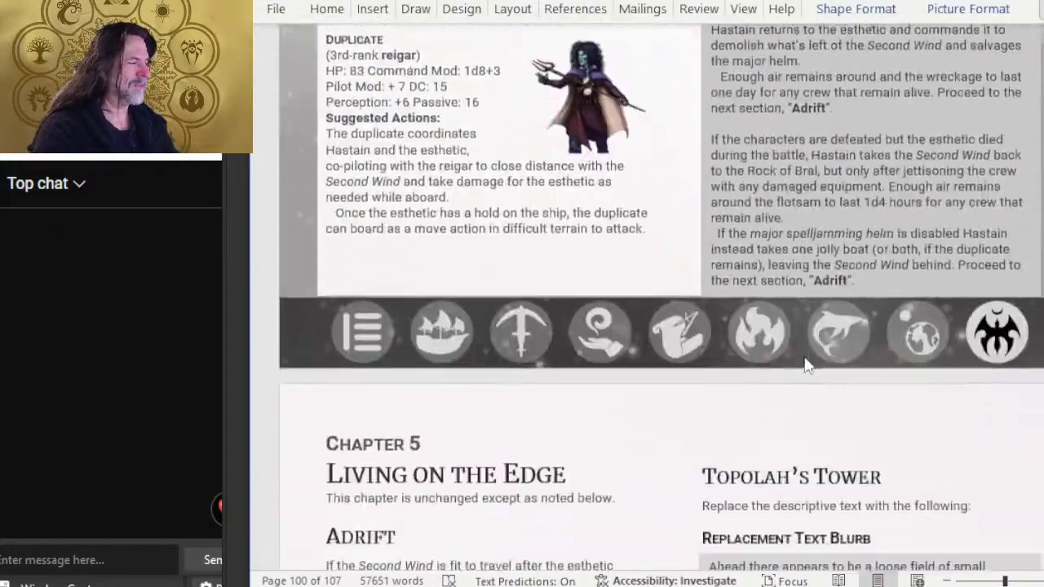
scroll(806, 350, "up", 3)
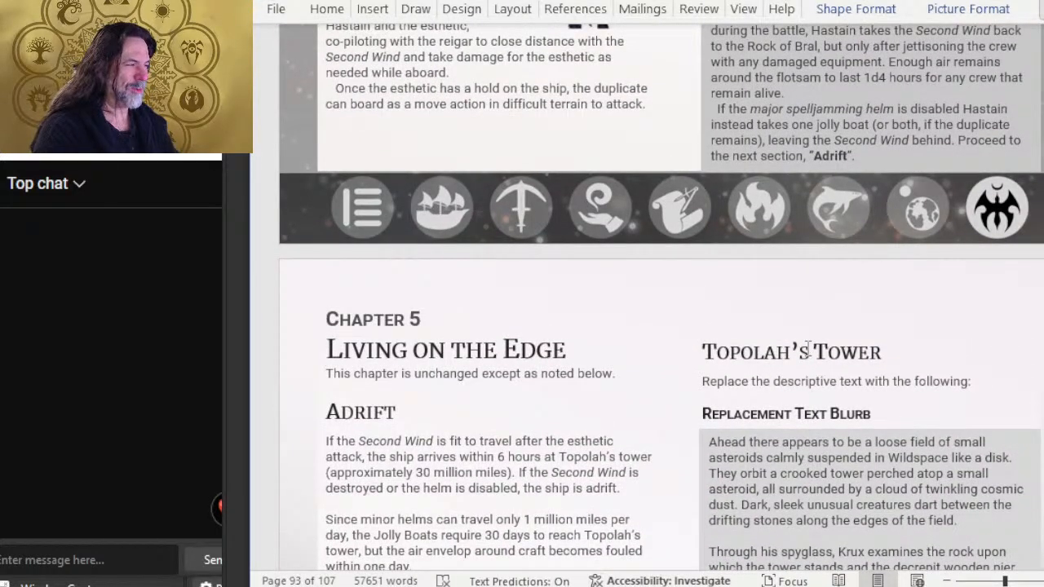
scroll(784, 379, "up", 6)
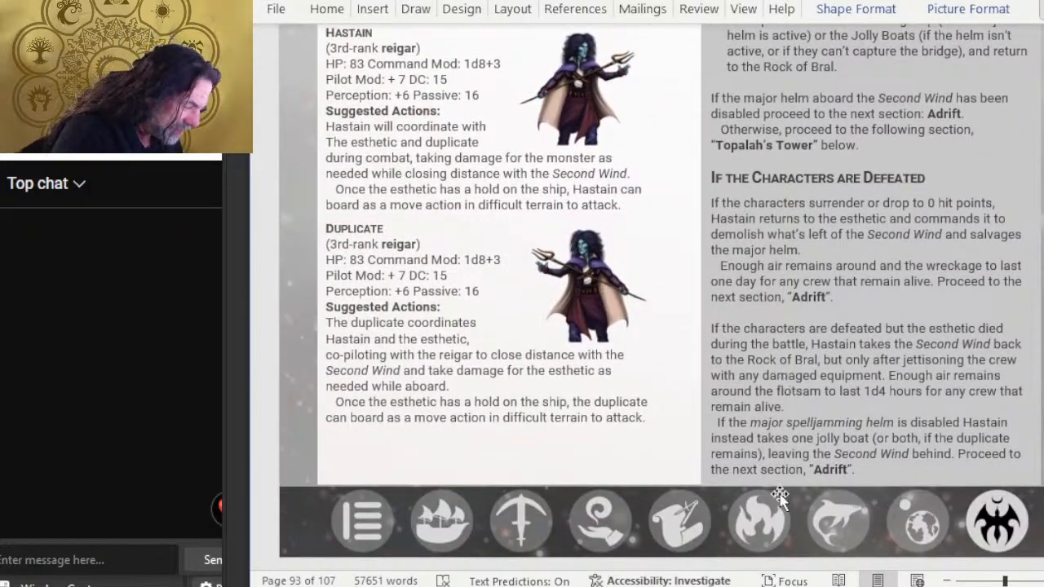
Nudge the grey "If the Characters are Defeated" sidebar on the Hastain page slightly upward at its bottom edge
left_click(759, 454)
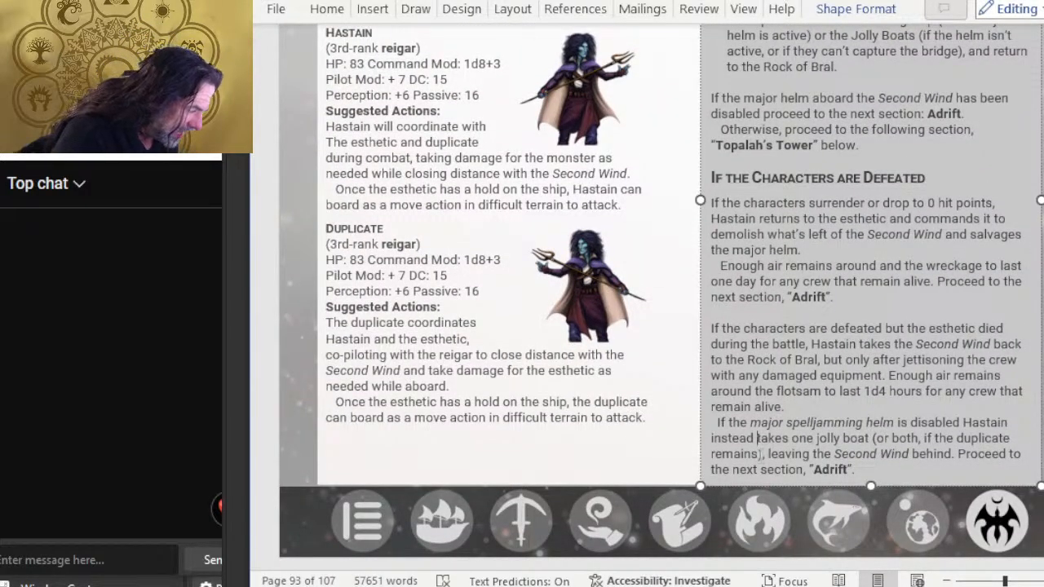
scroll(779, 424, "up", 2)
scroll(779, 424, "down", 5)
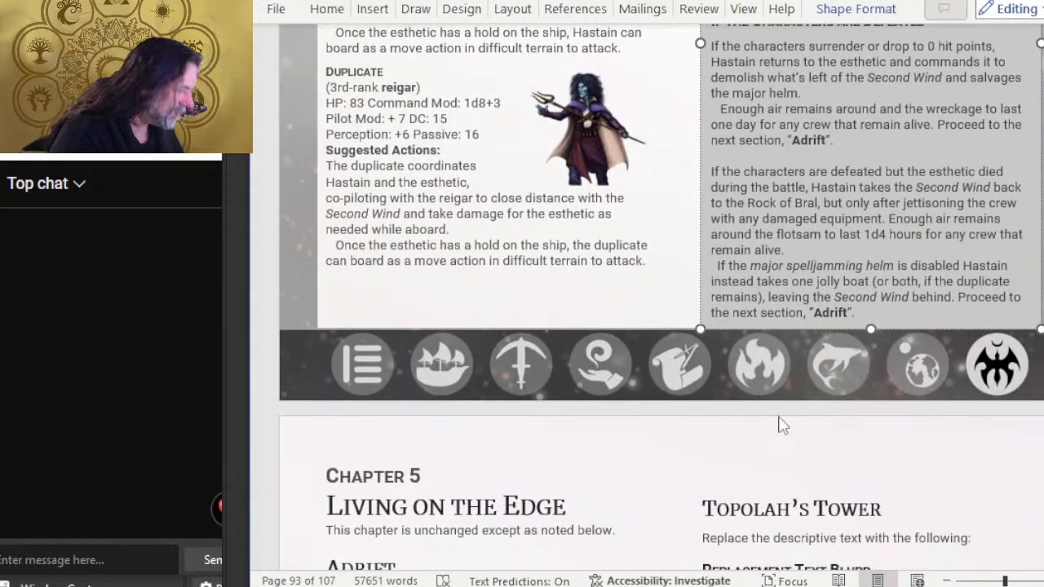
left_click(873, 330)
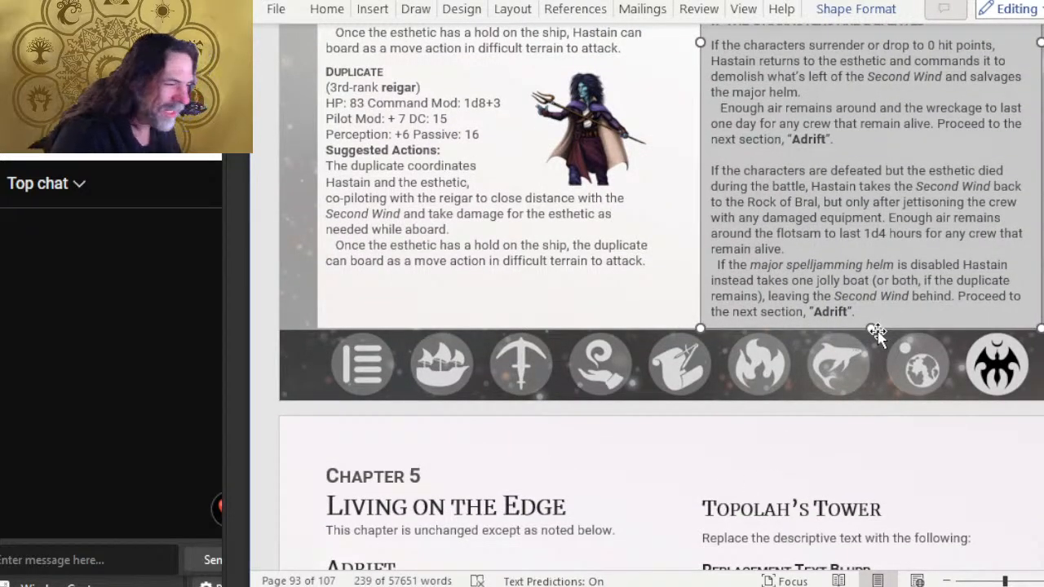
left_click(636, 286)
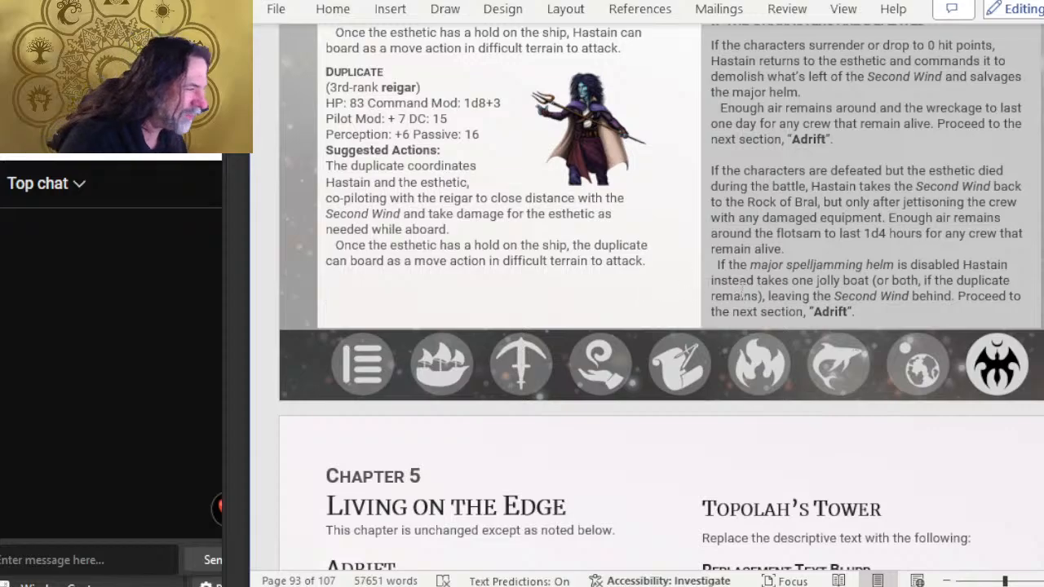
Examine at a larger zoom how the bottom edges of the white panel and grey sidebar meet the footer strip
scroll(753, 336, "up", 2)
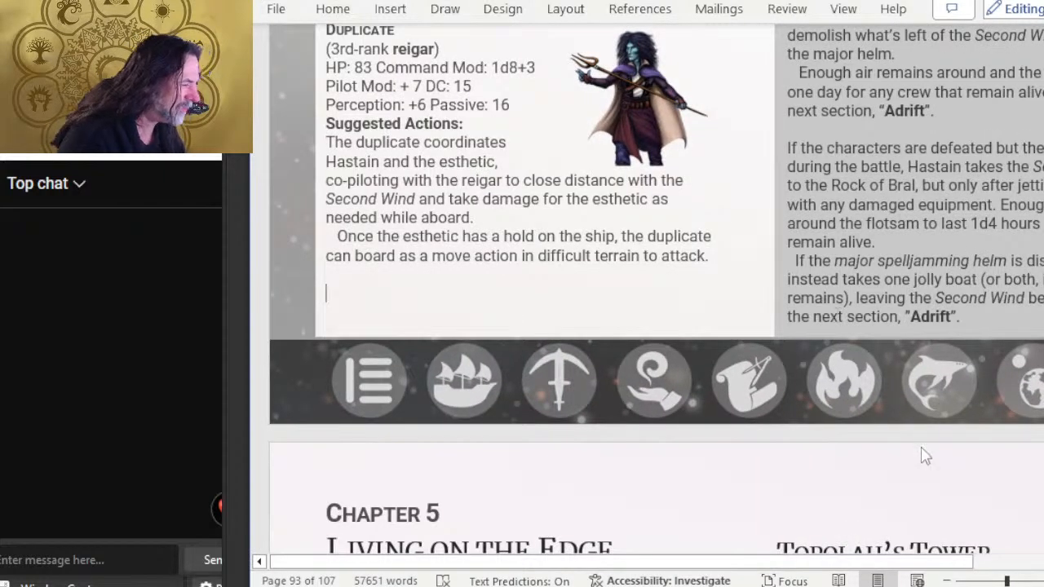
left_click(907, 332)
scroll(899, 424, "down", 4)
scroll(898, 424, "up", 1)
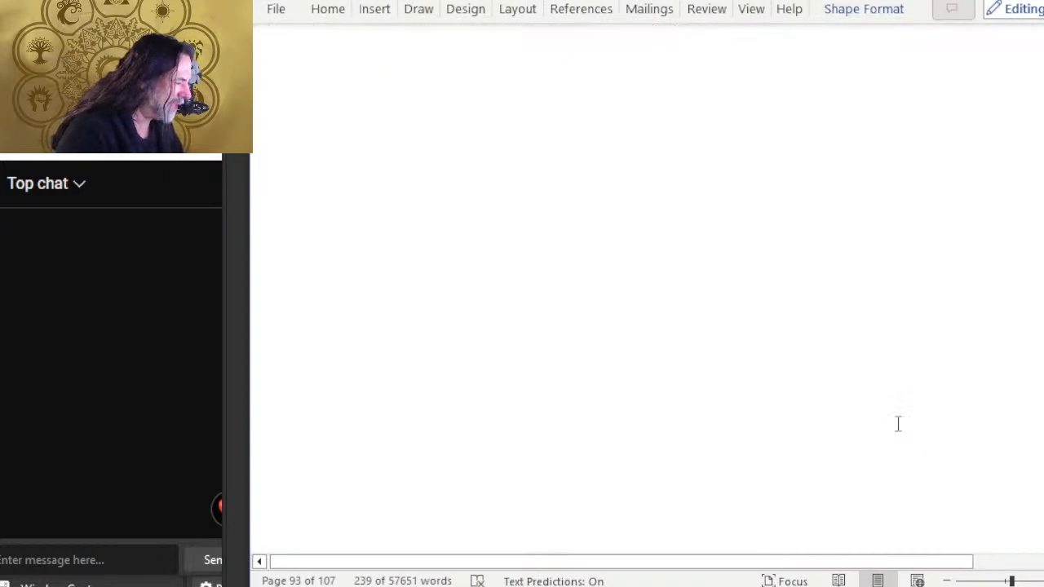
scroll(816, 445, "down", 6)
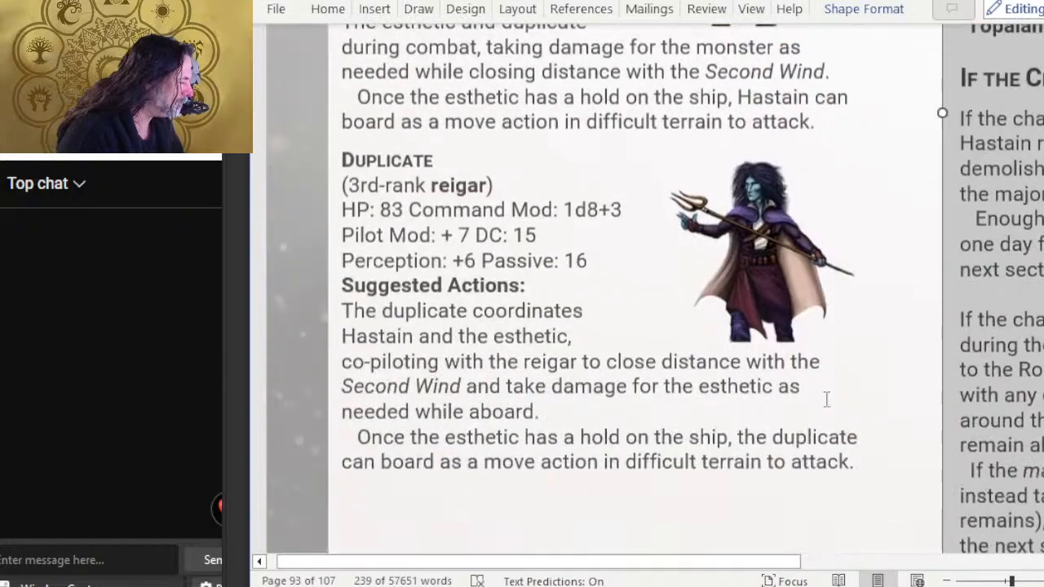
scroll(815, 424, "down", 1)
left_click_drag(636, 561, 790, 570)
left_click(620, 419)
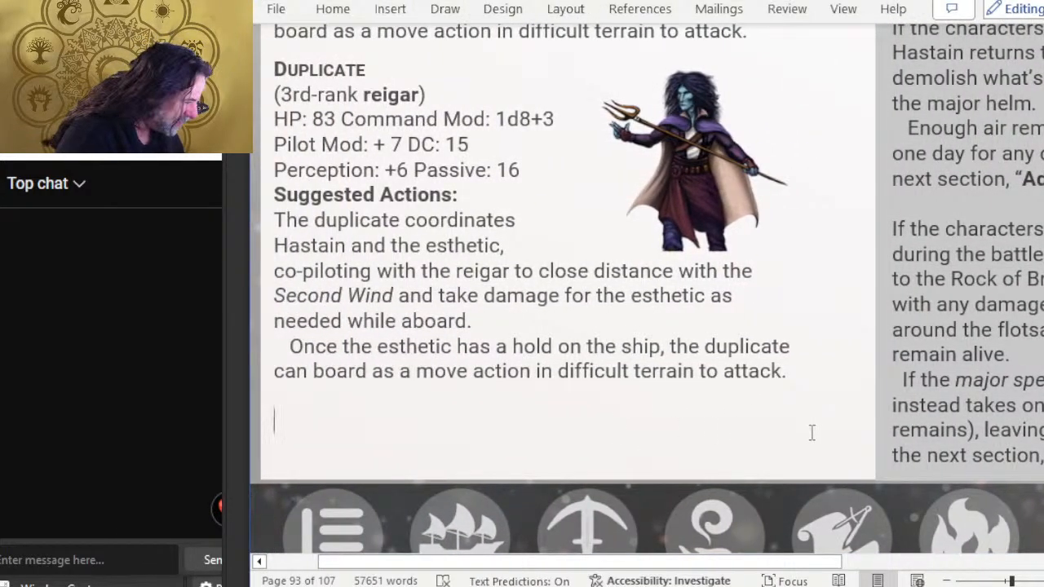
Nudge the grey "If the Characters are Defeated" sidebar slightly further up where its bottom edge meets the footer strip
scroll(810, 431, "down", 5)
scroll(779, 403, "up", 1)
scroll(779, 403, "up", 2)
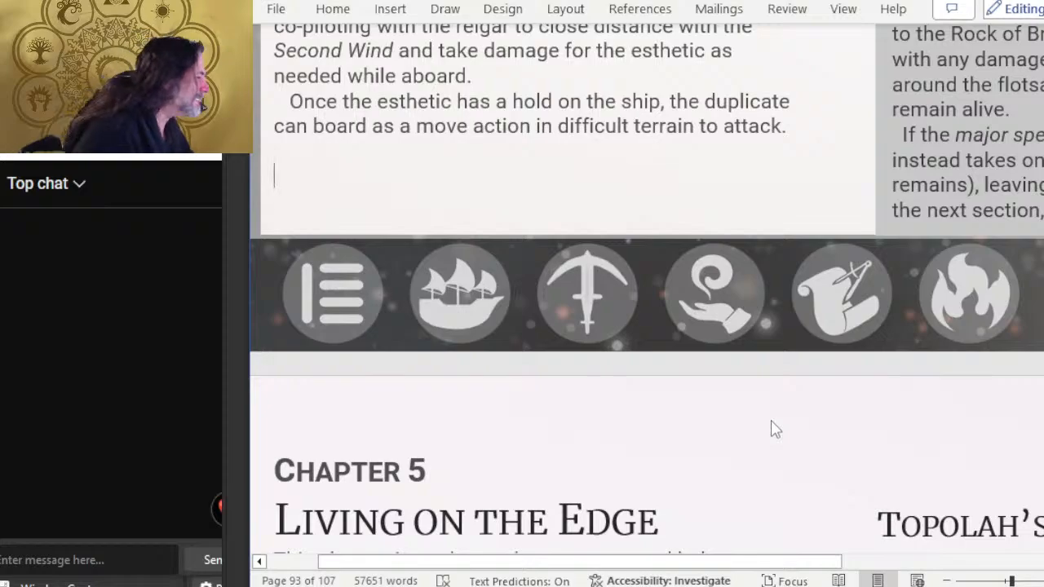
scroll(779, 416, "up", 2)
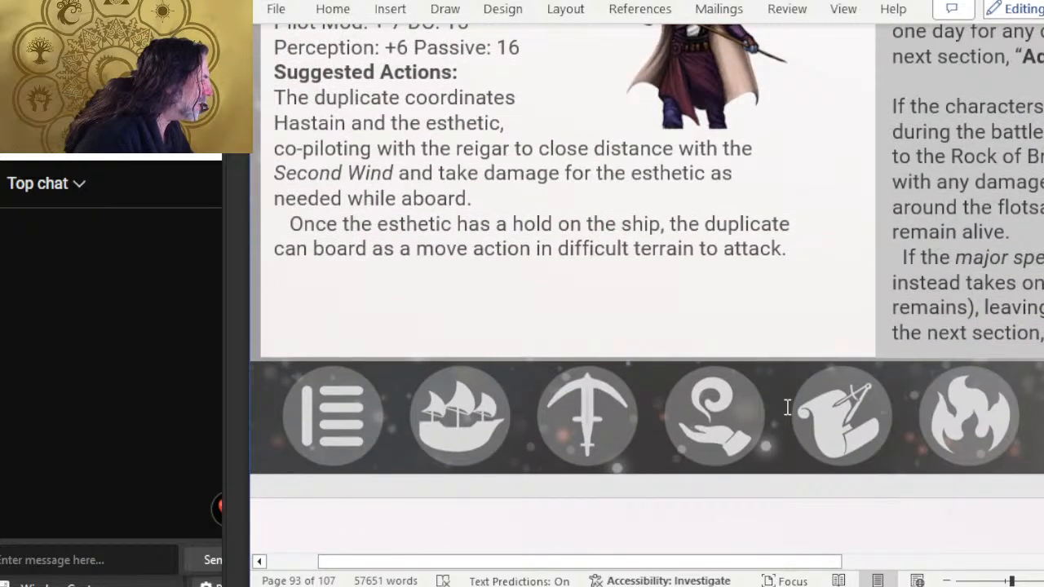
left_click(920, 334)
left_click(872, 359)
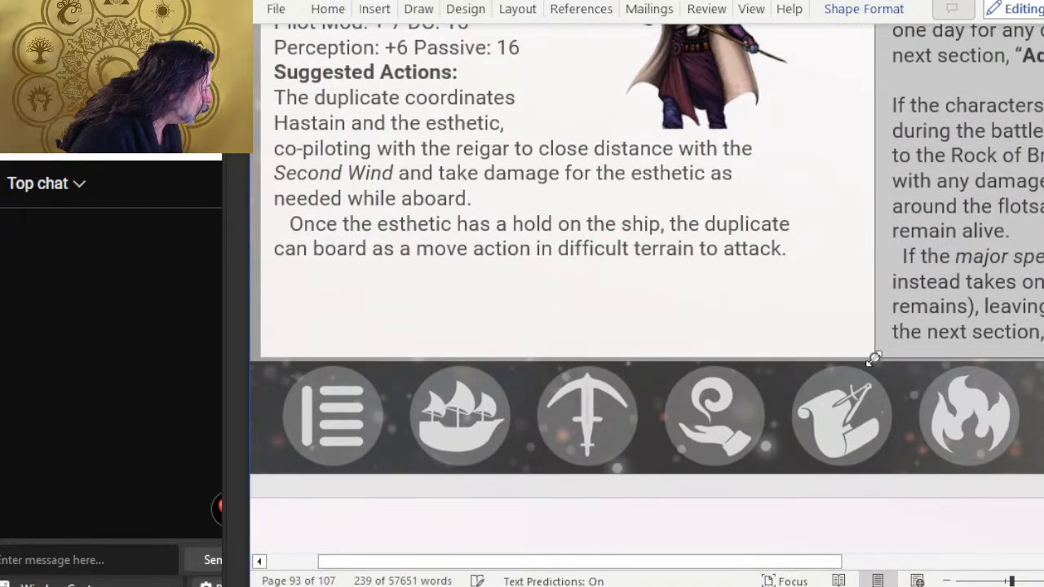
left_click(841, 334)
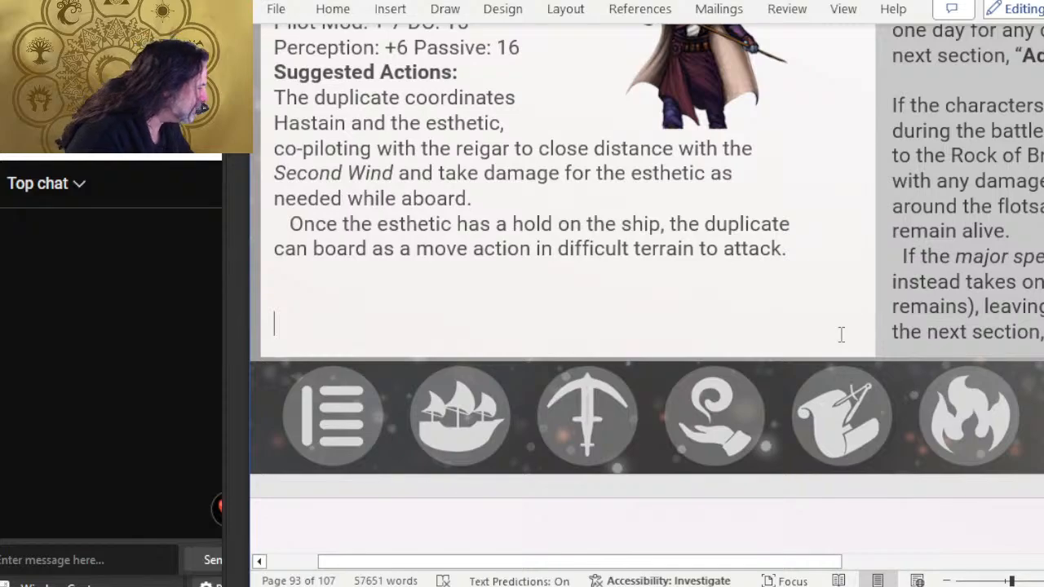
scroll(823, 336, "down", 2, "ctrl")
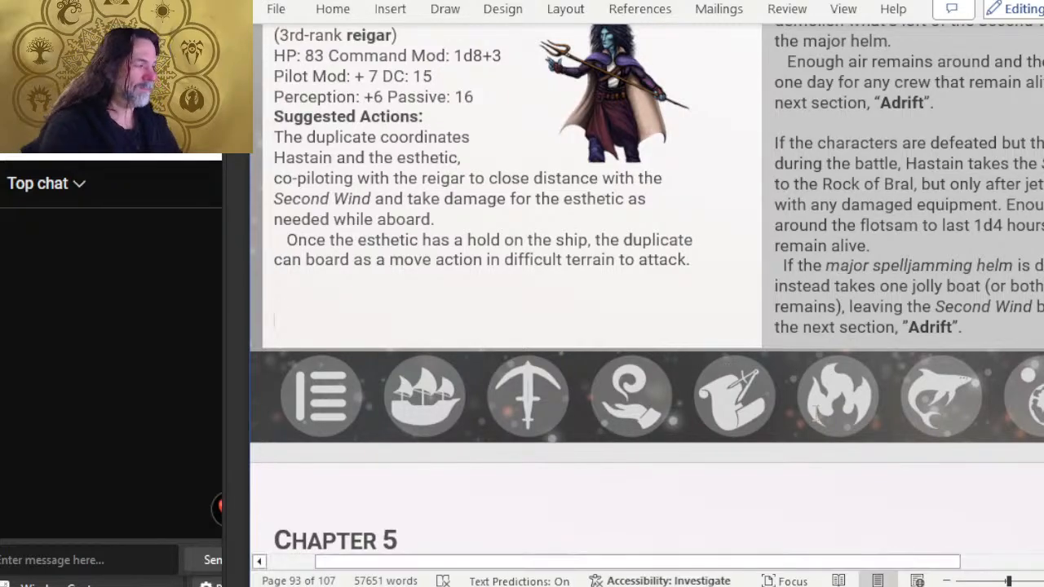
Review the Hastain encounter pages and the opening Chapter 5 pages, checking the stat blocks, illustrations and footer strips
scroll(789, 357, "up", 10)
scroll(788, 325, "up", 5)
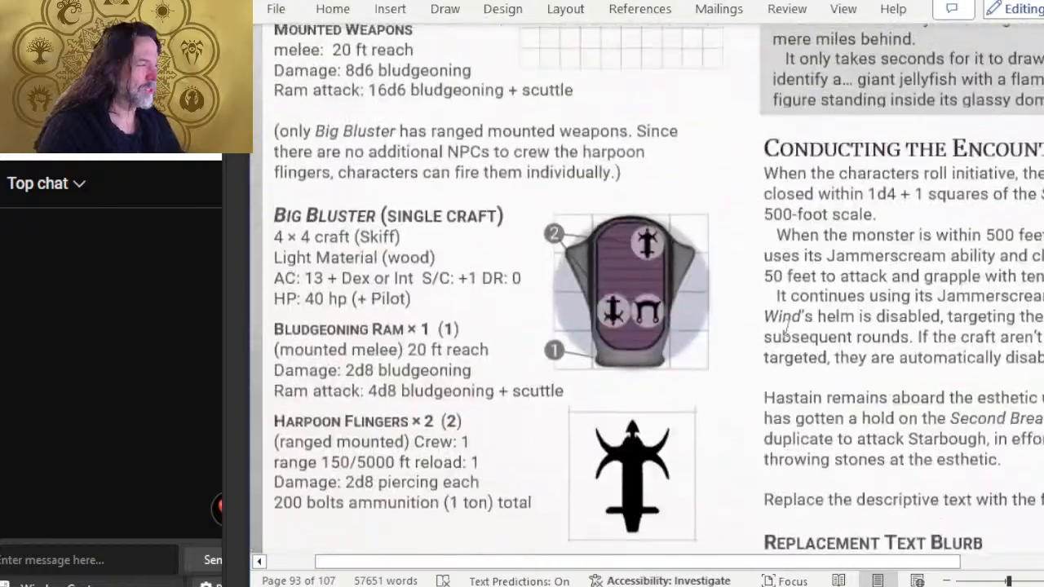
scroll(789, 329, "down", 9)
scroll(789, 329, "down", 20)
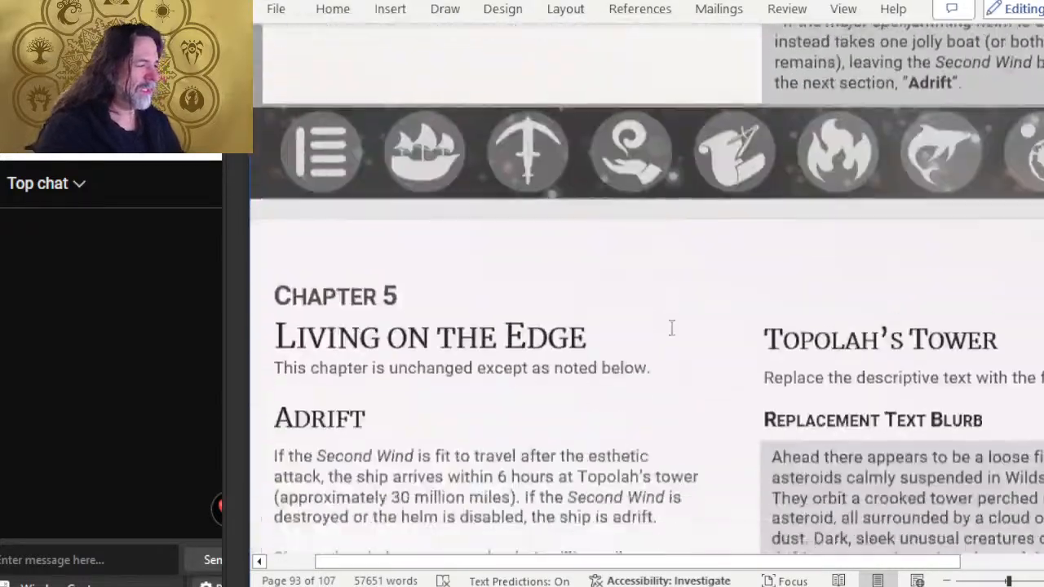
scroll(685, 321, "down", 9)
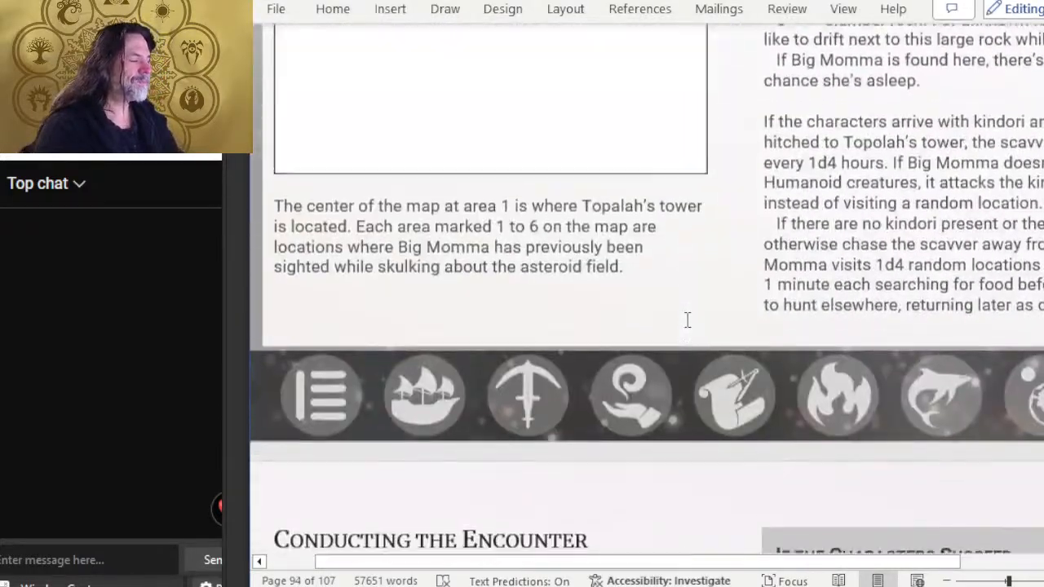
scroll(652, 307, "up", 10)
scroll(627, 307, "up", 15)
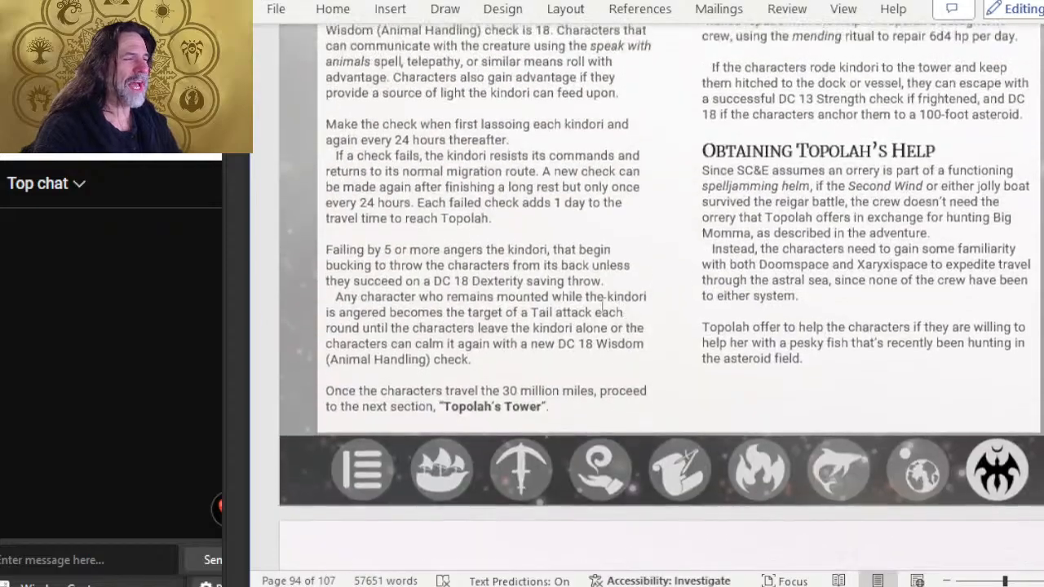
scroll(543, 318, "up", 12)
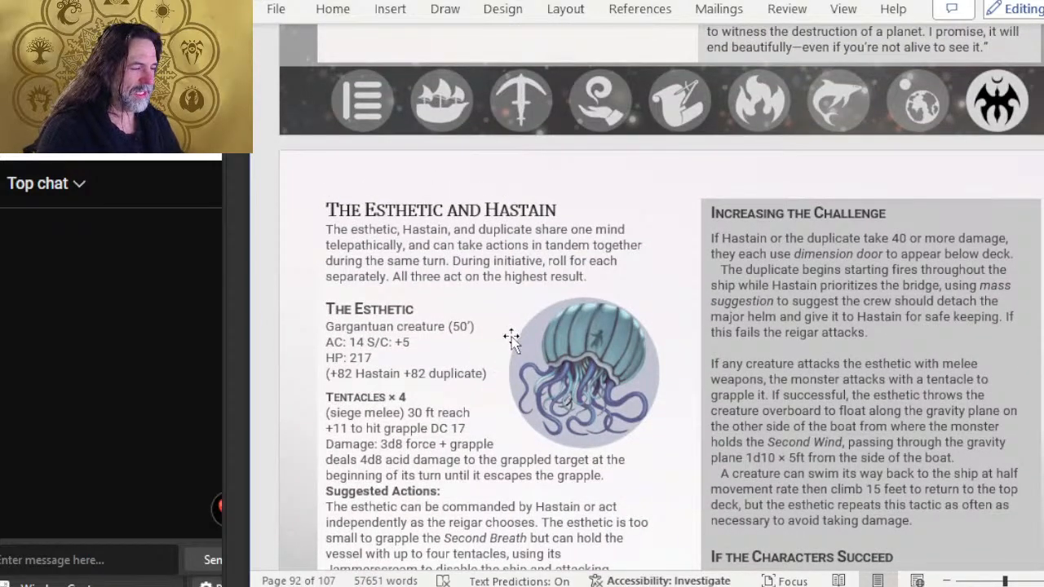
scroll(540, 382, "down", 5)
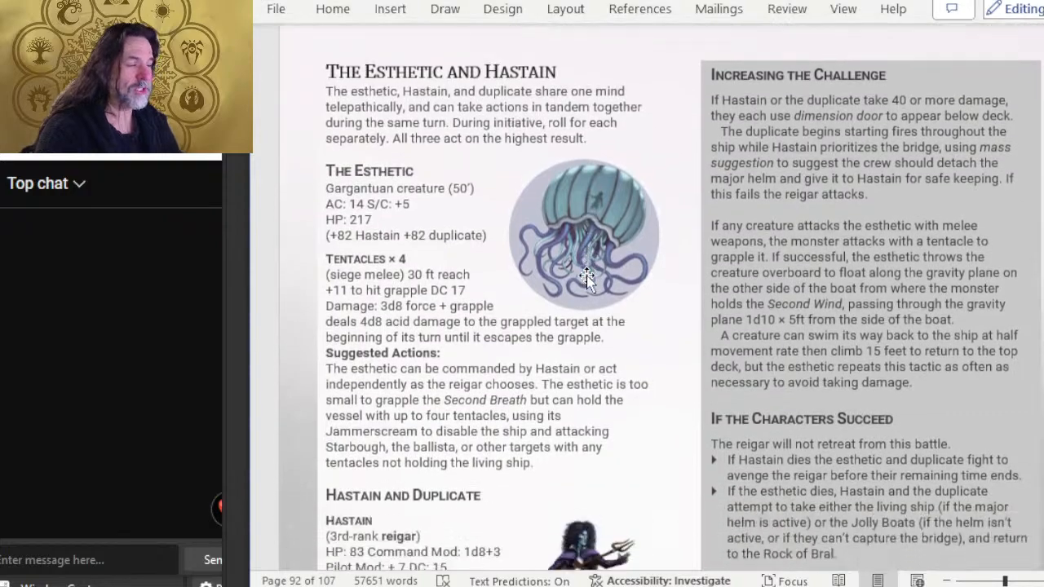
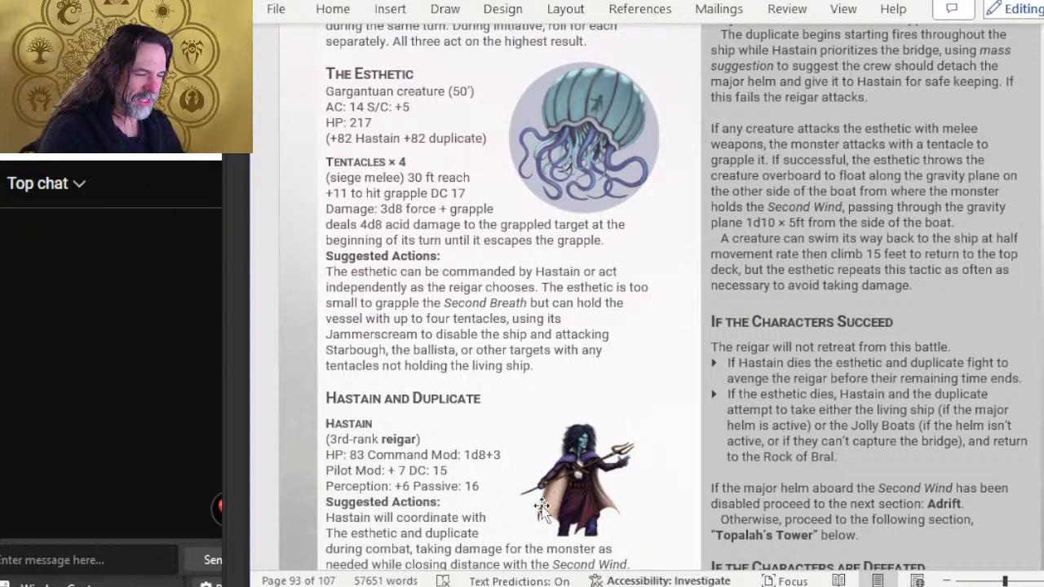
scroll(582, 289, "down", 2)
scroll(582, 289, "down", 4)
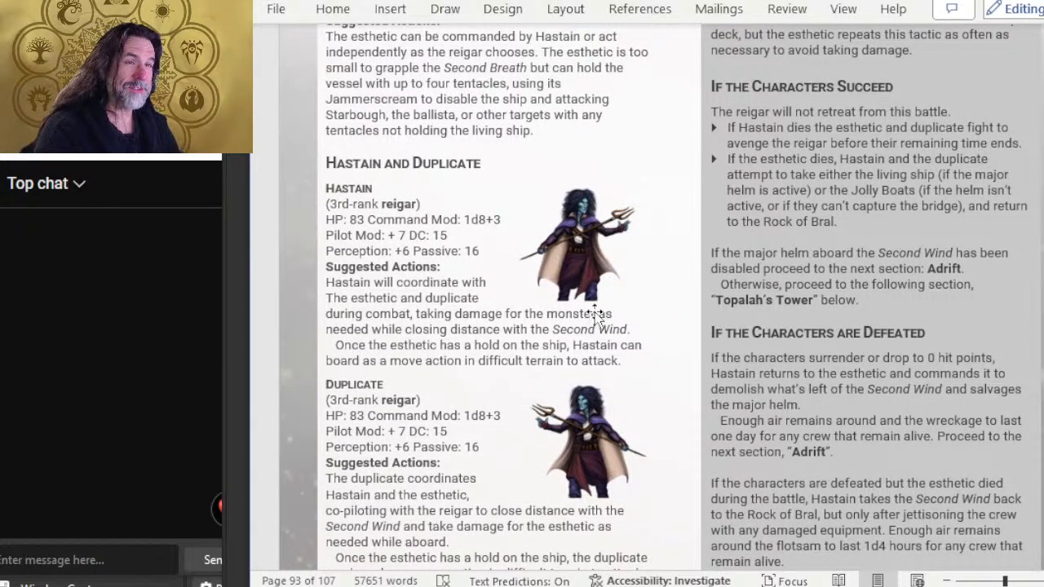
scroll(624, 271, "down", 2)
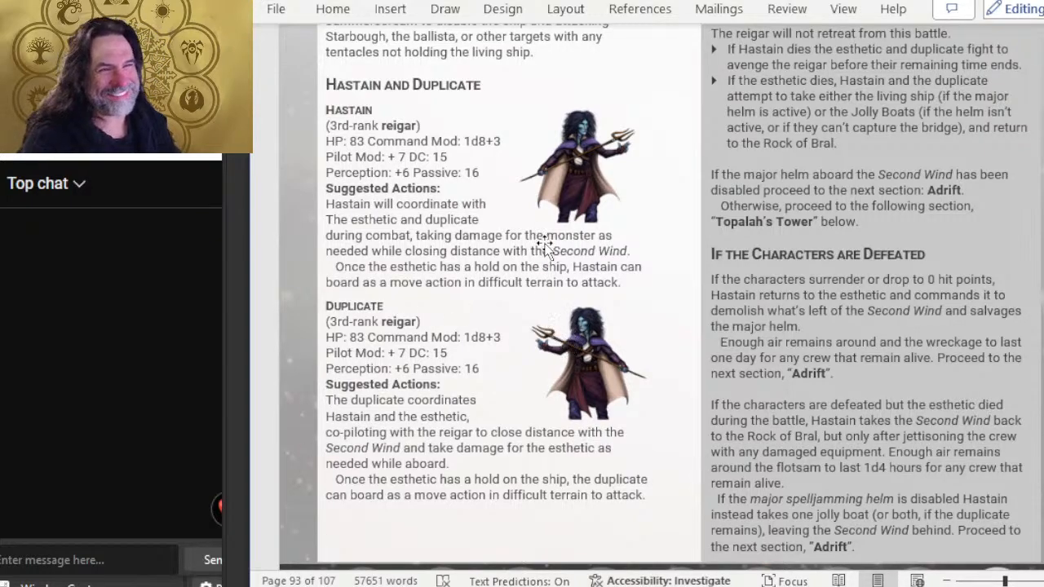
Review Chapter 5 from "Living on the Edge" to the start of Chapter 6, and examine the space beside the kindori paragraph
scroll(544, 245, "down", 2)
scroll(558, 300, "down", 12)
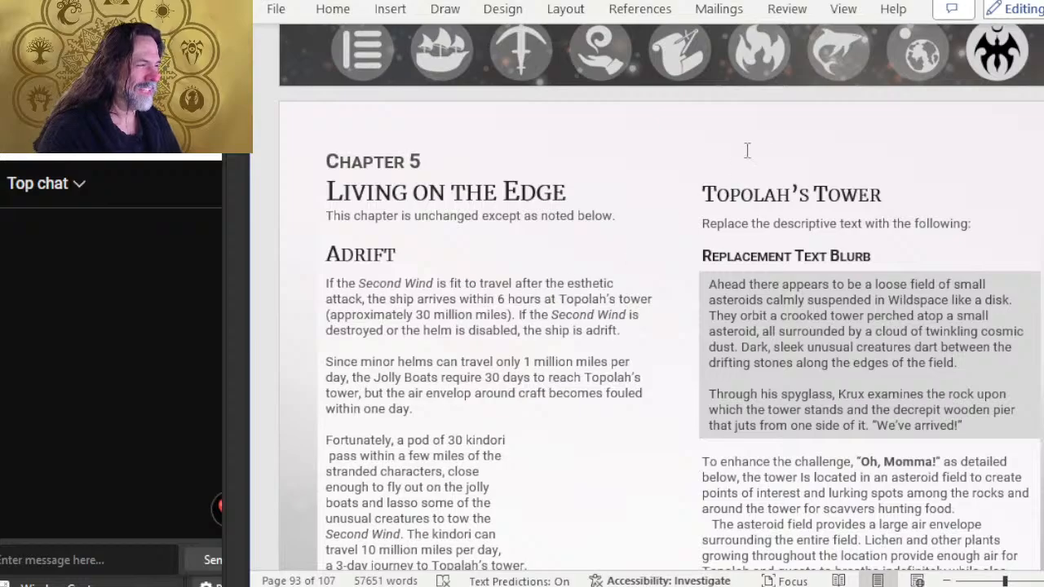
scroll(759, 189, "down", 20)
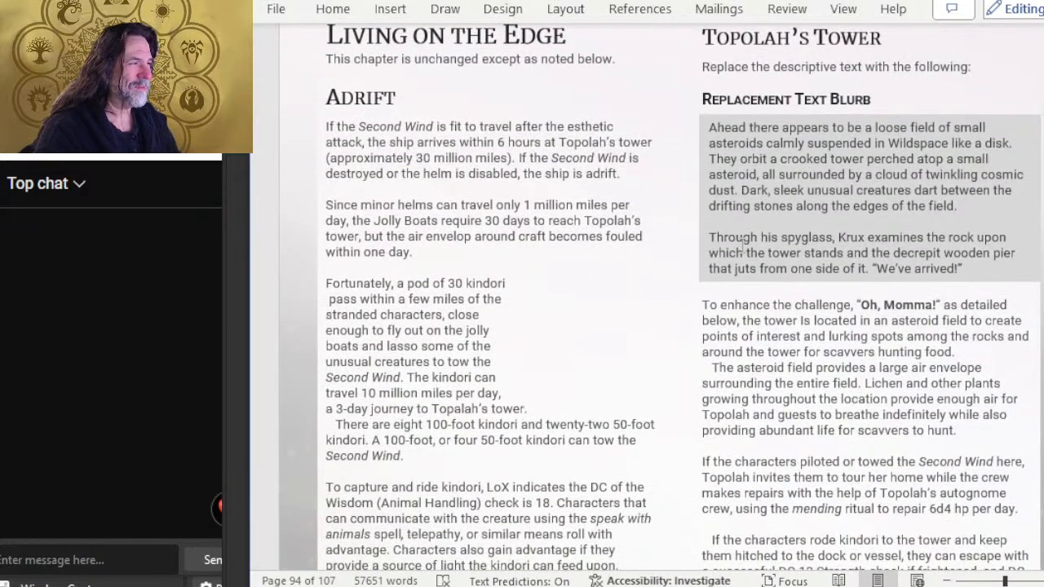
scroll(726, 239, "down", 20)
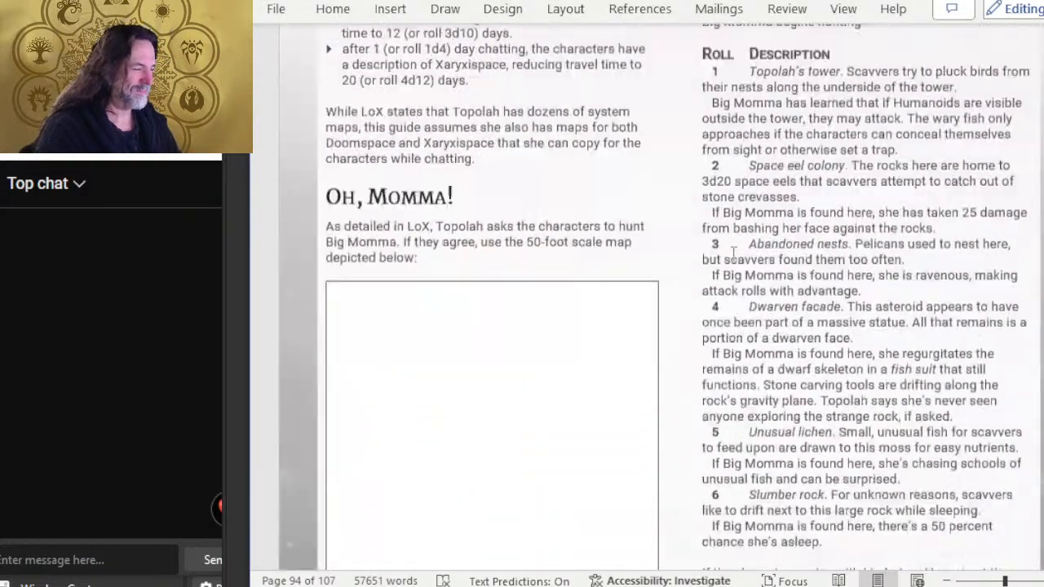
scroll(722, 237, "down", 20)
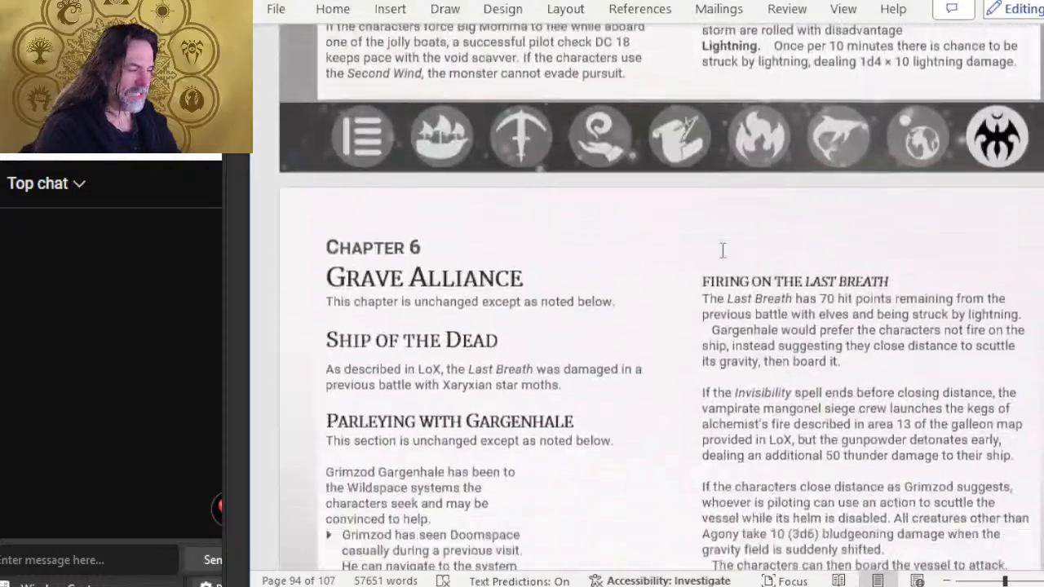
scroll(663, 221, "up", 20)
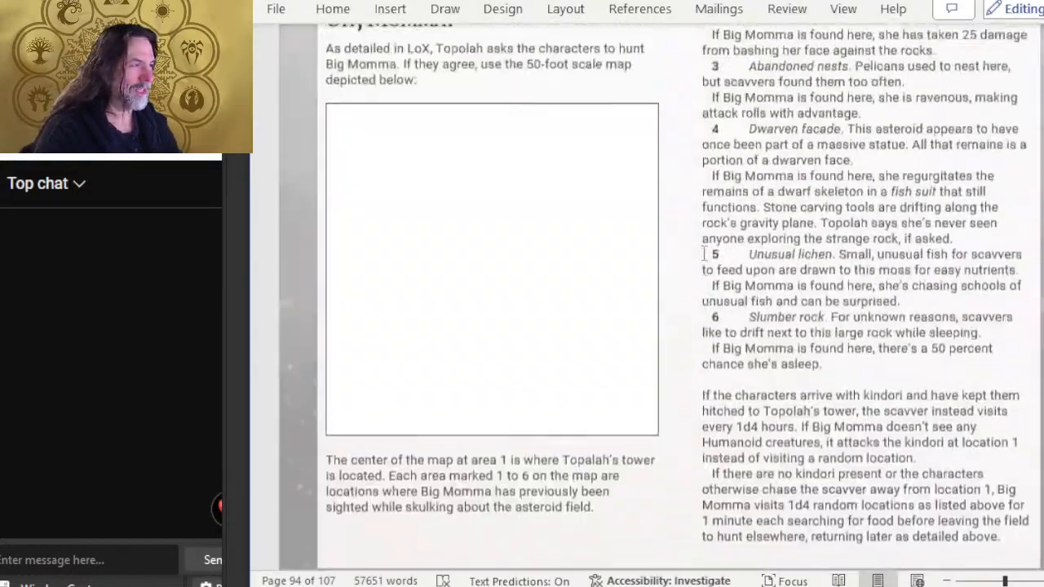
scroll(701, 255, "up", 20)
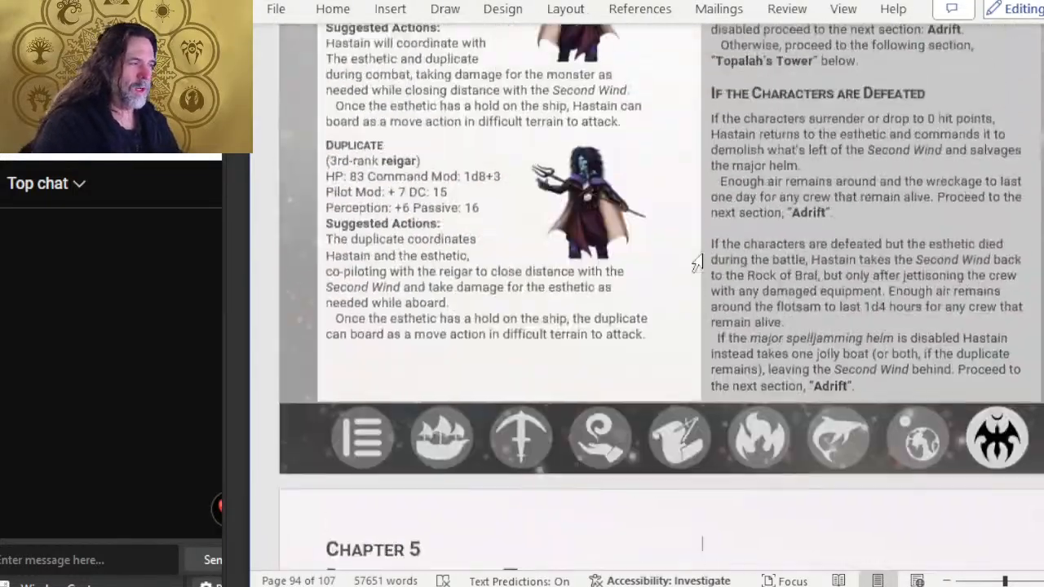
scroll(702, 252, "down", 12)
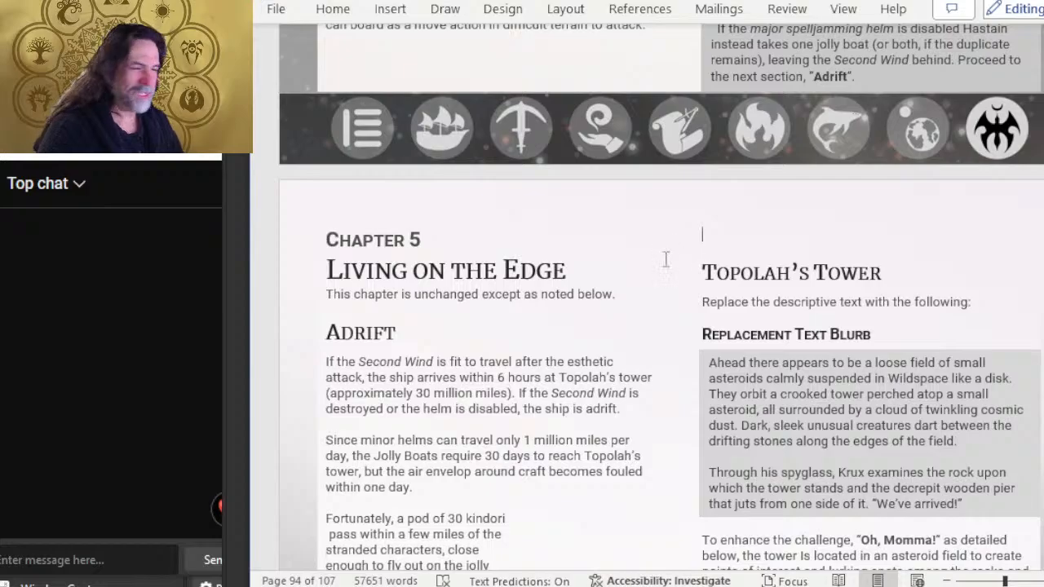
scroll(564, 255, "up", 20)
scroll(616, 246, "down", 18)
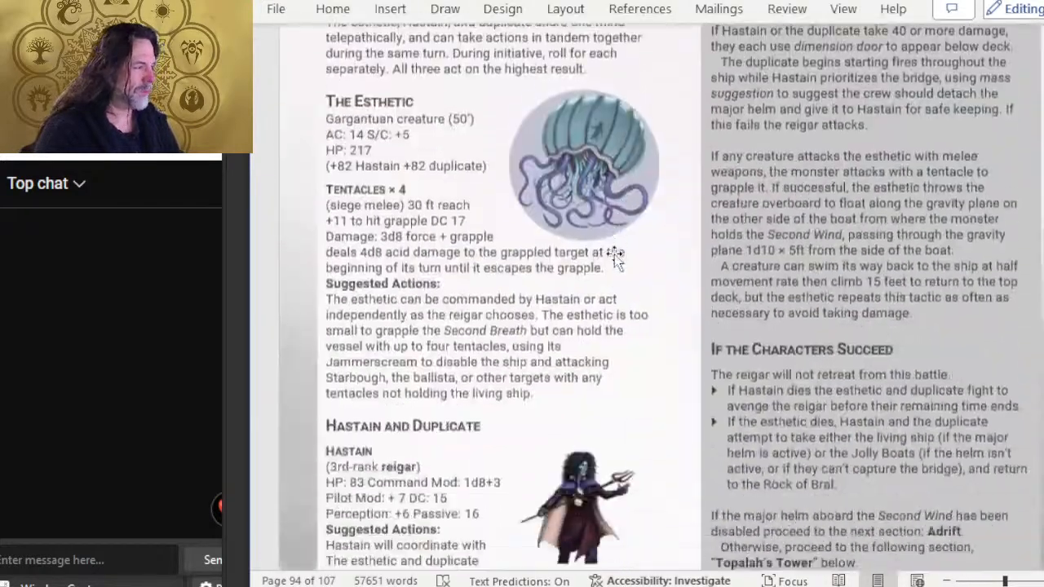
scroll(617, 246, "down", 15)
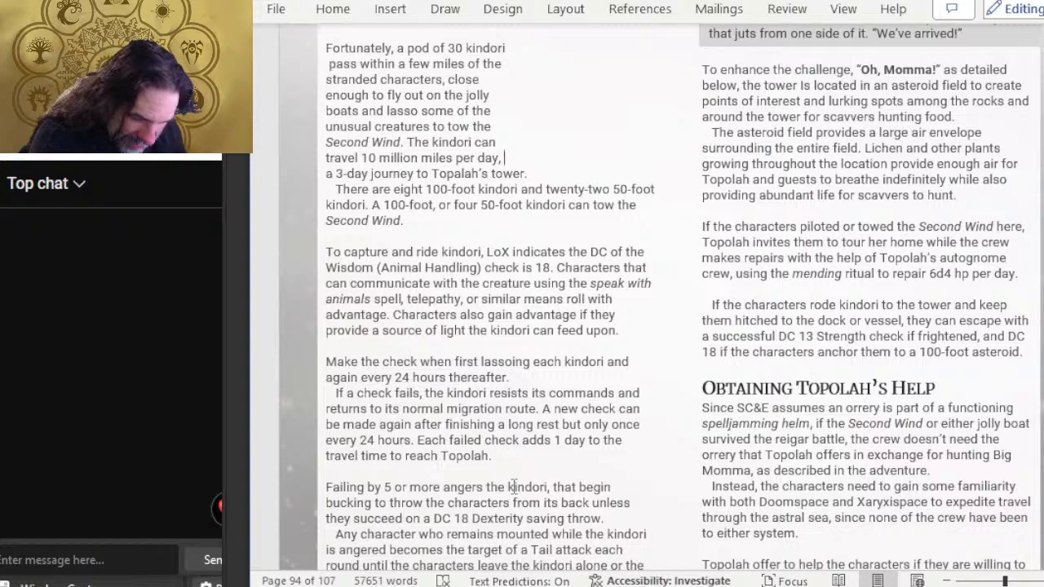
Switch to Photoshop, duplicate the kindori layer from group 94 into a new document and crop it to the creature's outline
key("alt+Tab")
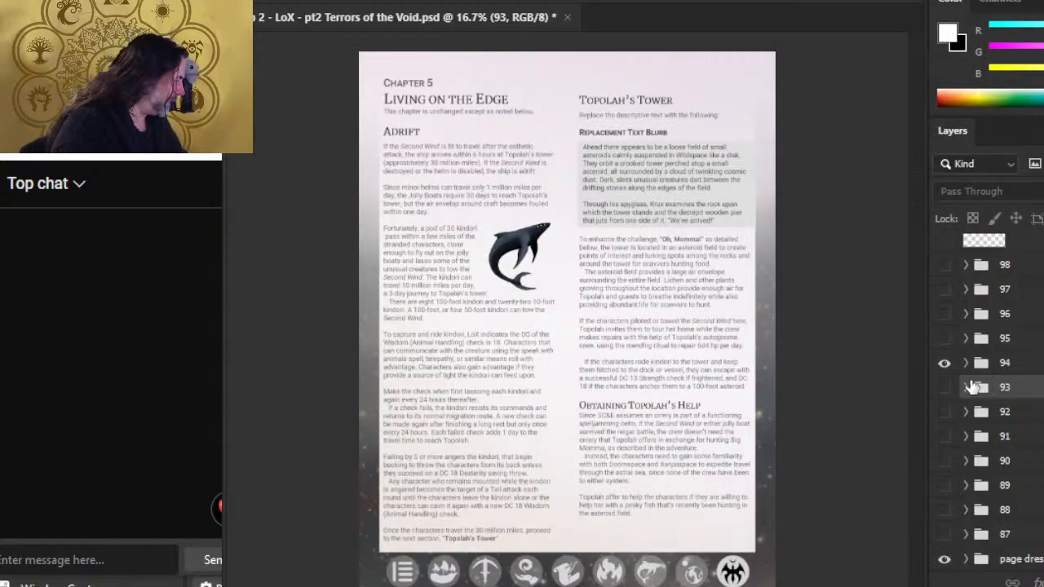
left_click(967, 363)
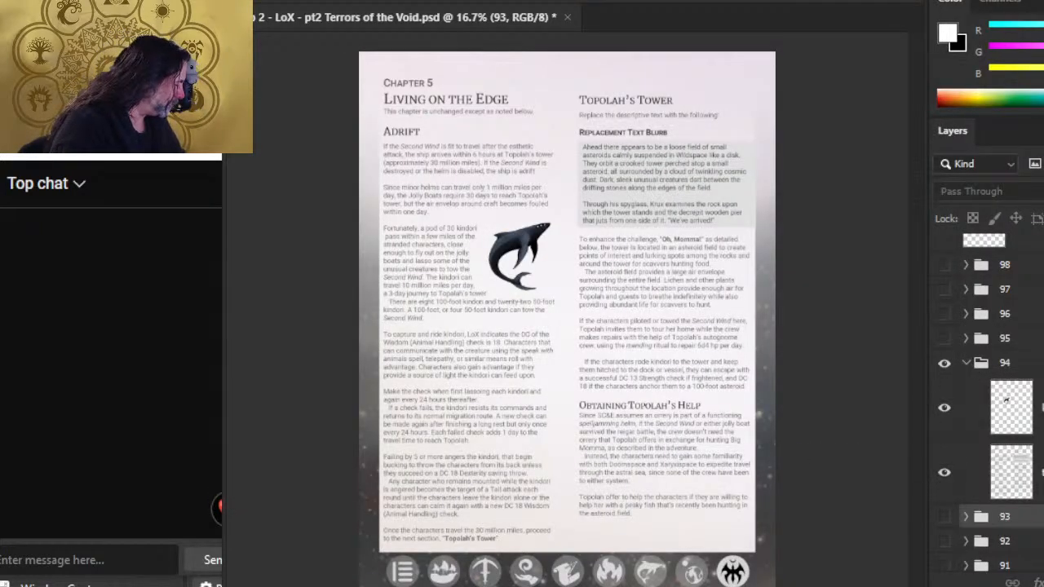
right_click(1011, 407)
left_click(878, 29)
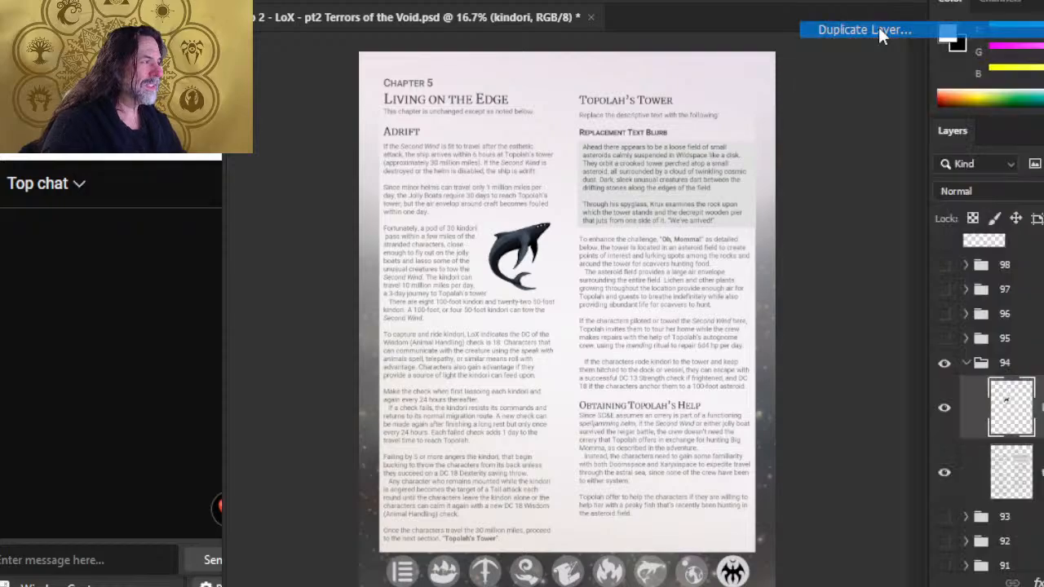
left_click(691, 165)
left_click(679, 202)
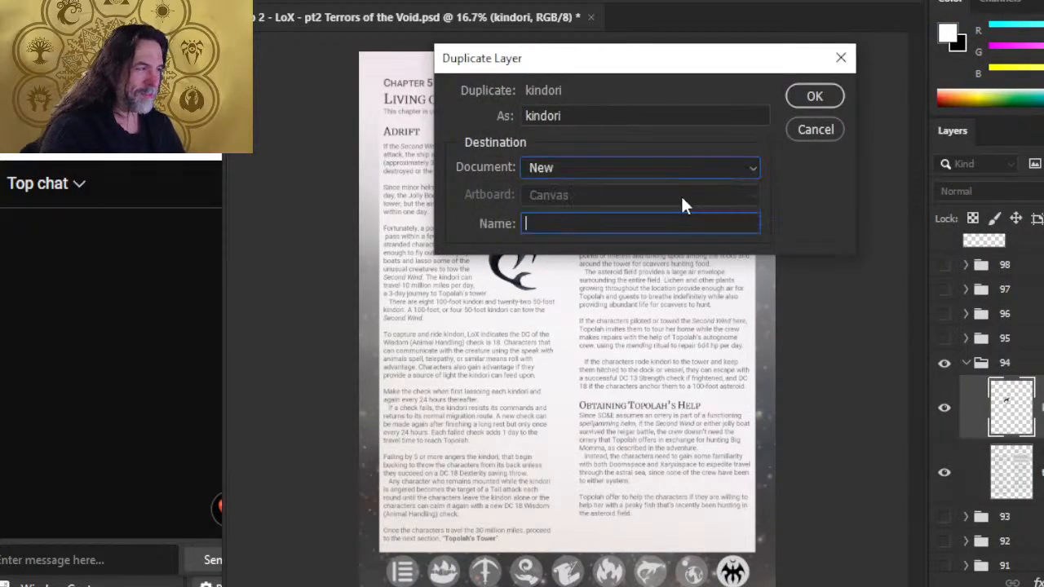
left_click(816, 96)
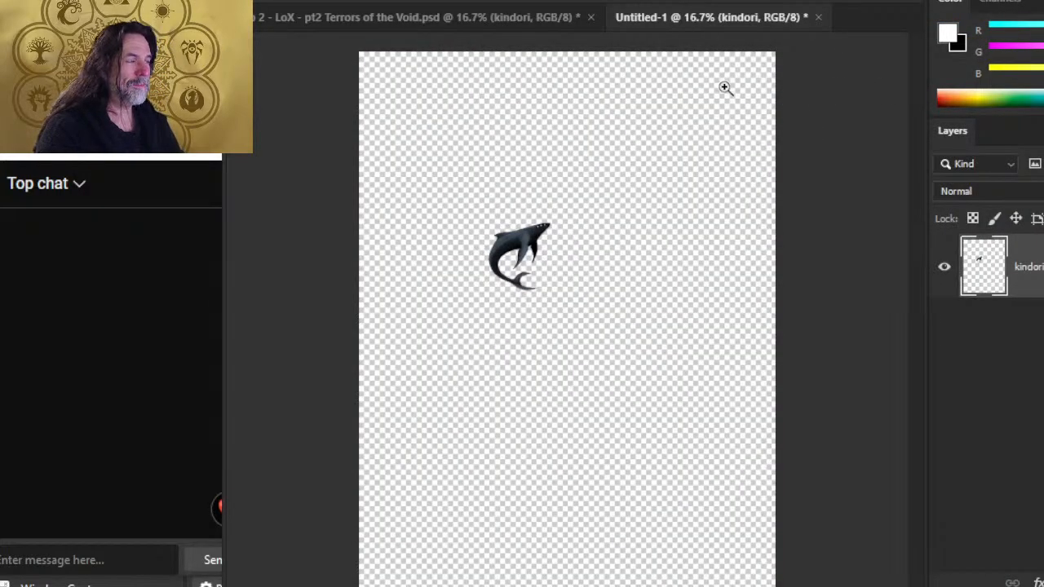
left_click(978, 277, "ctrl")
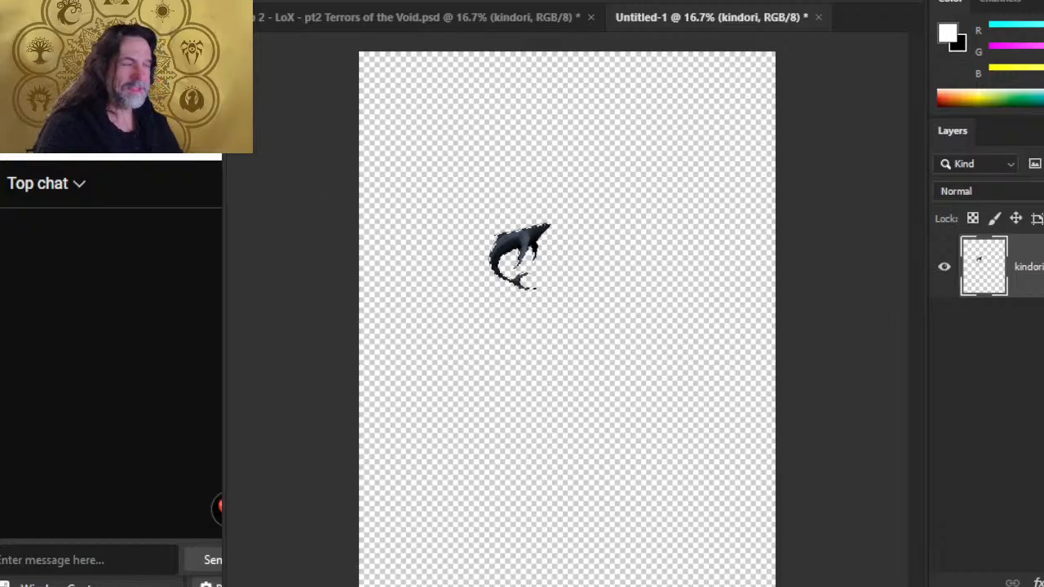
left_click(422, 157)
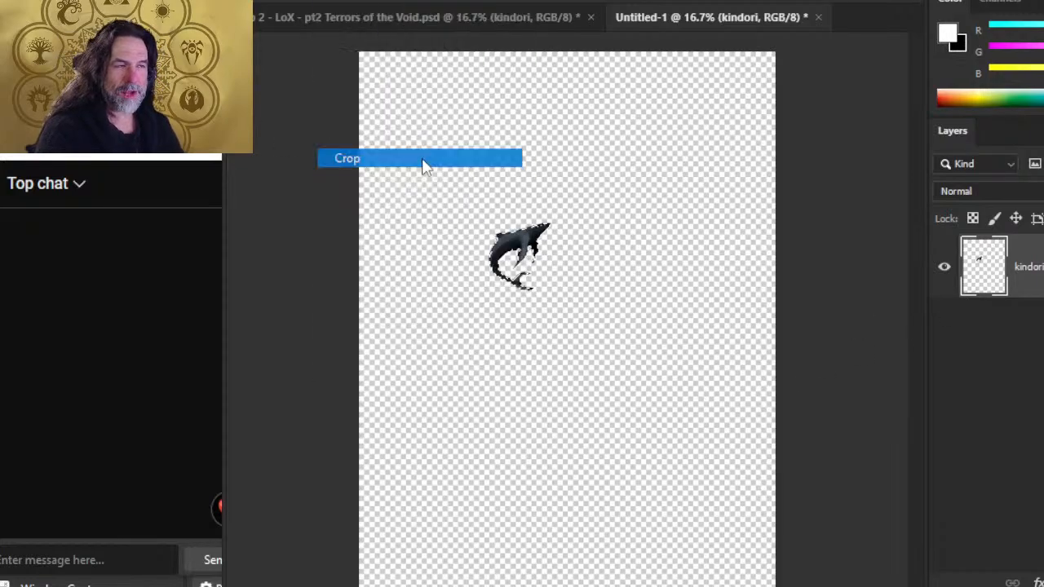
Enter a new canvas size of 1.4 inches wide by 1.4 inches high for the cropped kindori document
left_click(341, 2)
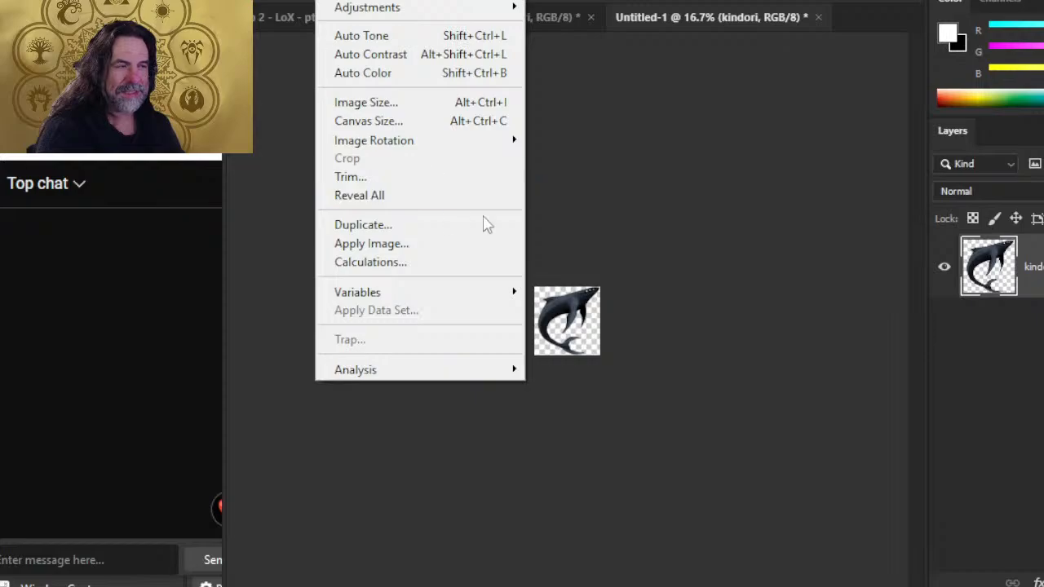
left_click(397, 122)
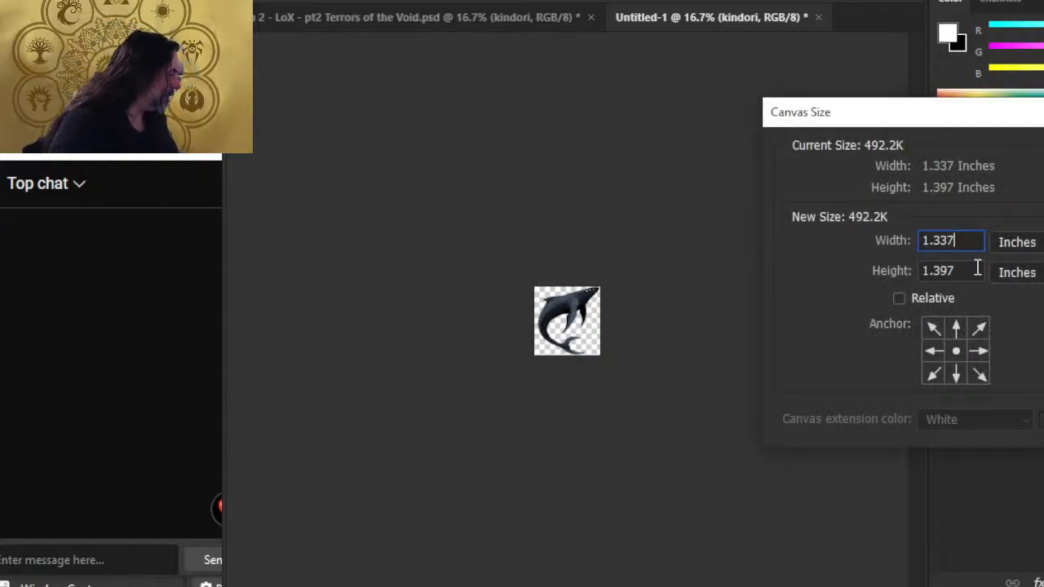
key("BackSpace")
key("BackSpace")
key("BackSpace")
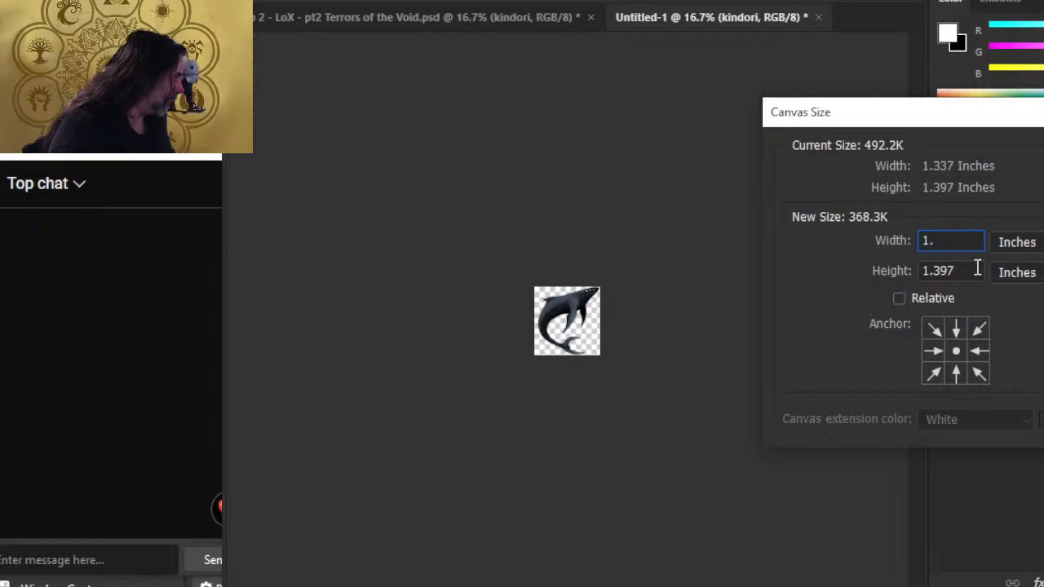
type("4")
key("Tab")
left_click(978, 270)
key("BackSpace")
key("BackSpace")
key("BackSpace")
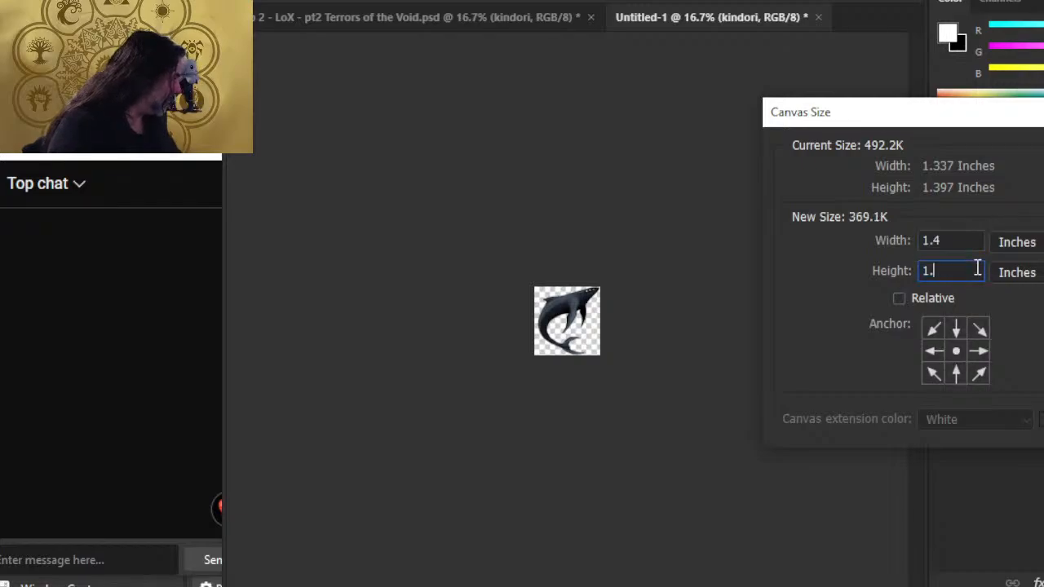
type("4")
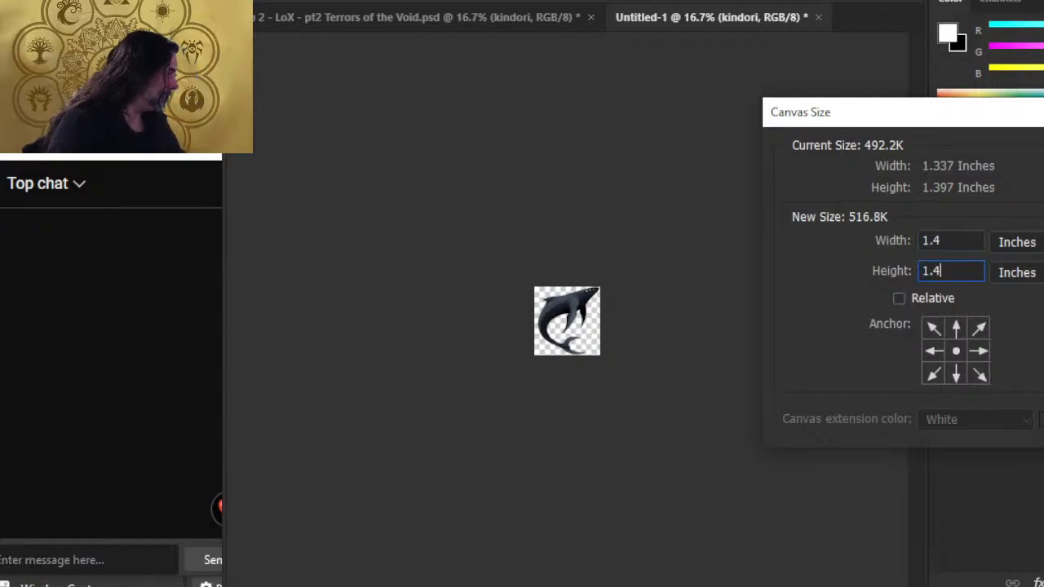
Capture the canvas dimensions with Snipping Tool as a reference, and apply the new canvas size to the kindori document
key("super")
left_click(834, 349)
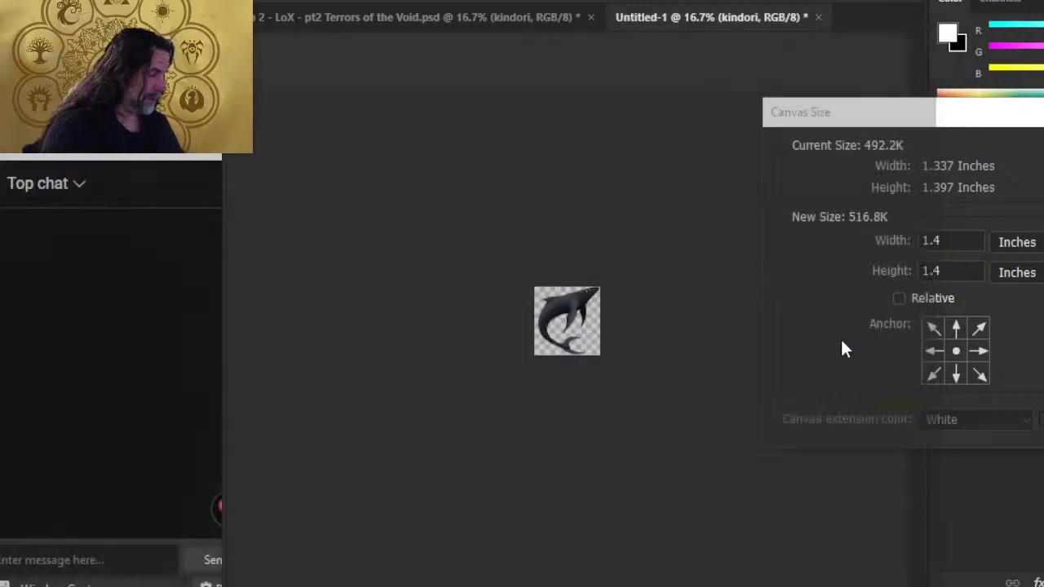
left_click(426, 444)
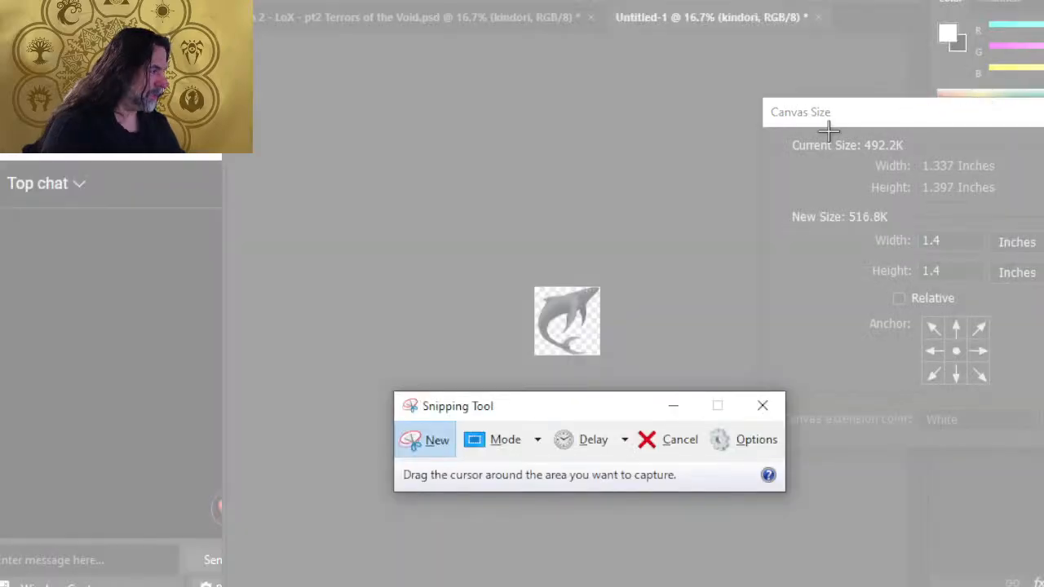
left_click_drag(879, 132, 1027, 336)
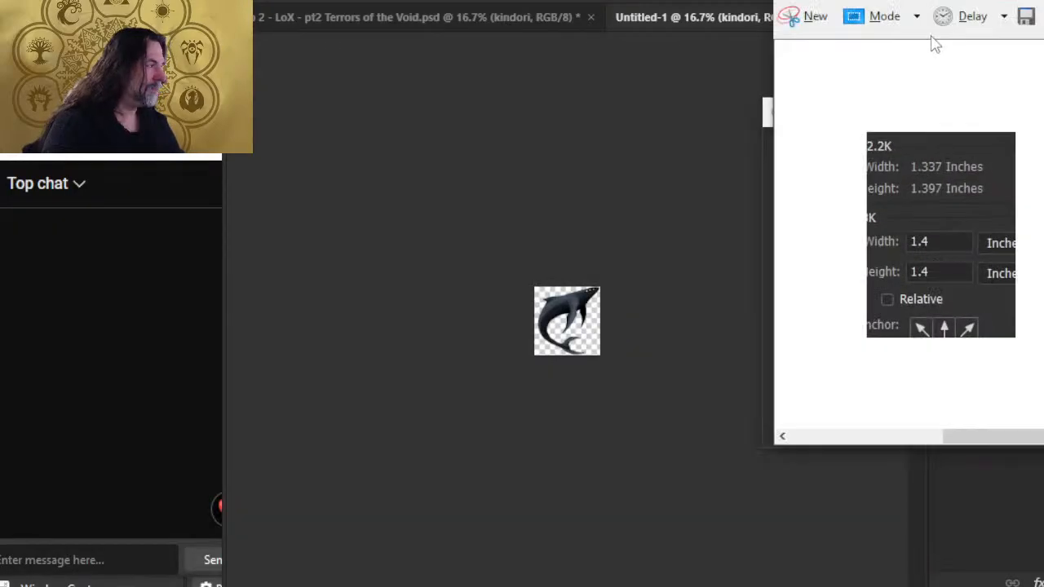
left_click_drag(883, 0, 1043, 237)
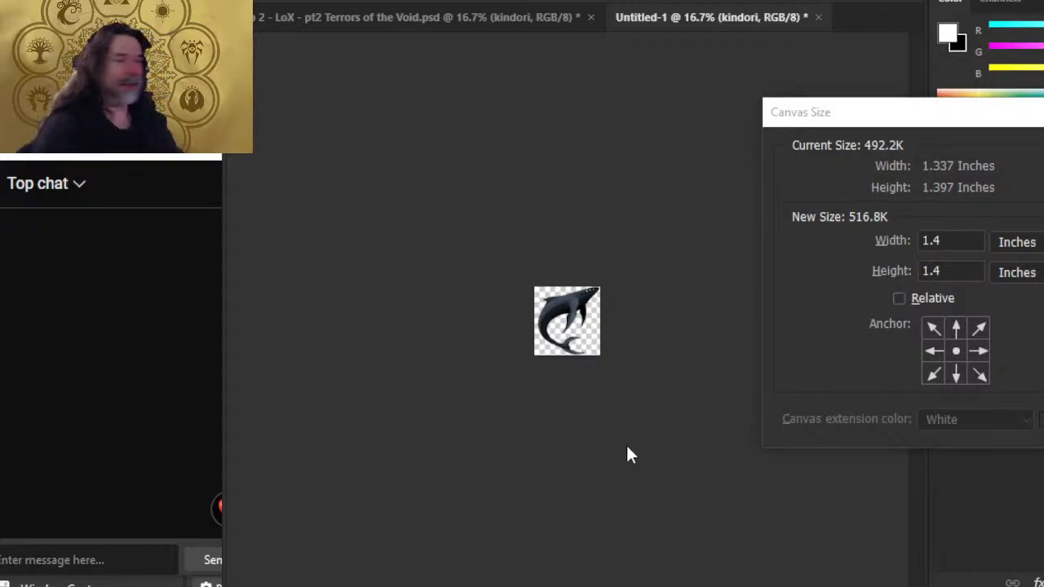
left_click(875, 122)
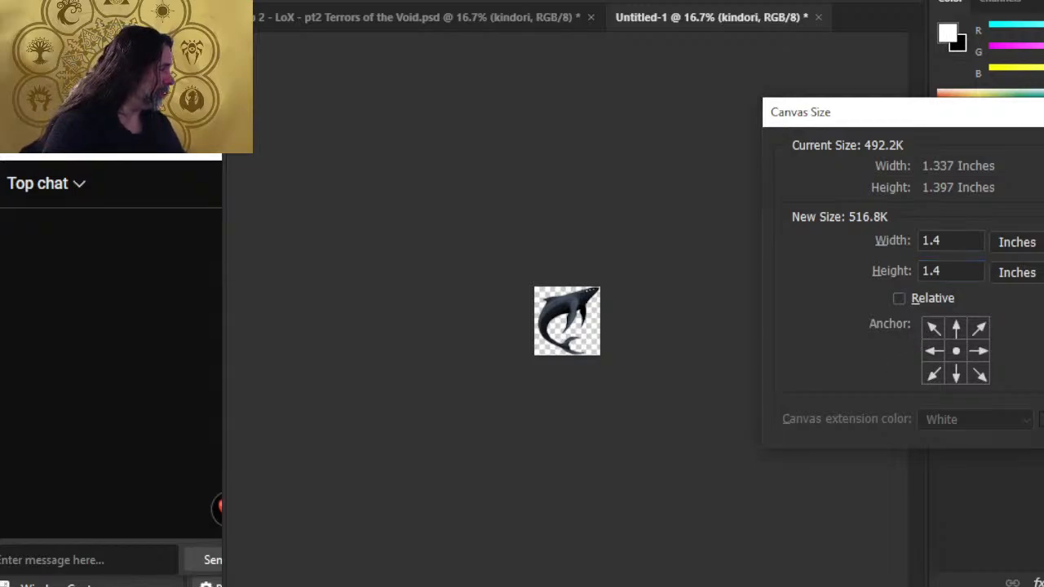
key("Return")
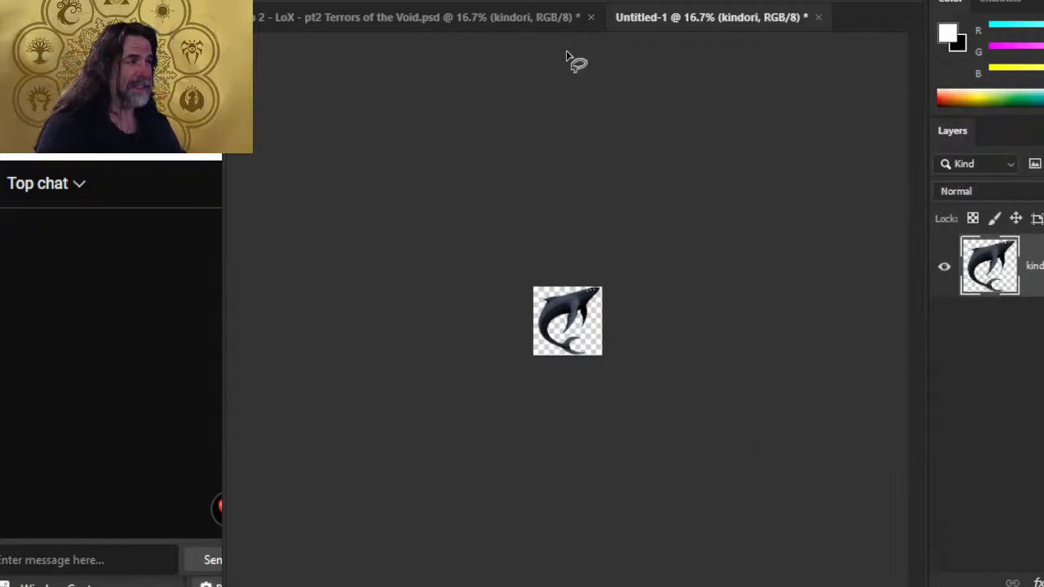
Save the kindori image to the computer as a PNG copy named 94, using the smallest file size option
left_click(268, 0)
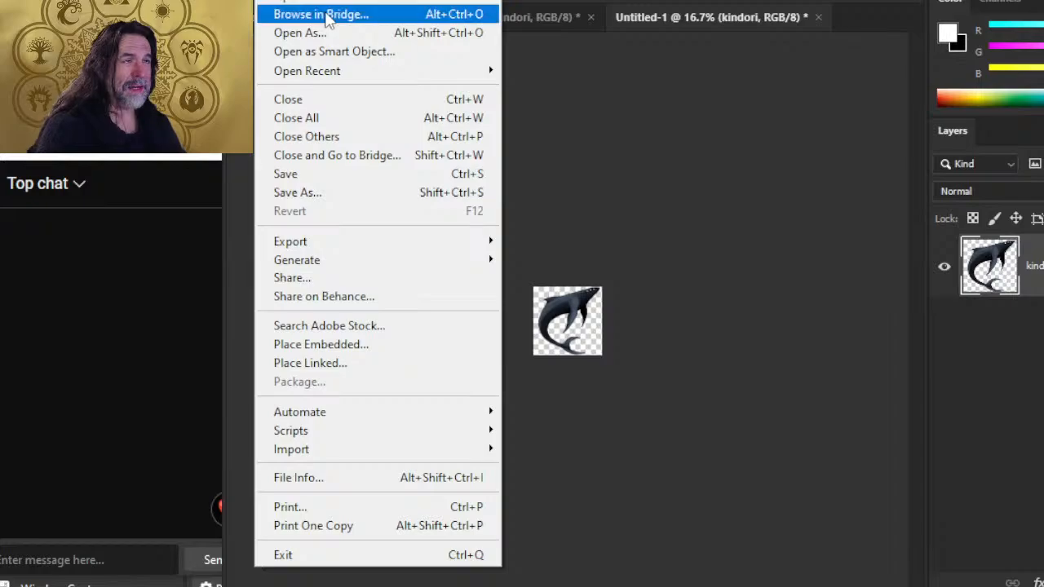
left_click(433, 194)
left_click(792, 472)
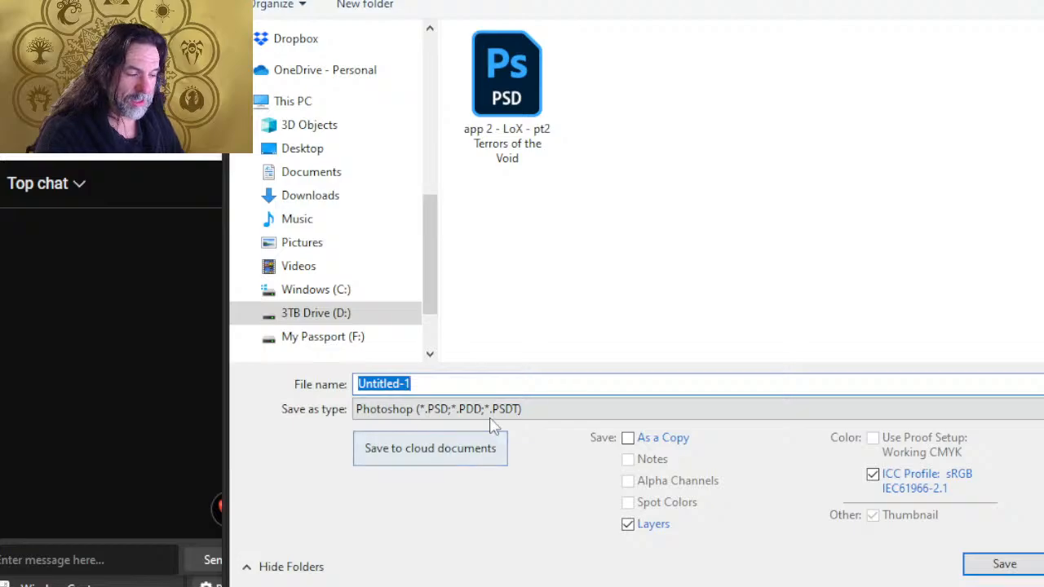
left_click(492, 413)
left_click(424, 331)
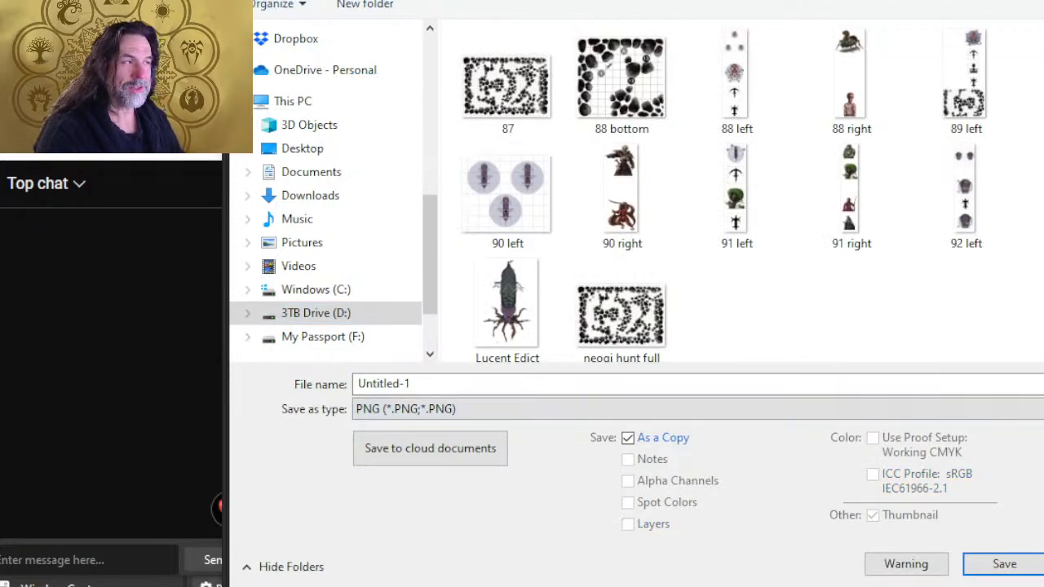
left_click(482, 383)
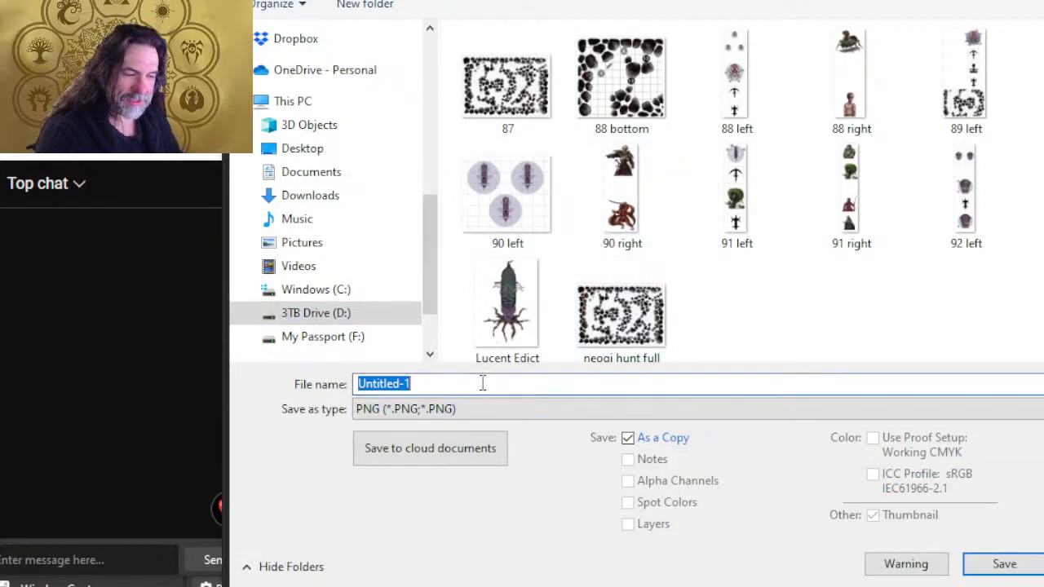
type("94")
key("Return")
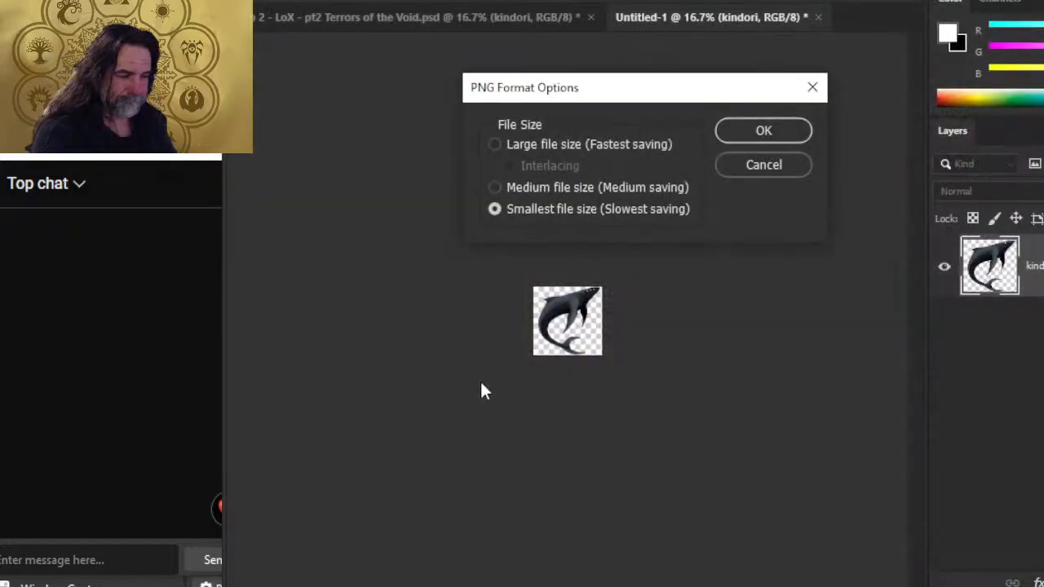
left_click(734, 135)
Switch to Word and draw a rectangle about 1.23" wide and 1.28" high in the space beside the kindori paragraph
key("alt+Tab")
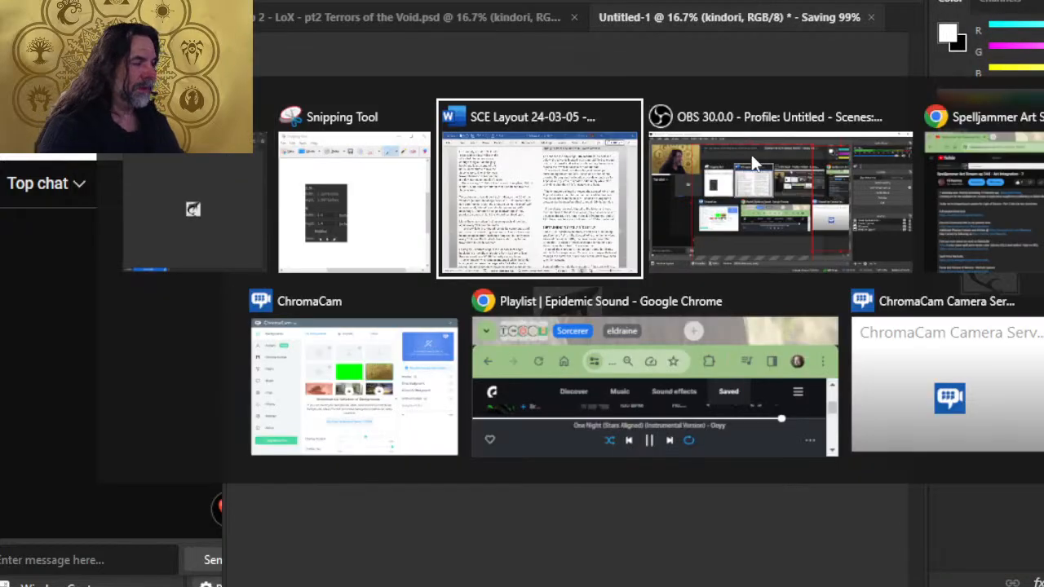
scroll(471, 261, "up", 3)
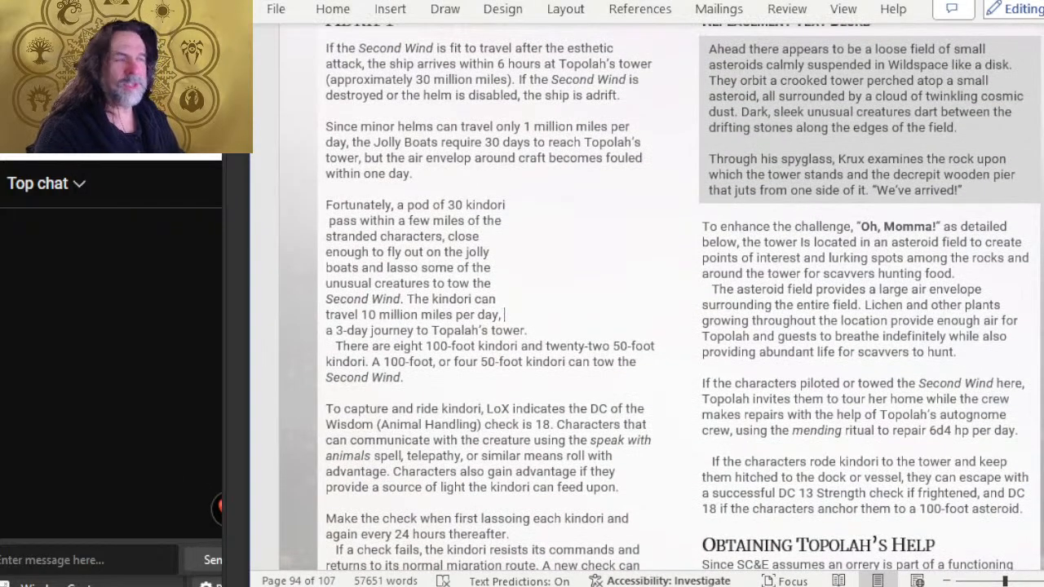
left_click(385, 12)
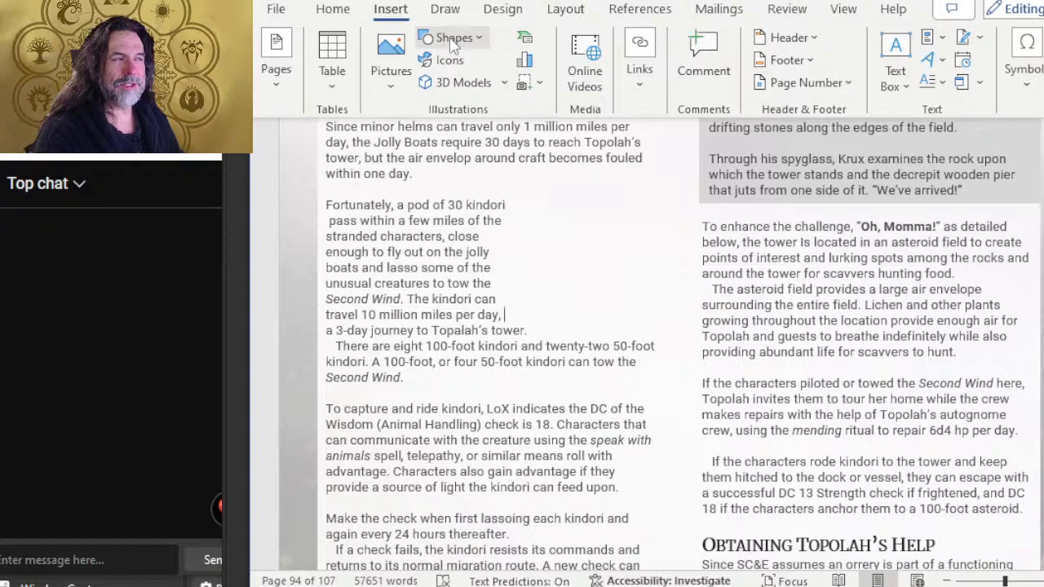
left_click(451, 39)
left_click(487, 97)
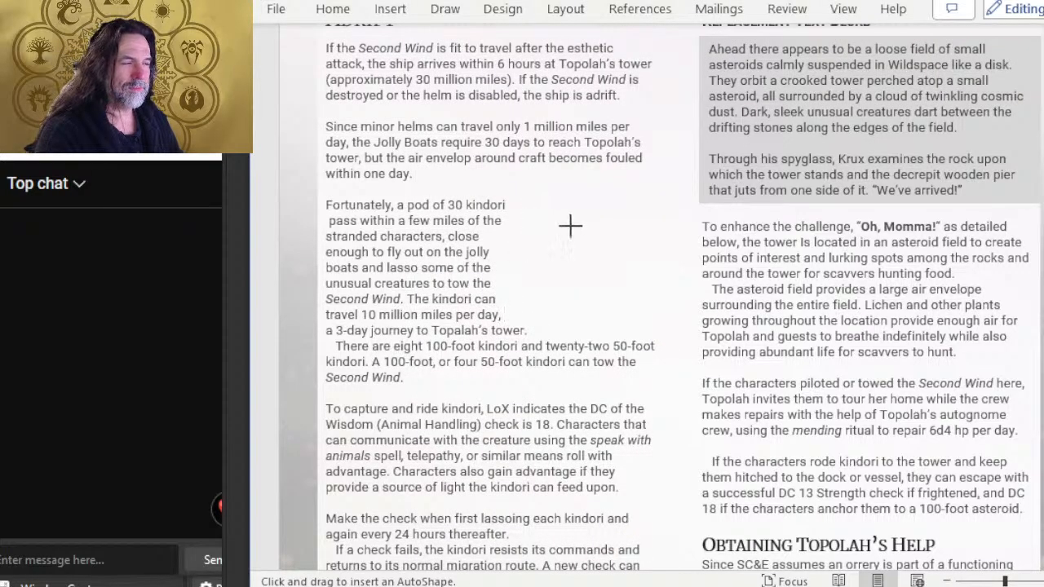
left_click_drag(532, 202, 649, 324)
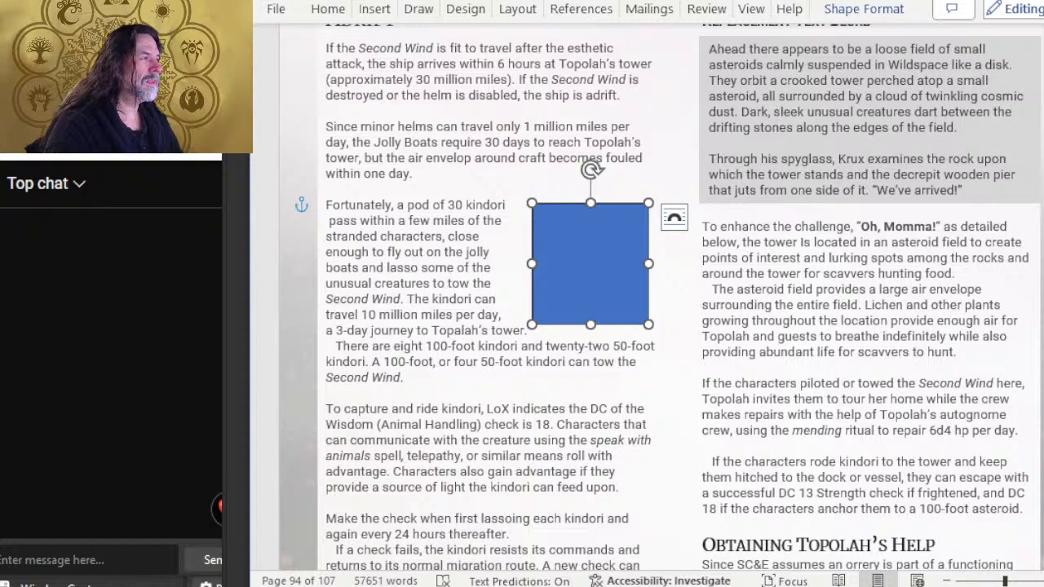
Set the blue rectangle's height and width to 1.4" each
left_click(864, 9)
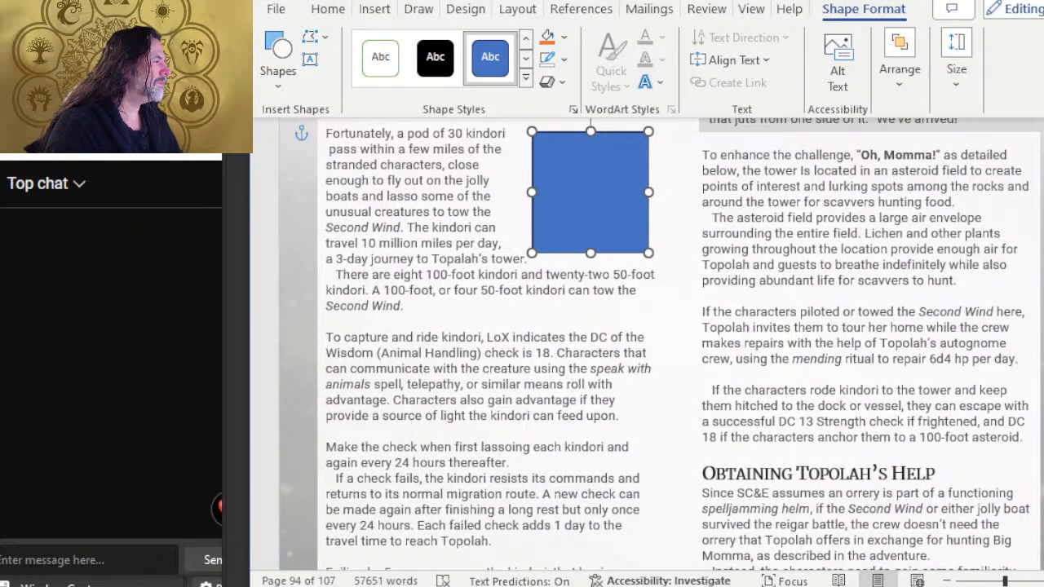
left_click(1013, 166)
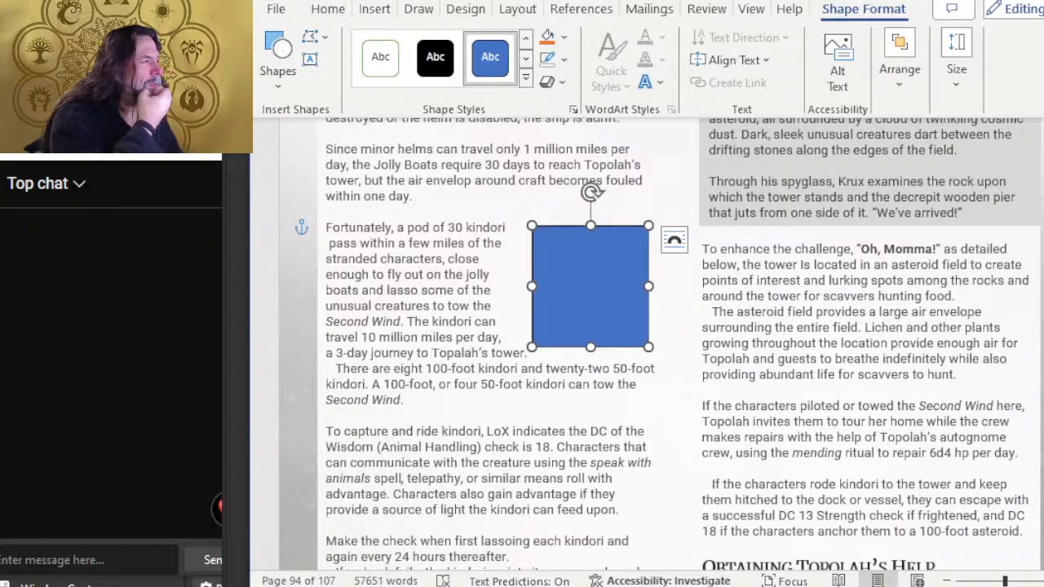
left_click(956, 74)
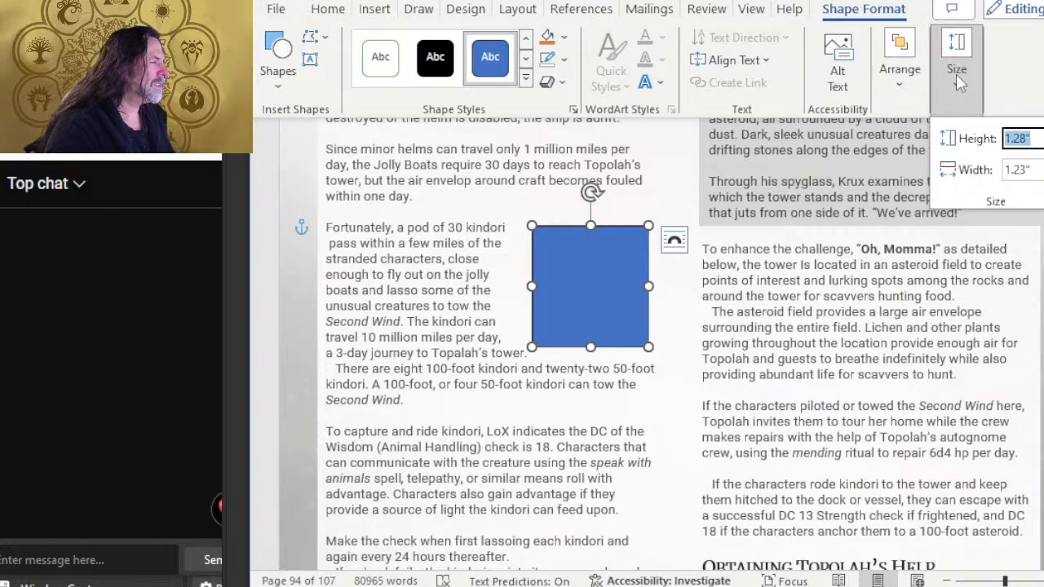
type("1")
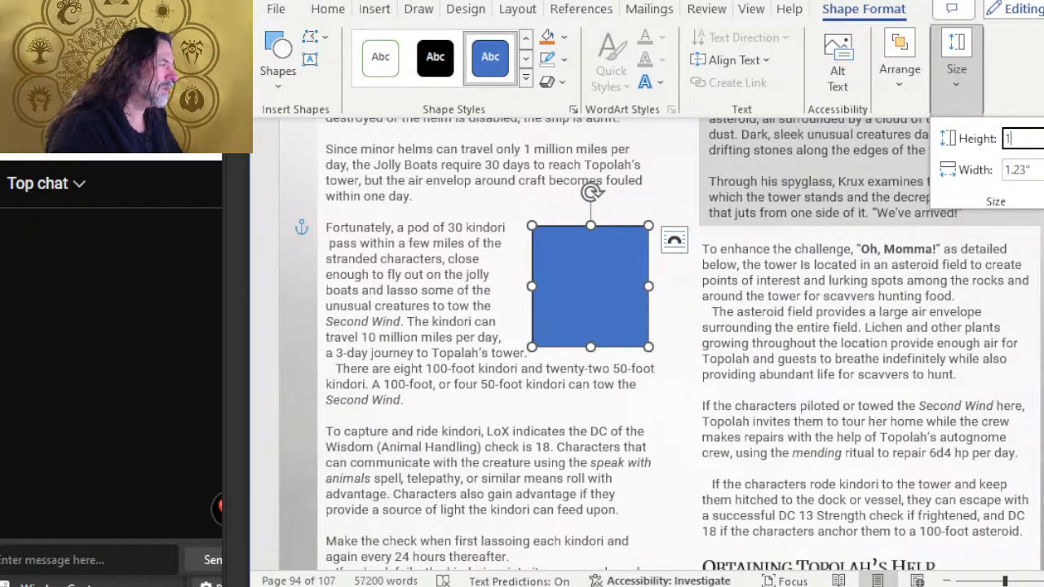
type("3.4")
key("Tab")
type("1.4")
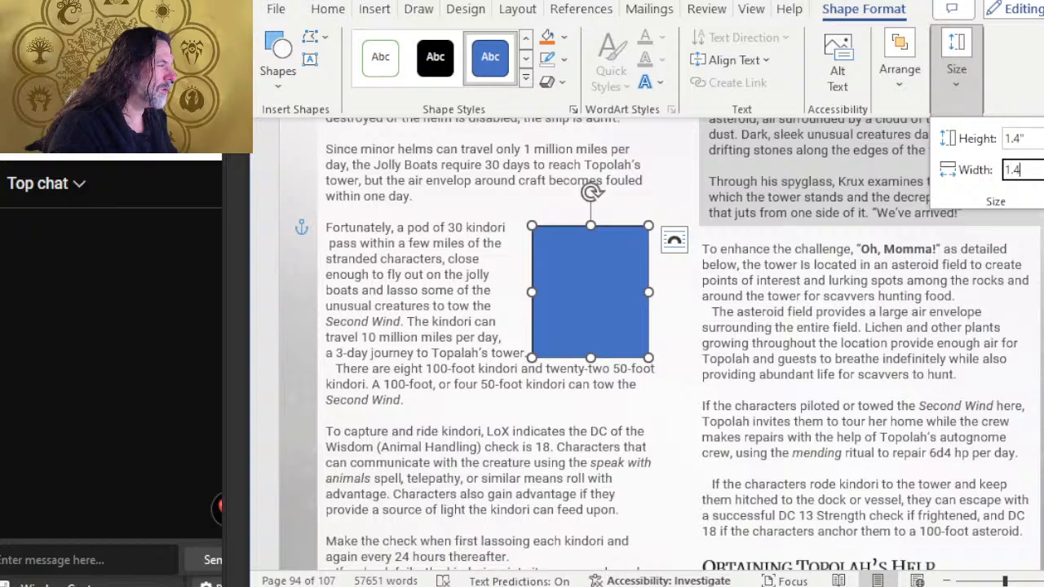
left_click(956, 73)
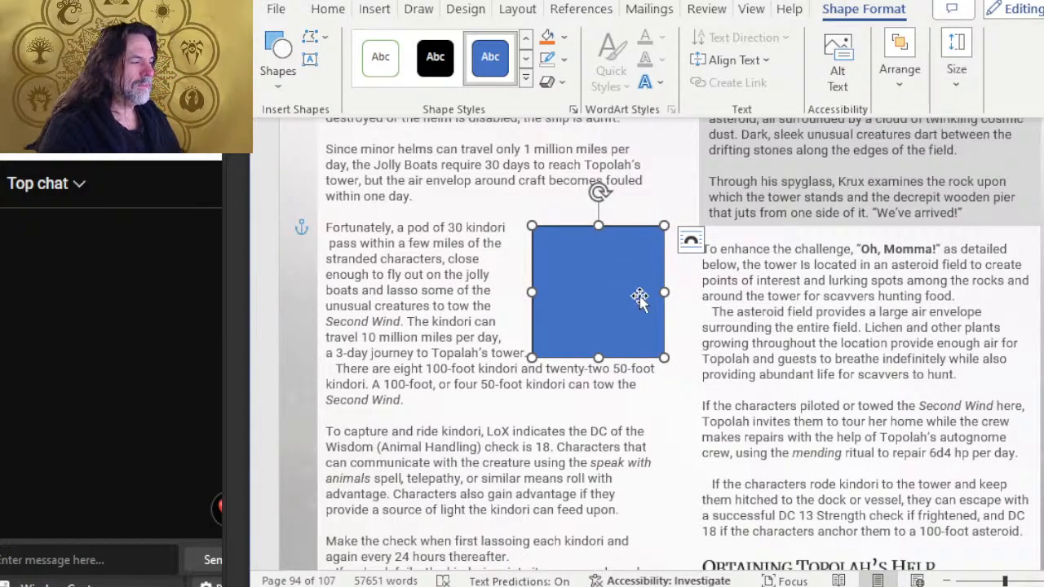
Remove the outline from the blue square beside the kindori paragraph
right_click(622, 277)
left_click(730, 61)
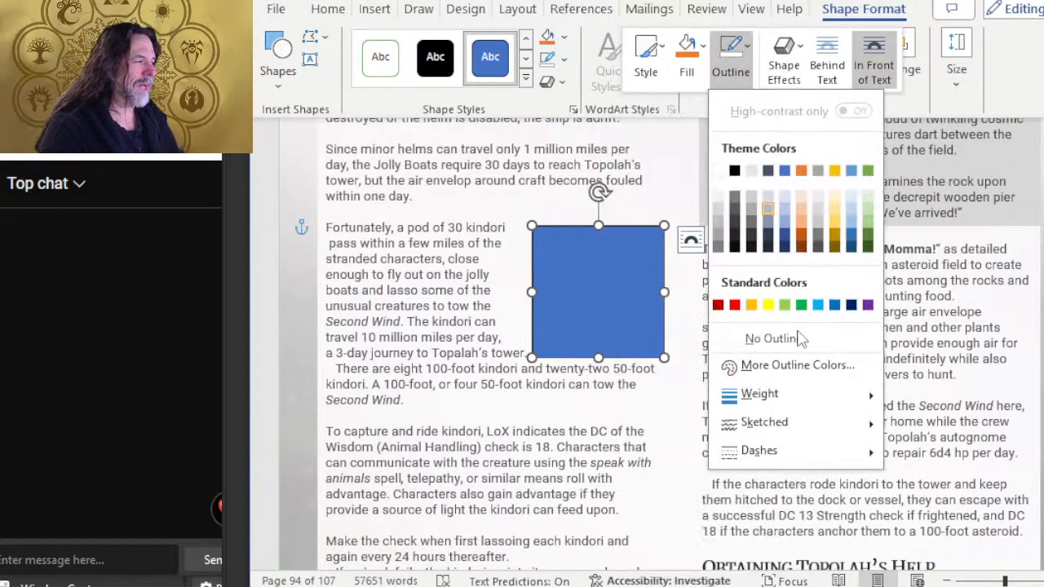
left_click(779, 339)
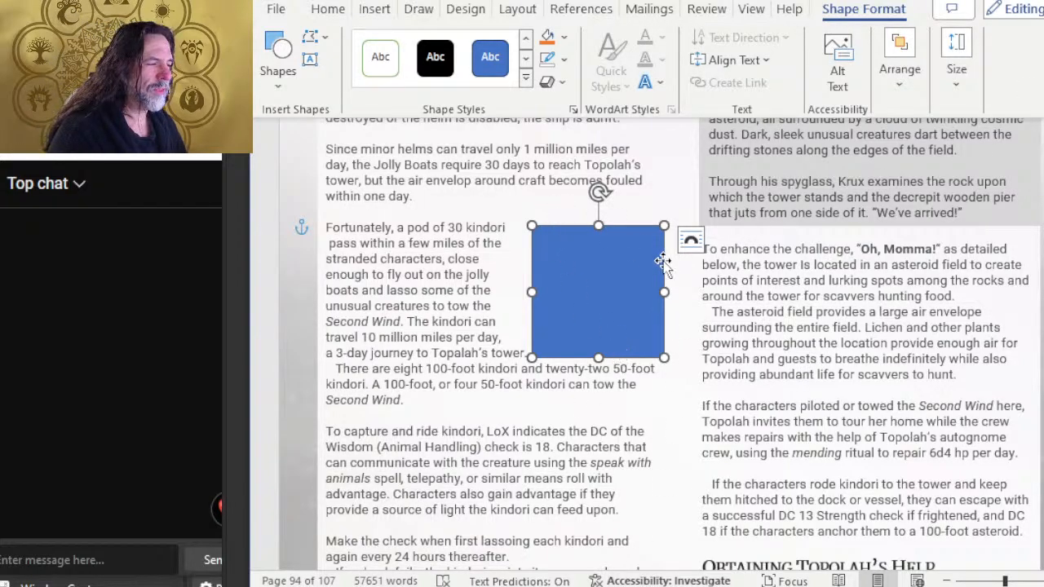
Fill the blue square with the picture 94 from the Part 2 terror folder inside interior pages > LoX
right_click(635, 253)
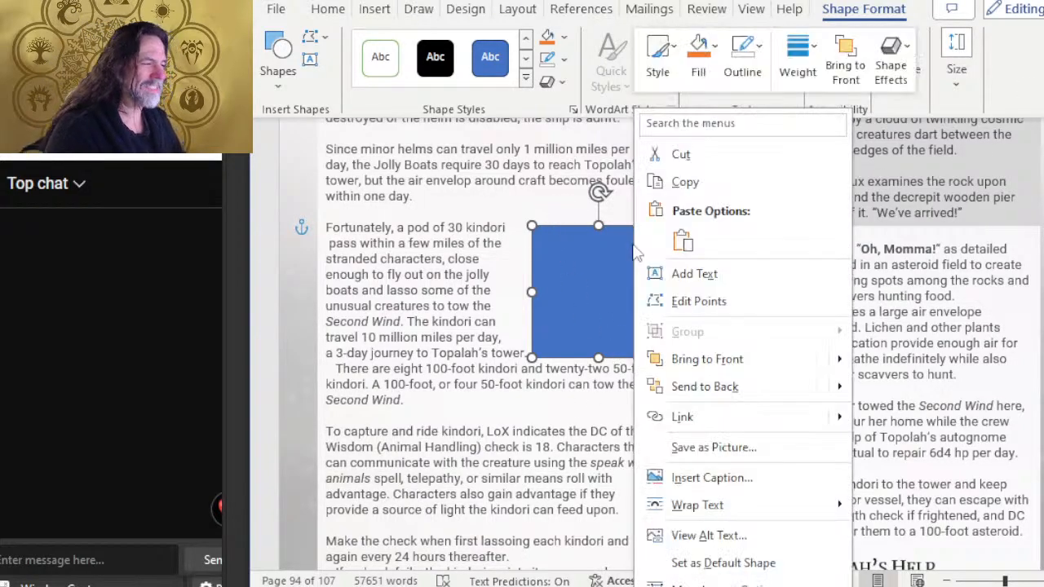
left_click(703, 72)
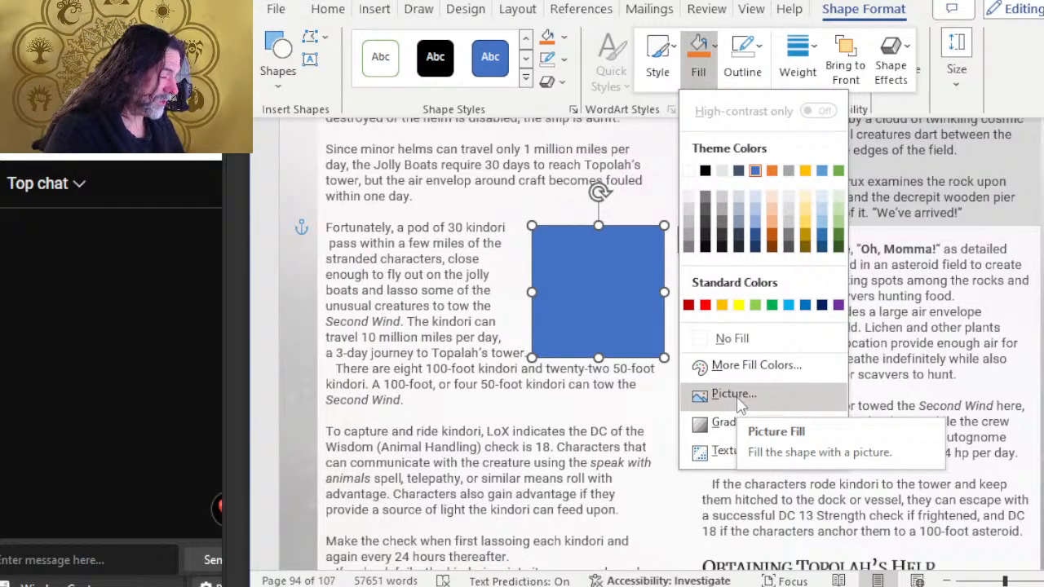
left_click(734, 394)
left_click(550, 240)
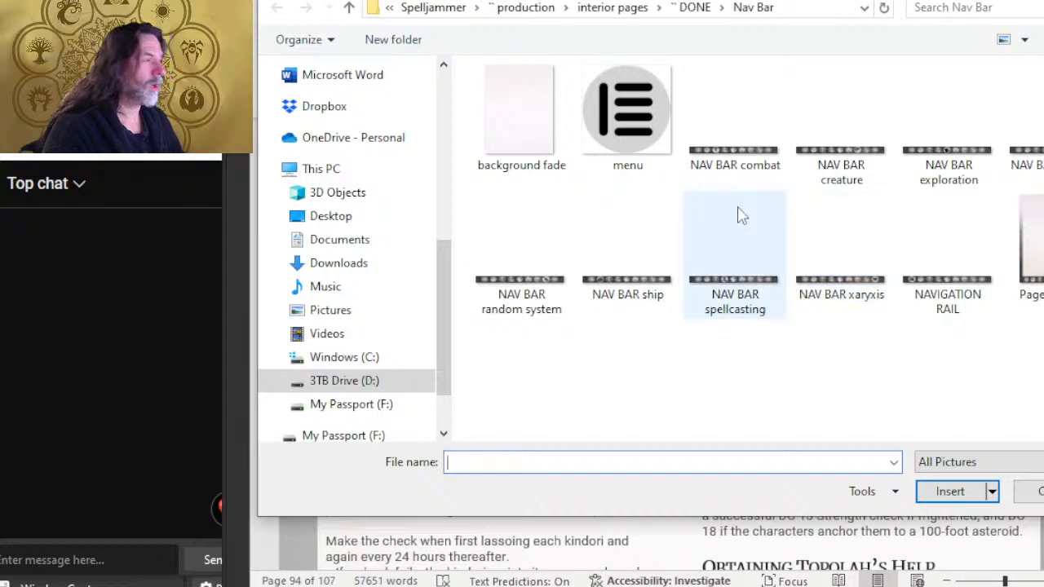
left_click(608, 8)
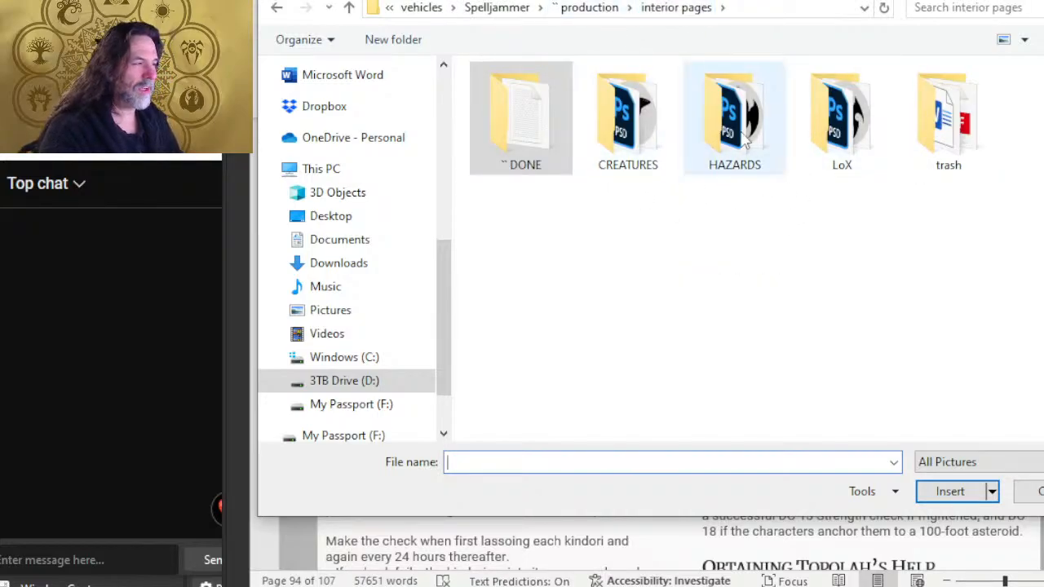
double_click(844, 162)
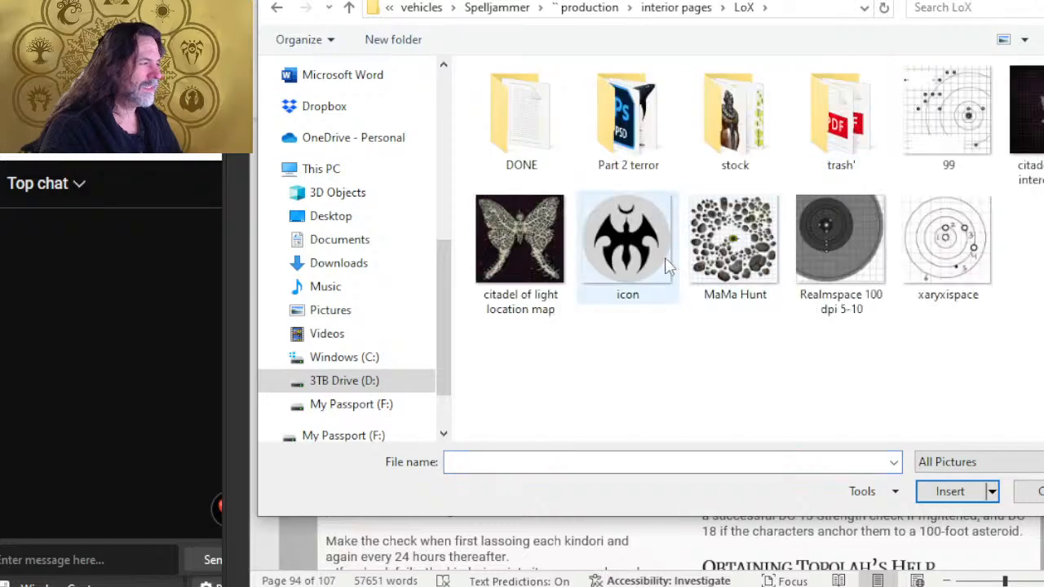
double_click(627, 122)
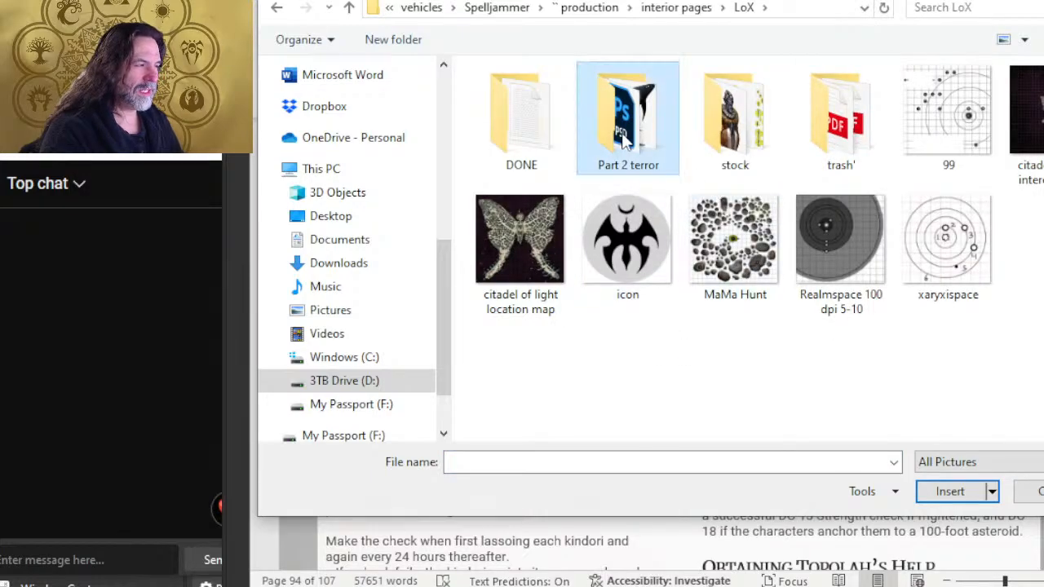
double_click(514, 367)
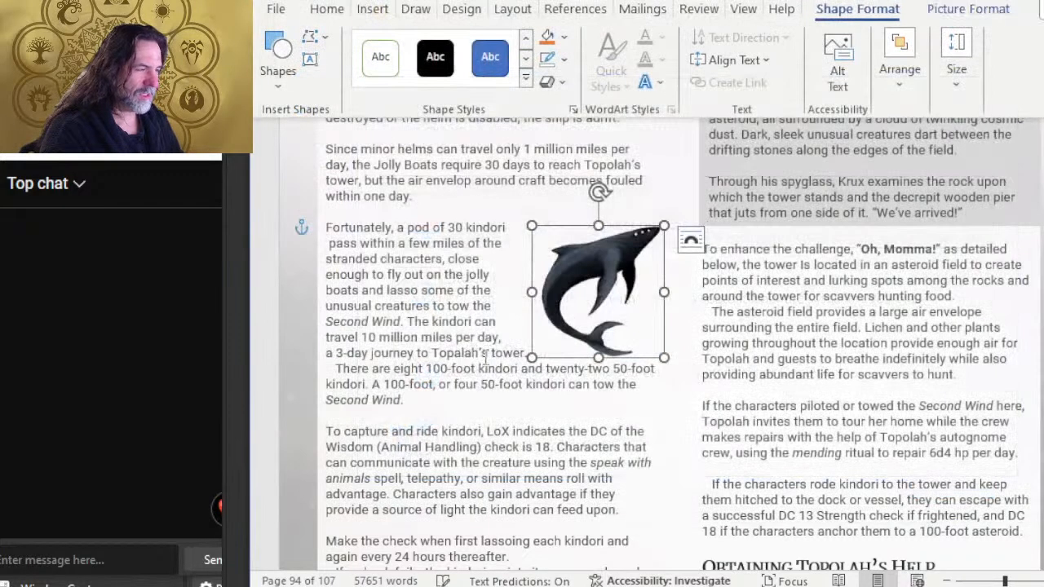
Nudge the kindori picture slightly up and left beside its paragraph, then deselect it and check the placement
key("Up")
key("Up")
key("Up")
key("Up")
key("Up")
key("Up")
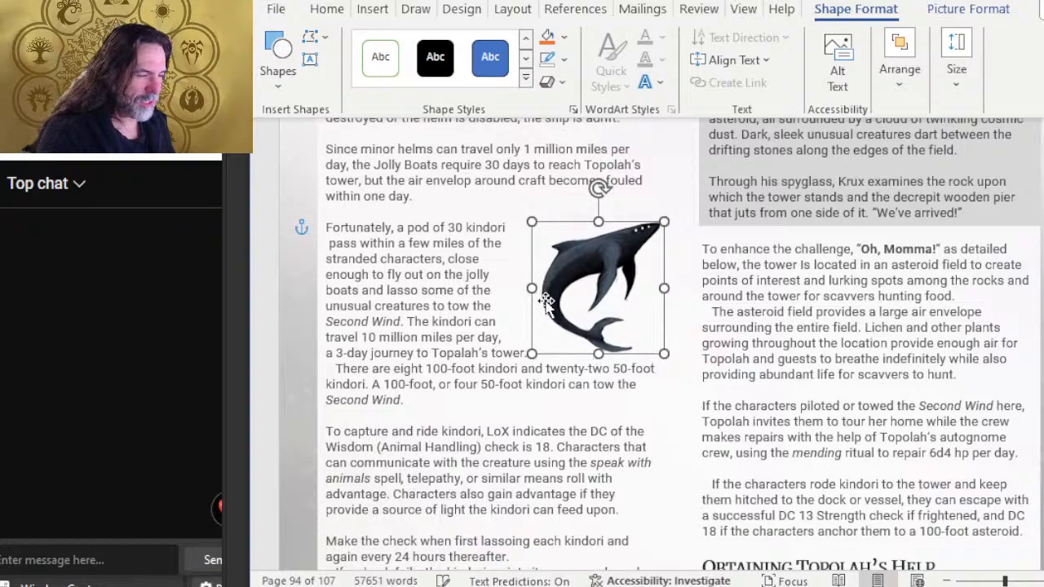
key("Left")
key("Left")
key("Left")
key("Down")
key("Down")
key("Down")
key("Down")
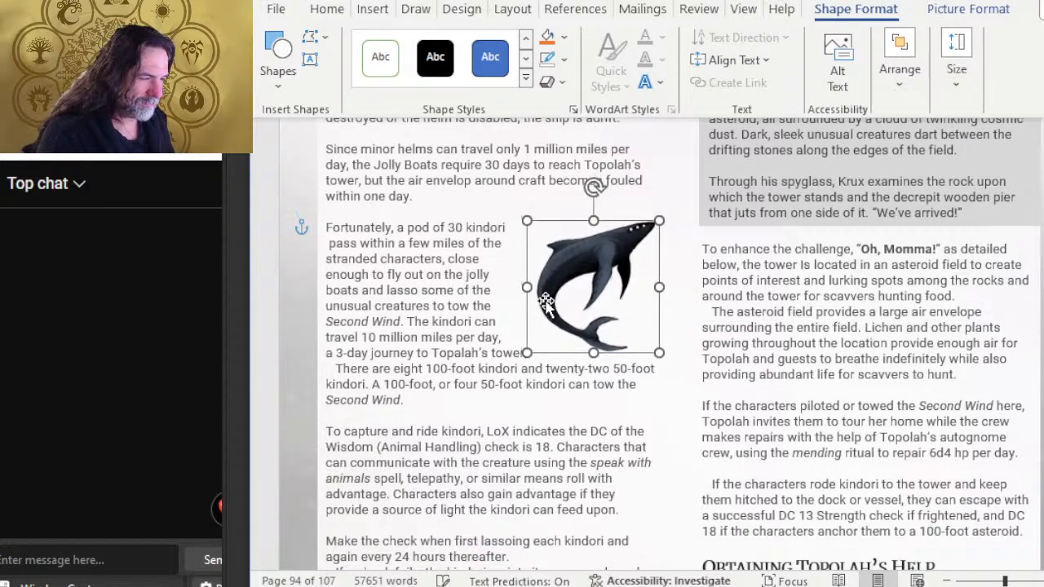
key("Left")
key("Left")
key("Left")
key("Left")
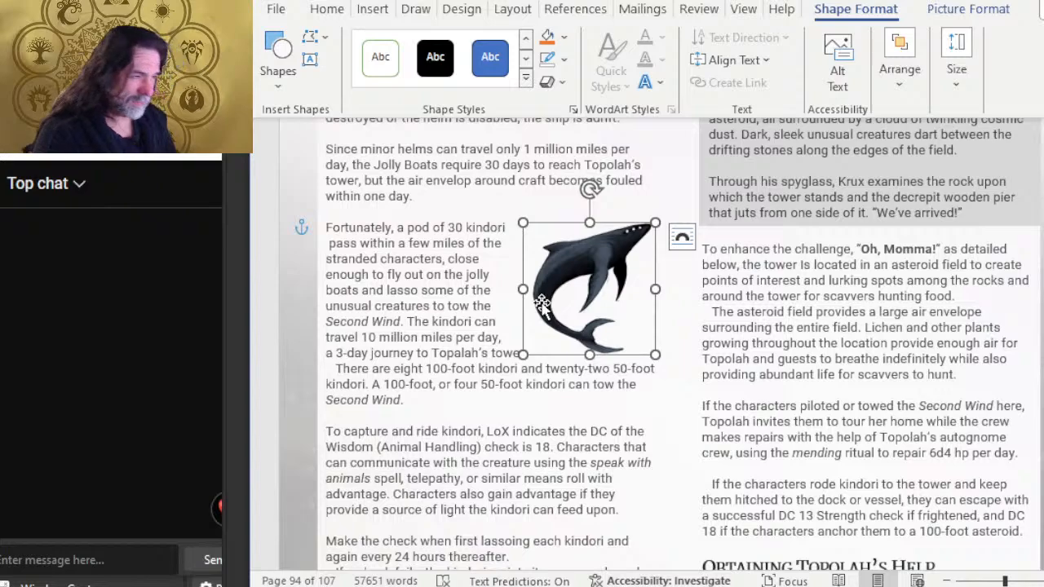
left_click(455, 165)
scroll(544, 245, "down", 3)
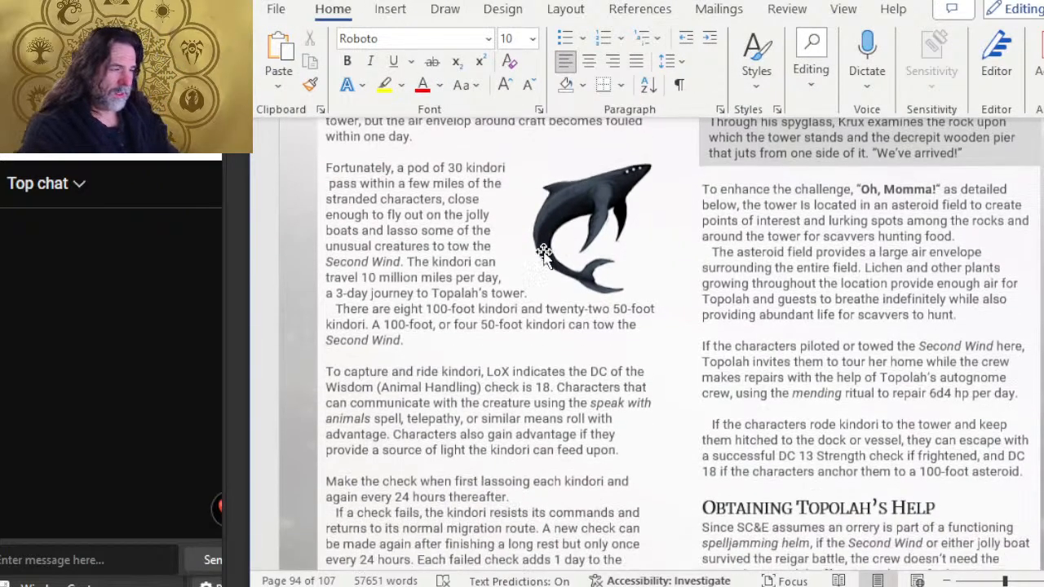
scroll(538, 245, "up", 3)
Switch to Photoshop and close the Untitled-1 kindori document without saving
key("alt+Tab")
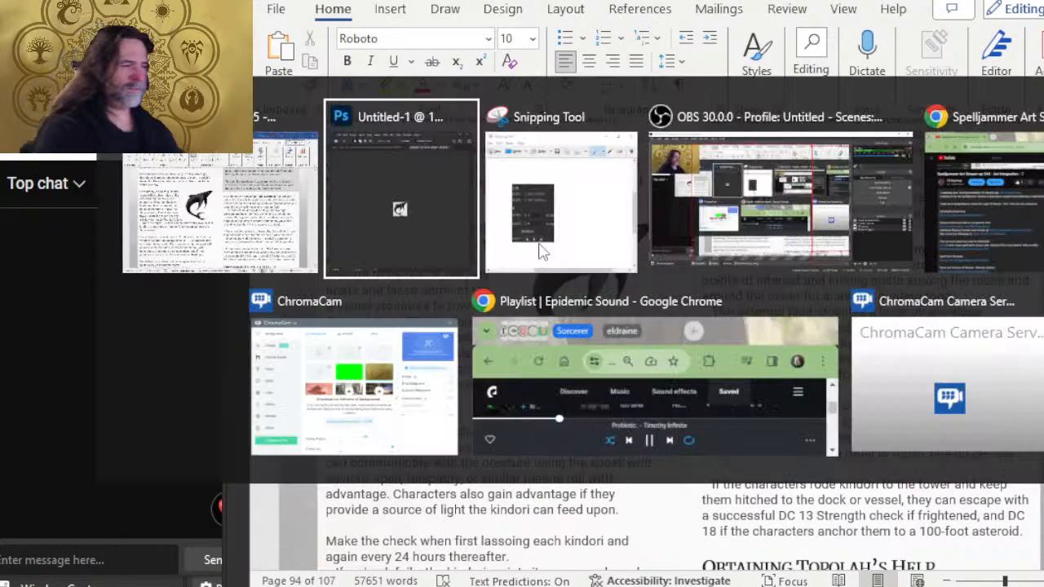
left_click(818, 18)
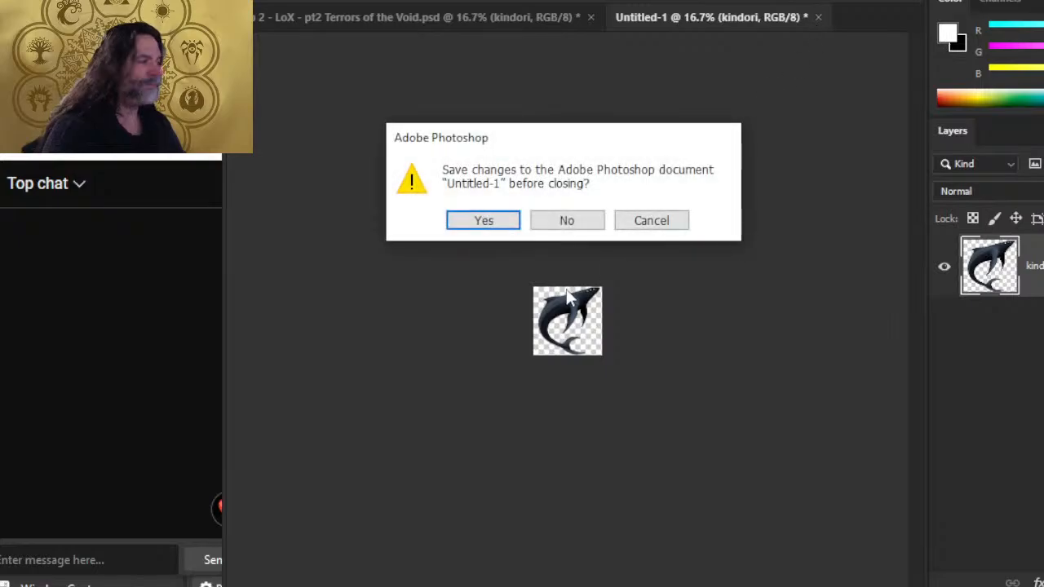
left_click(585, 224)
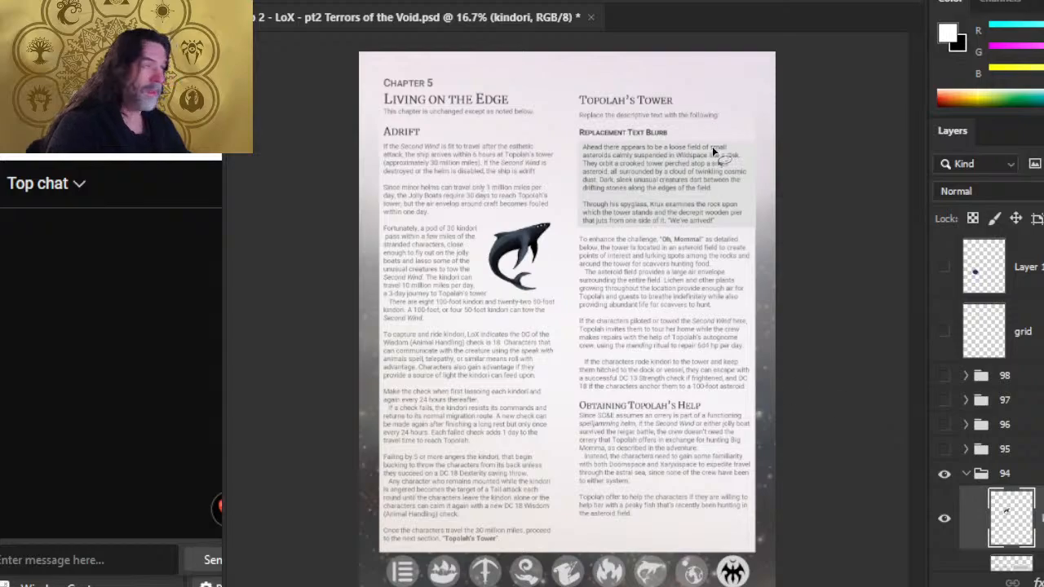
Return to Word and fine-tune the kindori picture slightly further up and left, comparing it with the Photoshop page layout
key("alt+Tab")
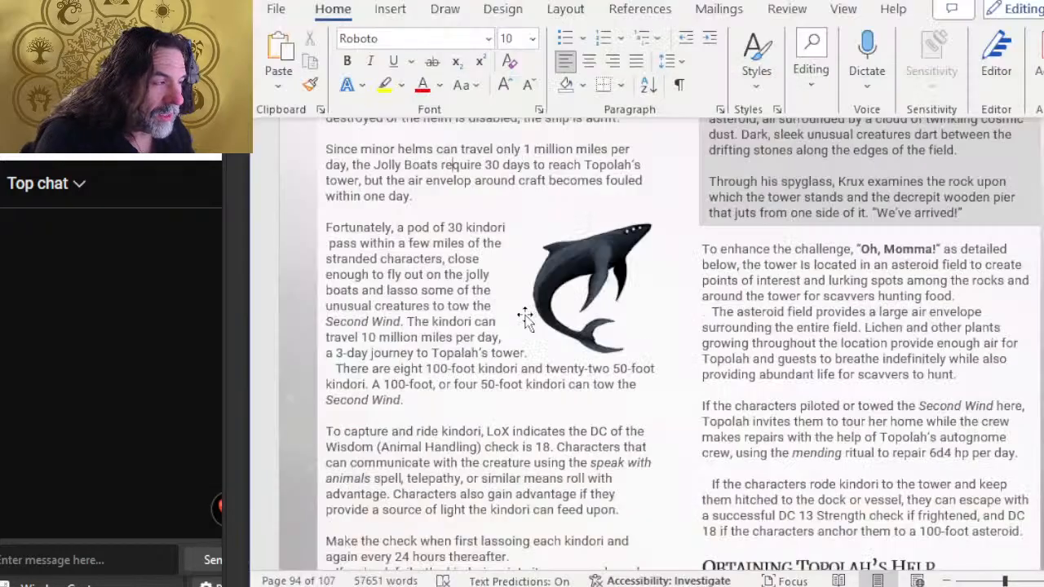
left_click(536, 297)
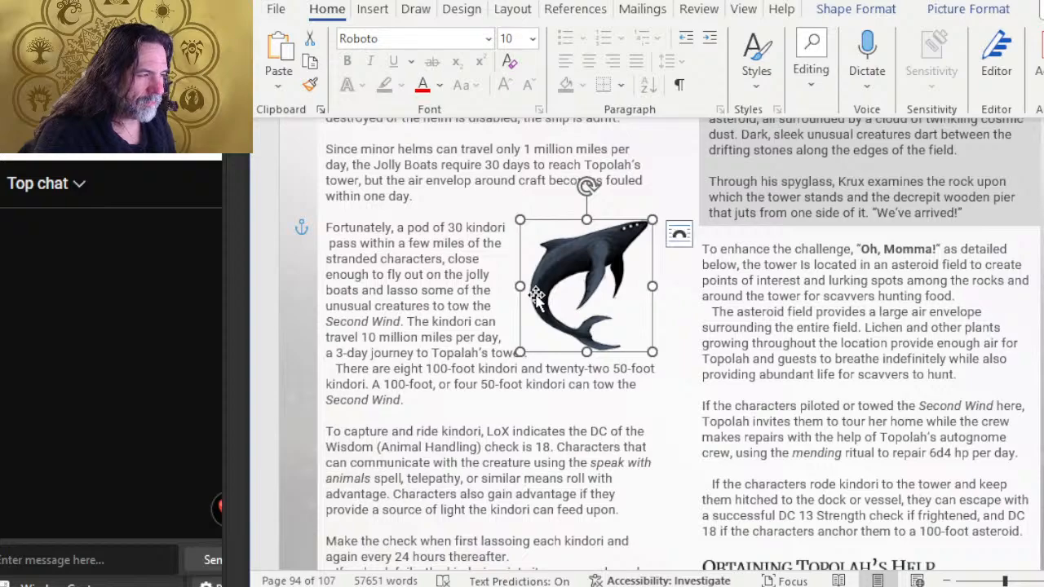
key("alt+Tab")
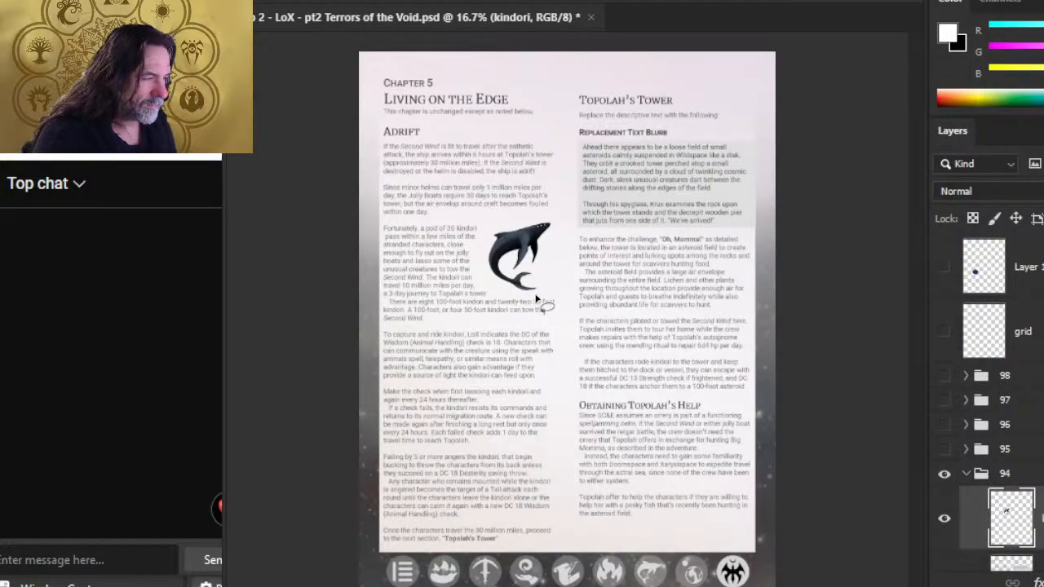
key("alt+Tab")
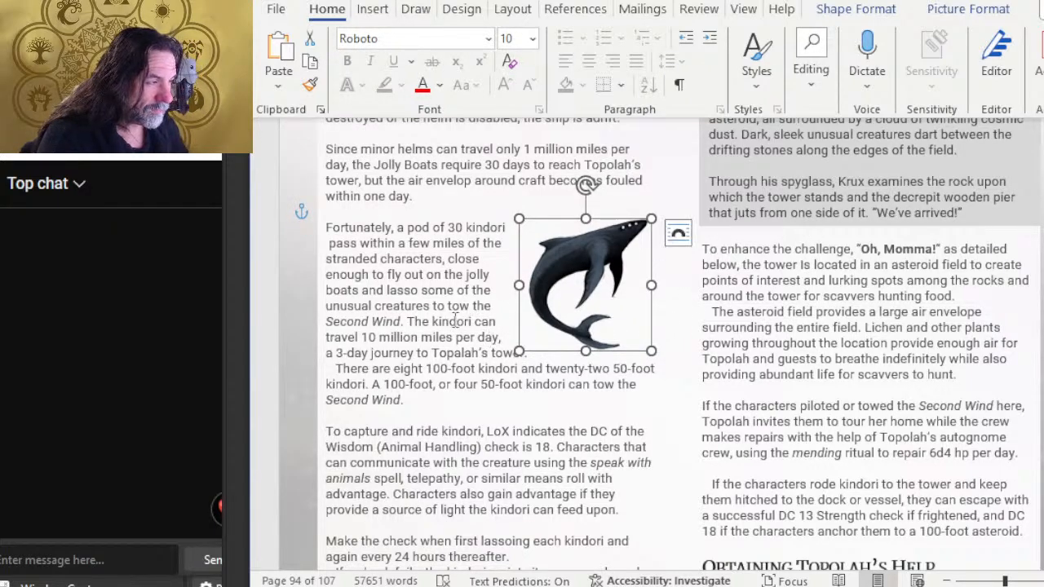
left_click(390, 335)
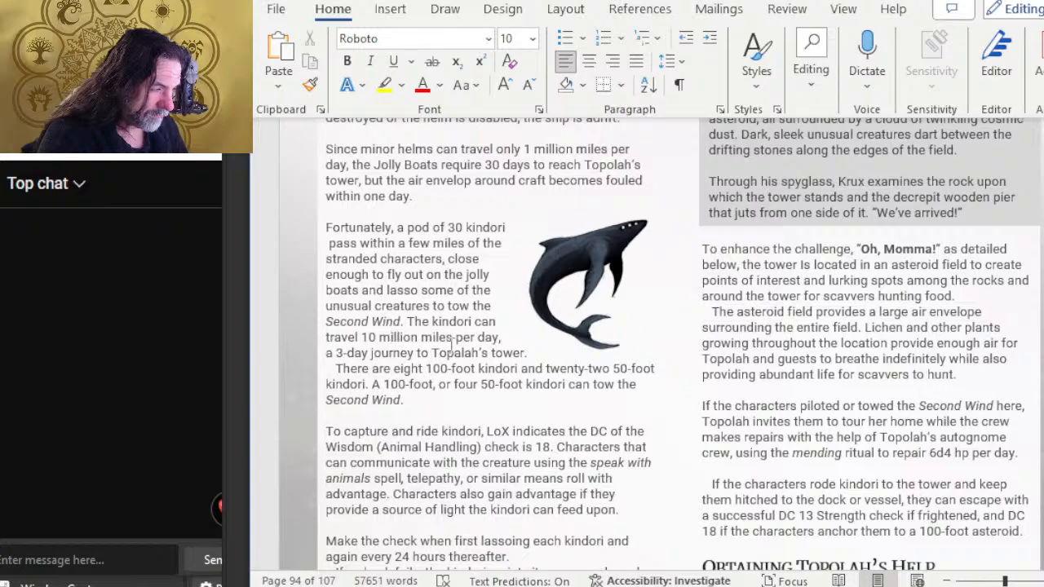
left_click(582, 280)
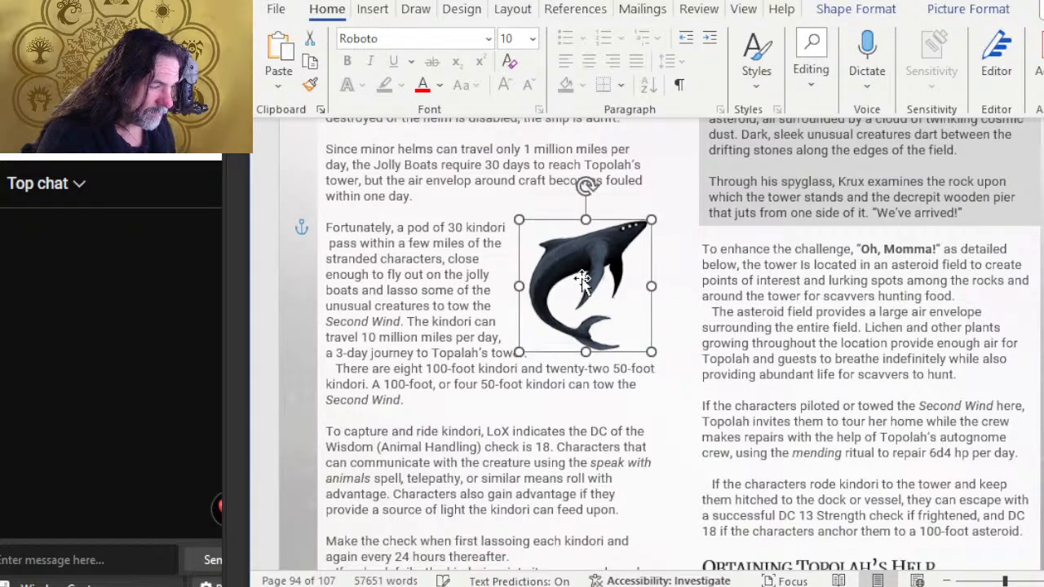
left_click(468, 274)
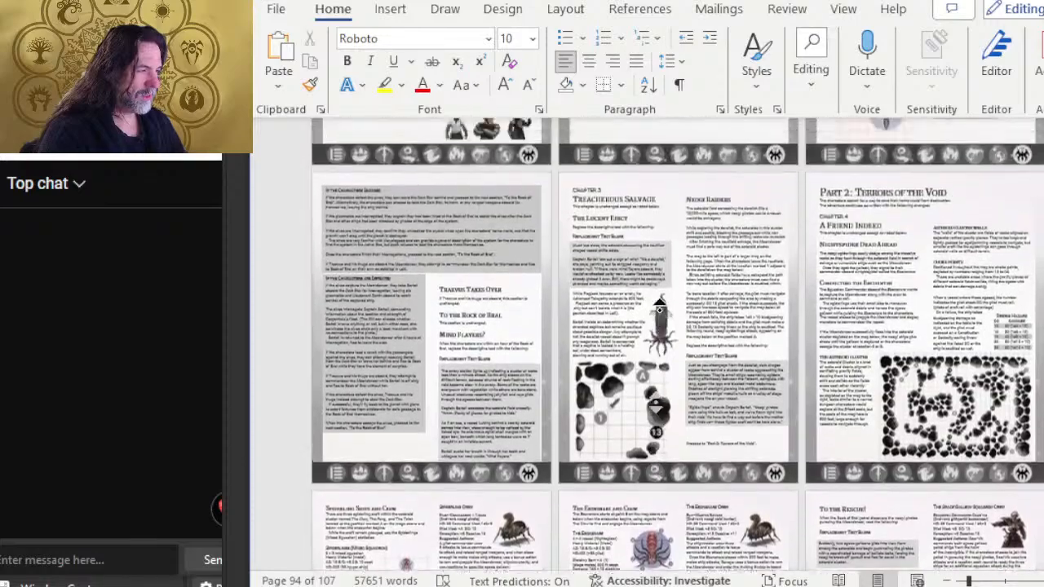
Review the multi-page view from the Light of Xaryxis appendix back to the hazard and Creature Menagerie pages for remaining art placeholders
scroll(665, 291, "up", 3)
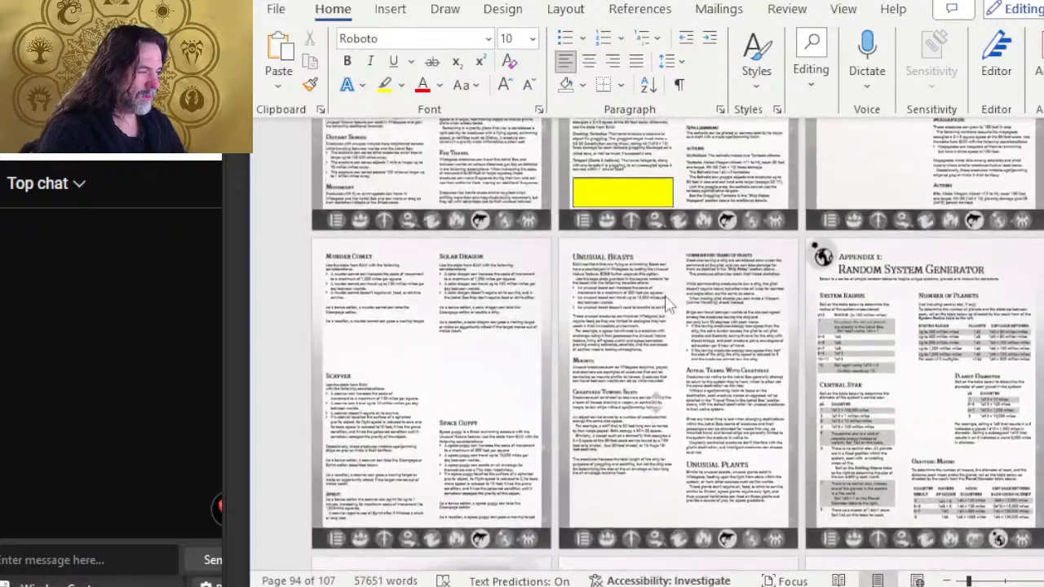
scroll(667, 327, "down", 4)
scroll(667, 327, "down", 5)
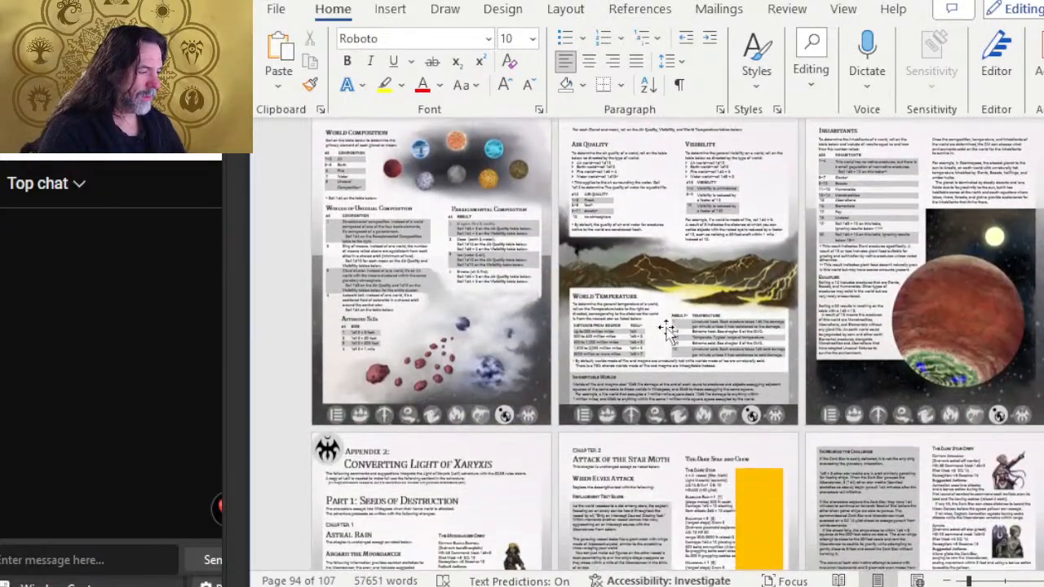
scroll(683, 266, "up", 10)
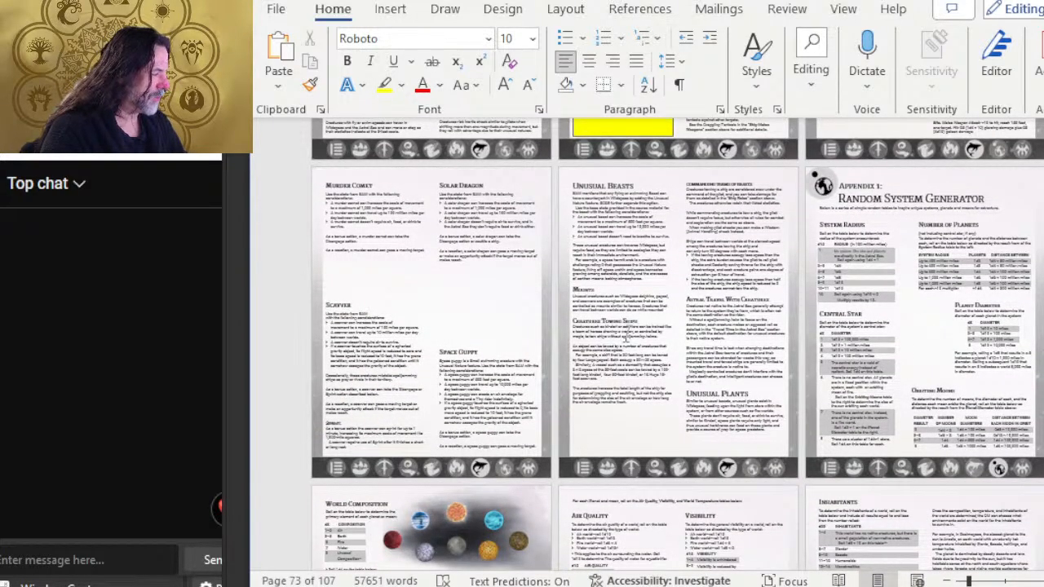
scroll(999, 327, "down", 5)
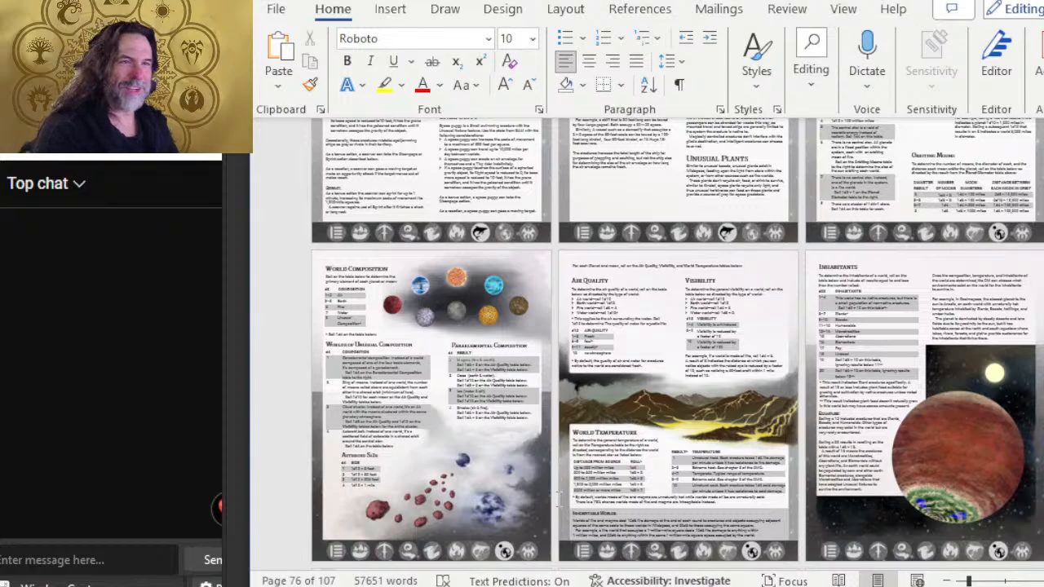
scroll(714, 310, "up", 5)
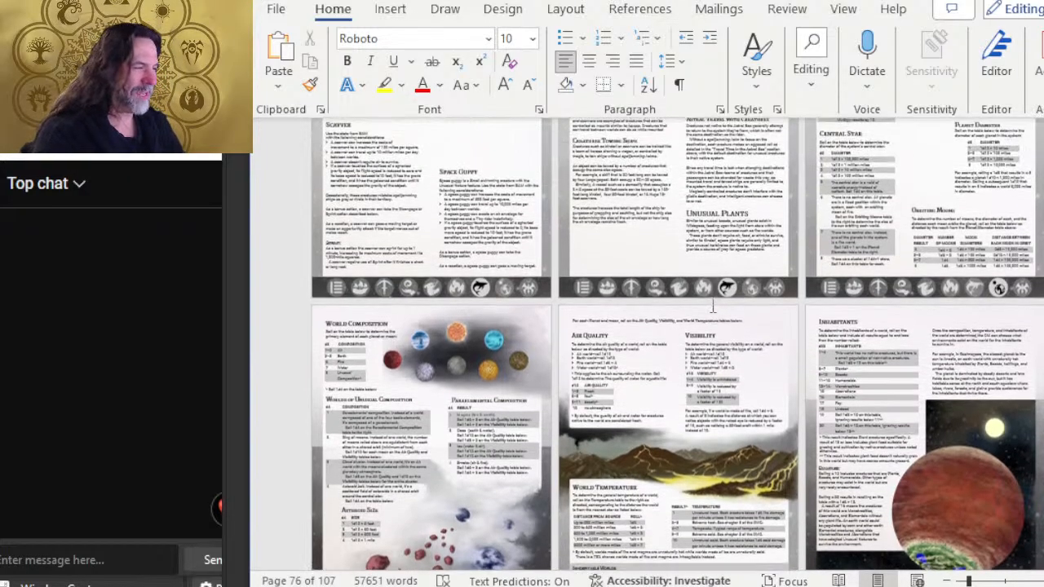
scroll(714, 307, "up", 5)
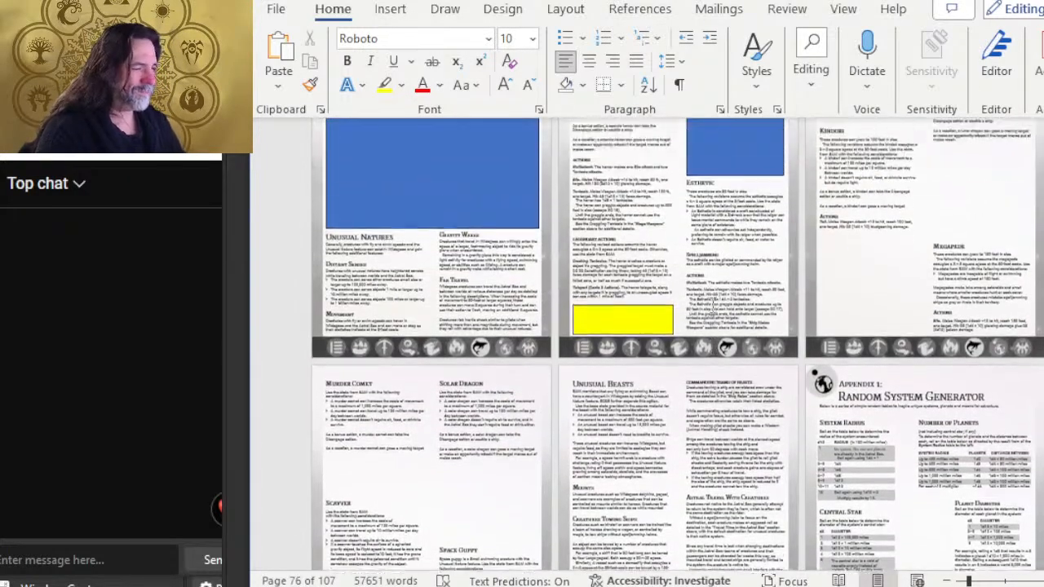
scroll(816, 305, "up", 5)
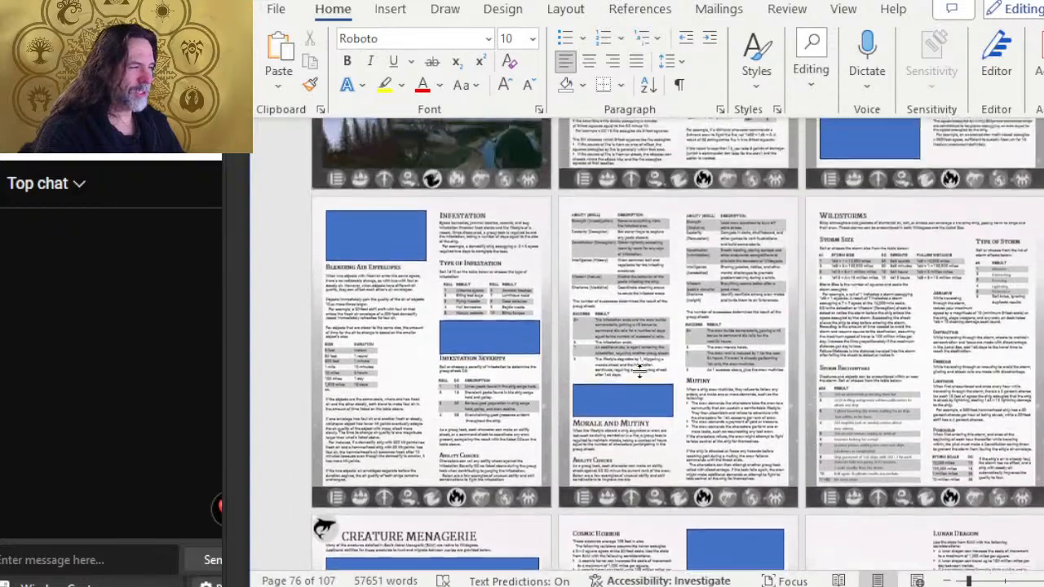
scroll(697, 345, "down", 7)
scroll(629, 357, "down", 1)
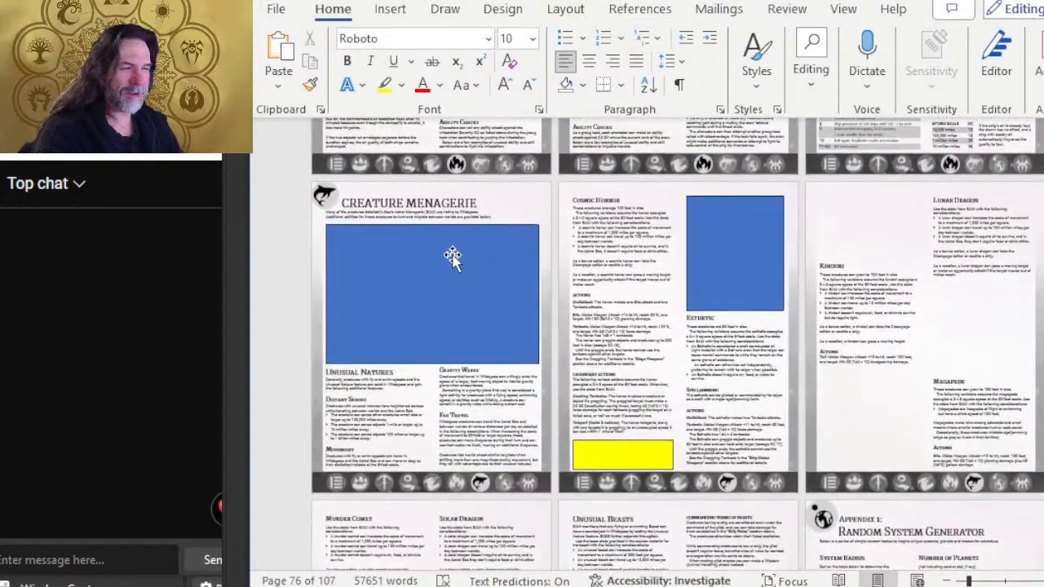
Copy the blue placeholder above Esthetic and paste it on the next page between the Lunar Dragon and Megapede entries
left_click(734, 257)
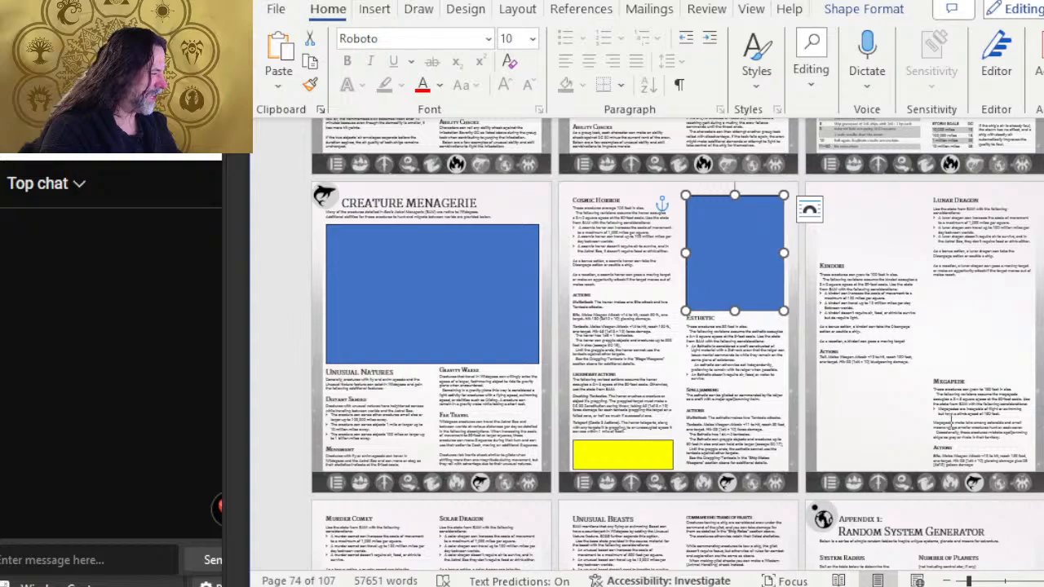
left_click(931, 311)
key("ctrl+v")
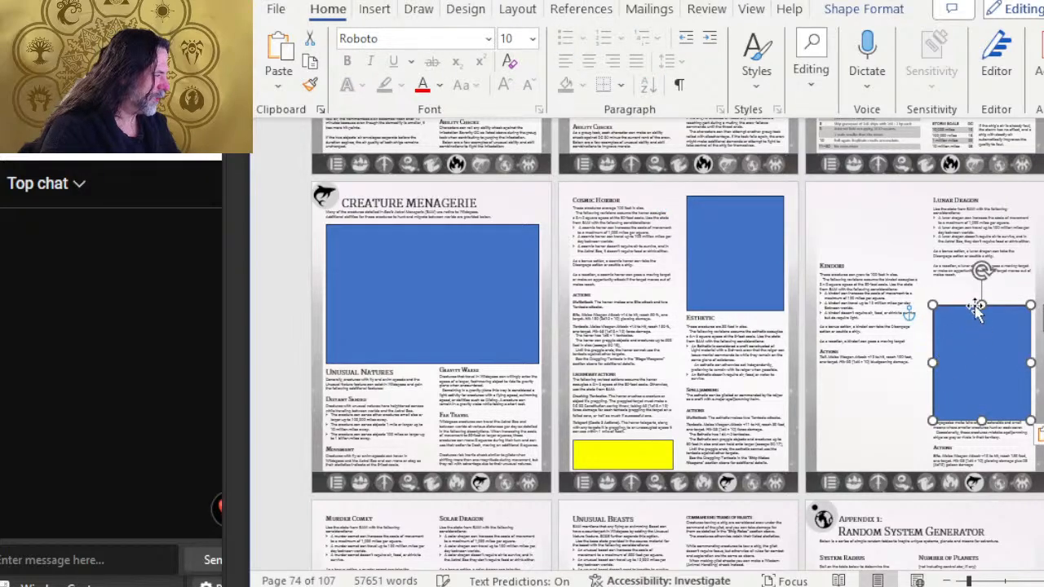
left_click_drag(966, 301, 966, 266)
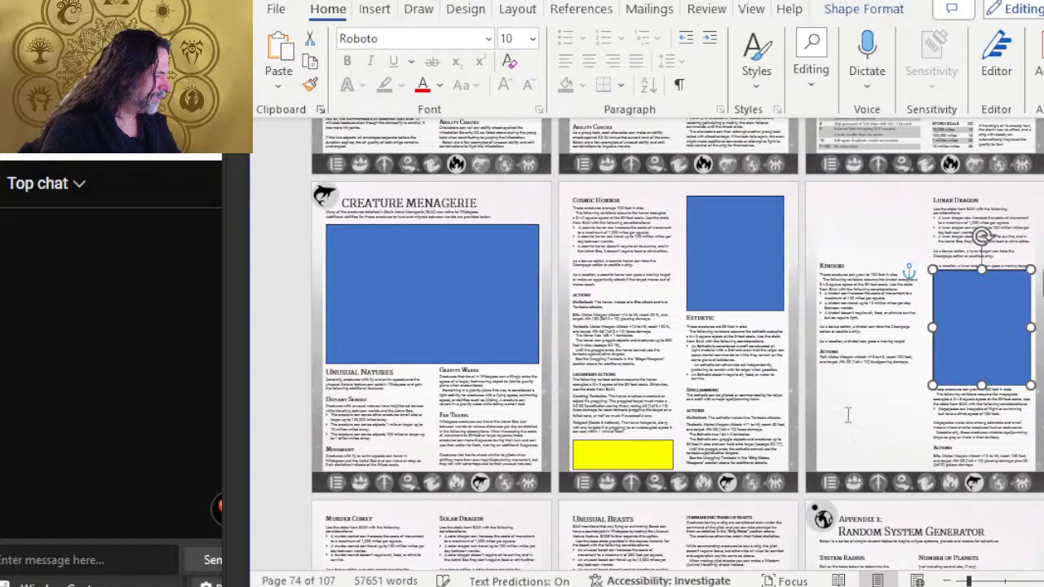
Paste two blue placeholders into the Kindori column, one below its Actions text and a shortened one moved to the column's top
left_click(835, 383)
key("ctrl+v")
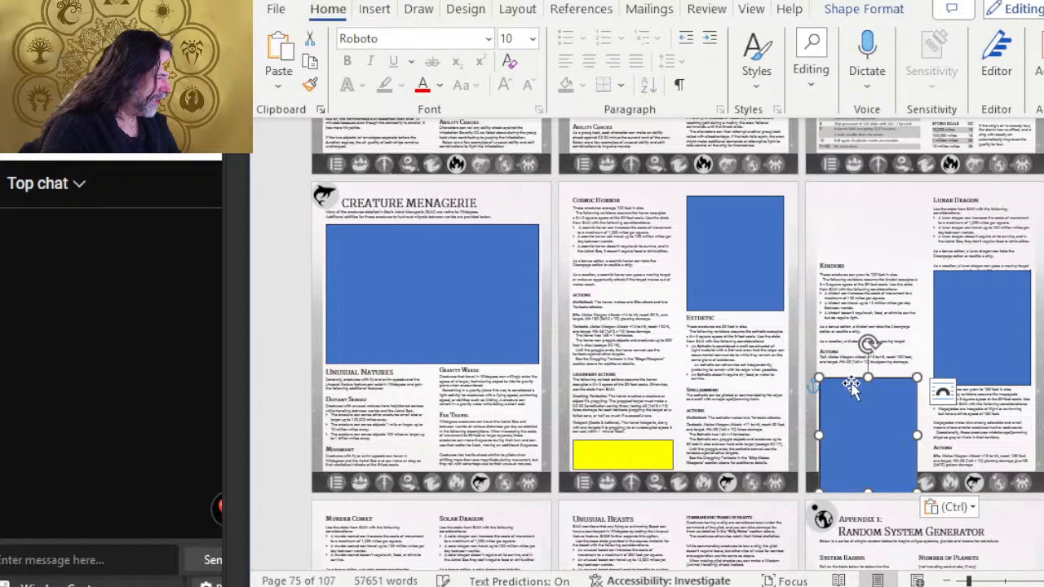
left_click_drag(849, 364, 869, 246)
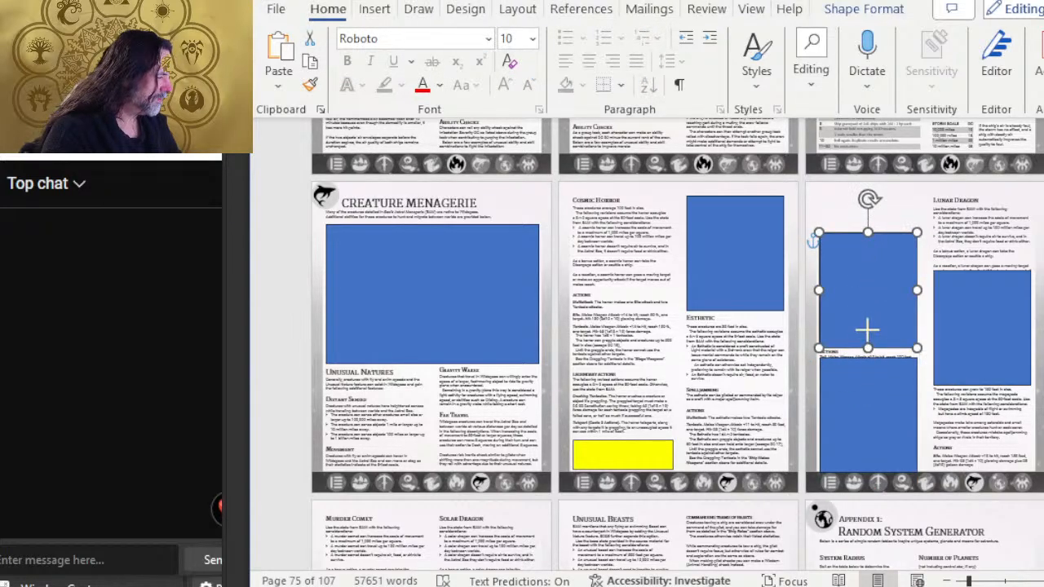
left_click_drag(868, 349, 868, 312)
left_click_drag(866, 233, 868, 227)
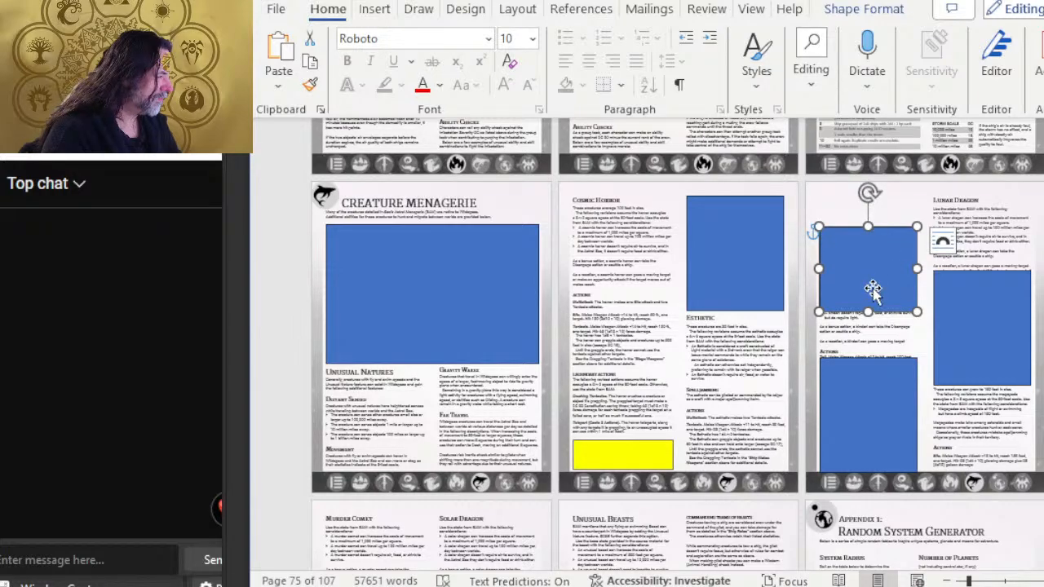
left_click_drag(874, 289, 871, 247)
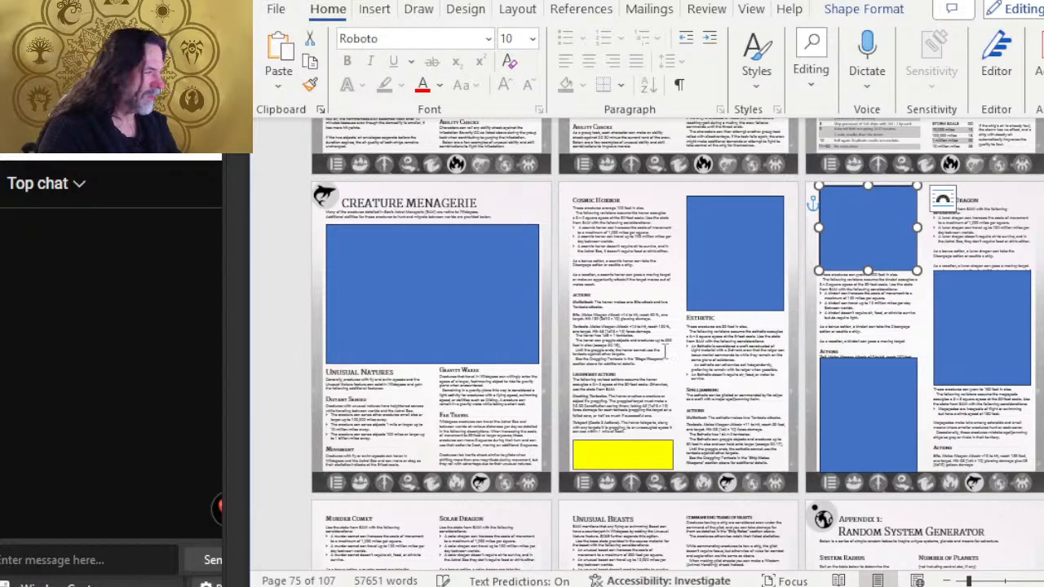
Paste a blue placeholder on the Murder Comet and Solar Dragon page, widen it across both columns and reduce its height
scroll(659, 349, "down", 3)
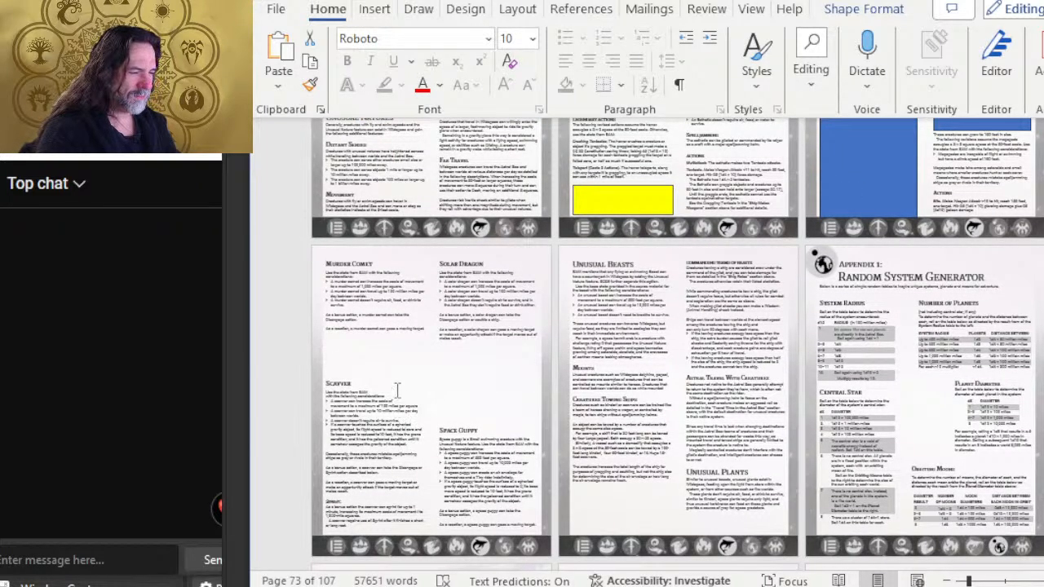
key("ctrl+v")
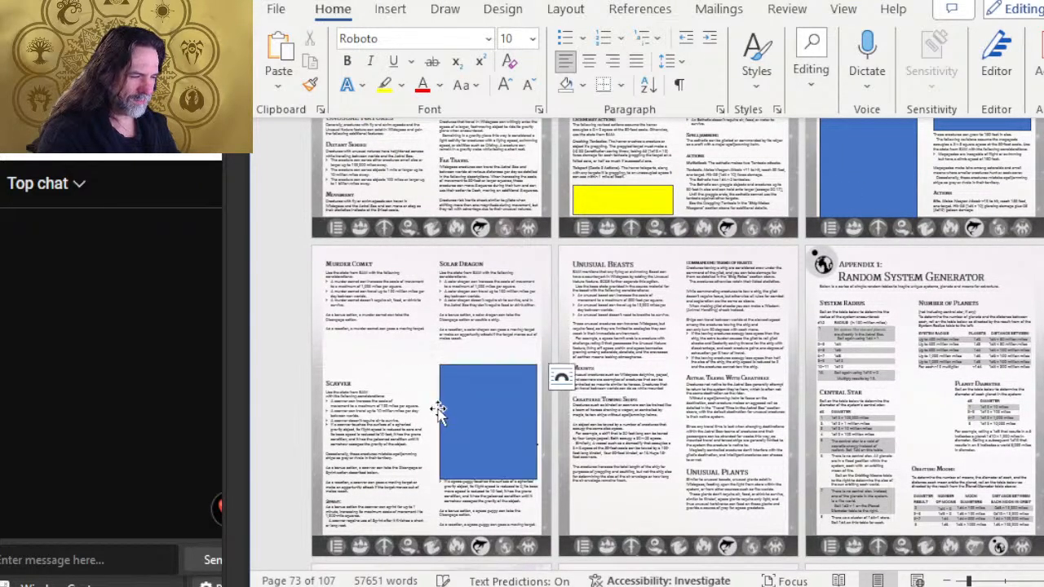
left_click_drag(439, 364, 329, 324)
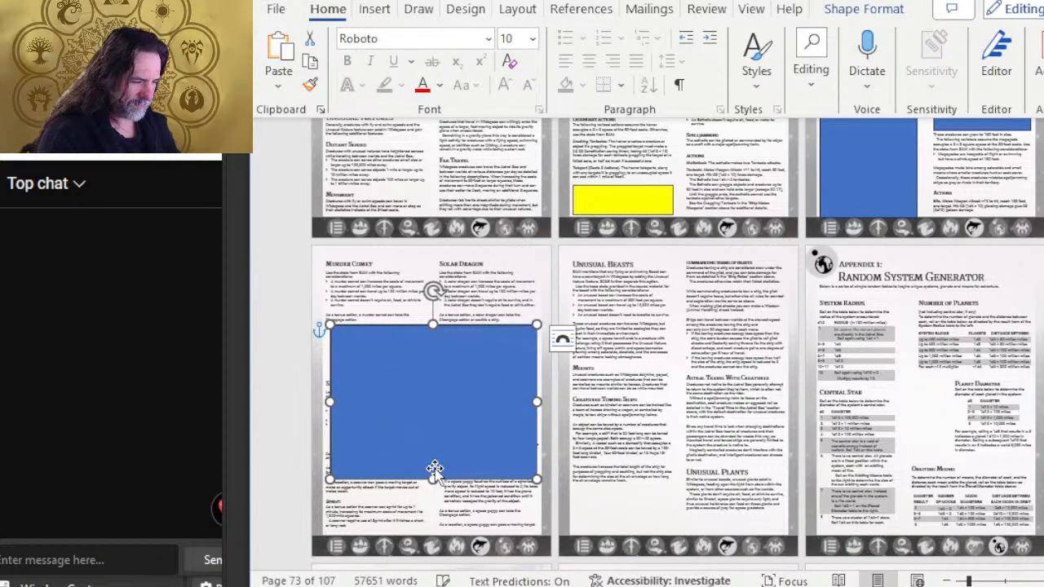
left_click_drag(433, 481, 447, 427)
Paste a blue placeholder below the Creatures Towing Ships text on the Unusual Beasts page and shorten it to fit the column
scroll(849, 408, "down", 3)
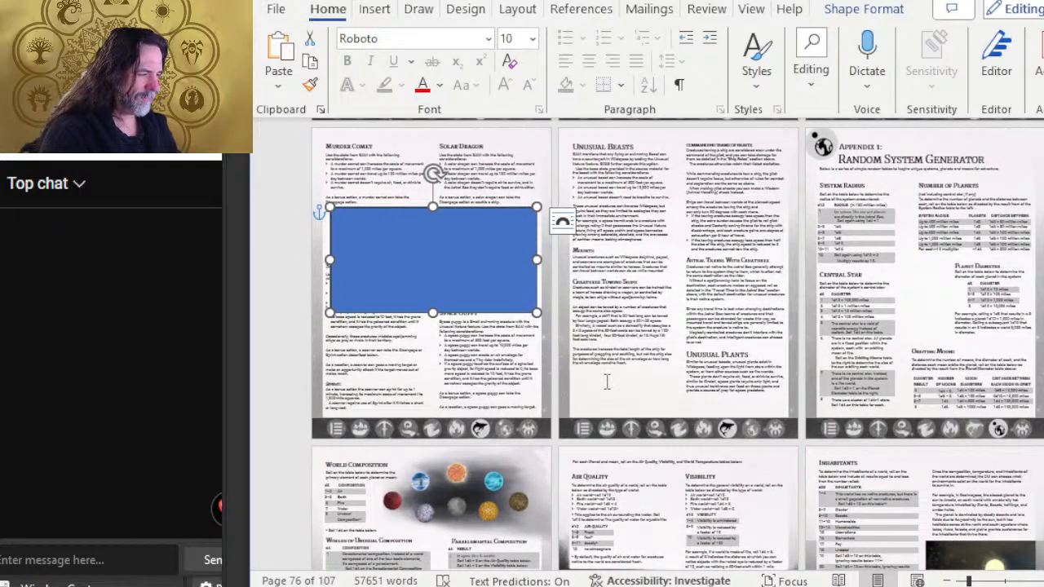
left_click(608, 385)
key("ctrl+v")
left_click_drag(622, 413, 622, 368)
Review the placeholders across the Ship Hazards and Creature Menagerie pages and the artwork in the appendix pages that follow
scroll(876, 278, "up", 3)
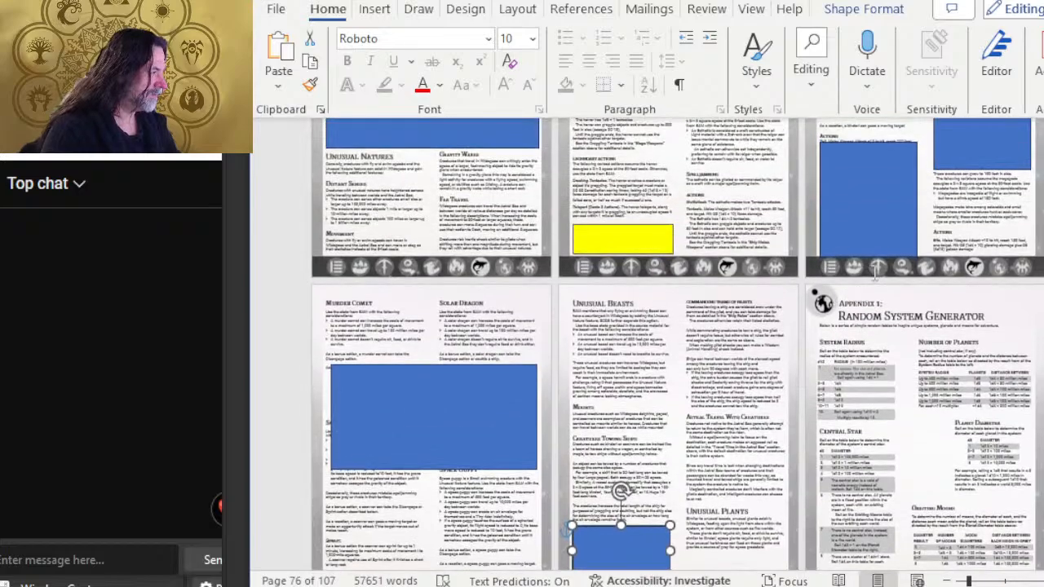
scroll(876, 273, "up", 7)
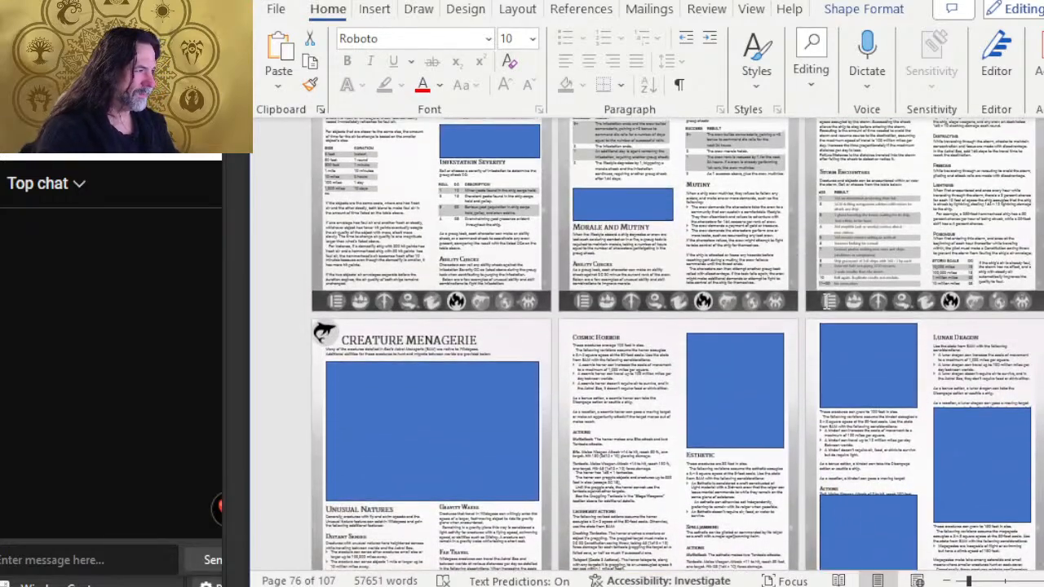
scroll(781, 326, "up", 7)
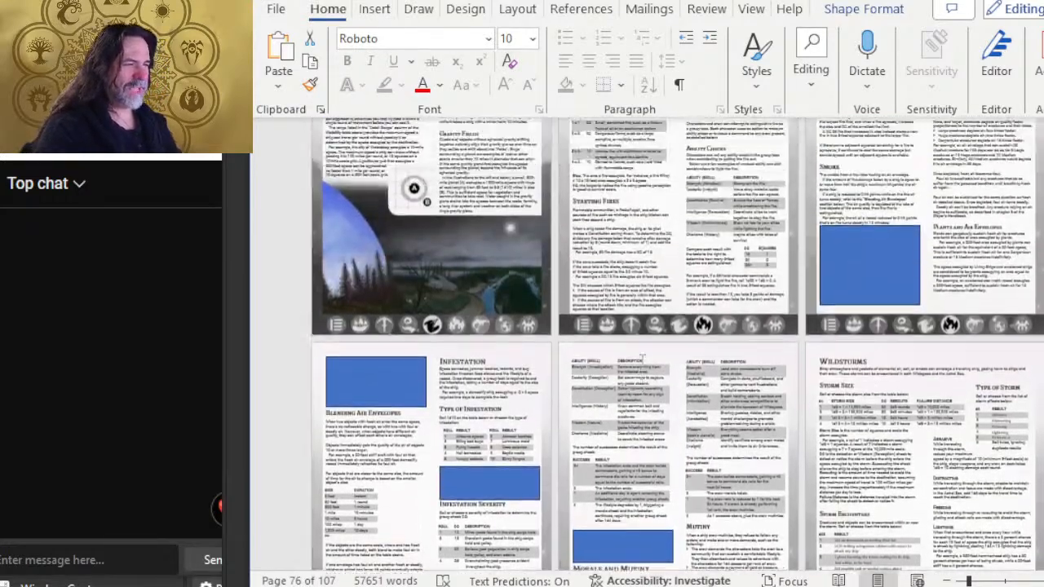
scroll(642, 357, "up", 6)
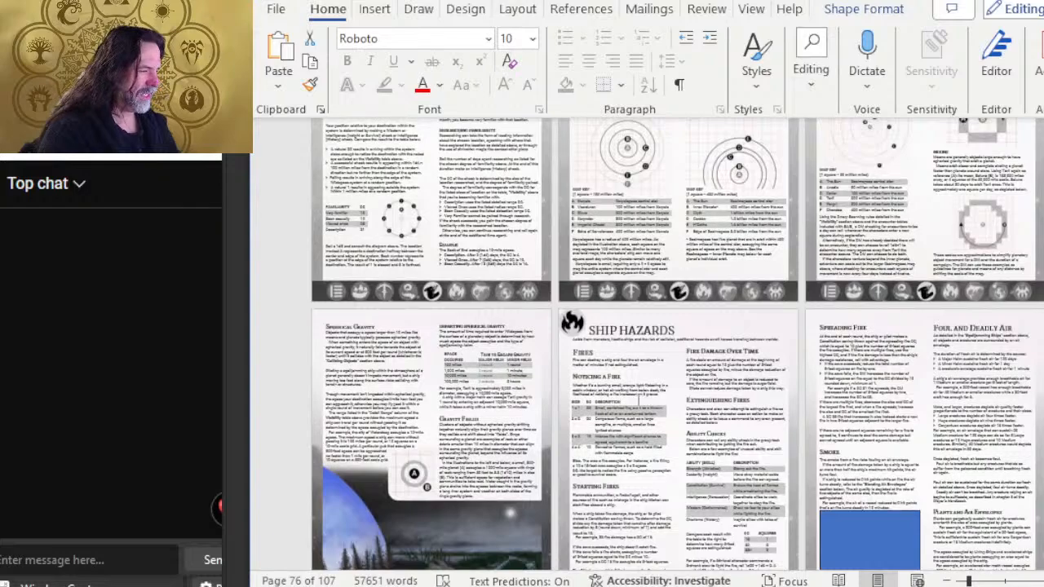
scroll(637, 350, "down", 1)
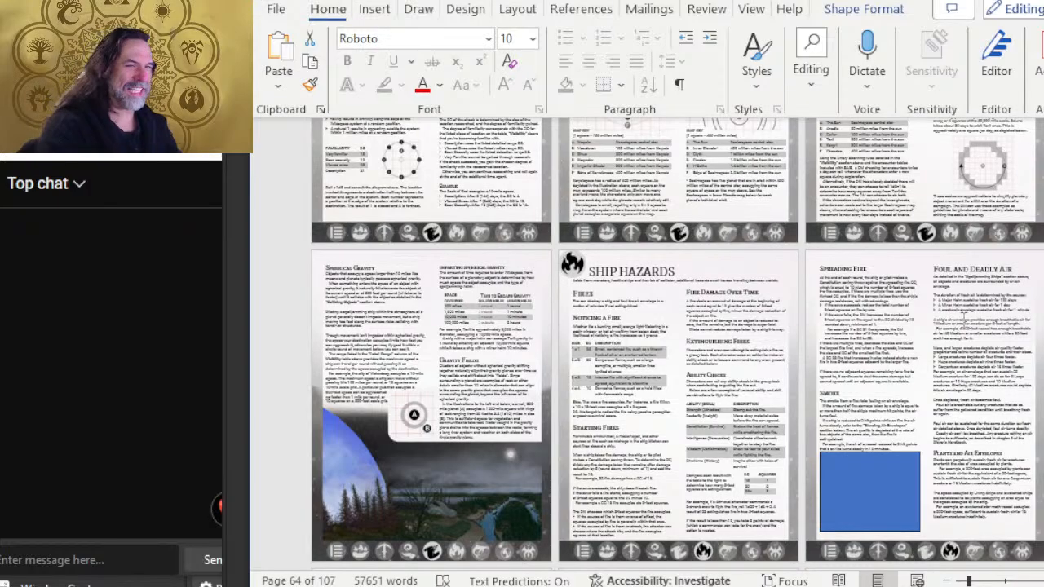
scroll(636, 408, "down", 5)
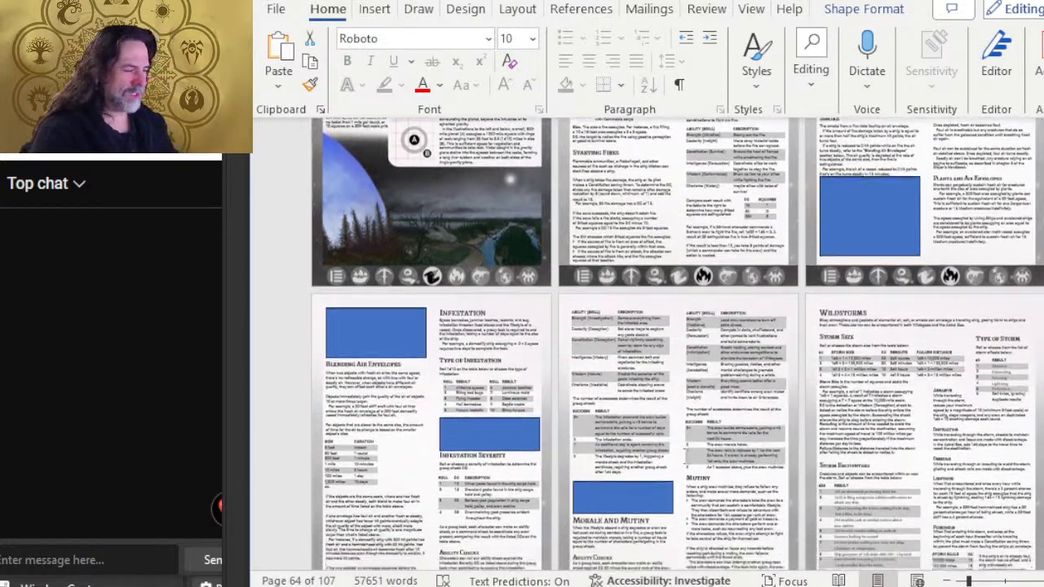
scroll(685, 460, "down", 8)
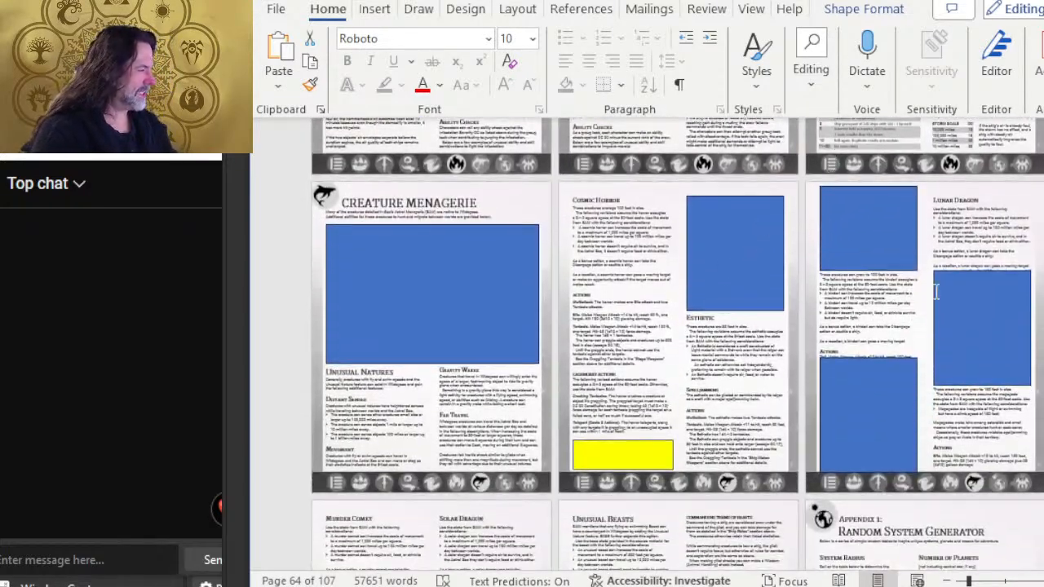
scroll(936, 292, "down", 7)
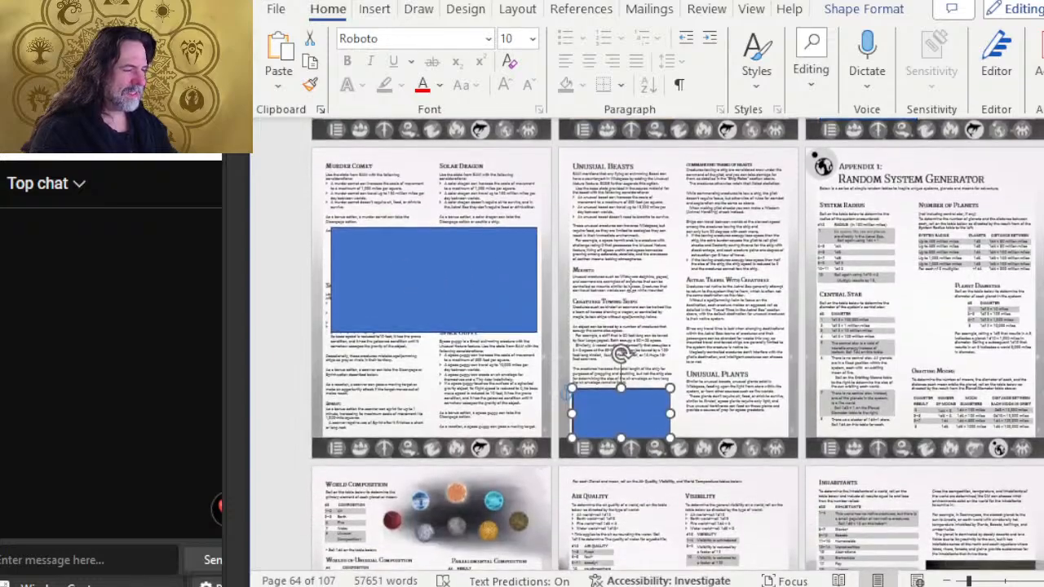
left_click(693, 400)
scroll(647, 356, "down", 2)
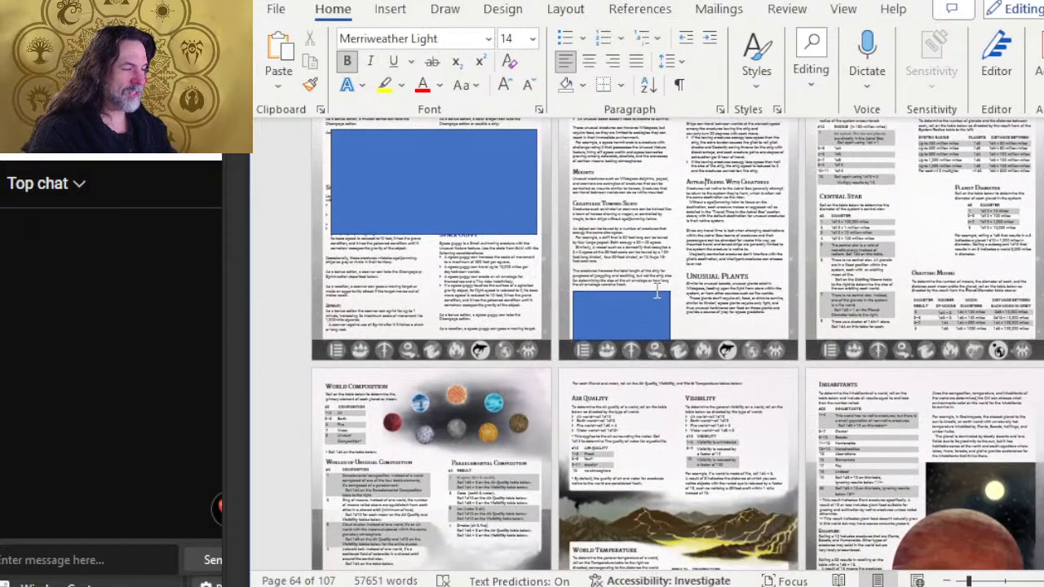
scroll(657, 293, "down", 9)
scroll(698, 363, "up", 5)
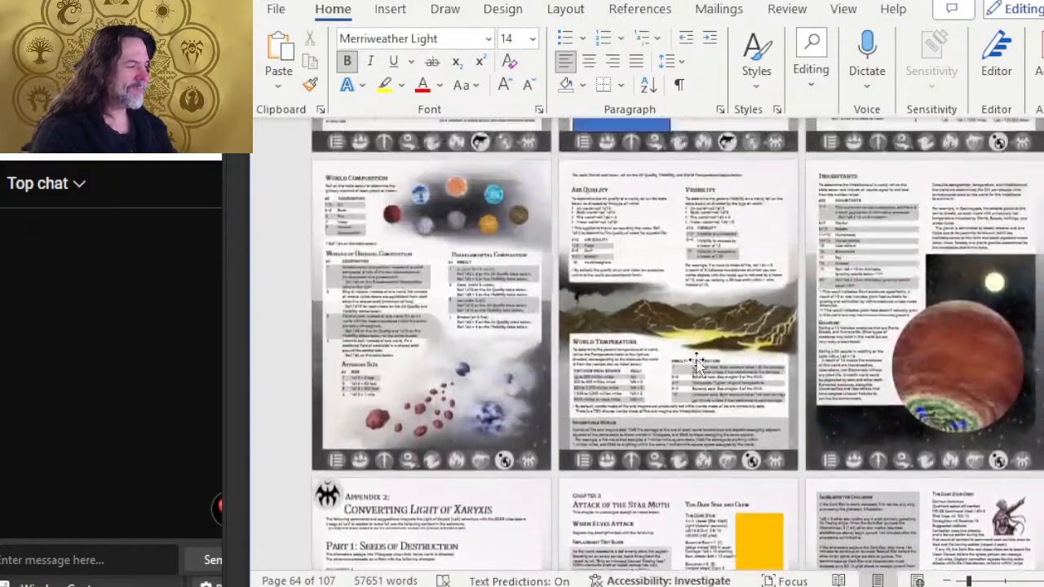
Review the layout and artwork backward from Appendix 1 through Exploration, Spellcasting, Combat and Equipment to the cover and table of contents
scroll(697, 363, "up", 20)
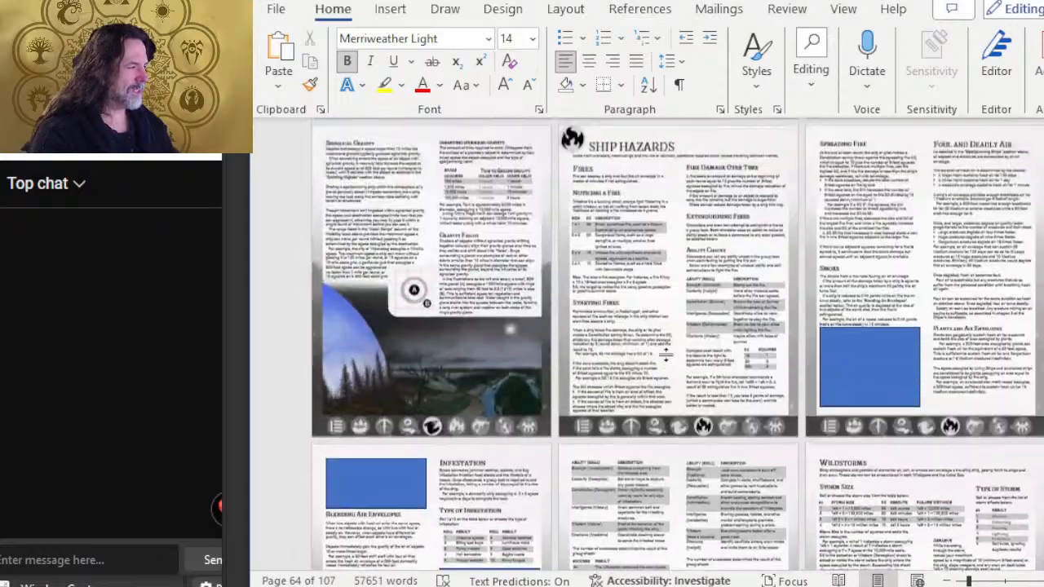
scroll(666, 356, "up", 20)
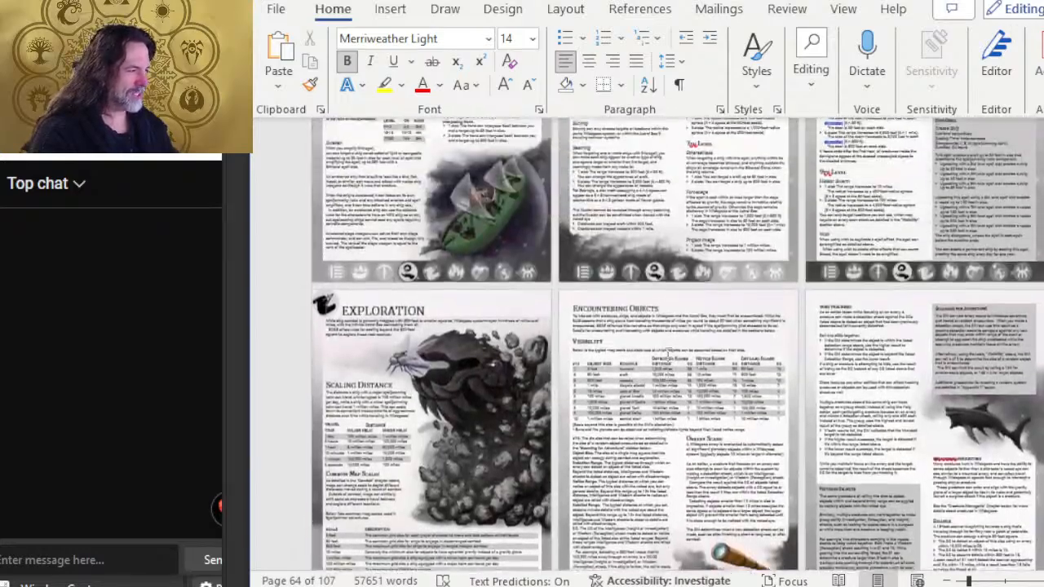
scroll(666, 357, "up", 20)
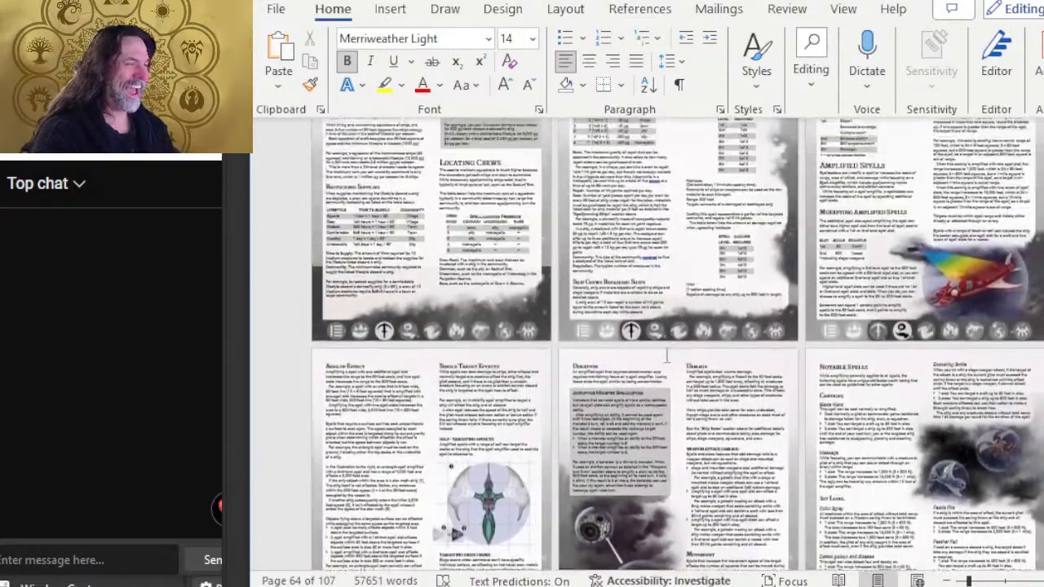
scroll(667, 357, "up", 20)
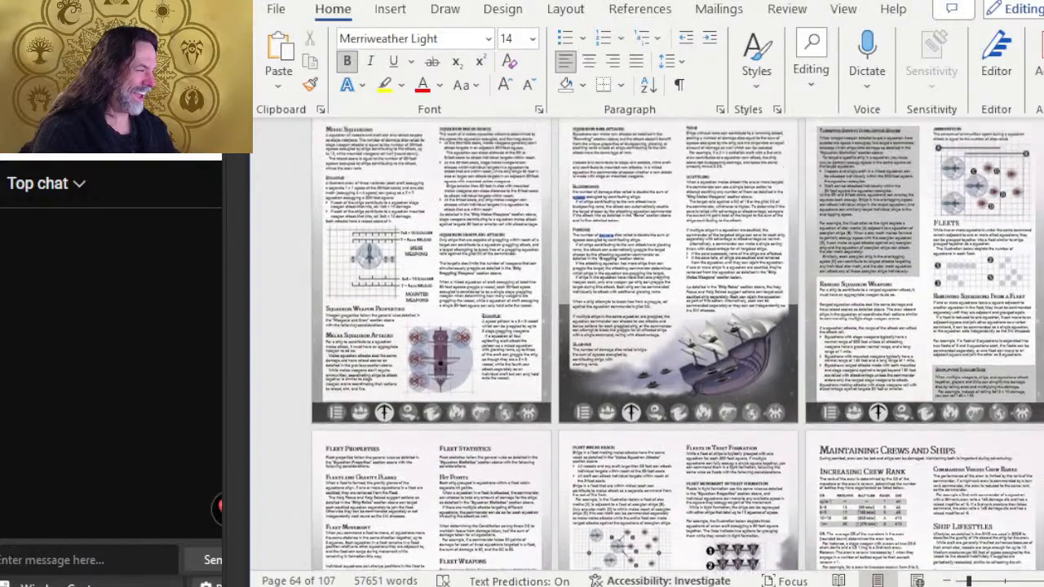
scroll(666, 357, "up", 3)
scroll(666, 356, "down", 1)
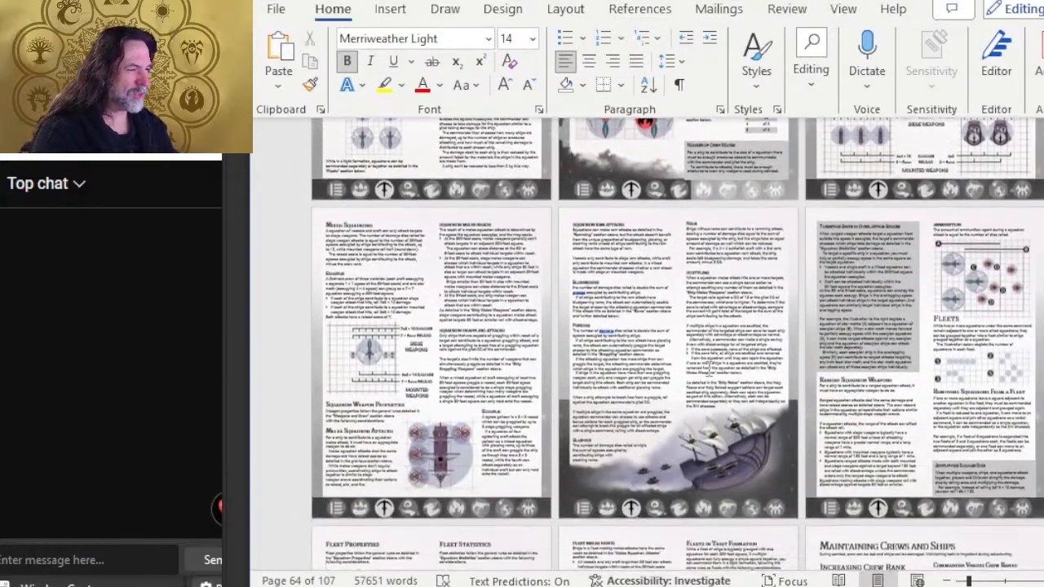
scroll(666, 356, "up", 10)
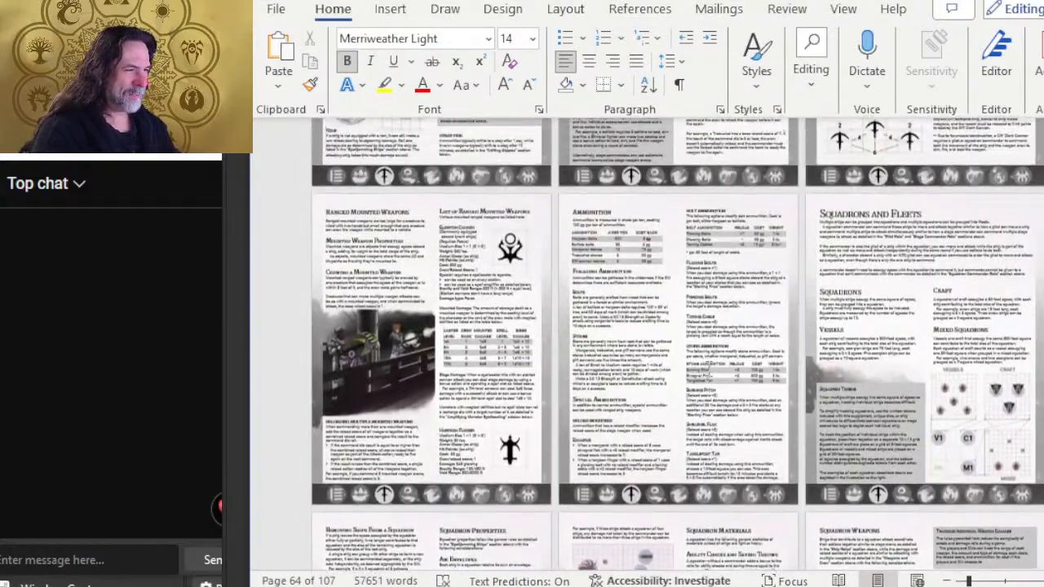
scroll(707, 368, "up", 10)
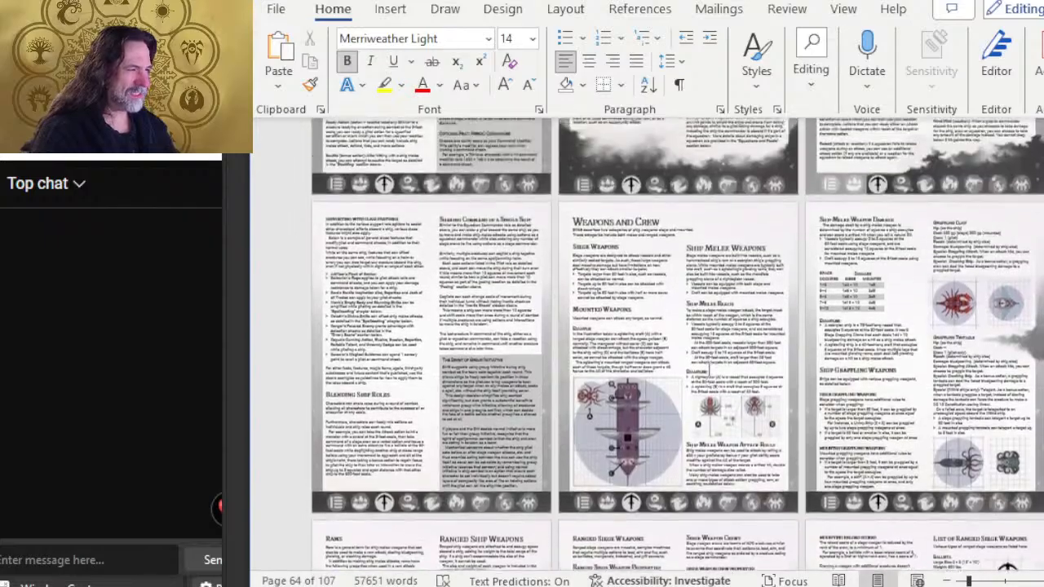
scroll(707, 369, "up", 10)
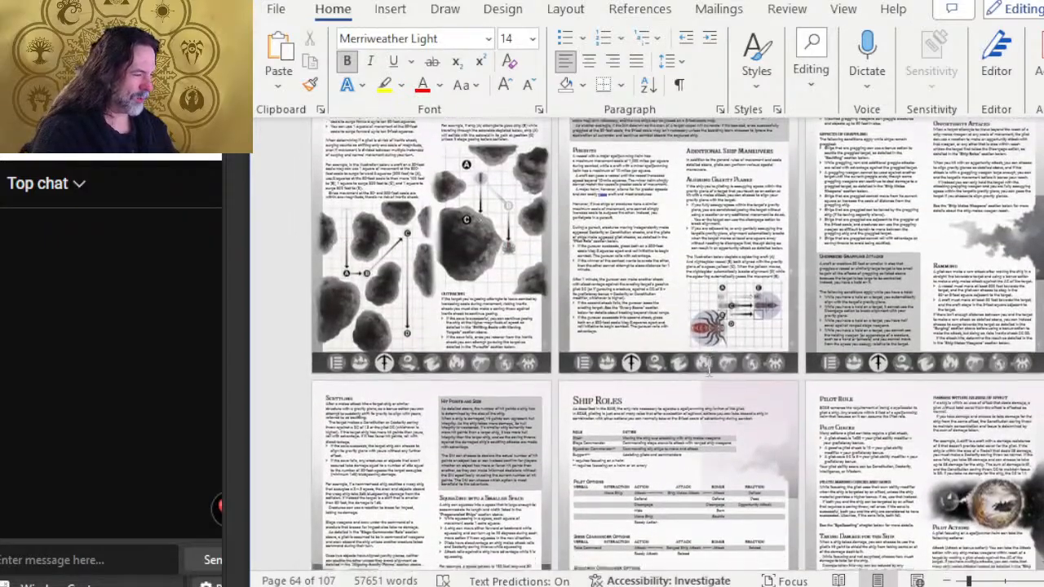
scroll(707, 368, "up", 5)
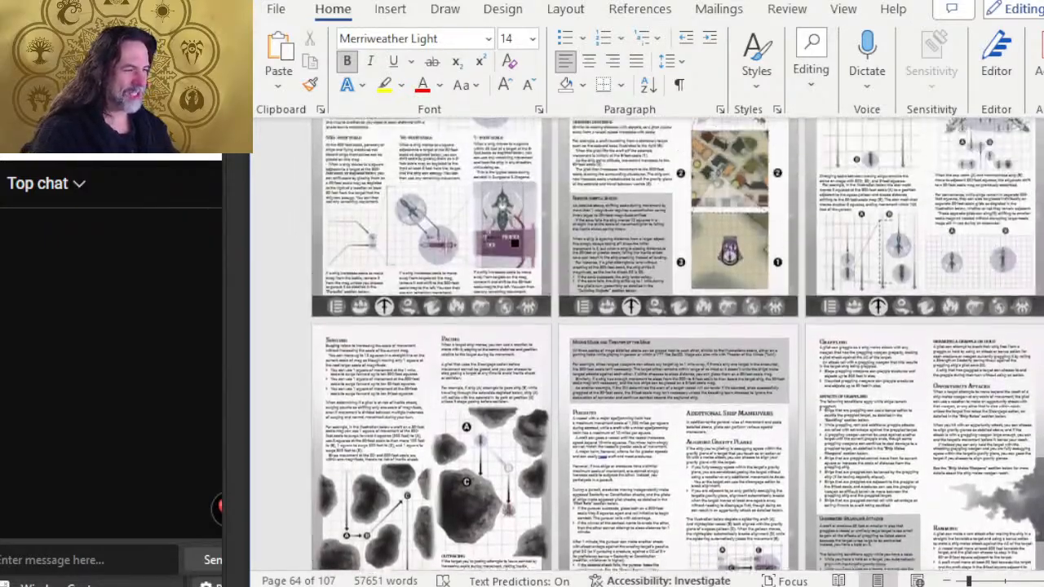
scroll(703, 377, "up", 5)
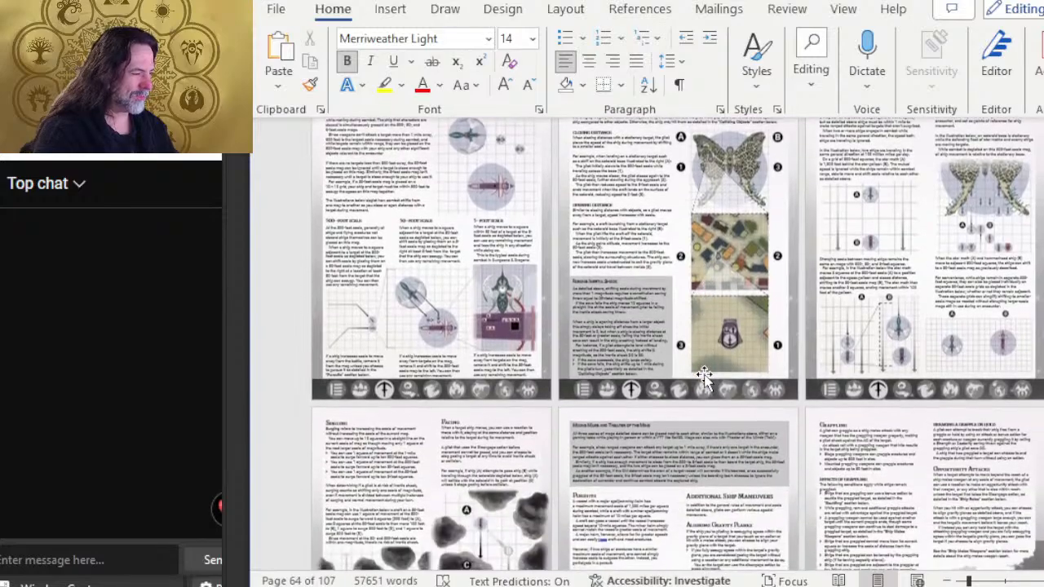
scroll(703, 377, "up", 8)
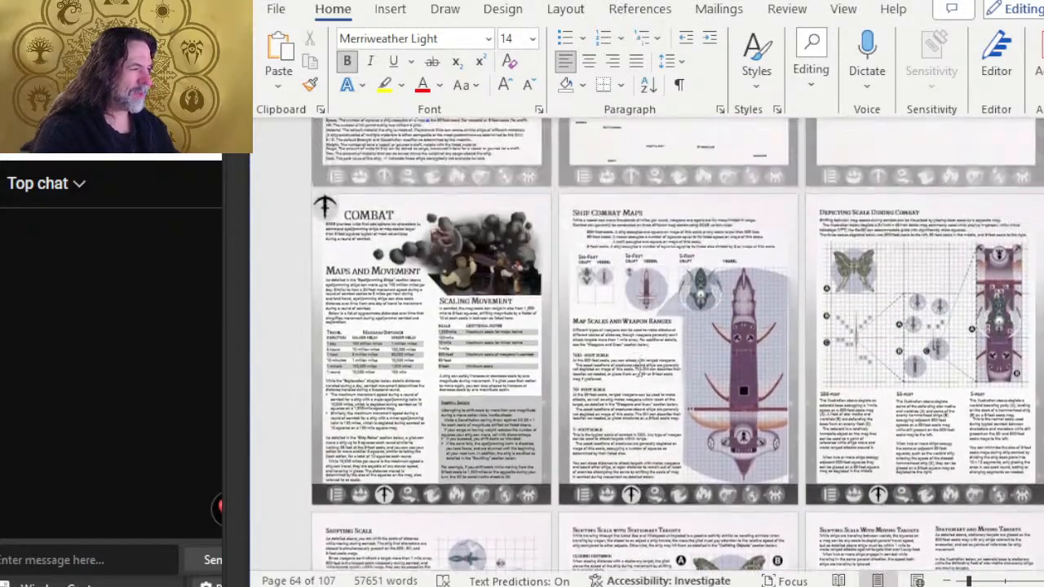
scroll(641, 374, "up", 10)
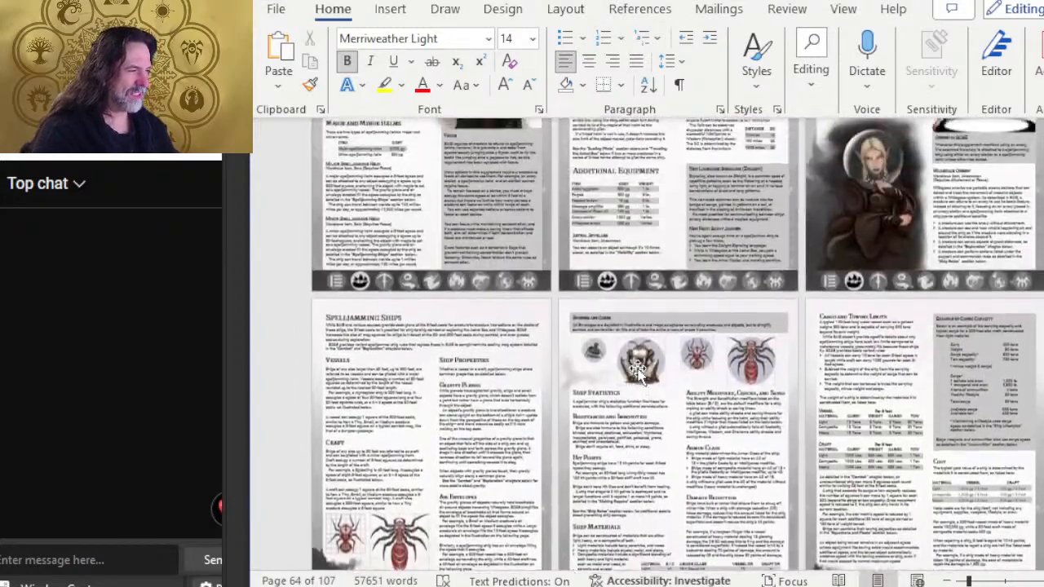
scroll(640, 373, "up", 10)
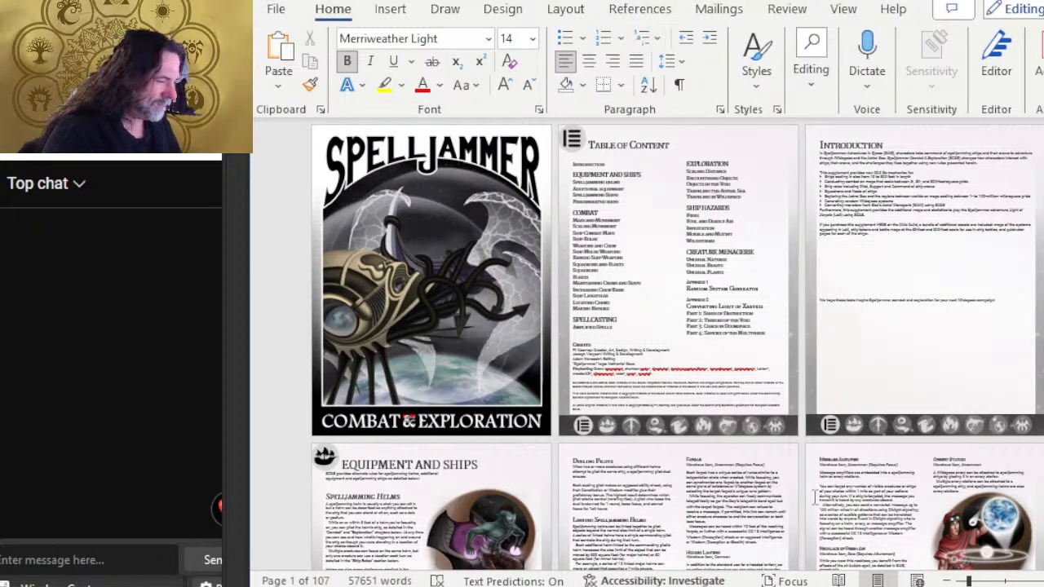
Follow the table of contents link to Part 3: Chaos in Doomspace and go back to the Chapter 5 pages, Living on the Edge
left_click(697, 328)
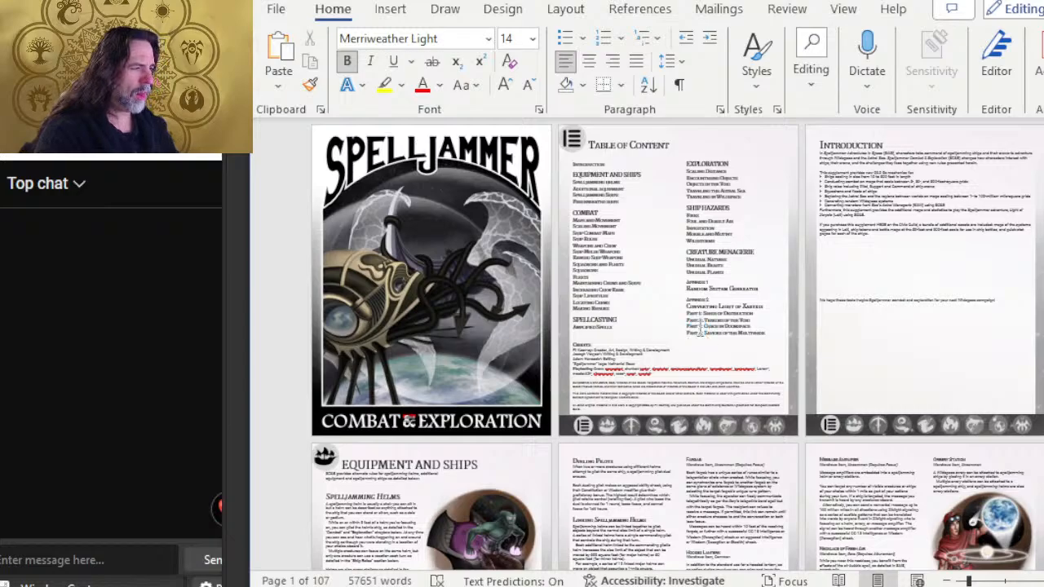
left_click(699, 329, "ctrl")
scroll(698, 330, "up", 6)
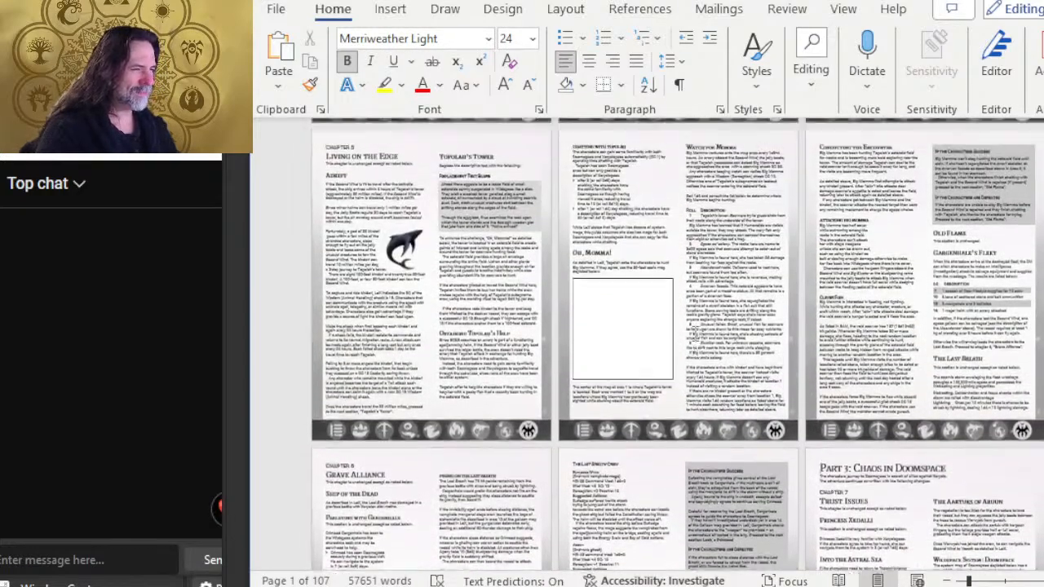
scroll(614, 372, "up", 3)
Place the cursor in the Chatting with Topolah text and enlarge the page to read that section and Watch for Momma
left_click(623, 291)
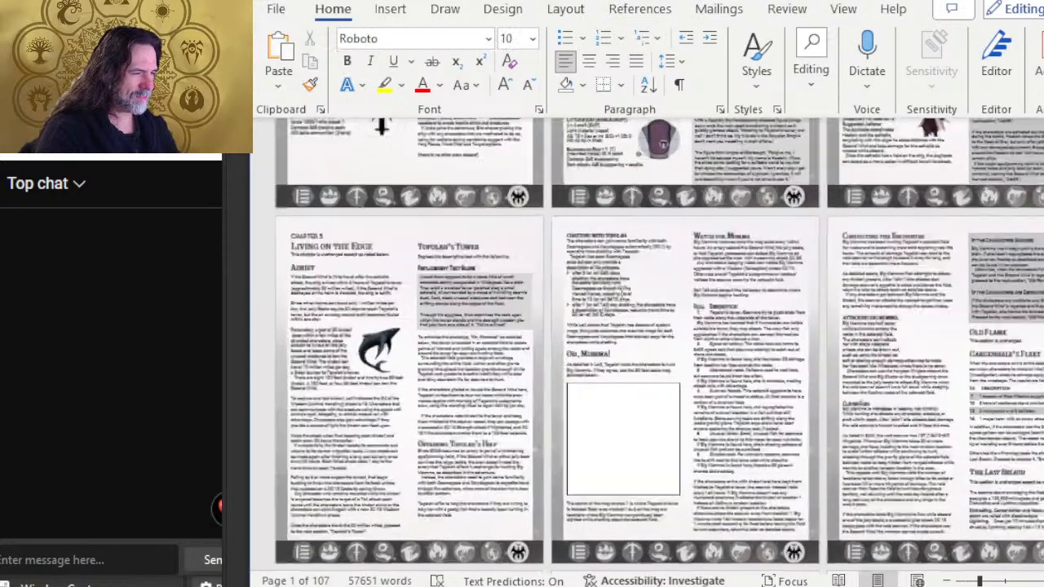
scroll(622, 292, "up", 8)
scroll(621, 294, "down", 2)
scroll(622, 294, "up", 4)
scroll(622, 294, "down", 3)
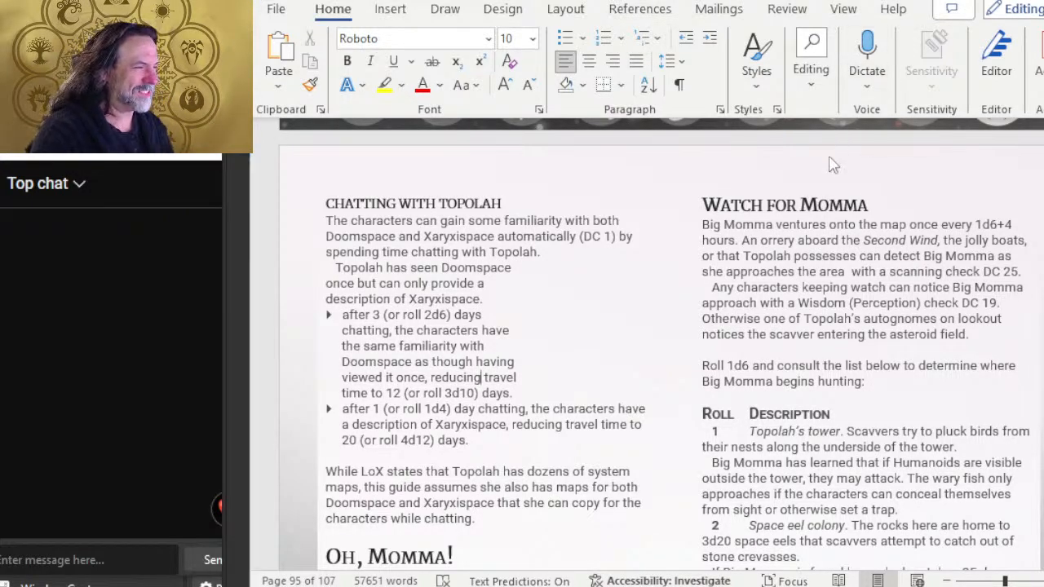
Switch to Photoshop, hide the page 94 layer group, and show and expand the page 95 group
key("alt+Tab")
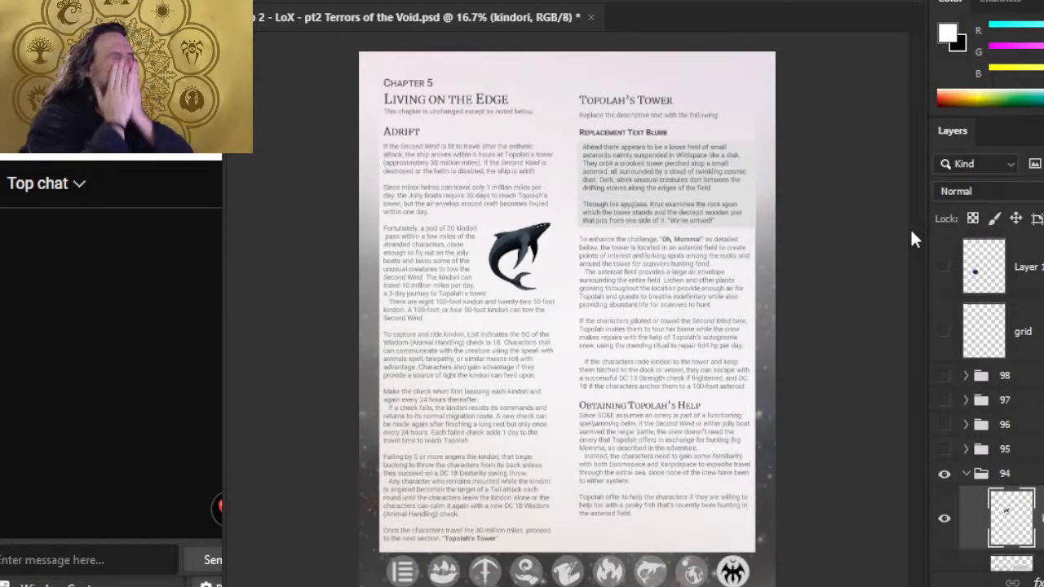
left_click(967, 474)
left_click(943, 476)
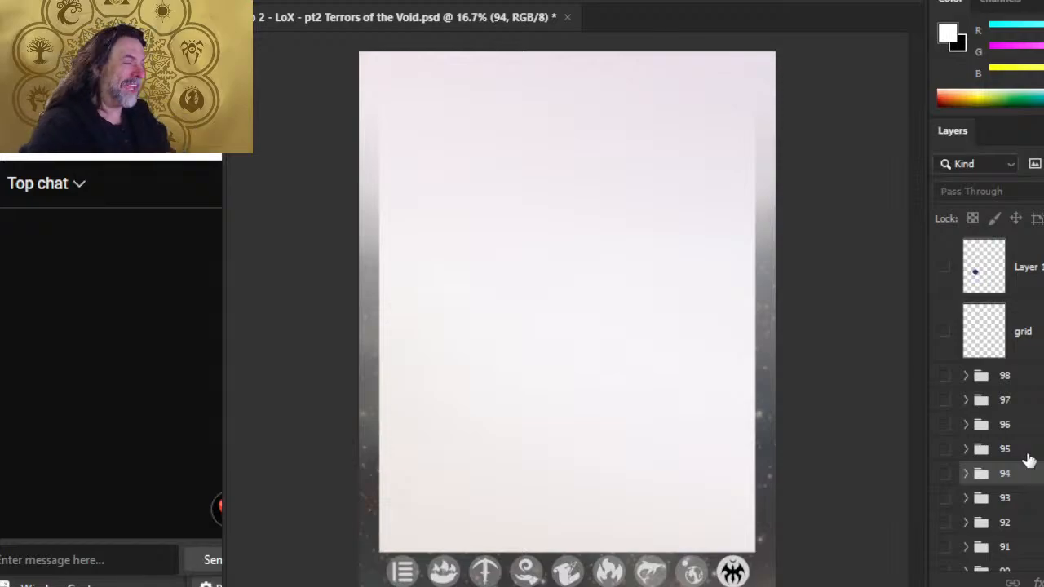
left_click(944, 449)
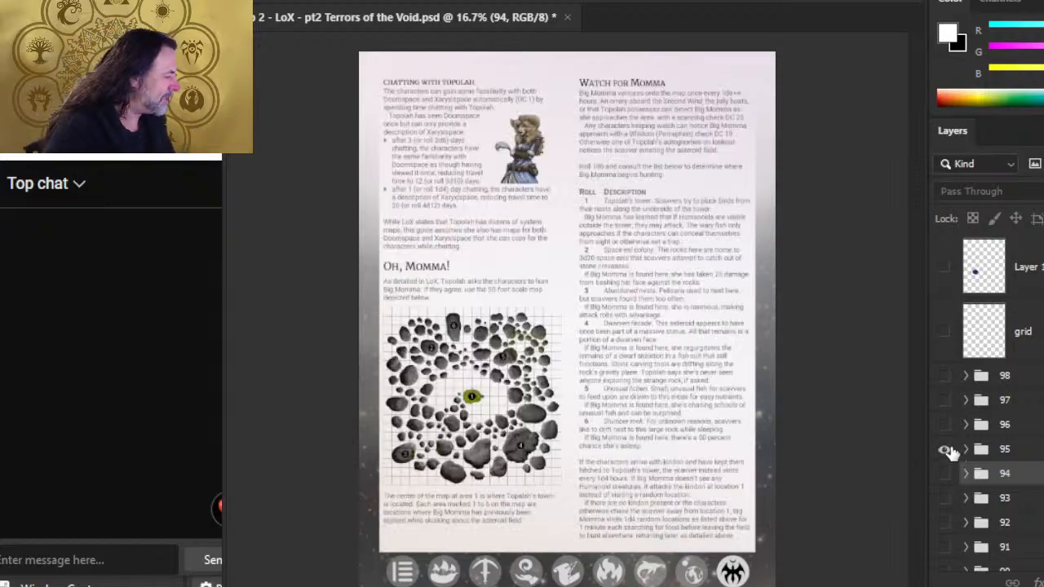
left_click(965, 451)
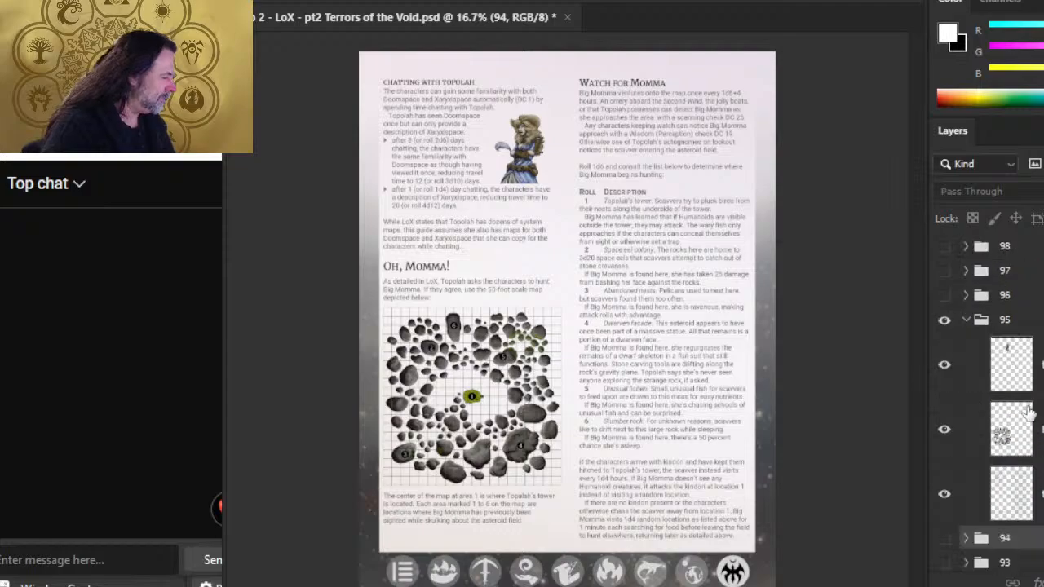
Duplicate the topolah layer into a new document, leaving the document unnamed
scroll(995, 408, "down", 3)
left_click(1010, 364)
right_click(1011, 364)
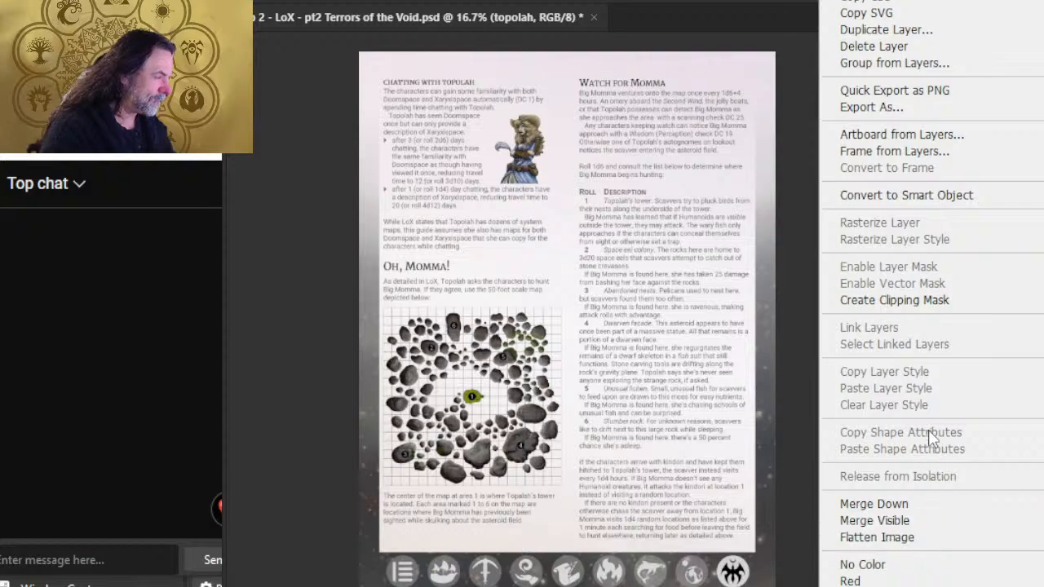
key("Escape")
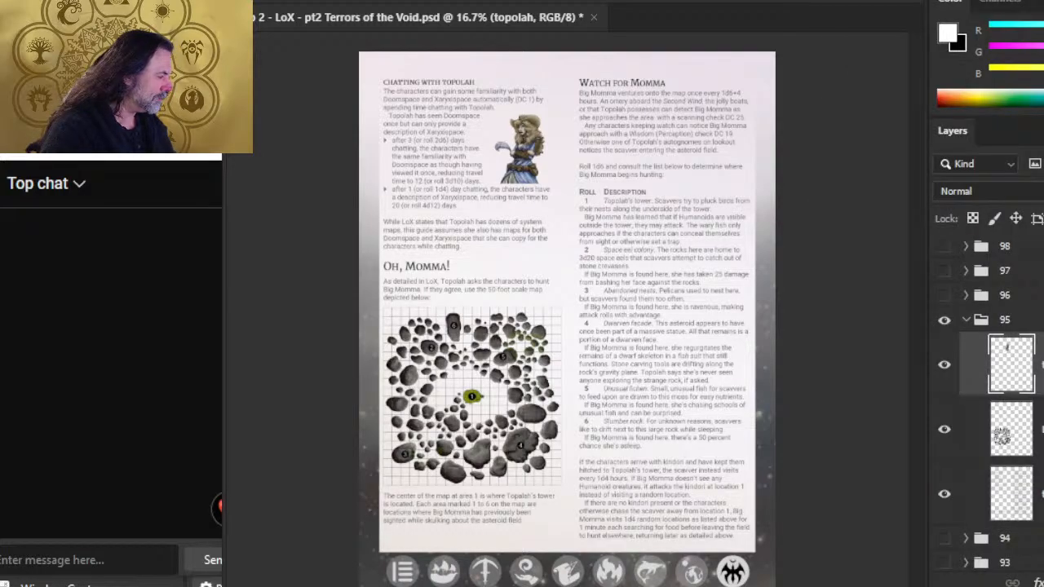
right_click(1039, 364)
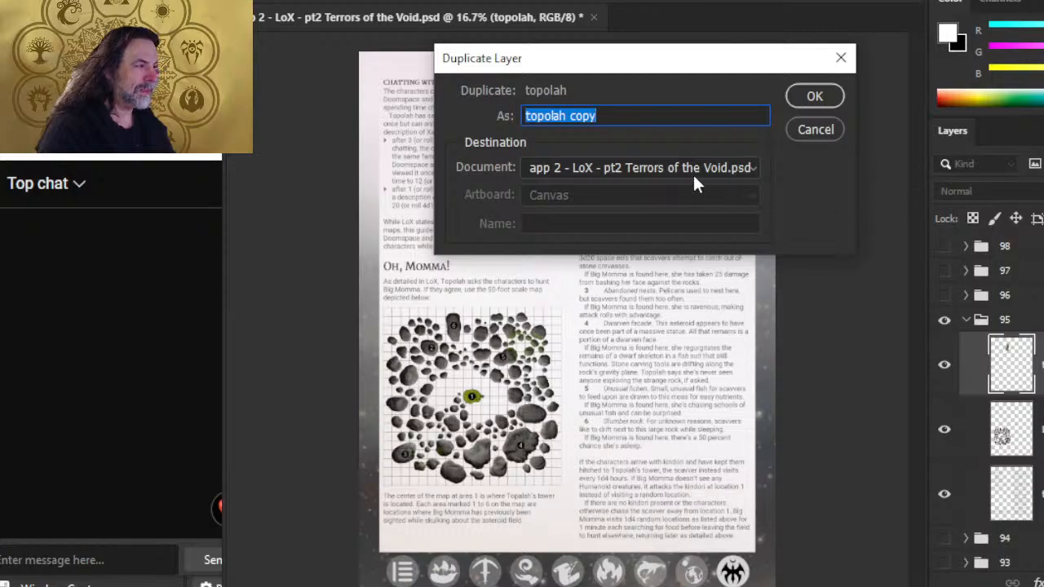
left_click(693, 173)
left_click(688, 201)
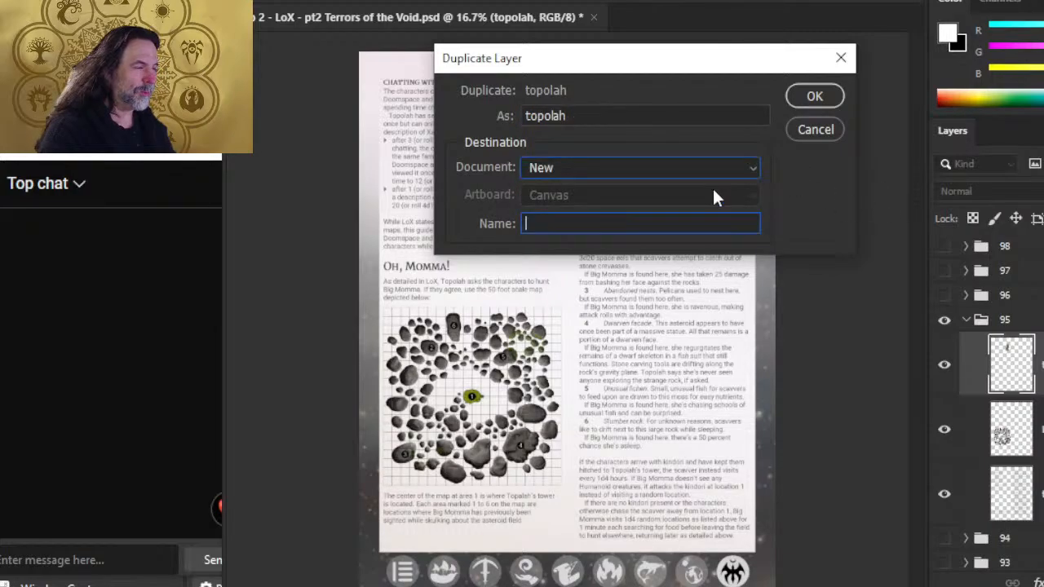
left_click(814, 98)
Select the outline of the topolah artwork and crop the new document to it
left_click(987, 287, "ctrl")
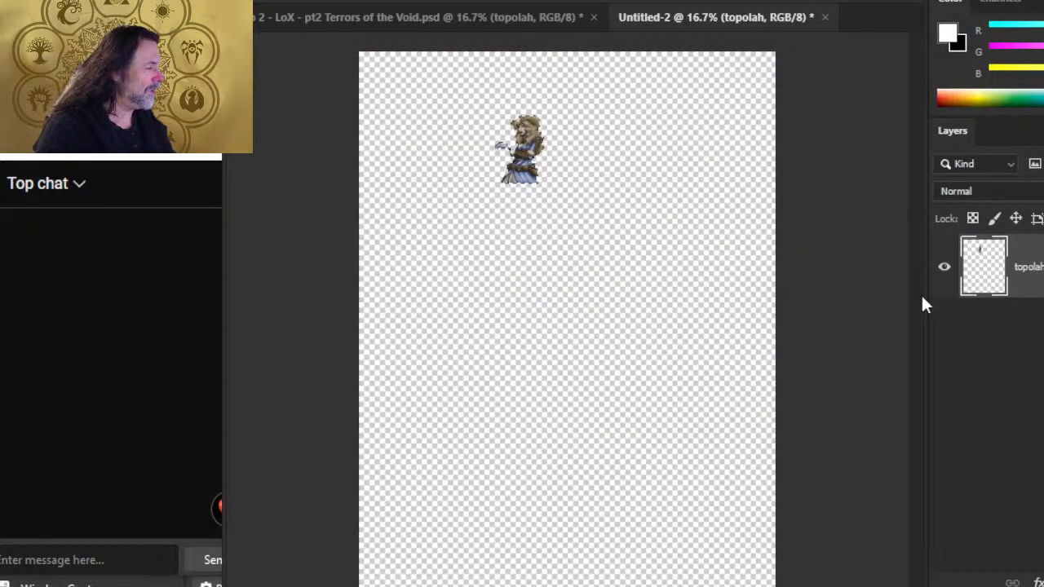
left_click(333, 0)
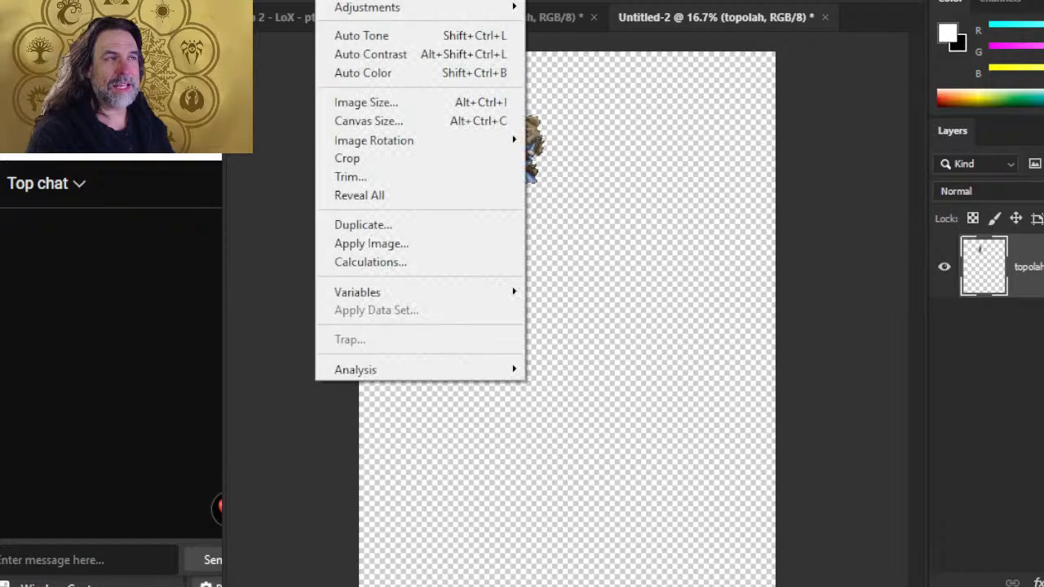
left_click(398, 166)
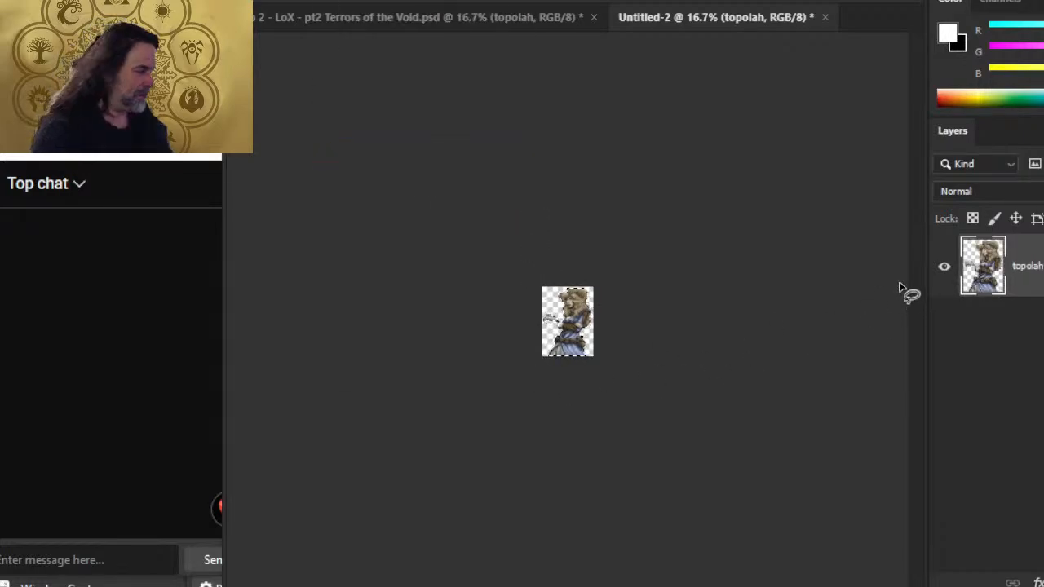
Resize the canvas of the topolah image to 1.5 inches wide by 1.5 inches high
left_click(380, 2)
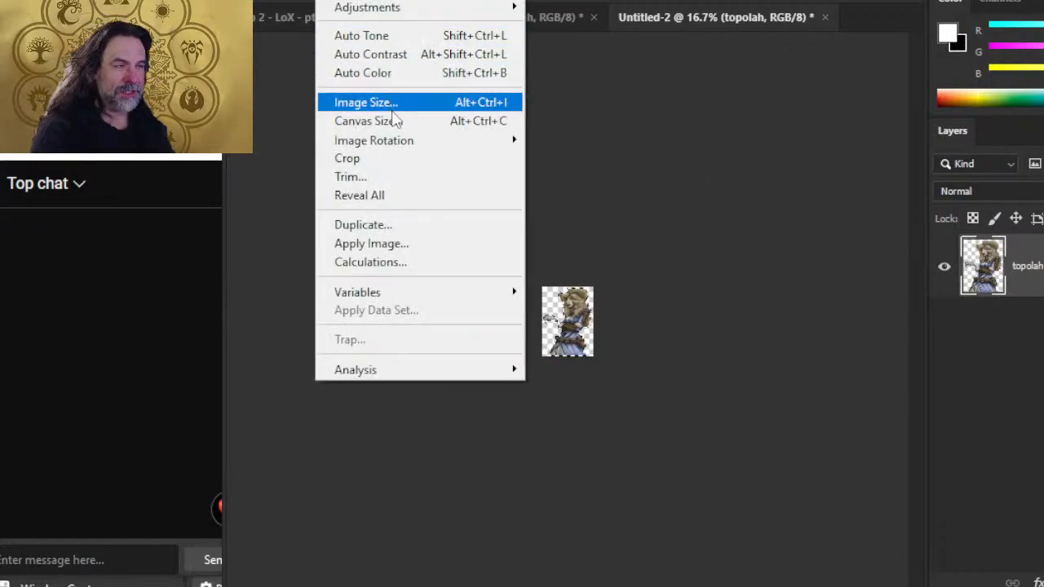
left_click(394, 121)
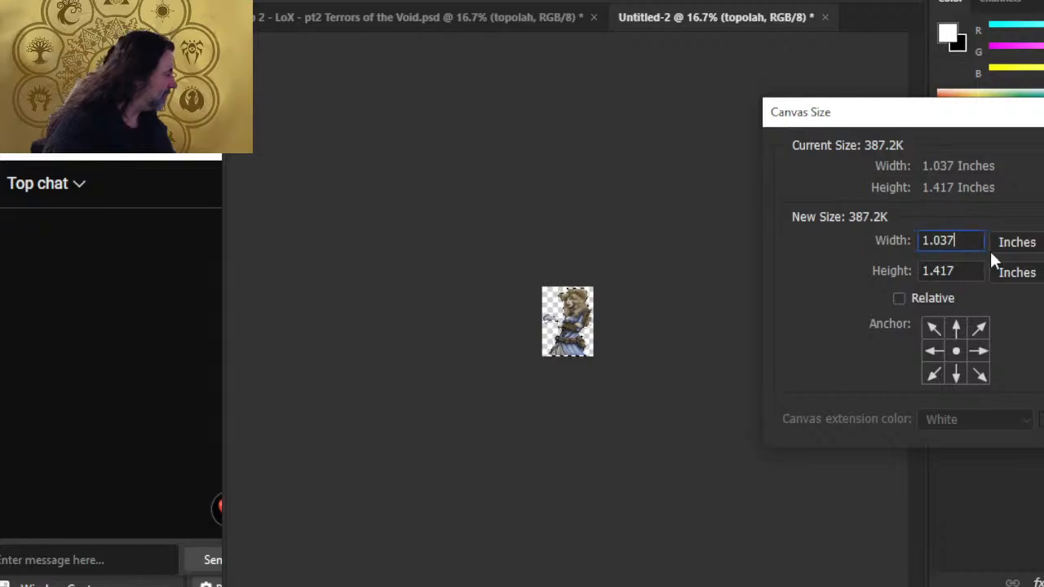
key("BackSpace")
key("BackSpace")
key("BackSpace")
key("BackSpace")
type(".1")
key("Tab")
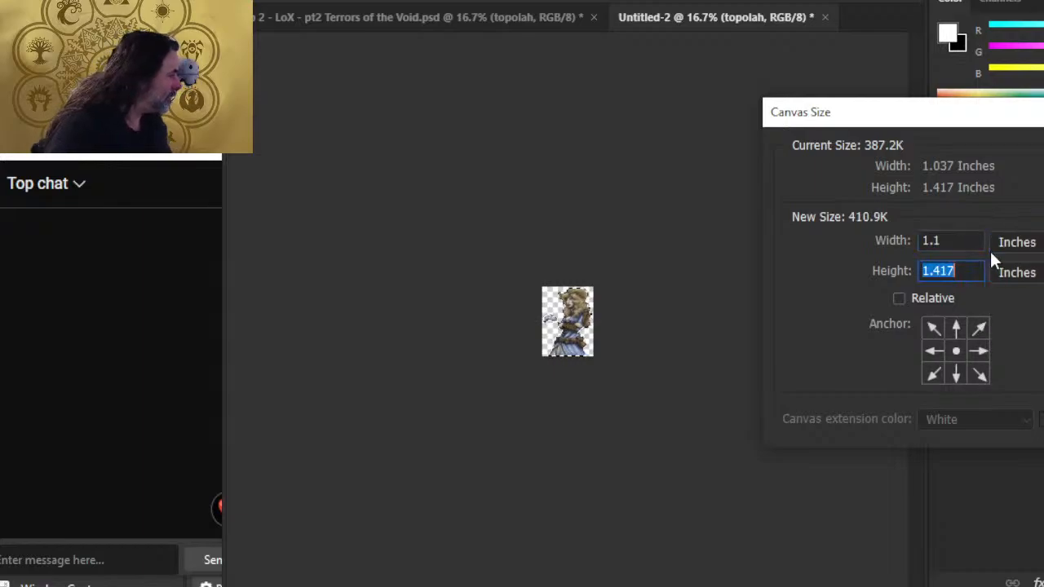
type("1.4")
key("BackSpace")
type("5")
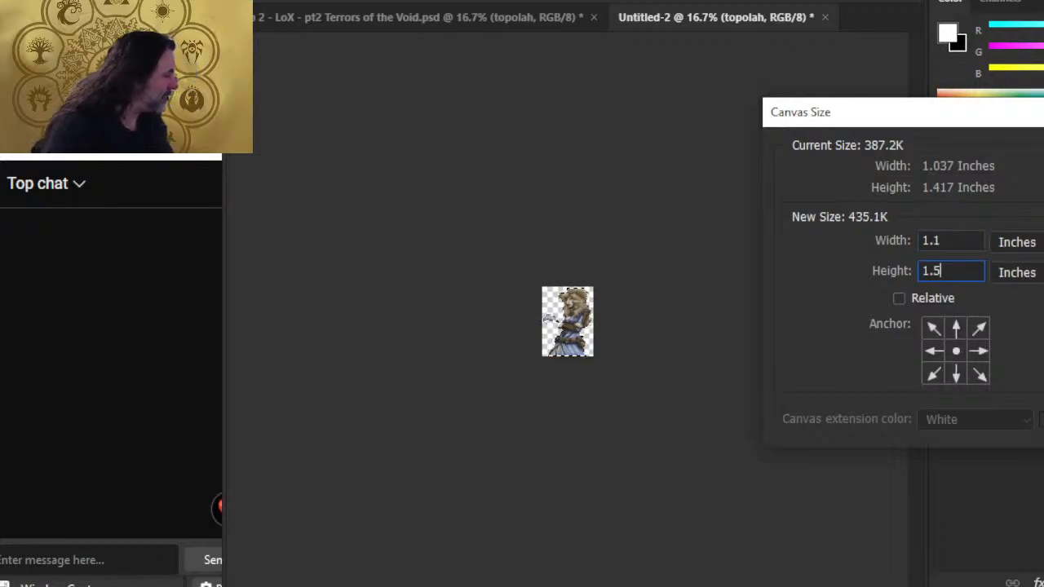
key("shift+Tab")
type("1.5")
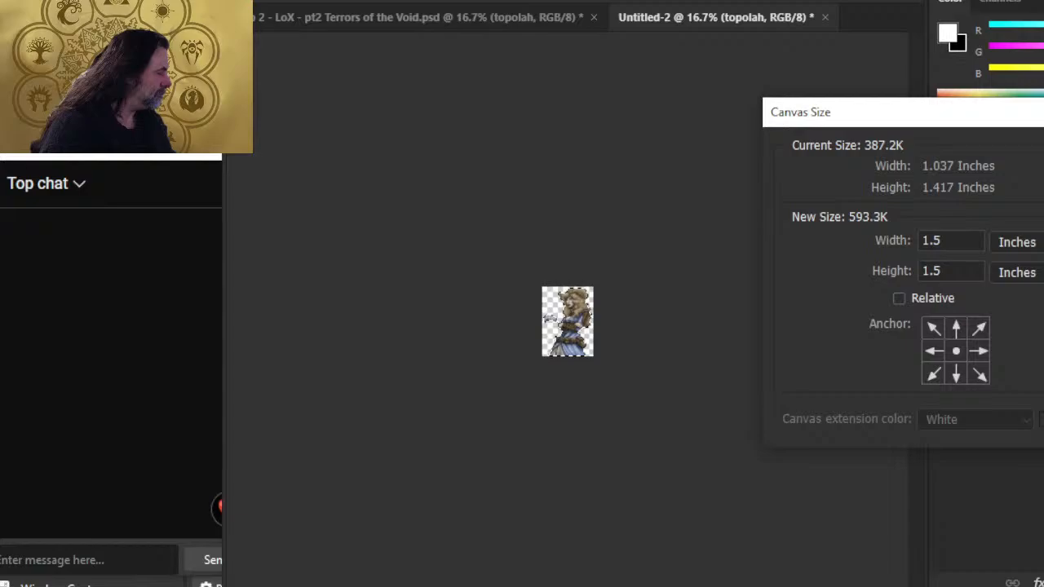
key("Return")
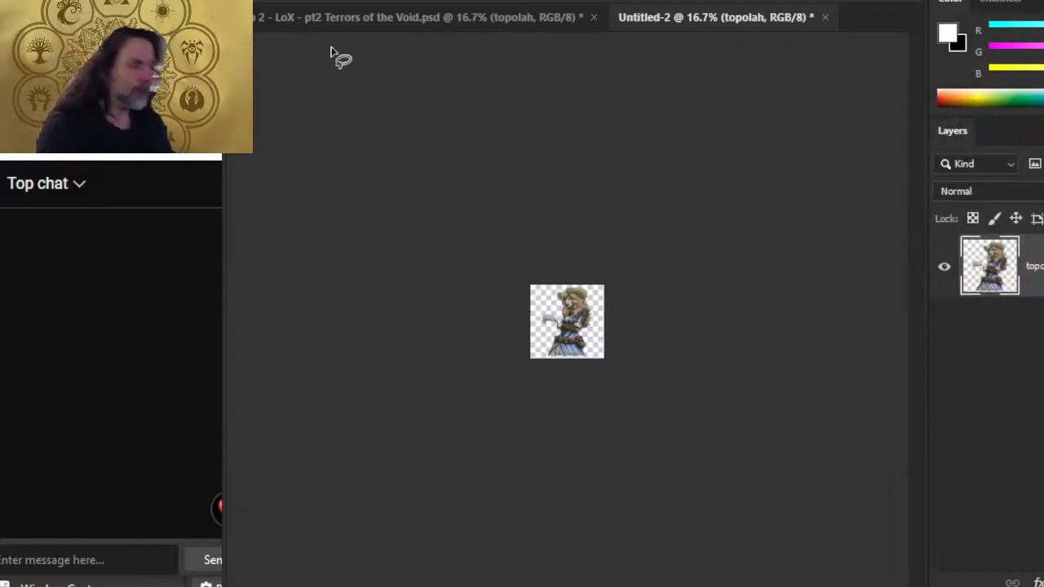
Save a copy of the topolah image on the computer as a PNG named "95 top" with the smallest file size option
key("alt+f")
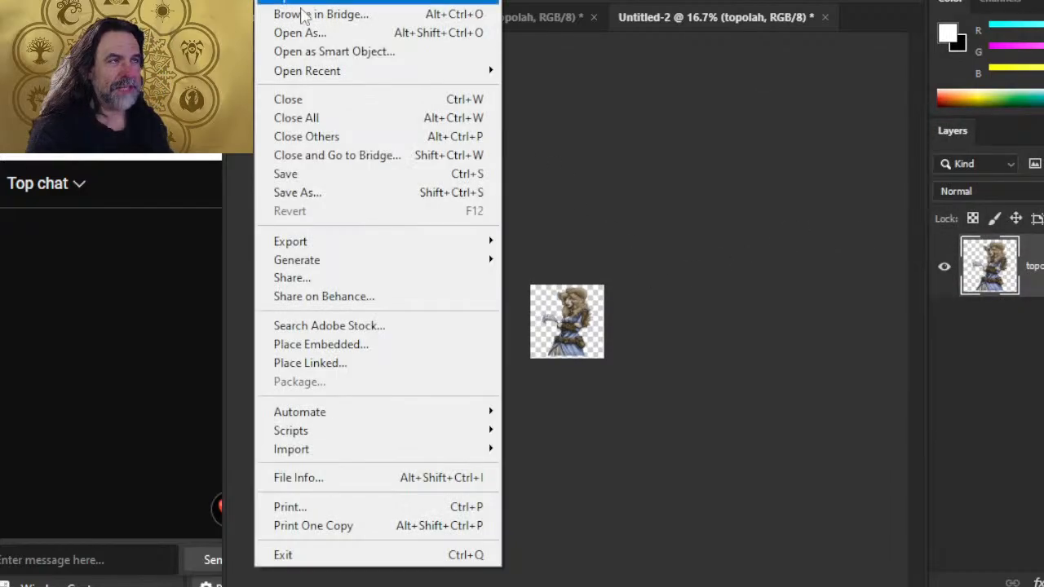
left_click(378, 196)
left_click(754, 478)
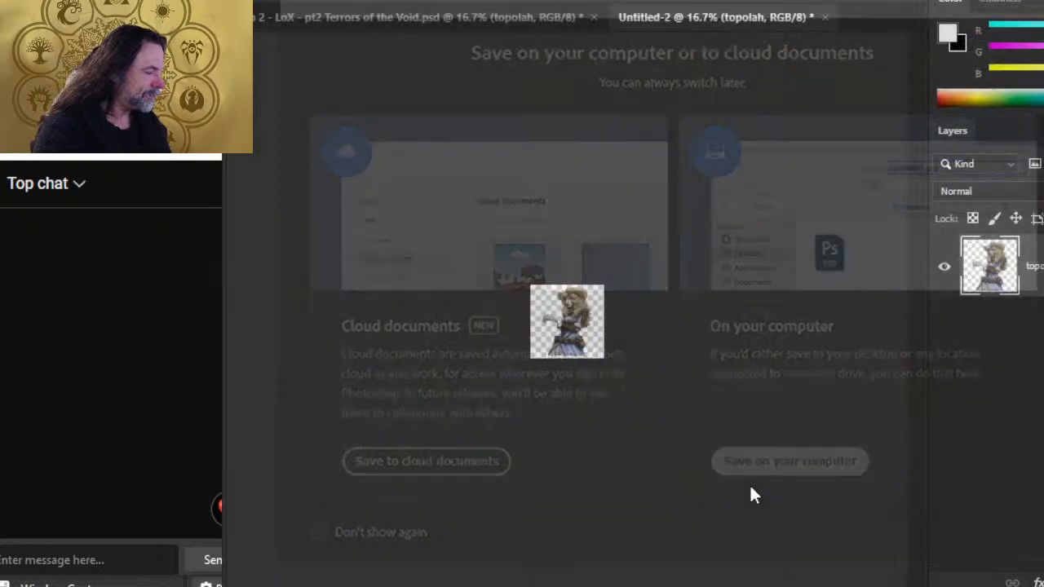
left_click(478, 414)
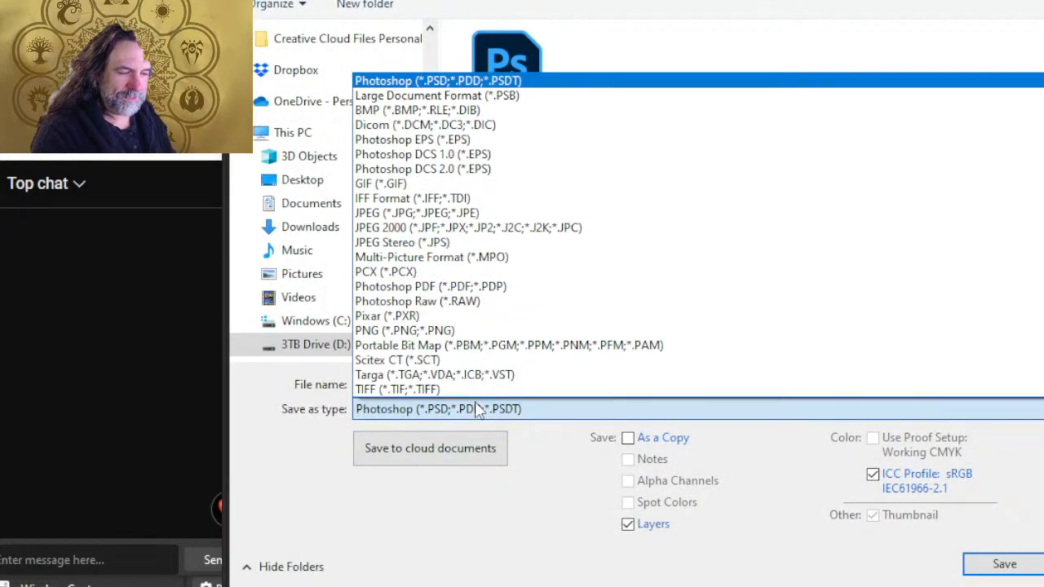
left_click(433, 336)
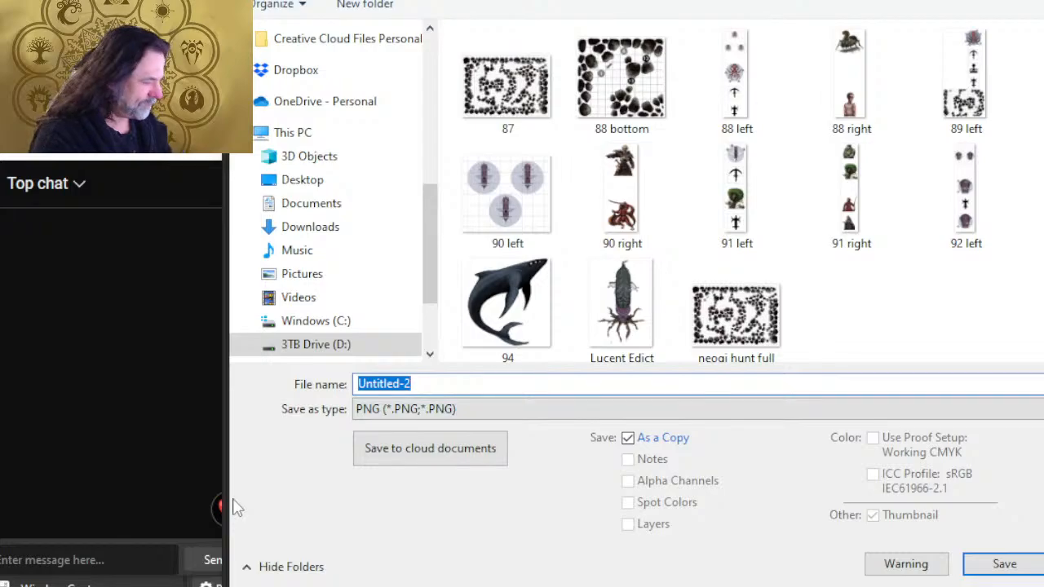
type("95")
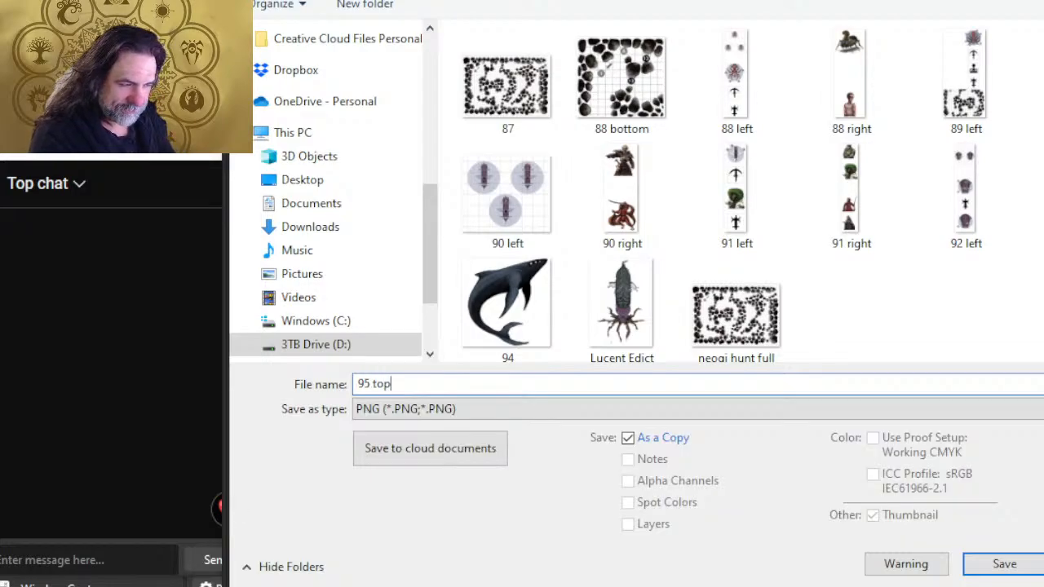
type(" top")
key("Return")
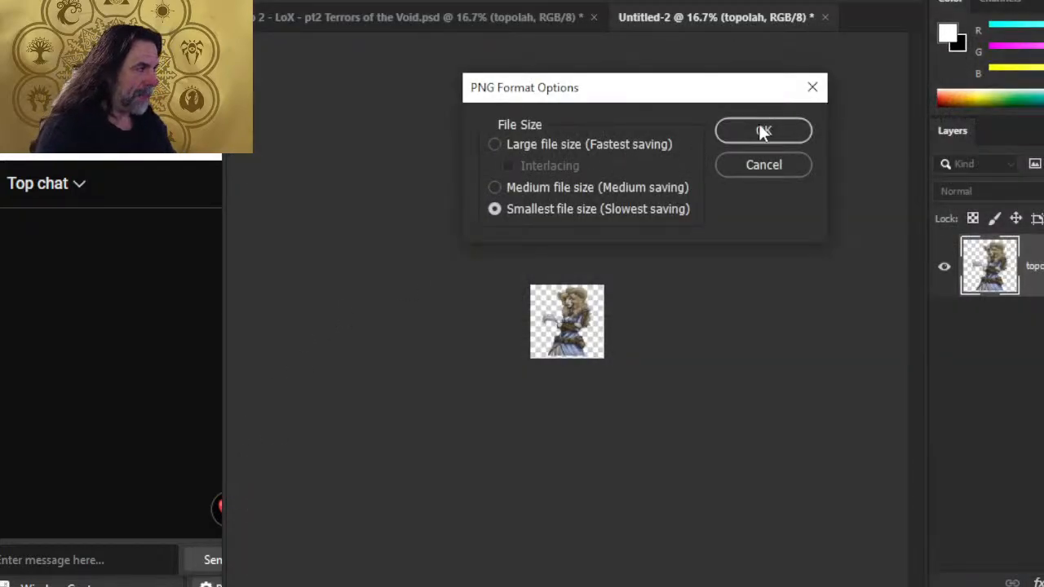
left_click(748, 136)
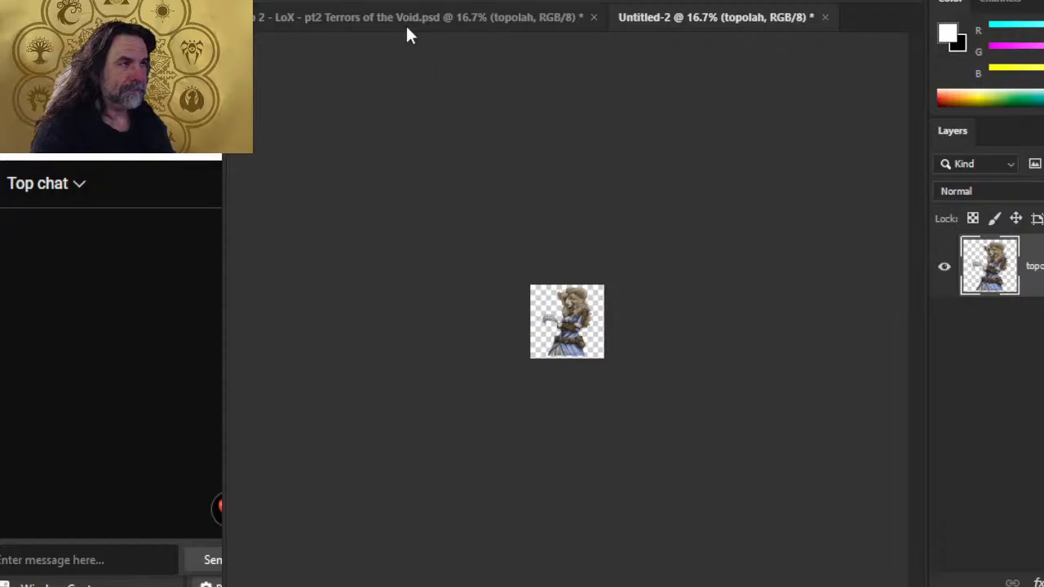
Switch to the Word layout document and duplicate the kindori picture into the gap beside the "Chatting with Topolah" bullet text
key("alt+Tab")
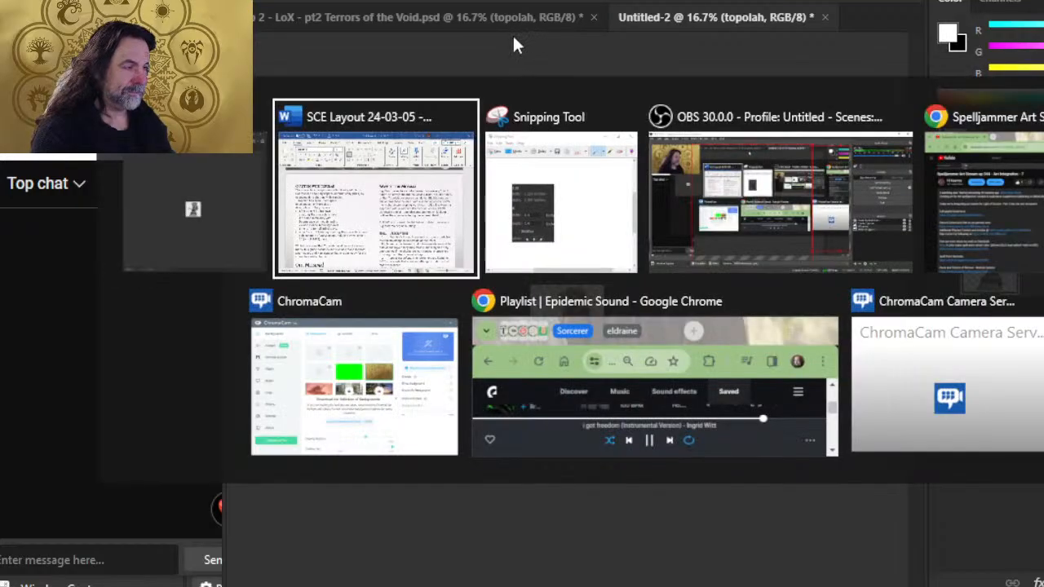
scroll(522, 172, "up", 15)
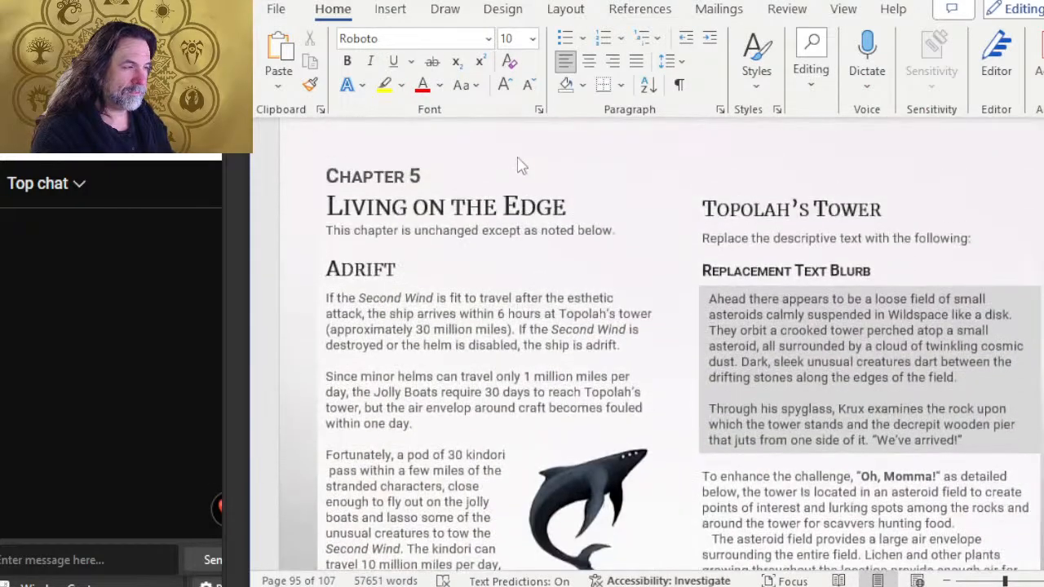
scroll(522, 166, "down", 3)
left_click(559, 235)
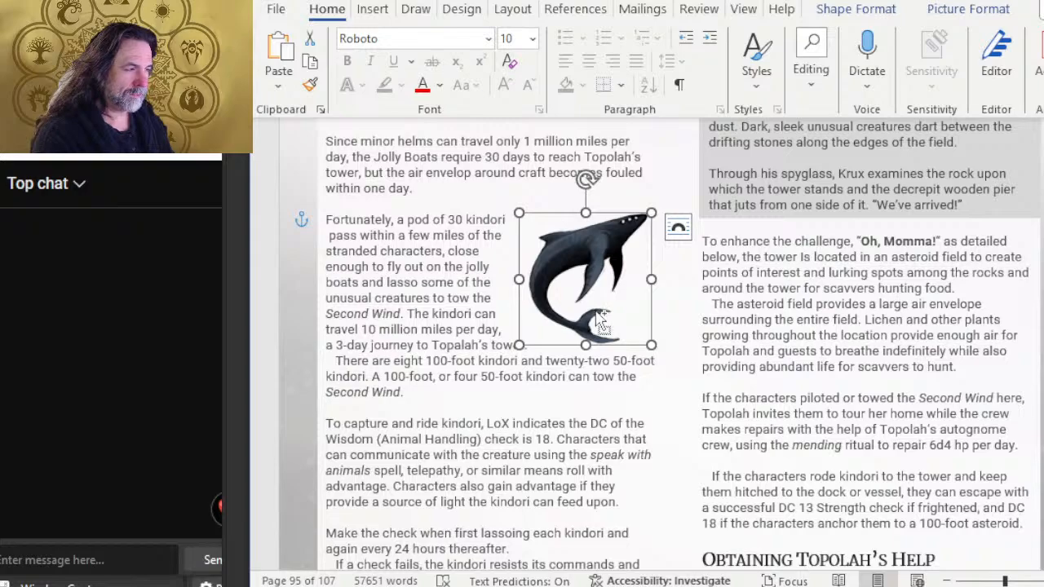
scroll(602, 323, "down", 12)
left_click(586, 196)
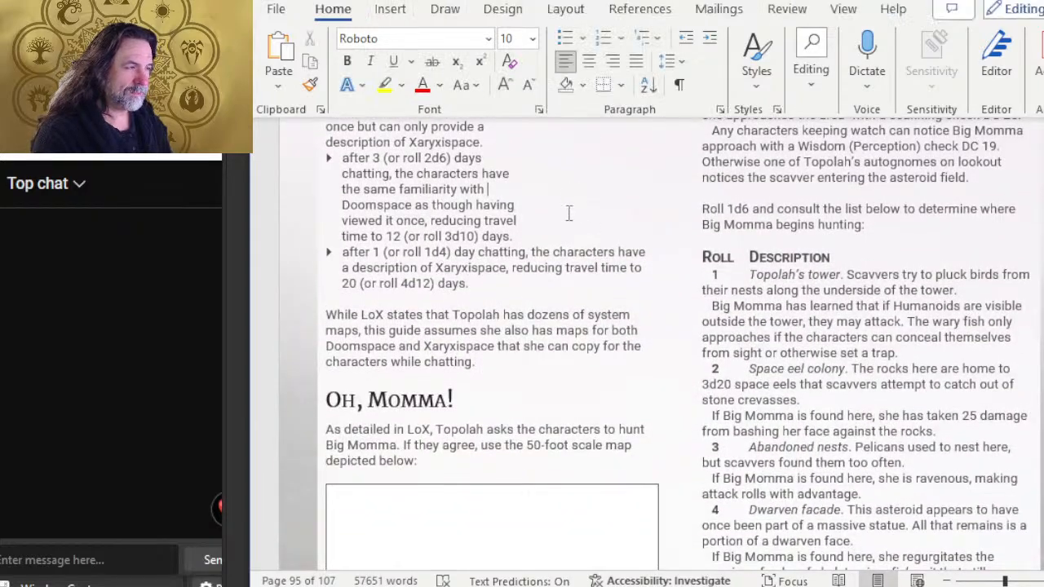
scroll(561, 249, "up", 2)
key("ctrl+v")
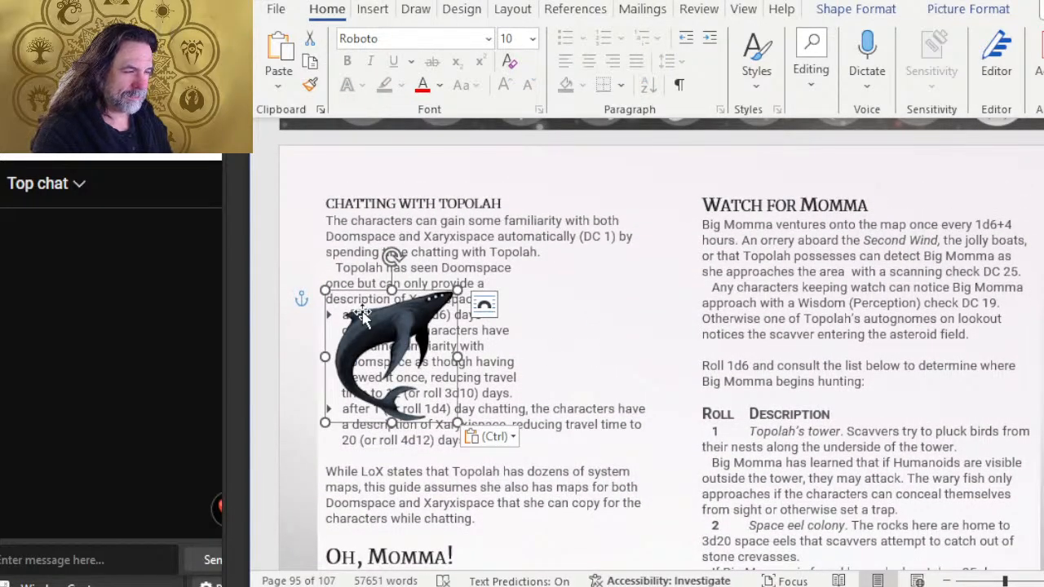
left_click_drag(408, 299, 633, 254)
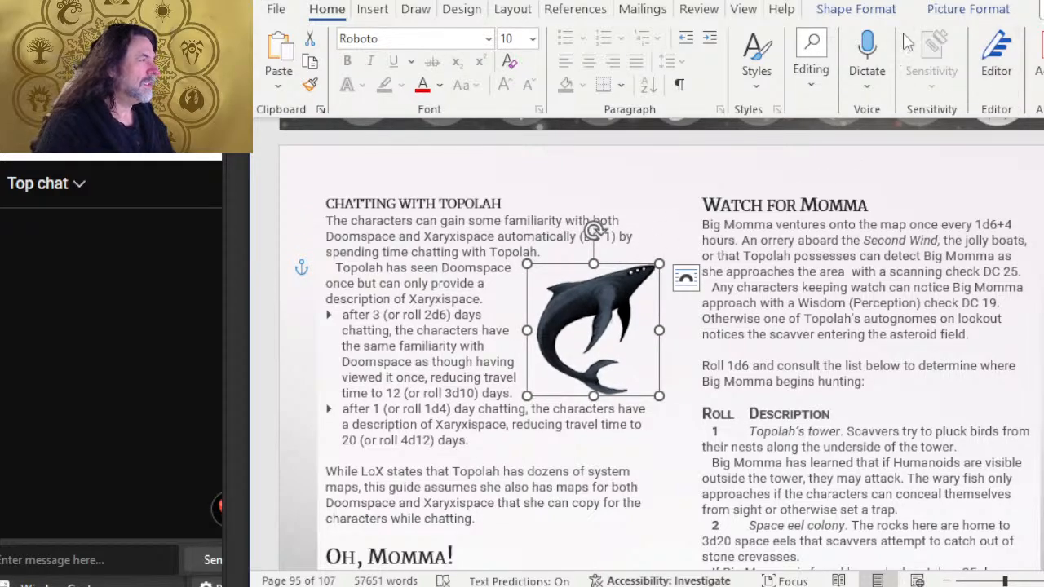
Set the duplicated kindori picture's height and width to 1.5 inches each
left_click(895, 9)
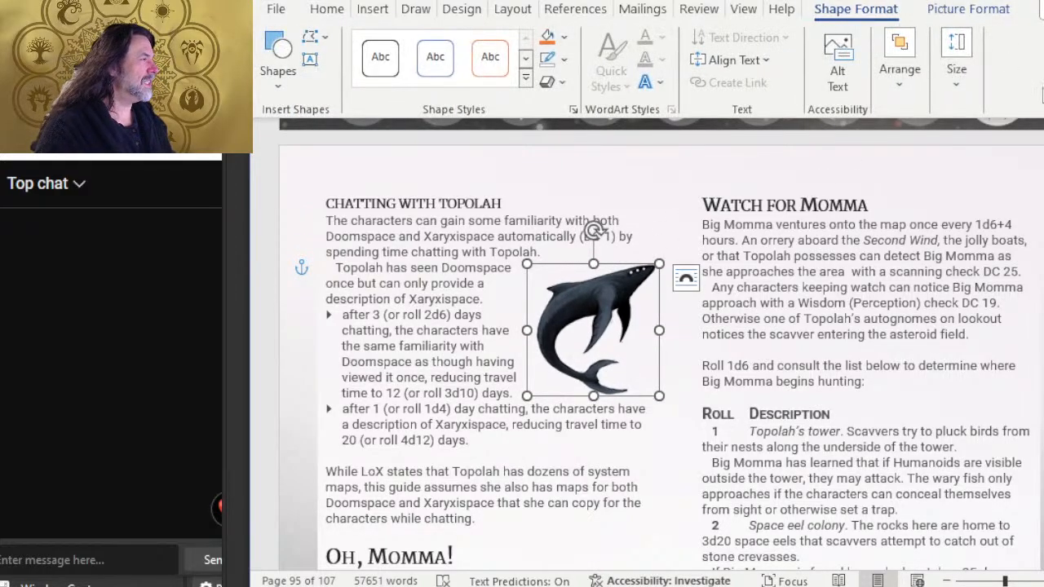
left_click(963, 72)
type("1.5")
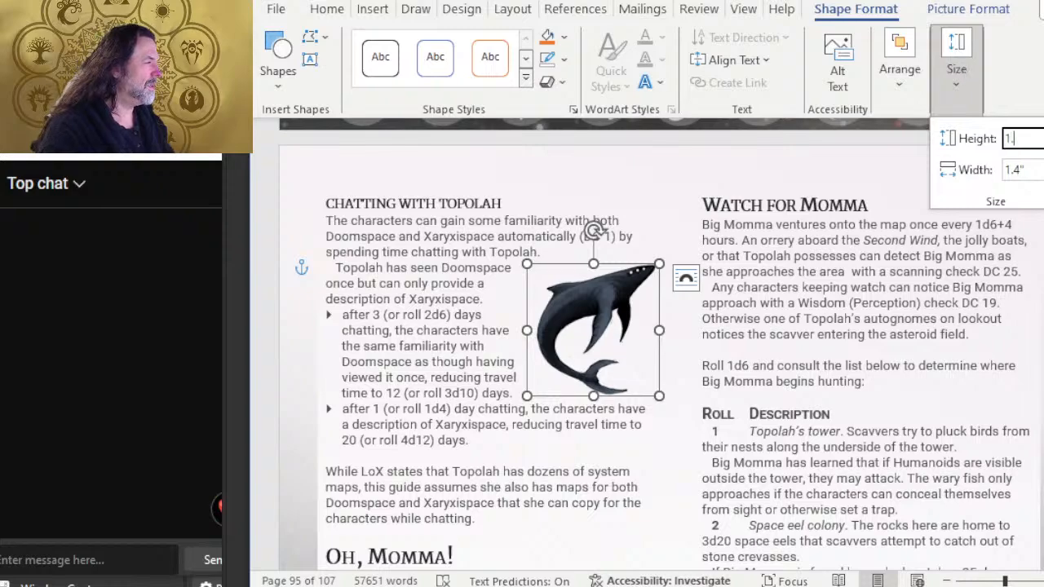
key("Tab")
type("1.5")
key("Return")
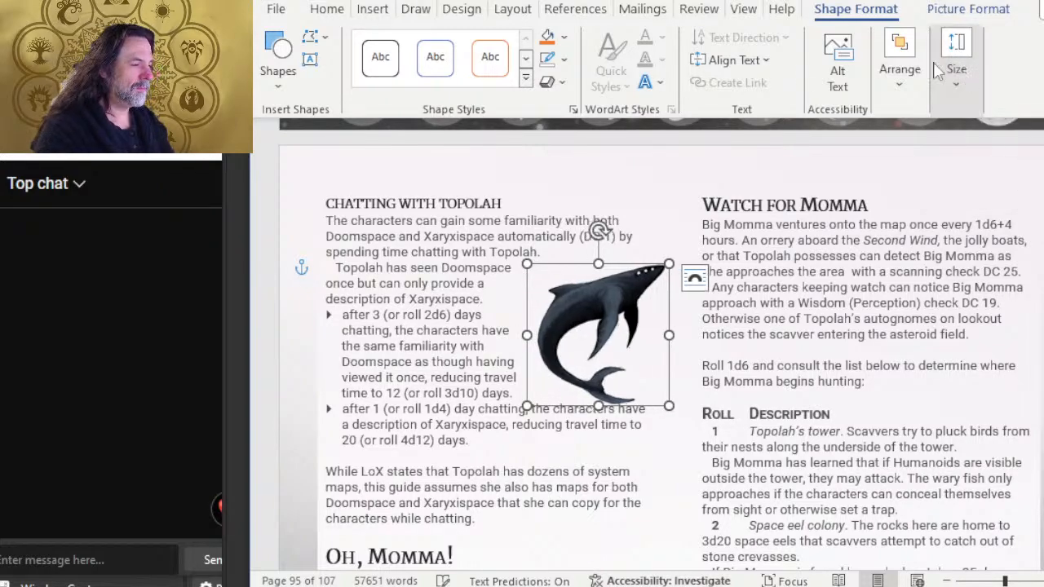
Replace the duplicated shape's picture fill with the image file "95 top"
right_click(611, 280)
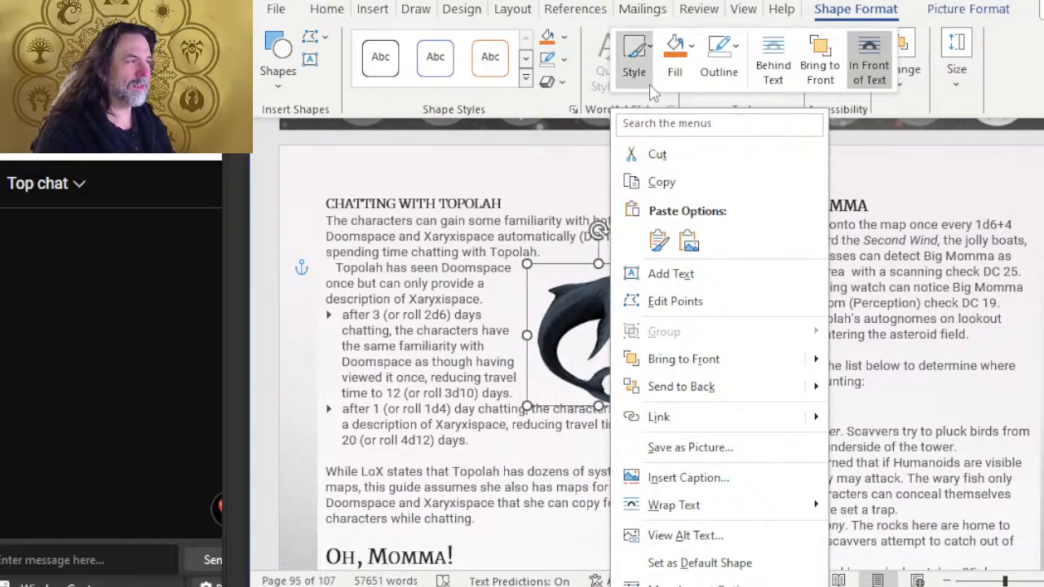
left_click(674, 62)
left_click(718, 394)
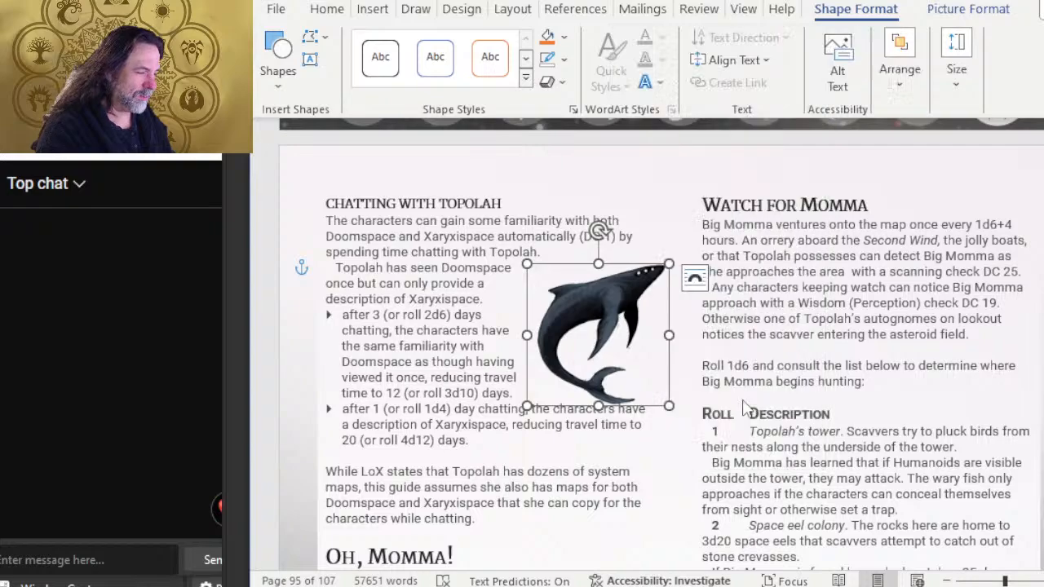
left_click(632, 242)
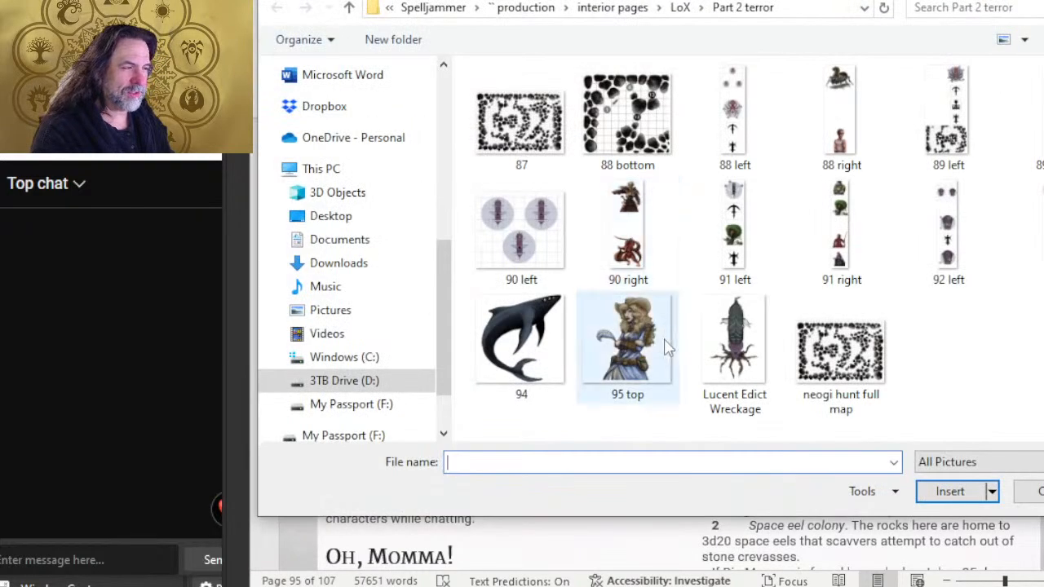
double_click(657, 349)
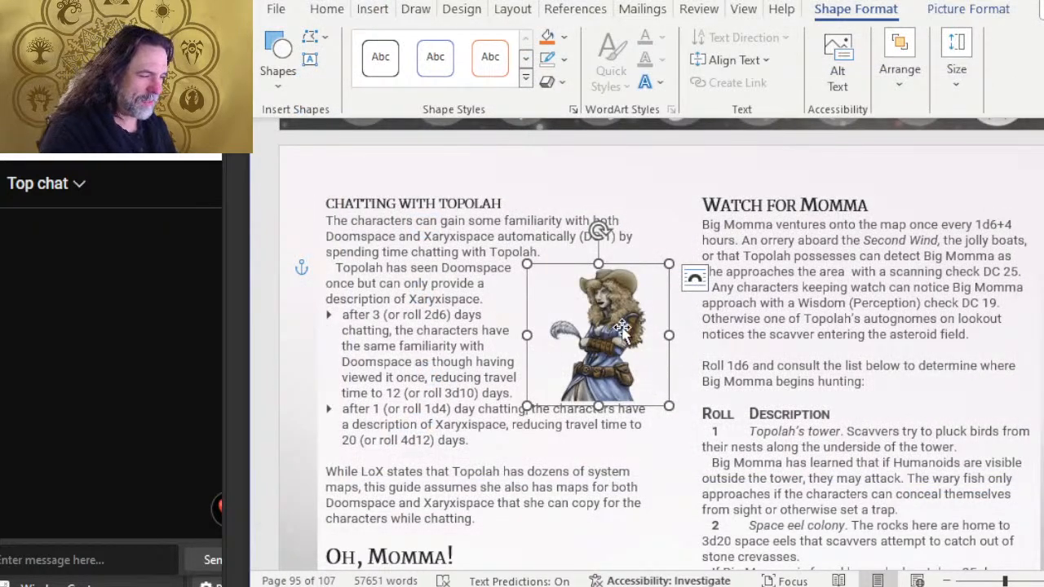
Nudge the Topolah picture slightly upward beside the "Chatting with Topolah" bullets, then deselect it to check its placement
key("Up")
key("Up")
key("Up")
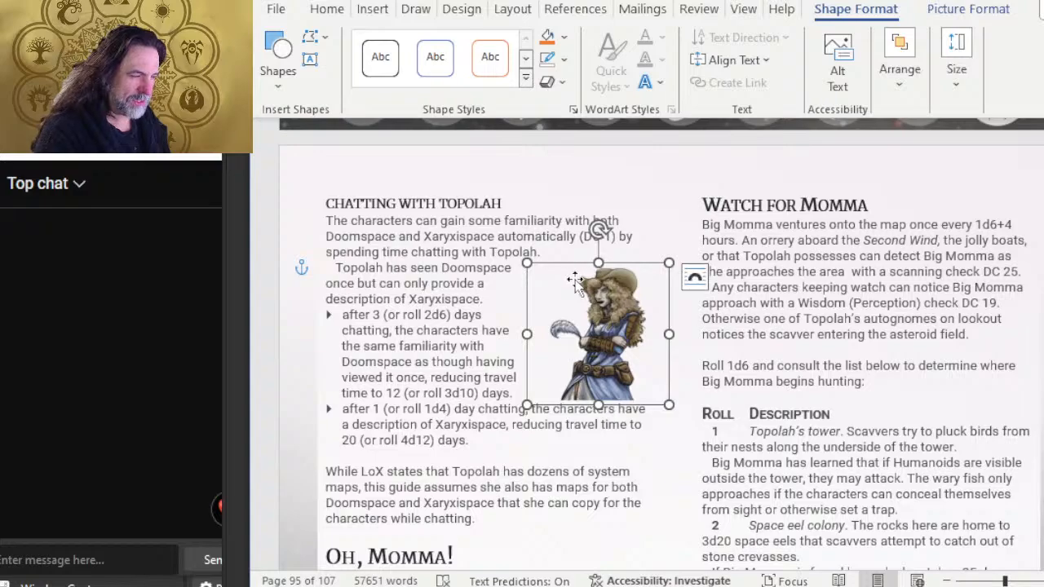
scroll(571, 275, "down", 2)
key("Up")
key("Up")
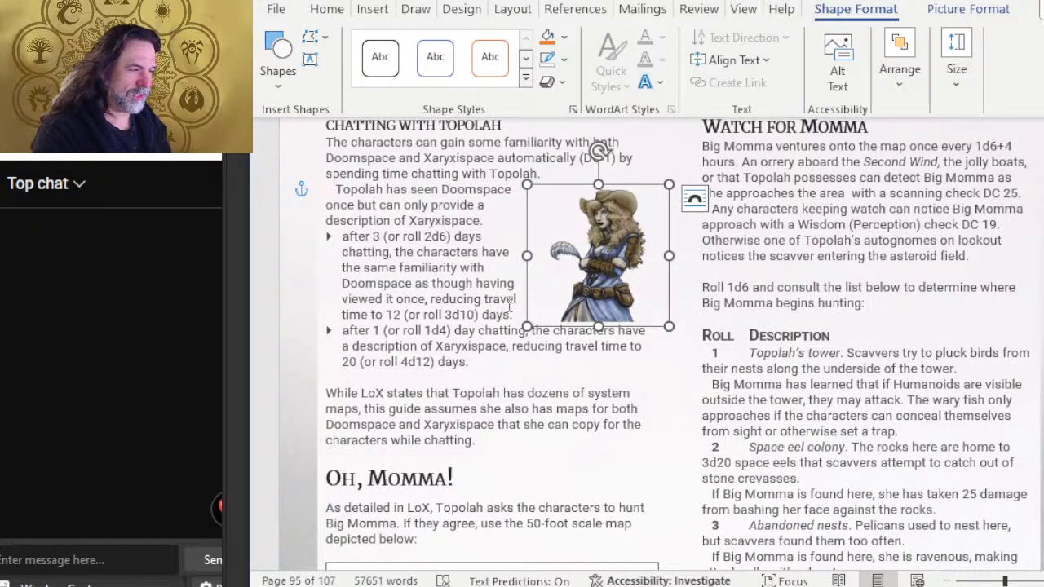
key("Up")
key("Up")
key("Up")
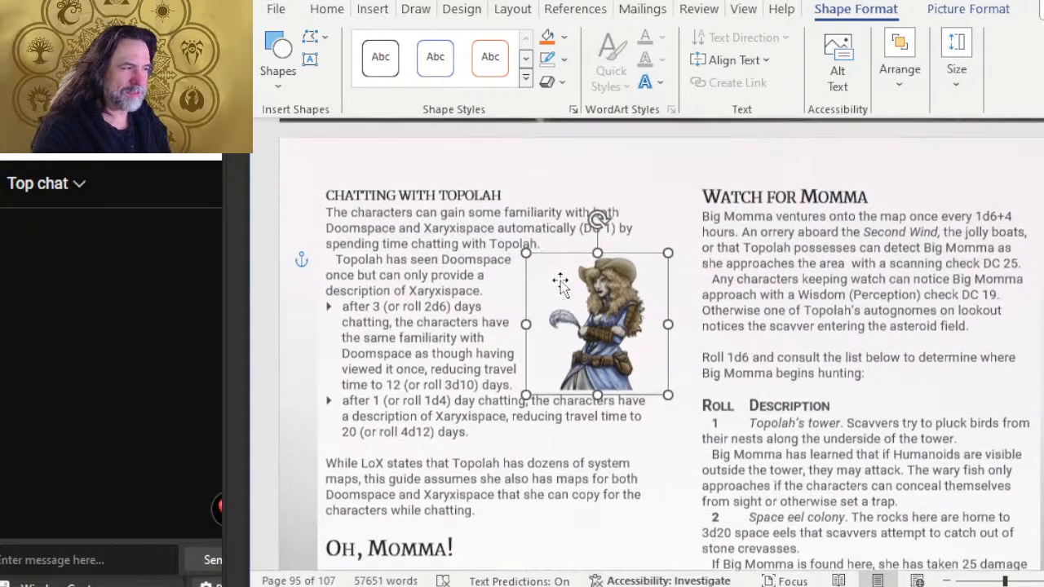
scroll(454, 189, "down", 2)
left_click(454, 189)
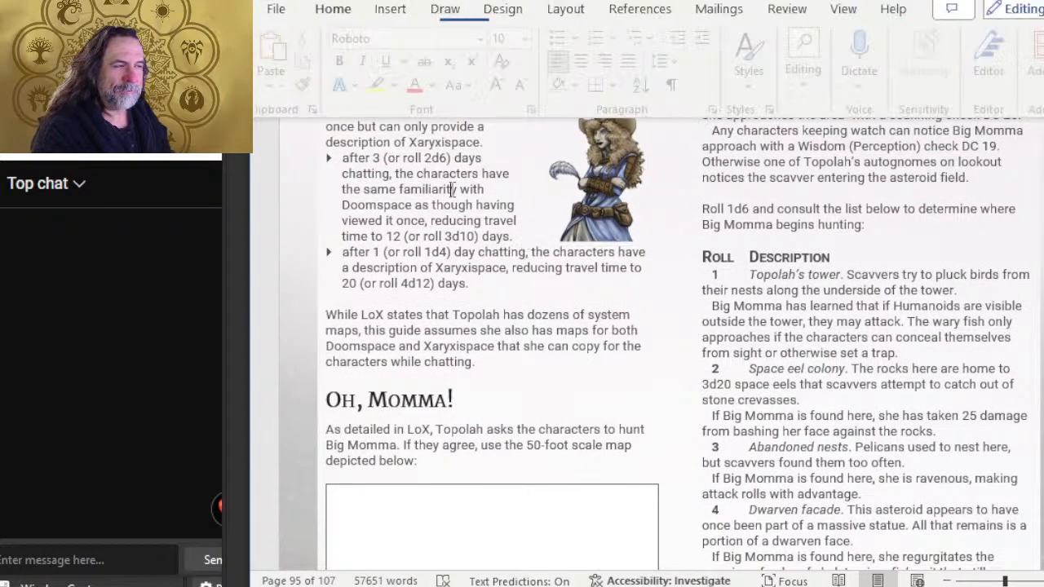
scroll(810, 281, "up", 4)
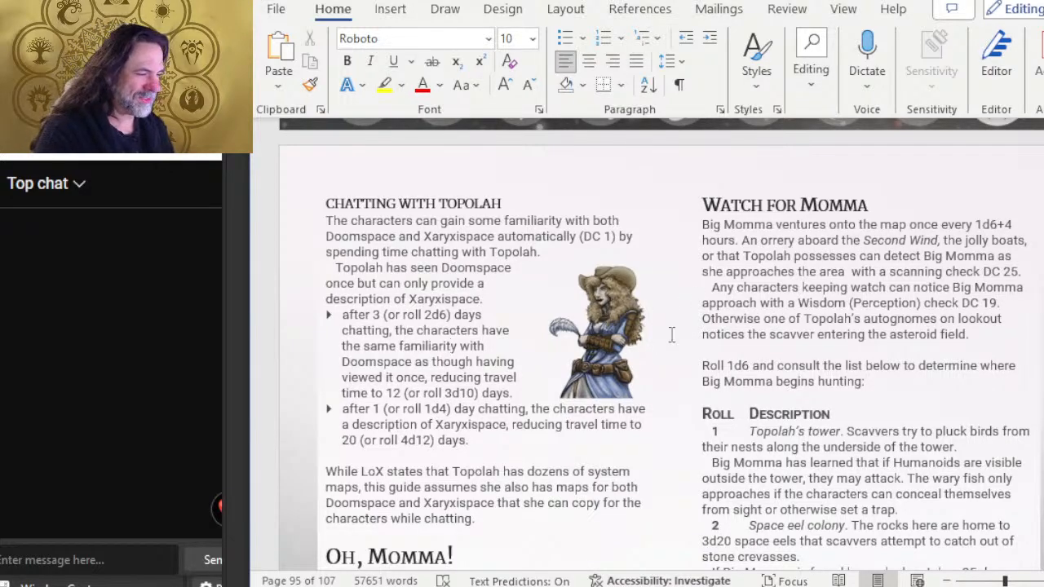
left_click(592, 367)
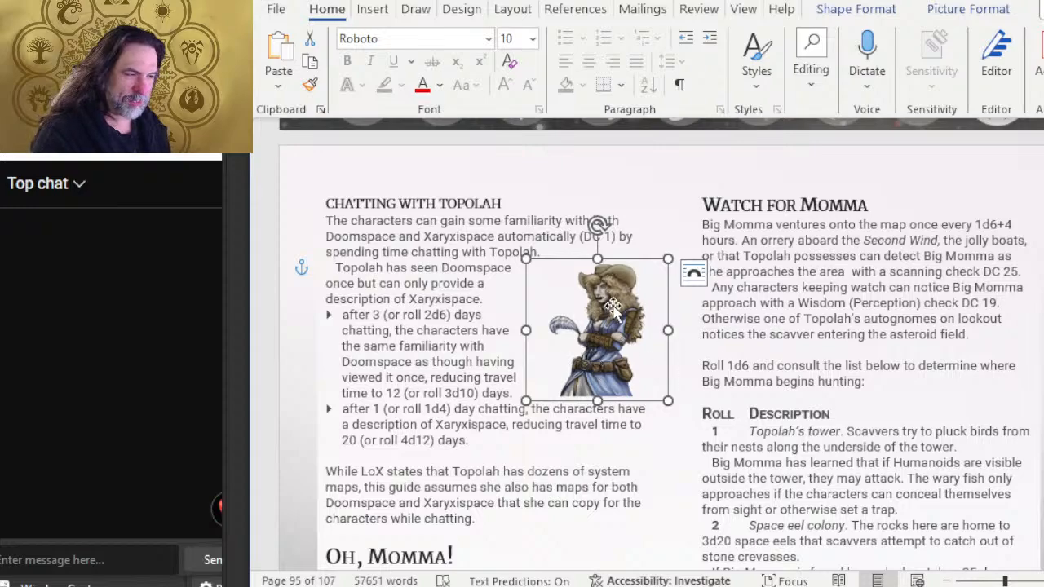
left_click(474, 369)
Delete the blank map placeholder picture beneath the "Oh, Momma!" introduction on page 95
scroll(514, 337, "down", 2)
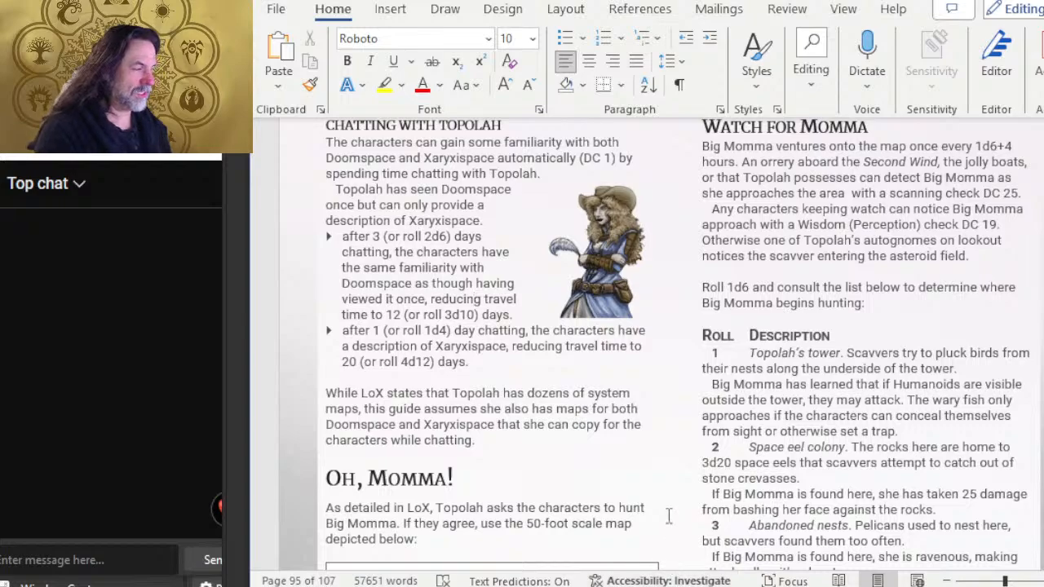
scroll(665, 516, "down", 7)
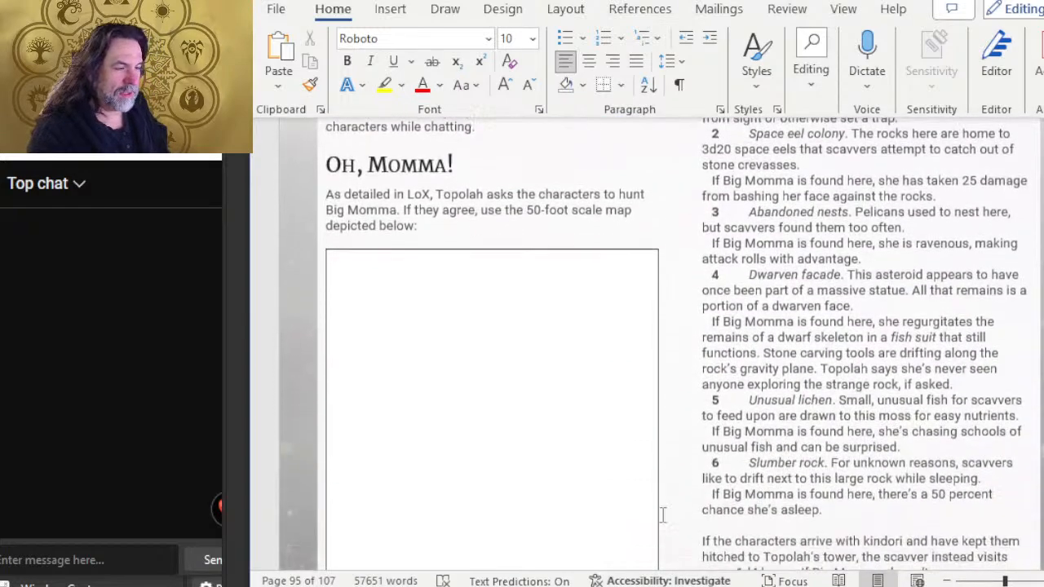
left_click(542, 292)
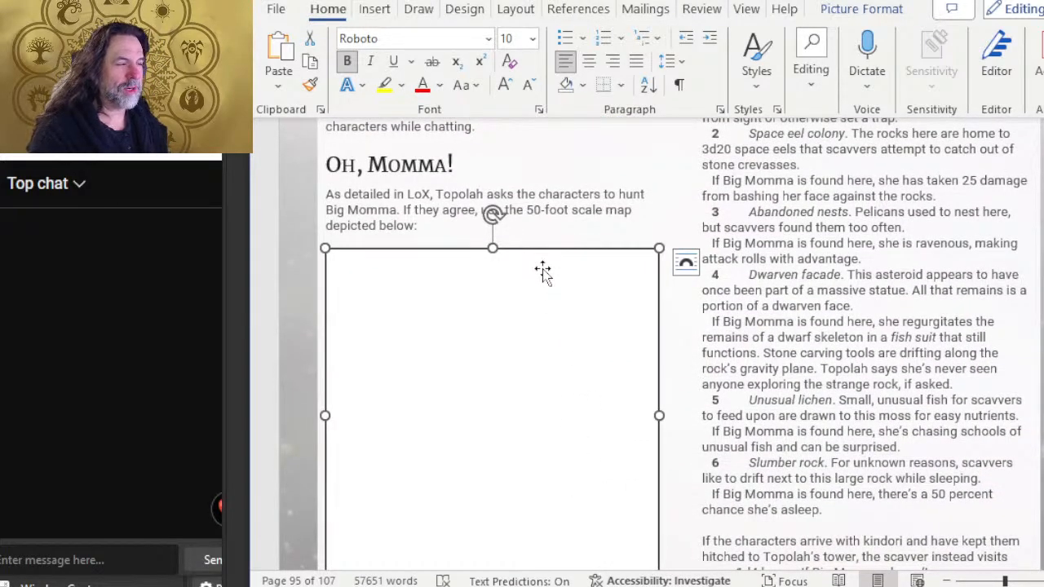
key("Delete")
Insert blank lines between "depicted below:" and "The center of the map" until "Watch for Momma" moves to the second column
key("Return")
key("Return")
key("Return")
key("Return")
key("Return")
key("Return")
key("Return")
key("Return")
key("Return")
key("Return")
key("Return")
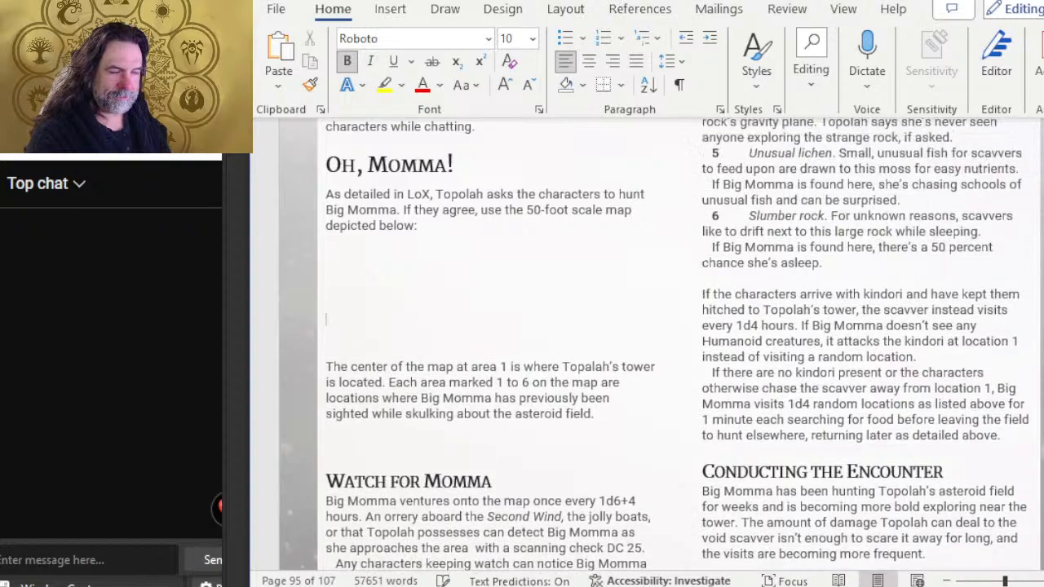
scroll(653, 343, "down", 3)
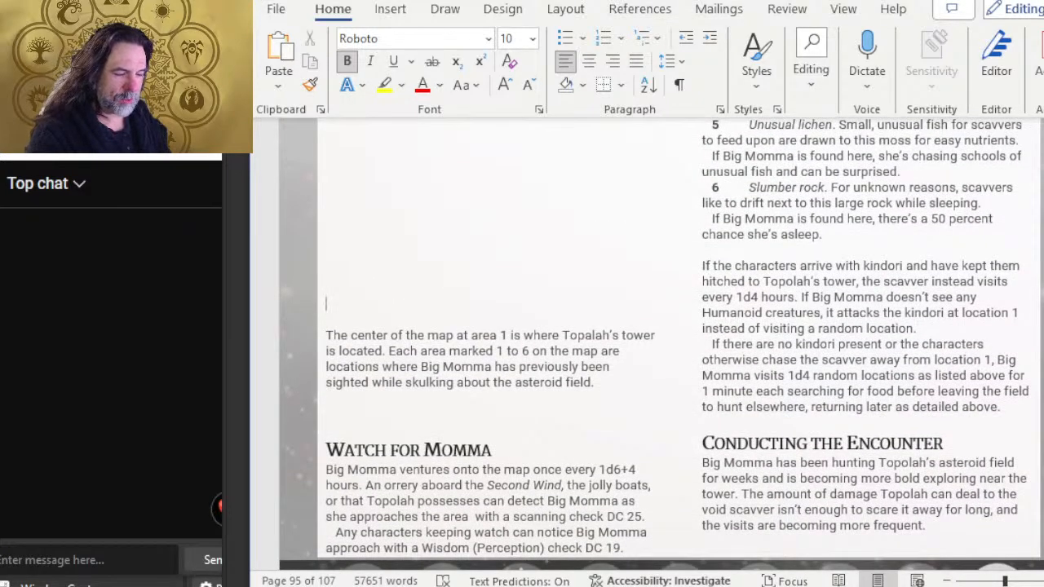
key("Return")
key("Return")
key("Return")
key("Return")
key("Return")
key("Return")
key("Return")
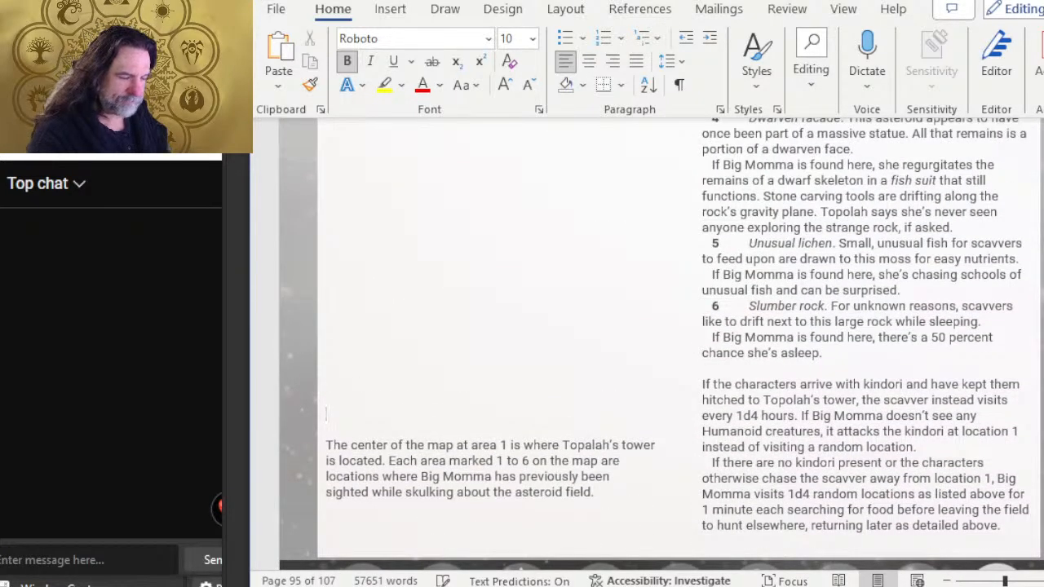
Draw a square shape across the first text column in the blank gap above "The center of the map" paragraph
scroll(613, 199, "up", 20)
scroll(613, 200, "down", 15)
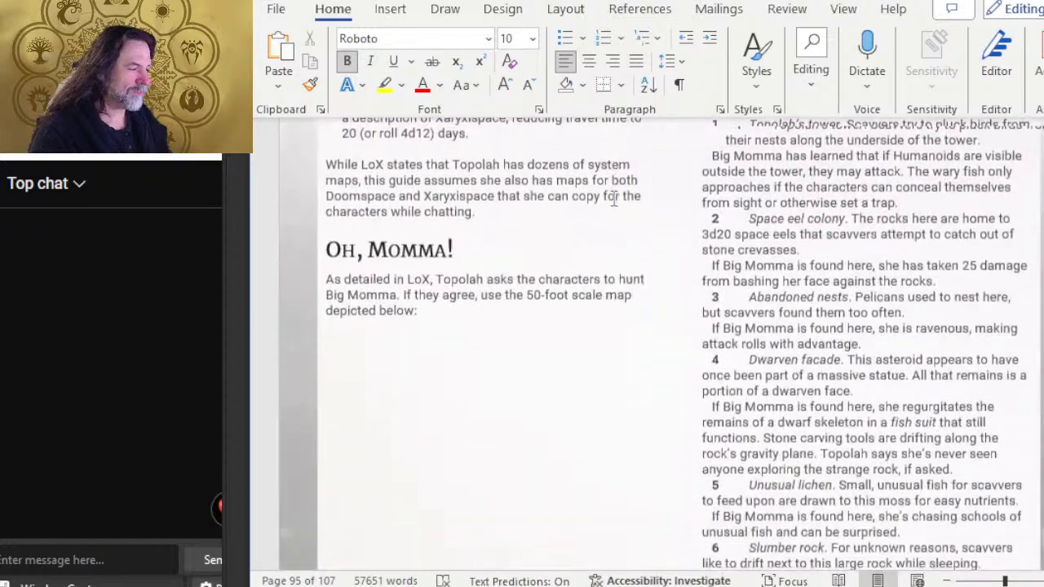
scroll(614, 200, "down", 15)
scroll(560, 169, "up", 13)
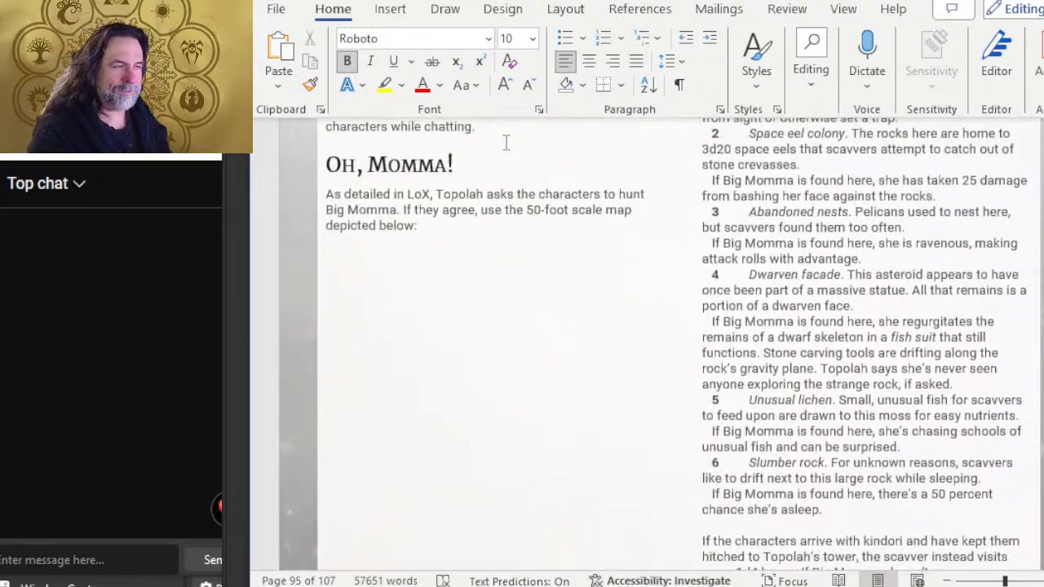
scroll(506, 143, "down", 4)
scroll(505, 143, "up", 2)
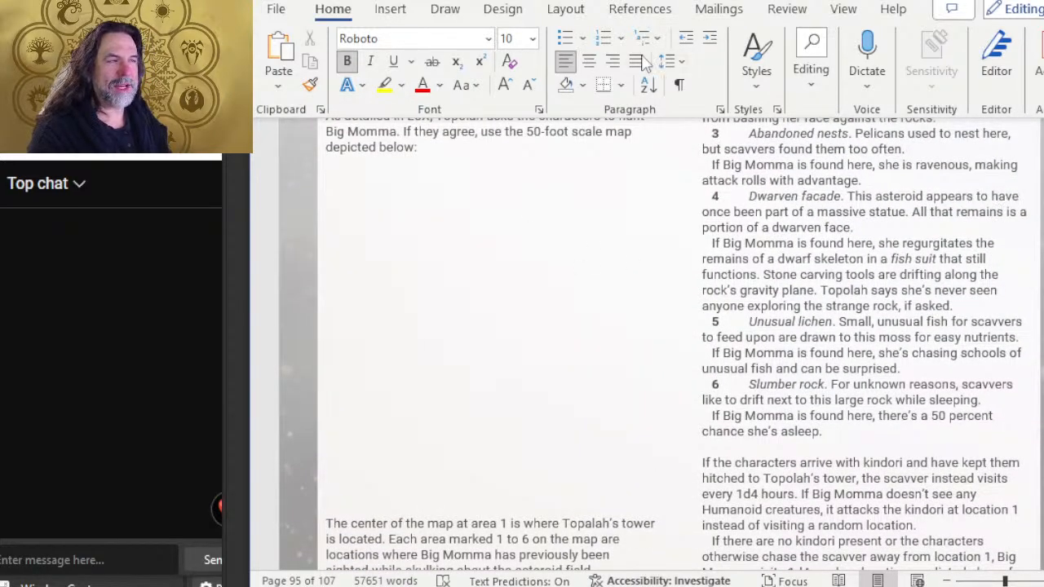
left_click(404, 12)
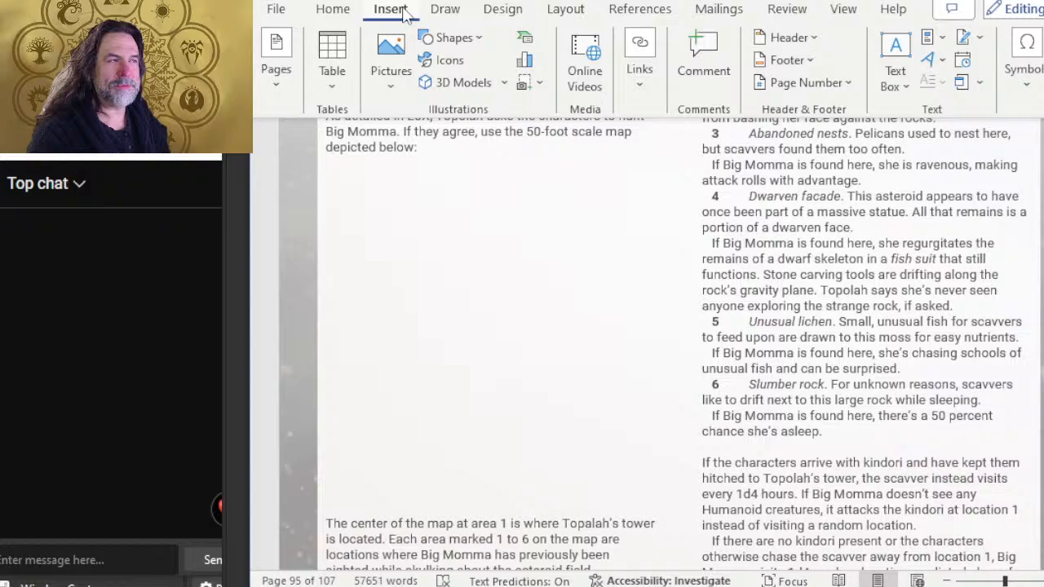
left_click(465, 45)
left_click(486, 88)
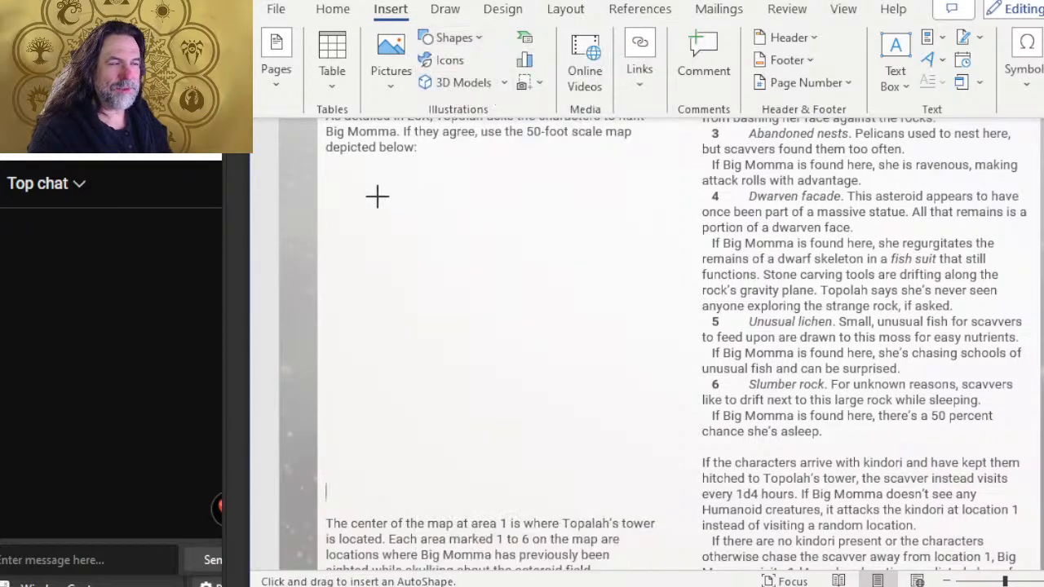
left_click_drag(327, 163, 682, 506)
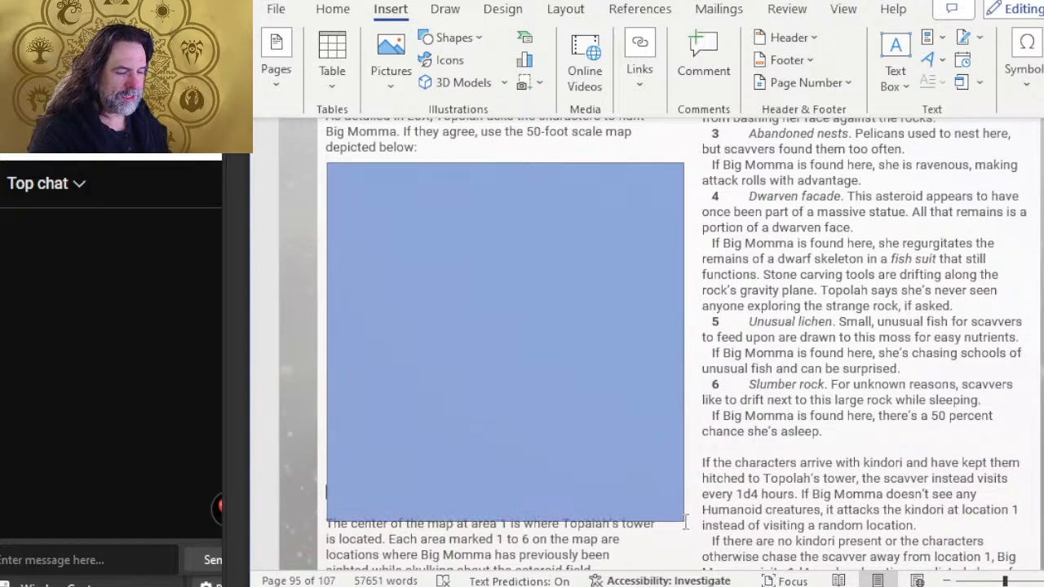
left_click_drag(676, 509, 666, 510)
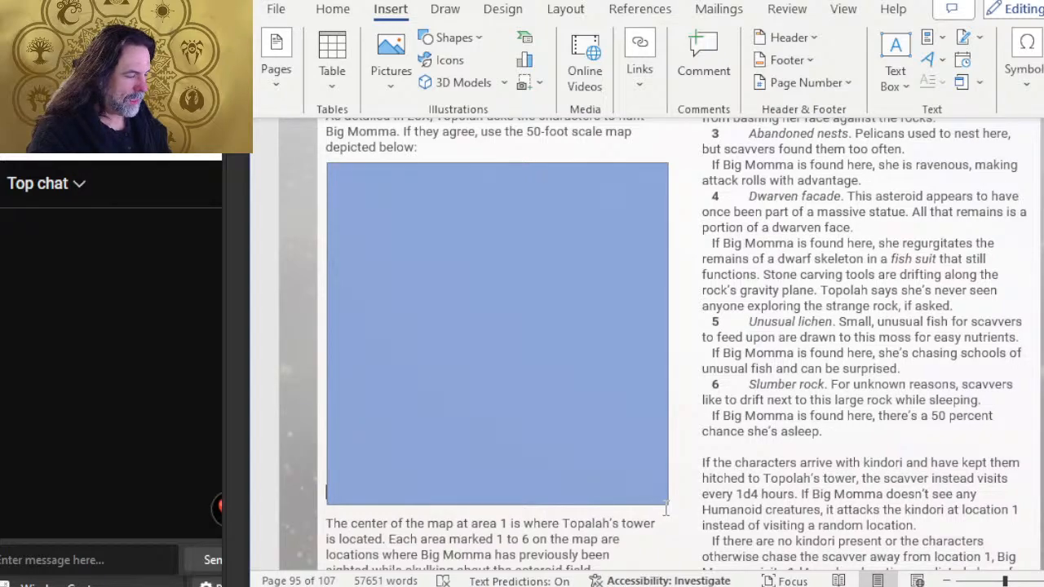
left_click_drag(666, 510, 668, 506)
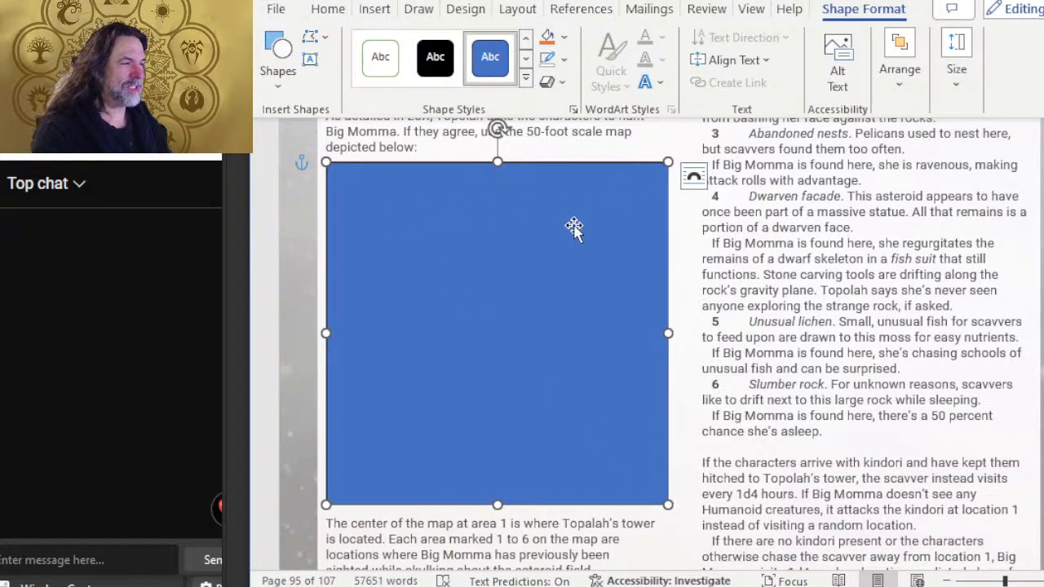
Switch to Photoshop and close the Untitled-2 Topolah document without saving it
key("alt+Tab")
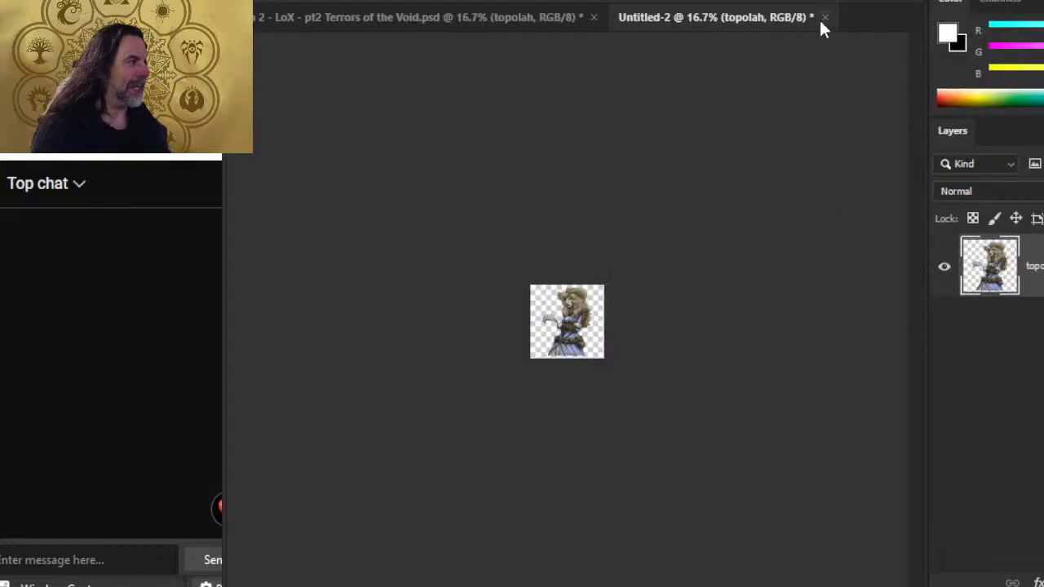
left_click(823, 19)
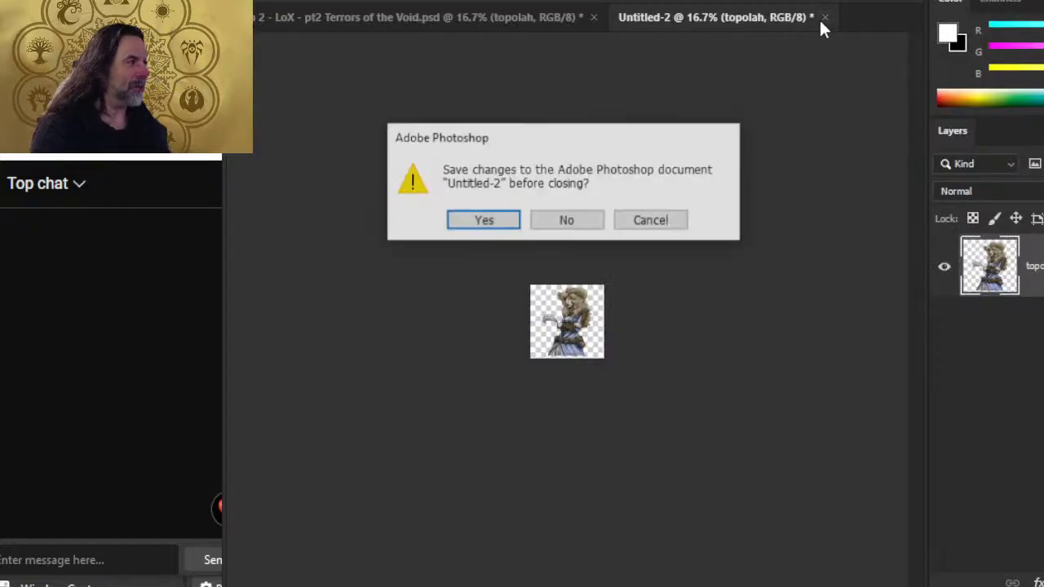
left_click(578, 226)
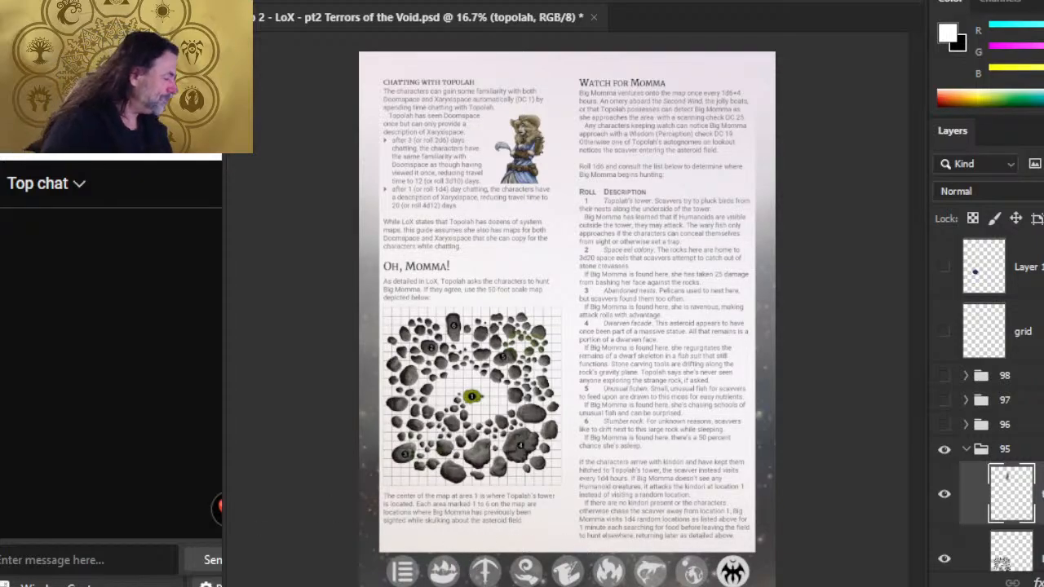
Duplicate the asteroid map layer, Layer 1107, from group 95 into a new document
scroll(991, 399, "down", 3)
right_click(1038, 301)
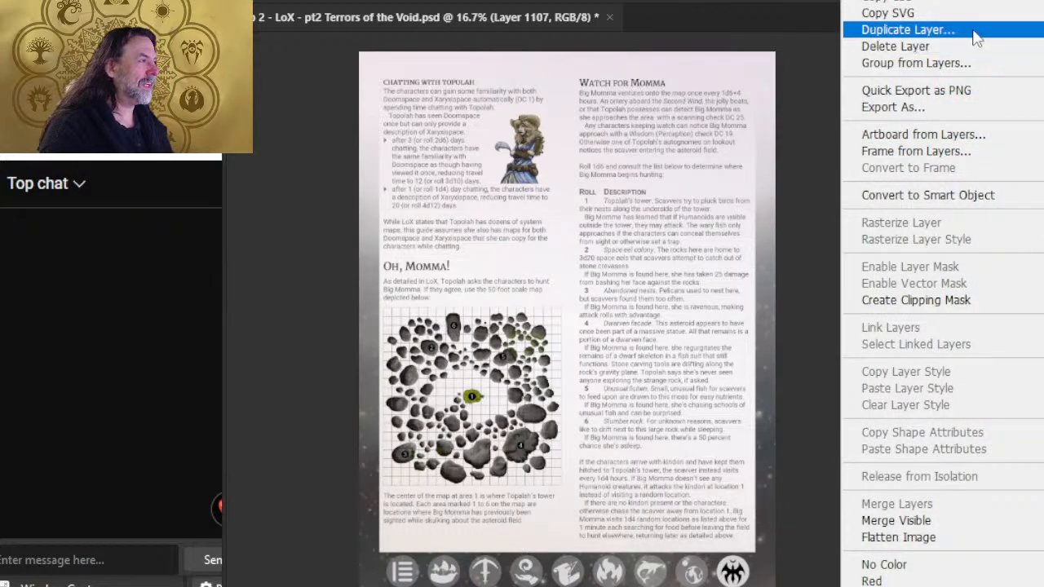
left_click(977, 36)
left_click(720, 167)
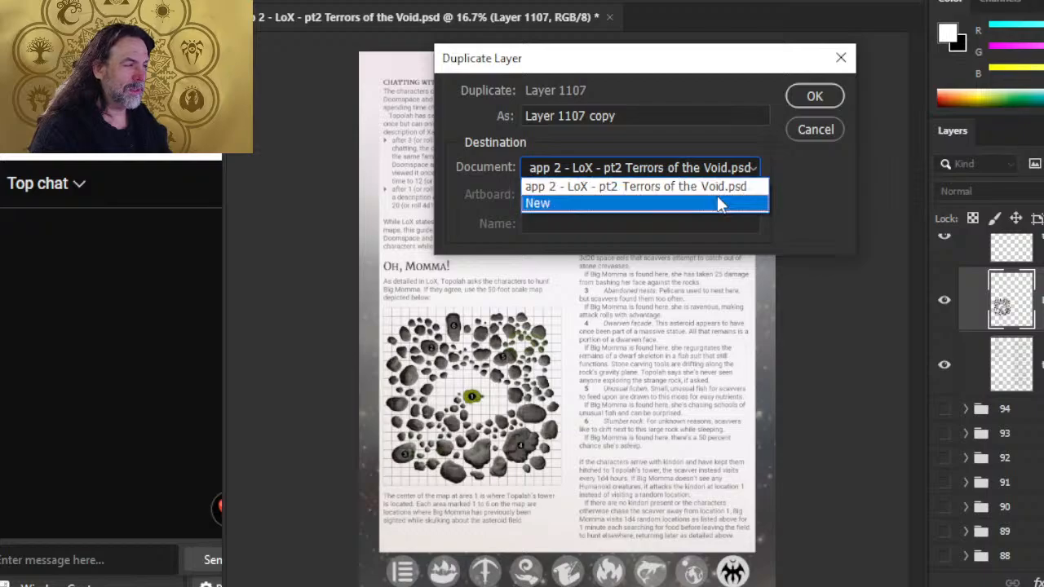
left_click(718, 203)
left_click(810, 97)
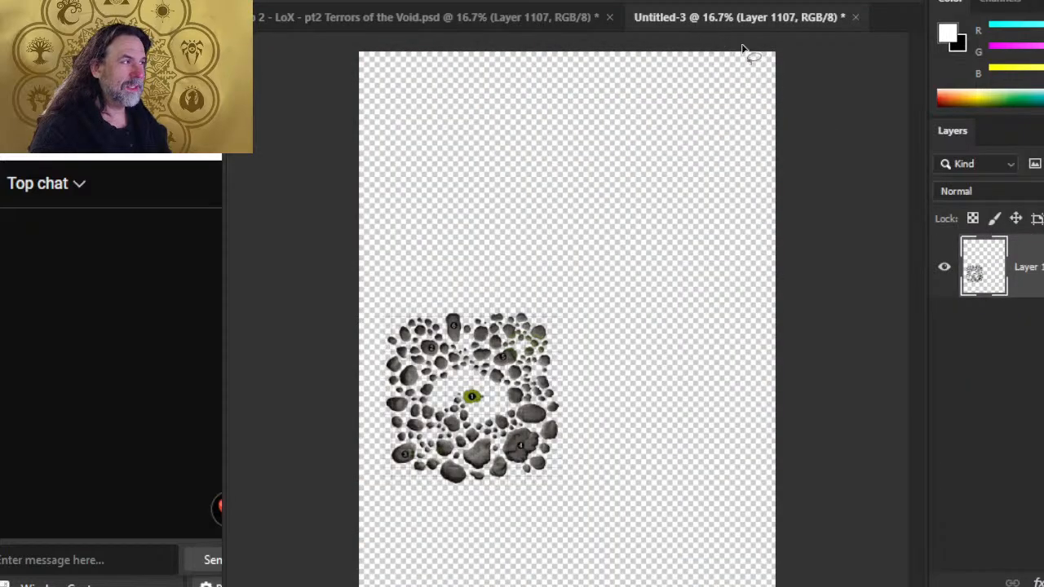
Duplicate the asteroid map layer within the new document and merge the copy down onto the original
right_click(1026, 267)
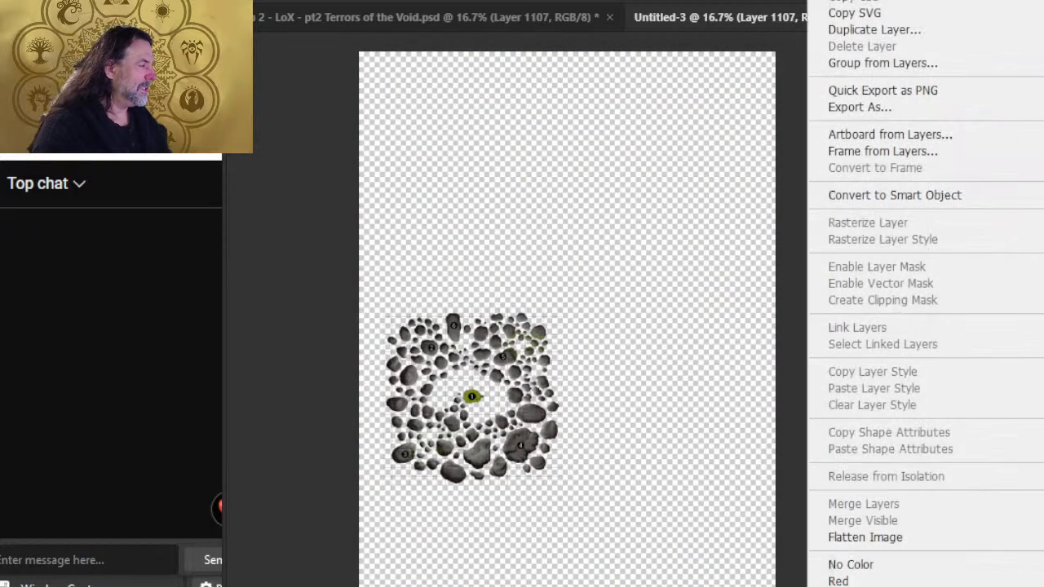
left_click(942, 31)
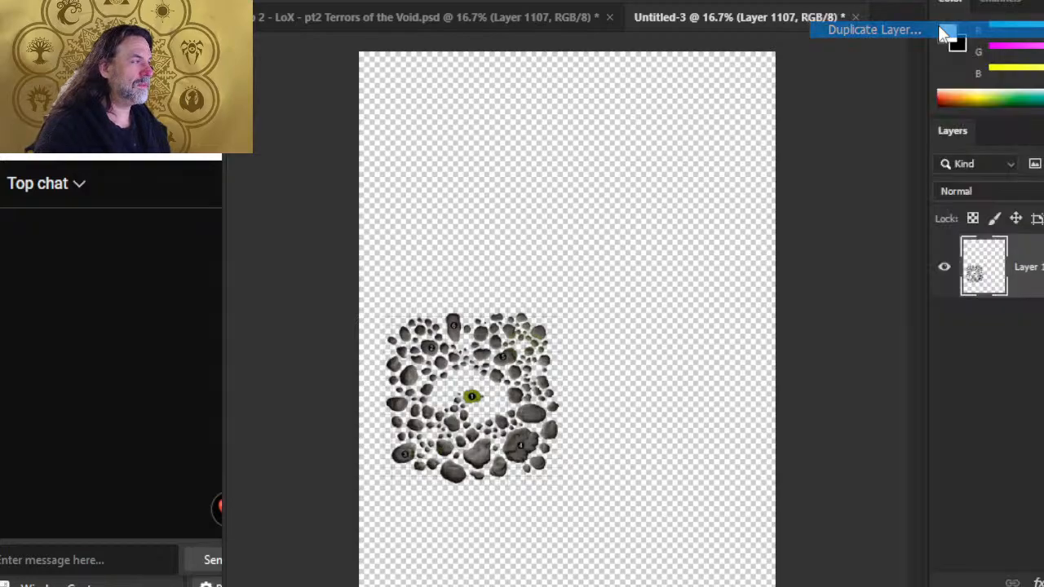
key("Return")
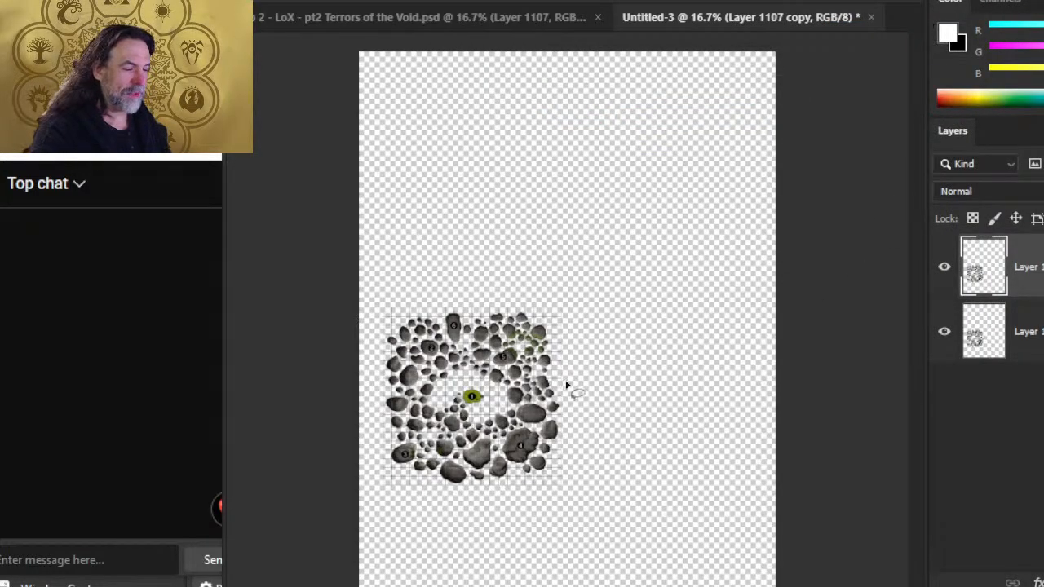
right_click(976, 326)
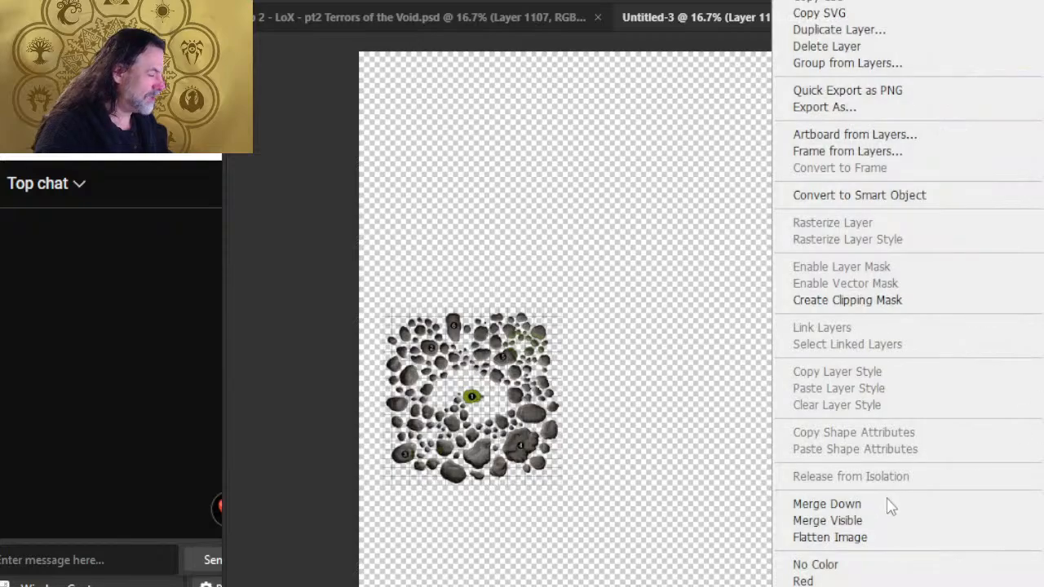
left_click(899, 506)
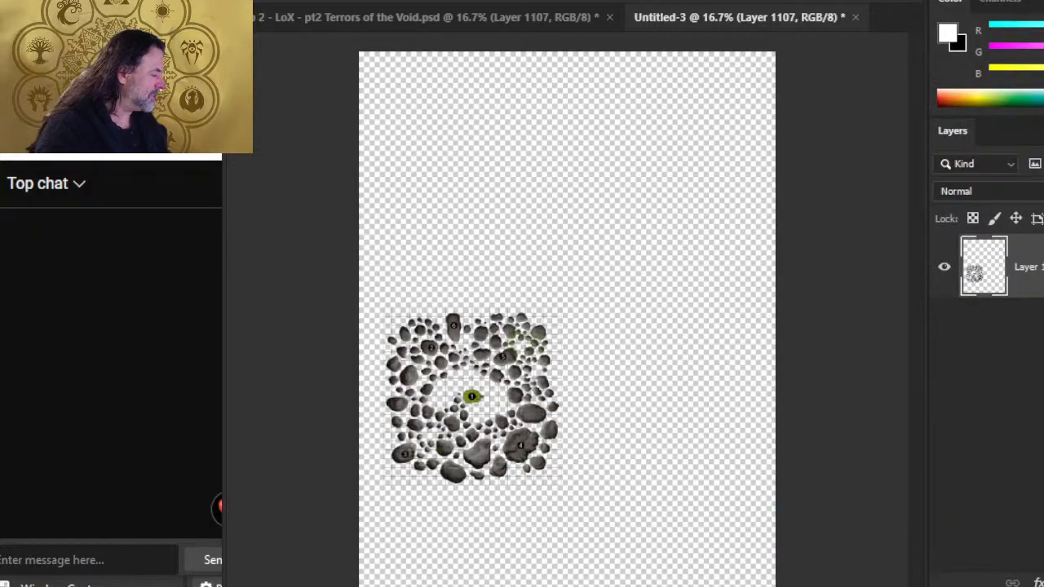
Add a new layer filled with white and move the asteroid map layer above it
key("ctrl+shift+alt+n")
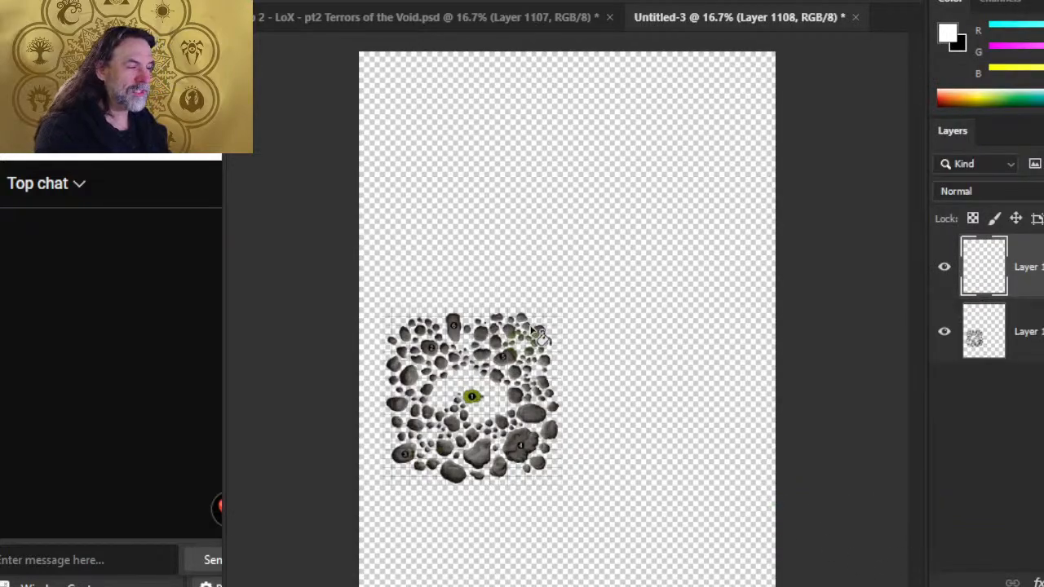
key("alt+BackSpace")
left_click_drag(1029, 337, 1029, 260)
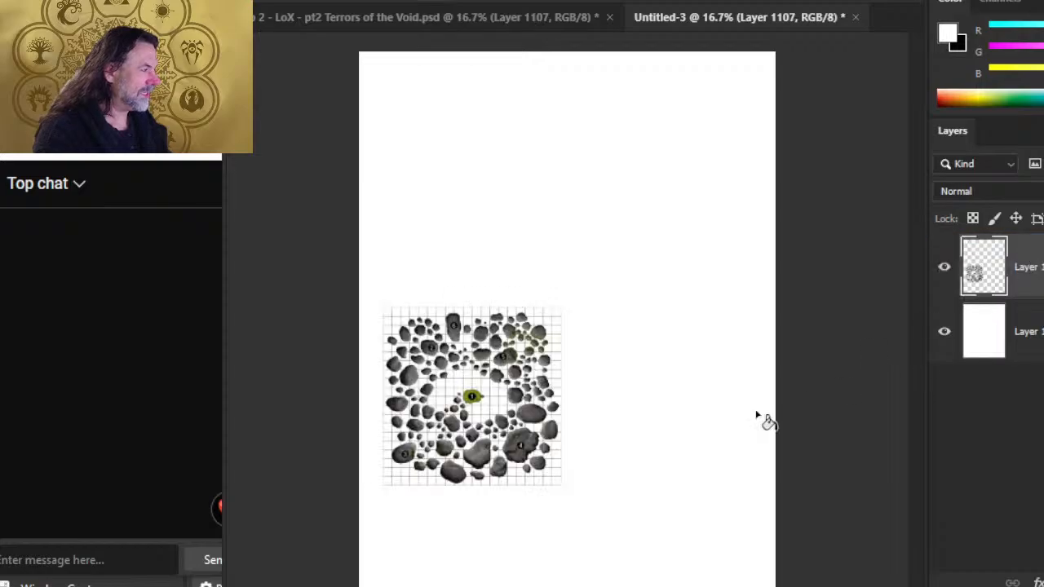
Load the asteroid map layer's pixels as a selection and crop the canvas to it
left_click_drag(383, 414, 534, 408)
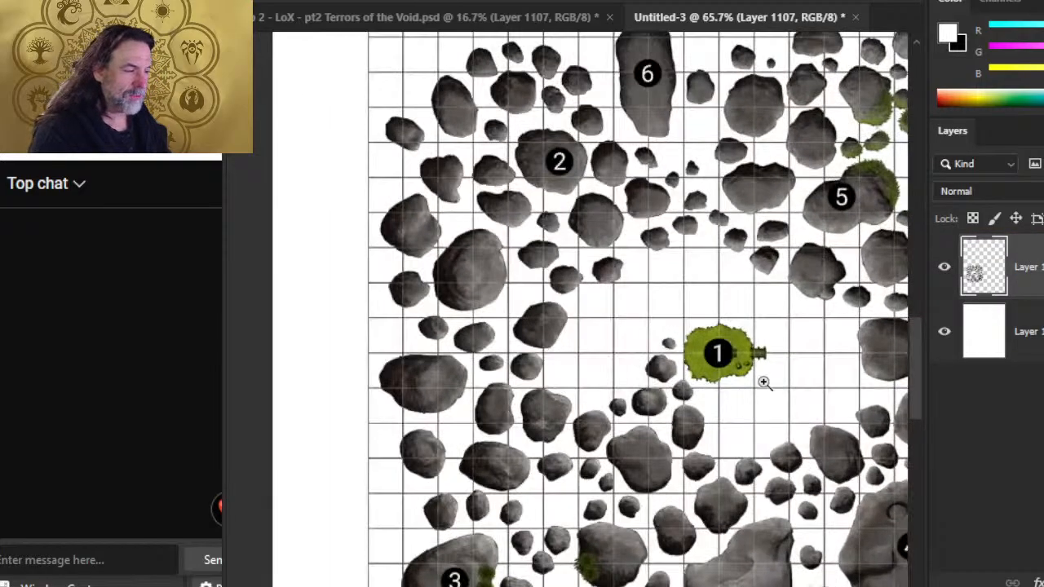
left_click_drag(764, 382, 634, 311)
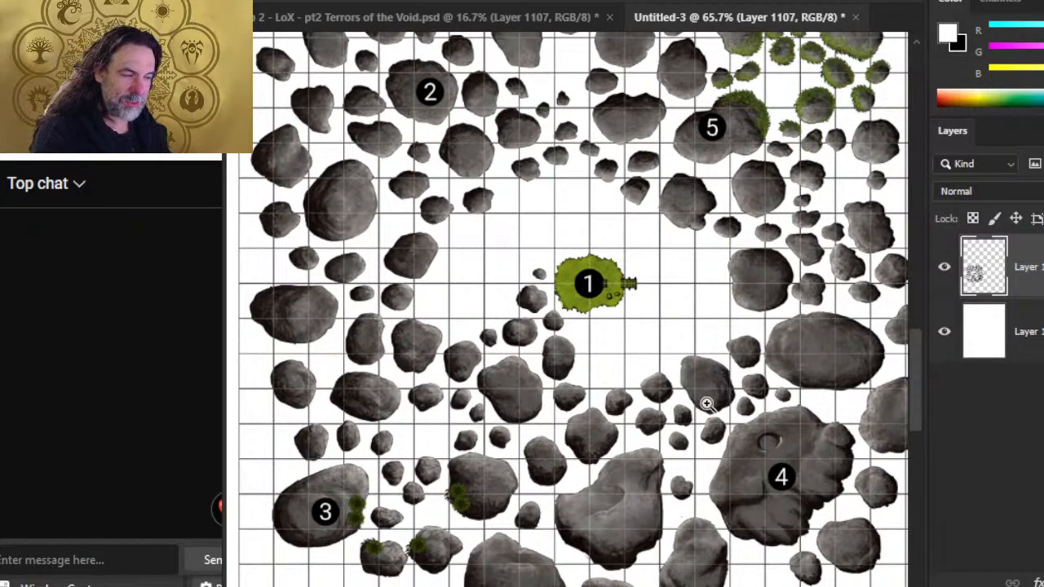
key("ctrl+0")
left_click_drag(706, 392, 676, 377)
left_click_drag(735, 424, 703, 411)
left_click_drag(768, 457, 641, 394)
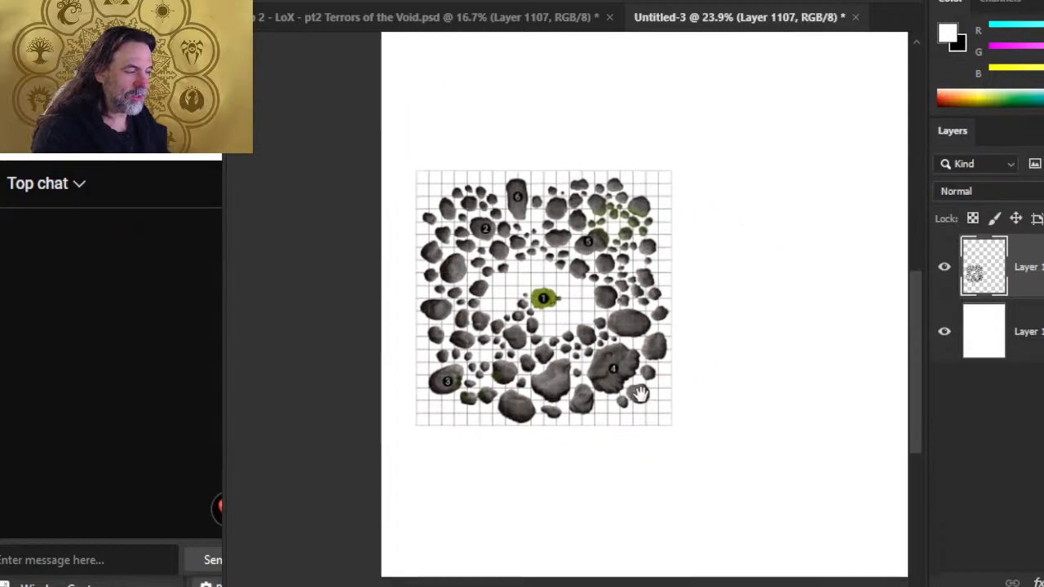
left_click(992, 267, "ctrl")
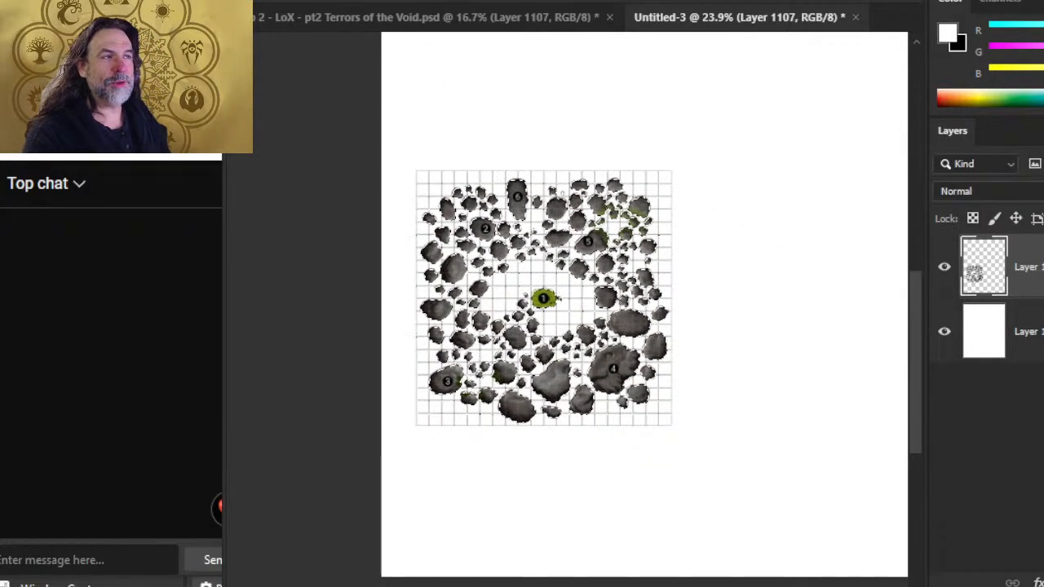
left_click(335, 0)
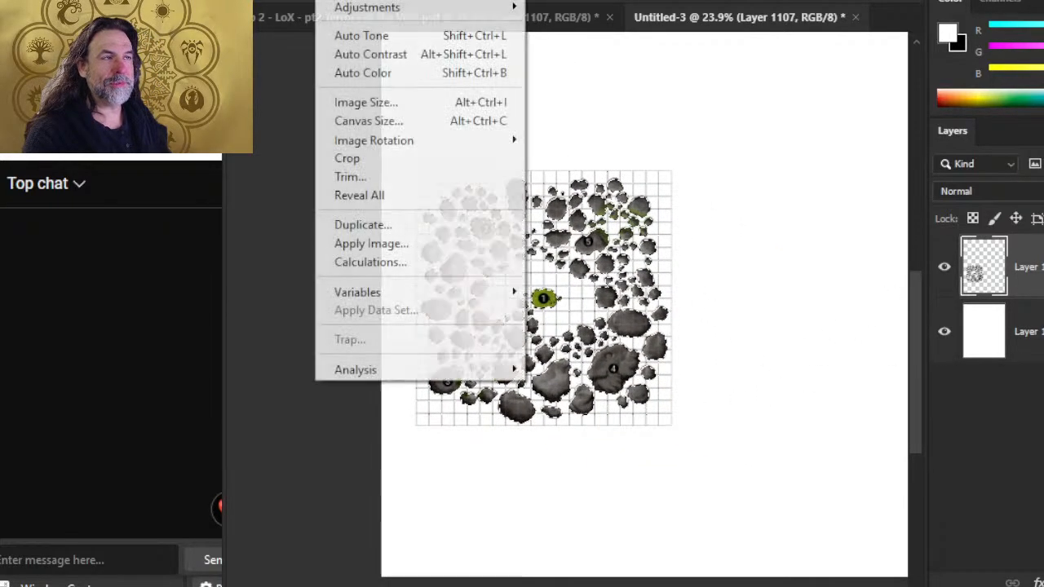
left_click(400, 165)
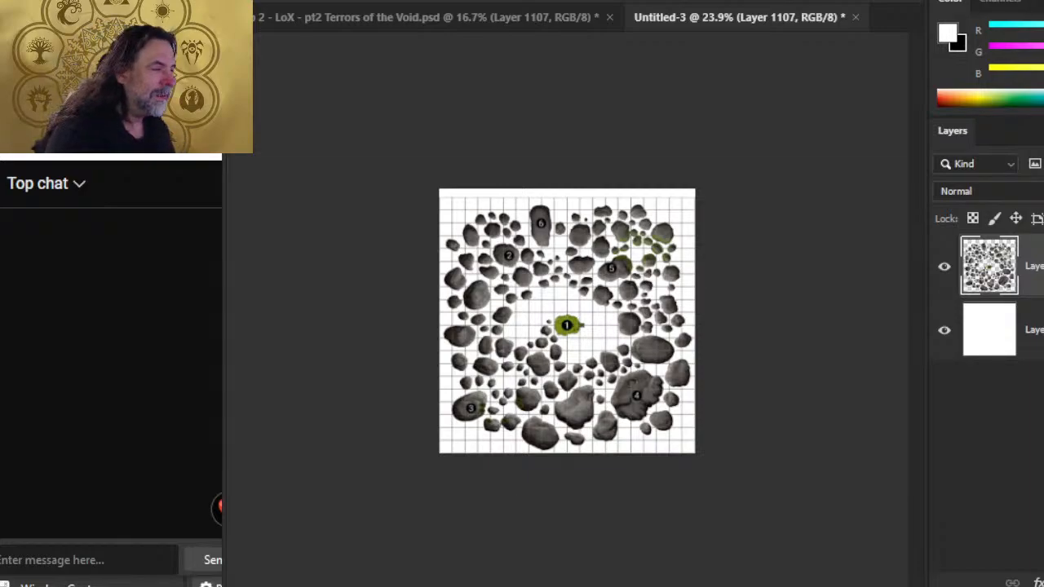
scroll(538, 223, "up", 3)
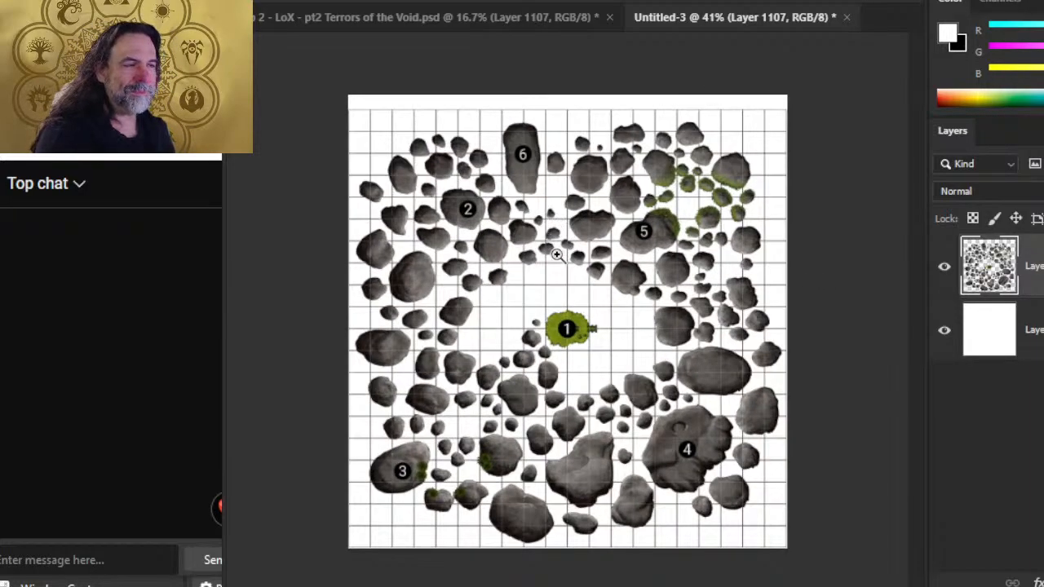
scroll(779, 255, "up", 2)
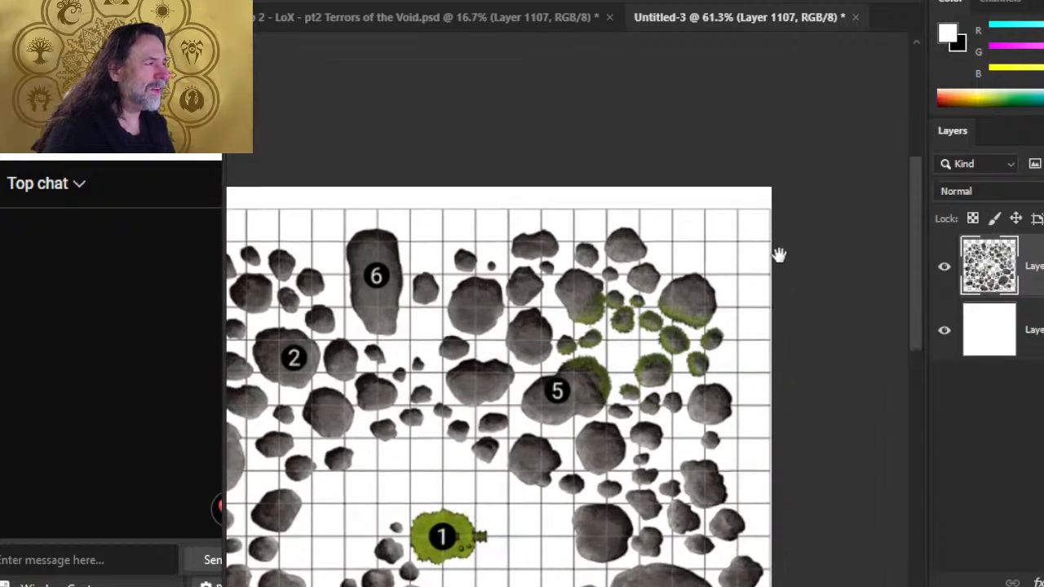
Load the asteroid map layer's pixels as a selection again and crop off the white strip above the grid
left_click_drag(780, 255, 783, 269)
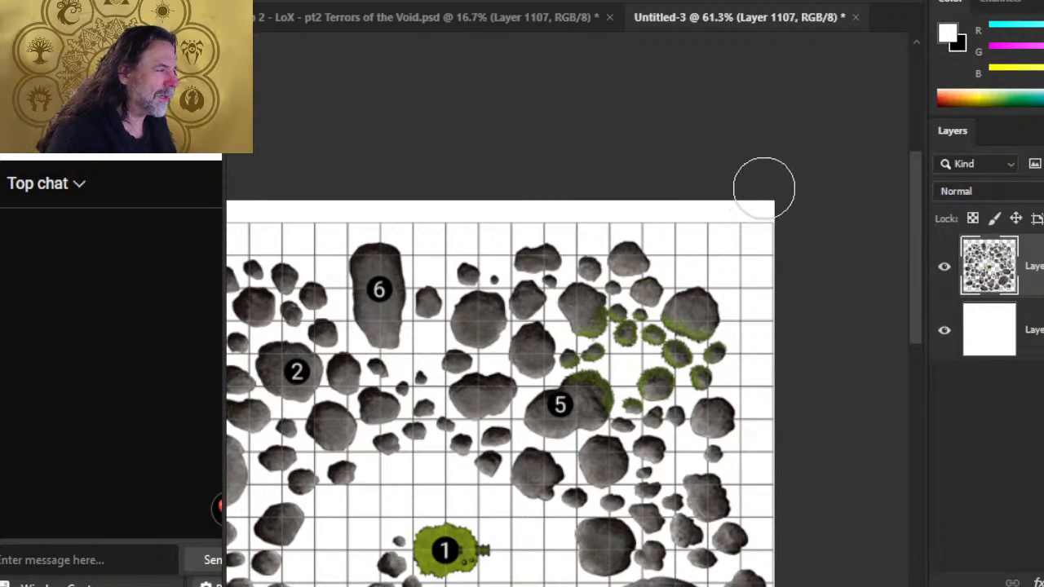
scroll(765, 187, "left", 10)
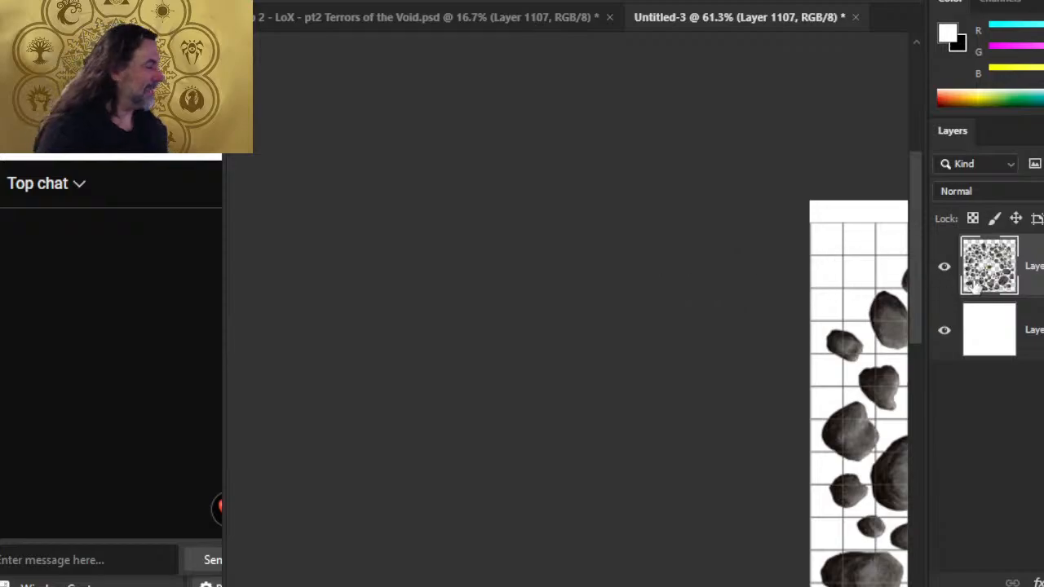
left_click(983, 285, "ctrl")
left_click(331, 0)
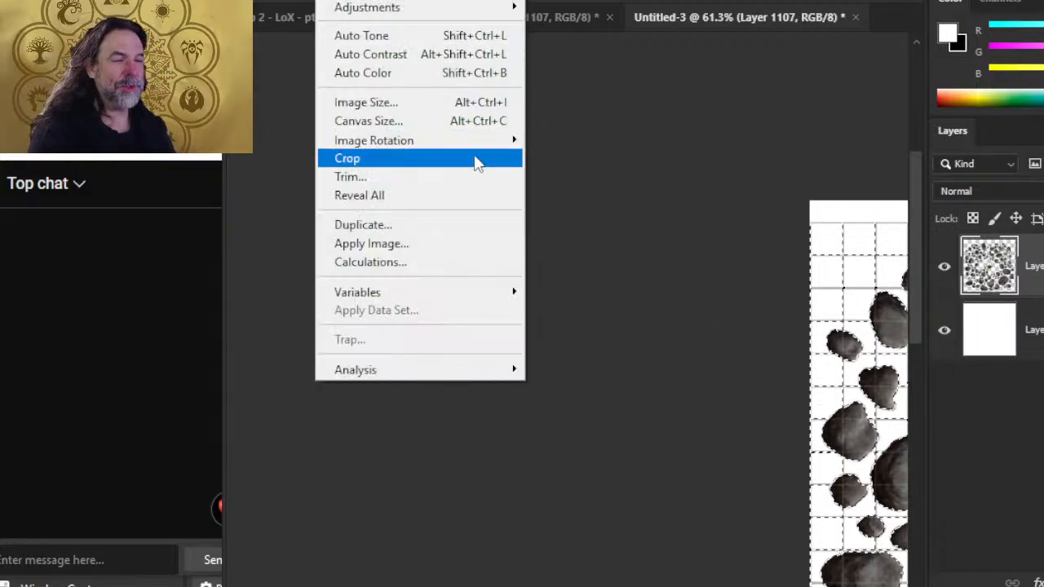
left_click(437, 162)
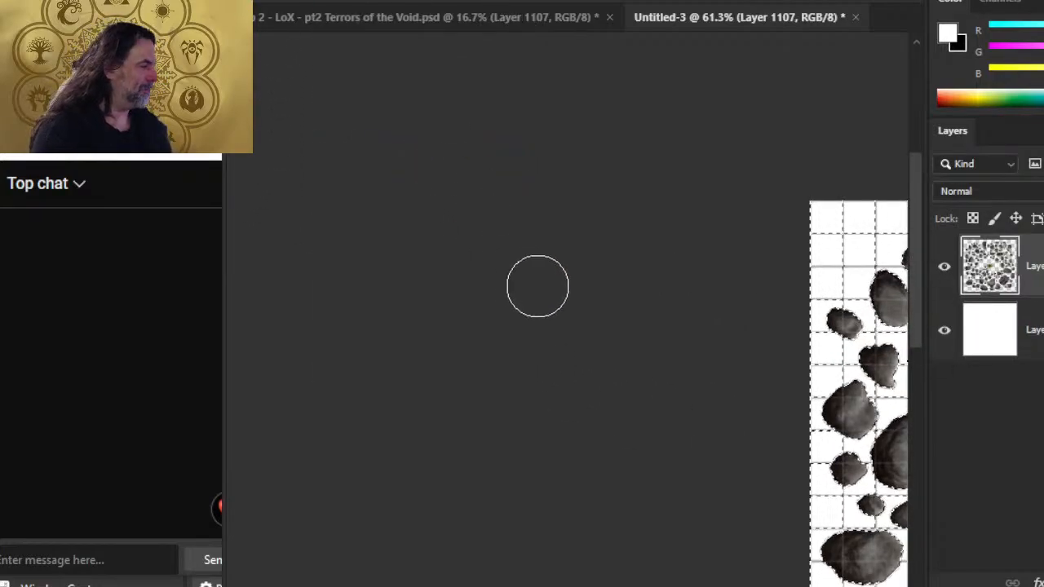
Try to crop off the thin white strip beneath the grid by selecting it with the Magic Wand, inverting the selection and cropping
left_click_drag(770, 389, 396, 268)
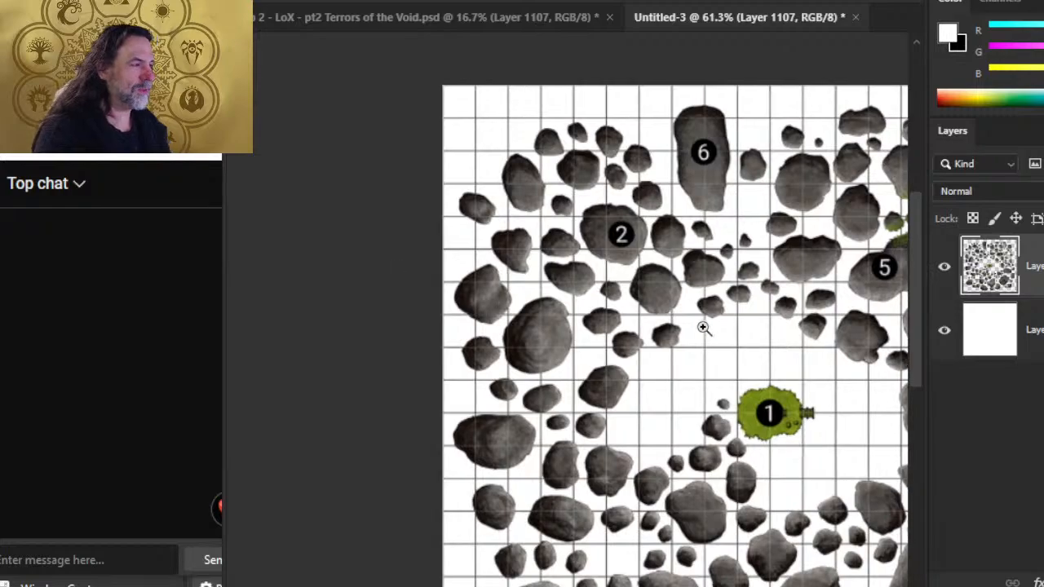
scroll(704, 329, "down", 3)
scroll(508, 412, "up", 3)
scroll(553, 455, "down", 5)
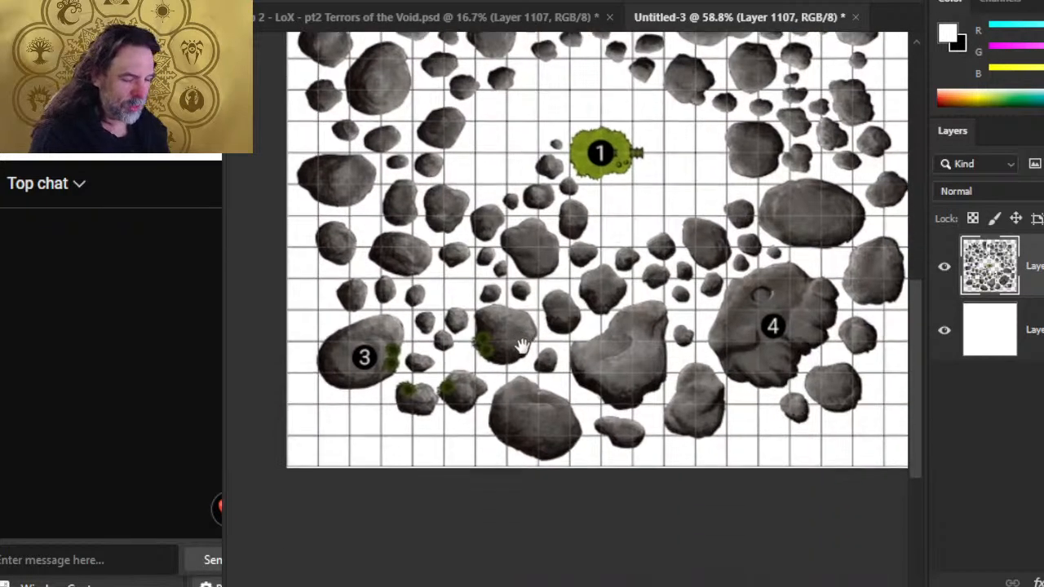
left_click_drag(395, 443, 434, 443)
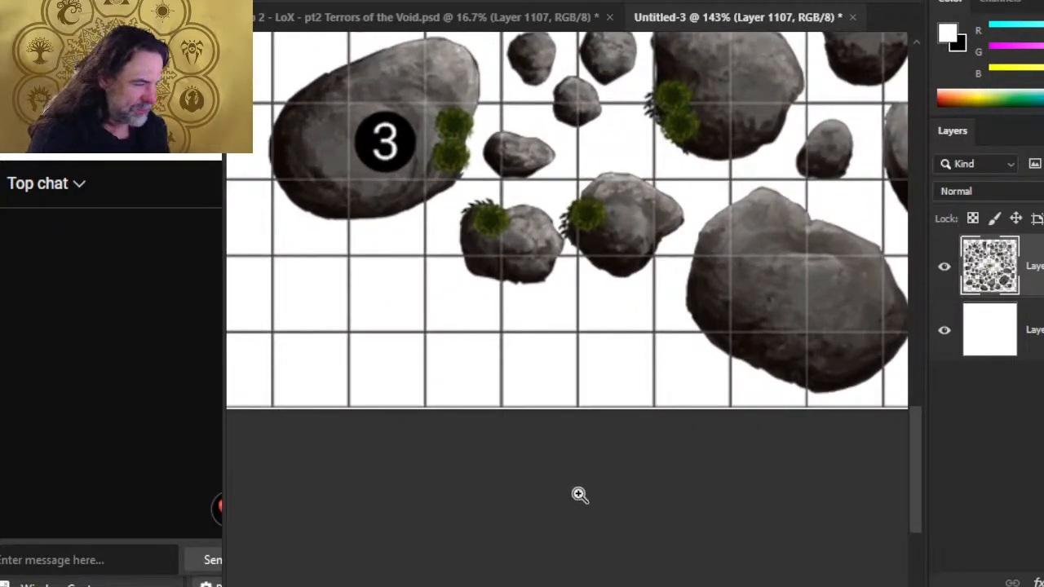
left_click_drag(507, 445, 594, 441)
key("w")
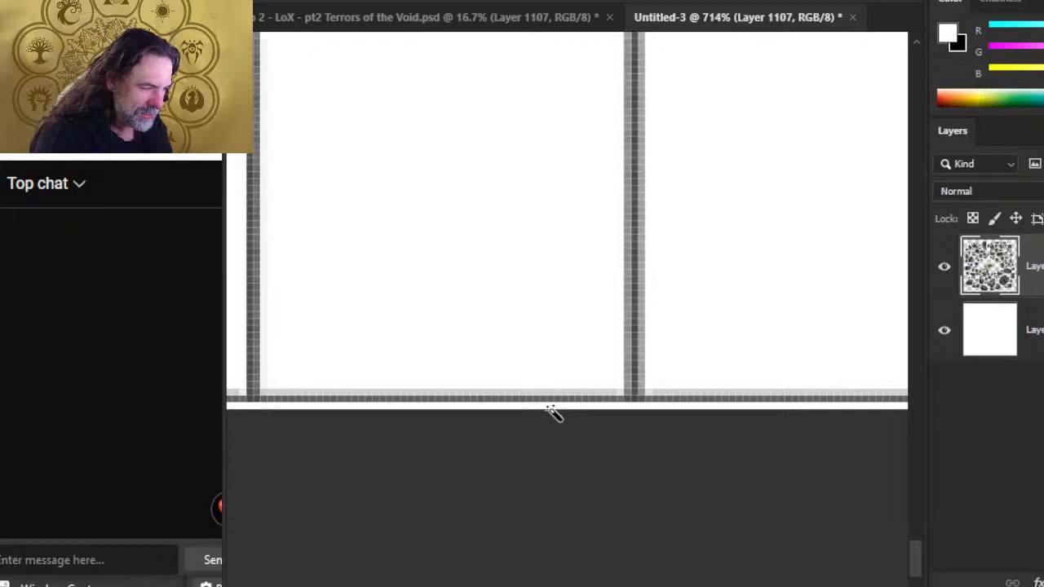
left_click(549, 406)
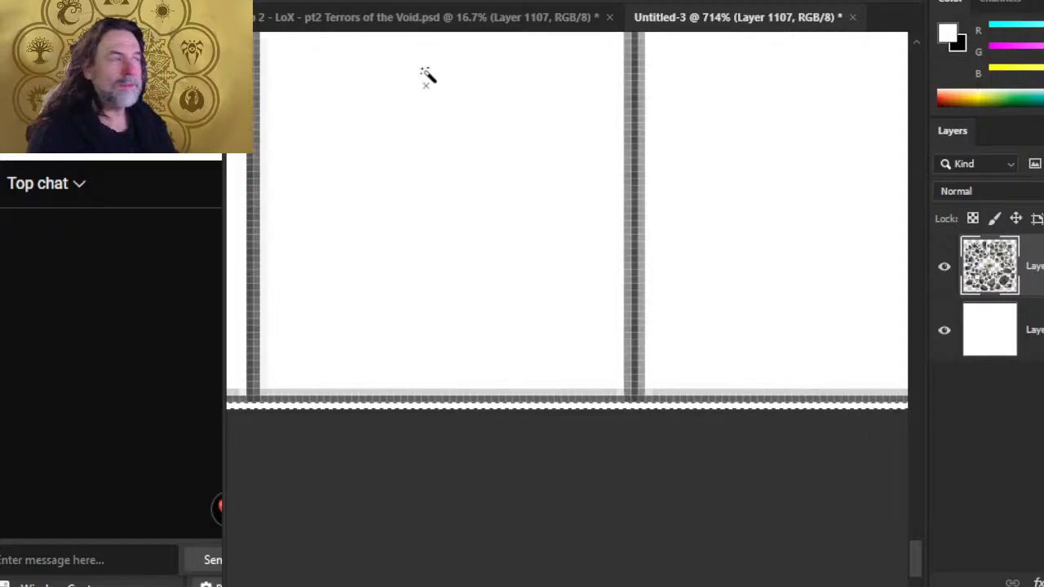
right_click(390, 115)
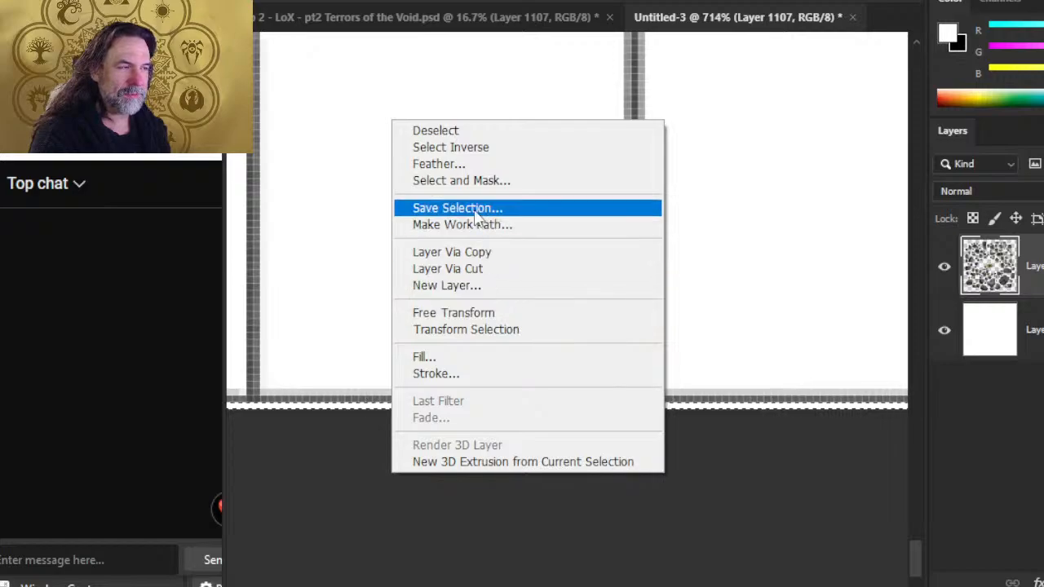
left_click(487, 147)
key("alt+i")
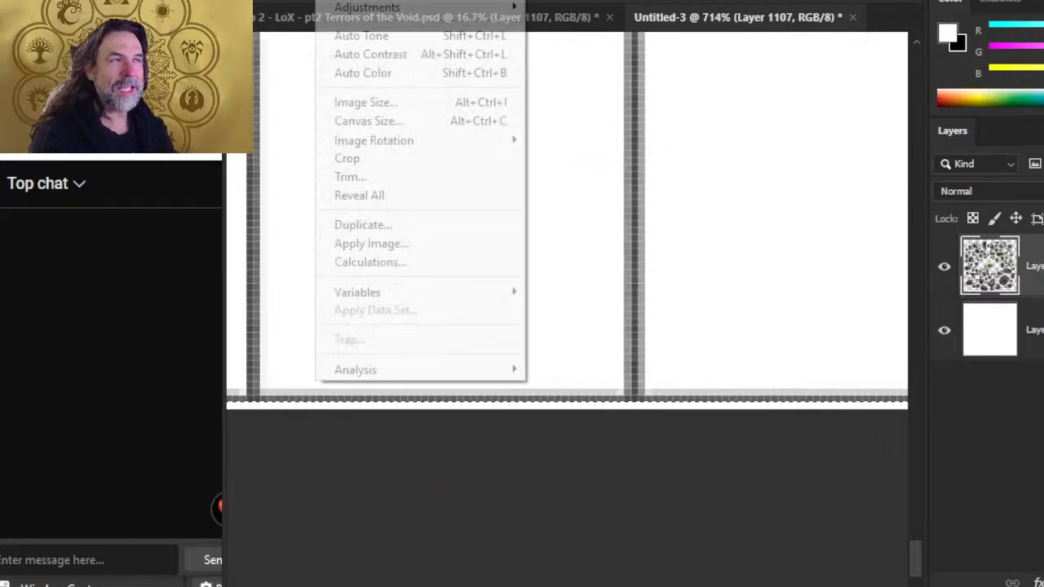
left_click(418, 161)
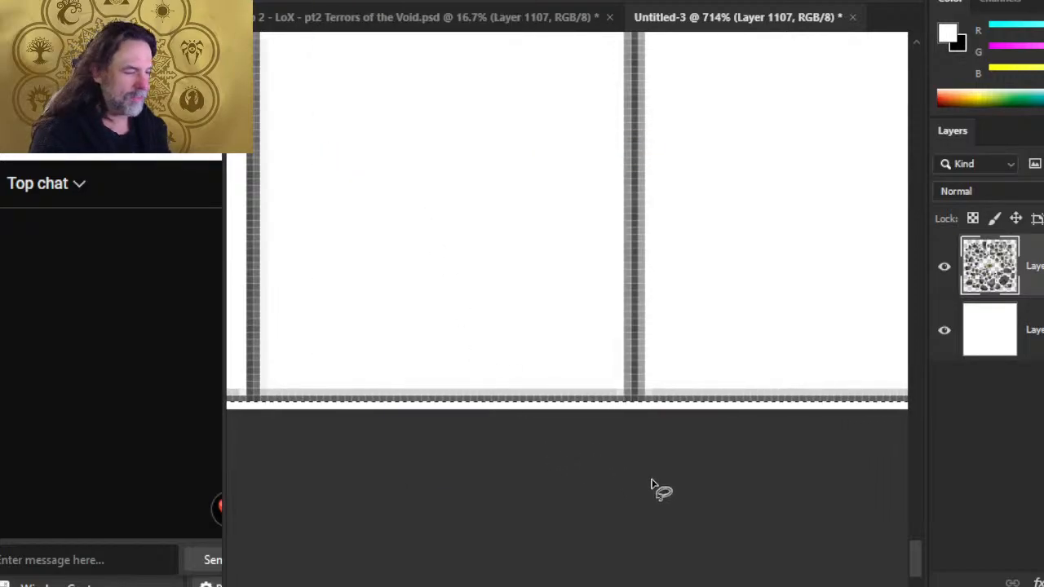
key("ctrl+d")
Delete the white background layer beneath the asteroid map layer and inspect the map on transparency
left_click_drag(756, 487, 649, 489)
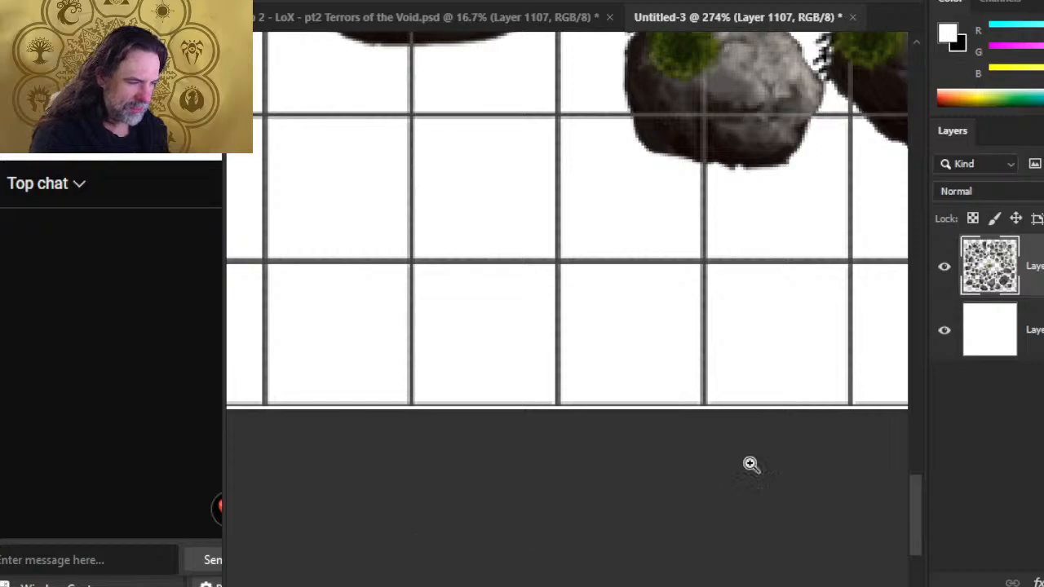
left_click(1034, 330)
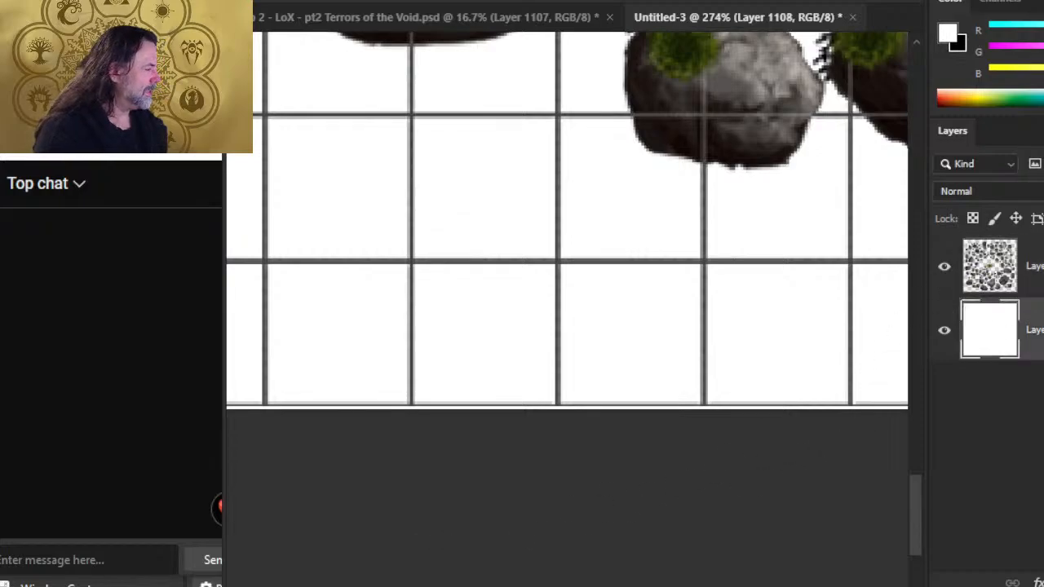
key("Delete")
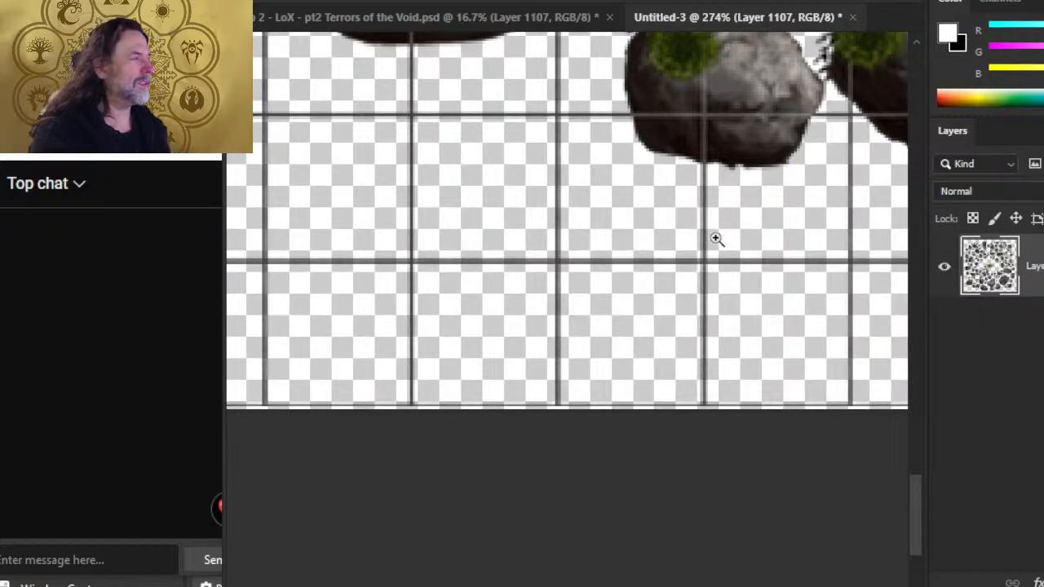
left_click_drag(715, 235, 659, 238)
left_click_drag(758, 145, 519, 415)
left_click_drag(762, 217, 623, 315)
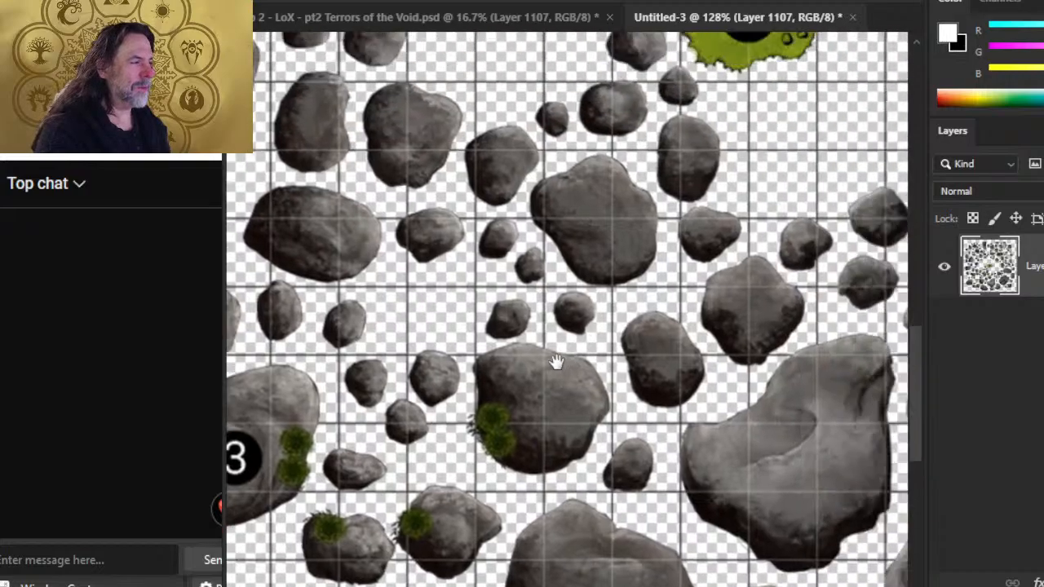
mouse_move(797, 147)
left_mouse_down()
mouse_move(664, 194)
mouse_move(645, 315)
left_mouse_up()
Switch to the Word layout and review the page 95 text around the blue map placeholder
key("alt+Tab")
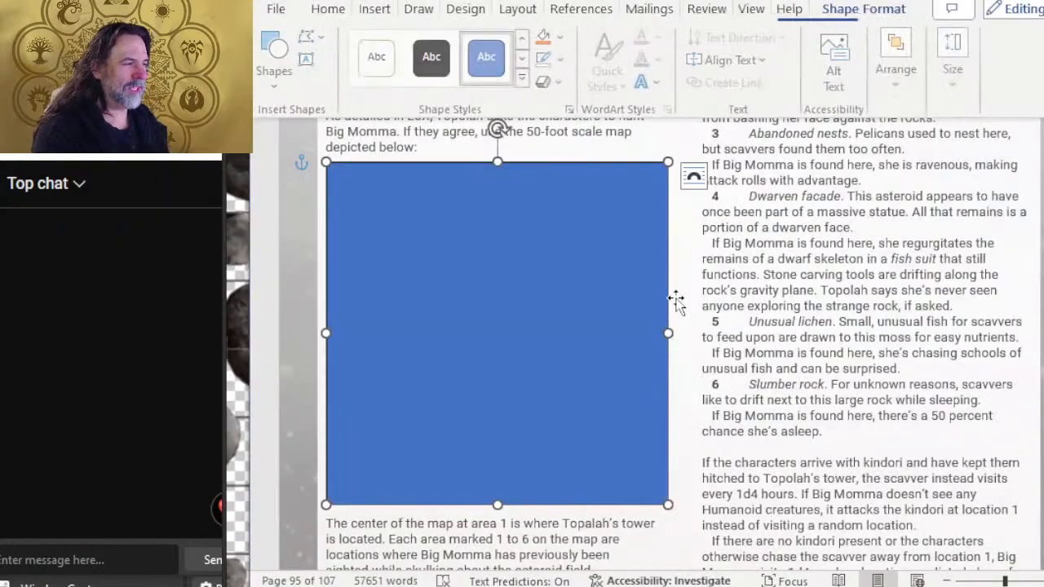
scroll(677, 298, "up", 4)
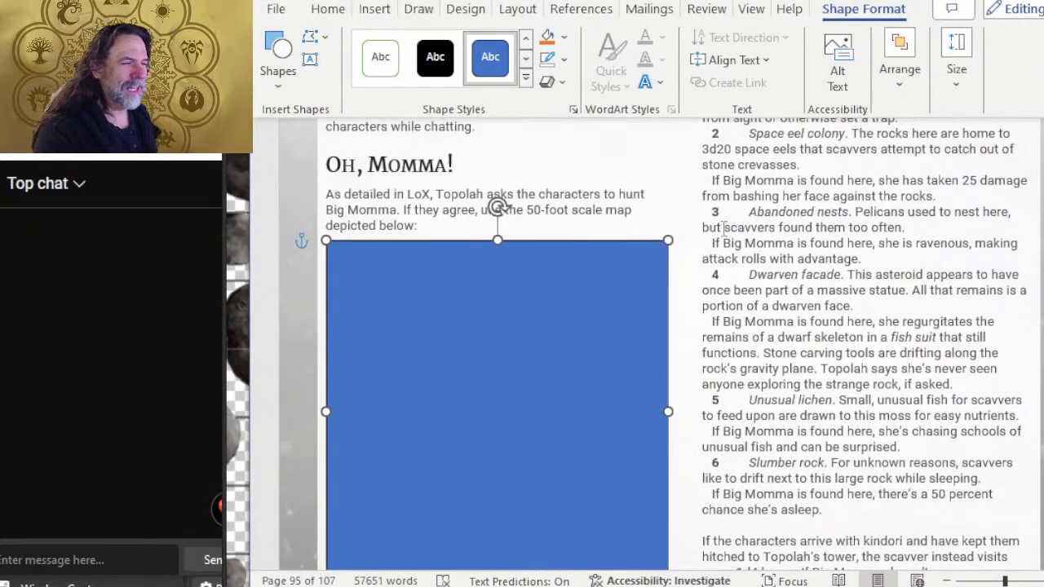
scroll(578, 248, "up", 8)
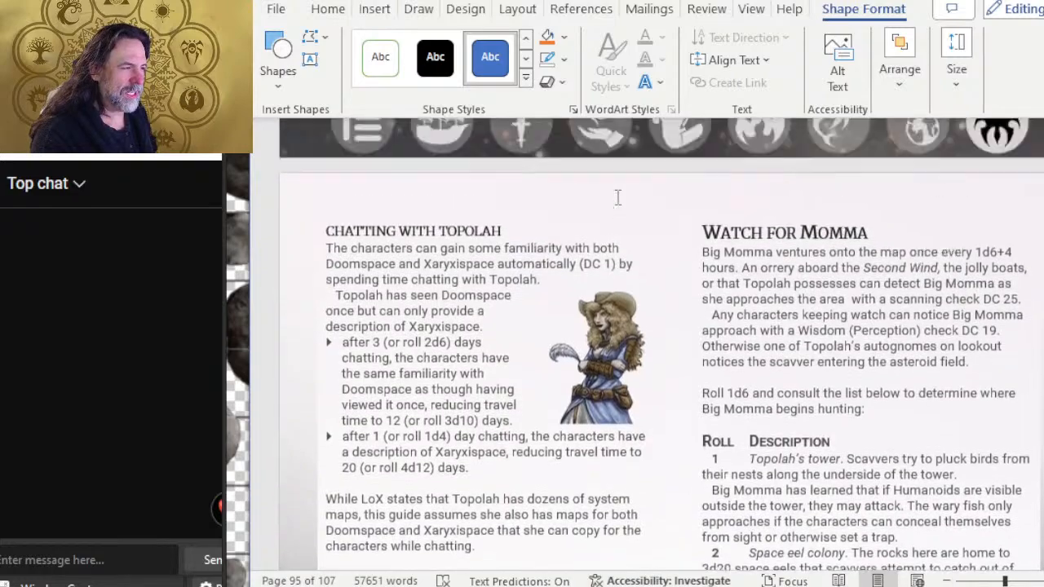
scroll(617, 196, "down", 6)
scroll(617, 197, "down", 1)
scroll(618, 196, "up", 4)
scroll(617, 197, "down", 5)
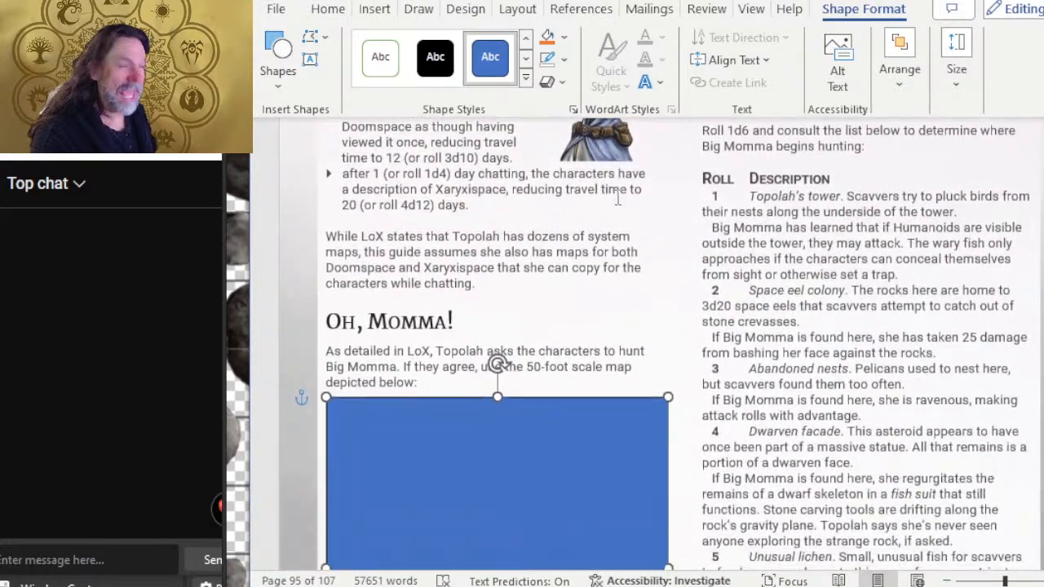
scroll(617, 197, "up", 3)
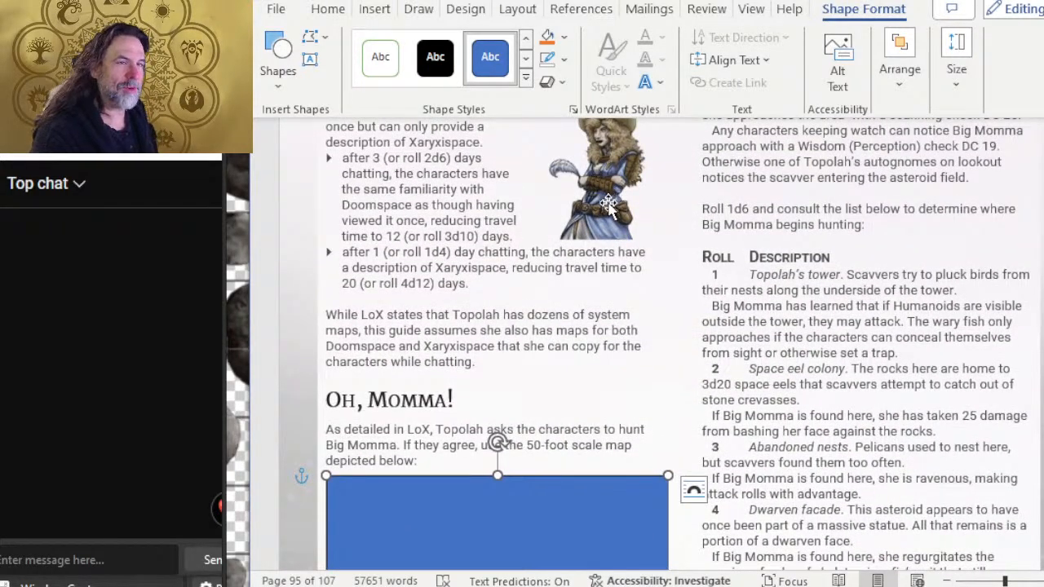
Switch back to Photoshop and examine the numbered asteroids and surrounding rocks across the whole map
key("alt+Tab")
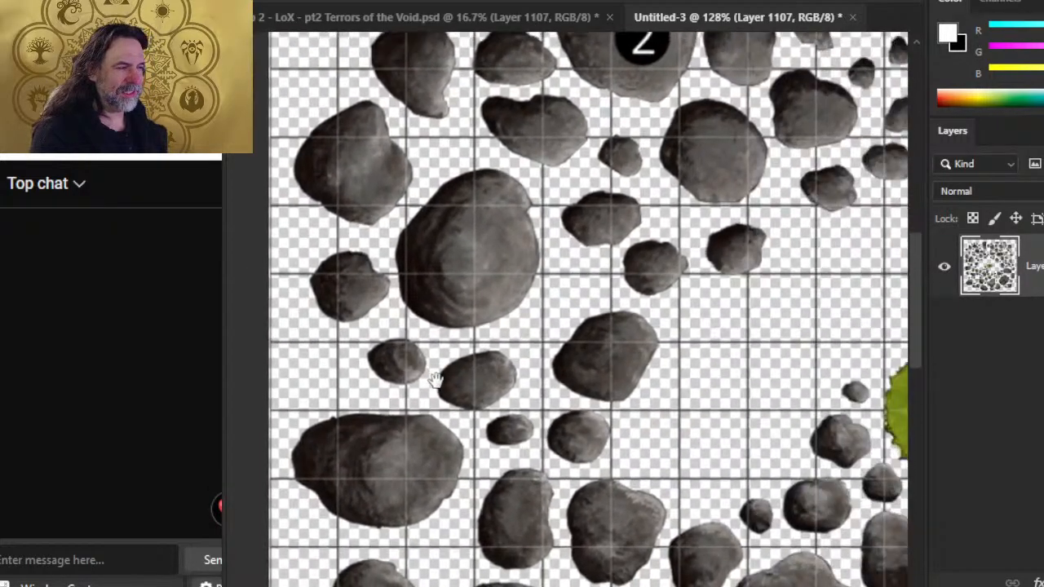
left_click_drag(435, 379, 610, 423)
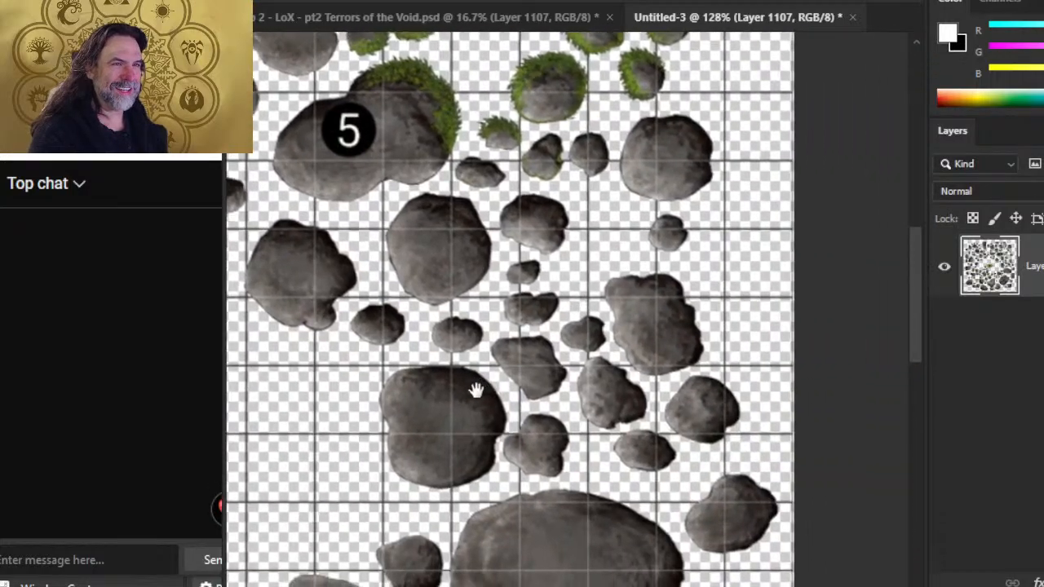
mouse_move(556, 356)
left_mouse_down()
mouse_move(529, 326)
mouse_move(744, 168)
left_mouse_up()
mouse_move(611, 424)
left_mouse_down()
mouse_move(648, 268)
mouse_move(565, 147)
left_mouse_up()
mouse_move(432, 274)
left_mouse_down()
mouse_move(546, 235)
mouse_move(706, 259)
mouse_move(767, 443)
left_mouse_up()
mouse_move(473, 281)
left_mouse_down()
mouse_move(697, 358)
mouse_move(801, 442)
mouse_move(830, 557)
left_mouse_up()
left_click_drag(645, 159, 659, 365)
mouse_move(751, 264)
left_mouse_down()
mouse_move(605, 451)
mouse_move(514, 498)
left_mouse_up()
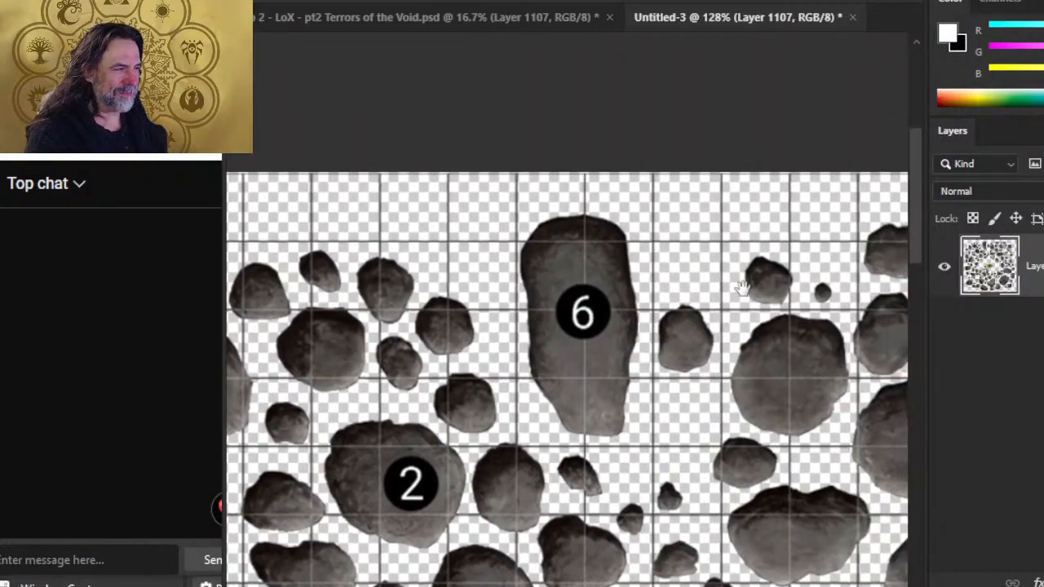
left_click_drag(766, 326, 483, 229)
left_click_drag(462, 383, 520, 88)
mouse_move(703, 526)
left_mouse_down()
mouse_move(494, 299)
mouse_move(612, 148)
mouse_move(978, 68)
mouse_move(889, 203)
left_mouse_up()
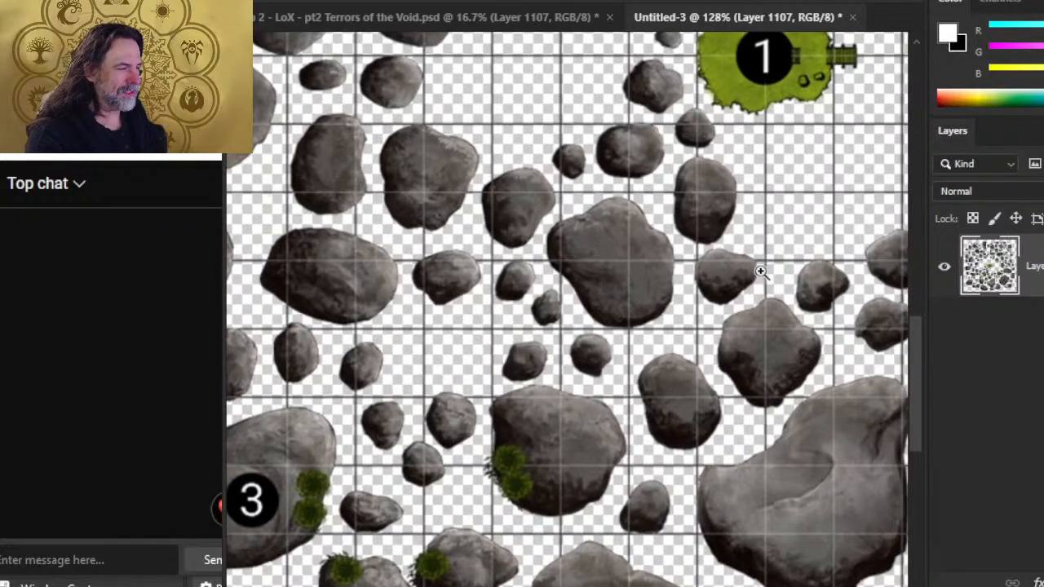
left_click_drag(776, 289, 636, 447)
left_click_drag(615, 340, 650, 381)
Return to the Word layout and read the numbered location descriptions beside the map placeholder
key("alt+Tab")
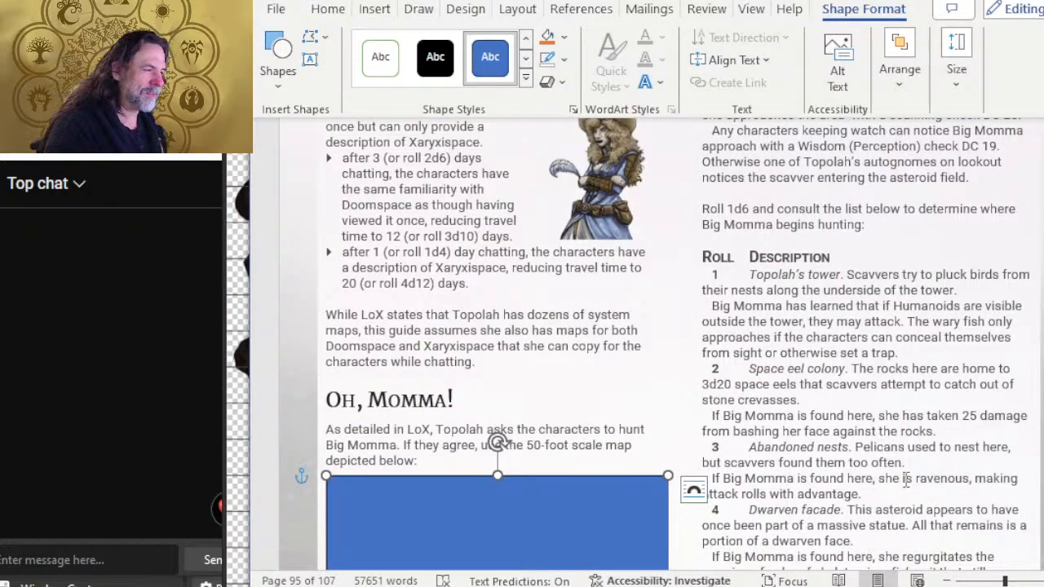
scroll(971, 281, "up", 3)
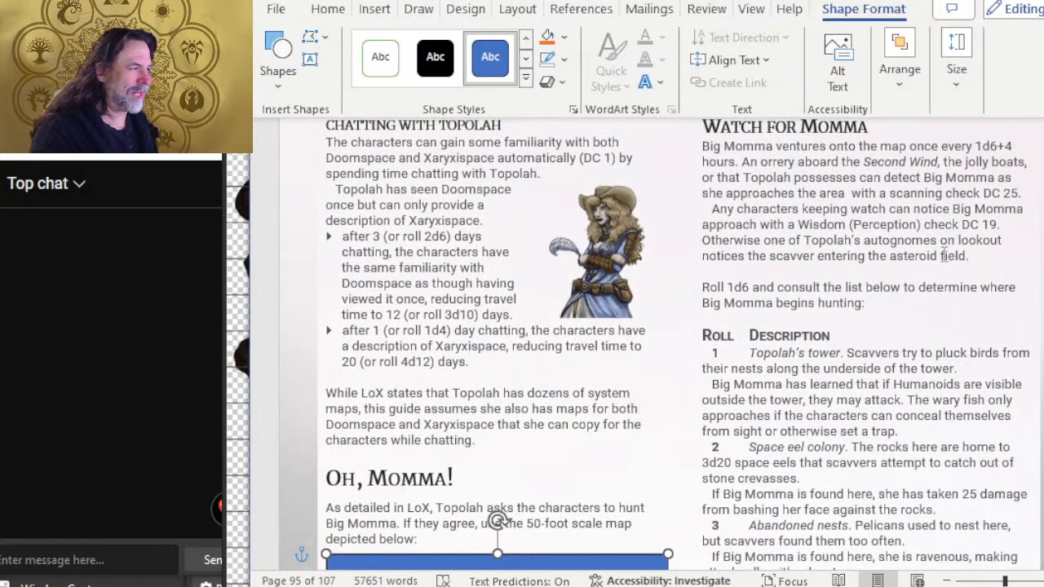
scroll(746, 343, "down", 5)
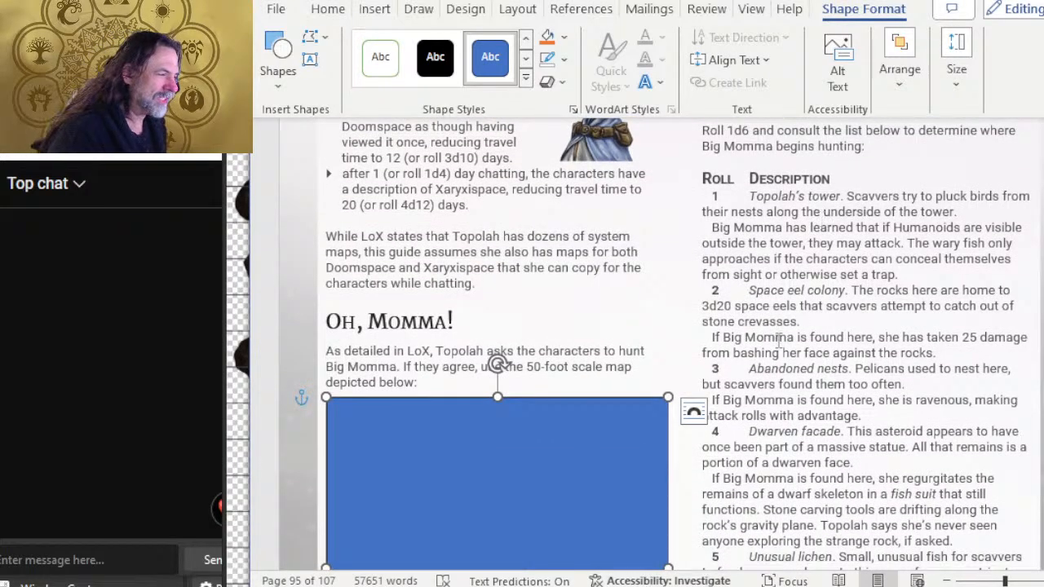
scroll(790, 329, "down", 7)
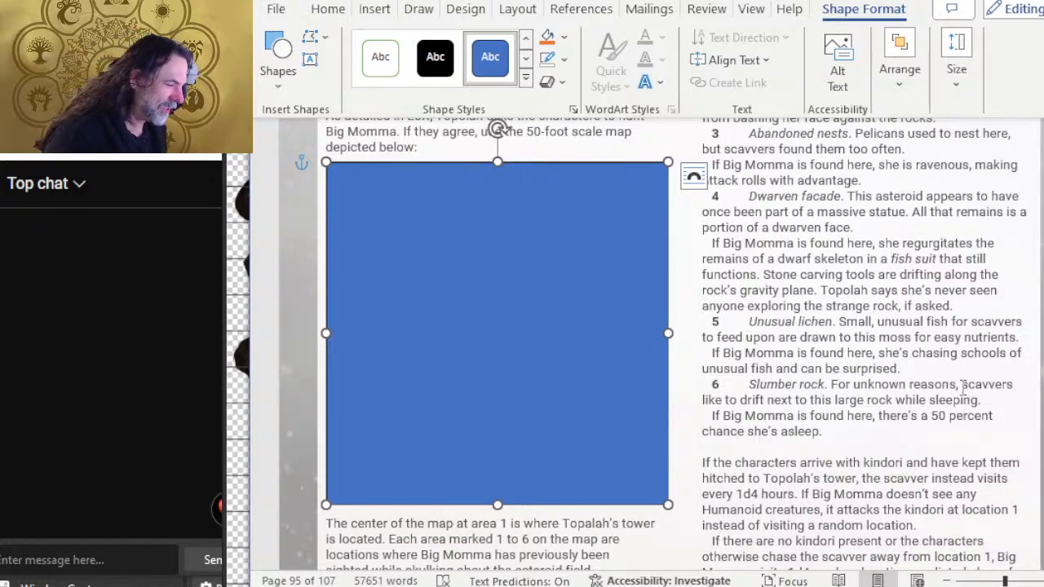
scroll(936, 438, "up", 2)
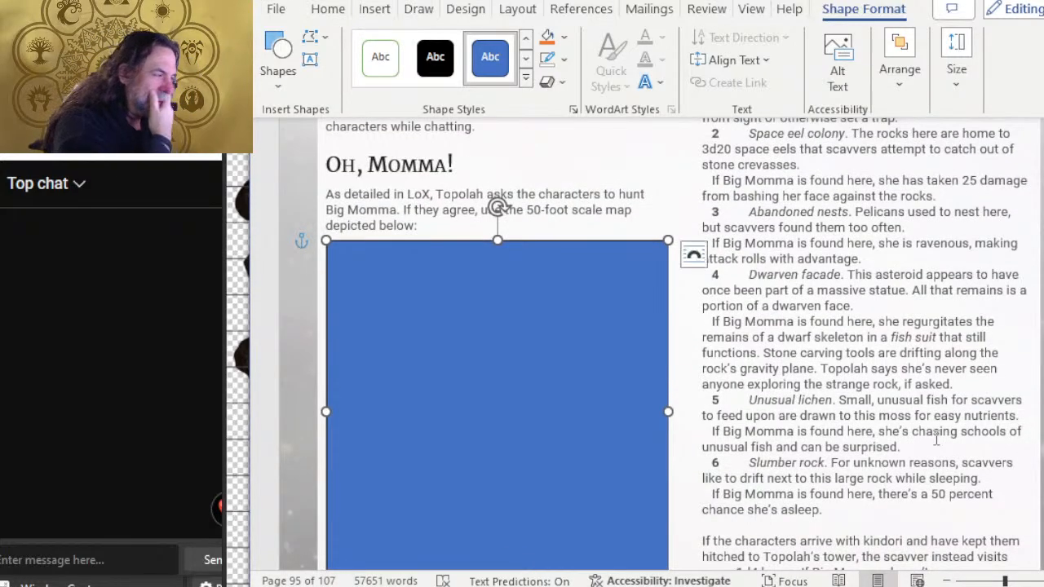
scroll(728, 276, "up", 2)
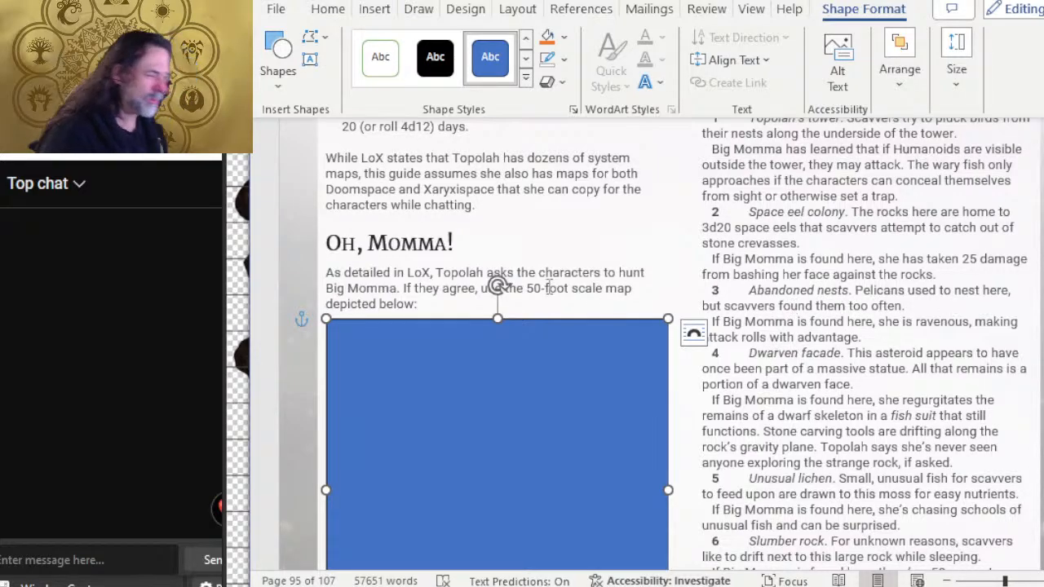
Compare the numbered asteroids on the Photoshop map with the page 95 location descriptions in the Word layout
key("alt+Tab")
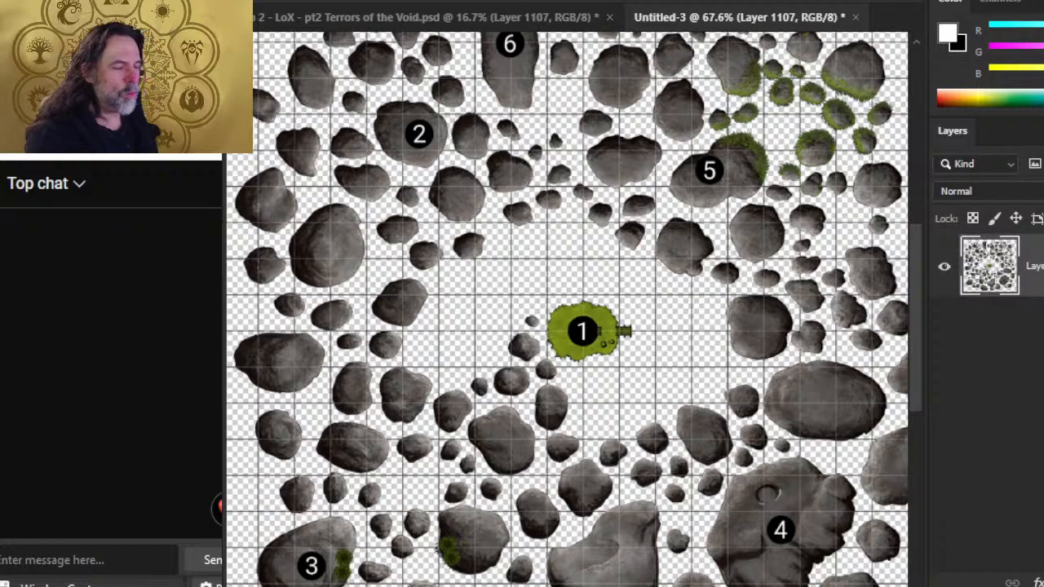
scroll(644, 280, "down", 2)
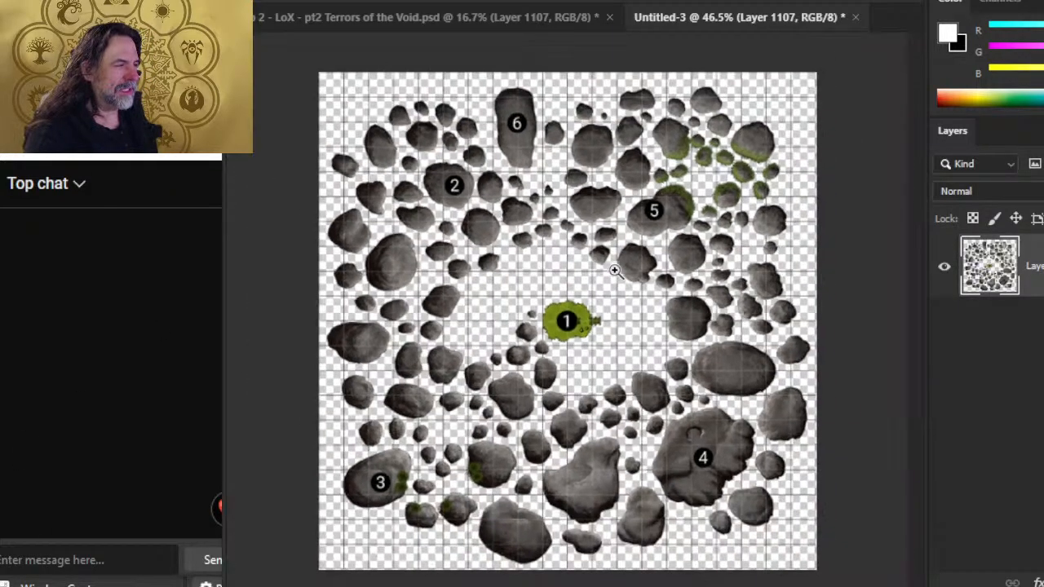
scroll(479, 302, "up", 1)
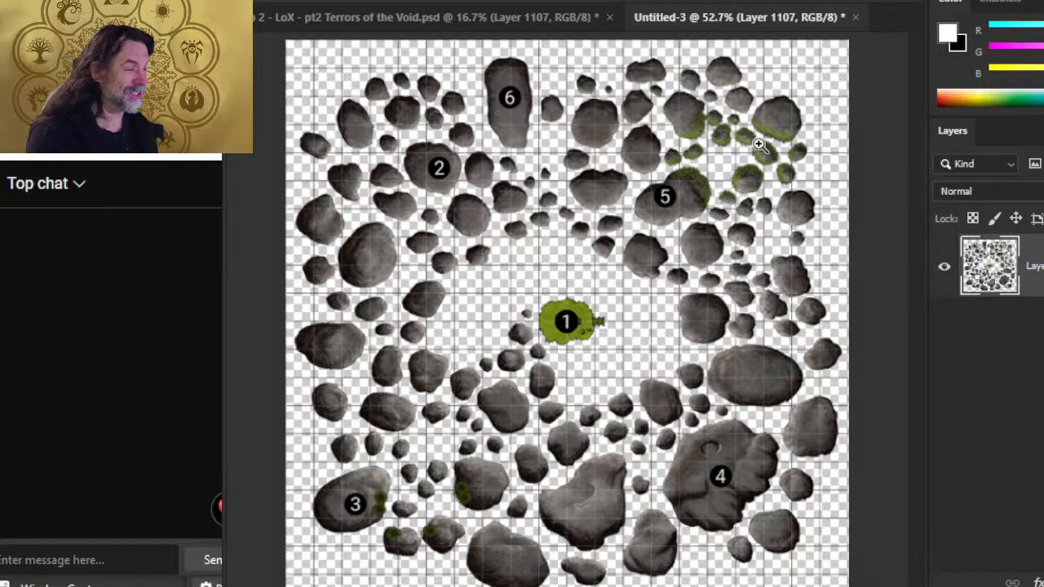
key("alt+Tab")
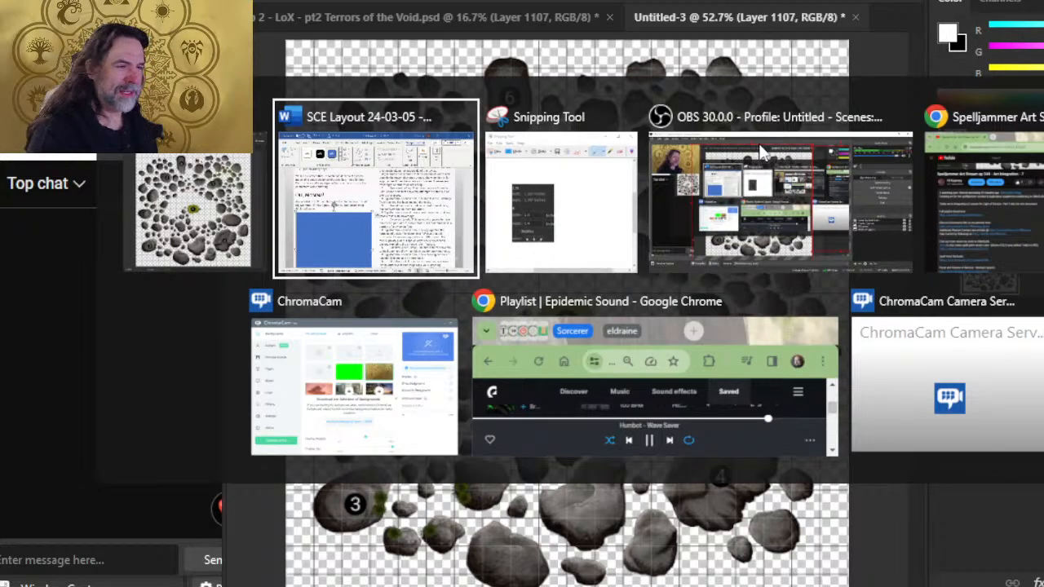
key("alt+Tab")
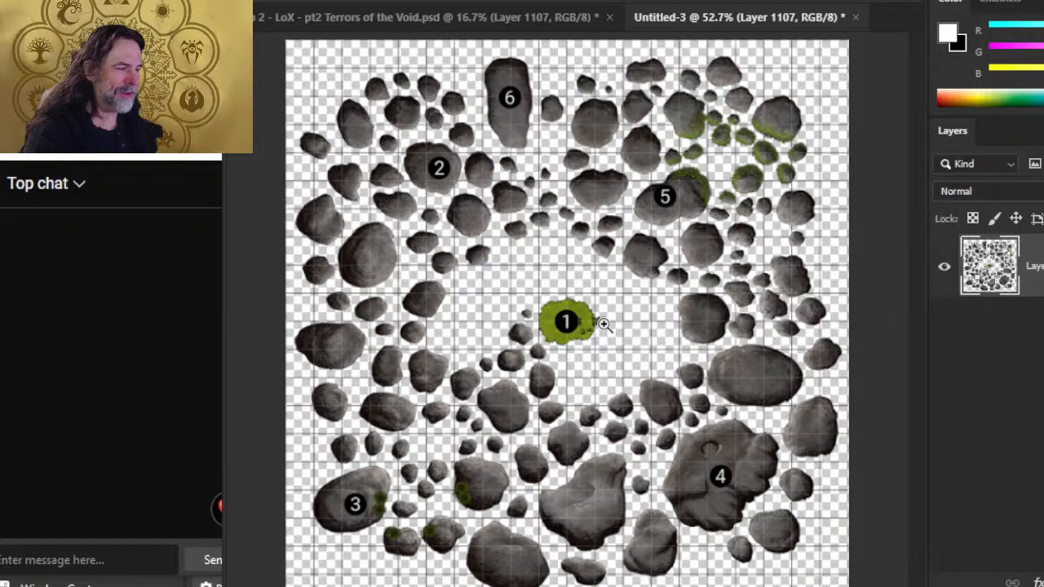
scroll(617, 328, "up", 2)
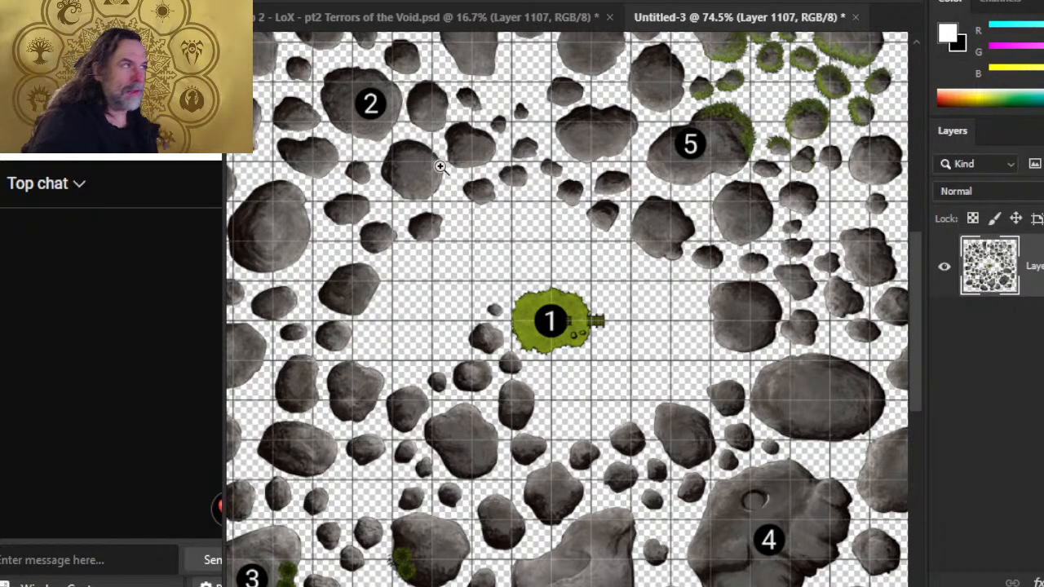
key("alt+Tab")
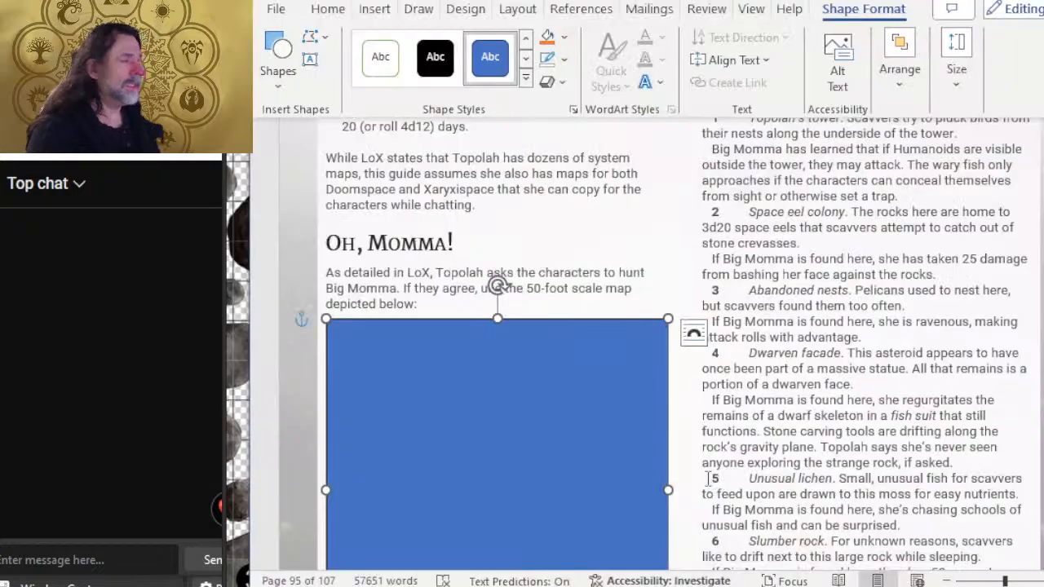
key("alt+Tab")
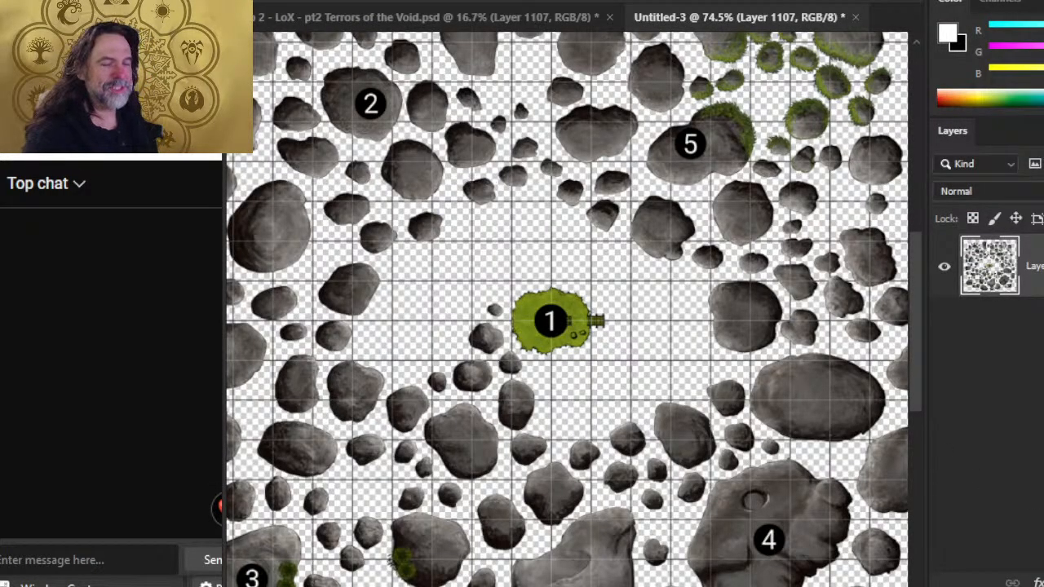
Enter a new canvas size of 3.7 inches wide by 3.7 inches high for the asteroid map, anchored at the centre
left_click(270, 1)
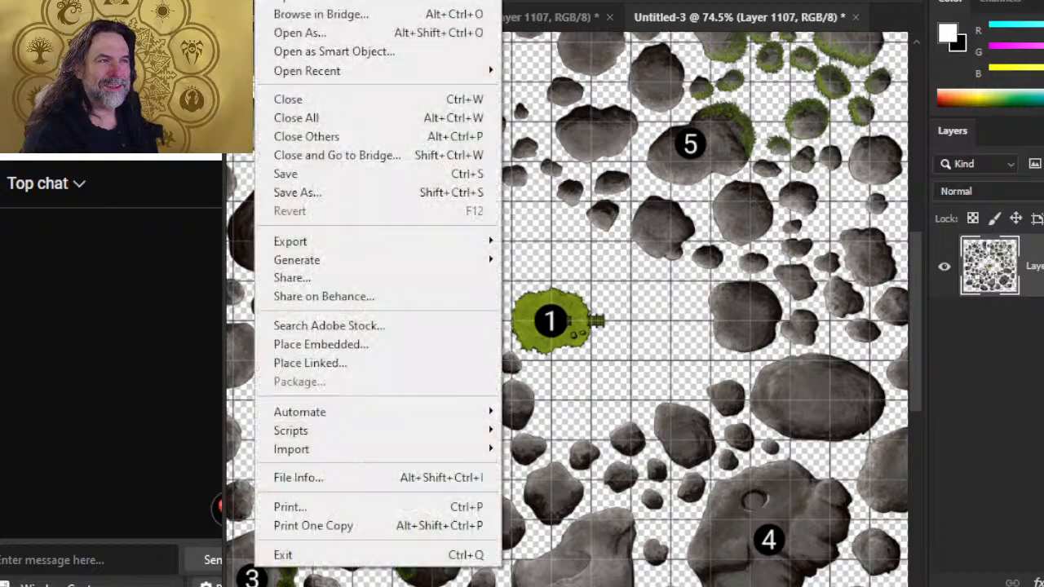
mouse_move(306, 78)
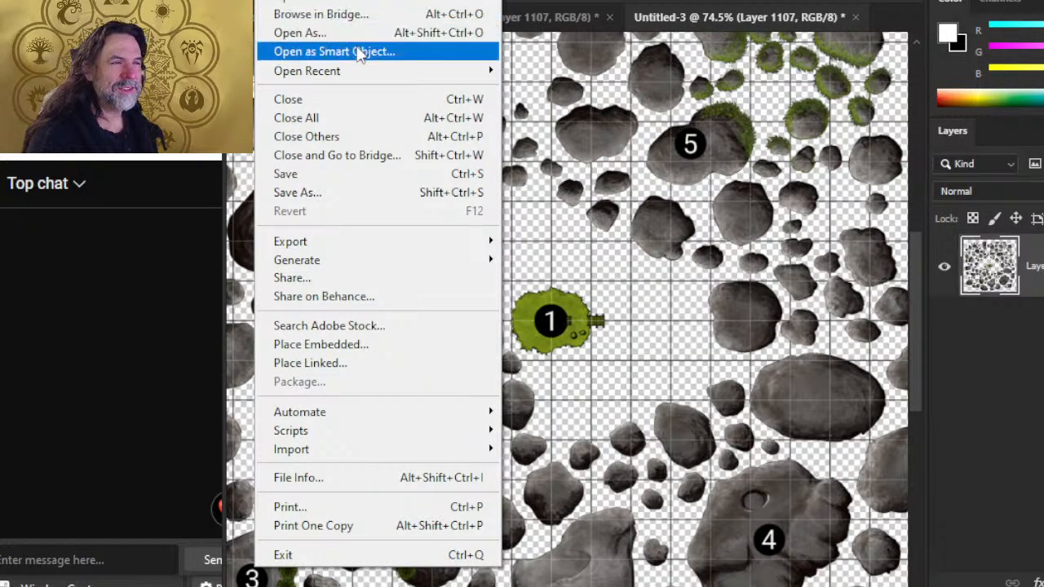
left_click(587, 304)
left_click(332, 0)
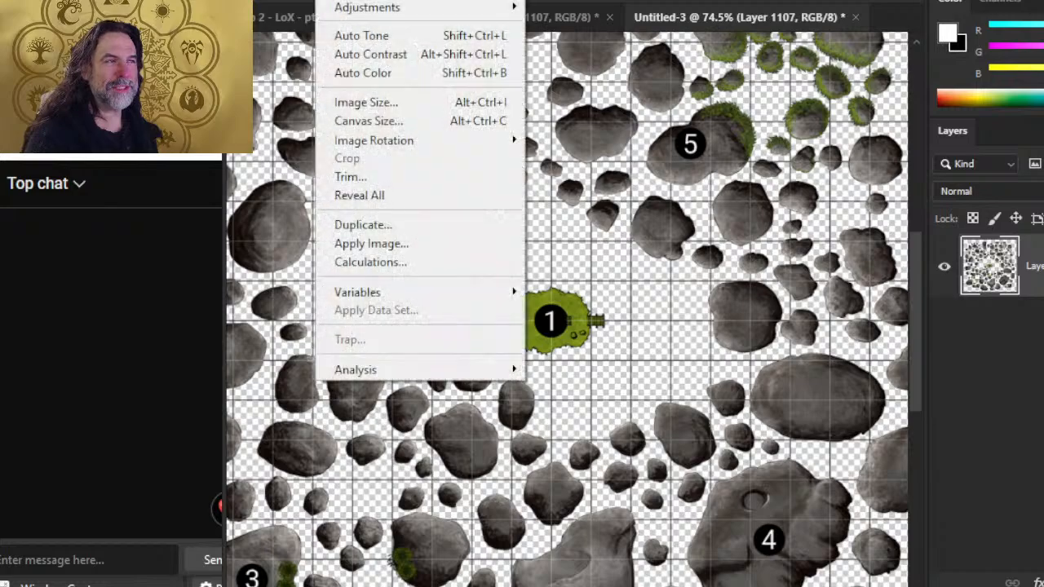
left_click(395, 124)
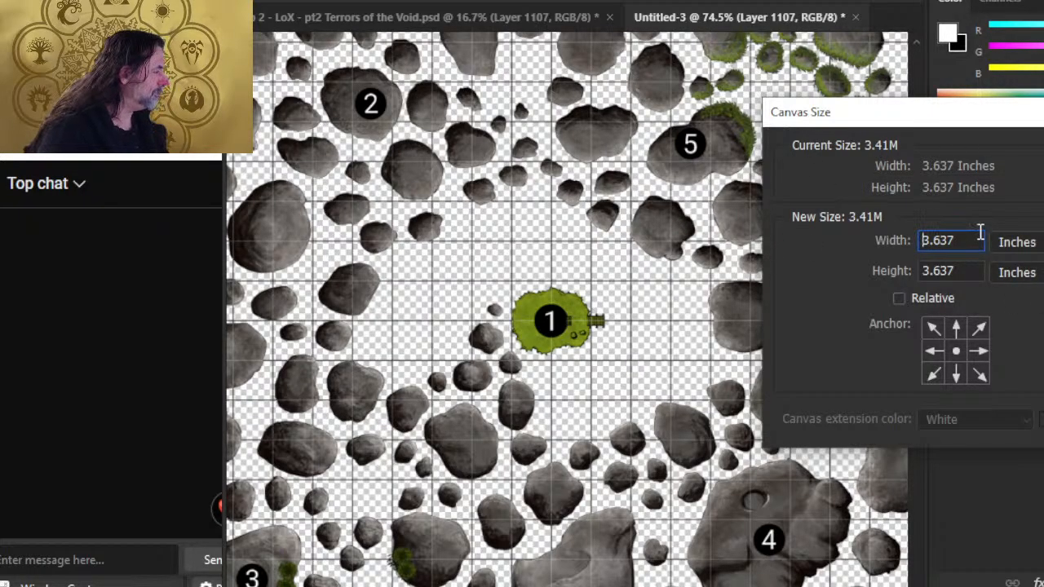
key("Right")
key("Delete")
key("Delete")
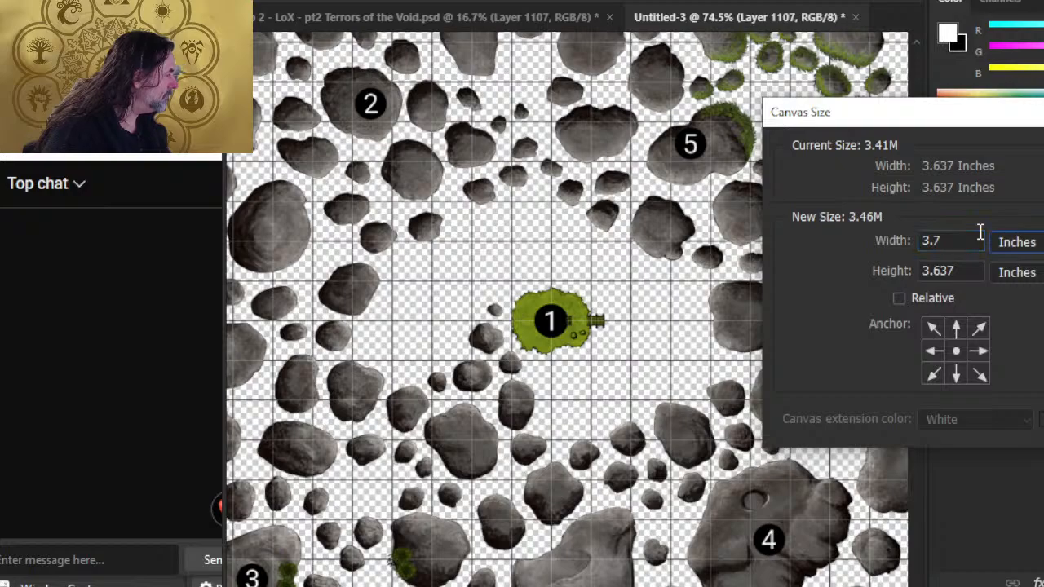
key("Down")
key("Up")
key("Tab")
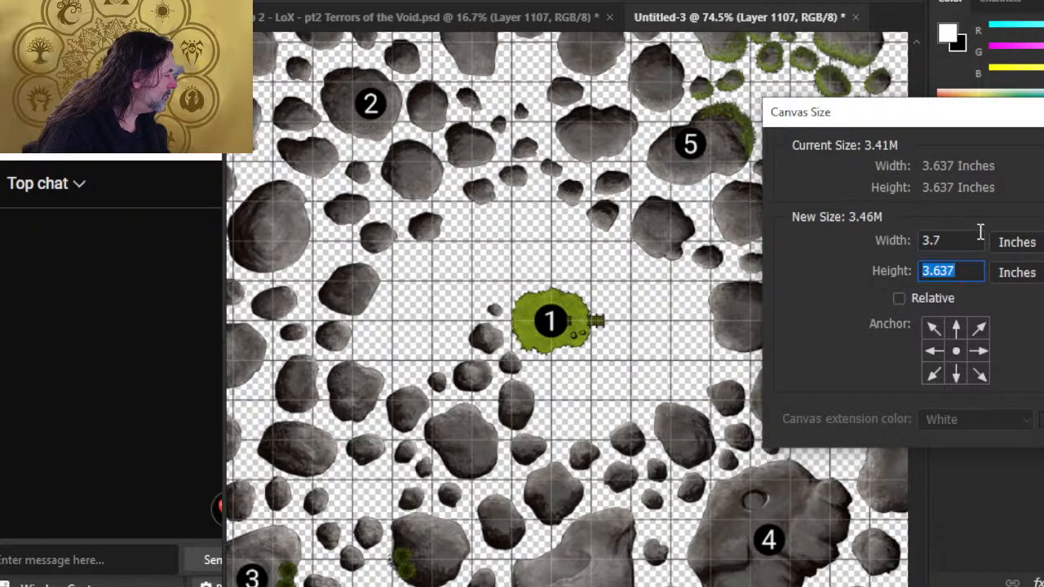
key("Right")
key("Delete")
key("Delete")
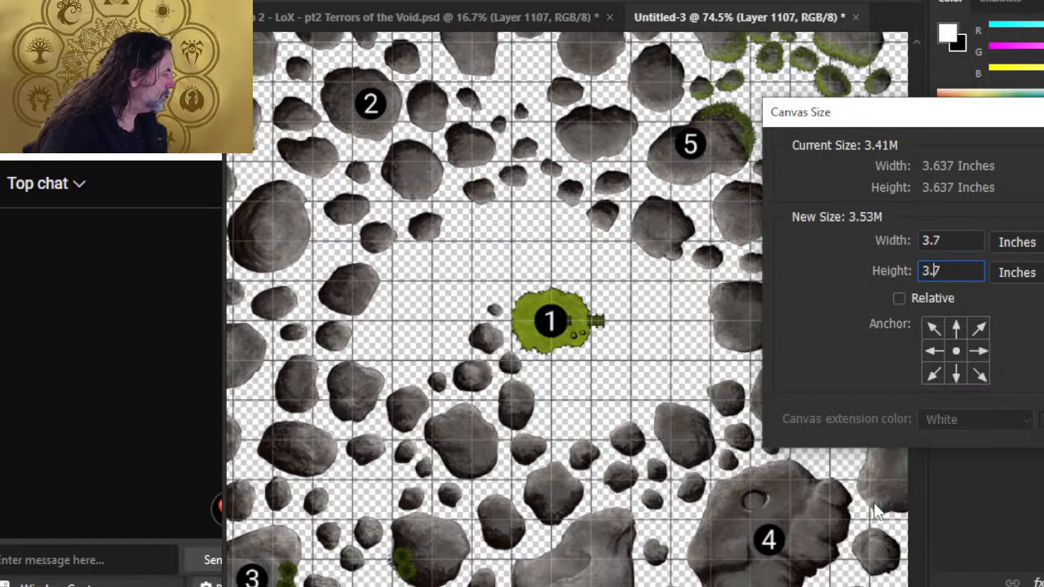
Capture the Canvas Size settings with Snipping Tool and move the capture window out of the way
key("Return")
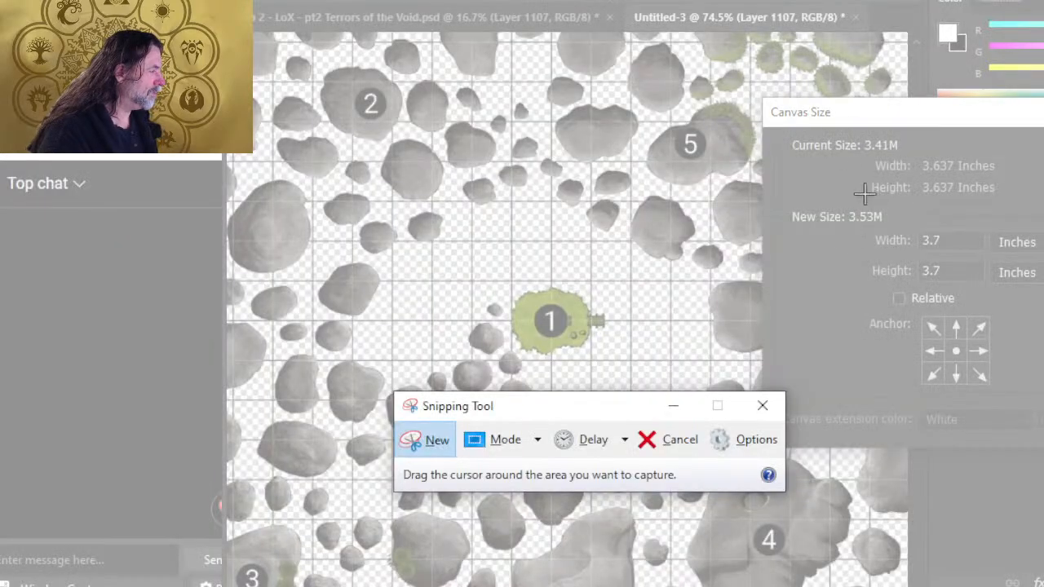
left_click_drag(846, 147, 1042, 419)
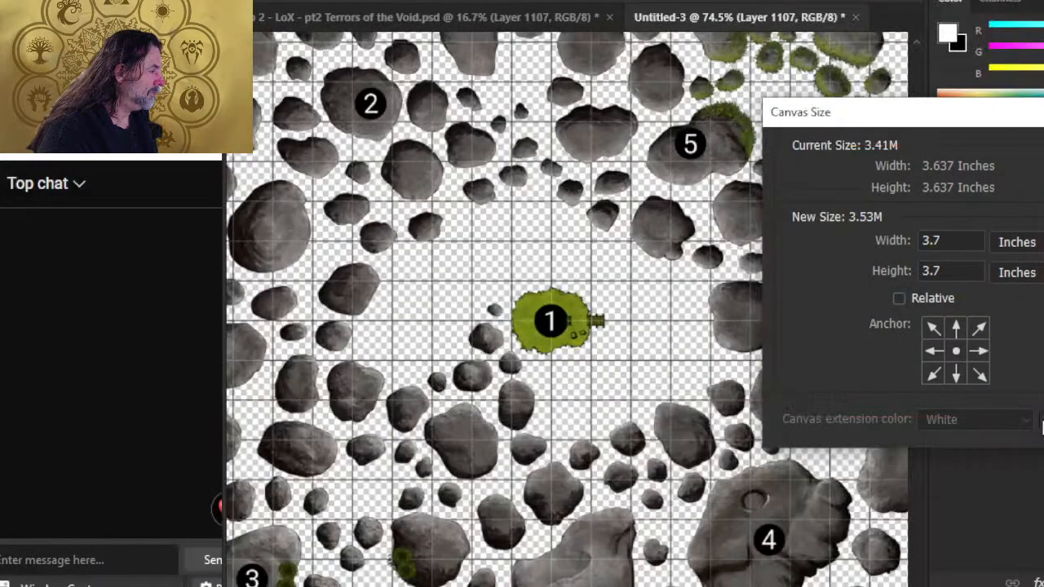
key("alt+Tab")
key("alt+Tab")
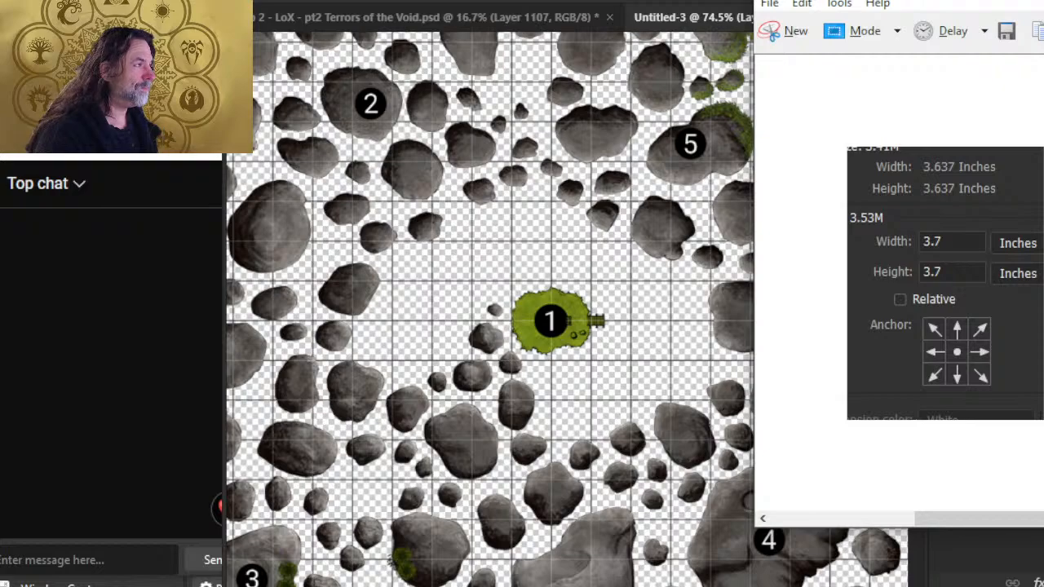
left_click_drag(824, 0, 1043, 30)
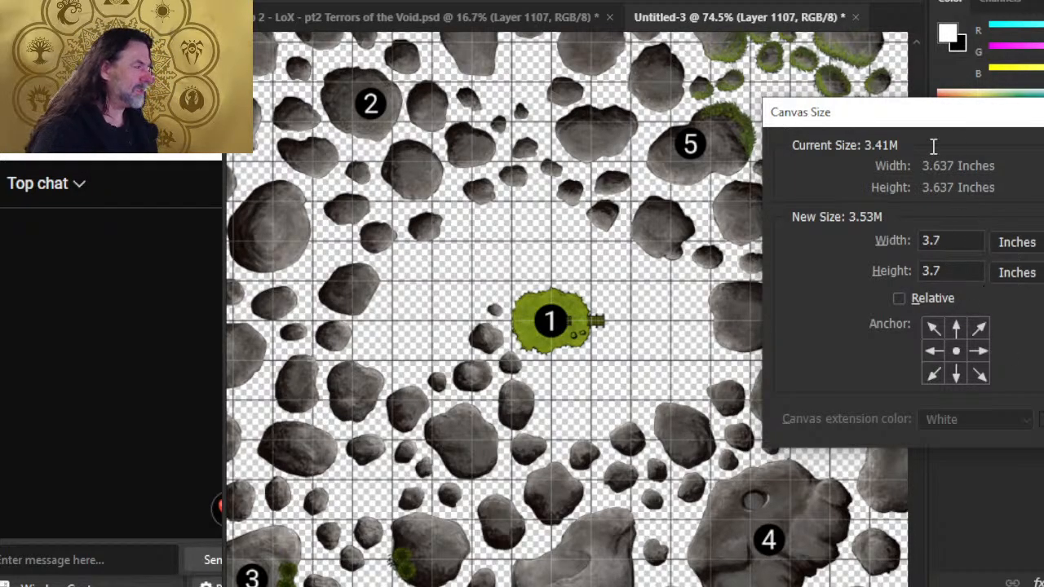
Apply the 3.7-inch square canvas size and inspect the margins around the asteroid map
key("Tab")
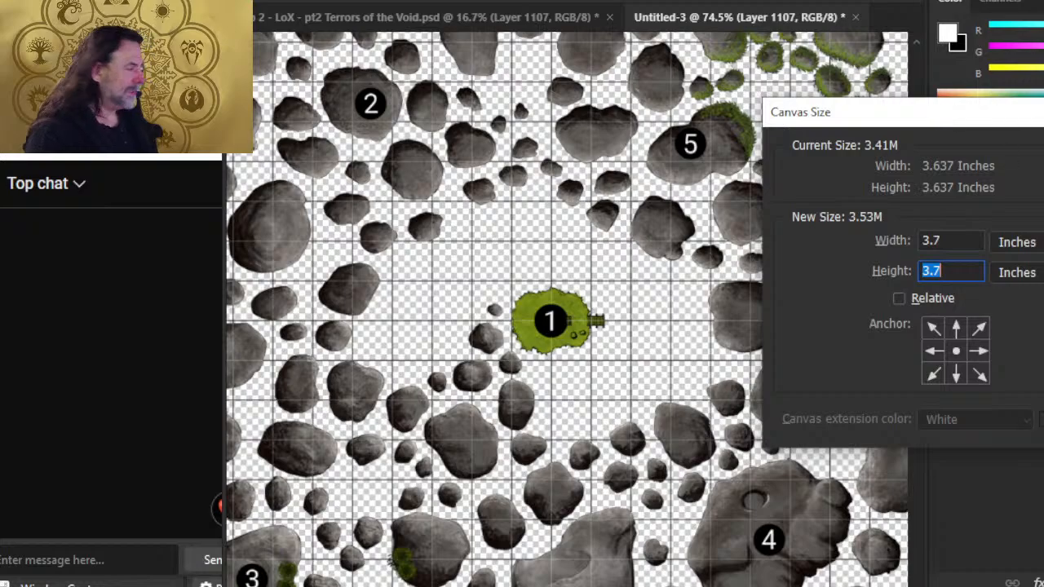
key("Return")
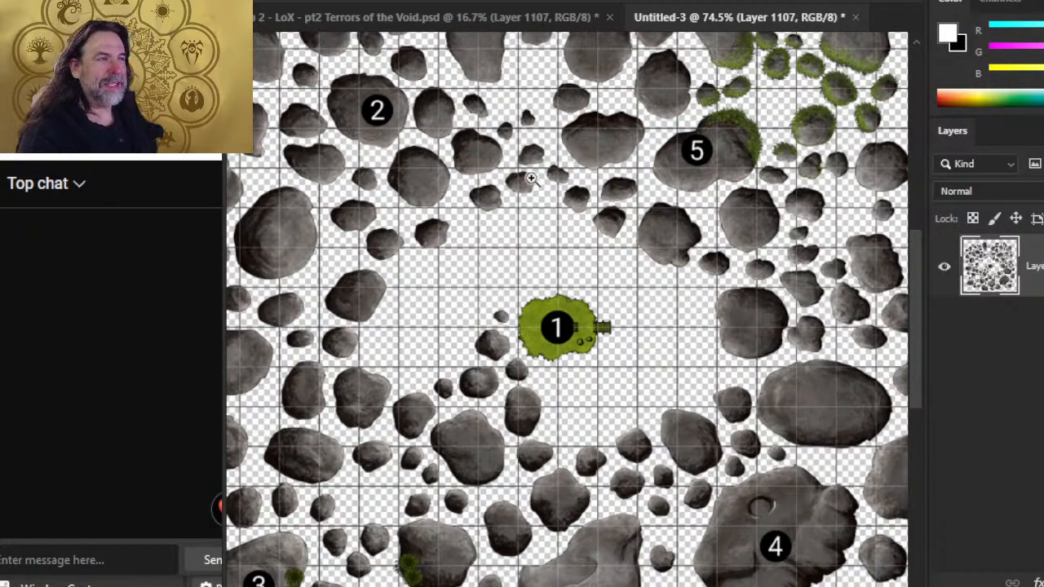
left_click_drag(631, 269, 548, 217)
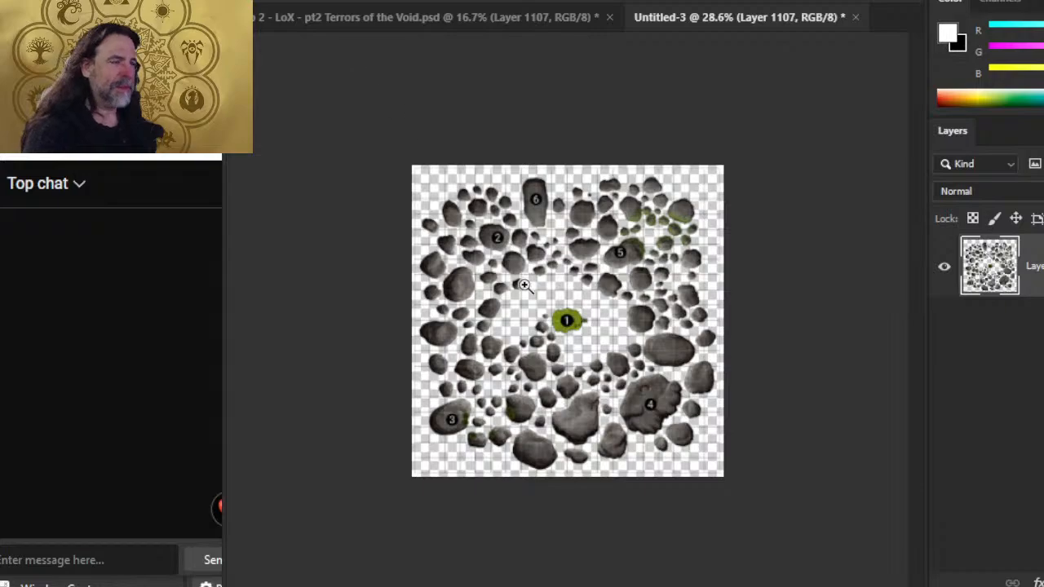
left_click_drag(466, 250, 510, 259)
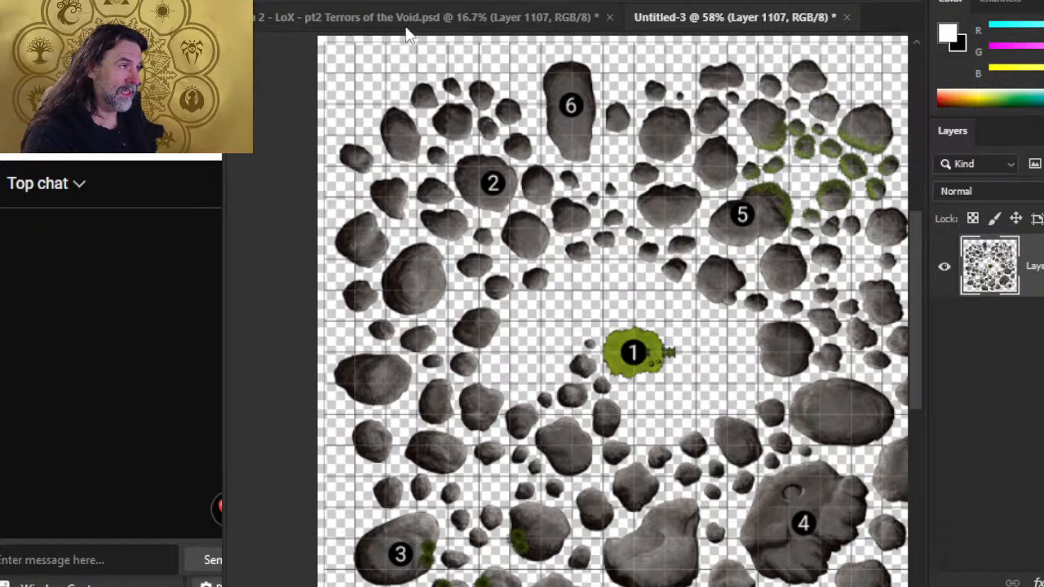
Save a copy of the map on the computer as a PNG named "95 bottom" with the smallest file size option
left_click(267, 0)
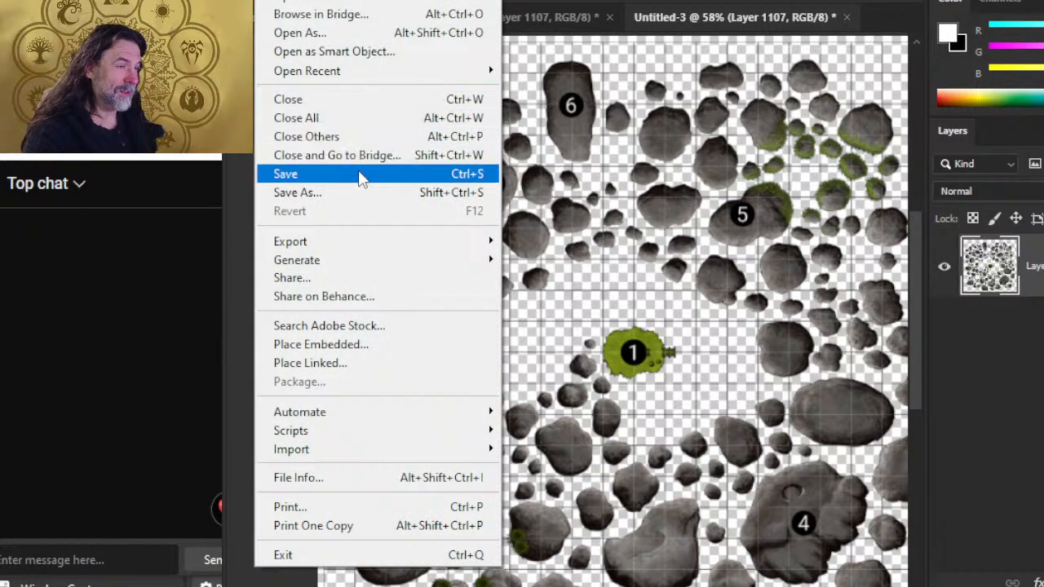
left_click(360, 196)
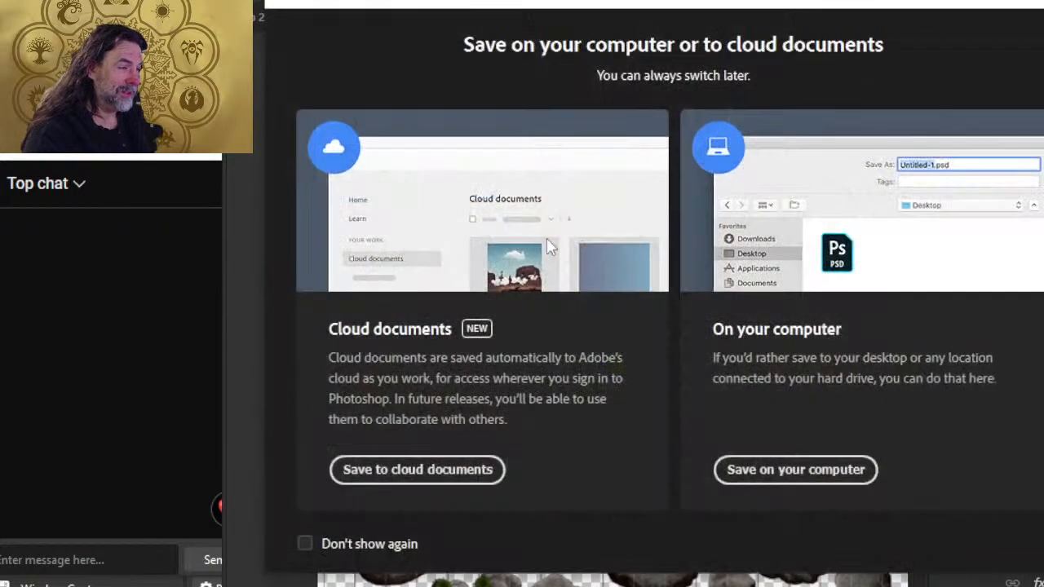
left_click(783, 469)
left_click(522, 412)
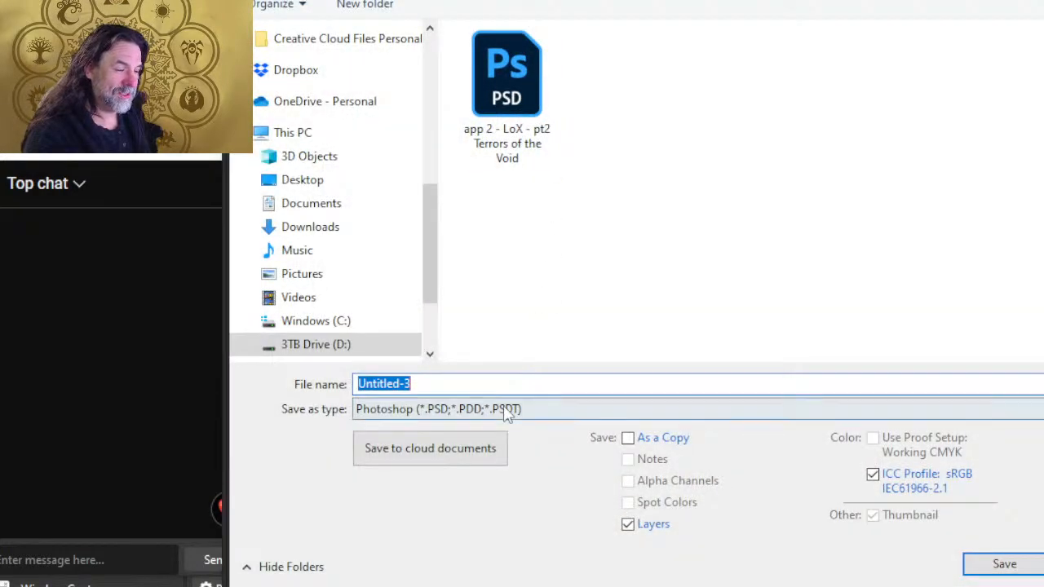
left_click(469, 331)
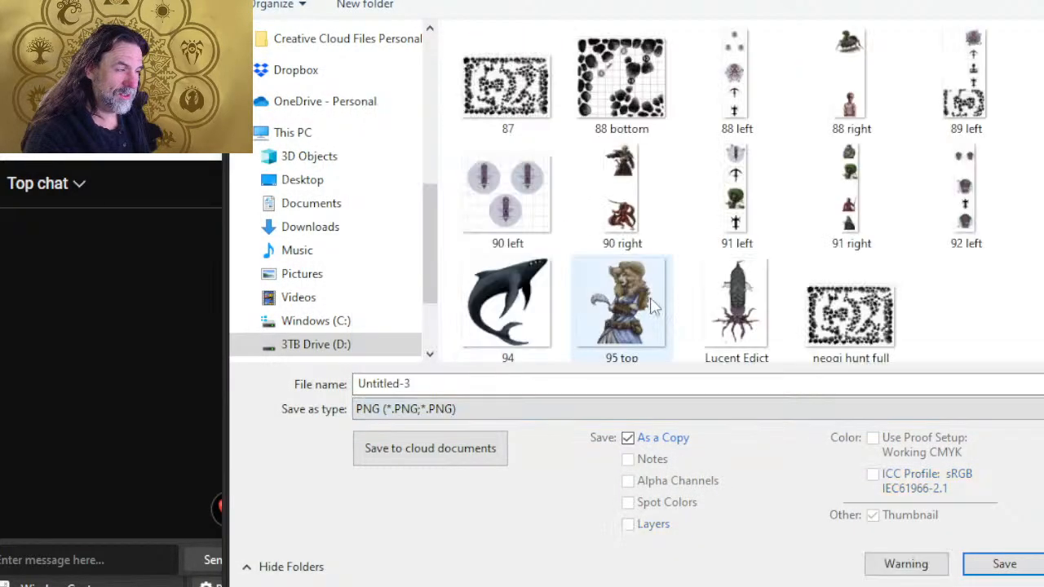
left_click(629, 383)
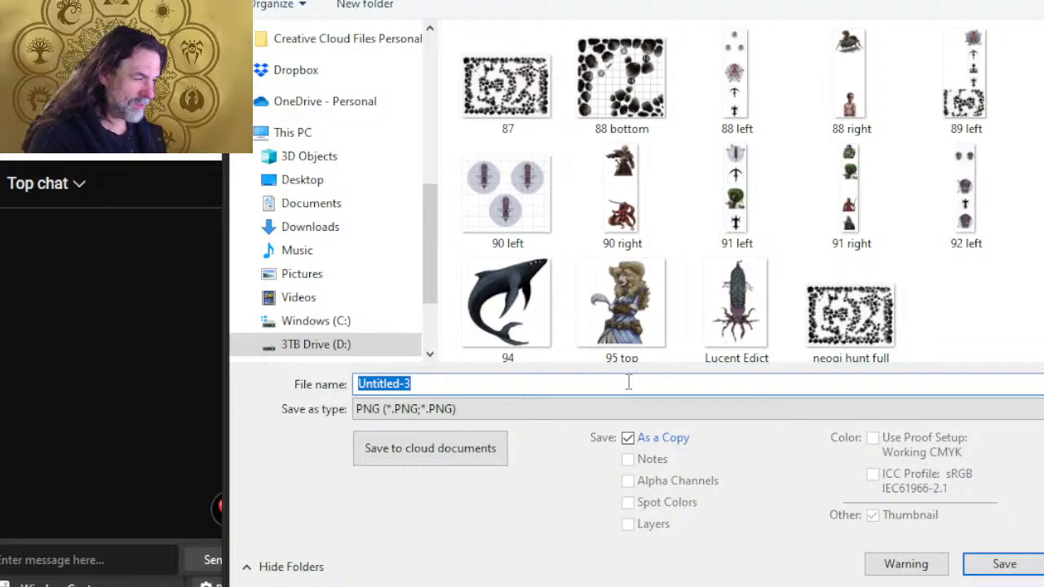
type("95 bottom")
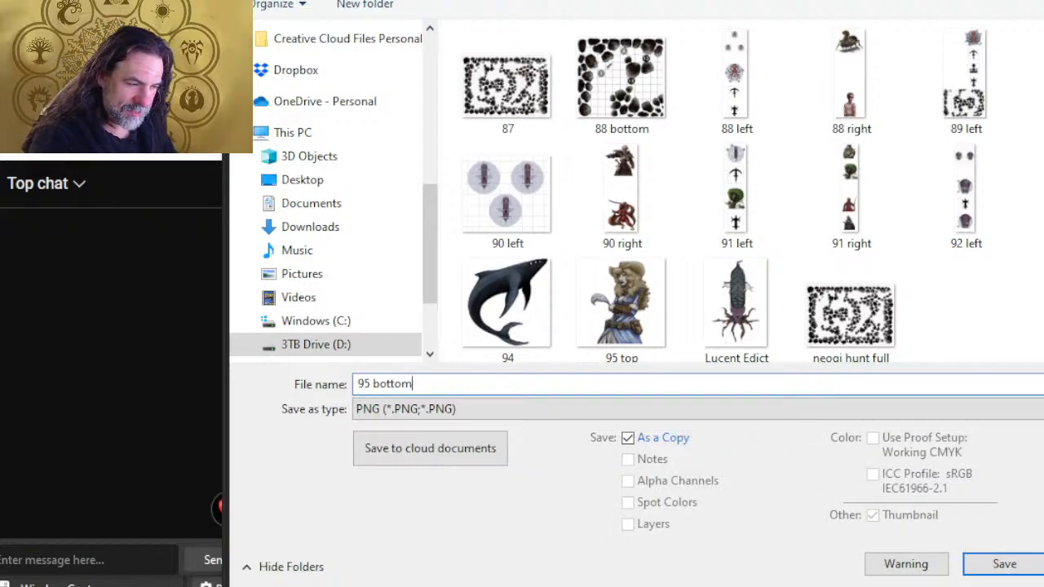
key("Return")
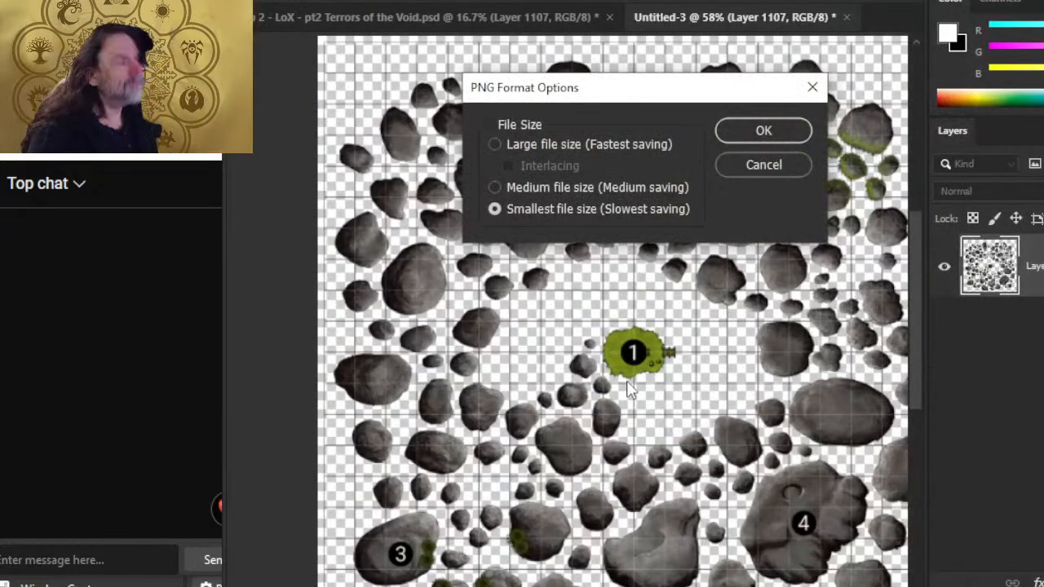
left_click(784, 135)
Switch to the Word layout and resize the blue map placeholder on page 95 to 3.7" high by 3.7" wide
key("alt+Tab")
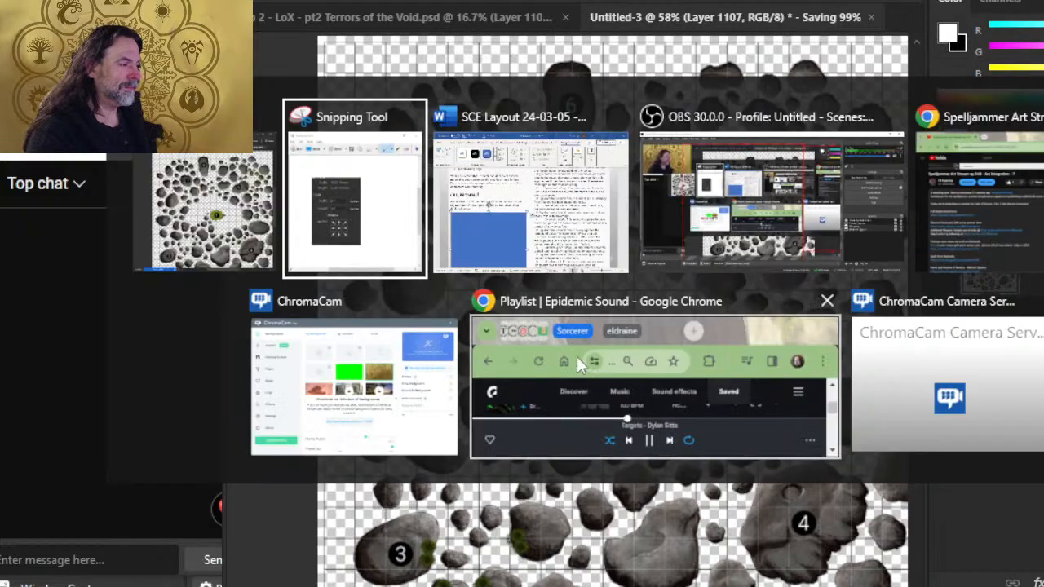
left_click(576, 359)
key("alt+Tab")
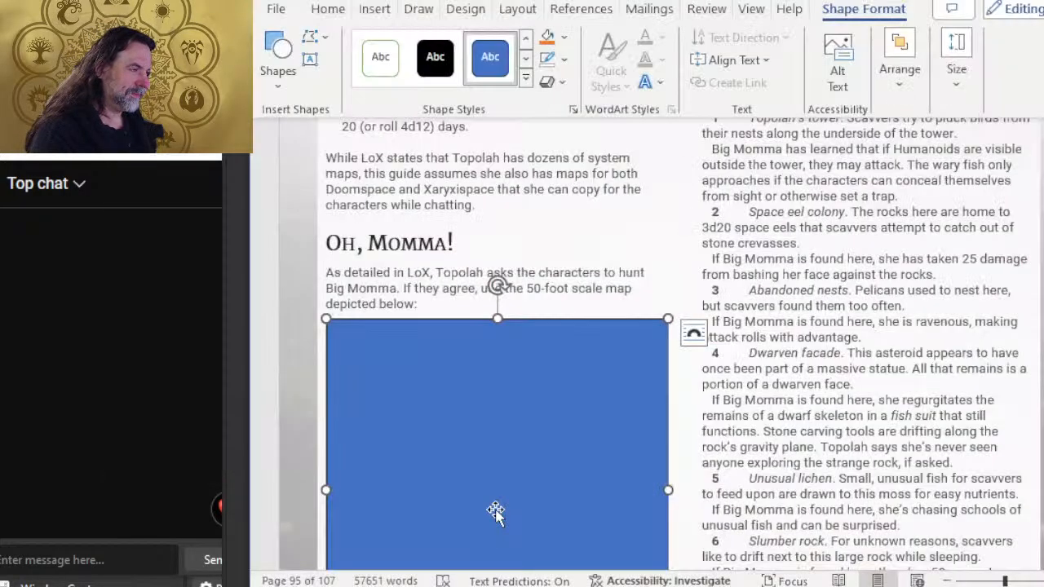
left_click(959, 51)
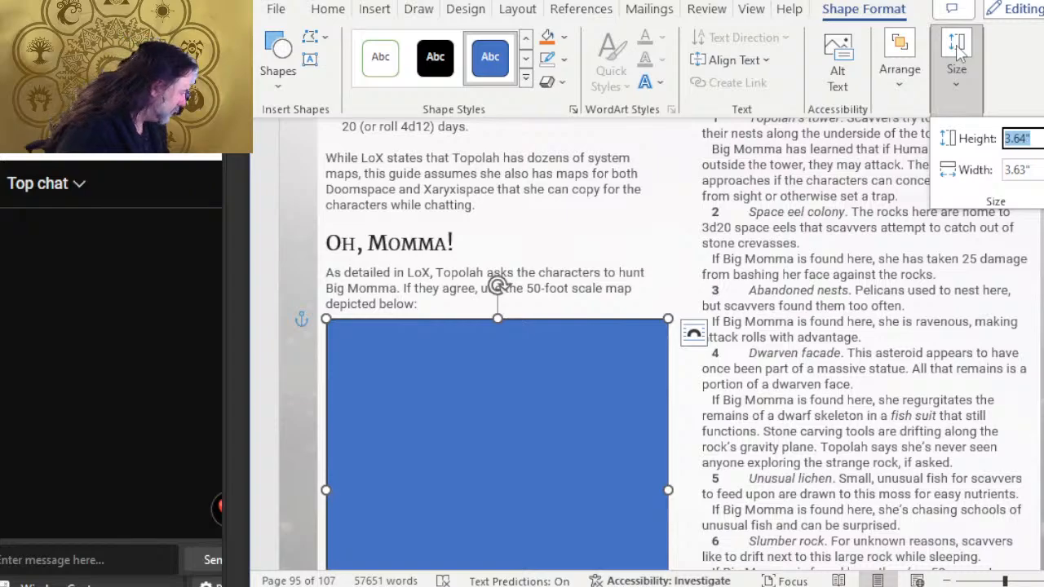
type("3.7")
key("Tab")
type("3.")
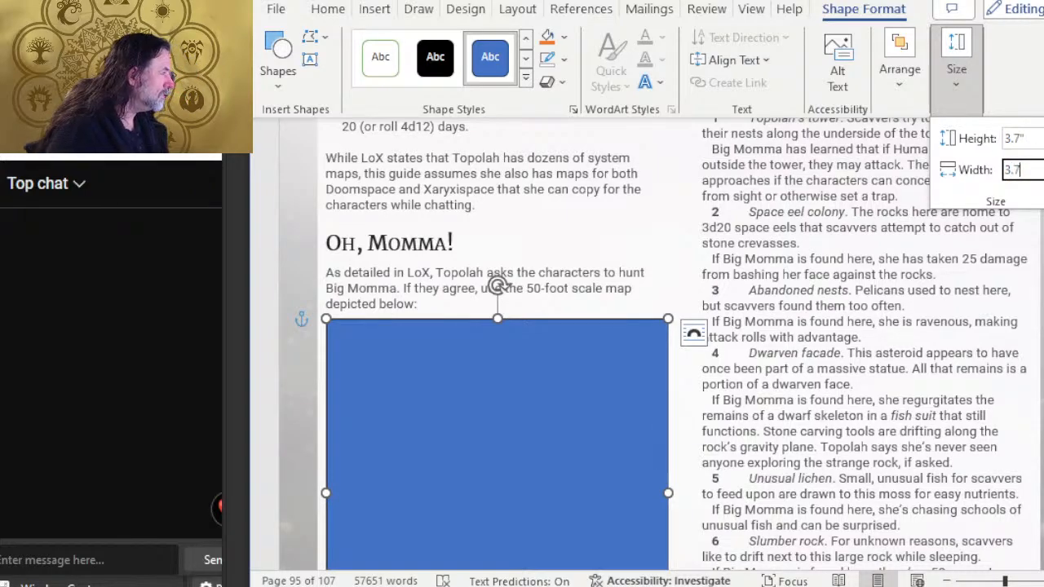
key("Return")
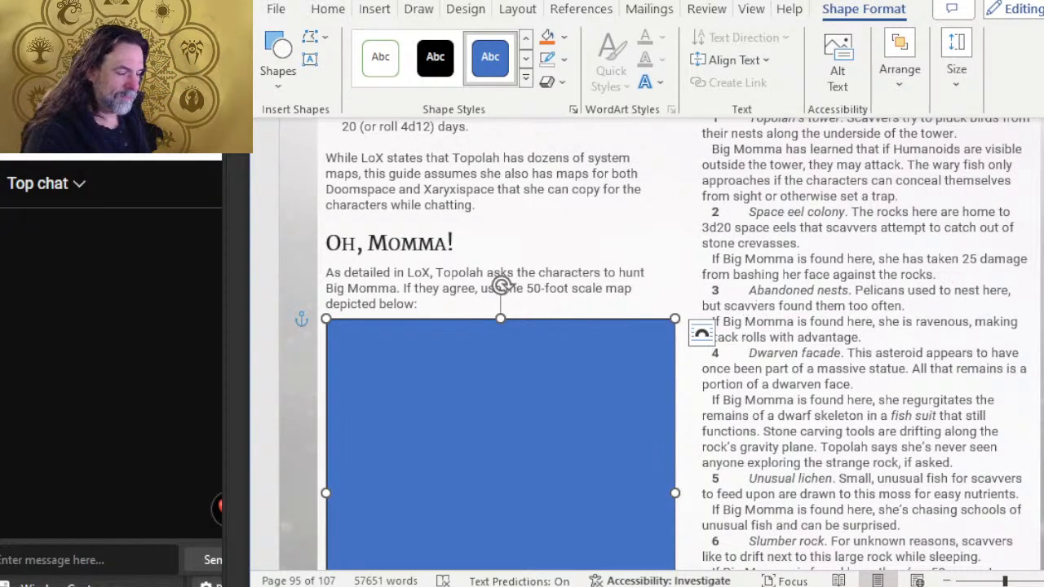
Remove the outline from the blue map placeholder on page 95
right_click(496, 385)
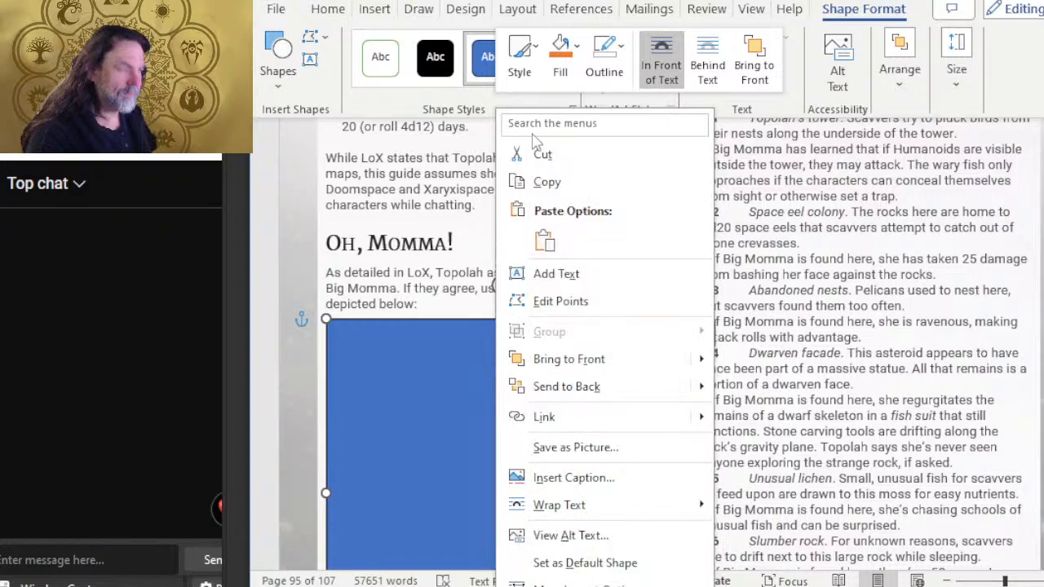
left_click(592, 72)
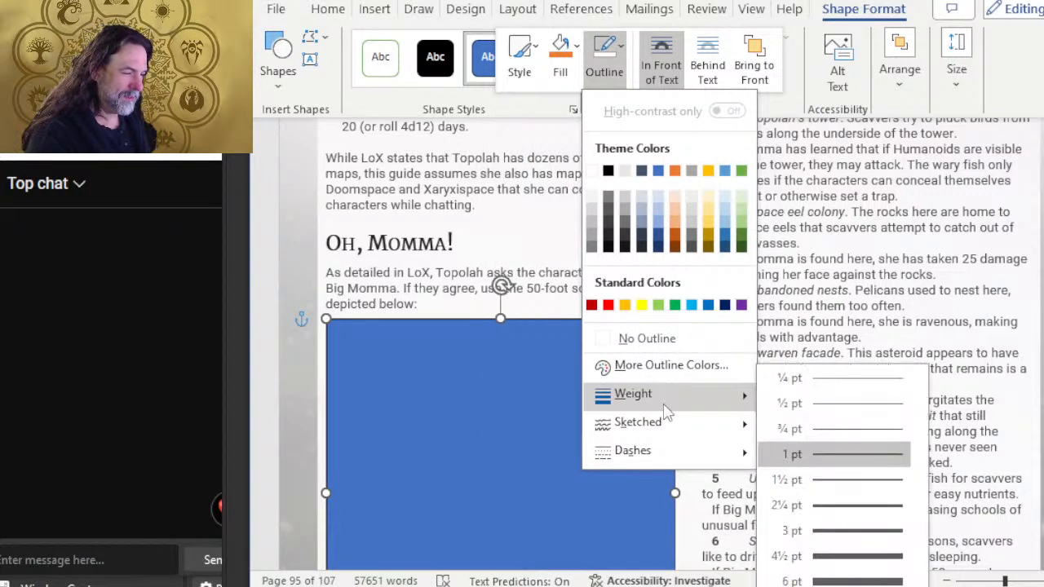
left_click(653, 339)
Fill the map placeholder with the picture file "95 bottom" and check how the asteroid map sits on the page
right_click(601, 337)
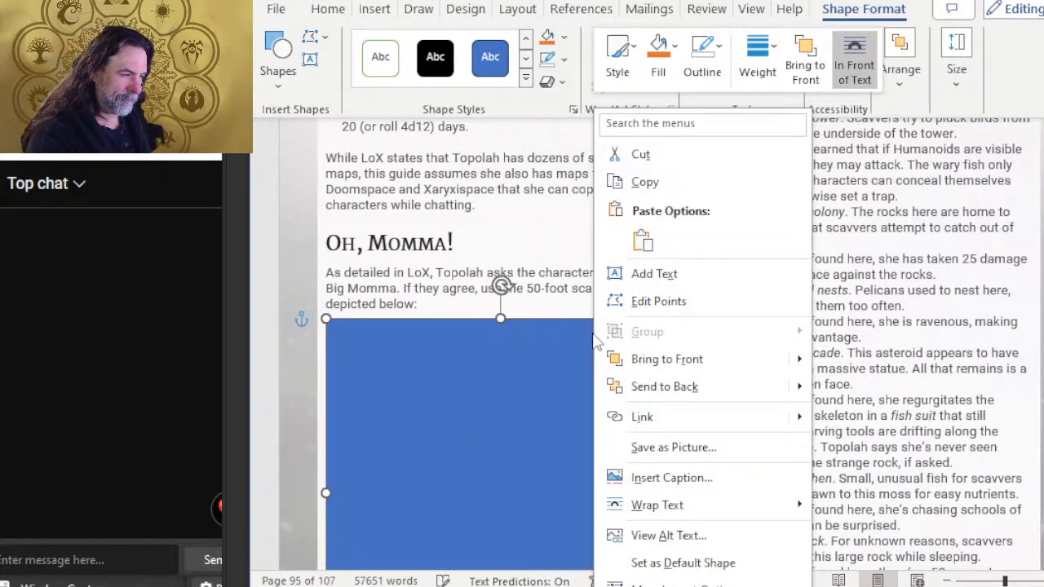
left_click(657, 72)
left_click(713, 393)
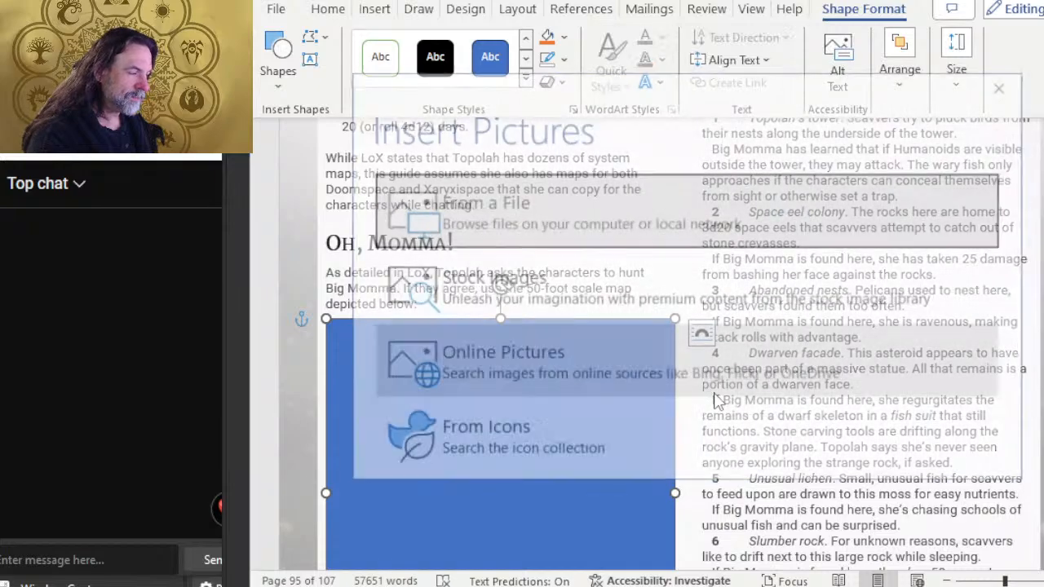
left_click(595, 202)
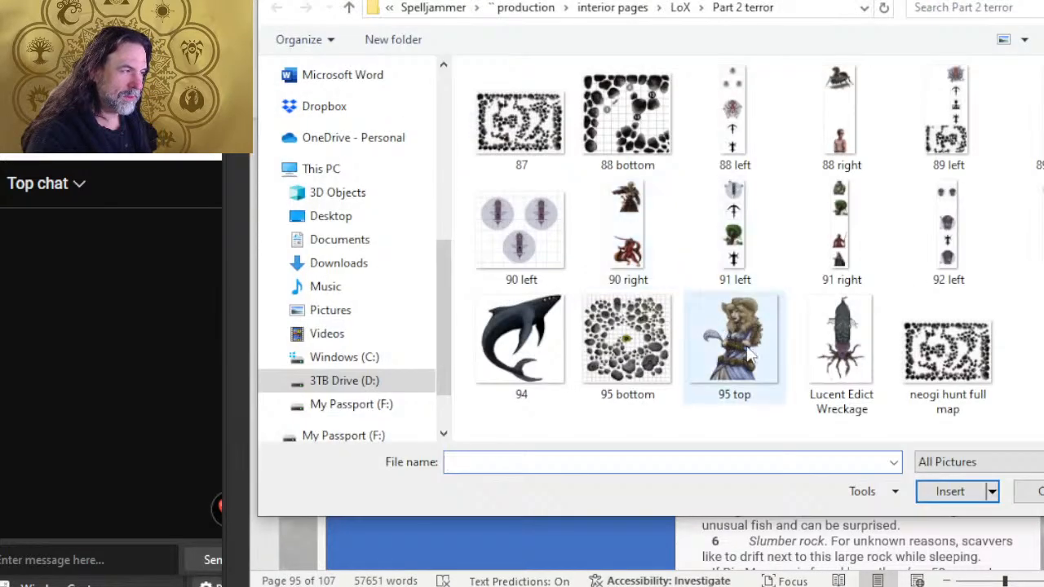
double_click(620, 369)
scroll(405, 395, "down", 5)
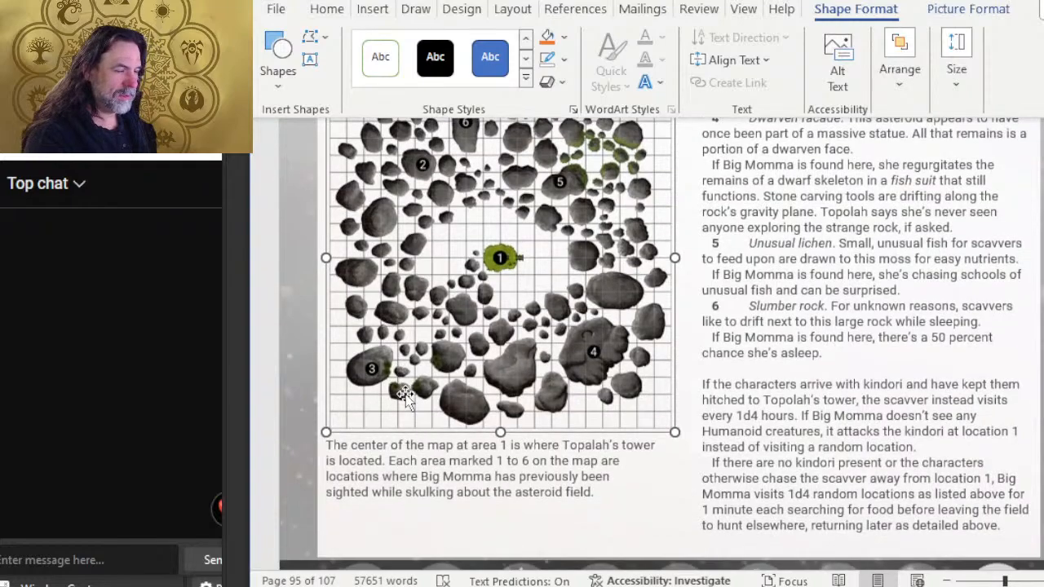
scroll(405, 395, "up", 3)
scroll(754, 297, "up", 3)
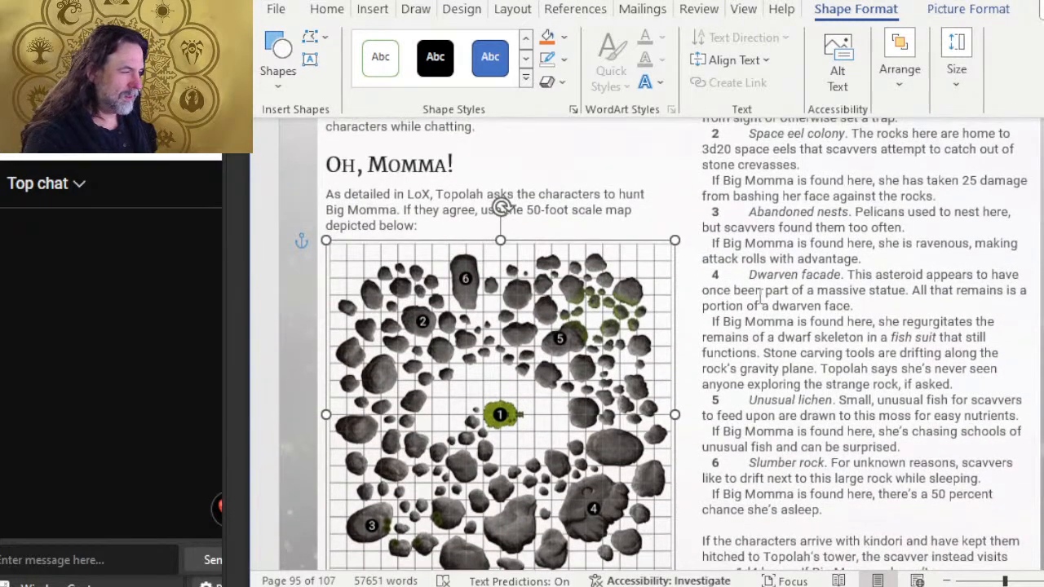
left_click(759, 298)
scroll(762, 330, "down", 3)
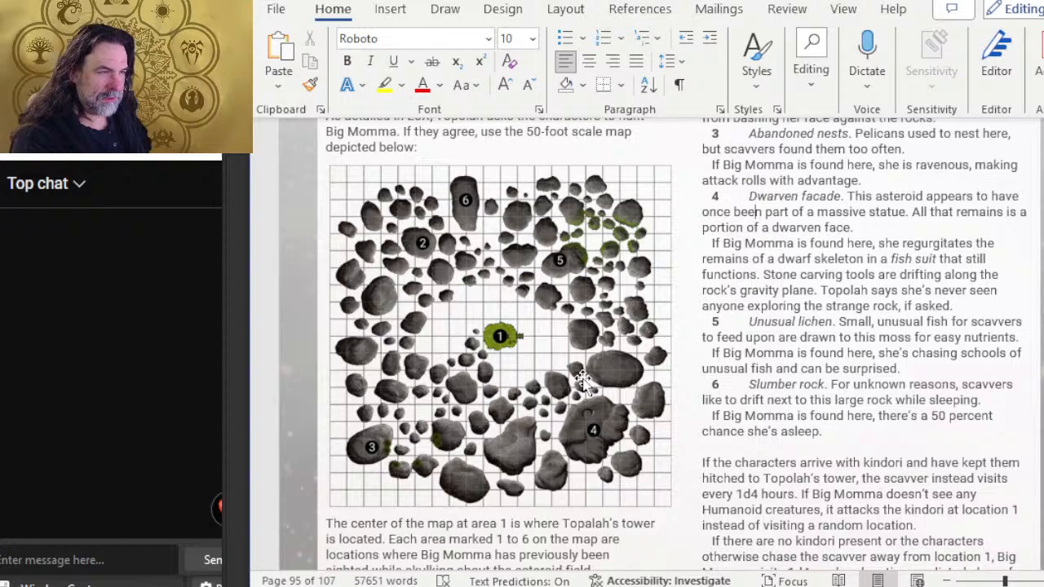
Nudge the asteroid map one increment left and one increment up
left_click(520, 228)
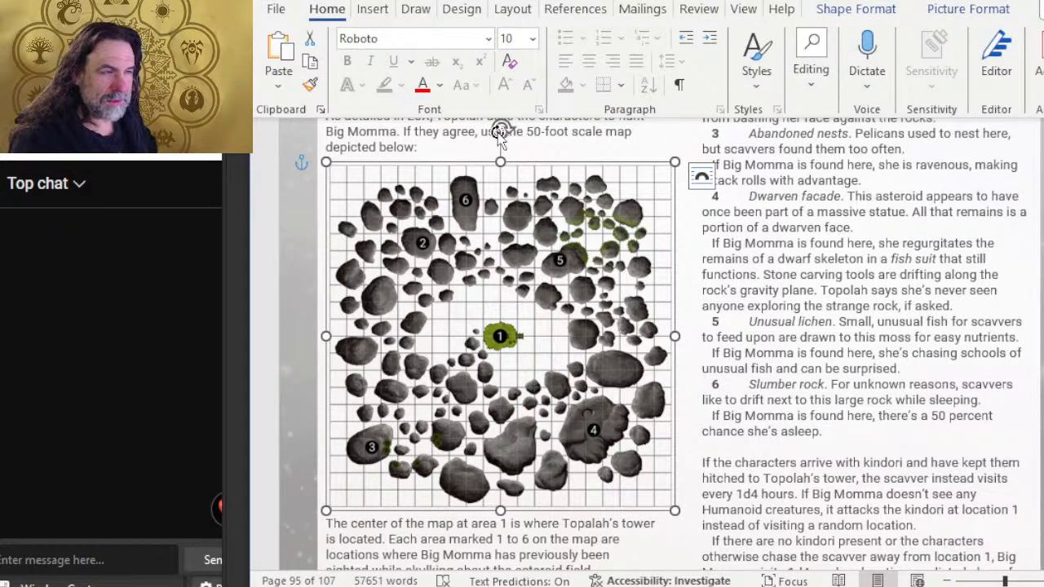
key("Left")
key("Up")
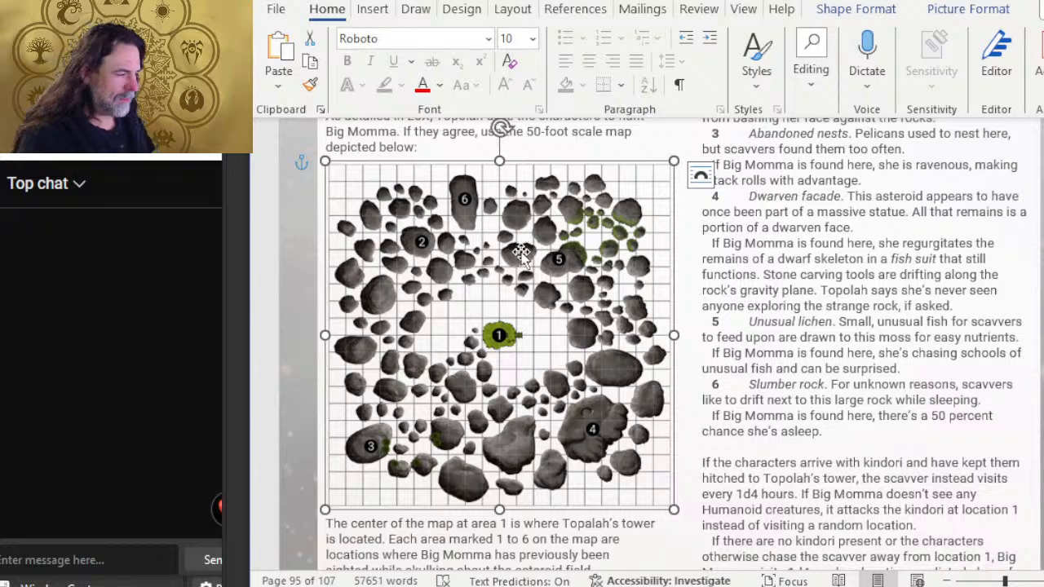
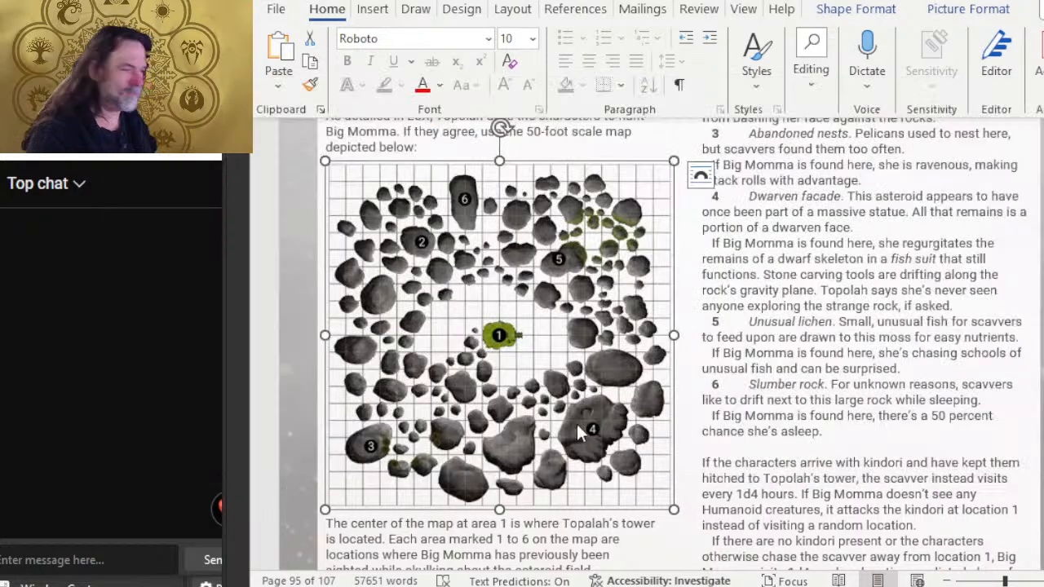
Review the placed asteroid map on page 95 and the space beside the Attacking Big Momma text on page 96
key("alt+Tab")
scroll(617, 276, "down", 6)
scroll(618, 276, "down", 9)
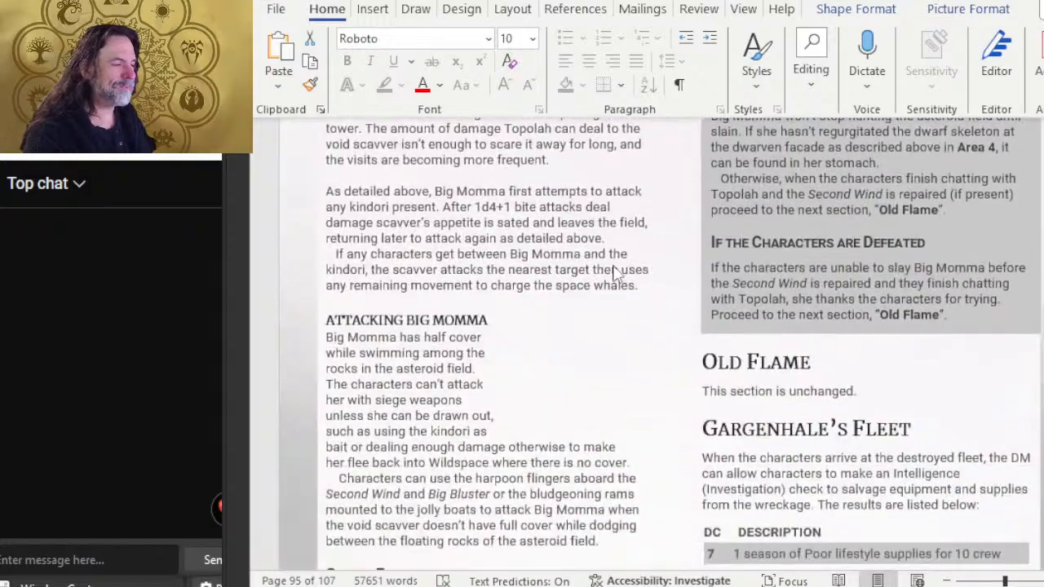
scroll(614, 275, "up", 2)
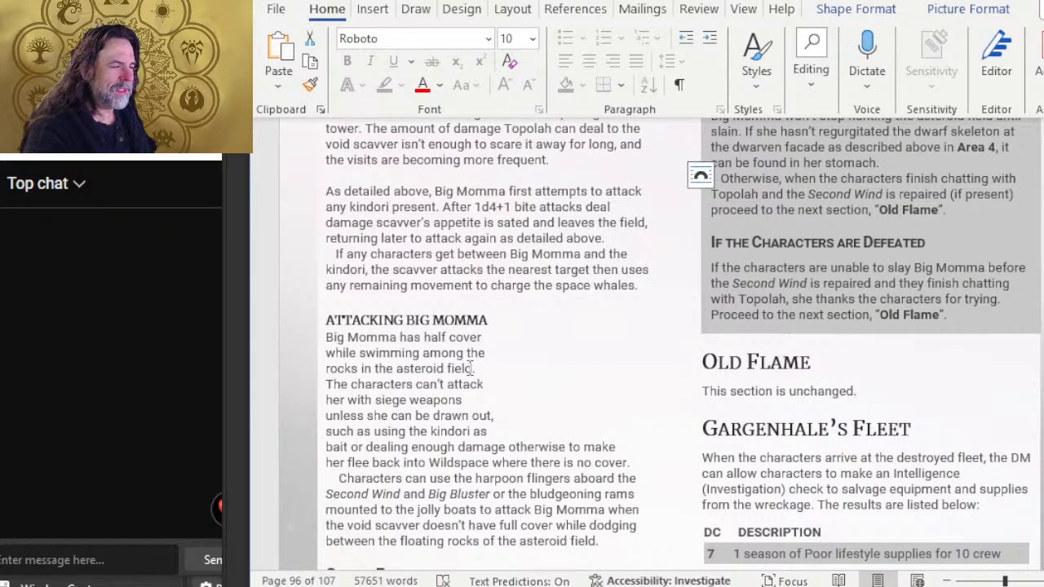
scroll(554, 317, "down", 5)
scroll(555, 316, "up", 3)
scroll(554, 317, "up", 15)
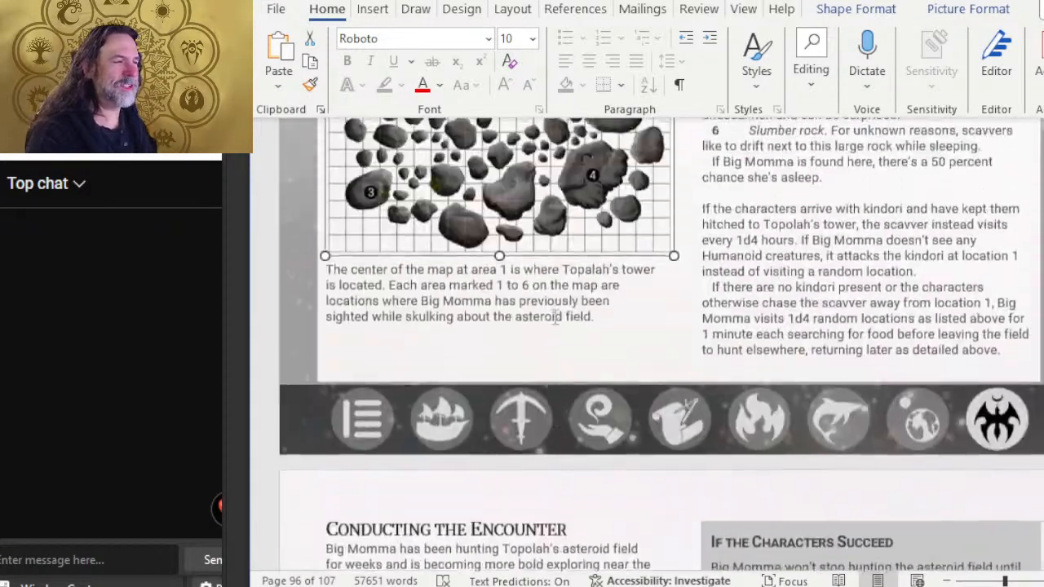
scroll(501, 309, "down", 6)
scroll(538, 298, "up", 4)
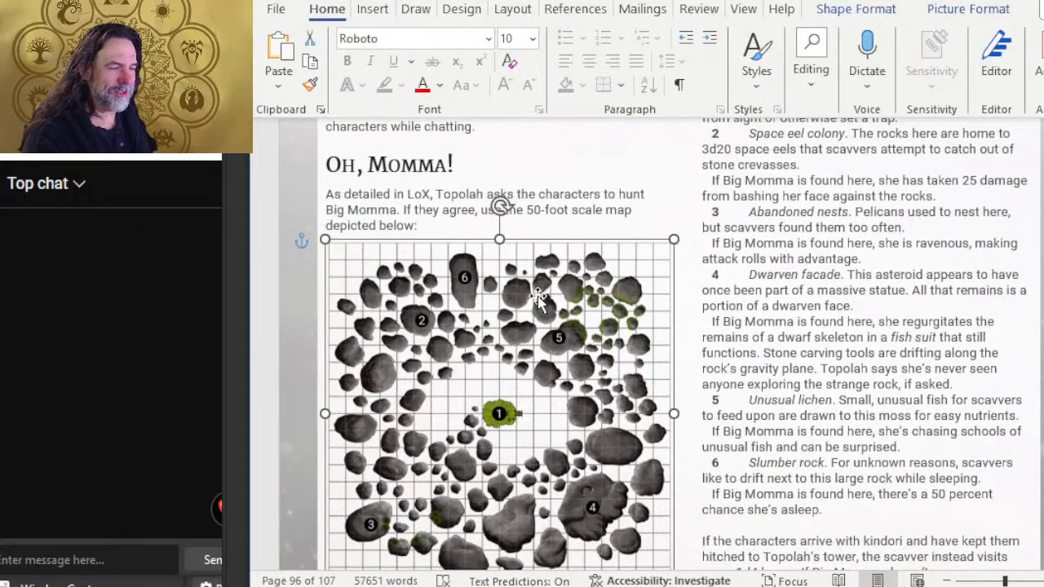
scroll(538, 298, "down", 2)
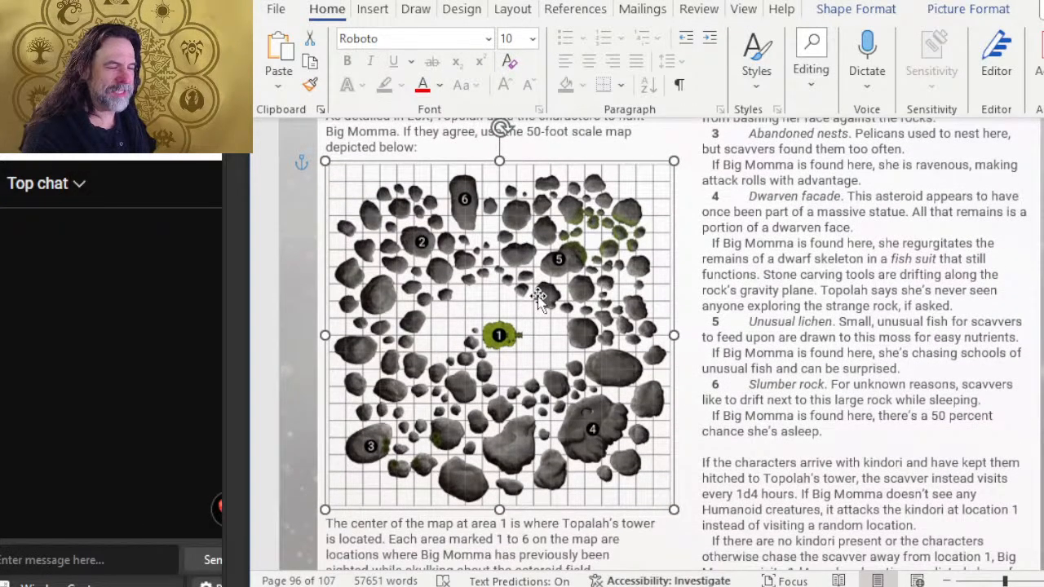
left_click(553, 534)
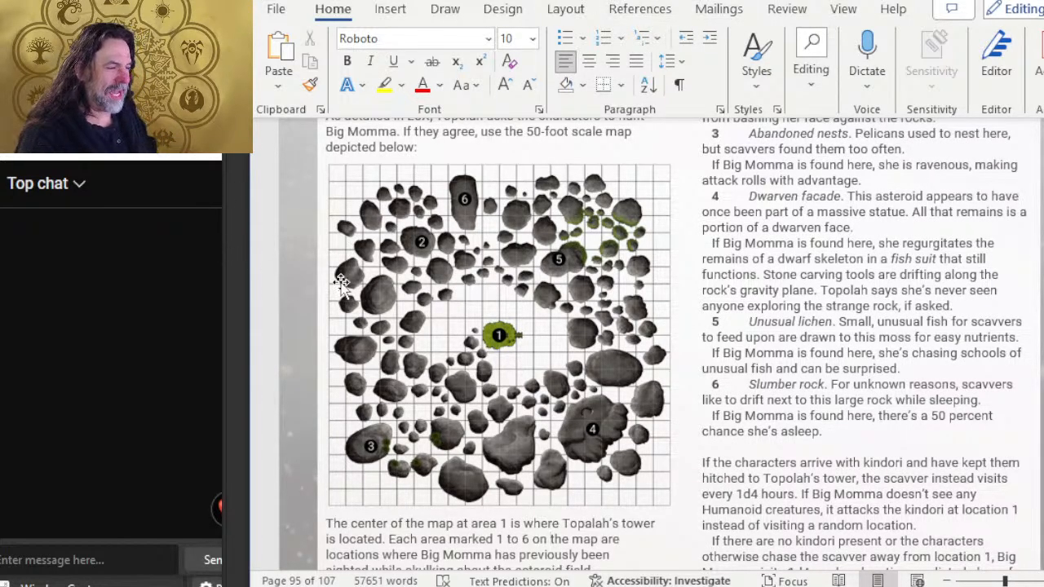
scroll(384, 270, "down", 5)
scroll(531, 275, "up", 1)
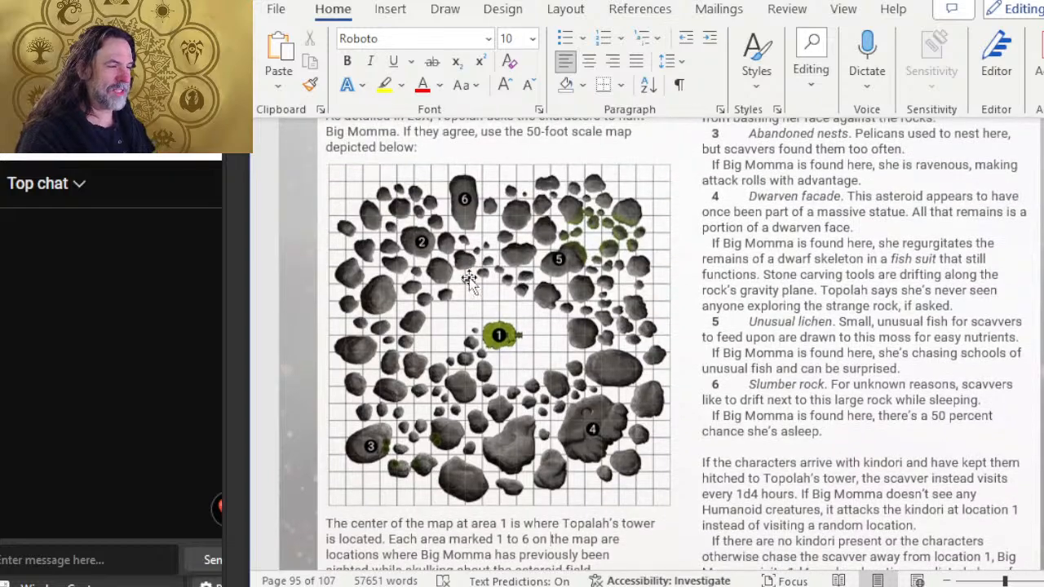
scroll(546, 285, "down", 6)
scroll(562, 306, "down", 5)
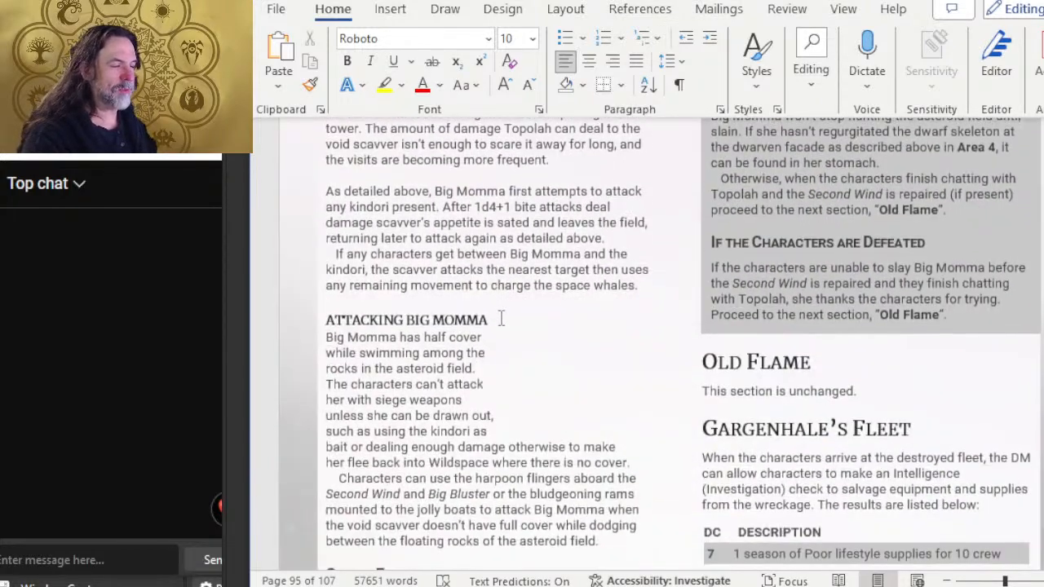
Switch to Photoshop and close the untitled asteroid map document without saving it
key("alt+Tab")
key("alt+Tab")
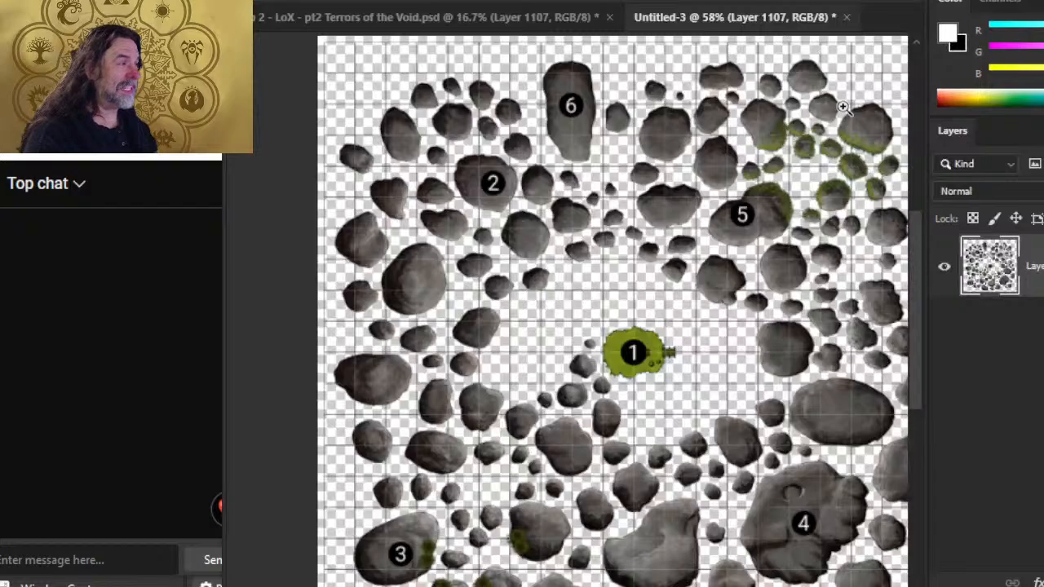
left_click(847, 16)
left_click(562, 218)
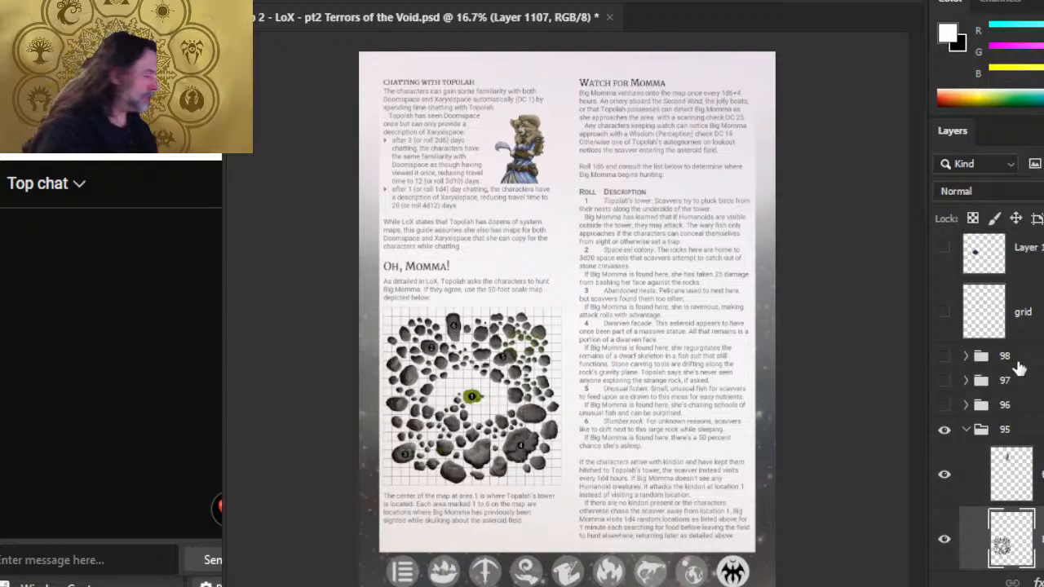
Collapse and hide the page 95 layer group, and show the page 96 group instead
left_click(962, 433)
left_click(965, 430)
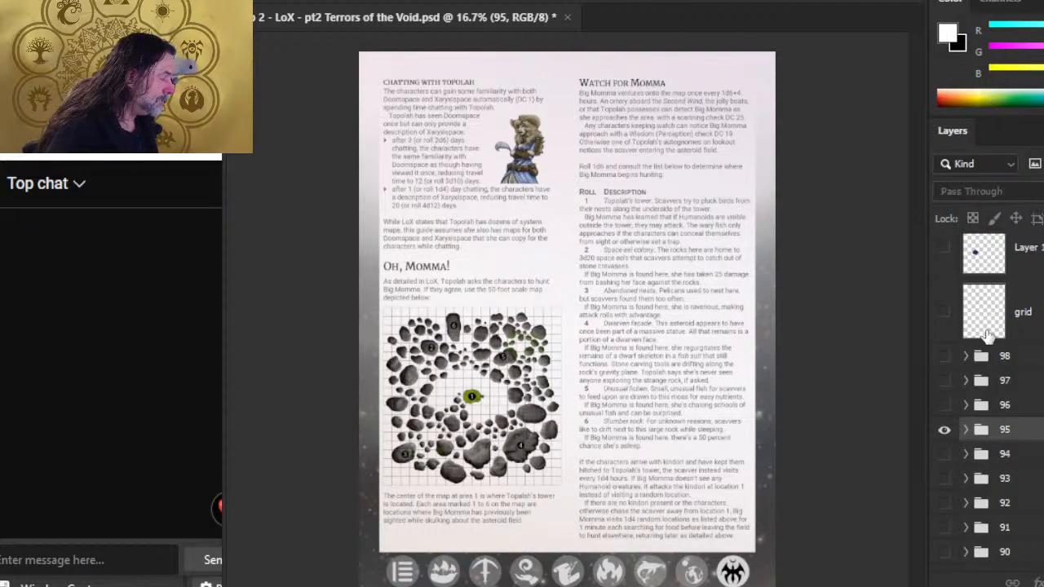
left_click(944, 430)
left_click(945, 405)
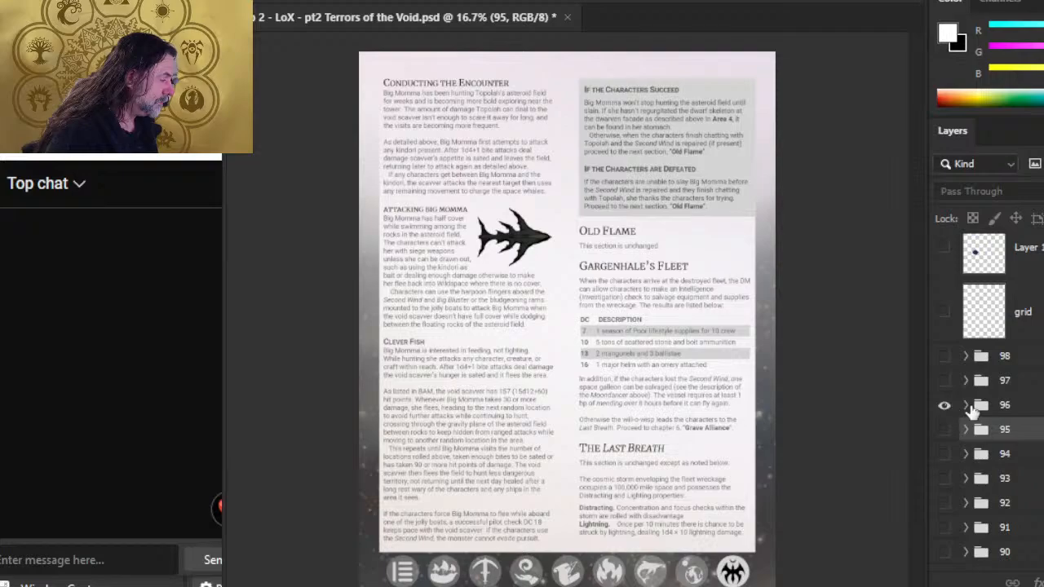
Expand the page 96 group and duplicate its void scavver group into a new document
left_click(967, 406)
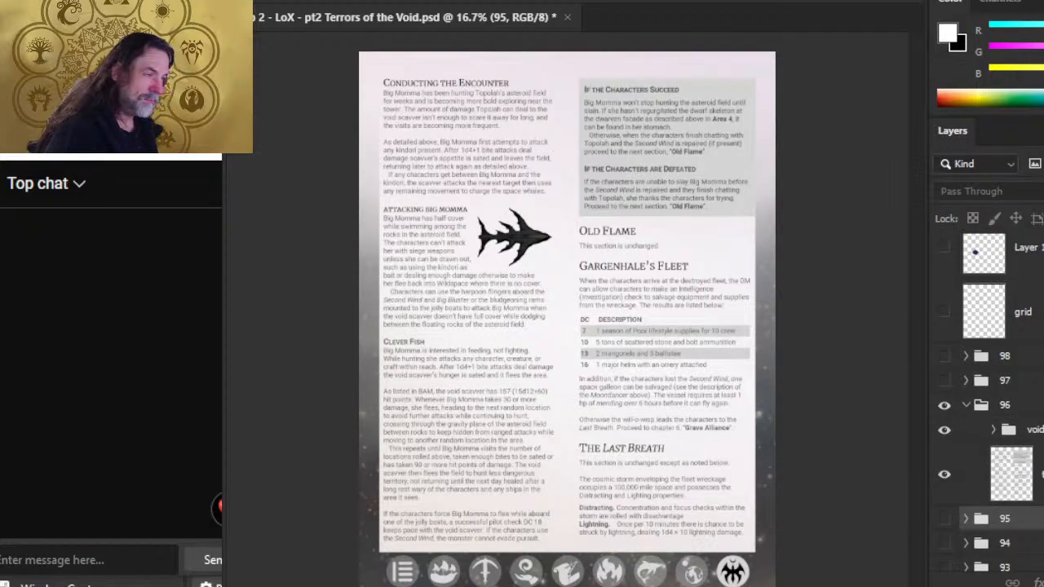
left_click(1033, 430)
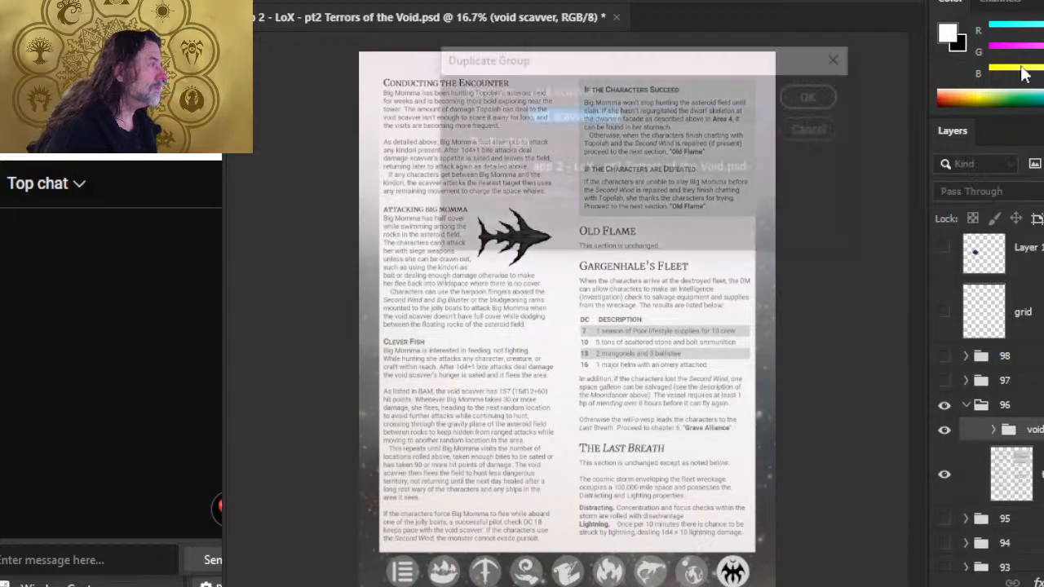
left_click(710, 170)
left_click(631, 203)
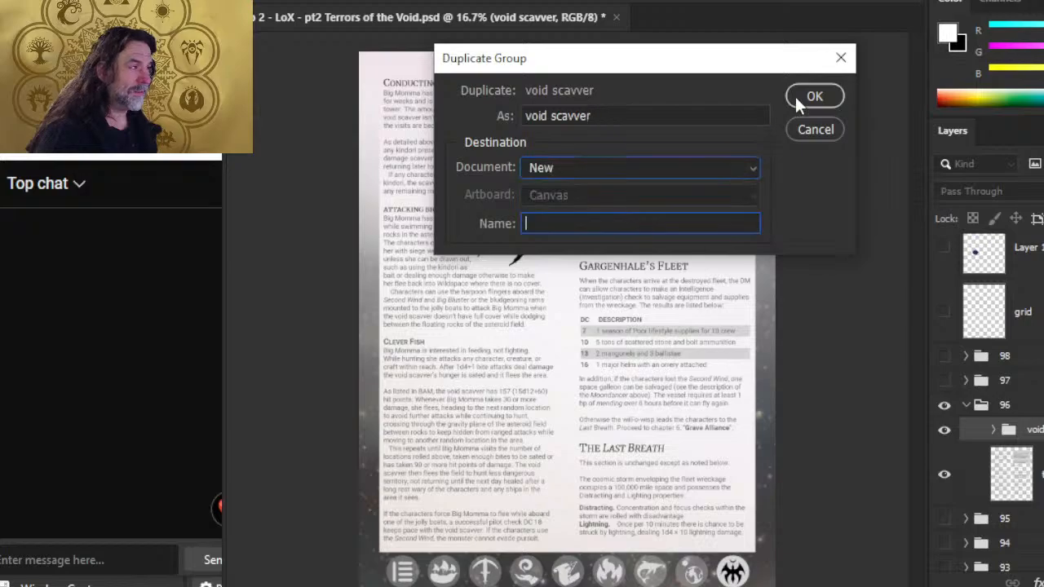
left_click(805, 96)
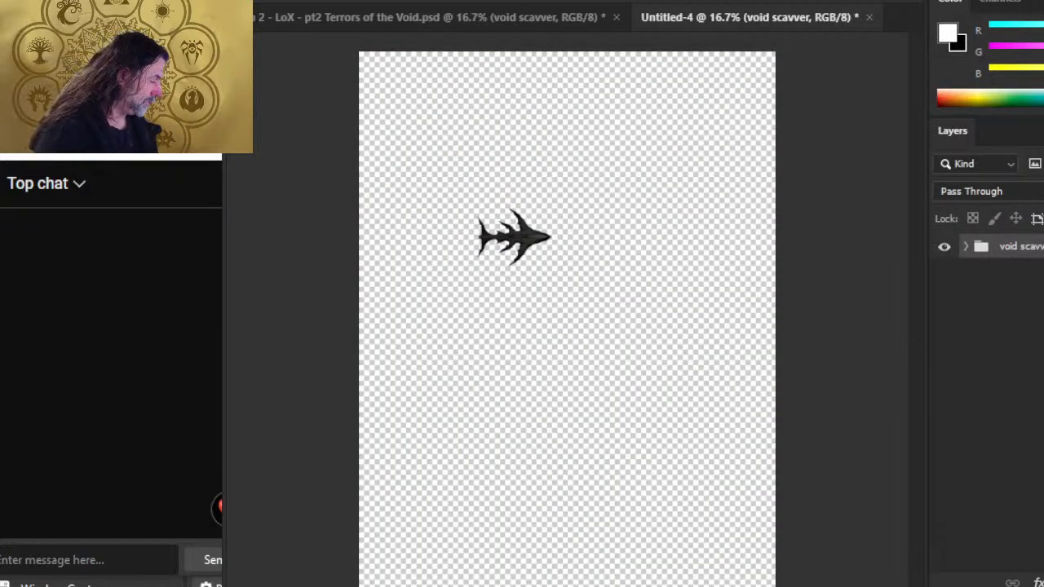
Merge the void scavver group into a single layer and crop the canvas tightly to the artwork
key("ctrl+e")
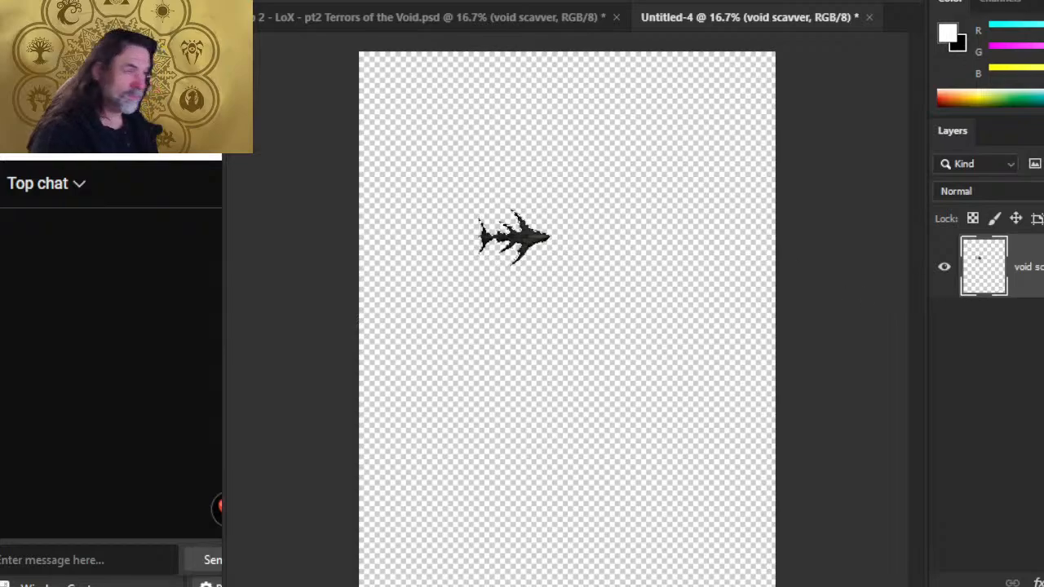
left_click(331, 1)
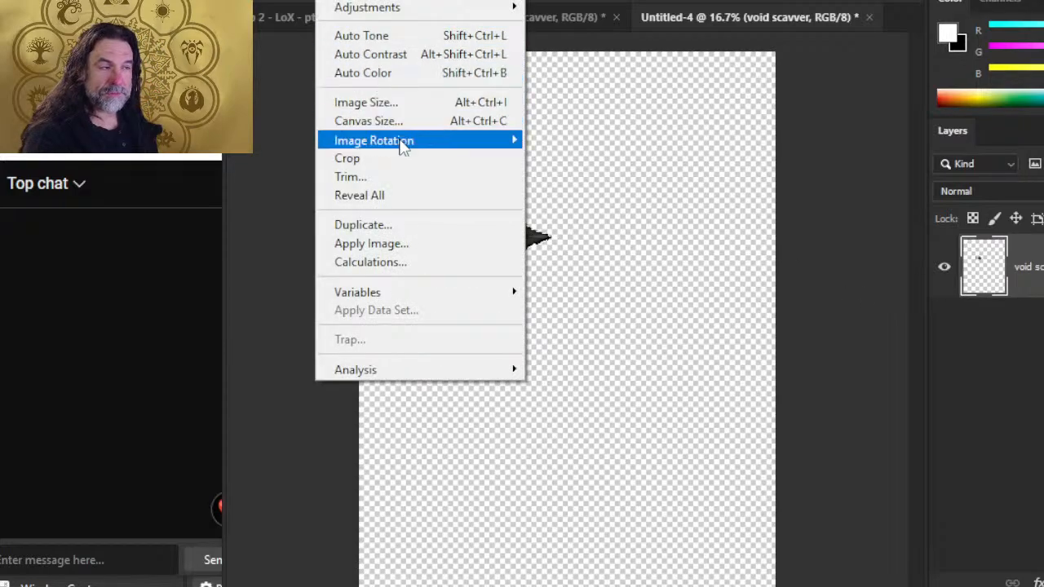
left_click(406, 164)
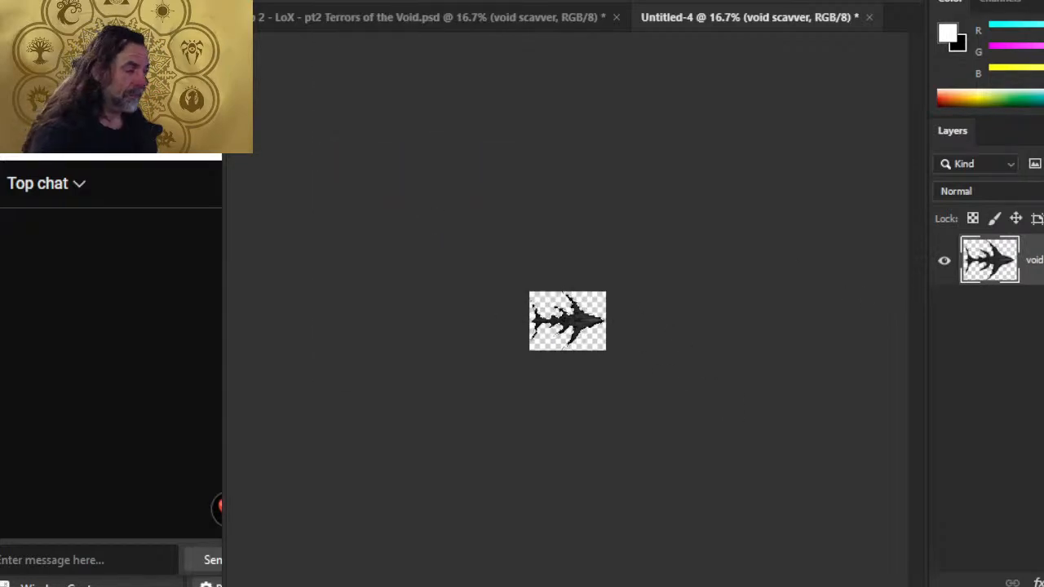
Set the void scavver document's canvas size to 1.6 inches wide by 1.6 inches high
left_click(332, 1)
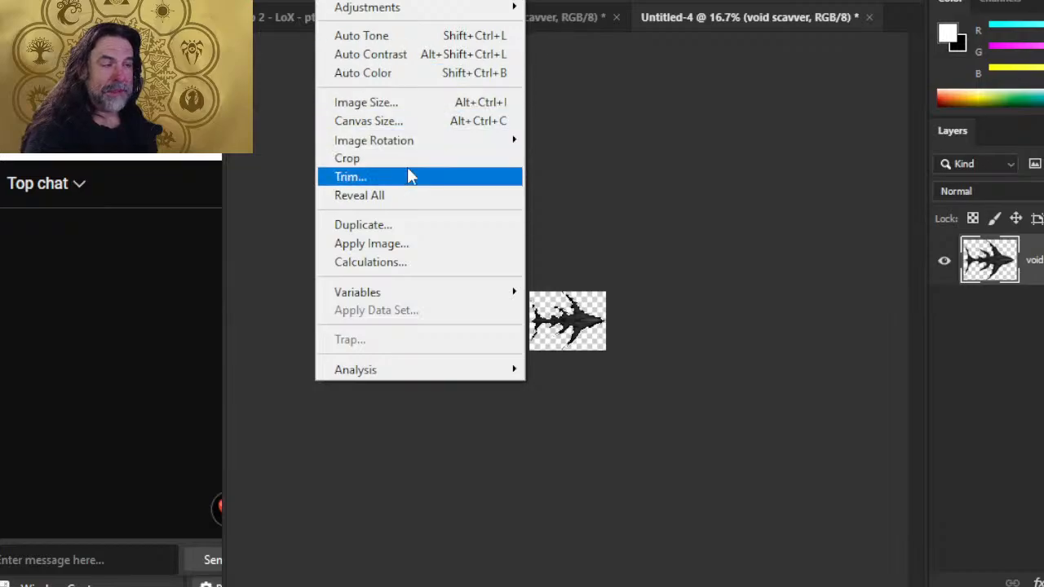
left_click(392, 122)
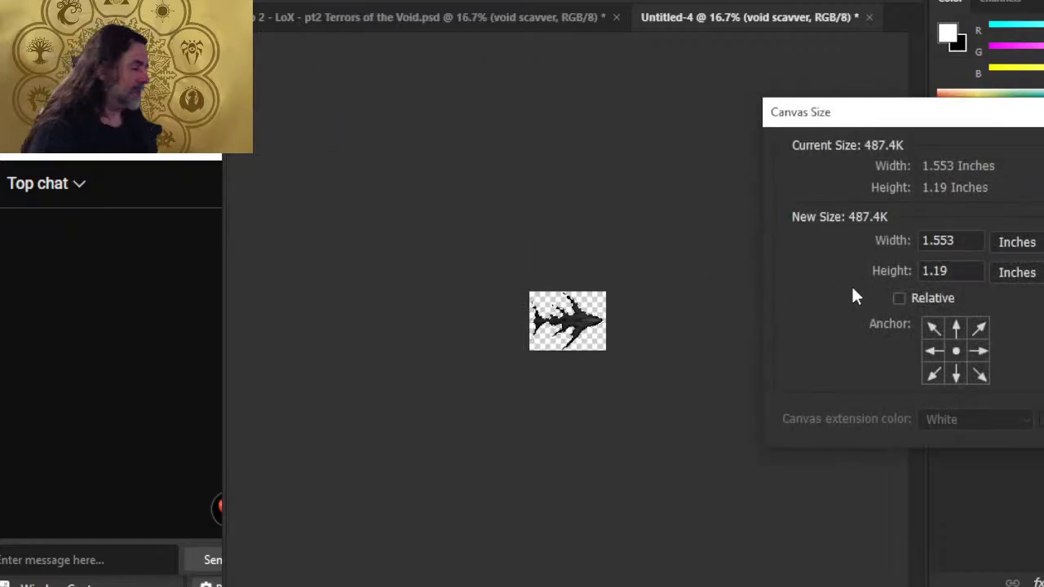
left_click(965, 238)
key("BackSpace")
key("BackSpace")
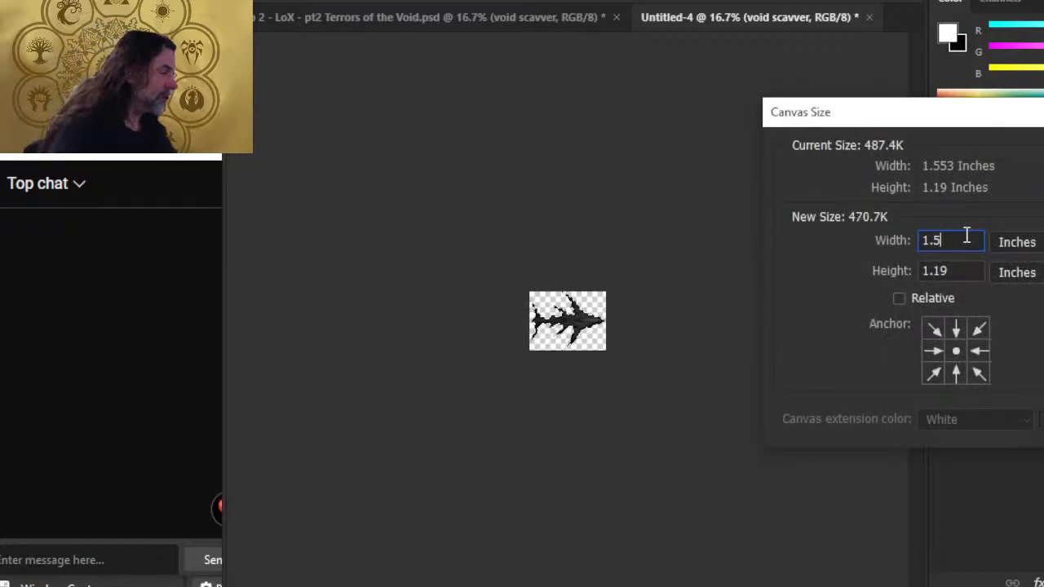
key("BackSpace")
type("6")
key("Tab")
key("Tab")
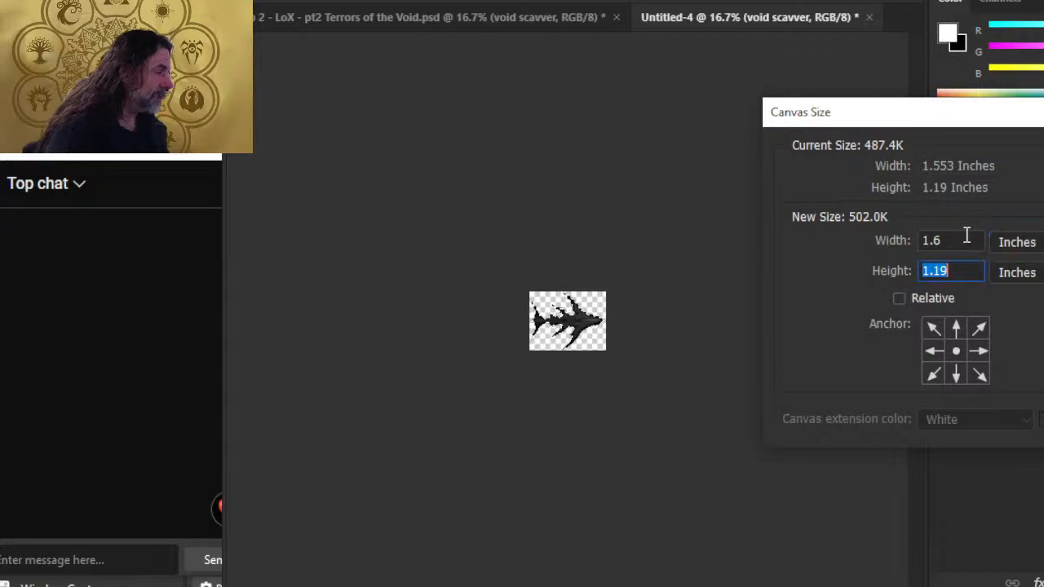
type("1.6")
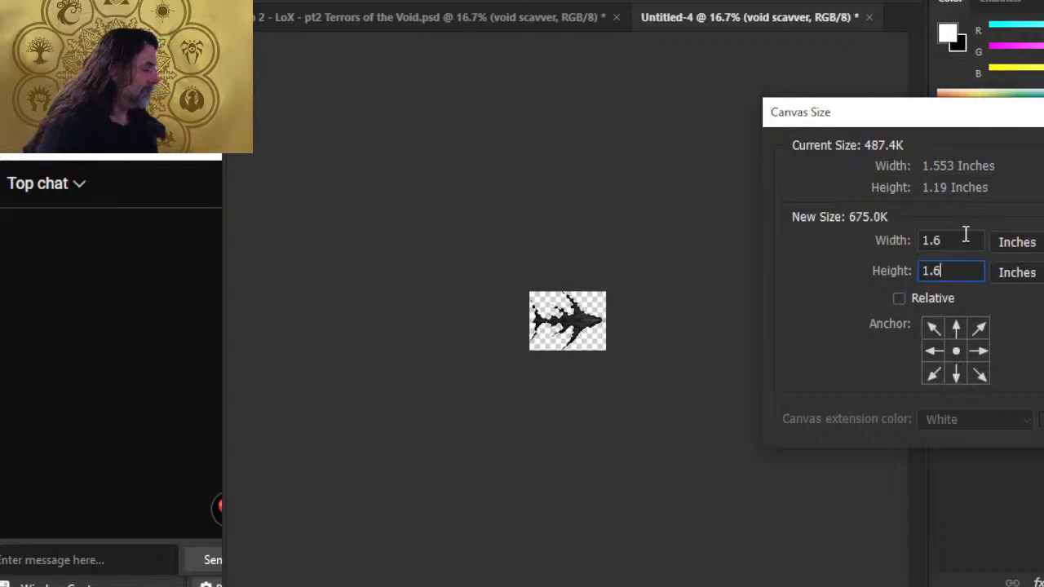
key("Return")
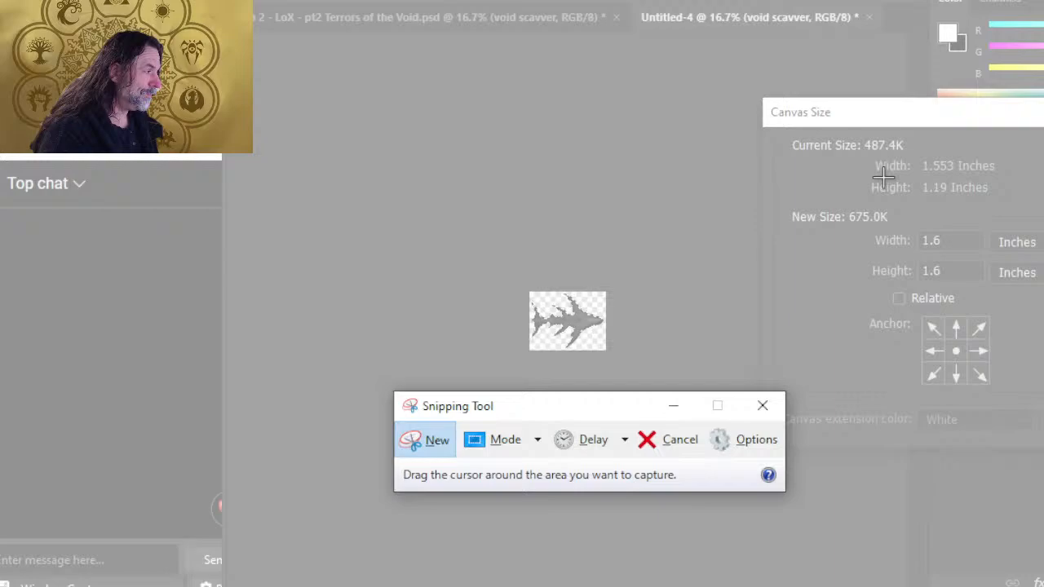
Snip the new width and height values in the Canvas Size dialog for reference, and apply the canvas resize
left_click_drag(883, 179, 1000, 341)
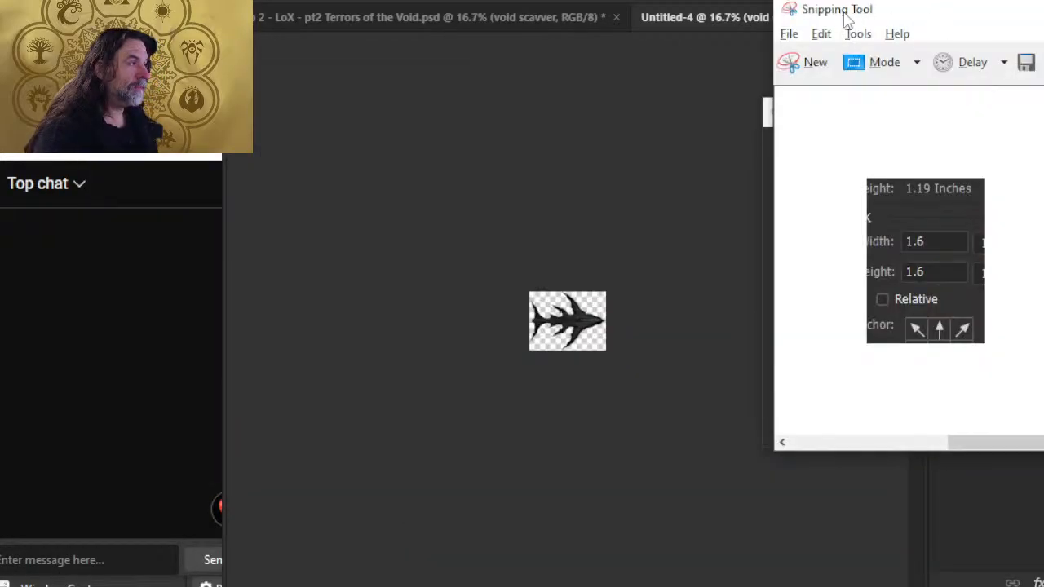
left_click_drag(837, 6, 1043, 134)
left_click(951, 270)
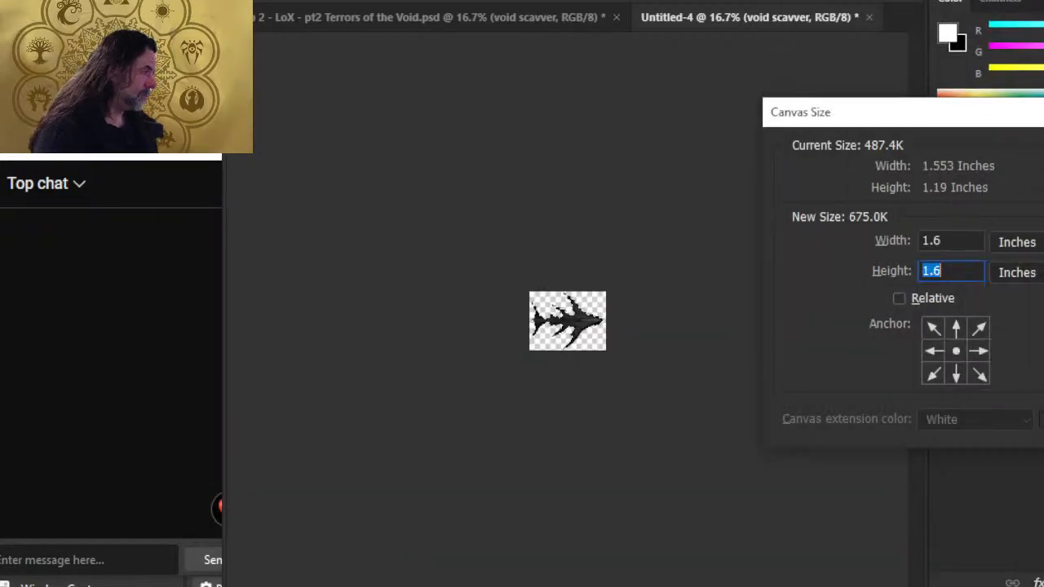
key("Return")
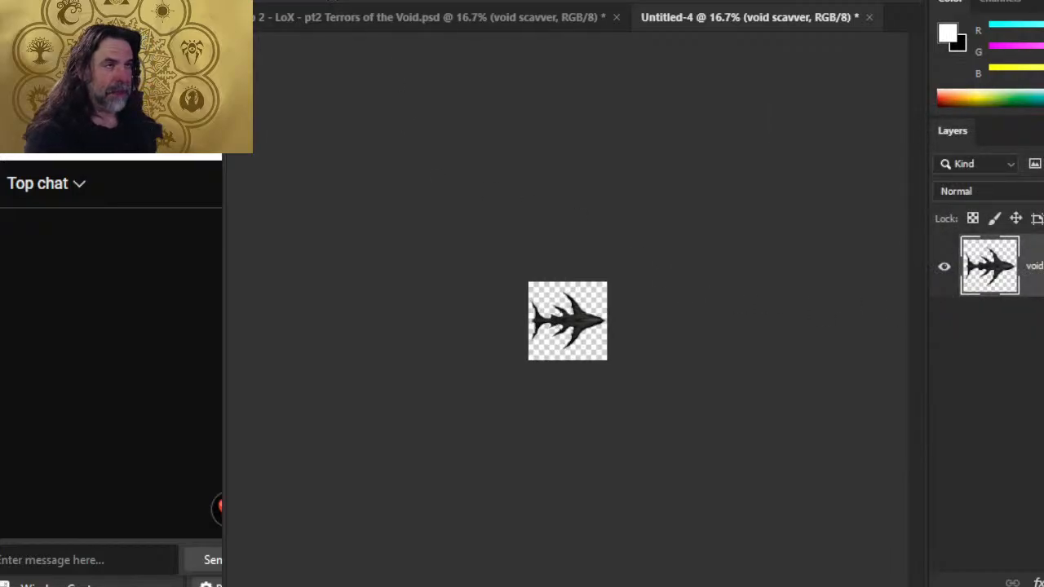
Save the void scavver image on the computer as a PNG copy named 96, using the smallest file size
left_click(269, 2)
left_click(329, 192)
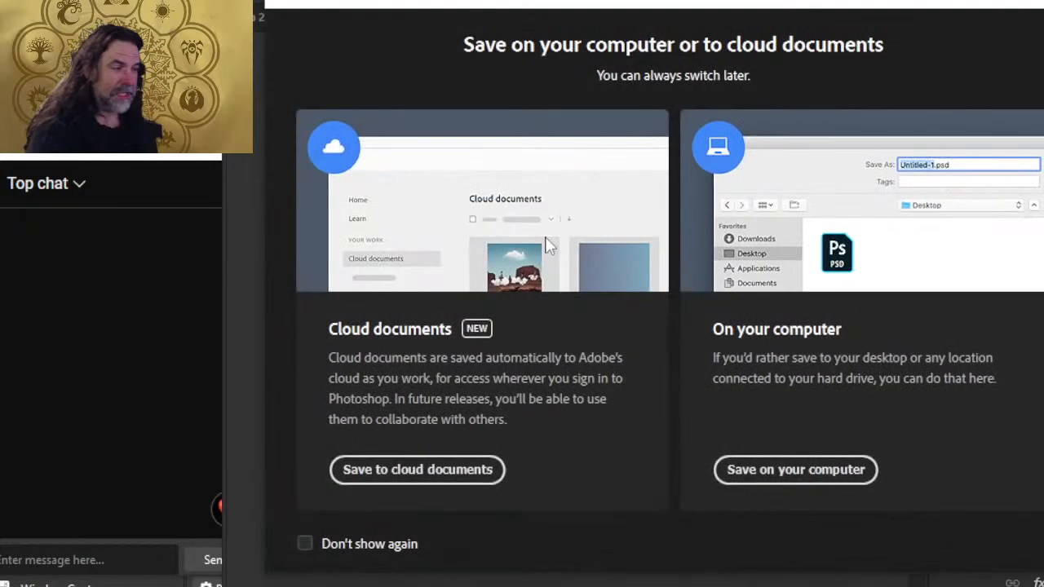
left_click(808, 469)
left_click(502, 409)
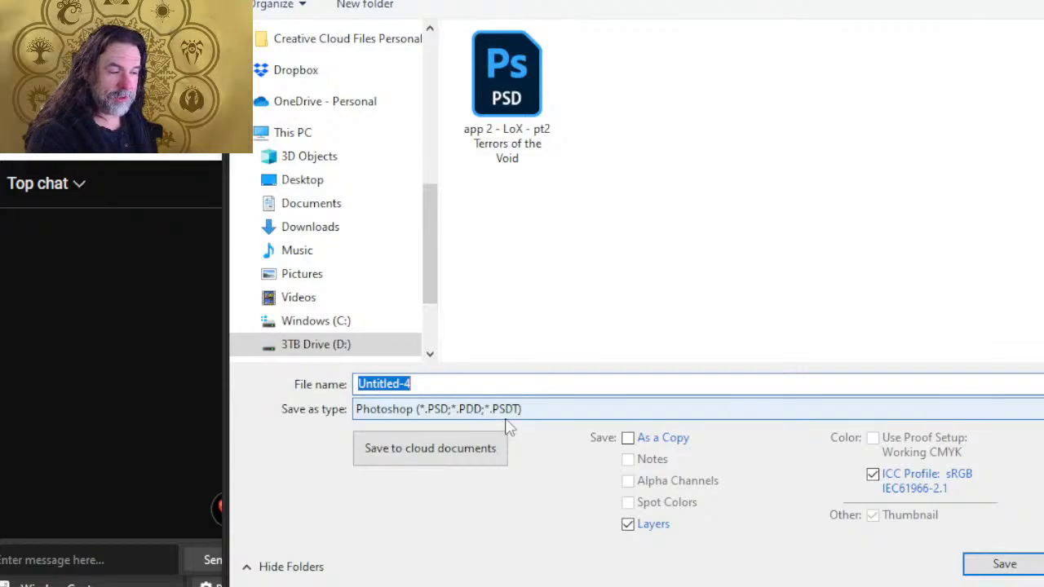
left_click(465, 331)
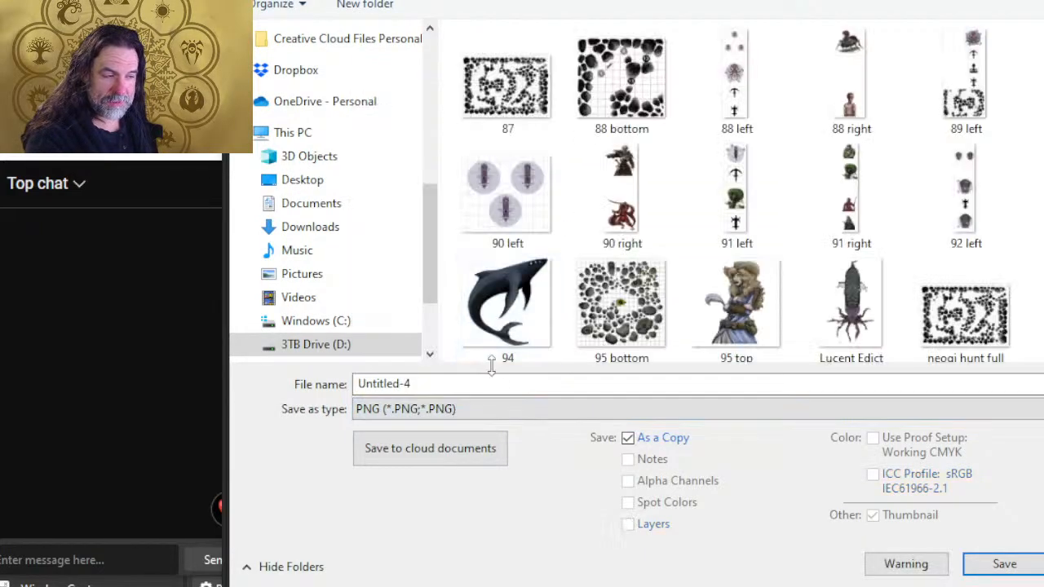
double_click(489, 384)
type("98")
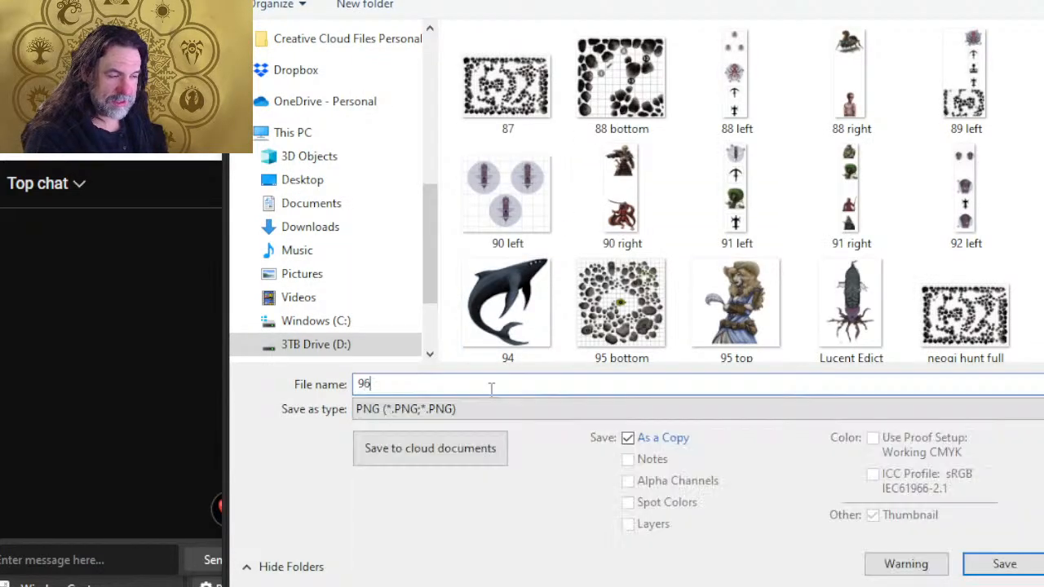
key("Return")
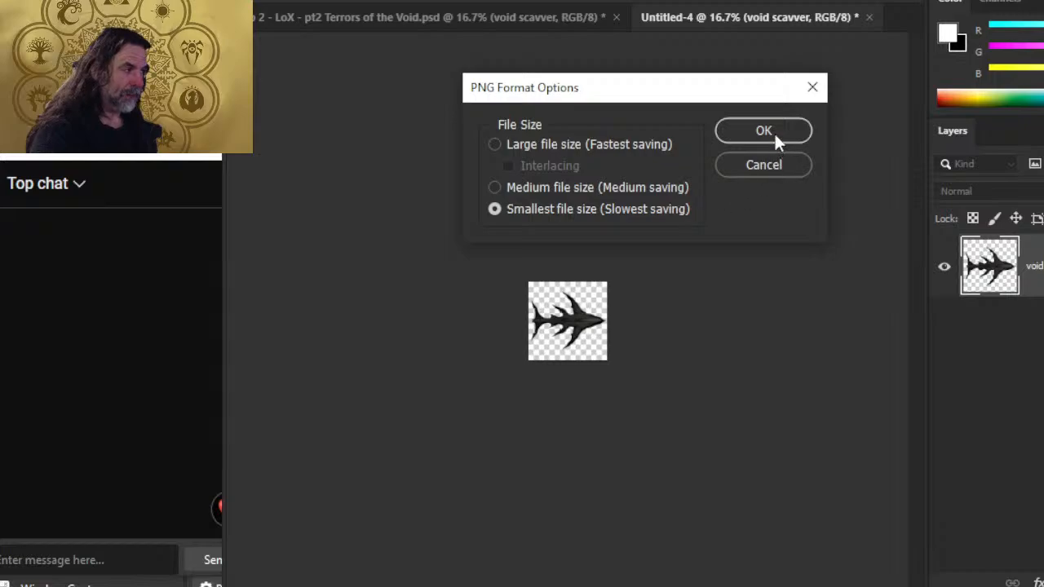
left_click(763, 131)
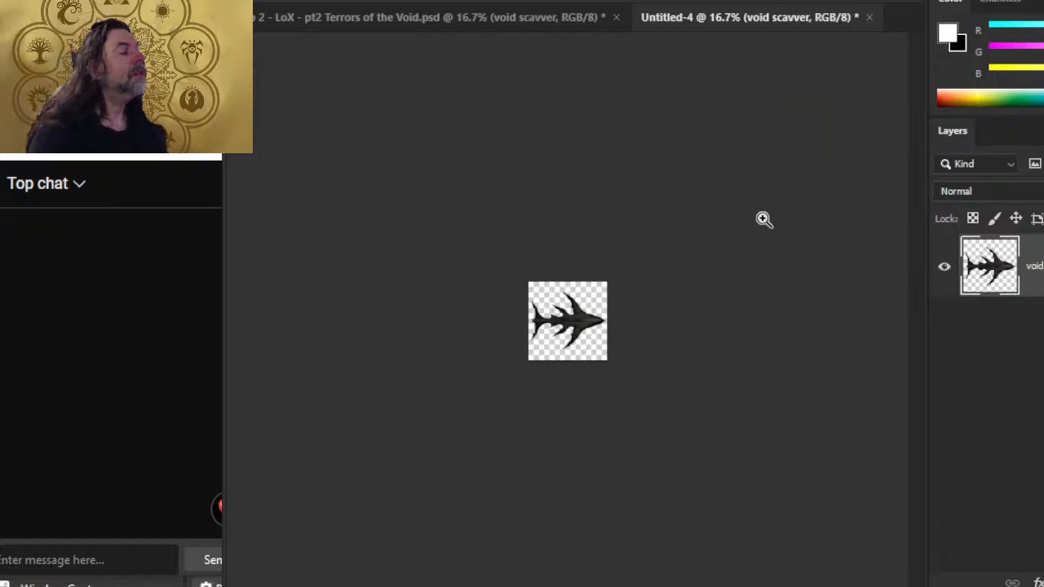
left_click(869, 17)
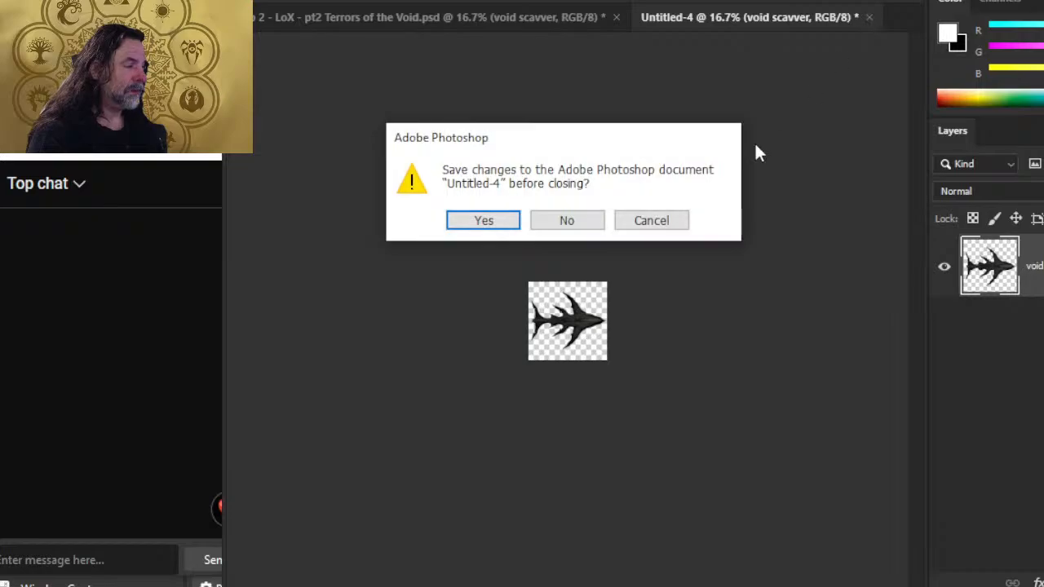
key("Escape")
Switch to the Word layout and draw a square about 1.21" wide in the gap beside the Attacking Big Momma text
key("alt+Tab")
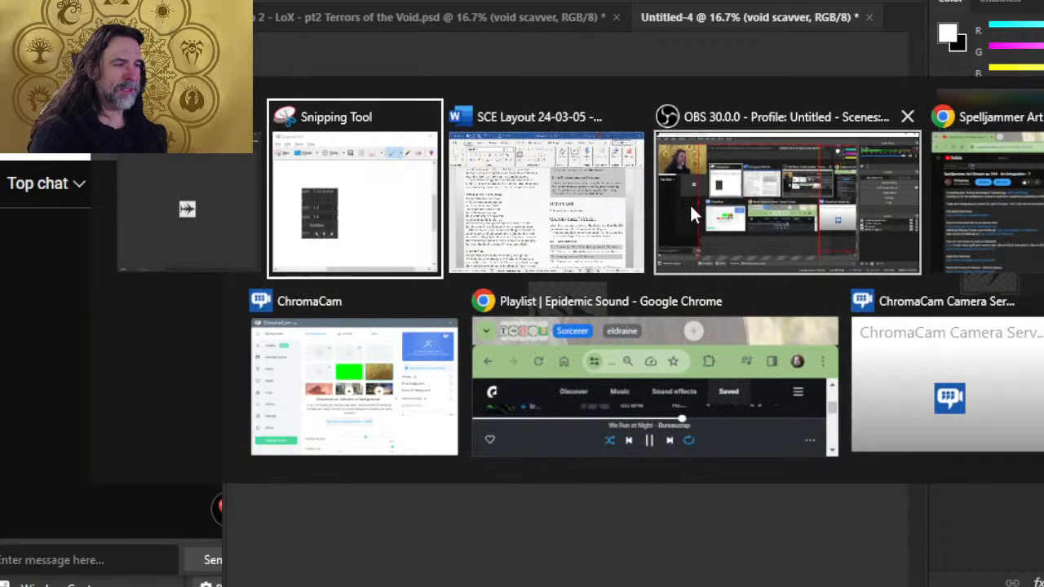
key("alt+Tab")
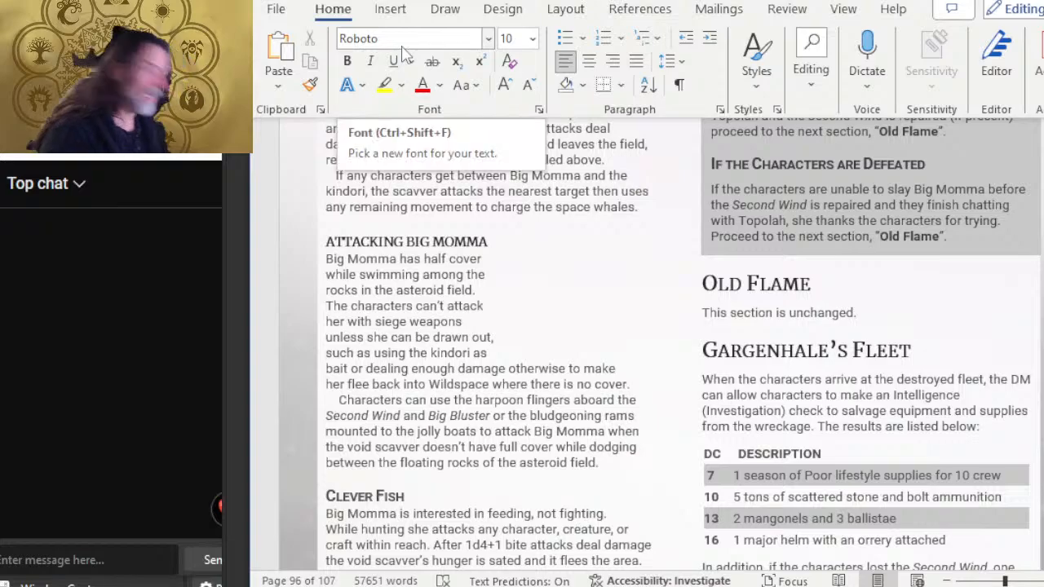
left_click(390, 9)
left_click(480, 40)
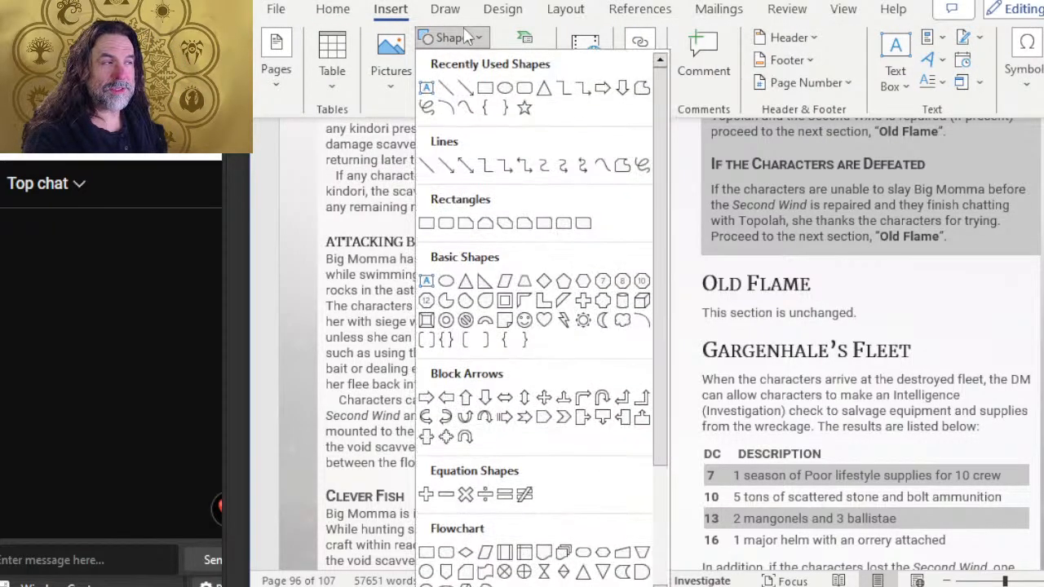
left_click(488, 95)
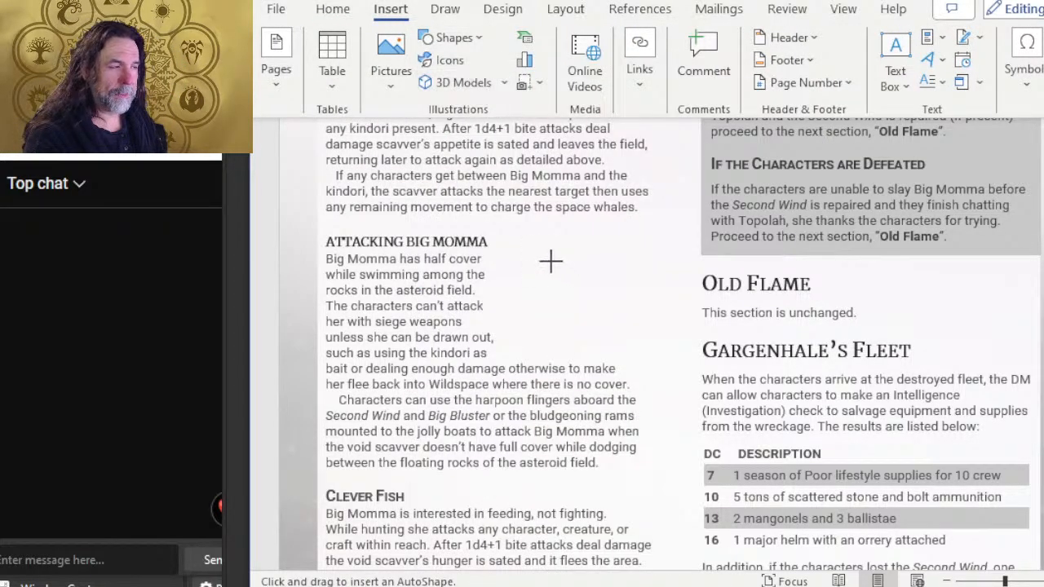
left_click_drag(510, 234, 624, 345)
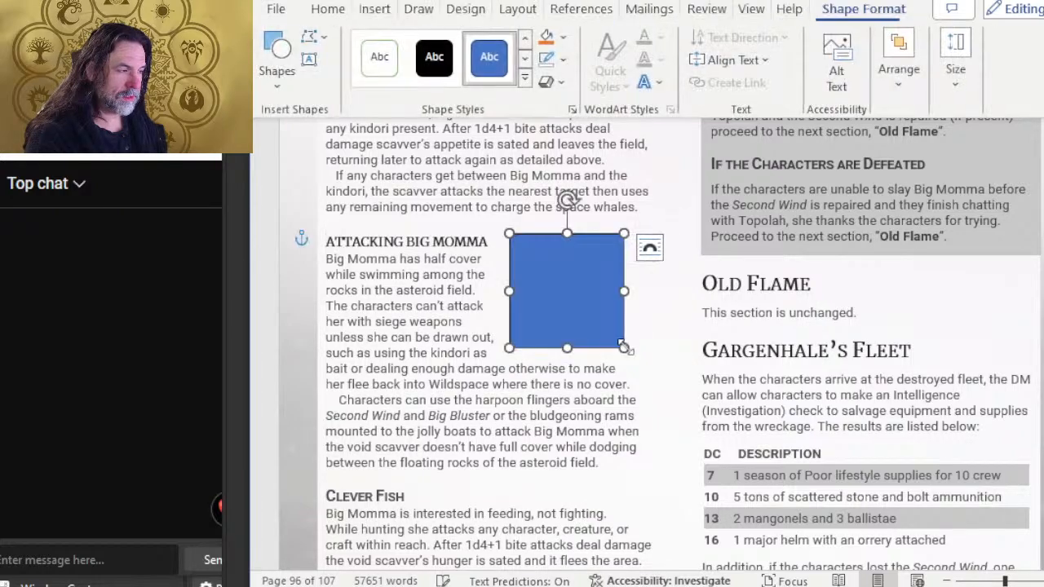
Set the square's height and width to 1.6" each
right_click(574, 249)
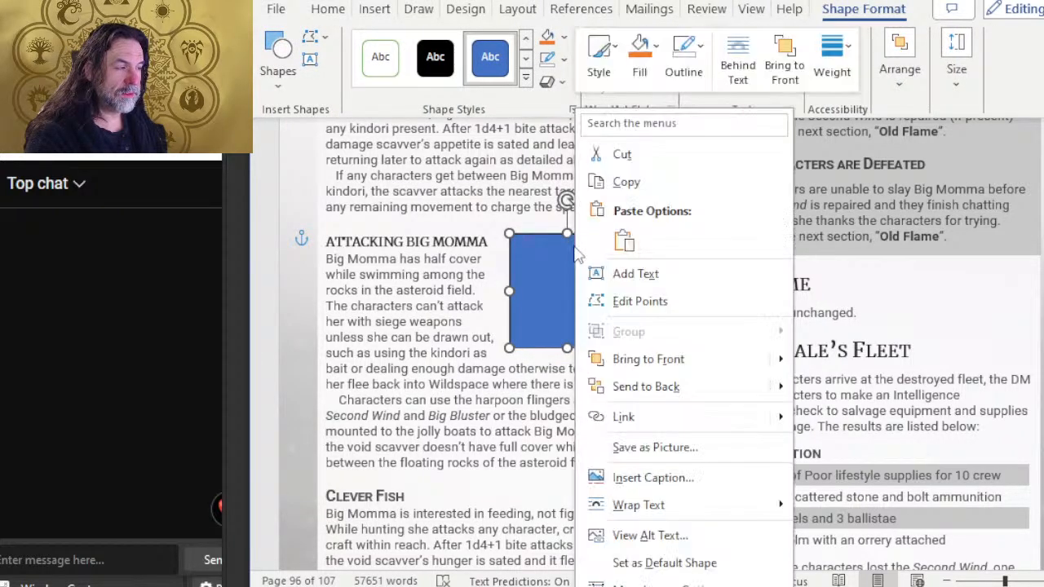
left_click(961, 71)
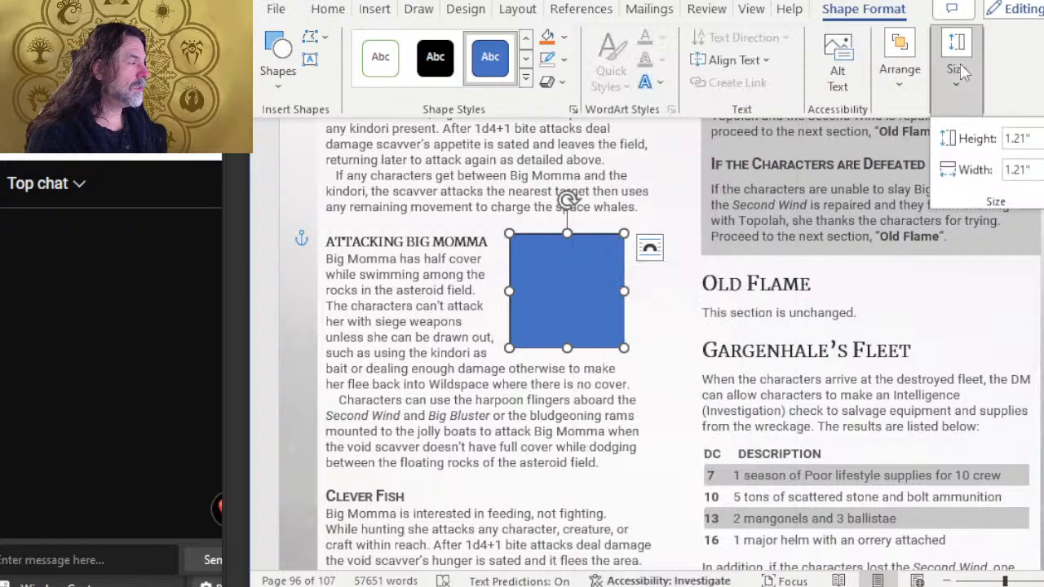
type("1.6")
key("Tab")
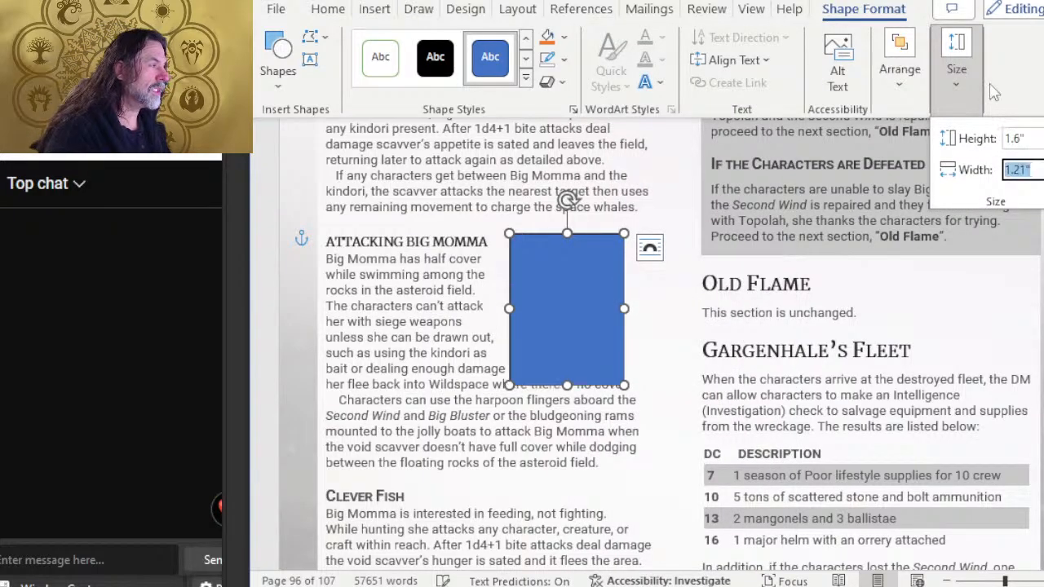
type("1.6")
key("Return")
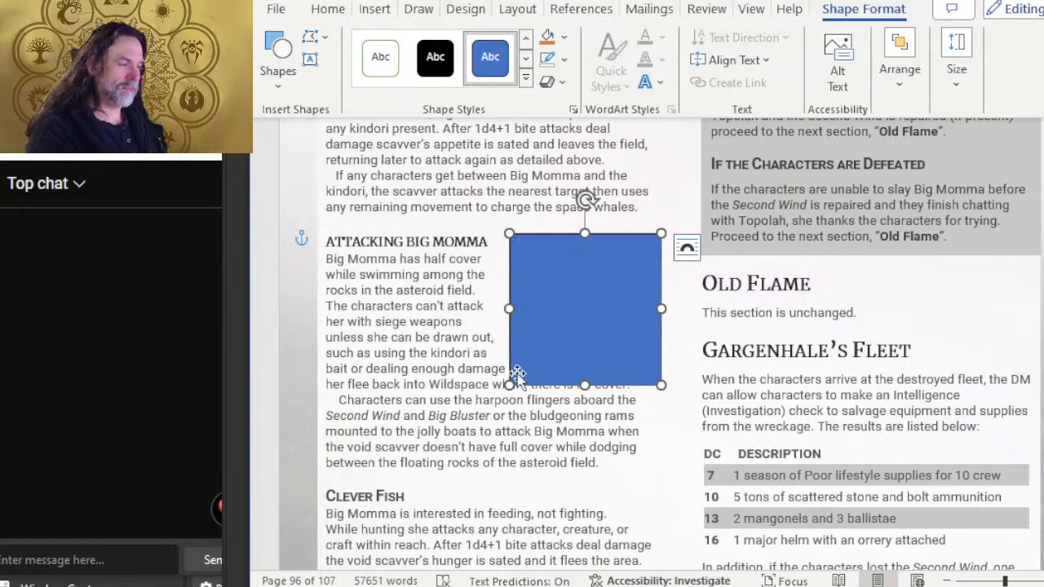
Remove the outline from the blue square beside the Attacking Big Momma text
right_click(539, 271)
left_click(648, 53)
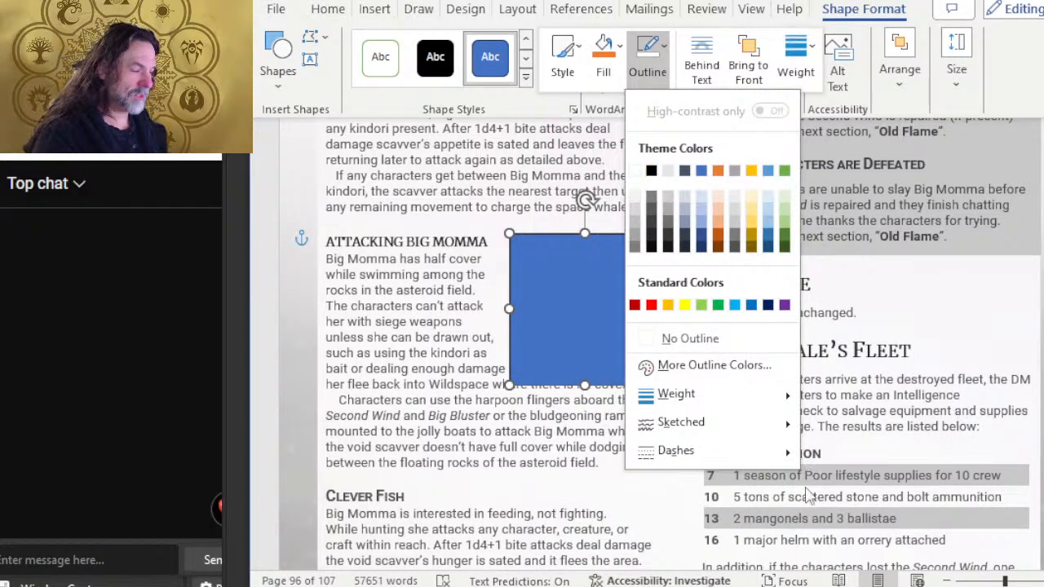
left_click(711, 347)
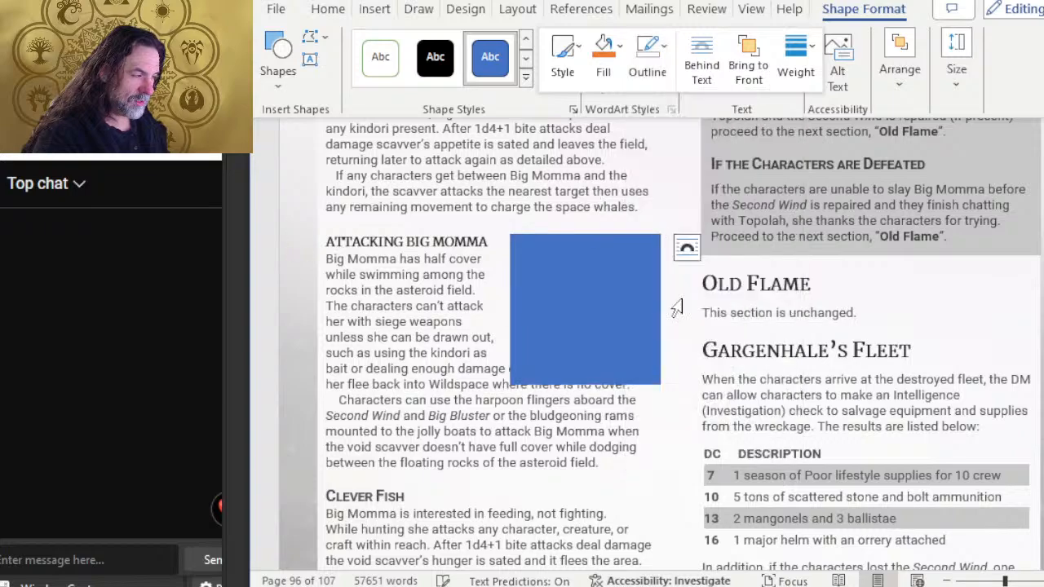
Fill the square with the picture file 96 from the Part 2 terror folder
right_click(636, 326)
left_click(703, 72)
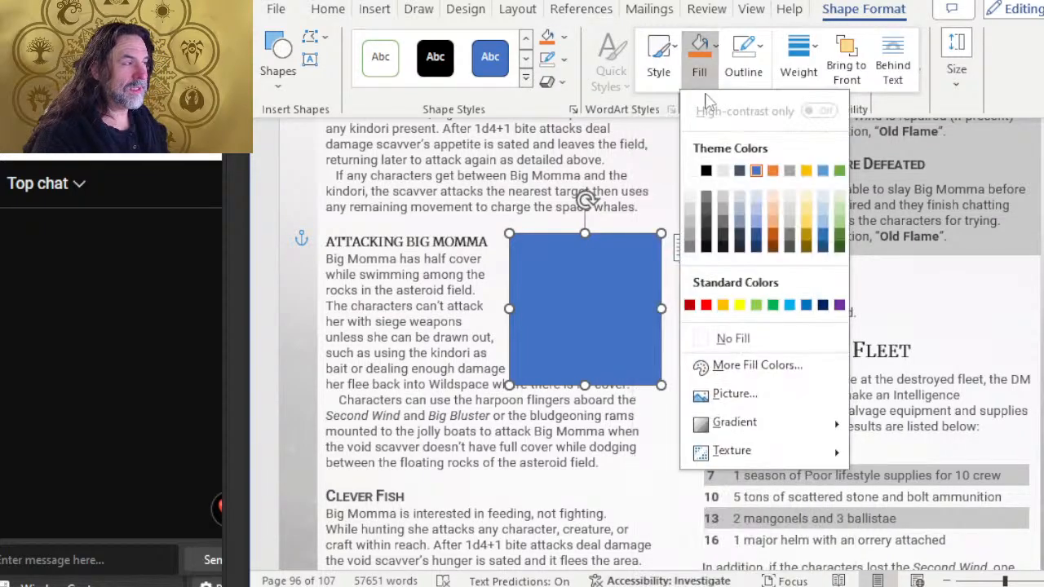
left_click(739, 397)
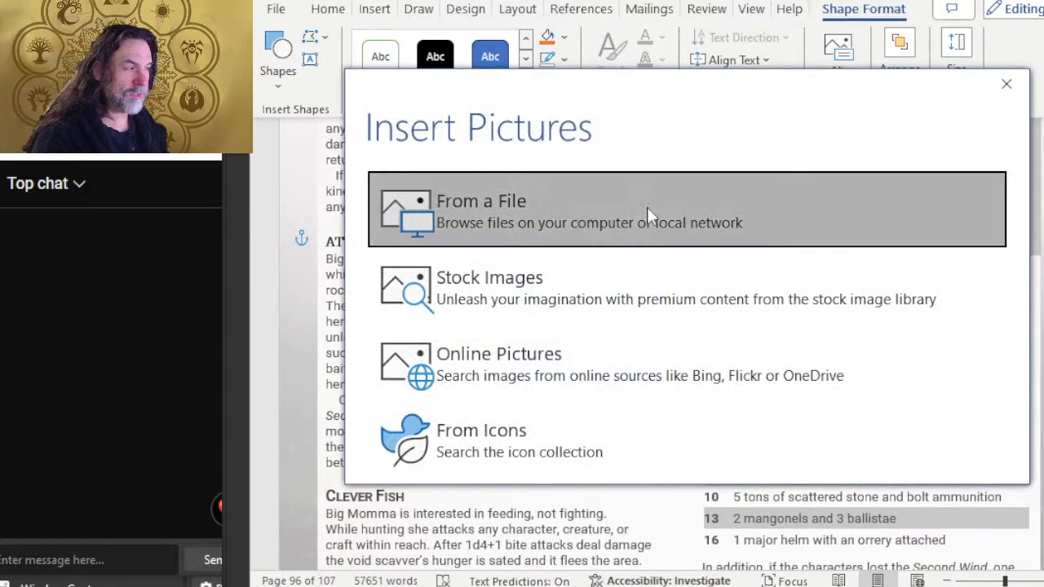
left_click(647, 208)
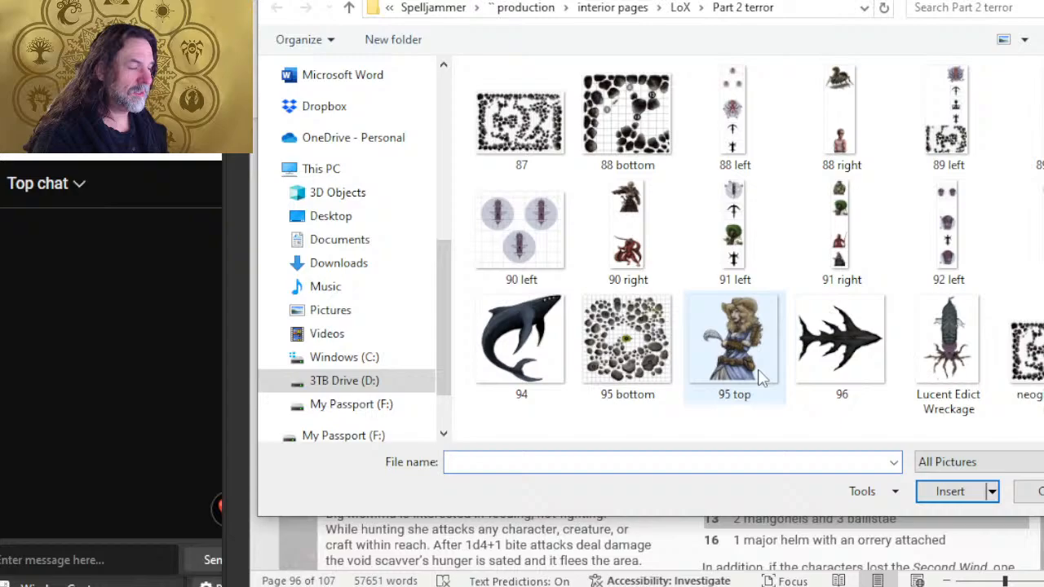
double_click(880, 365)
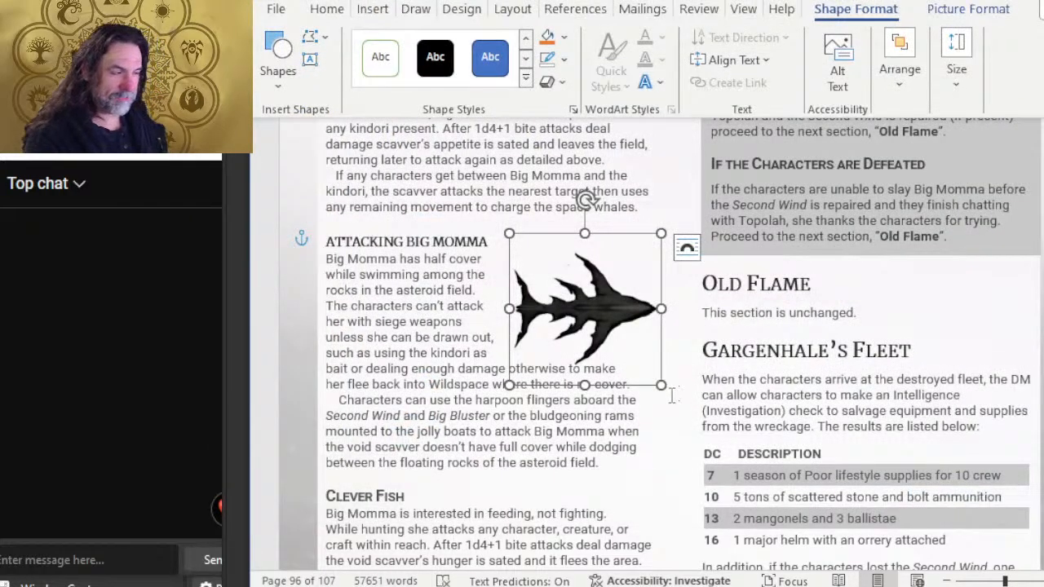
Nudge the void scavver picture slightly up and to the left to fit the gap beside the Attacking Big Momma text
key("Up")
key("Up")
key("Up")
key("Up")
key("Up")
key("Up")
key("Up")
key("Up")
key("Up")
key("Up")
key("Up")
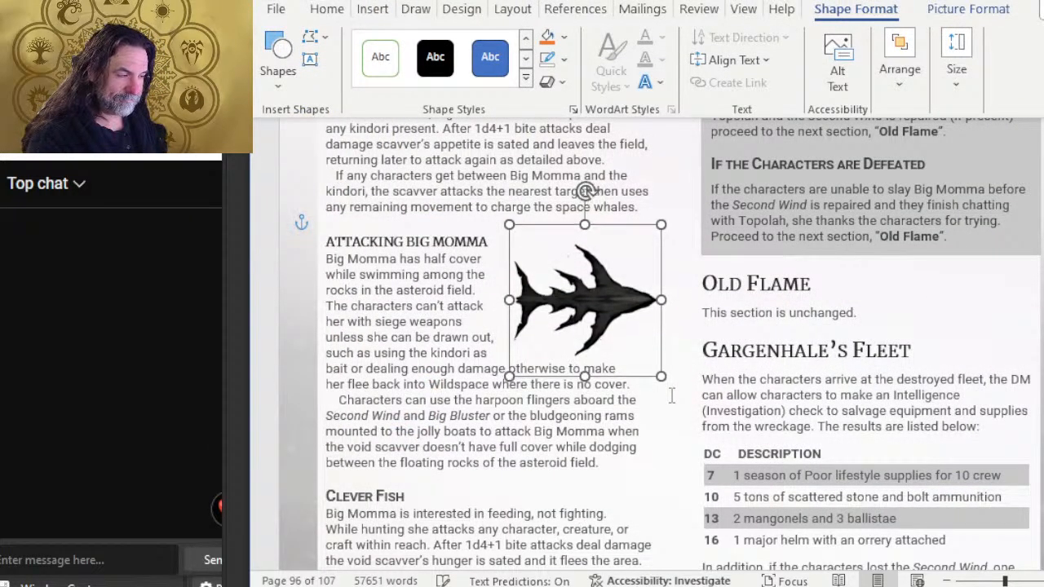
key("Left")
key("Left")
key("Left")
key("Left")
key("Left")
key("Left")
key("Left")
key("Left")
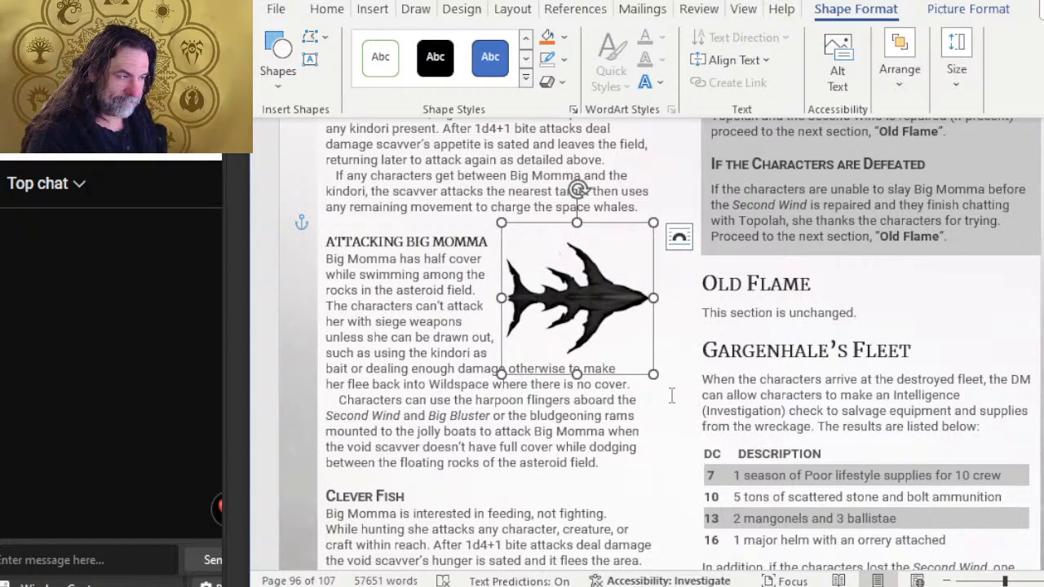
key("Up")
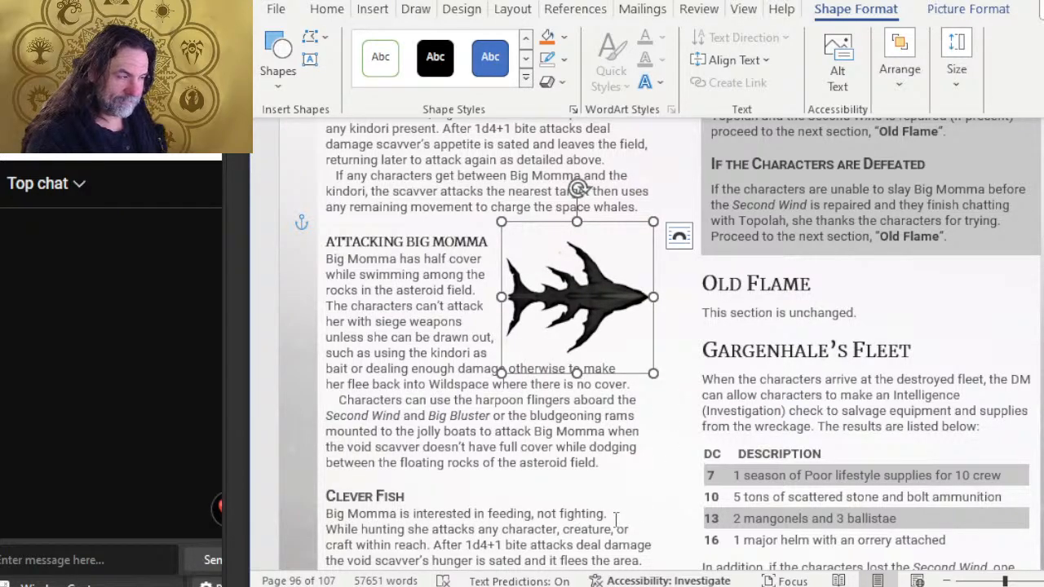
key("Down")
key("Down")
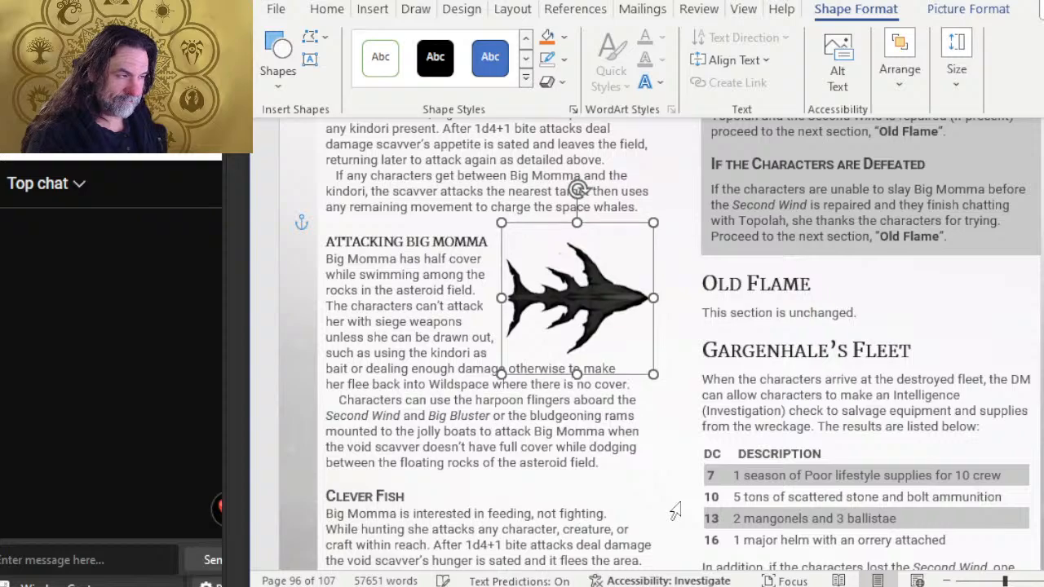
Fine-tune the void scavver picture slightly further left beside the Attacking Big Momma paragraph, and deselect it
key("Down")
key("Down")
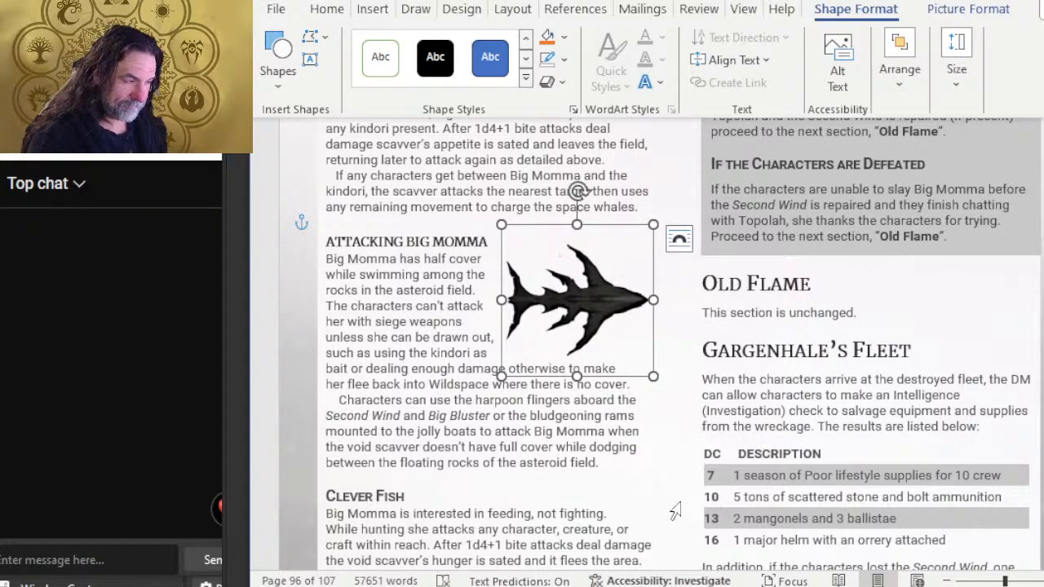
key("Up")
key("Up")
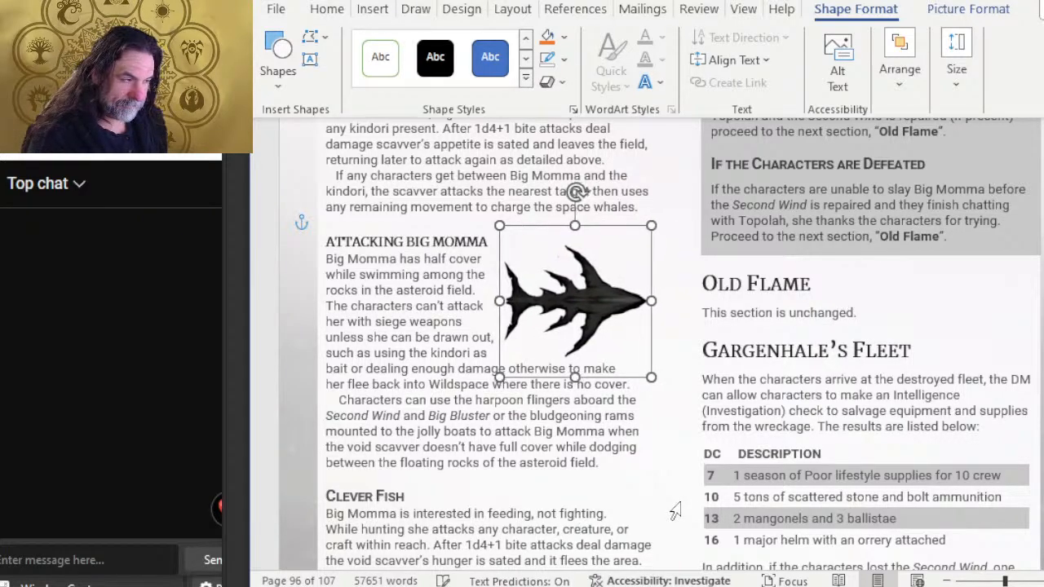
key("Left")
key("Left")
key("Left")
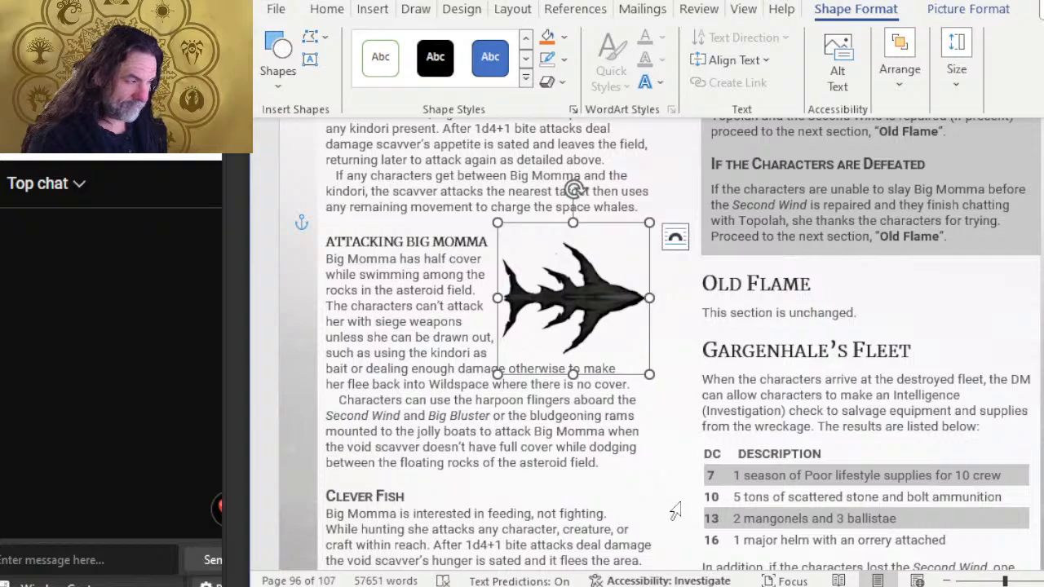
key("Left")
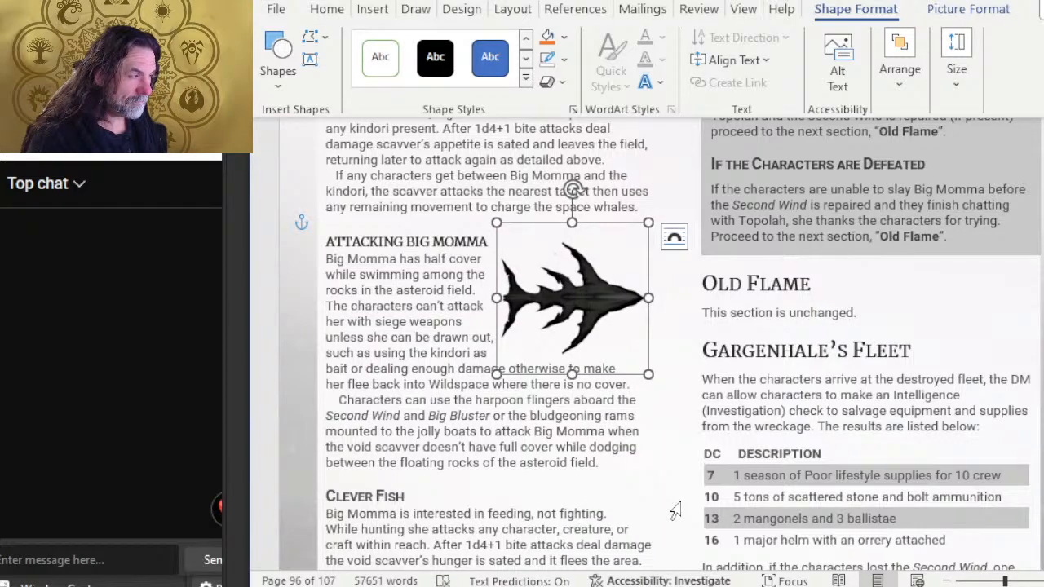
key("Right")
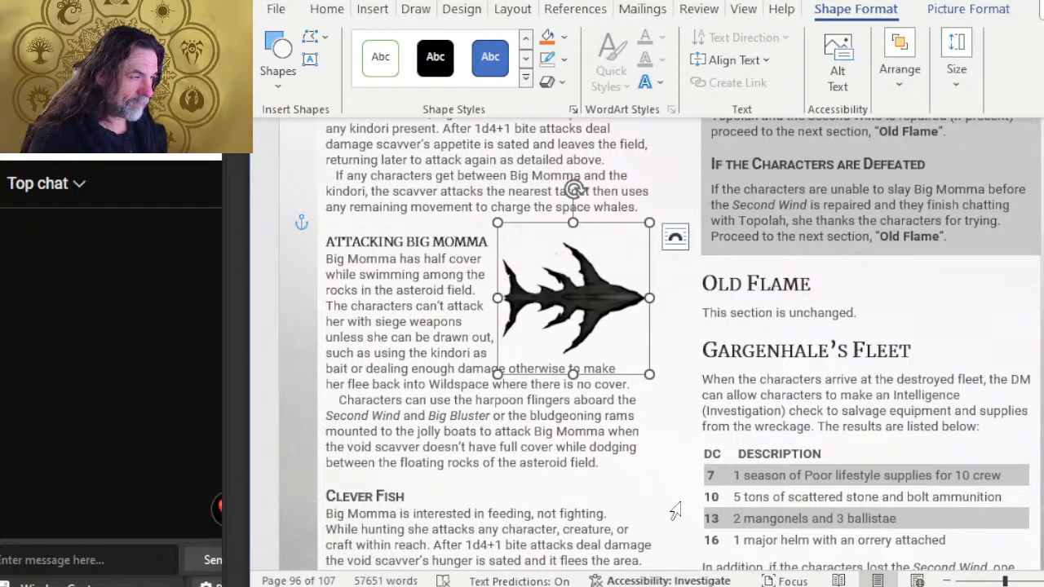
key("Right")
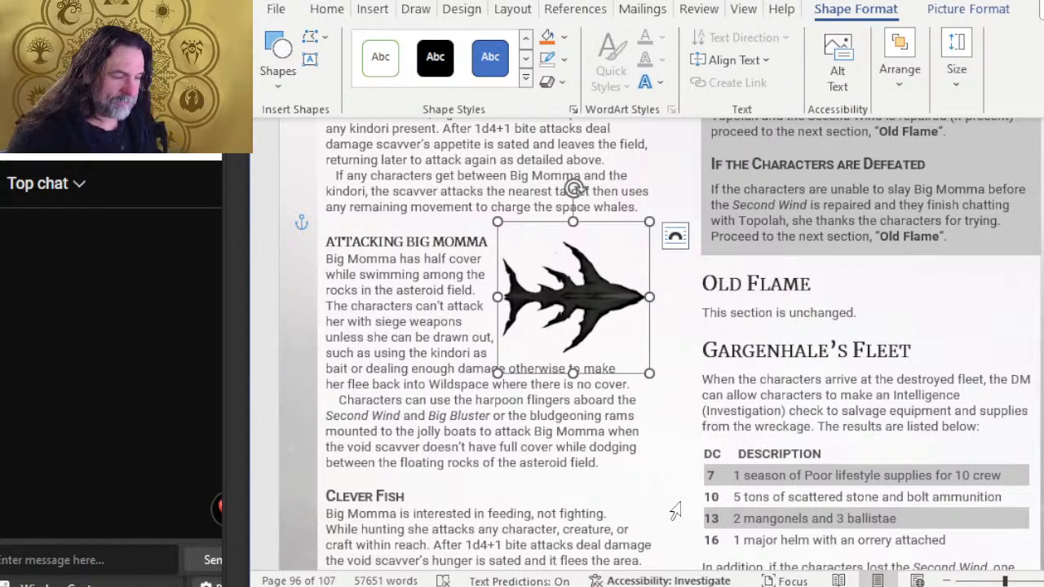
scroll(759, 449, "down", 3)
scroll(751, 441, "up", 3)
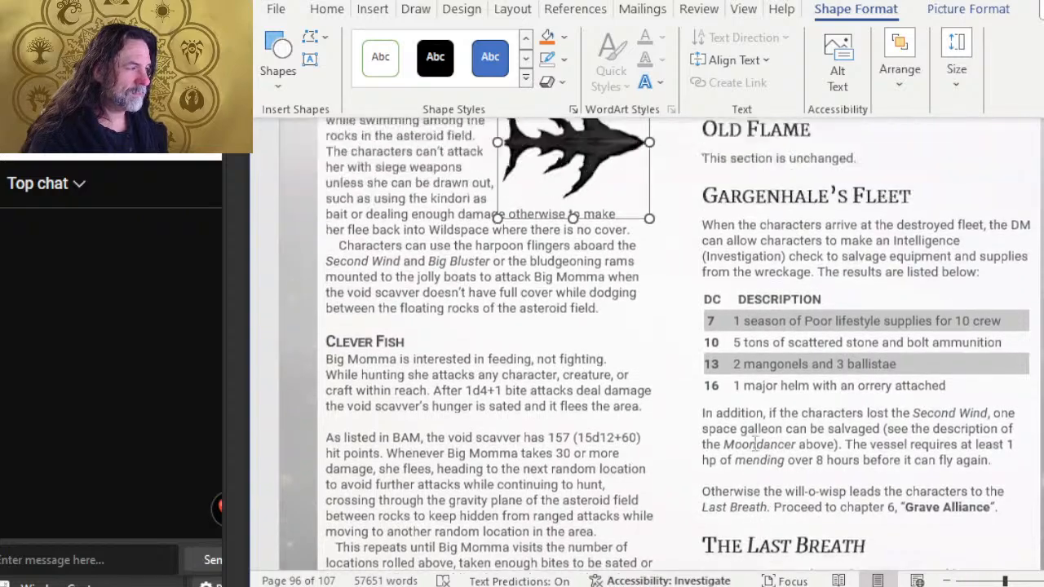
left_click(434, 473)
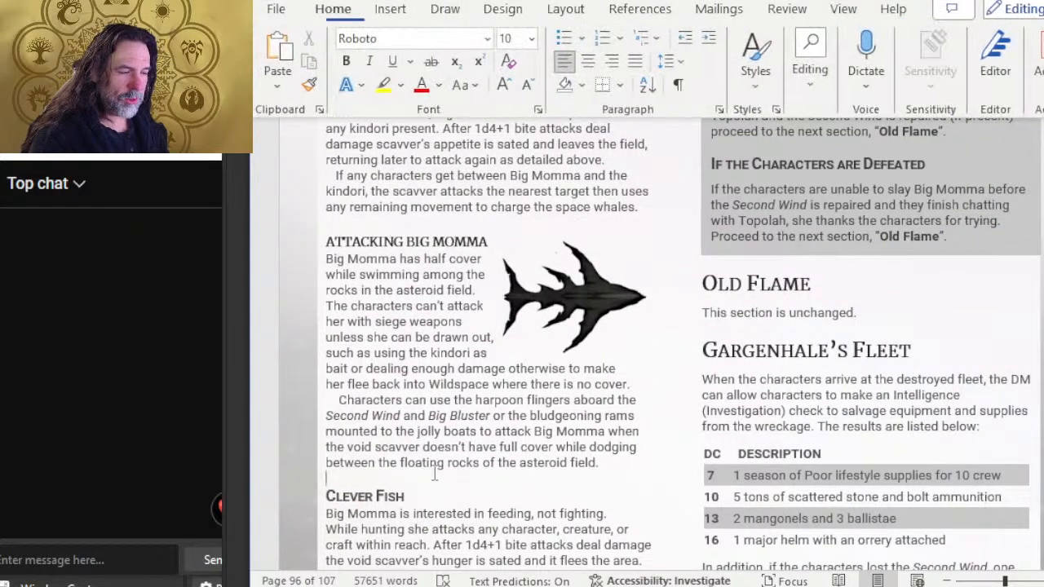
Review the page 96 layout around the void scavver picture and the Parleying with Gargenhale text on page 97
scroll(974, 274, "up", 3)
scroll(953, 302, "up", 2)
scroll(946, 304, "down", 4)
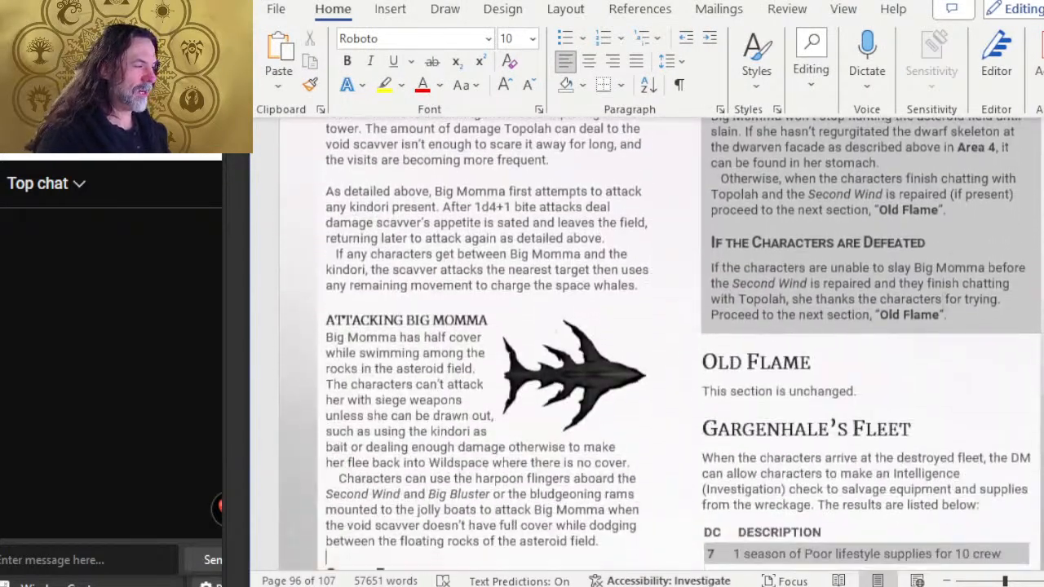
scroll(865, 325, "up", 2)
scroll(857, 320, "down", 3)
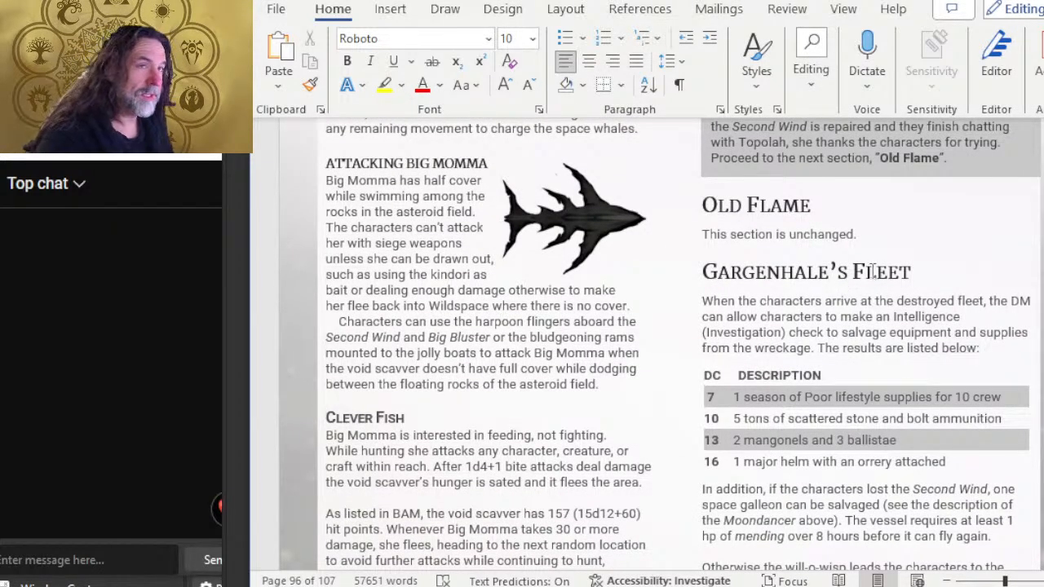
scroll(730, 287, "up", 1)
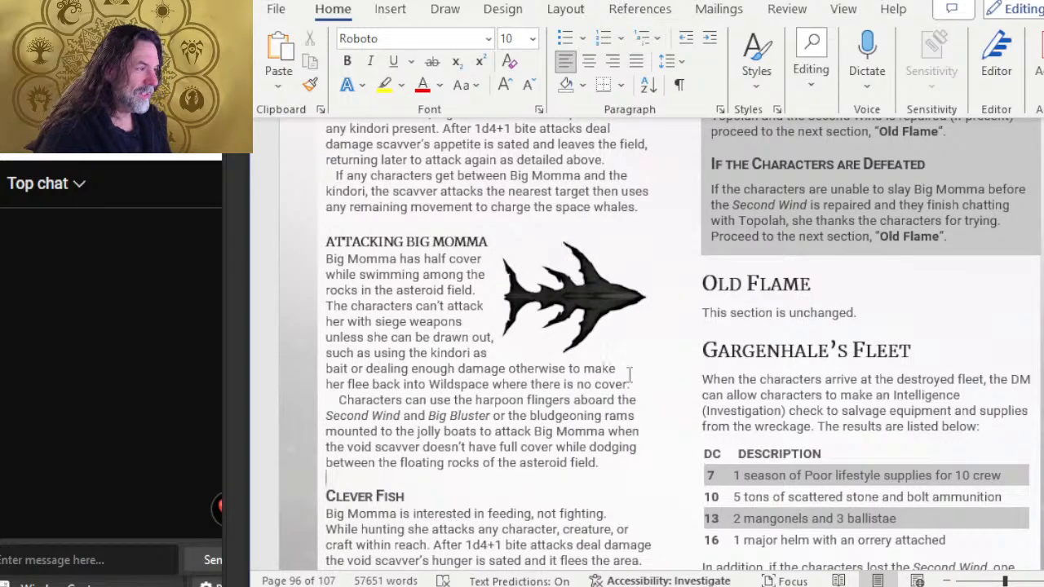
scroll(811, 364, "down", 1)
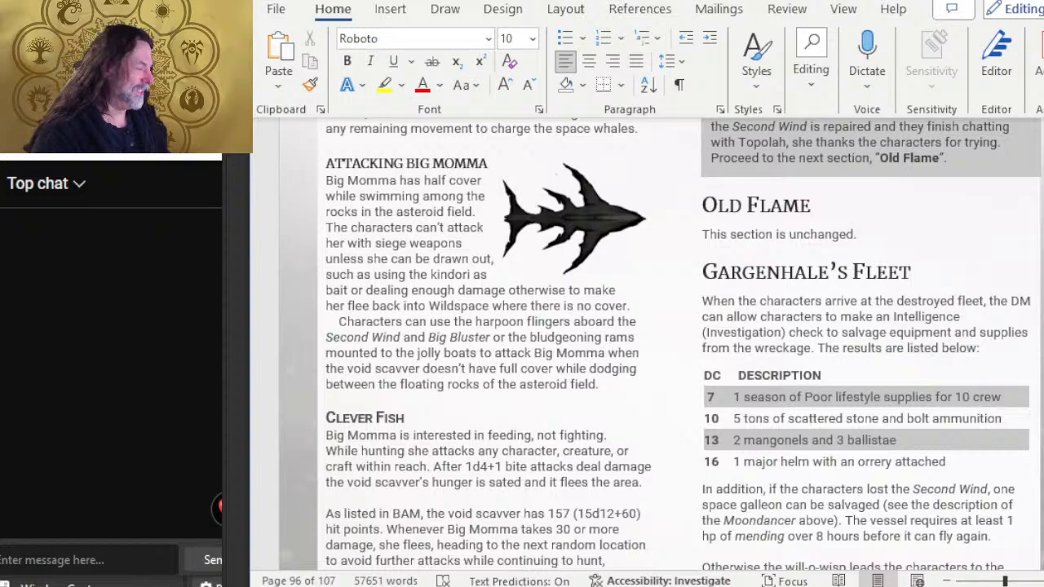
scroll(870, 265, "down", 1)
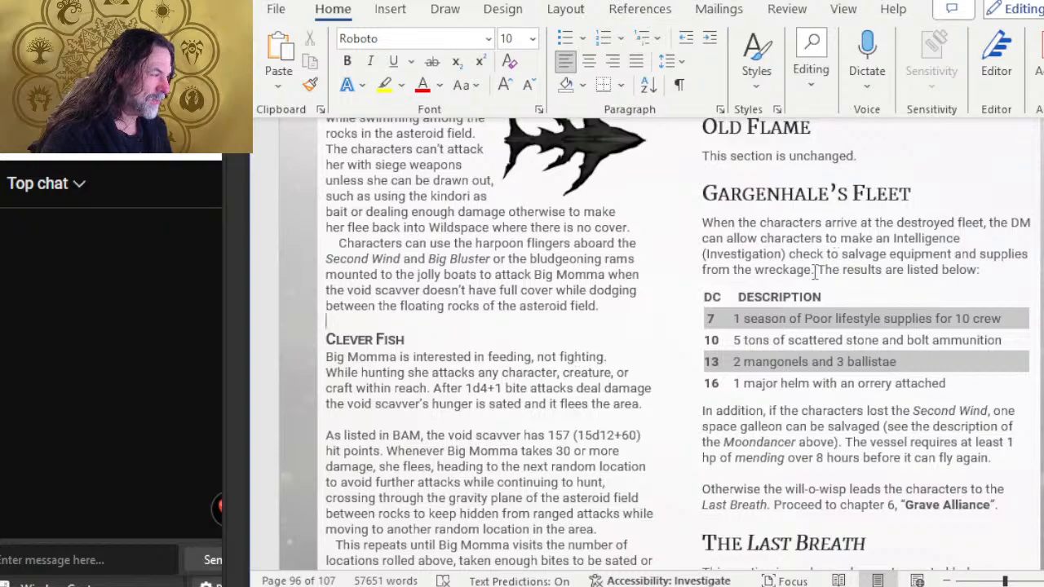
scroll(814, 272, "down", 6)
scroll(787, 281, "up", 5)
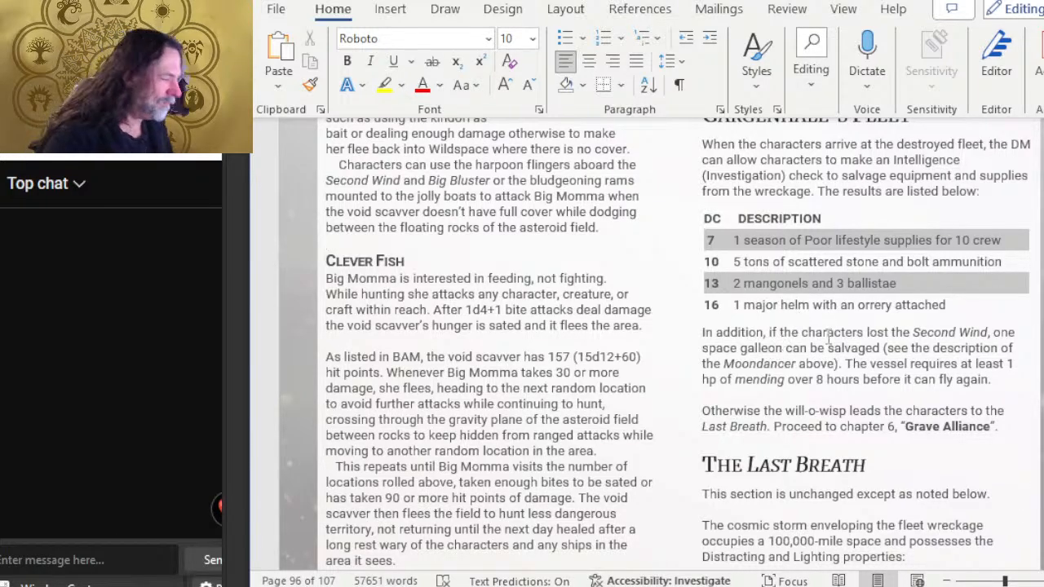
scroll(830, 364, "down", 10)
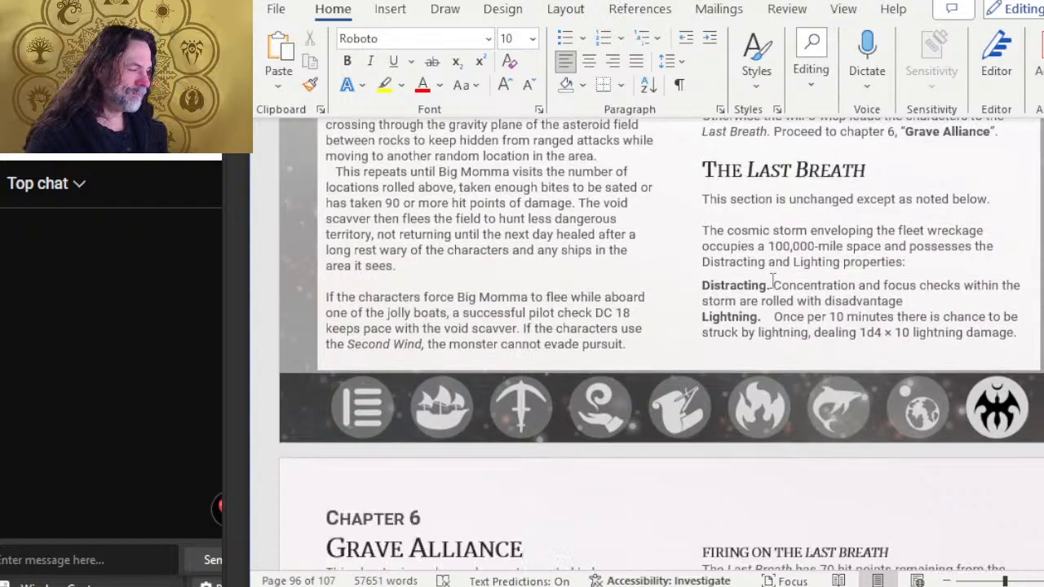
scroll(771, 282, "up", 12)
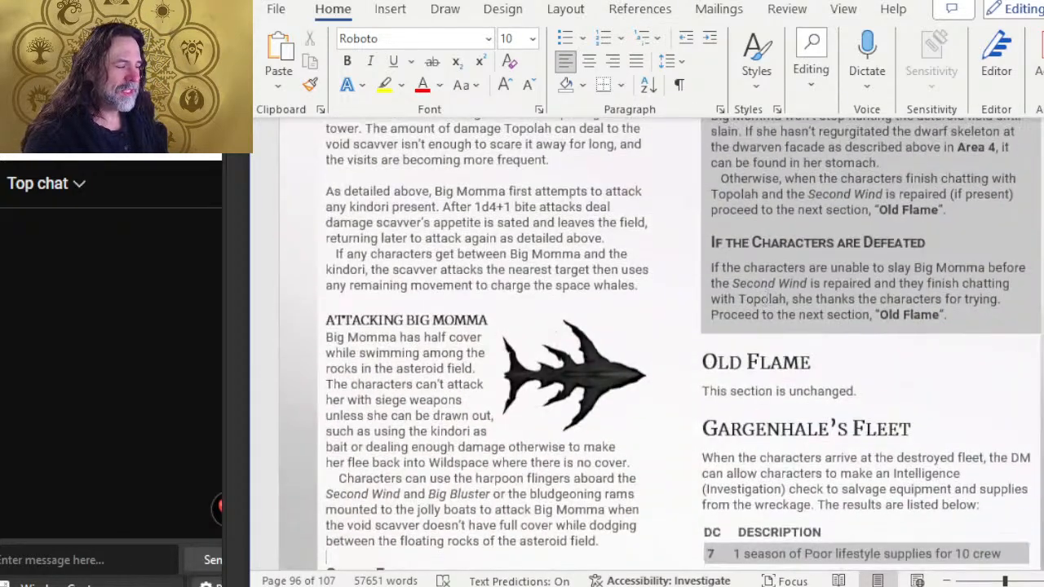
scroll(766, 295, "up", 15)
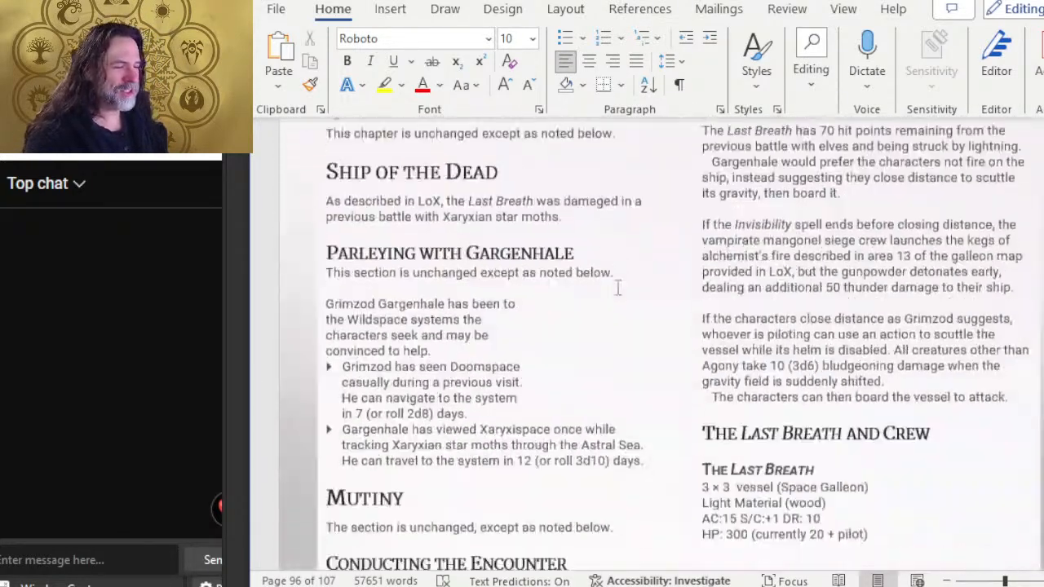
scroll(618, 287, "up", 4)
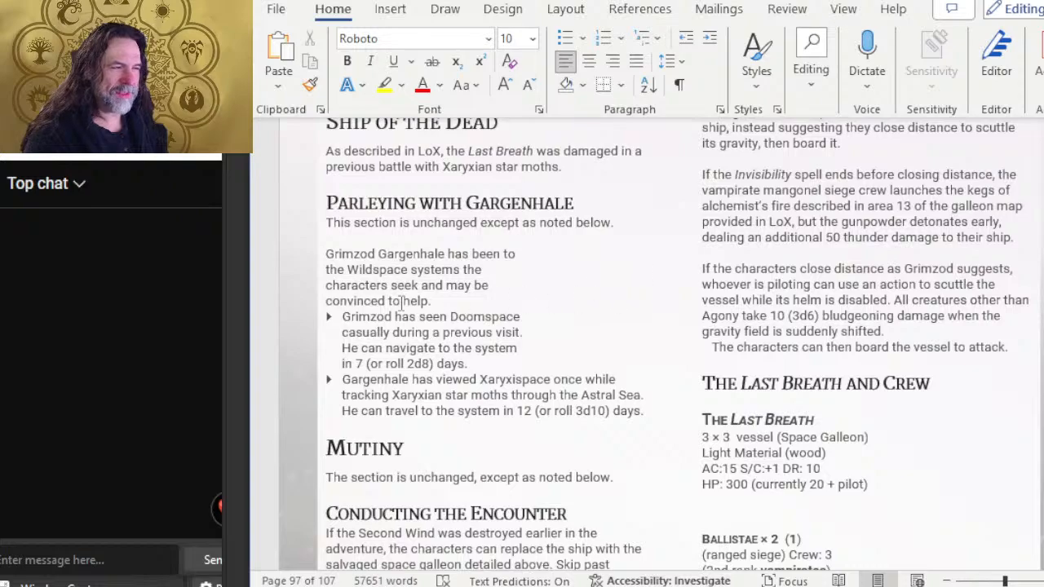
scroll(514, 304, "up", 1)
scroll(522, 300, "down", 9)
scroll(524, 300, "up", 8)
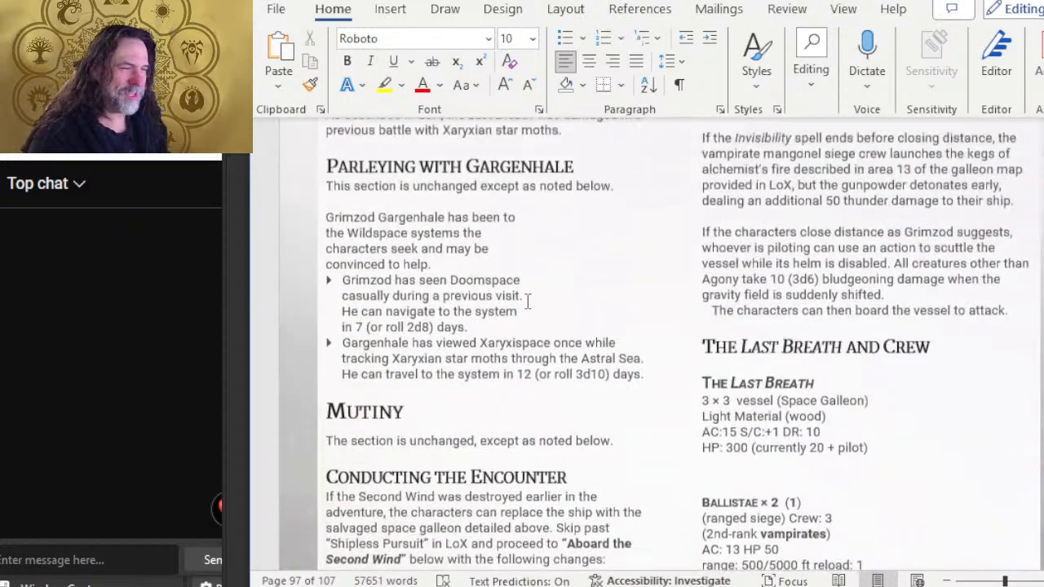
scroll(527, 303, "down", 4)
Switch to Photoshop and close the Untitled-4 void scavver document without saving it
key("alt+Tab")
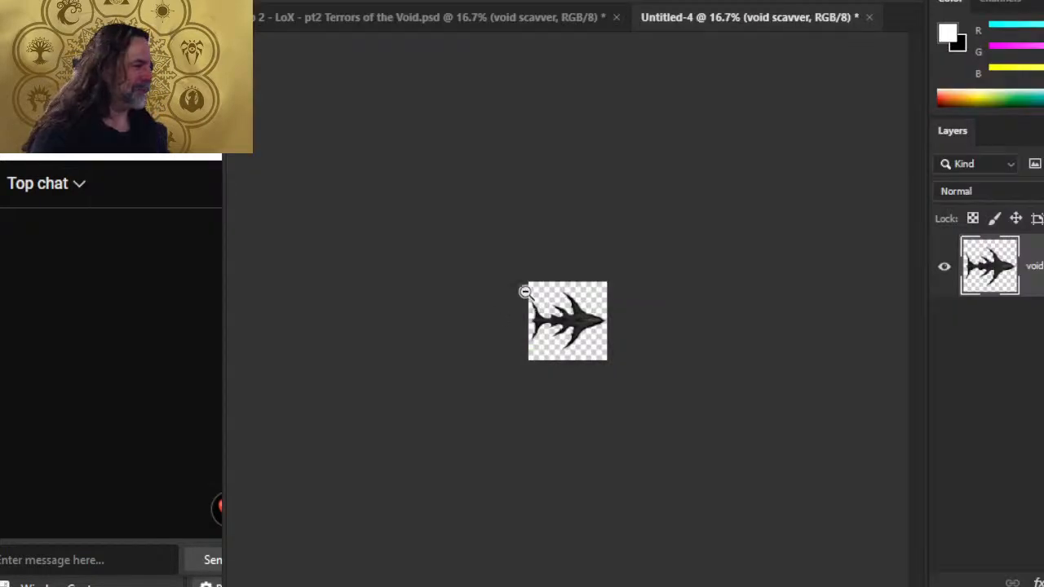
left_click(869, 17)
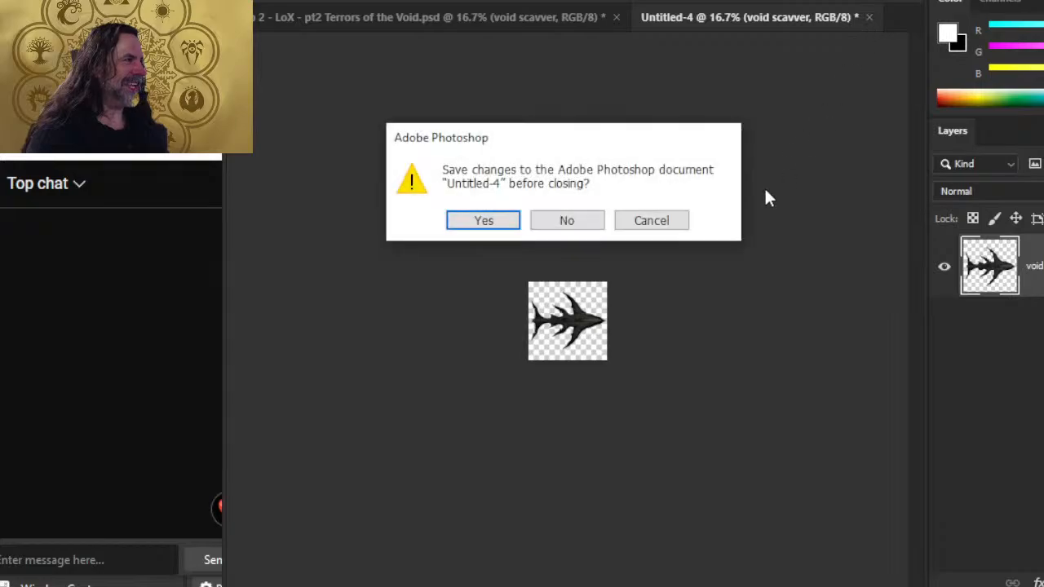
left_click(582, 224)
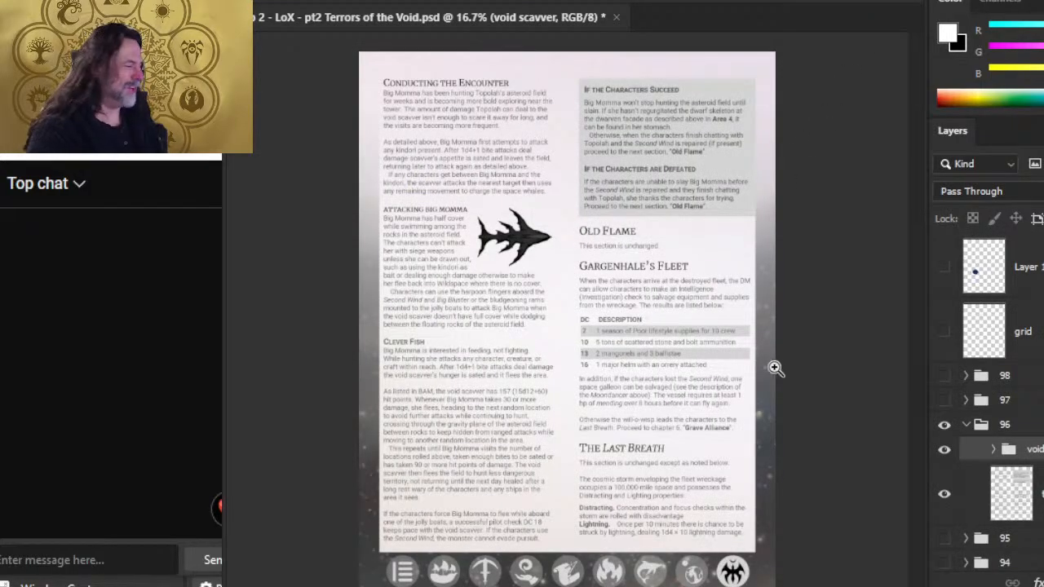
Collapse layer group 96 and hide it in the Terrors of the Void document
left_click(973, 429)
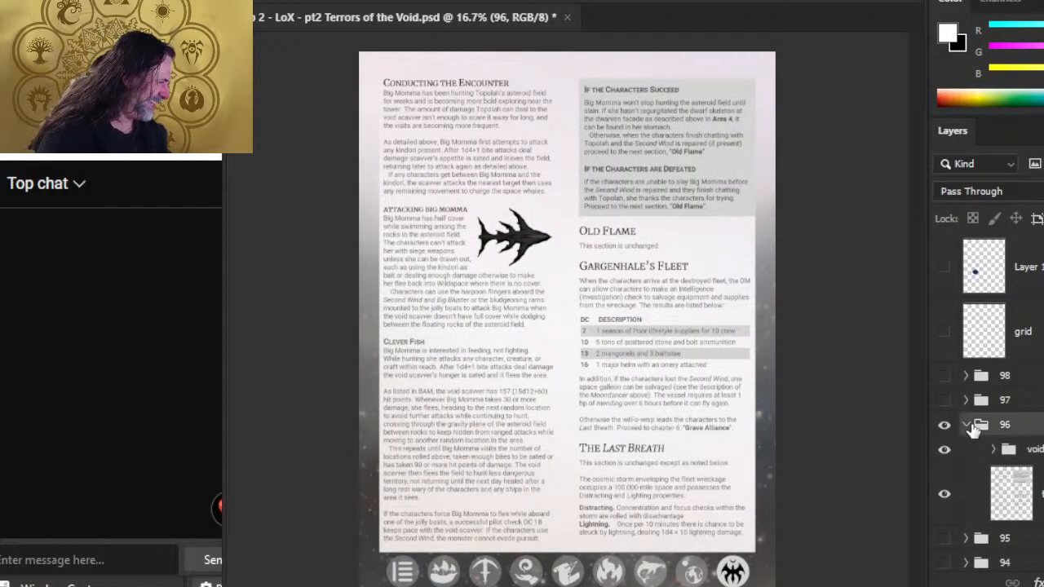
left_click(967, 425)
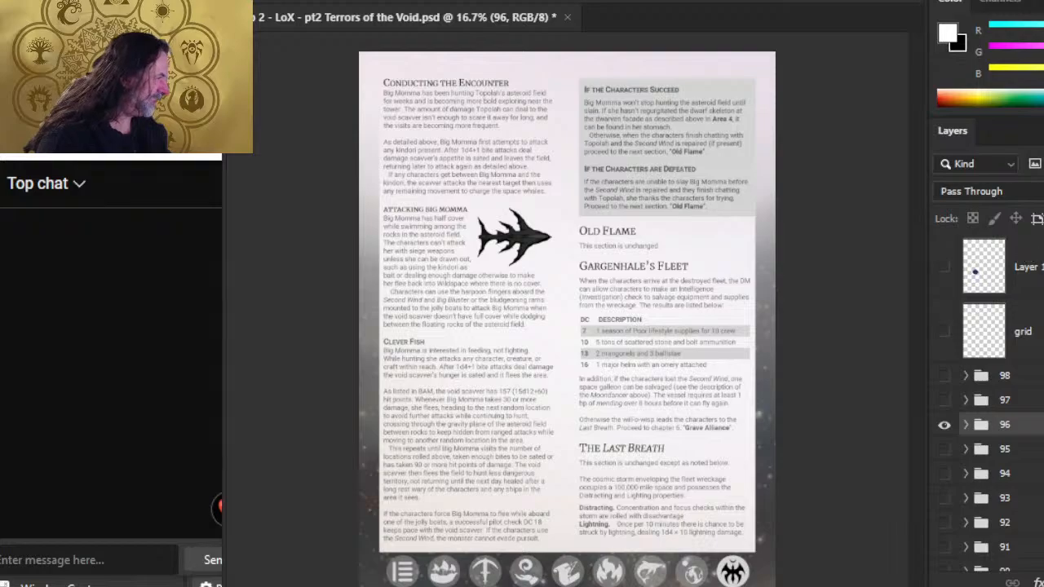
left_click(983, 416)
left_click(946, 426)
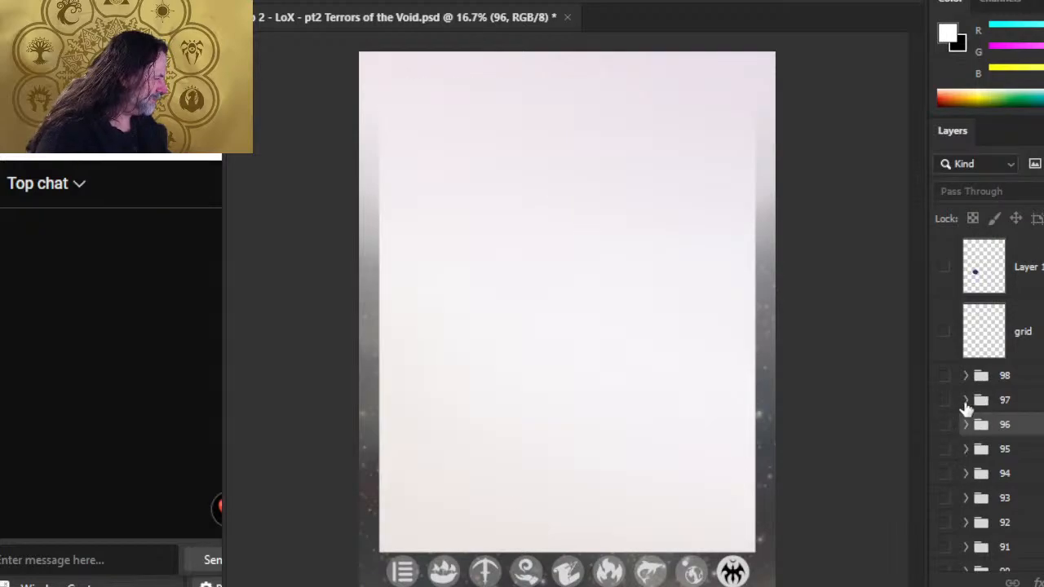
Expand layer group 97 and make it visible to show the Grave Alliance page
left_click(966, 400)
scroll(995, 359, "down", 4)
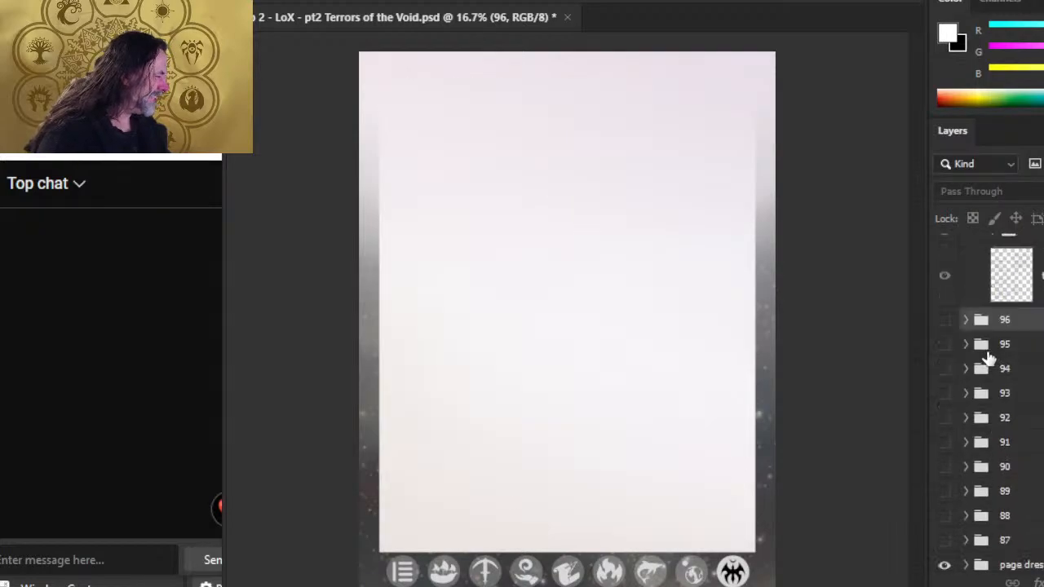
scroll(987, 361, "up", 3)
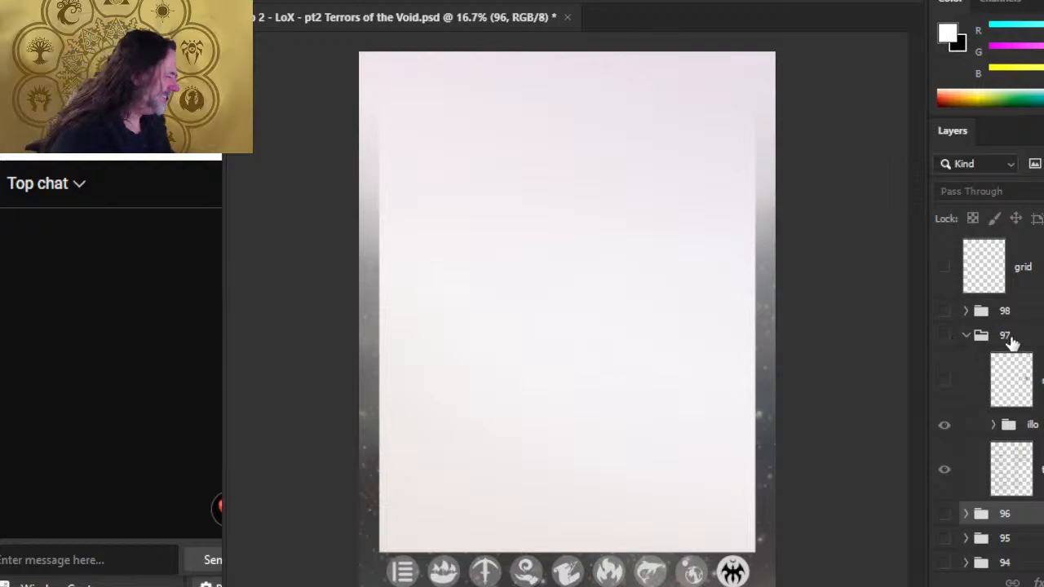
left_click(968, 357)
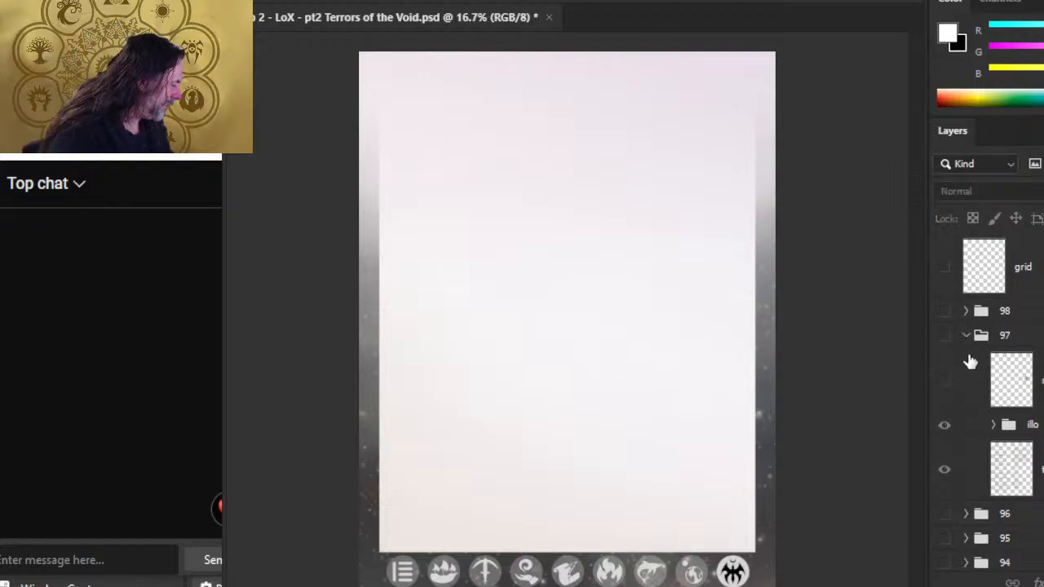
left_click(946, 337)
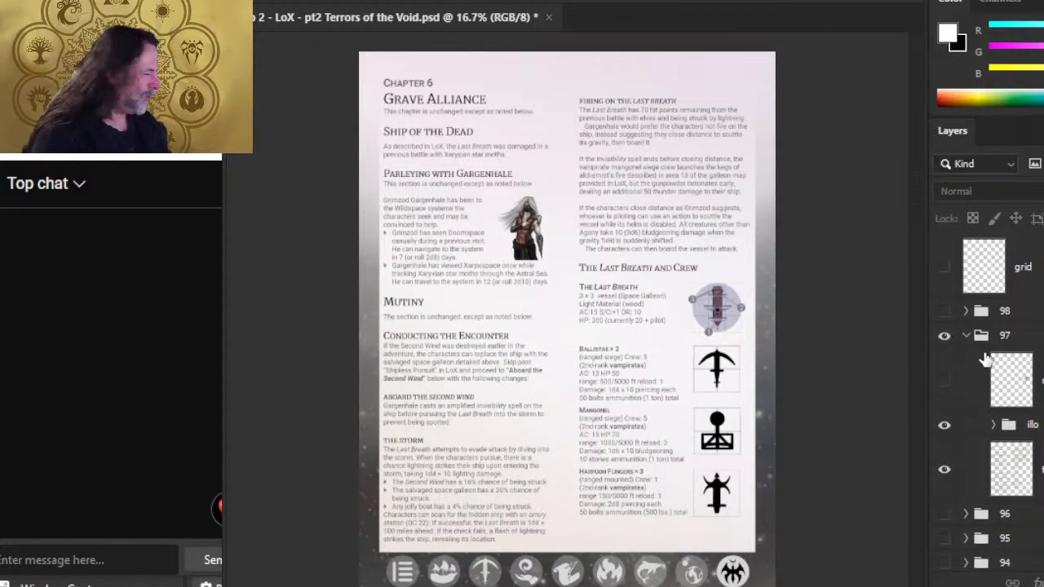
Check which layers in group 97's illo folder hold the Last Breath ship and Gargenhale pictures by toggling their visibility
left_click(943, 428)
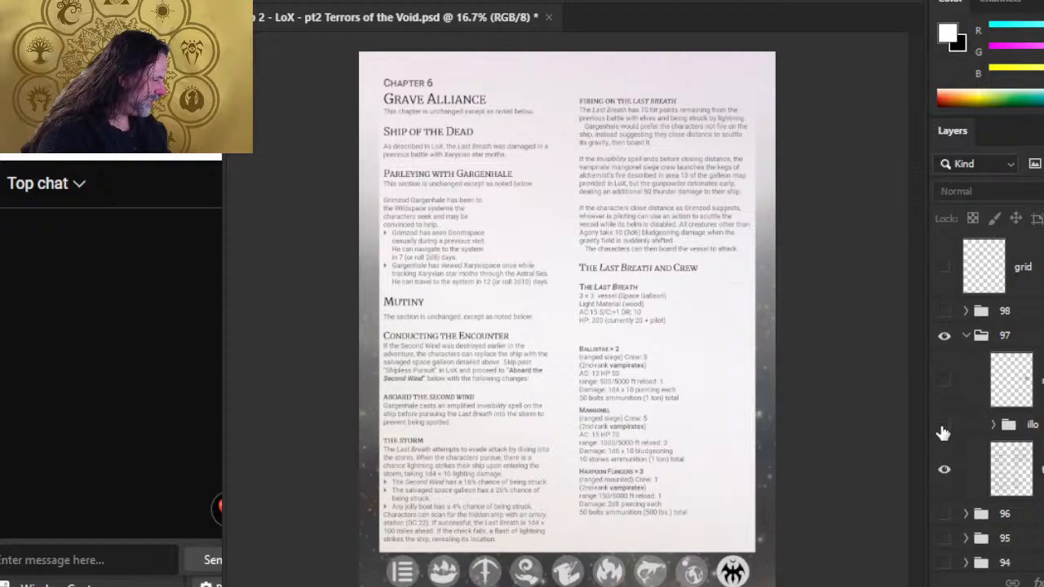
left_click(944, 428)
left_click(993, 429)
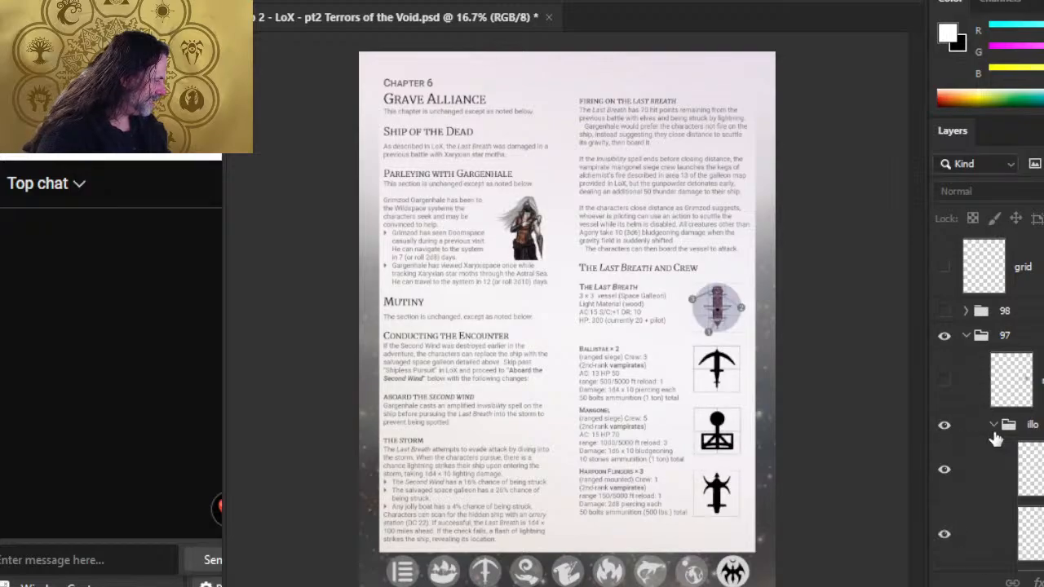
left_click(935, 478)
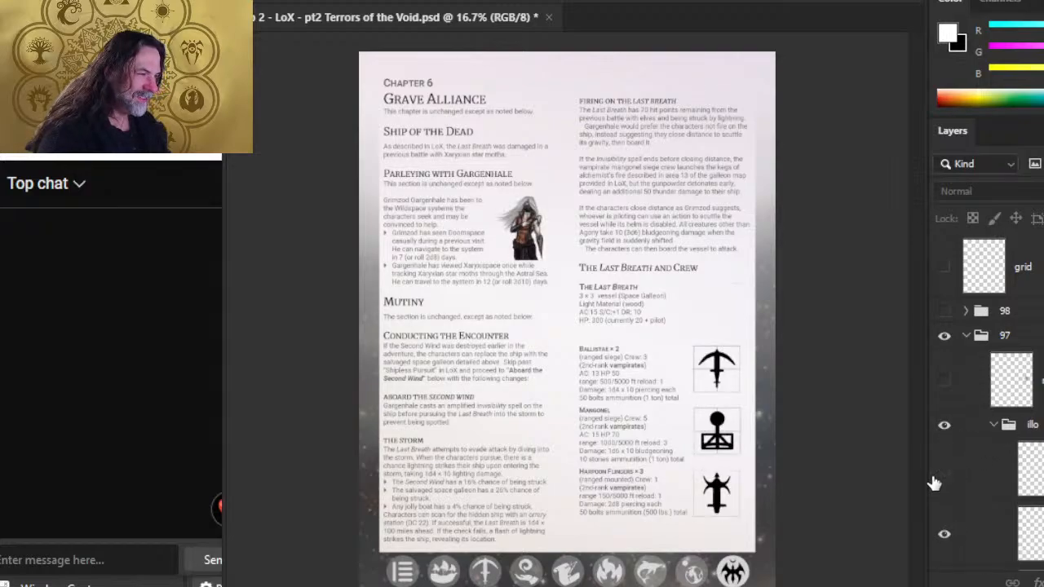
left_click(935, 478)
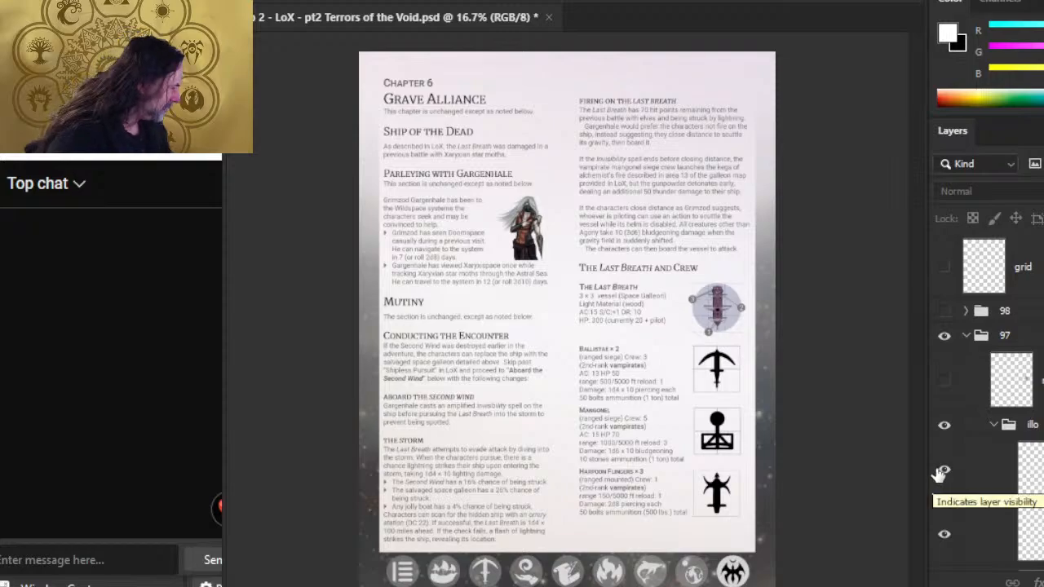
left_click(994, 425)
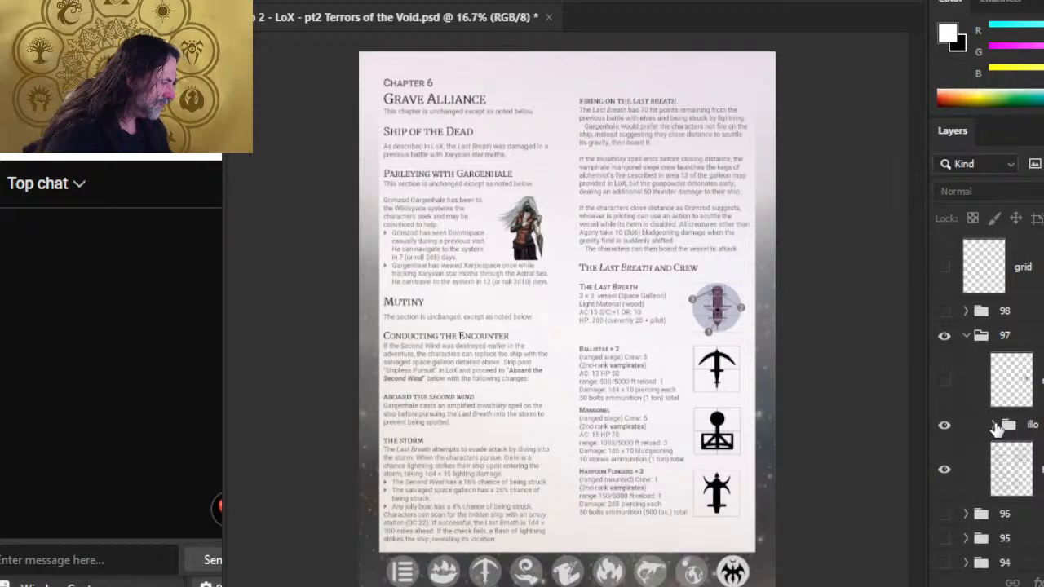
left_click(994, 426)
scroll(998, 430, "down", 3)
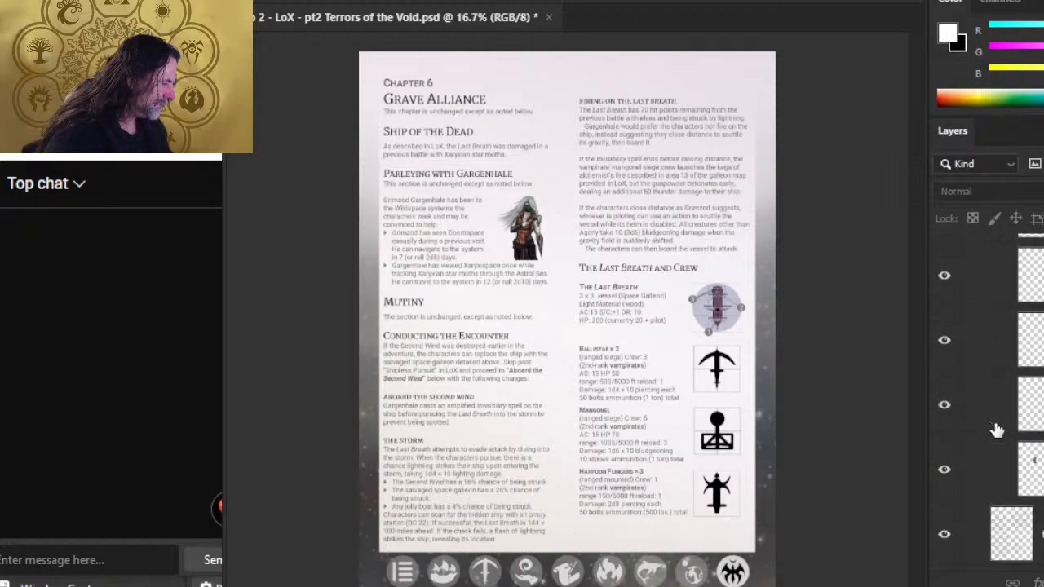
left_click(946, 466)
left_click(947, 467)
Move the gargenhale layer out of the illo group to just above it in group 97, and collapse the illo group
left_click_drag(988, 472, 988, 276)
scroll(998, 299, "up", 2)
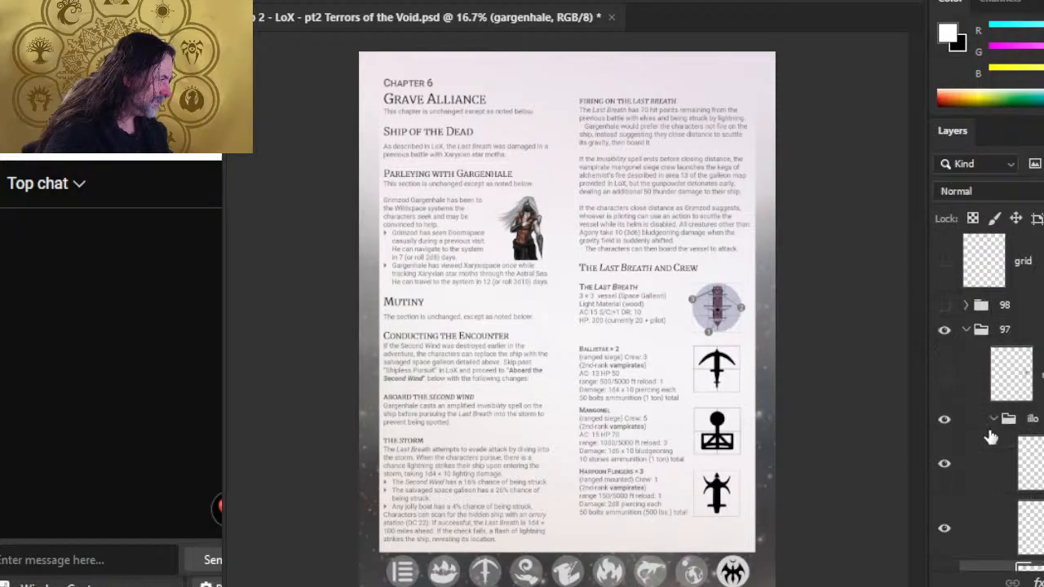
scroll(990, 481, "down", 1)
left_click_drag(1003, 475, 988, 285)
left_click(995, 357)
Duplicate the gargenhale layer into a new document and crop the canvas to the figure
right_click(1011, 310)
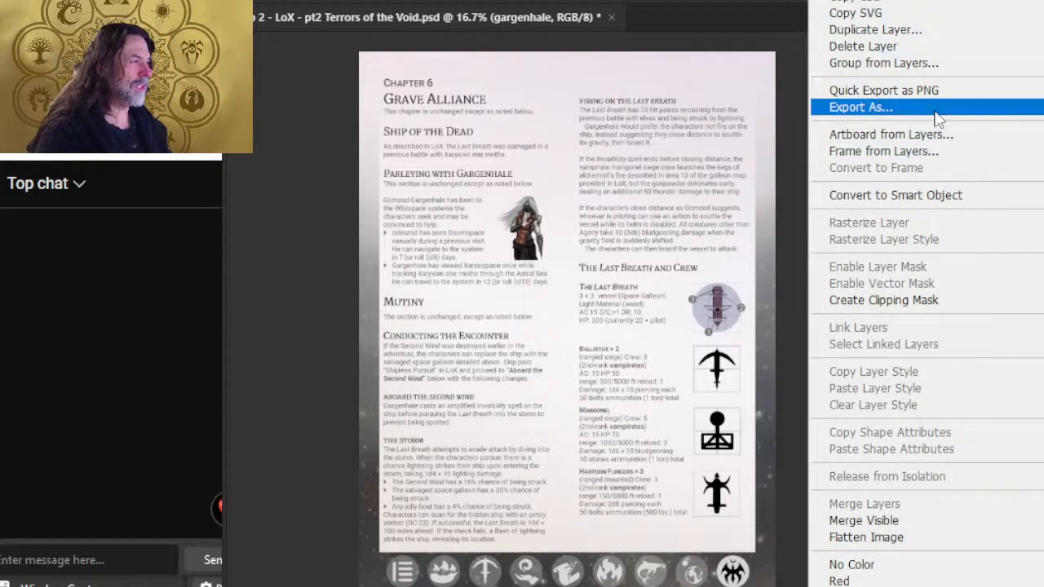
left_click(897, 29)
left_click(709, 167)
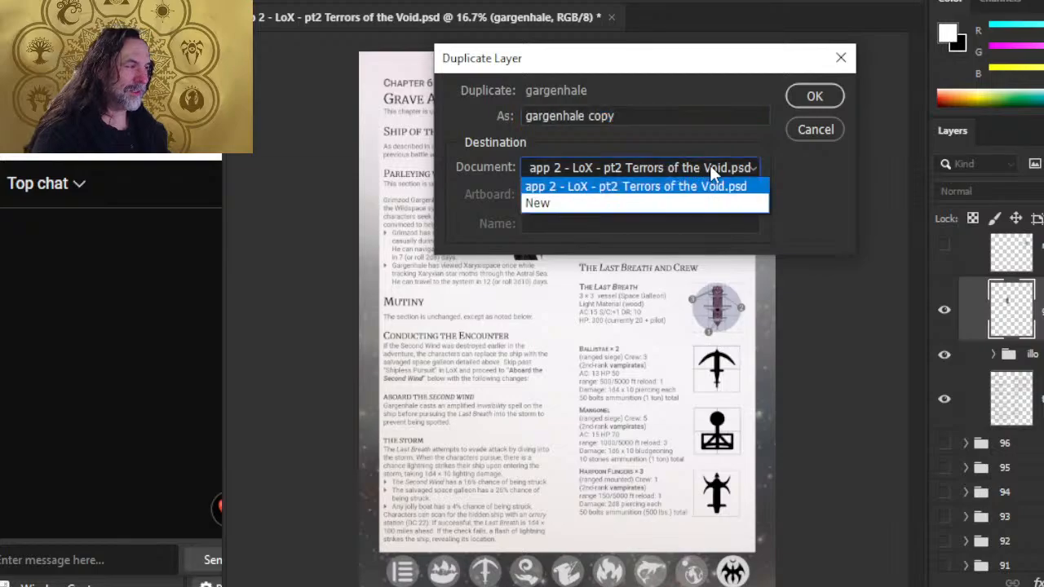
left_click(671, 205)
left_click(835, 96)
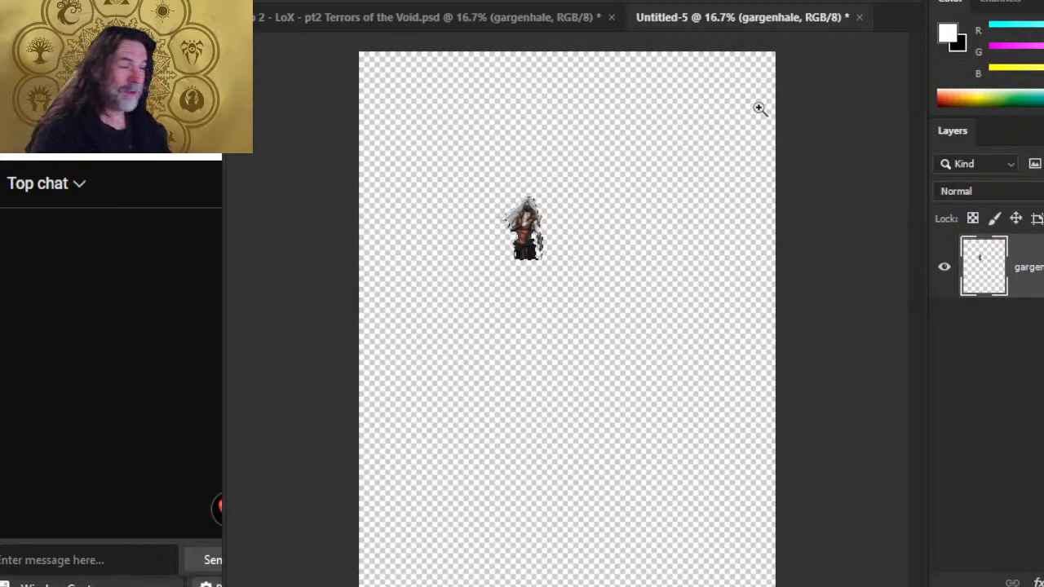
left_click(333, 0)
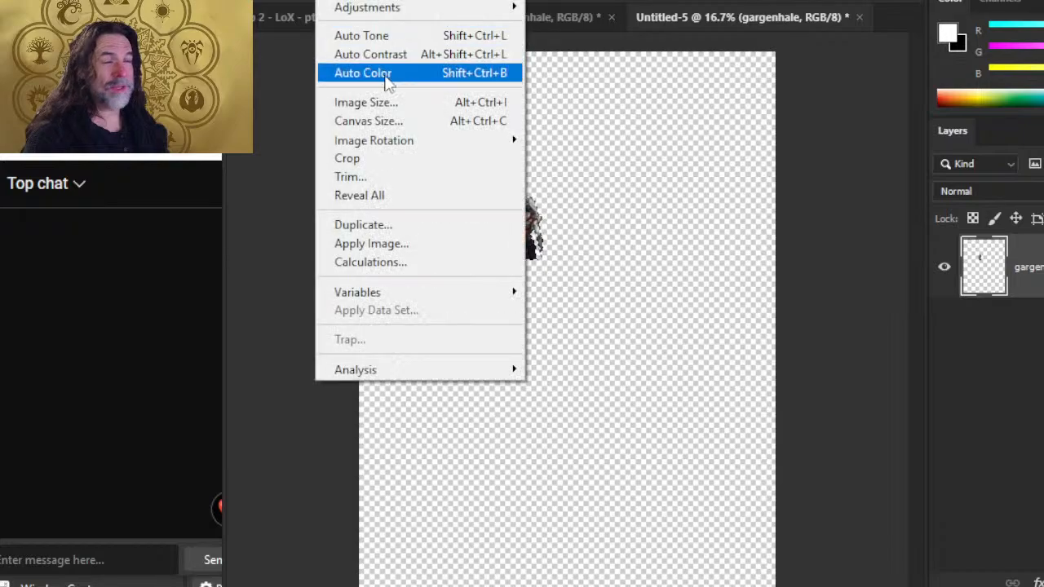
left_click(398, 162)
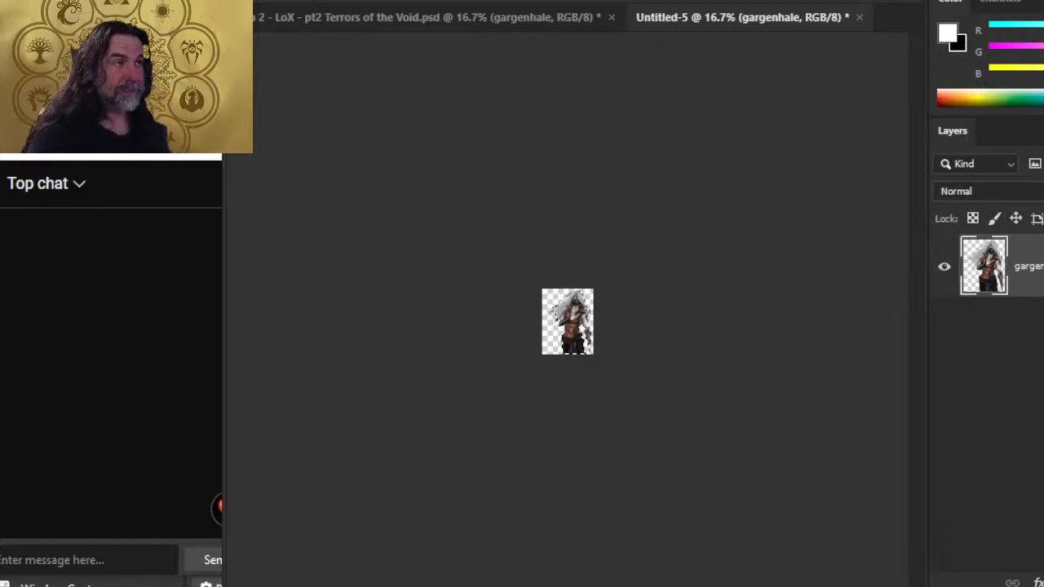
Set the new canvas size of the Gargenhale document to 1.4 inches wide and 1.4 inches high
key("alt+i")
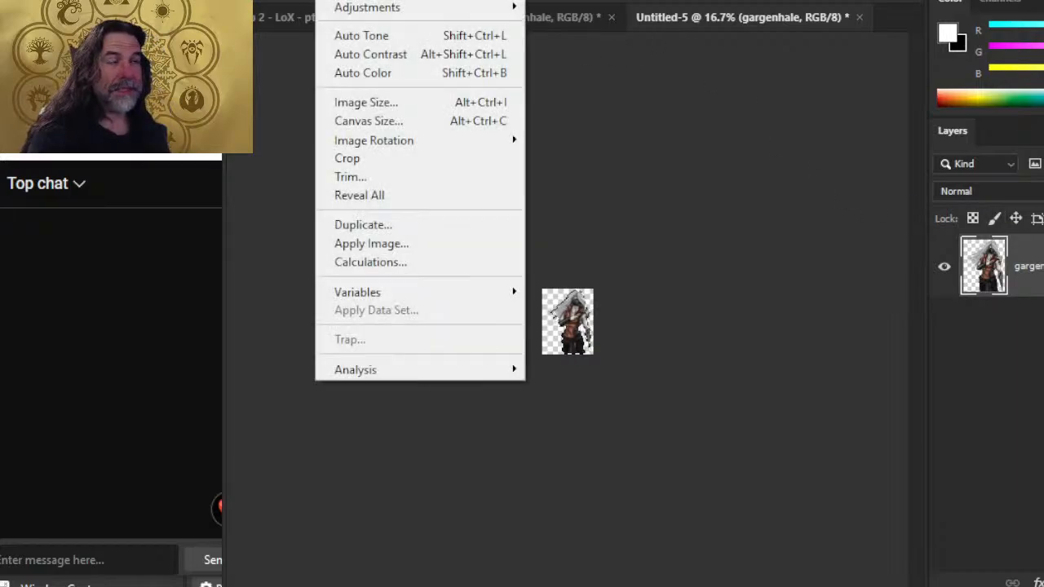
left_click(401, 122)
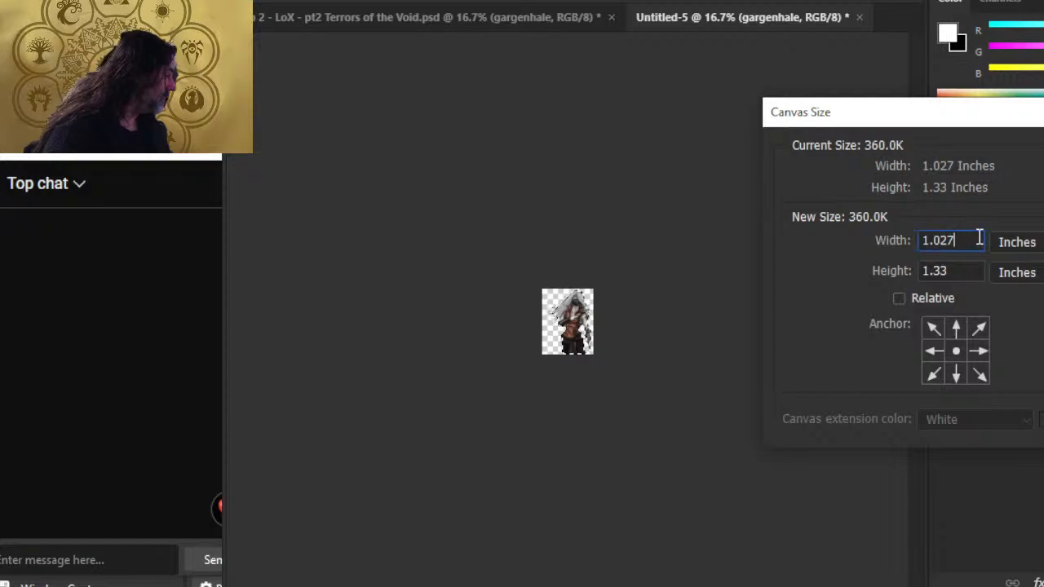
key("BackSpace")
key("BackSpace")
key("BackSpace")
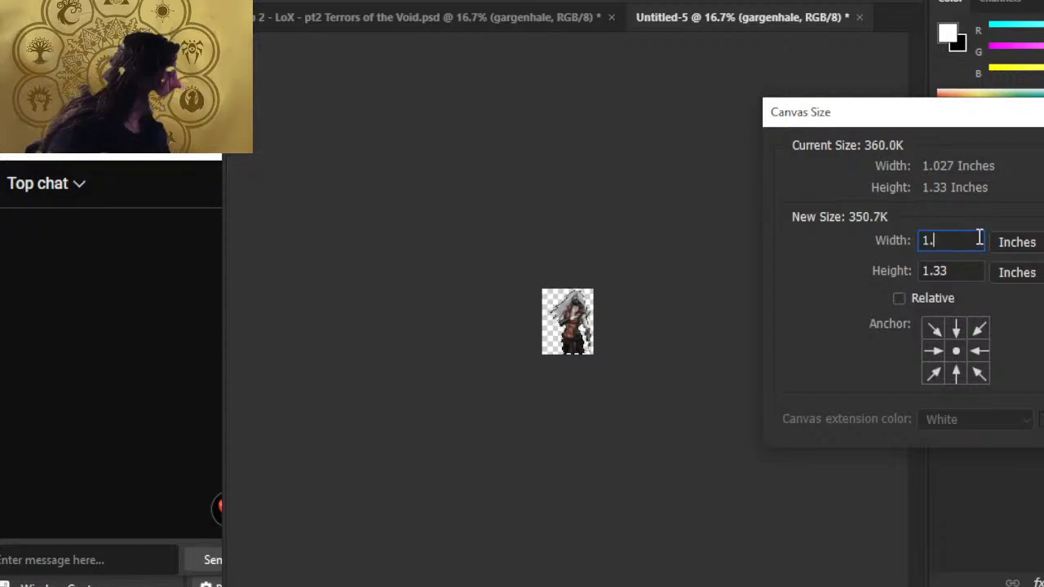
type("4")
key("Tab")
type("1.4")
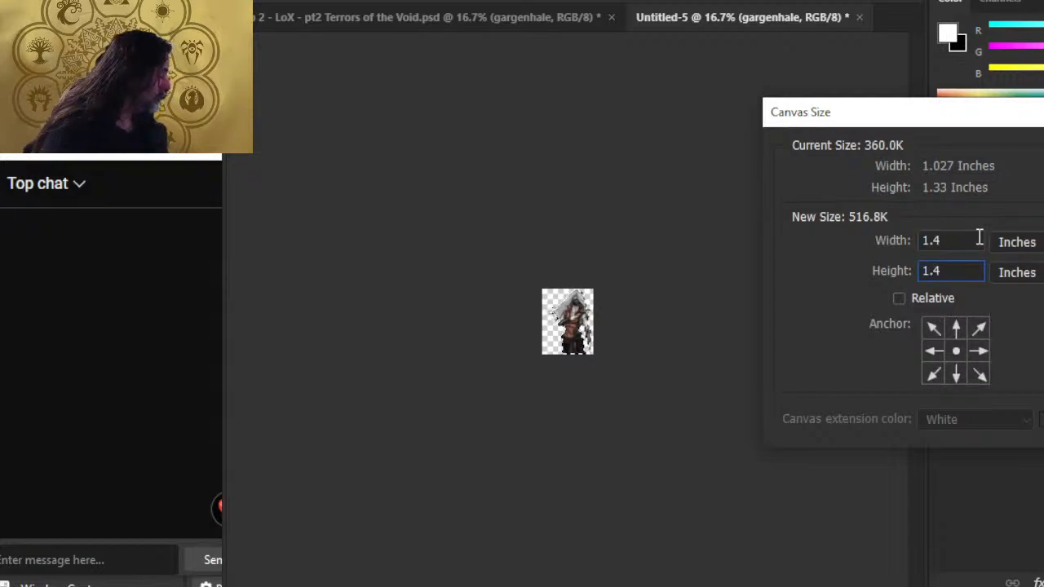
Capture the canvas width and height fields with Snipping Tool, and apply the new canvas size in Photoshop
key("Return")
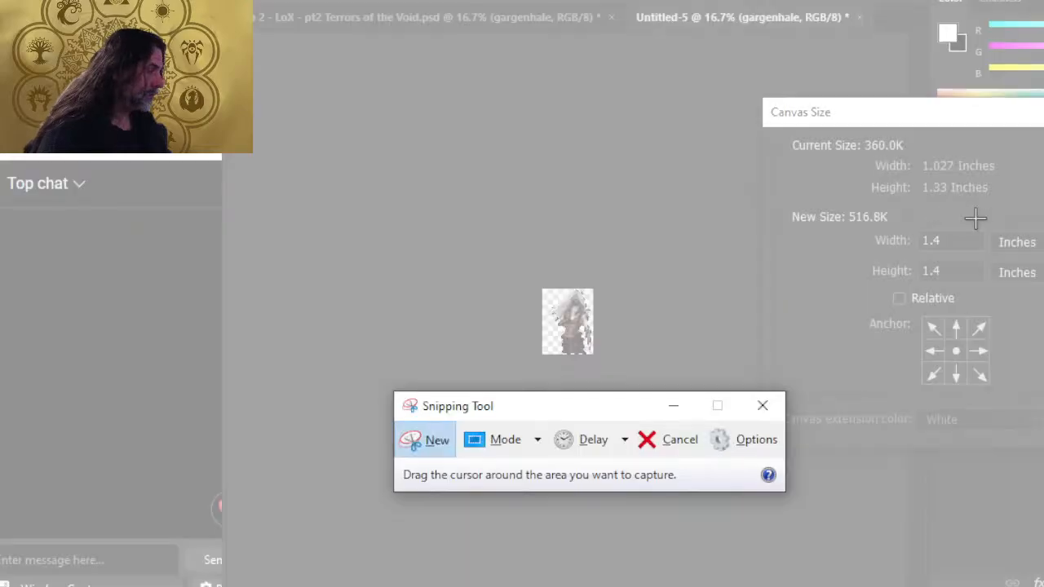
left_click_drag(894, 216, 997, 379)
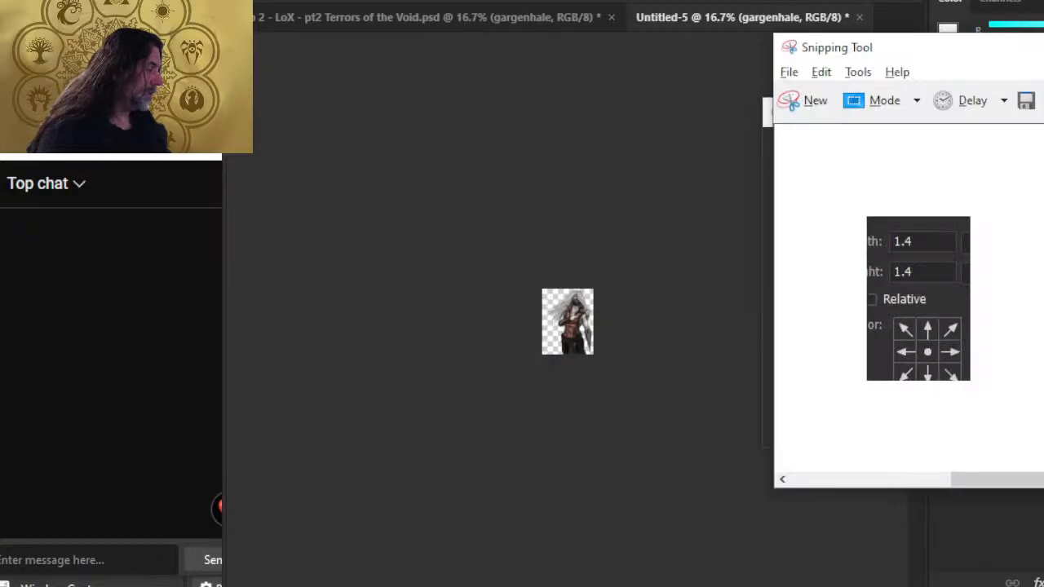
left_click_drag(858, 54, 1043, 54)
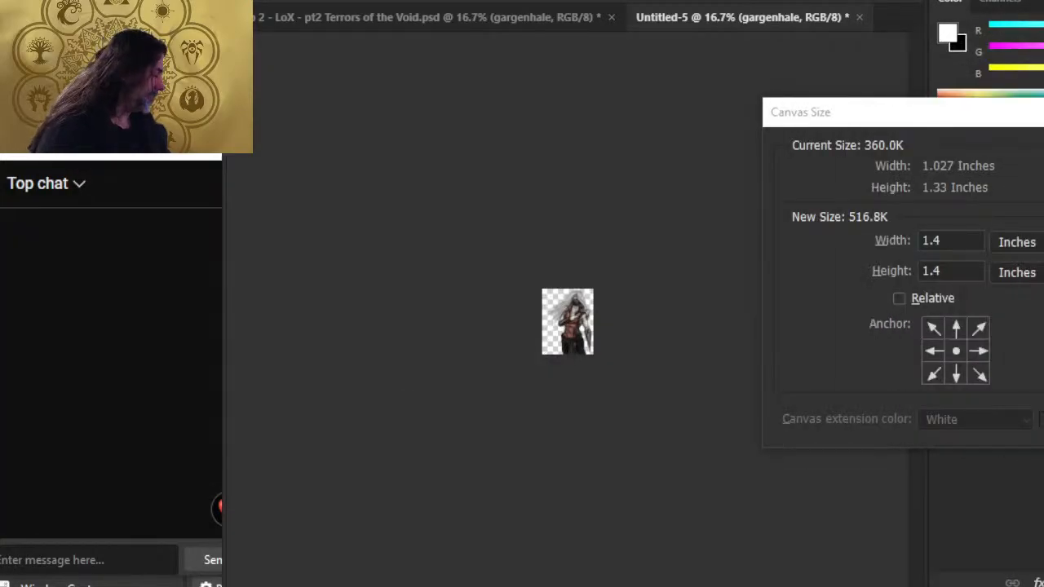
left_click(1043, 112)
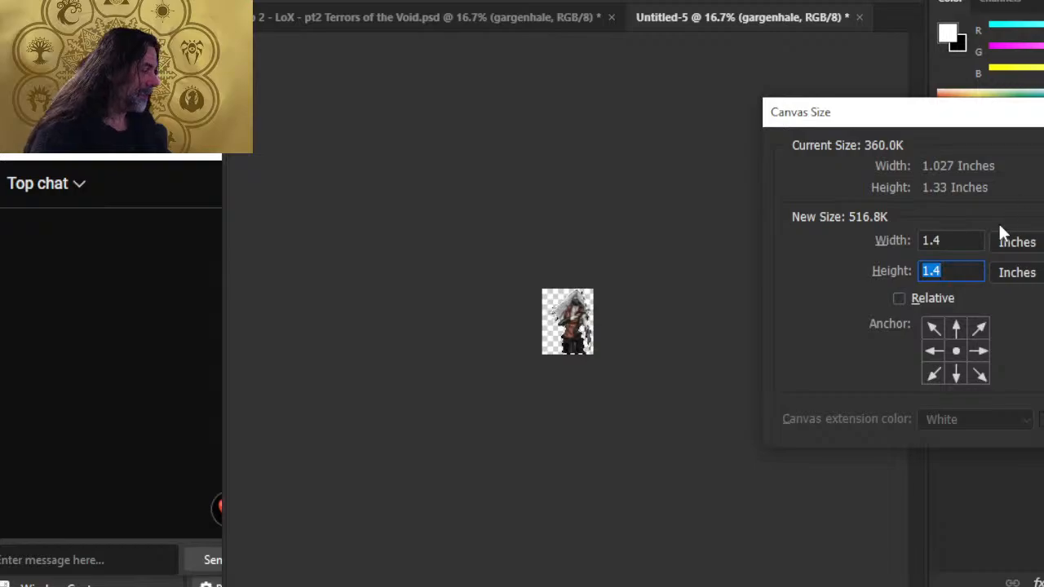
key("Return")
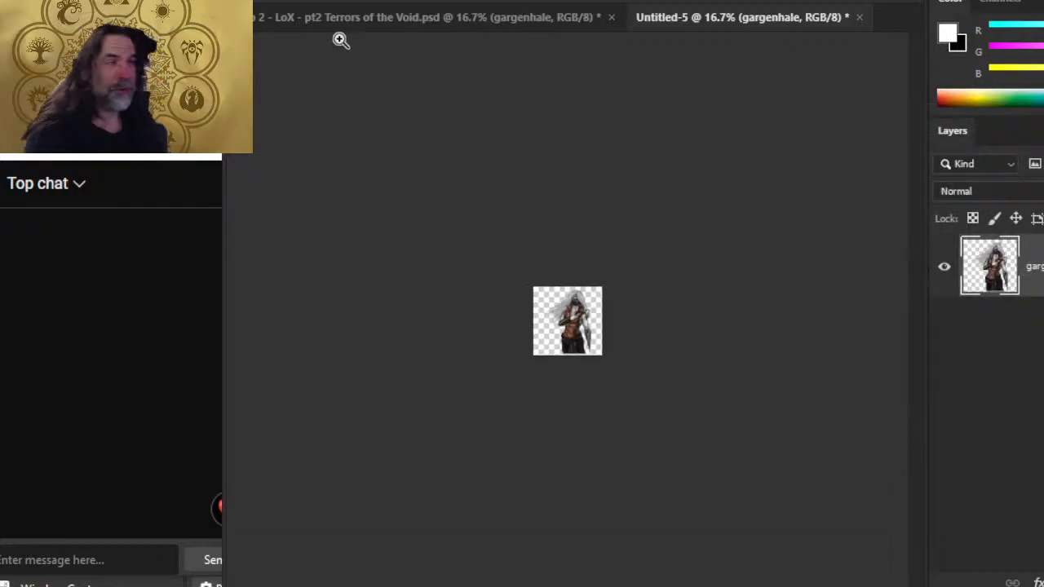
Save a copy of the Gargenhale picture as a PNG named 97 left, using the smallest file size
key("alt+f")
left_click(345, 191)
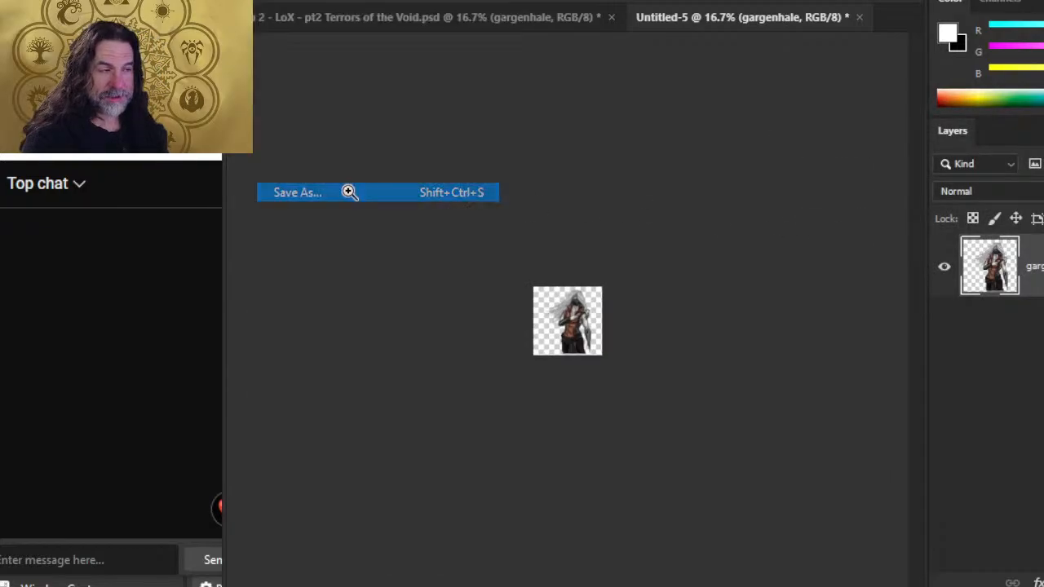
left_click(739, 469)
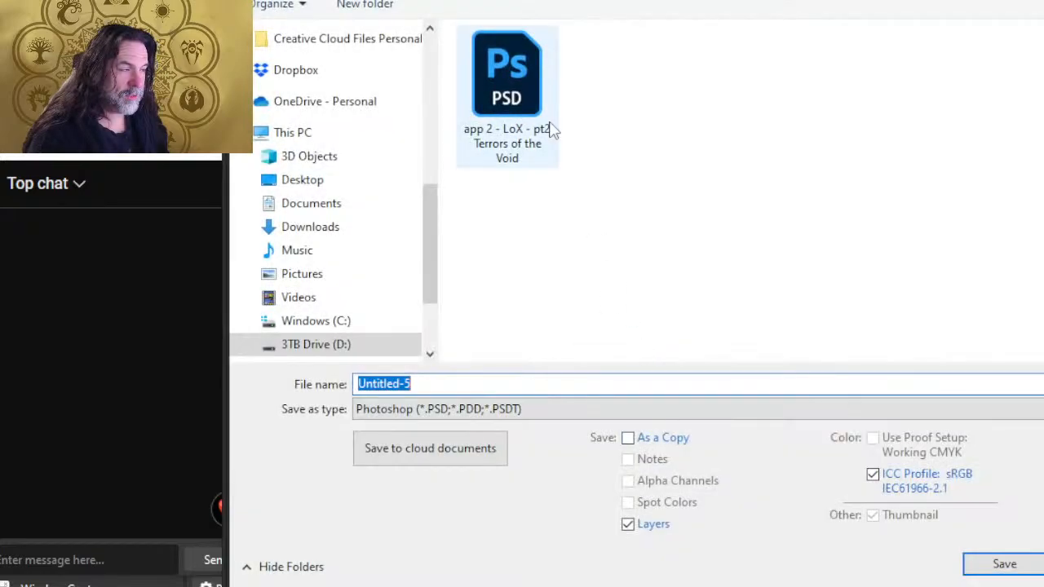
left_click(504, 408)
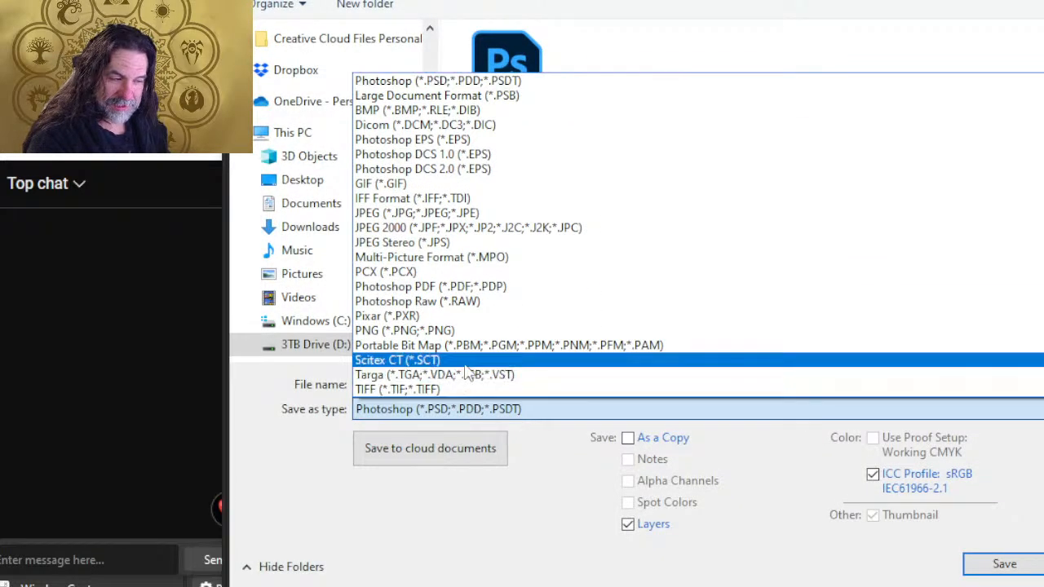
left_click(465, 332)
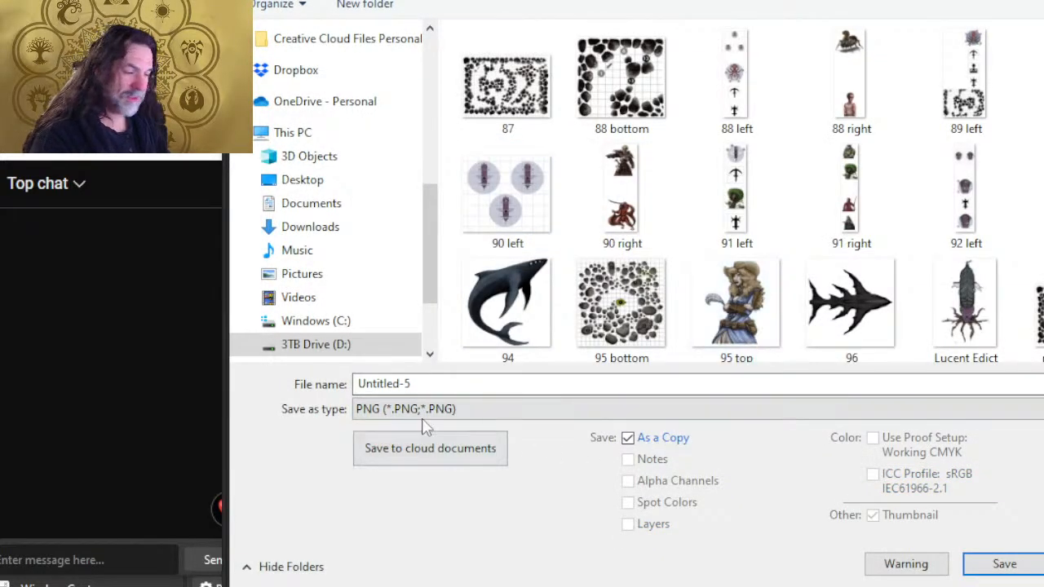
double_click(422, 379)
type("96")
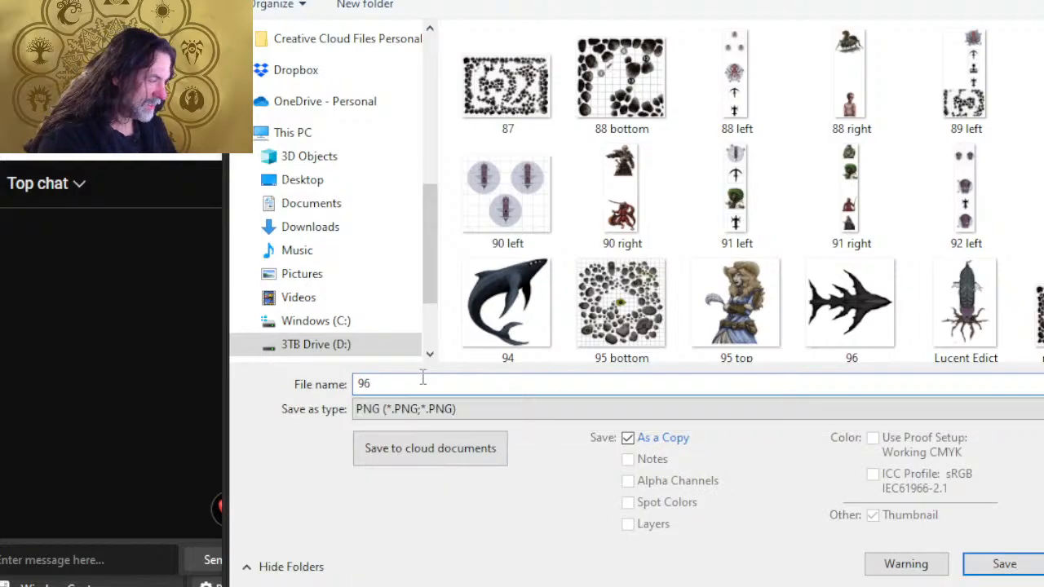
key("BackSpace")
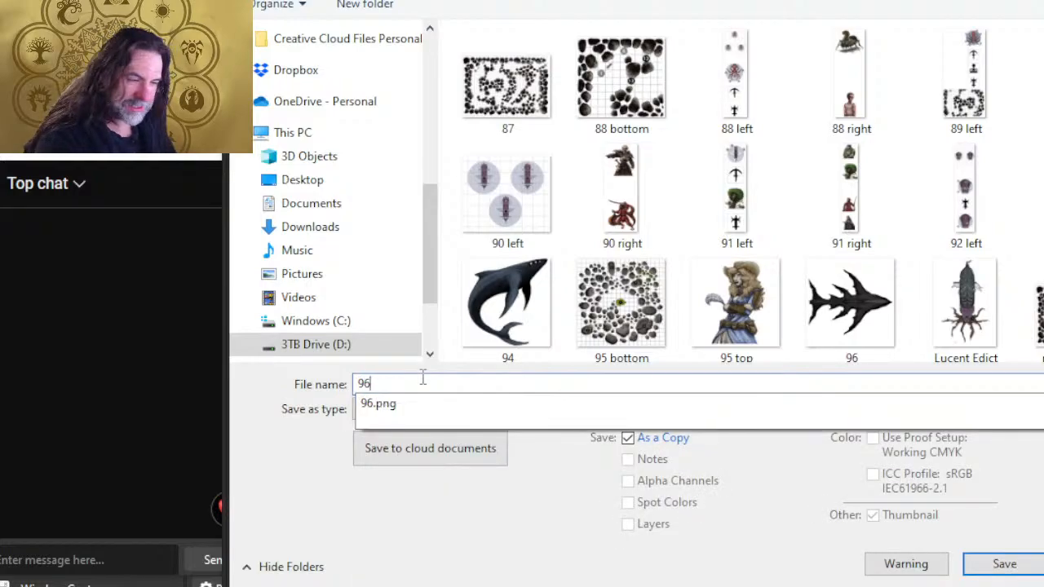
key("BackSpace")
type("7 left")
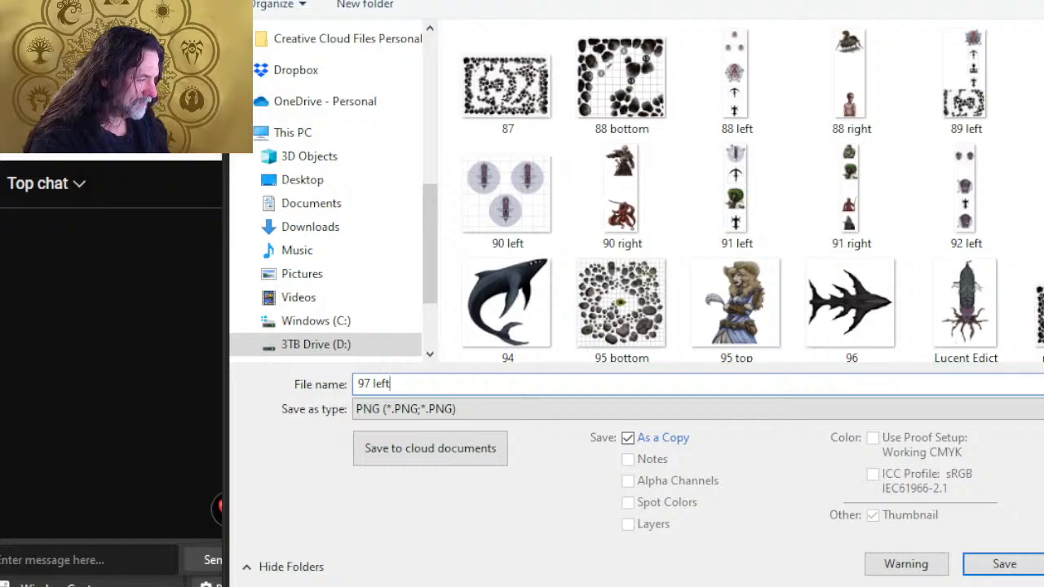
key("Return")
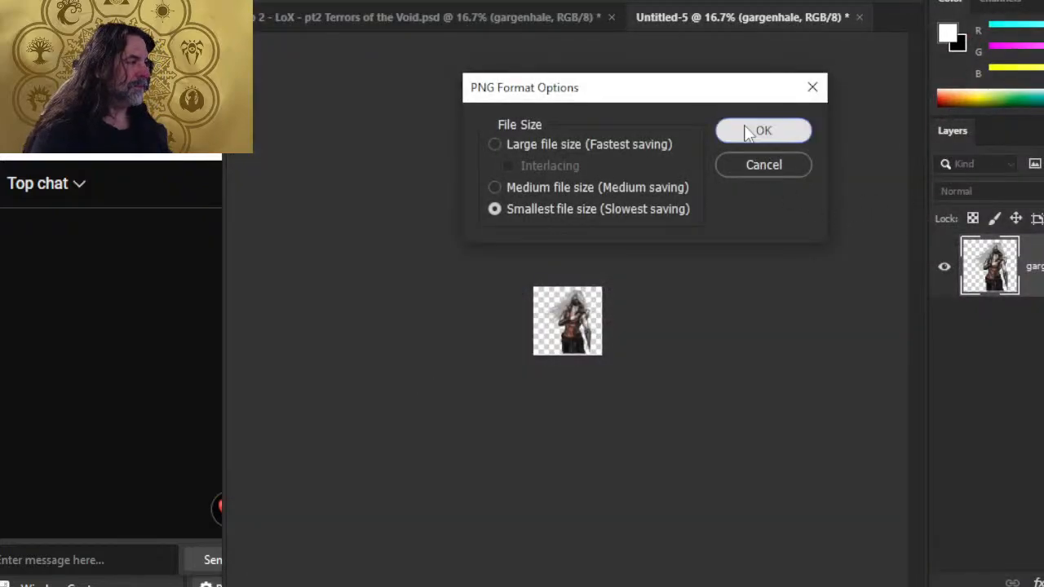
left_click(744, 131)
Switch to the Word layout and draw a rectangle about 1.33 by 1.19 inches beside the Parleying with Gargenhale text on page 97
key("alt+Tab")
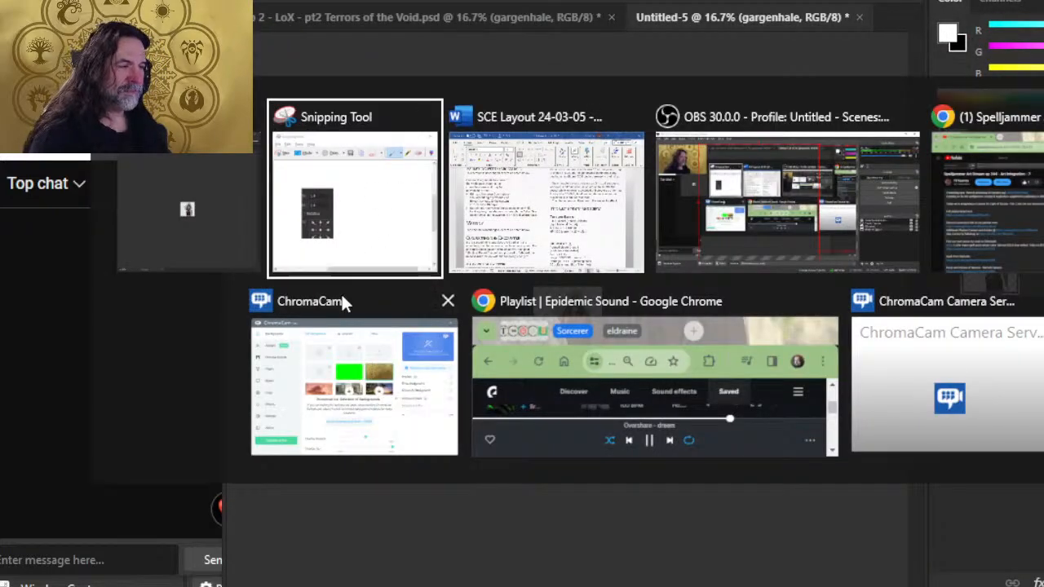
key("alt+Tab")
key("alt+Tab")
key("alt+Tab")
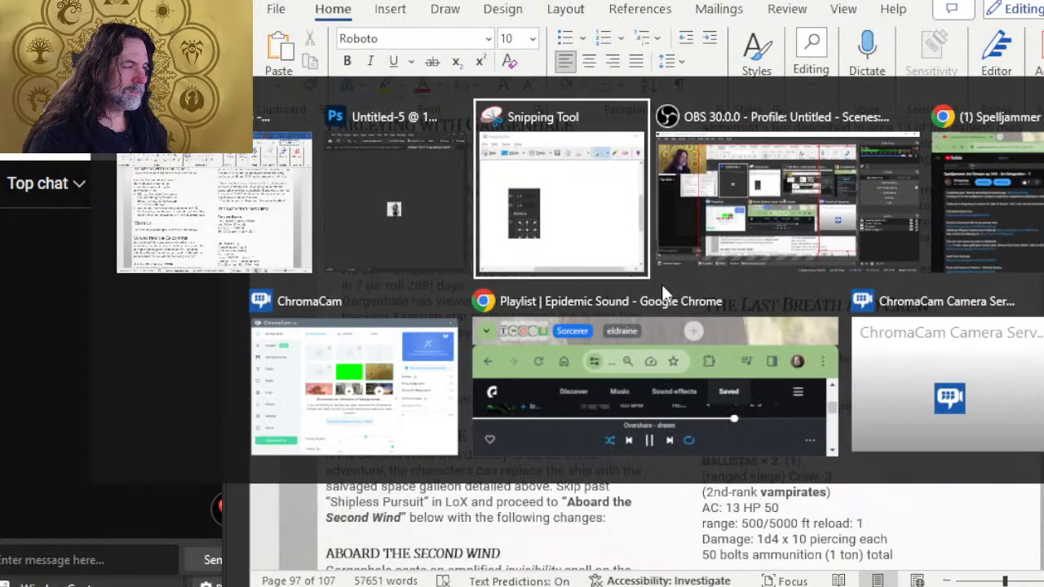
key("alt+shift+Tab")
key("alt+shift+Tab")
scroll(572, 244, "up", 4)
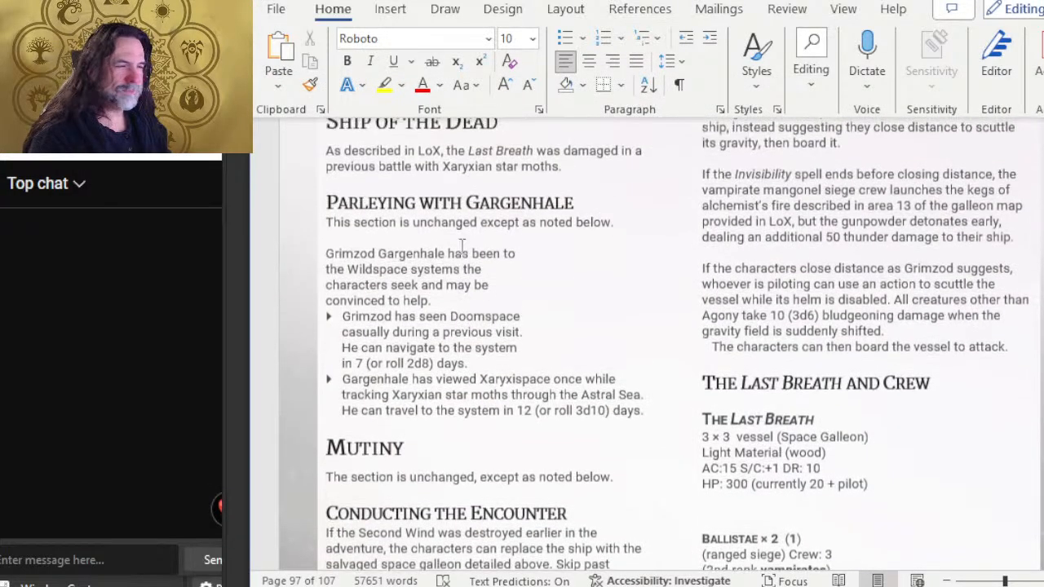
left_click(386, 9)
left_click(449, 38)
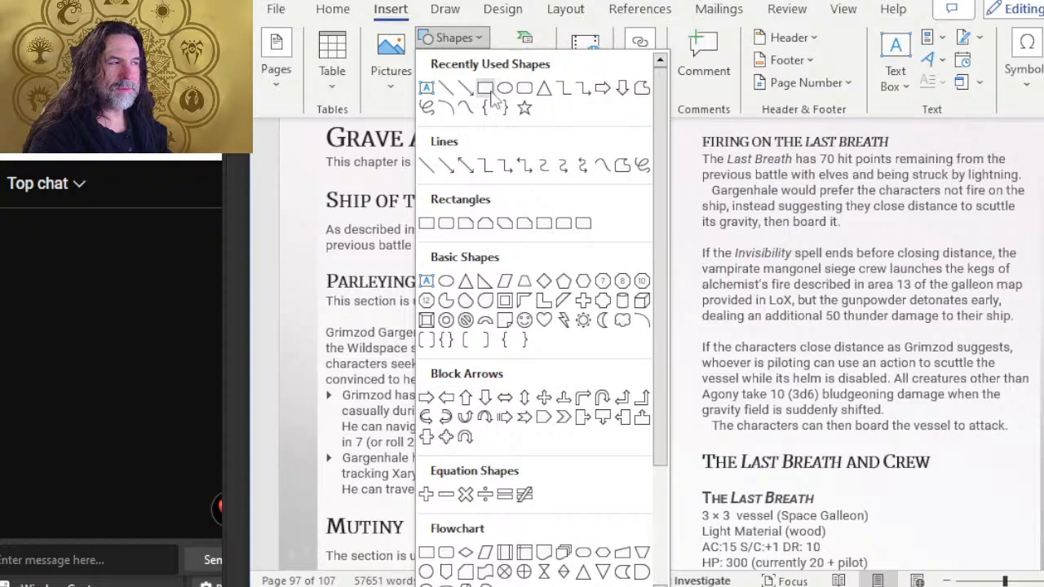
left_click(485, 87)
left_click_drag(528, 333, 659, 438)
Set the rectangle beside the Parleying with Gargenhale text to 1.4 inches high and 1.4 inches wide
left_click(957, 71)
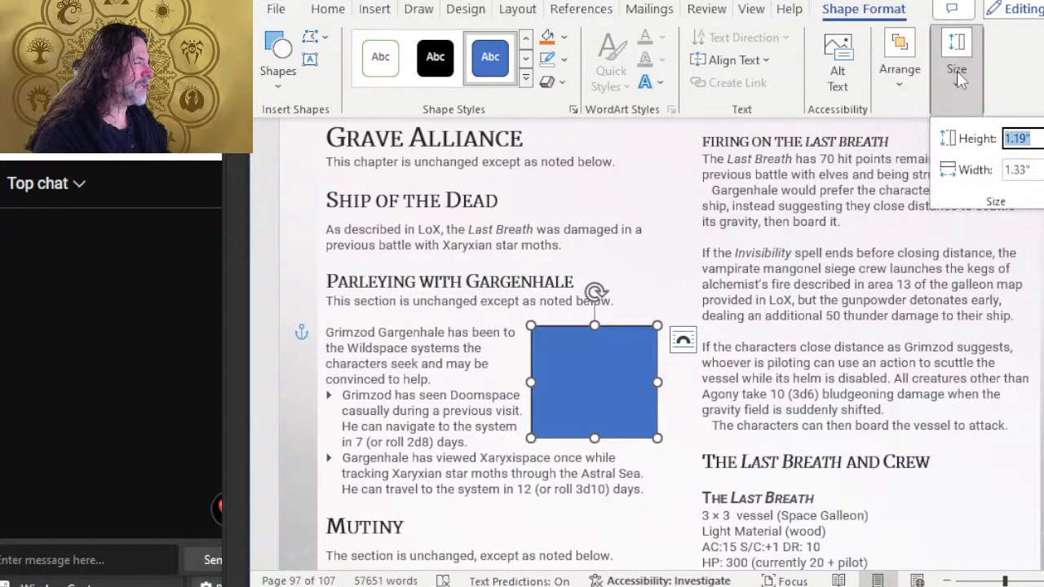
type("1.4")
key("Tab")
type("1")
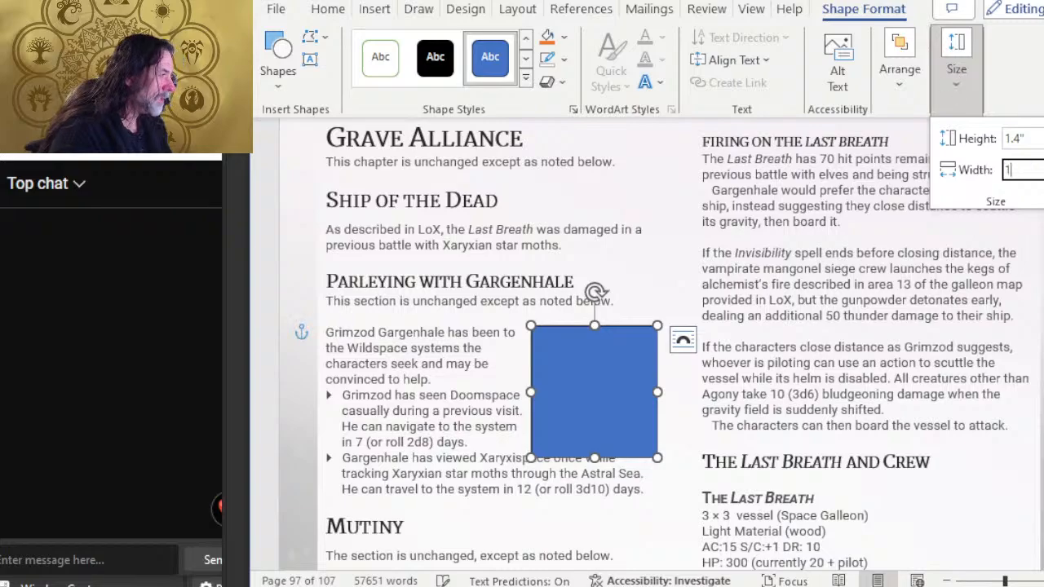
type(".4")
key("Return")
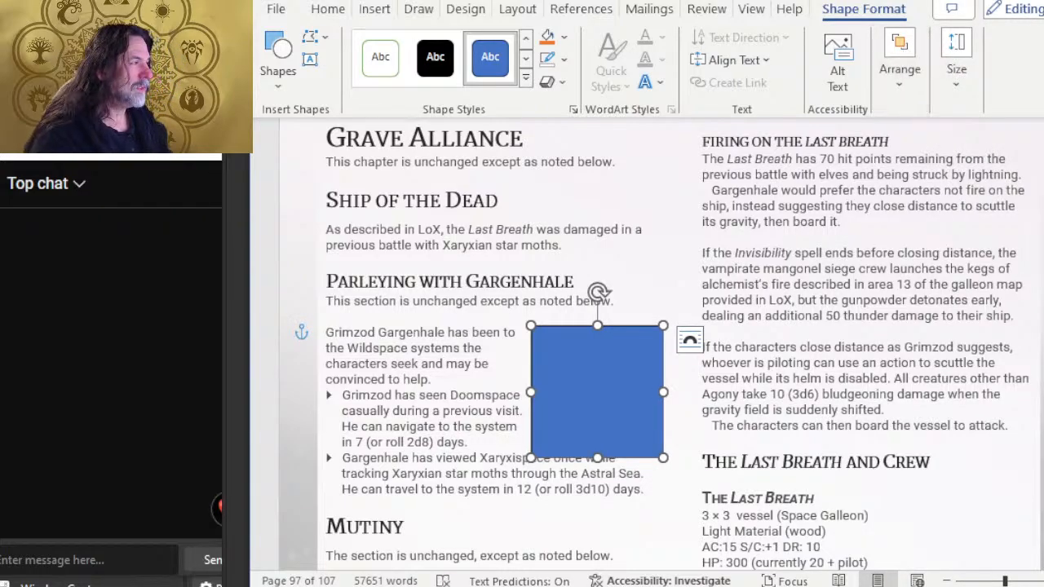
Fill the rectangle with the picture file 97 left from the Part 2 terror folder
right_click(581, 411)
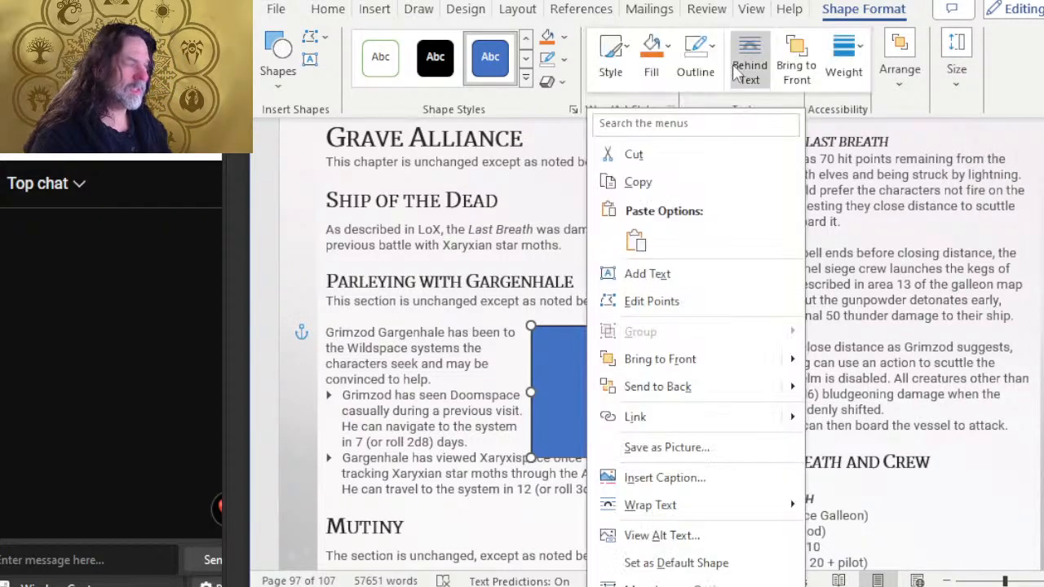
left_click(695, 54)
right_click(640, 408)
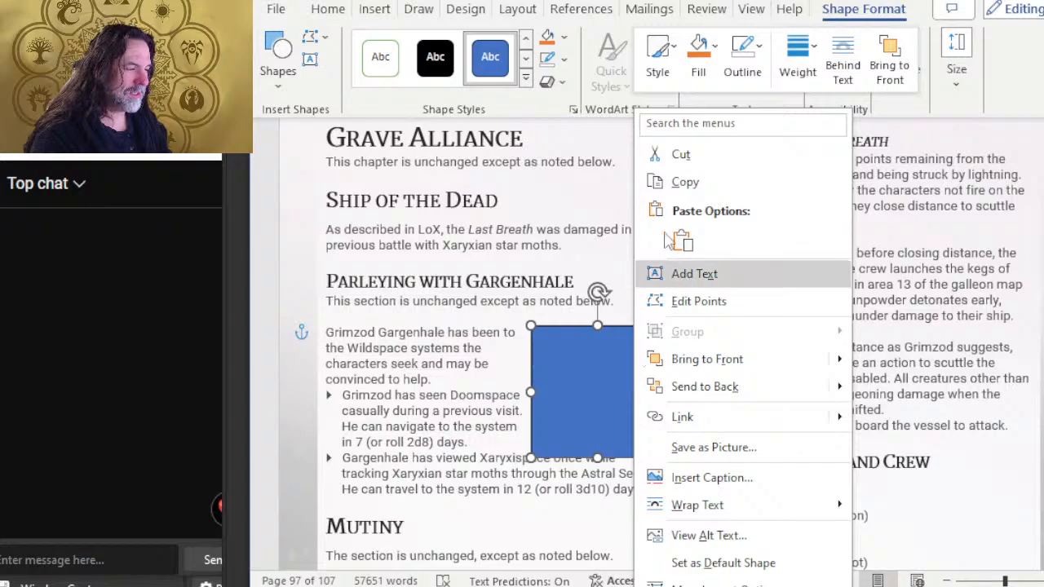
left_click(699, 51)
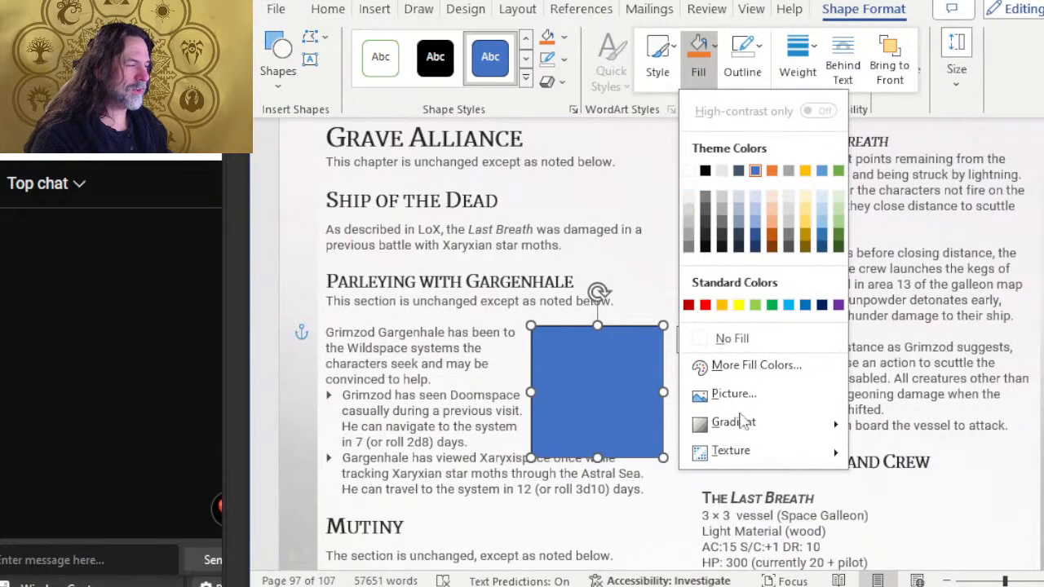
left_click(738, 396)
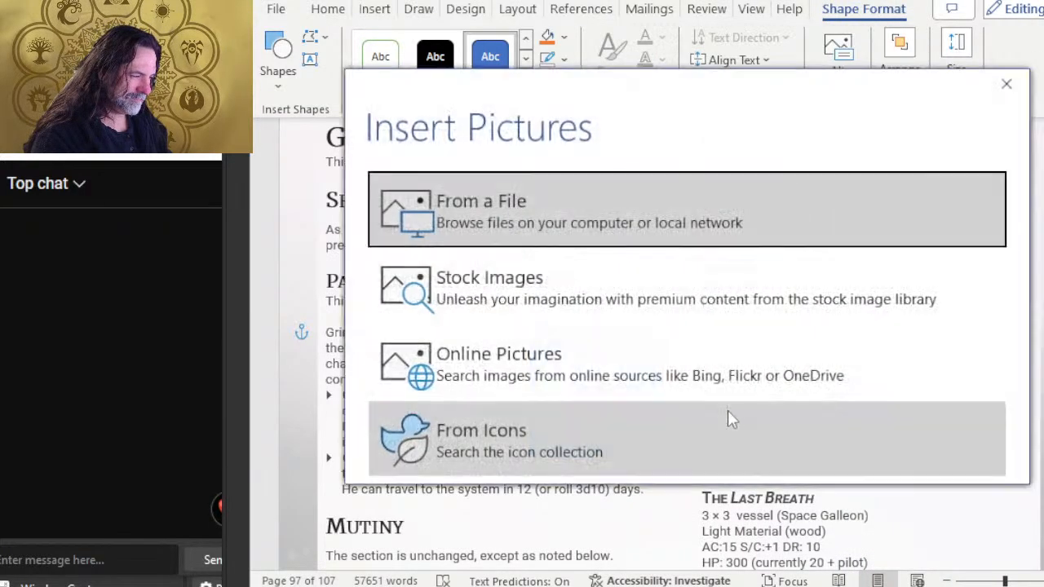
left_click(544, 226)
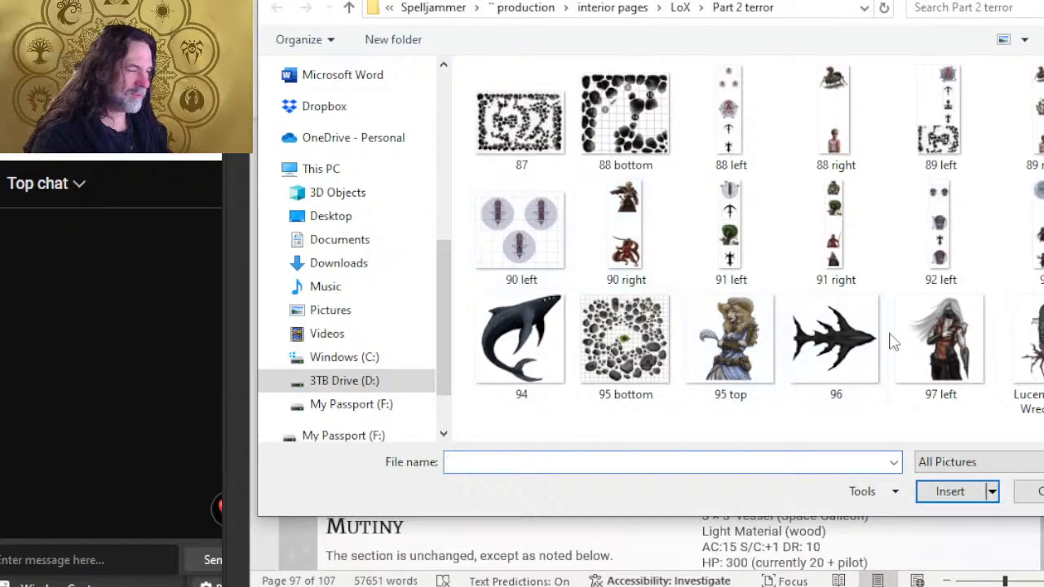
double_click(978, 373)
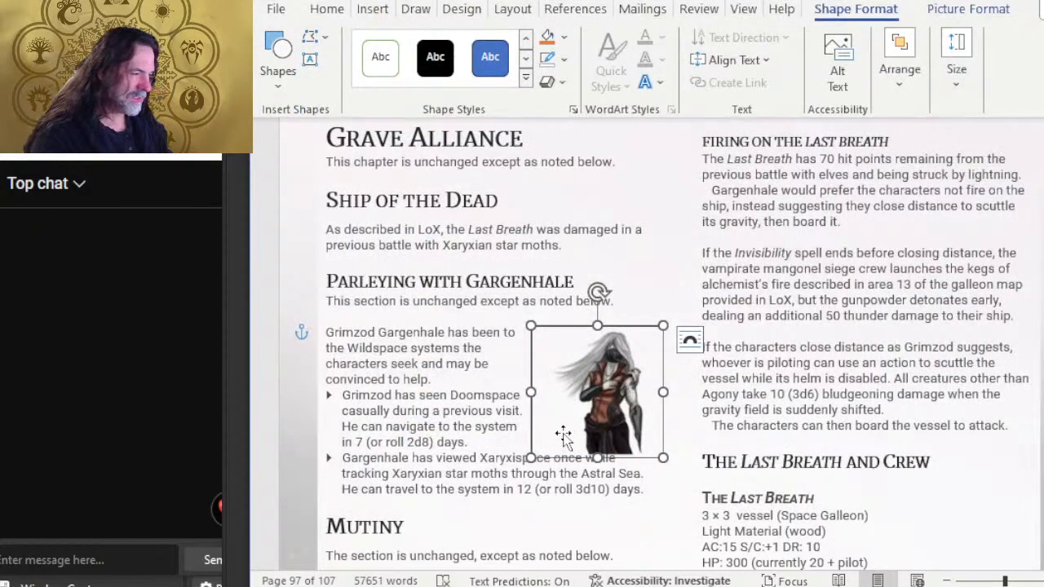
Nudge the Gargenhale picture up and left so the figure sits just beside the wrapped text within the column
key("Left")
key("Left")
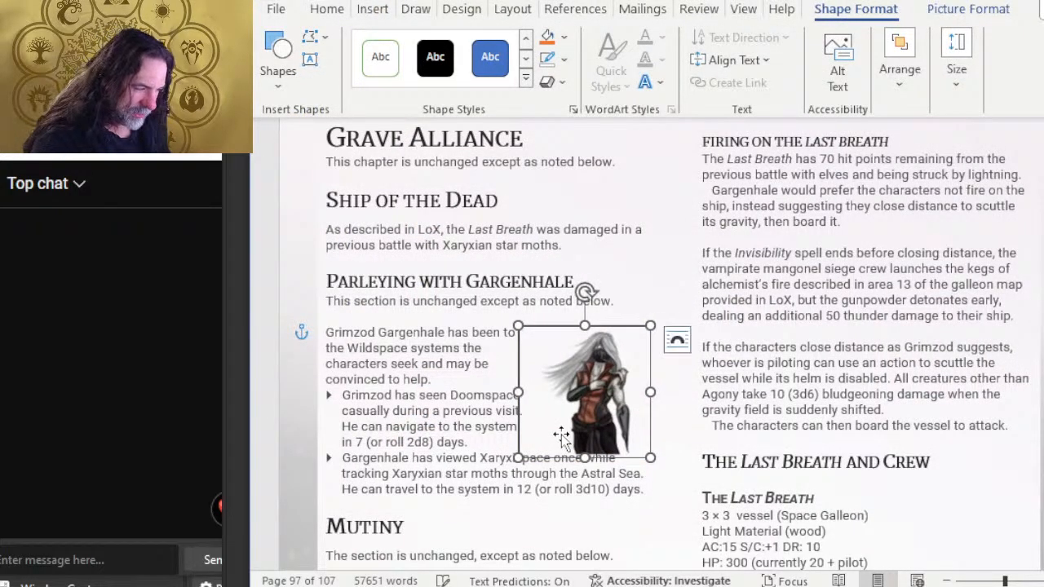
key("Up")
key("Up")
key("Up")
key("Left")
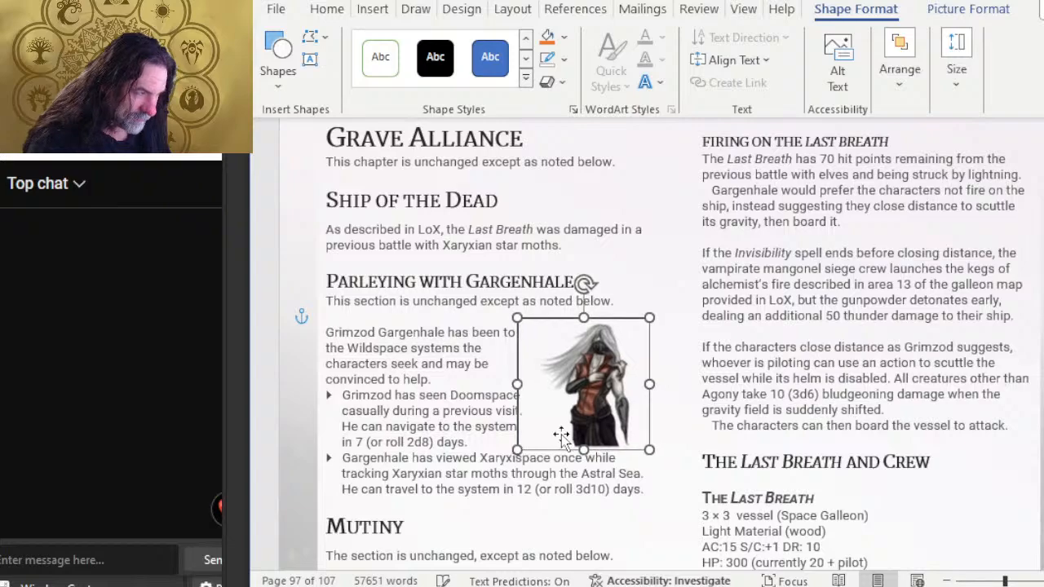
key("Left")
key("Left")
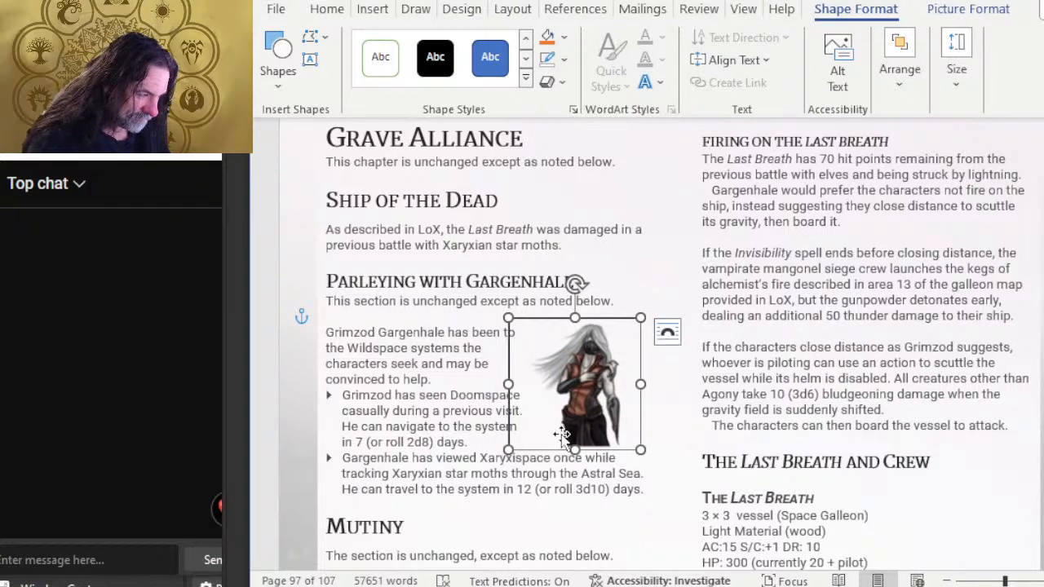
key("Up")
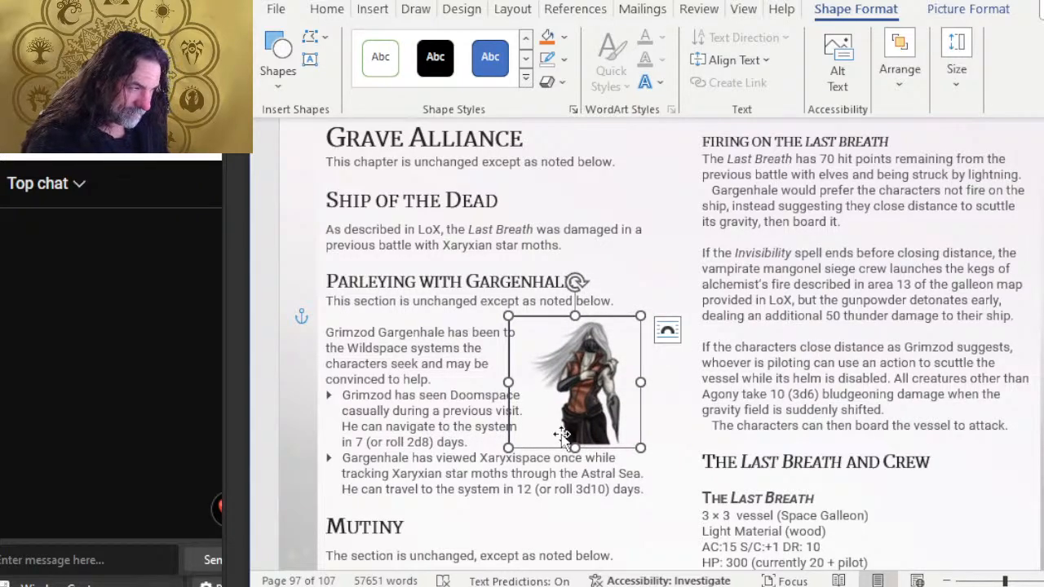
scroll(470, 462, "down", 2)
key("Right")
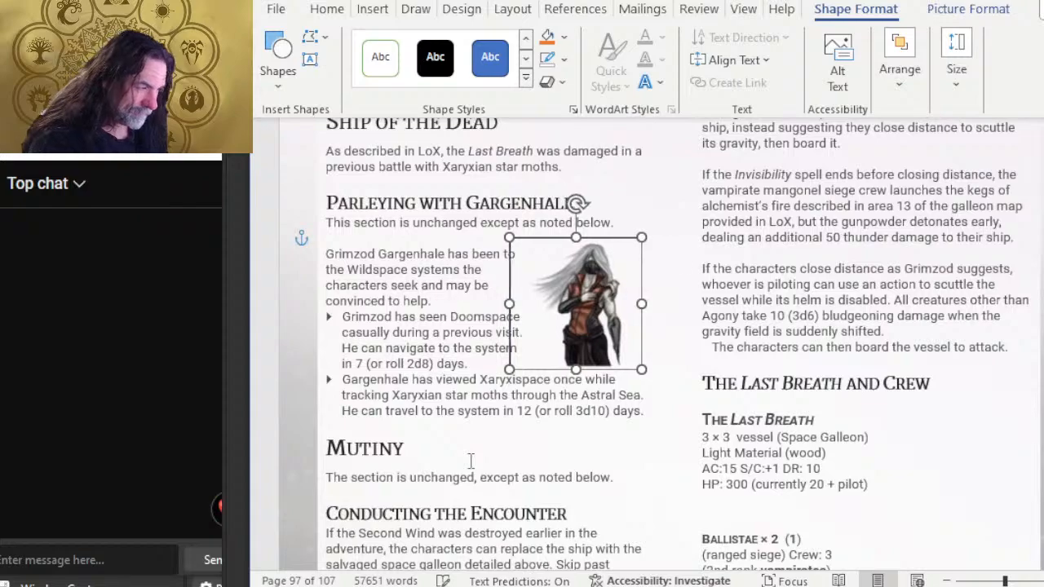
key("Right")
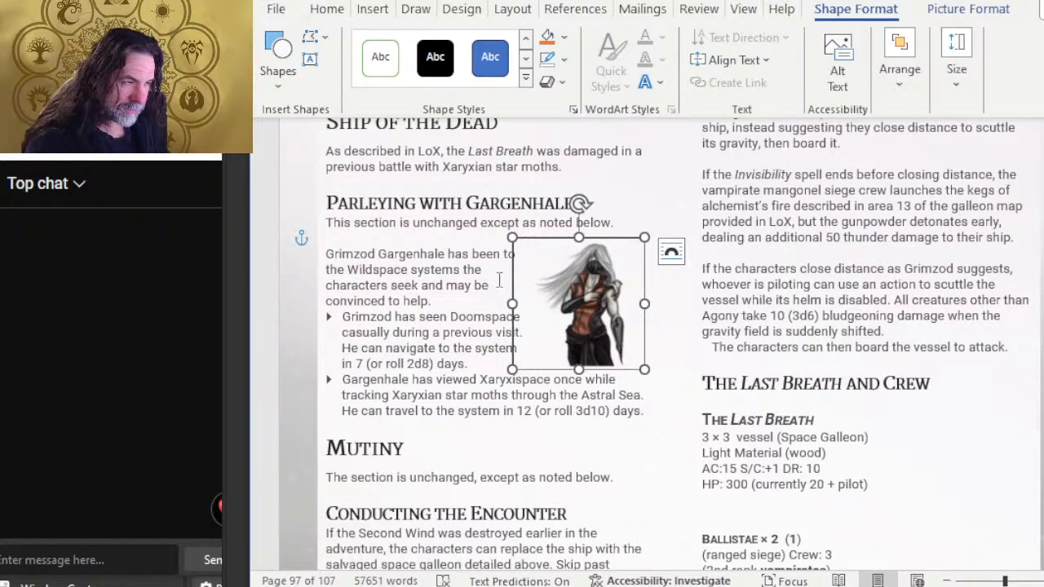
left_click(446, 285)
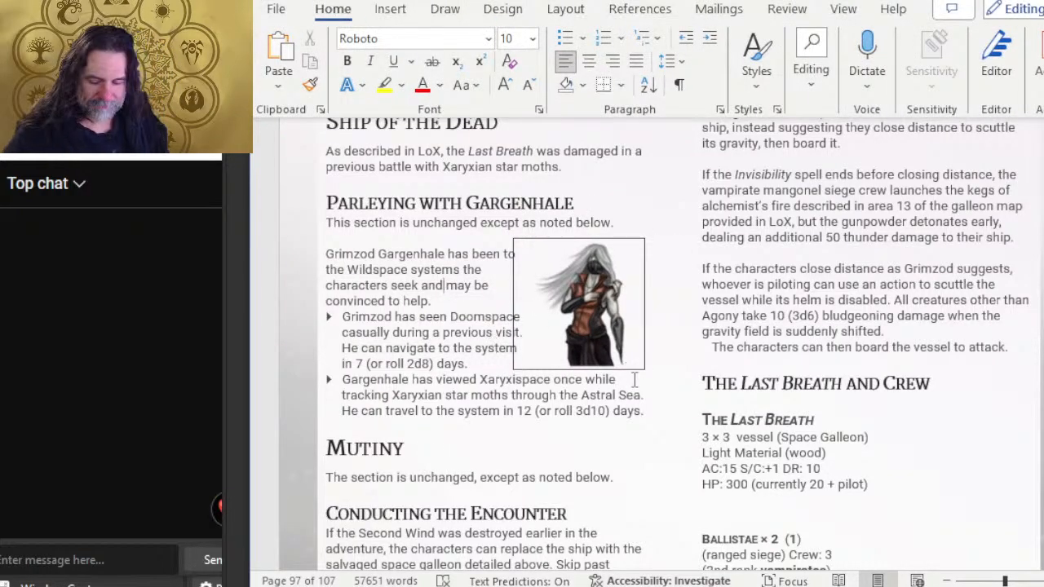
Remove the outline from the Gargenhale picture and shift the picture slightly down
right_click(610, 269)
left_click(718, 65)
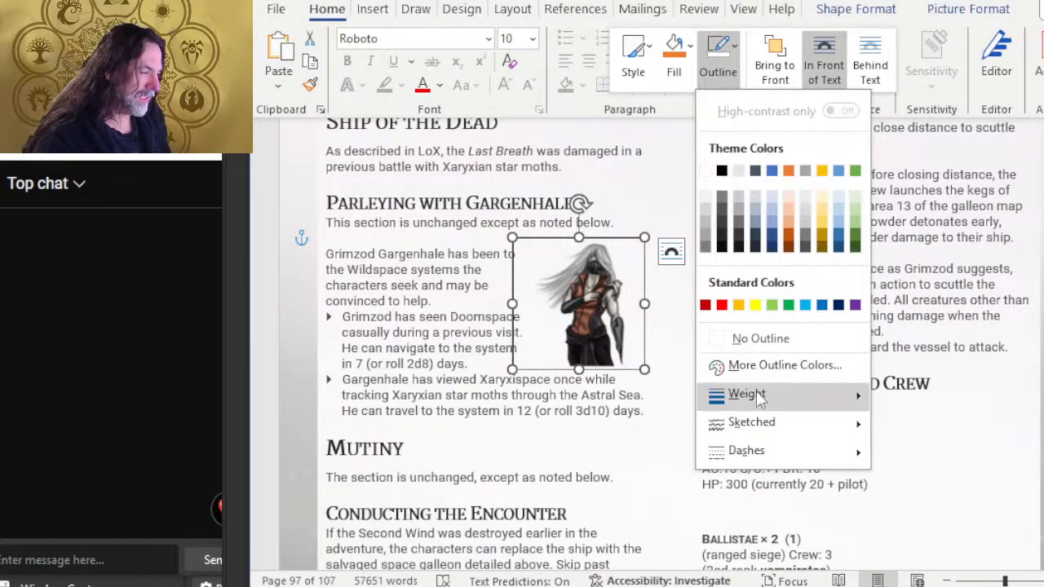
left_click(748, 339)
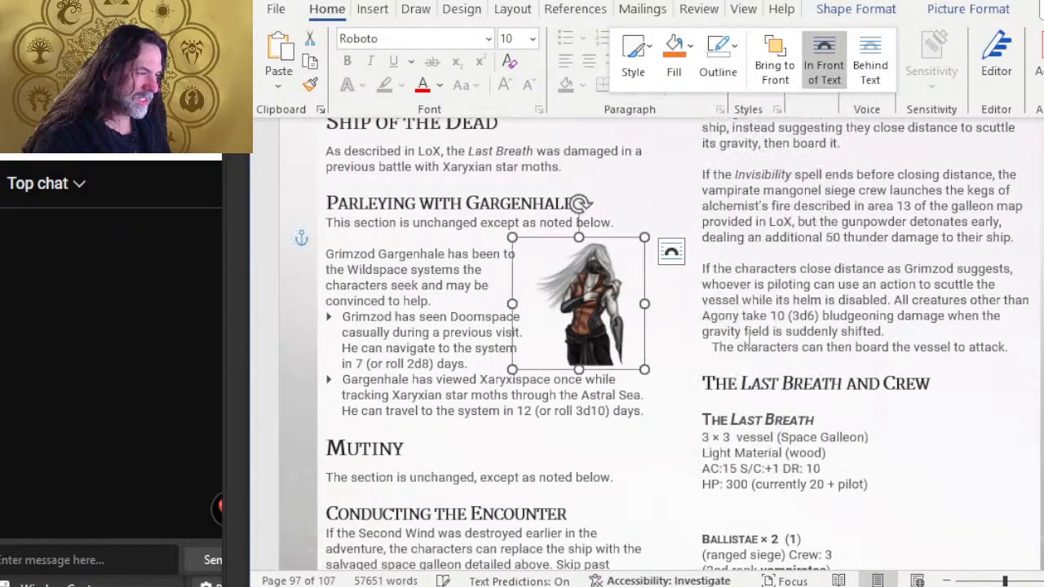
left_click(422, 316)
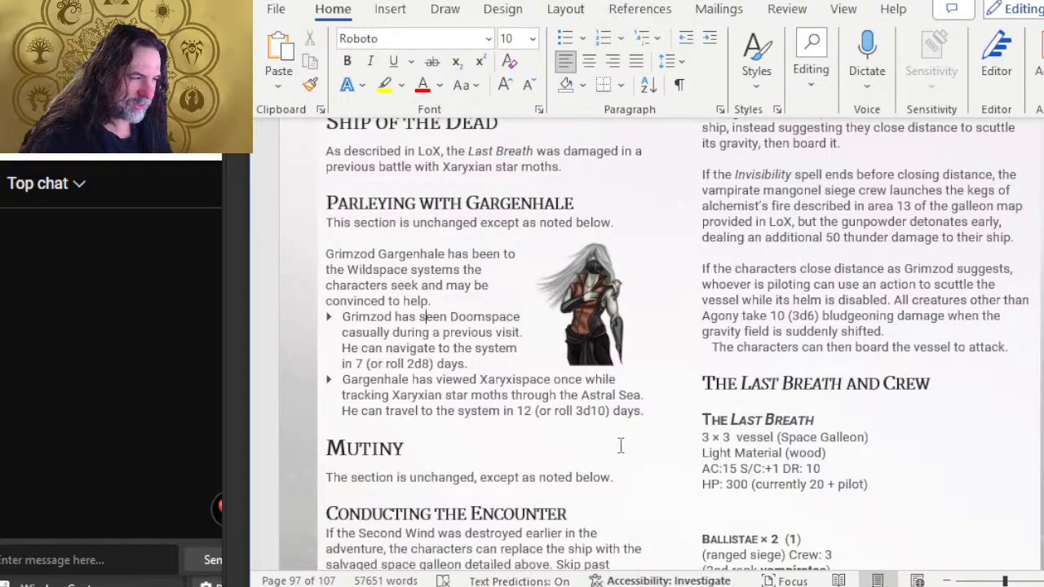
left_click(583, 351)
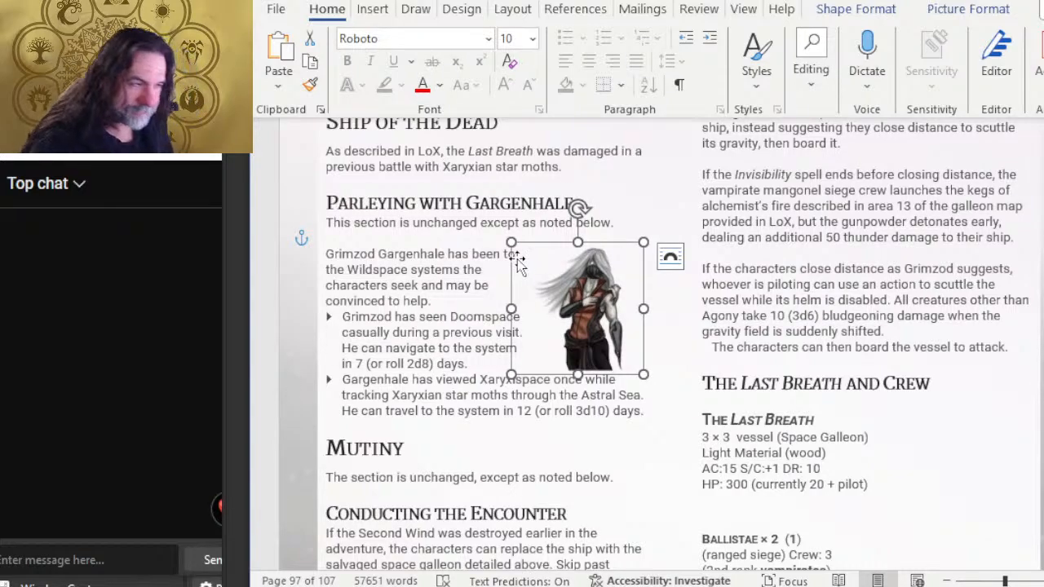
left_click(449, 274)
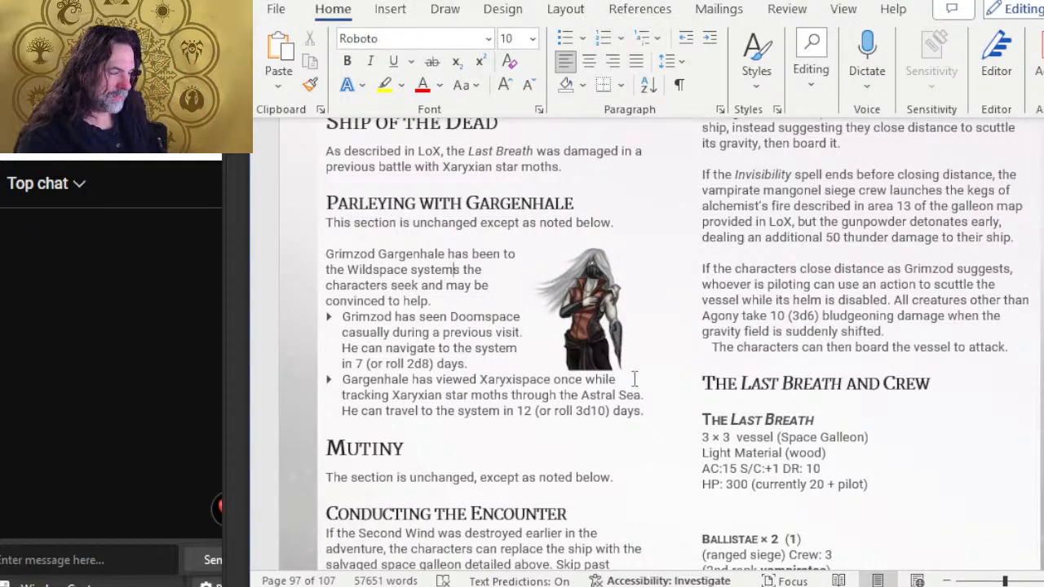
Switch to Photoshop and close the Untitled-5 Gargenhale document without saving its changes
key("alt+Tab")
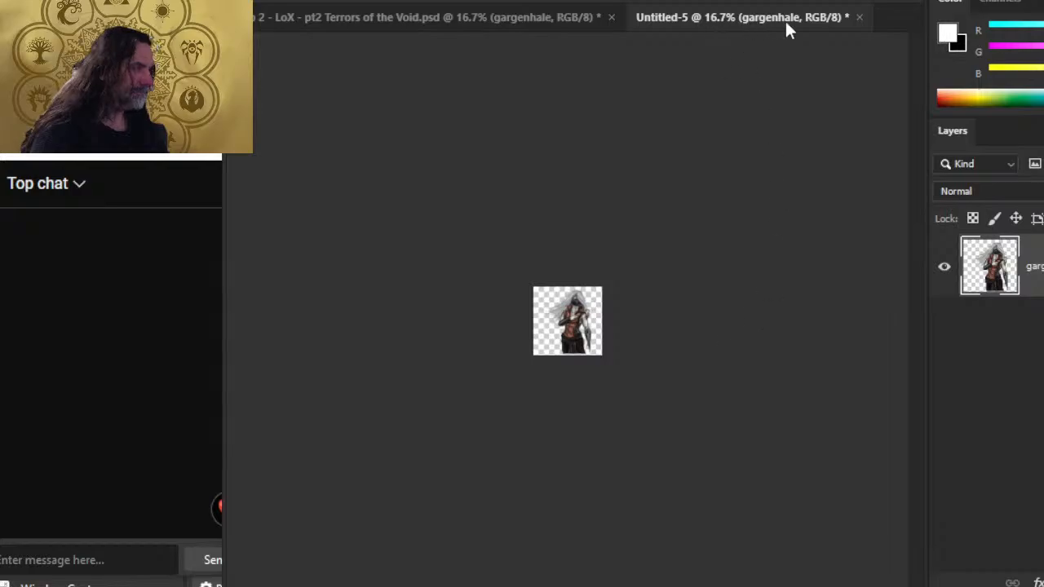
left_click(857, 17)
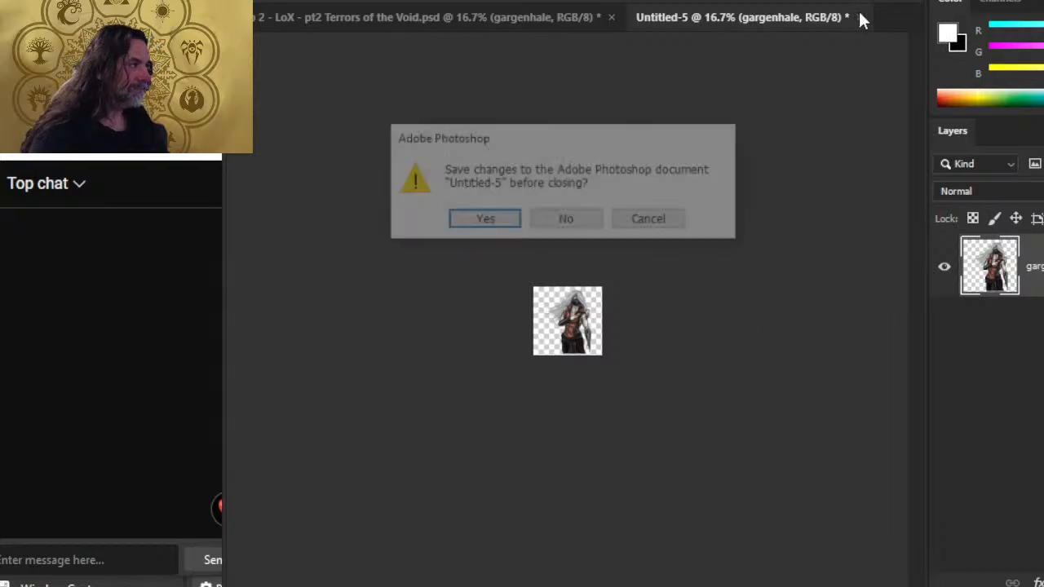
left_click(590, 224)
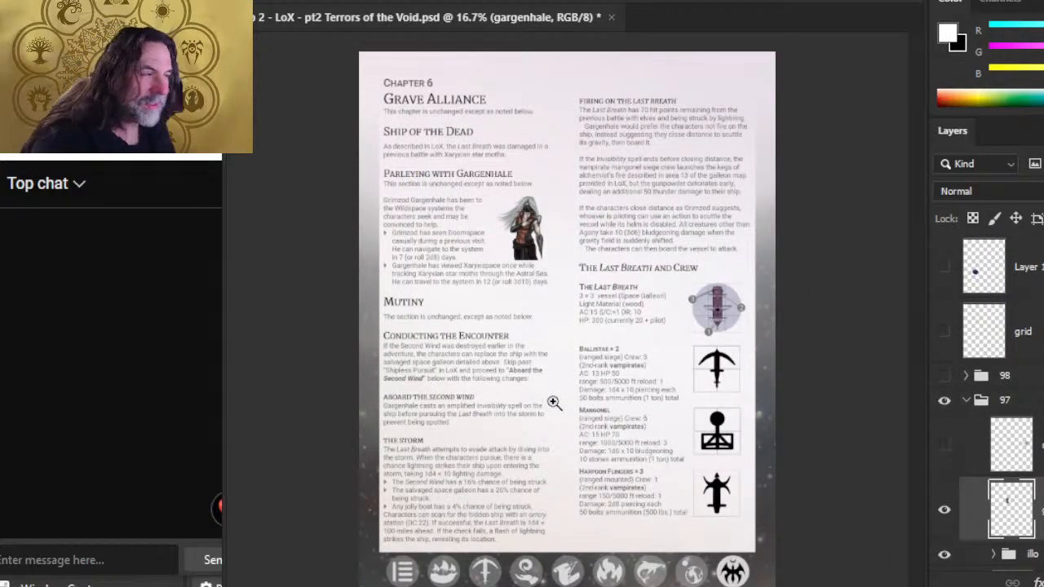
key("alt+Tab")
key("alt+Tab")
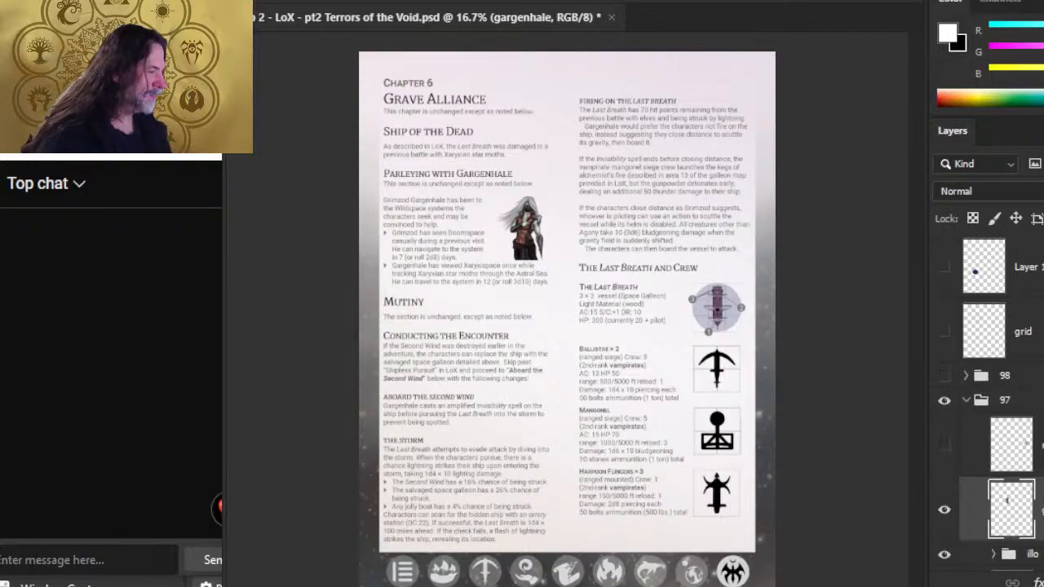
scroll(1029, 367, "down", 3)
left_click(1031, 295)
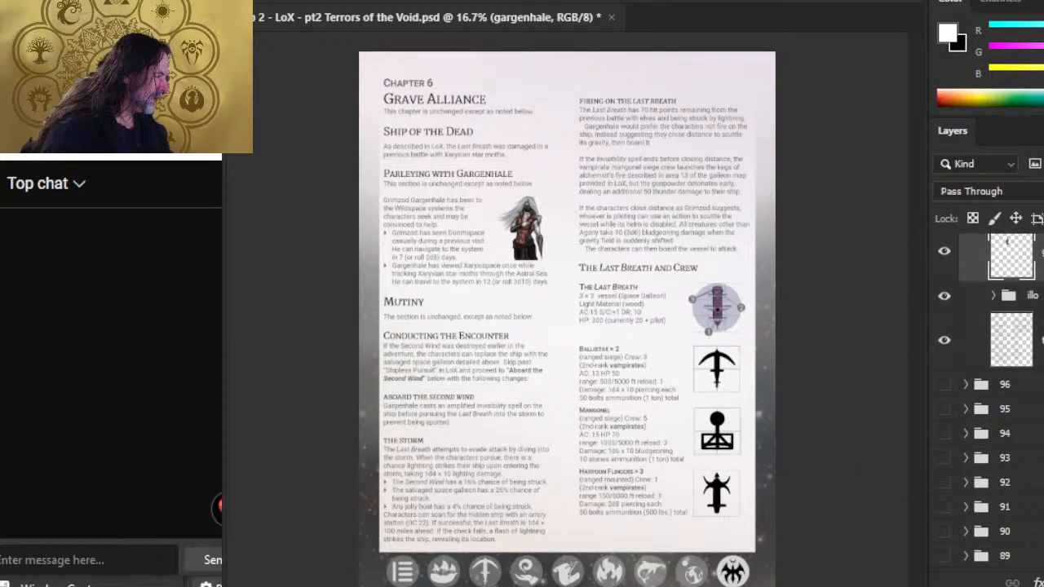
left_click(1042, 326)
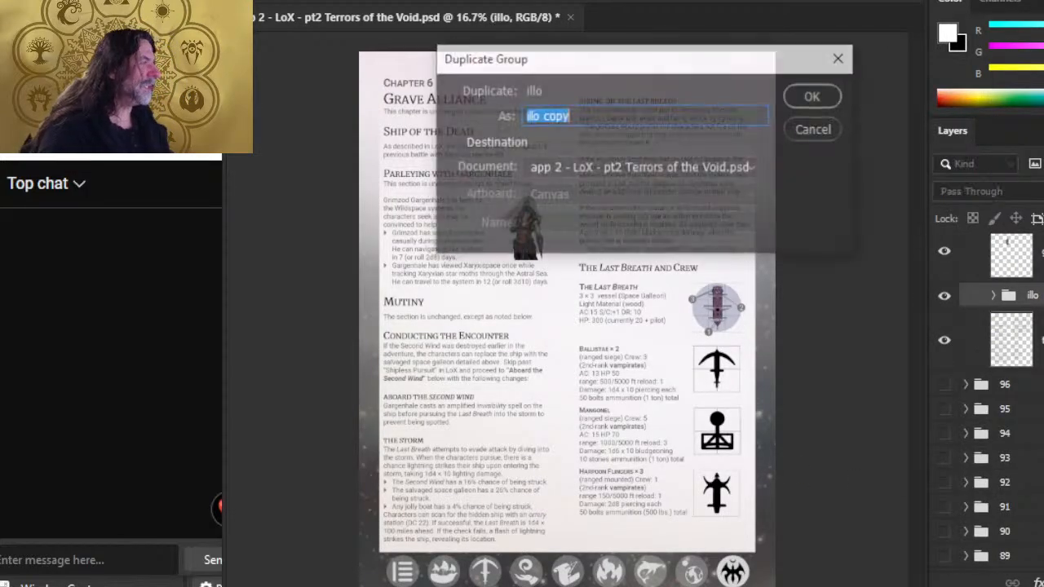
left_click(592, 170)
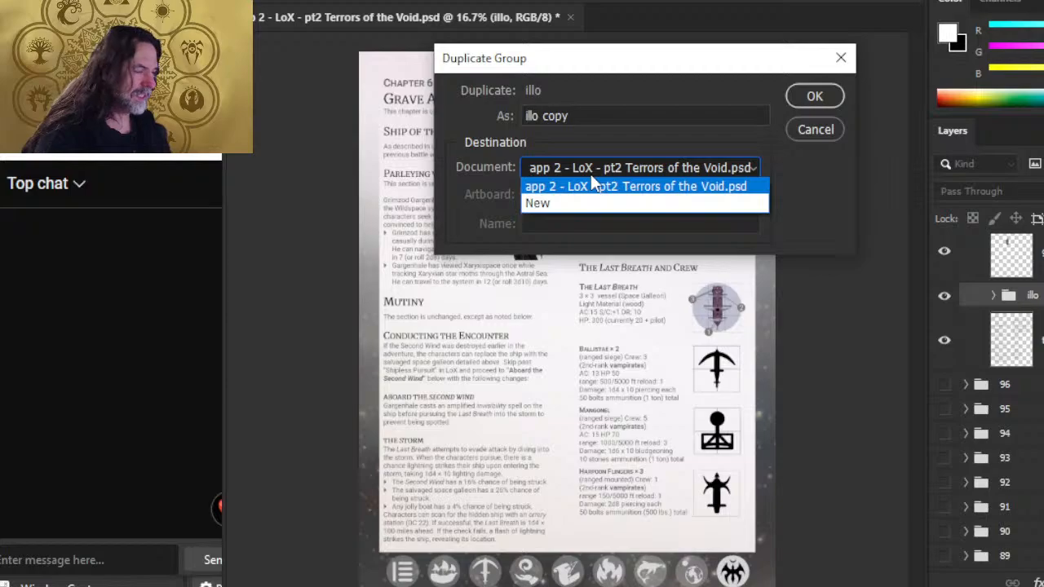
left_click(590, 177)
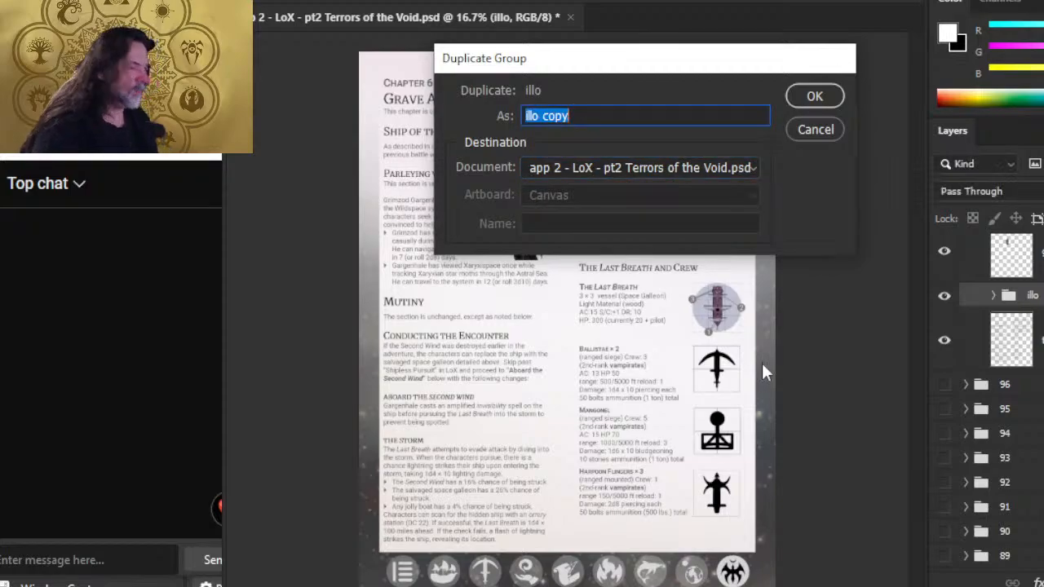
key("Return")
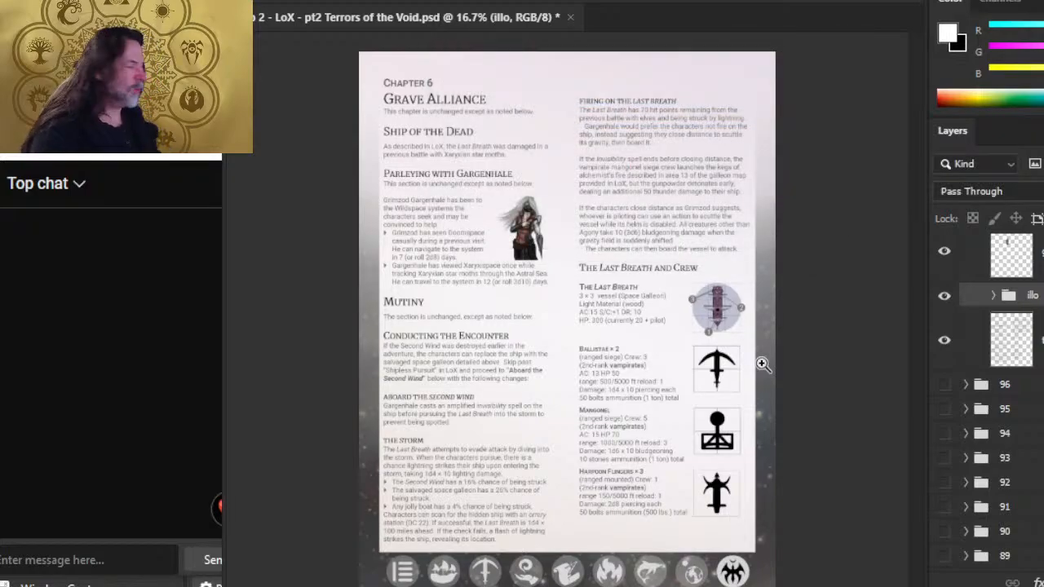
left_click(992, 295)
left_click(992, 295)
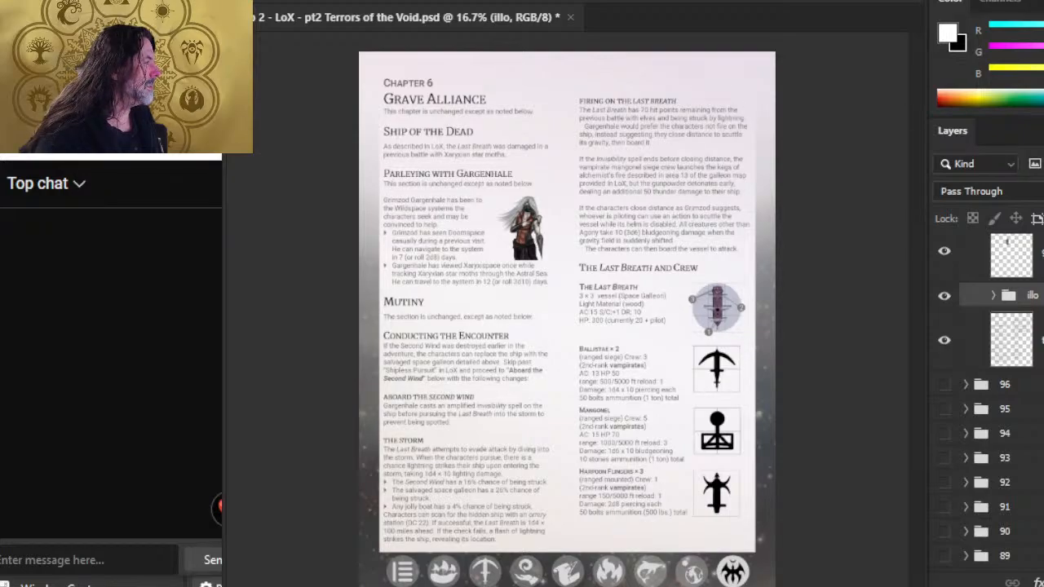
Duplicate page 97's illo group into a new document under the name illo, and merge the copied group into one layer
key("ctrl+alt+j")
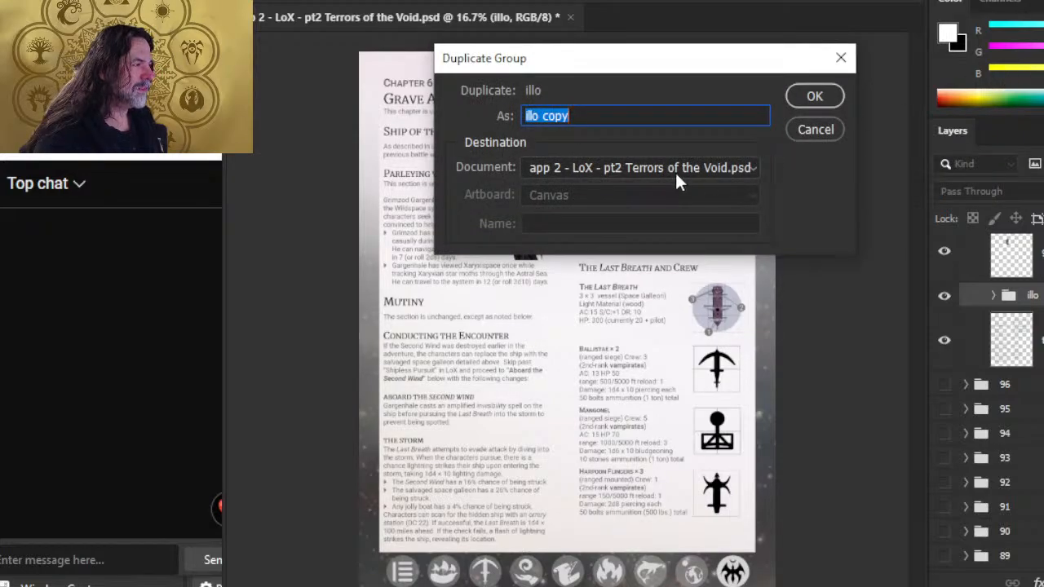
left_click(676, 171)
left_click(665, 200)
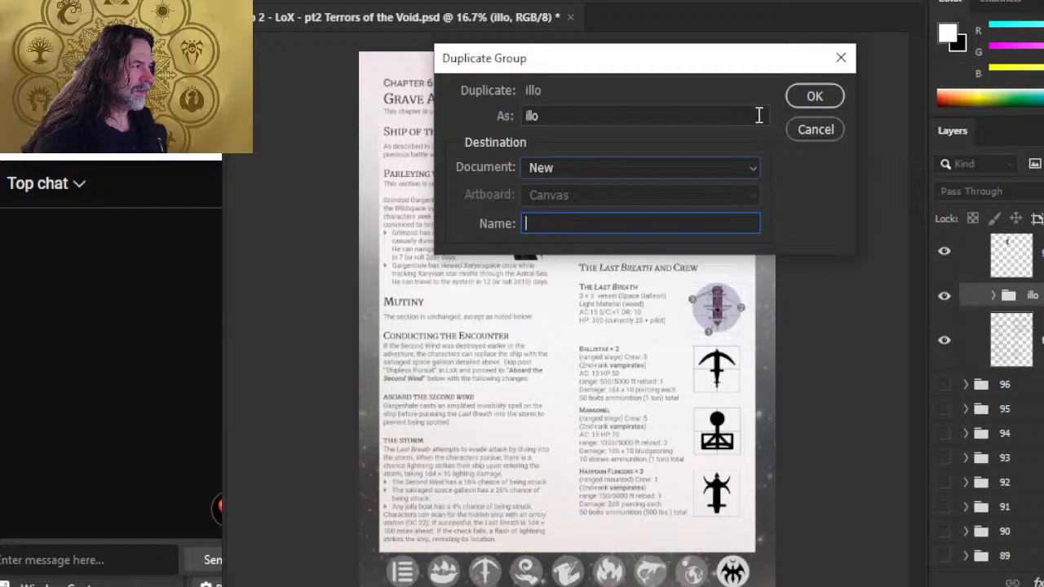
left_click(814, 97)
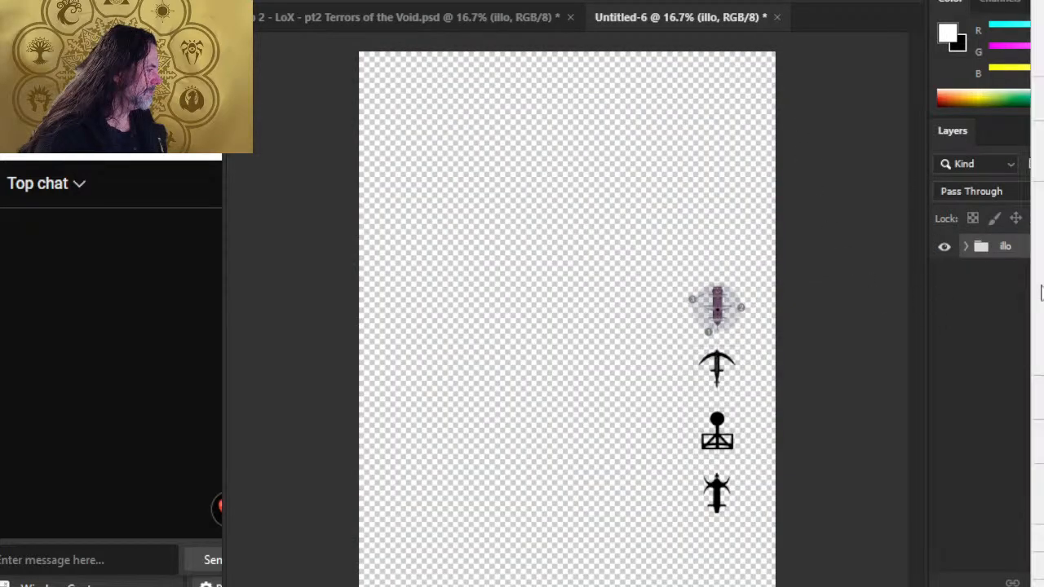
key("ctrl+e")
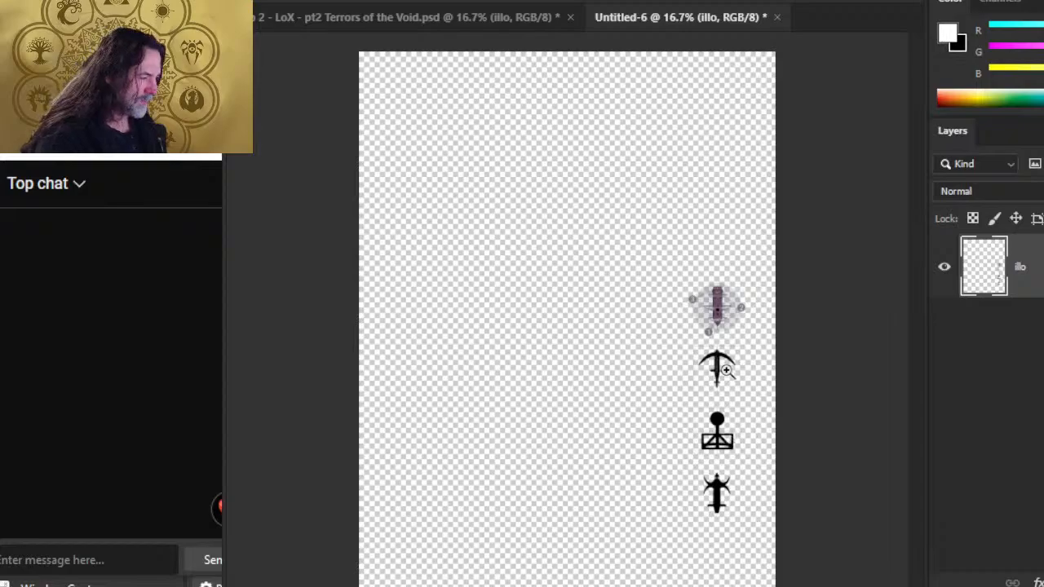
Sample black from the ballista icon below the ship and paint its tip and curved arms solid black with a much smaller brush
mouse_move(727, 371)
left_mouse_down()
mouse_move(834, 384)
mouse_move(895, 449)
left_mouse_up()
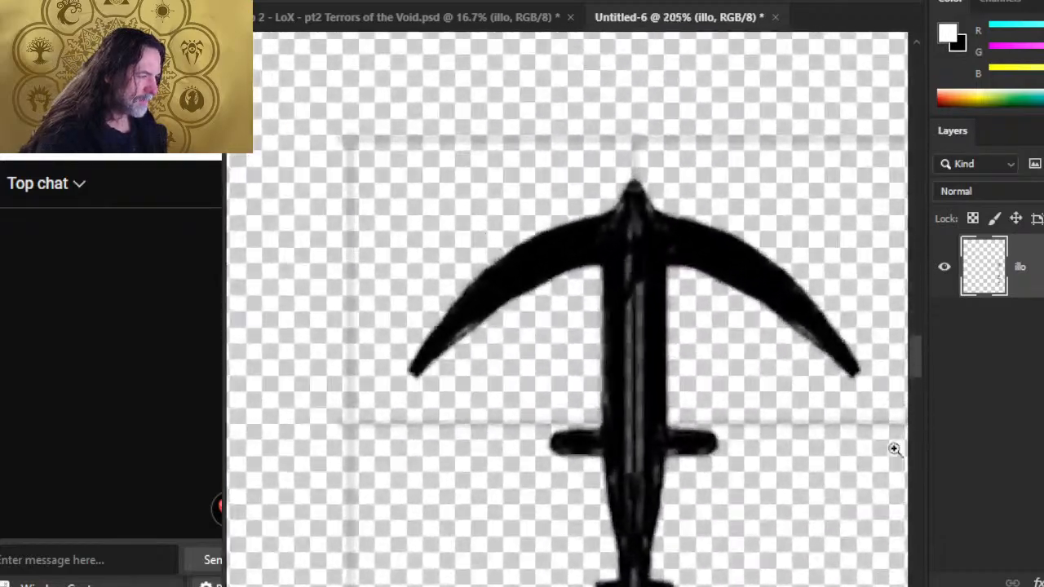
left_click(650, 260, "alt")
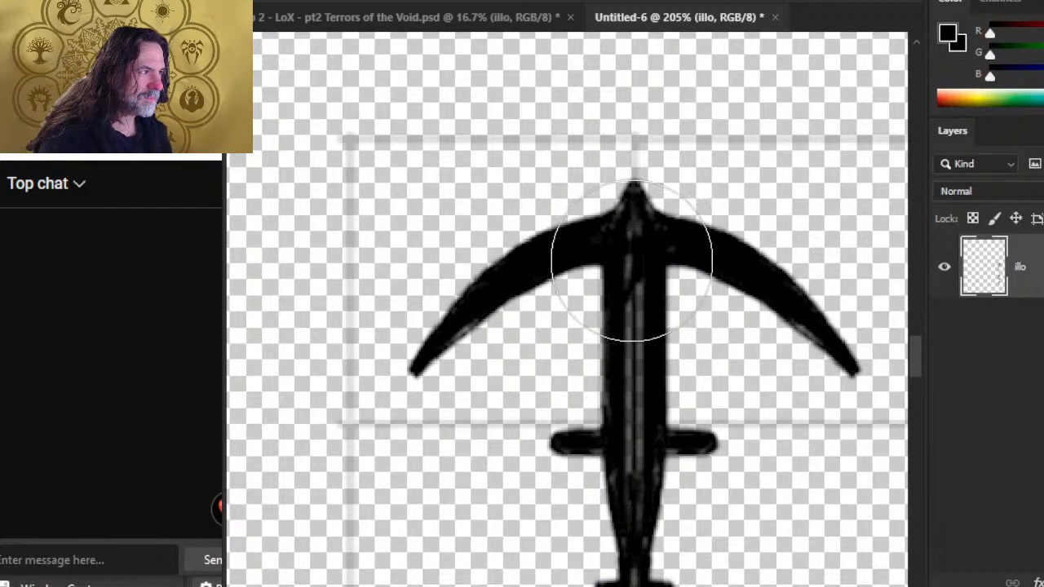
key("bracketleft")
key("bracketleft")
key("bracketleft")
key("bracketleft")
key("bracketleft")
key("bracketleft")
key("bracketleft")
key("bracketleft")
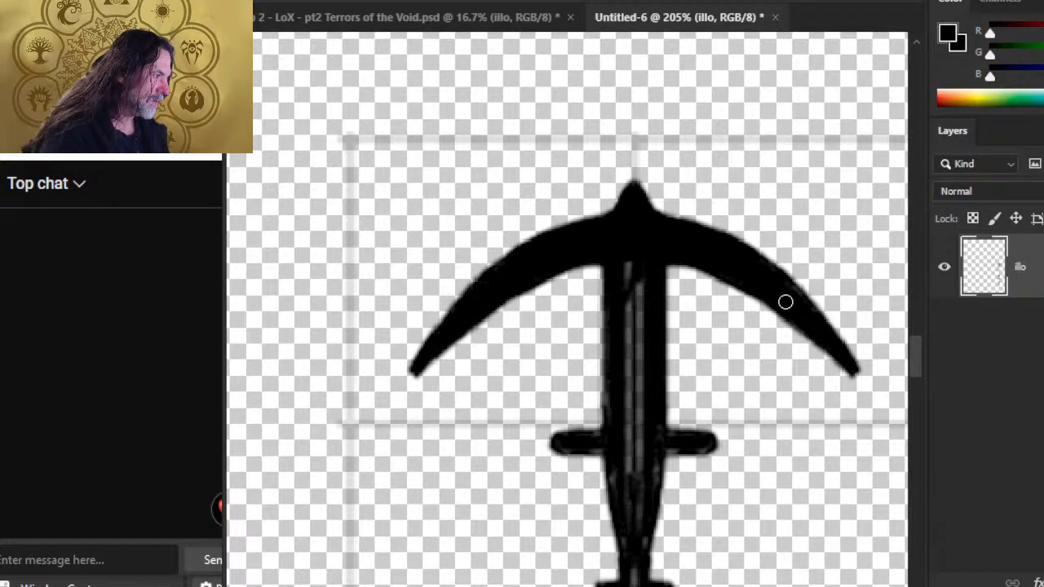
Paint over the pale streaks along the ballista icon's central shaft and tail to make them solid black
mouse_move(621, 270)
left_mouse_down()
mouse_move(625, 242)
mouse_move(625, 279)
mouse_move(633, 255)
left_mouse_up()
left_click_drag(637, 409, 631, 486)
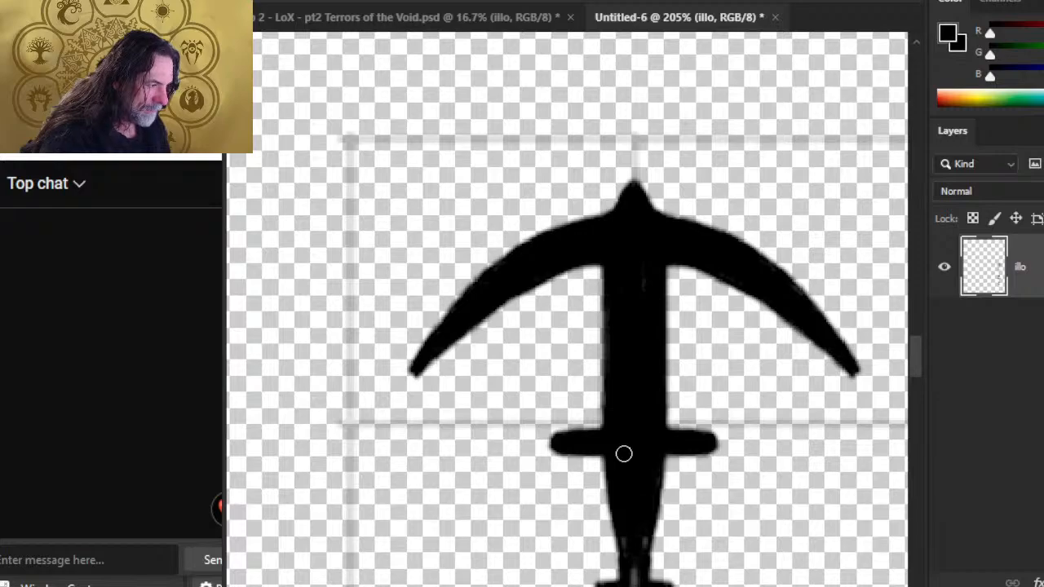
left_click_drag(617, 510, 639, 327)
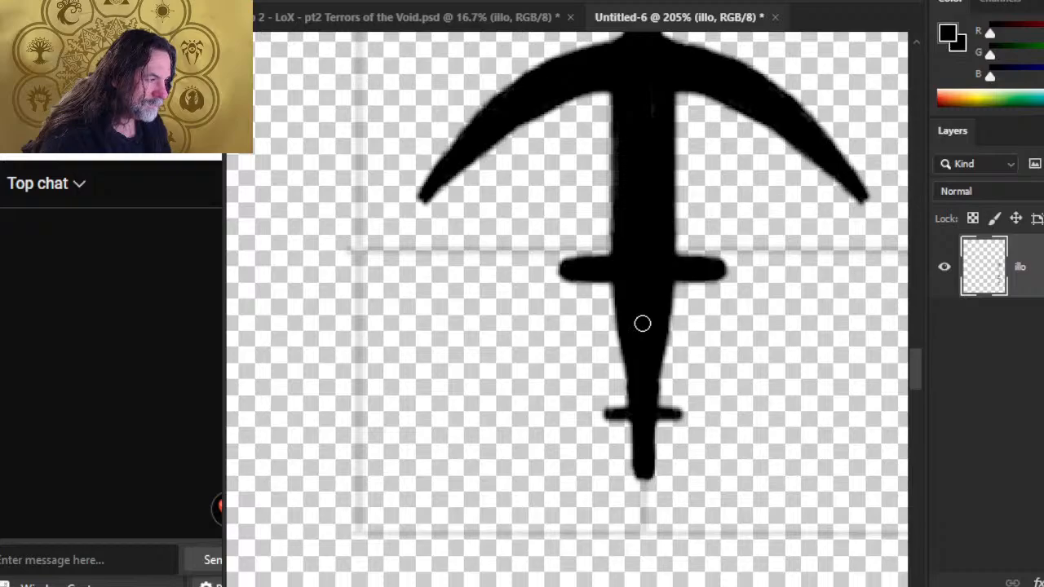
scroll(693, 359, "down", 5)
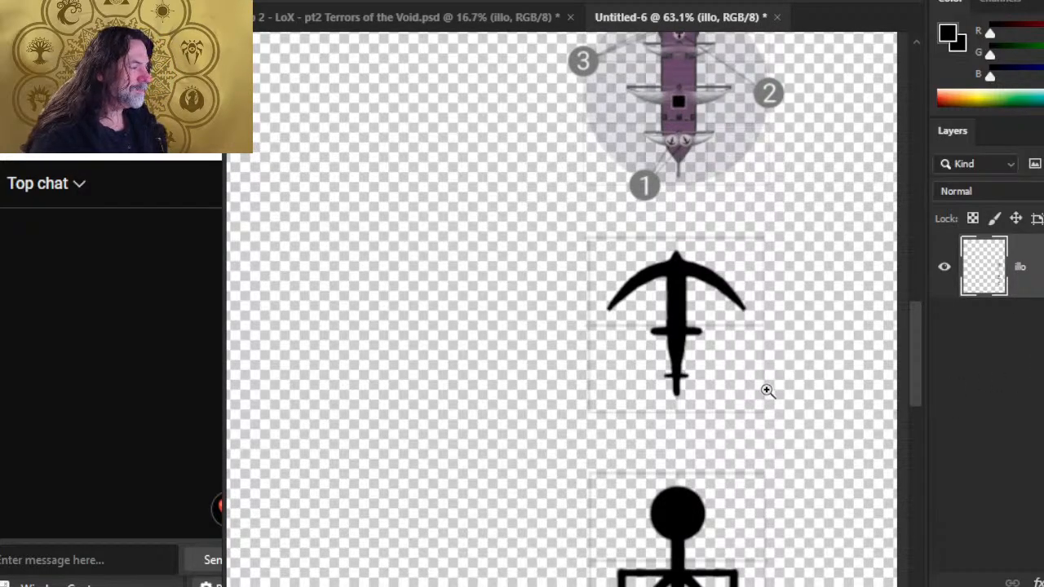
Crop the document to a selection of the ship and weapon artwork on the illo layer
key("ctrl+0")
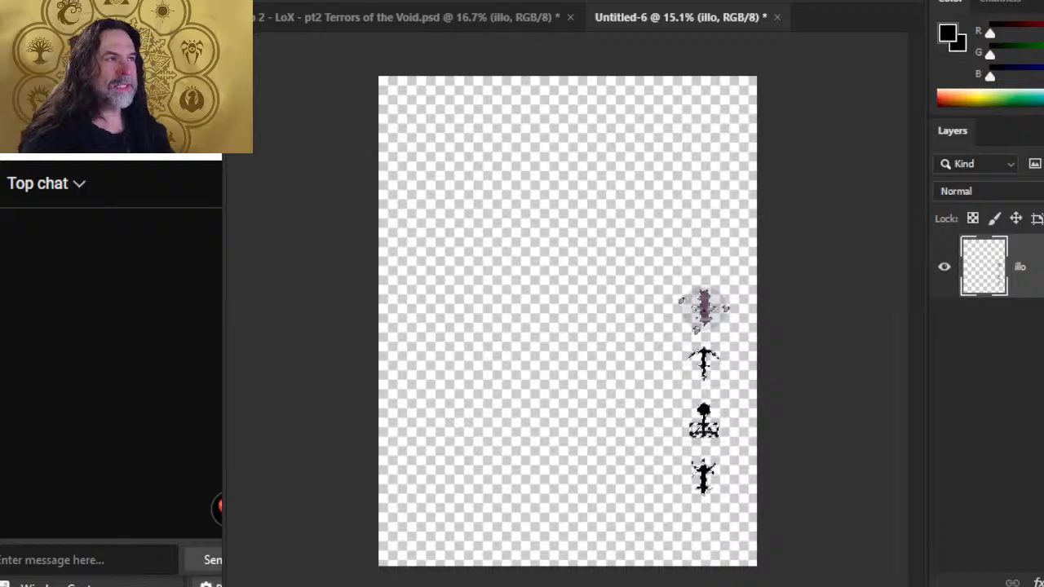
left_click(281, 0)
left_click(377, 163)
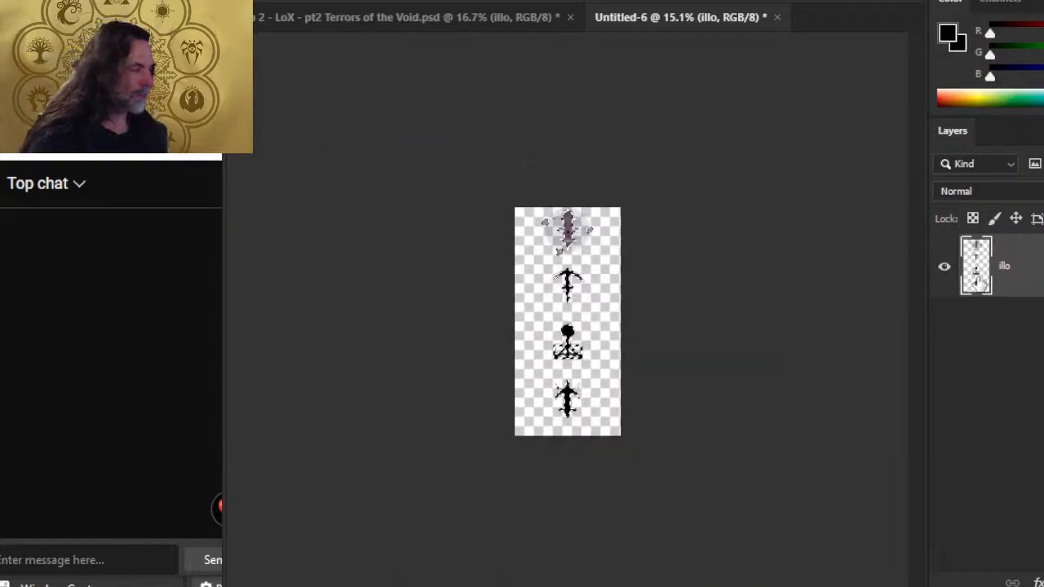
Try to enlarge the cropped document's canvas to 2.4 inches wide and 5.2 inches high
left_click(326, 1)
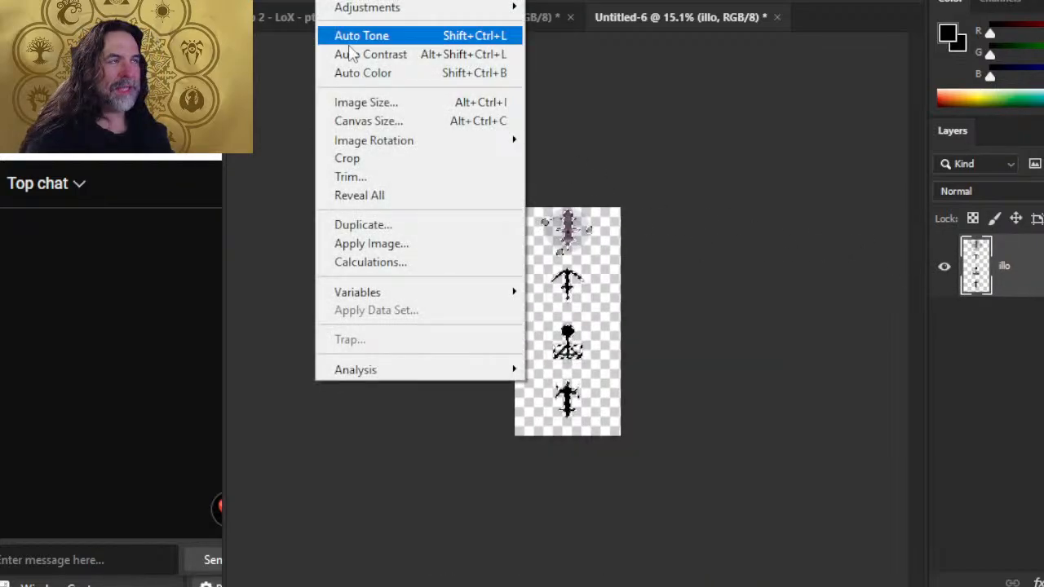
left_click(389, 121)
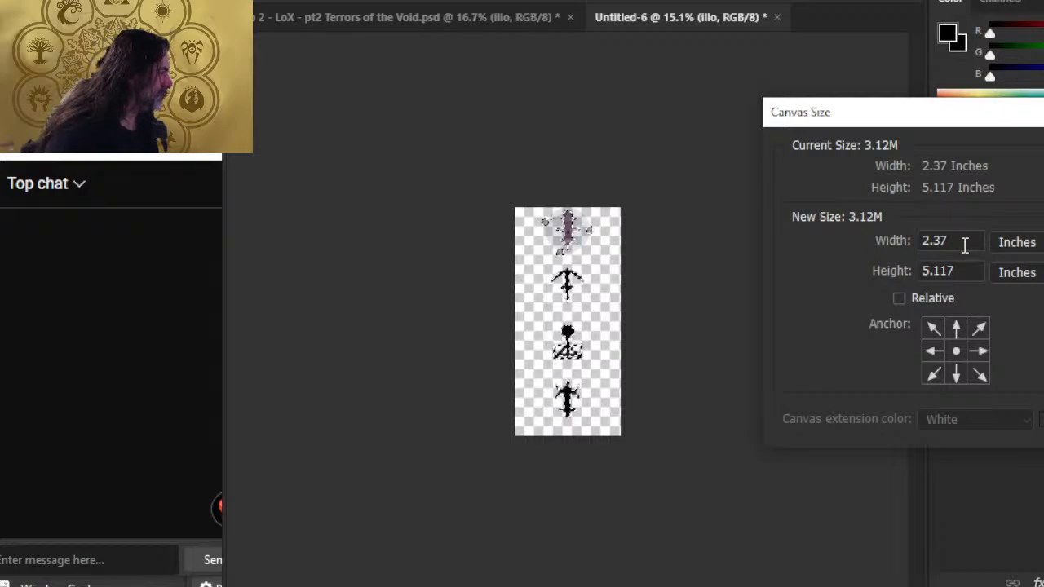
key("BackSpace")
key("BackSpace")
type("4")
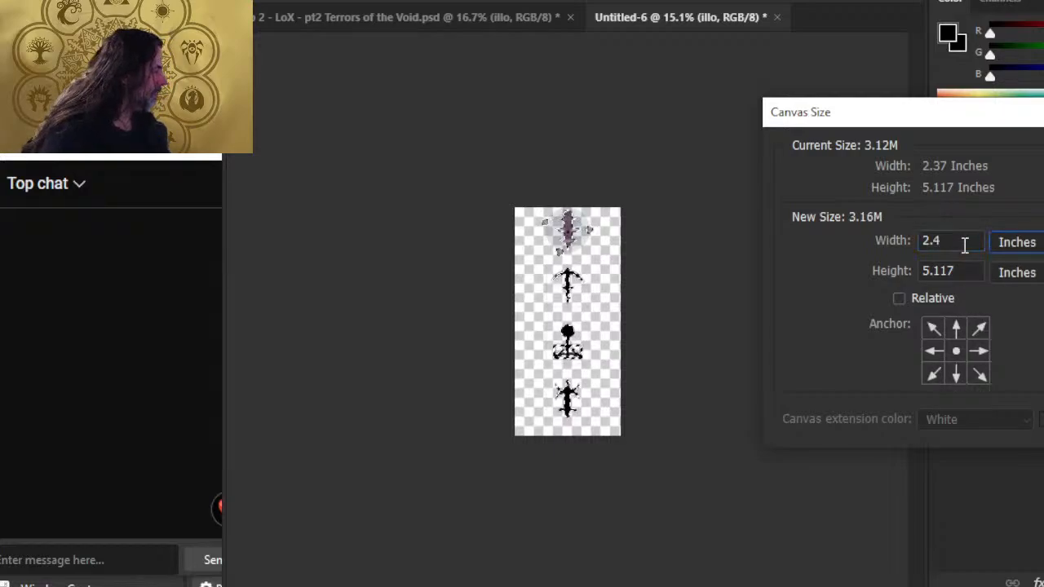
key("Tab")
type("5.2")
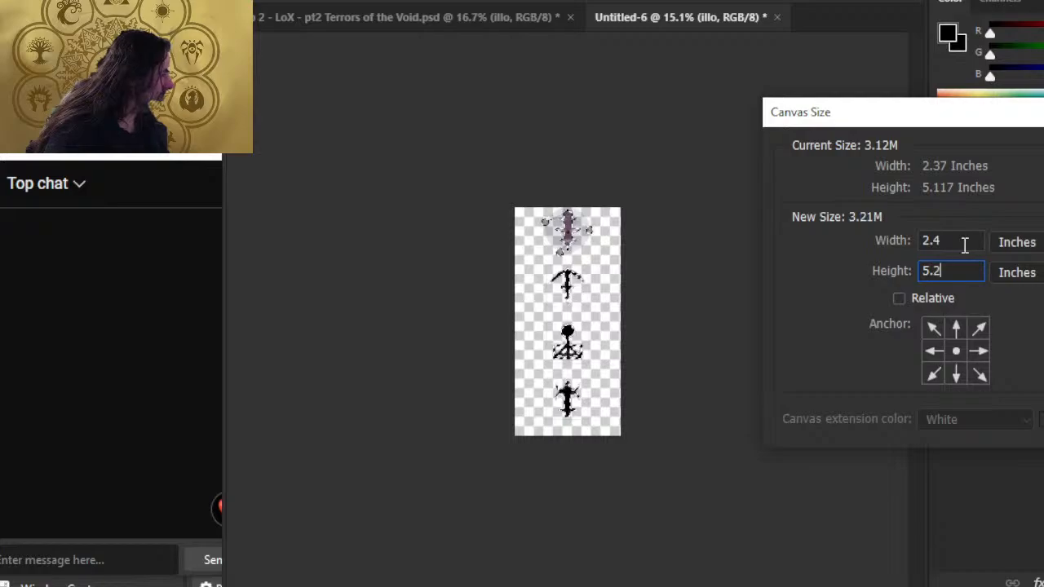
key("Return")
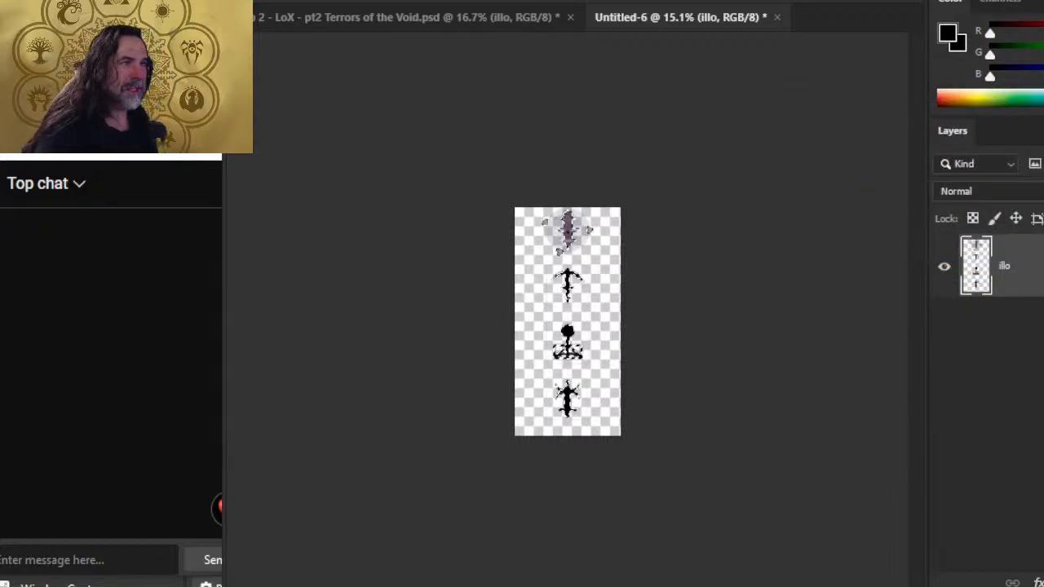
Set the canvas size to 2.4 by 5.2 inches, keeping the artwork centred
left_click(342, 2)
left_click(403, 124)
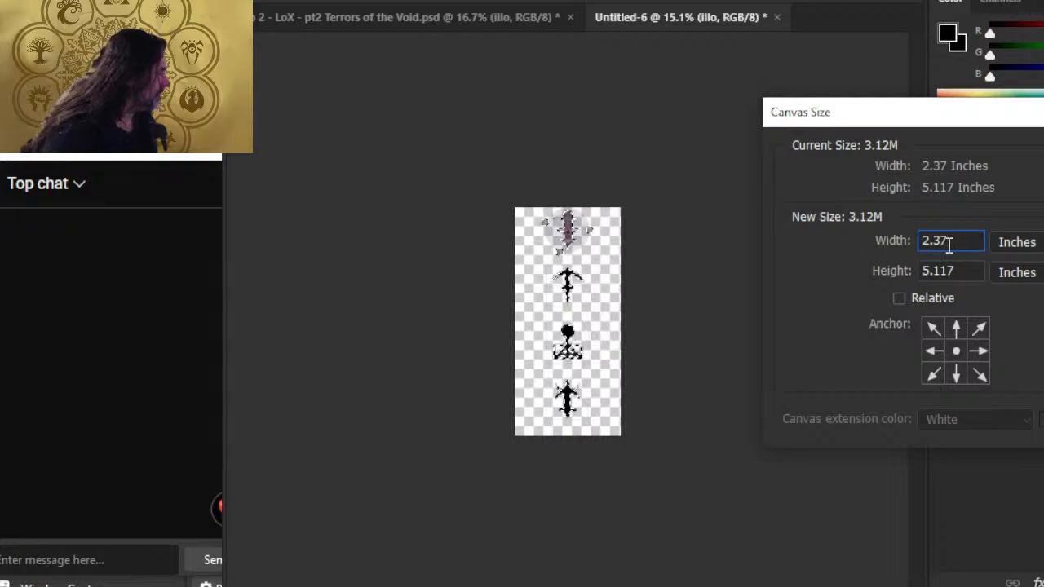
key("BackSpace")
key("BackSpace")
type("4")
key("Tab")
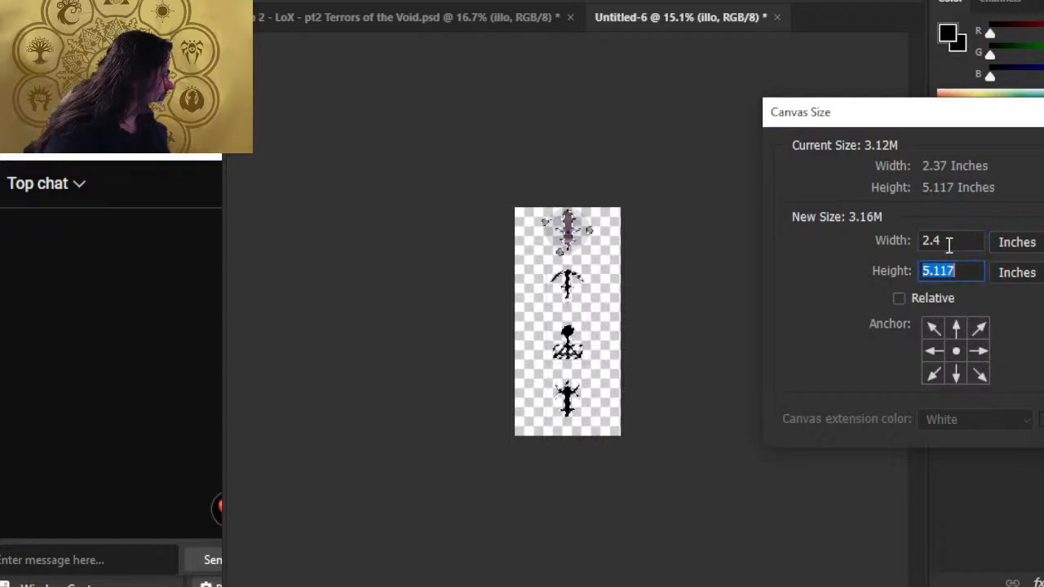
type("5.1")
type("2")
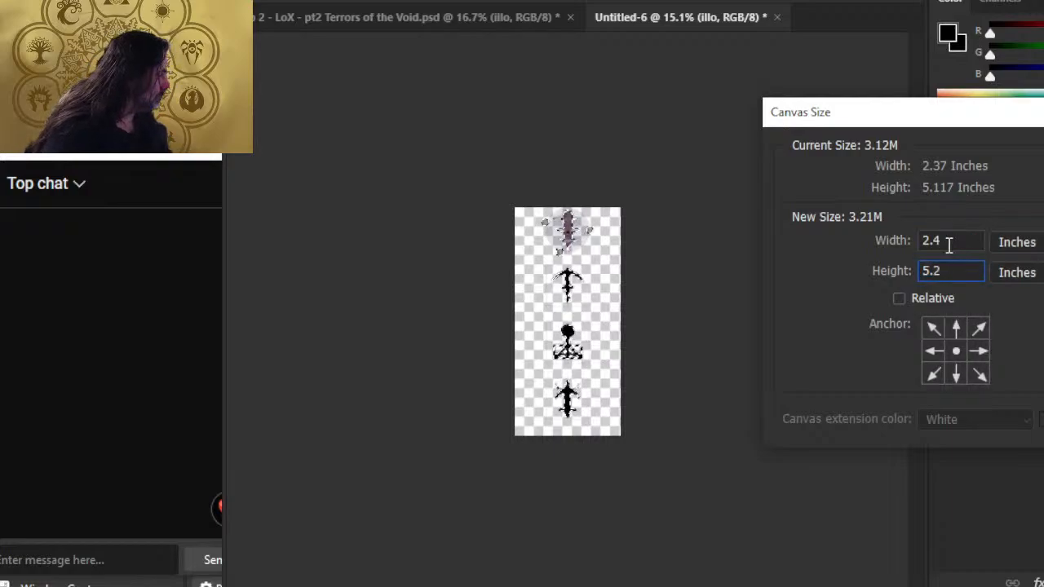
key("Return")
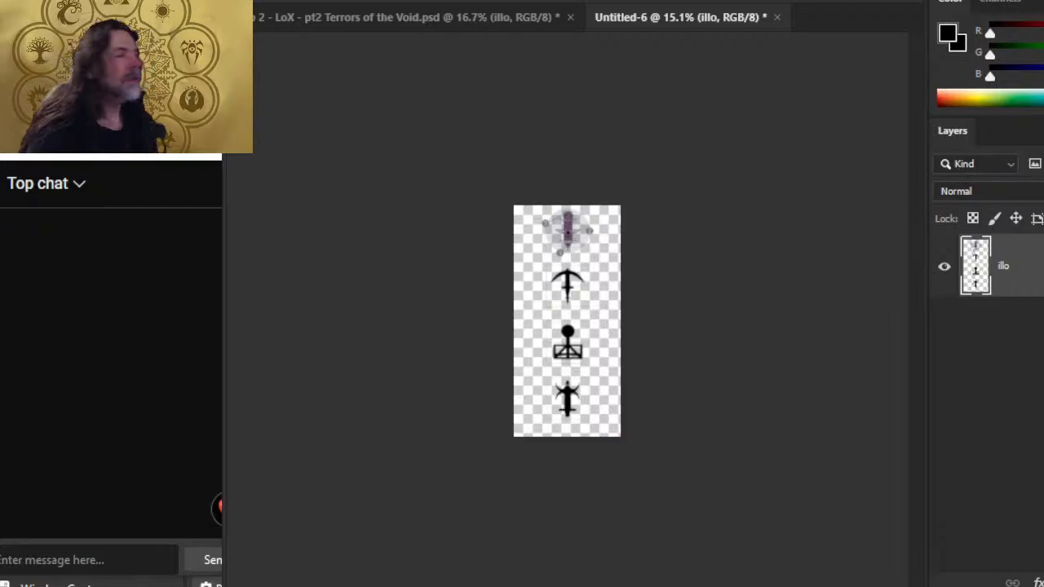
Save the illustration on the computer as a PNG copy named "97 right", using the smallest file size option
left_click(268, 1)
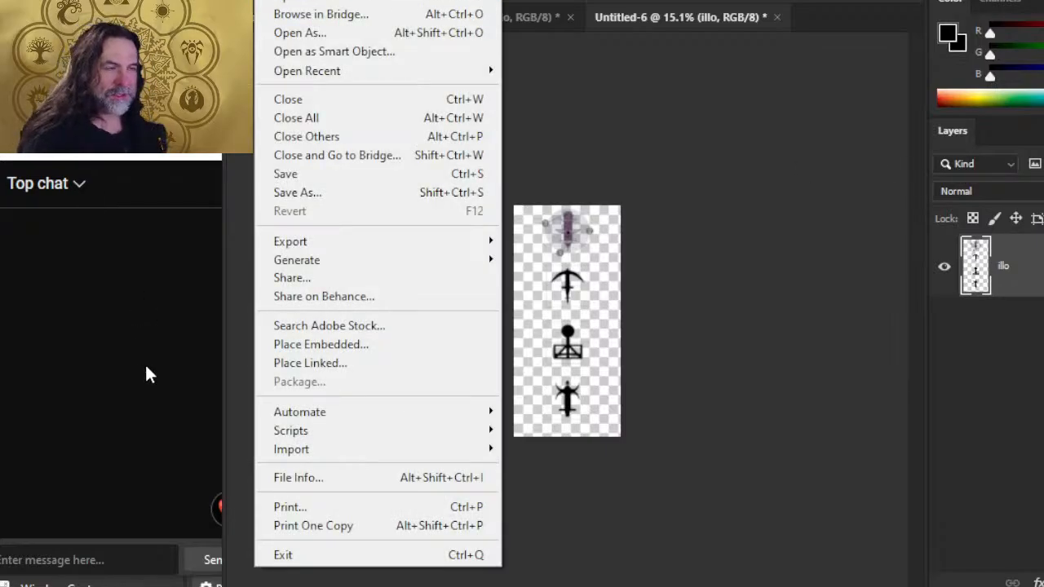
left_click(364, 192)
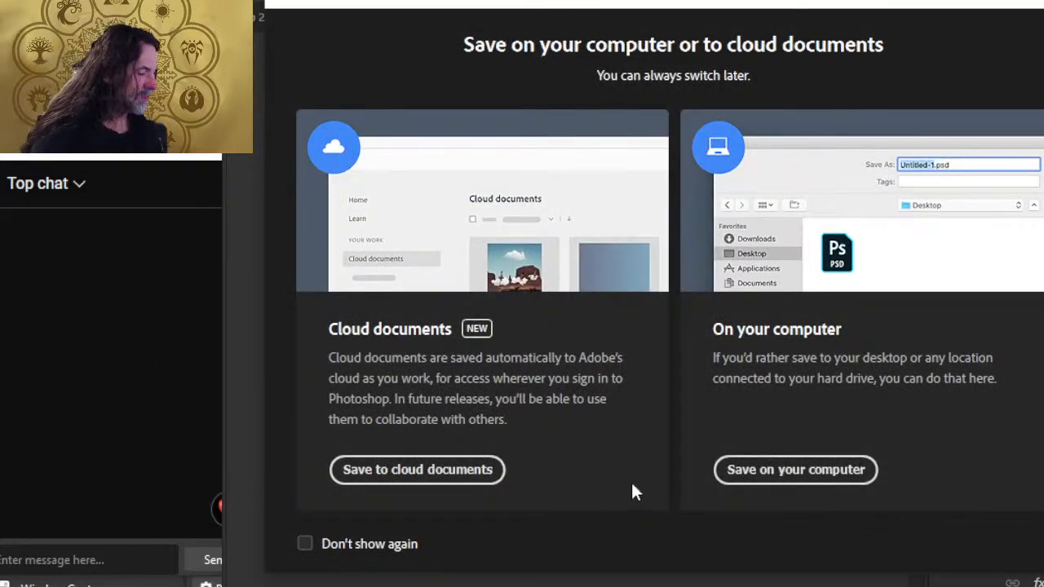
left_click(748, 482)
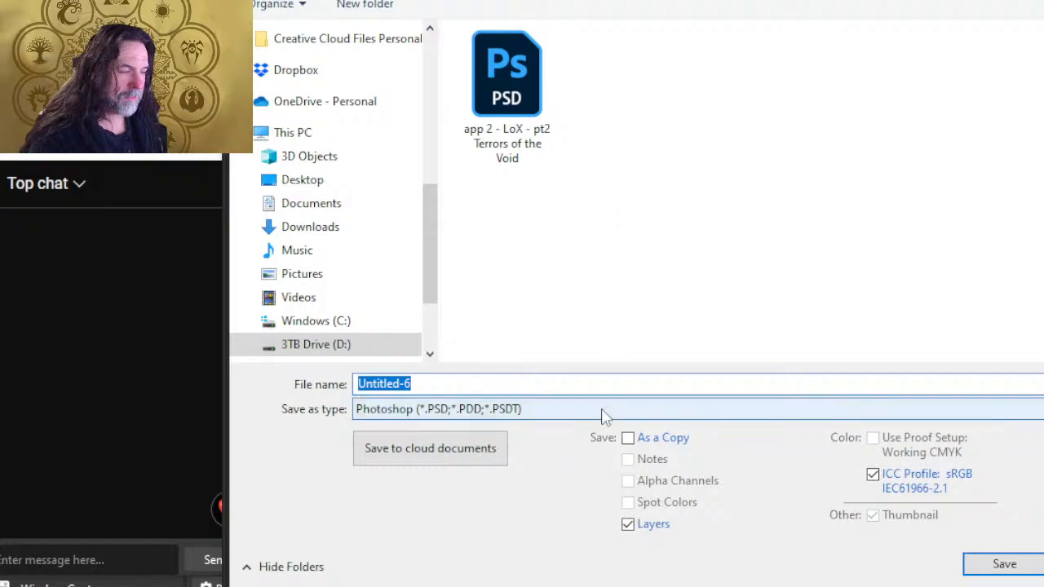
left_click(601, 412)
left_click(553, 331)
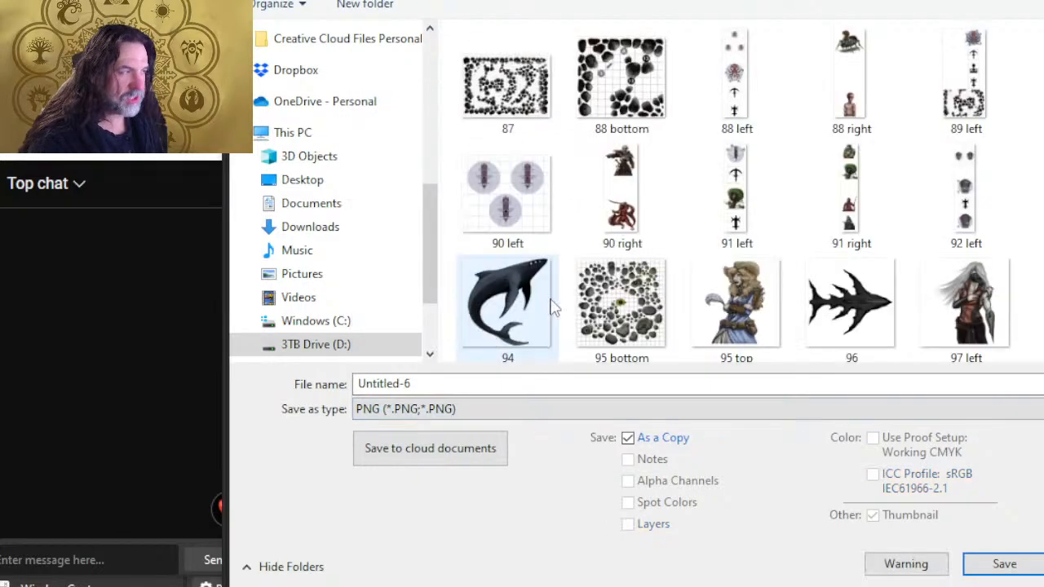
left_click(537, 384)
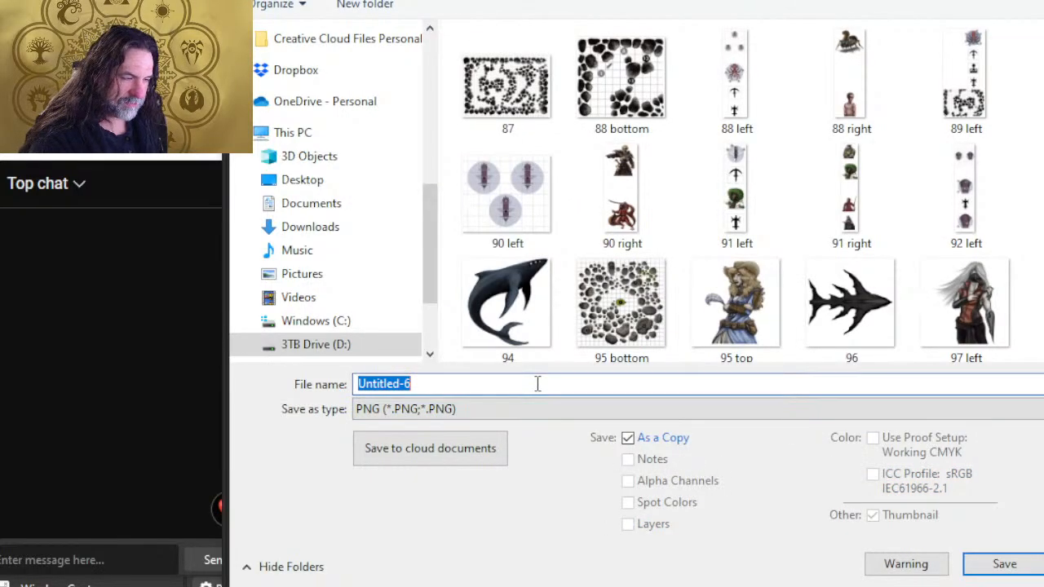
type("95")
key("BackSpace")
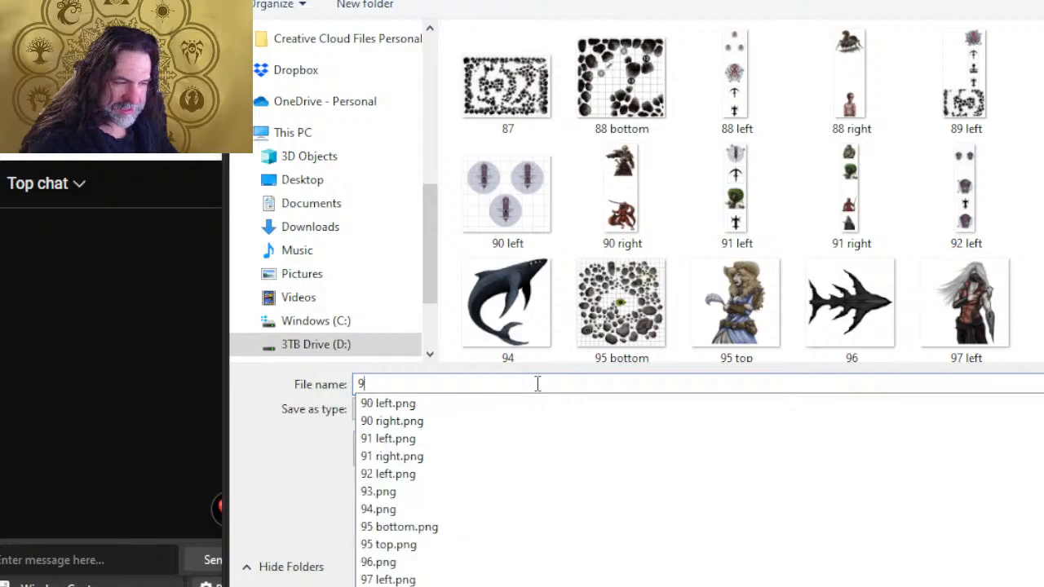
type("7 right")
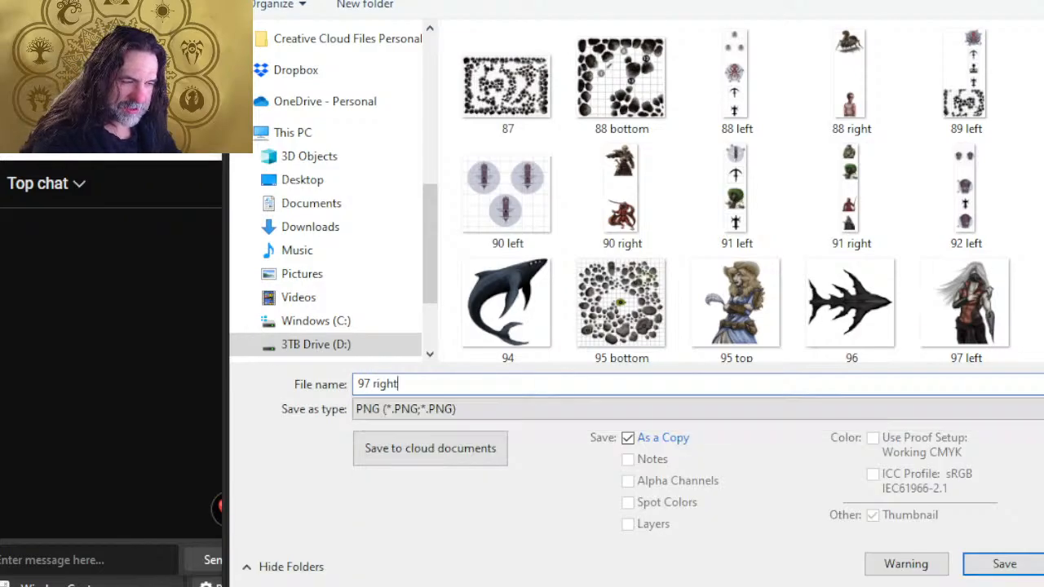
key("Return")
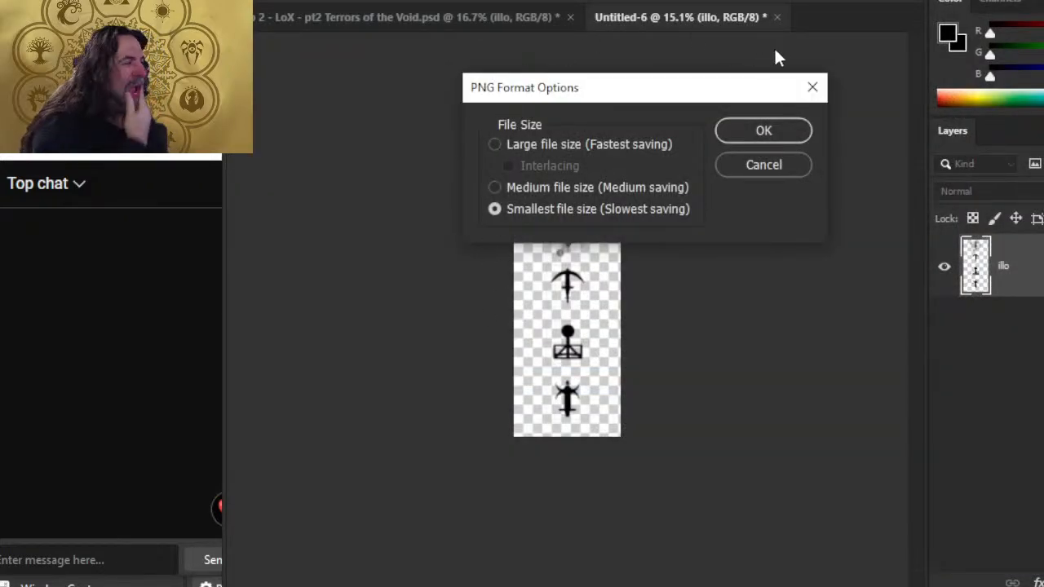
left_click(763, 131)
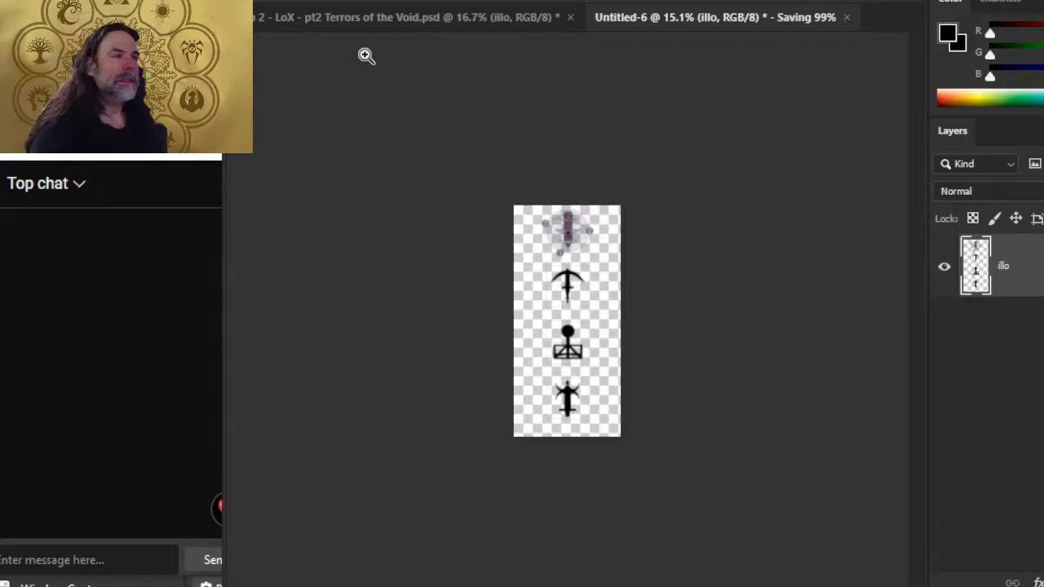
Switch to Word and draw a rectangle about 1.31" wide and 3.13" high beside page 97's Last Breath, ballistae and mangonel stats
key("alt+Tab")
scroll(848, 261, "down", 5)
scroll(864, 269, "up", 1)
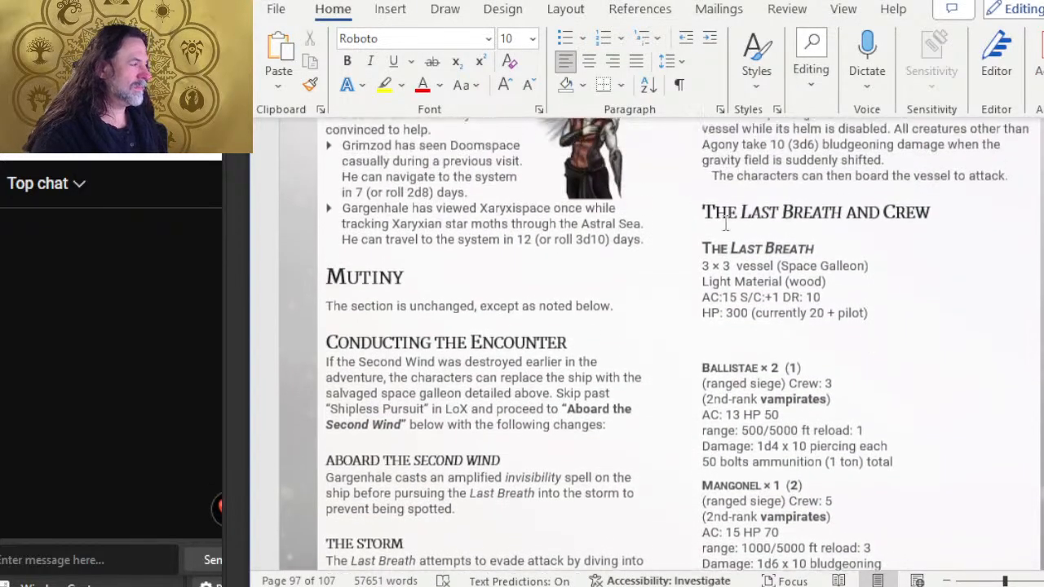
left_click(391, 9)
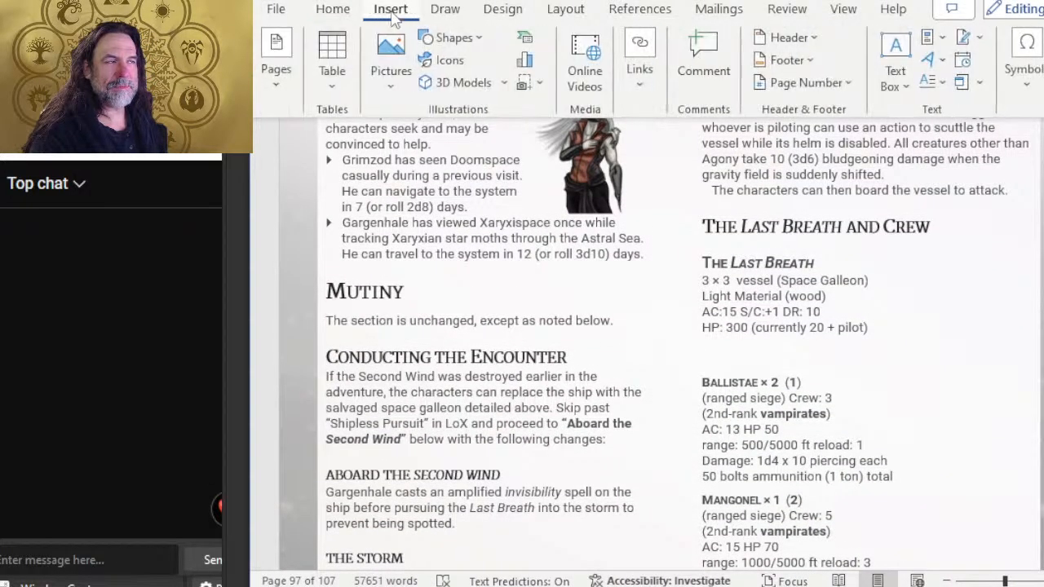
left_click(447, 42)
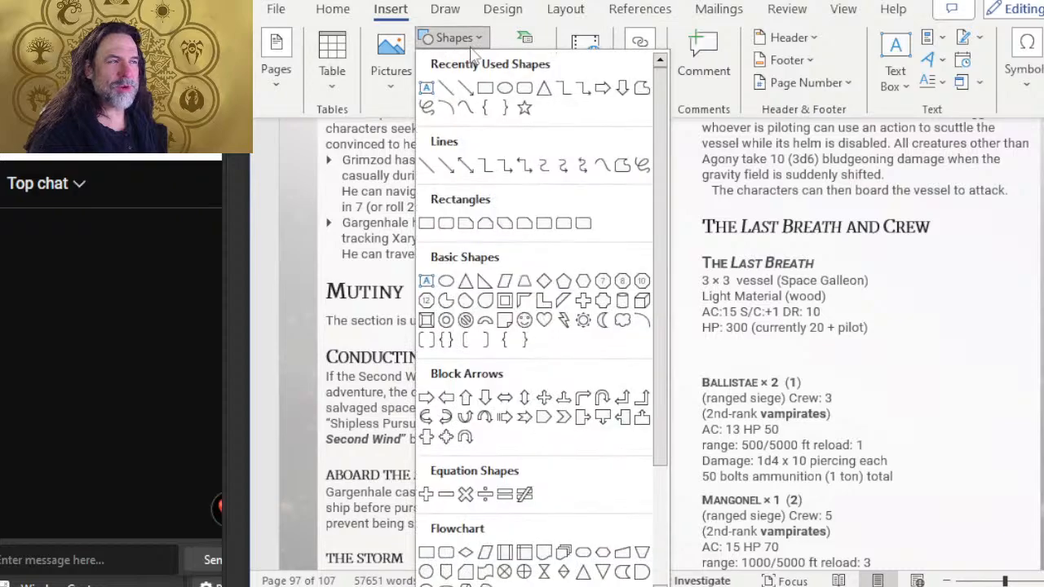
left_click(484, 84)
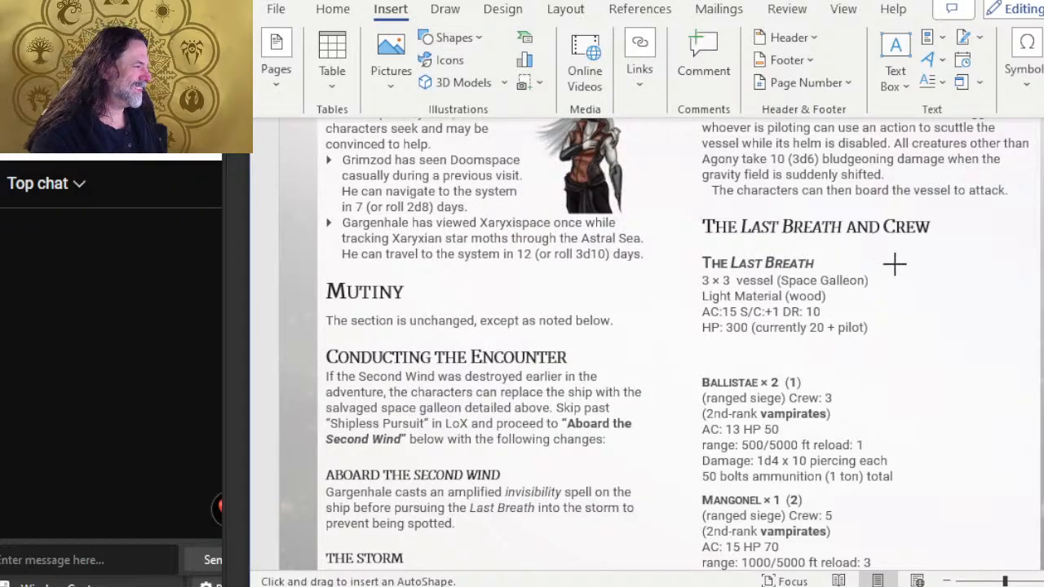
mouse_move(895, 262)
left_mouse_down()
mouse_move(960, 527)
mouse_move(1040, 575)
mouse_move(1017, 526)
left_mouse_up()
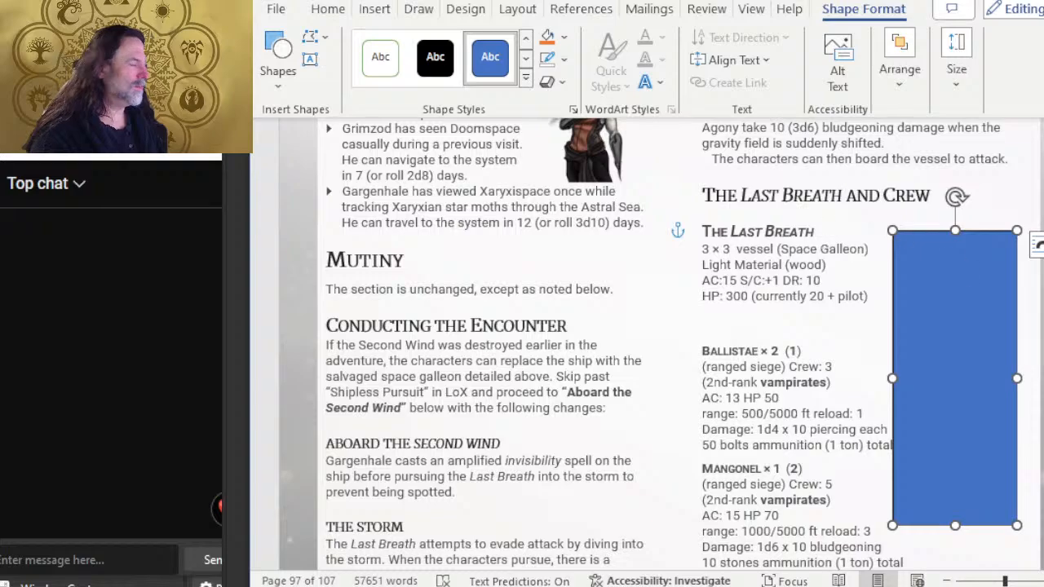
Check the illustration's canvas dimensions in Photoshop, capture them in a screen snip, and return to the rectangle in Word
left_click(954, 59)
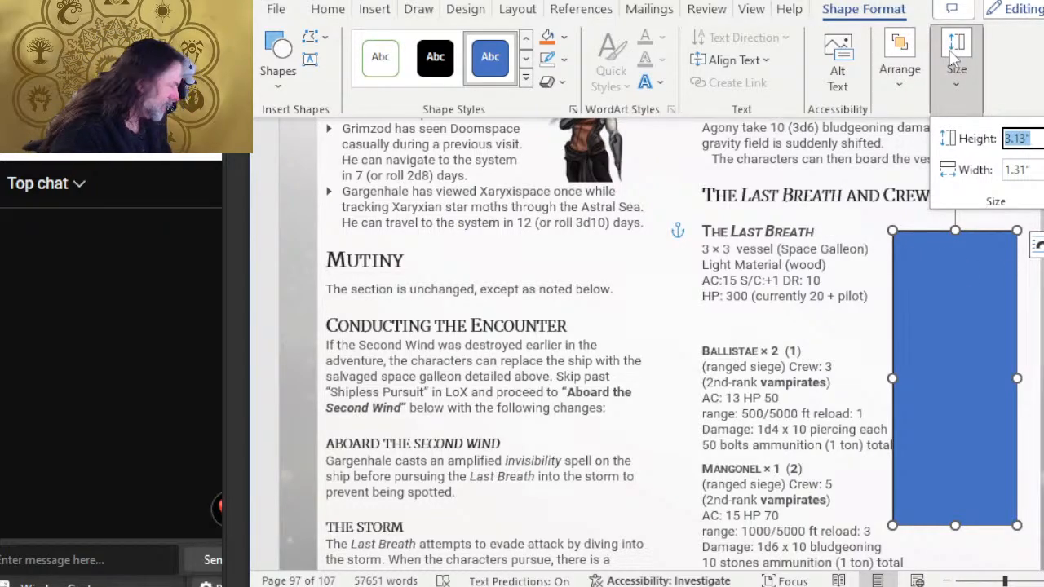
key("alt+Tab")
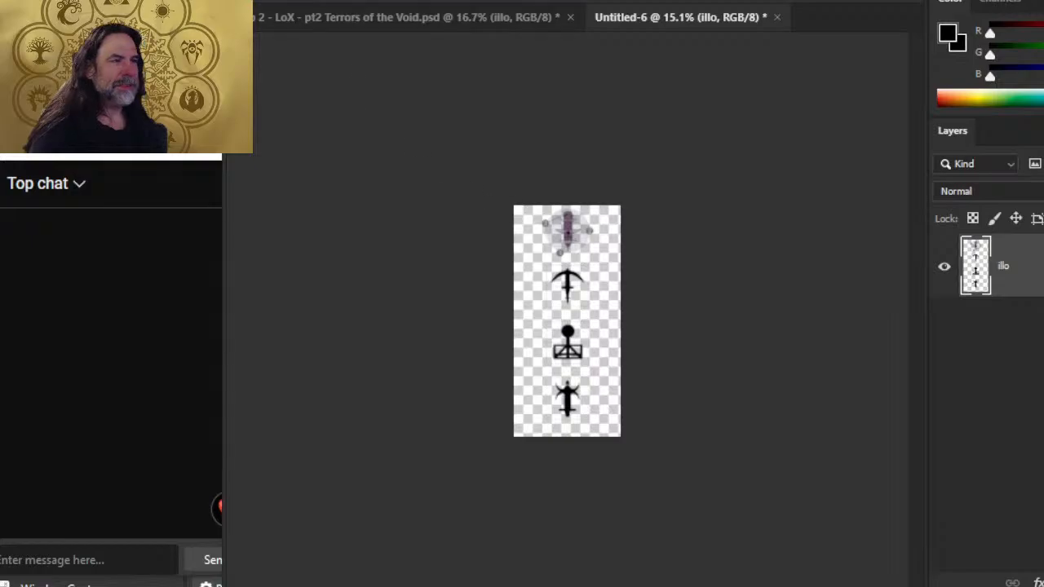
left_click(331, 0)
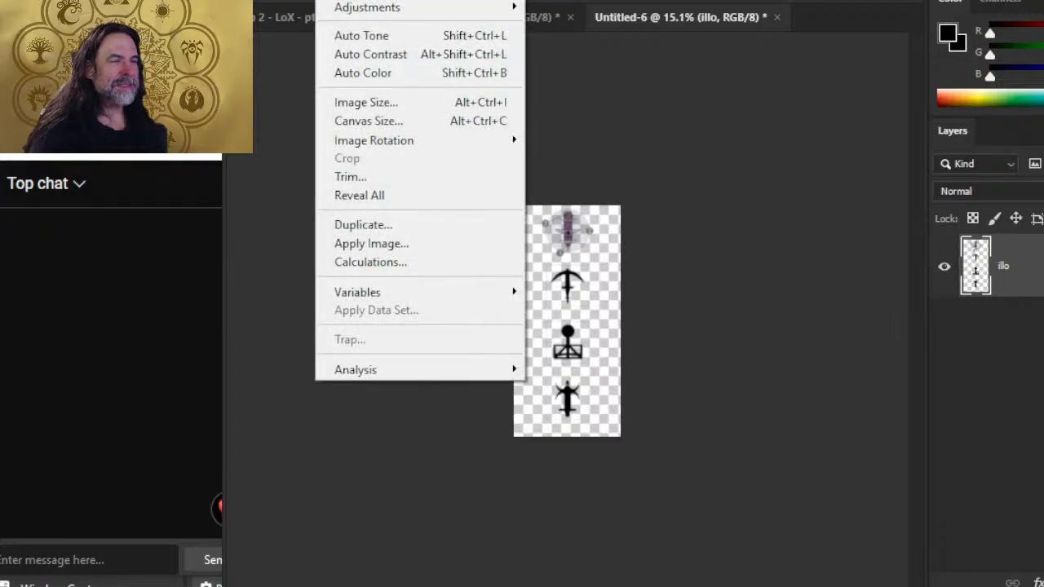
left_click(369, 121)
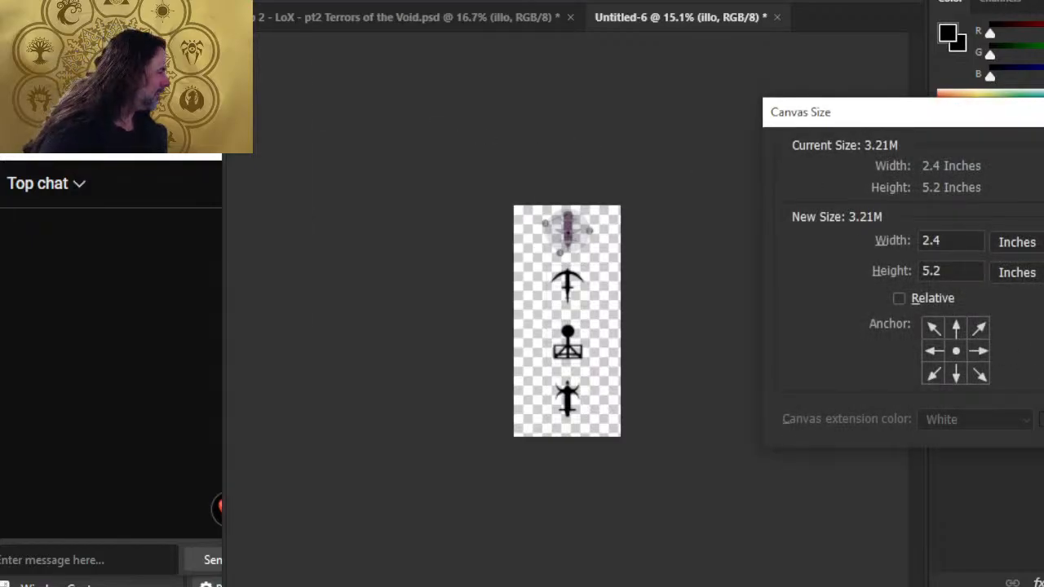
key("alt+Tab")
key("Tab")
key("Escape")
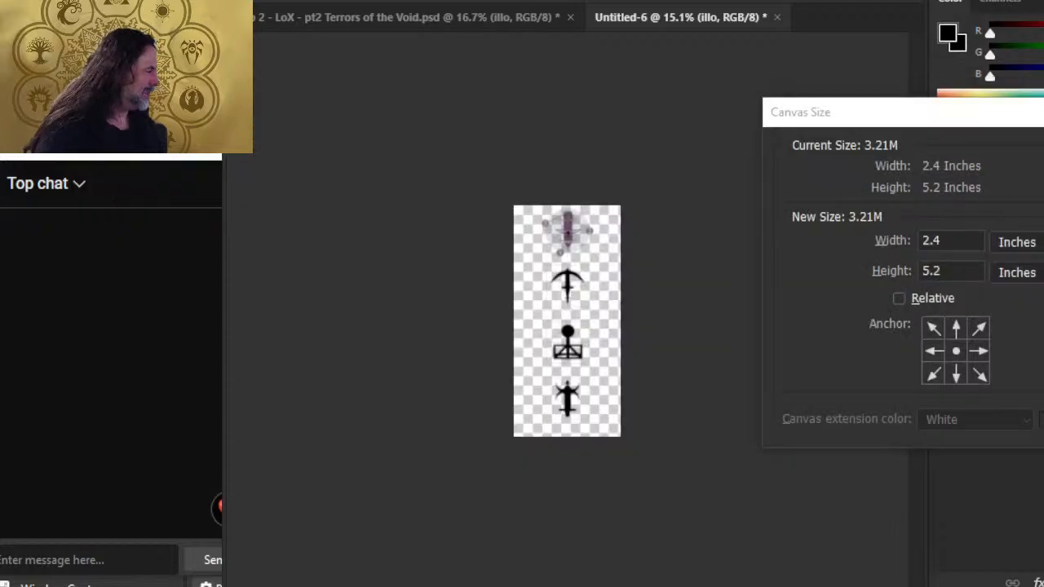
left_click_drag(849, 158, 1029, 390)
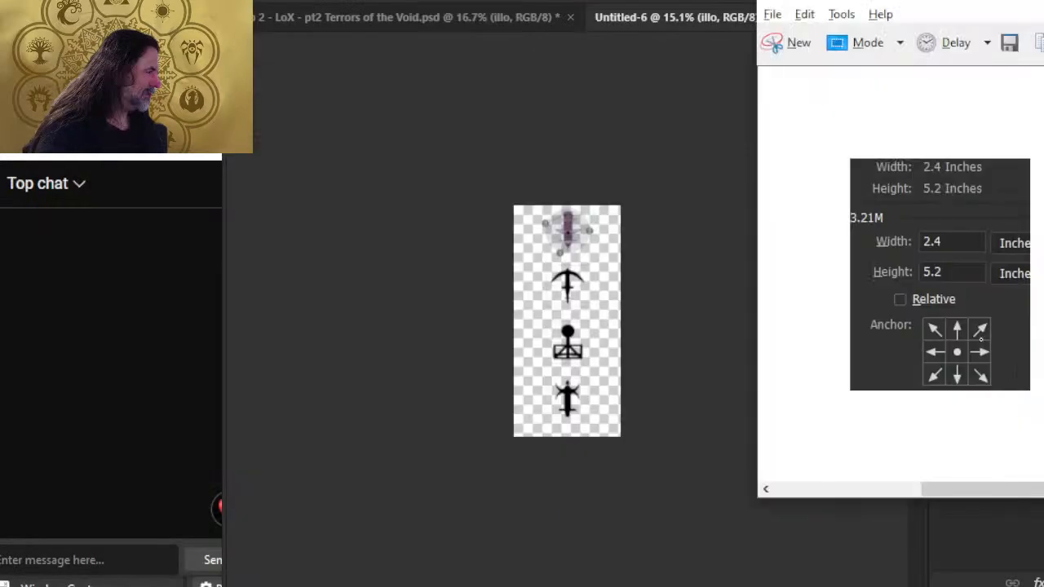
left_click_drag(849, 1, 1043, 1)
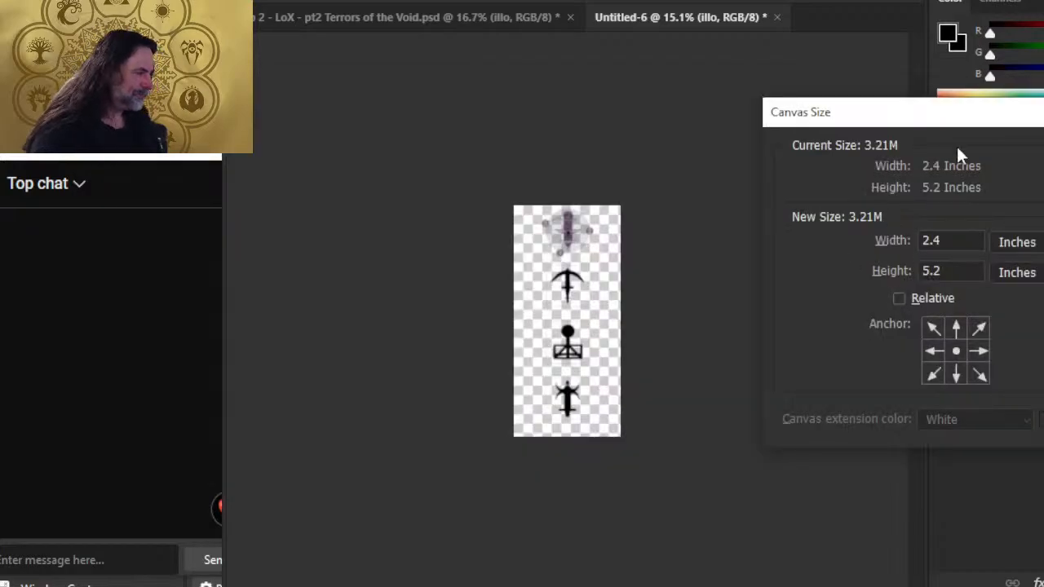
key("Escape")
key("alt+Tab")
key("Tab")
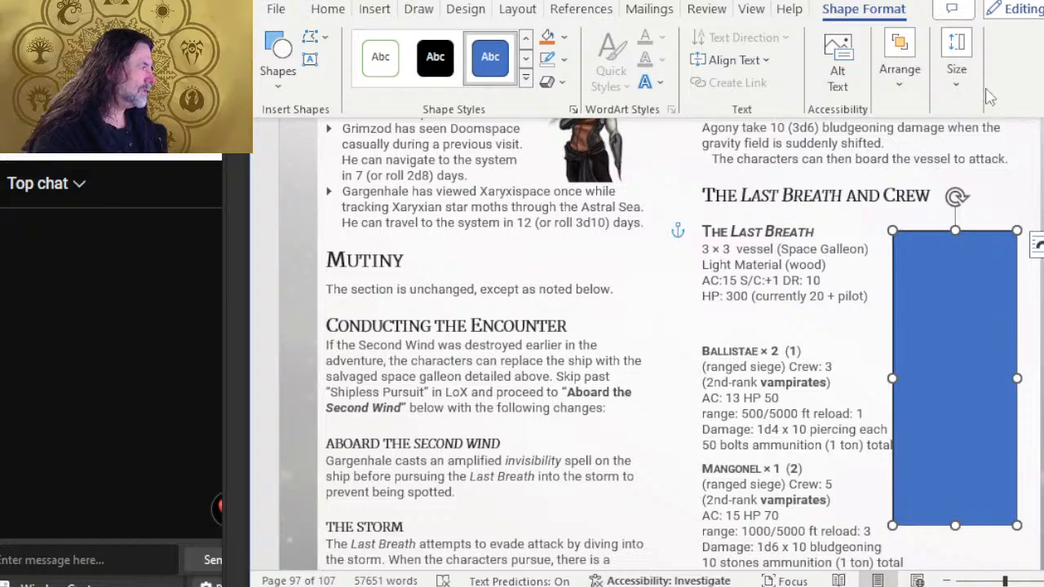
Set the blue rectangle to 5.2" high and 2.4" wide, and move it over the Last Breath stats
left_click(956, 70)
type("5.2")
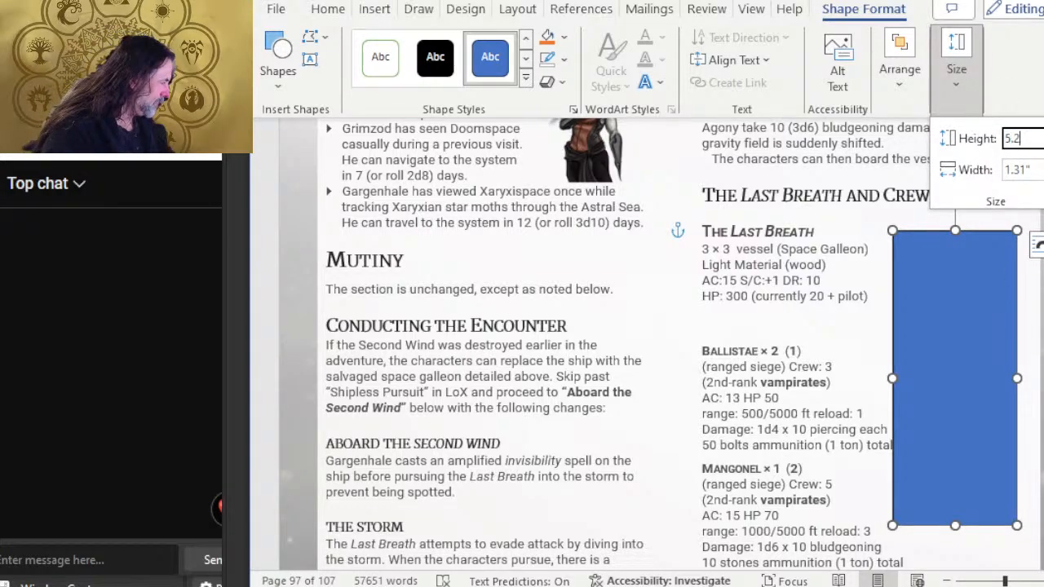
key("Tab")
type("2")
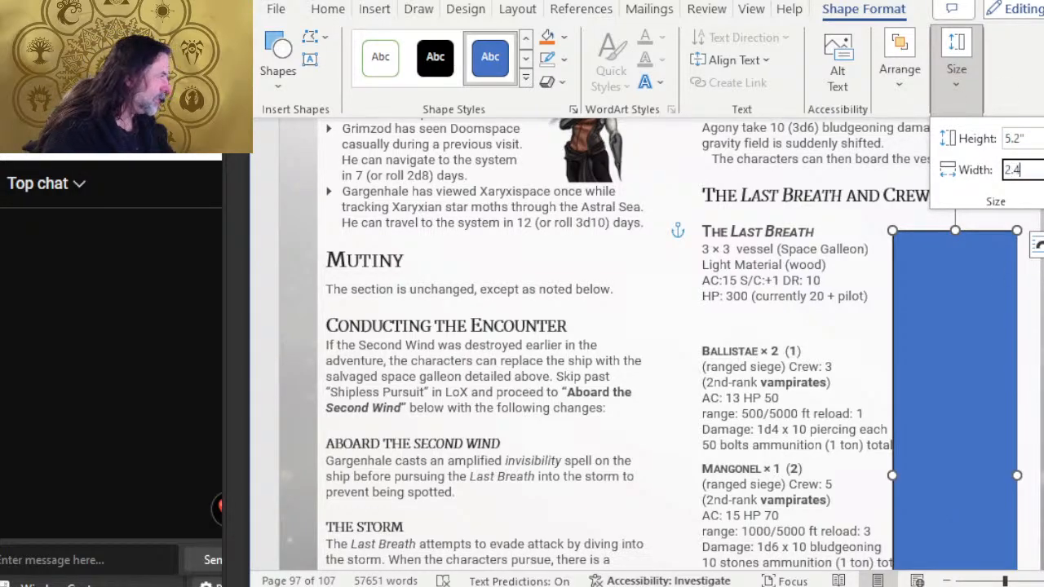
type(".4")
key("Return")
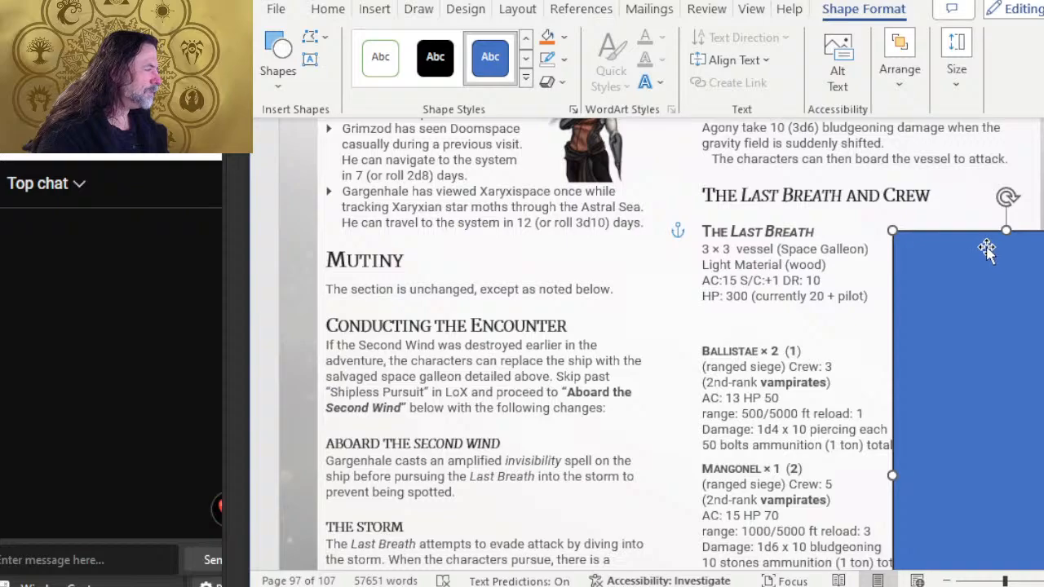
left_click_drag(978, 242, 910, 214)
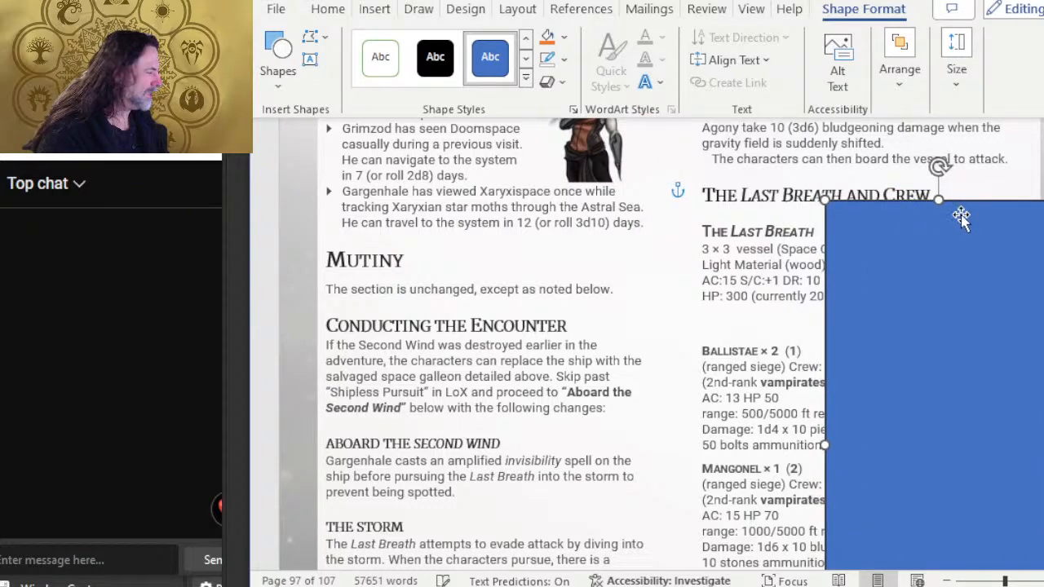
Switch to Photoshop, load the illo layer's pixels as a selection, and crop the illustration to it
key("alt+Tab")
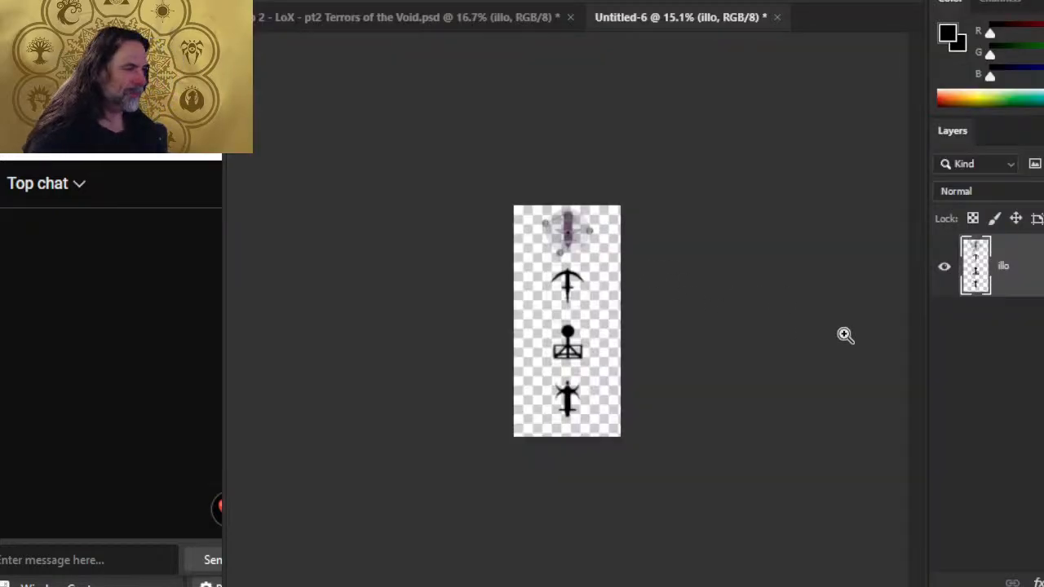
key("alt+Tab")
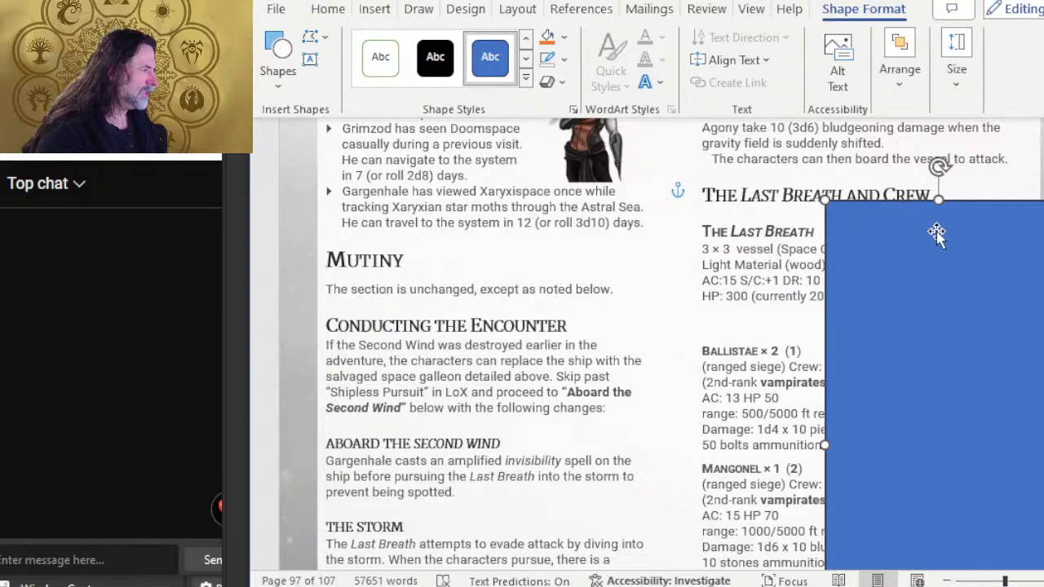
key("alt+Tab")
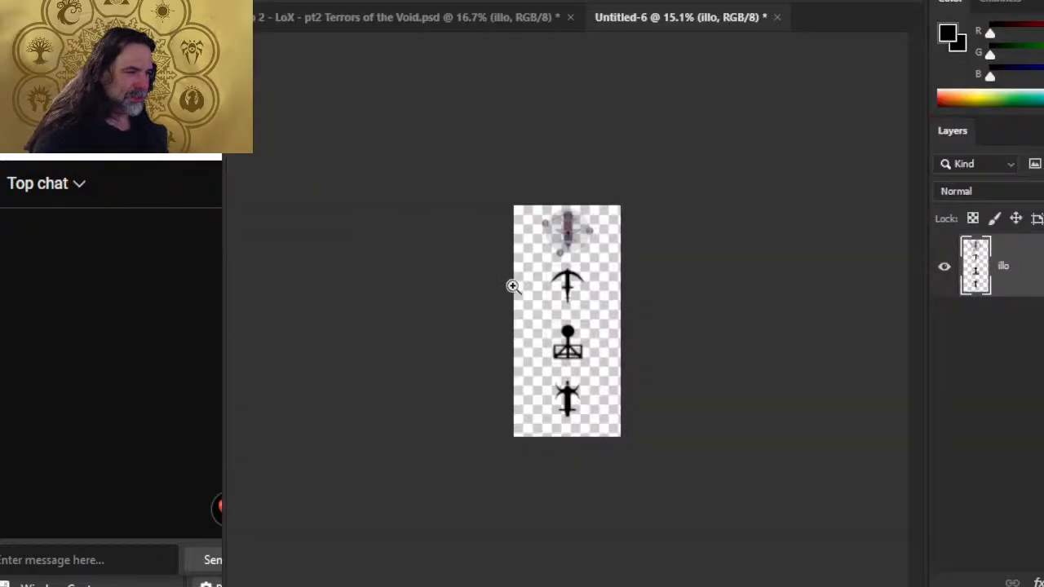
left_click_drag(573, 235, 613, 236)
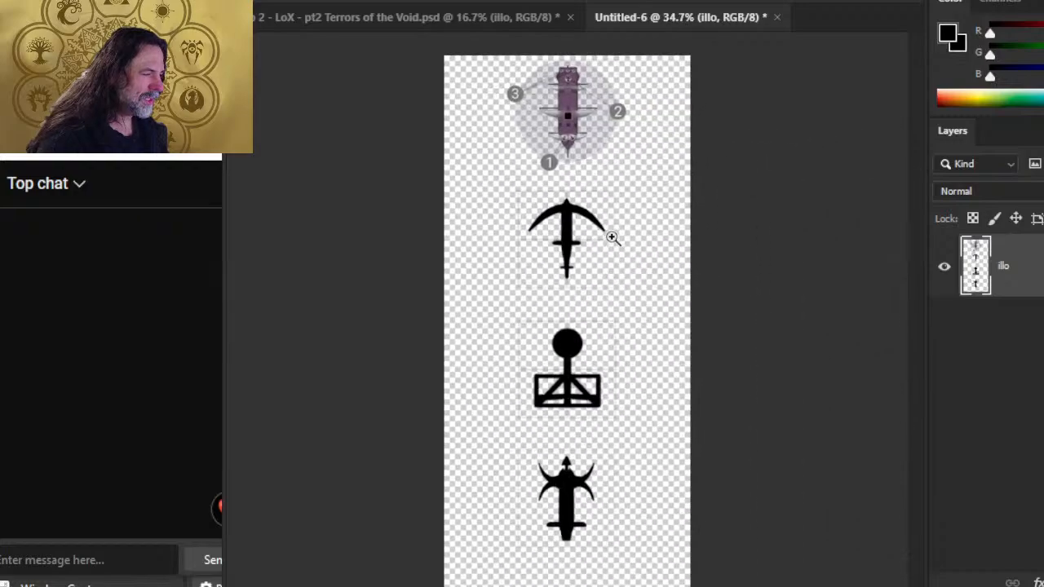
left_click(975, 286, "ctrl")
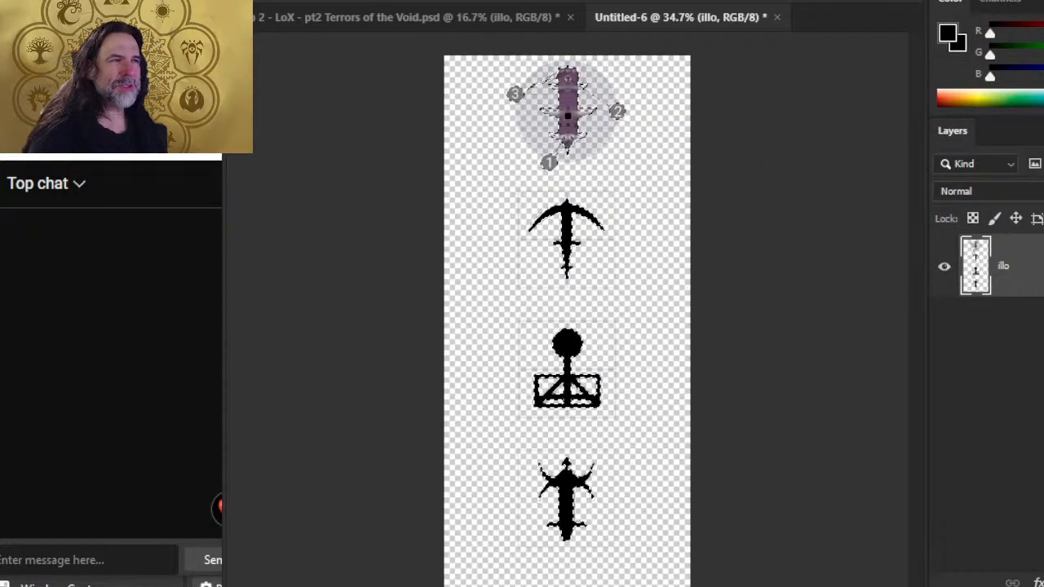
left_click(335, 0)
left_click(407, 160)
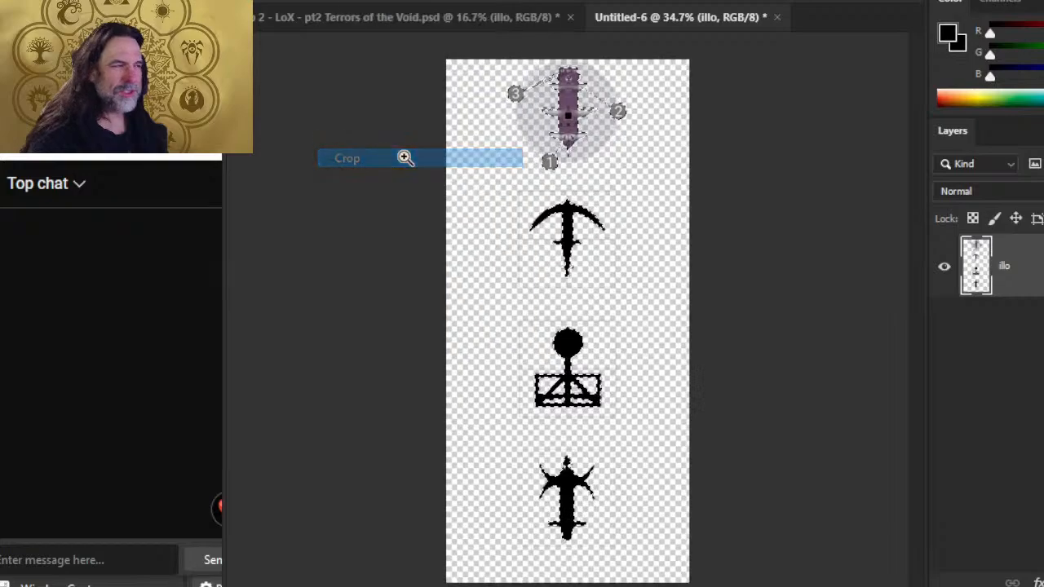
Add a new layer filled with white and place it beneath the illo layer to serve as a background
left_click(834, 259)
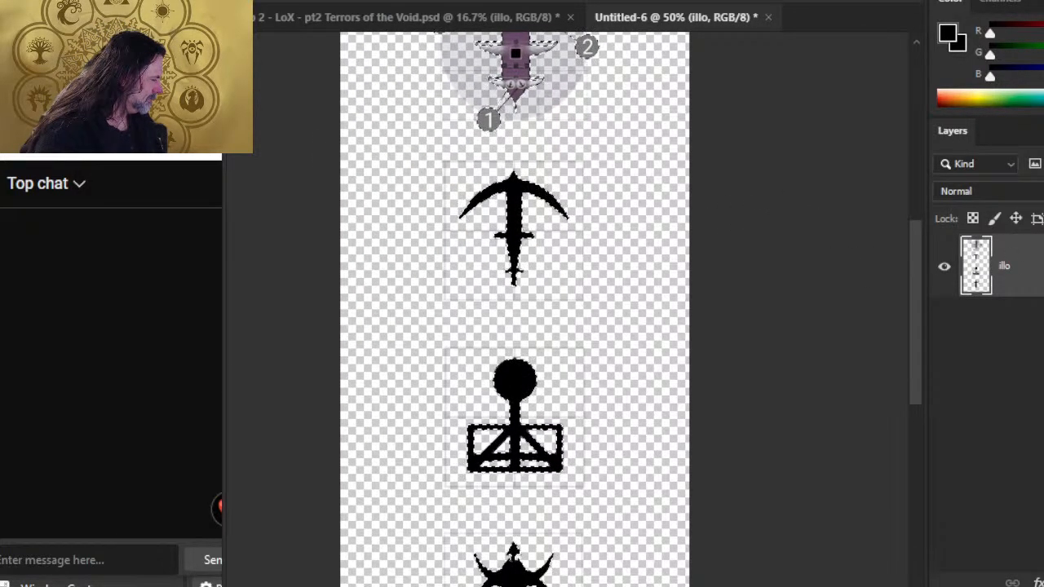
key("ctrl+shift+alt+n")
key("x")
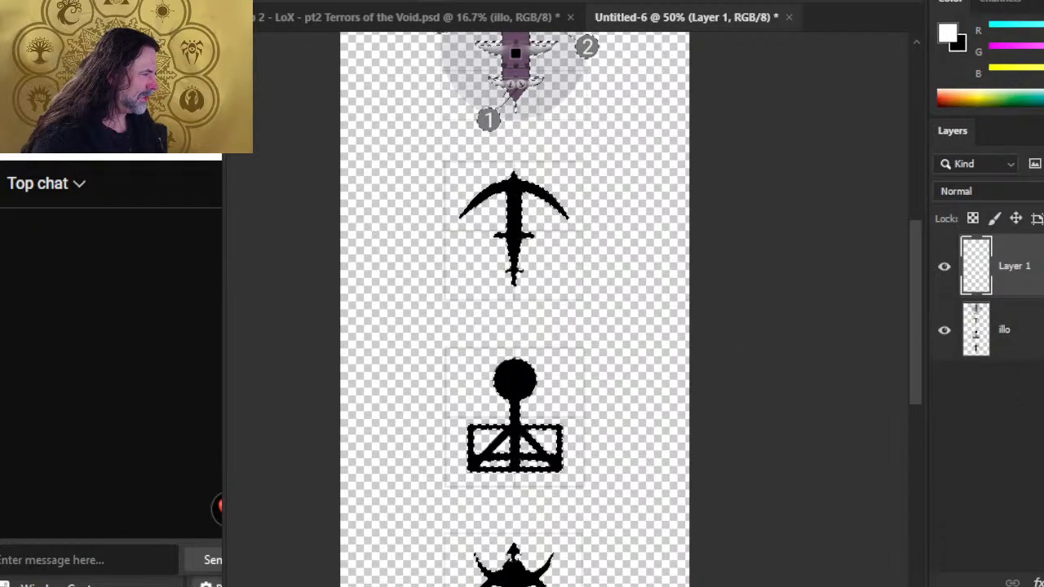
key("ctrl+d")
left_click(594, 278)
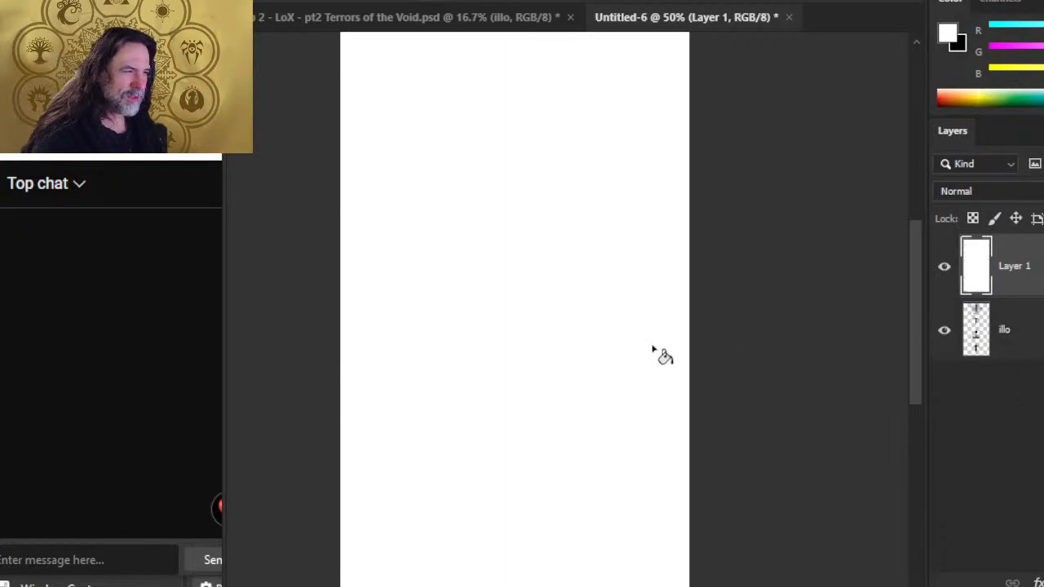
left_click_drag(1026, 355, 1019, 265)
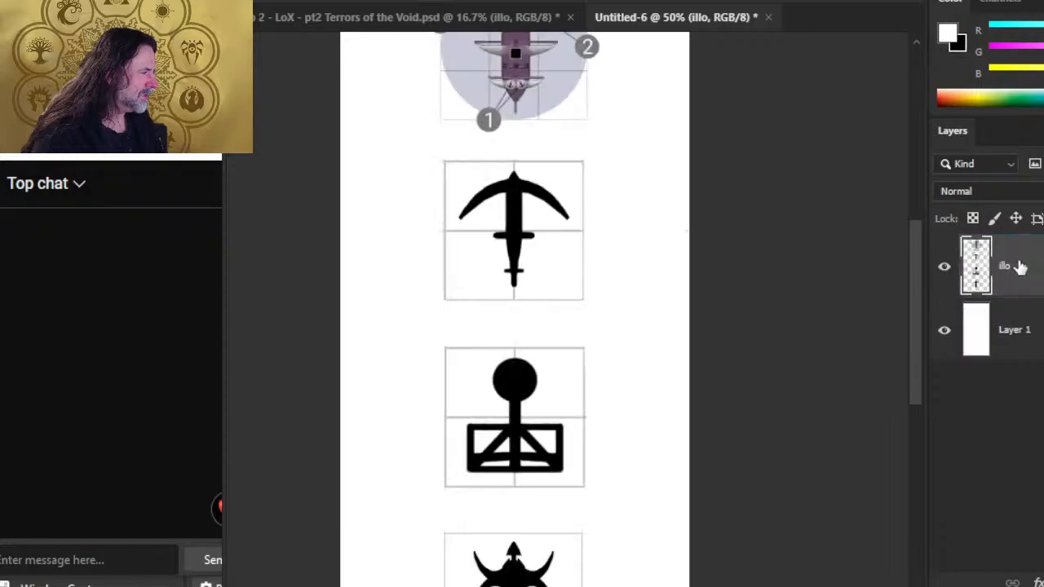
Erase stray pixels along the side and bottom edges of the illo layer with an enlarged eraser
scroll(548, 348, "down", 5)
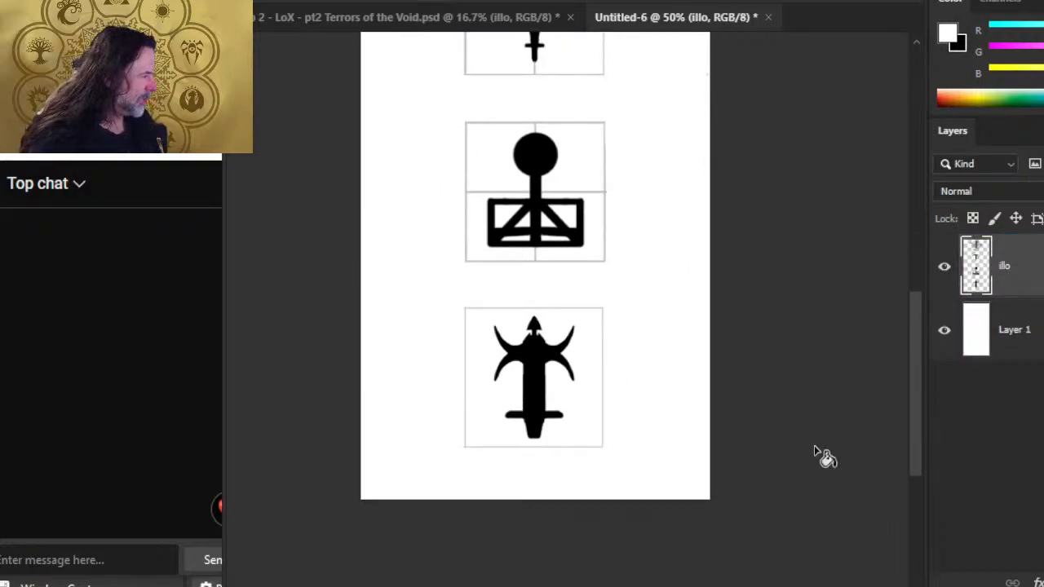
key("e")
key("l")
key("e")
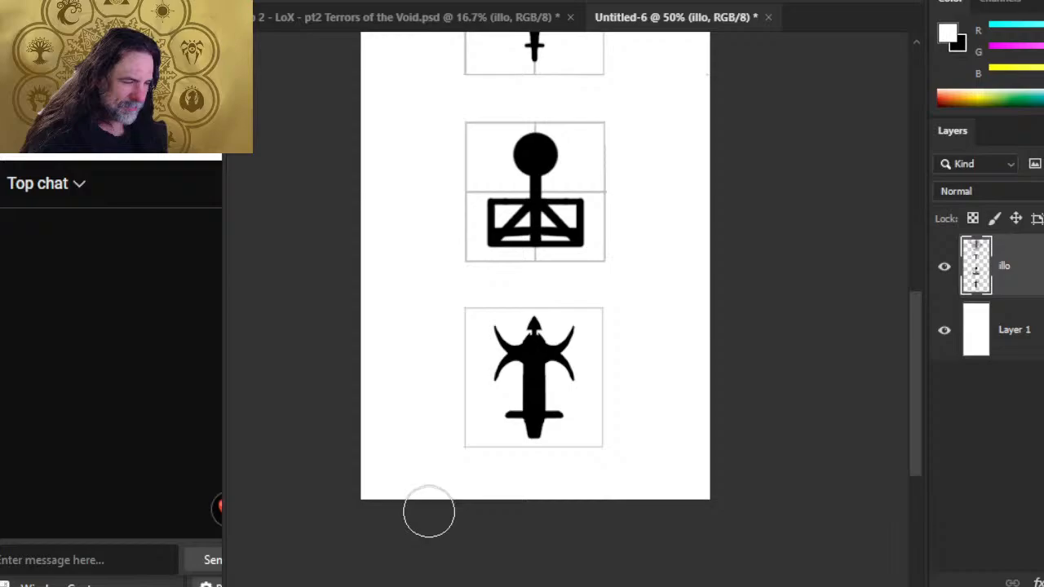
key("bracketright")
key("bracketright")
key("bracketright")
left_click(381, 501, "shift")
left_click(746, 504, "shift")
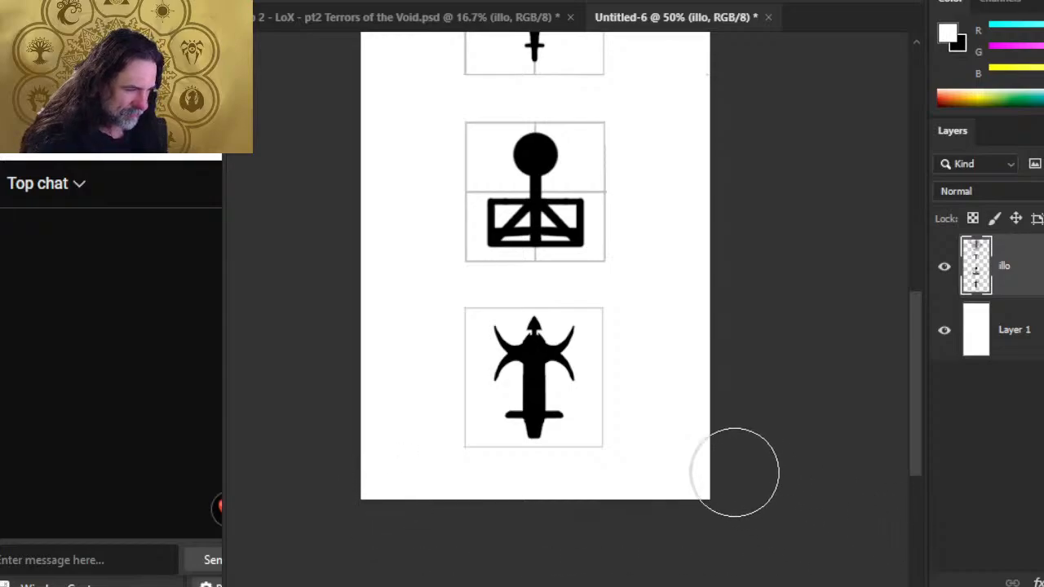
left_click_drag(701, 495, 698, 82)
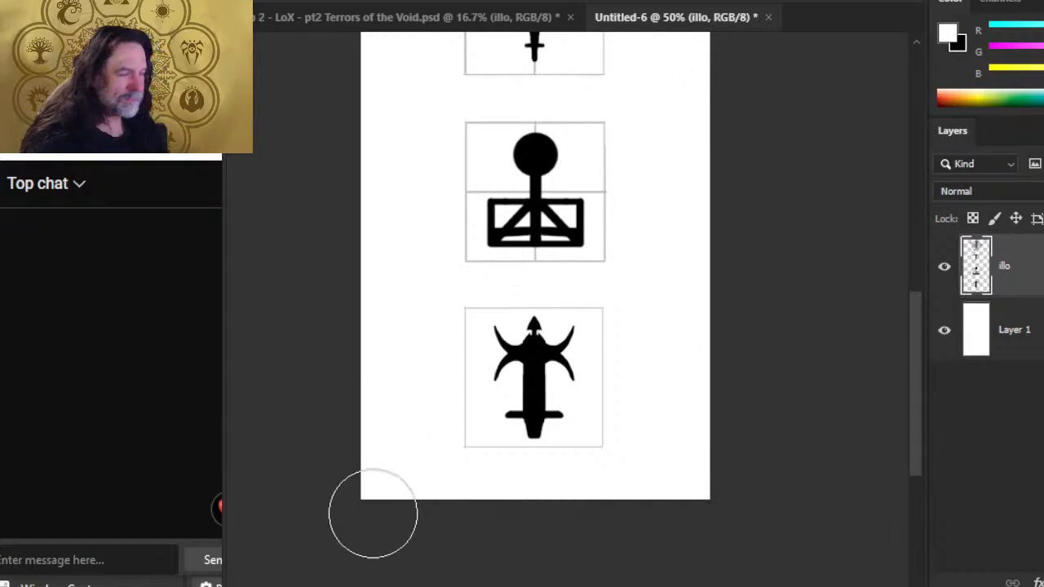
left_click_drag(366, 142, 467, 586)
mouse_move(448, 482)
left_mouse_down()
mouse_move(433, 270)
mouse_move(443, 136)
left_mouse_up()
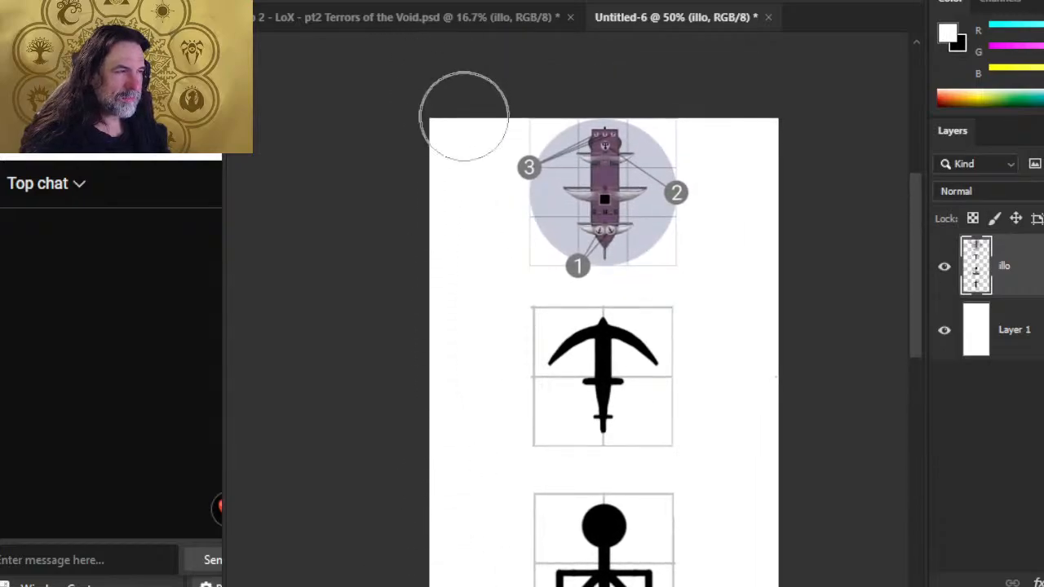
scroll(775, 505, "down", 3)
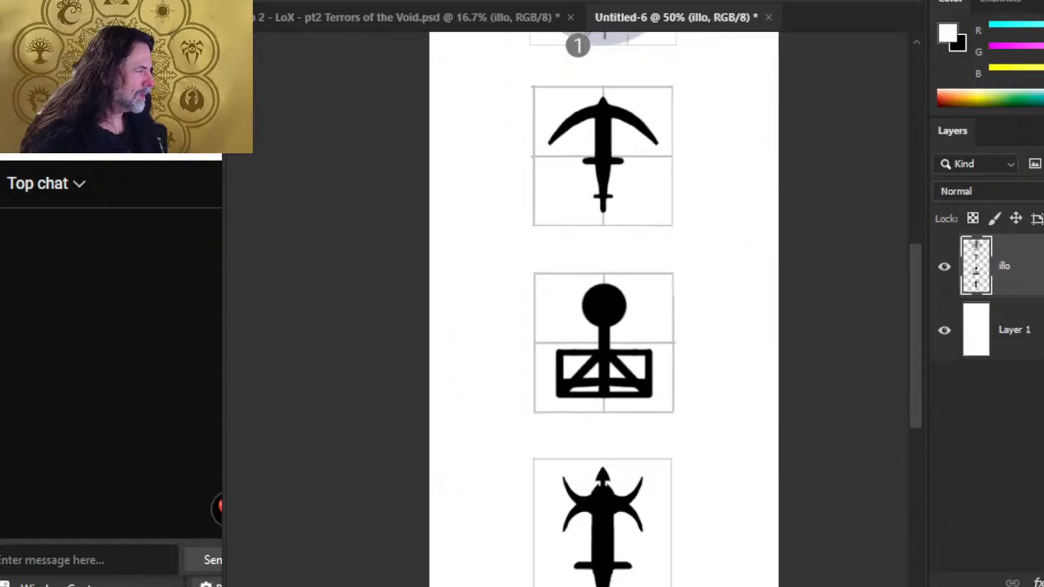
Crop the canvas to the cleaned illo layer's pixels and clear the selection
left_click(977, 269, "ctrl")
left_click(333, 0)
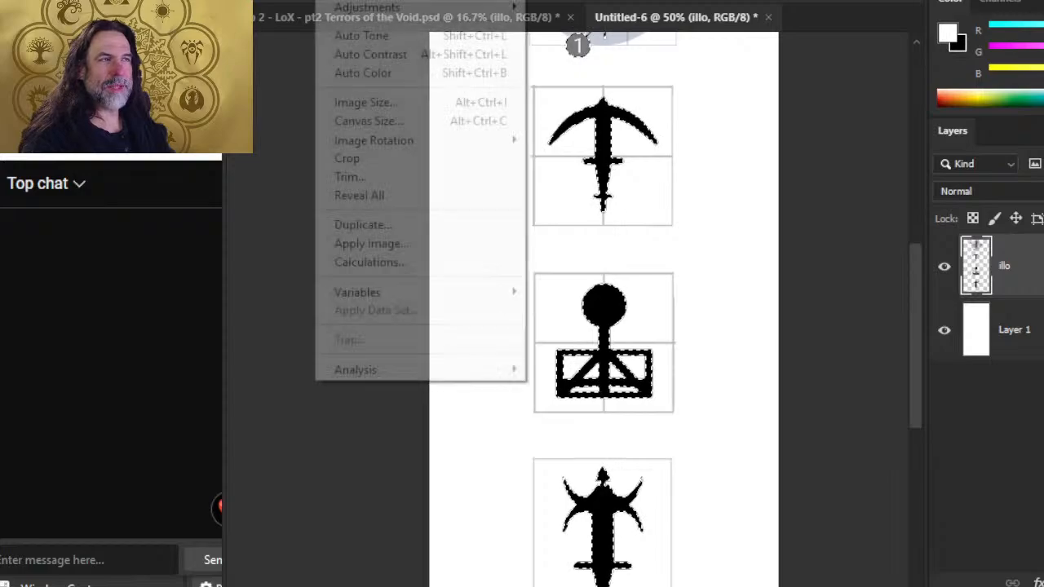
left_click(438, 159)
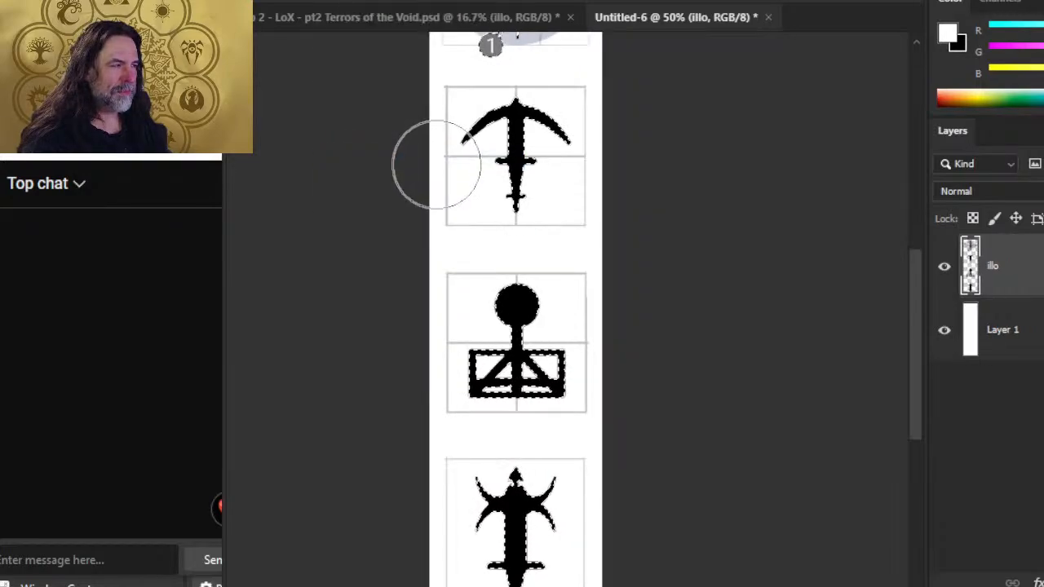
key("l")
mouse_move(753, 189)
left_mouse_down()
mouse_move(755, 429)
mouse_move(779, 310)
left_mouse_up()
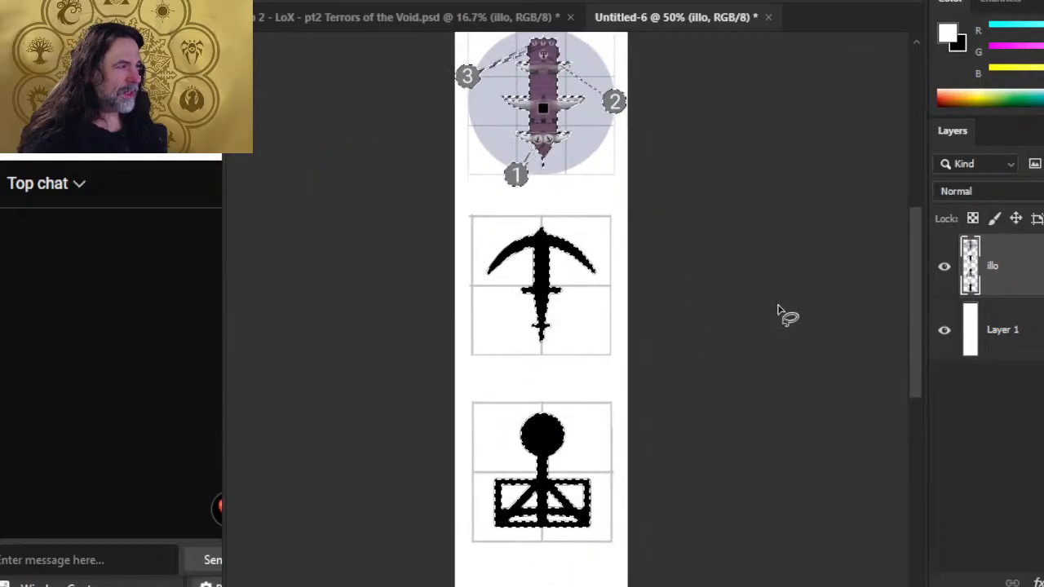
key("ctrl+d")
Delete the white background layer beneath the ship and weapon icons
left_click_drag(757, 484, 785, 248)
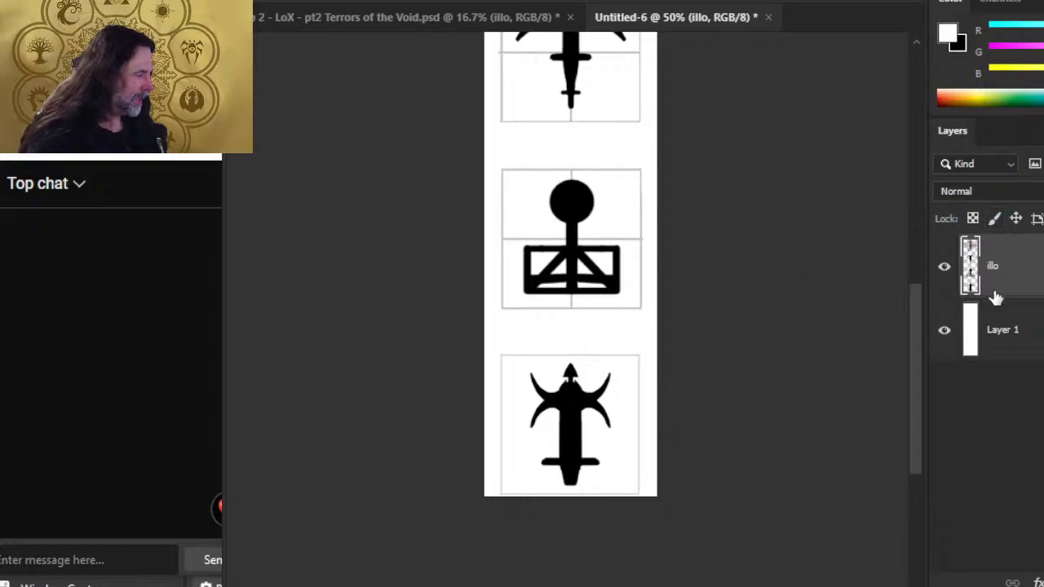
left_click(1042, 335)
key("Delete")
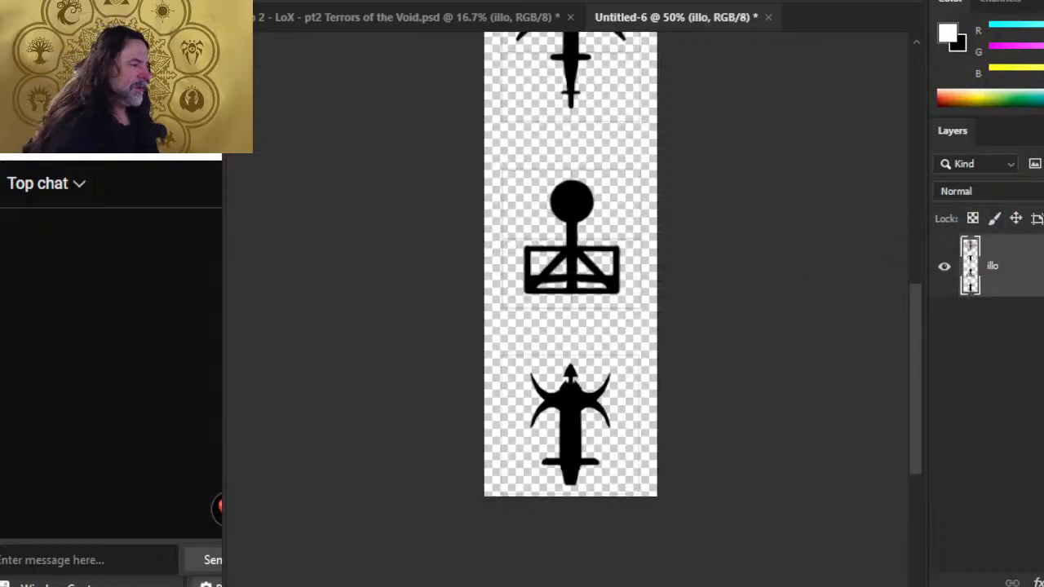
Enlarge the canvas of the ship and weapon icon strip to 1.2 inches wide and 4.8 inches high, anchored at the centre
key("alt+i")
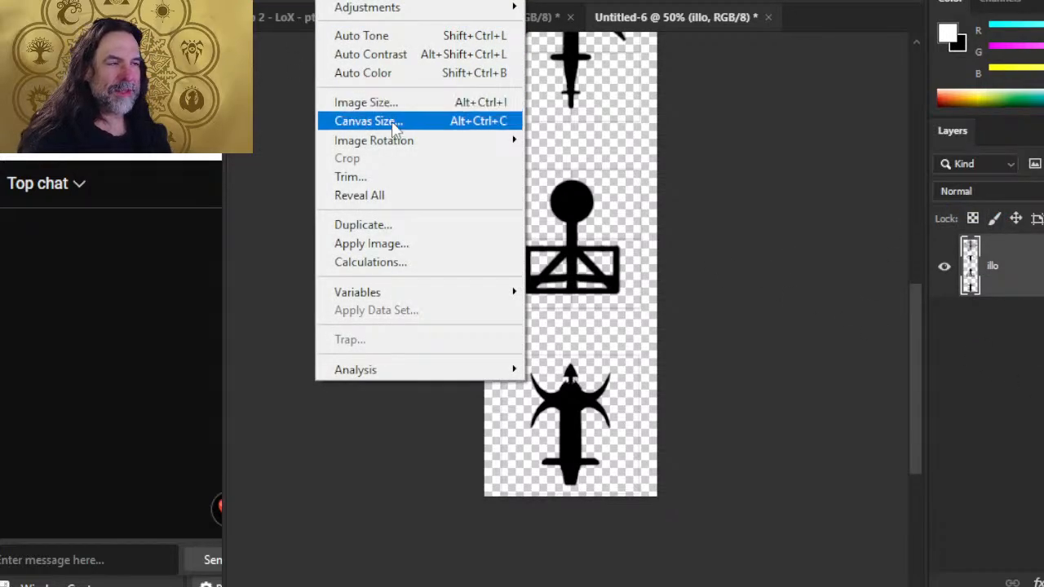
left_click(397, 124)
left_click(977, 237)
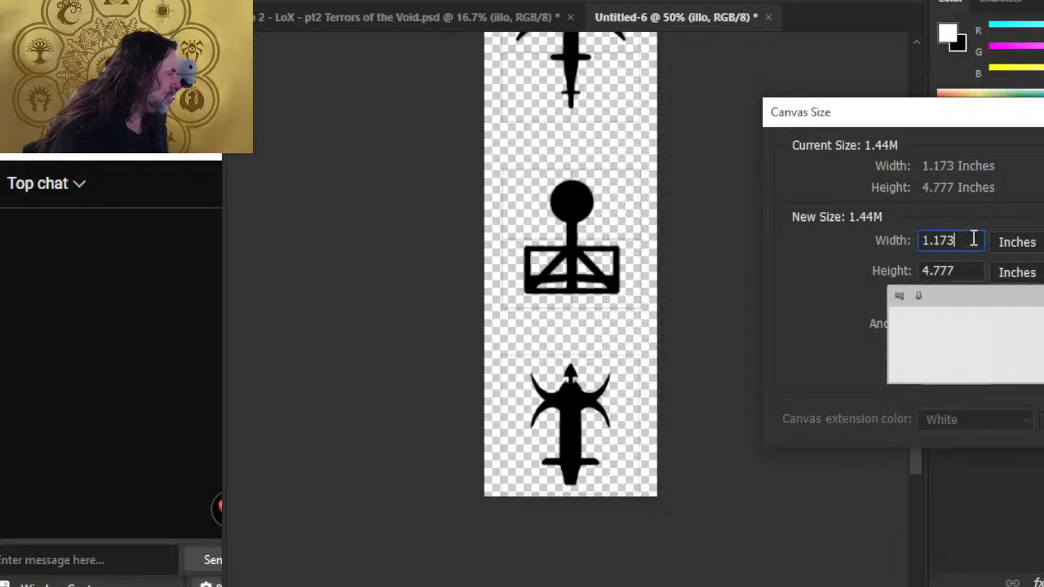
key("BackSpace")
key("BackSpace")
key("BackSpace")
type("2")
key("Tab")
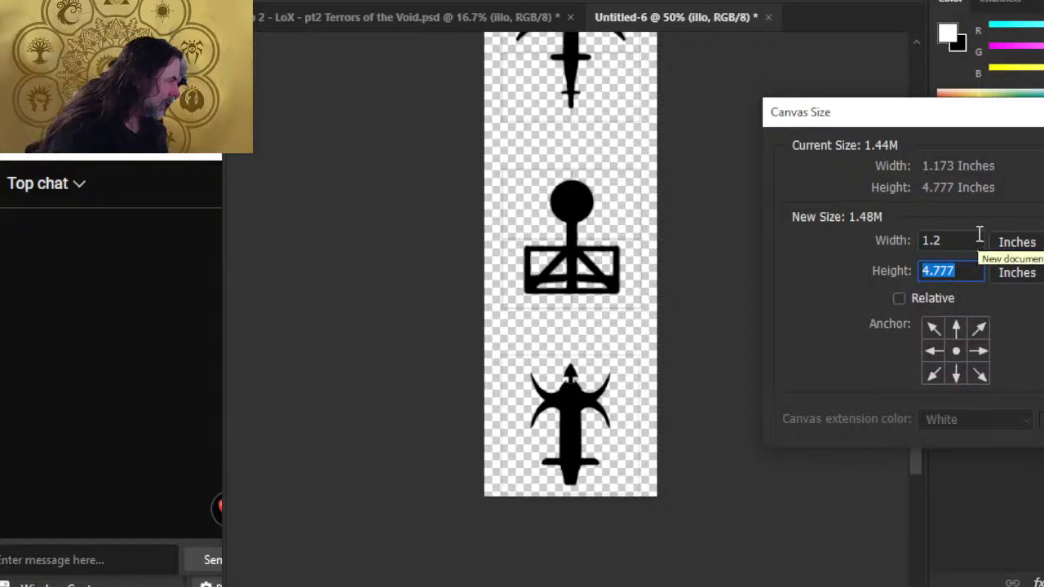
type("4.")
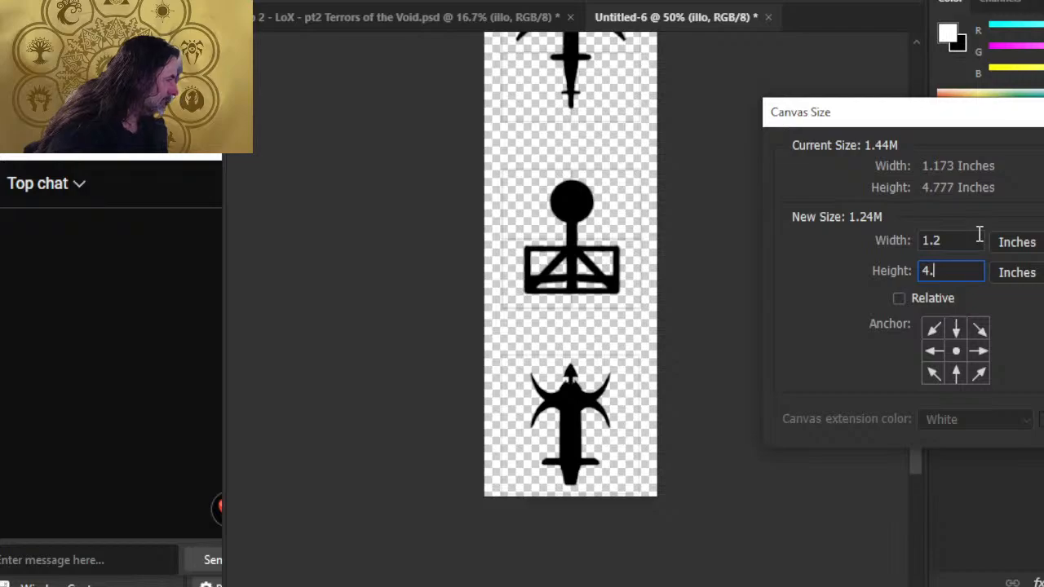
type("8")
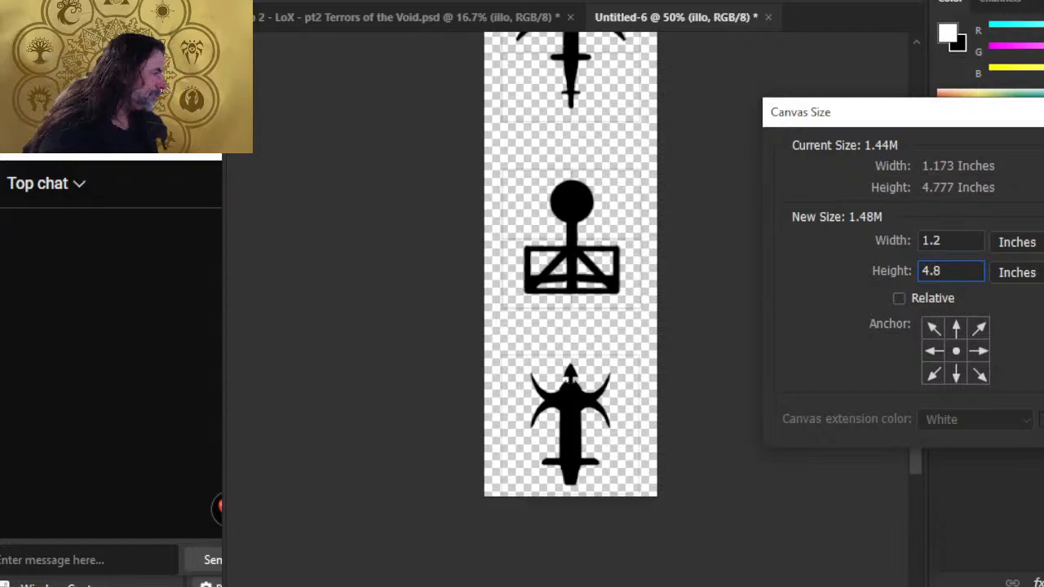
key("Return")
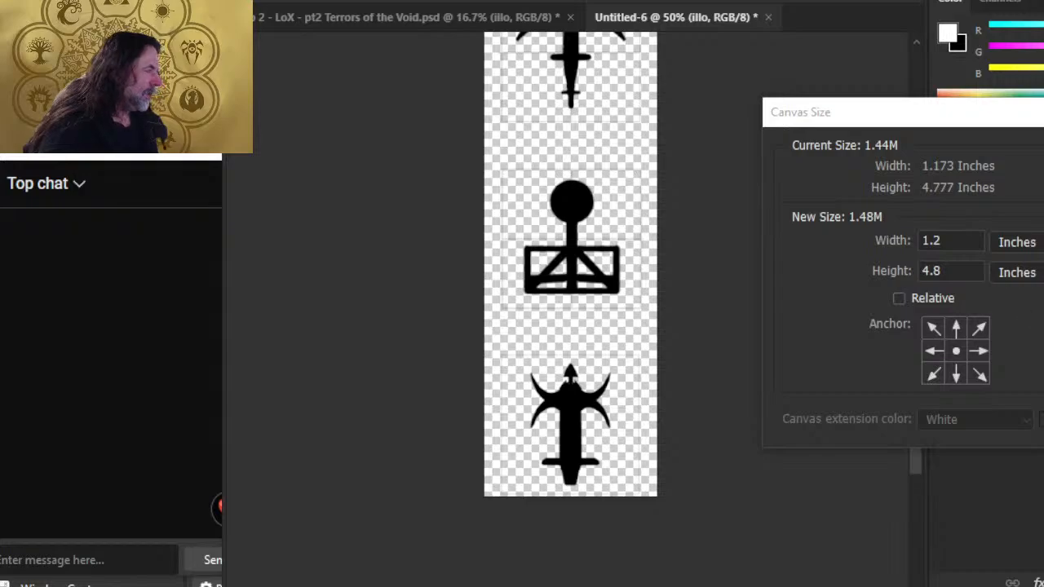
left_click(428, 441)
left_click_drag(877, 175, 1043, 367)
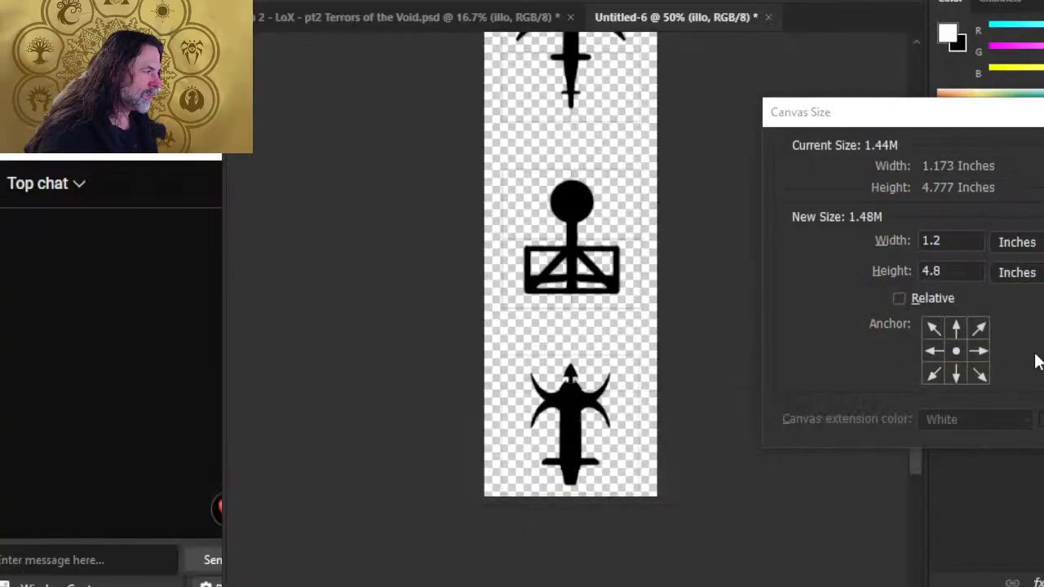
left_click_drag(846, 13, 1043, 14)
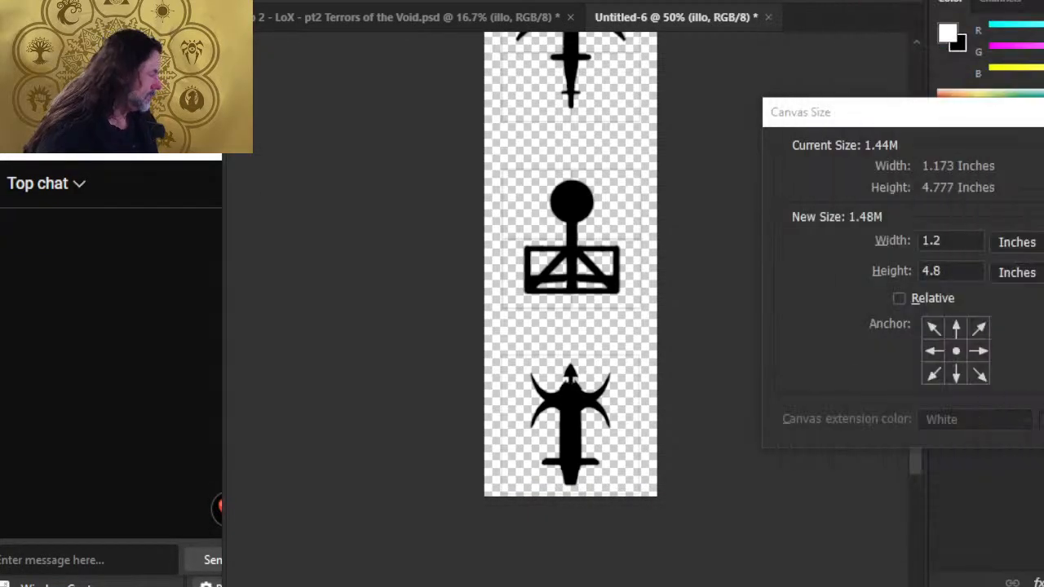
key("Return")
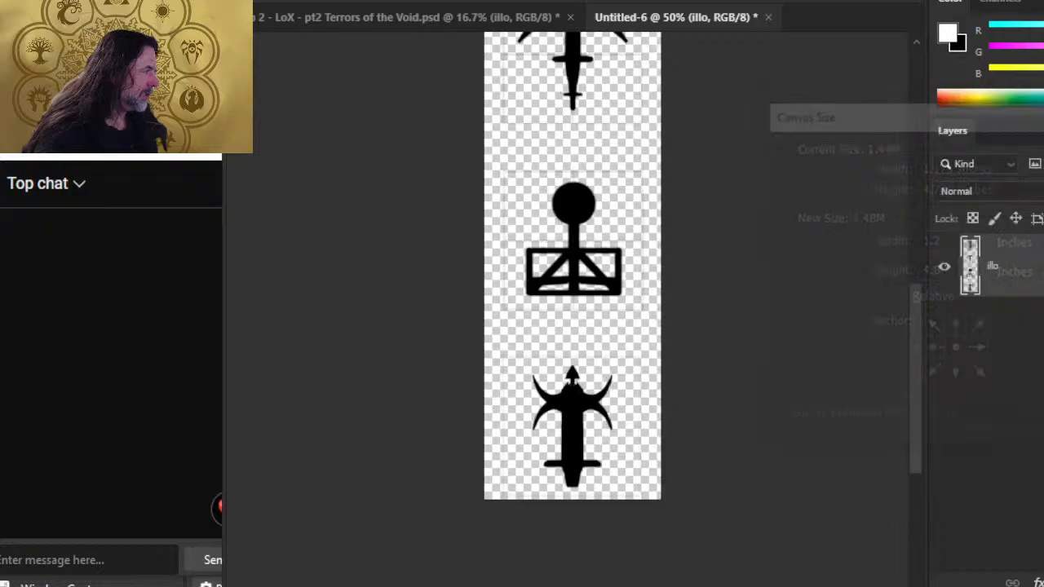
Start saving the icon strip document as a new file
left_click(302, 4)
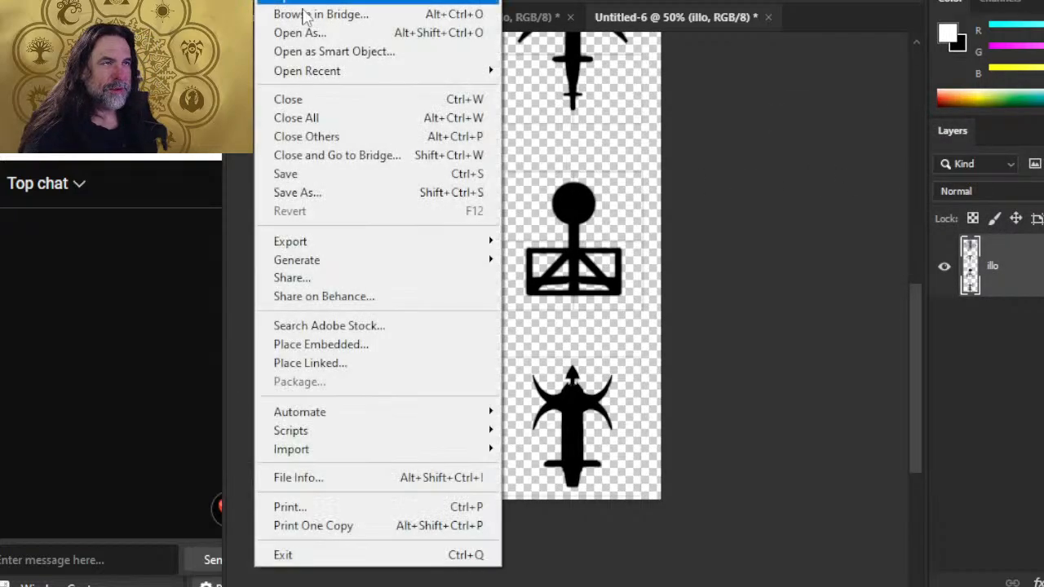
left_click(386, 196)
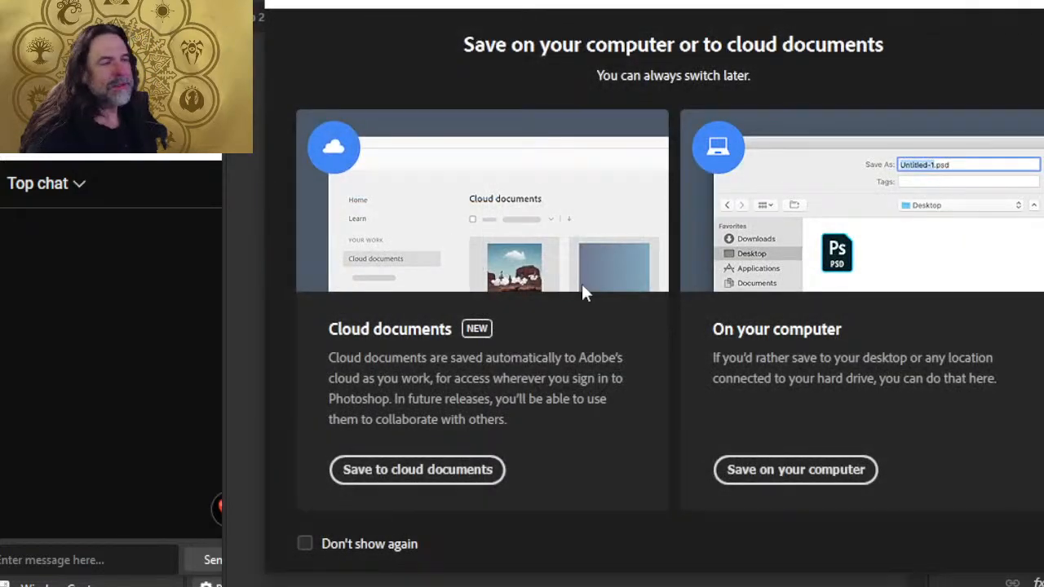
Save the illustration on the computer as a PNG copy, replacing 97 right.png, with the smallest file size
left_click(816, 469)
left_click(522, 412)
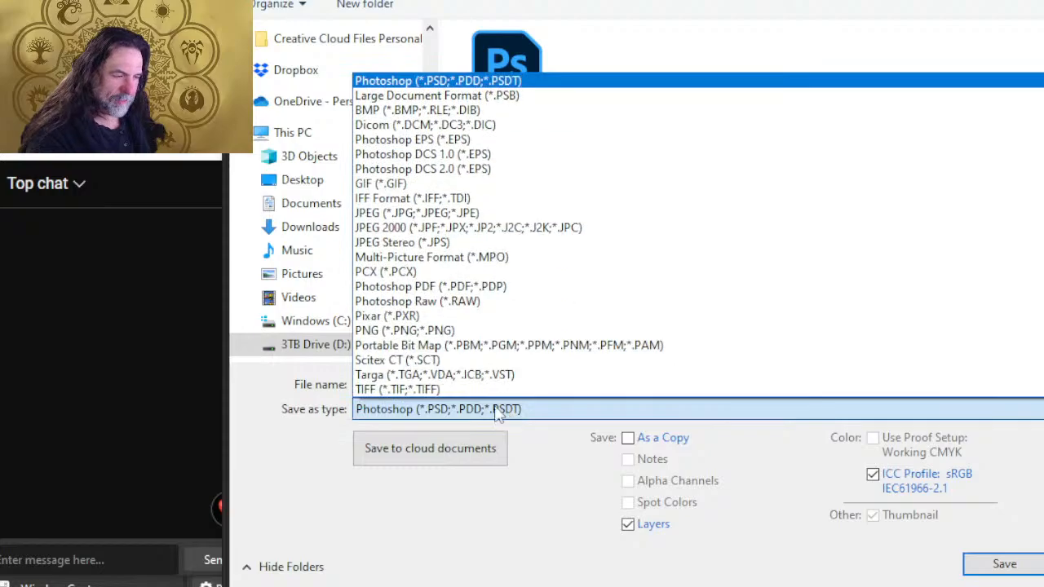
left_click(456, 328)
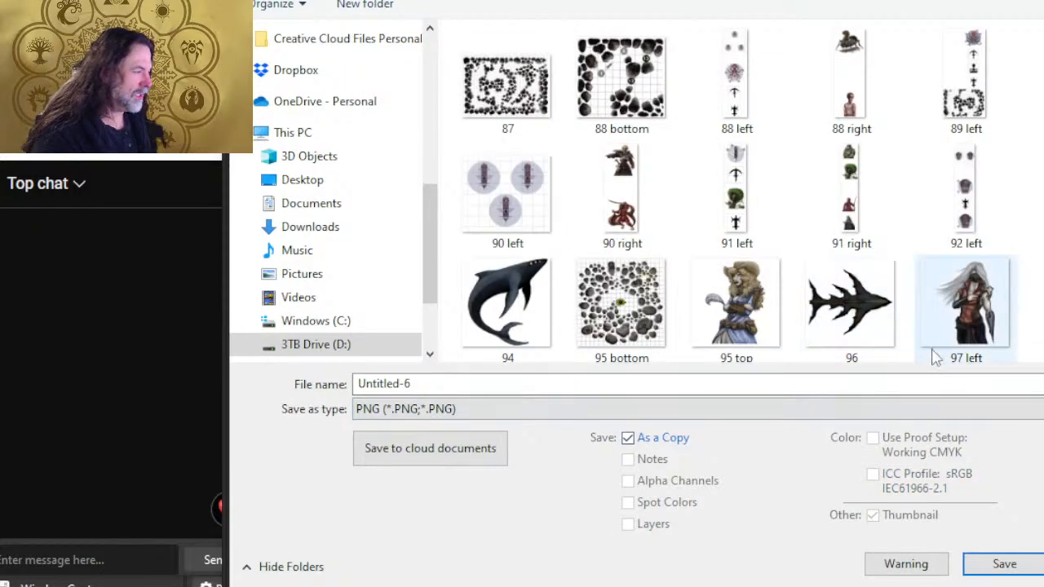
double_click(1037, 306)
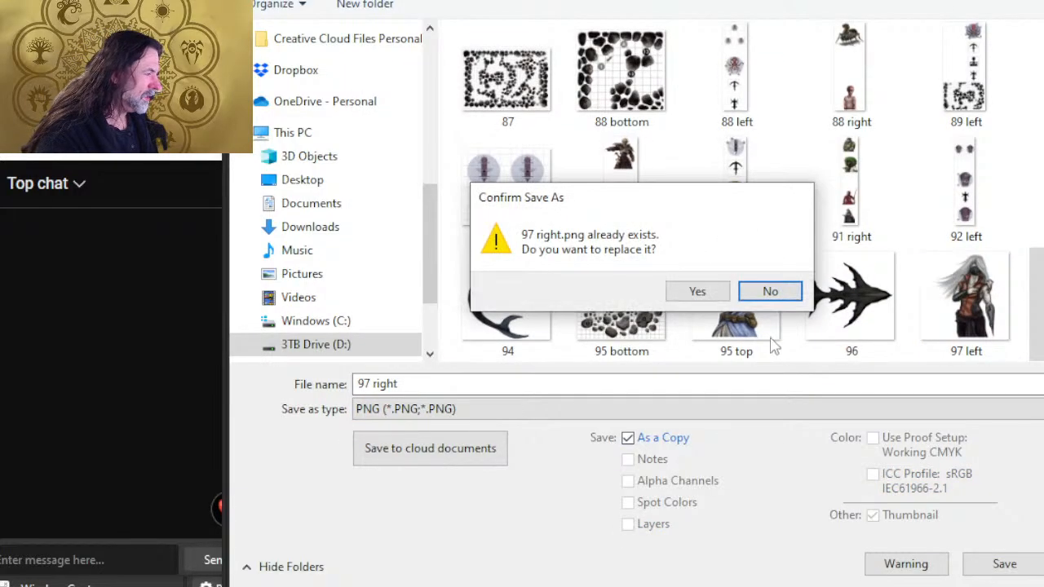
left_click(709, 303)
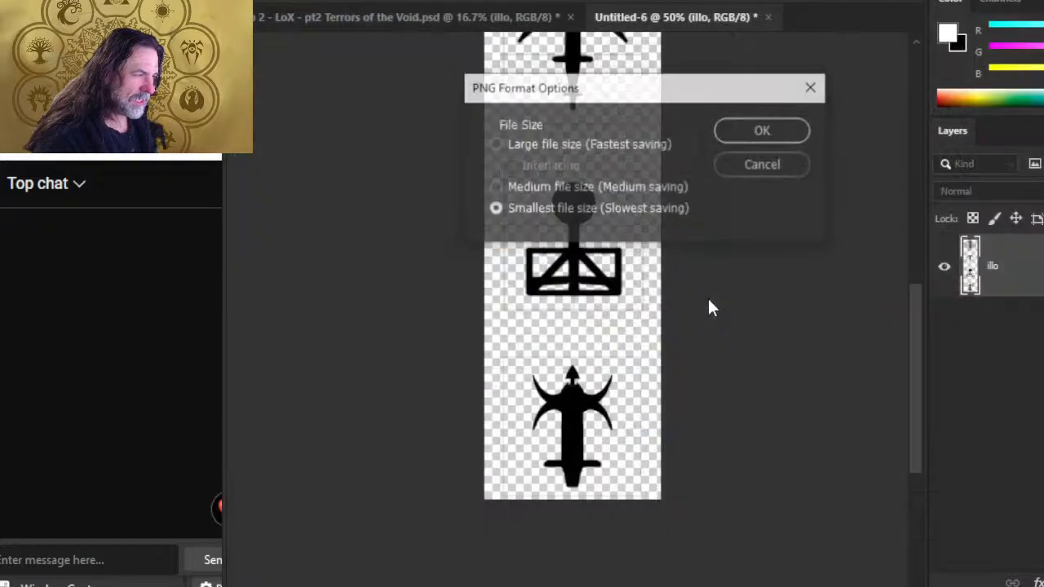
left_click(780, 133)
Switch to the Word layout document and size the blue rectangle to 4.8" high and 1.2" wide
key("alt+Tab")
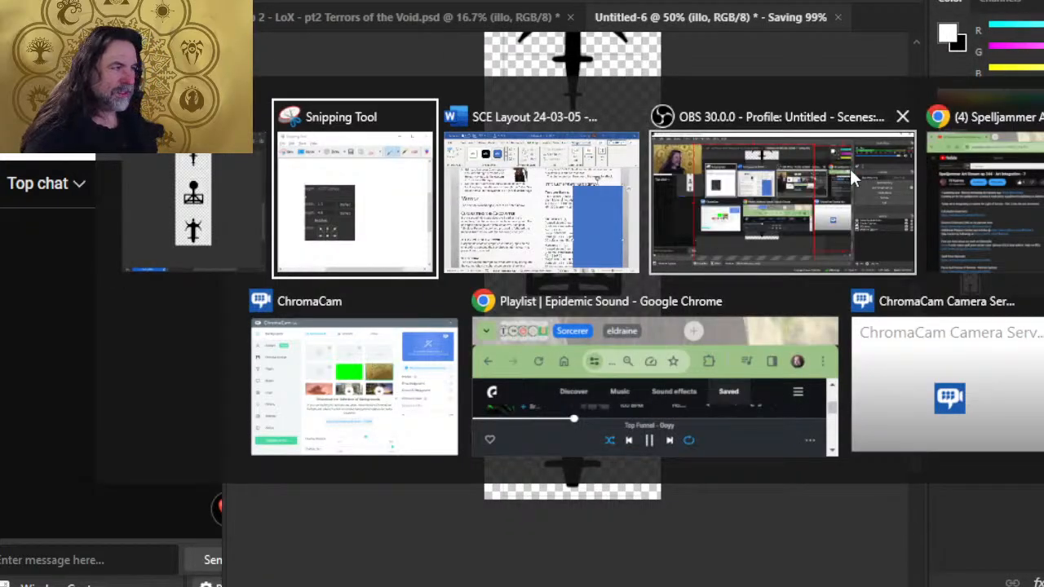
key("alt+Tab")
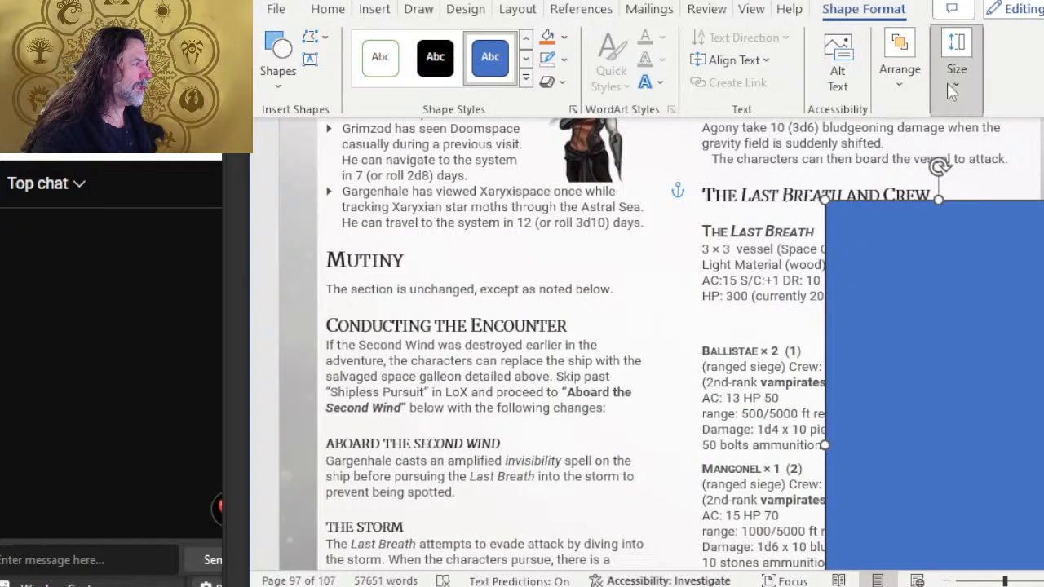
left_click(947, 82)
type("4.8")
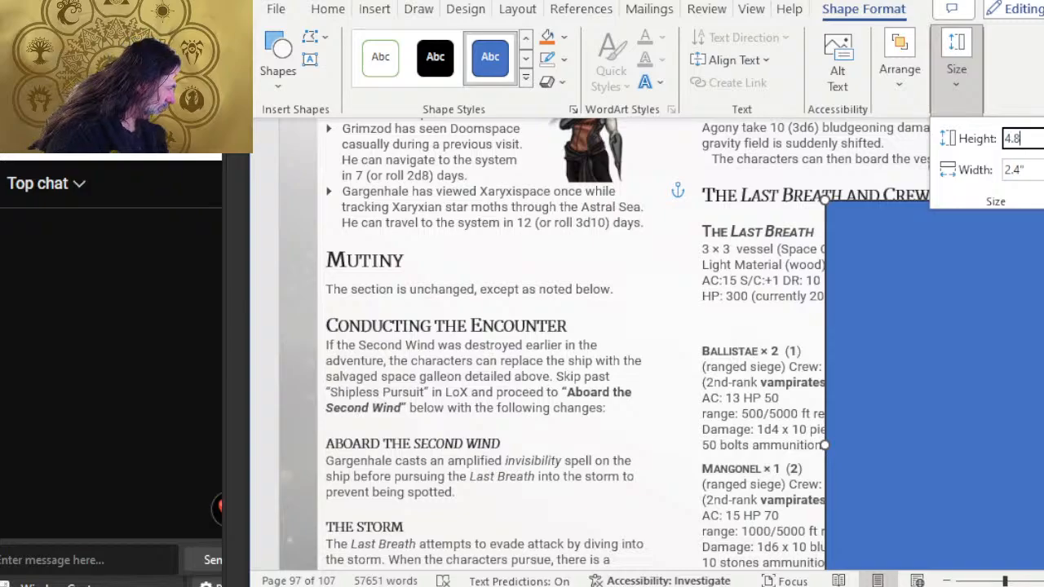
key("Tab")
type("1.2")
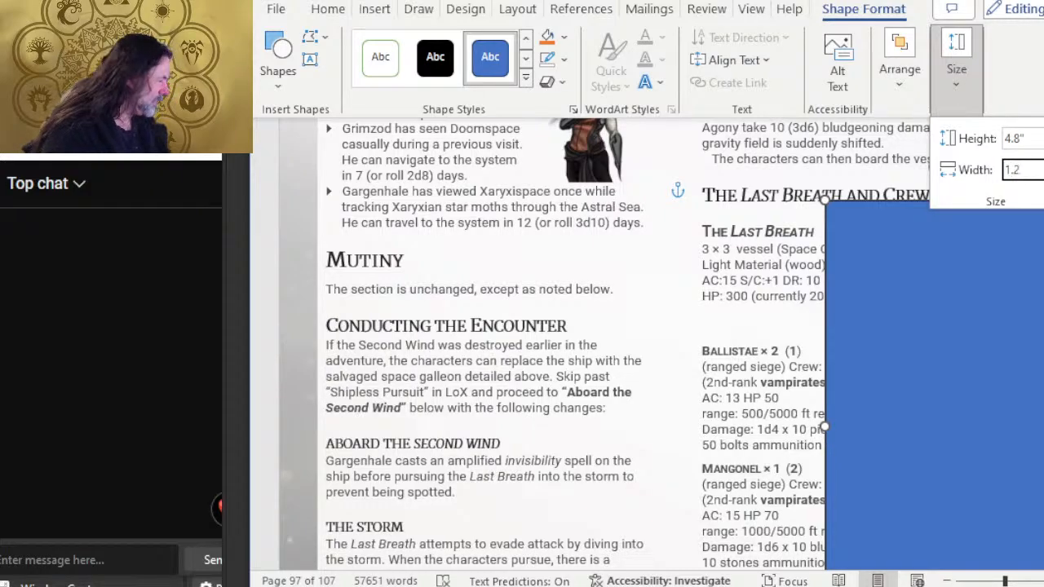
key("Return")
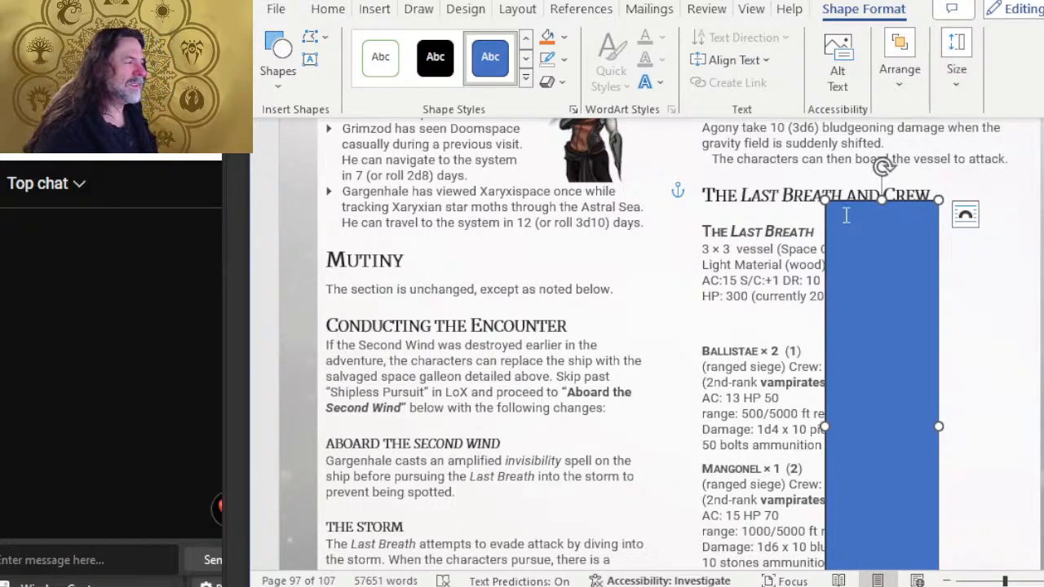
Nudge the blue rectangle right, away from the Last Breath vessel statistics
key("Right")
key("Right")
key("Right")
key("Right")
key("Right")
key("Right")
key("Right")
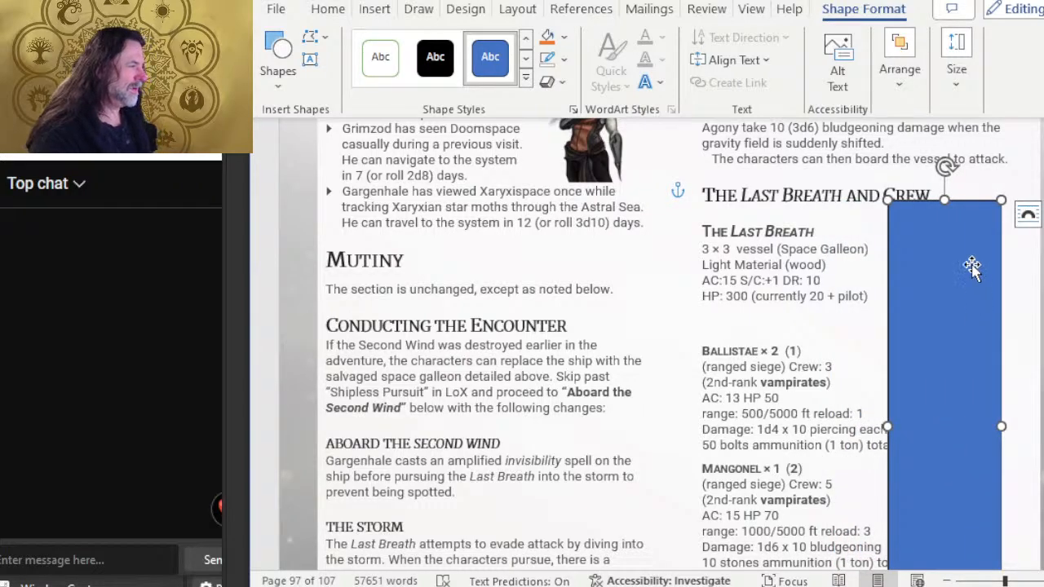
Remove the rectangle's outline and fill it with the 97 right picture from the Part 2 terror folder
right_click(974, 271)
key("Escape")
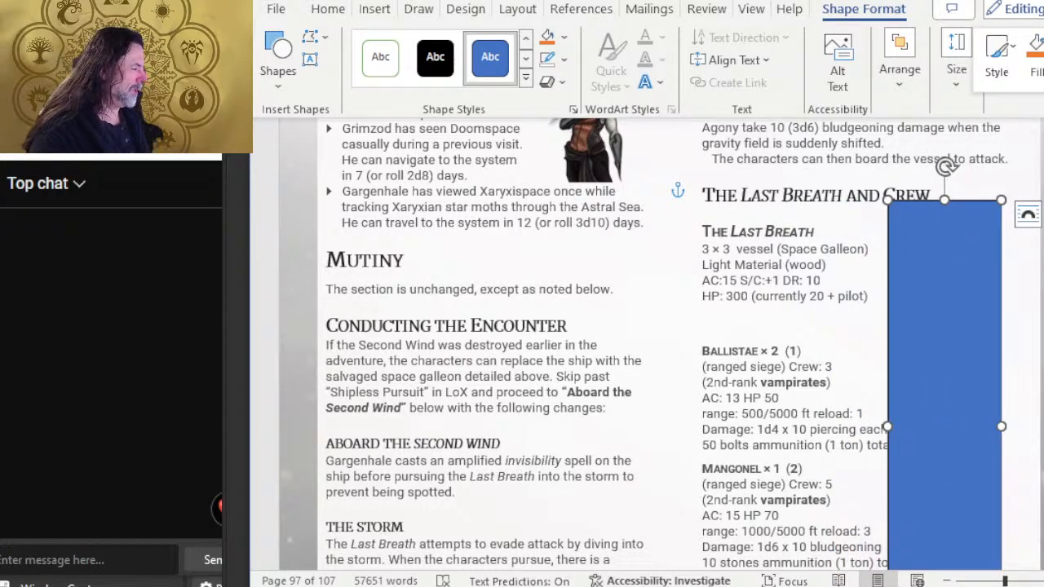
right_click(1001, 240)
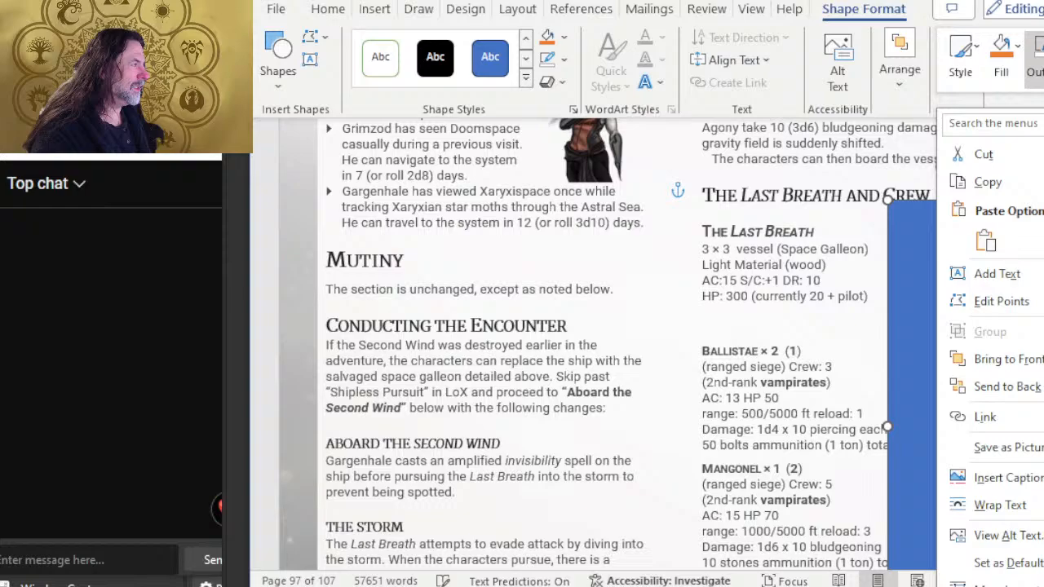
left_click(1009, 64)
left_click(1011, 393)
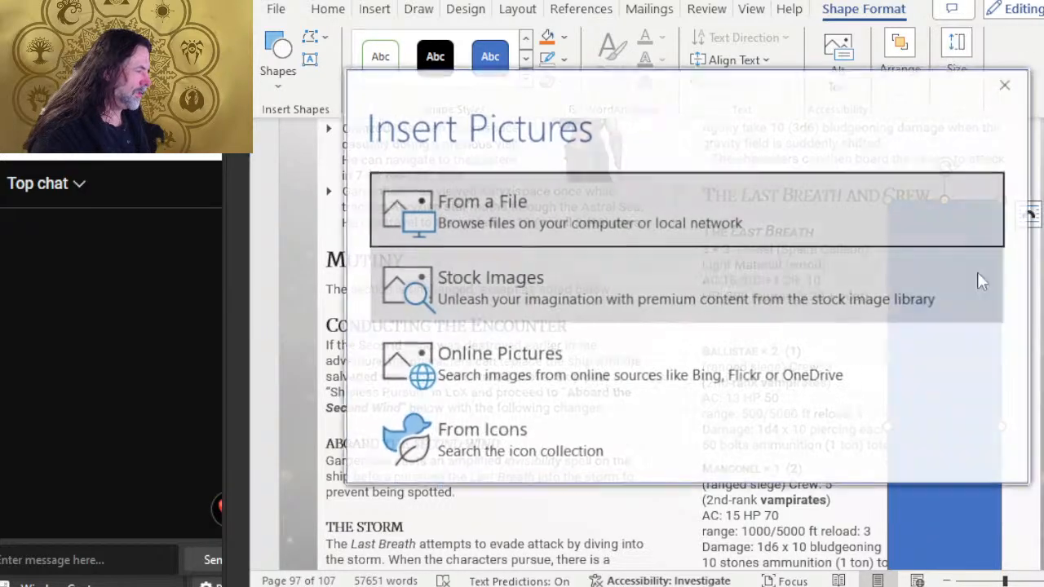
left_click(844, 213)
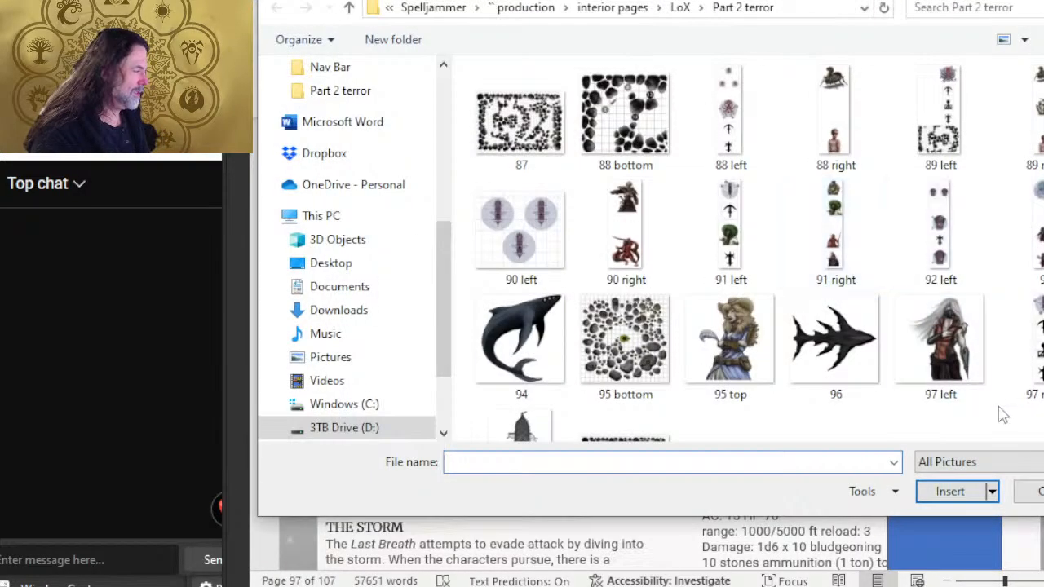
double_click(1016, 347)
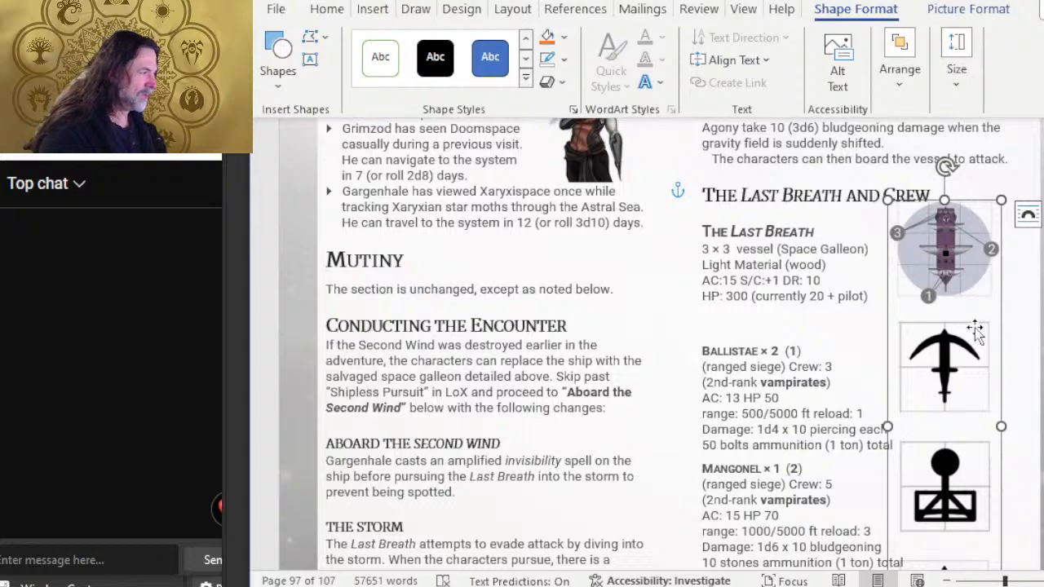
Nudge the picture-filled shape down so the ship and weapon images line up with their text entries
key("Down")
key("Down")
key("Down")
key("Down")
key("Down")
key("Down")
key("Down")
key("Down")
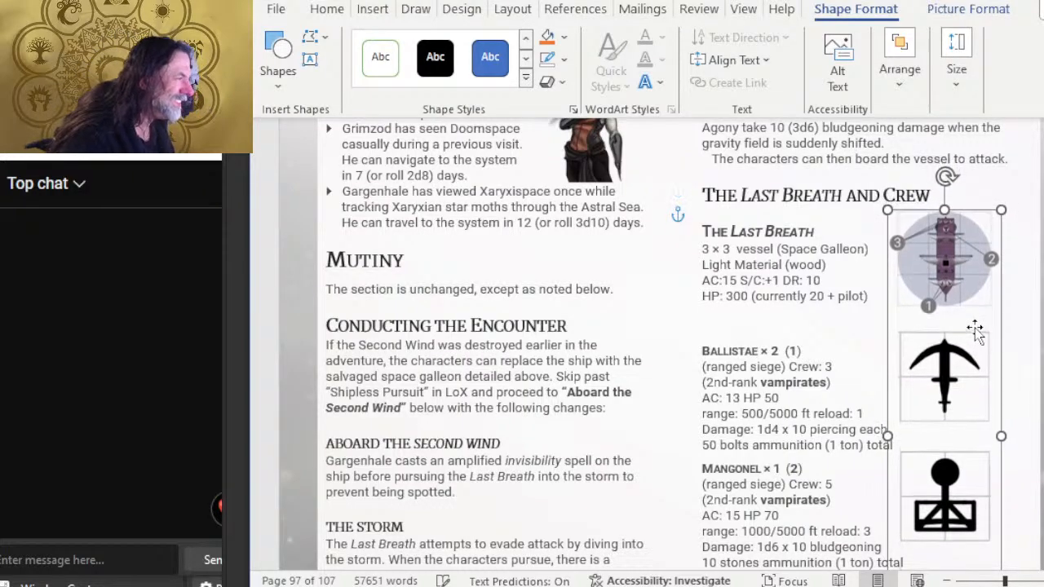
key("Down")
key("Down")
key("Down")
key("Down")
key("Down")
key("Down")
key("Down")
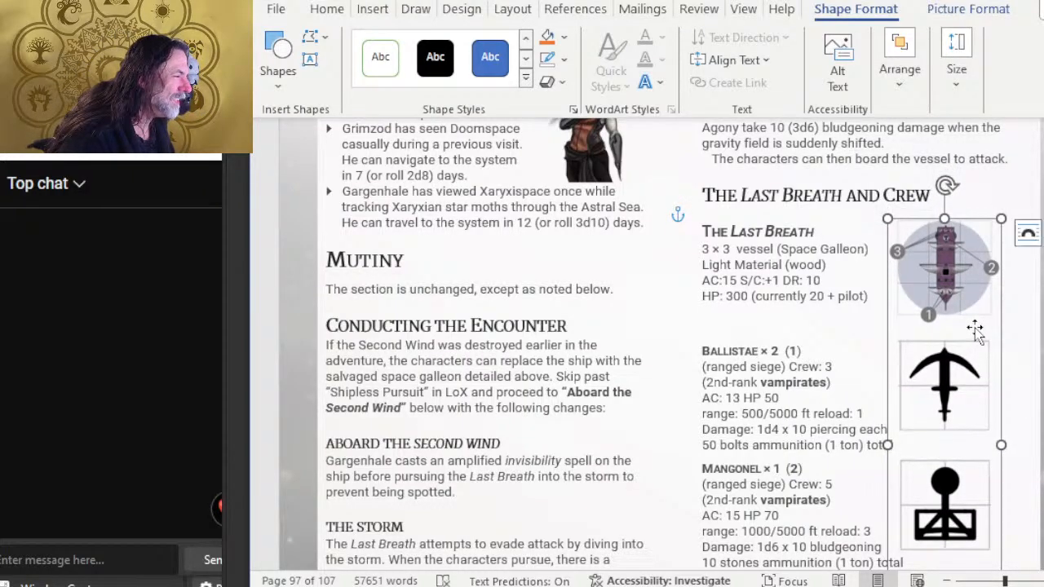
Switch to Photoshop, close Untitled-6 without saving, and collapse layer group 97
key("alt+Tab")
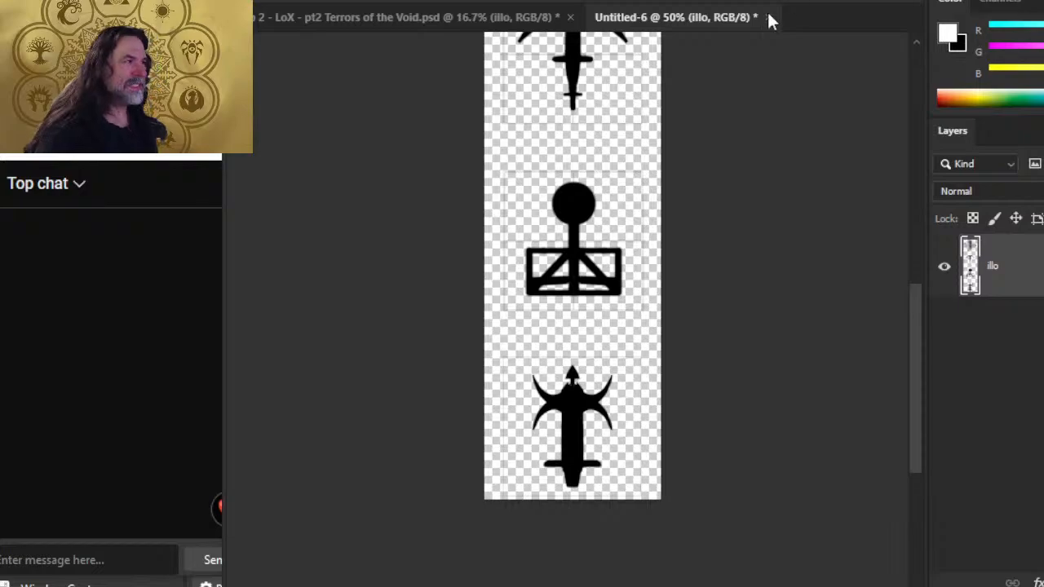
left_click(768, 17)
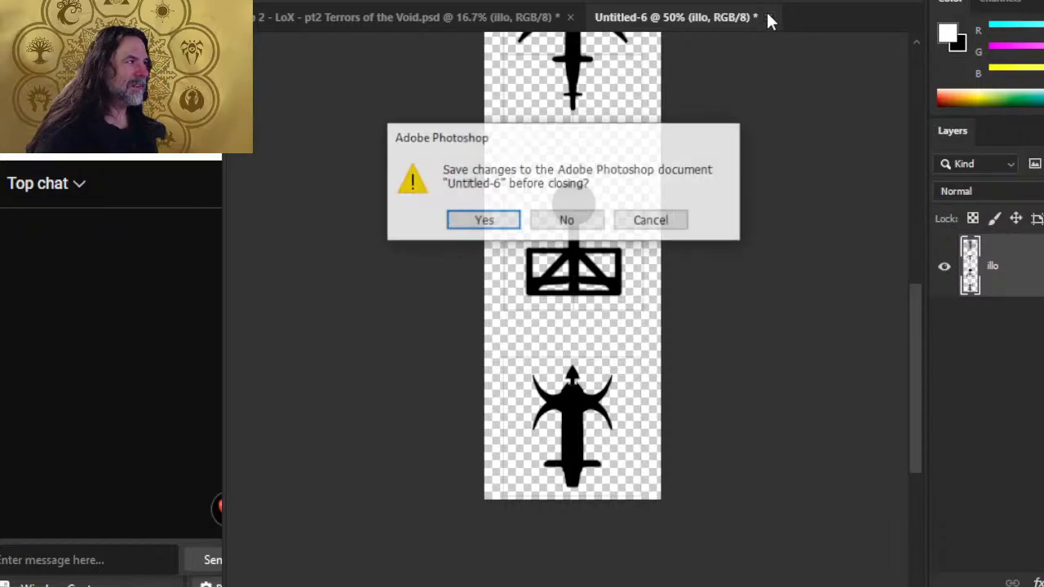
left_click(566, 221)
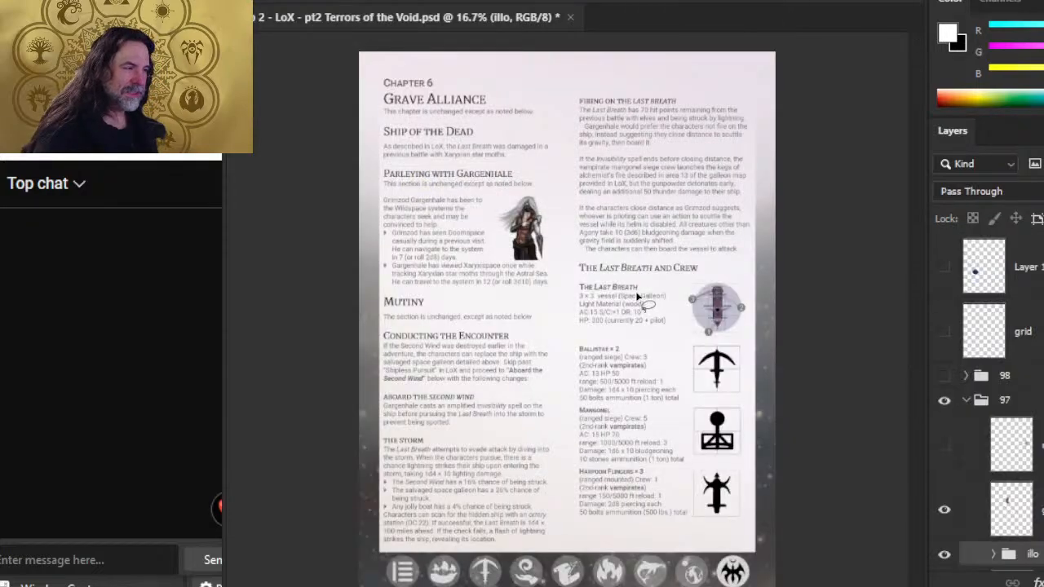
left_click(967, 403)
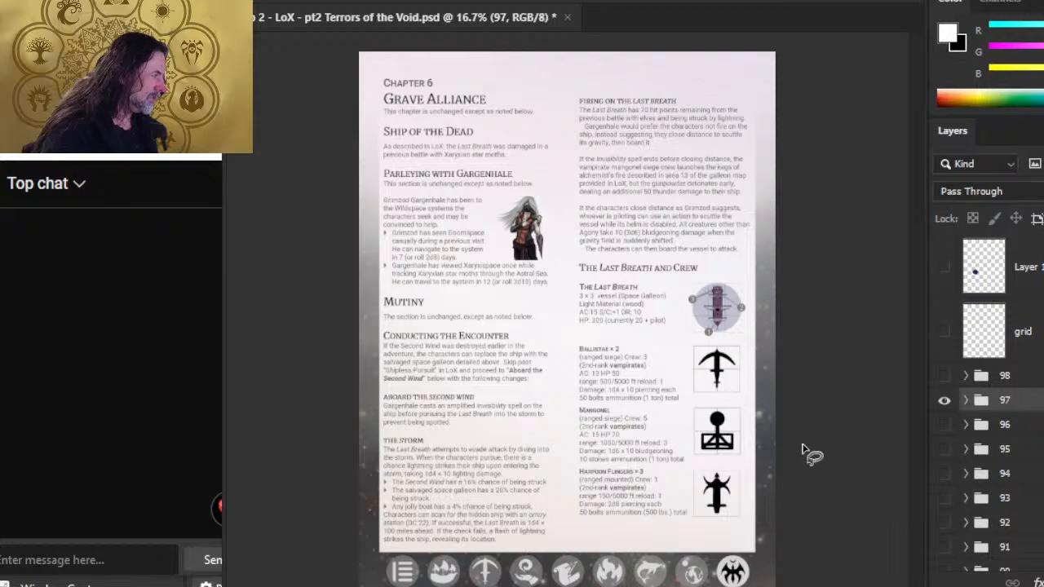
Compare the Last Breath artwork with the Photoshop page and nudge the Word picture slightly down and right to match
left_click_drag(710, 322, 762, 301)
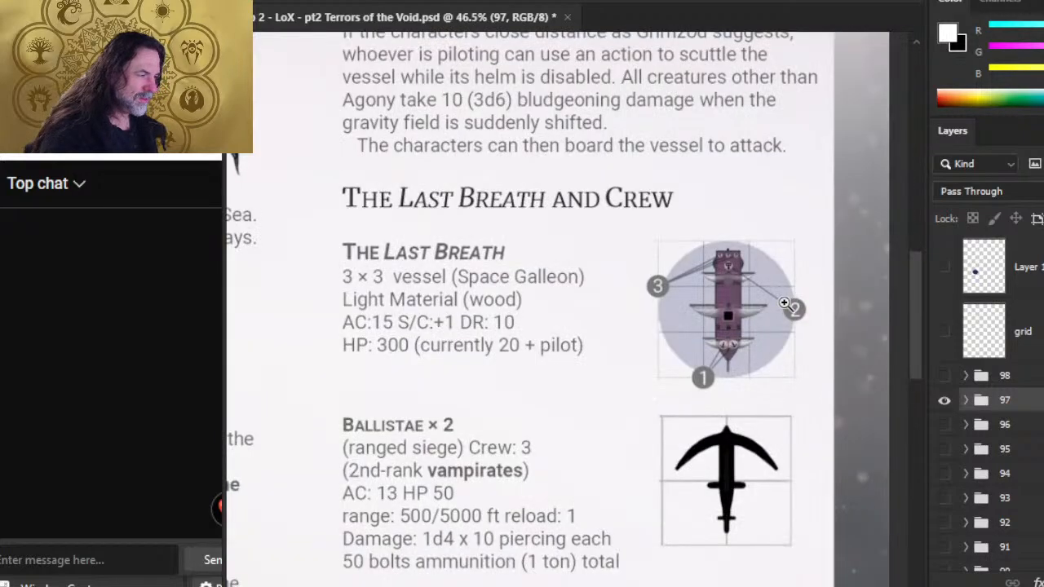
key("alt+Tab")
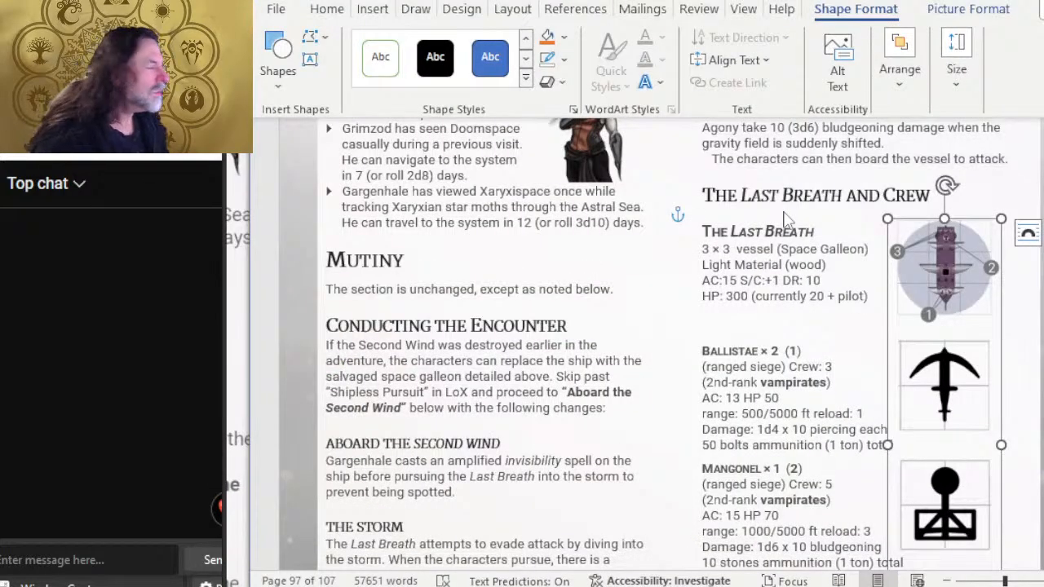
key("alt+Tab")
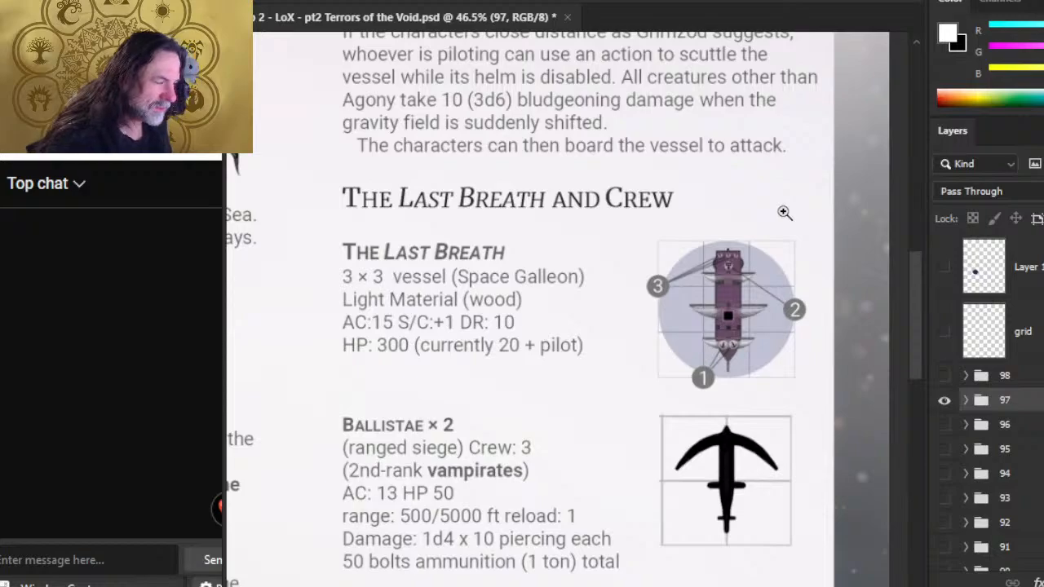
key("alt+Tab")
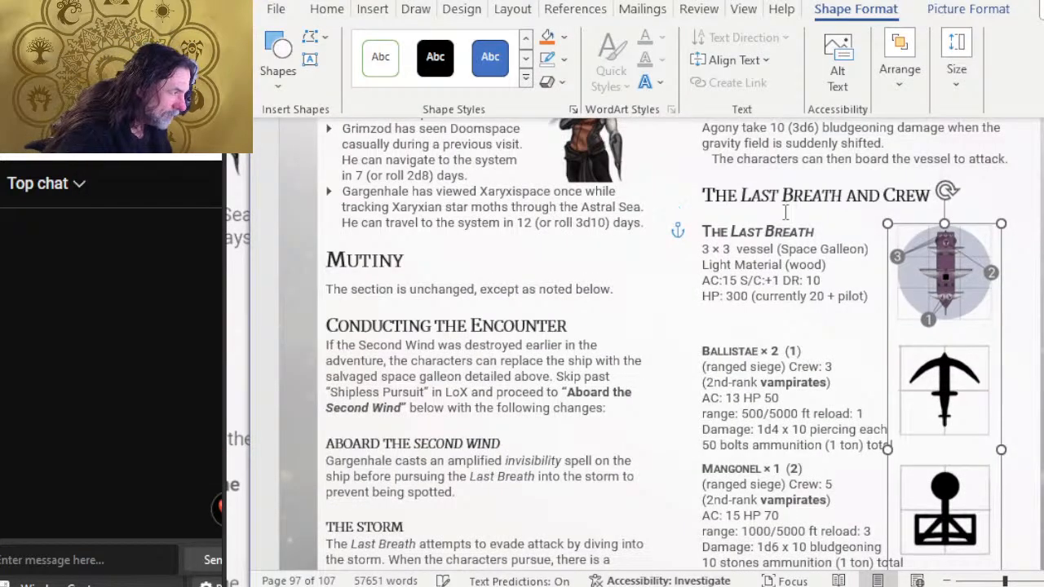
key("alt+Tab")
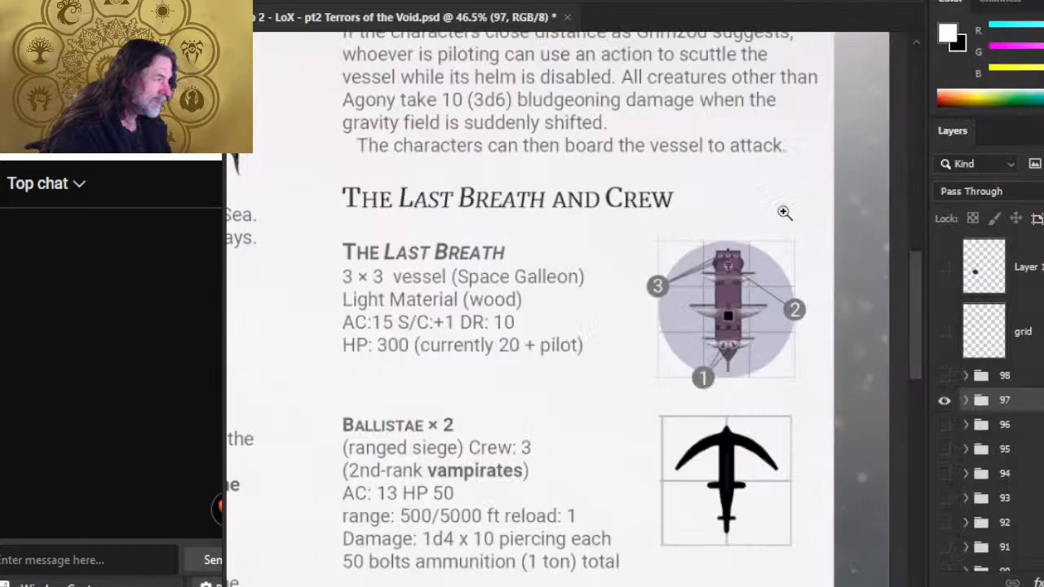
key("alt+Tab")
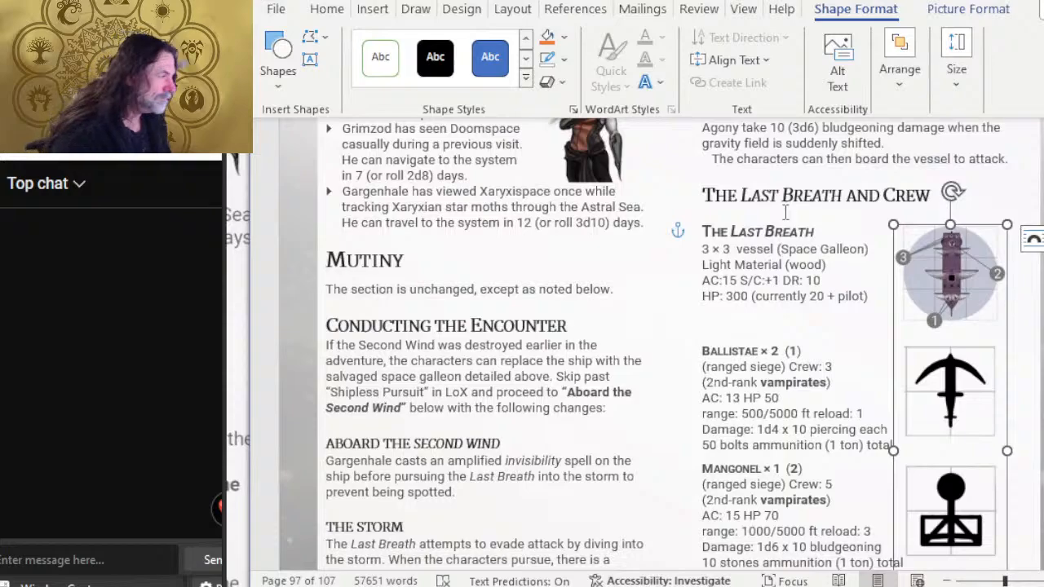
key("Right")
key("Right")
key("Right")
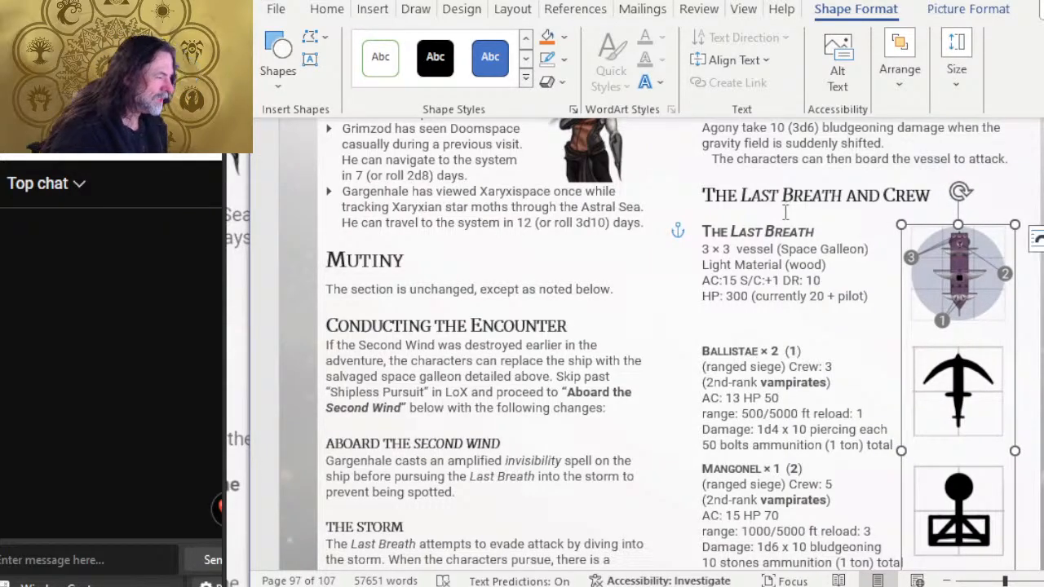
Check the weapon icons' placement against the Photoshop page and nudge the Word picture further right
scroll(918, 198, "down", 5)
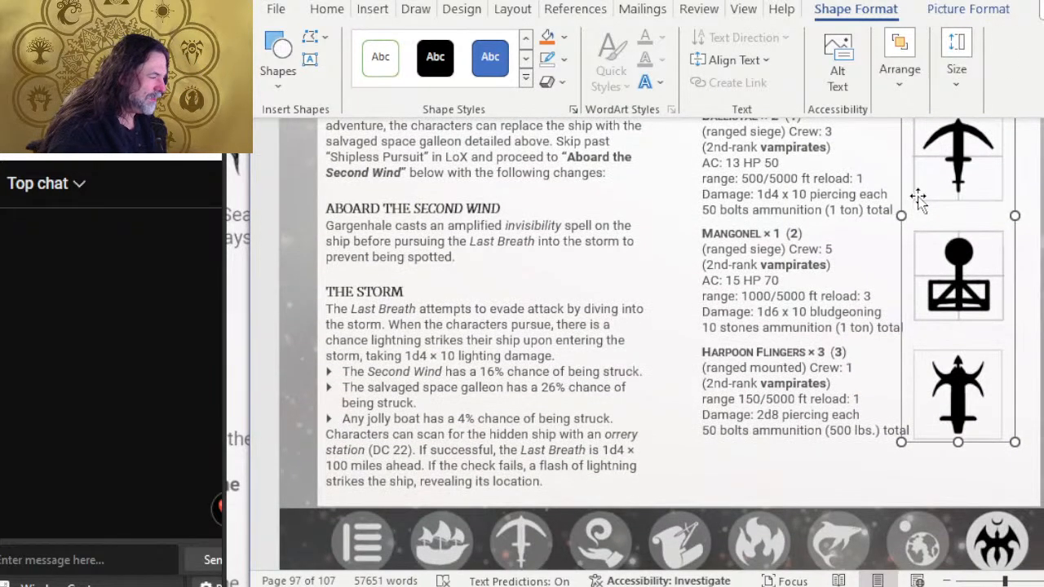
key("Right")
key("Right")
key("Right")
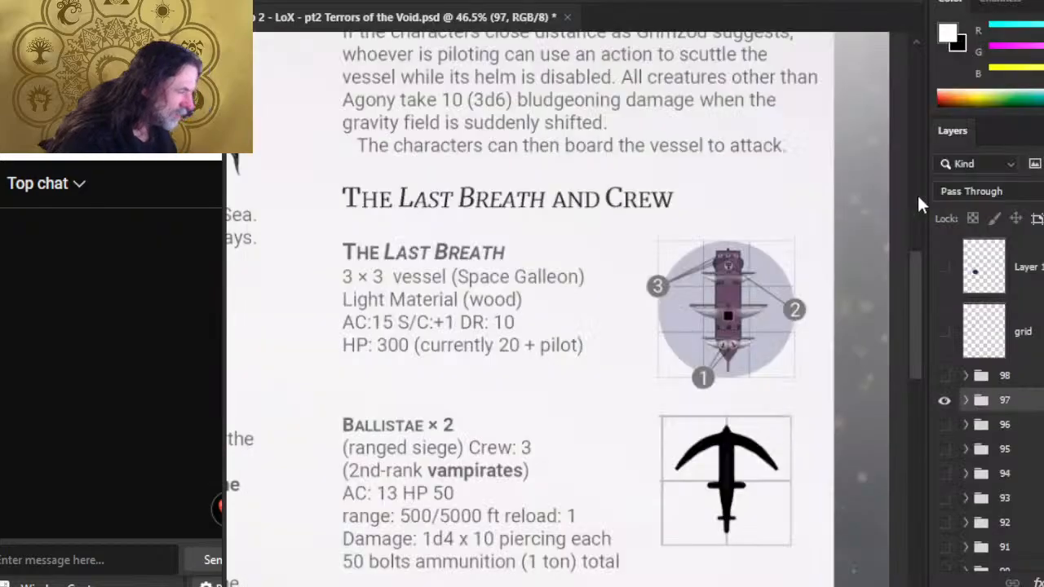
key("alt+Tab")
scroll(553, 415, "down", 8)
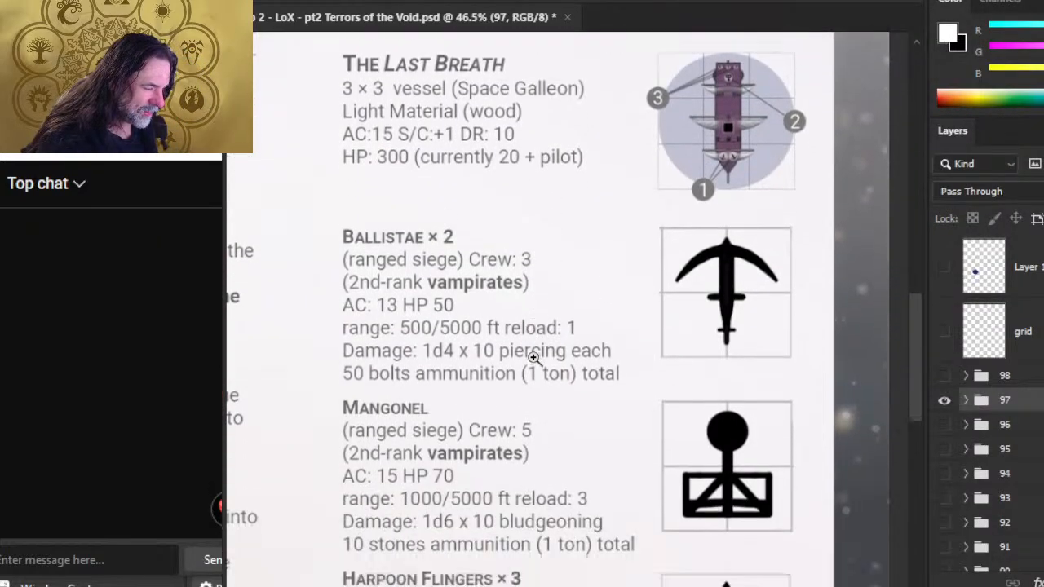
scroll(547, 374, "down", 4)
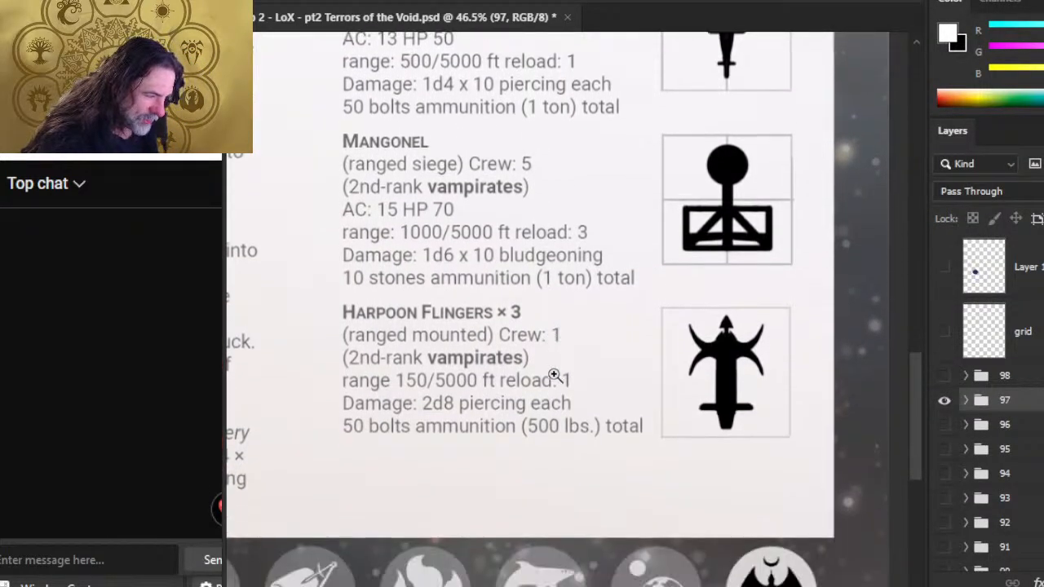
key("alt+Tab")
key("Right")
key("Right")
key("Right")
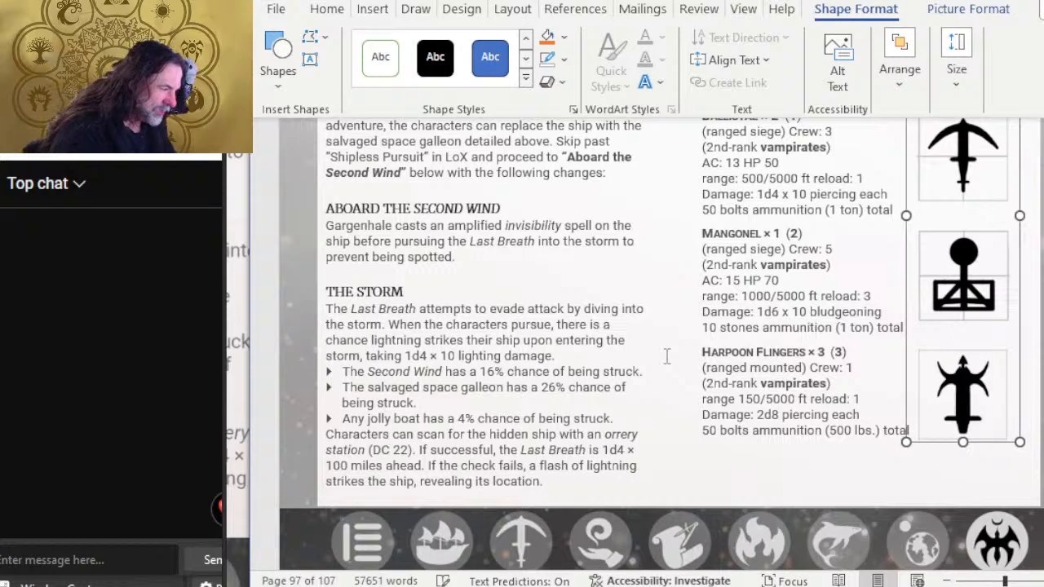
Fine-tune the picture's position slightly up and right so the icons clear the ammunition lines
key("Up")
key("Up")
key("Up")
key("Right")
key("Right")
key("Right")
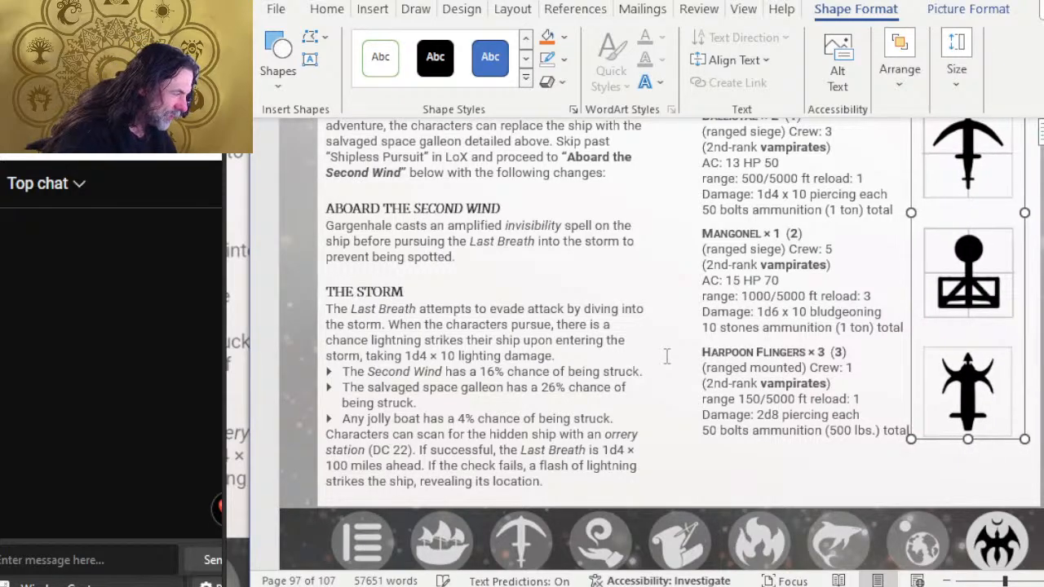
key("Down")
key("Right")
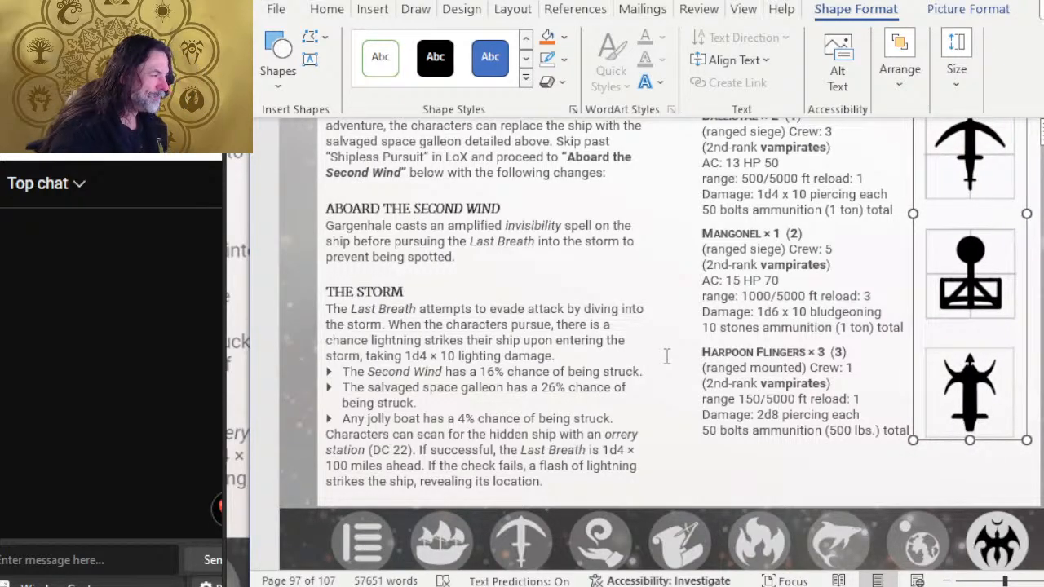
Nudge the Last Breath ship and weapon picture left on page 97, away from the page's outer edge
scroll(926, 326, "up", 4)
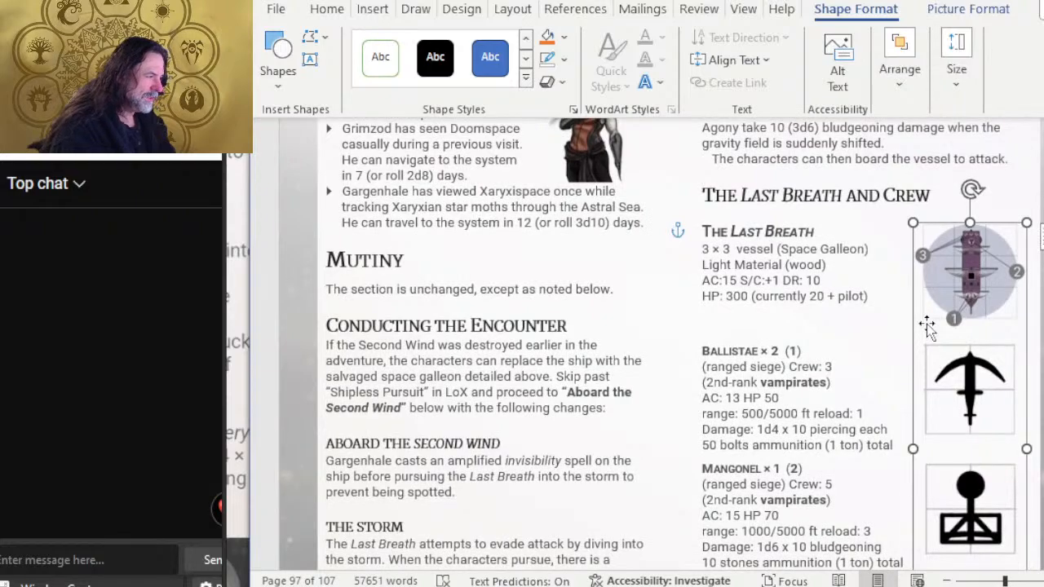
key("Left")
key("Left")
key("Left")
key("Left")
key("Left")
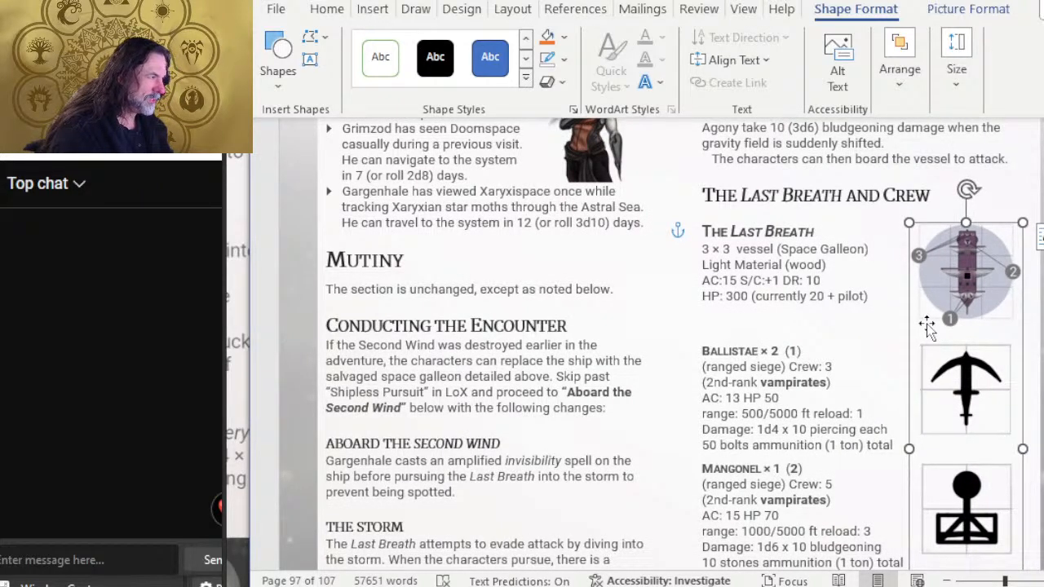
Compare the ship and weapon artwork with the Photoshop page, and nudge the Word picture further left to match
key("alt+Tab")
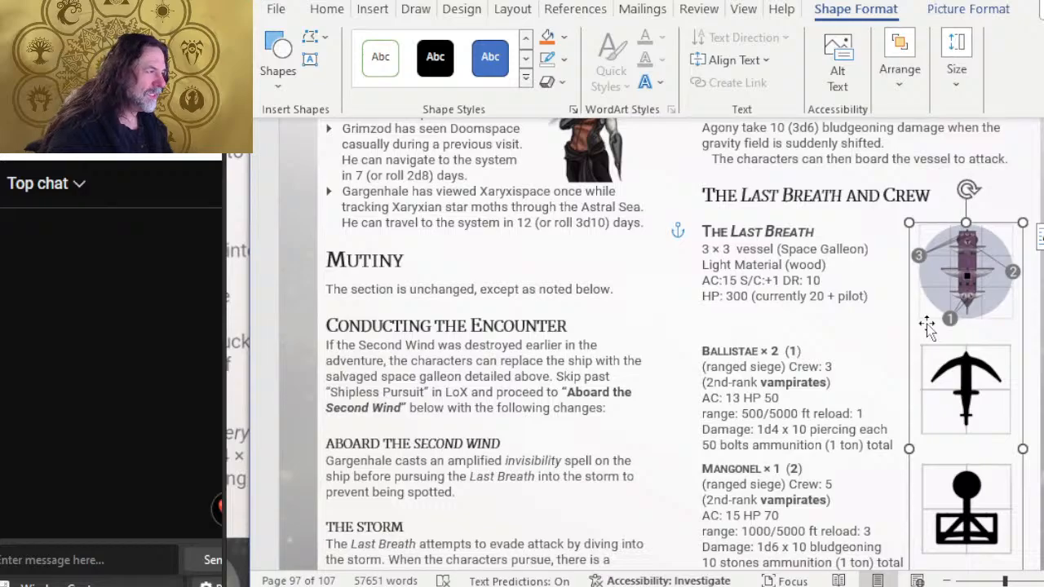
key("alt+Tab")
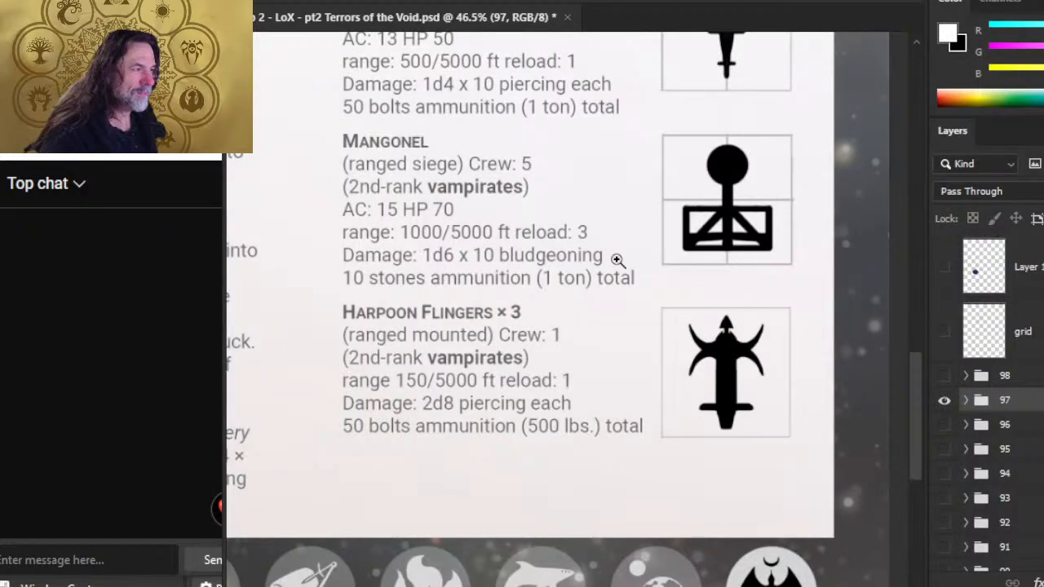
left_click_drag(315, 235, 650, 313)
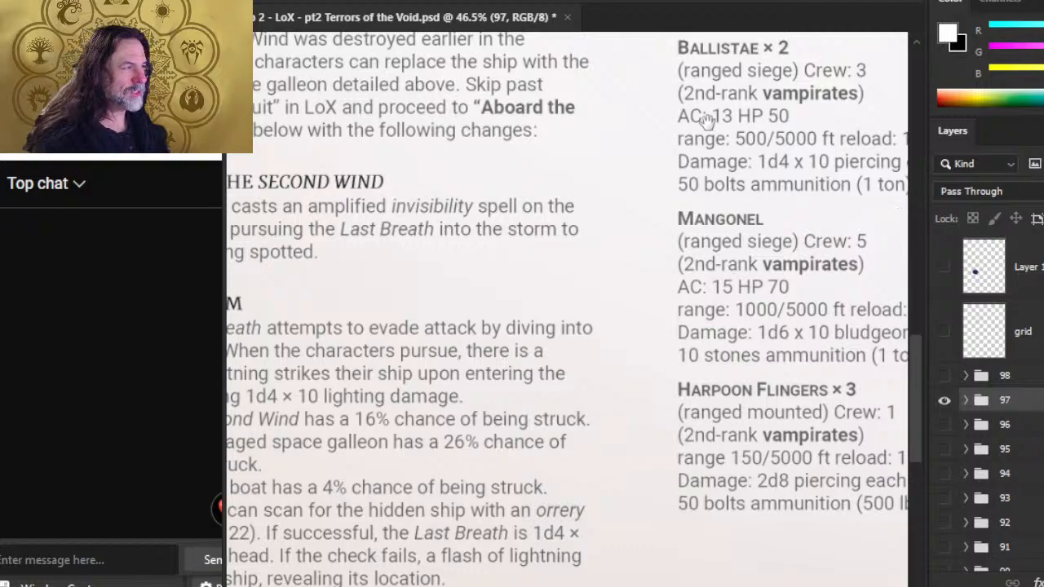
left_click_drag(707, 121, 494, 330)
left_click_drag(771, 187, 684, 273)
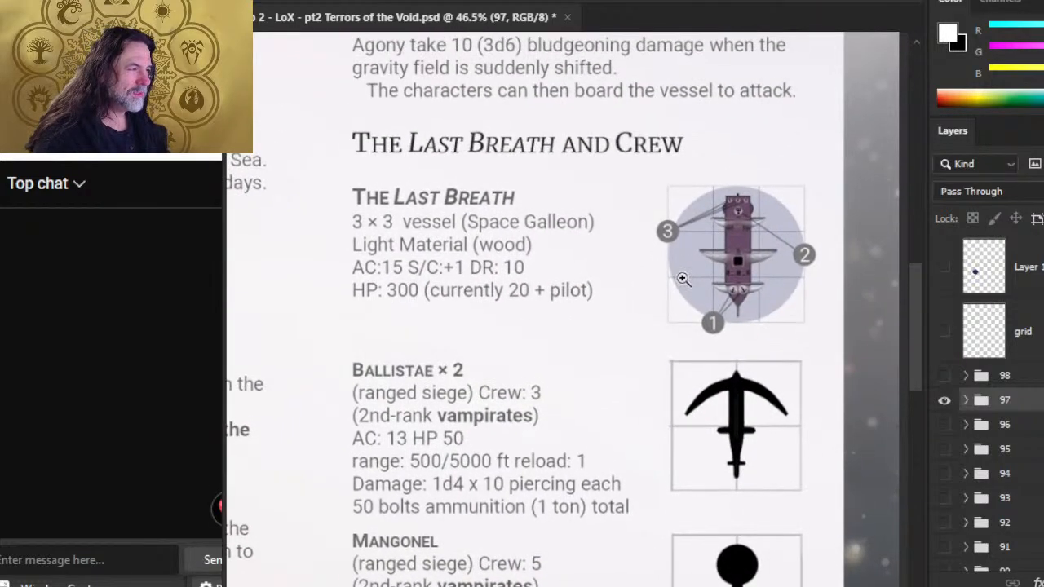
key("alt+Tab")
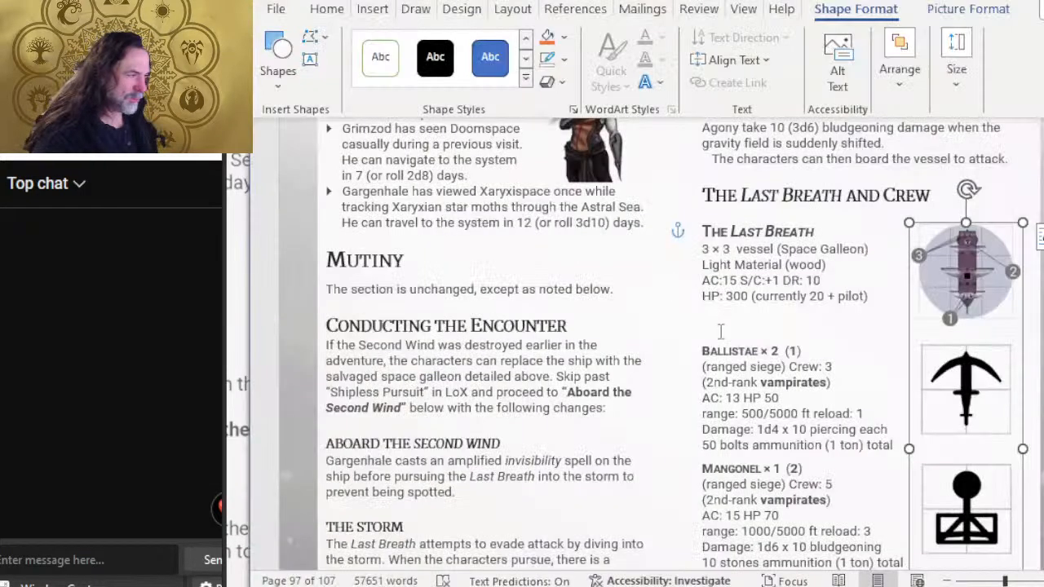
key("Left")
key("Left")
key("Left")
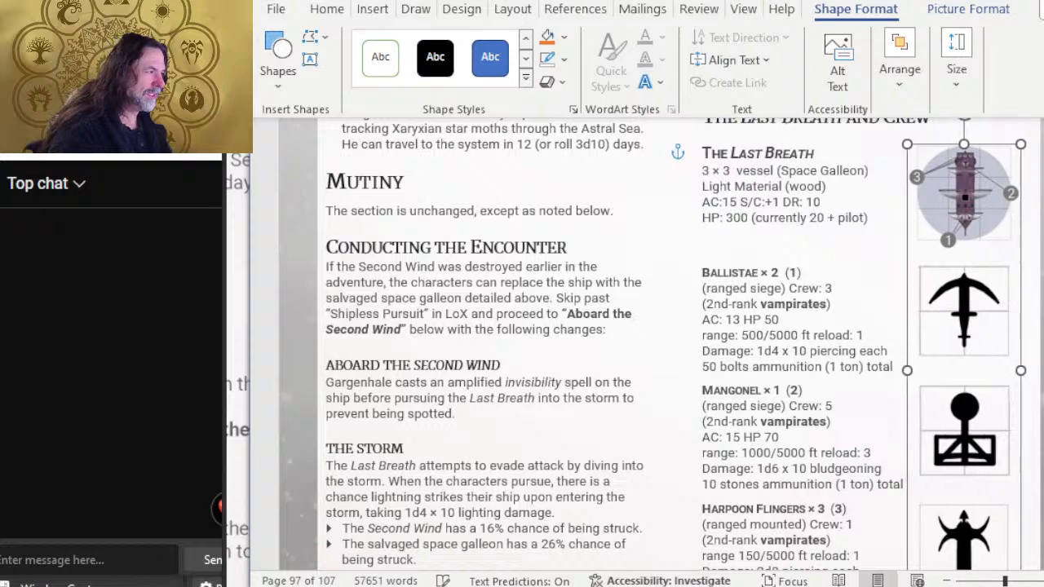
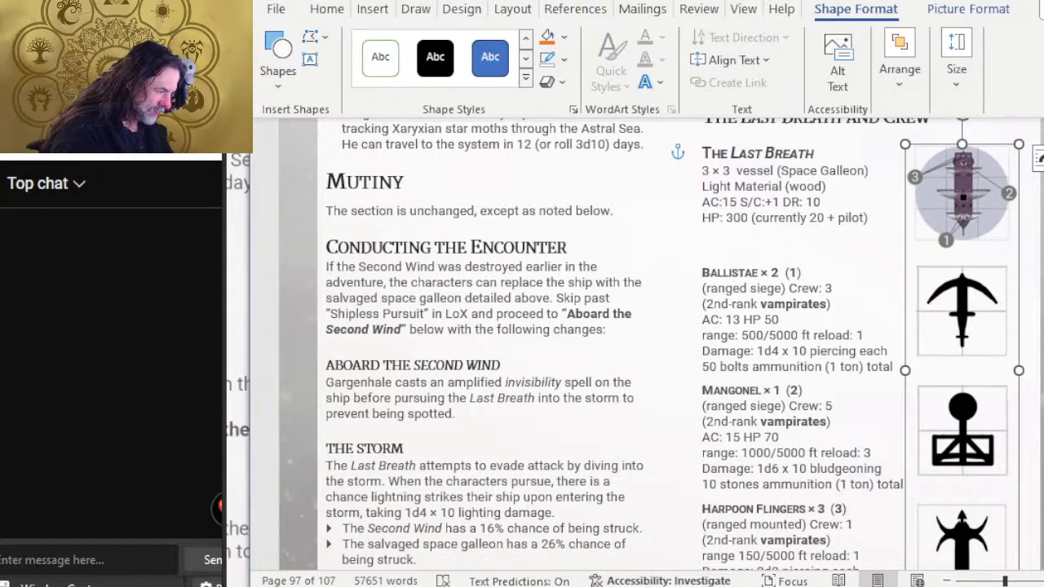
left_click(789, 204)
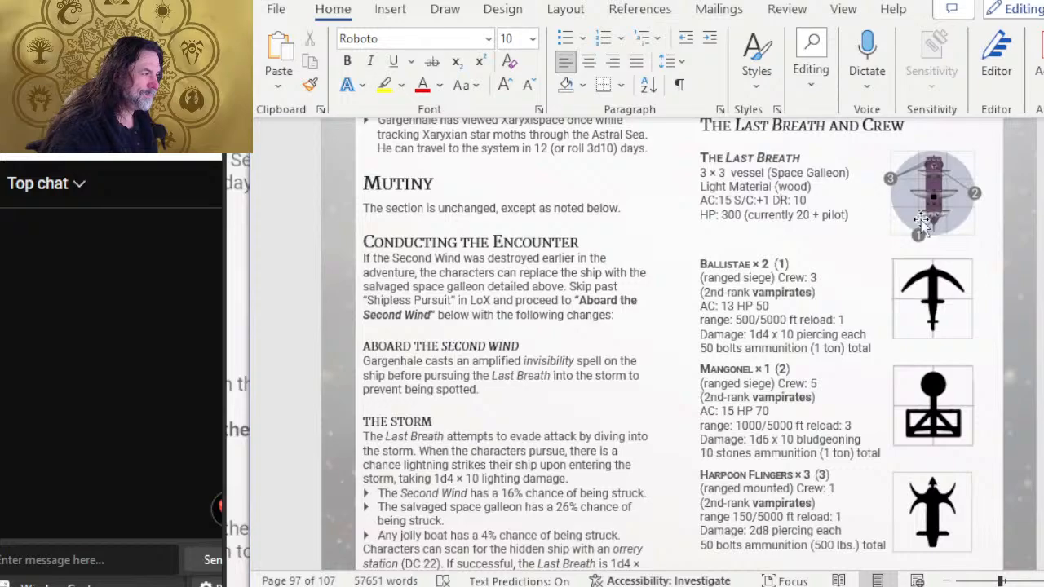
Nudge the picture slightly right of the weapon stats and check its alignment along the Last Breath column
scroll(934, 237, "down", 1)
scroll(927, 249, "down", 2)
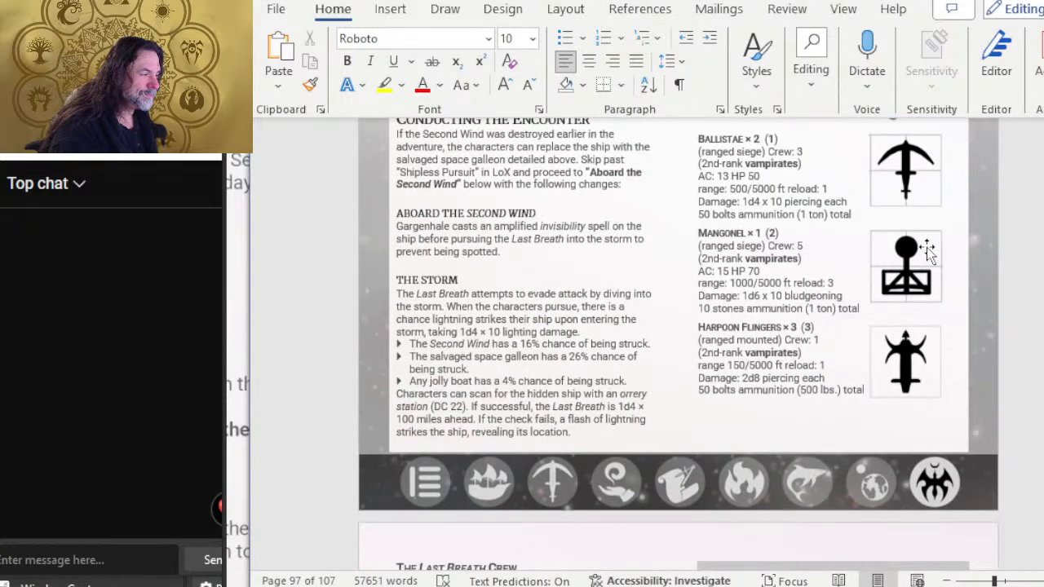
left_click(925, 391)
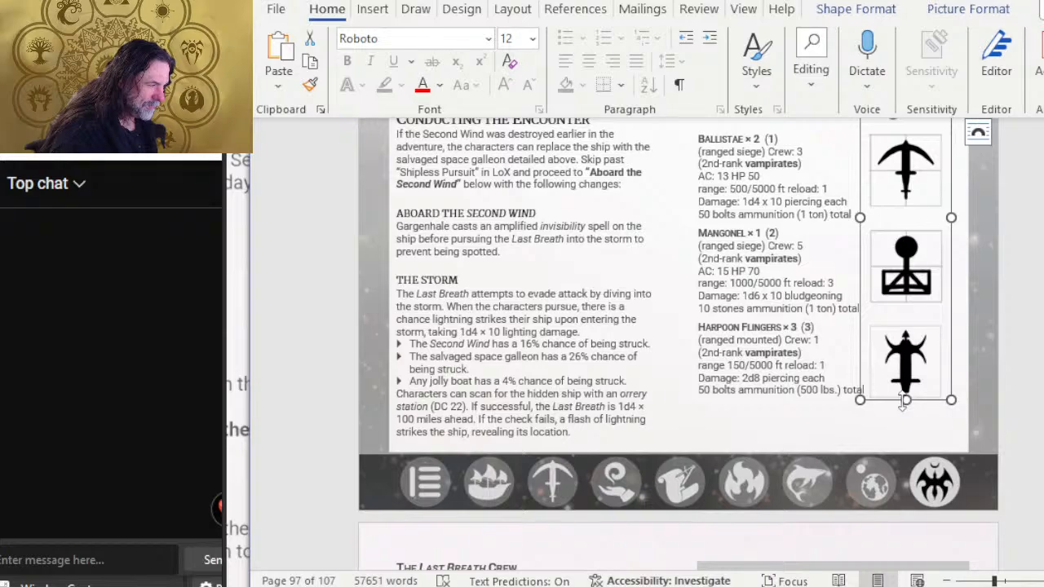
key("Right")
key("Right")
key("Right")
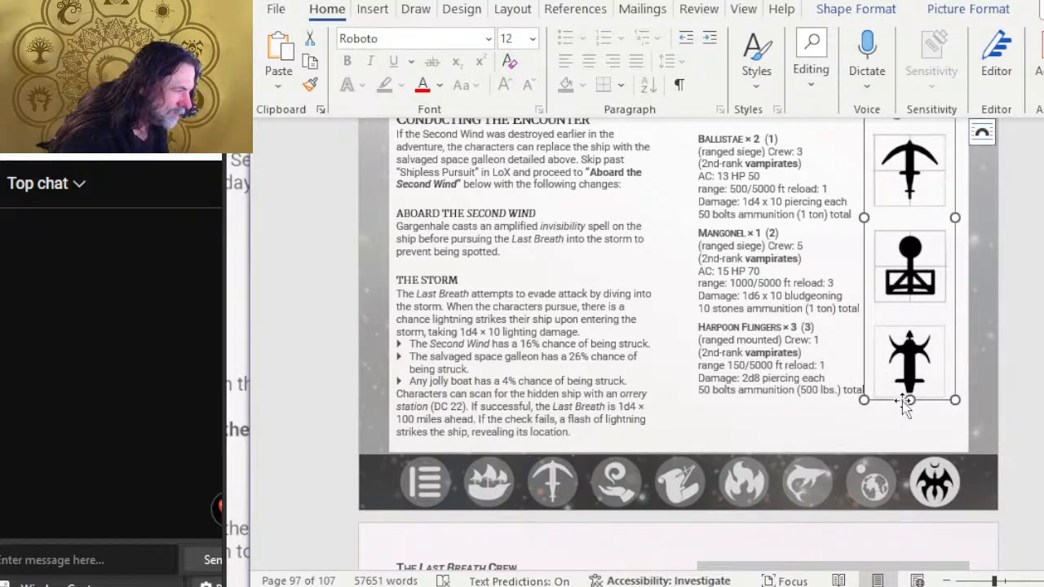
scroll(754, 351, "up", 5)
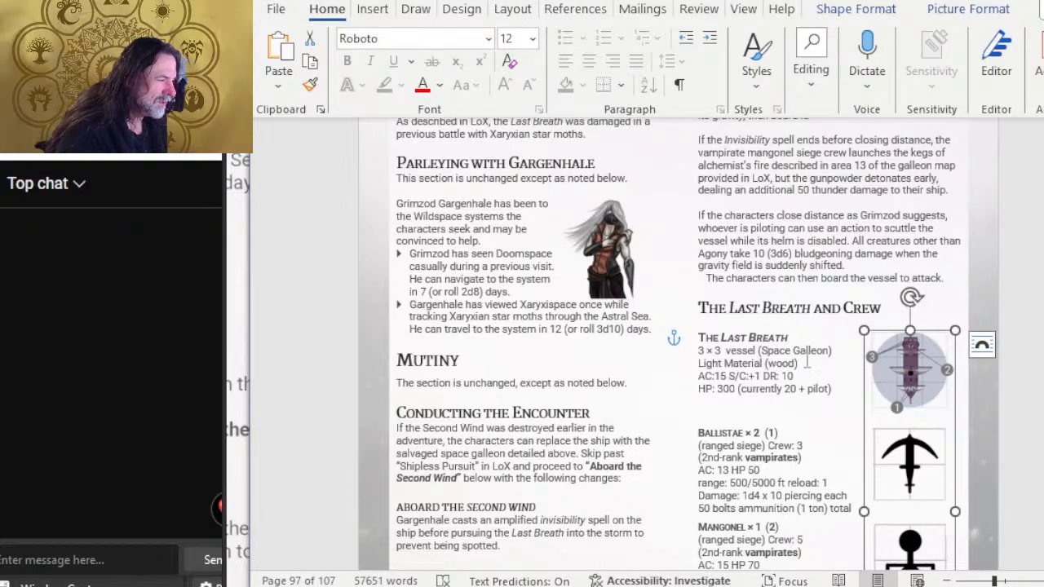
left_click(808, 363)
scroll(800, 355, "down", 4)
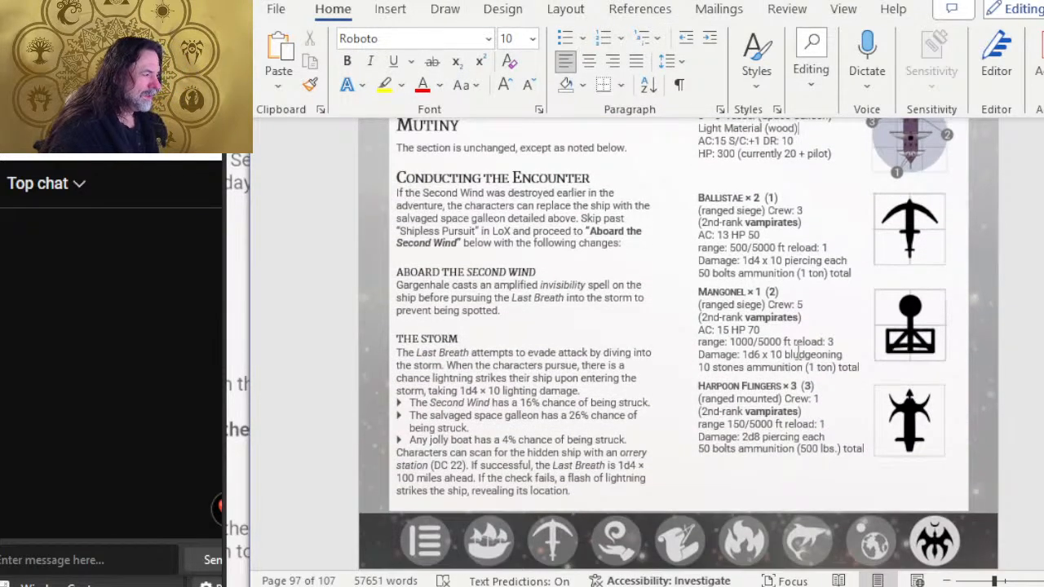
Shift the picture right in small increments, deselecting it each time to check its gap from the Harpoon Flingers text
left_click(911, 445)
key("Right")
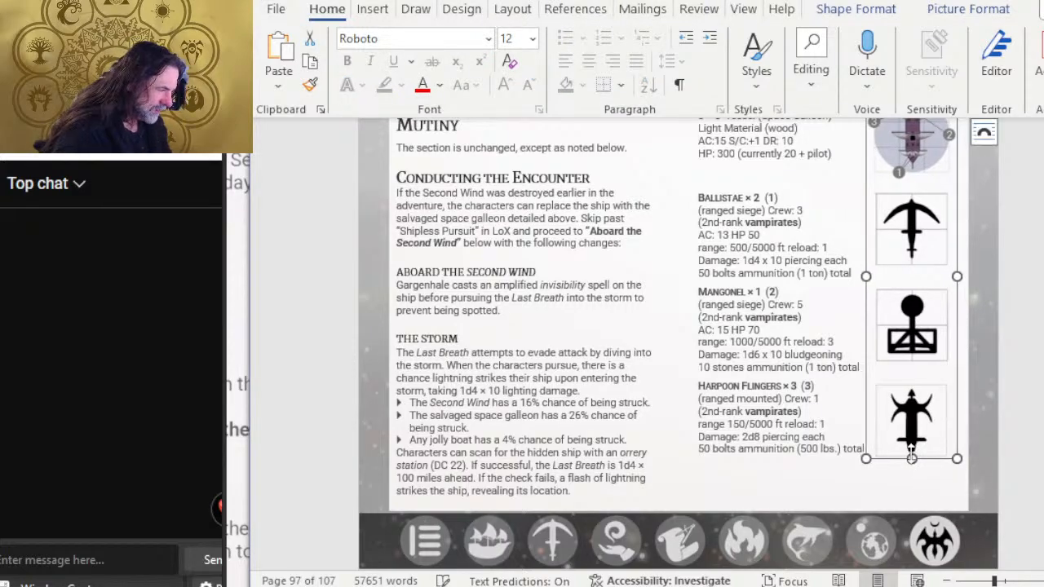
left_click(753, 449)
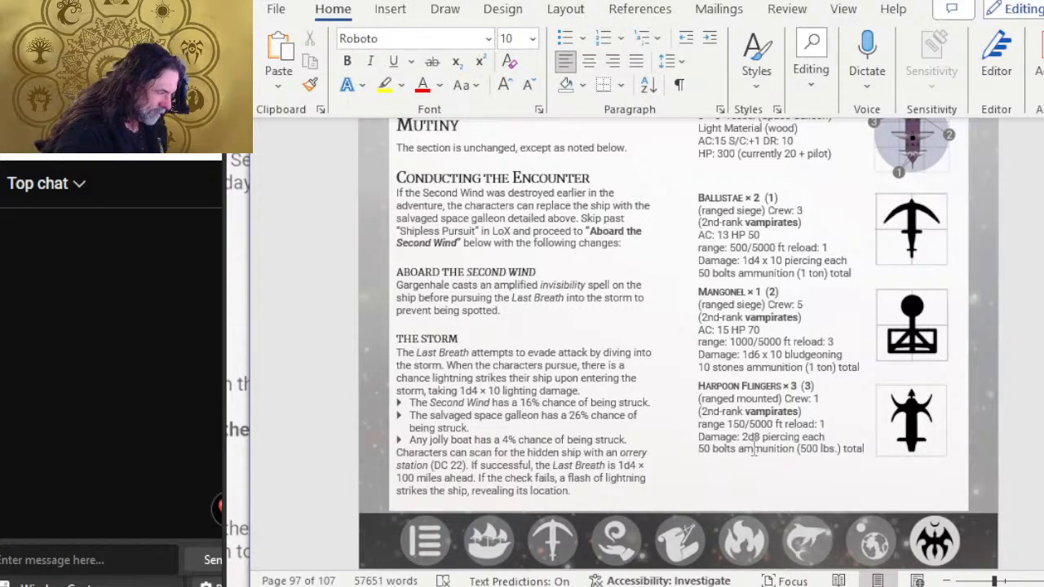
left_click(937, 439)
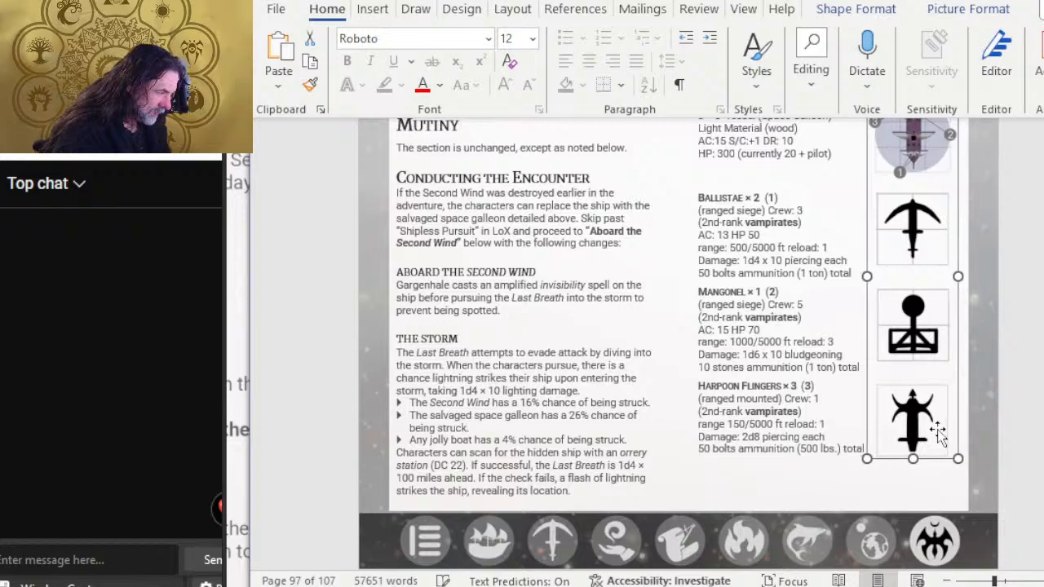
left_click(808, 423)
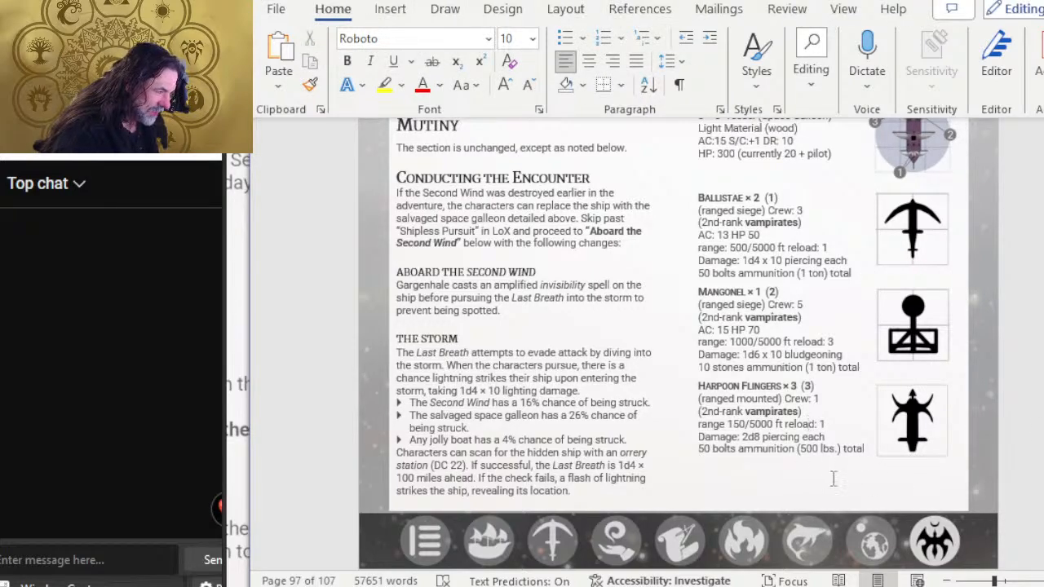
left_click(938, 411)
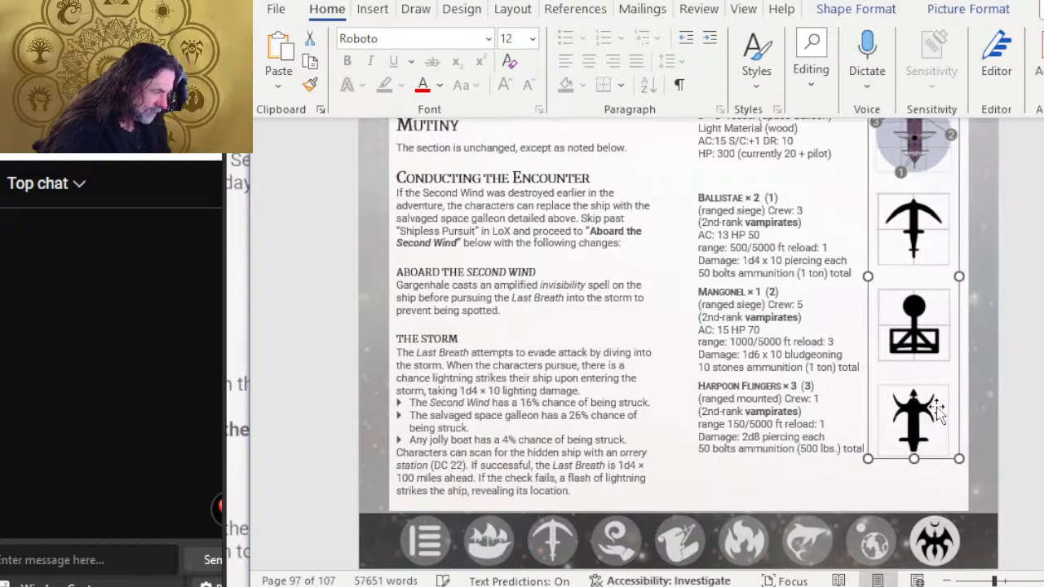
left_click(814, 410)
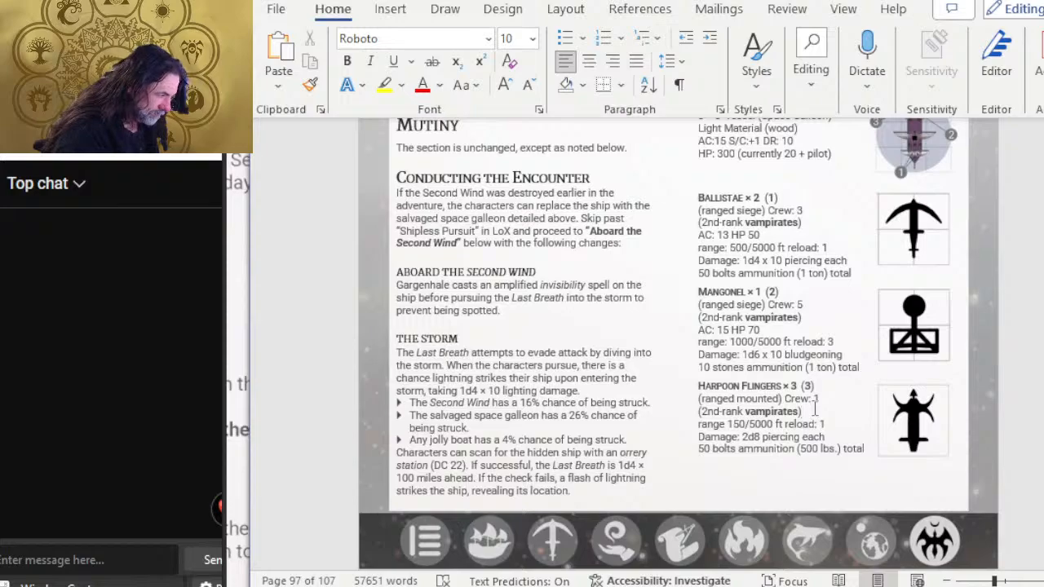
Check the picture against the right column's text edge over the whole page and nudge it slightly further right
scroll(881, 334, "up", 3)
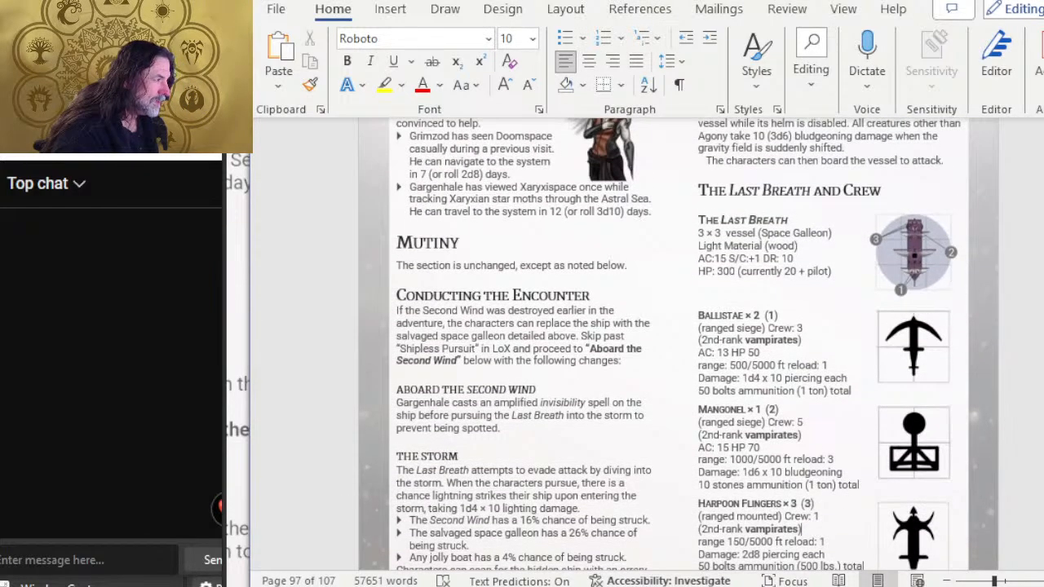
scroll(958, 253, "up", 5)
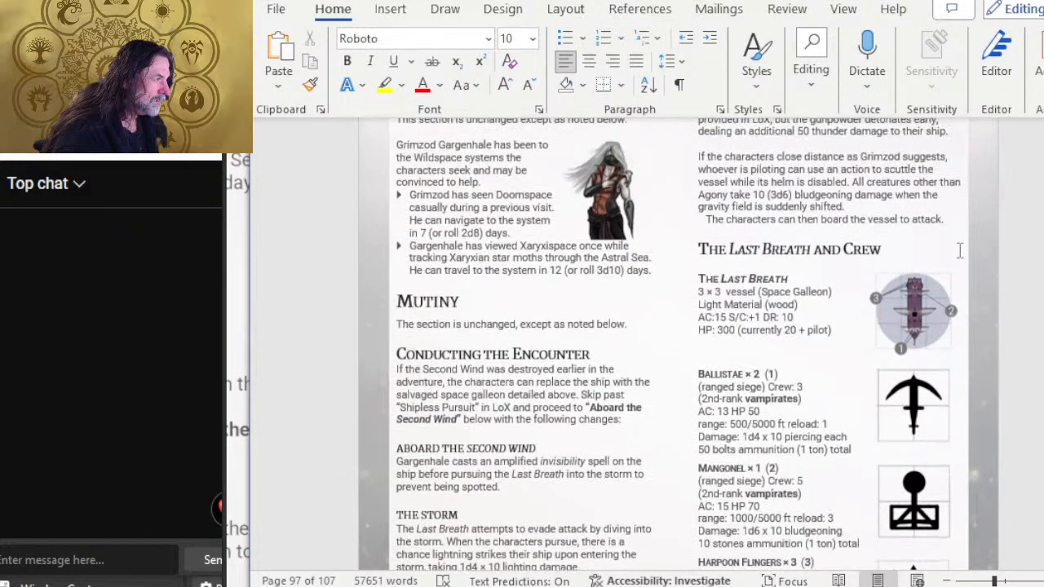
scroll(960, 251, "up", 3)
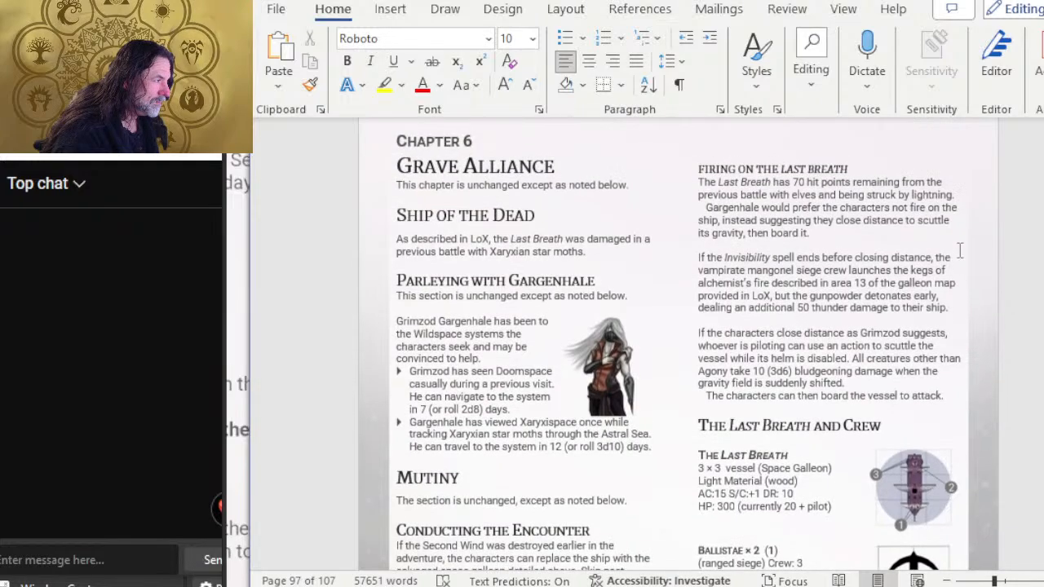
scroll(960, 251, "down", 14)
scroll(960, 253, "down", 1)
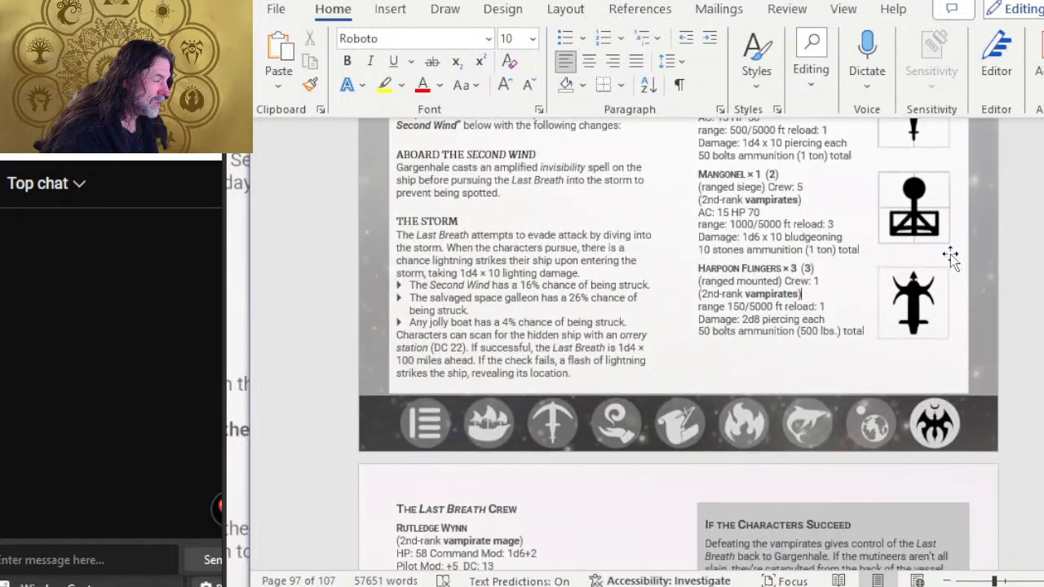
left_click(918, 290)
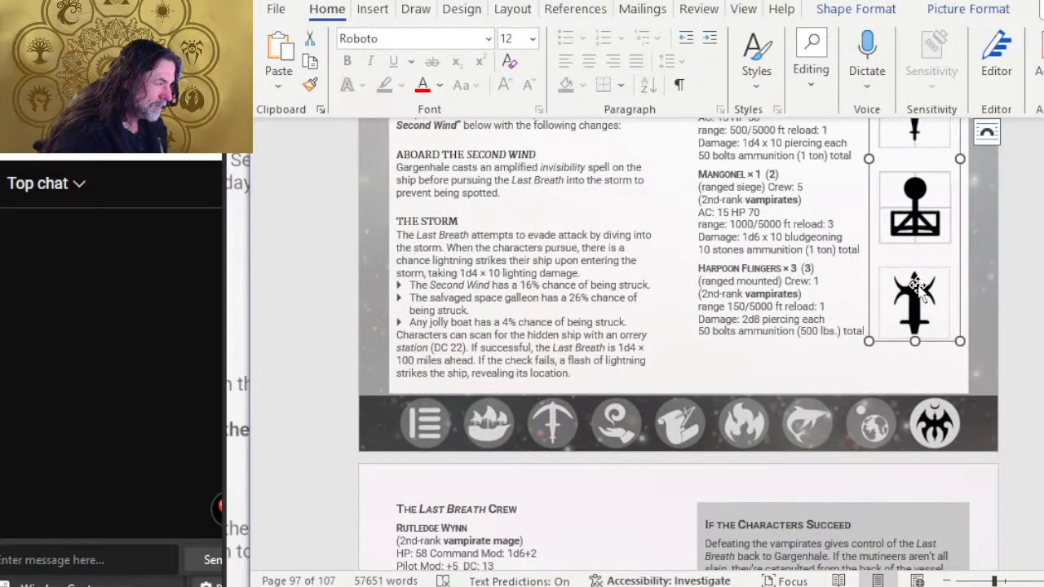
left_click(743, 261)
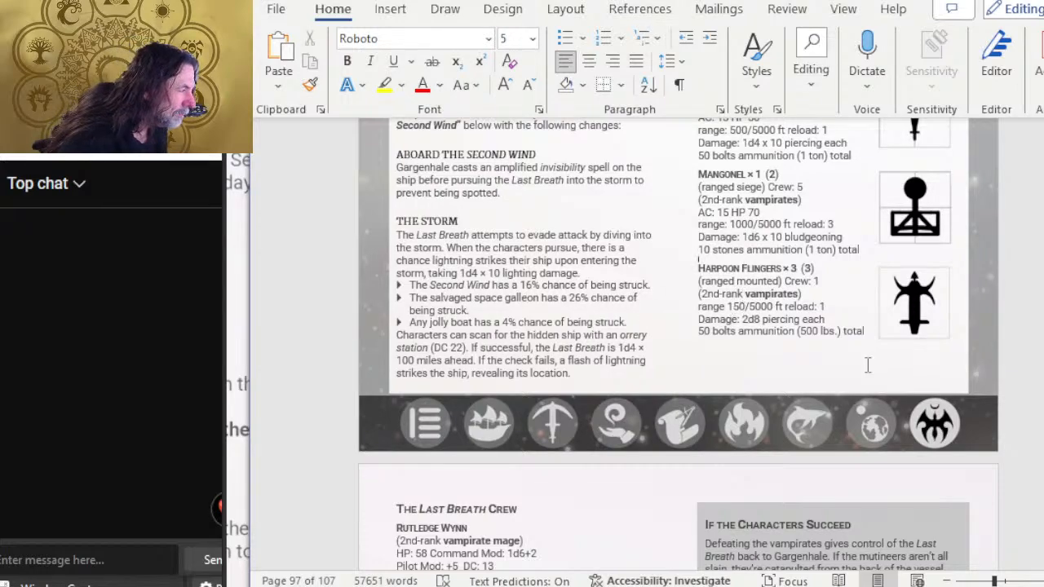
Move the picture back left in small nudges, rechecking its placement beside the ship and weapon stats
left_click(892, 337)
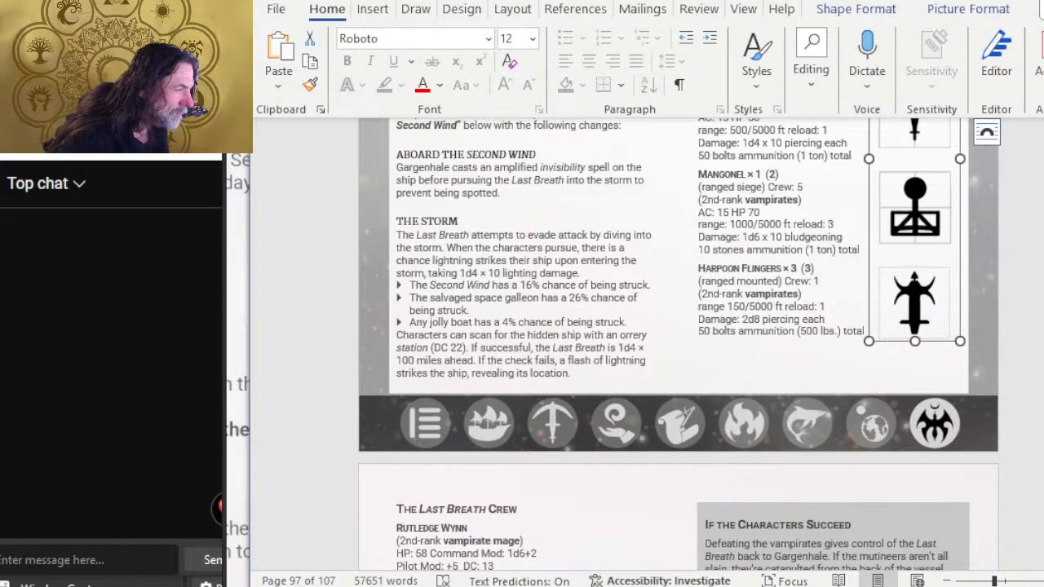
key("Left")
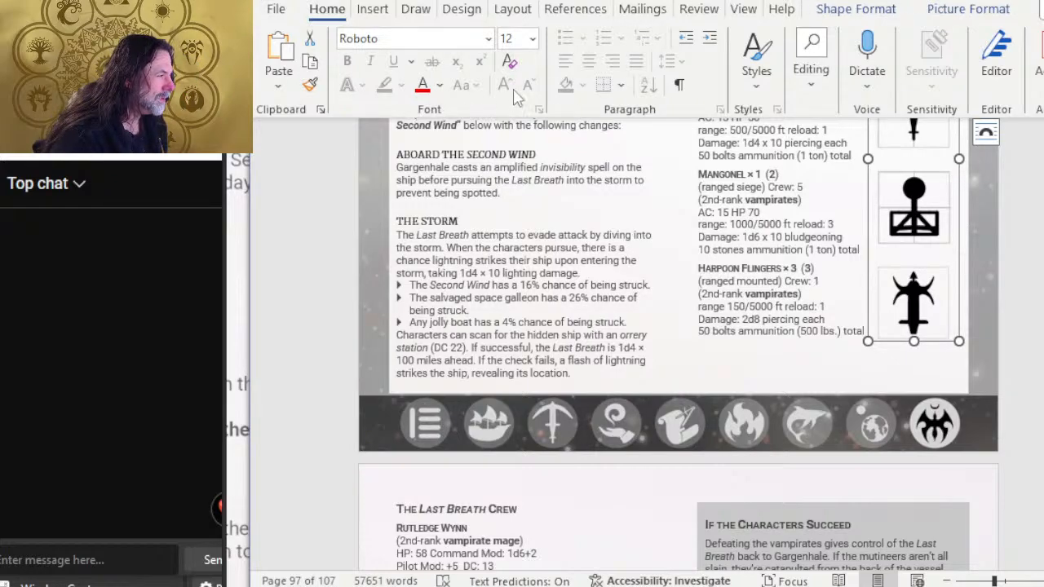
left_click(741, 313)
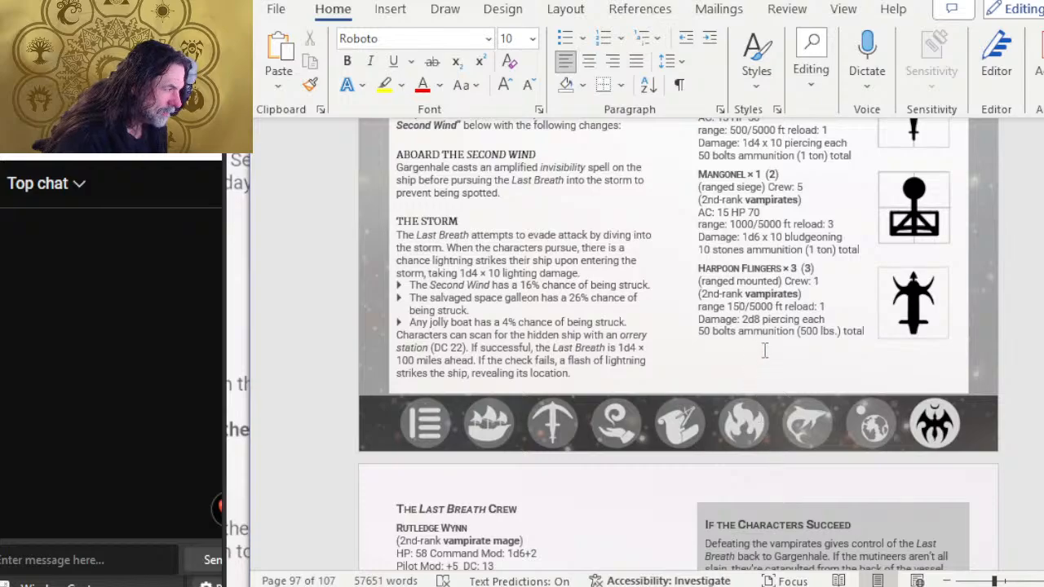
scroll(772, 313, "up", 6)
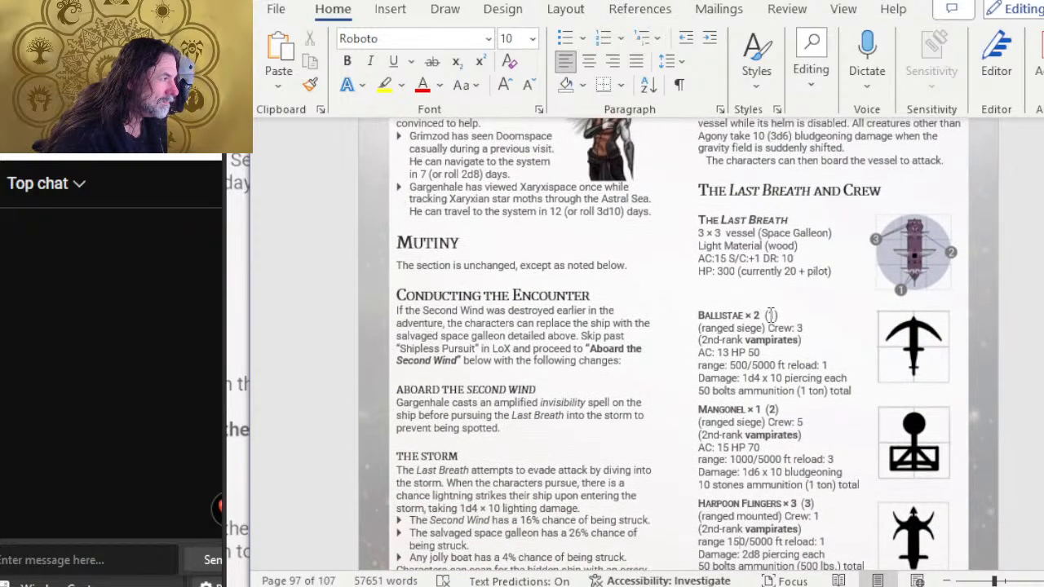
scroll(752, 403, "down", 3)
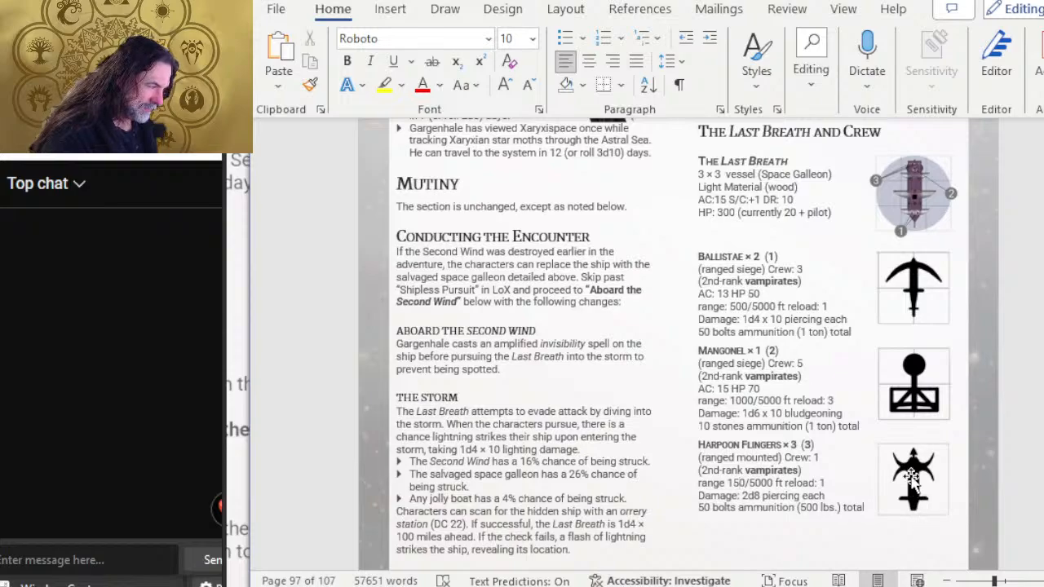
left_click(912, 483)
key("Left")
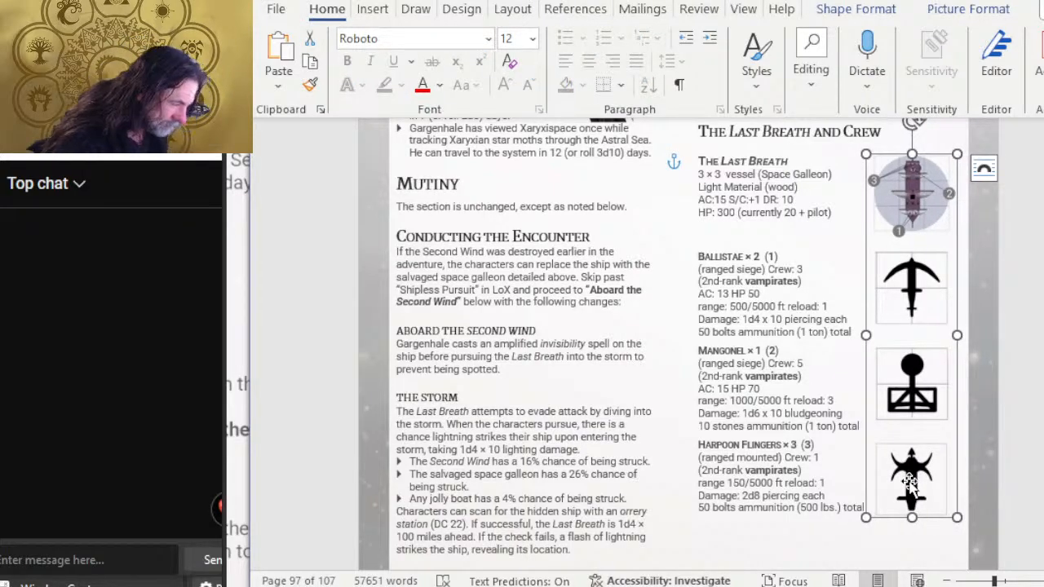
key("Left")
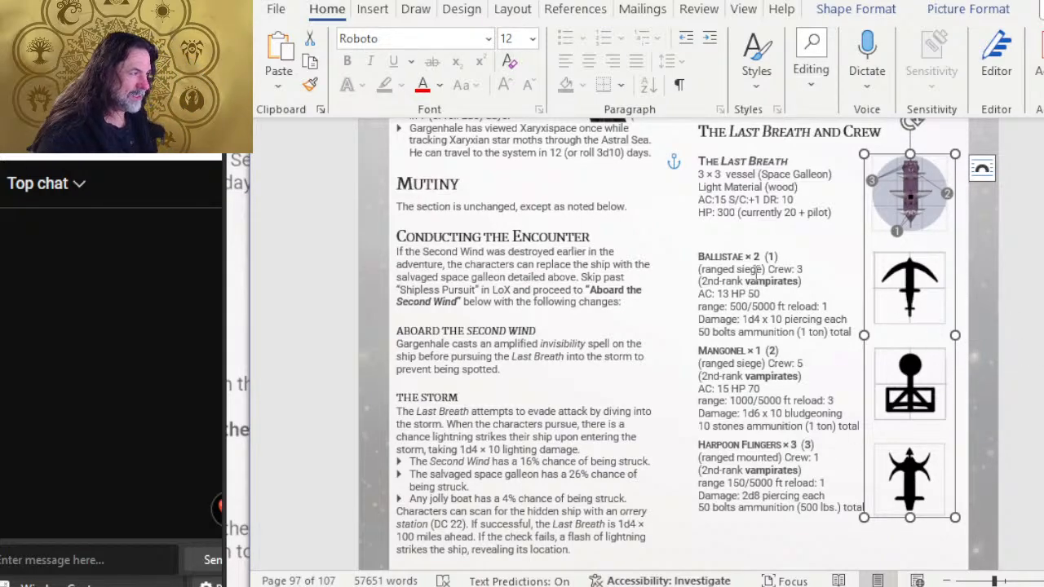
scroll(757, 270, "up", 3)
left_click(767, 304)
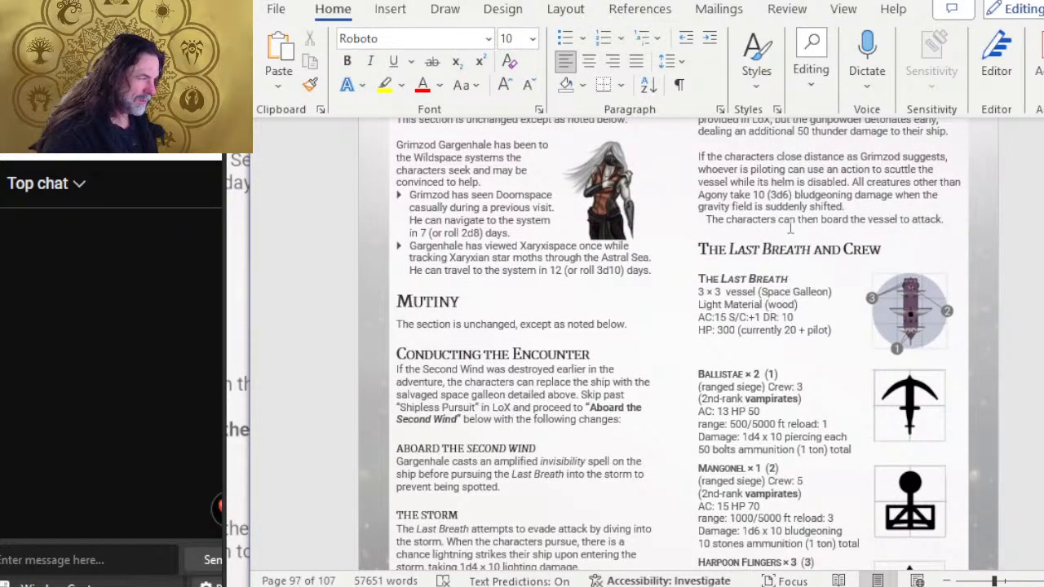
Switch to Photoshop, show the page 98 group in place of page 97, and expand it to list its layers
scroll(900, 345, "down", 3)
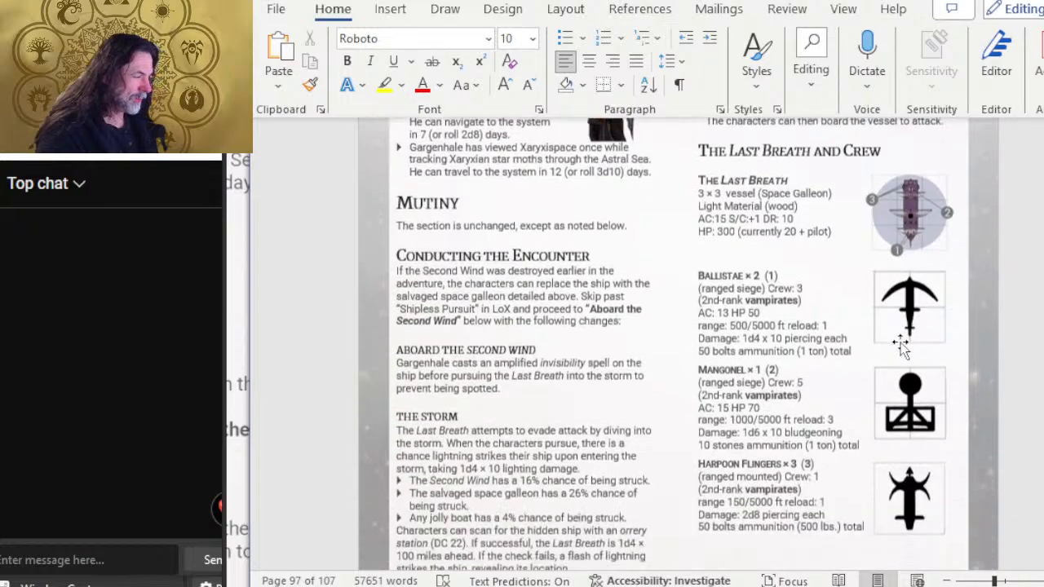
scroll(879, 355, "up", 2)
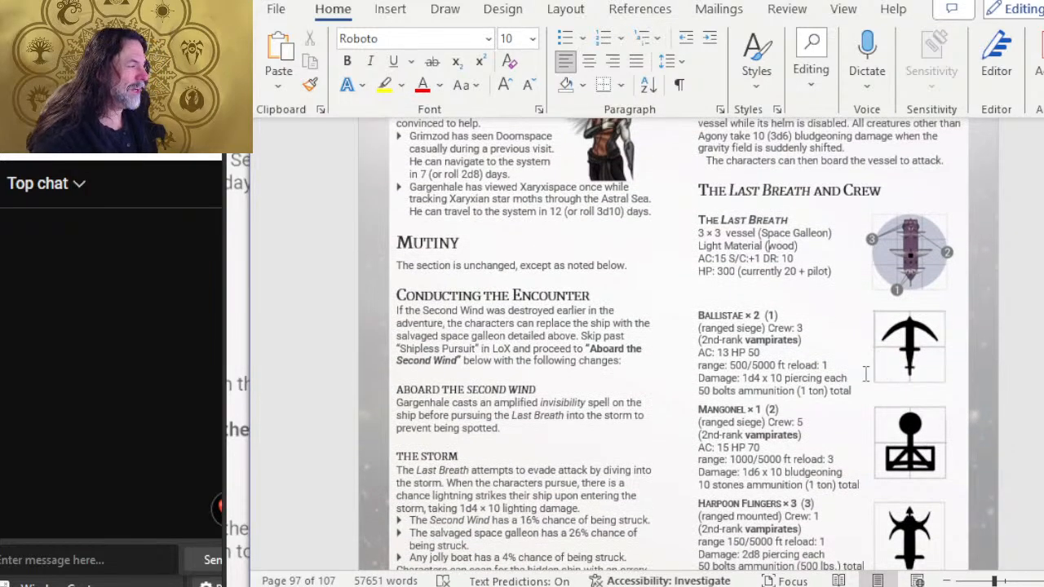
scroll(756, 346, "down", 3)
key("alt+Tab")
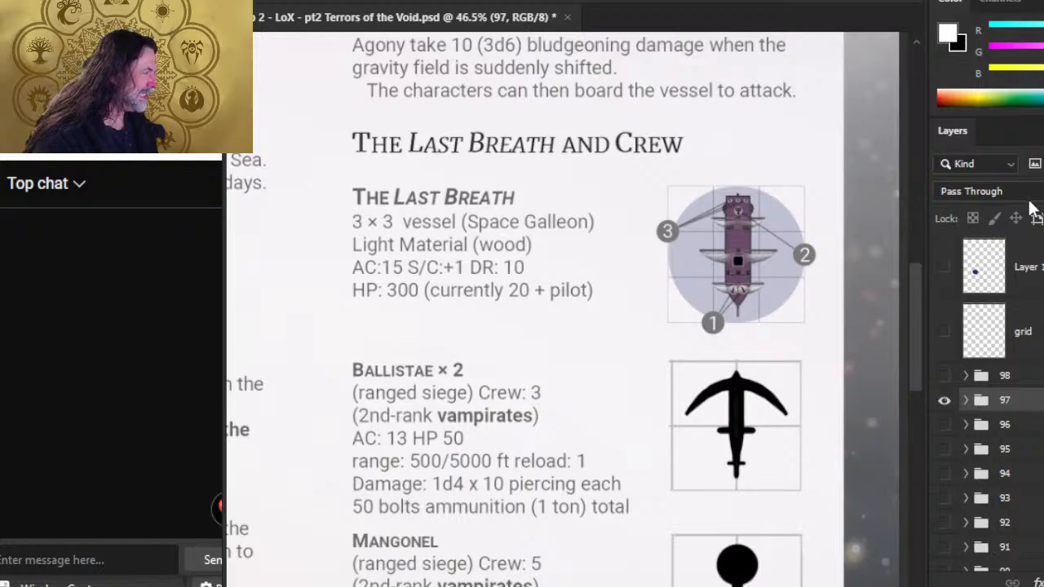
left_click(944, 399)
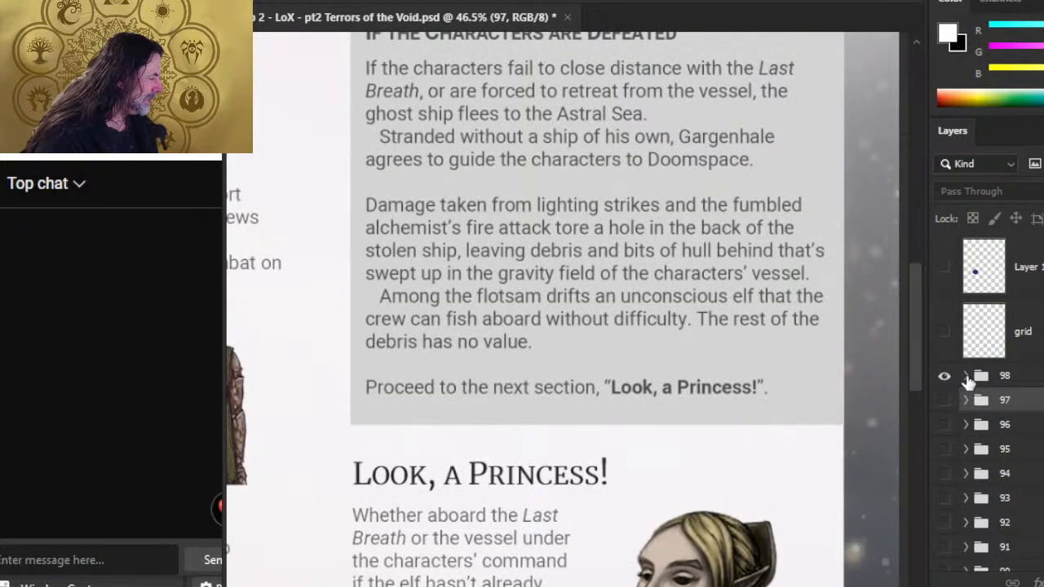
left_click(966, 376)
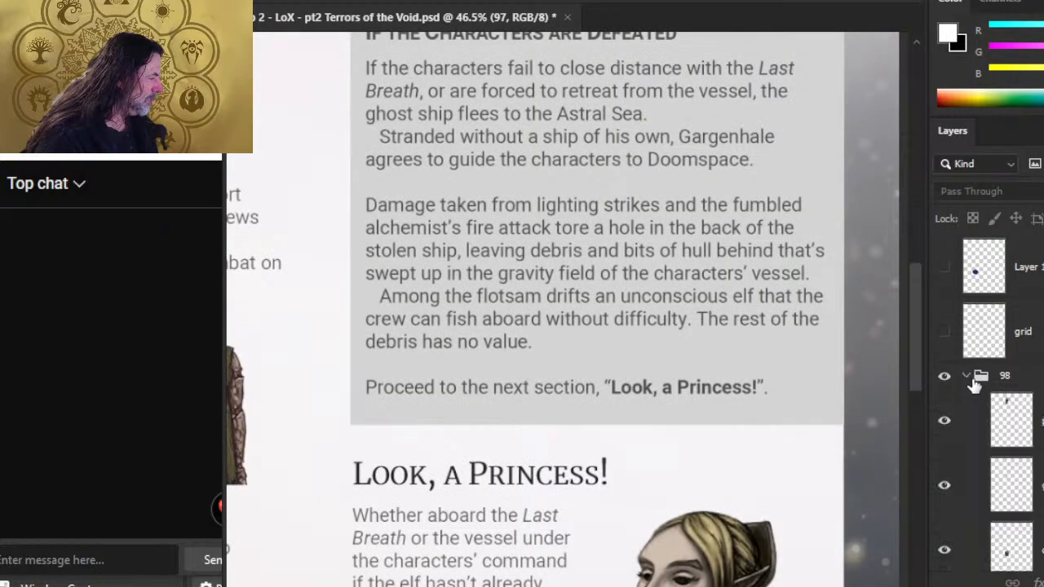
left_click_drag(634, 401, 512, 372)
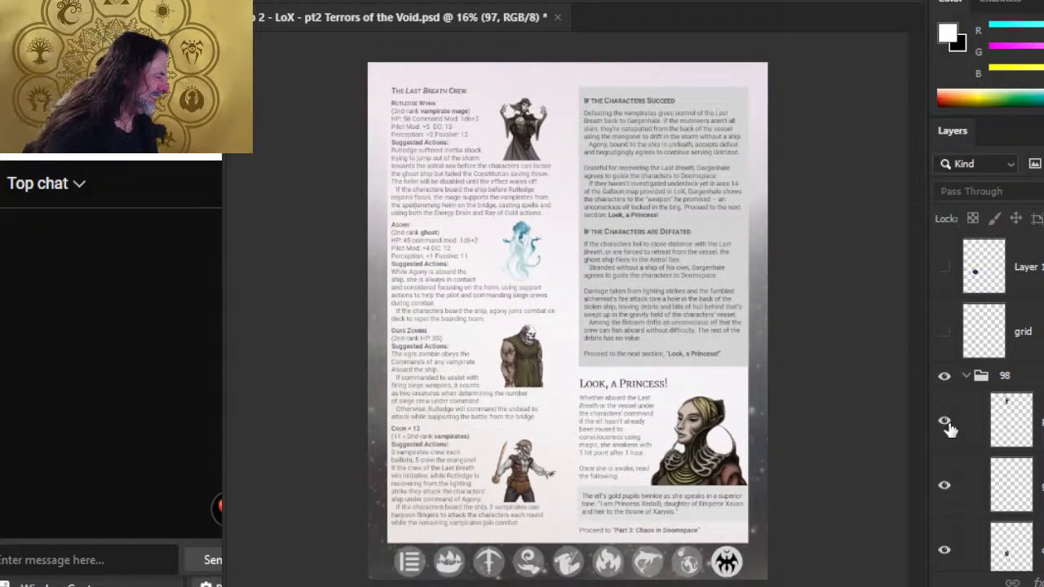
Group the four Last Breath crew figure layers on page 98, leaving the Xedalli portrait layer out
scroll(951, 431, "down", 5)
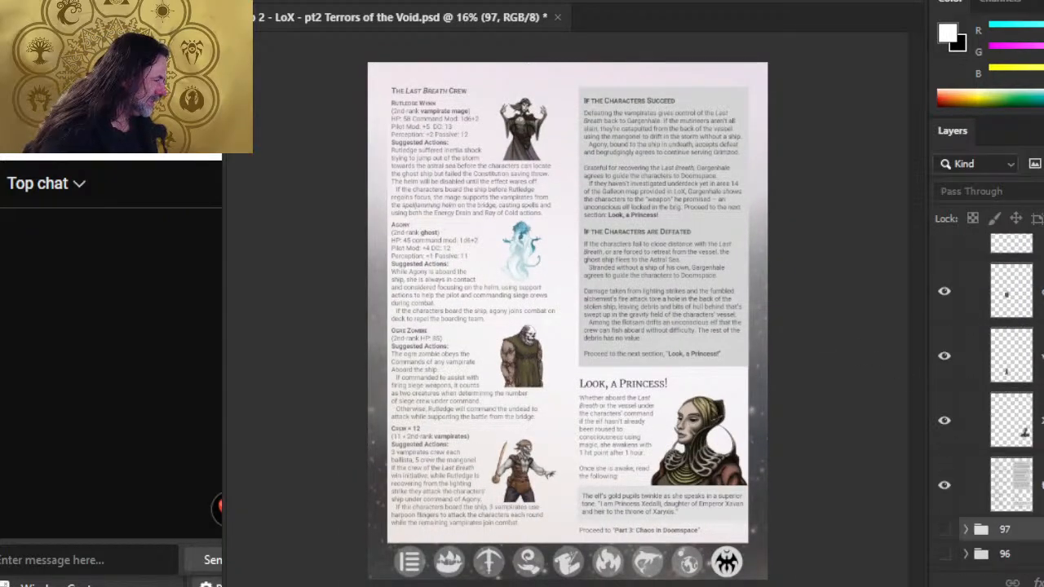
left_click(943, 422)
left_click(943, 422)
left_click(1041, 357)
scroll(1041, 356, "up", 4)
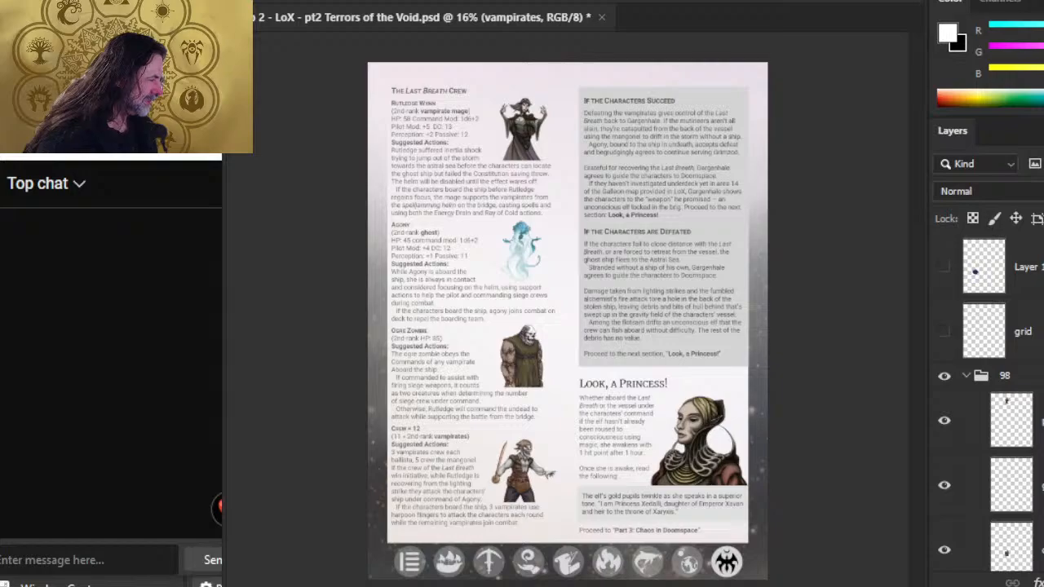
scroll(1041, 357, "down", 1)
left_click(1041, 356, "shift")
key("ctrl+g")
right_click(1040, 385)
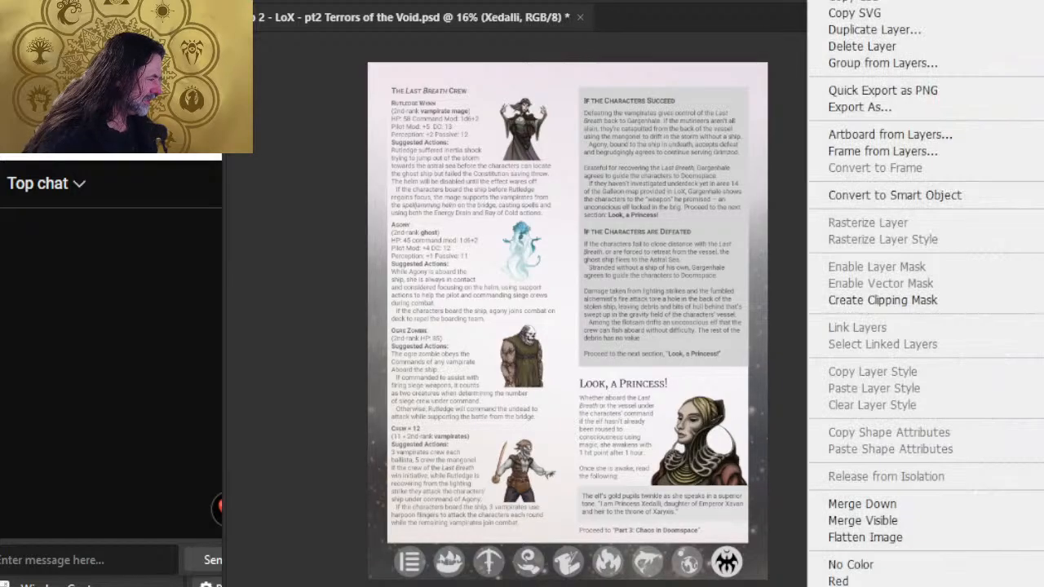
left_click(1036, 335)
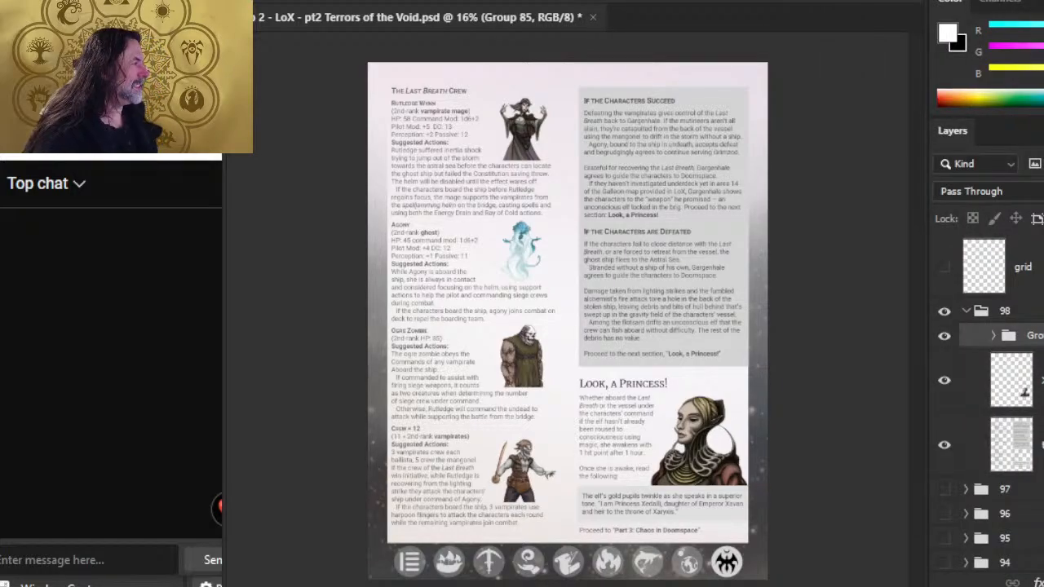
Duplicate the crew figure group into a new document
key("ctrl+alt+j")
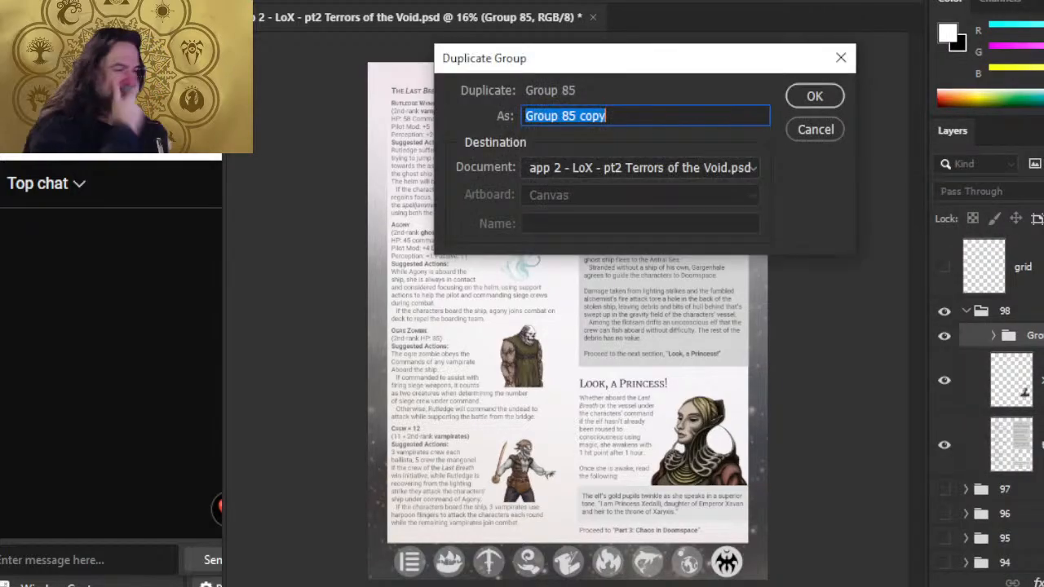
left_click(710, 170)
left_click(696, 203)
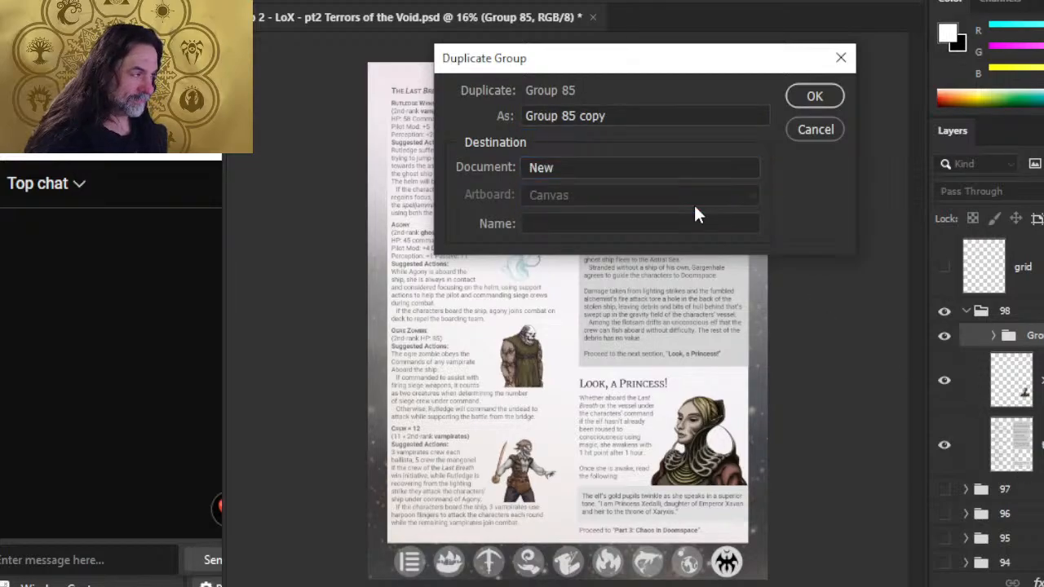
left_click(805, 95)
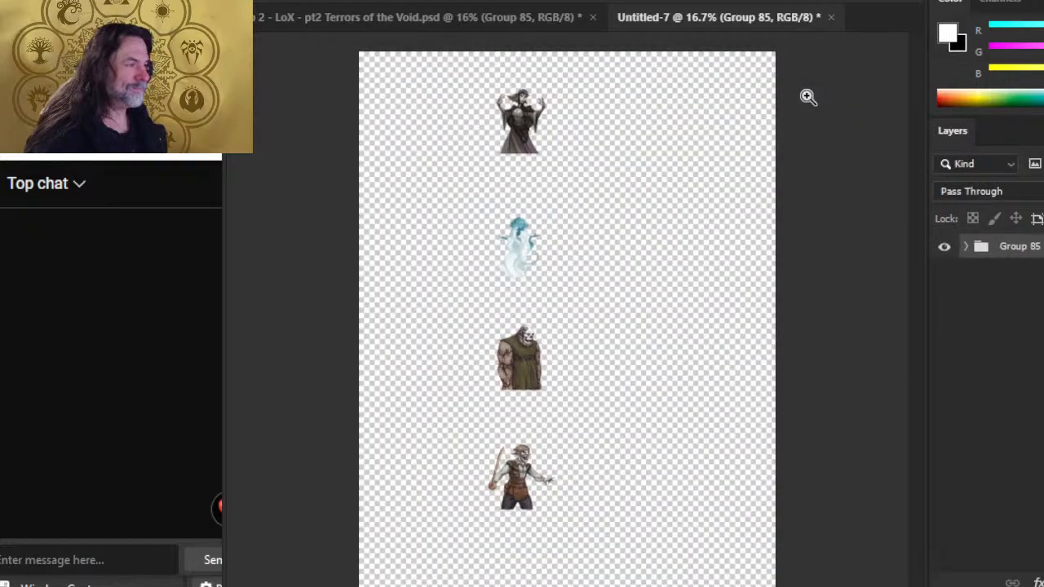
Merge the duplicated group into one layer and crop the canvas to the bounds of the four figures
right_click(1026, 246)
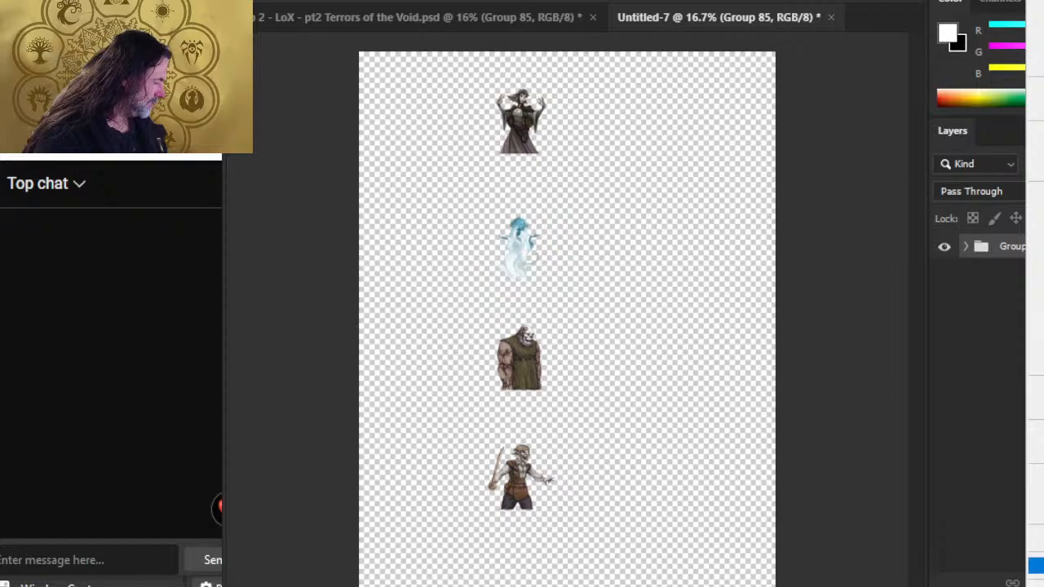
left_click(1034, 335)
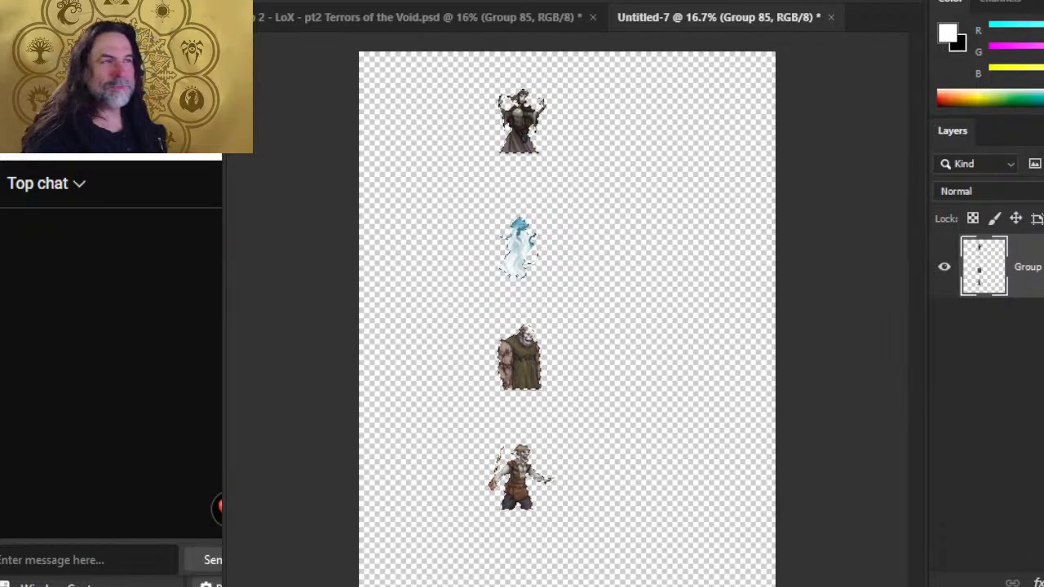
left_click(331, 0)
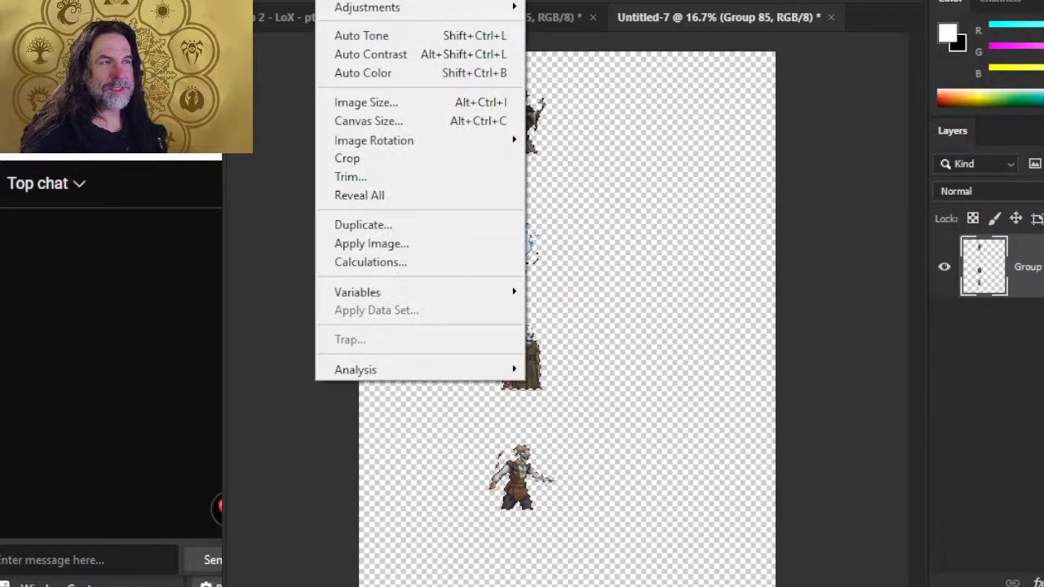
left_click(371, 159)
key("l")
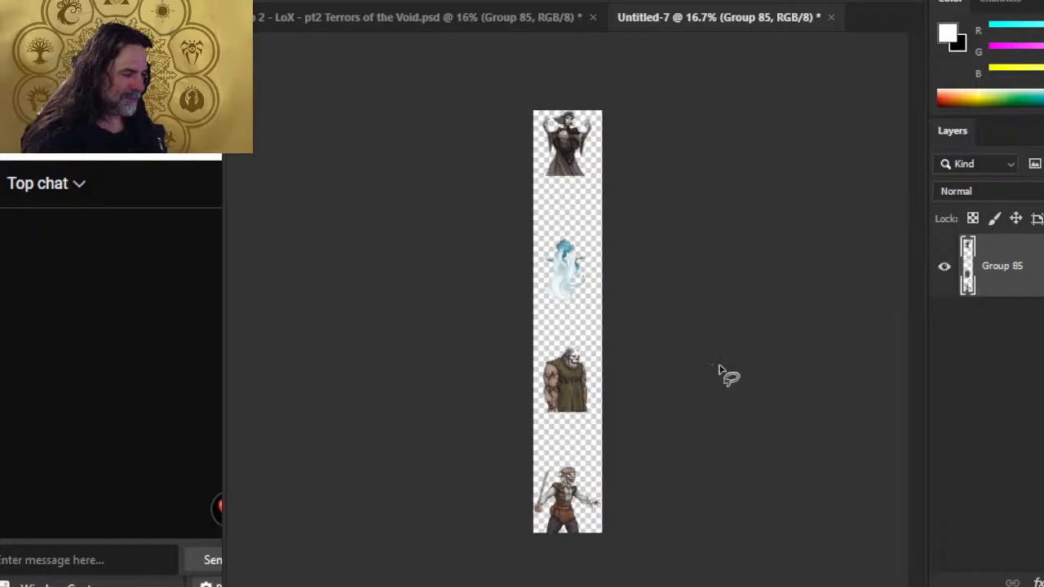
Enter a new canvas height of 8.7 inches for the cropped figure strip, keeping the width at 1.4 inches
left_click(331, 0)
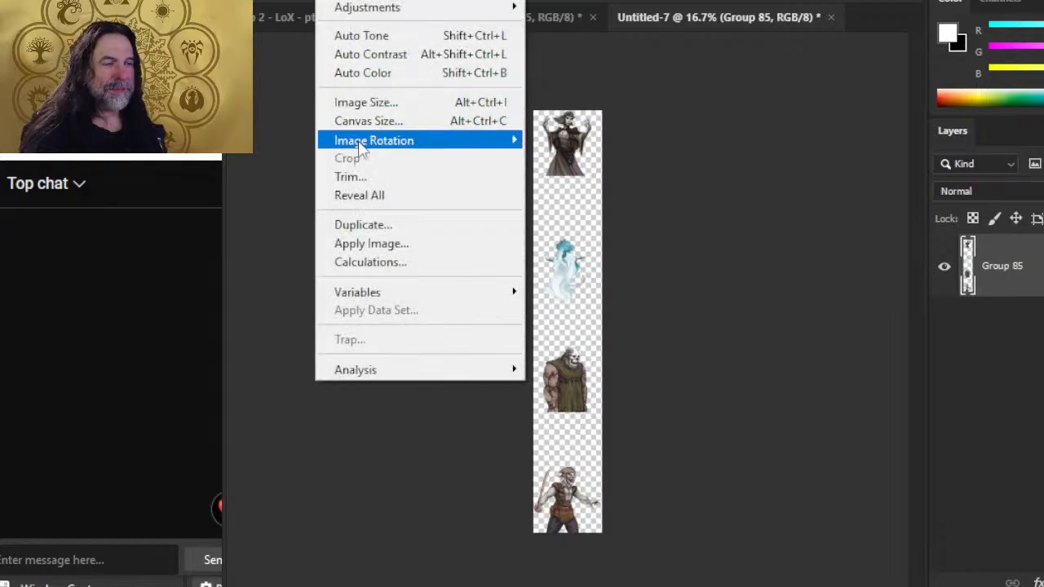
left_click(366, 122)
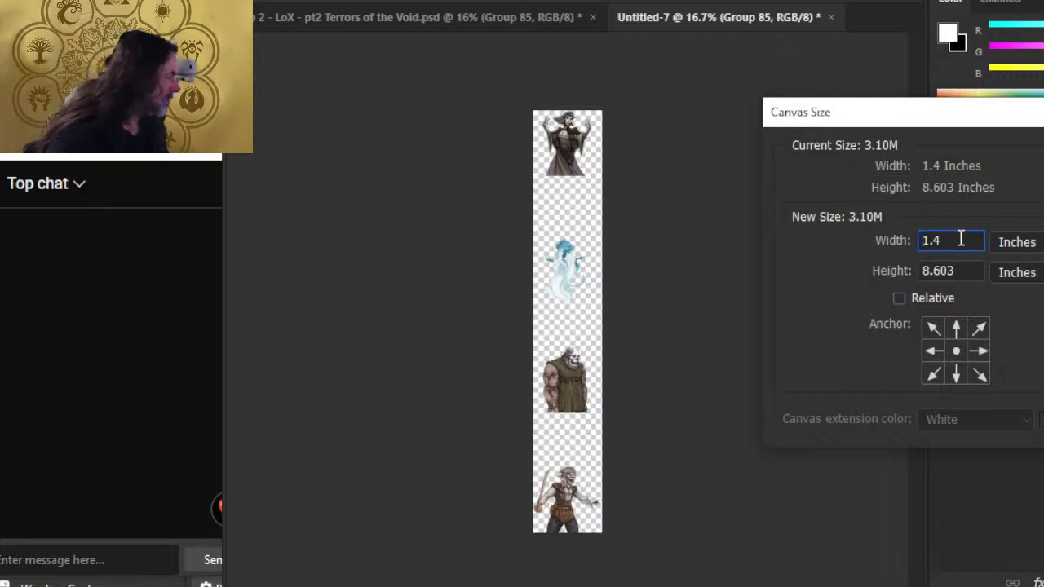
key("Tab")
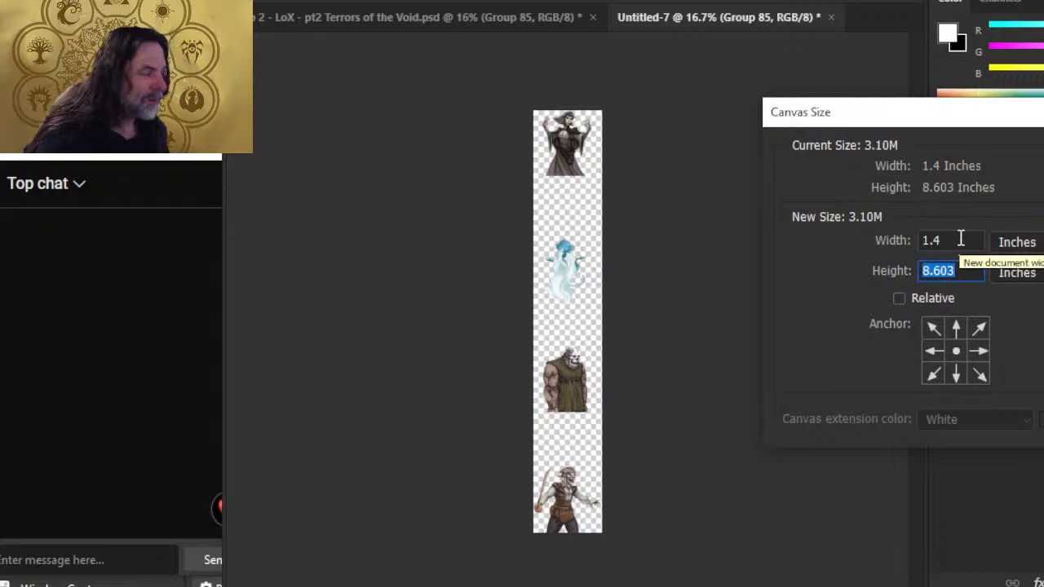
key("Right")
key("BackSpace")
key("BackSpace")
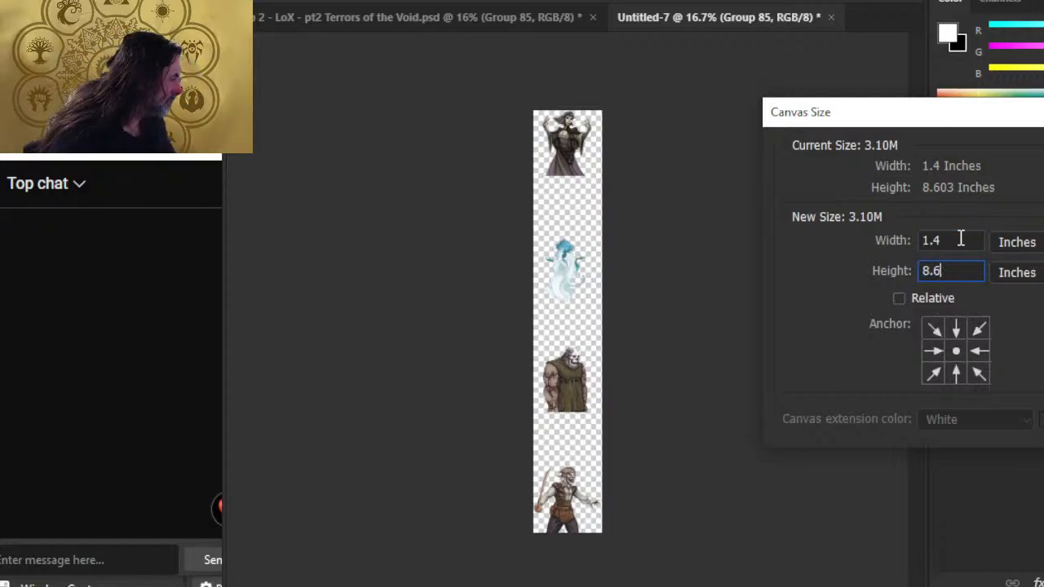
type("7")
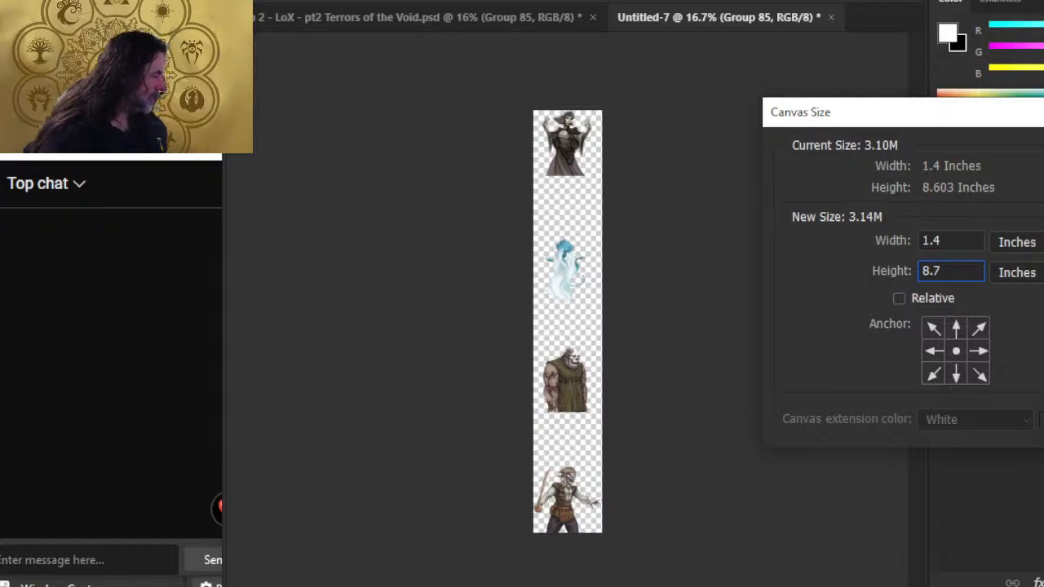
Capture the new canvas dimensions with the Snipping Tool, set the snip aside, and apply the canvas size
key("Return")
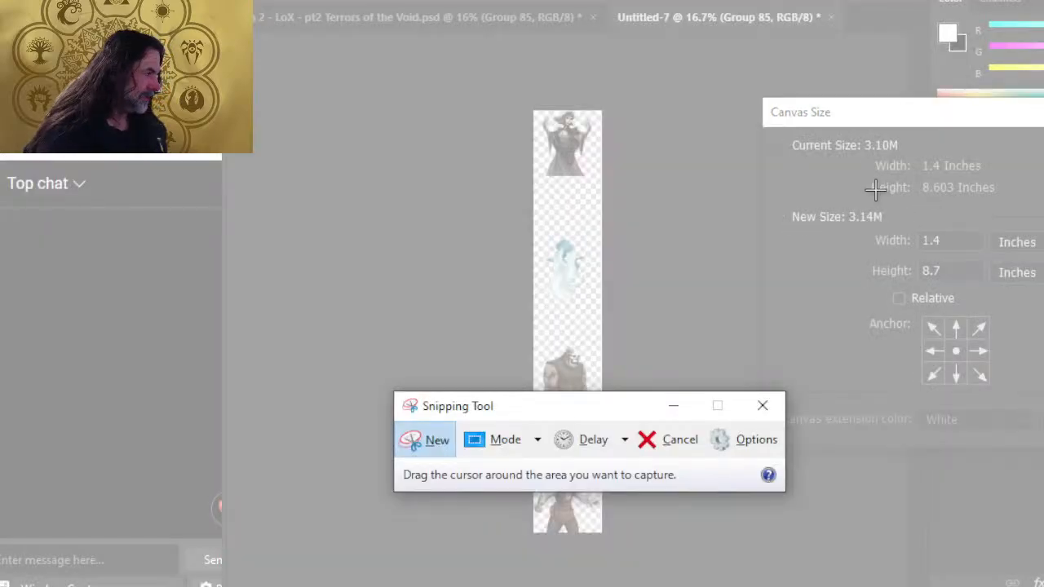
left_click_drag(873, 190, 1016, 382)
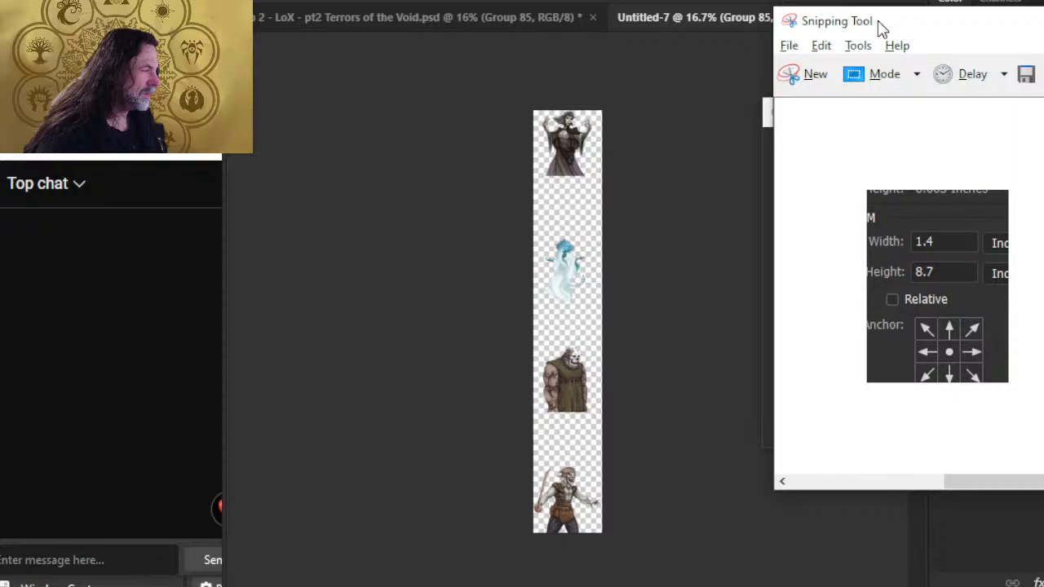
left_click_drag(881, 29, 1043, 212)
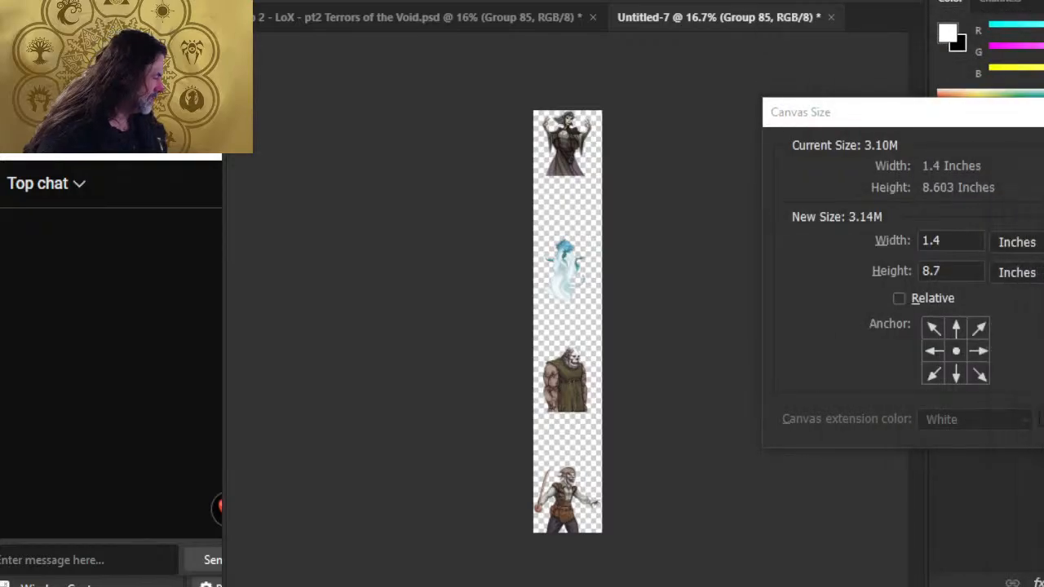
left_click(951, 271)
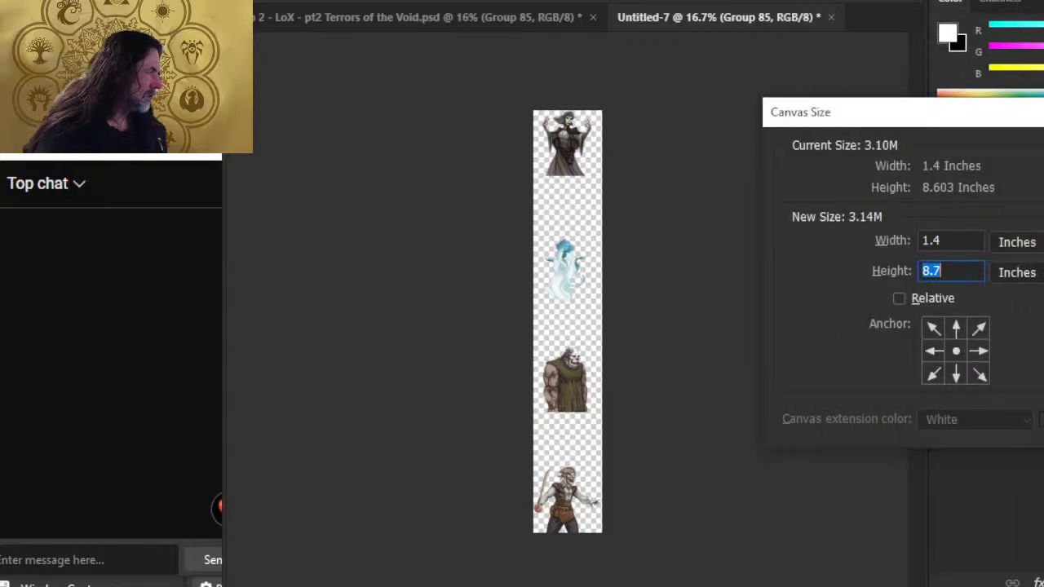
key("Return")
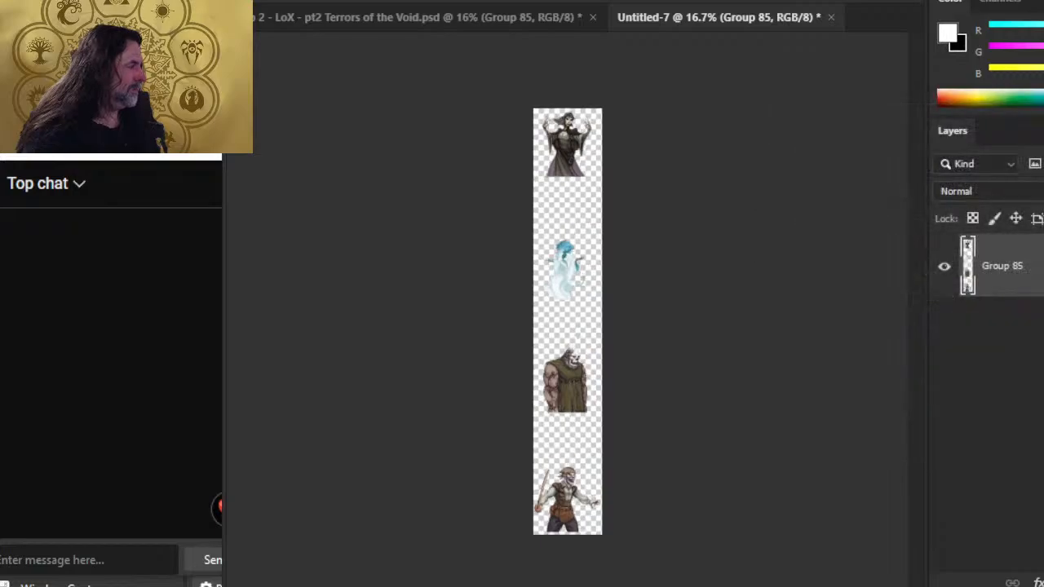
Save the figure strip on the computer as a PNG copy named "98 left" with the smallest file size
key("alt+f")
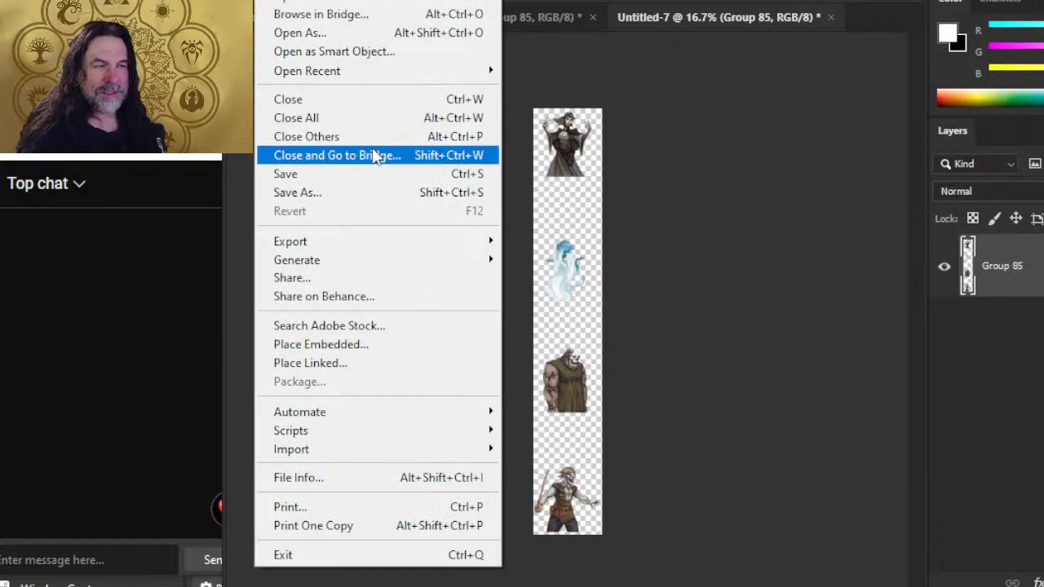
left_click(371, 193)
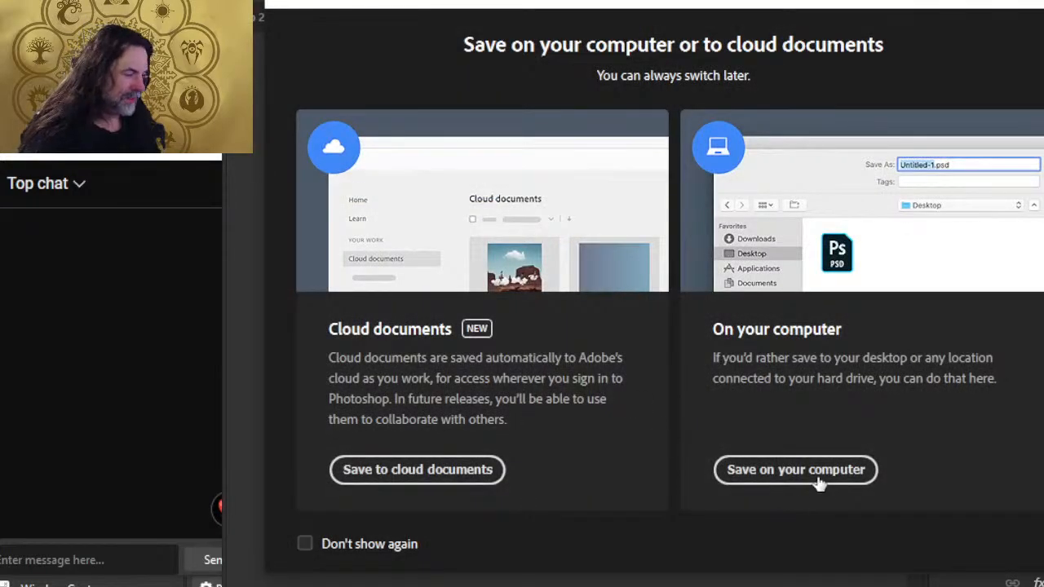
left_click(820, 483)
left_click(416, 409)
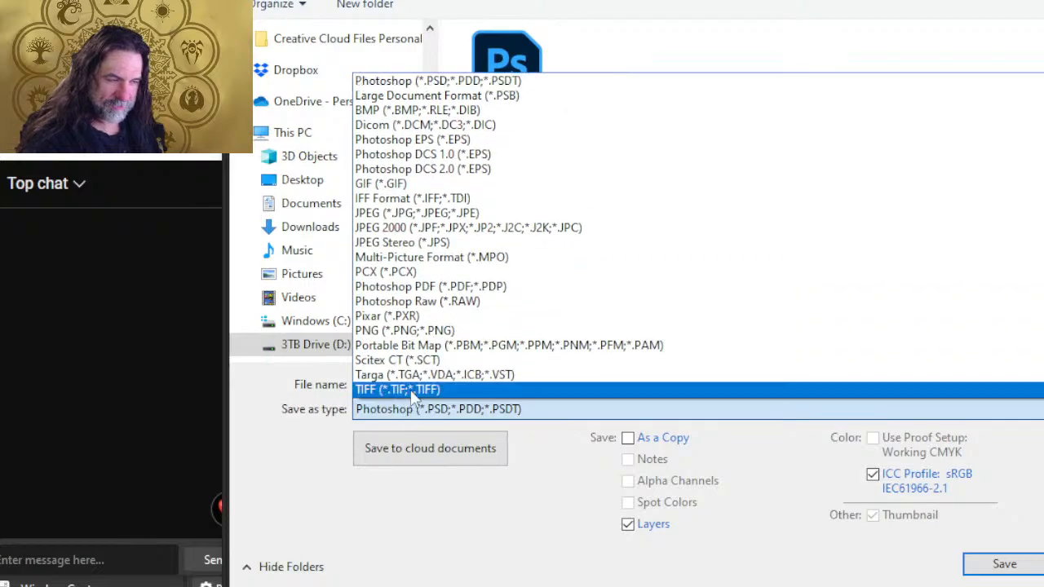
left_click(403, 330)
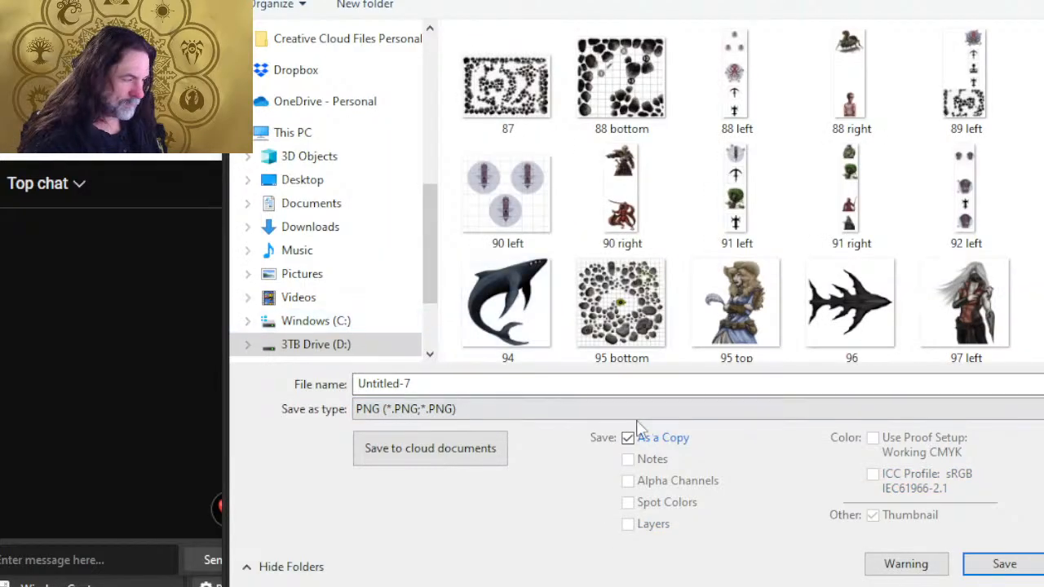
left_click(844, 387)
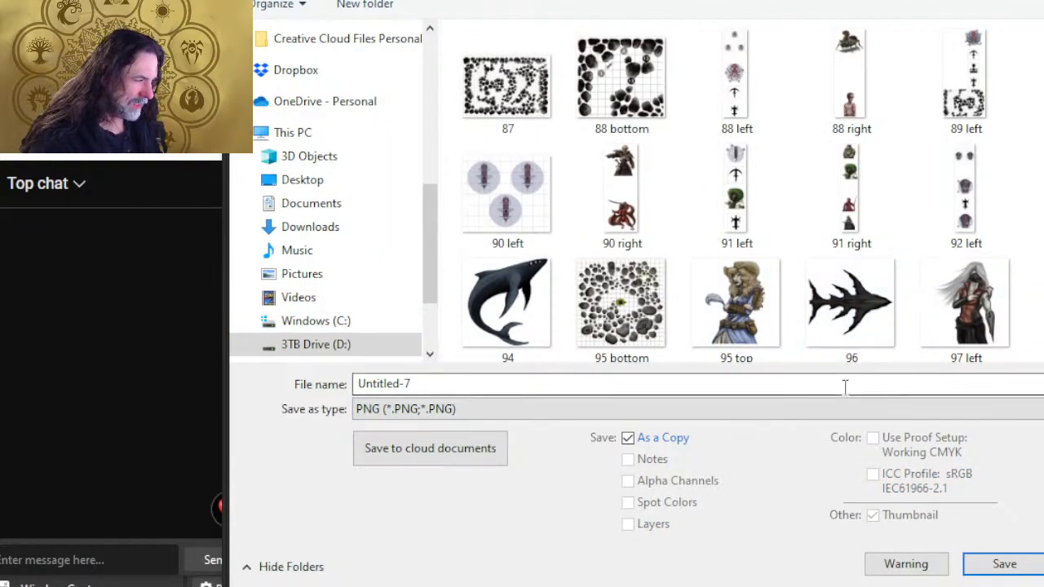
type("98 left")
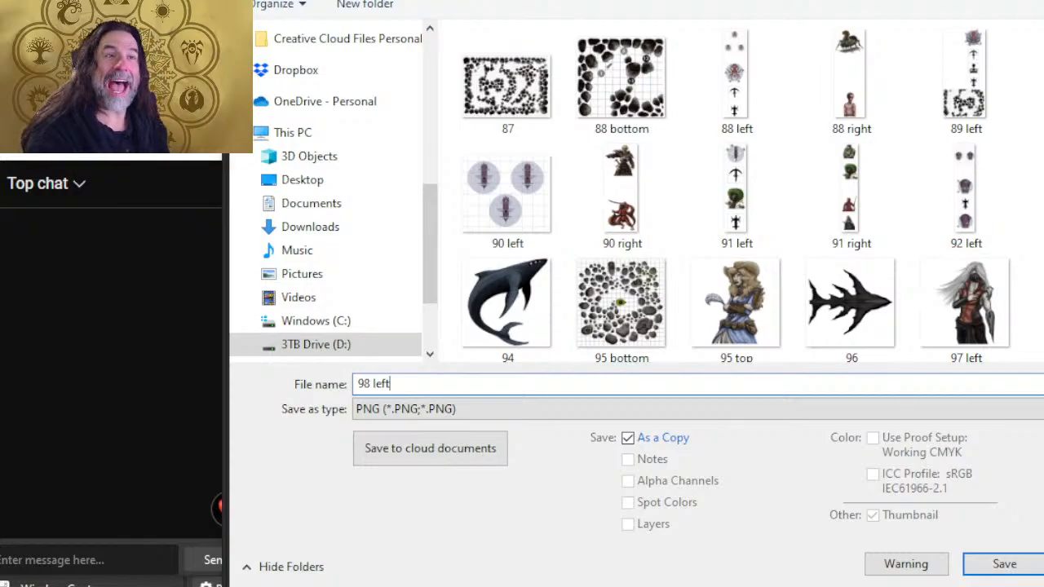
key("Return")
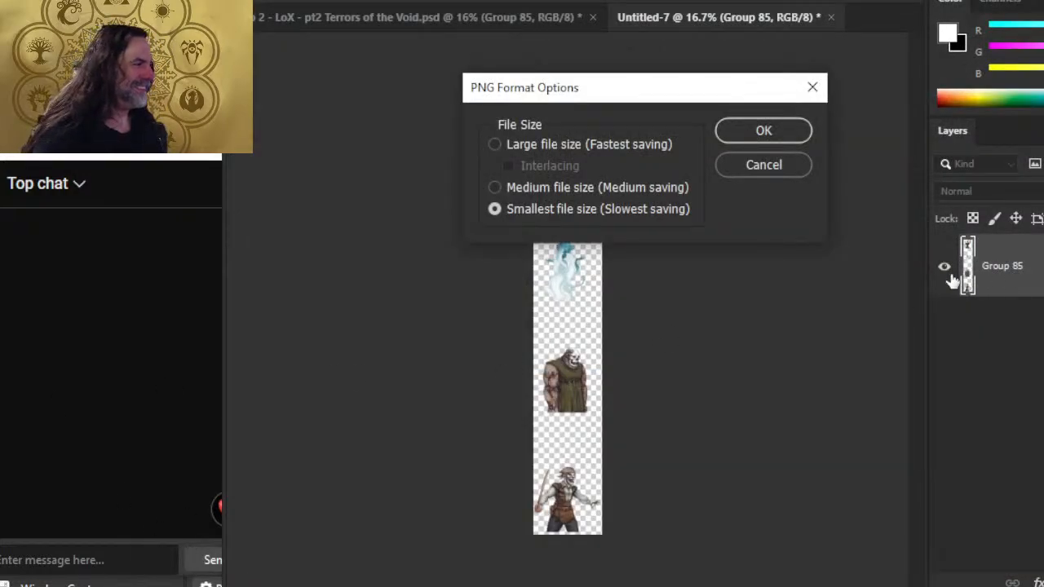
left_click(763, 132)
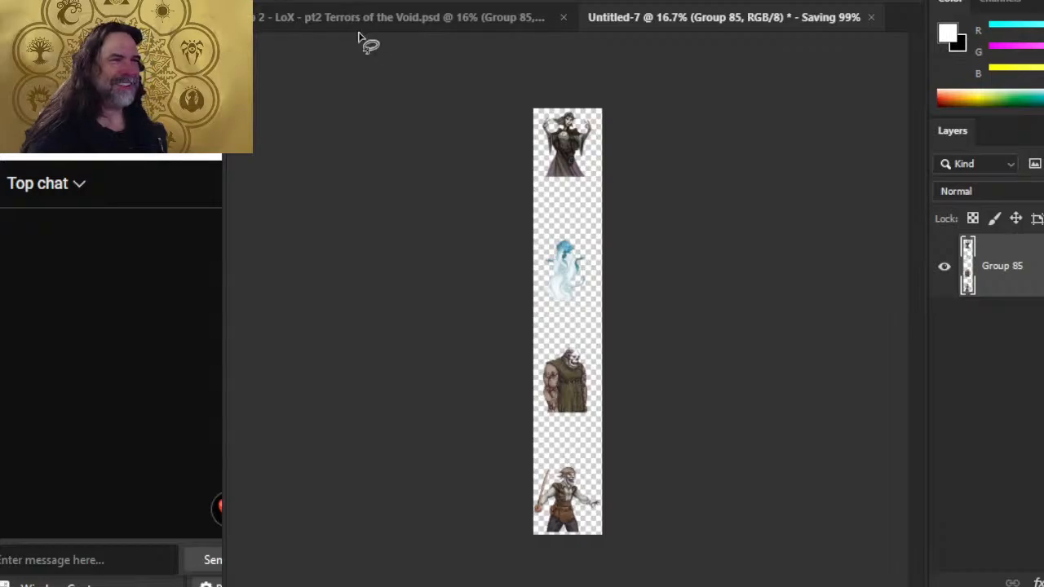
Switch to the Word layout and draw a rectangle about 1.25 inches wide beside the vampirate mage entry on page 98
key("alt+Tab")
key("alt+Tab")
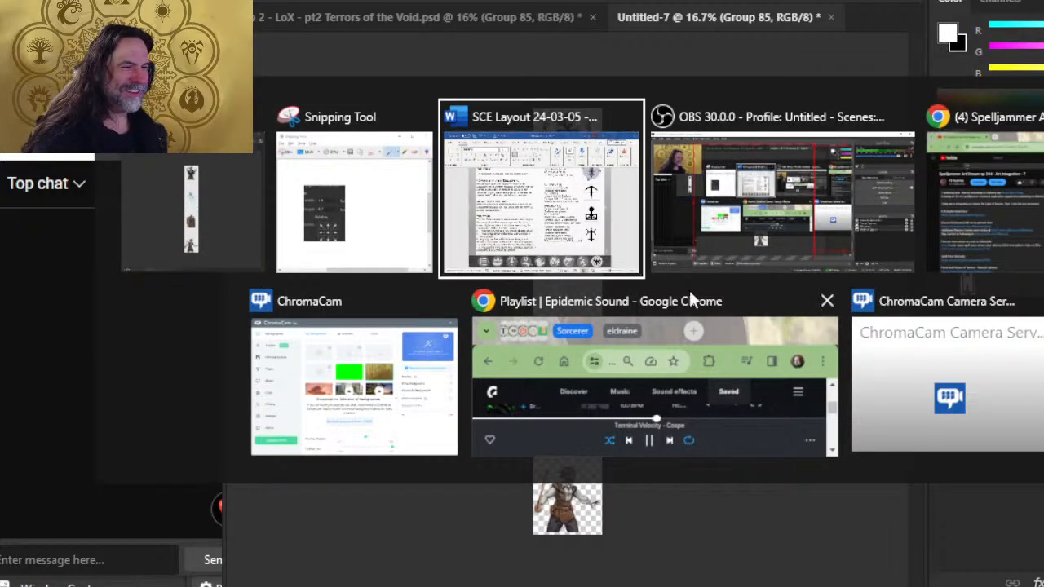
scroll(600, 335, "down", 15)
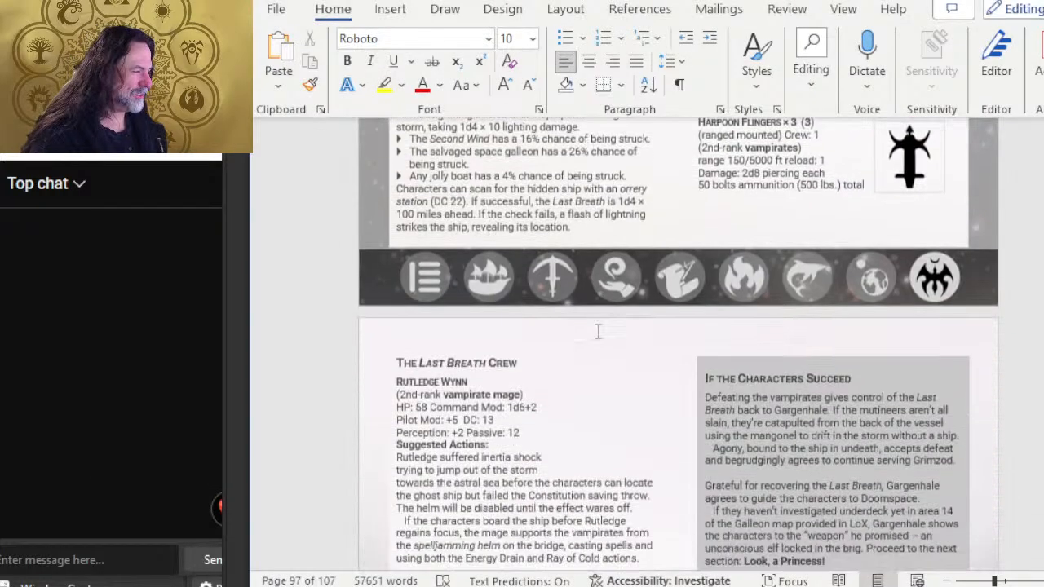
scroll(600, 335, "up", 4)
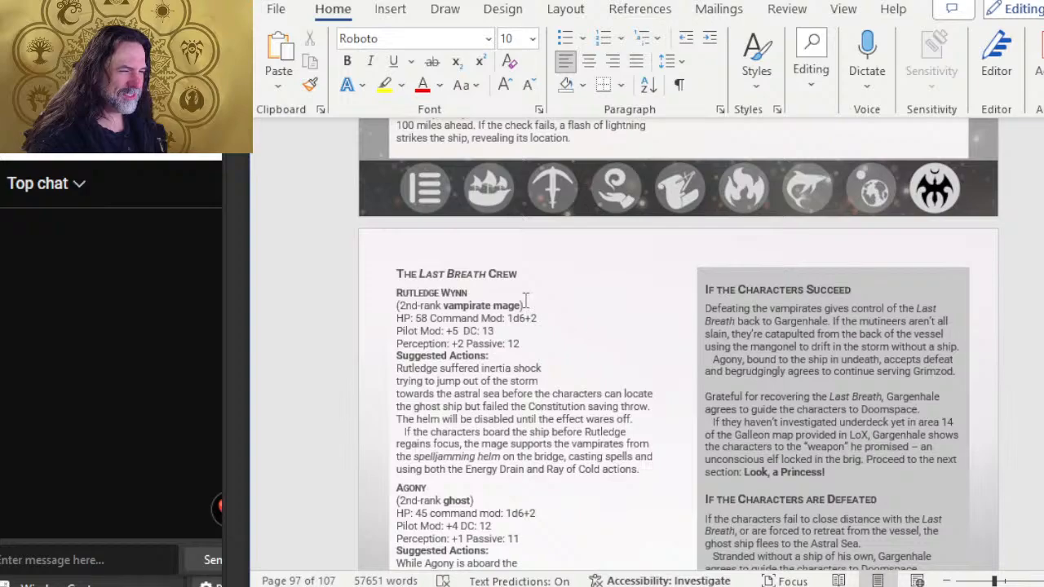
left_click(390, 9)
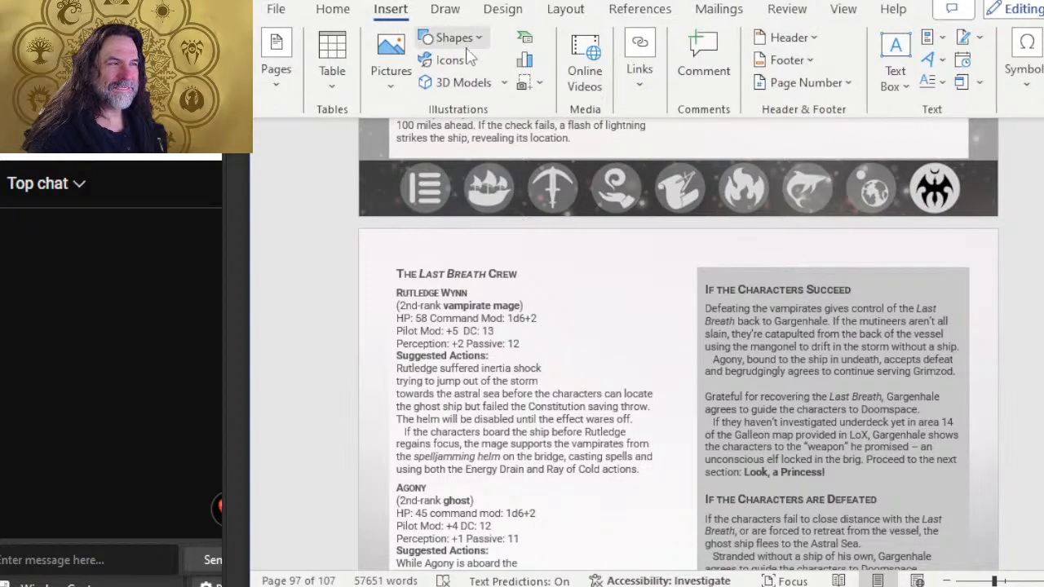
left_click(453, 38)
left_click(486, 92)
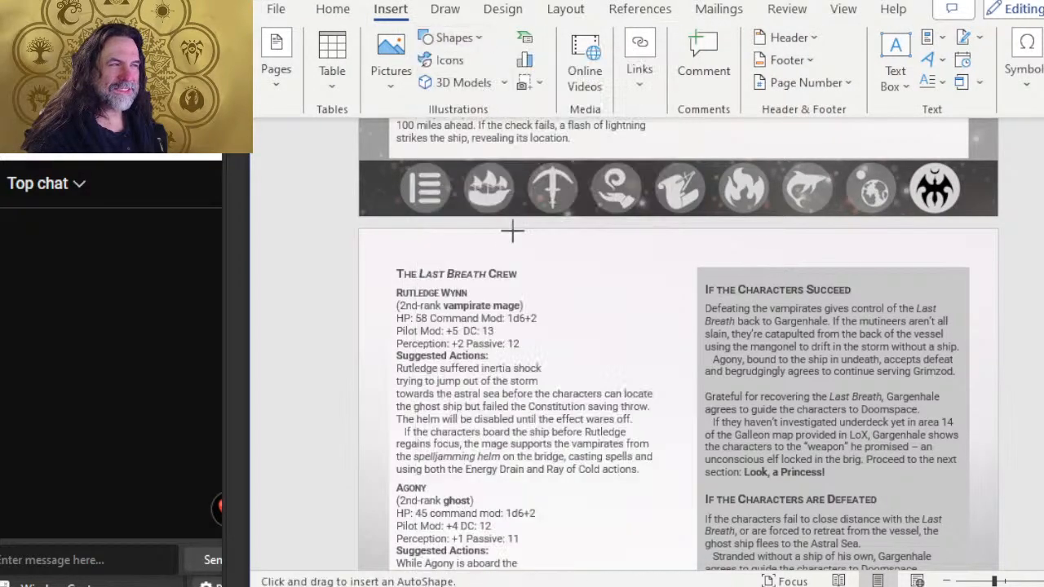
left_click_drag(561, 287, 657, 407)
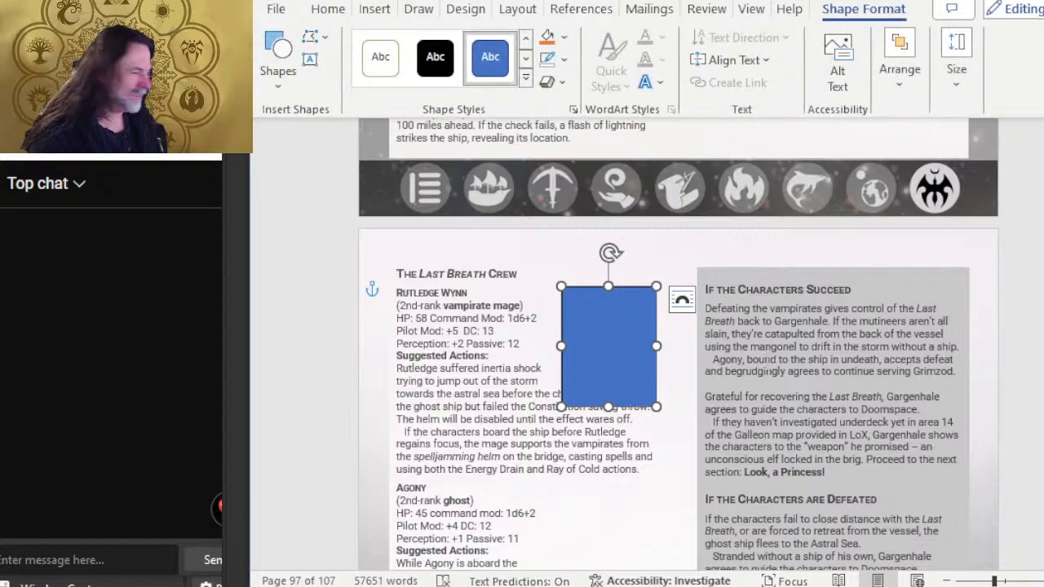
Set the new rectangle's height to 8.7 inches and its width to 1.4 inches
left_click(952, 70)
type("8.7")
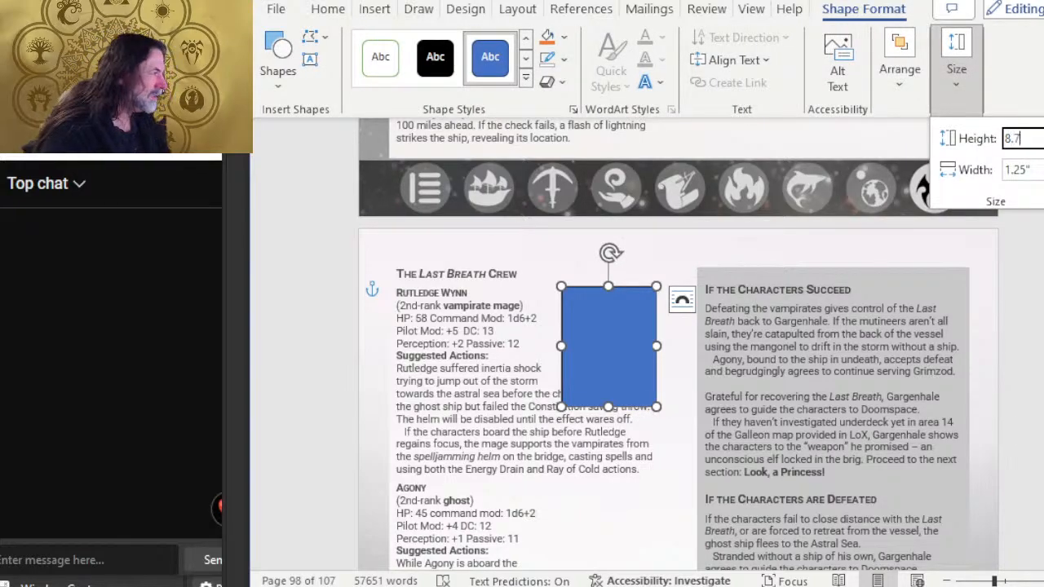
key("Tab")
type("1.4")
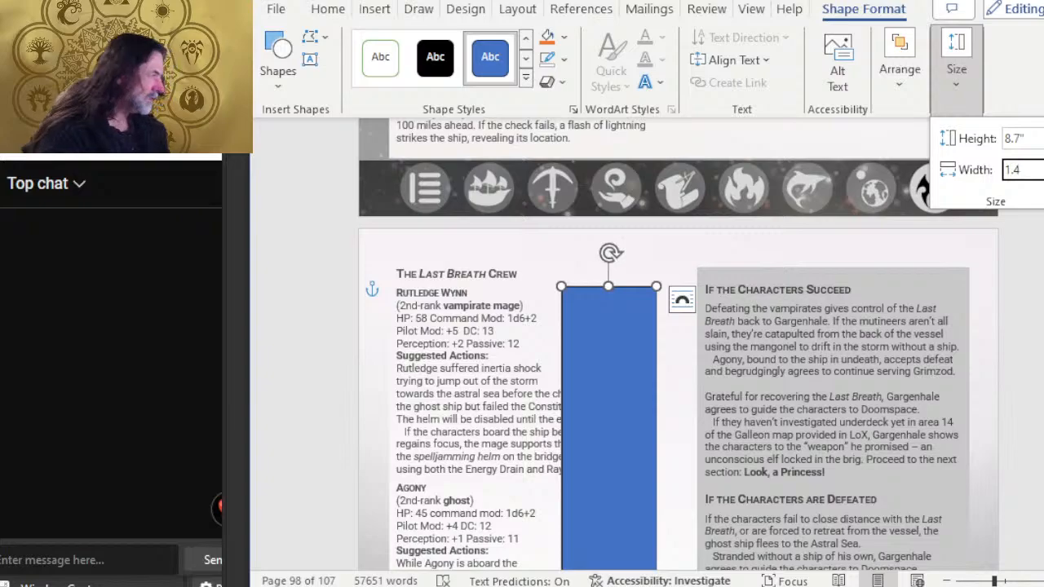
key("Return")
Remove the outline from the tall blue rectangle on page 98
scroll(904, 241, "down", 6)
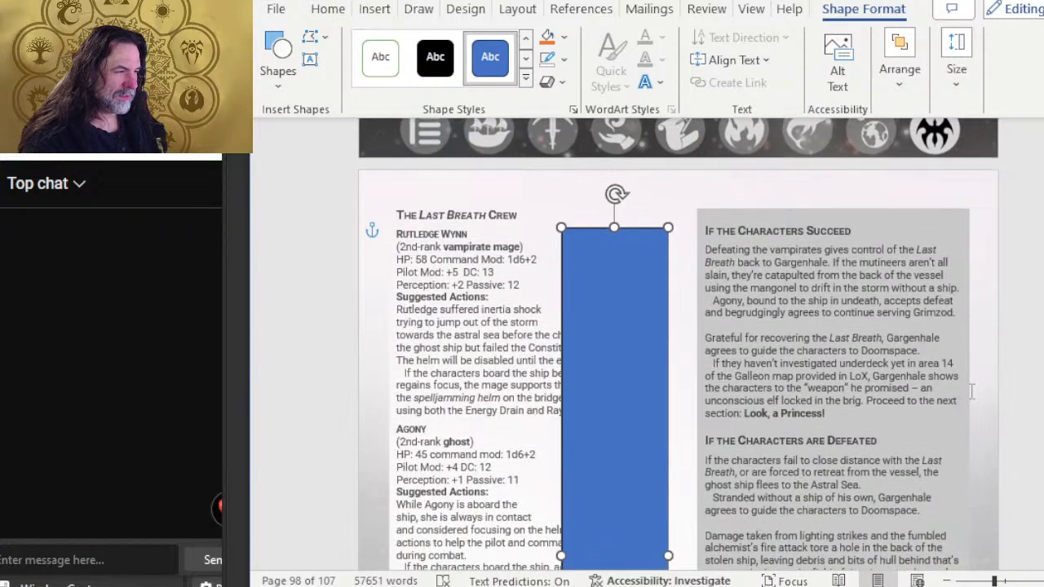
scroll(970, 288, "up", 3)
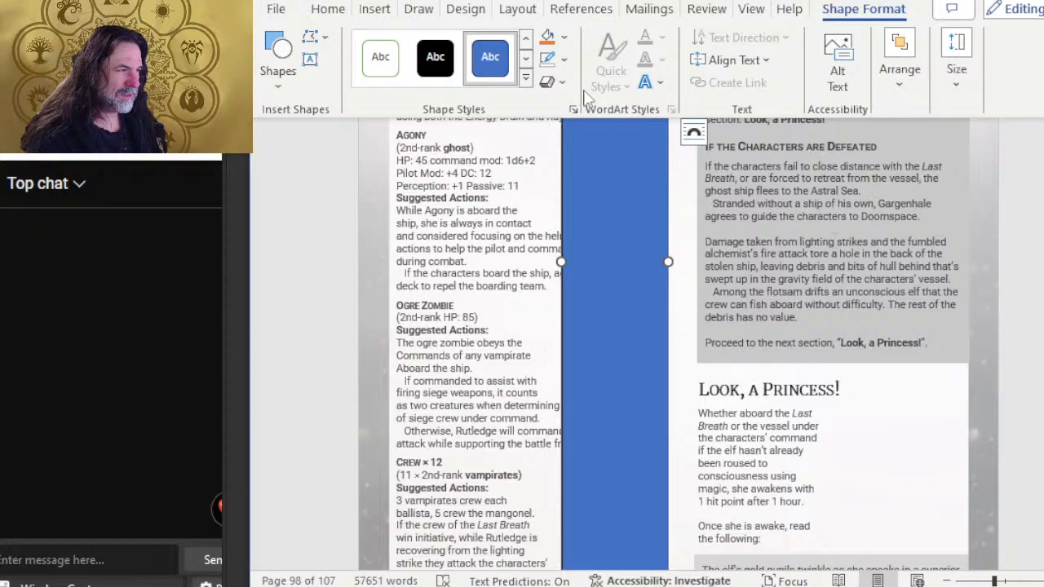
right_click(590, 171)
left_click(699, 52)
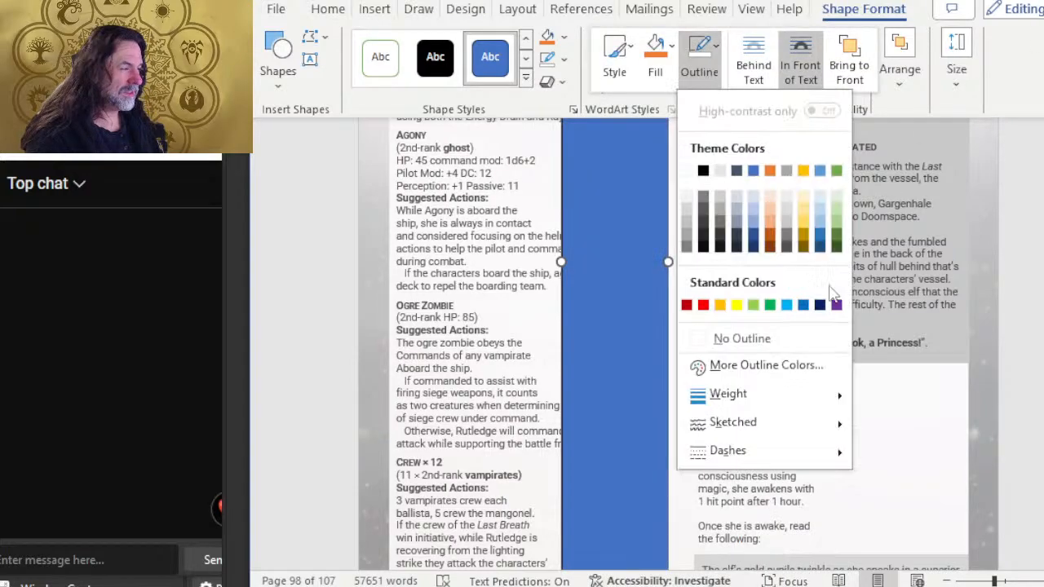
left_click(741, 339)
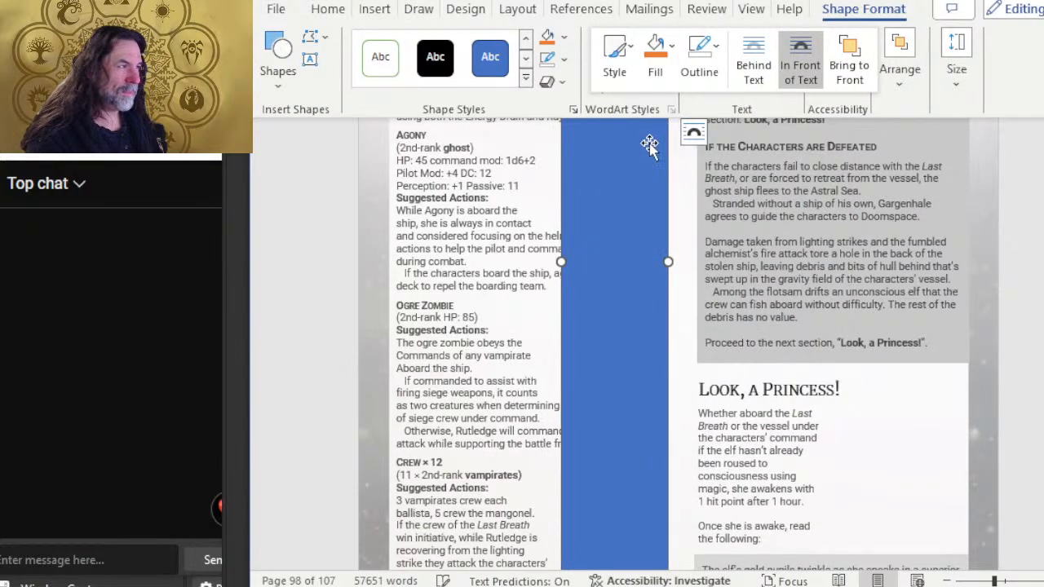
Fill the rectangle with the picture "98 left" from the Part 2 terror folder
left_click(659, 85)
left_click(608, 153)
right_click(606, 154)
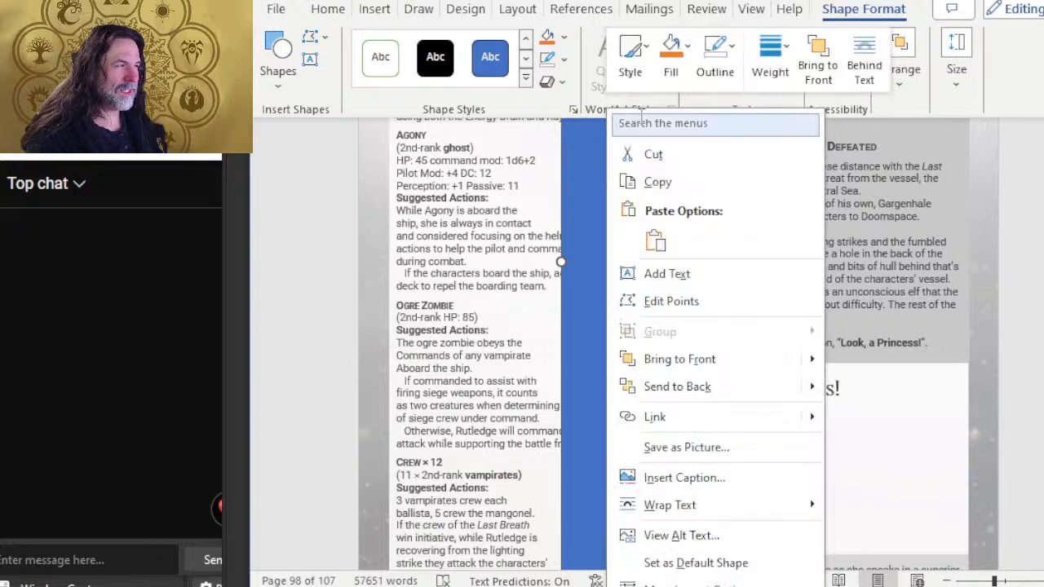
left_click(659, 69)
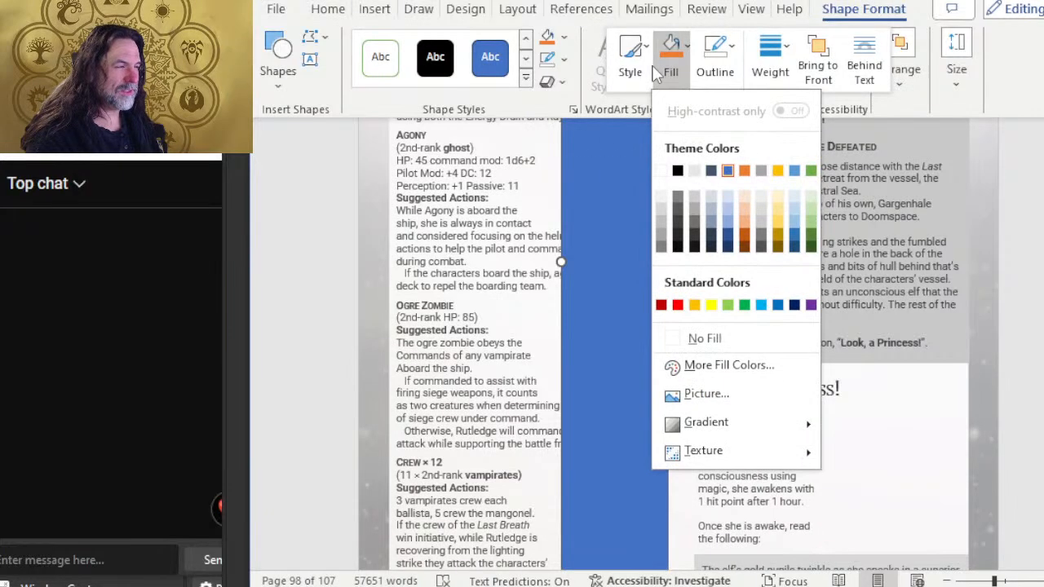
left_click(732, 402)
left_click(698, 214)
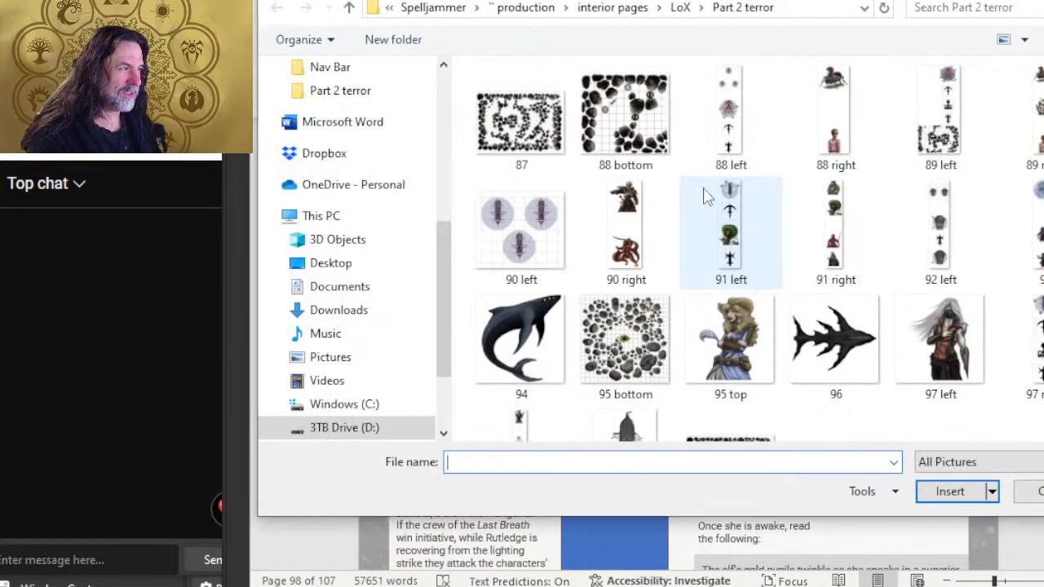
scroll(815, 349, "down", 2)
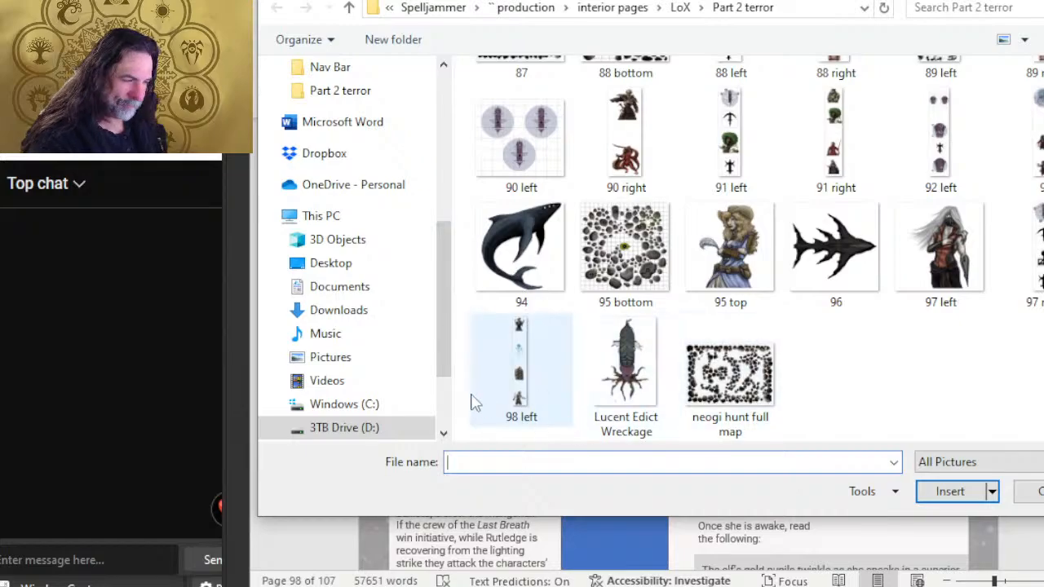
double_click(519, 367)
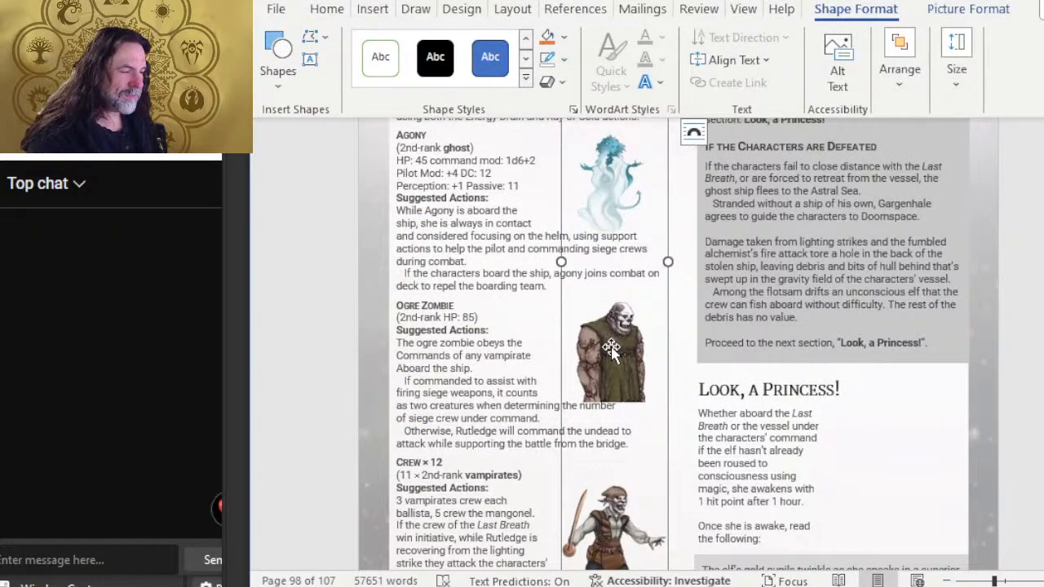
Nudge the figure strip up and left so it sits within the crew column on page 98
key("Up")
key("Up")
key("Up")
key("Up")
key("Left")
key("Left")
key("Left")
key("Left")
key("Left")
key("Left")
key("Left")
key("Left")
key("Left")
key("Left")
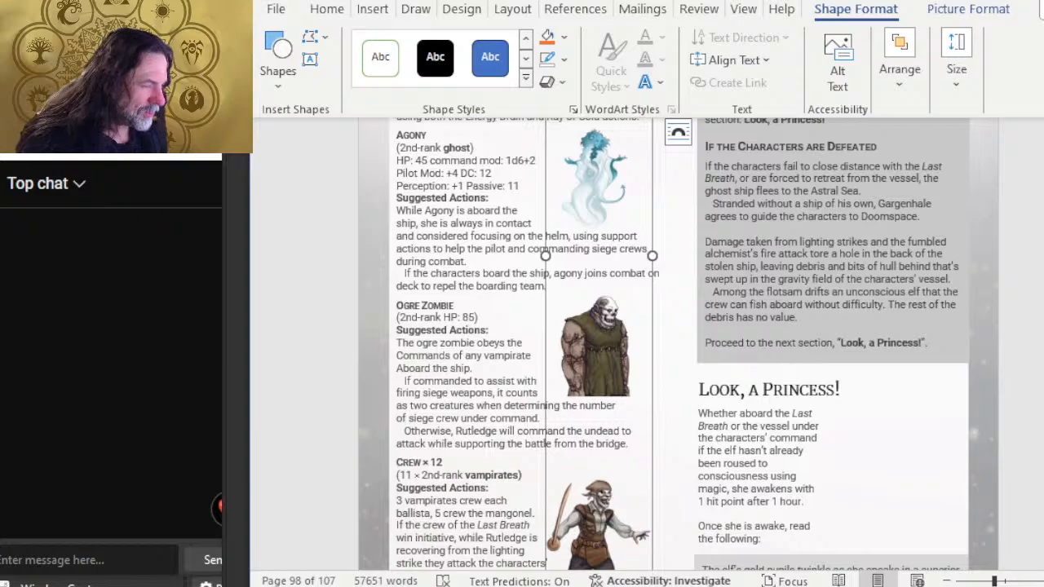
Fine-tune the strip slightly up and right so the lowest figure fits beside the "Crew × 12" entry
scroll(451, 41, "down", 1)
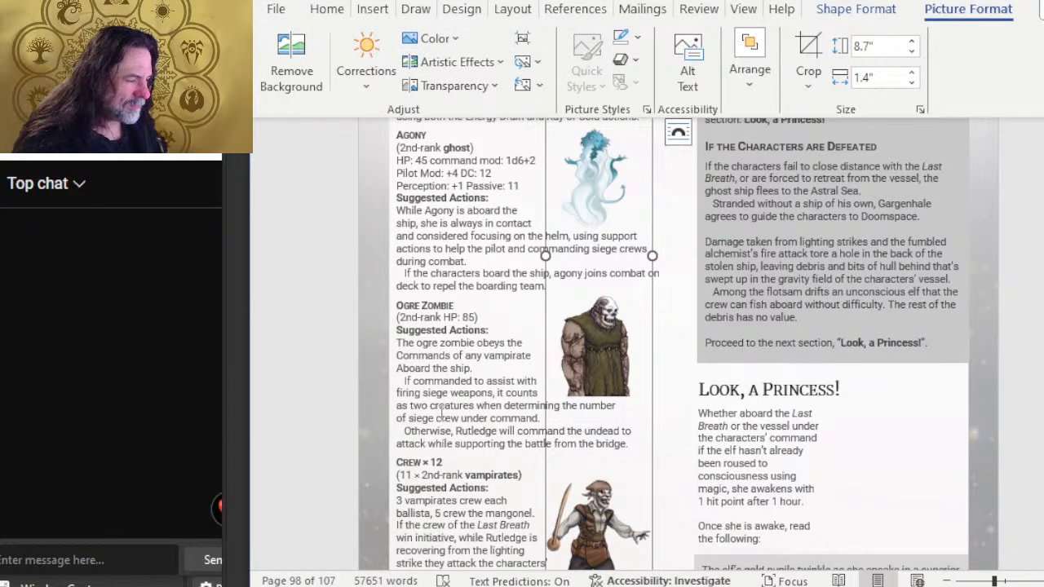
scroll(870, 414, "down", 3)
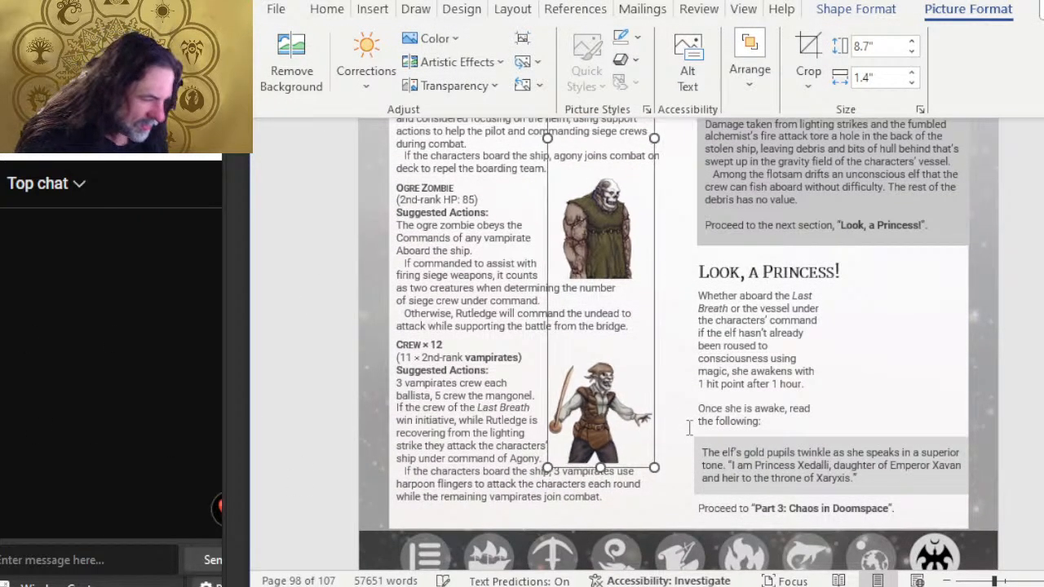
key("Right")
key("Up")
key("Up")
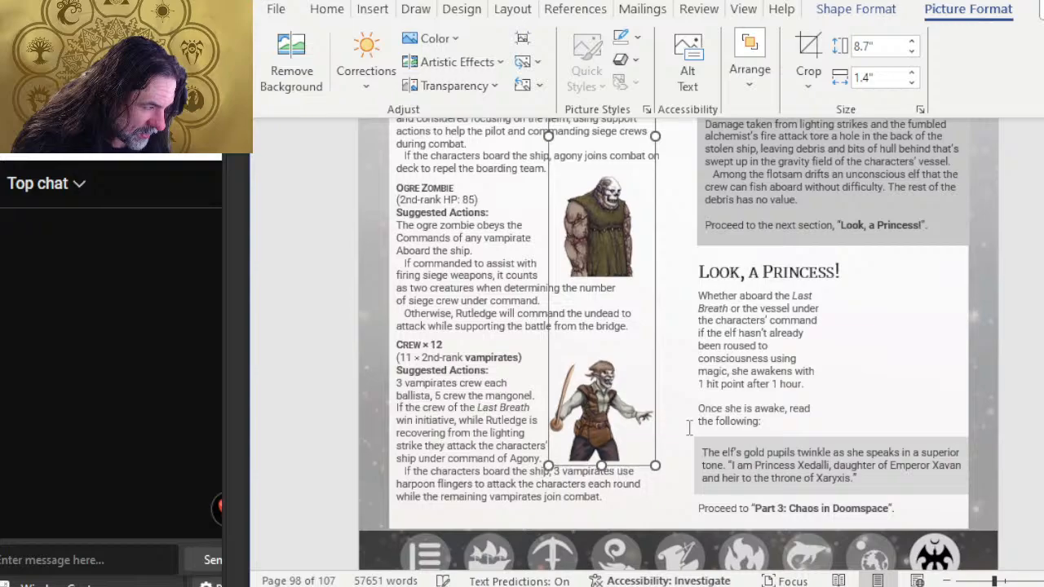
key("Up")
key("Right")
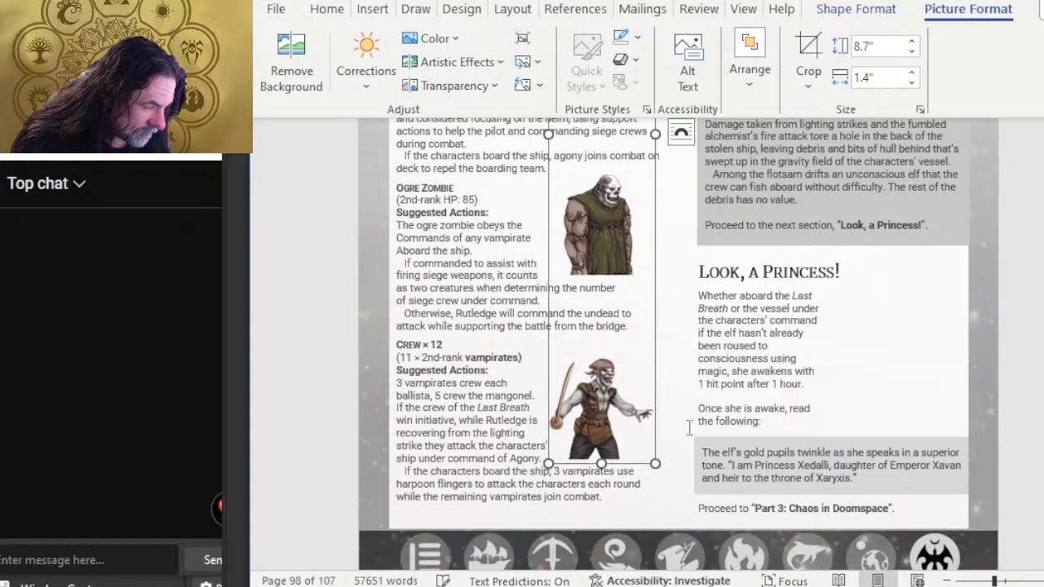
key("Up")
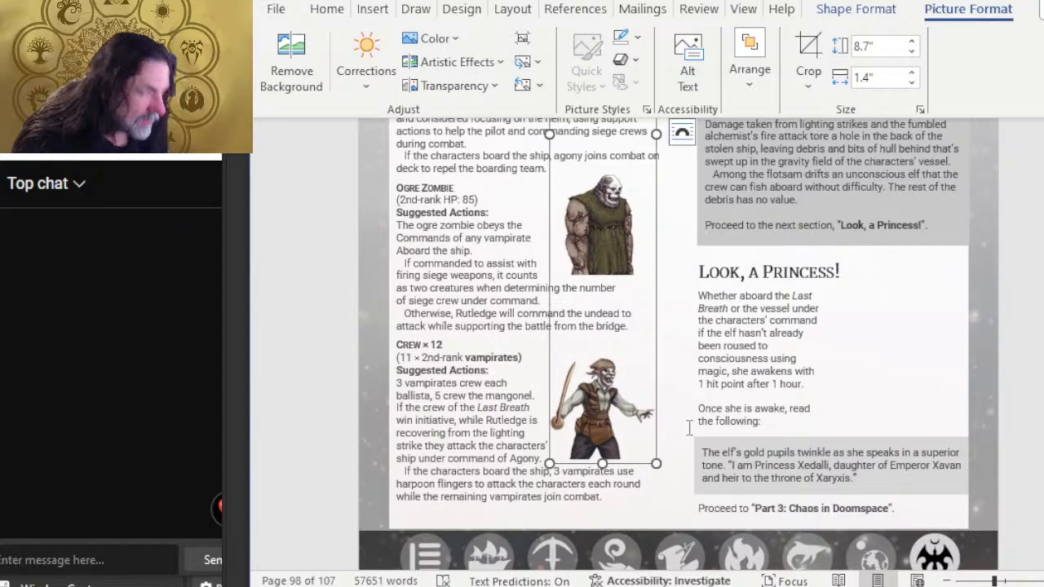
Adjust the strip slightly down and right, aligning the upper figures with the vampirate mage and ghost entries
scroll(690, 428, "up", 3)
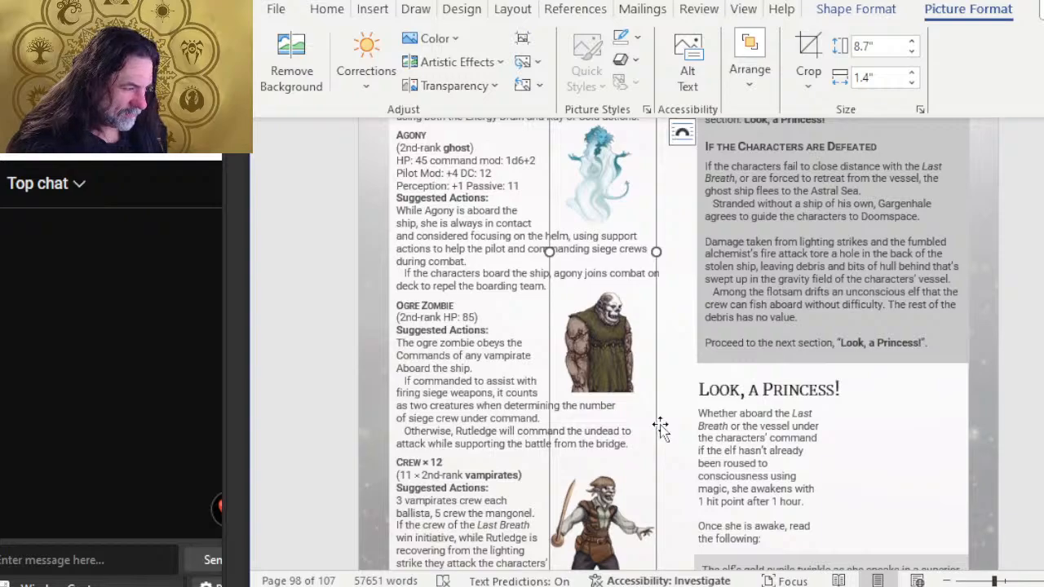
key("Down")
scroll(661, 428, "up", 7)
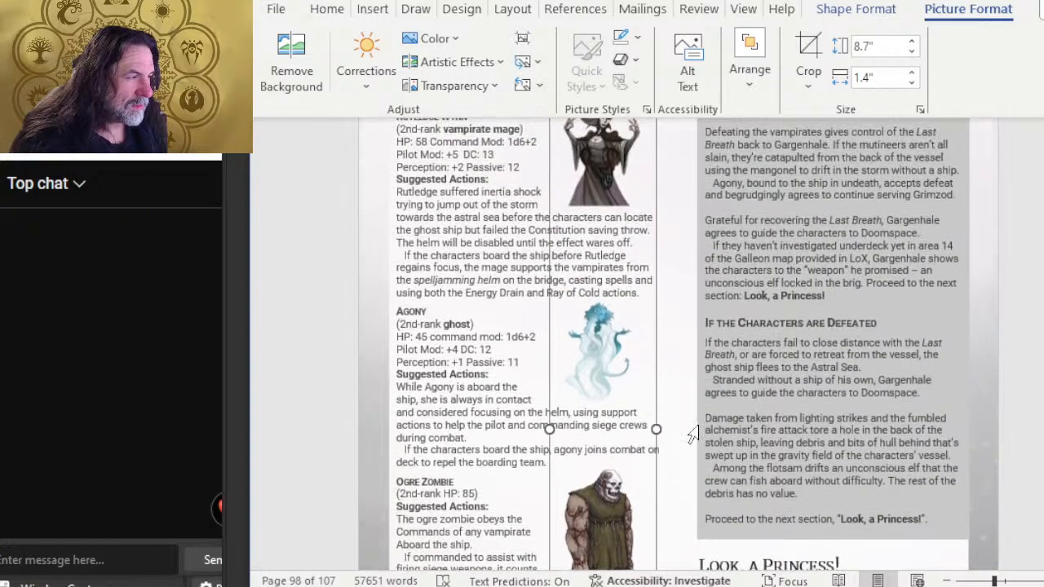
key("Down")
key("Right")
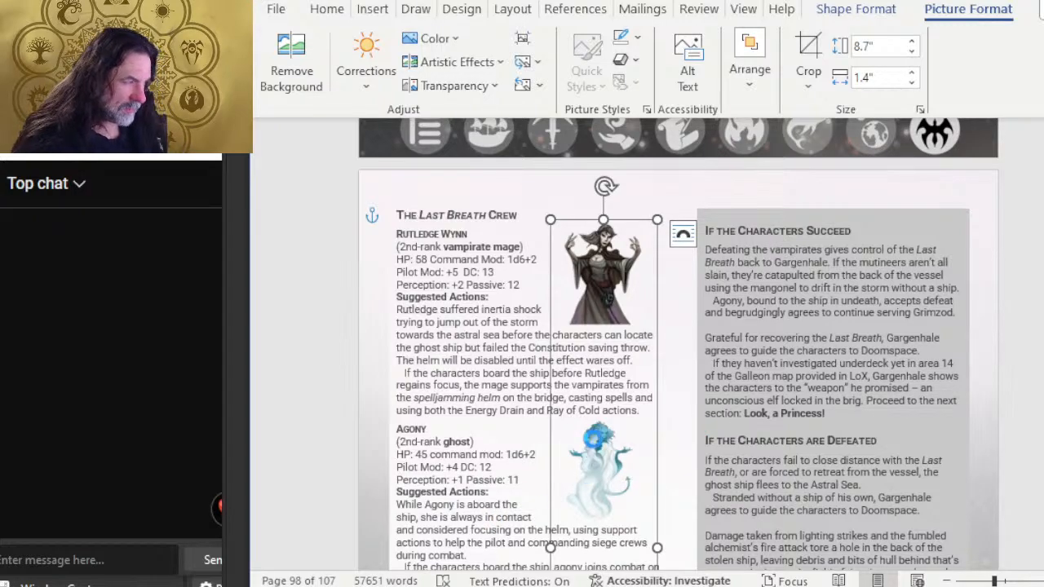
Find the displaced figure strip and restore it to its previous position beside the crew entries
scroll(660, 326, "down", 1)
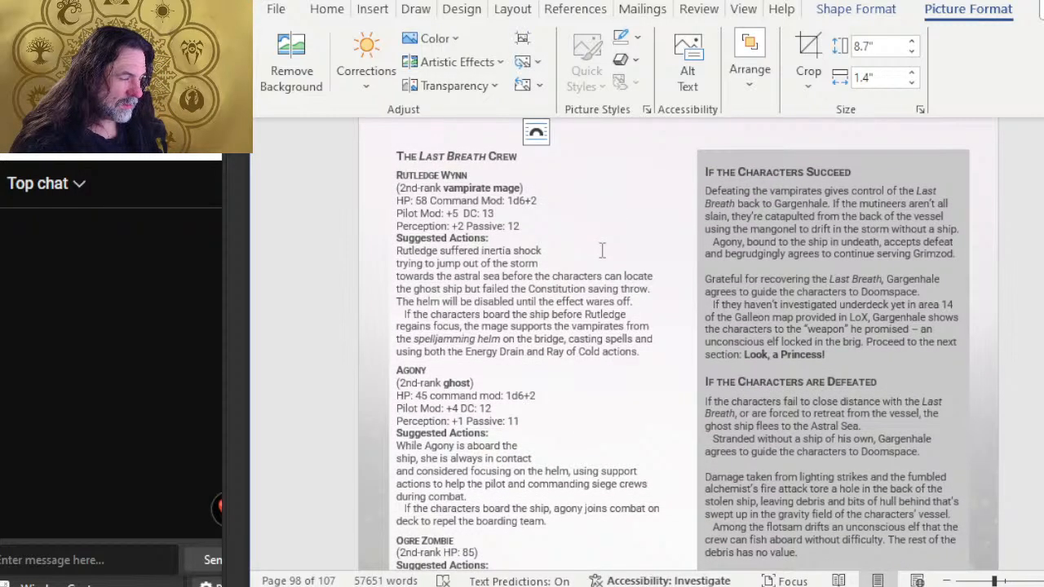
scroll(602, 251, "up", 2)
scroll(602, 260, "down", 3)
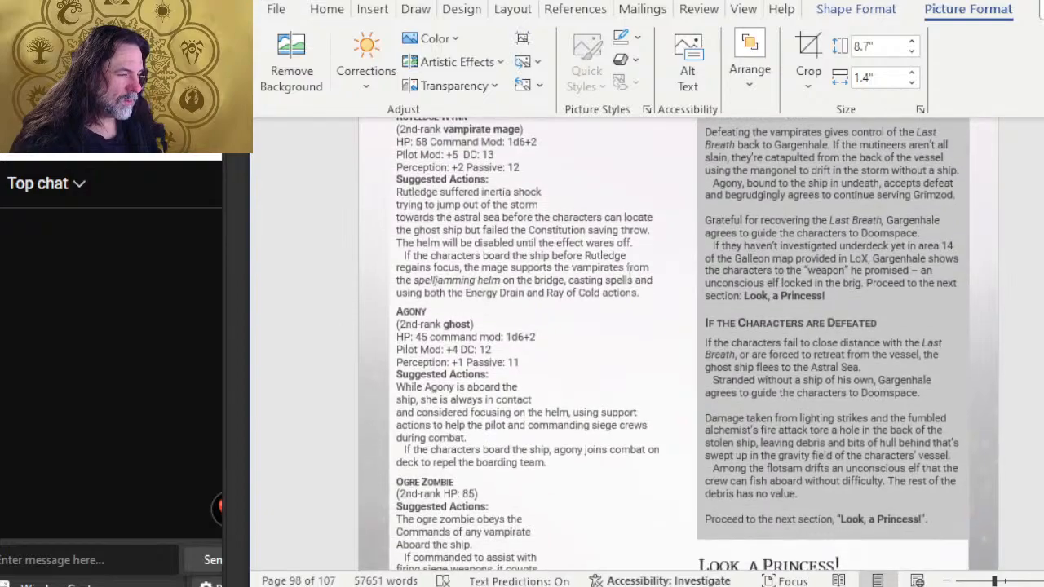
left_click(607, 256)
scroll(616, 272, "up", 4)
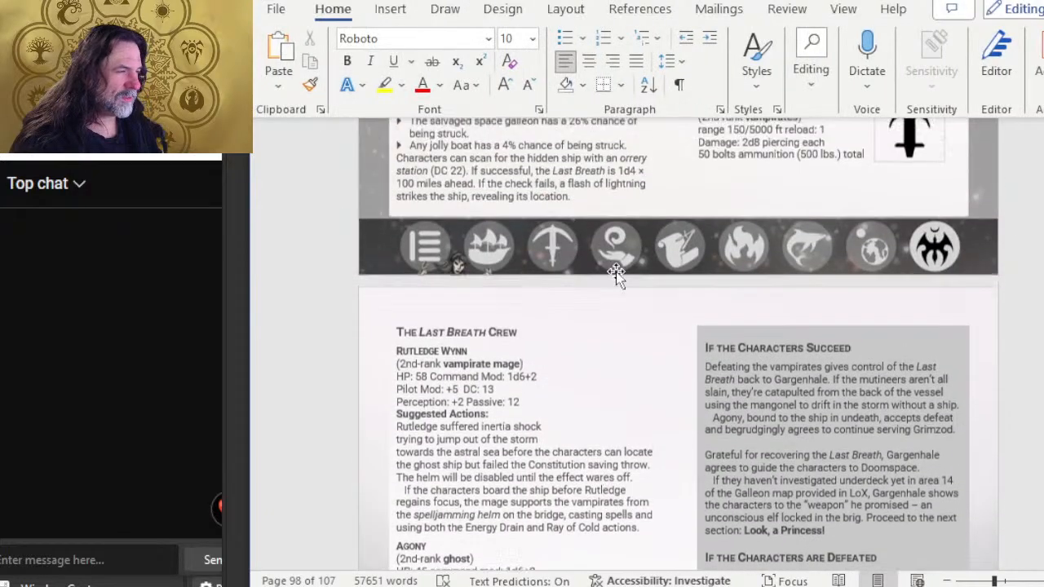
scroll(655, 338, "down", 2)
left_click(652, 338)
scroll(542, 261, "down", 1)
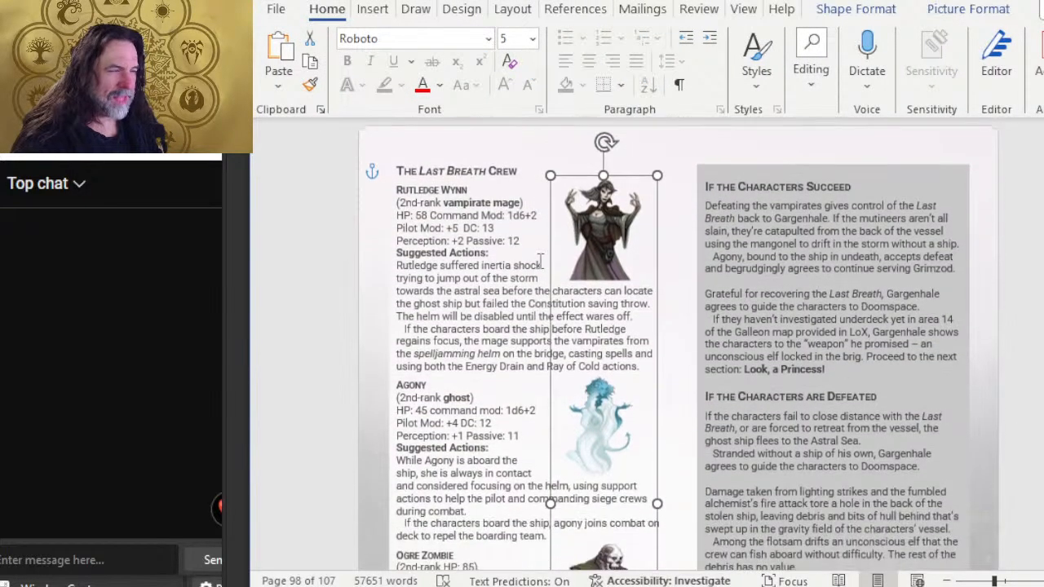
Check the strip's placement without its frame and nudge it slightly down and right against the wrapped crew text
left_click(517, 316)
scroll(621, 235, "up", 4)
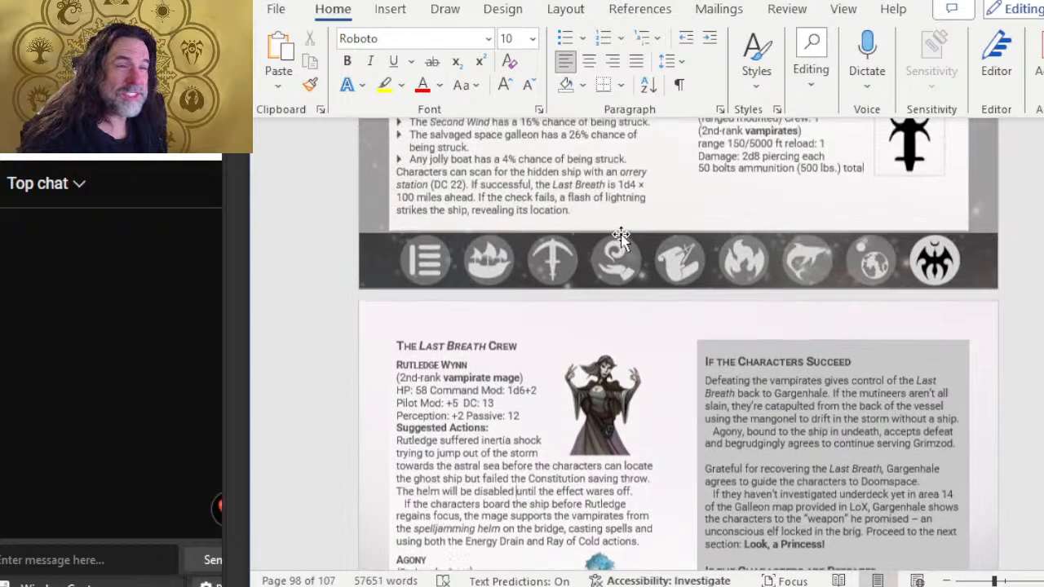
scroll(620, 235, "down", 5)
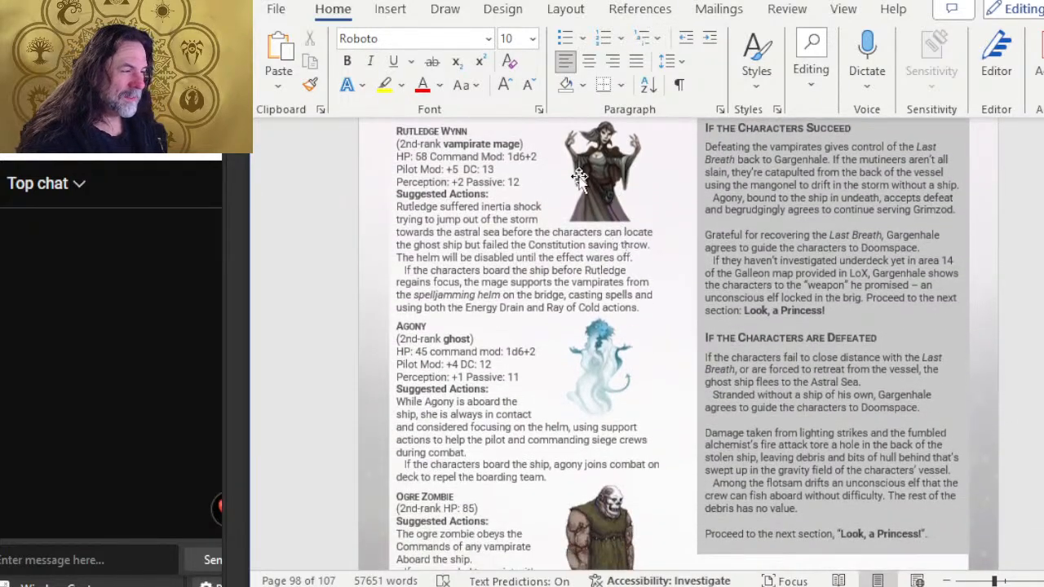
left_click(578, 178)
key("Down")
key("Down")
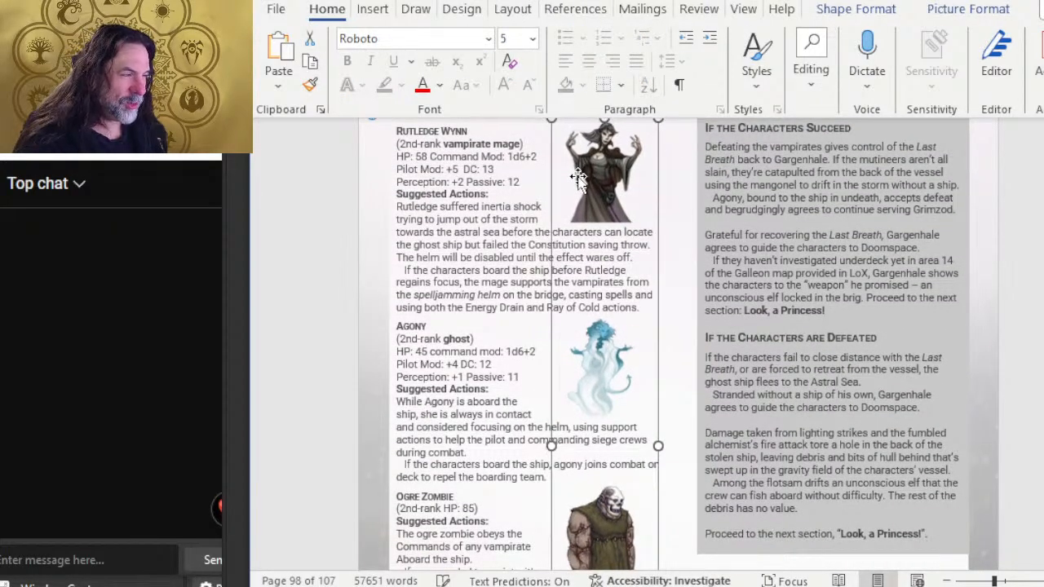
key("Right")
scroll(575, 176, "down", 5)
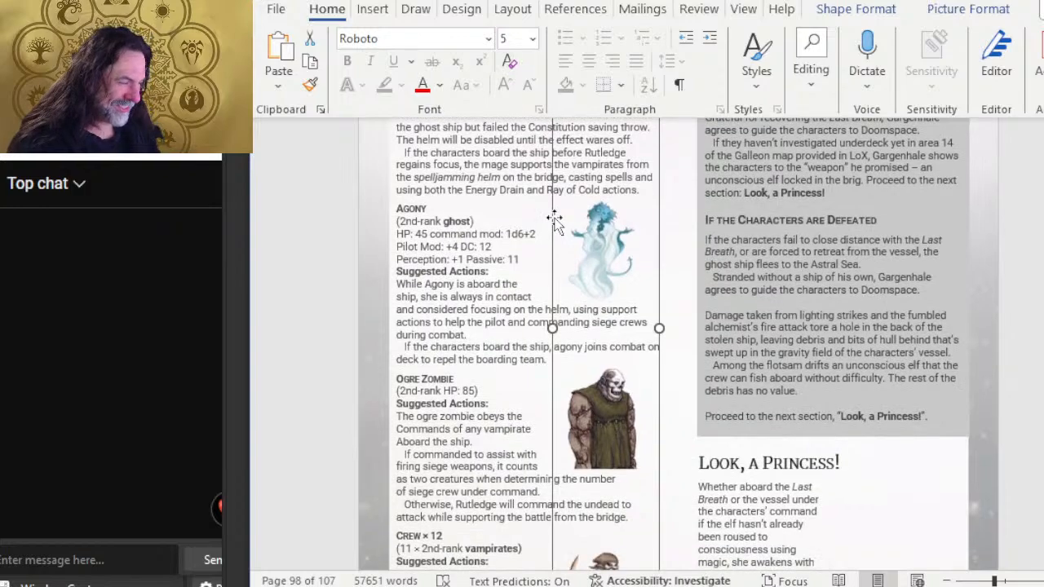
scroll(555, 222, "down", 1)
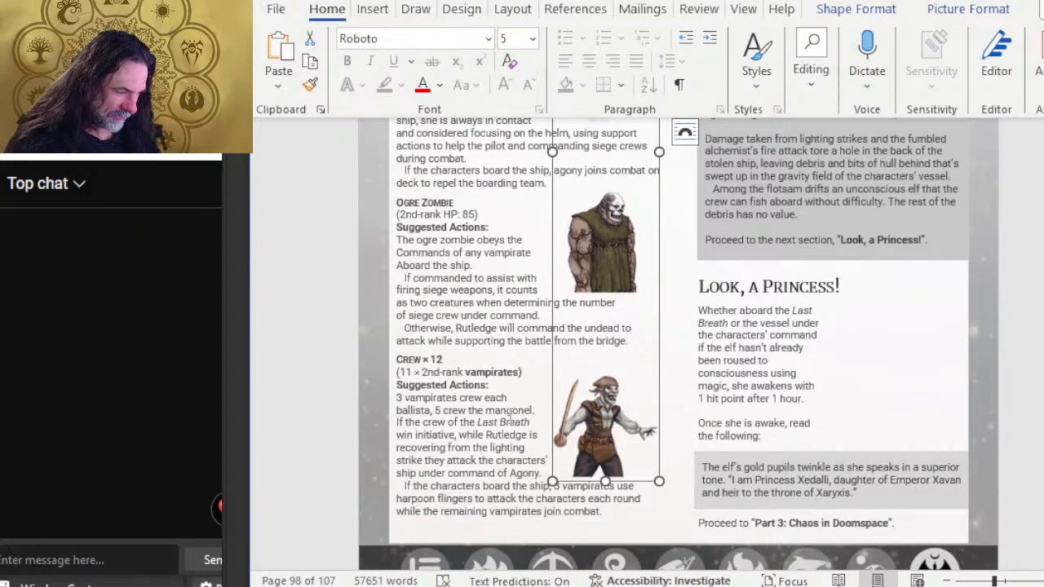
Deselect the figure strip, switch to Photoshop and close the temporary figure-strip document without saving
left_click(445, 437)
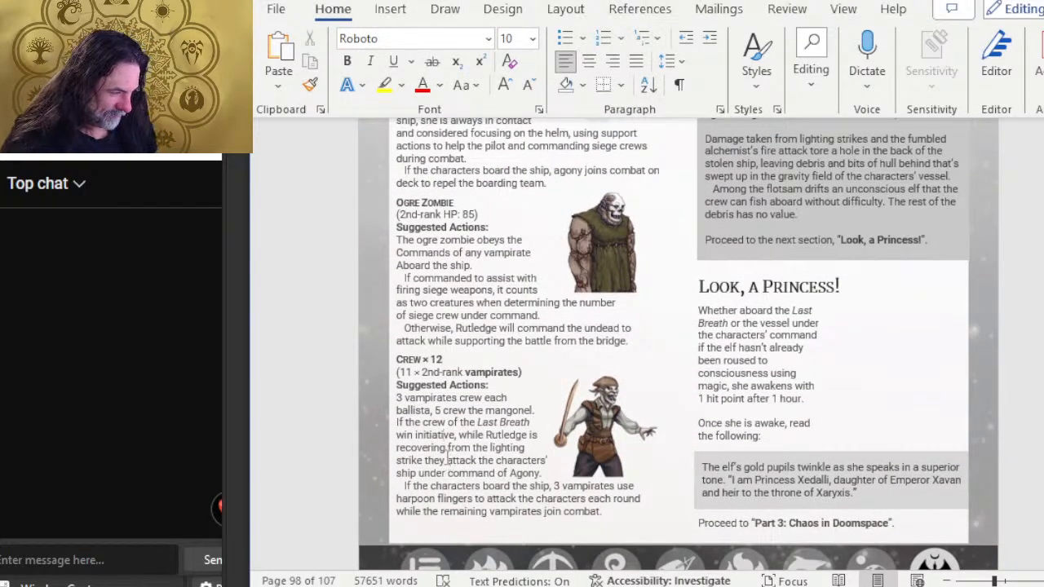
scroll(447, 459, "up", 5)
key("alt+Tab")
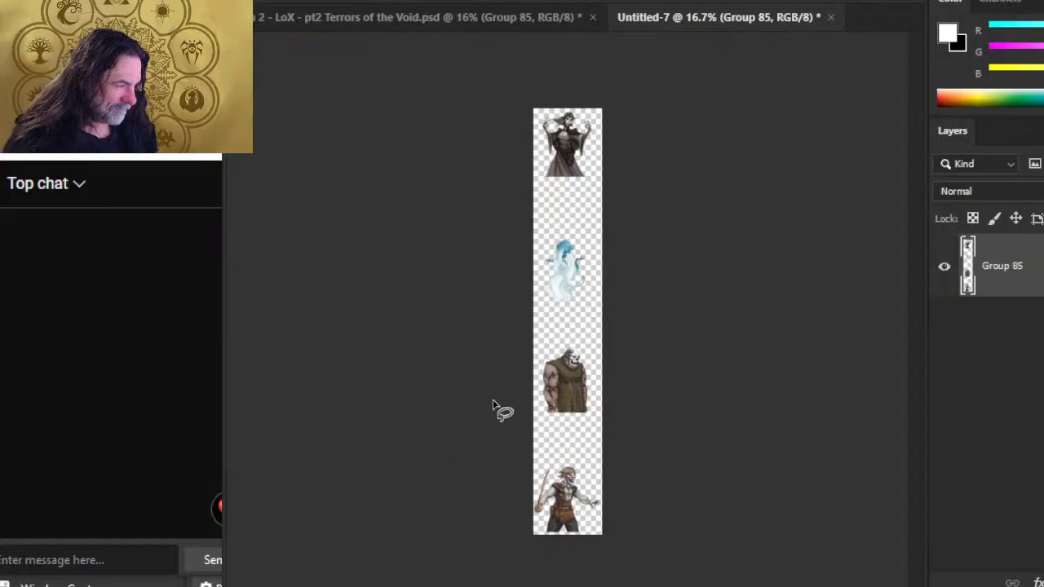
left_click(831, 17)
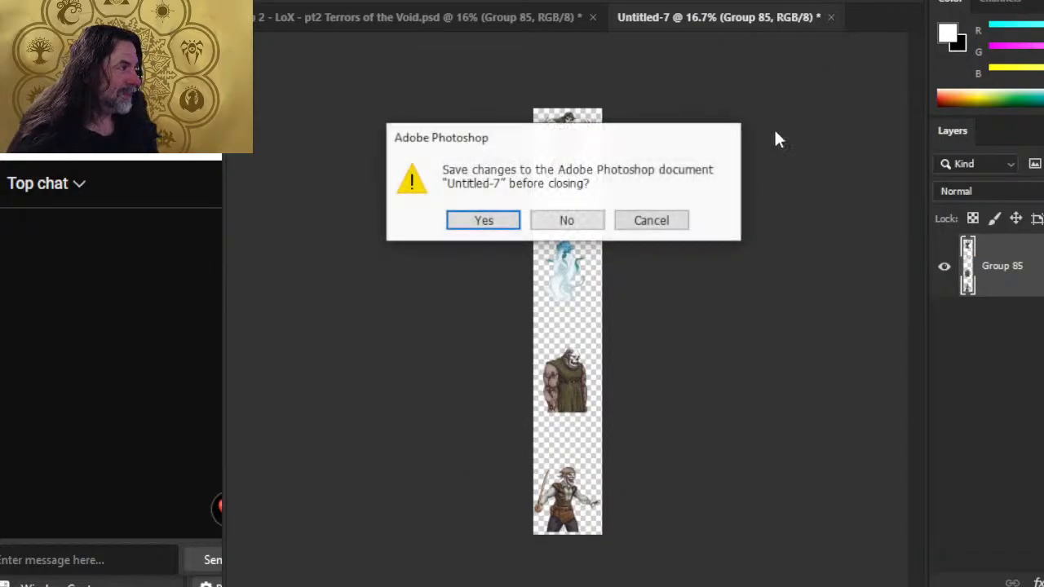
left_click(583, 224)
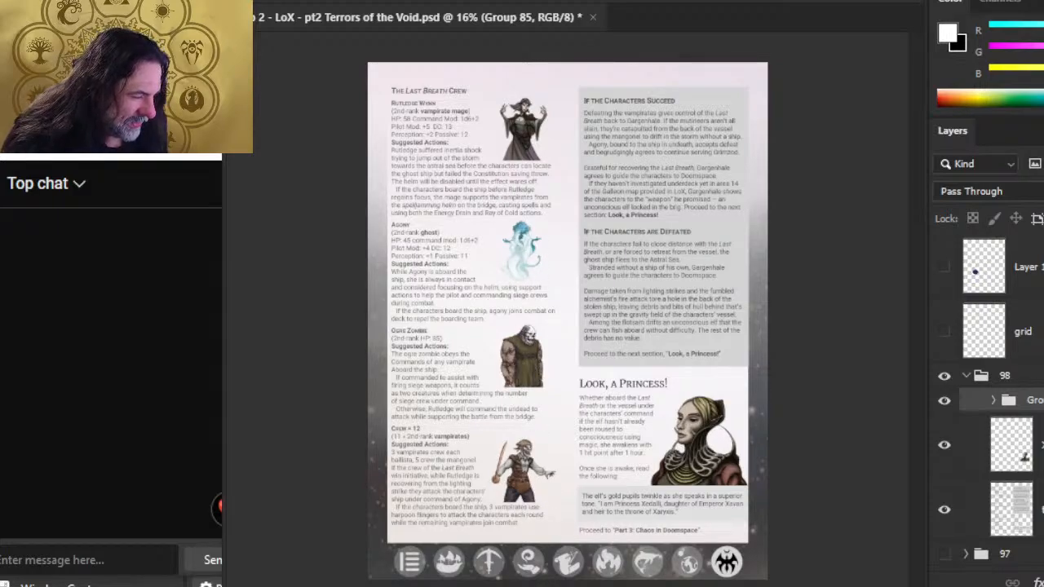
Switch to Word and review page 98, checking the crew figures against their entries and the space beside "Look, a Princess!"
key("alt+Tab")
scroll(613, 259, "down", 4)
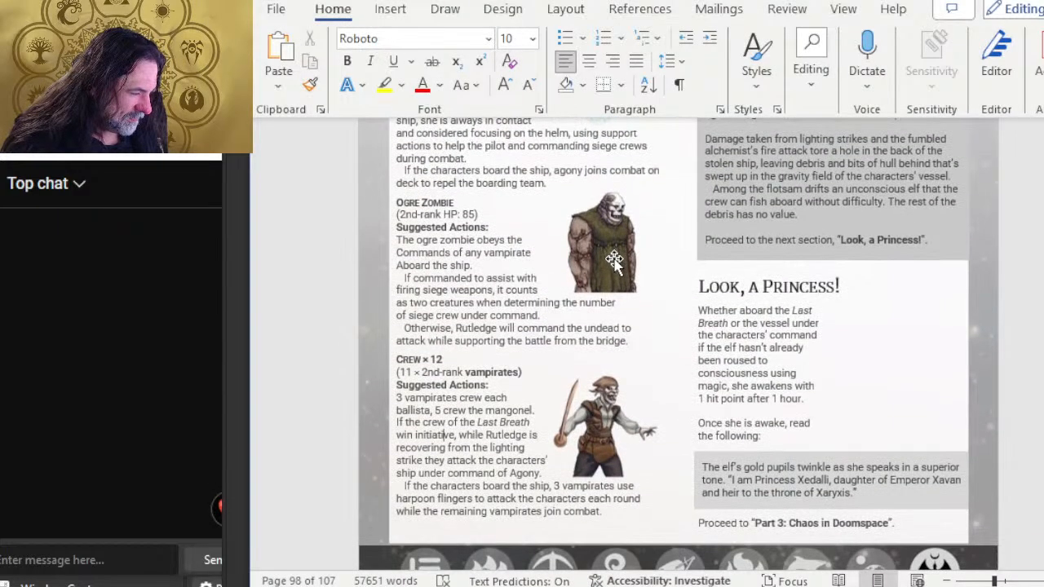
scroll(614, 260, "up", 4)
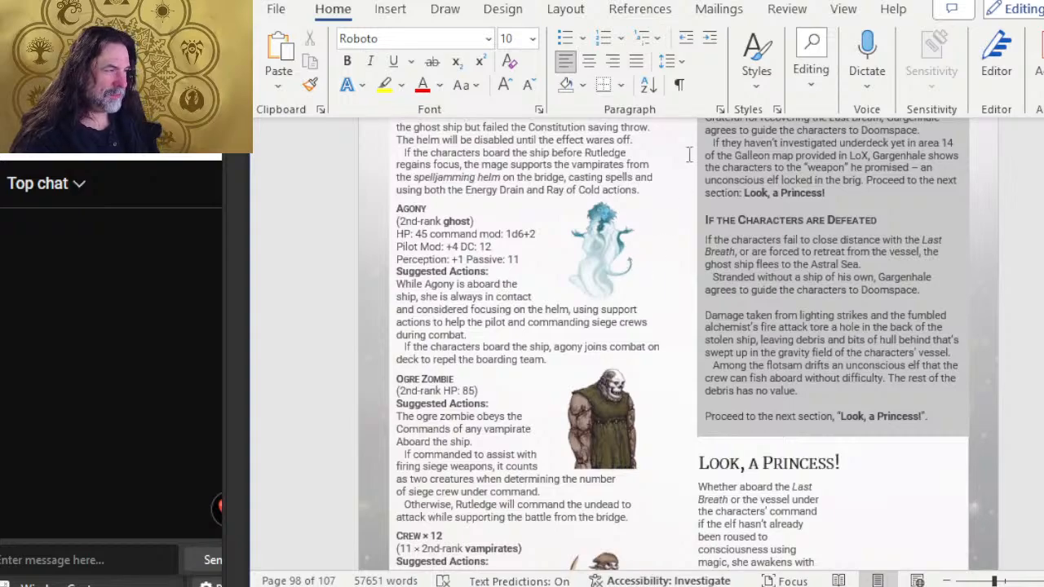
scroll(663, 338, "down", 6)
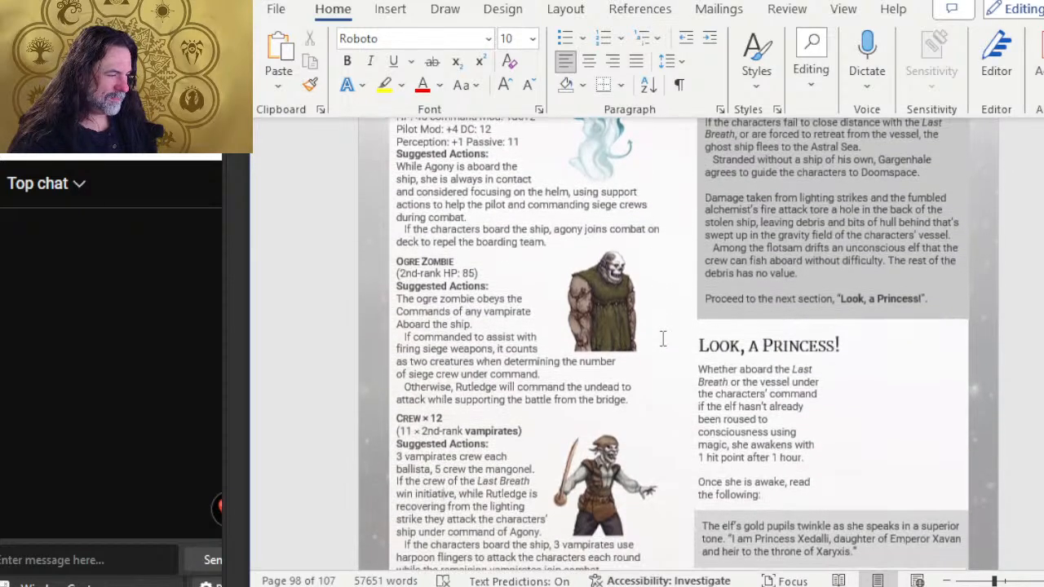
scroll(663, 339, "up", 2)
scroll(662, 339, "up", 10)
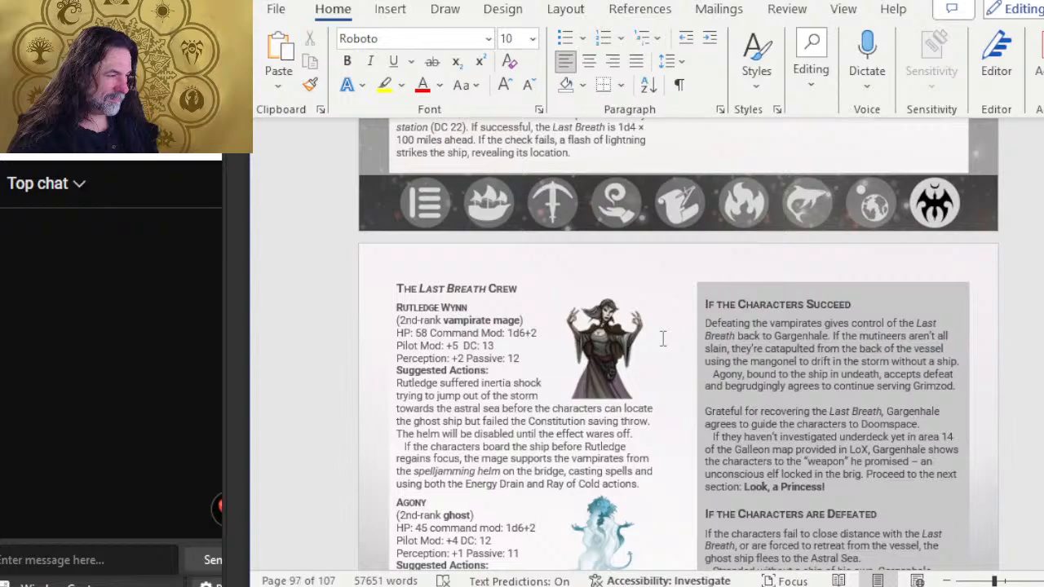
scroll(662, 338, "down", 10)
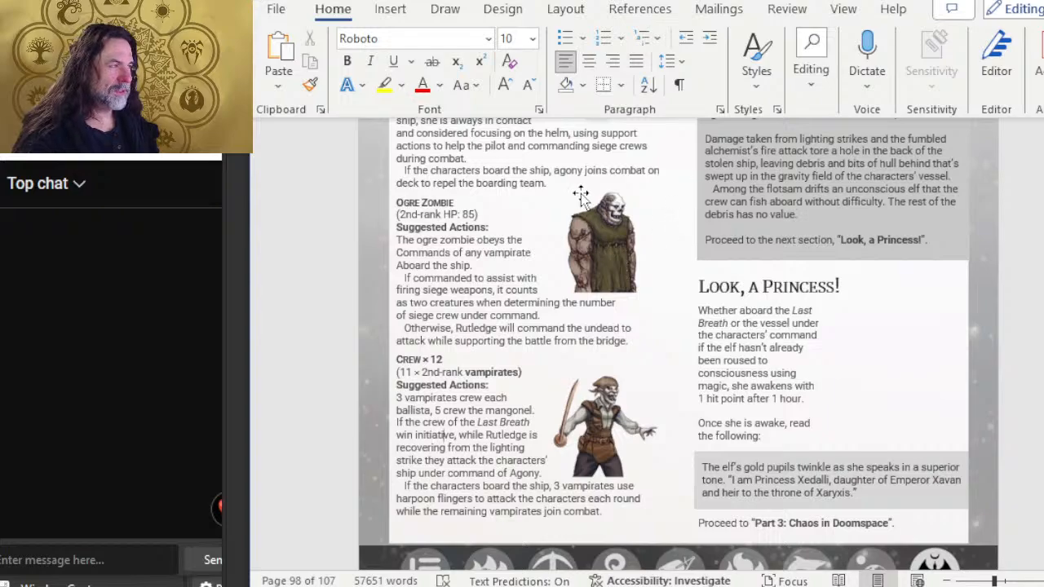
scroll(582, 198, "down", 5)
scroll(582, 204, "up", 5)
In Photoshop, duplicate the Xedalli layer from group 98 into a new document and crop the canvas to the portrait
key("alt+Tab")
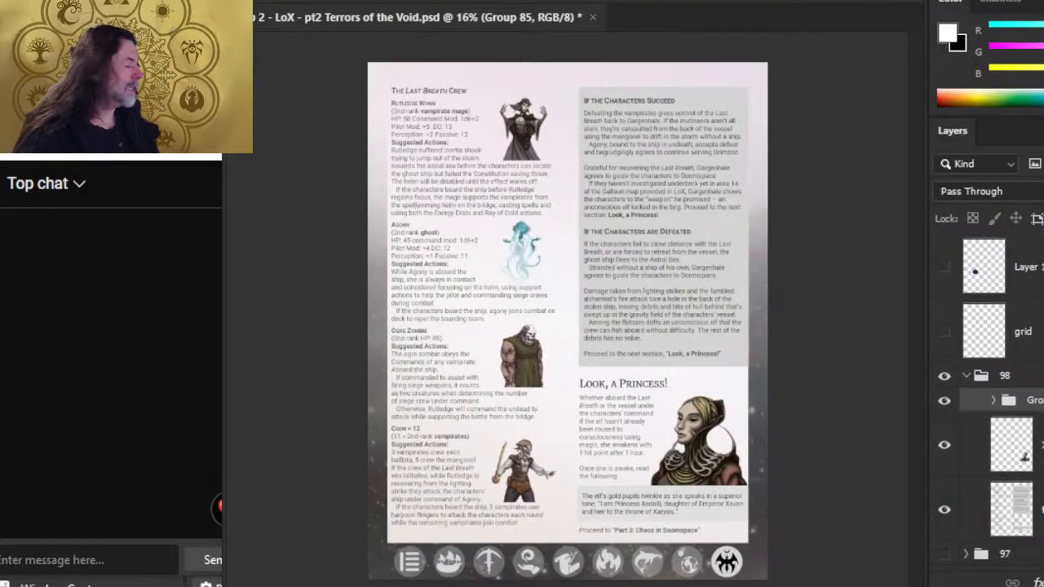
right_click(1039, 445)
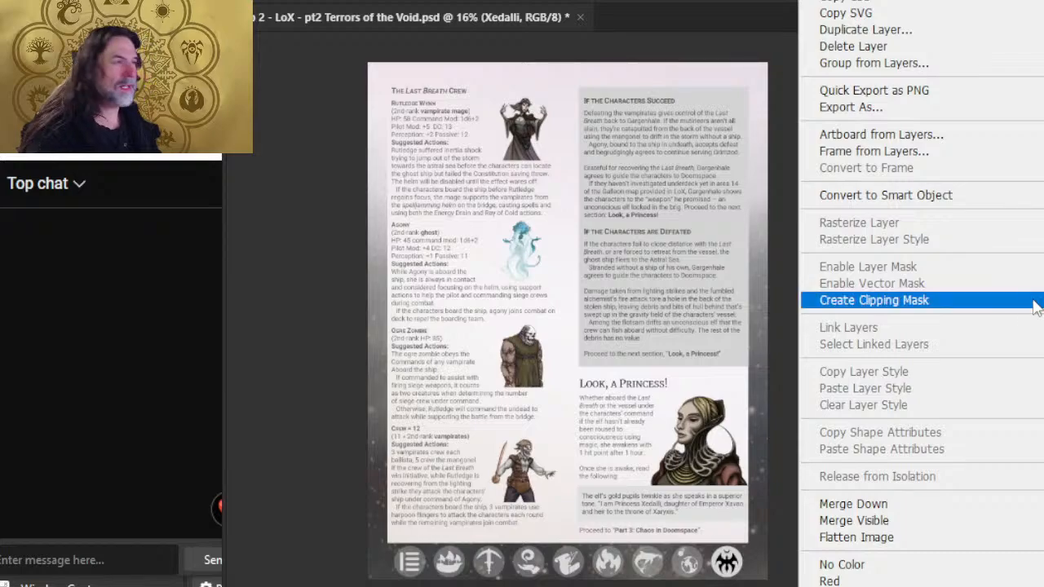
left_click(913, 36)
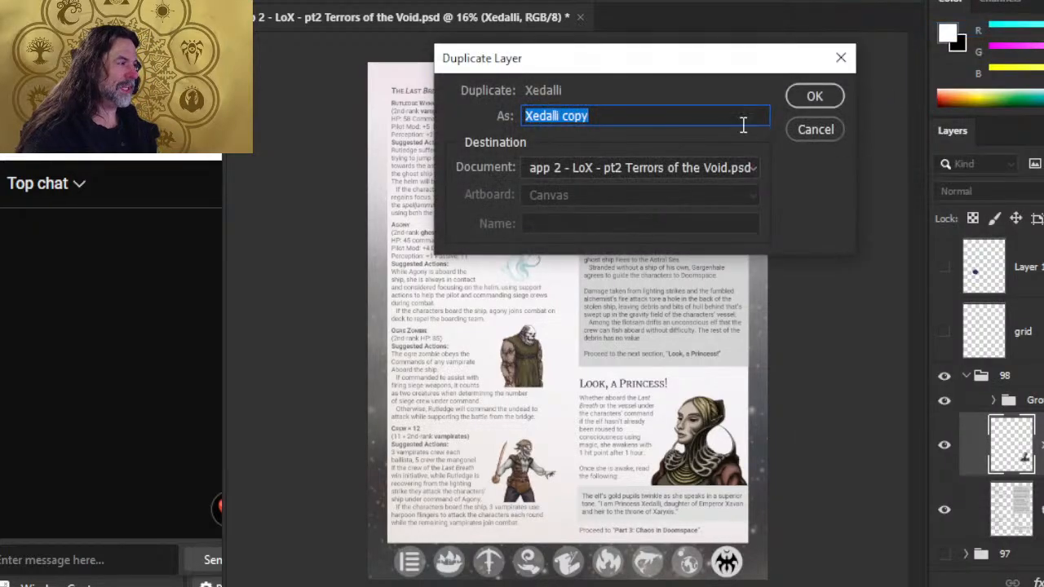
left_click(710, 167)
left_click(710, 201)
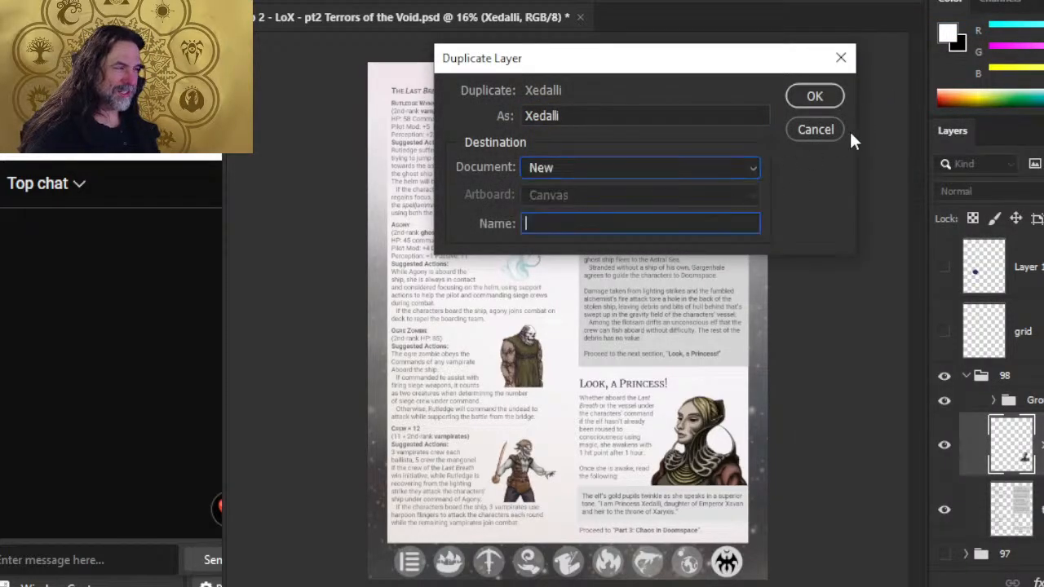
left_click(815, 96)
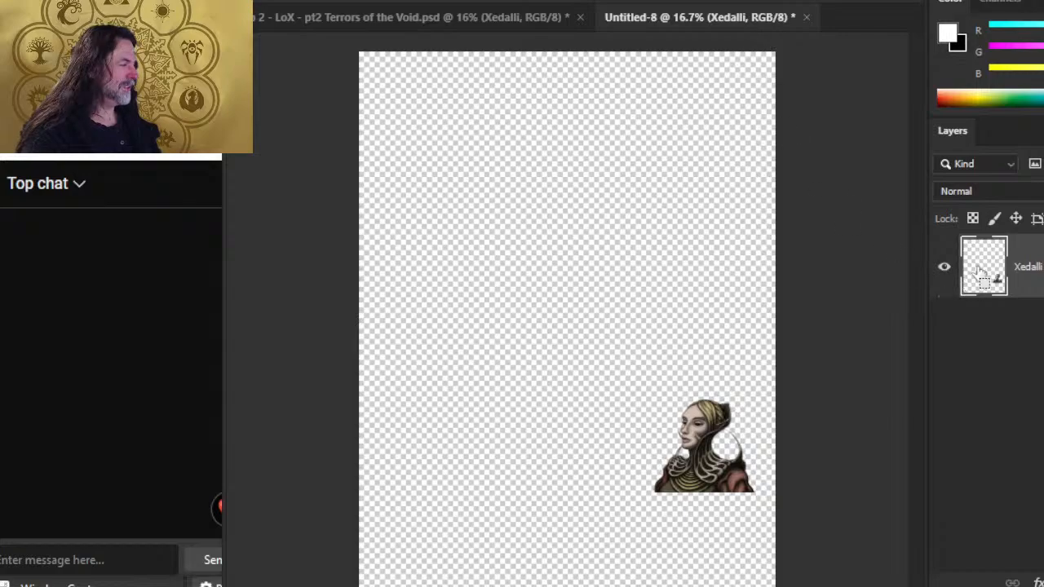
left_click(333, 1)
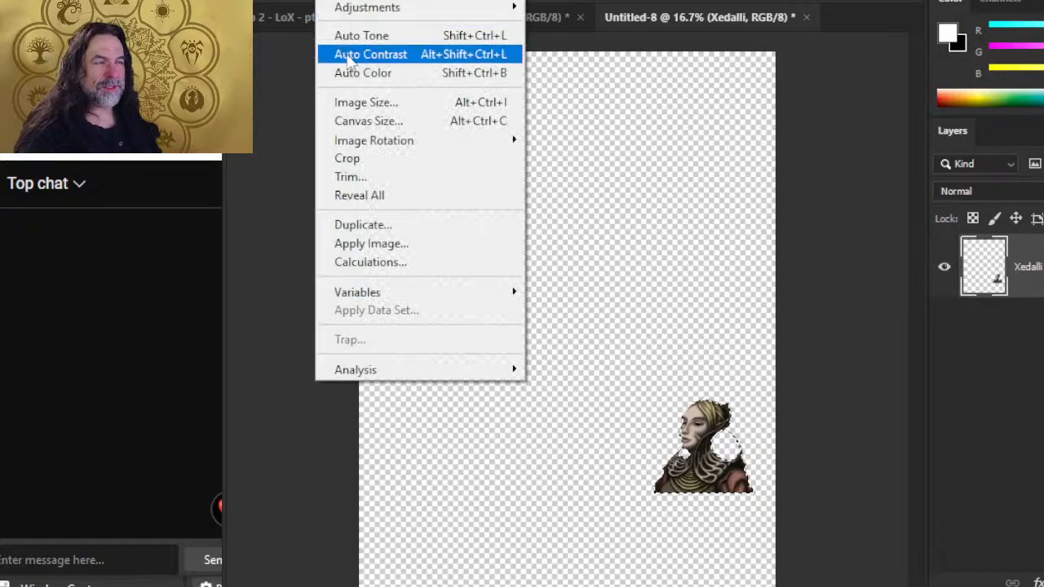
left_click(372, 166)
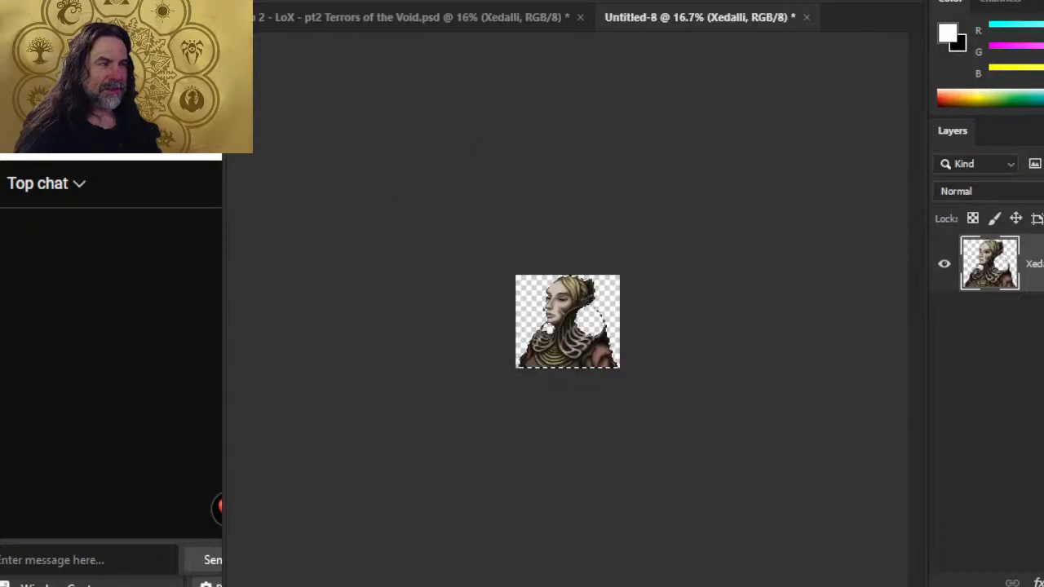
left_click(371, 2)
left_click(419, 121)
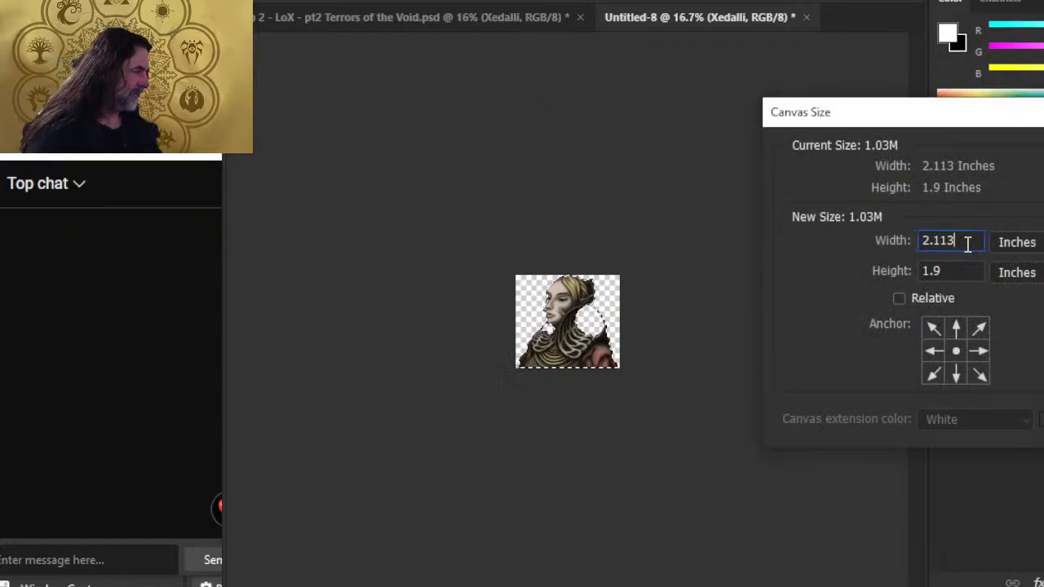
key("BackSpace")
key("BackSpace")
key("BackSpace")
type("2")
key("Tab")
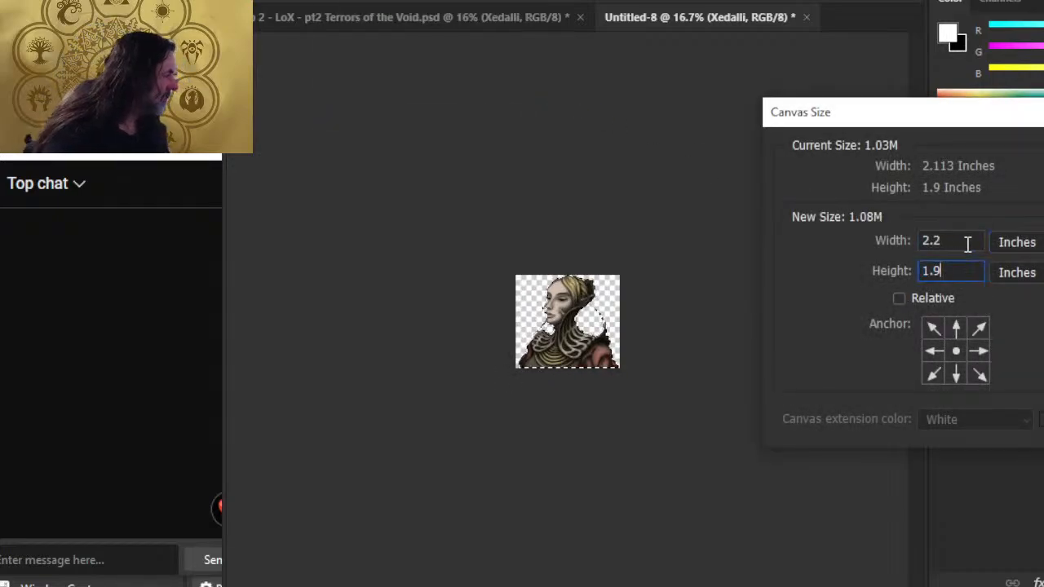
key("BackSpace")
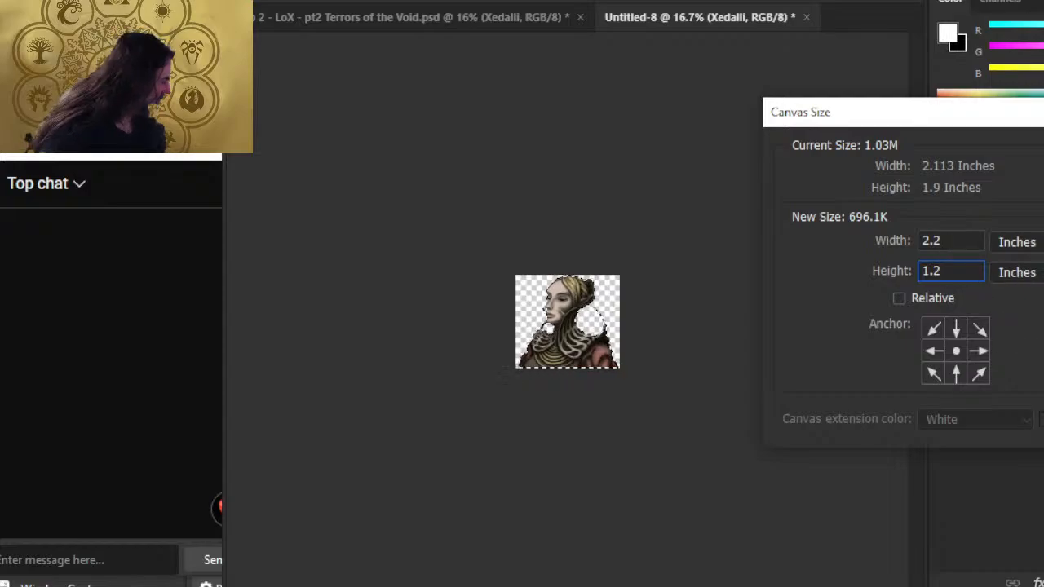
key("Return")
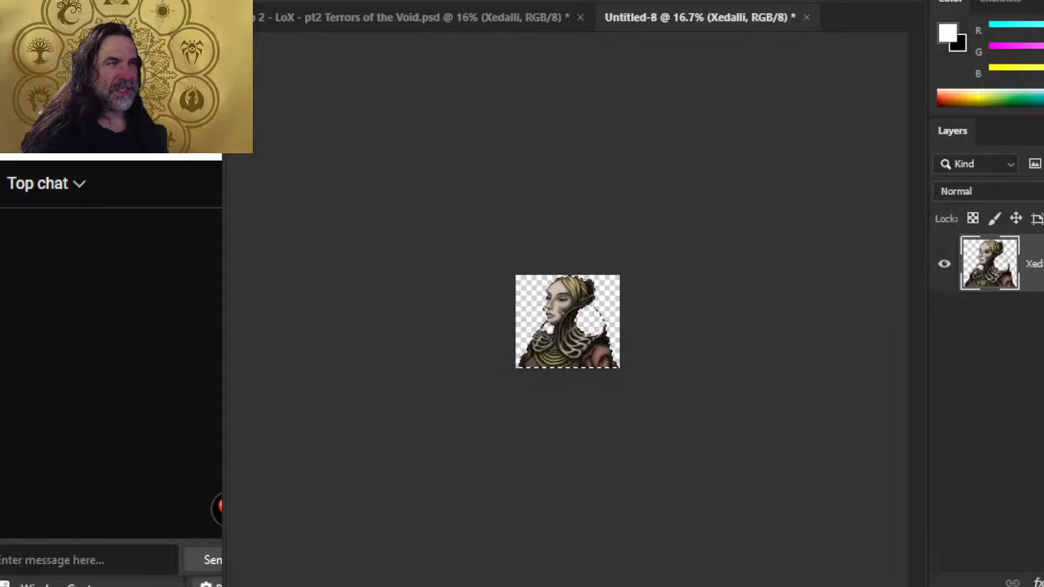
Enlarge the portrait document's canvas to 2.2 inches wide and 2.2 inches high, keeping the centre anchor
left_click(359, 0)
left_click(393, 122)
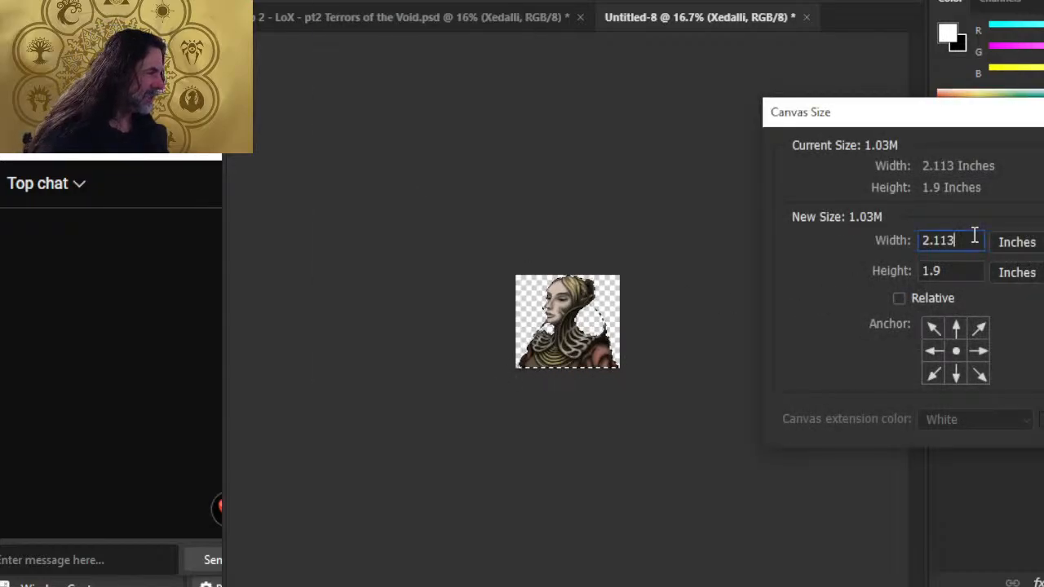
key("BackSpace")
key("BackSpace")
key("BackSpace")
type("2")
key("Tab")
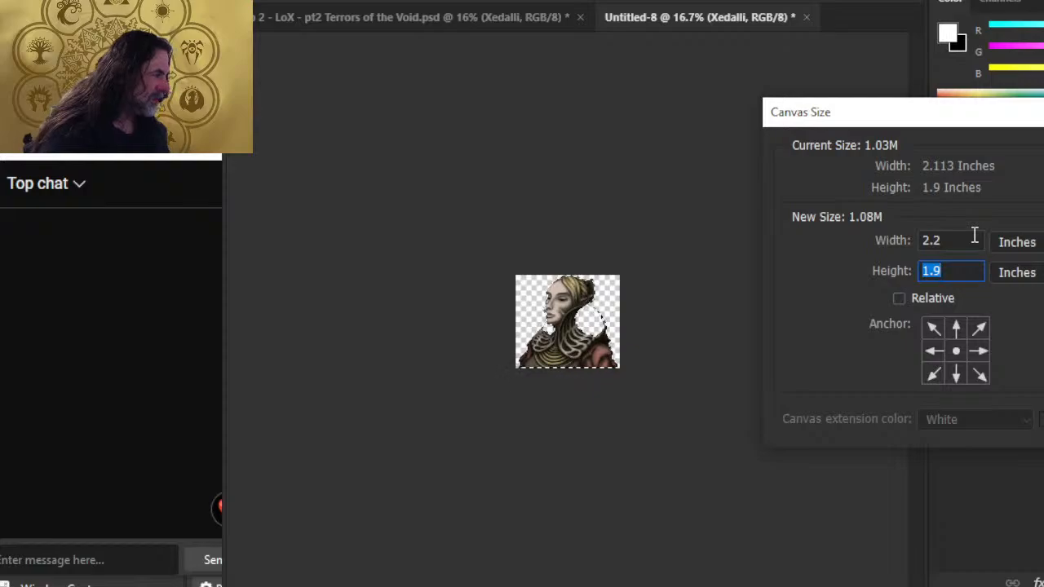
type("2.2")
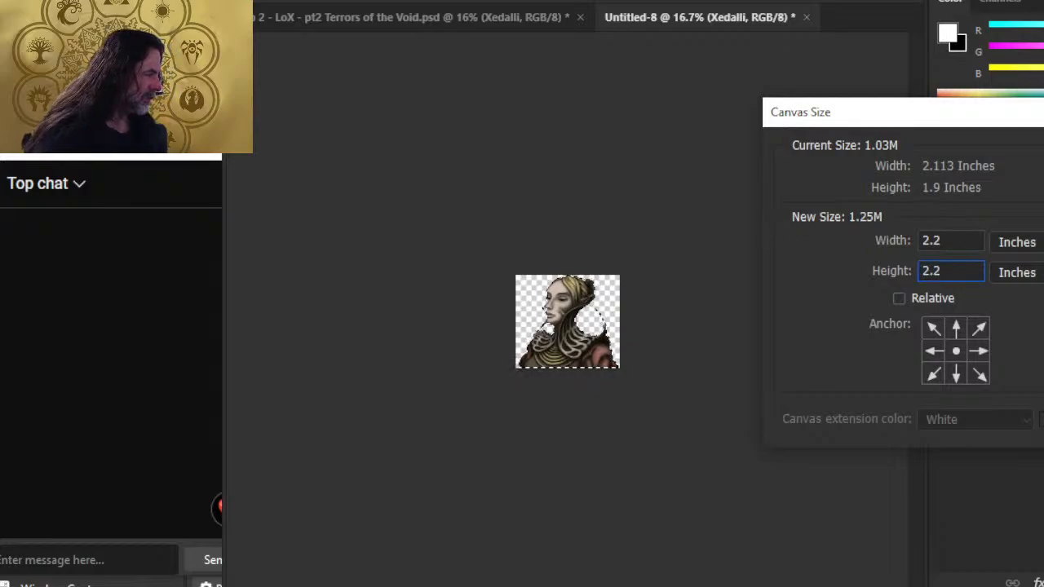
key("Return")
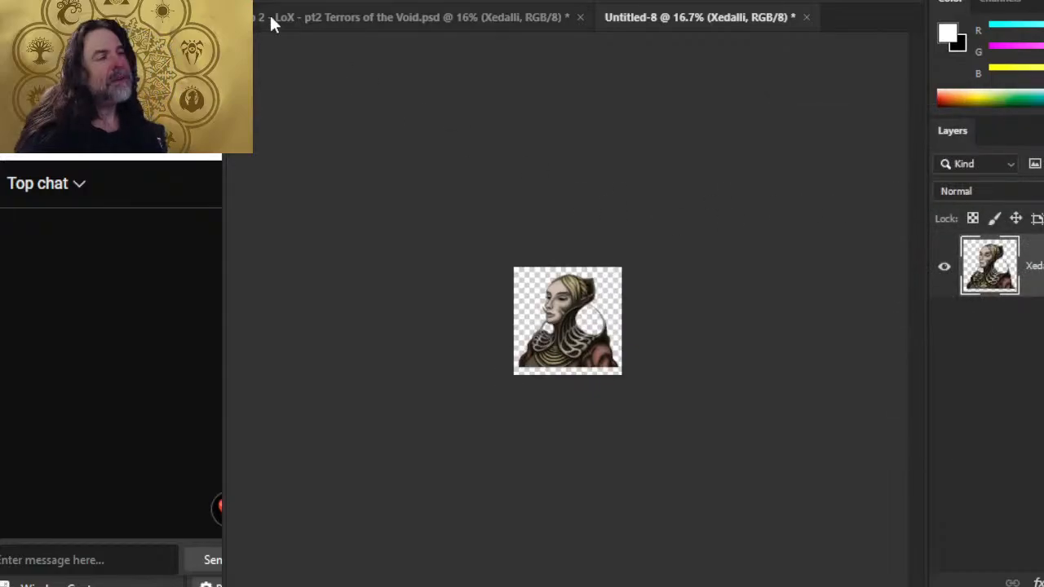
Save the portrait as a PNG copy named "98 right" with the smallest file size option
left_click(268, 0)
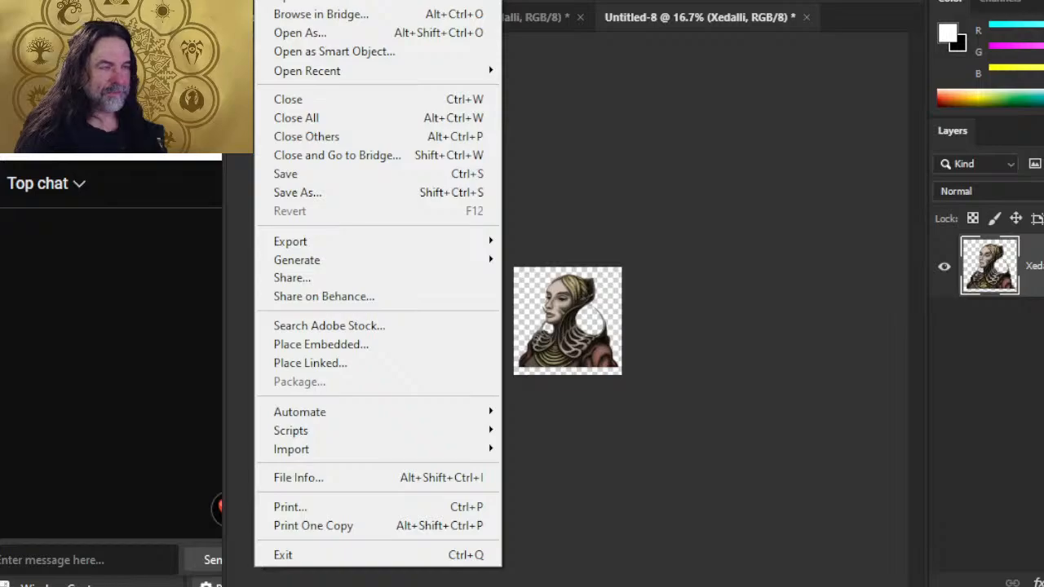
left_click(351, 193)
left_click(795, 473)
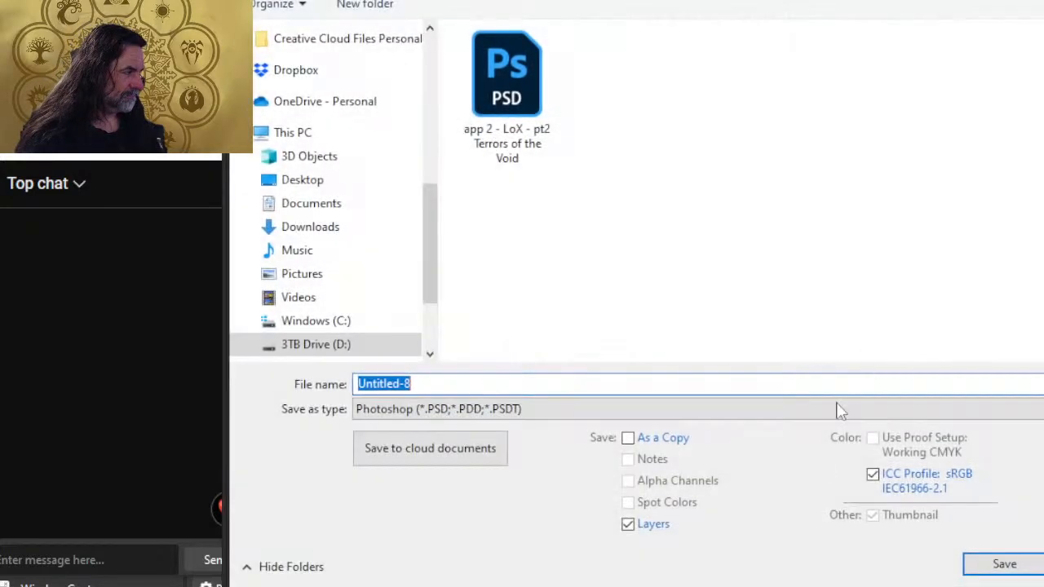
left_click(669, 408)
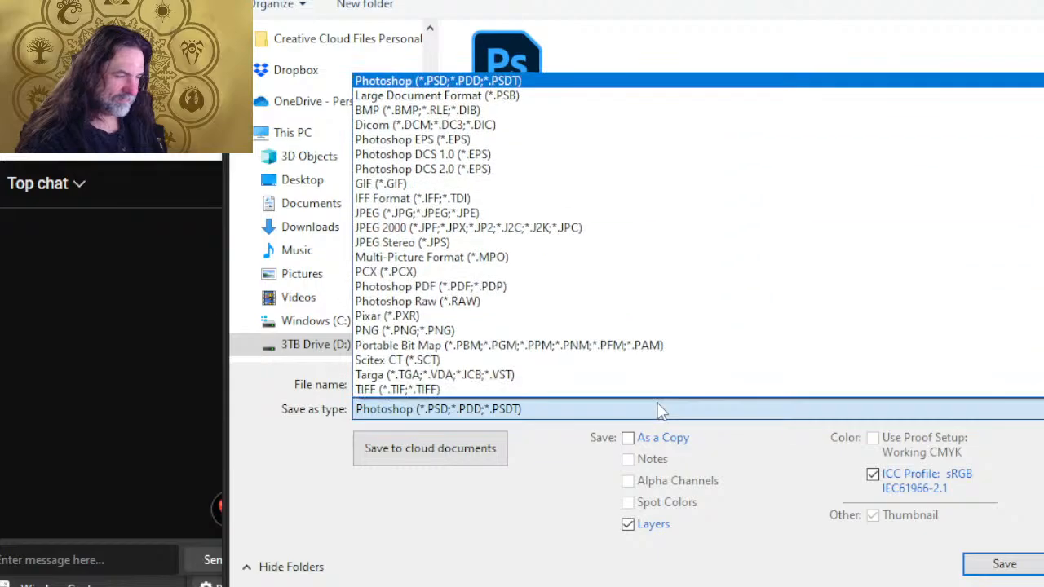
left_click(610, 330)
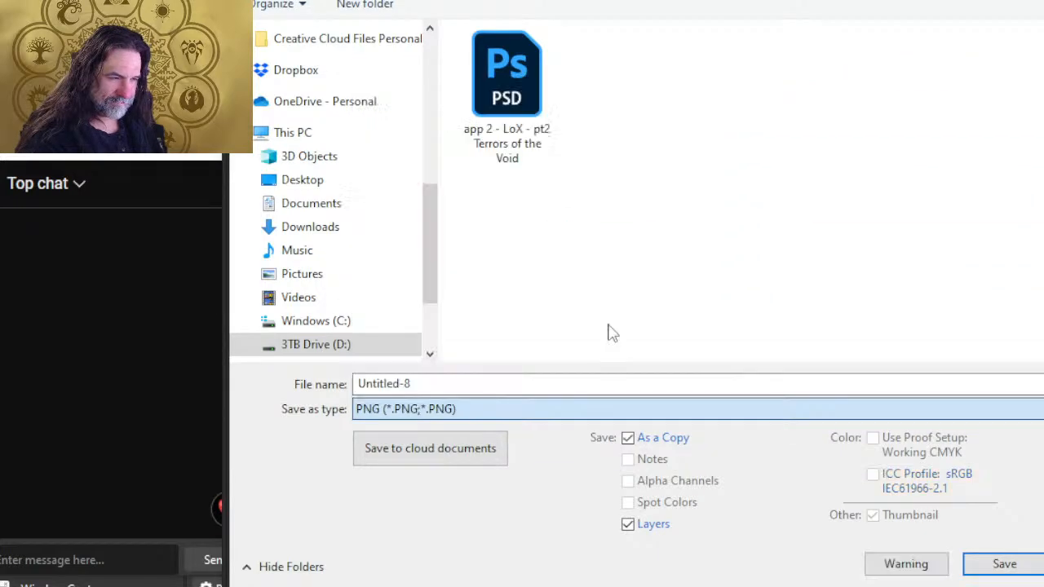
double_click(585, 387)
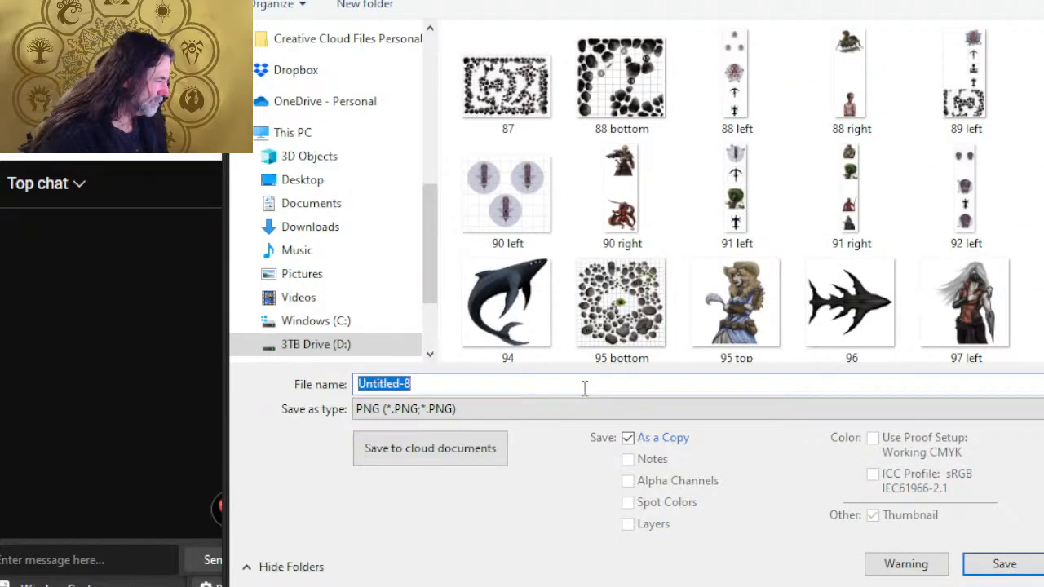
scroll(688, 277, "down", 2)
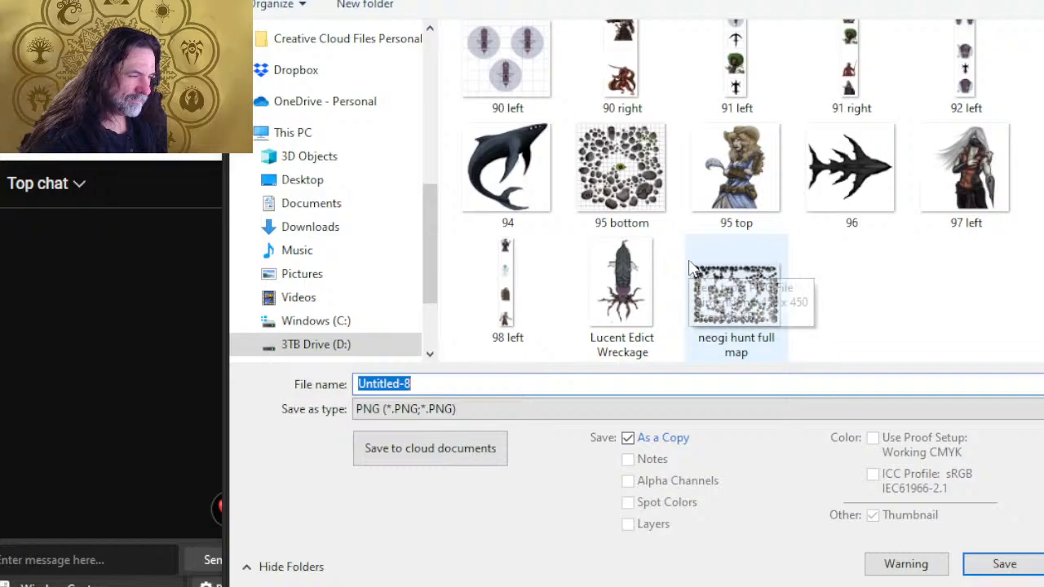
type("98 ")
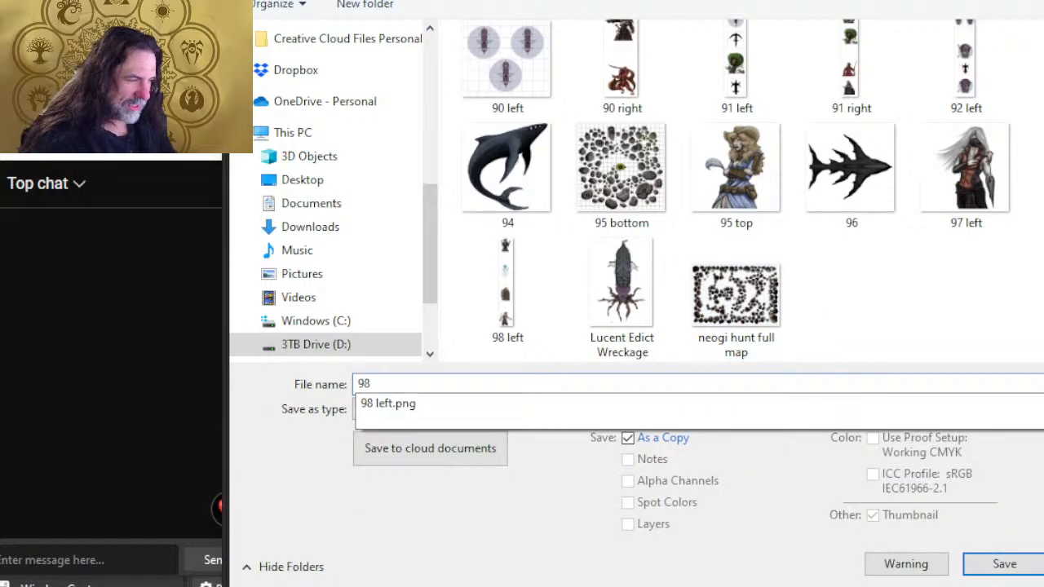
type("right")
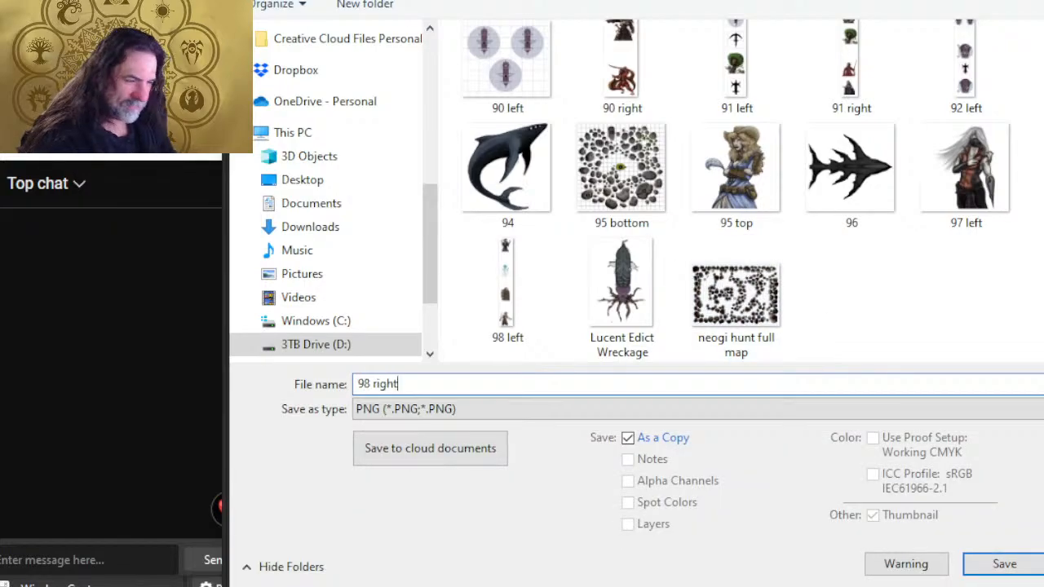
key("Return")
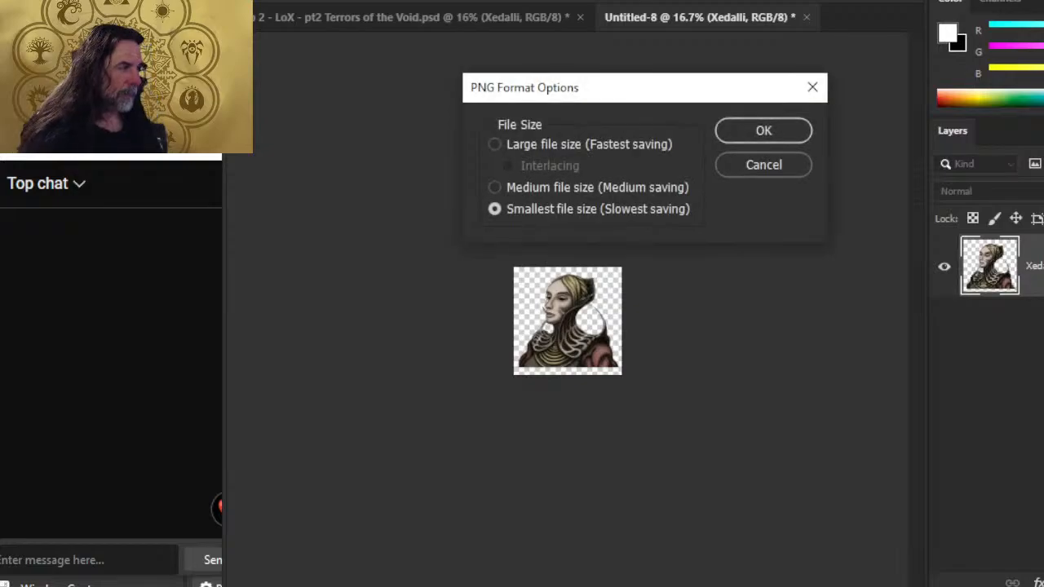
left_click(799, 132)
Switch to Word and draw a rectangle about 1.6 inches wide beside the "Look, a Princess!" text on page 98
key("alt+Tab")
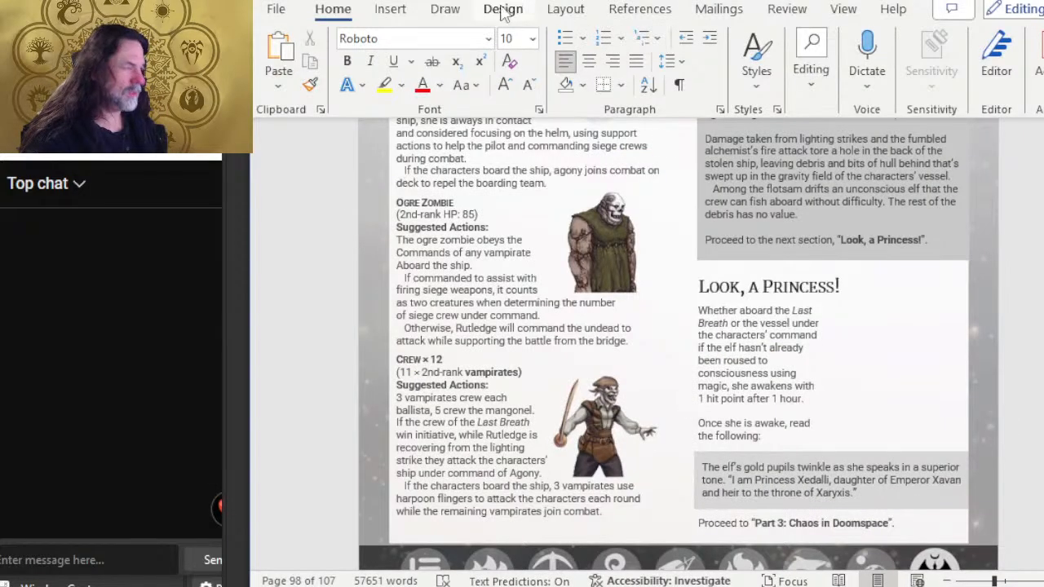
left_click(392, 10)
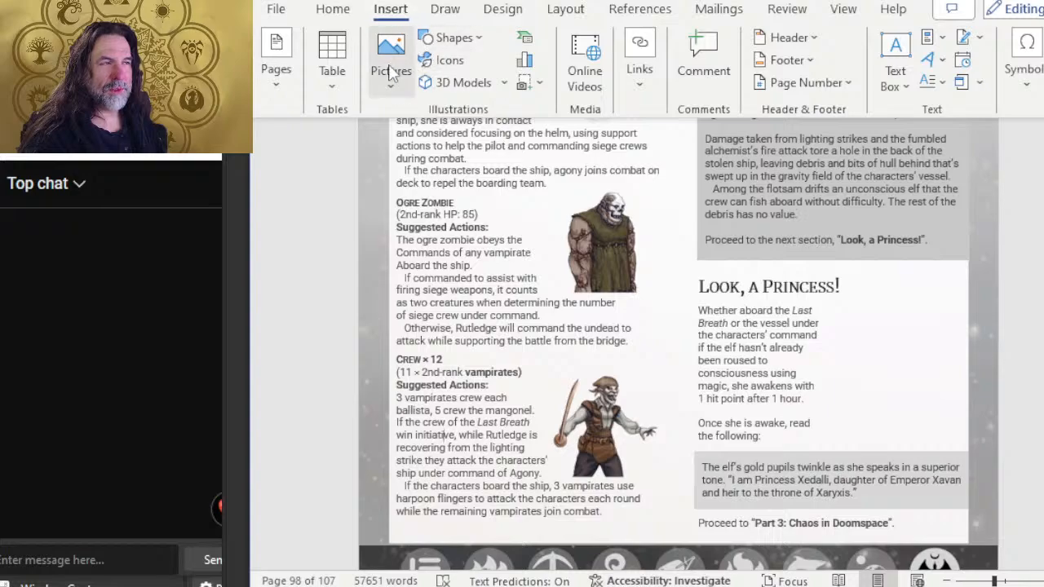
left_click(428, 38)
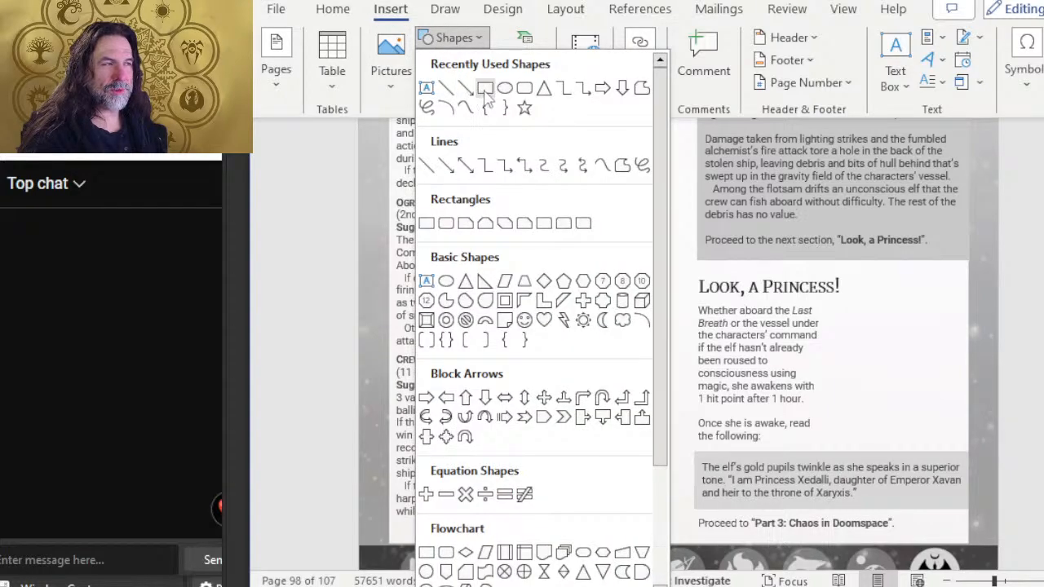
left_click(486, 86)
left_click_drag(870, 313, 992, 412)
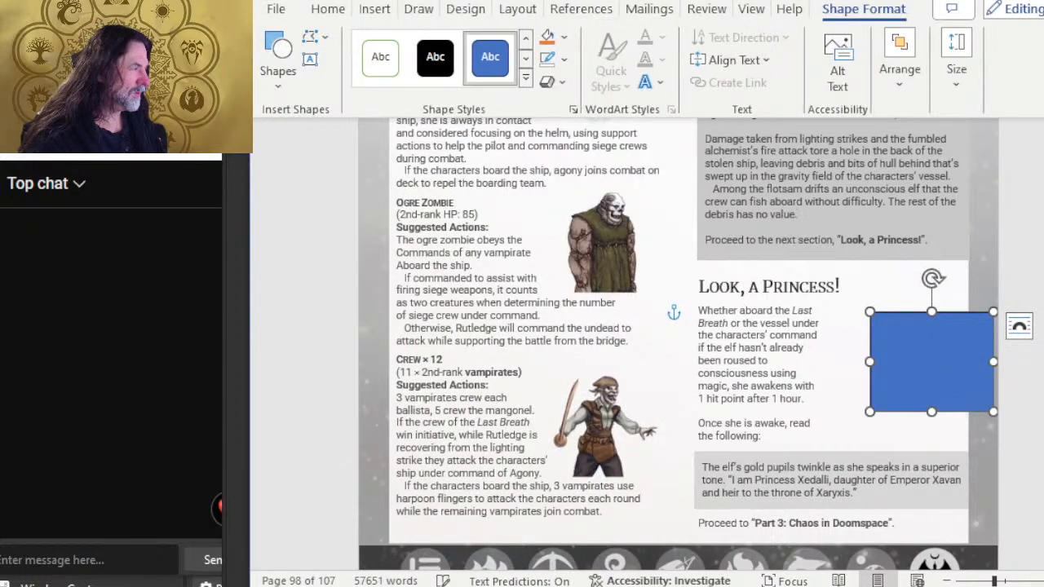
Set the rectangle's height and width to 2.2 inches and move it against the column's right edge below the "Look, a Princess!" heading
left_click(975, 69)
type("2.2")
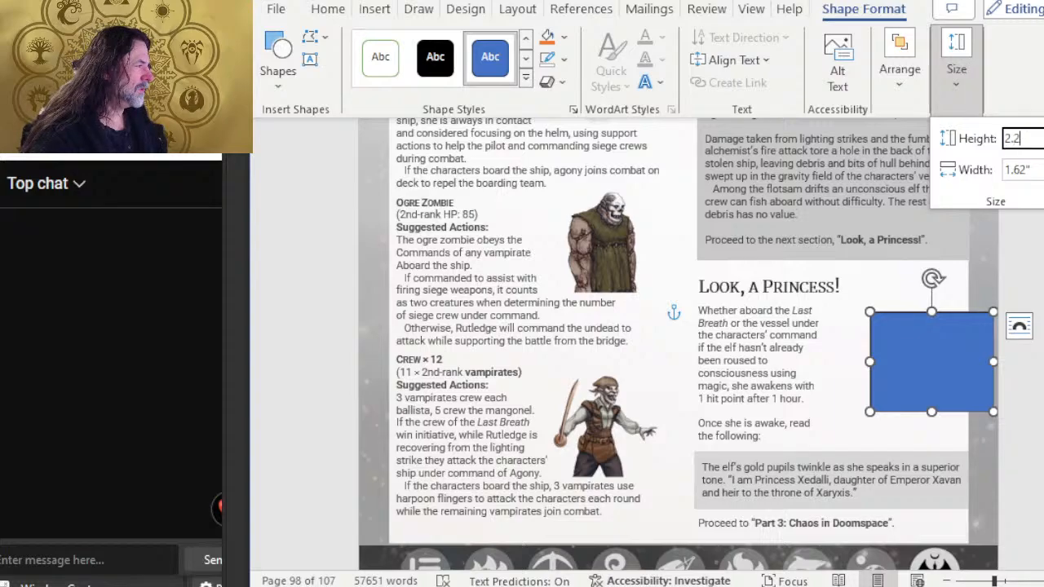
key("Tab")
type("2.2")
key("Return")
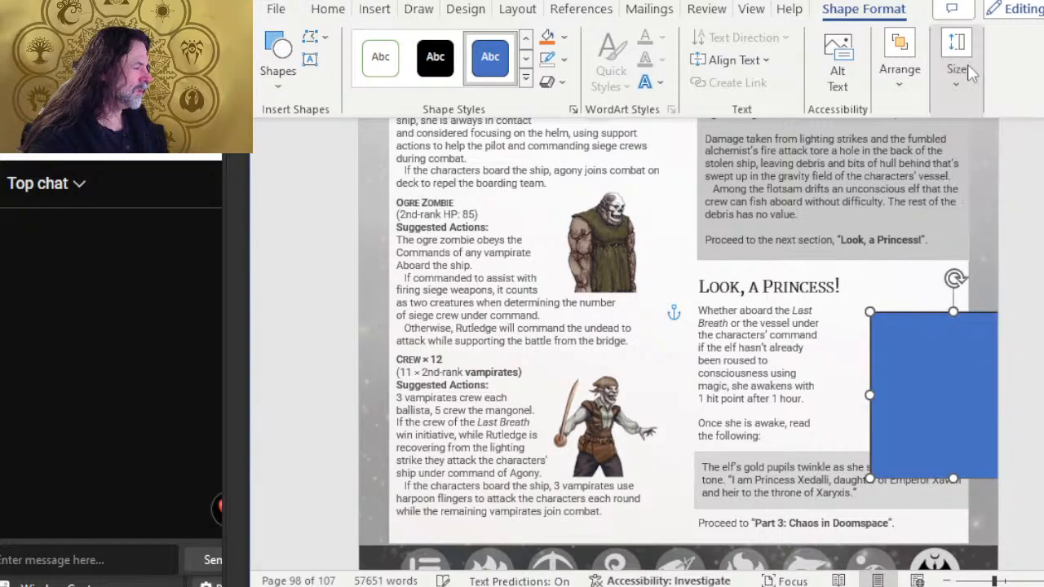
left_click_drag(951, 322, 886, 296)
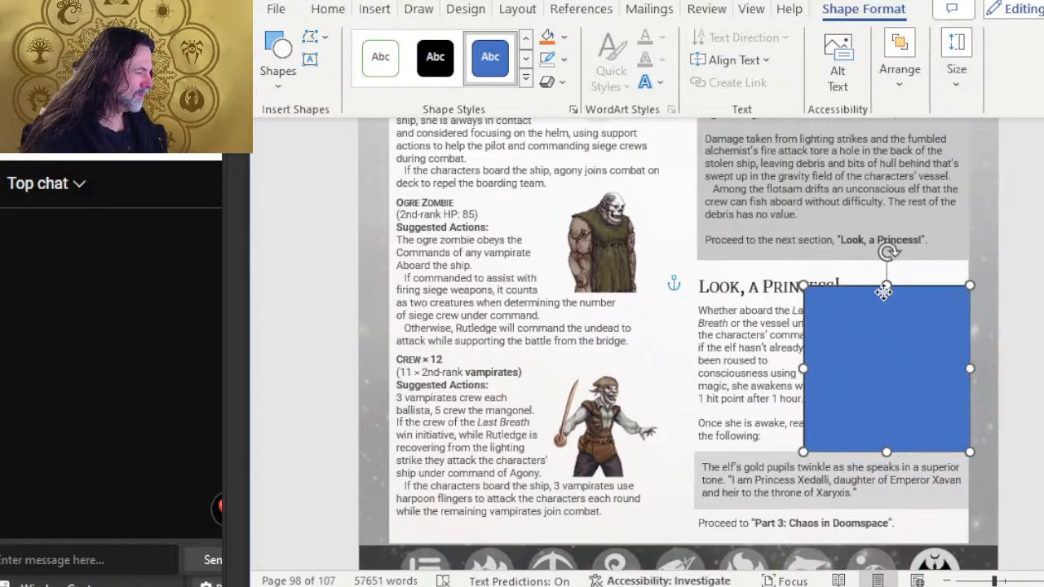
Remove the rectangle's outline and fill it with the picture file "98 right" from the Part 2 terror folder
right_click(893, 335)
left_click(1005, 69)
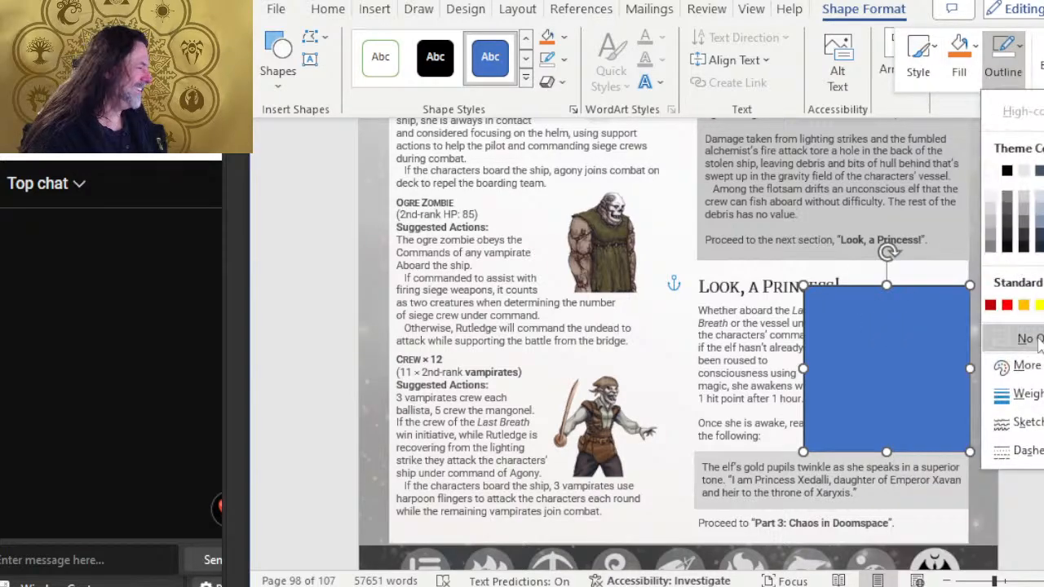
left_click(1037, 340)
right_click(928, 341)
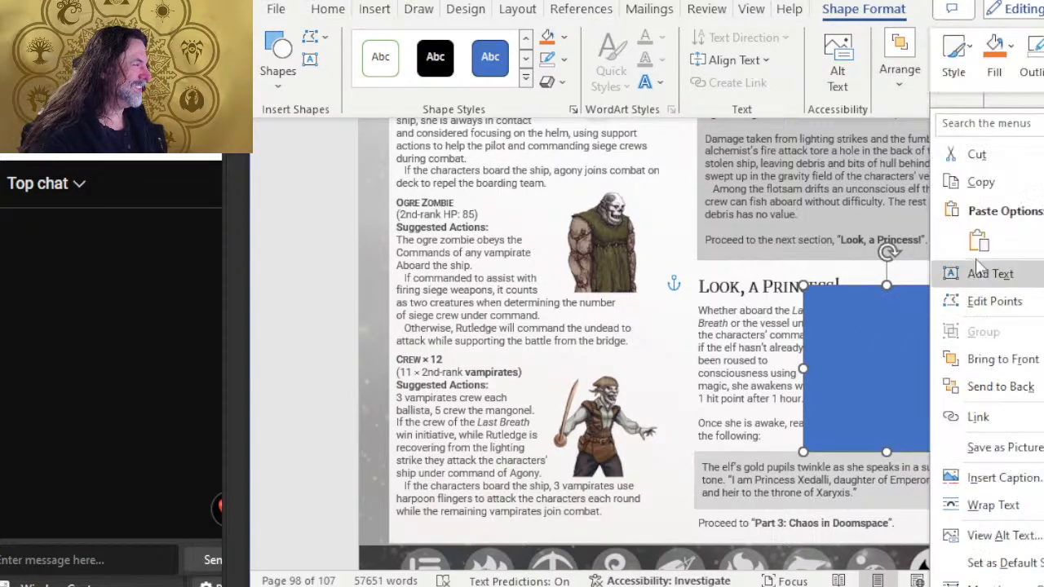
left_click(995, 73)
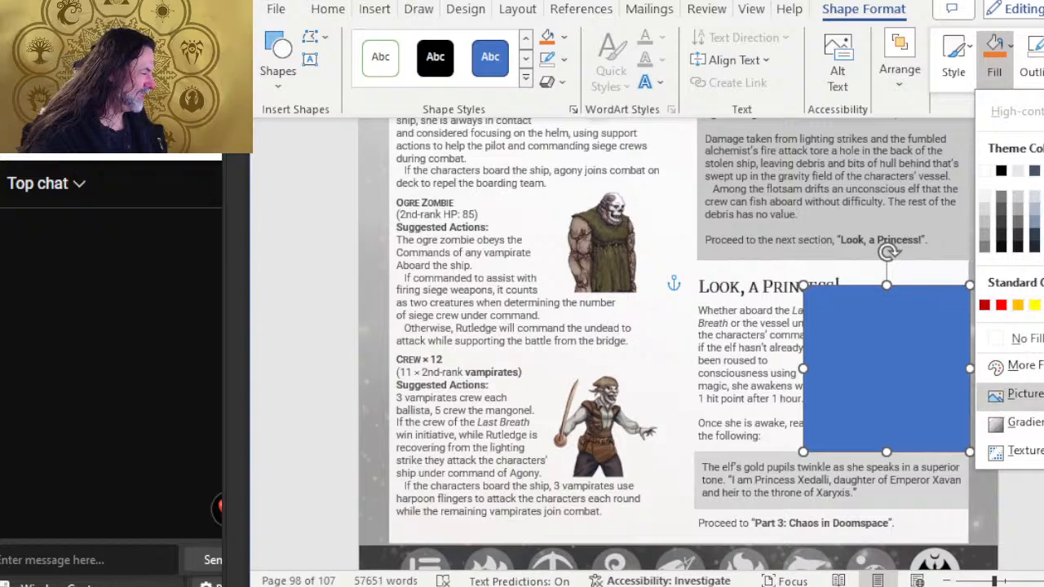
left_click(1024, 394)
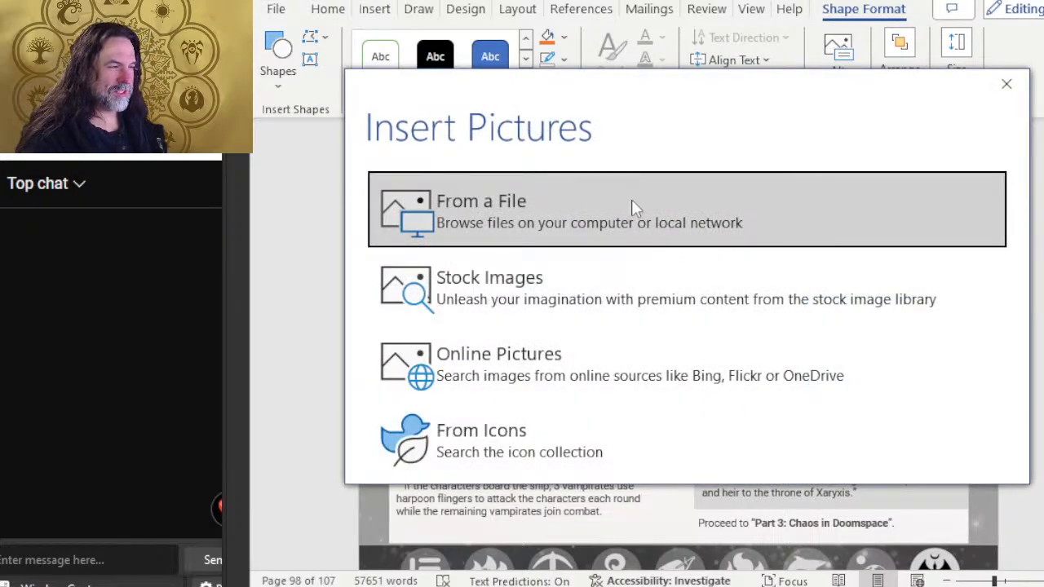
left_click(631, 204)
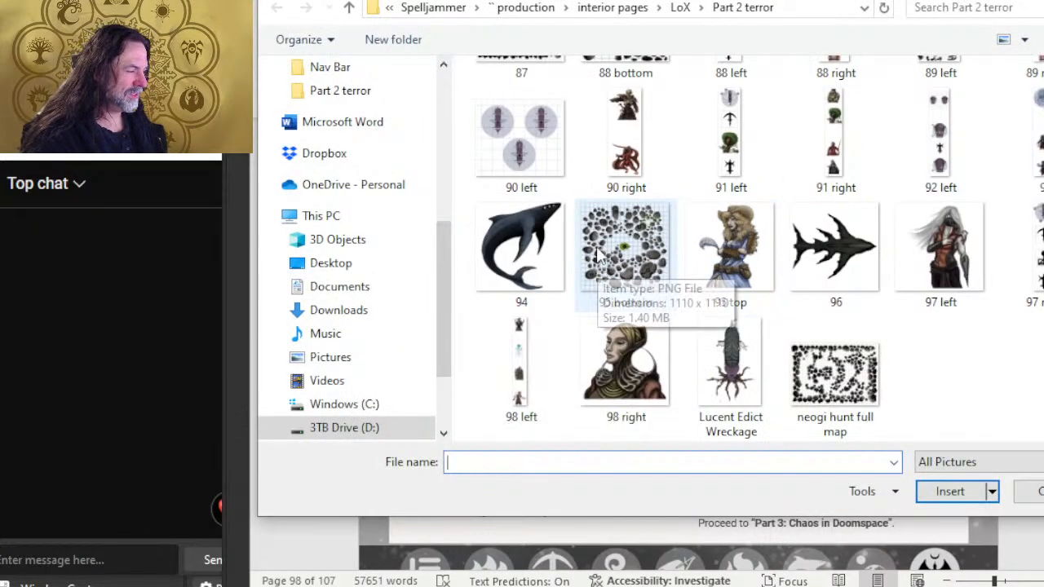
double_click(622, 367)
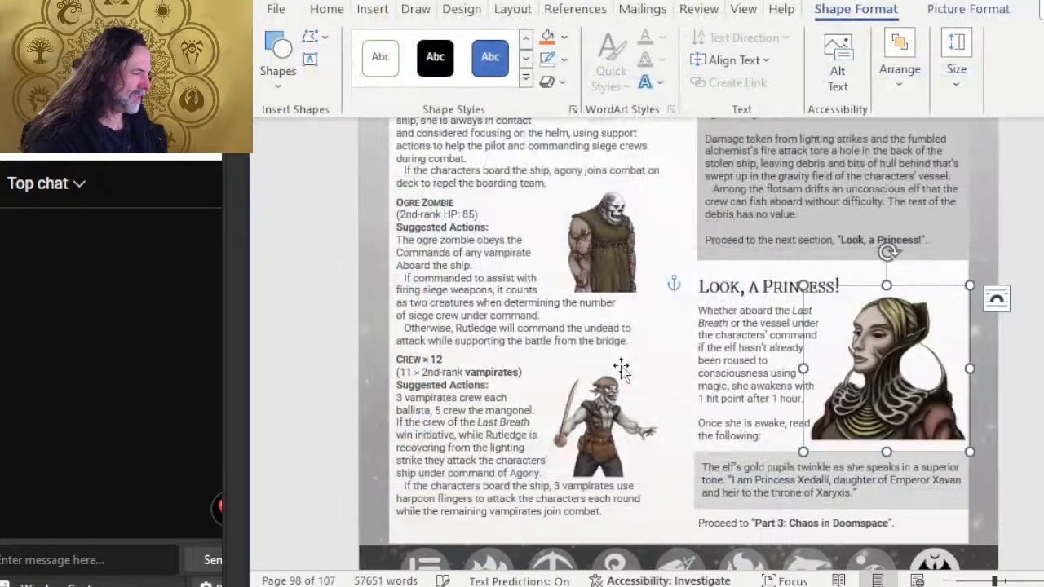
Nudge the Xedalli portrait down and slightly to the right so it sits just above the grey quote box
key("Down")
key("Down")
key("Down")
key("Down")
key("Down")
key("Down")
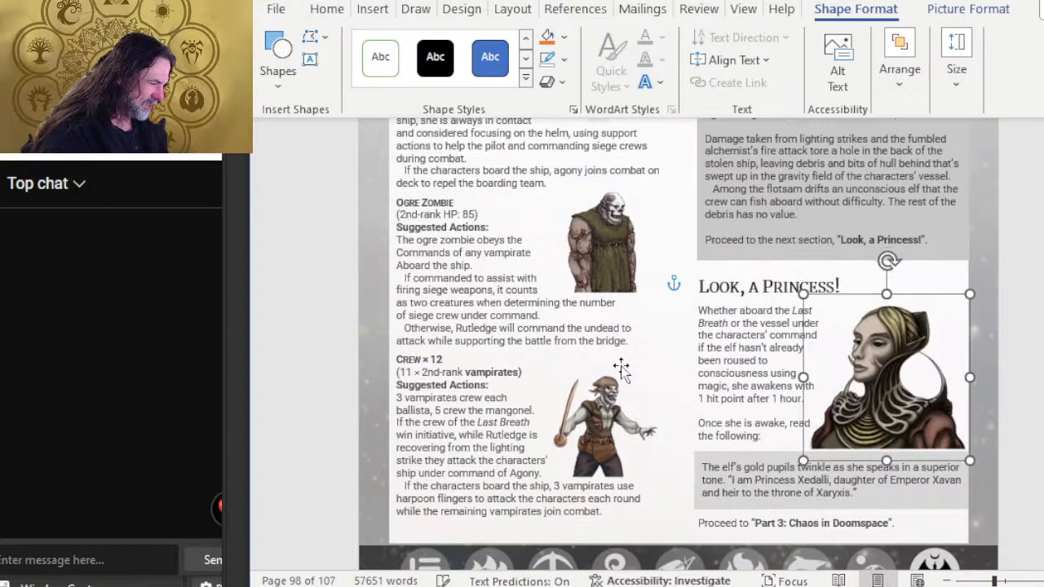
key("Right")
key("Right")
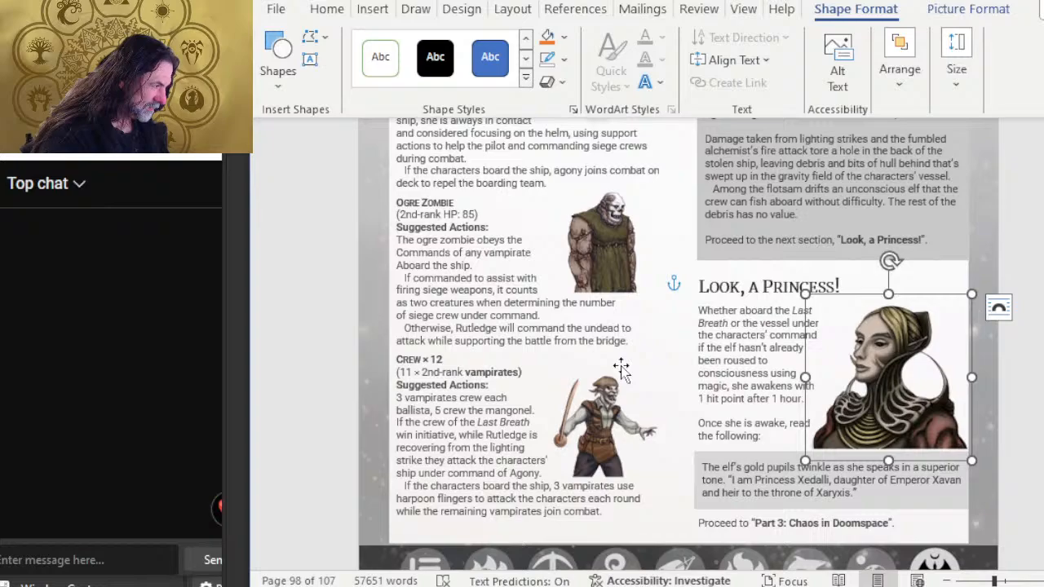
key("Left")
key("Up")
key("Up")
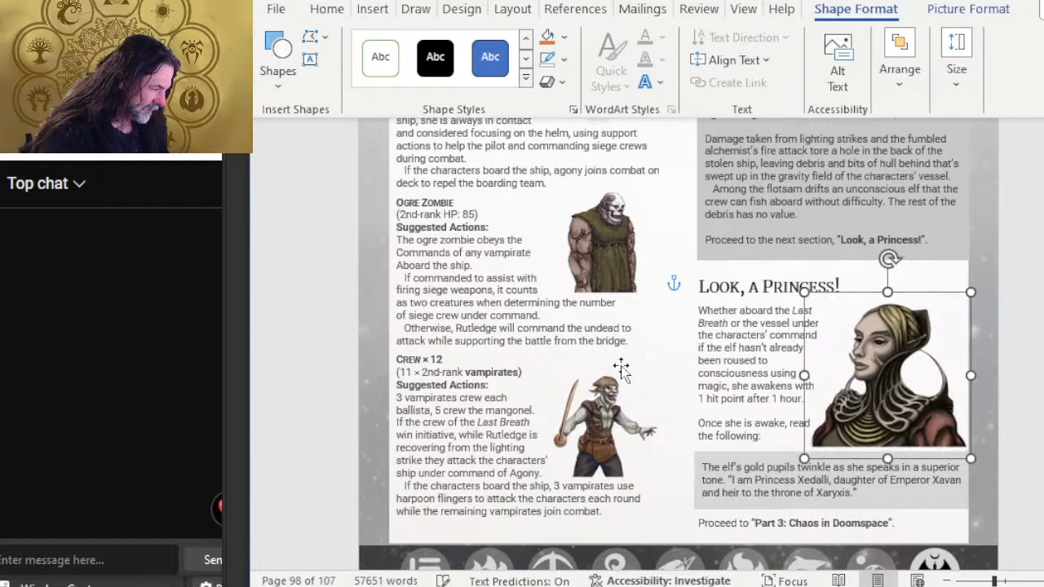
Switch to Photoshop and close the temporary portrait document without saving it
key("alt+Tab")
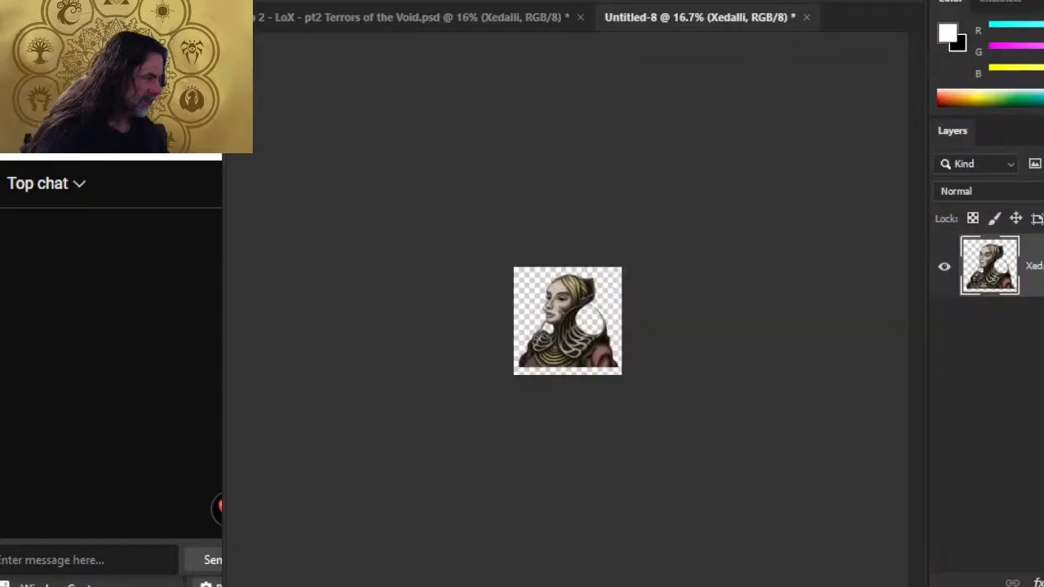
left_click(806, 16)
left_click(553, 226)
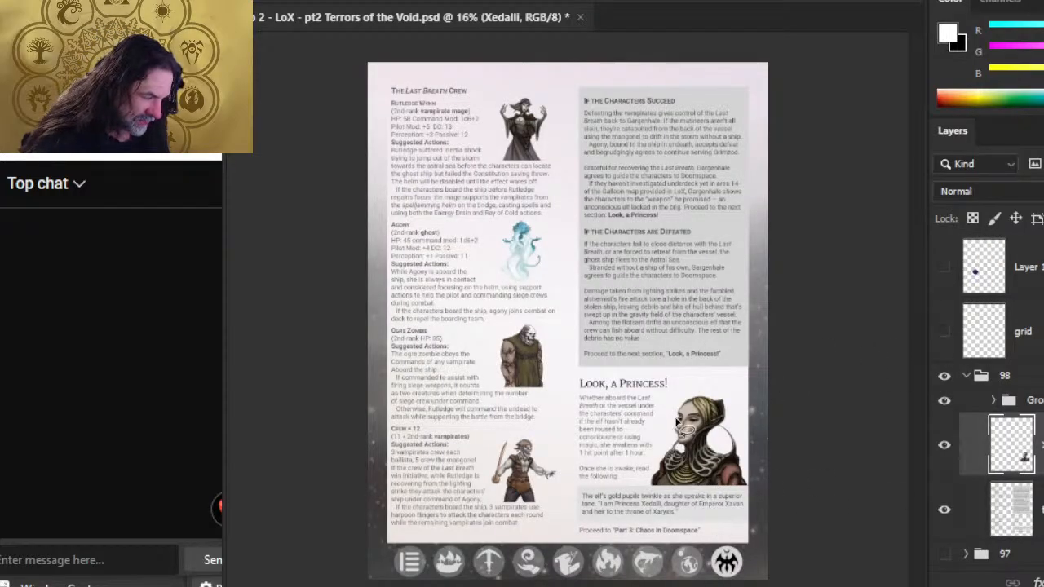
Compare the portrait's placement on the Photoshop page with the Word page and shift the Word portrait slightly down and right
key("alt+Tab")
key("alt+Tab")
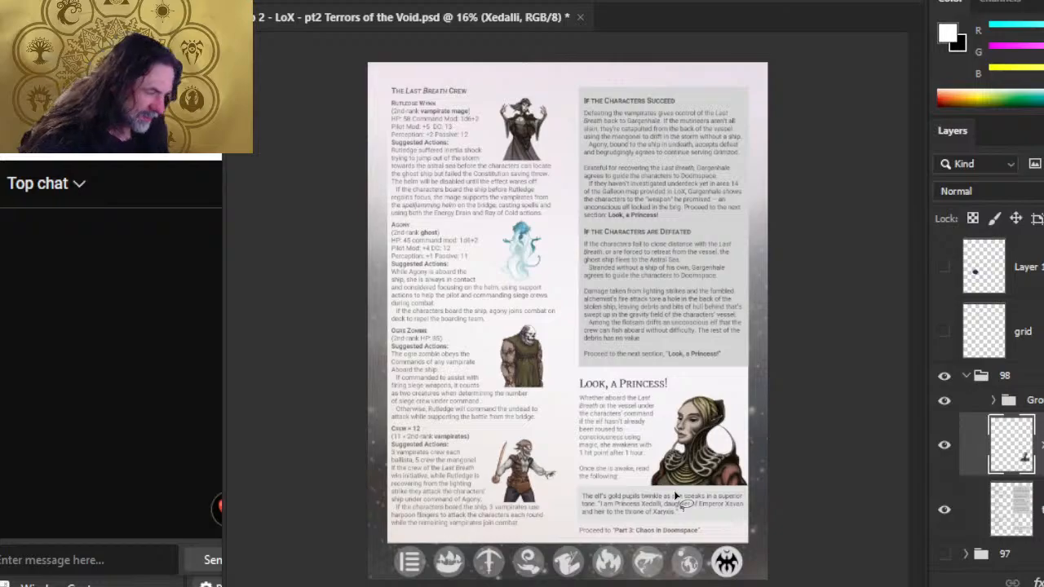
key("alt+Tab")
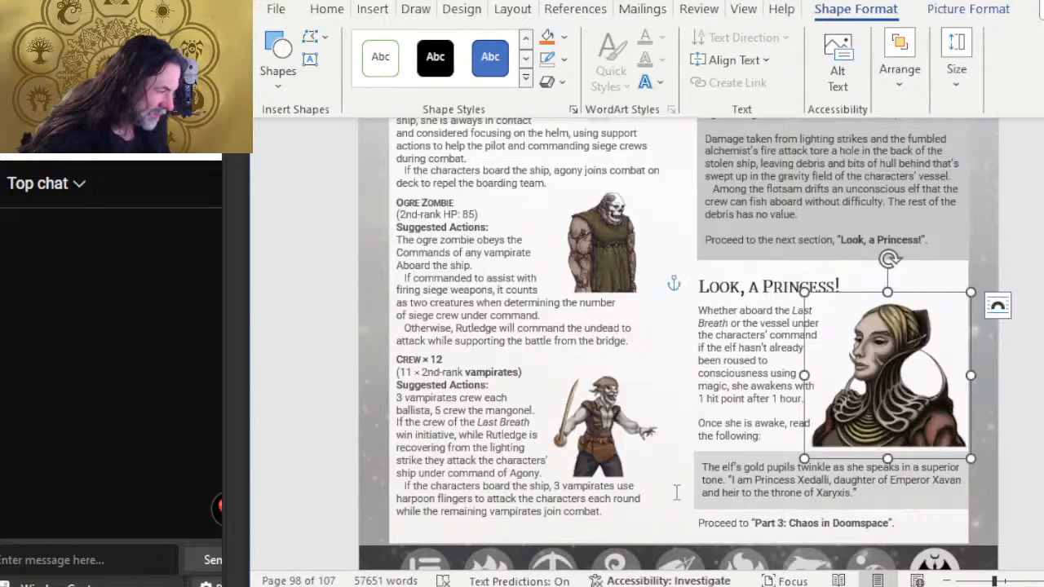
key("alt+Tab")
key("alt+Tab")
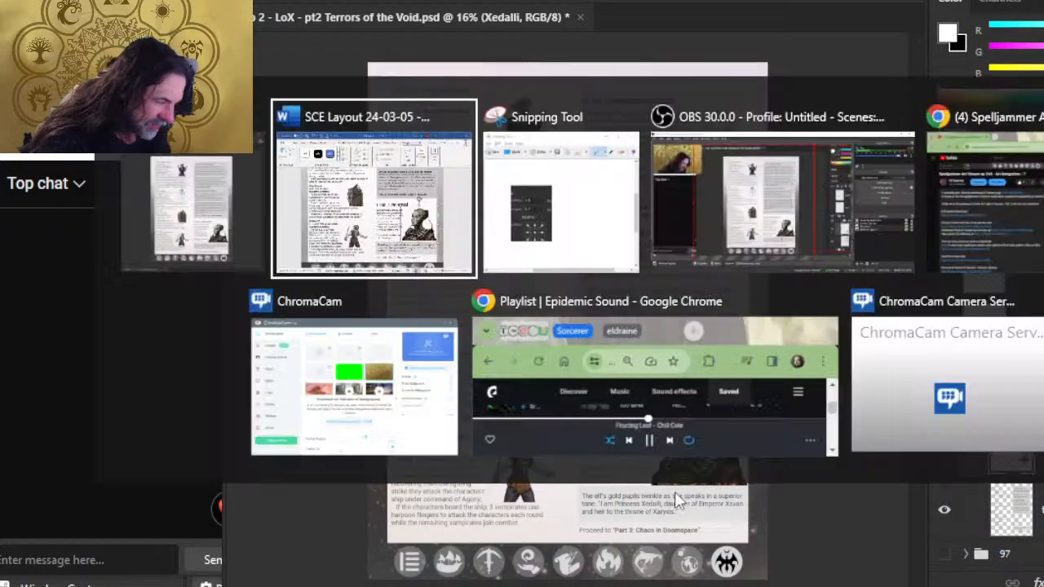
key("ctrl+v")
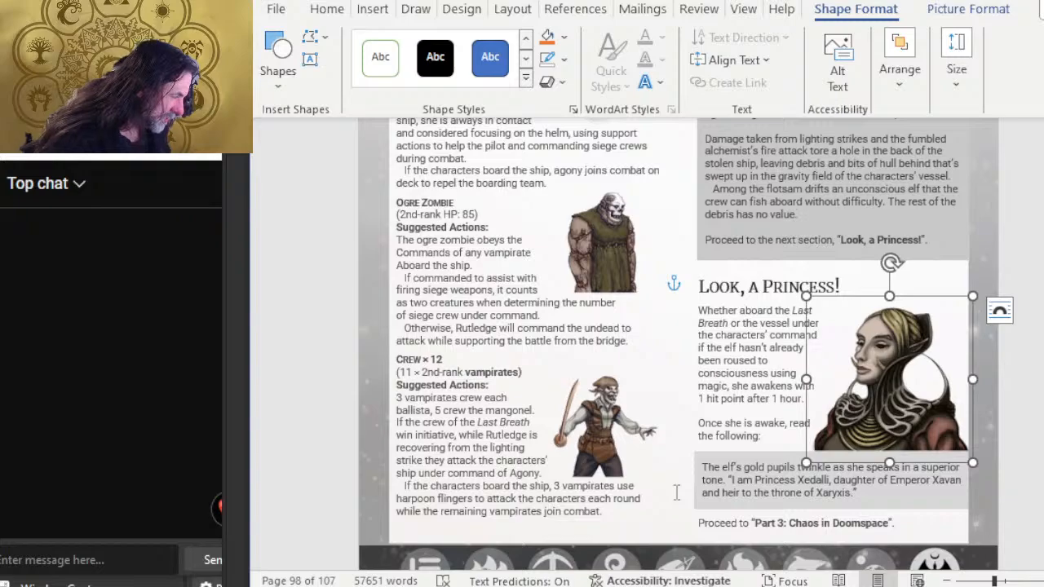
key("ctrl+z")
key("ctrl+y")
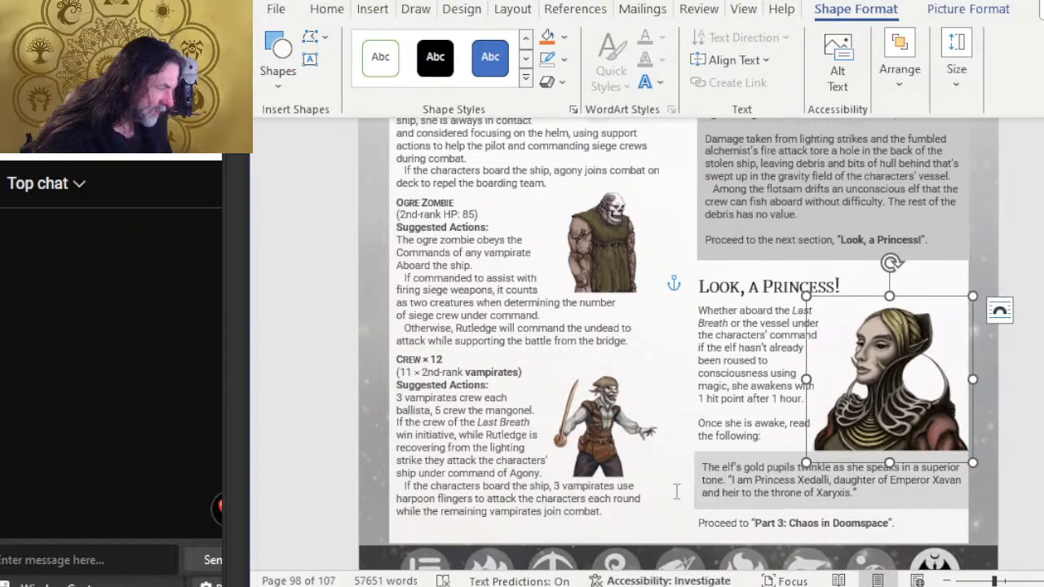
Send the portrait to the back and fine-tune its position with small nudges up and to the left
right_click(926, 404)
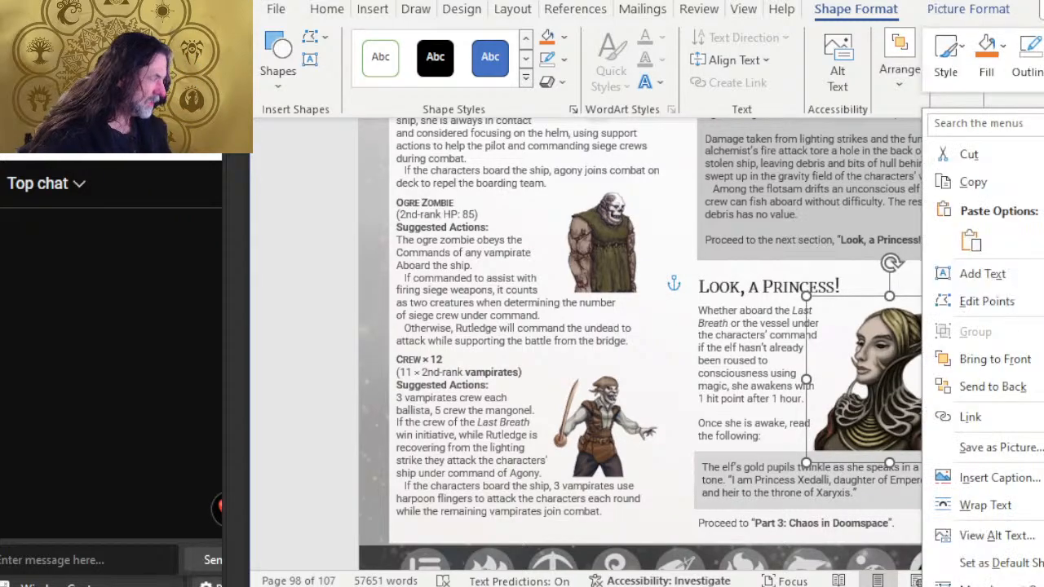
left_click(1035, 387)
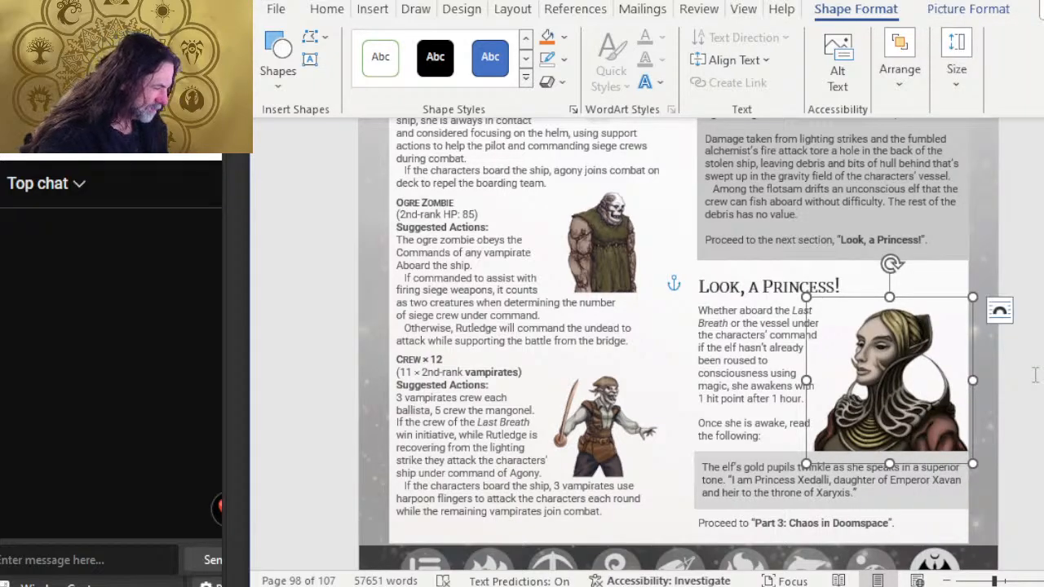
key("Up")
key("Up")
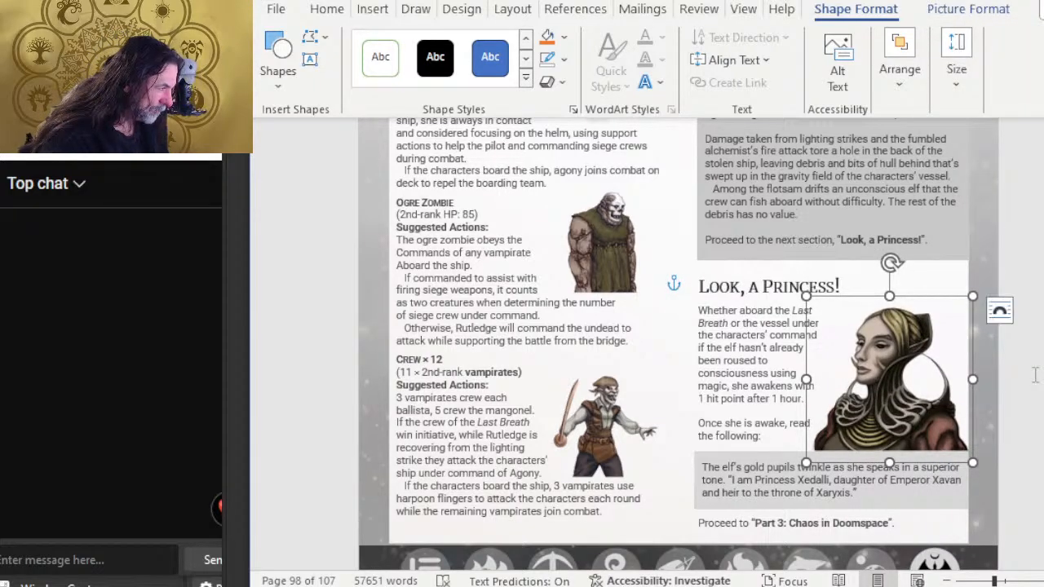
key("Left")
key("Left")
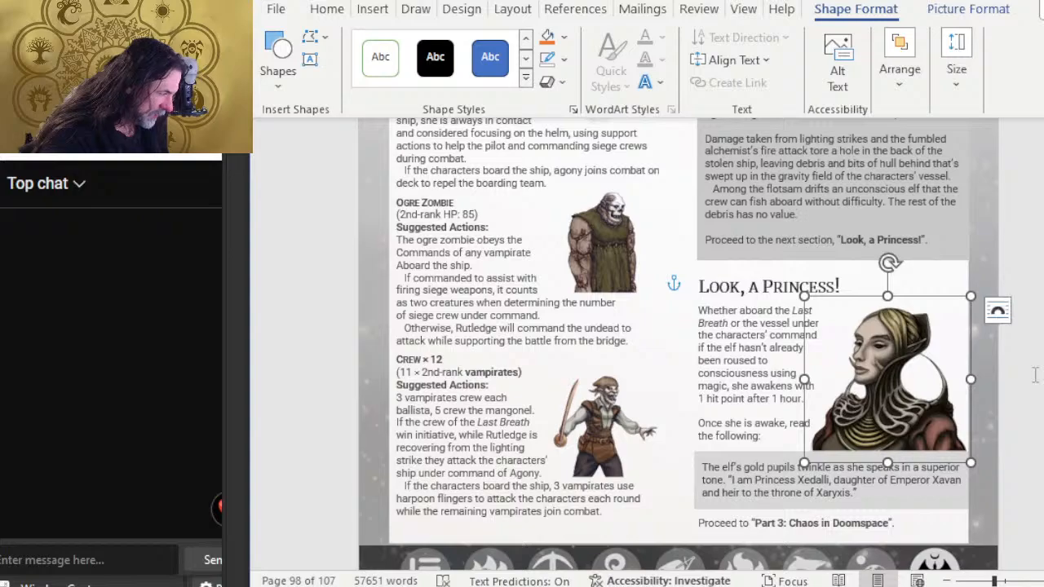
key("Right")
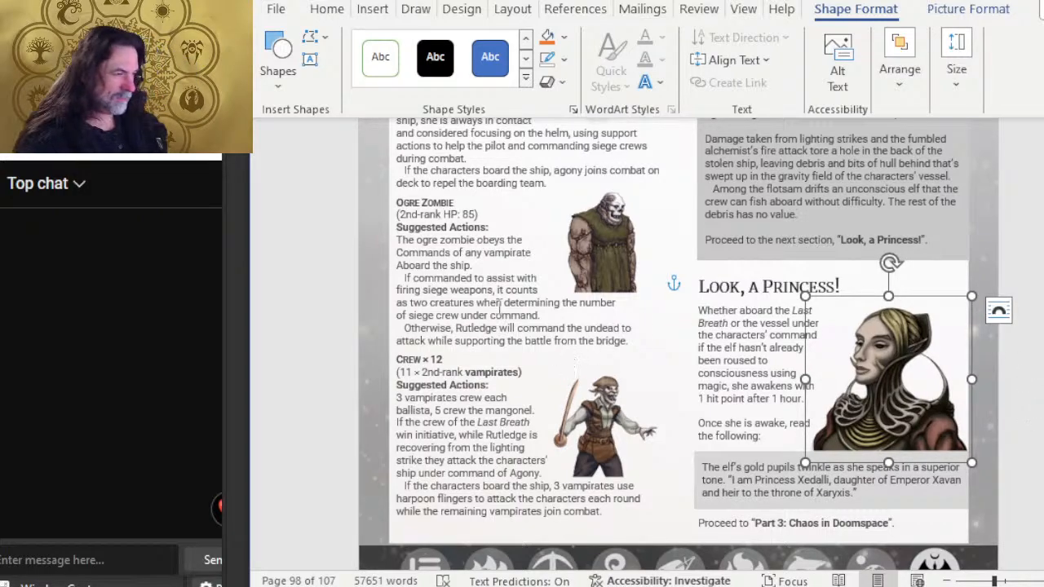
Deselect the portrait, zoom out to two-page spreads, and review the artwork and text placement from page 98 back to page 93
left_click(499, 308)
scroll(456, 288, "down", 4, "ctrl")
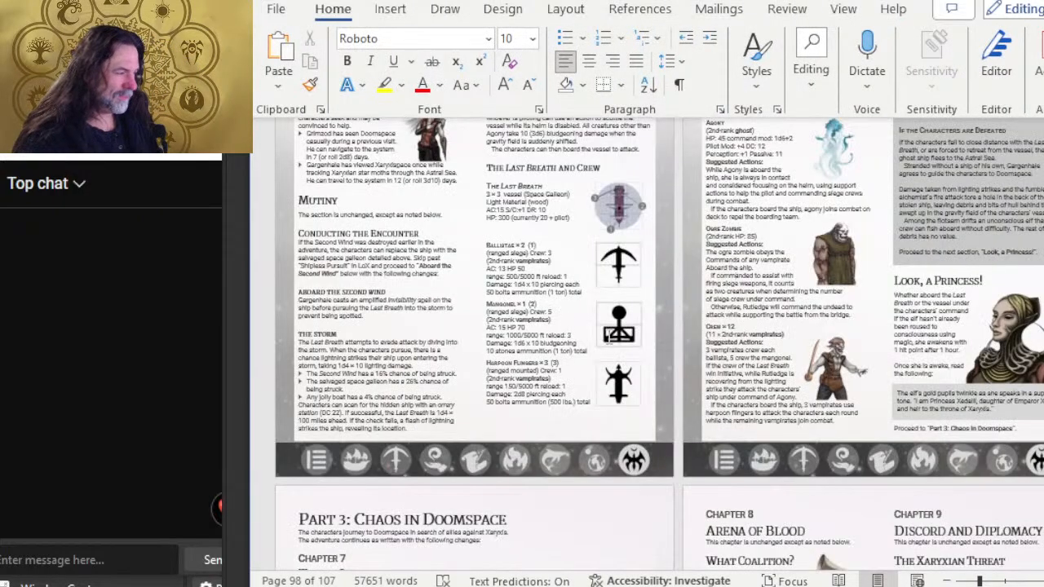
scroll(636, 331, "down", 5)
scroll(643, 333, "up", 5)
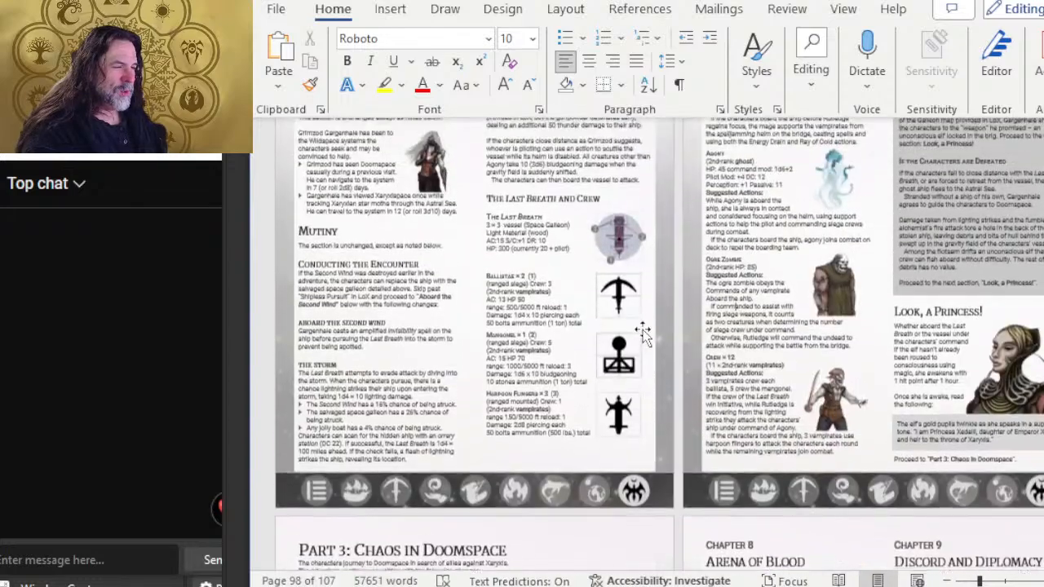
scroll(643, 333, "up", 6)
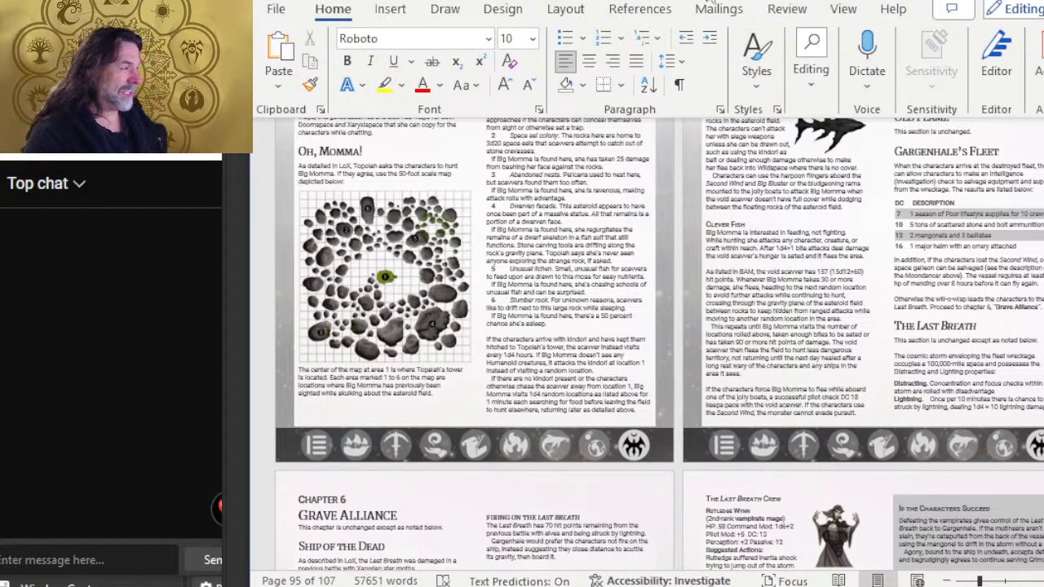
scroll(751, 255, "up", 5)
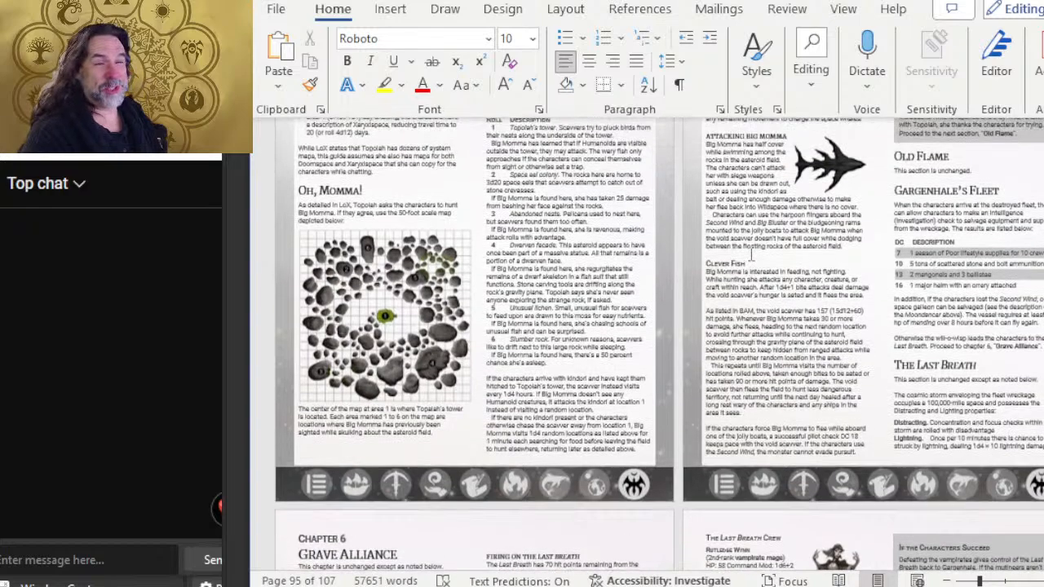
scroll(751, 255, "up", 2)
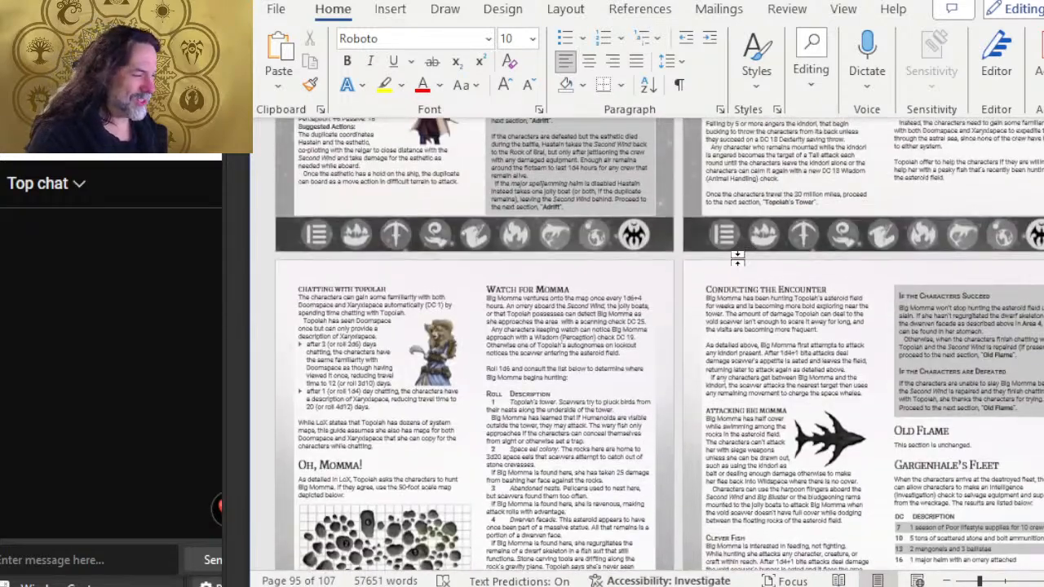
scroll(746, 256, "down", 2)
scroll(790, 260, "up", 1)
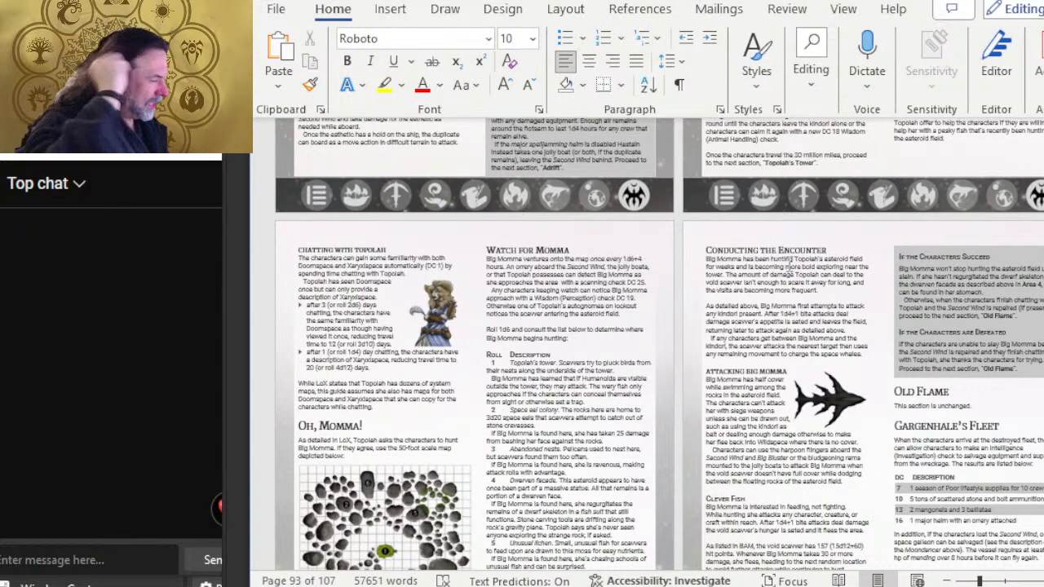
scroll(789, 264, "up", 6)
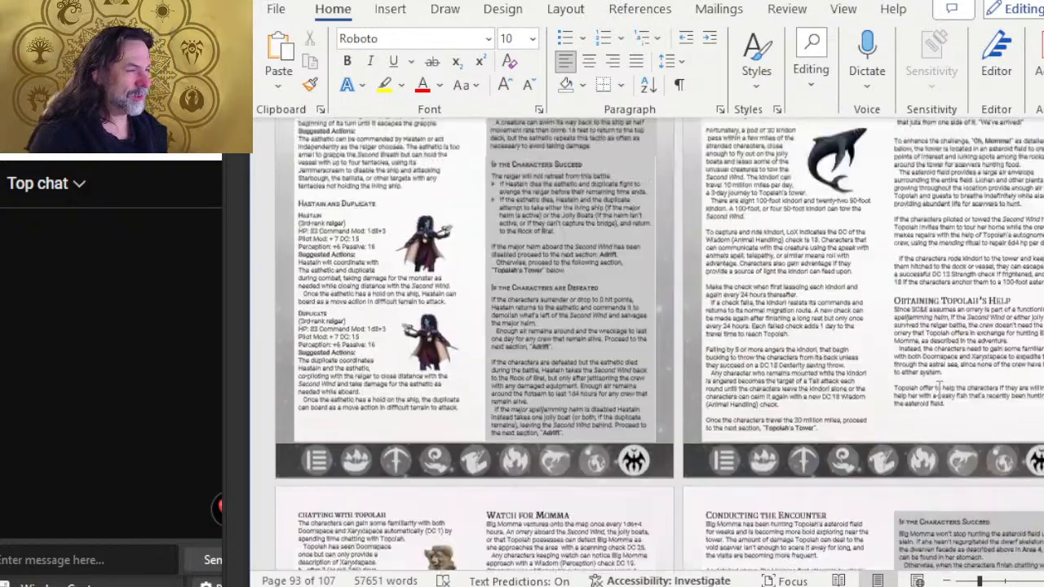
Review the layout pages back to Chapter 2 and select the orange placeholder beside the Dark Star and Crew text on page 83
scroll(933, 397, "up", 5)
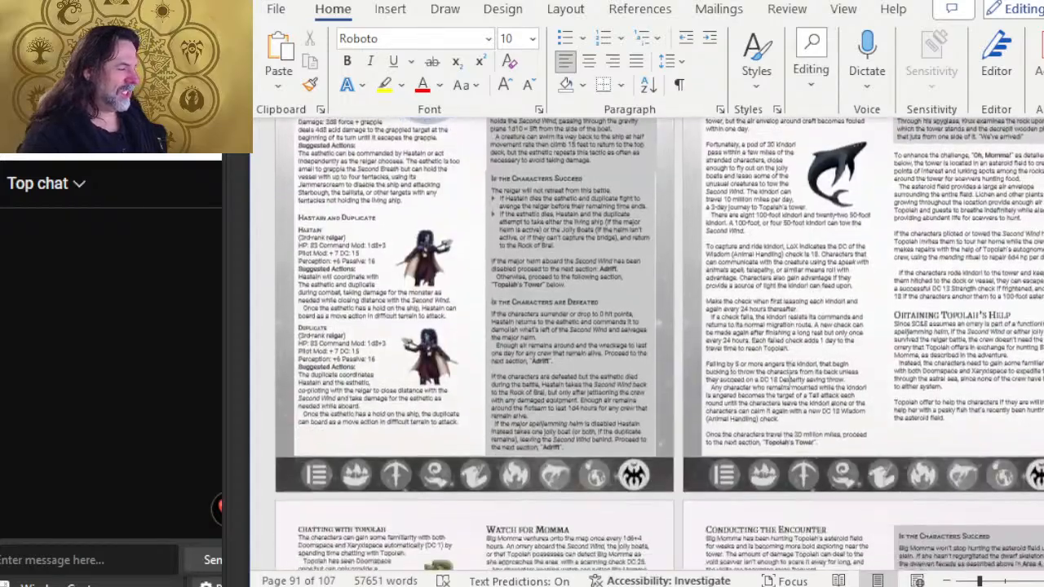
scroll(650, 342, "down", 15)
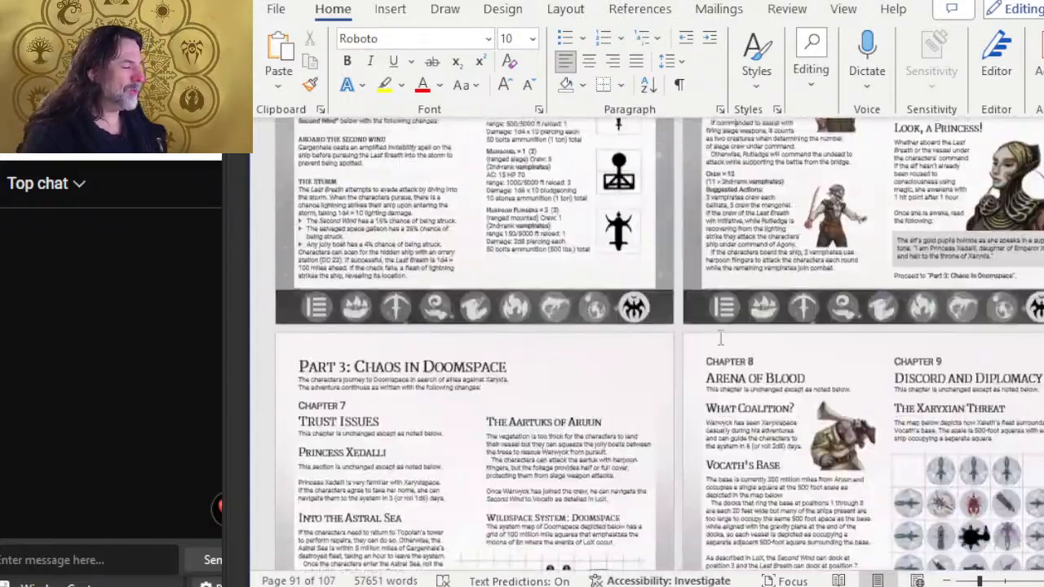
scroll(693, 289, "up", 10)
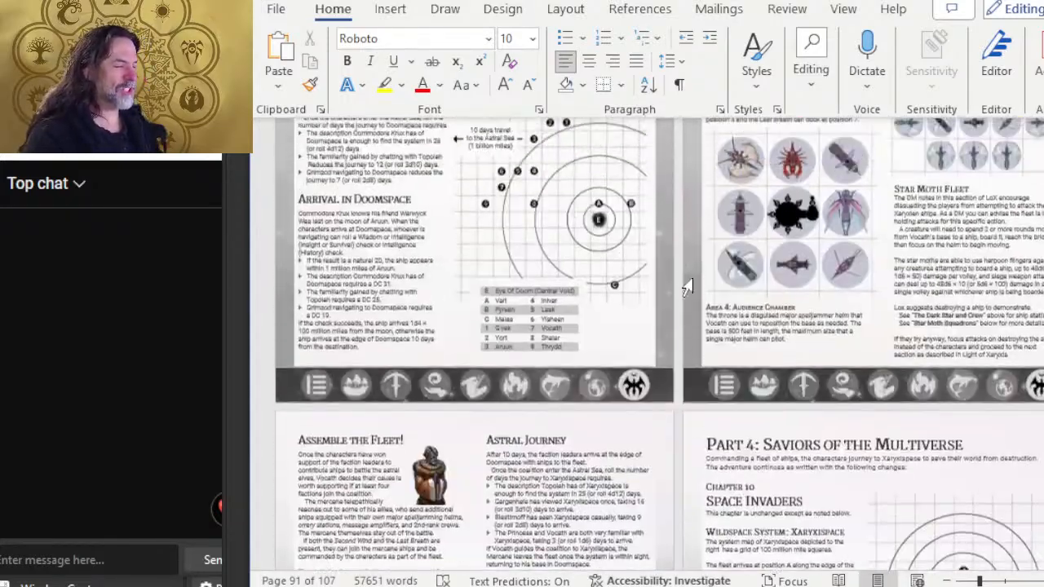
scroll(683, 288, "up", 12)
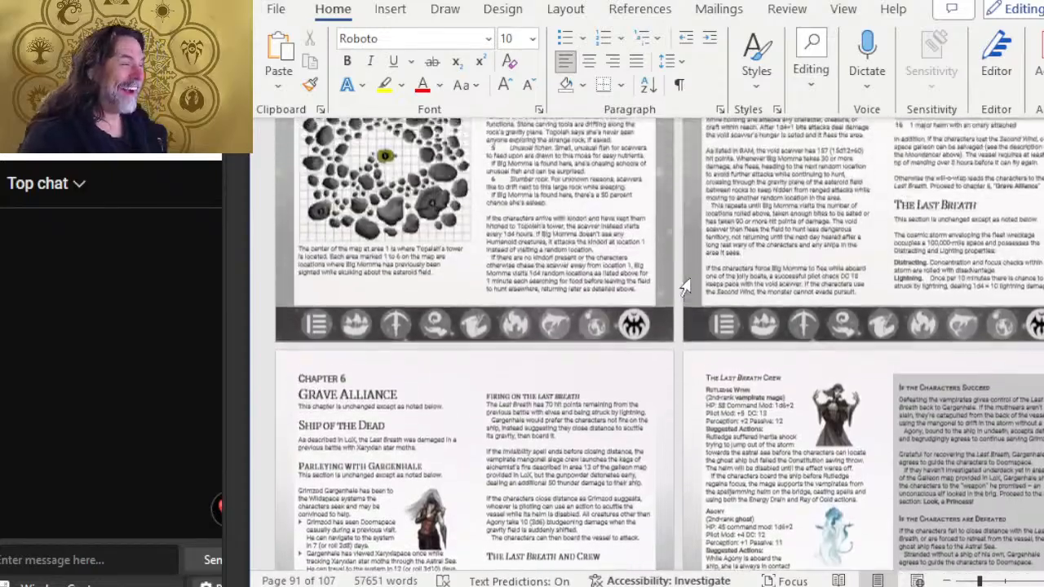
scroll(683, 287, "up", 12)
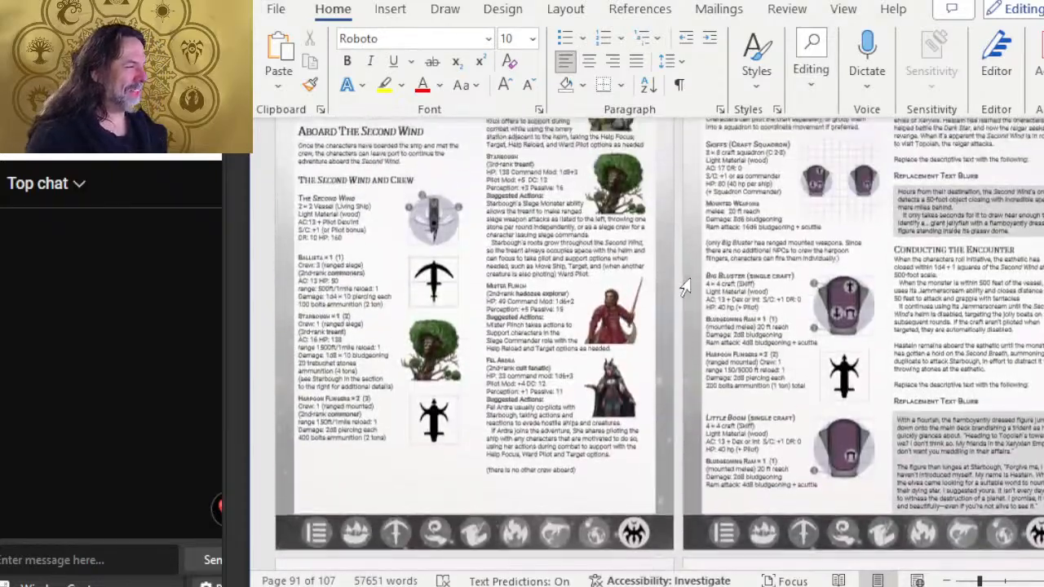
scroll(683, 287, "up", 12)
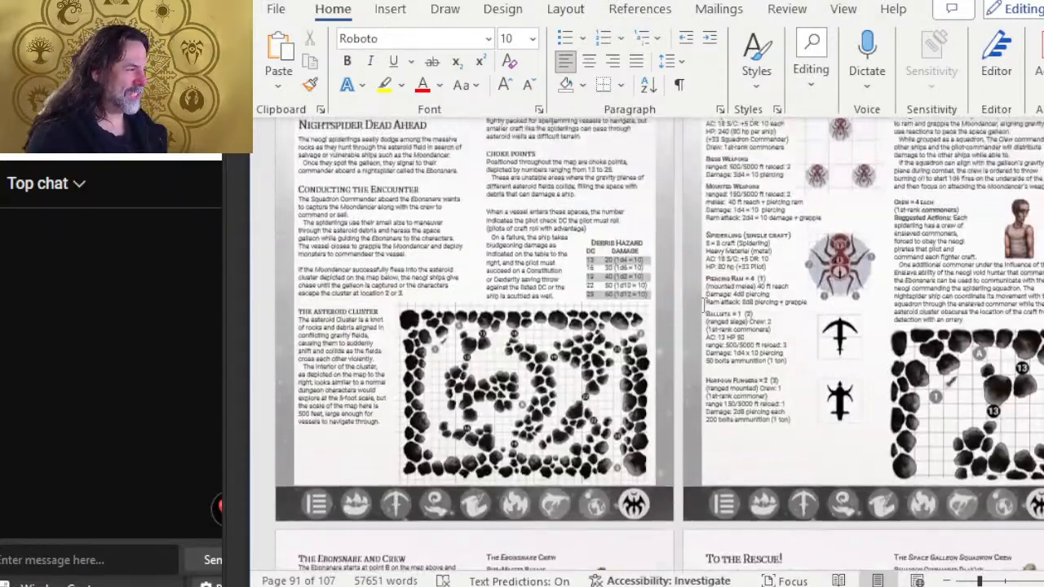
scroll(714, 300, "up", 12)
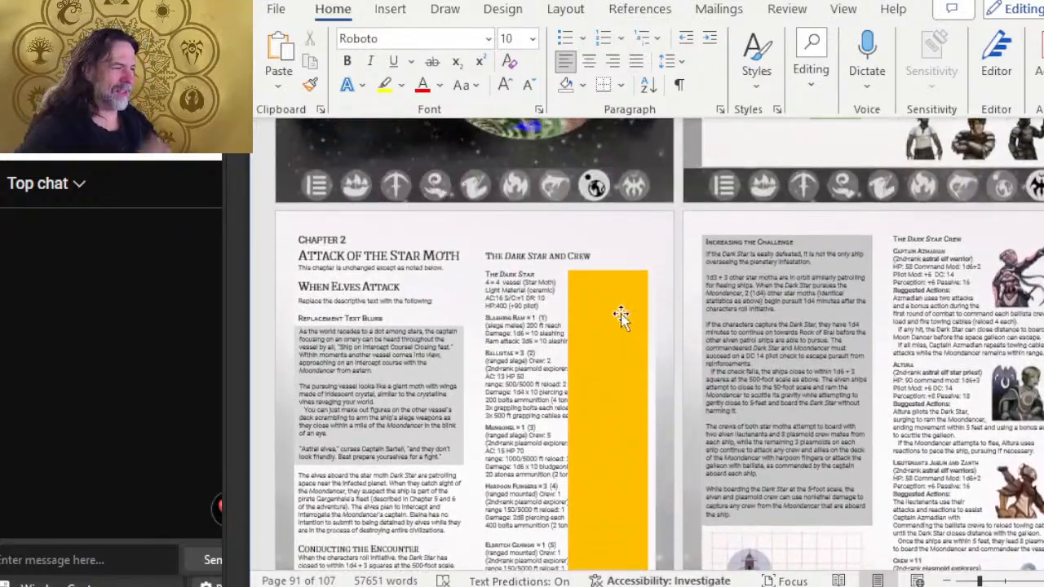
left_click(581, 325)
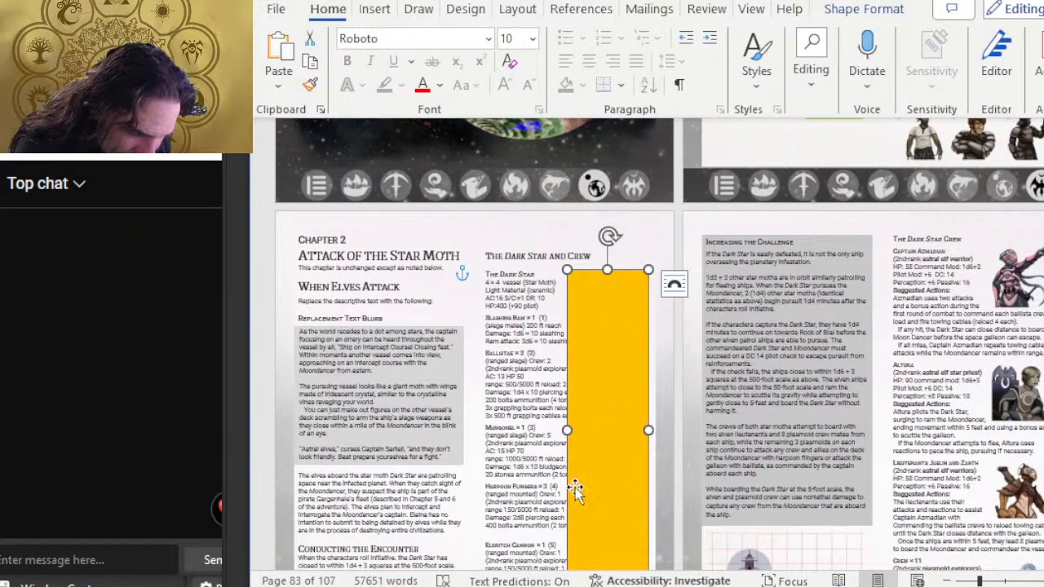
Switch to Photoshop, collapse the 98 layer group, and save the pt2 Terrors of the Void document
key("alt+Tab")
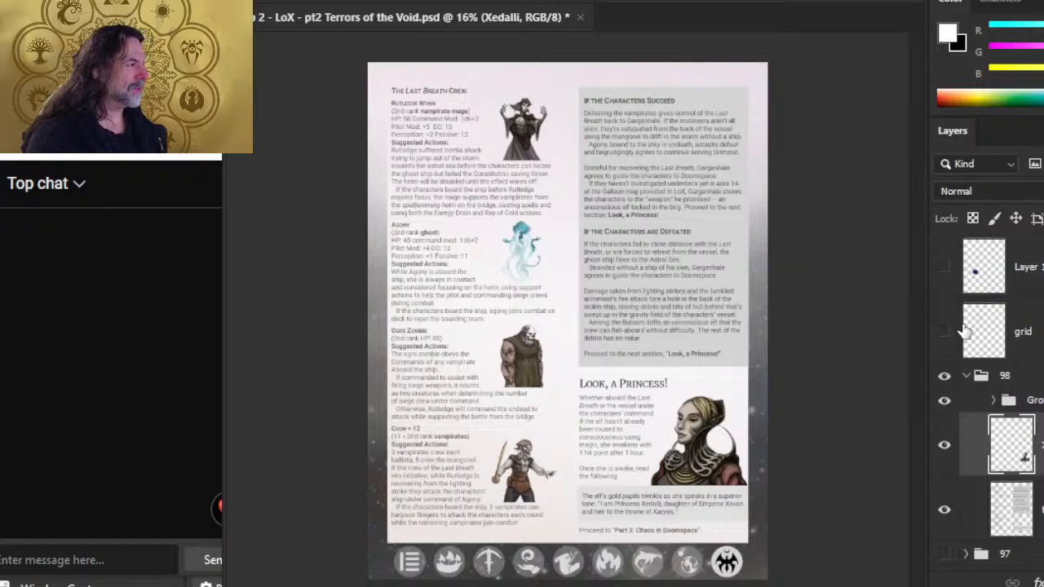
left_click(982, 376)
left_click(965, 376)
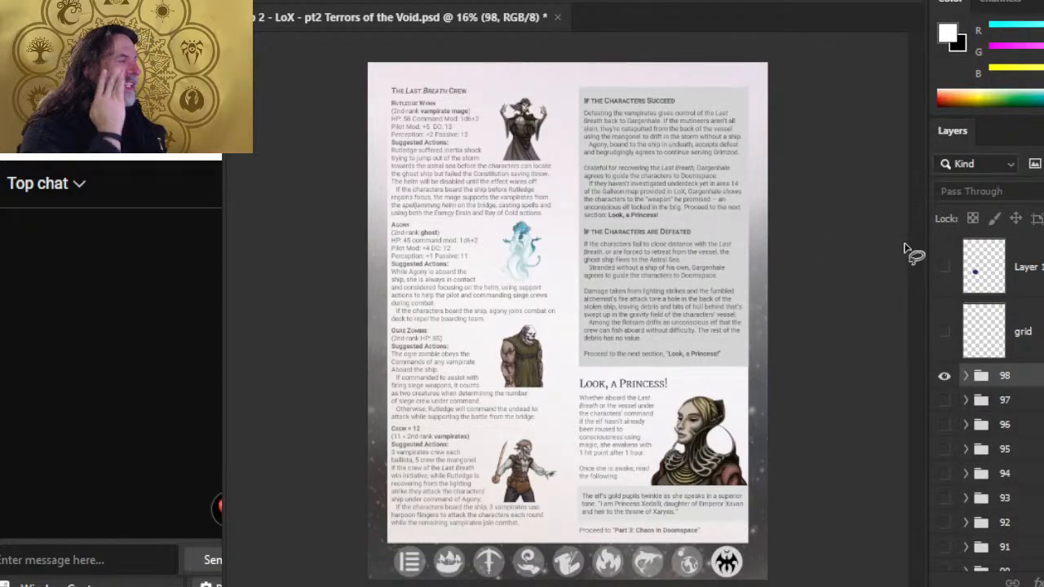
key("ctrl+s")
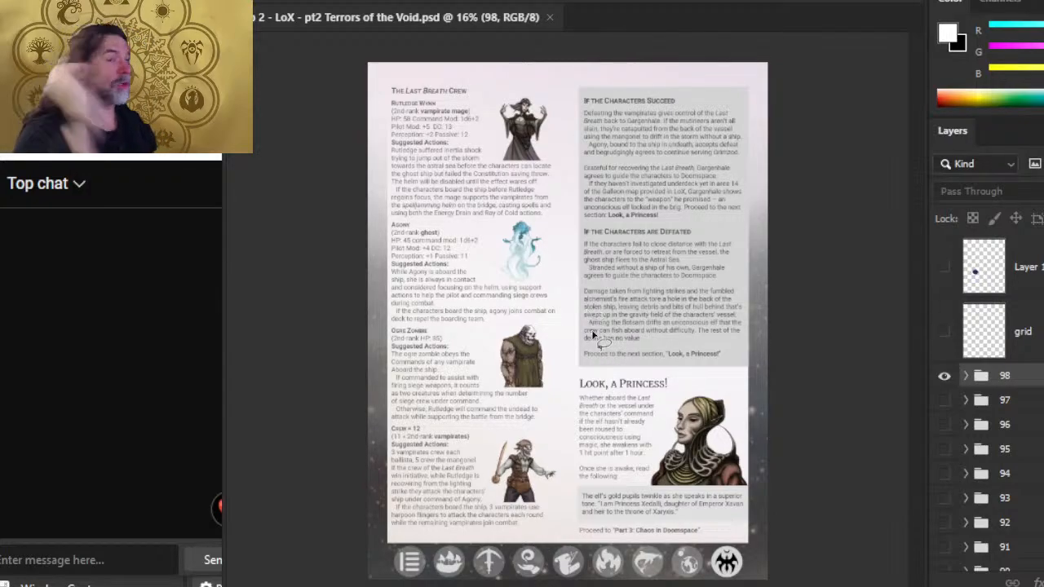
Check back on the Word layout, return to Photoshop, and close the pt2 Terrors of the Void document
key("alt+Tab")
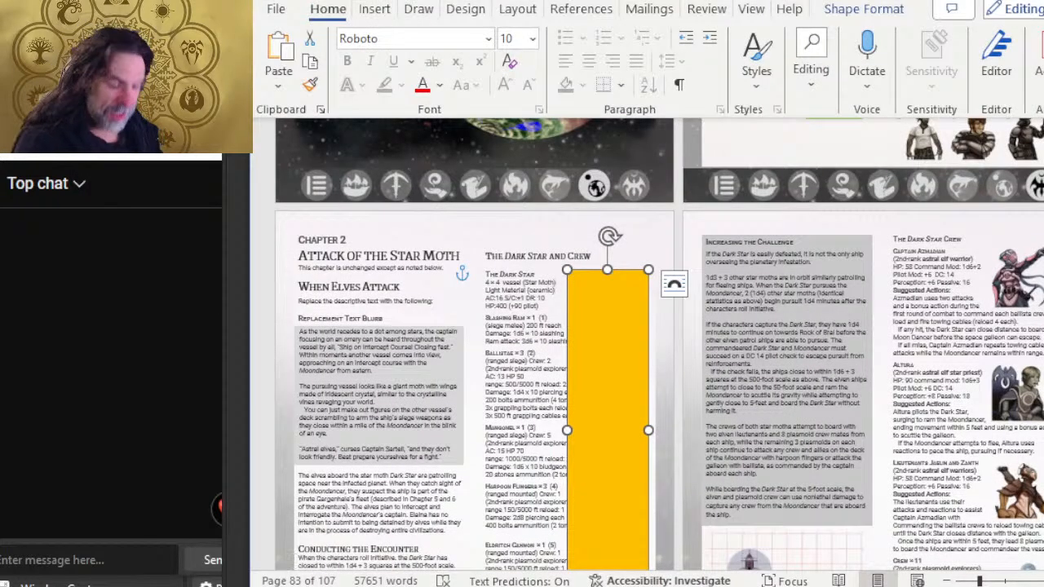
key("alt+Tab")
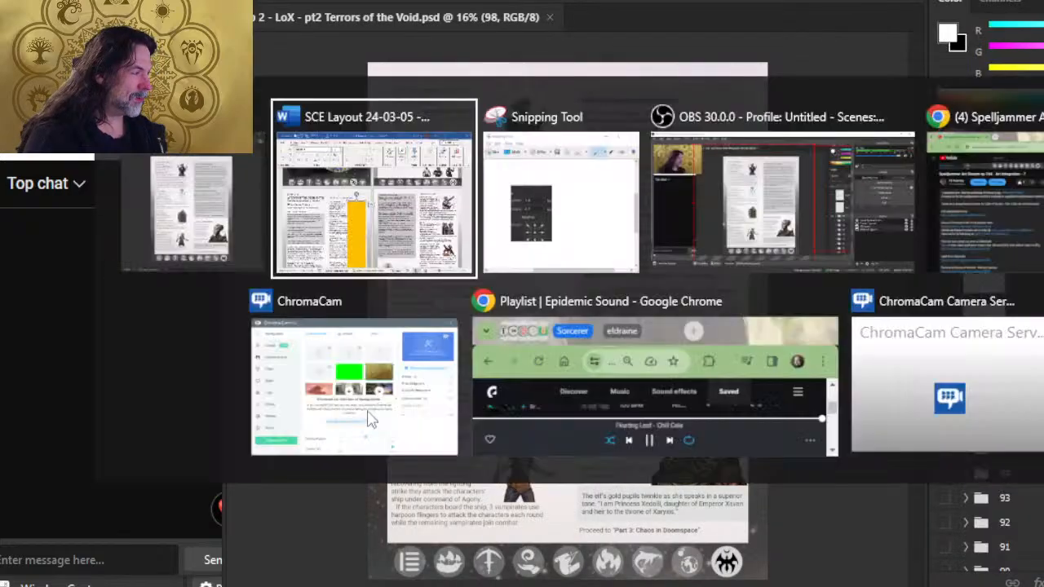
key("alt+Tab")
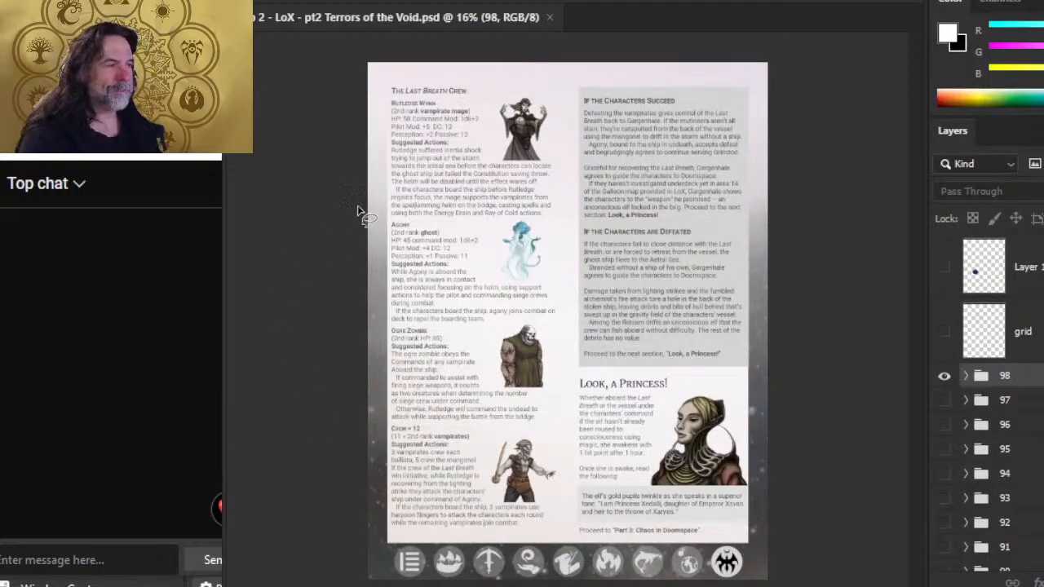
left_click(551, 11)
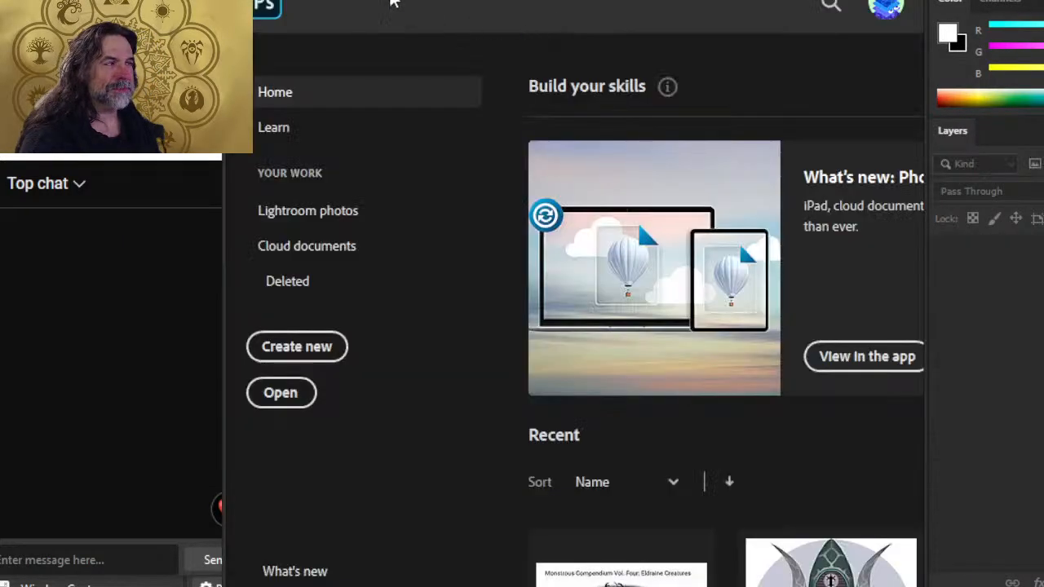
Open the 83 image from the finished Part 1 artwork inside the DONE folder
left_click(299, 2)
left_click(303, 4)
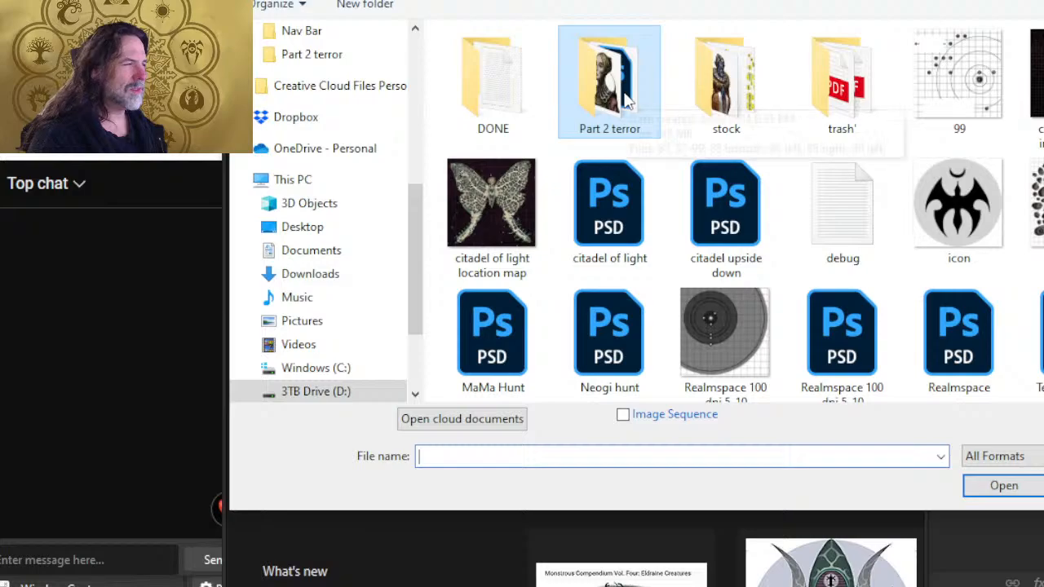
double_click(521, 88)
double_click(501, 114)
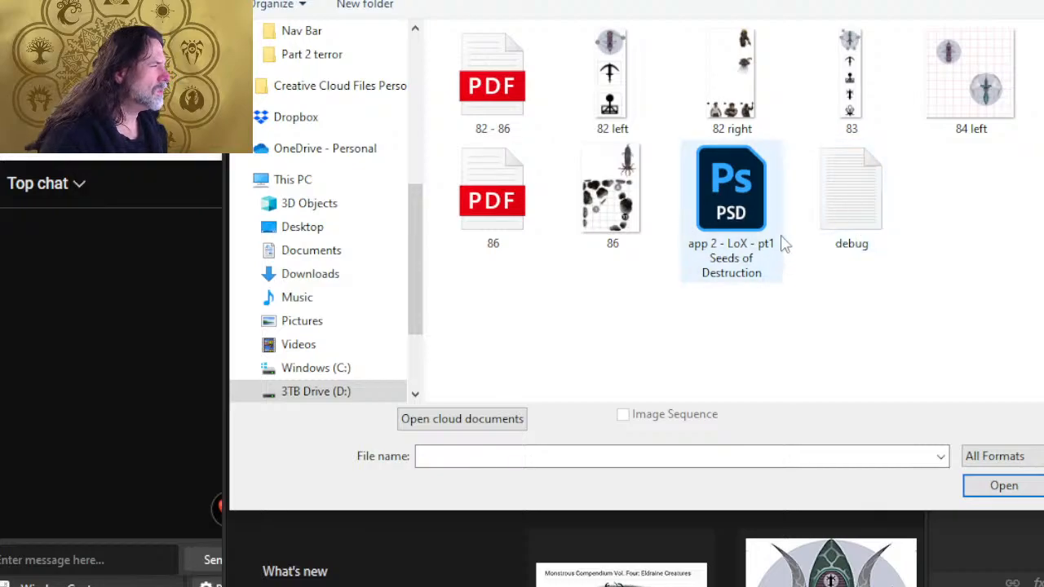
key("alt+Tab")
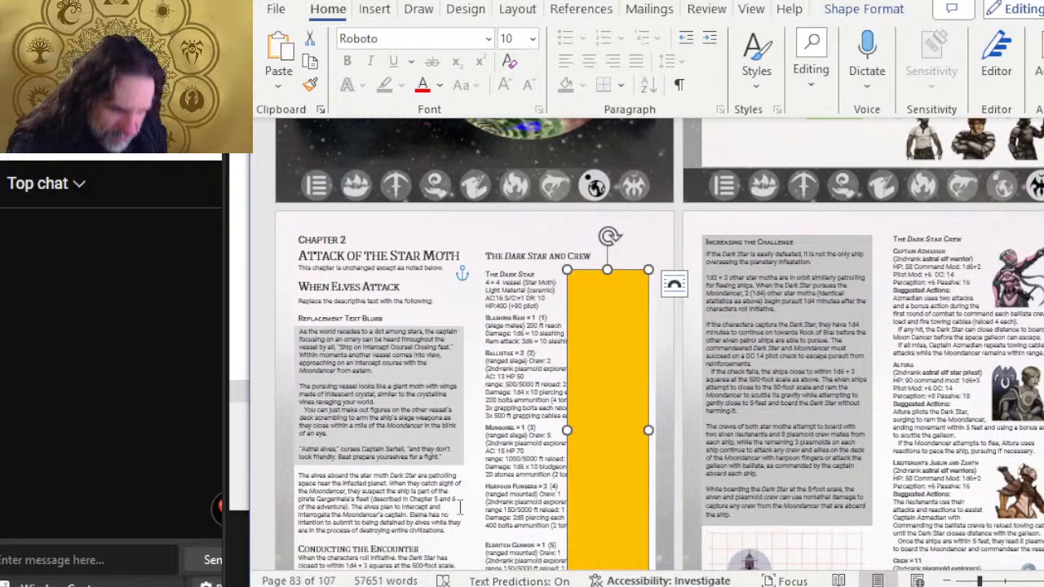
key("alt+Tab")
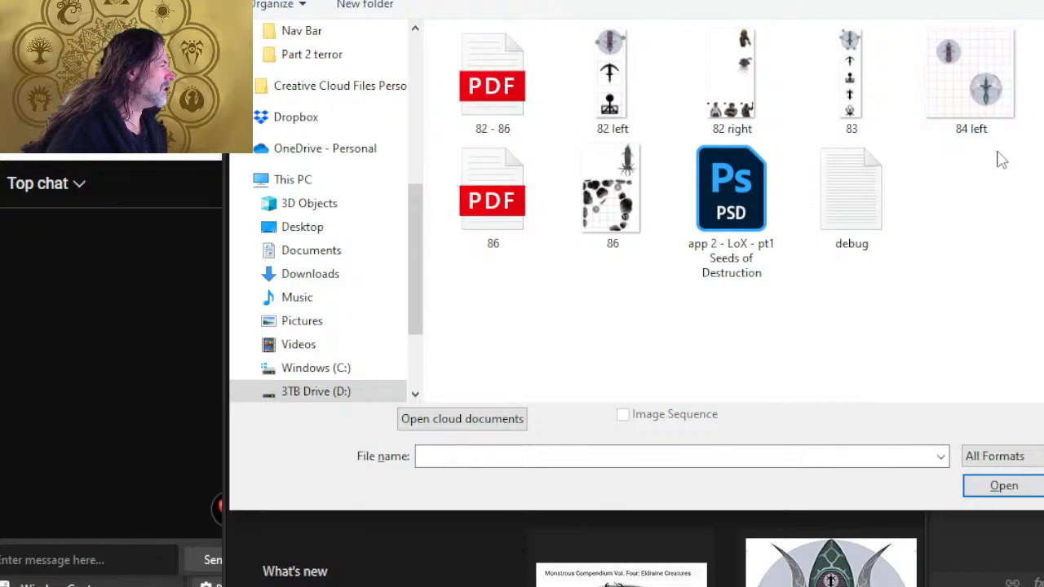
left_click(858, 103)
double_click(858, 103)
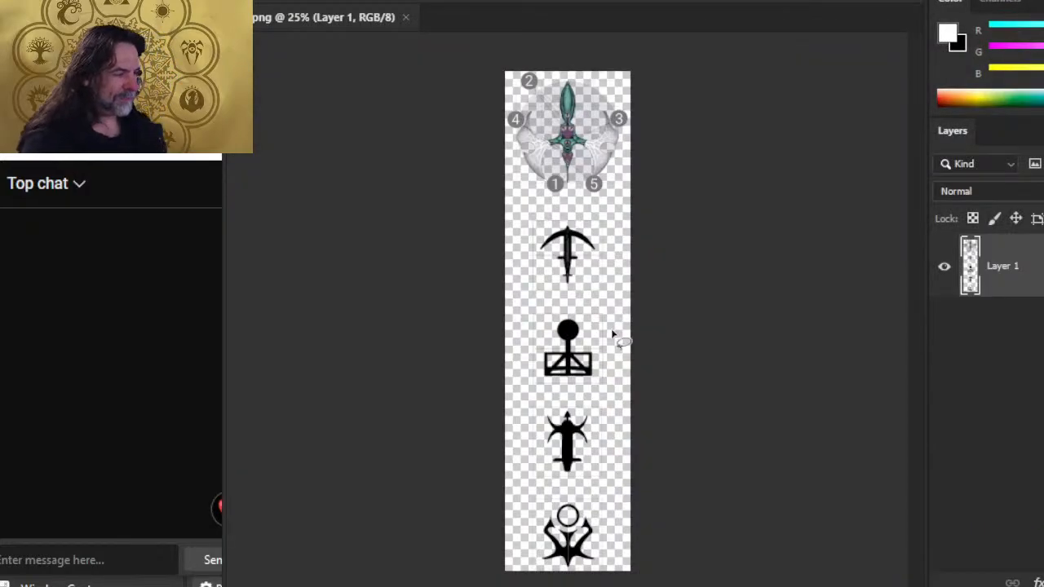
Paint black with the Brush over the pale gaps where the crossbow icon's arms meet its shaft
key("z")
mouse_move(563, 224)
left_mouse_down()
mouse_move(694, 279)
mouse_move(695, 306)
left_mouse_up()
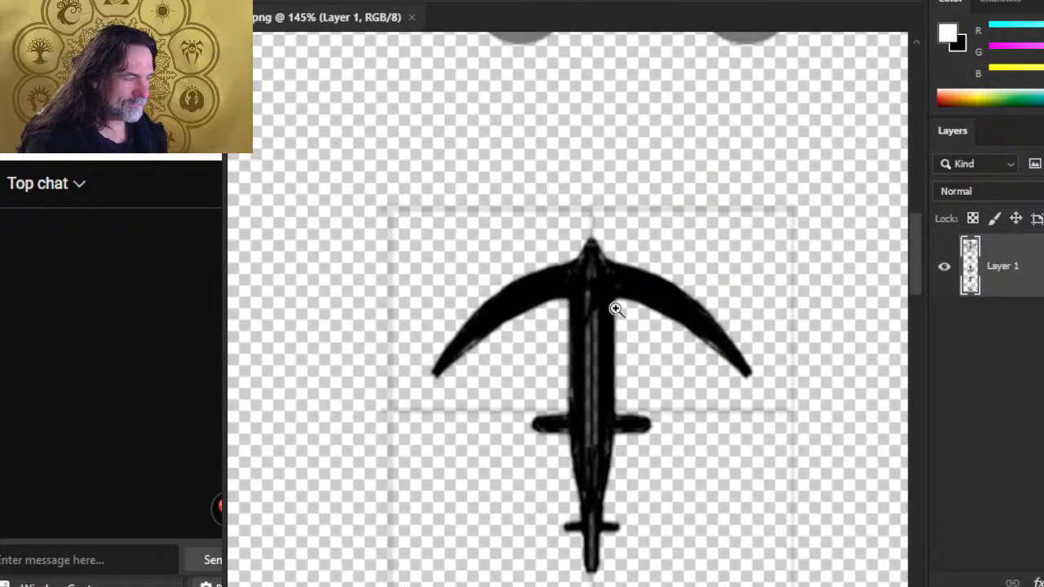
key("b")
key("x")
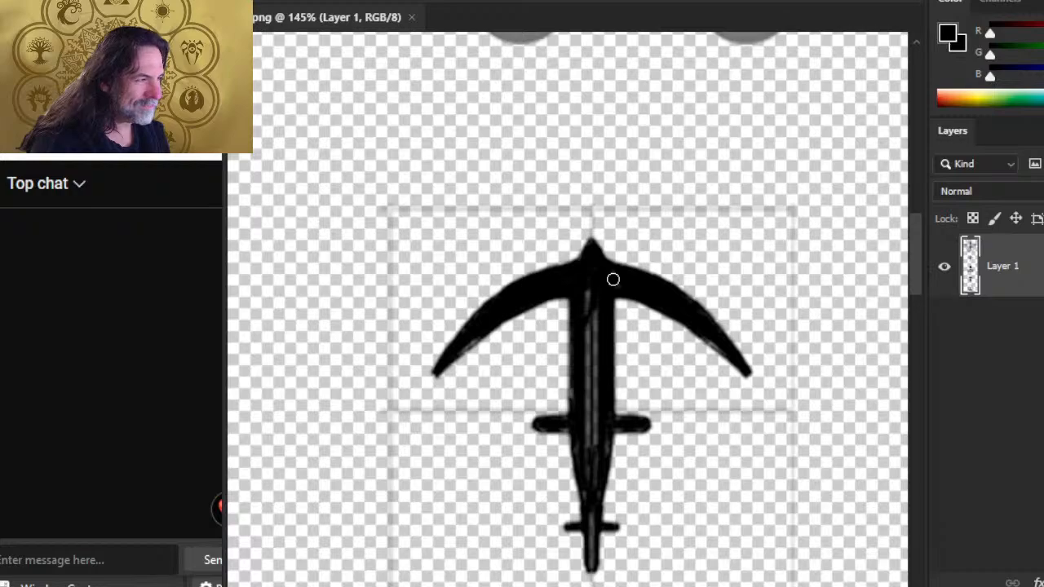
left_click_drag(613, 280, 585, 270)
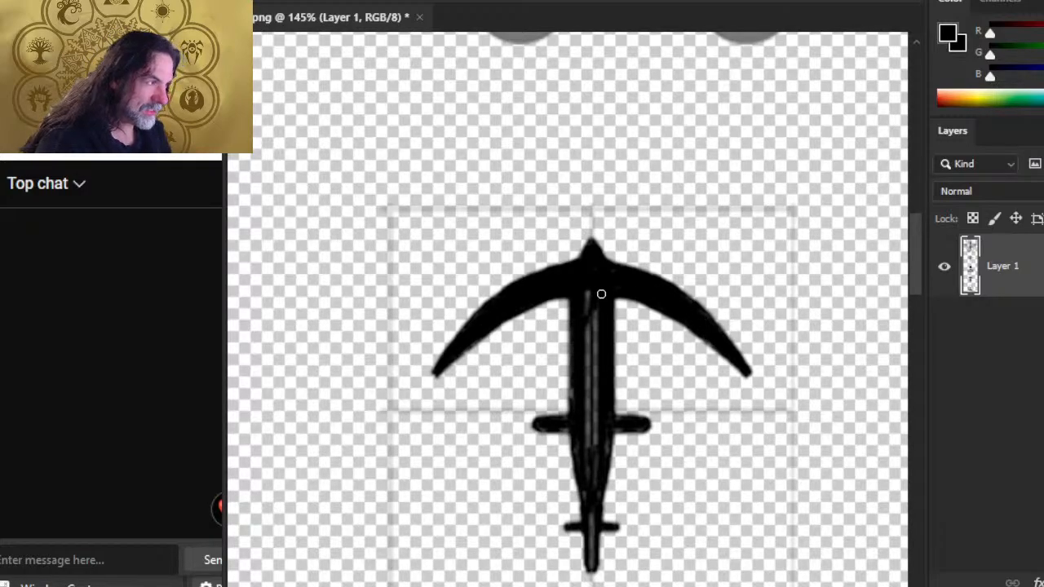
Fill the pale streaks down the crossbow icon's shaft with black using a larger brush, and save the image
key("]")
key("]")
key("]")
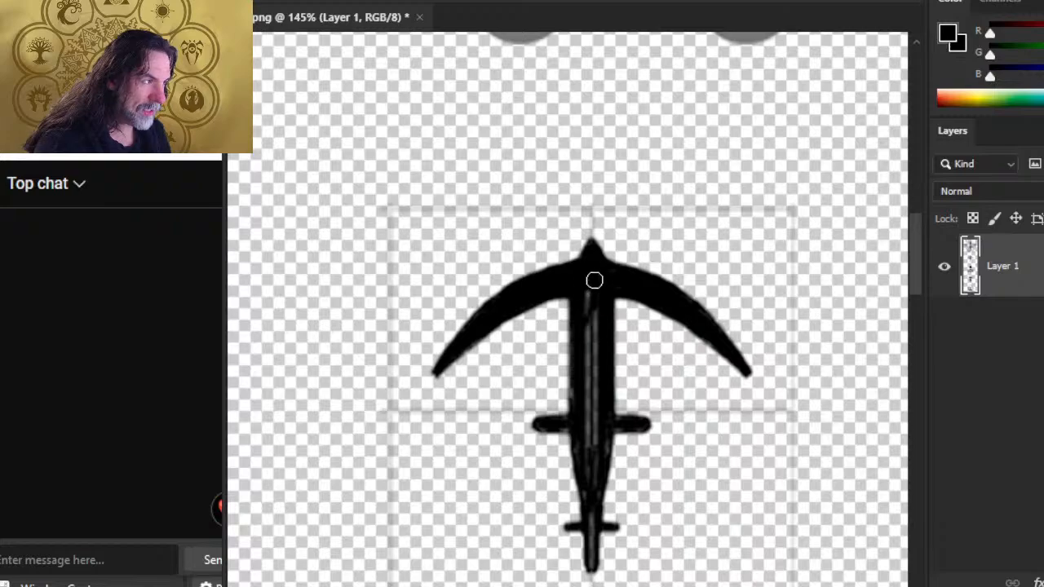
left_click_drag(590, 292, 590, 441)
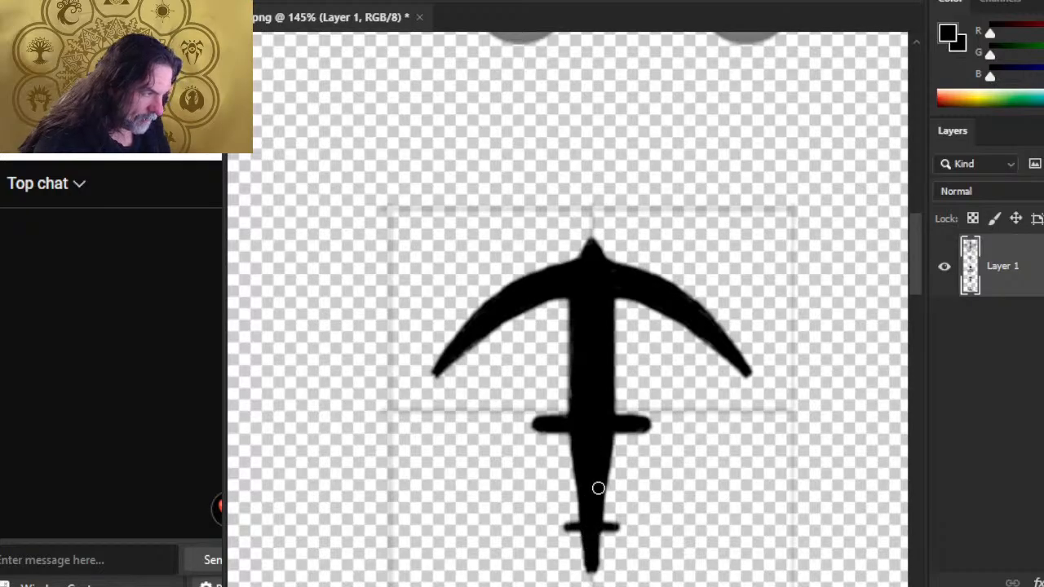
scroll(575, 425, "down", 3)
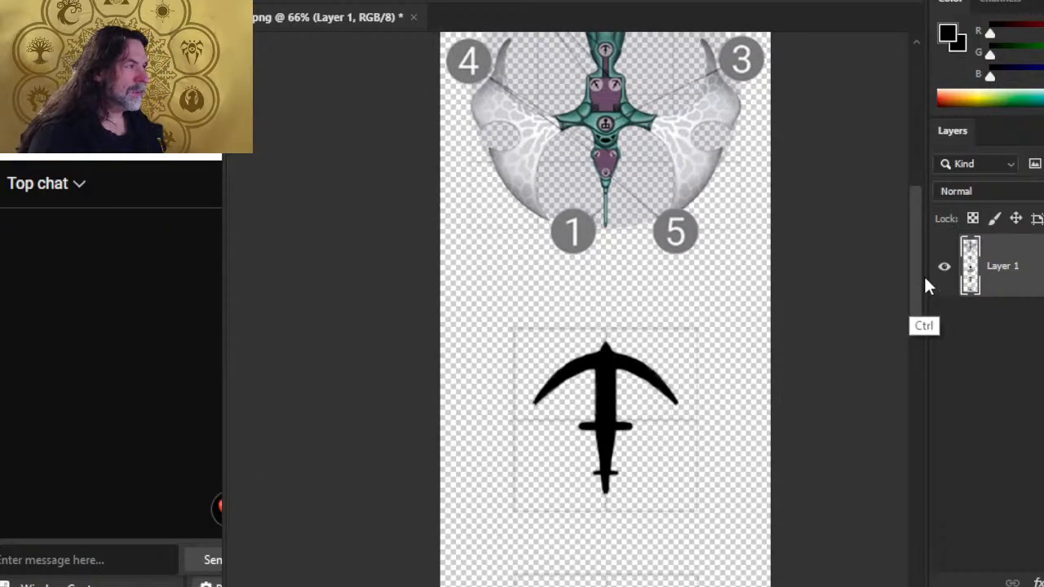
key("ctrl+s")
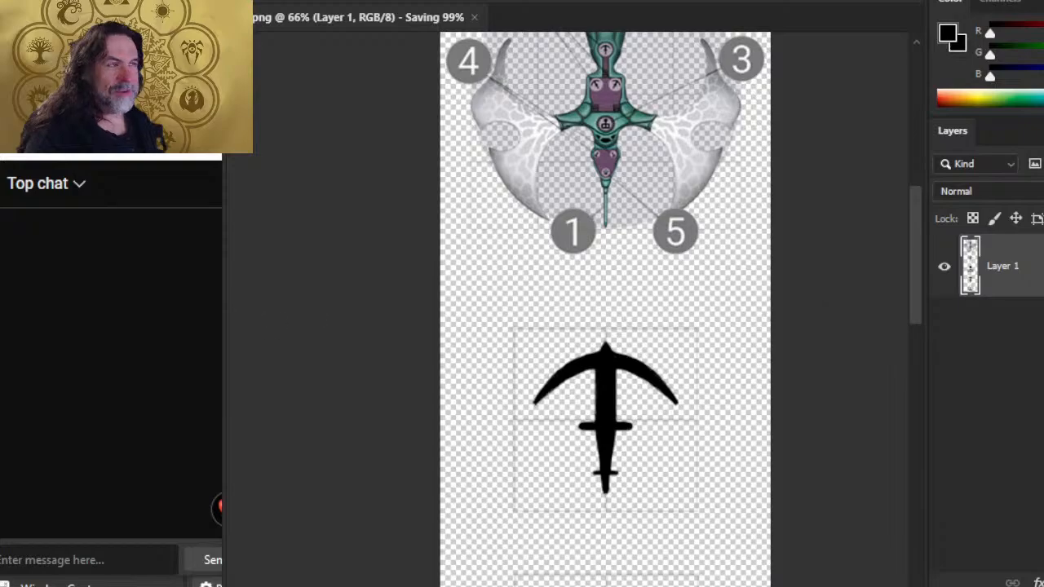
Switch to Word and start a picture fill from a file for the orange placeholder on page 83
key("alt+Tab")
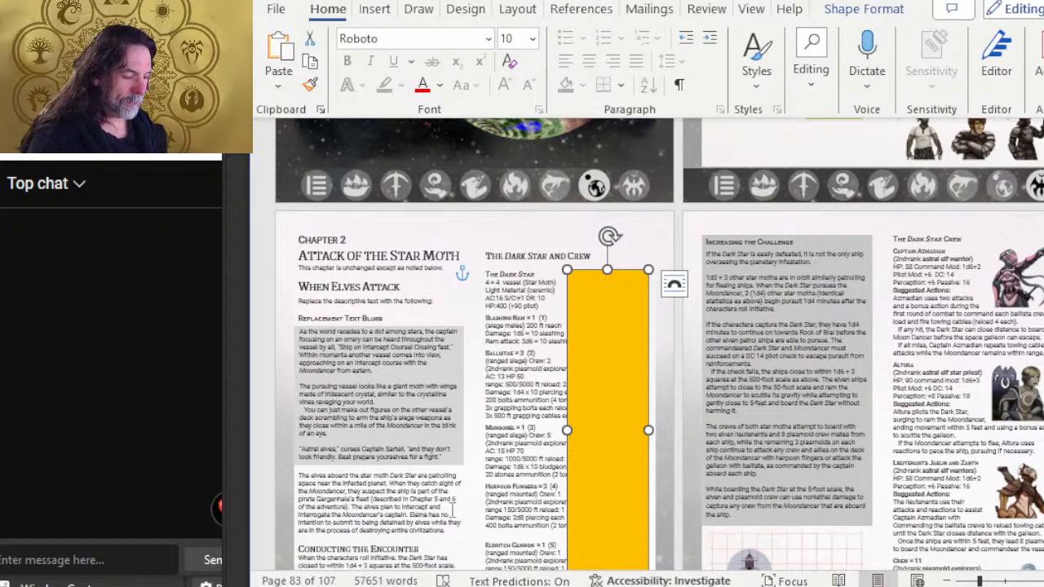
right_click(624, 272)
right_click(596, 280)
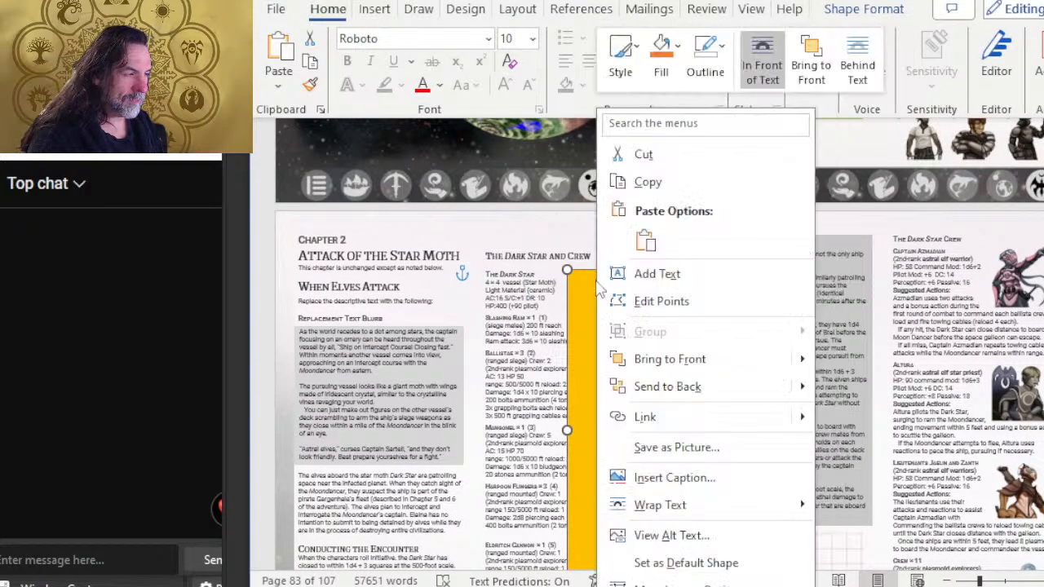
left_click(665, 75)
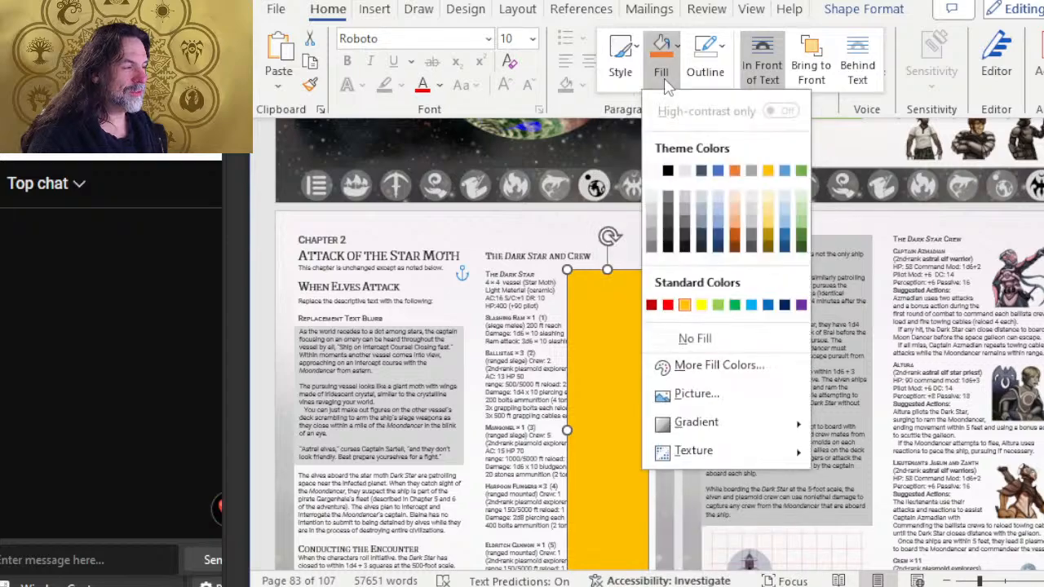
left_click(767, 394)
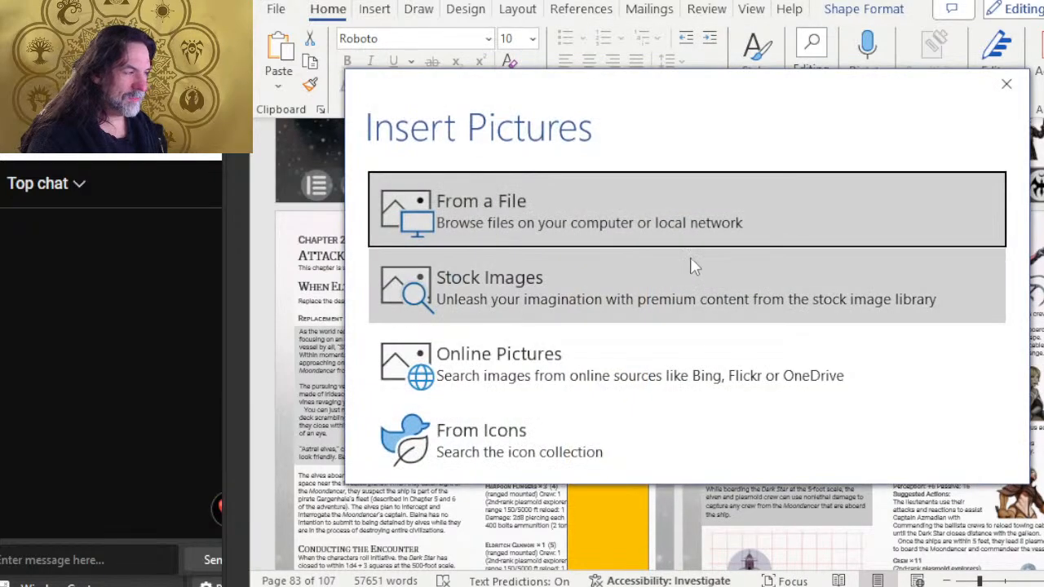
left_click(677, 222)
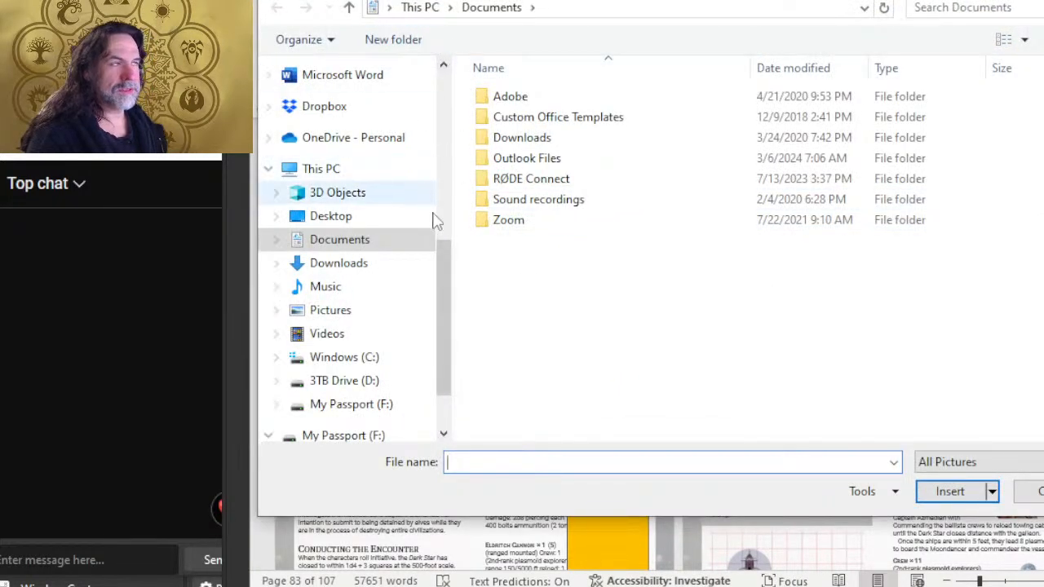
Fill the page 83 placeholder with the 83 picture from production > interior pages > LoX > DONE > part 1 seeds
scroll(387, 250, "up", 2)
scroll(351, 235, "up", 3)
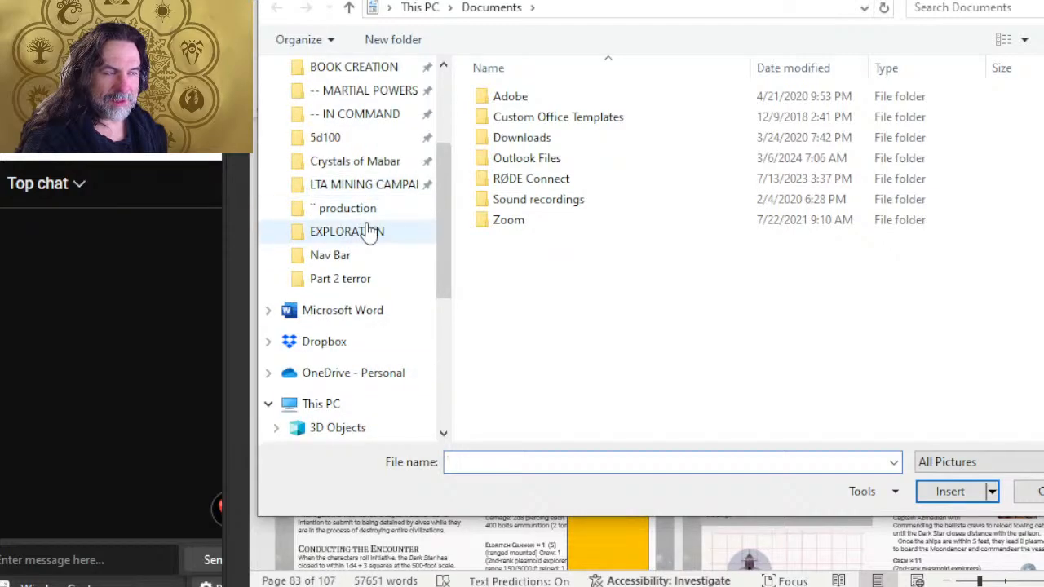
left_click(369, 233)
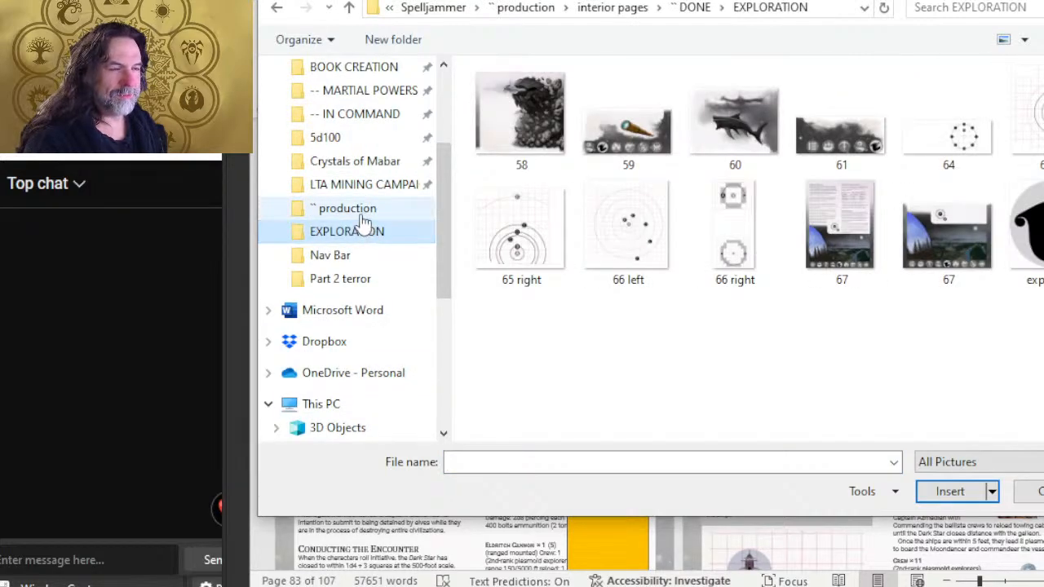
left_click(359, 209)
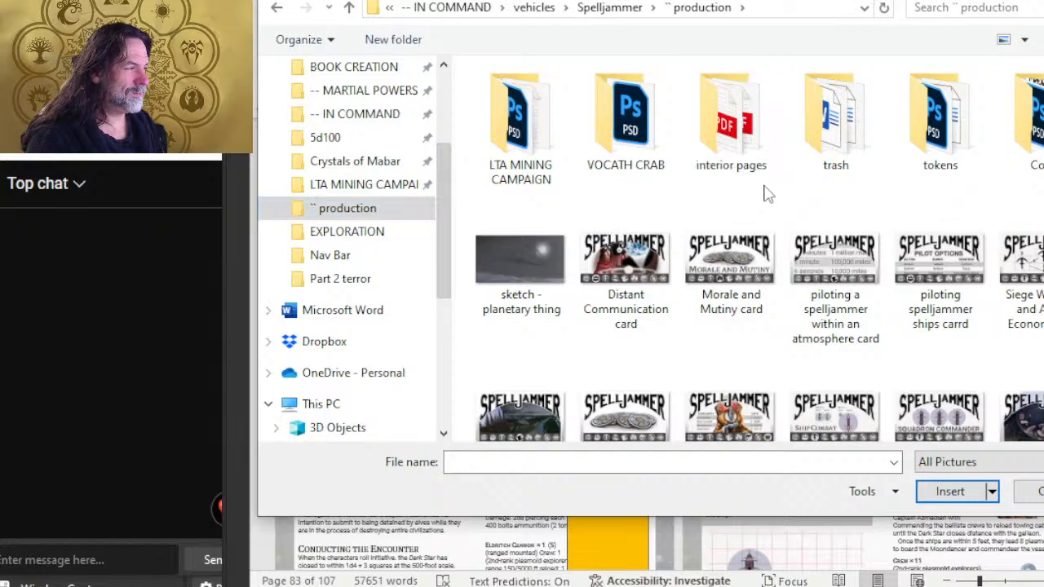
double_click(759, 155)
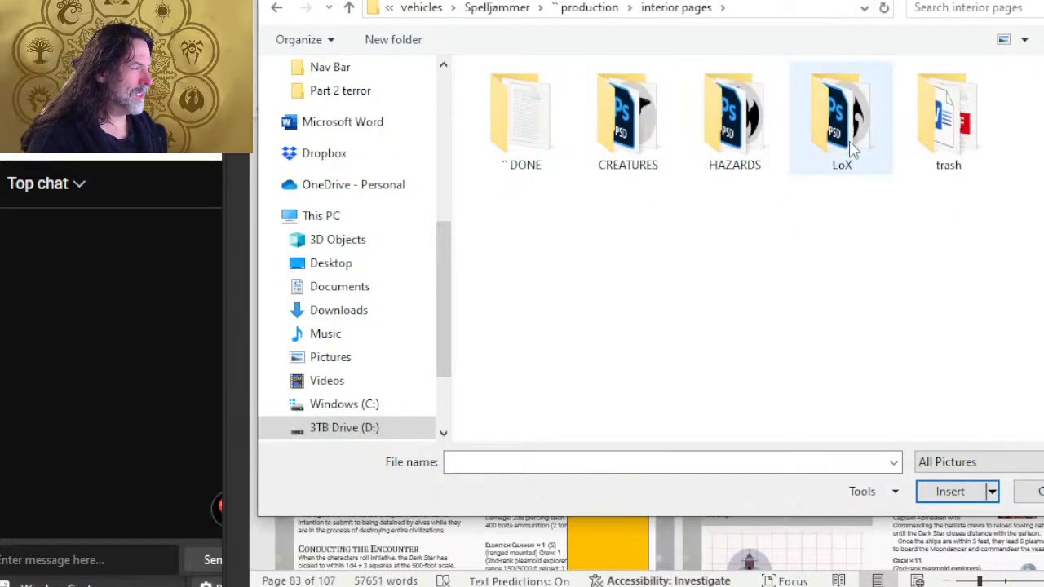
double_click(853, 149)
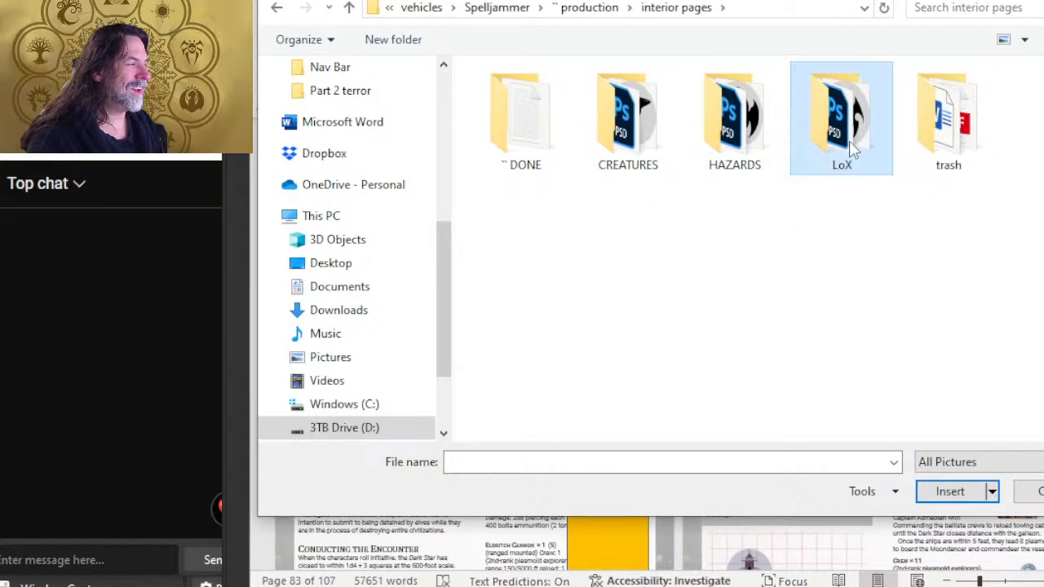
double_click(508, 145)
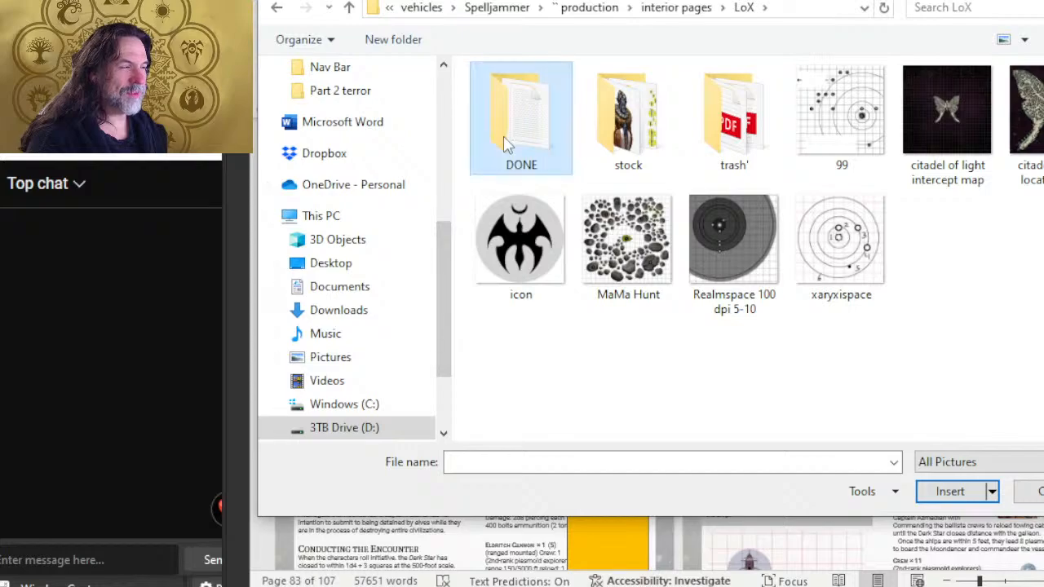
double_click(514, 149)
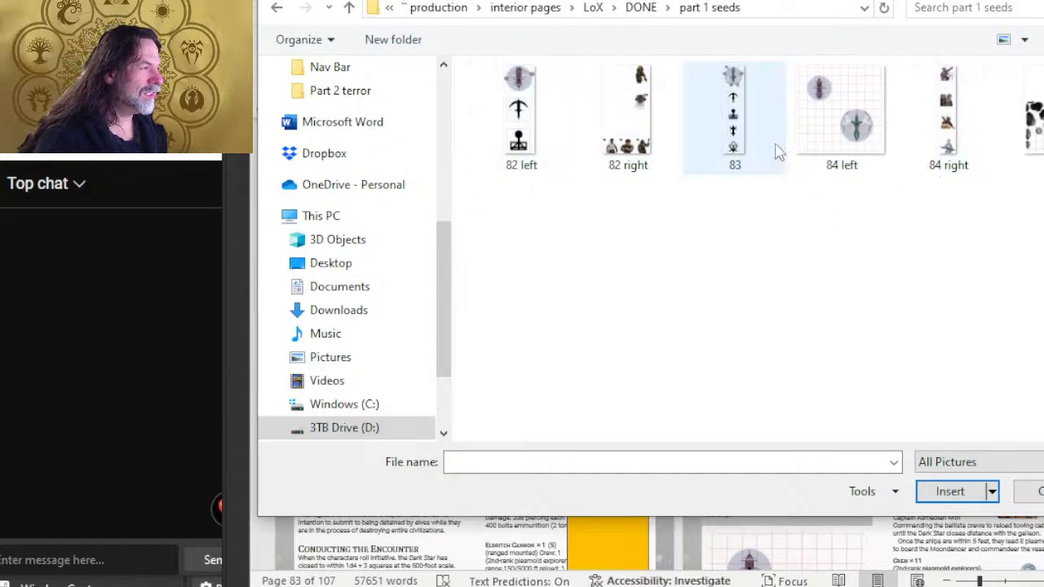
double_click(734, 132)
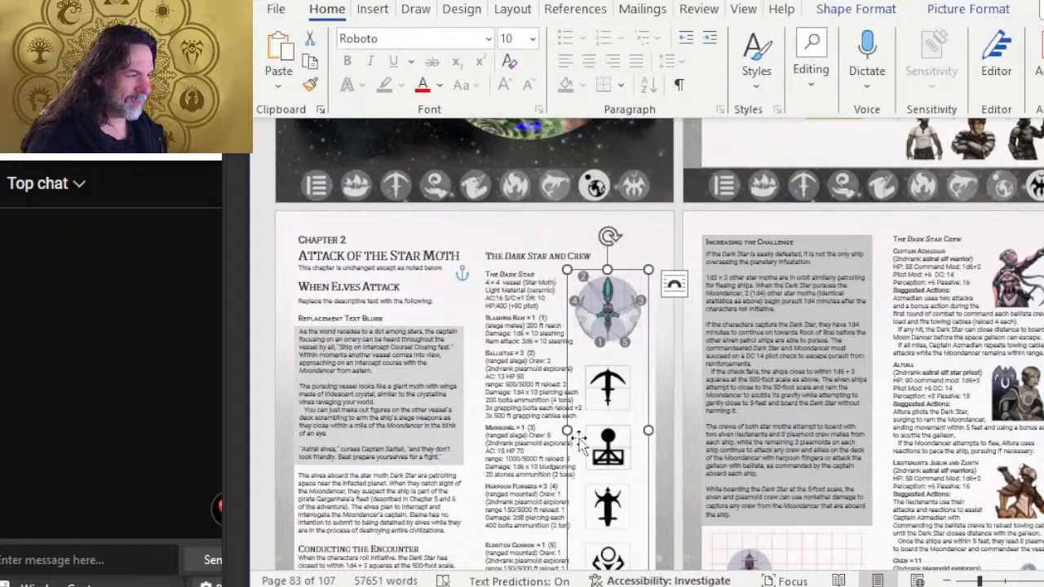
left_click(518, 365)
Select the green placeholder on the Part 1 page, switch to Photoshop, and replace the open 83 image with 82 left
scroll(531, 386, "up", 5)
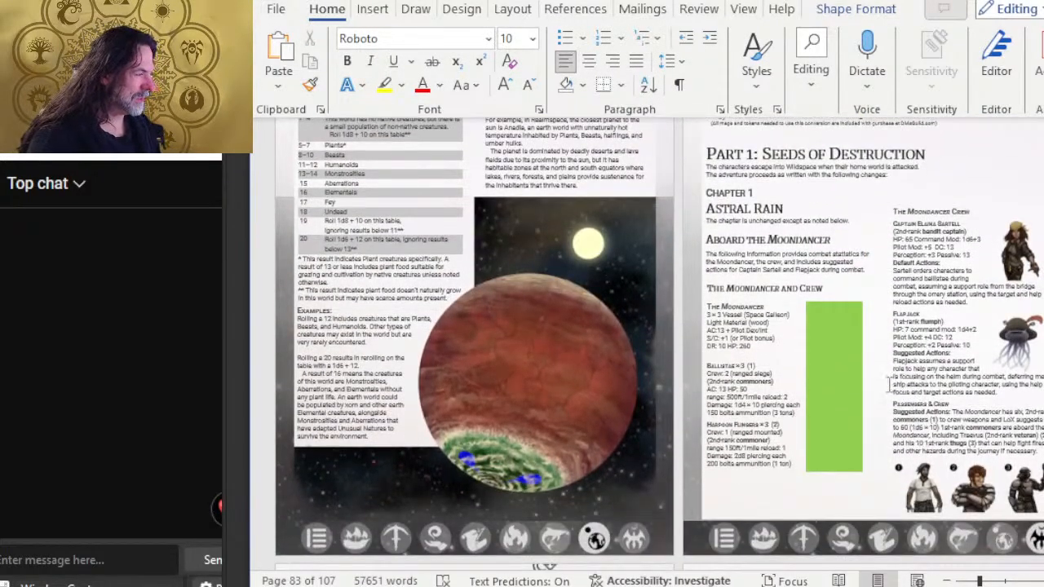
left_click(839, 359)
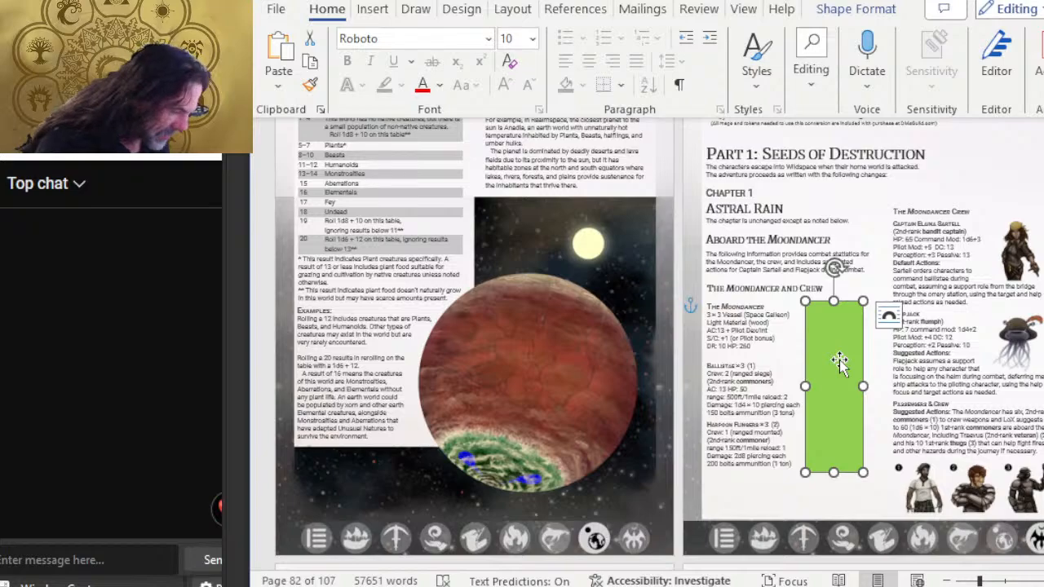
key("alt+Tab")
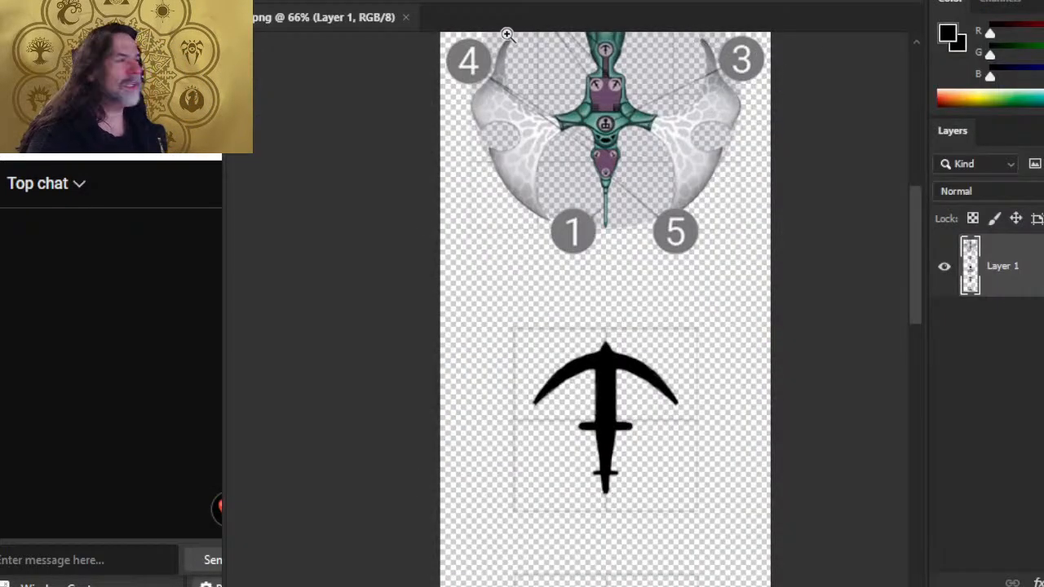
left_click(405, 17)
left_click(266, 0)
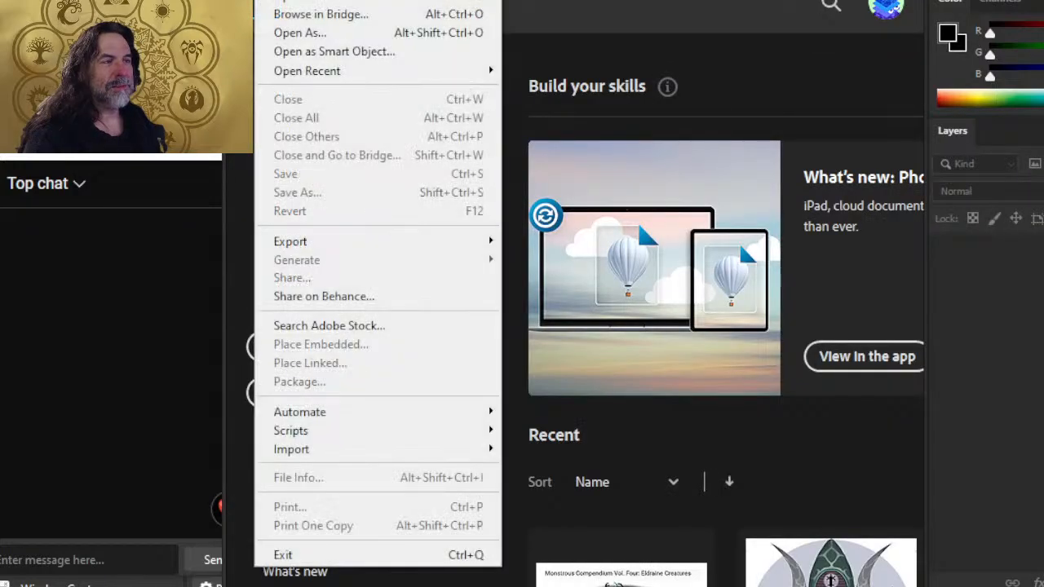
left_click(335, 1)
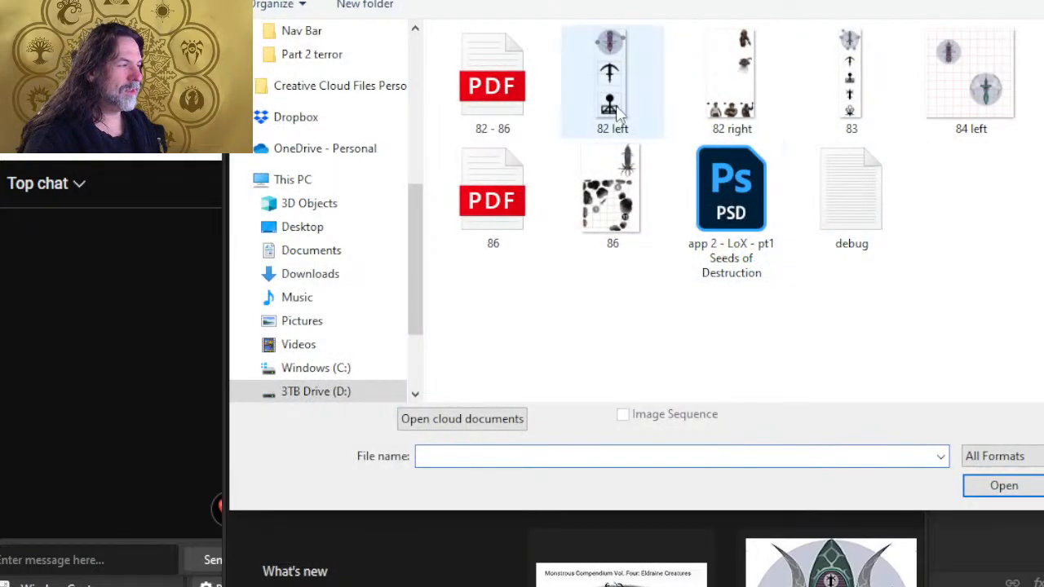
double_click(616, 104)
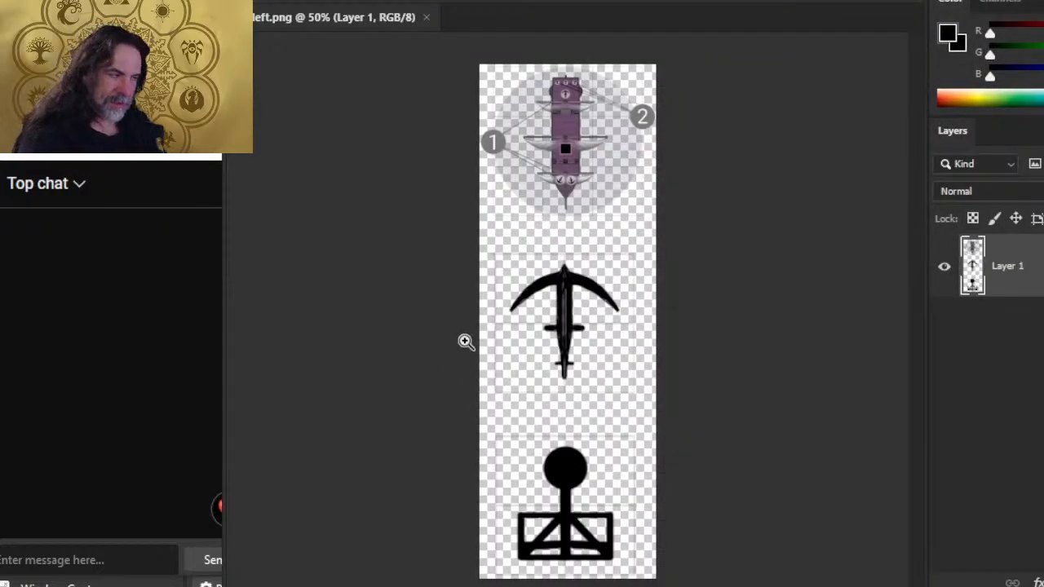
Paint black with the Brush over the pale streaks in the crossbow icon's arms and shaft, keeping the shaft's tip at its original length
left_click(571, 309)
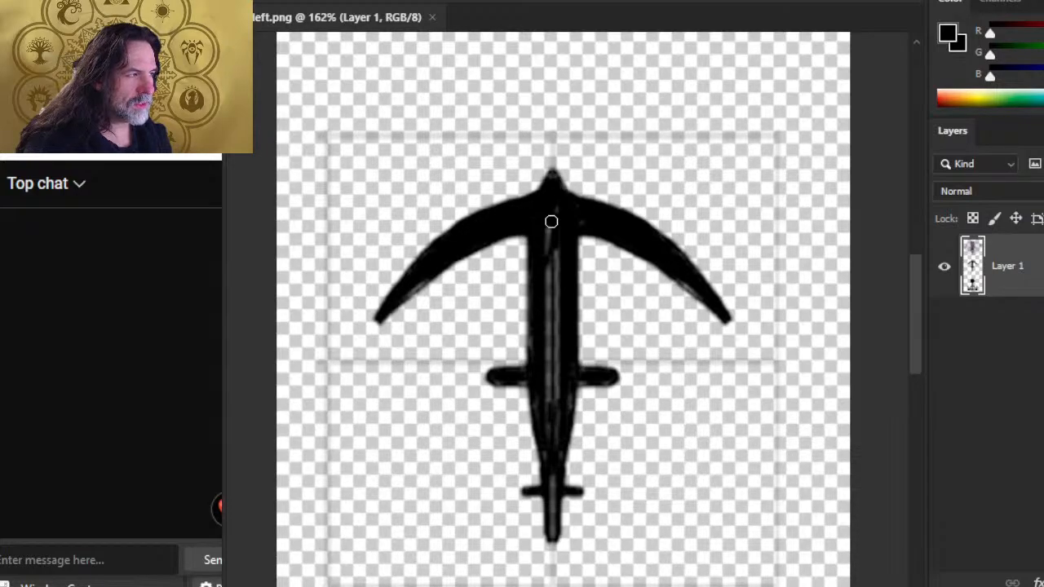
left_click_drag(552, 221, 555, 211)
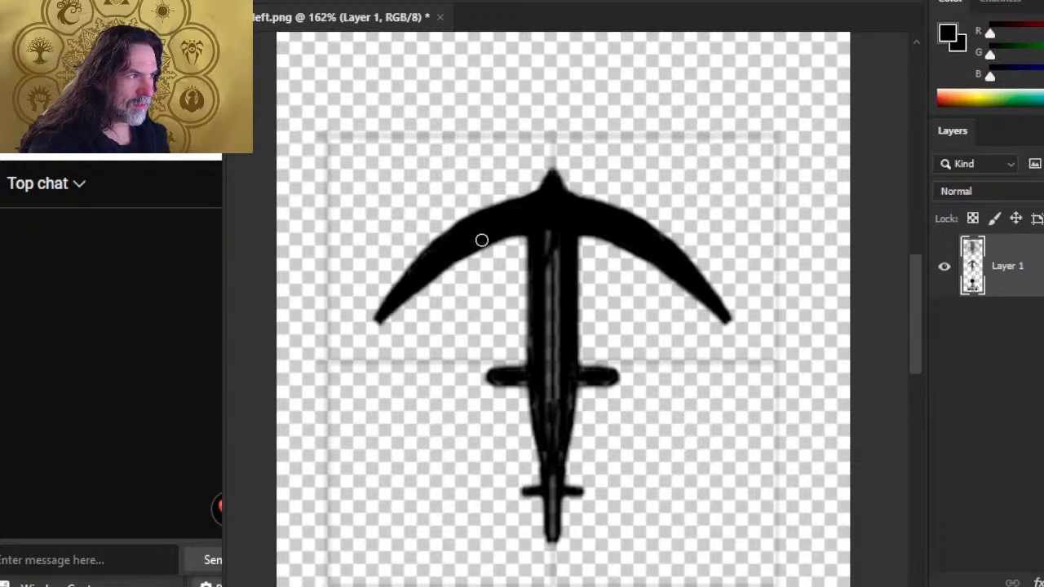
mouse_move(562, 211)
left_mouse_down()
mouse_move(537, 325)
mouse_move(553, 282)
mouse_move(566, 380)
mouse_move(578, 380)
left_mouse_up()
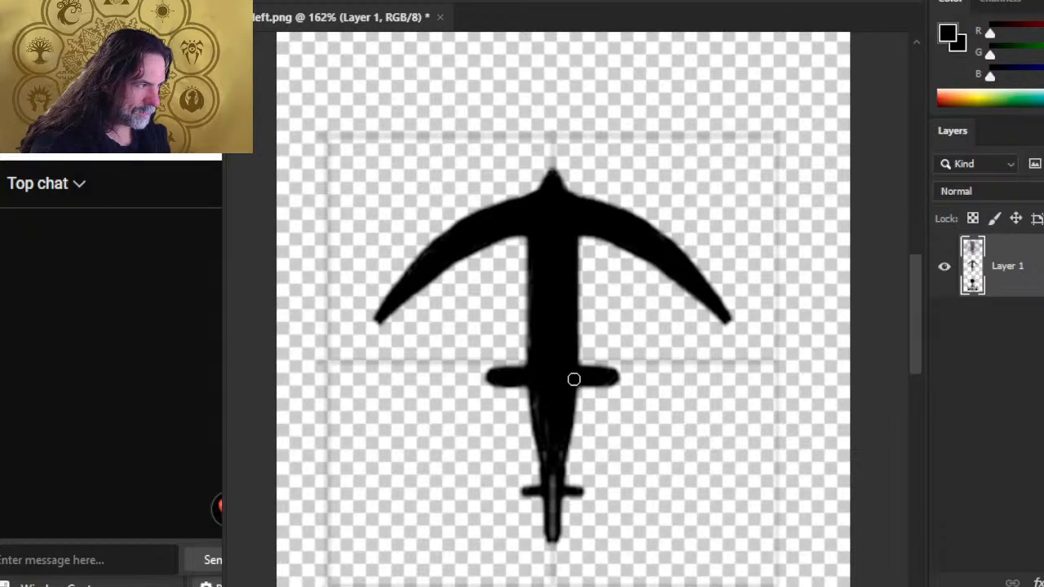
mouse_move(574, 379)
left_mouse_down()
mouse_move(566, 403)
mouse_move(542, 378)
left_mouse_up()
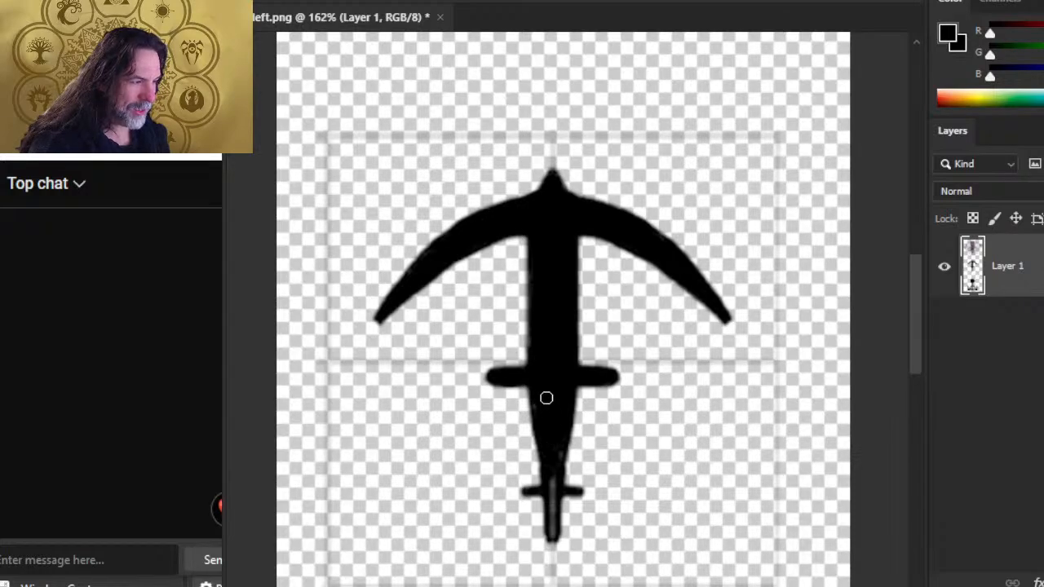
left_click_drag(555, 437, 554, 545)
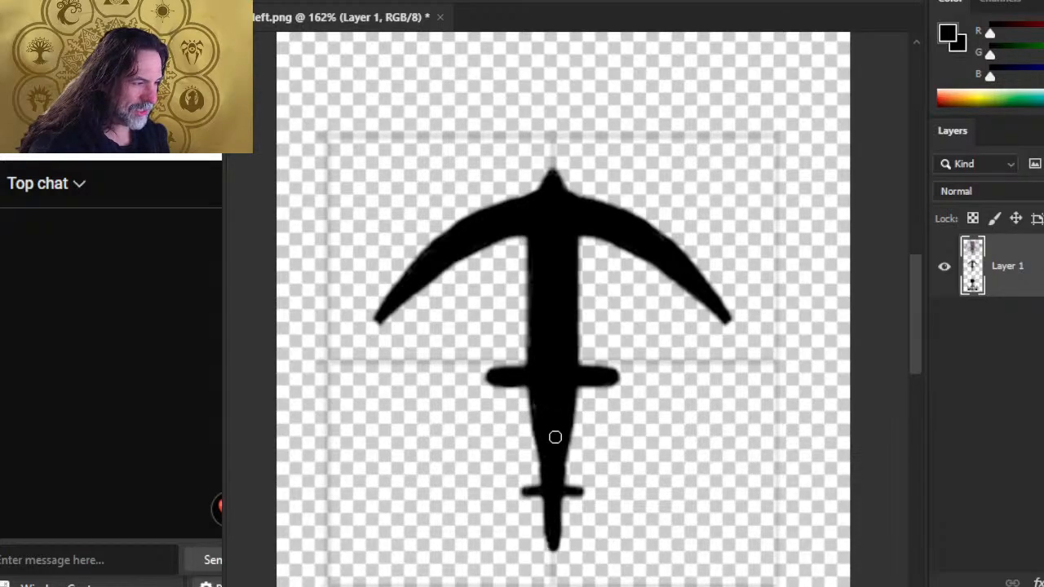
key("ctrl+z")
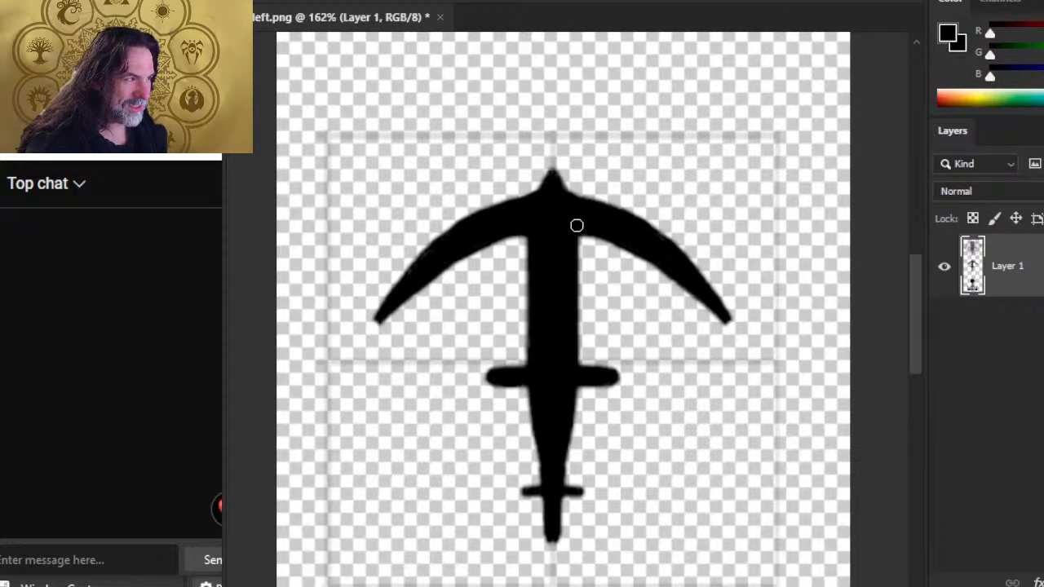
Try painting black down the right edge of the crossbow icon's shaft, and undo the strokes
left_click_drag(578, 226, 553, 462)
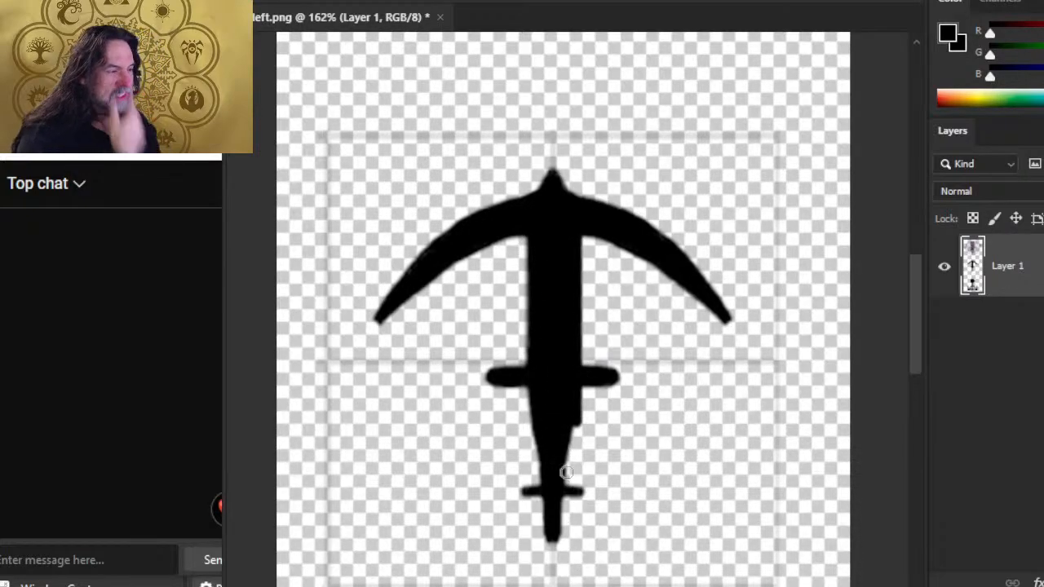
key("ctrl+z")
left_click_drag(577, 230, 577, 408)
key("ctrl+z")
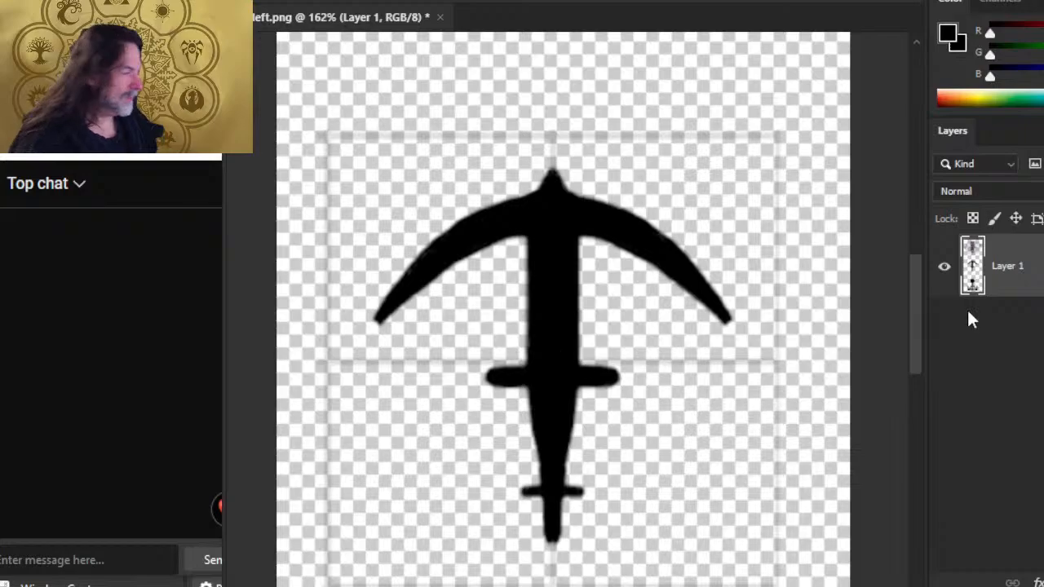
Save and close the retouched 82 left image, and switch to Word
key("ctrl+s")
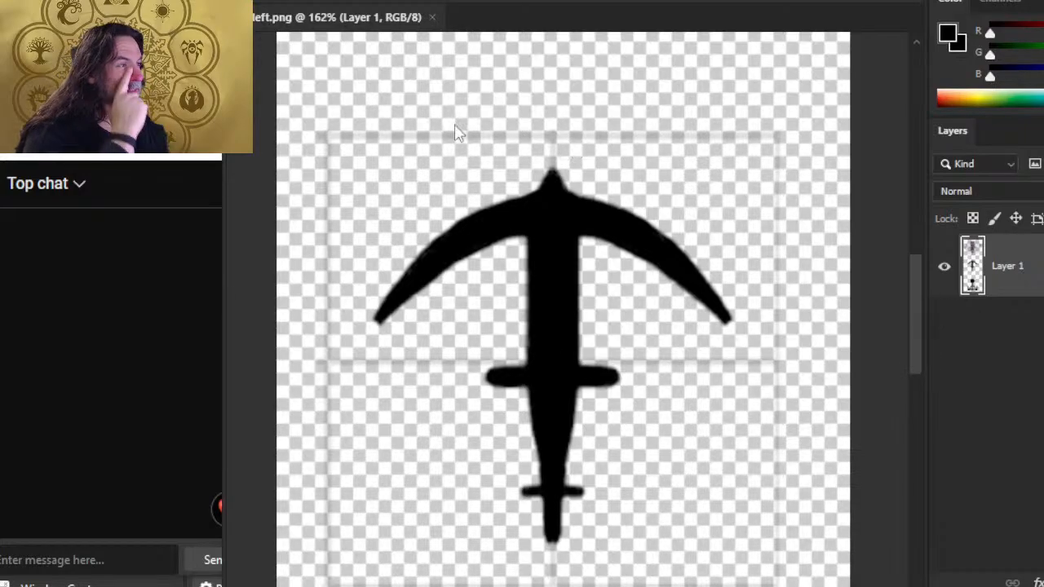
left_click(432, 17)
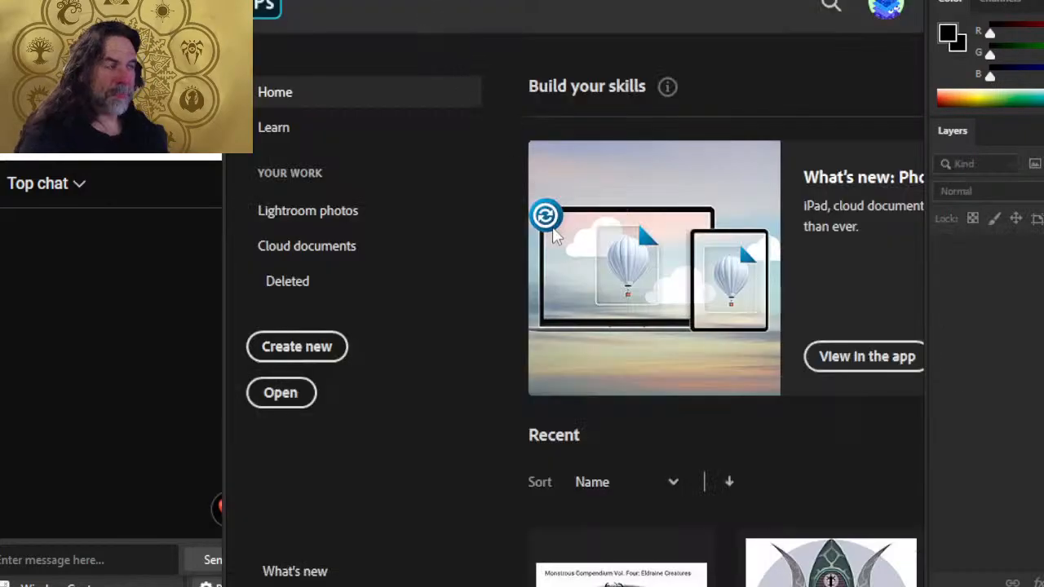
key("alt+Tab")
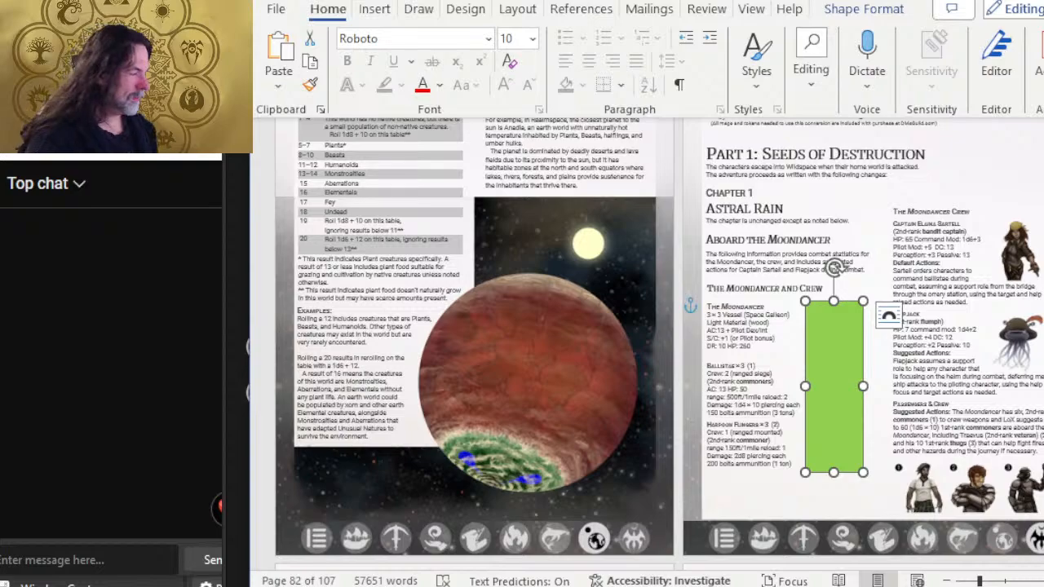
Fill the green placeholder beside the Moondancer statistics on page 82 with the 82 left picture from the part 1 seeds folder
right_click(848, 334)
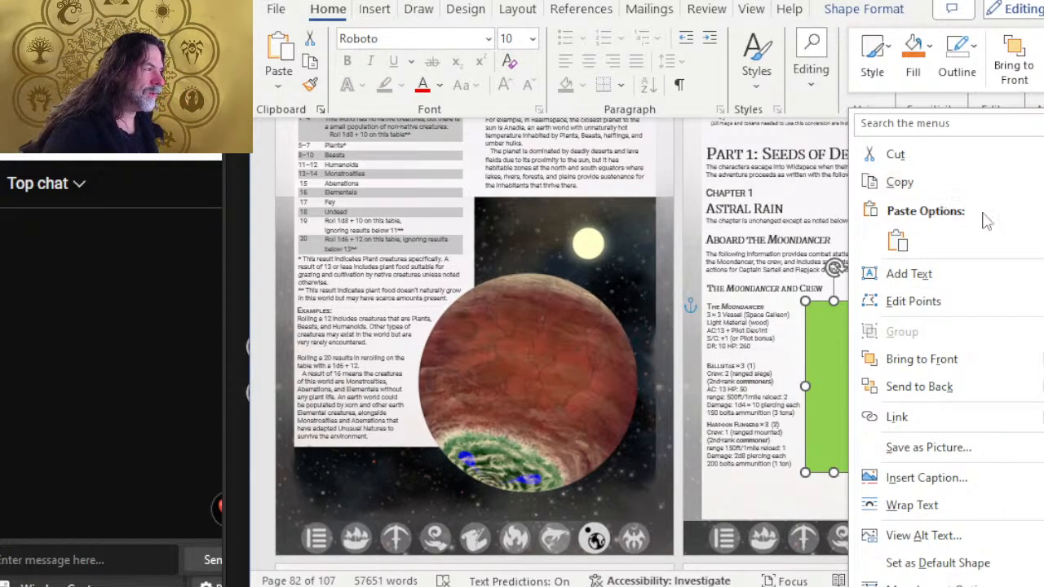
left_click(912, 57)
left_click(913, 57)
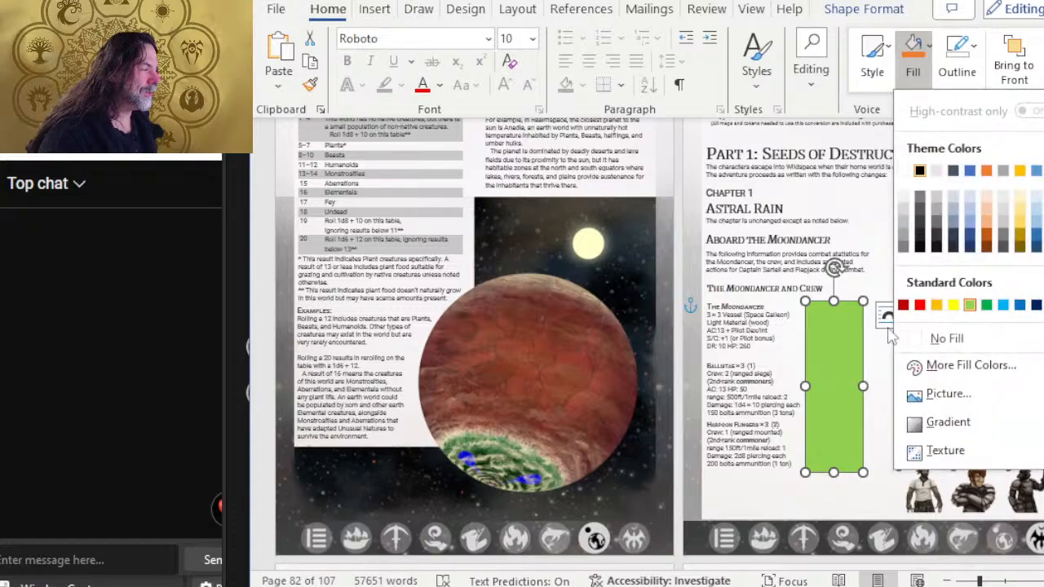
left_click(948, 394)
left_click(705, 222)
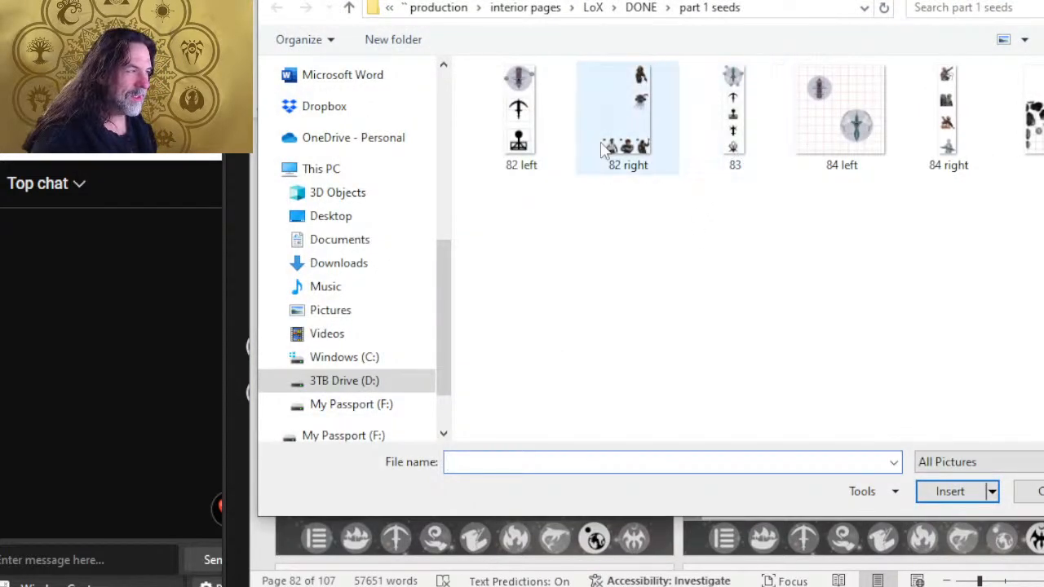
double_click(514, 135)
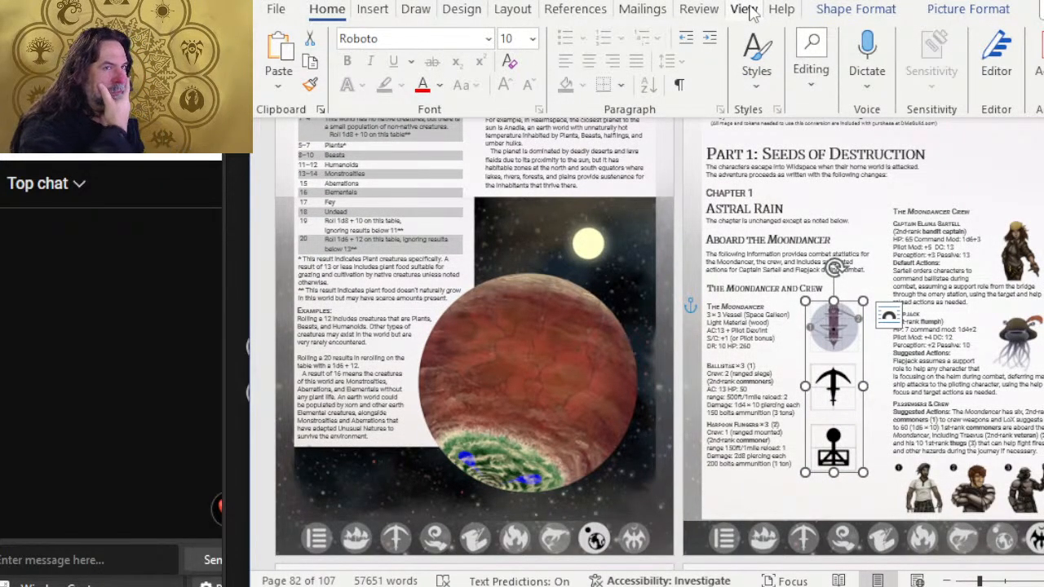
Go through the table of contents to the List of Ranged Siege Weapons and select the weapon icon picture beside it
scroll(659, 355, "up", 2)
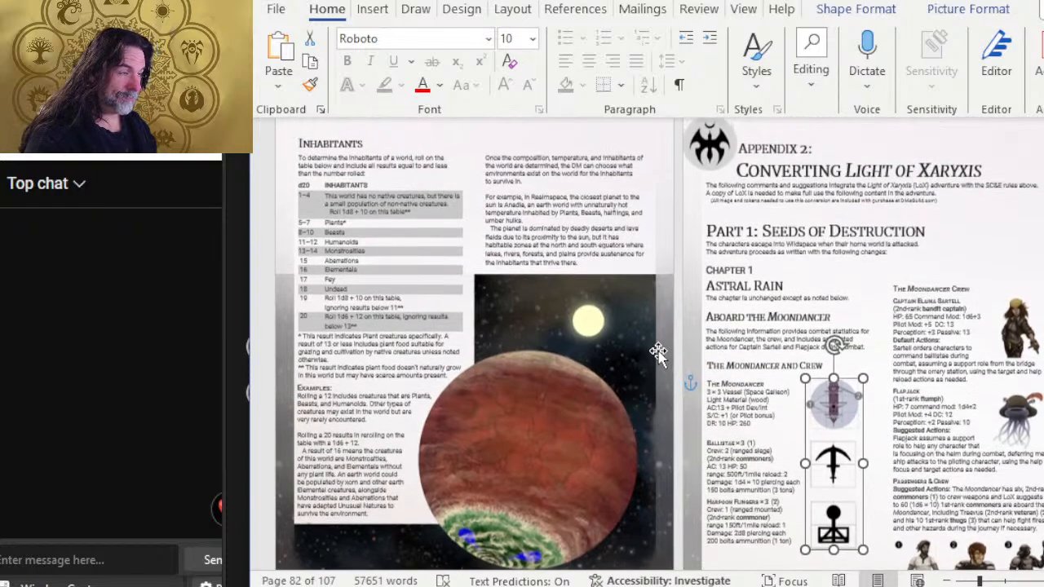
scroll(658, 353, "up", 4)
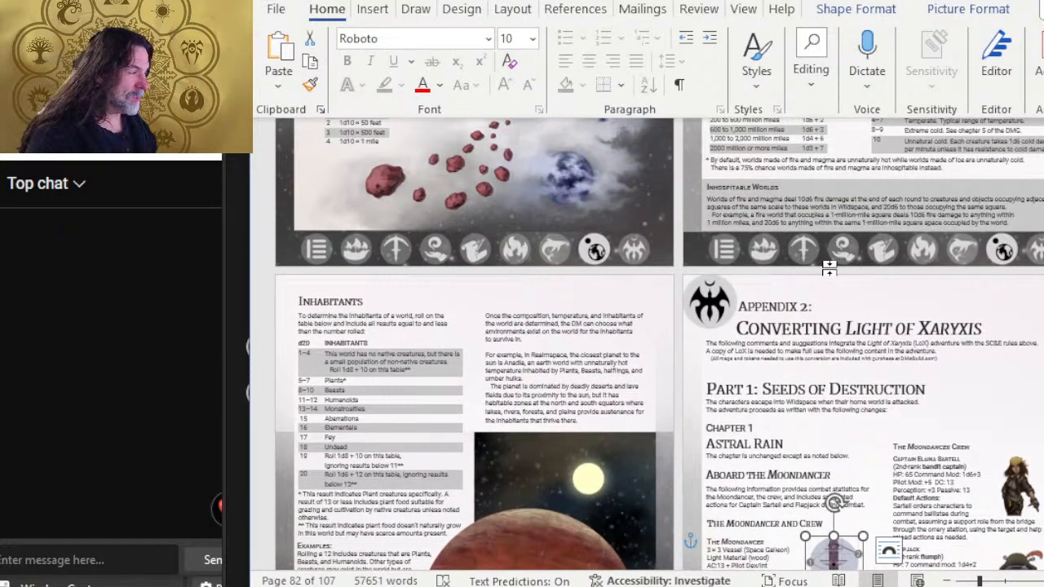
left_click(724, 246, "ctrl")
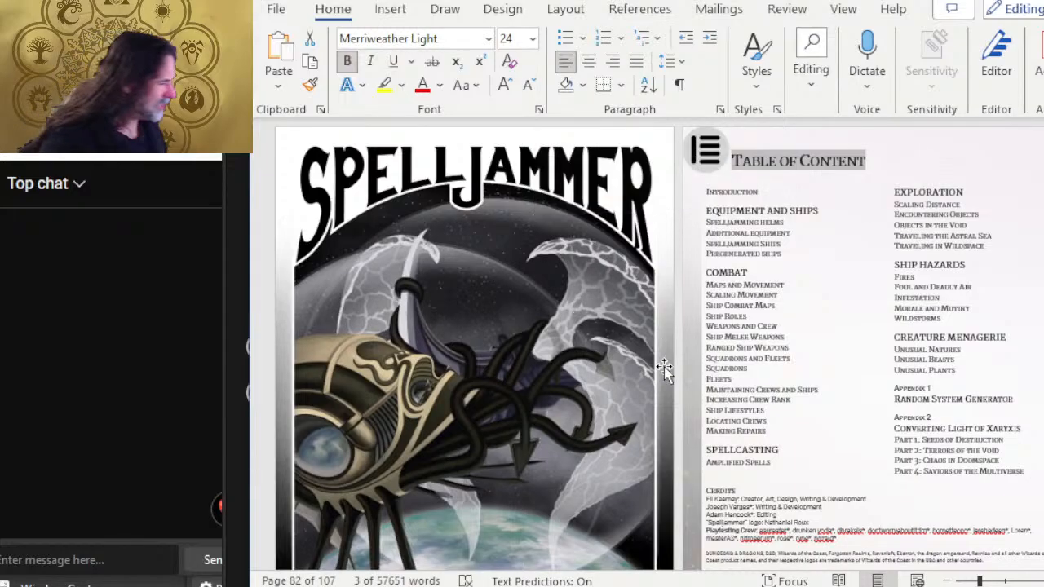
left_click(749, 337, "ctrl")
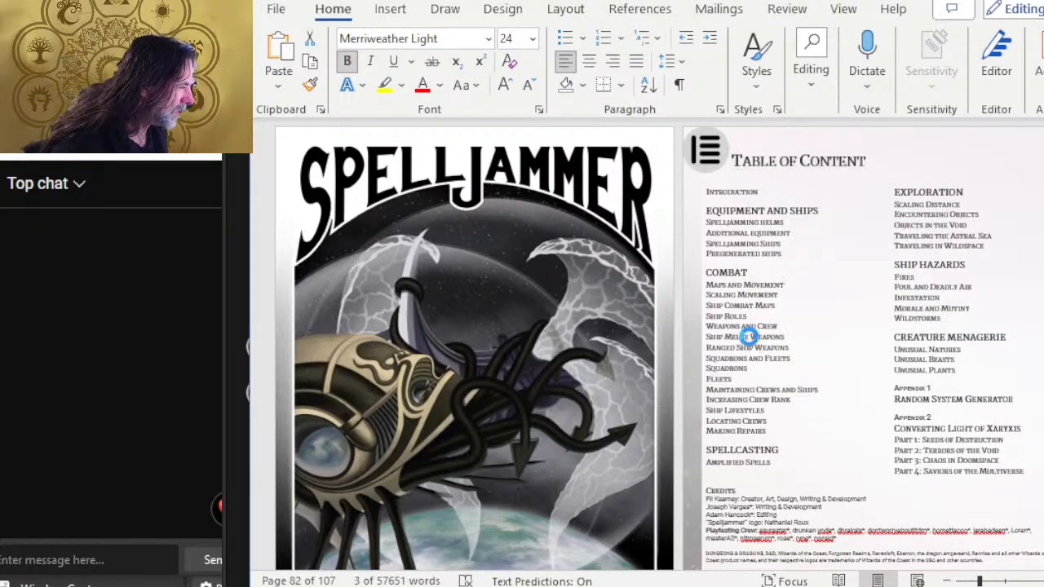
scroll(749, 338, "down", 10)
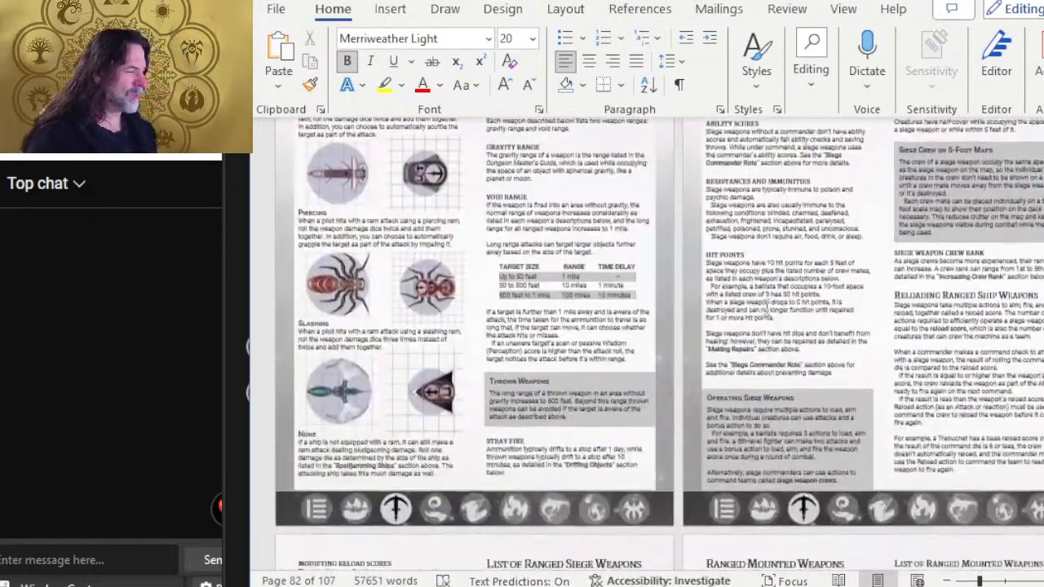
scroll(783, 304, "down", 4)
scroll(786, 300, "up", 4)
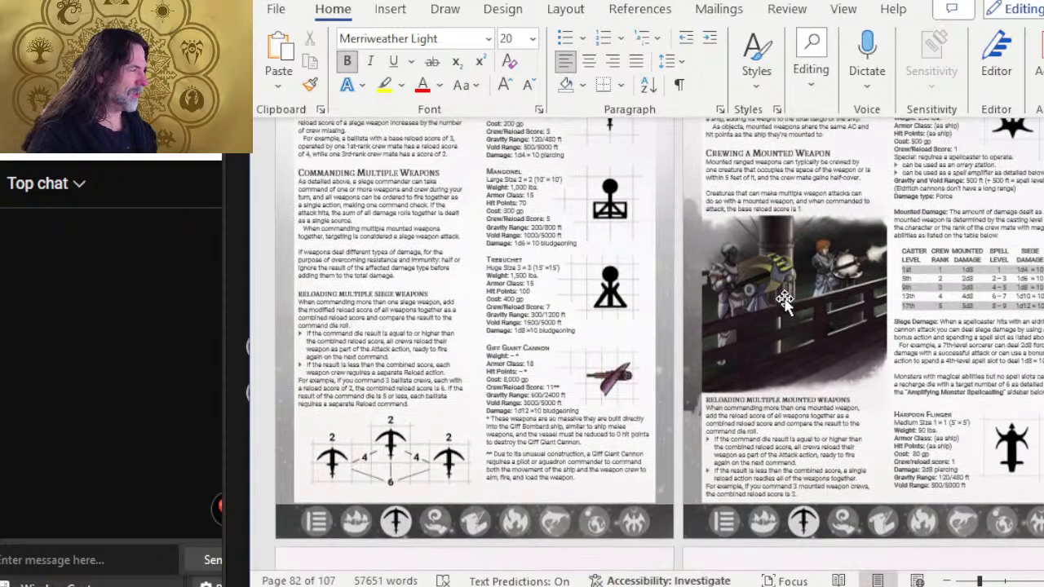
left_click(603, 187)
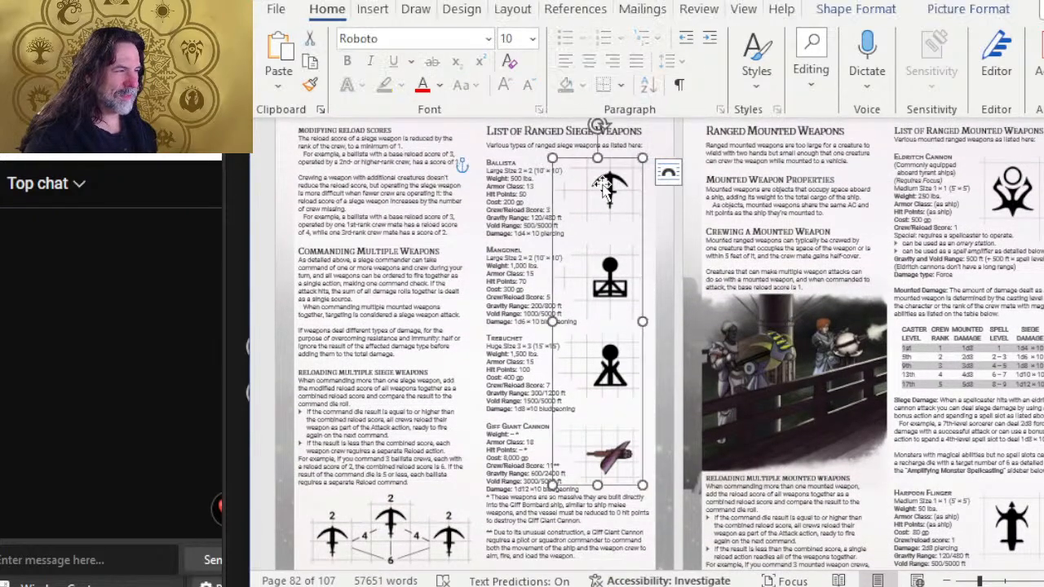
Switch to Photoshop and browse for a file to open in the DONE! folder inside the COMBAT folder
key("alt+Tab")
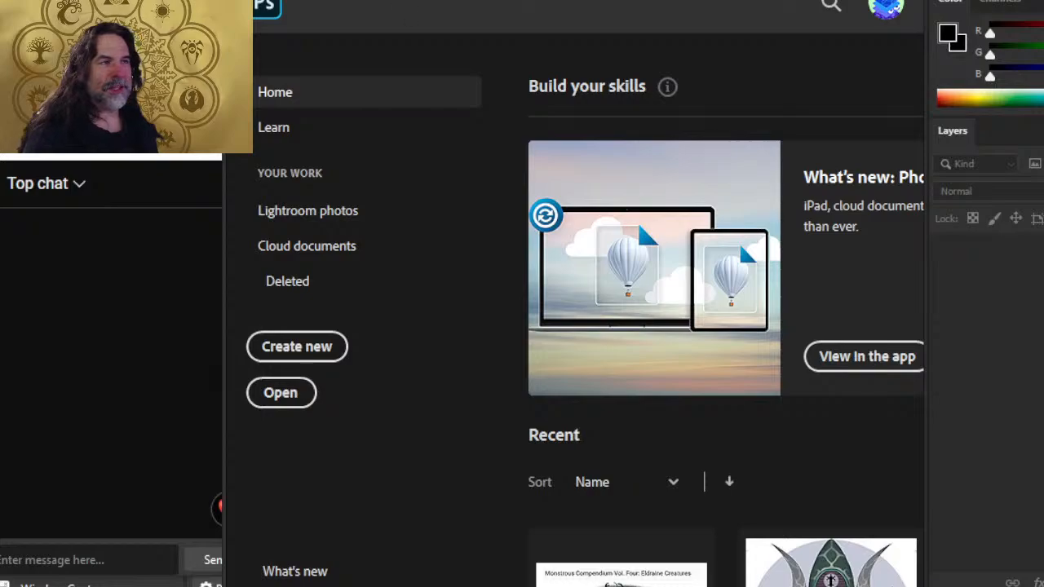
key("alt+f")
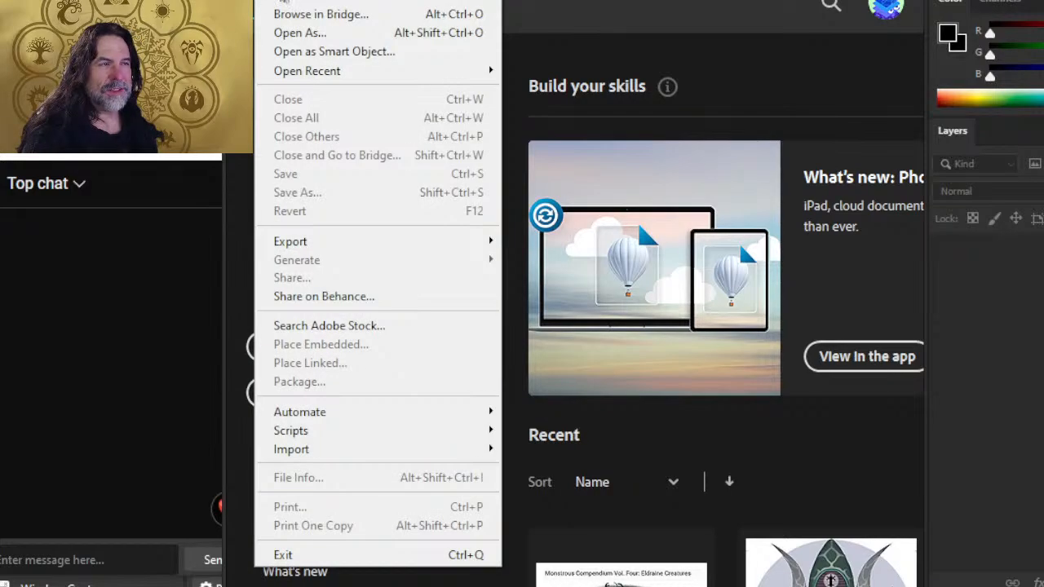
left_click(287, 3)
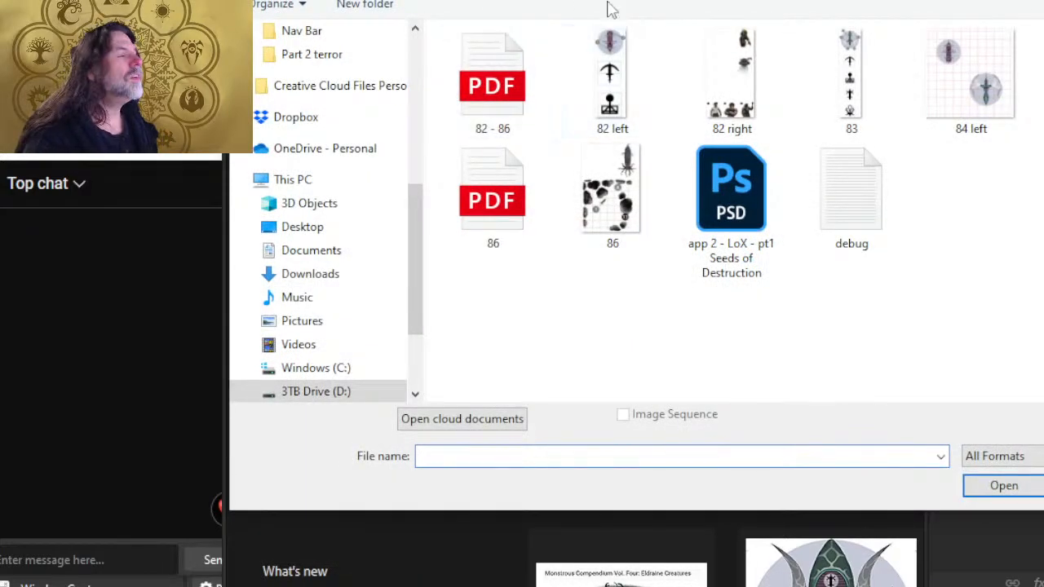
key("alt+Up")
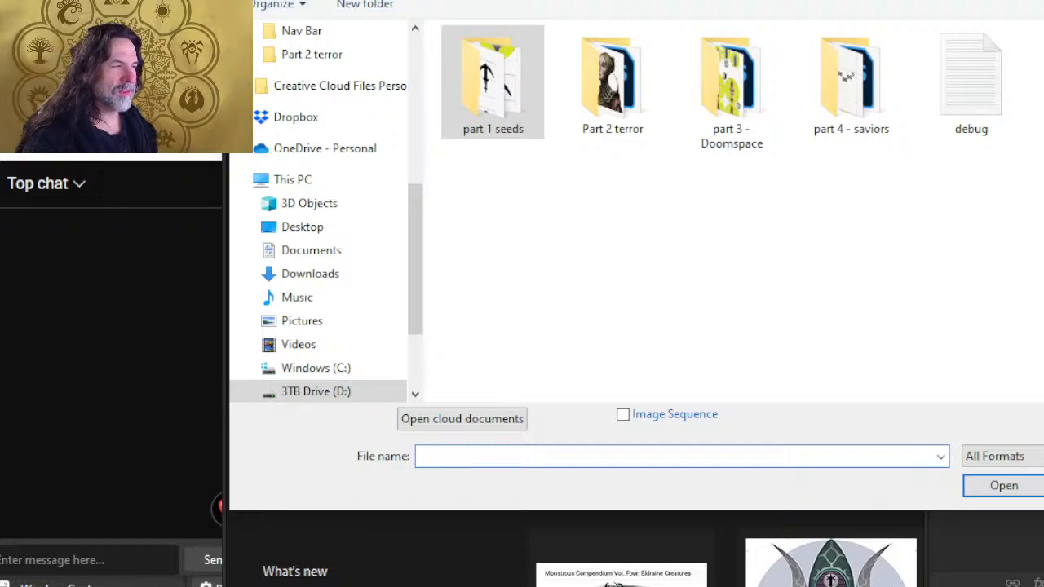
key("alt+Up")
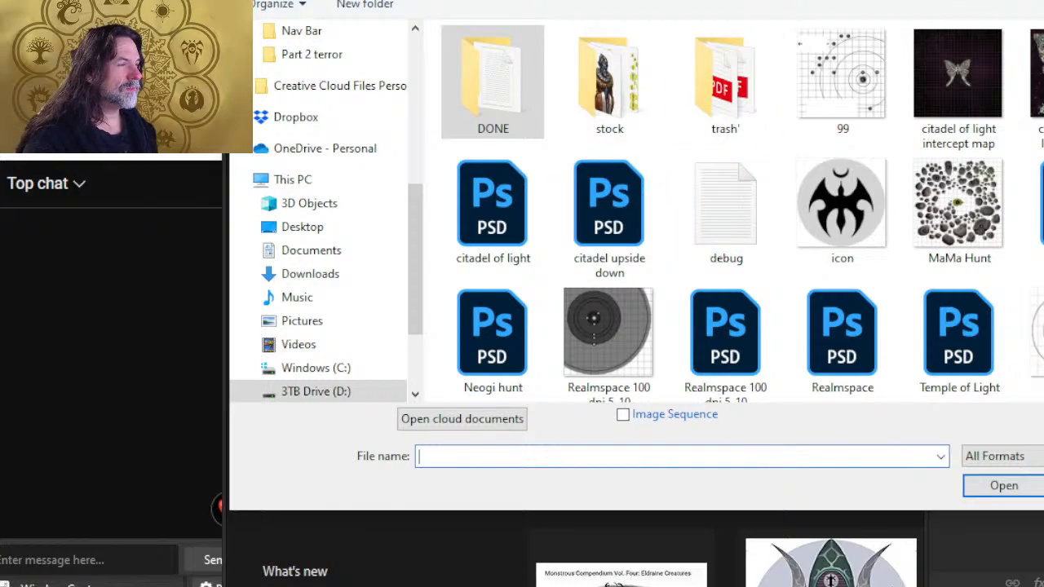
key("alt+Up")
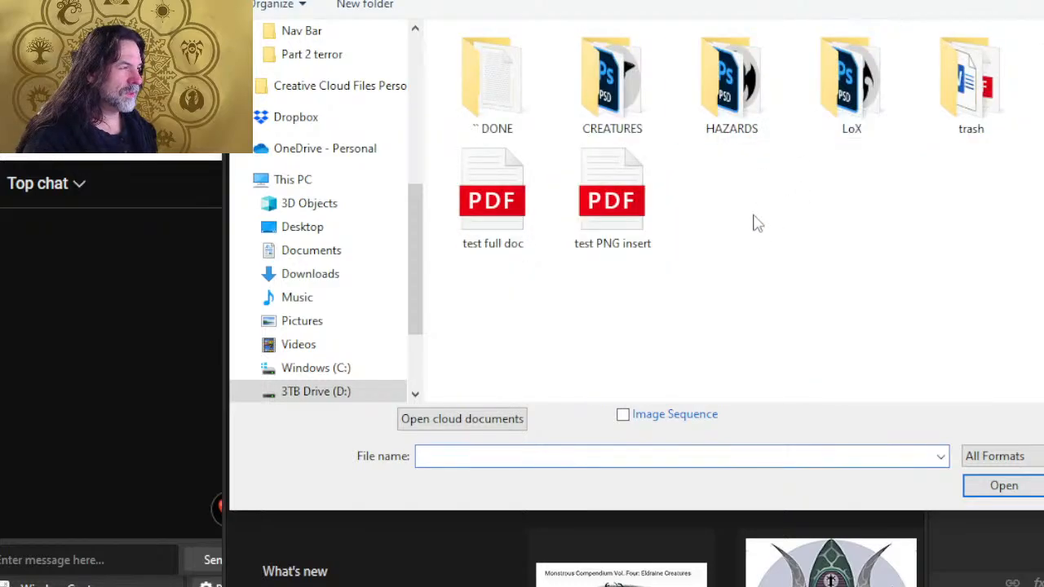
left_click_drag(856, 97, 499, 111)
left_click(502, 106)
double_click(501, 106)
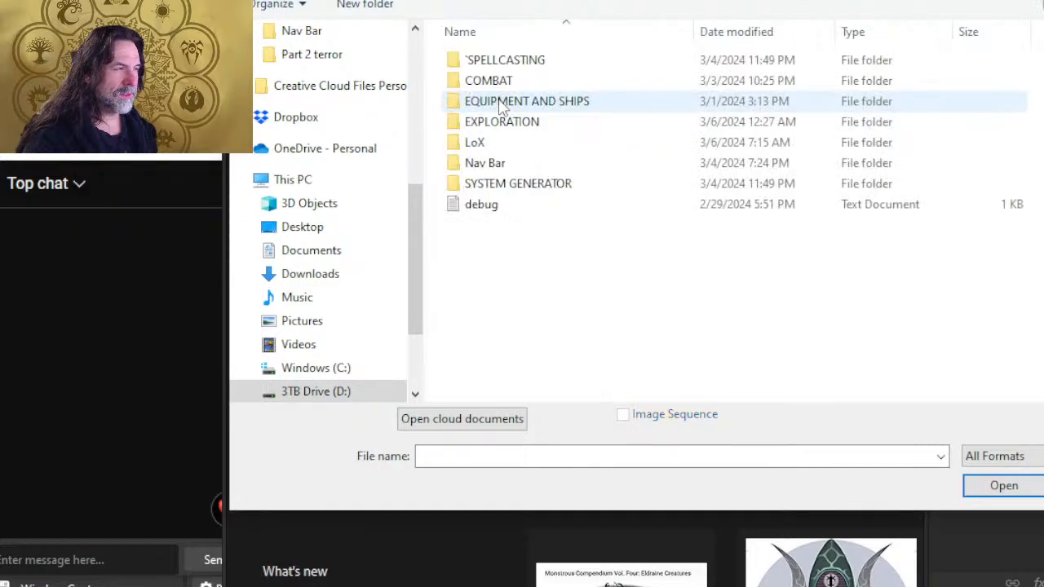
double_click(513, 82)
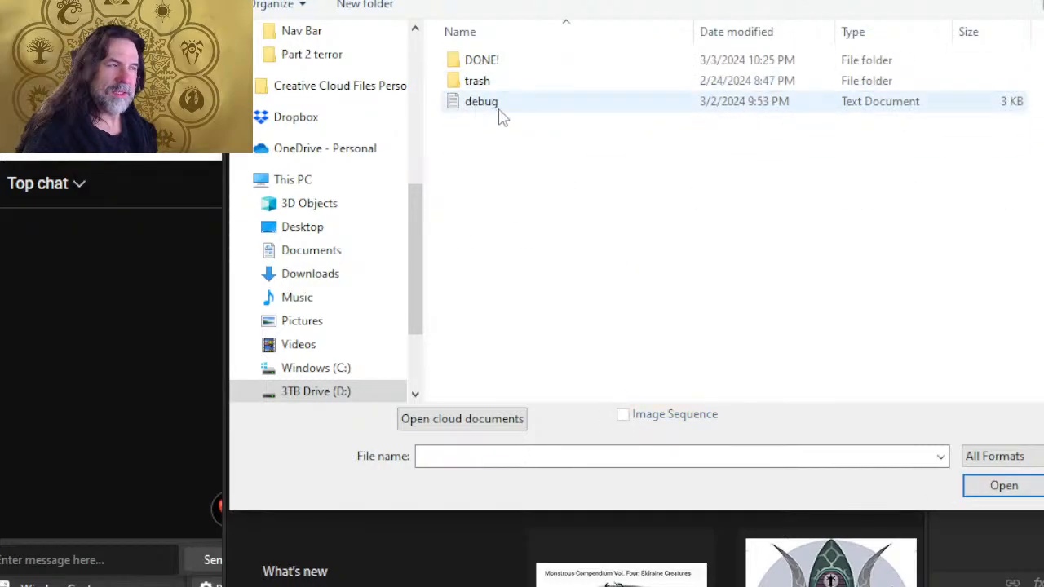
double_click(480, 62)
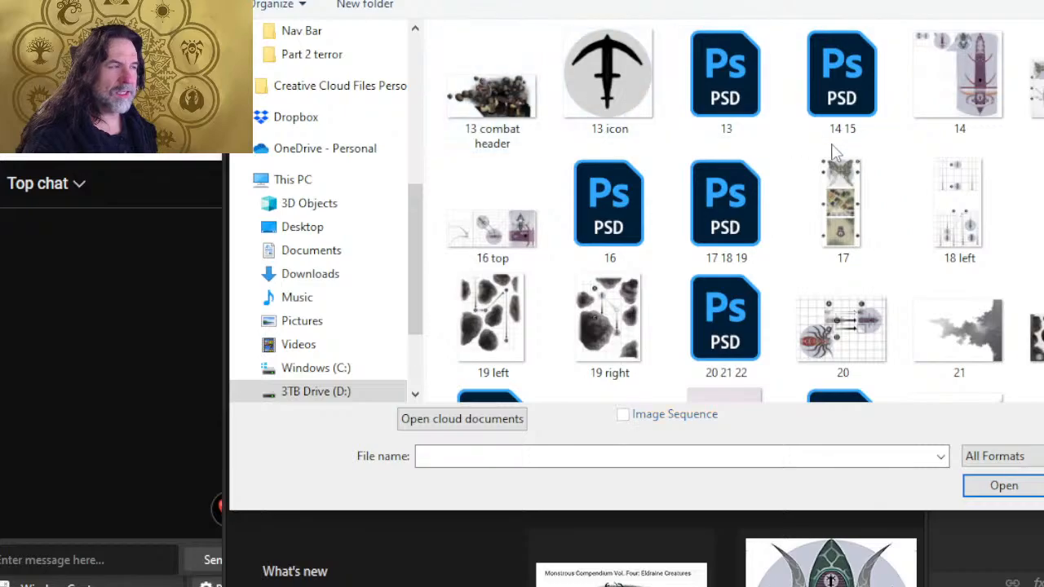
scroll(805, 243, "down", 8)
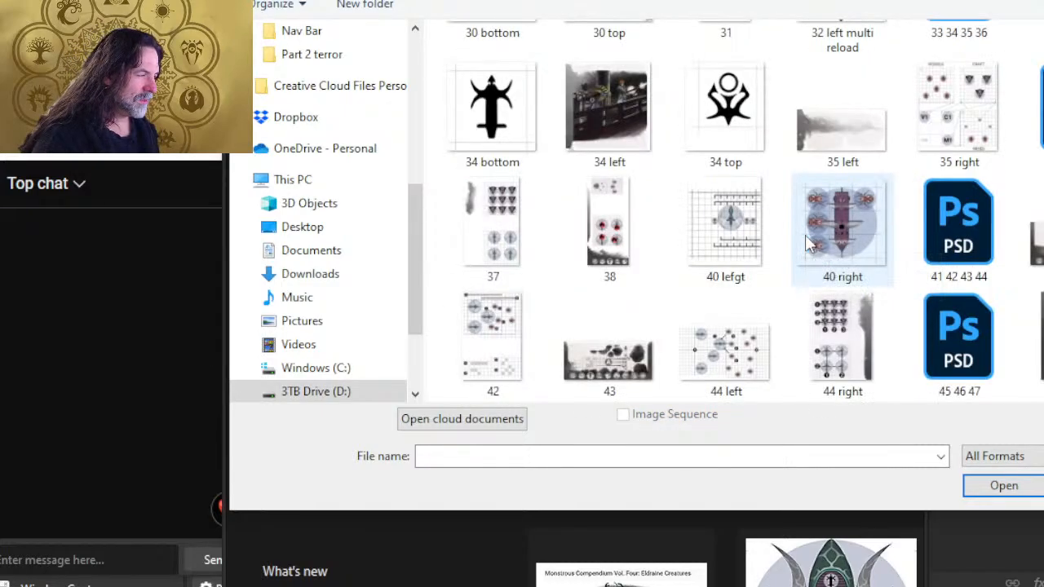
scroll(934, 318, "up", 2)
double_click(976, 202)
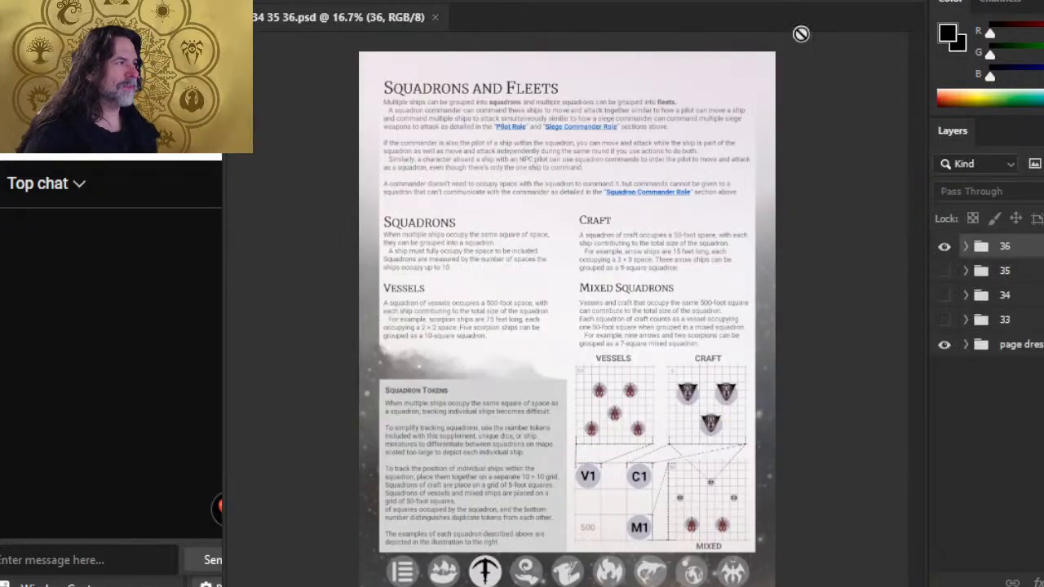
left_click(436, 17)
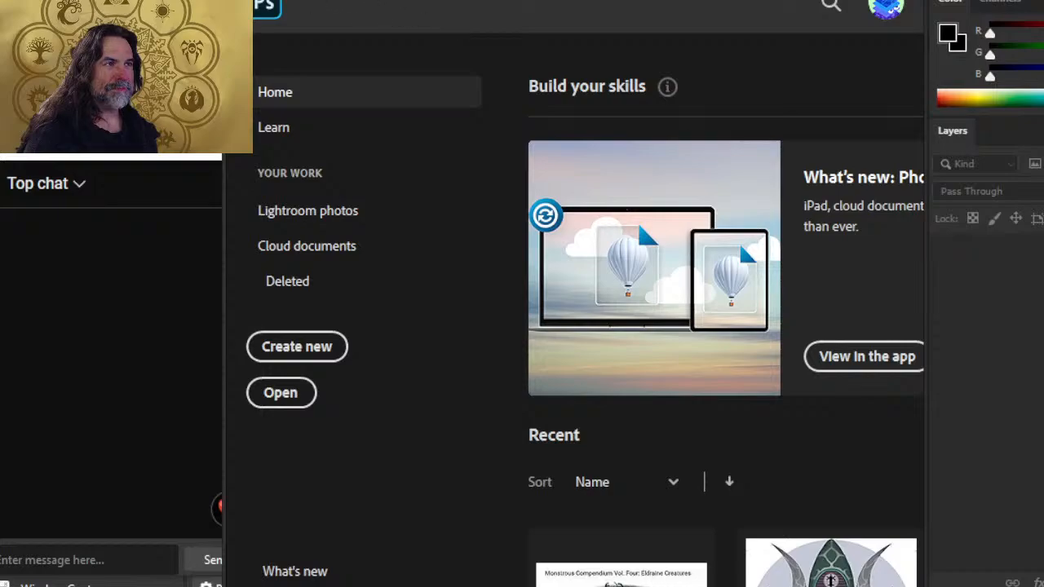
Open the PNG strip of siege weapon icons, stored beside the 33 34 35 36 PSD in the combat DONE! folder
key("alt+f")
left_click(291, 2)
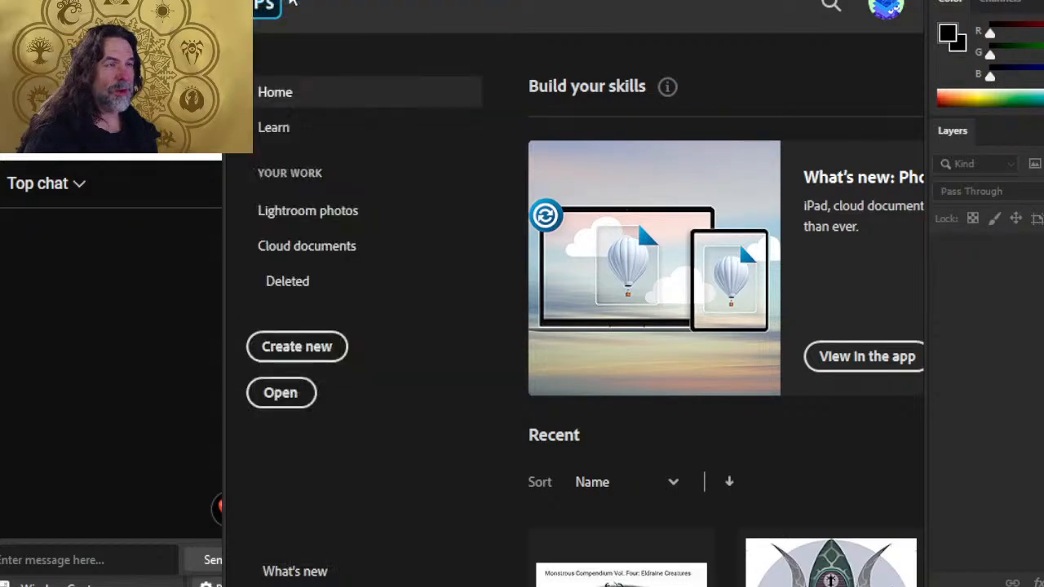
scroll(771, 155, "down", 5)
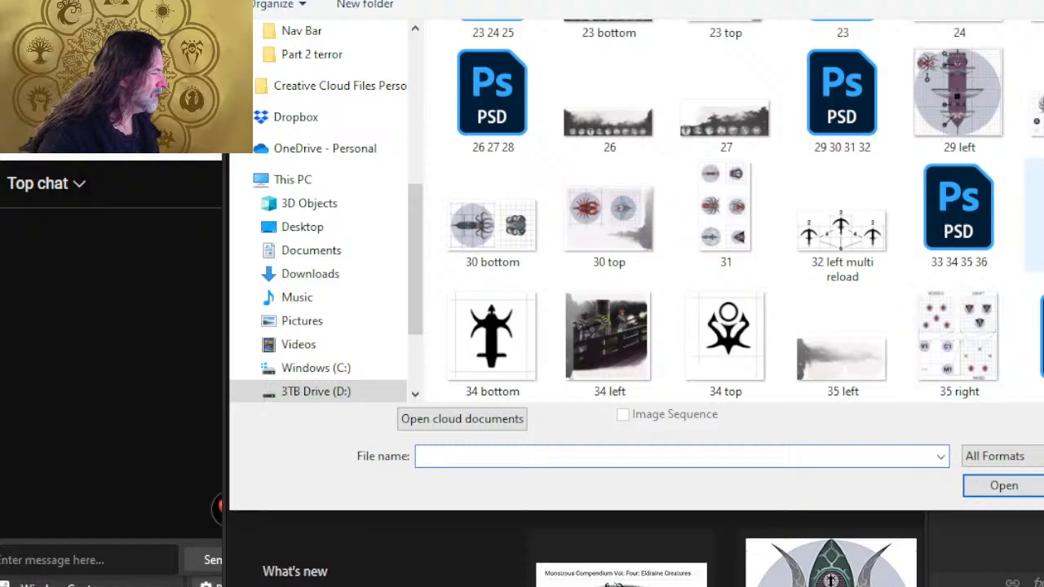
double_click(1038, 215)
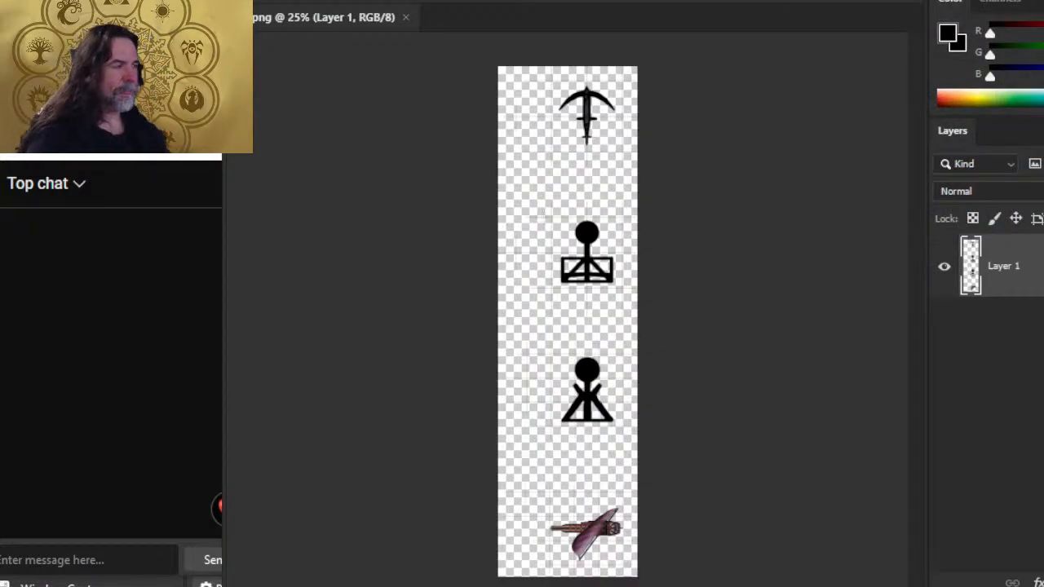
Paint black over the pale streaks in the ballista icon's pointed head and both curved arms
left_click_drag(603, 82, 774, 159)
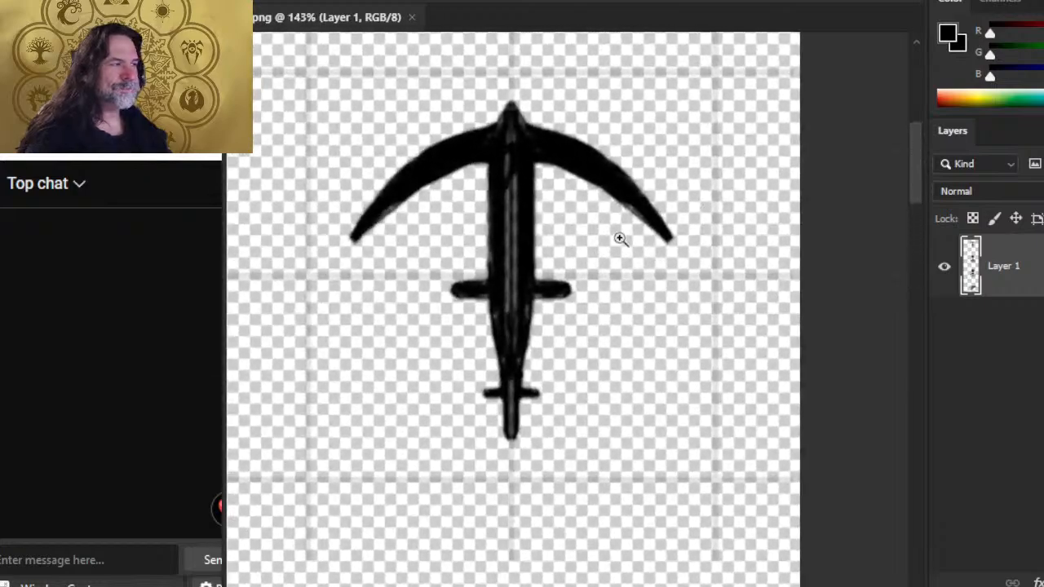
left_click_drag(507, 153, 623, 283)
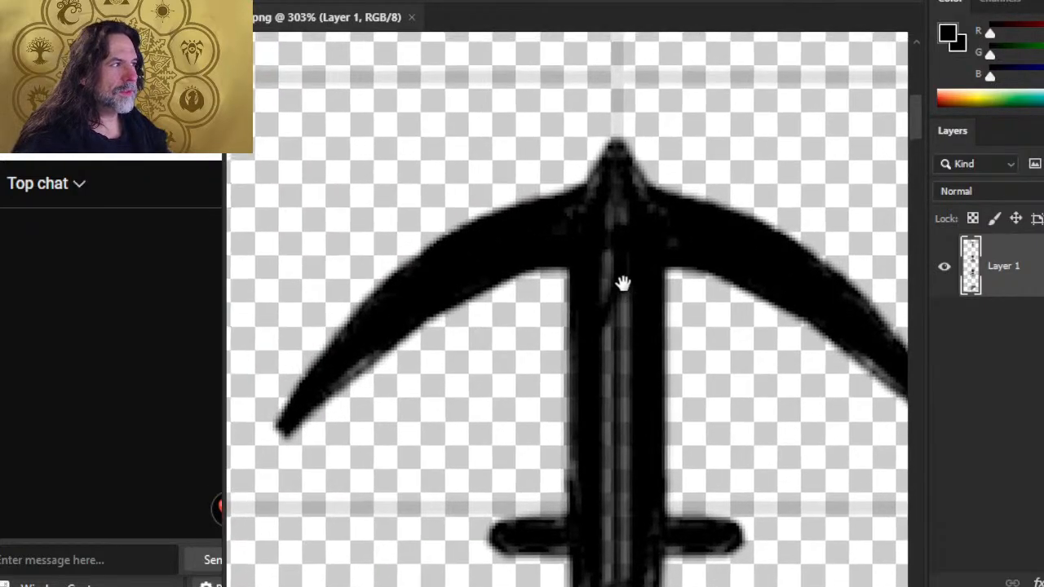
left_click(605, 204)
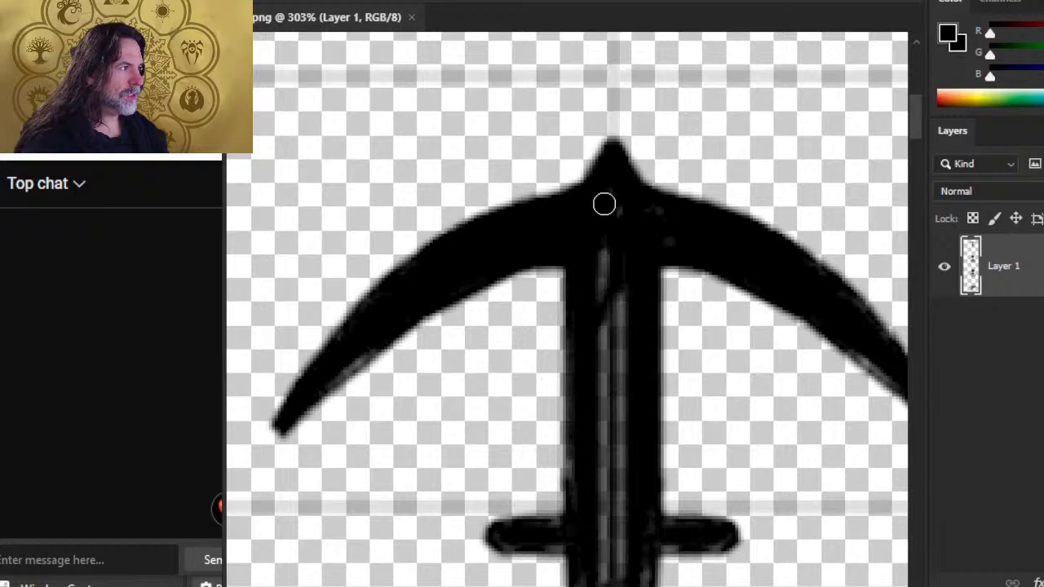
left_click(371, 342)
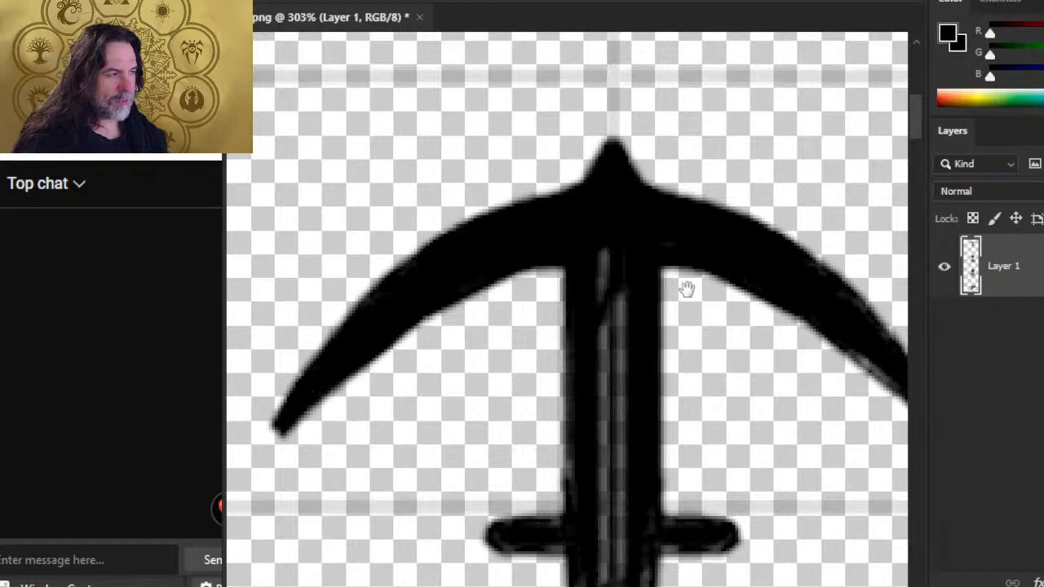
left_click_drag(687, 288, 527, 235)
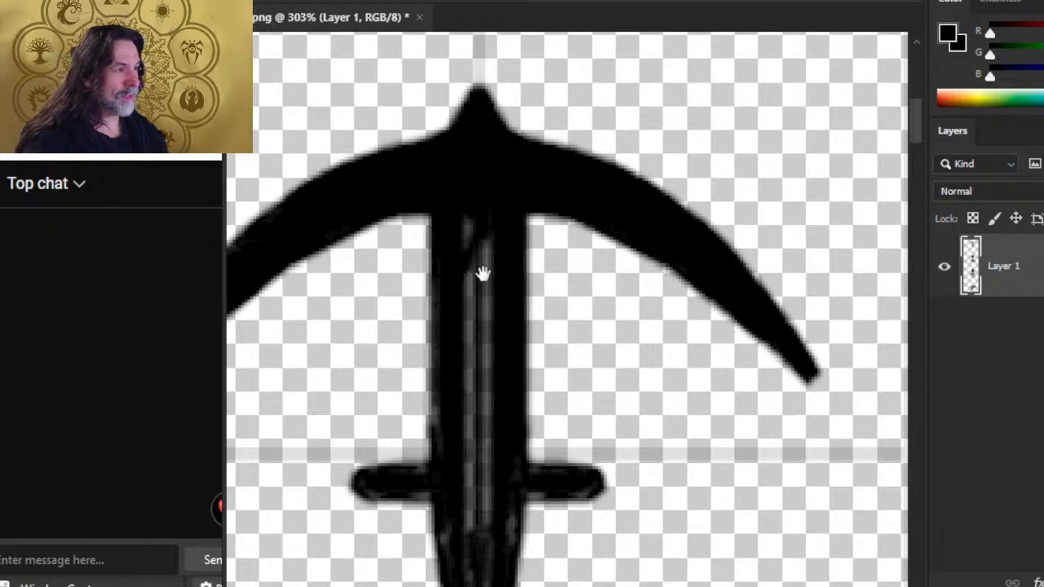
Enlarge the brush and paint the ballista icon's upper shaft and wide crossbar solid black
mouse_move(478, 273)
left_mouse_down()
mouse_move(625, 216)
mouse_move(606, 476)
left_mouse_up()
key("bracketright")
key("bracketright")
key("bracketright")
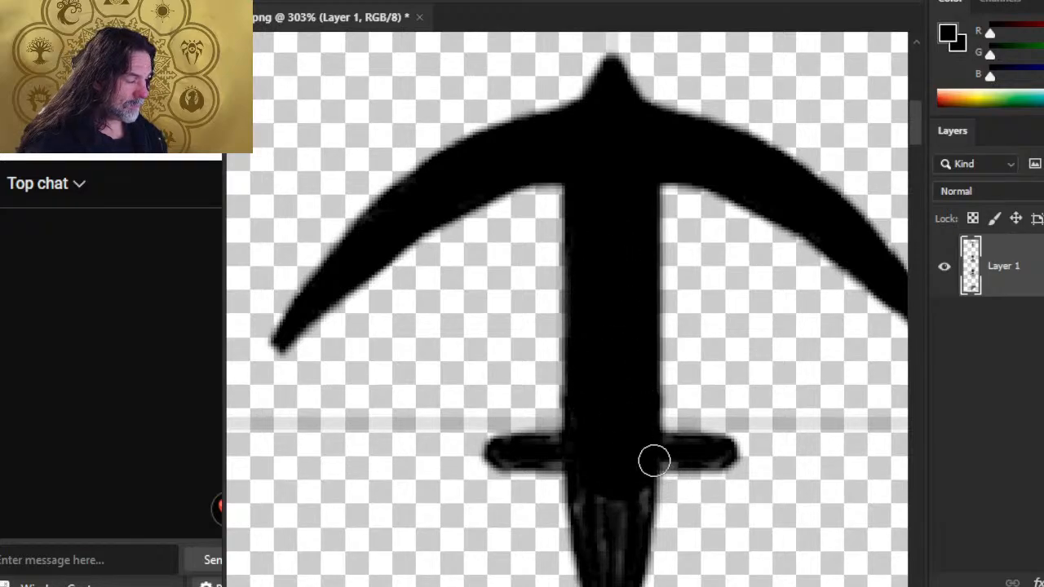
left_click_drag(658, 453, 710, 457)
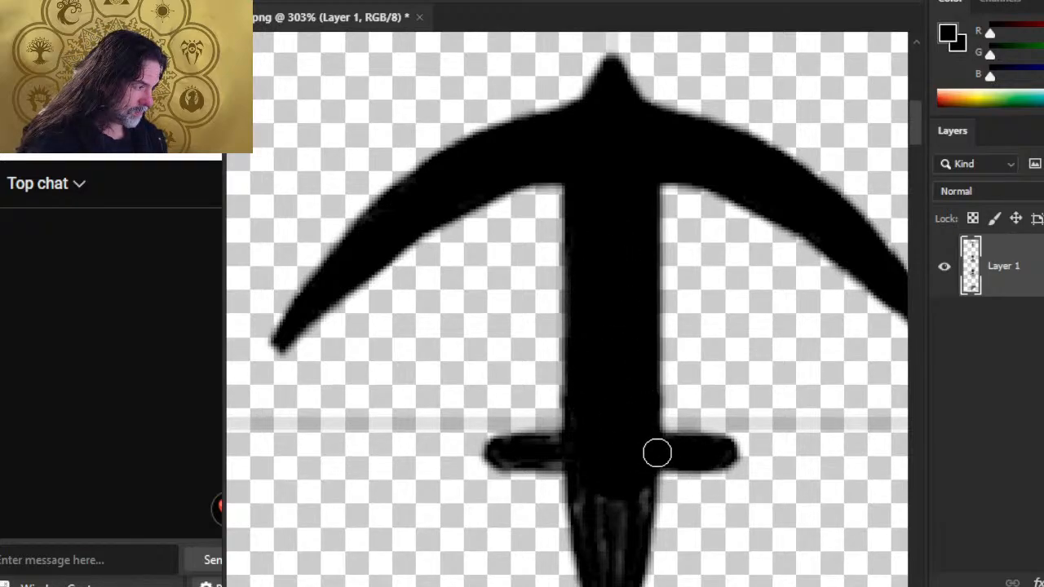
left_click_drag(586, 448, 553, 452)
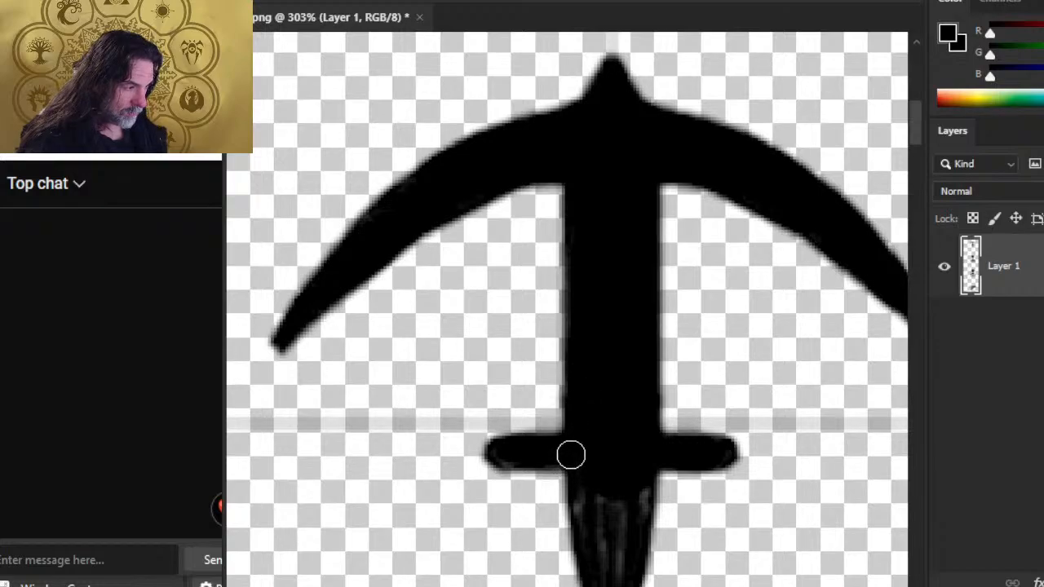
Paint black over the pale streaks in the ballista icon's tapering lower shaft, and undo the final stroke near its narrow end
mouse_move(637, 527)
left_mouse_down()
mouse_move(626, 388)
mouse_move(646, 374)
left_mouse_up()
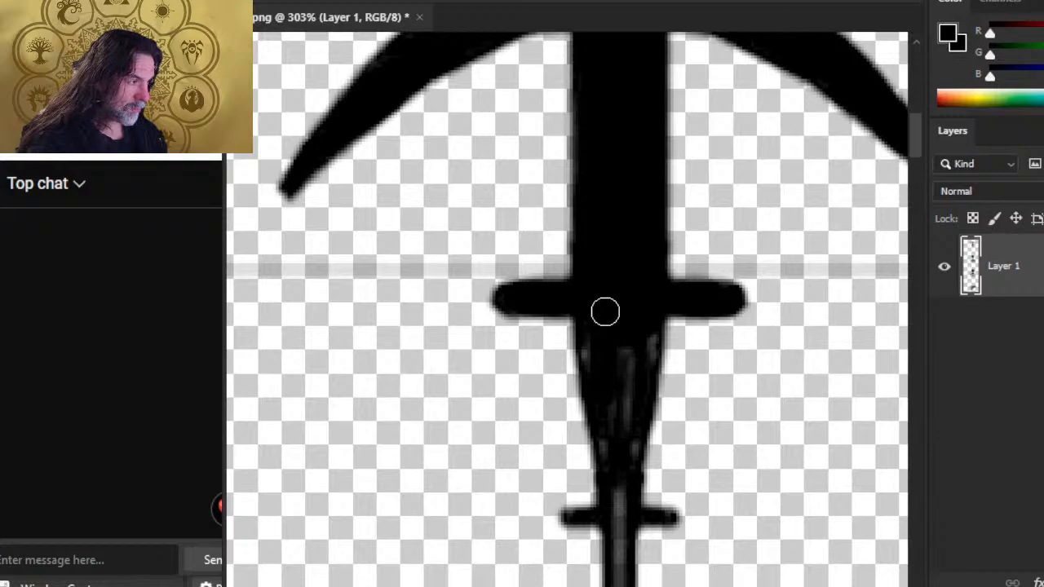
mouse_move(605, 311)
left_mouse_down()
mouse_move(610, 353)
mouse_move(641, 348)
left_mouse_up()
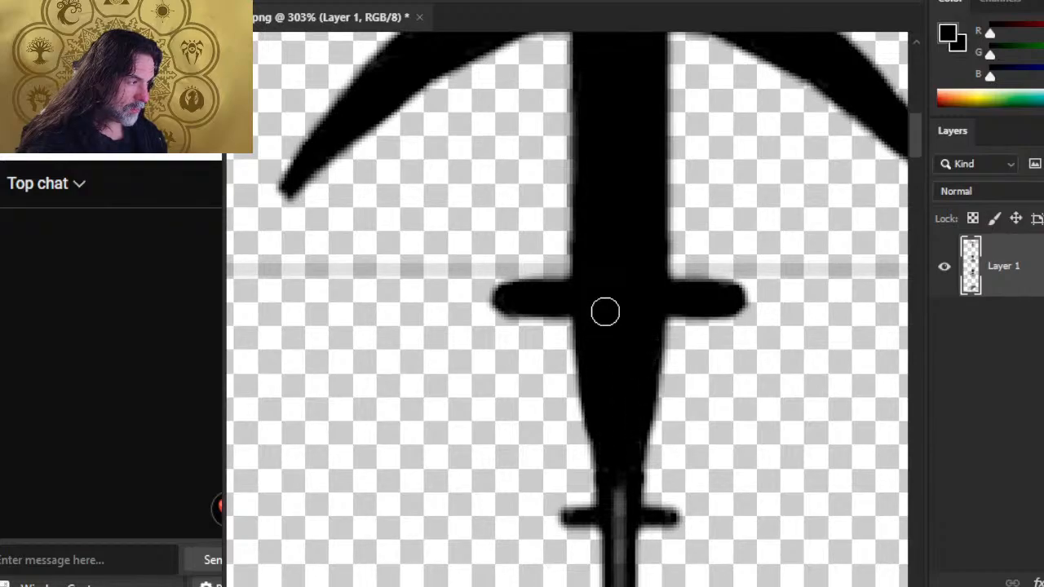
left_click_drag(619, 499, 620, 586)
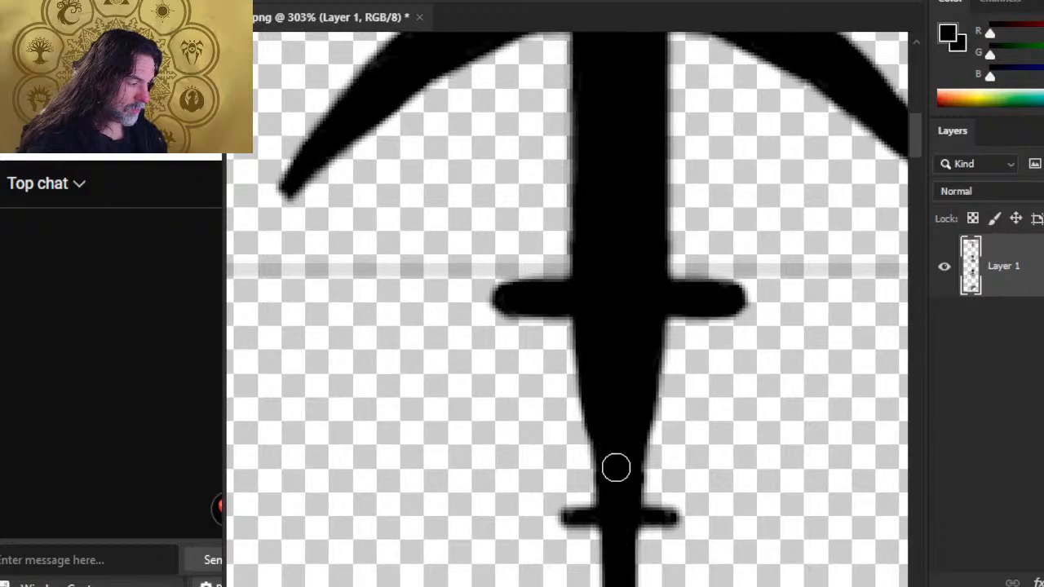
left_click_drag(612, 540, 616, 584)
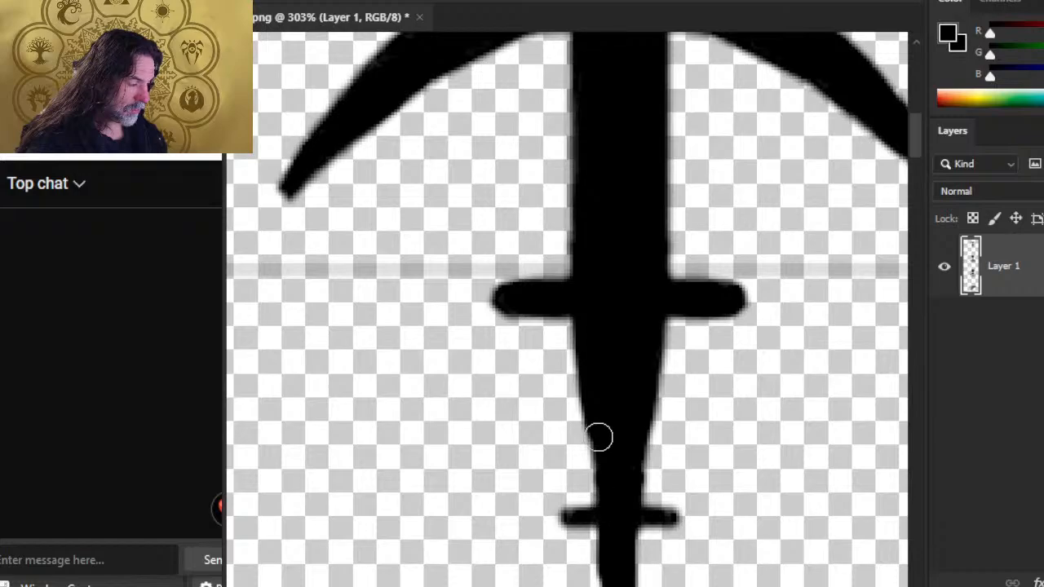
key("ctrl+z")
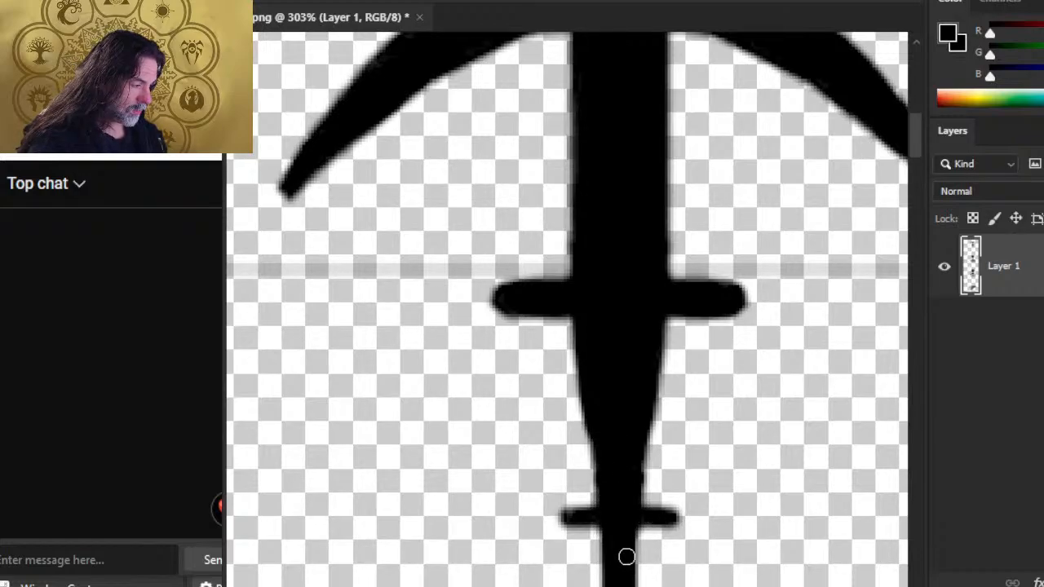
Check the retouched ballista icon at full height, save the siege weapons PNG and close it
scroll(626, 557, "down", 3)
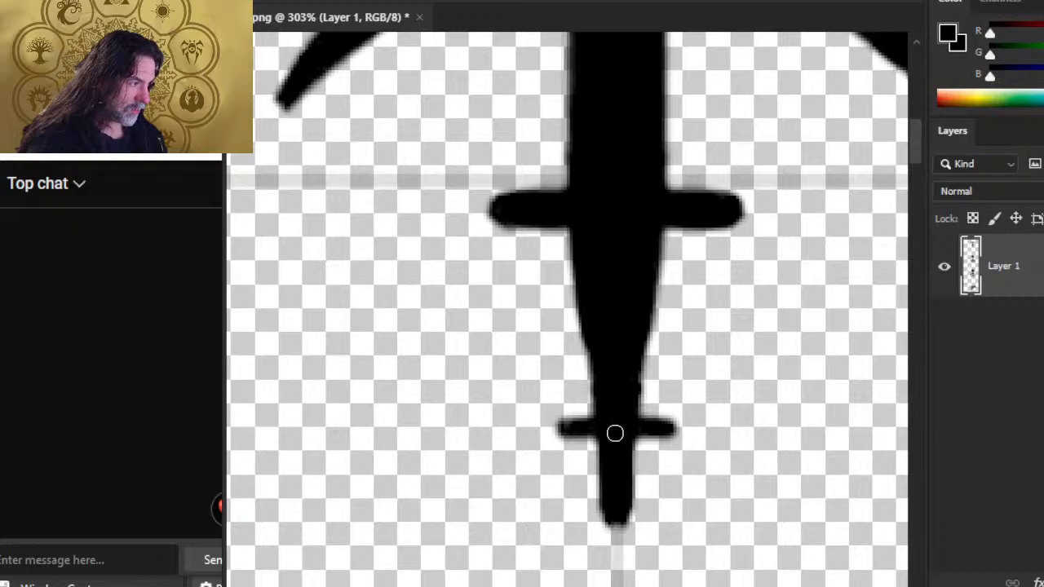
left_click_drag(646, 311, 548, 316)
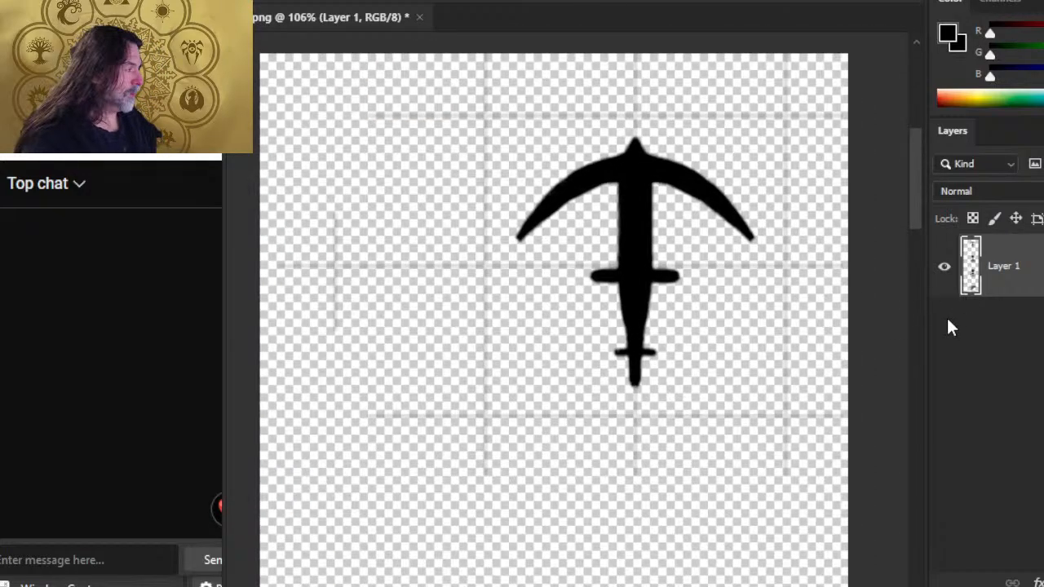
key("ctrl+s")
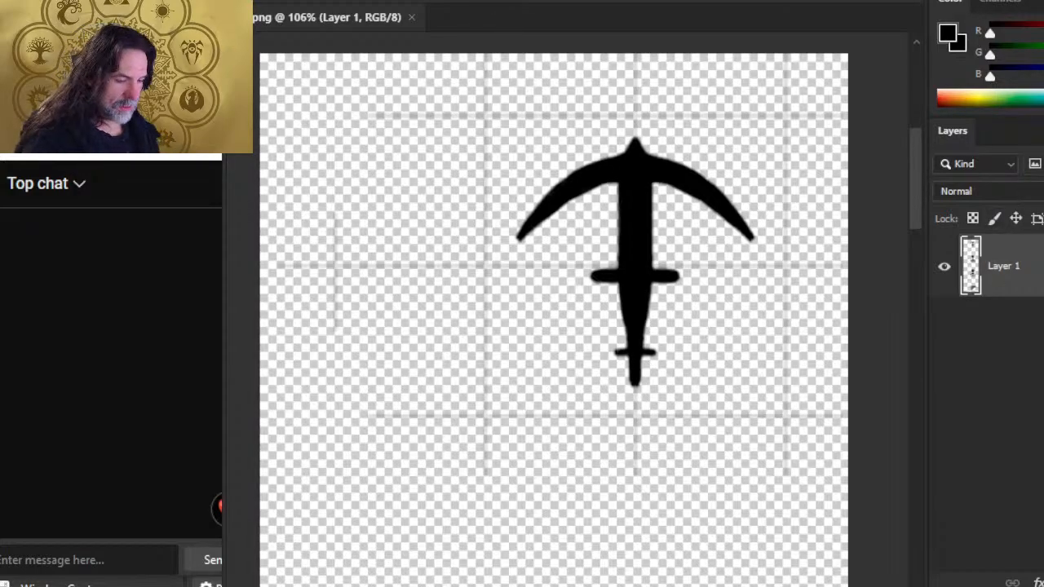
left_click(412, 18)
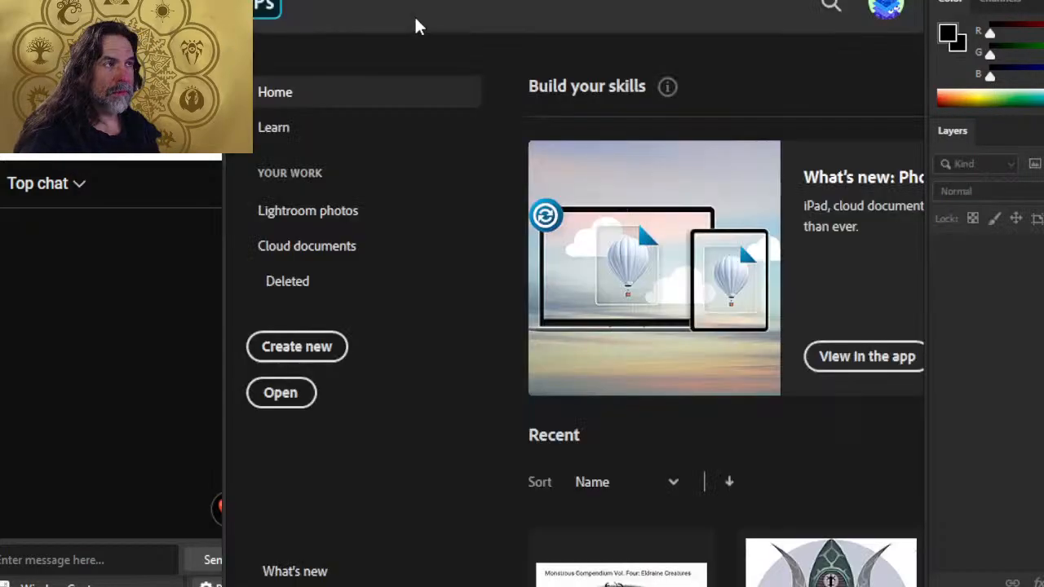
Switch to Word and fill the ranged siege weapons picture shape on page 33 with standard yellow
key("alt+Tab")
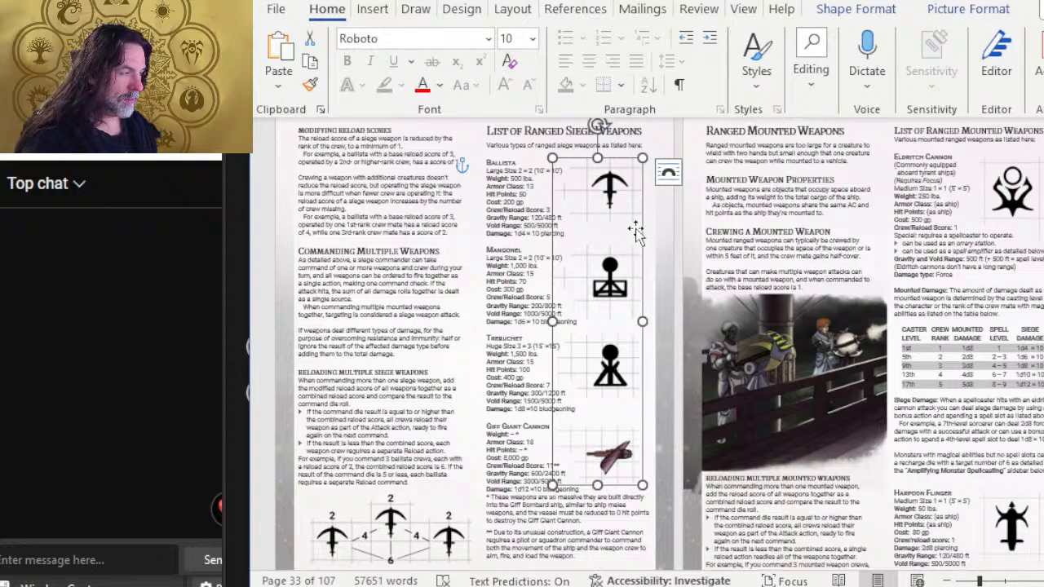
right_click(639, 235)
left_click(701, 55)
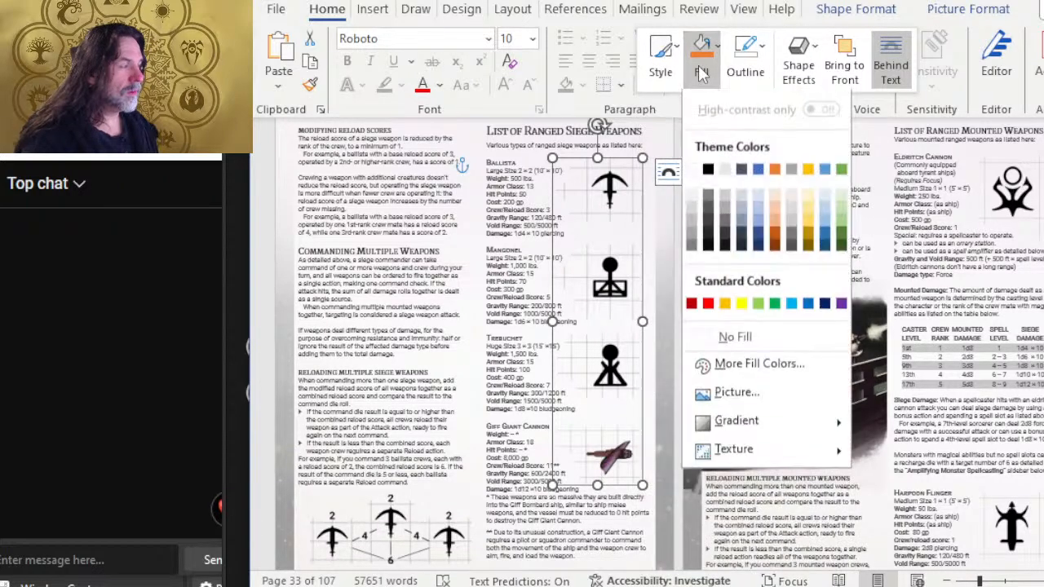
left_click(742, 305)
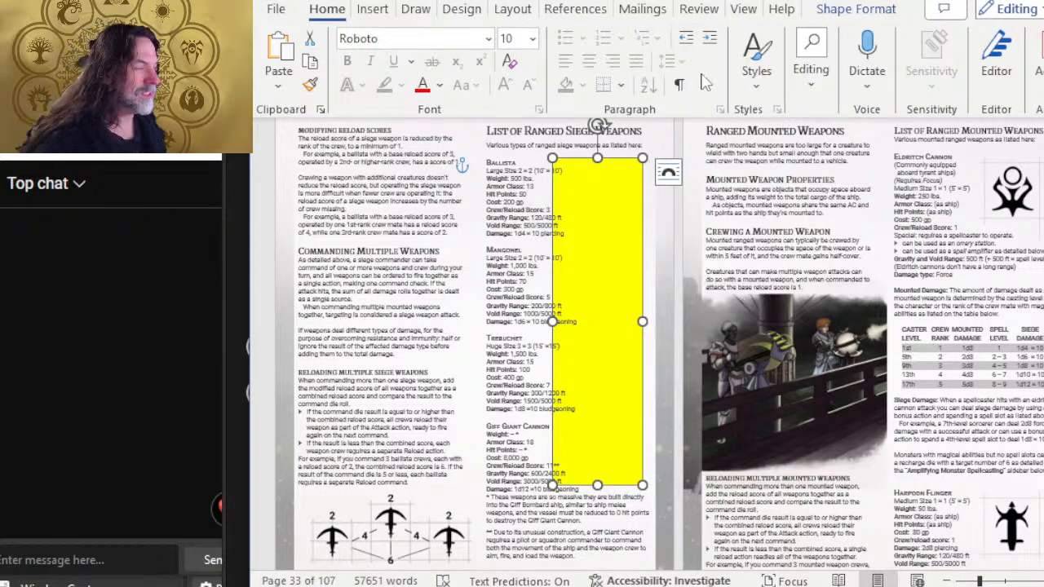
Start a picture fill from file for the yellow shape and browse to production, interior pages, DONE, COMBAT, DONE!
right_click(618, 212)
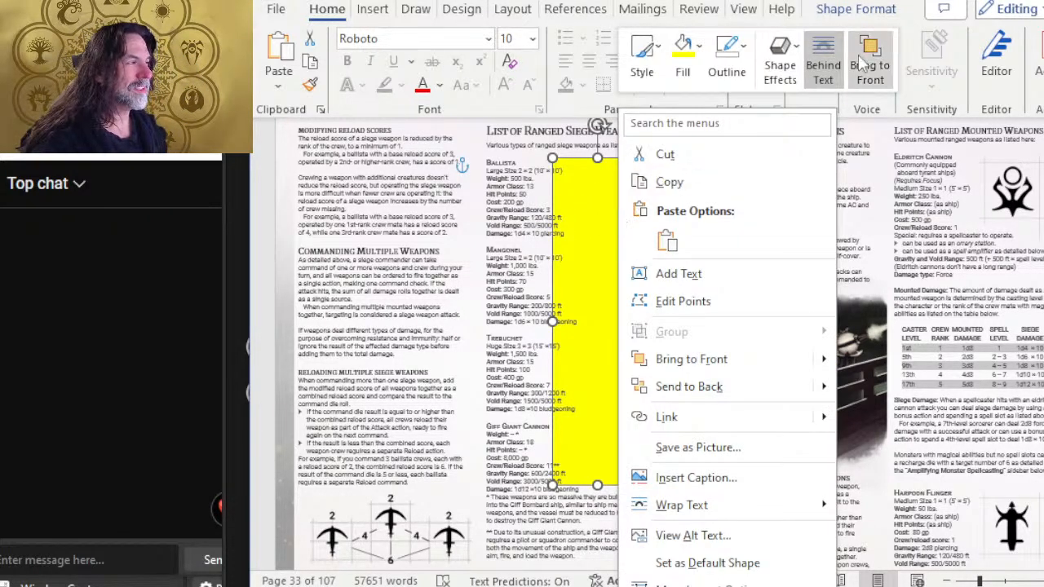
left_click(677, 90)
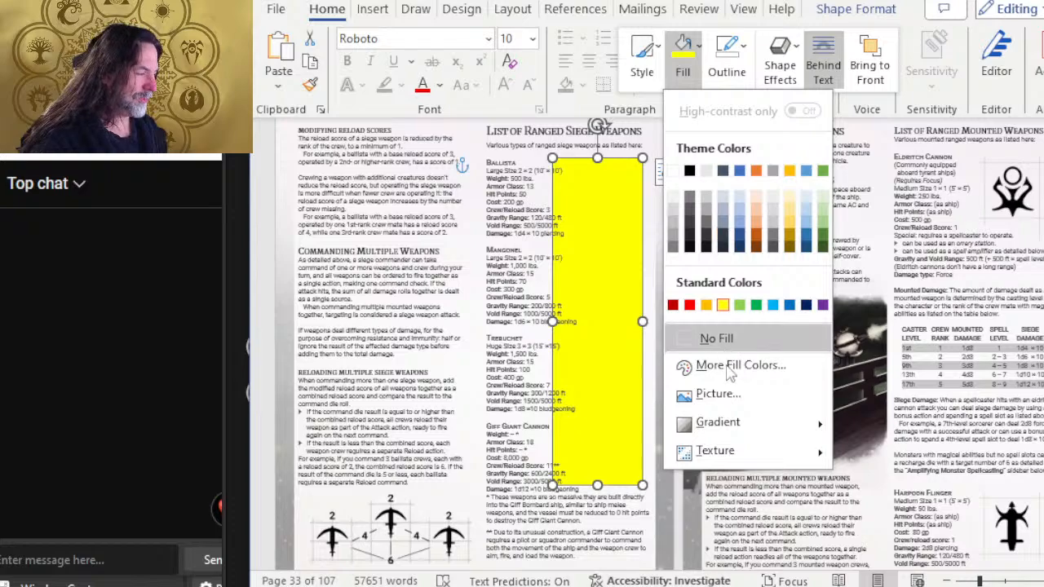
left_click(720, 393)
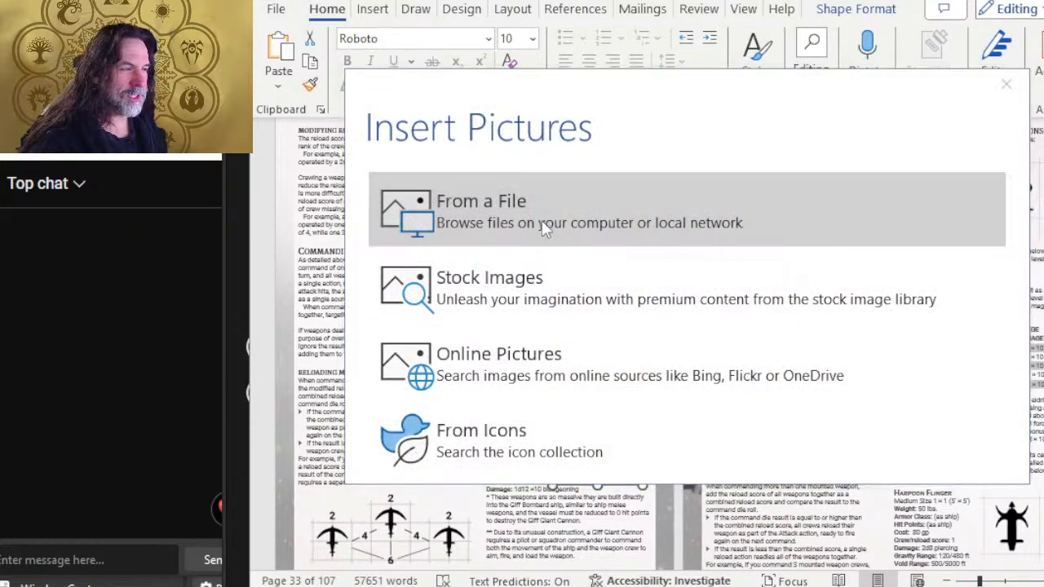
left_click(542, 221)
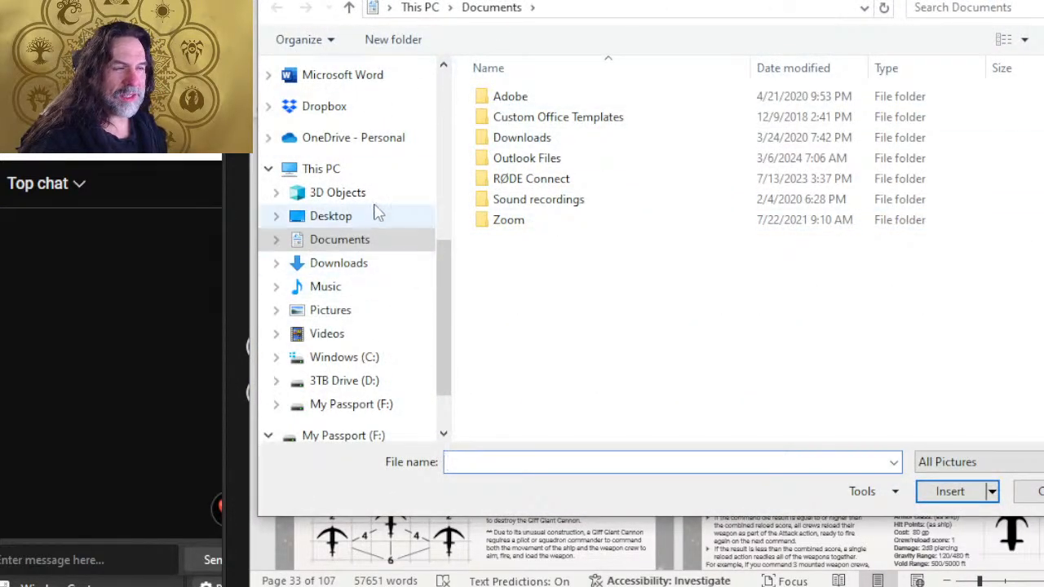
scroll(373, 209, "up", 3)
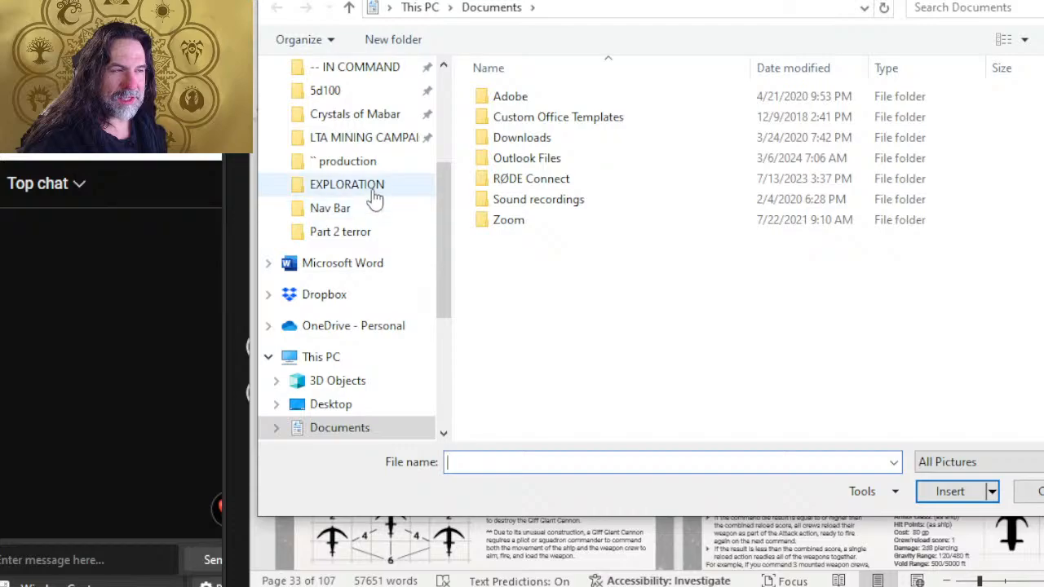
left_click(373, 161)
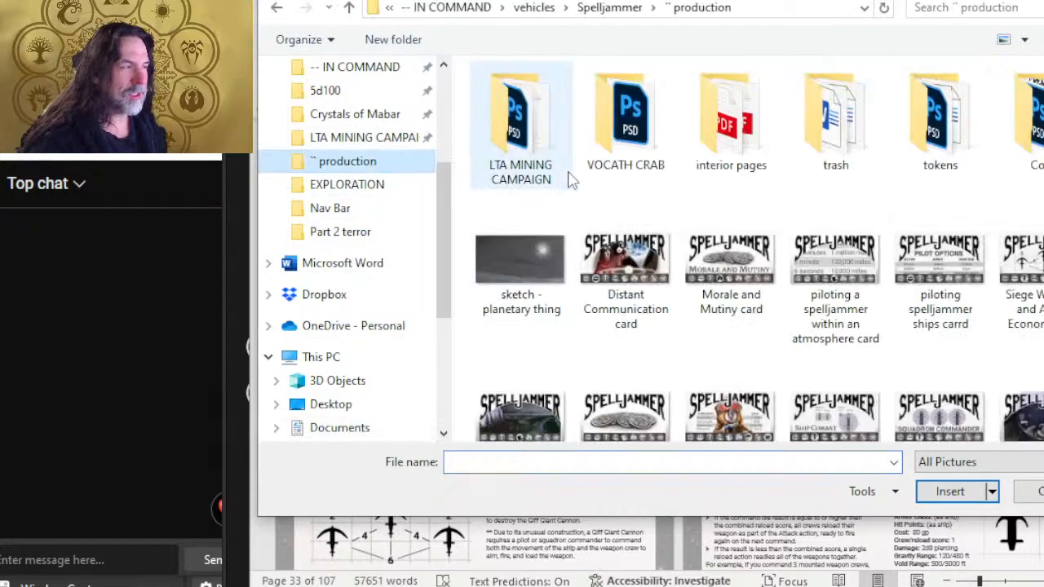
double_click(716, 175)
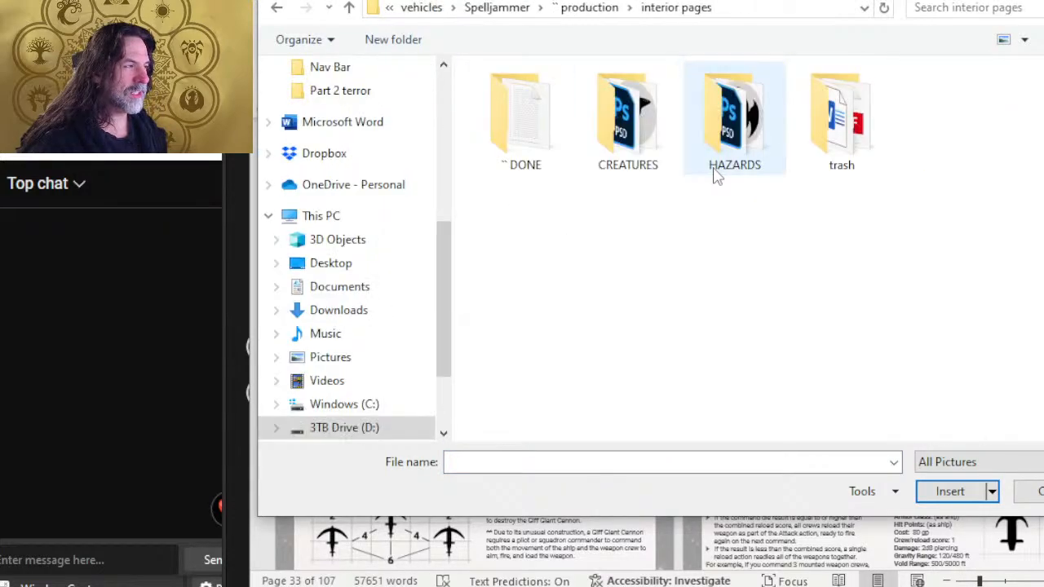
double_click(502, 147)
double_click(512, 120)
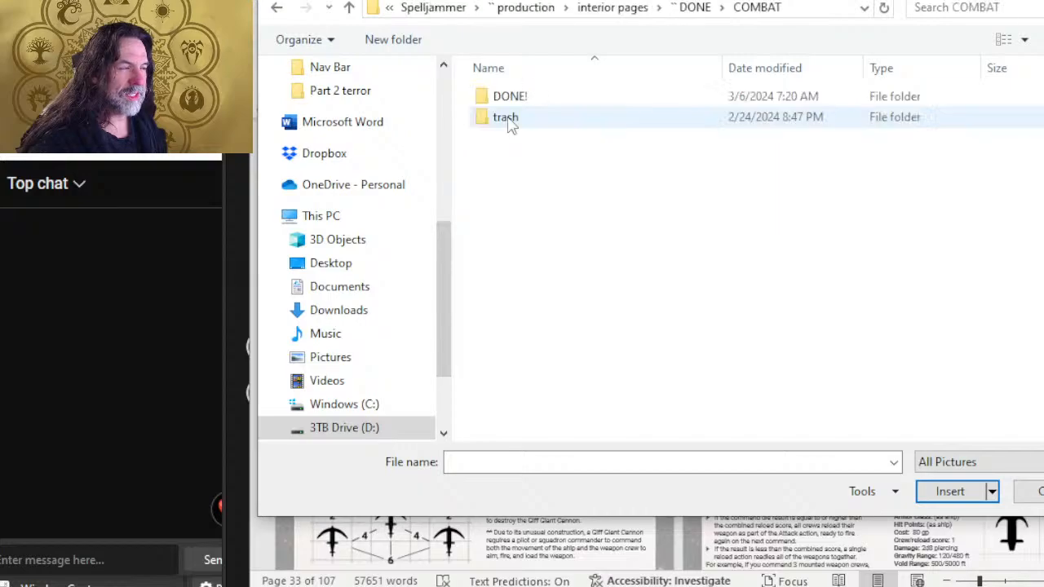
double_click(508, 96)
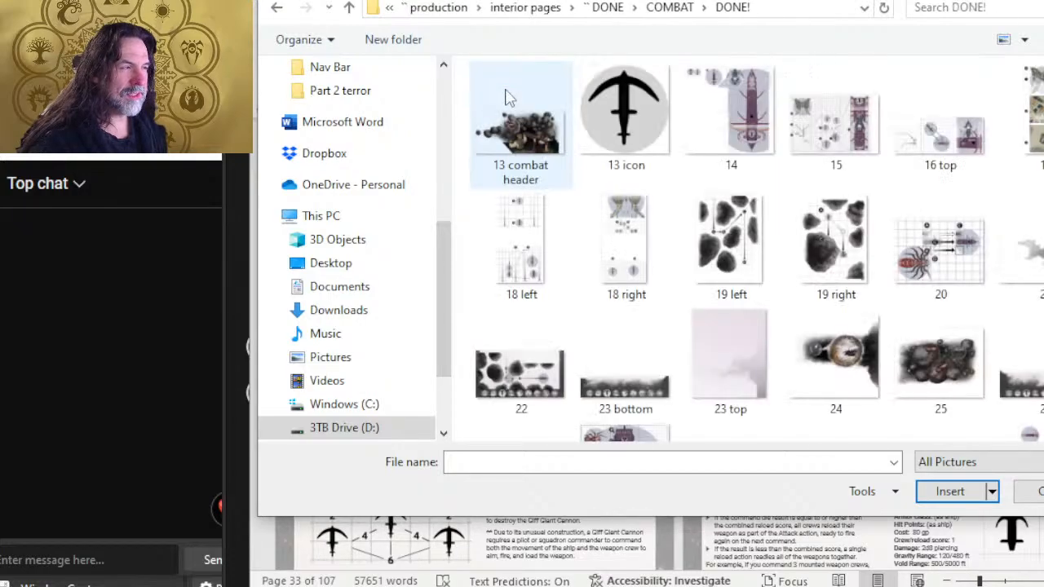
Insert picture 33 as the fill of the ranged siege weapons shape, and deselect the shape
scroll(887, 291, "down", 5)
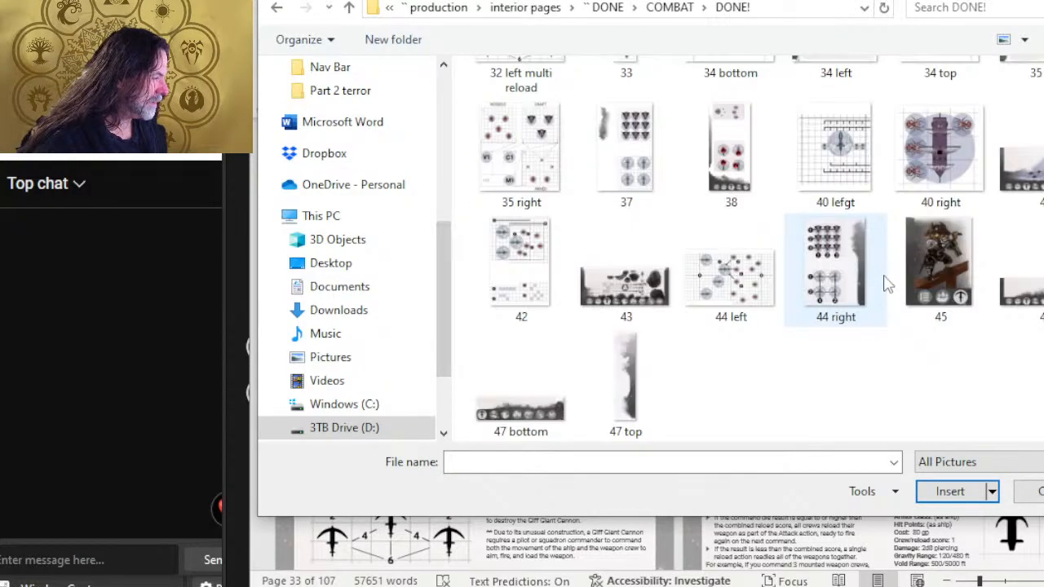
scroll(887, 283, "up", 4)
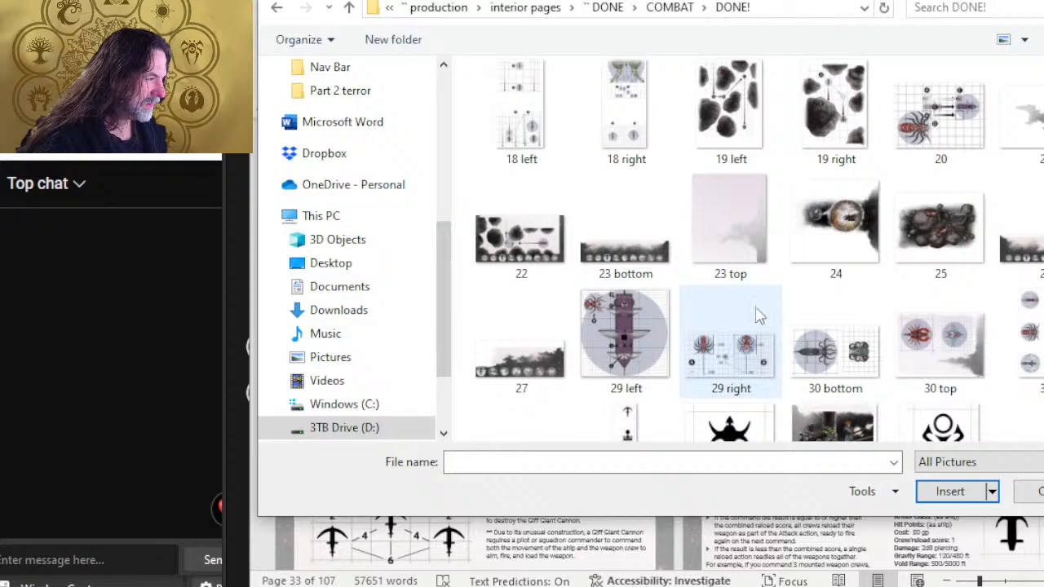
scroll(971, 326, "down", 2)
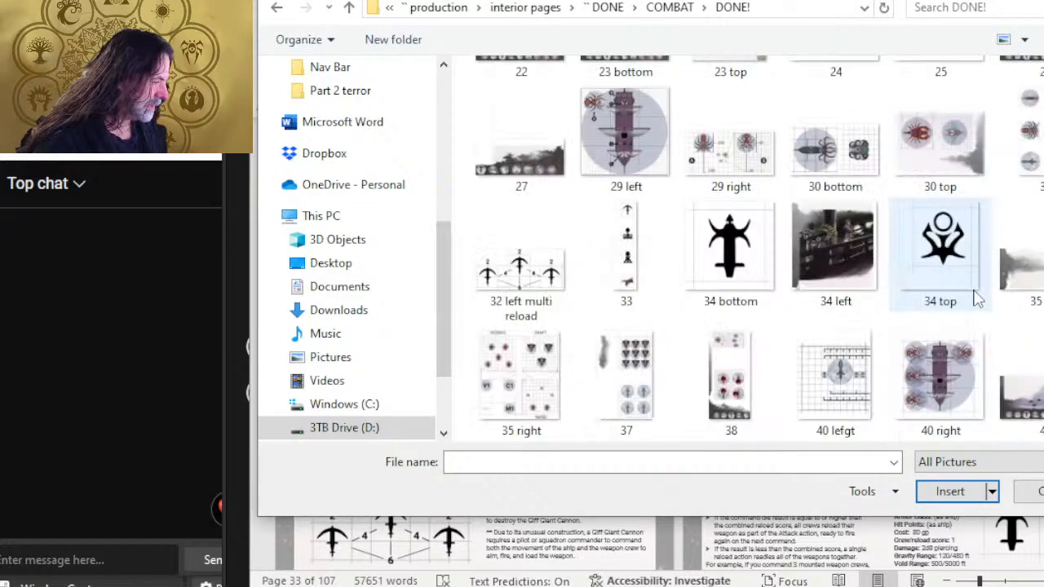
double_click(624, 280)
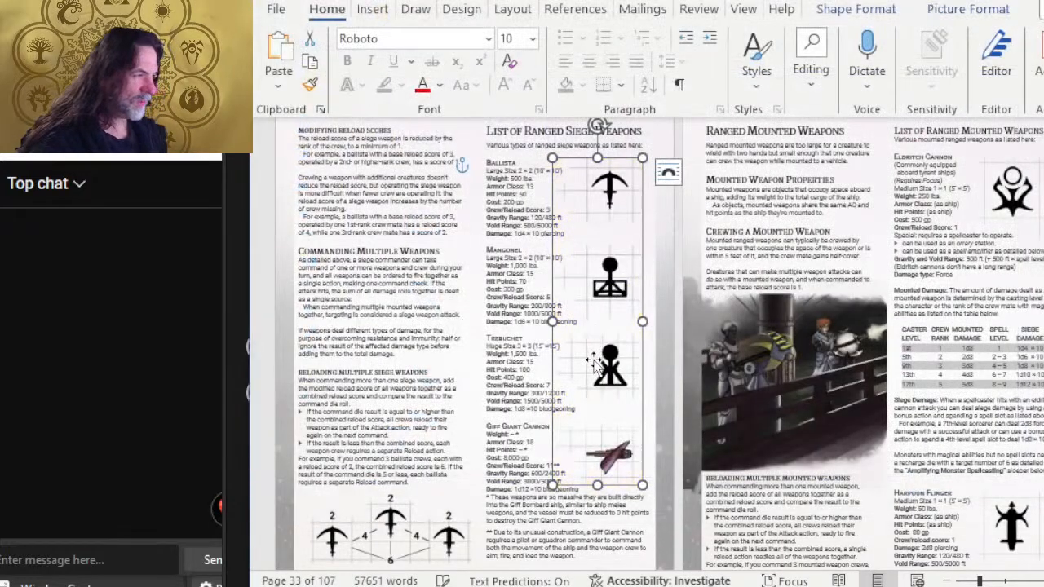
left_click(430, 303)
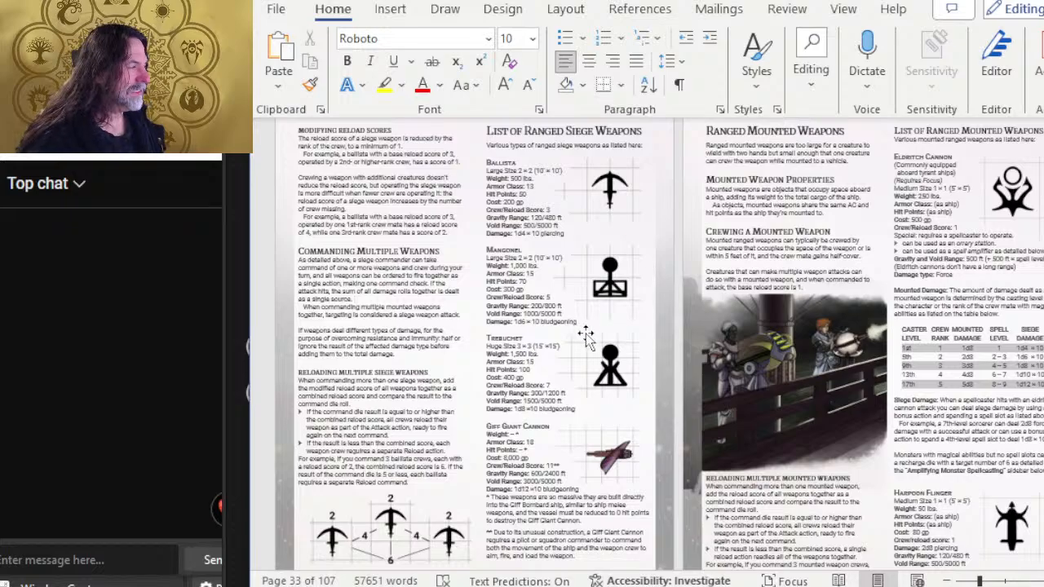
Review the combat chapter's pages in a multi-page view, checking the artwork from the ship roles through squadrons and fleets
scroll(712, 295, "down", 10)
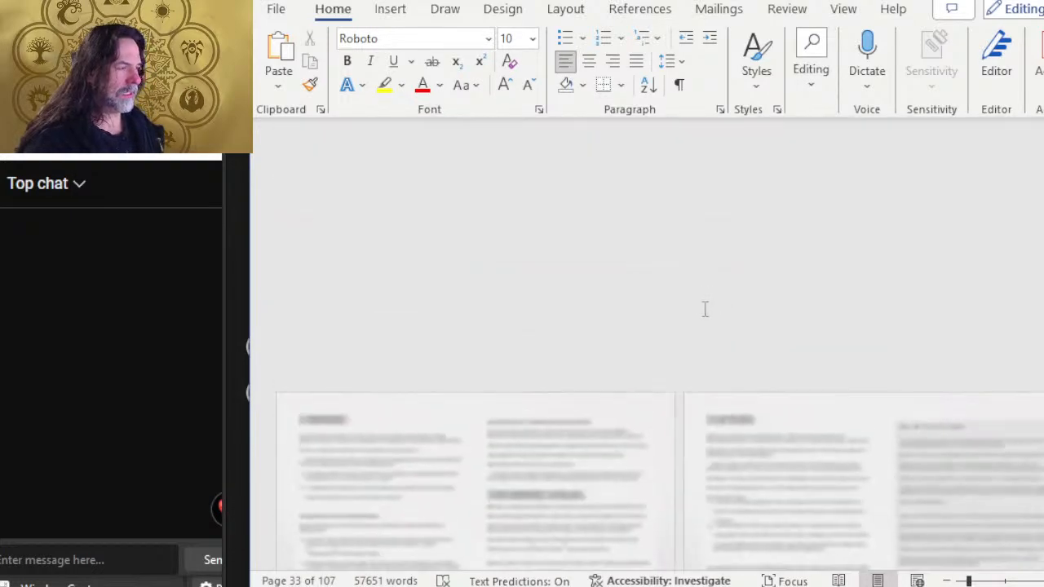
scroll(726, 306, "up", 3)
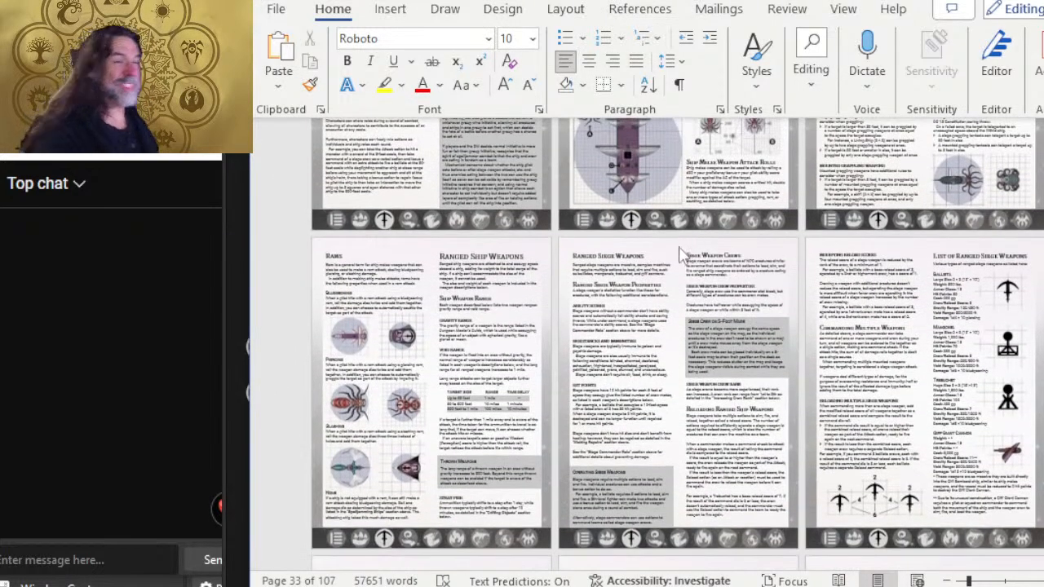
scroll(730, 329, "up", 10)
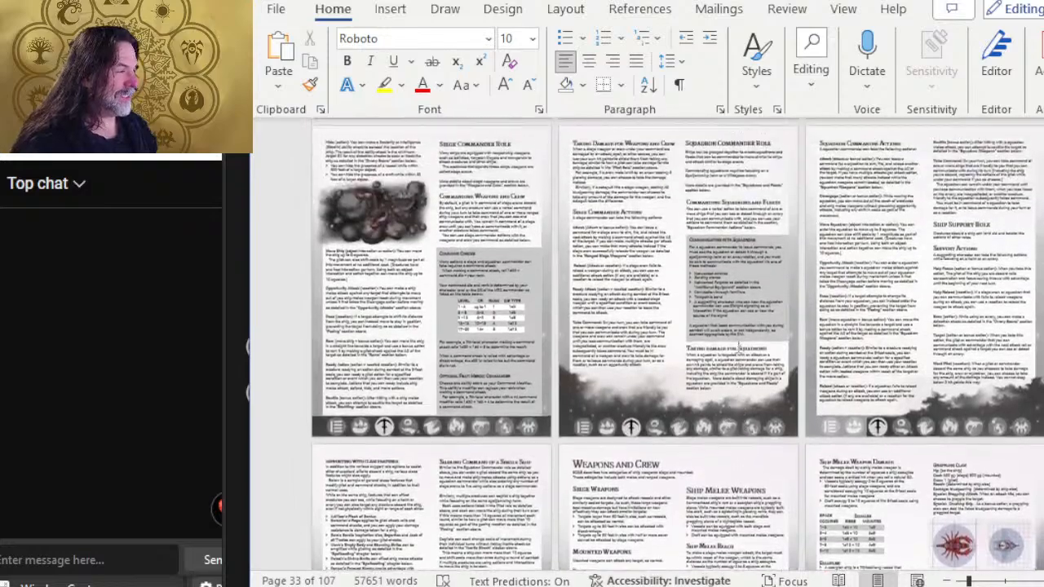
scroll(739, 351, "up", 2)
scroll(739, 352, "down", 10)
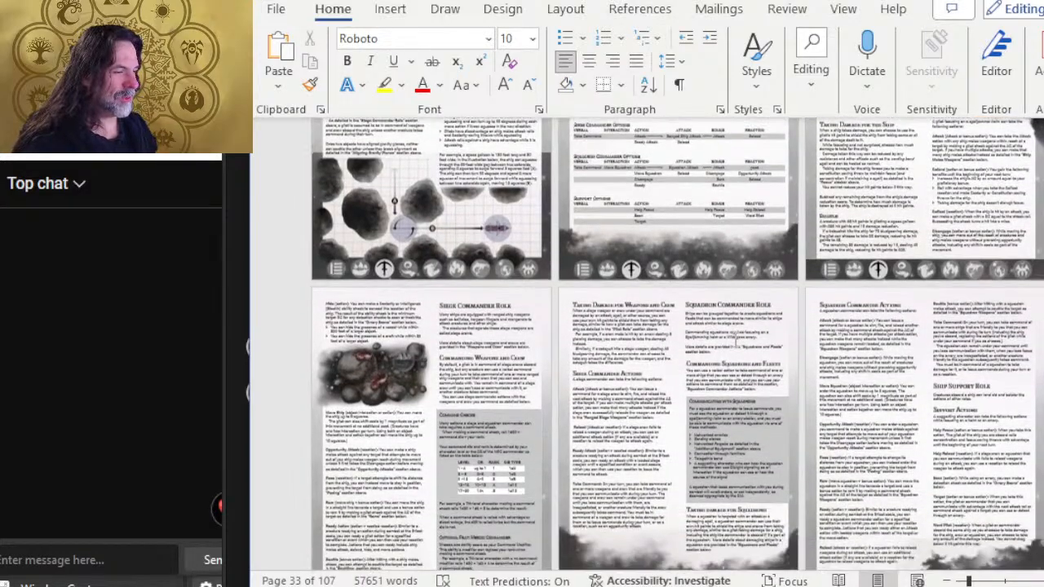
scroll(712, 276, "down", 10)
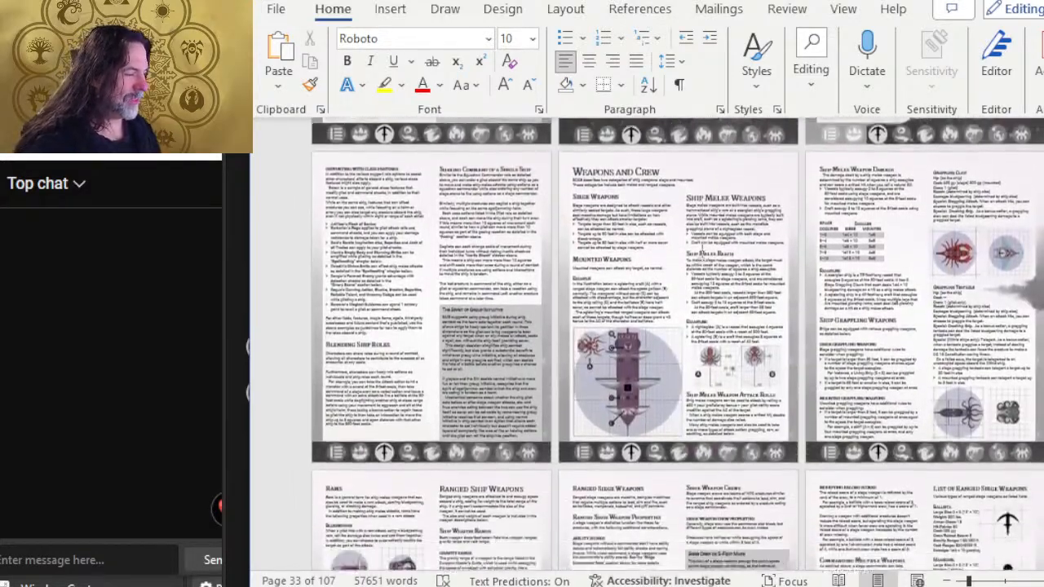
scroll(638, 303, "down", 10)
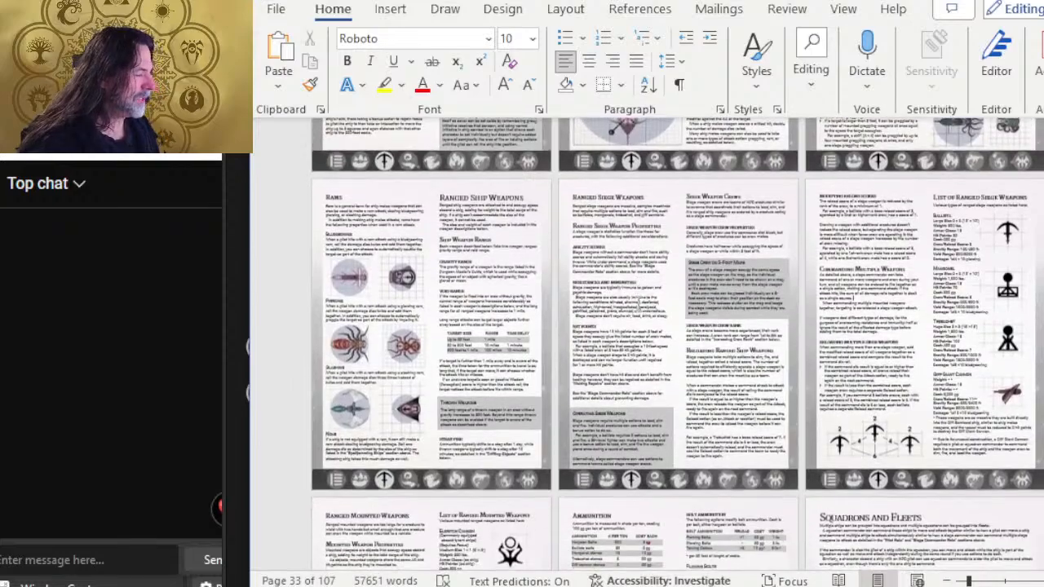
scroll(652, 302, "down", 12)
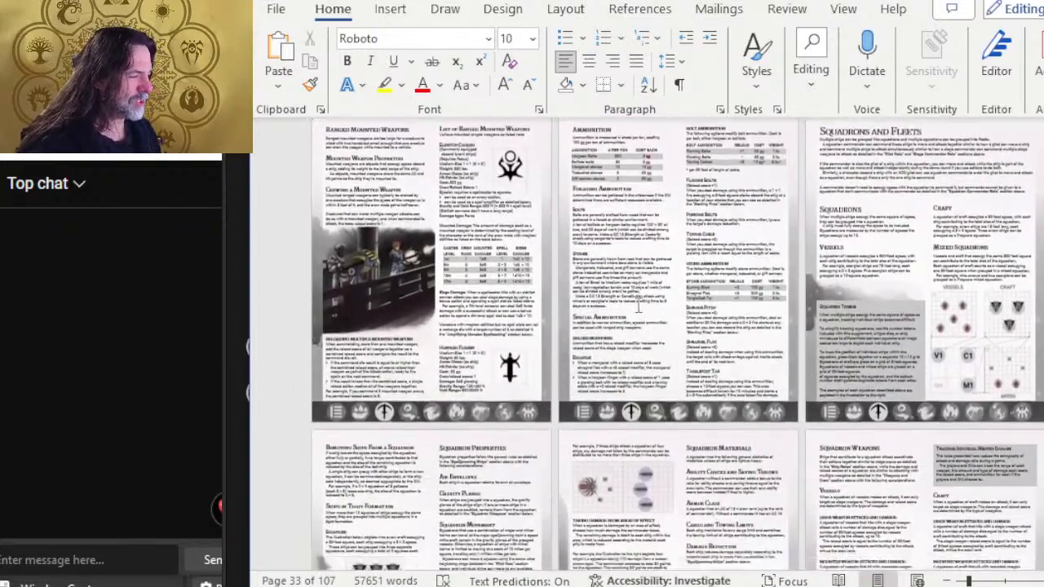
scroll(665, 328, "down", 2)
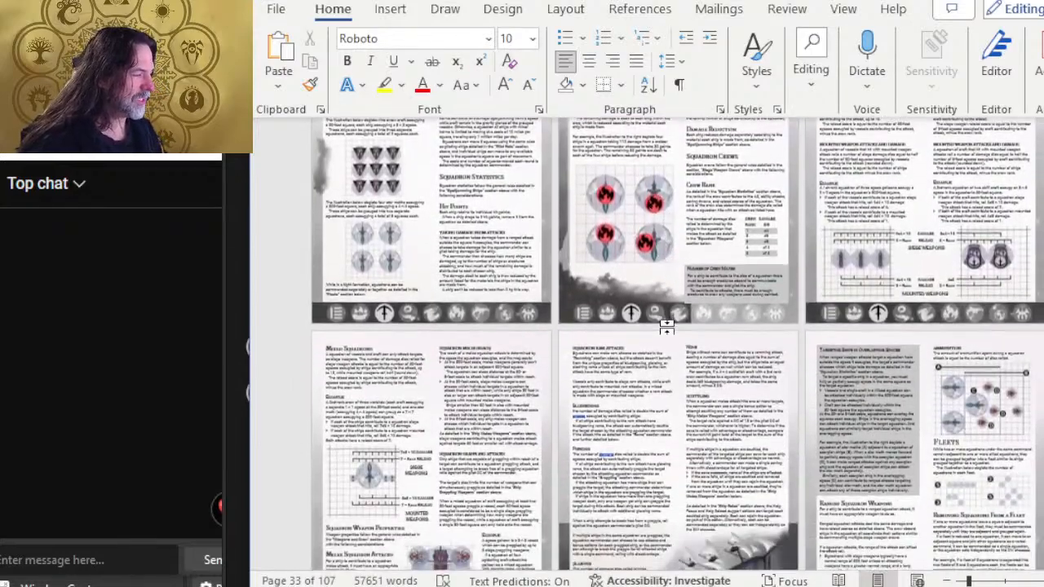
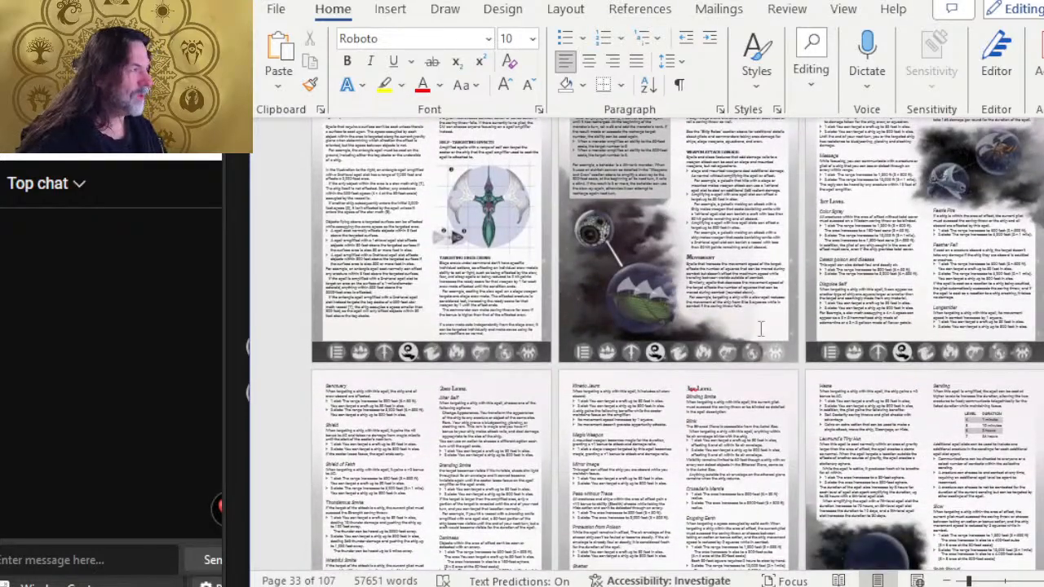
Follow the page footer's flame link to the Ship Hazards chapter and select the blue placeholder rectangle below the Smoke text
left_click(702, 354, "ctrl")
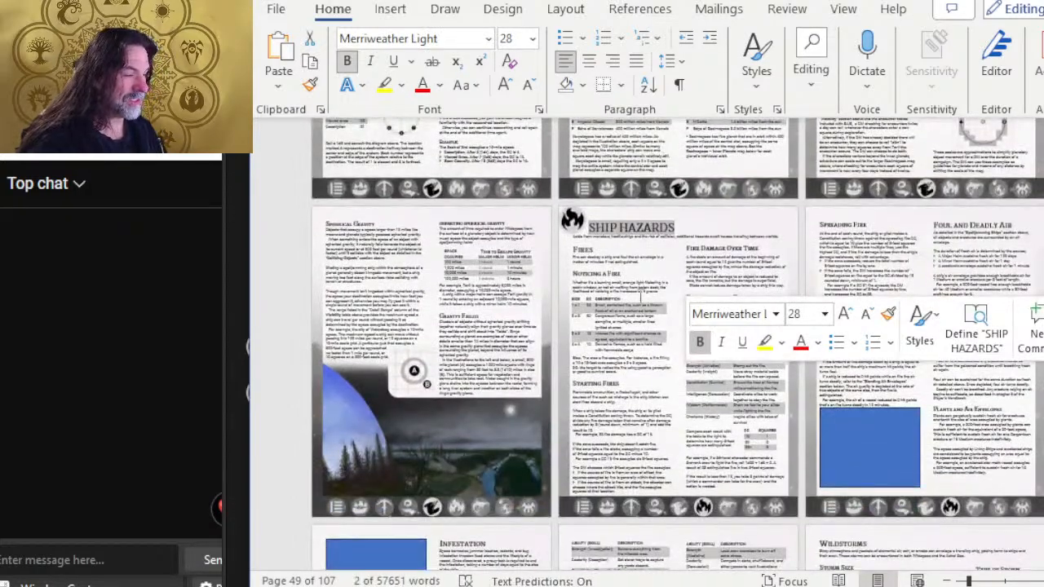
left_click(699, 320)
scroll(885, 336, "down", 1)
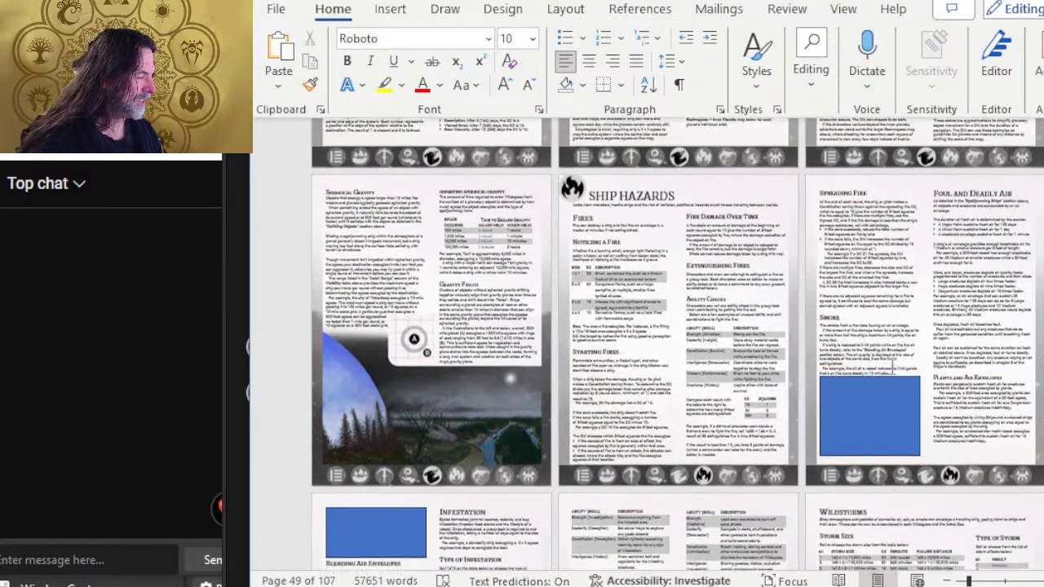
scroll(885, 337, "up", 5, "ctrl")
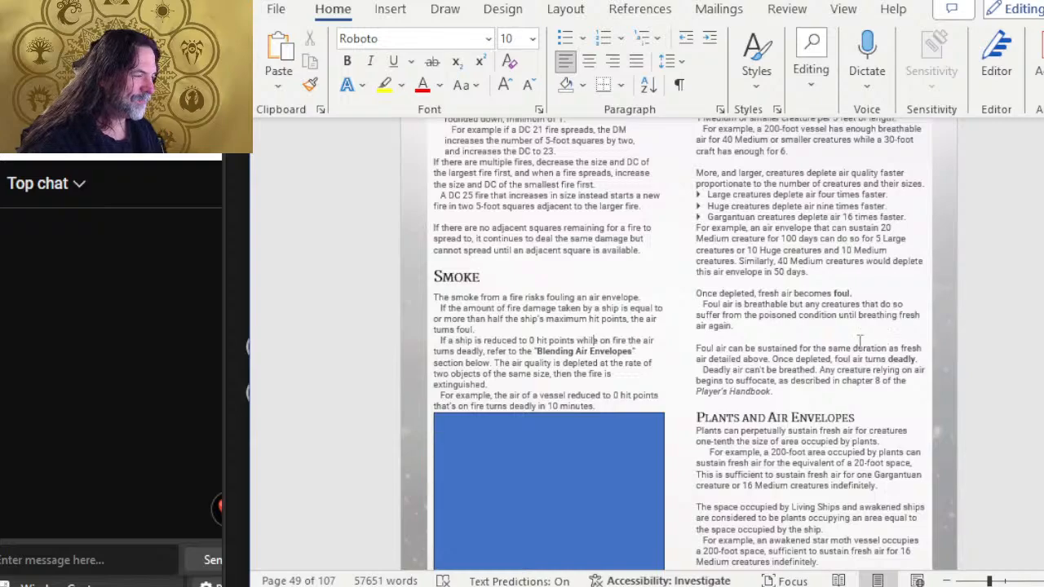
scroll(860, 341, "down", 3)
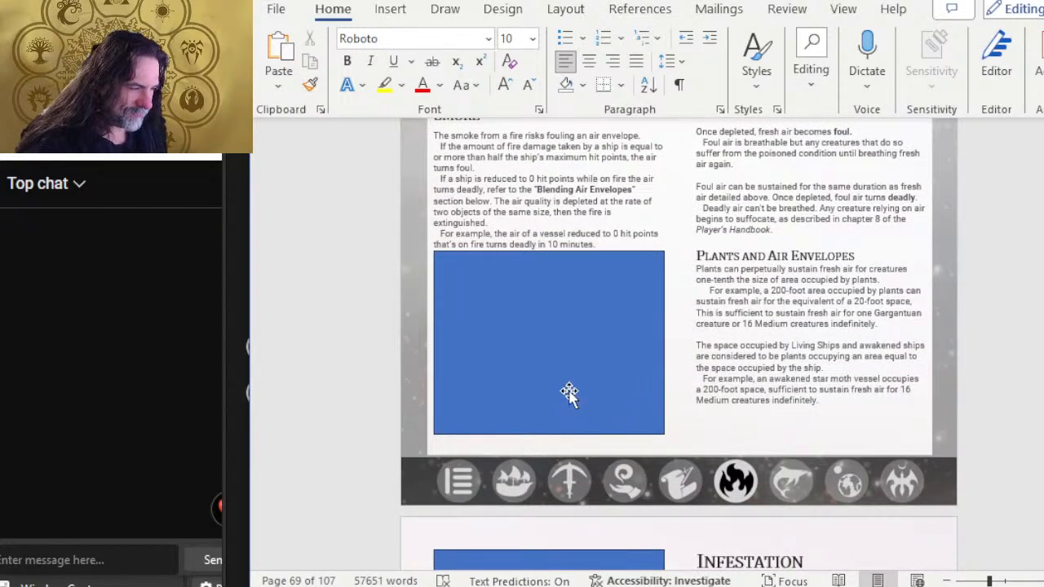
left_click(569, 393)
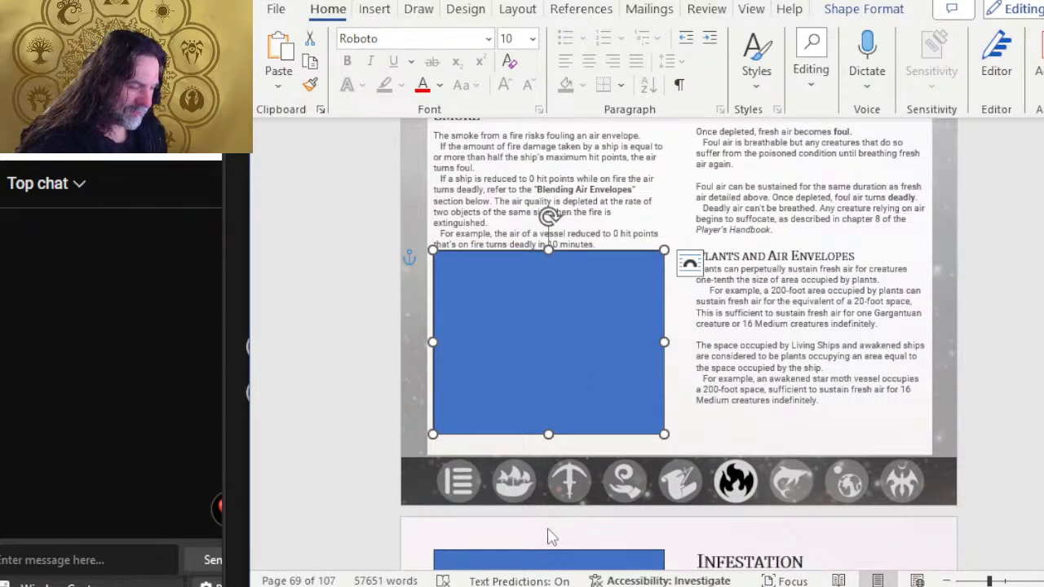
Switch to Photoshop, browse out of the combat artwork folder and open the hazards PSD file
key("alt+Tab")
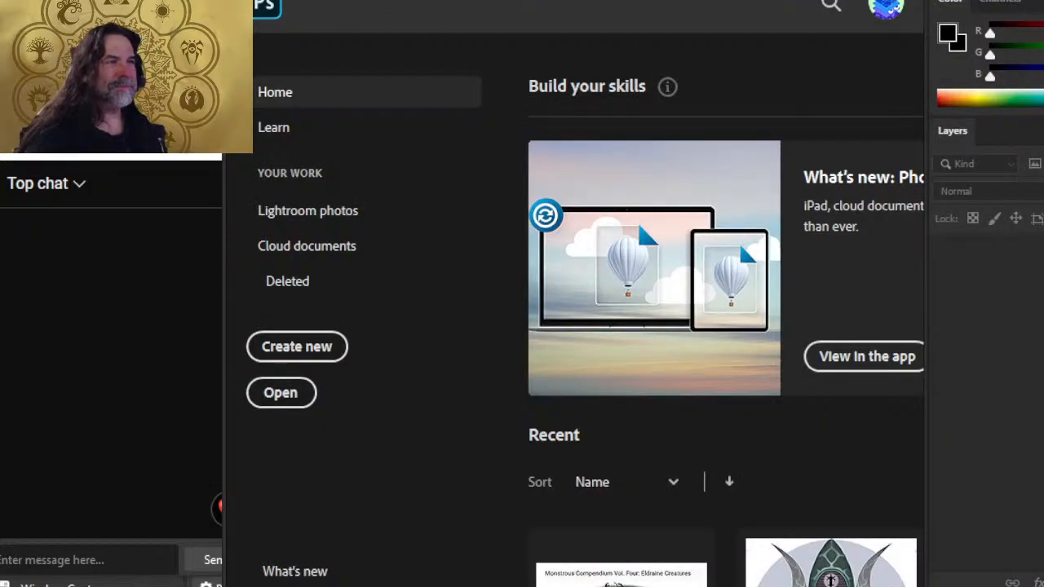
left_click(266, 0)
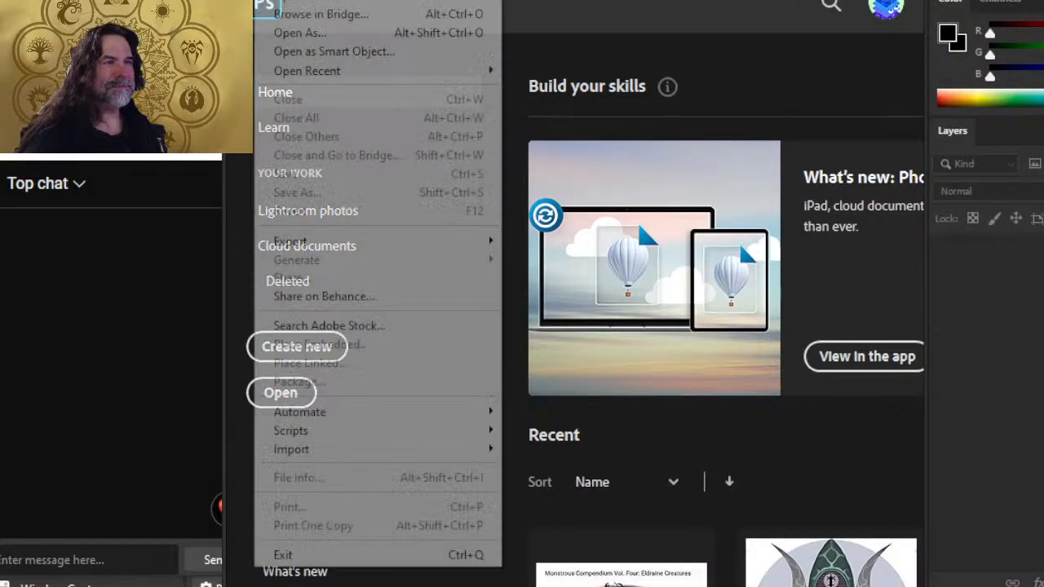
left_click(295, 1)
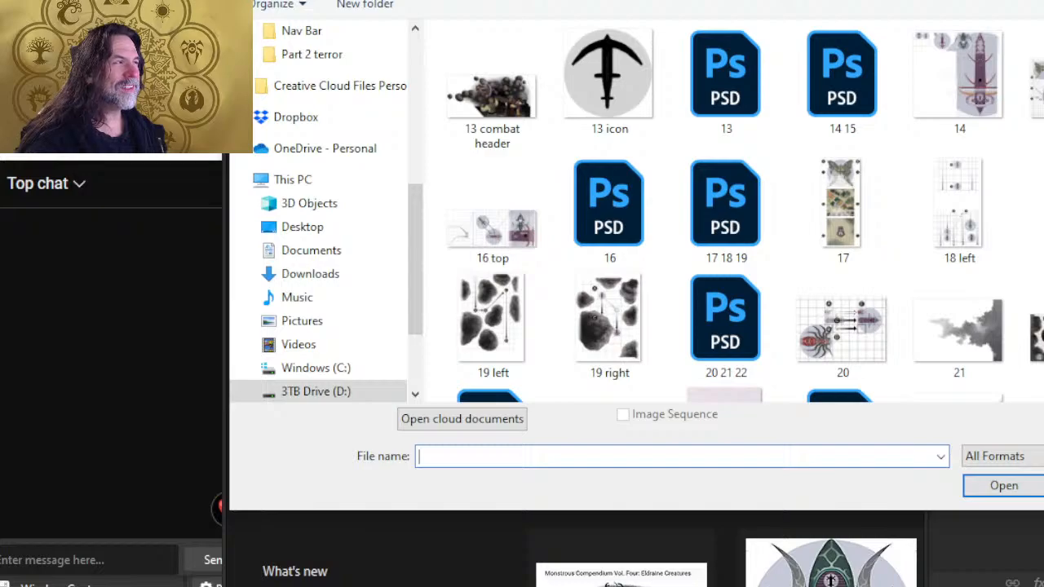
left_click(632, 0)
double_click(729, 82)
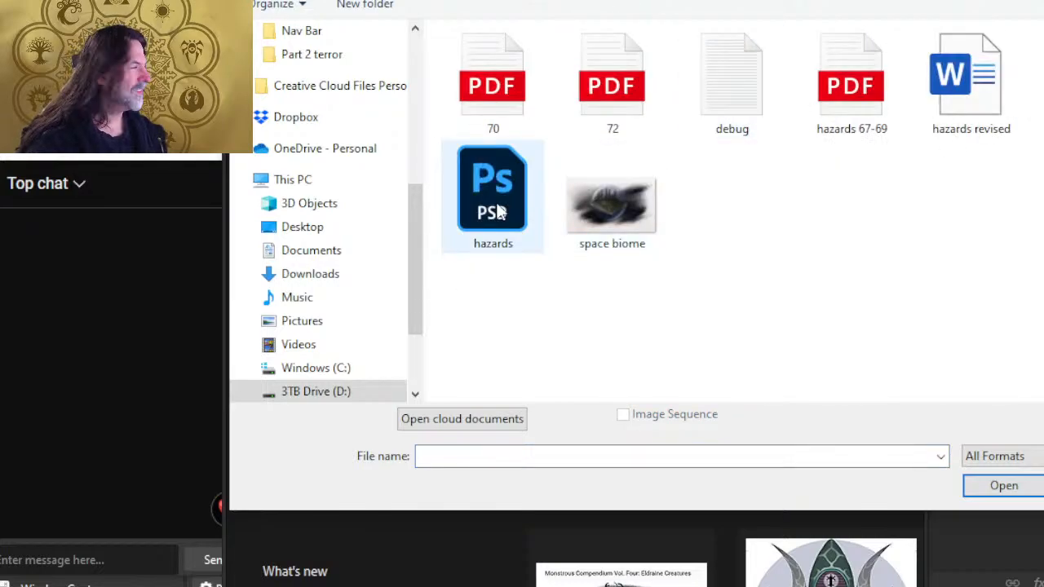
double_click(501, 212)
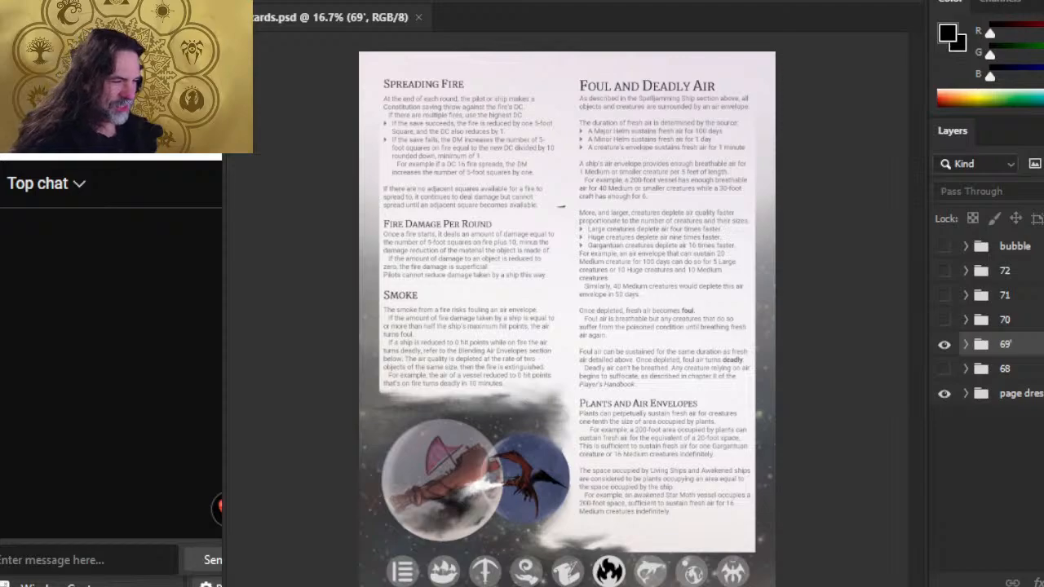
Review the page artwork in the hazards document by showing and hiding page groups 68 to 72 one at a time
left_click(944, 345)
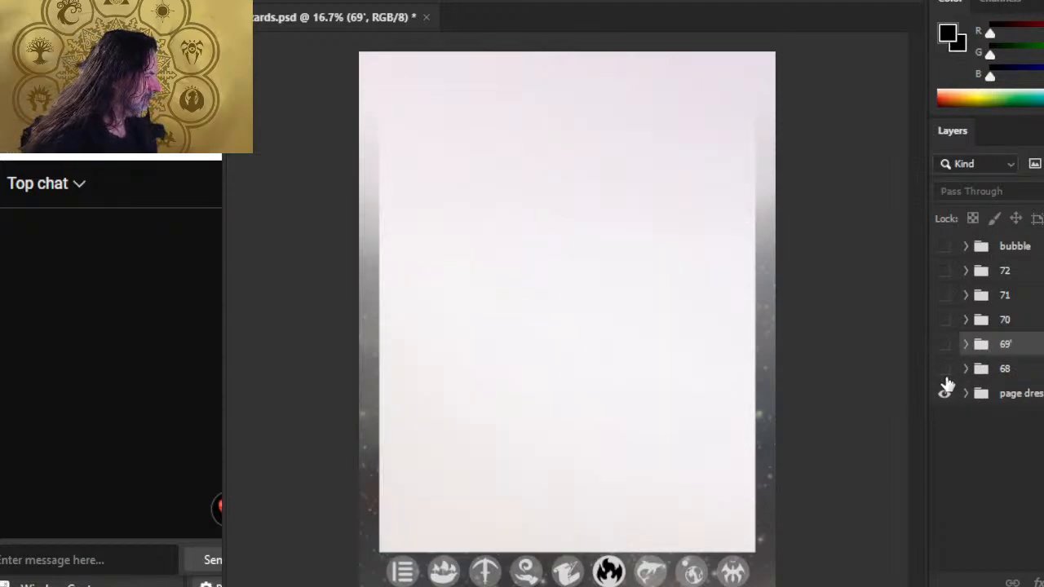
left_click(944, 370)
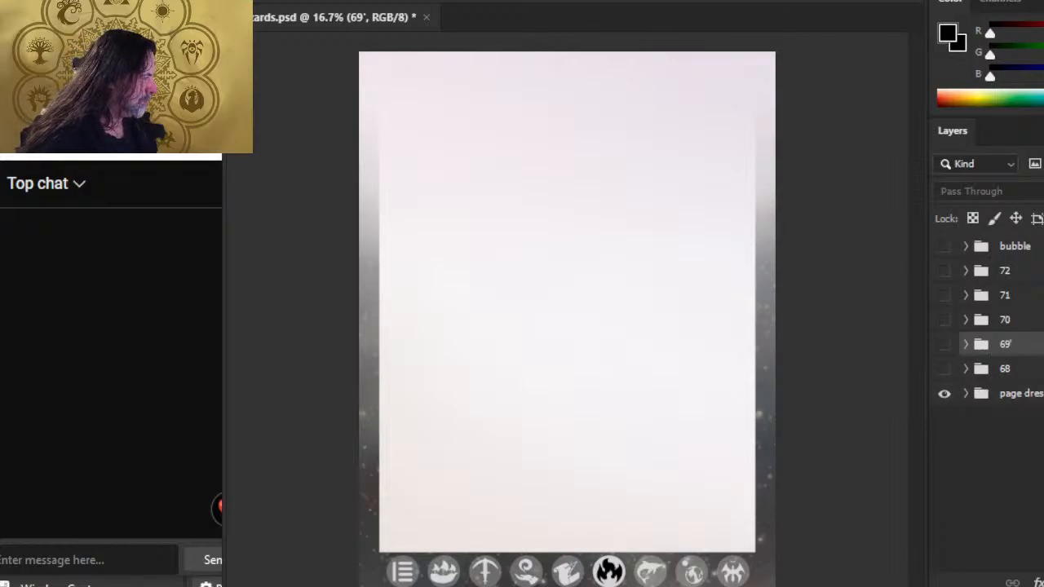
left_click(1008, 271)
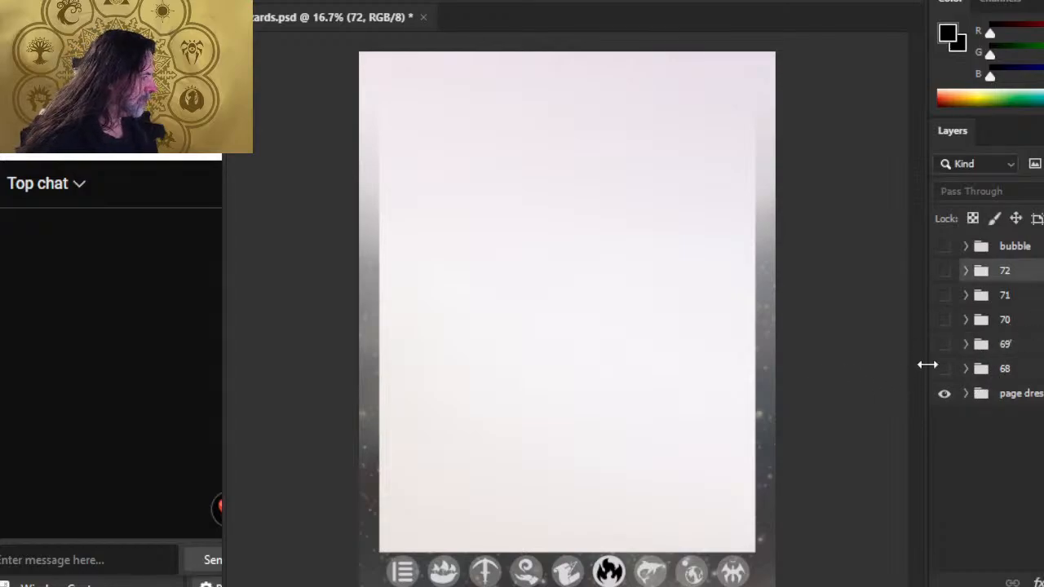
left_click(944, 371)
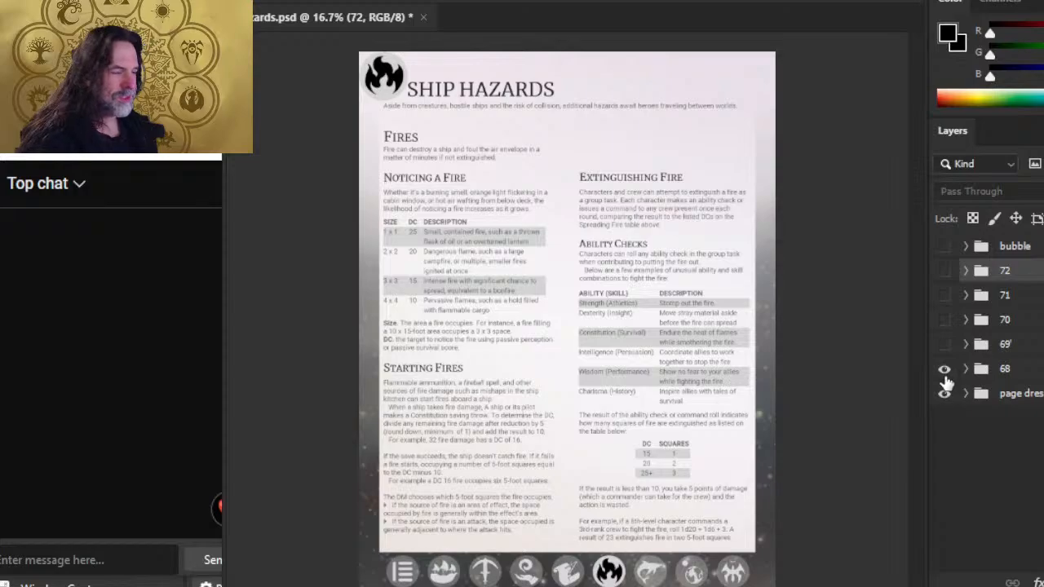
left_click(944, 370)
left_click(944, 345)
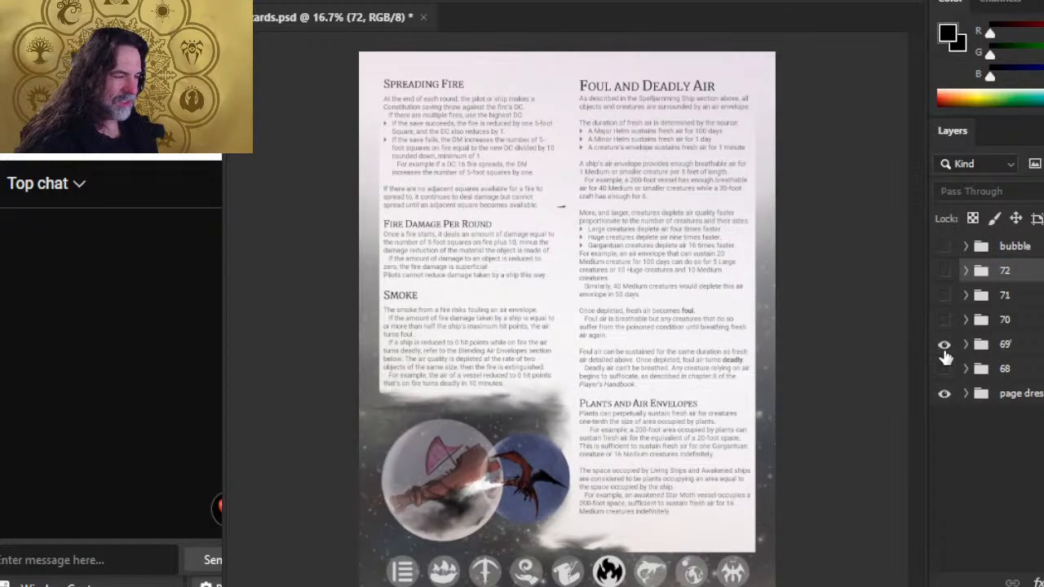
left_click(944, 349)
left_click(944, 321)
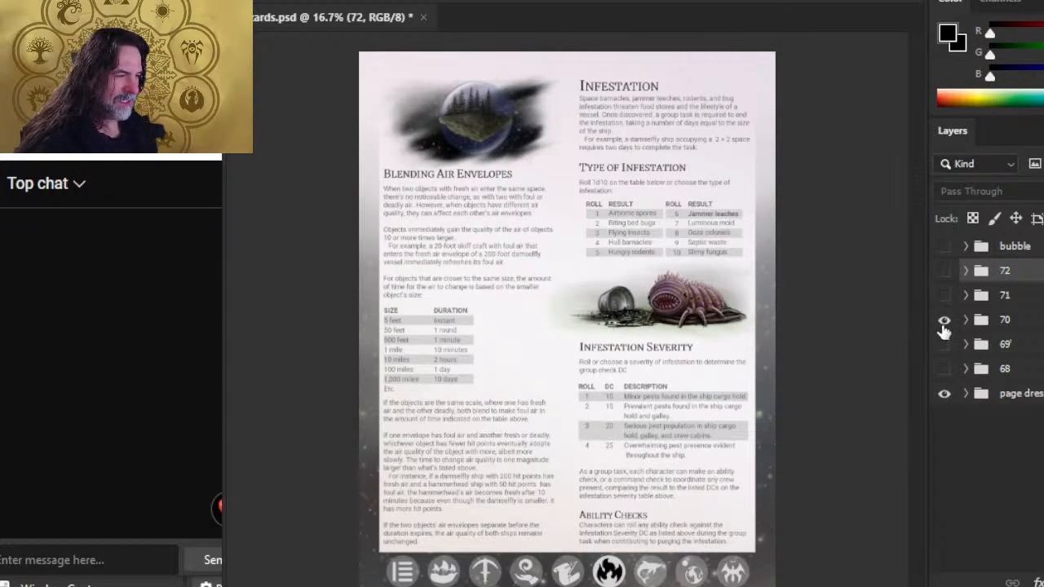
left_click(944, 324)
left_click(944, 297)
left_click(944, 297)
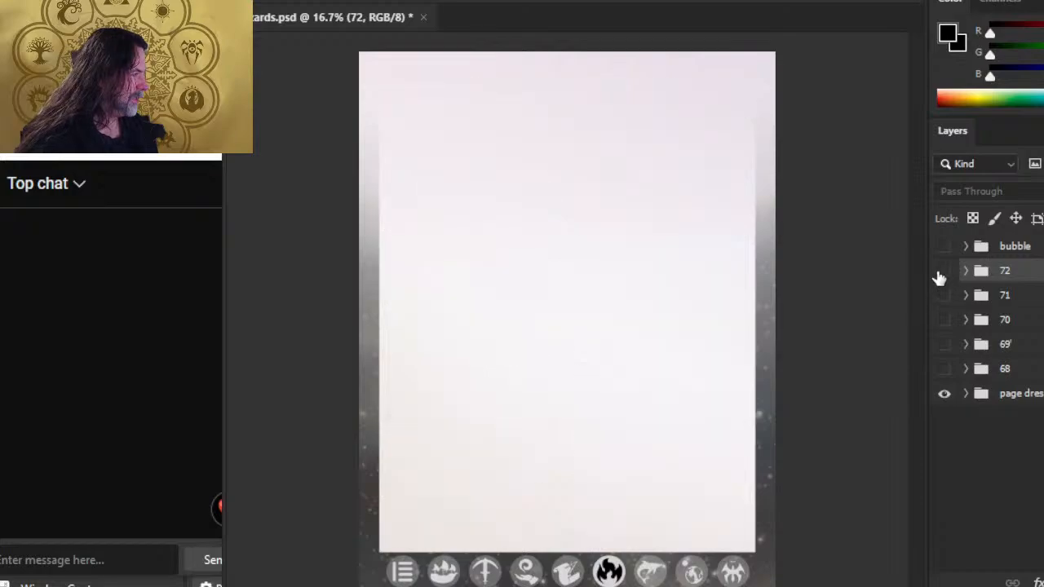
left_click(944, 272)
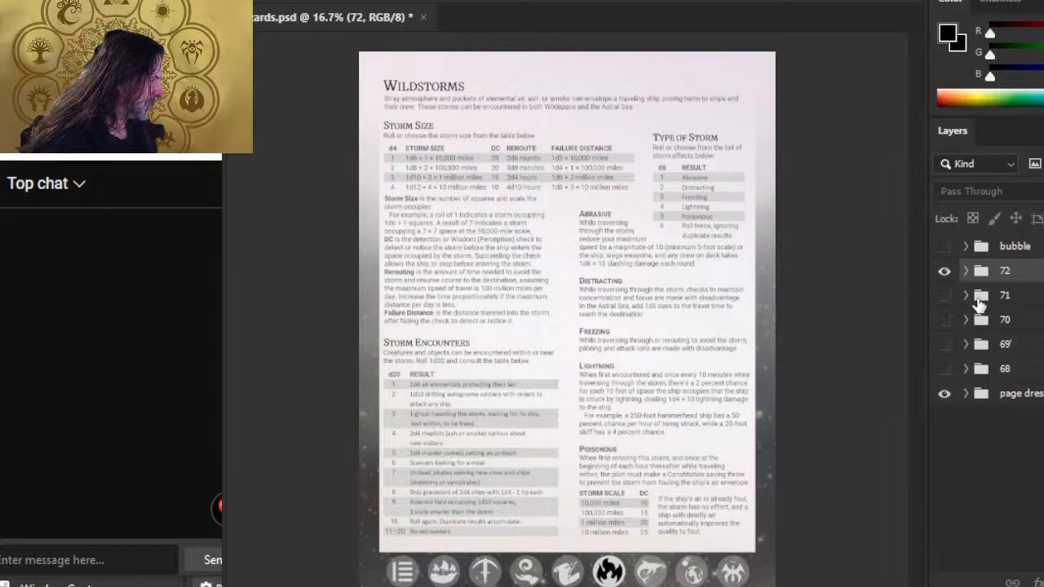
left_click(944, 271)
Show page group 69, expand it, and hide its page text so only the dragon artwork and page background remain
left_click(944, 344)
left_click(967, 344)
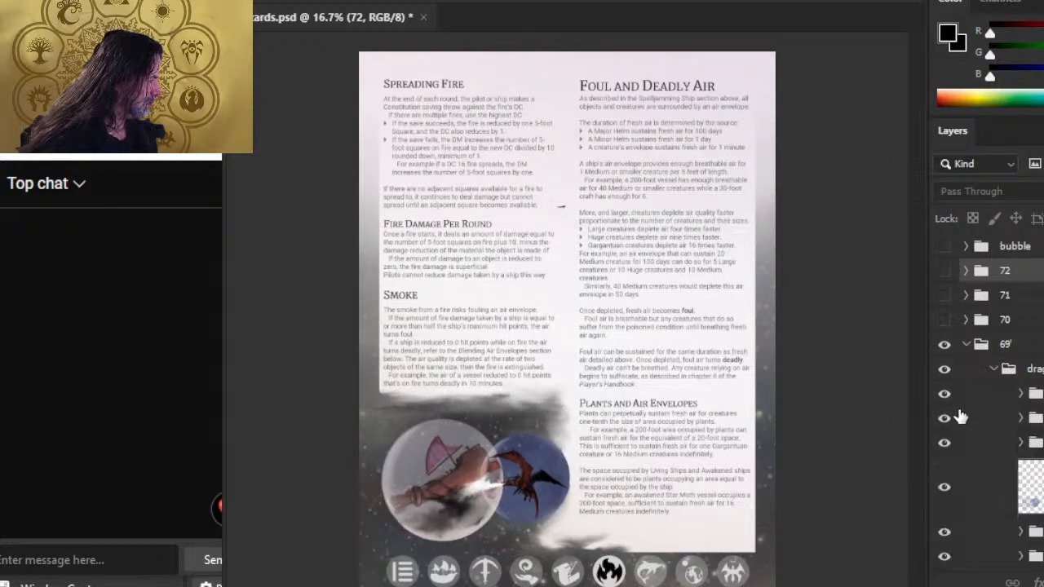
scroll(991, 404, "down", 2)
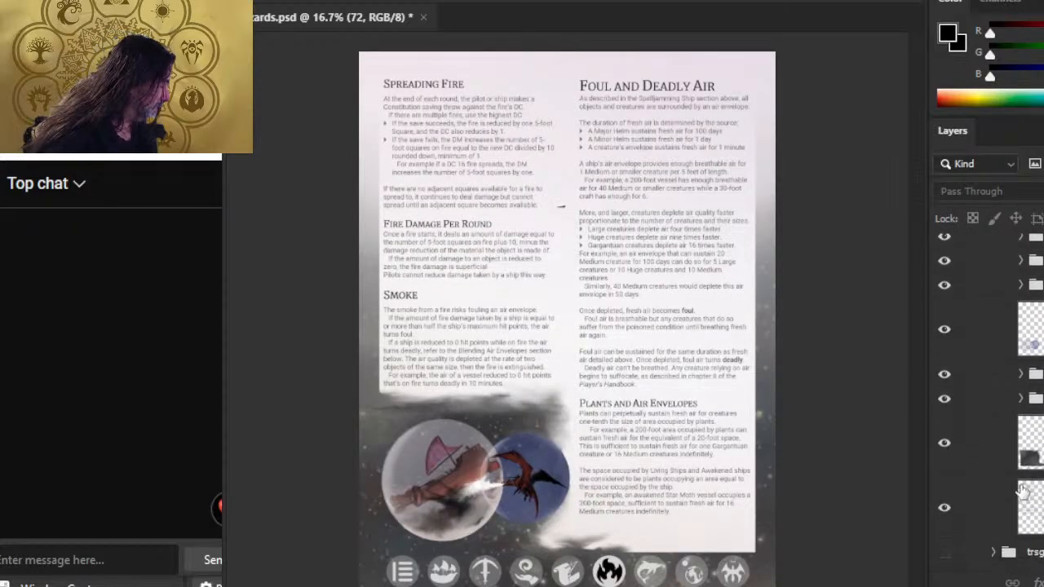
left_click(944, 553)
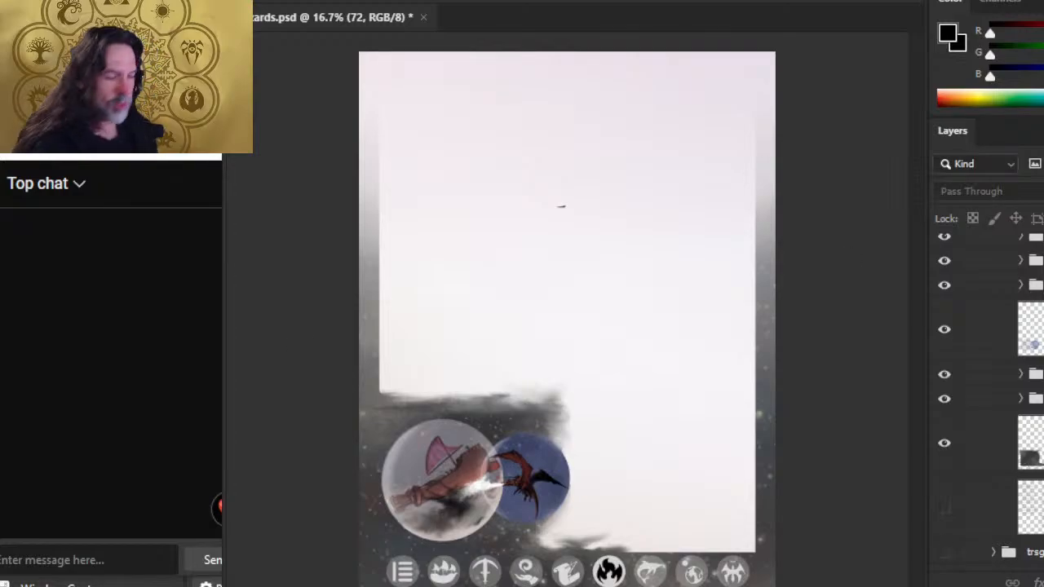
Copy the page's visible lower-left corner around the dragon artwork, about 5.57 by 4.35 in, to a new layer placed inside group 69
scroll(375, 574, "up", 2)
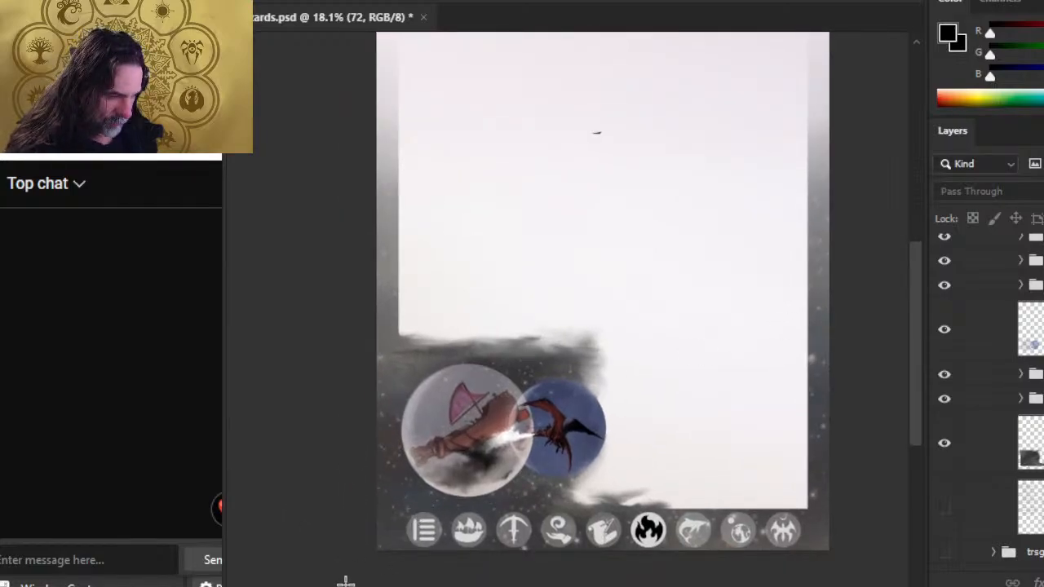
left_click_drag(377, 550, 671, 318)
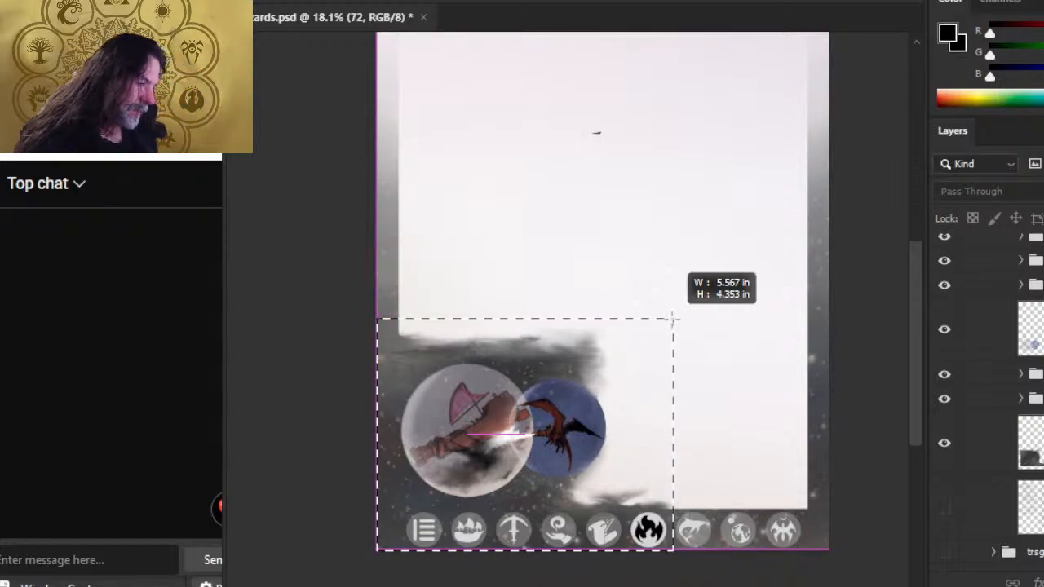
left_click_drag(672, 318, 673, 319)
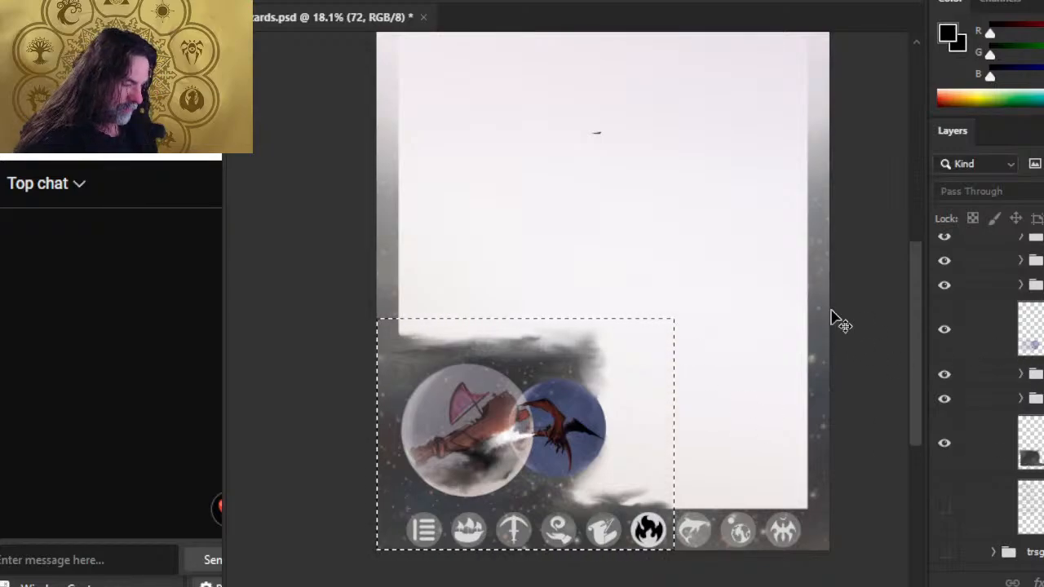
key("ctrl+j")
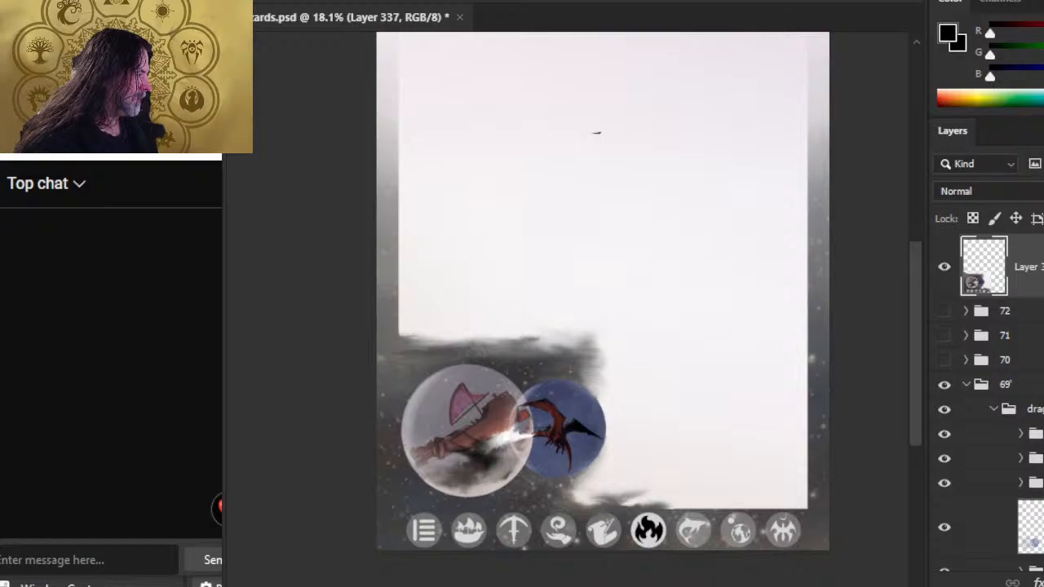
left_click_drag(983, 266, 995, 396)
right_click(1039, 364)
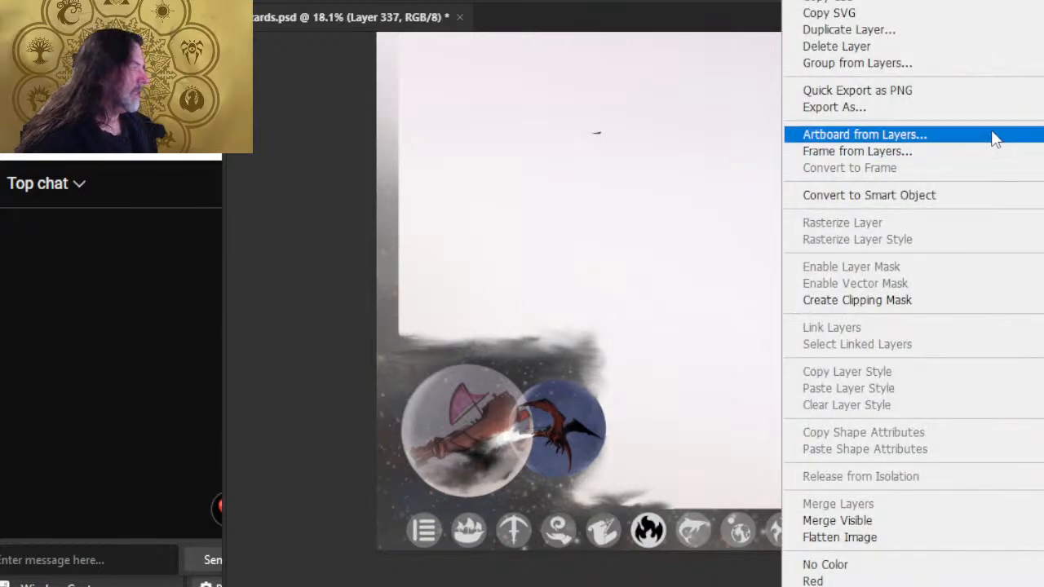
left_click(592, 212)
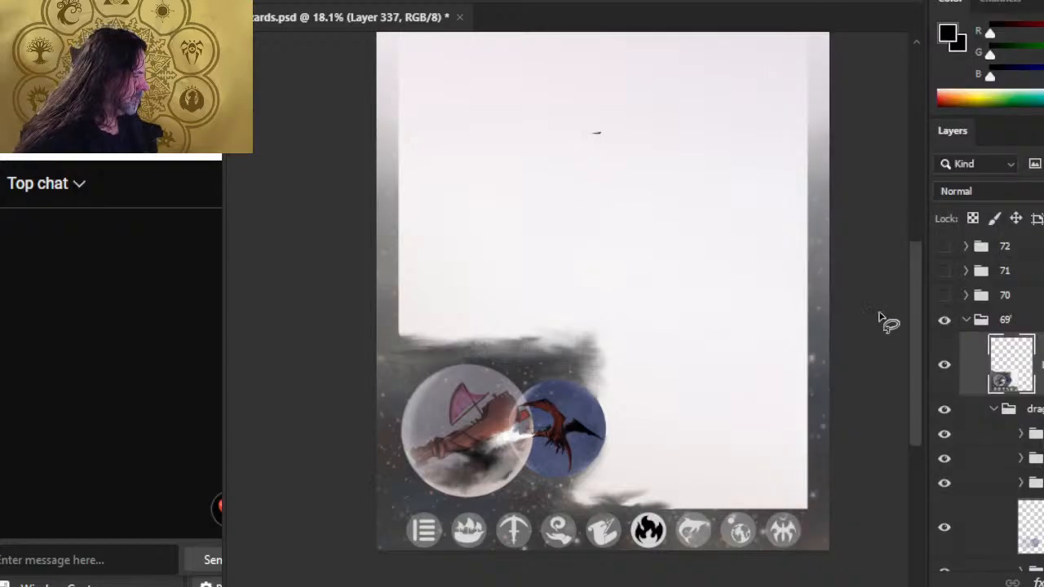
Compare the copied corner layer with the original dragon group by toggling the visibility of each
left_click(945, 364)
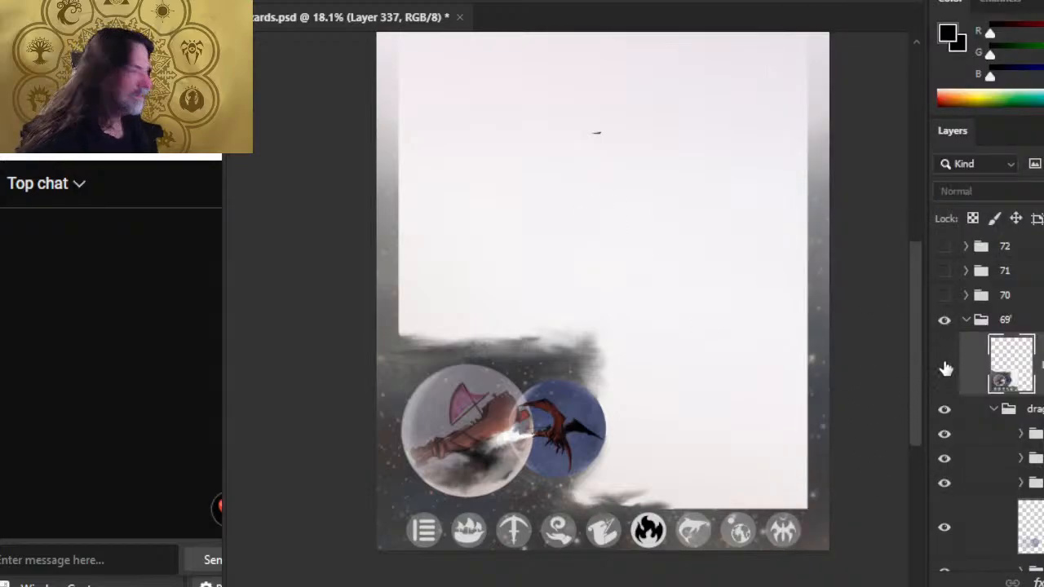
left_click(946, 364)
left_click(945, 411)
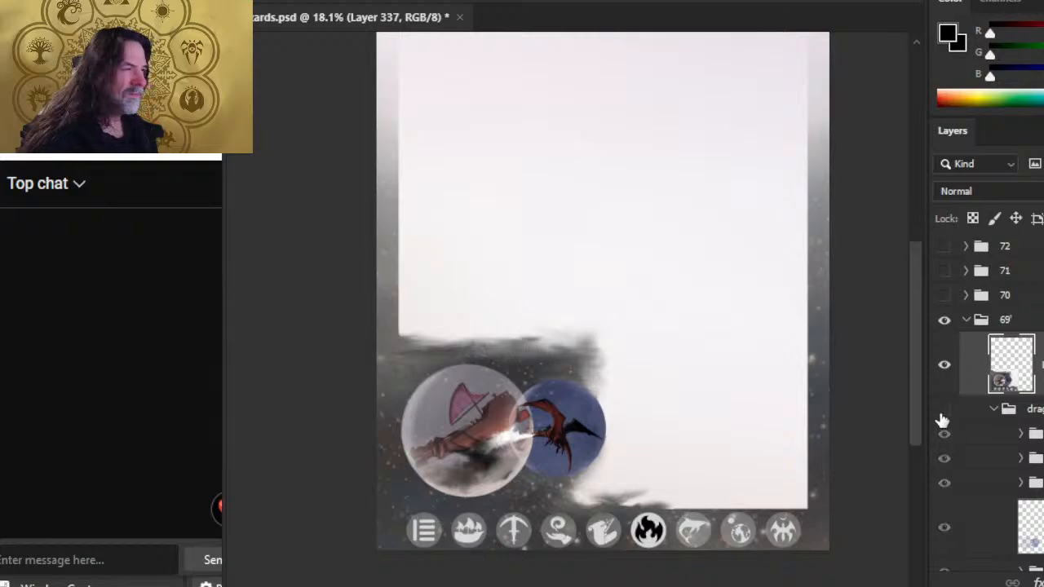
left_click(943, 375)
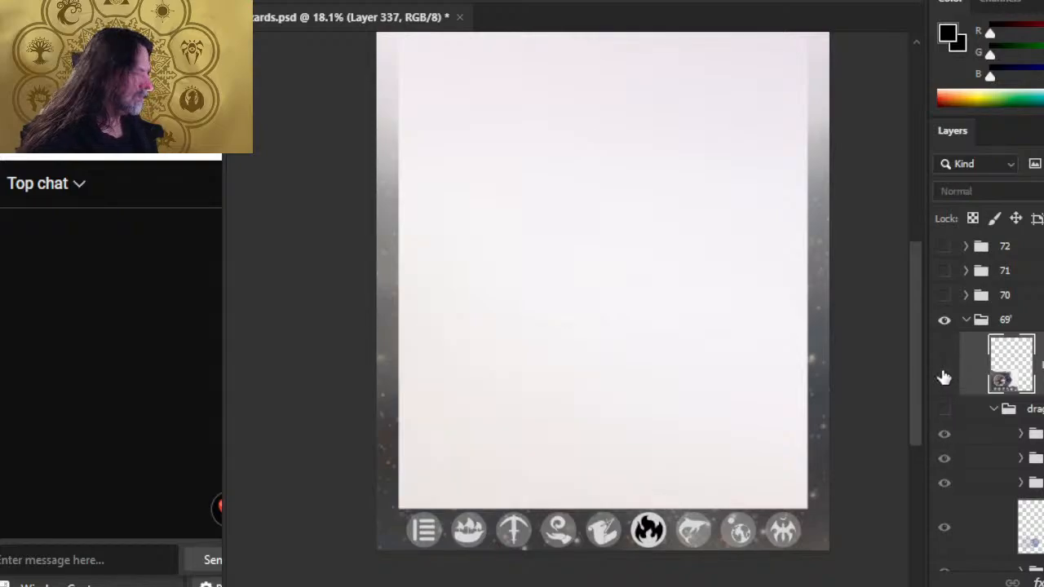
left_click(945, 375)
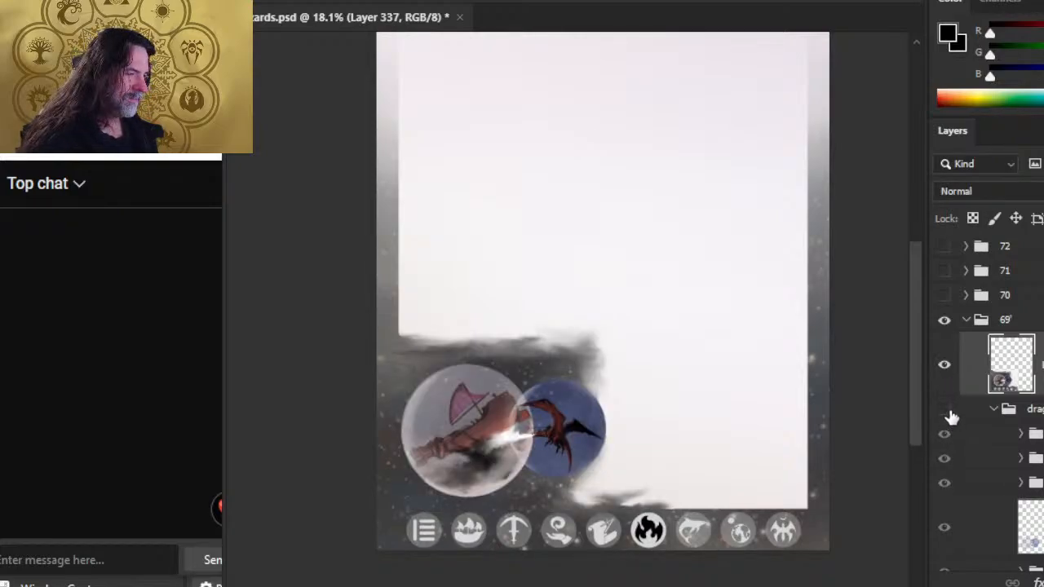
left_click(946, 412)
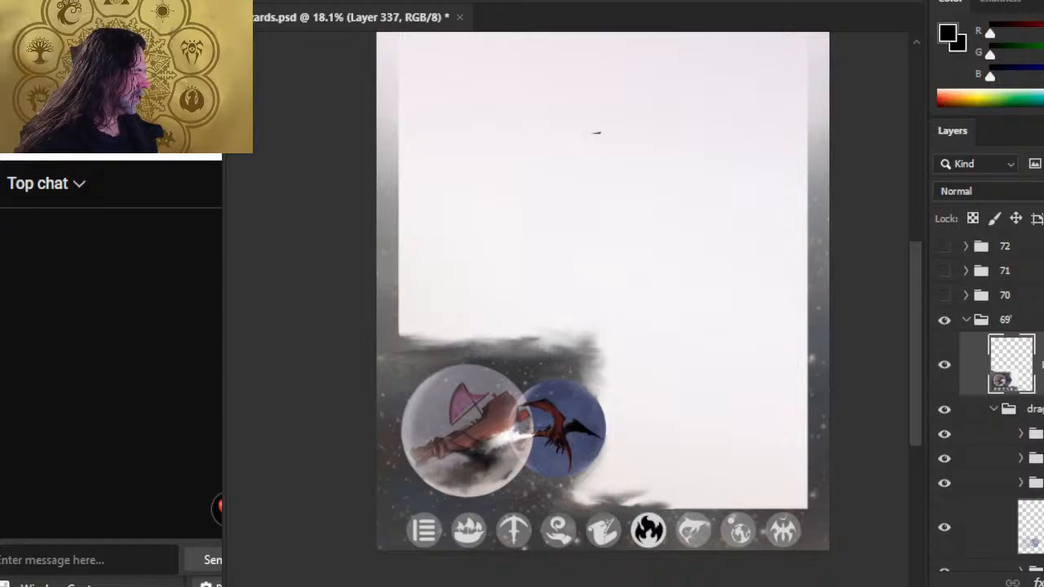
Duplicate the copied corner layer into a new document and load the layer's outline as a selection there
right_click(1040, 364)
left_click(889, 31)
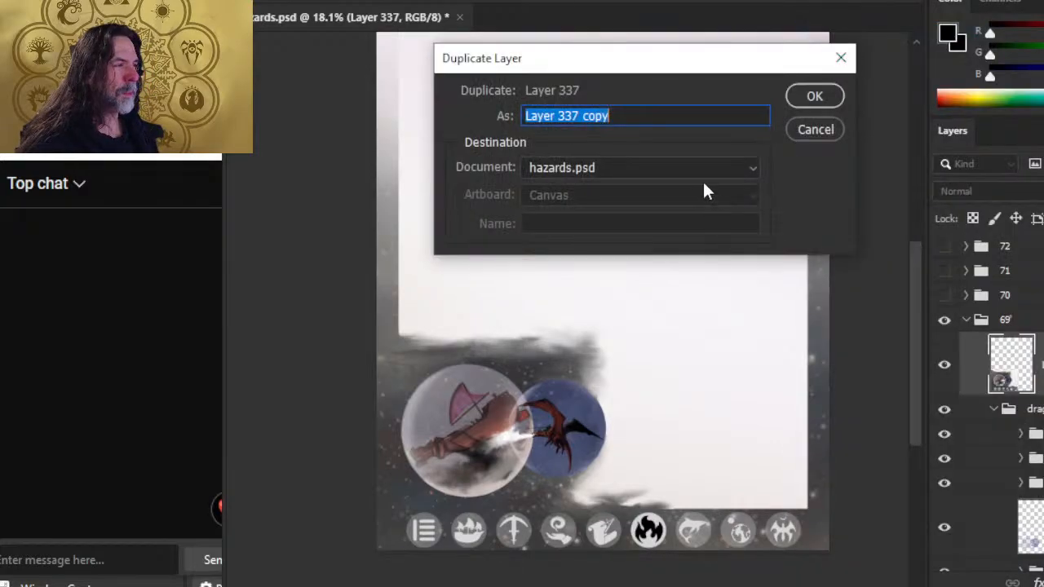
left_click(592, 167)
left_click(604, 199)
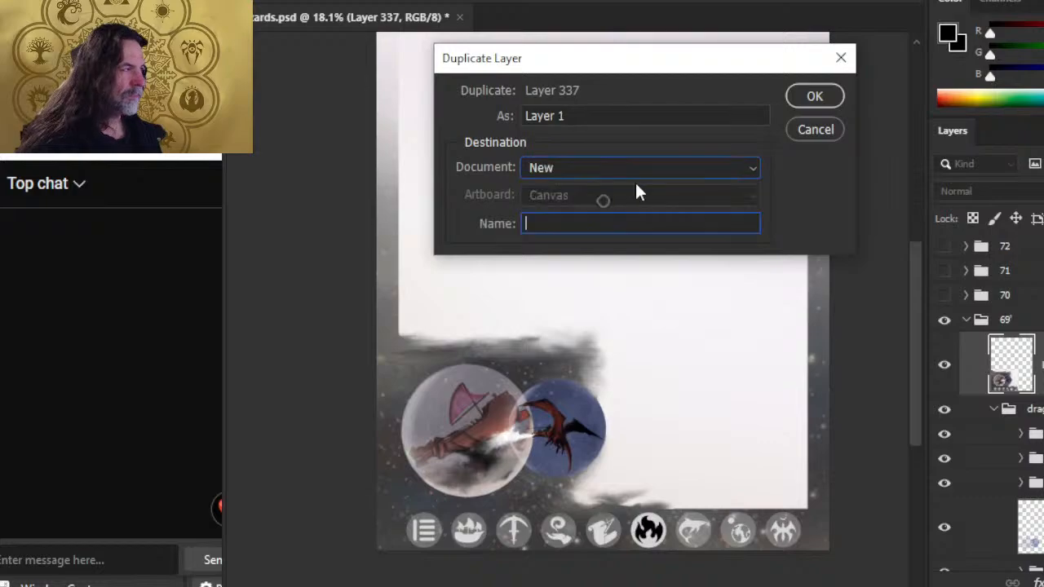
left_click(816, 98)
left_click(974, 274, "ctrl")
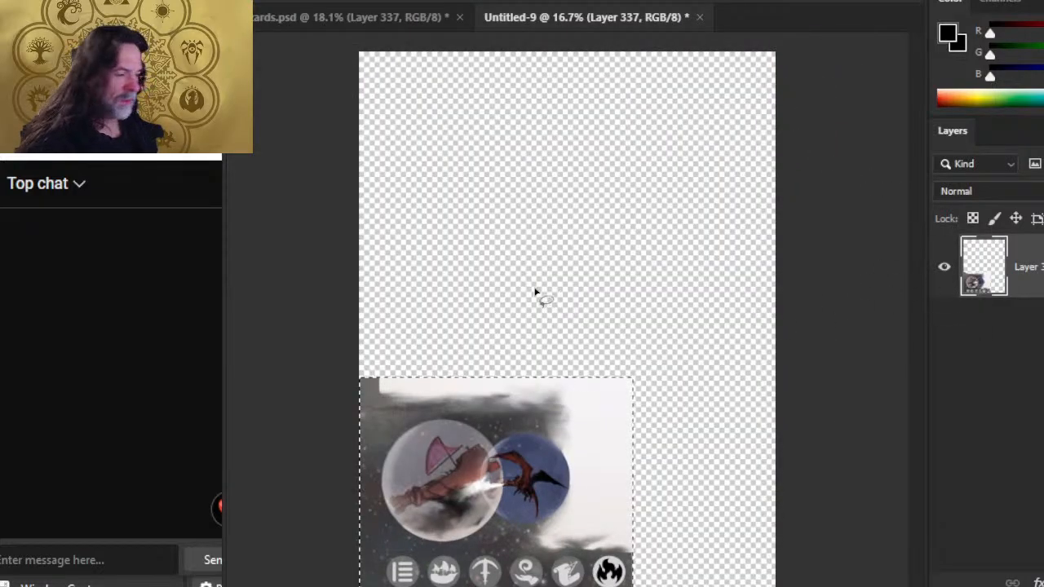
Crop the image to the selected artwork area
left_click(331, 1)
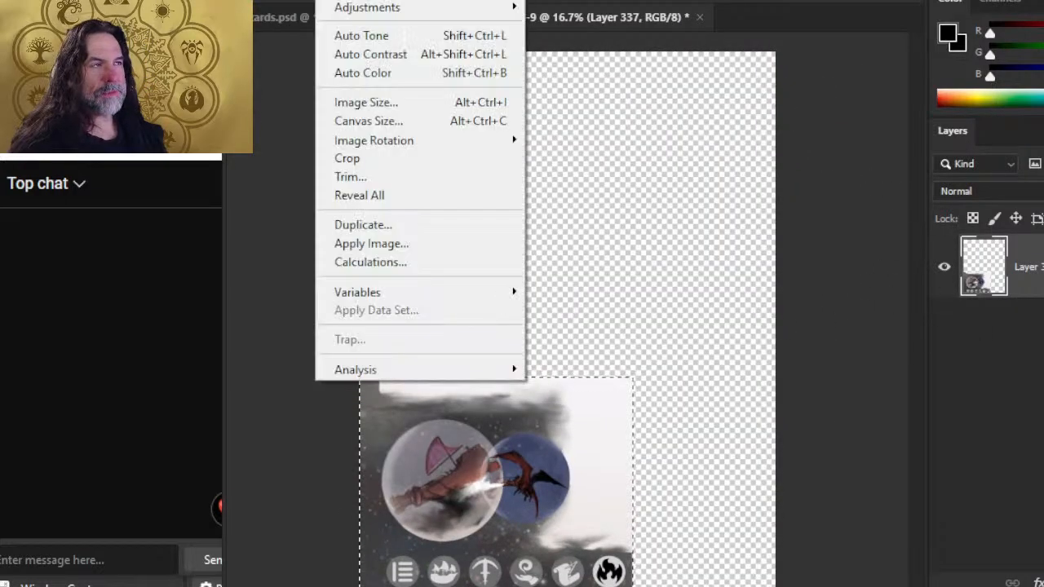
left_click(405, 160)
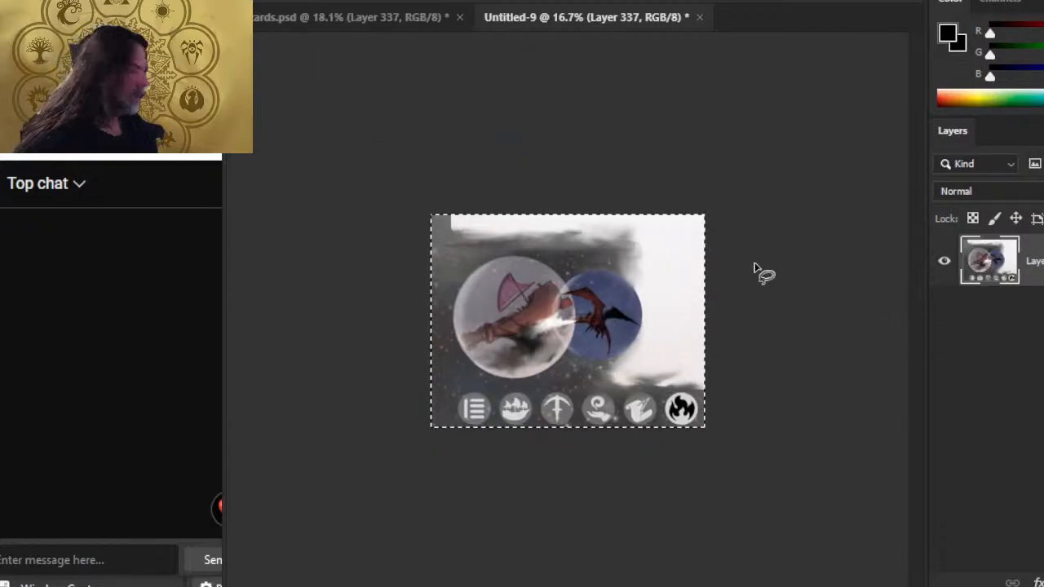
Set the new canvas size to 5.6 by 4.4 inches with the centre anchor
left_click(331, 1)
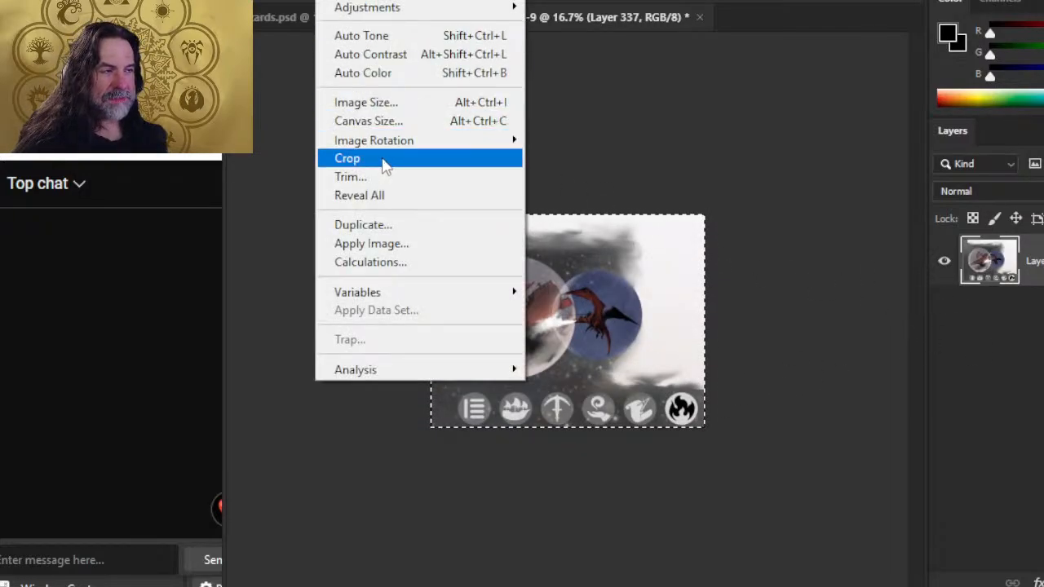
left_click(390, 126)
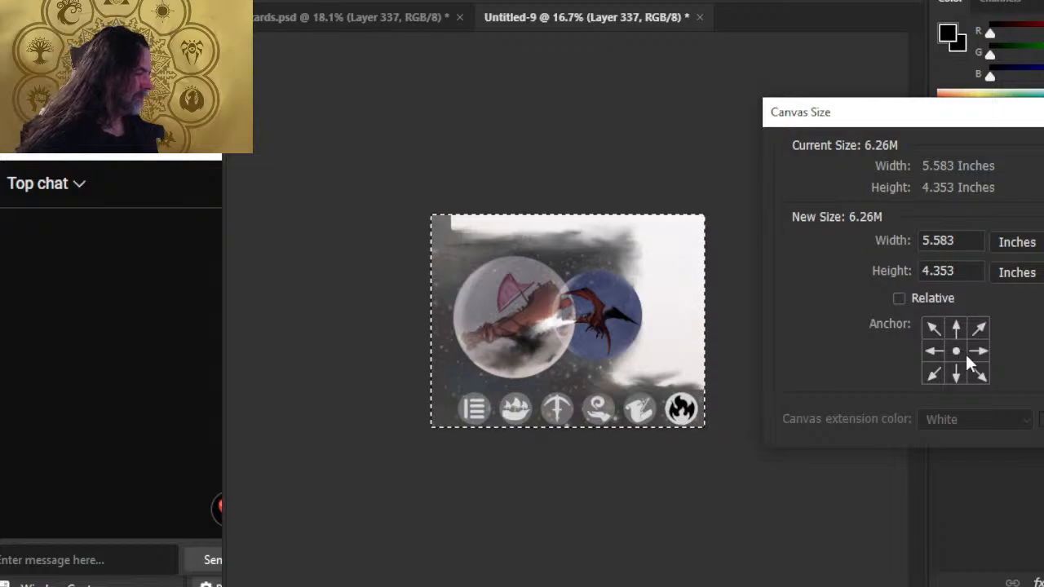
left_click(962, 250)
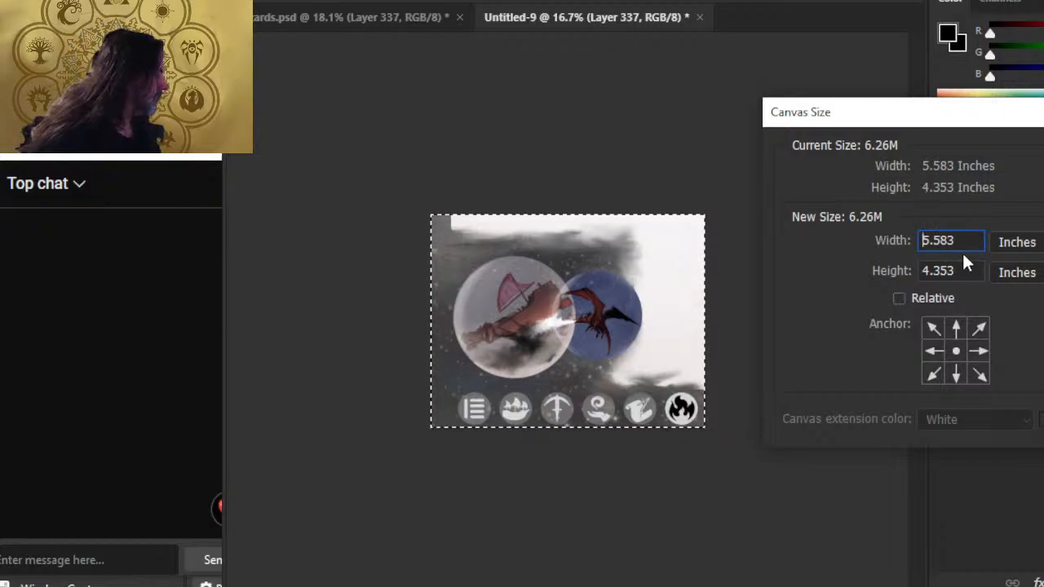
key("Right")
key("Delete")
key("Delete")
key("Delete")
key("Delete")
type(".6")
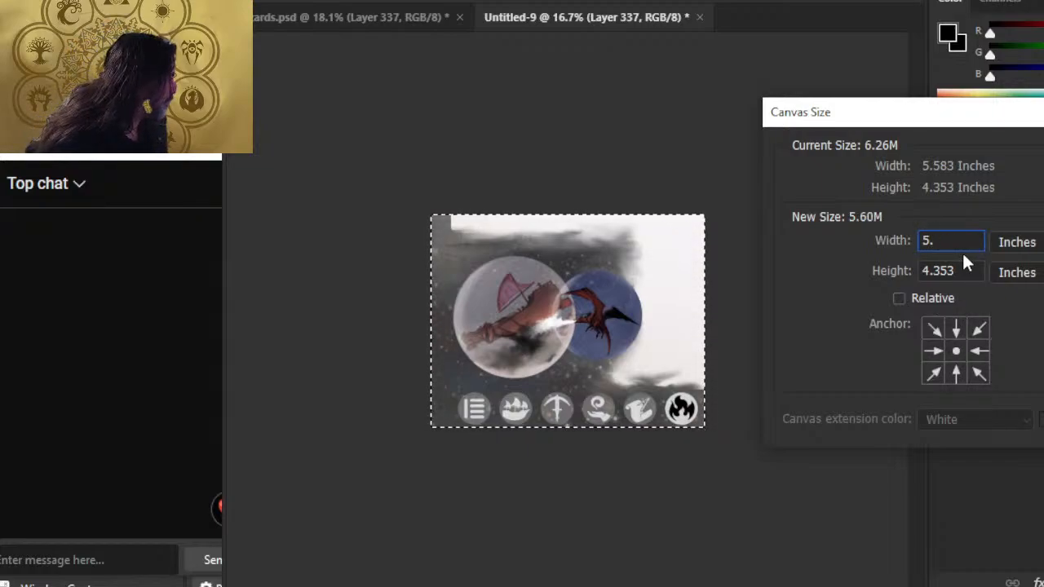
key("Tab")
key("Right")
key("BackSpace")
key("BackSpace")
key("BackSpace")
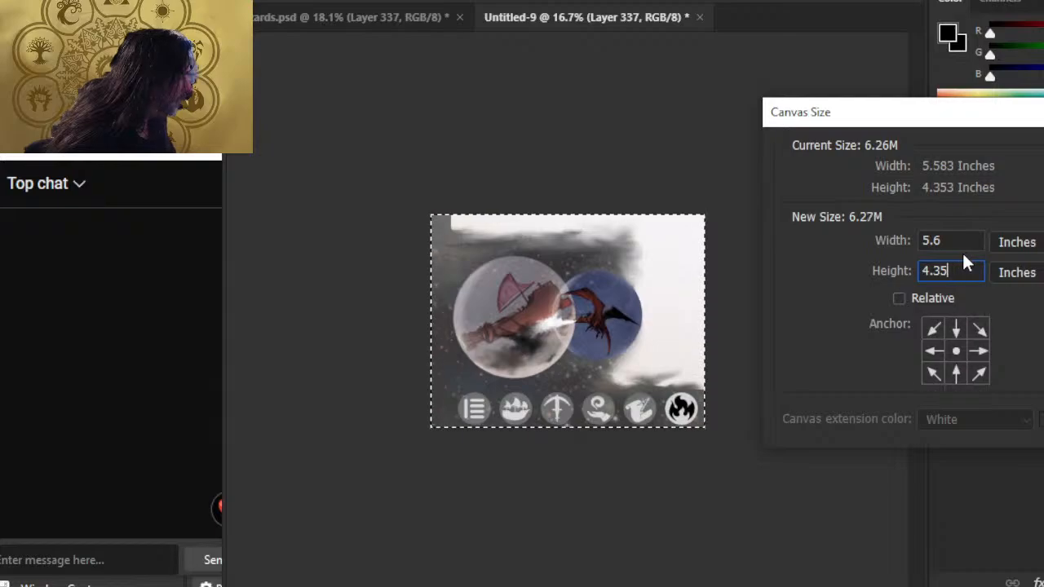
type("4")
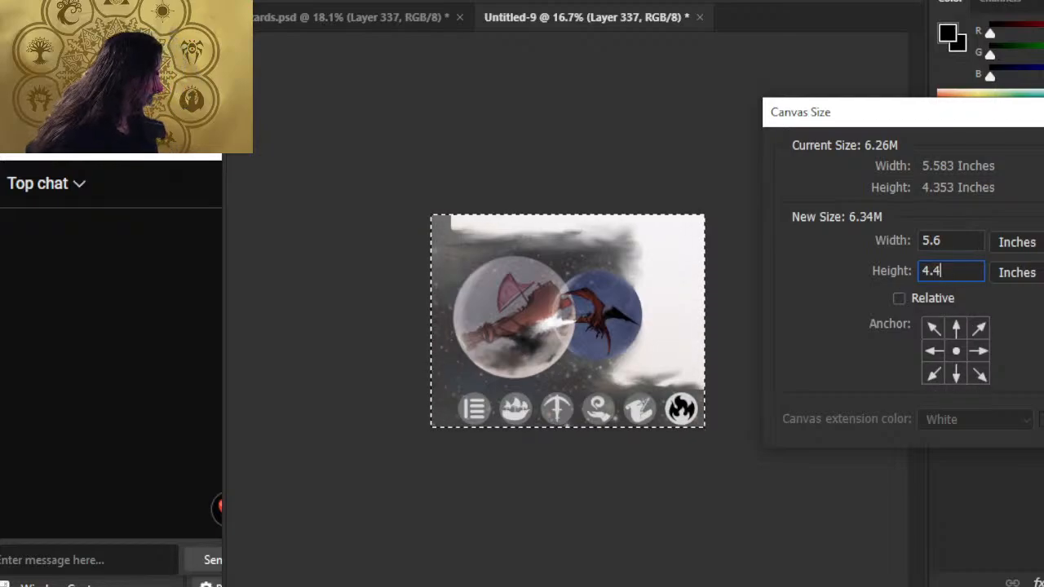
Capture a screen snip of the new canvas dimensions and apply the canvas resize
key("Return")
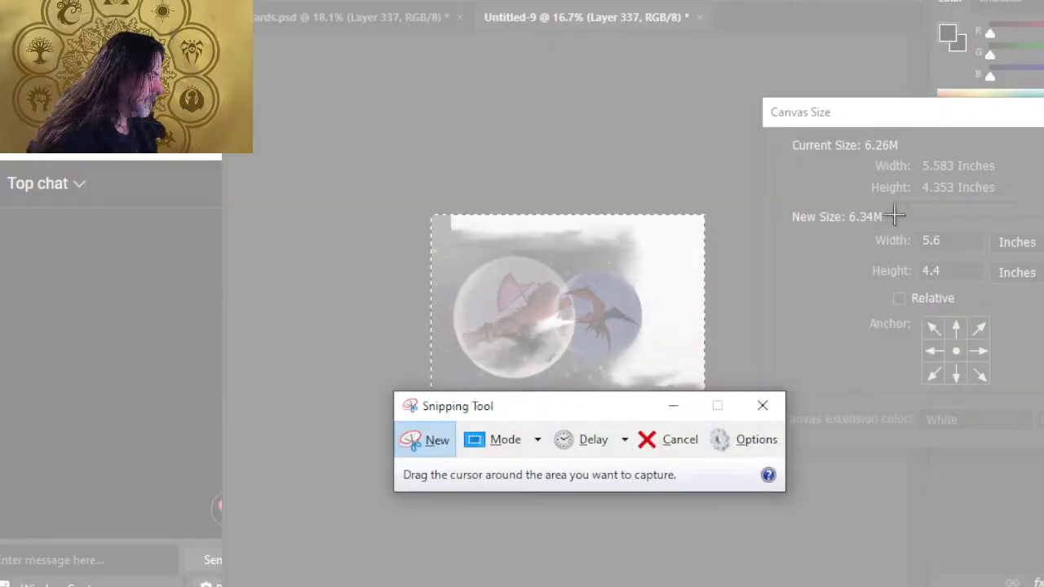
left_click_drag(852, 201, 1041, 333)
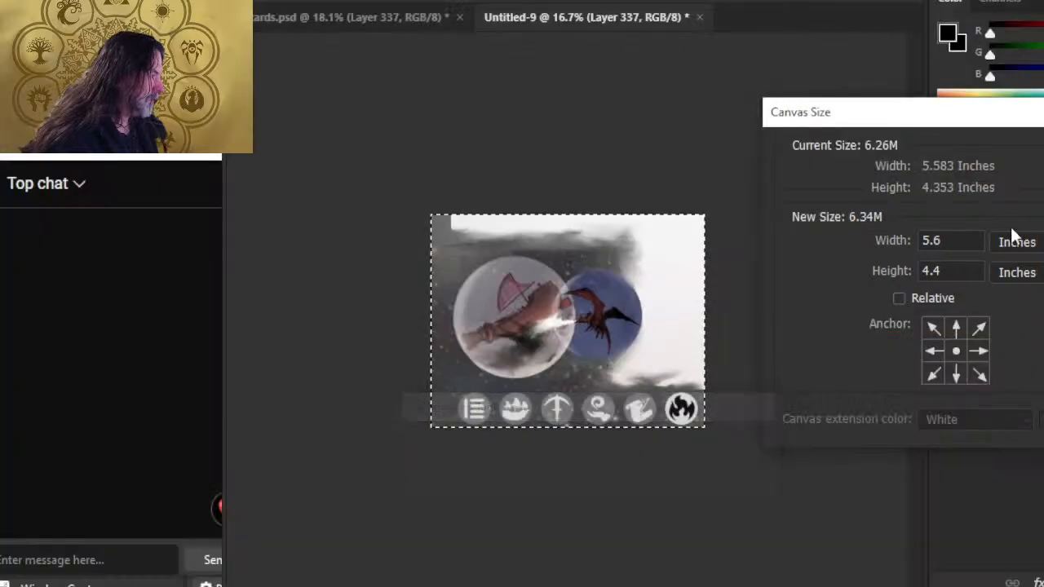
left_click_drag(840, 35, 1043, 163)
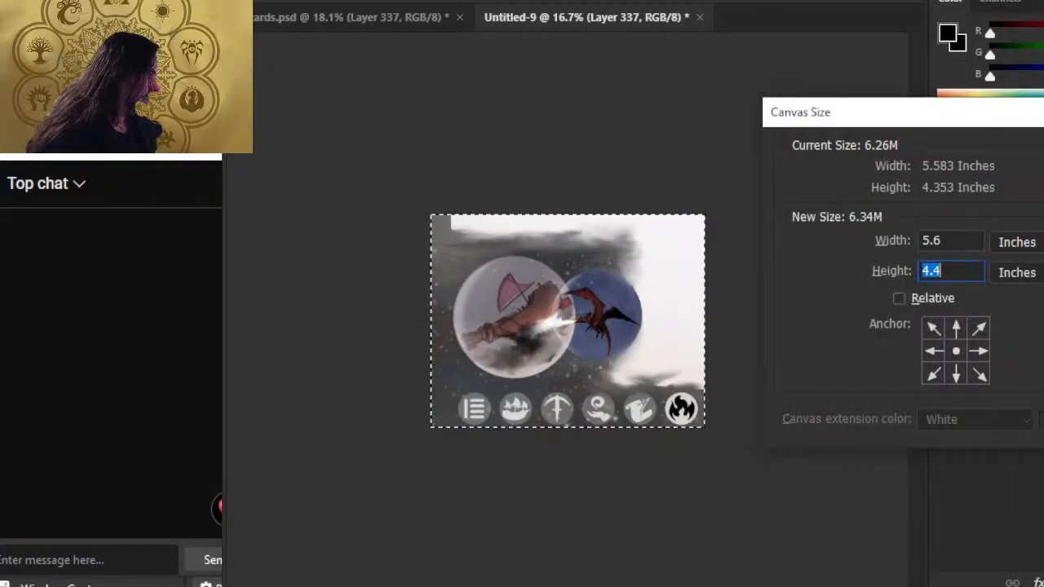
key("Return")
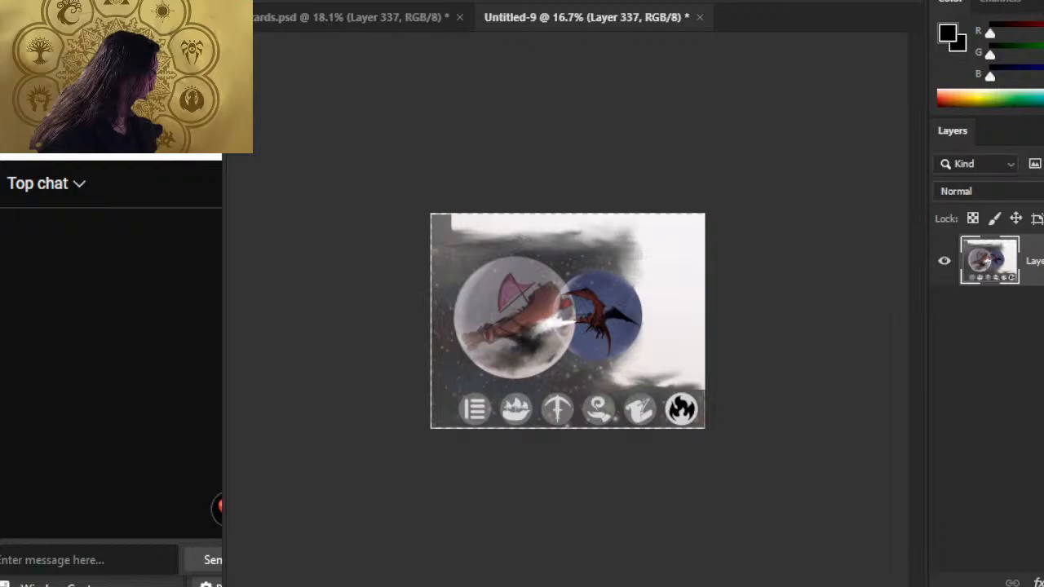
Add a layer mask, and undo both the mask and the canvas resize while keeping the crop
left_click(1043, 582)
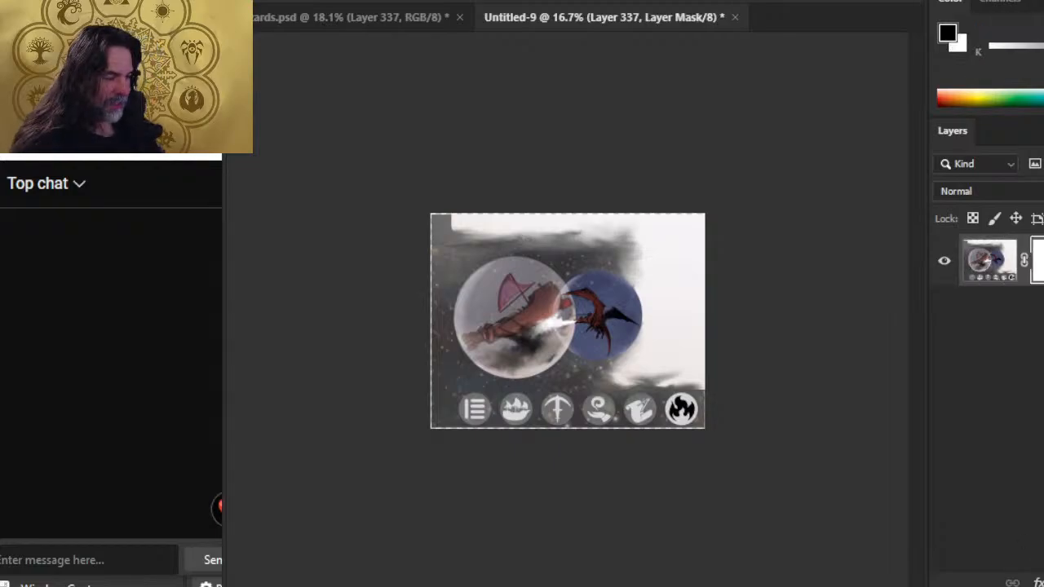
key("ctrl+z")
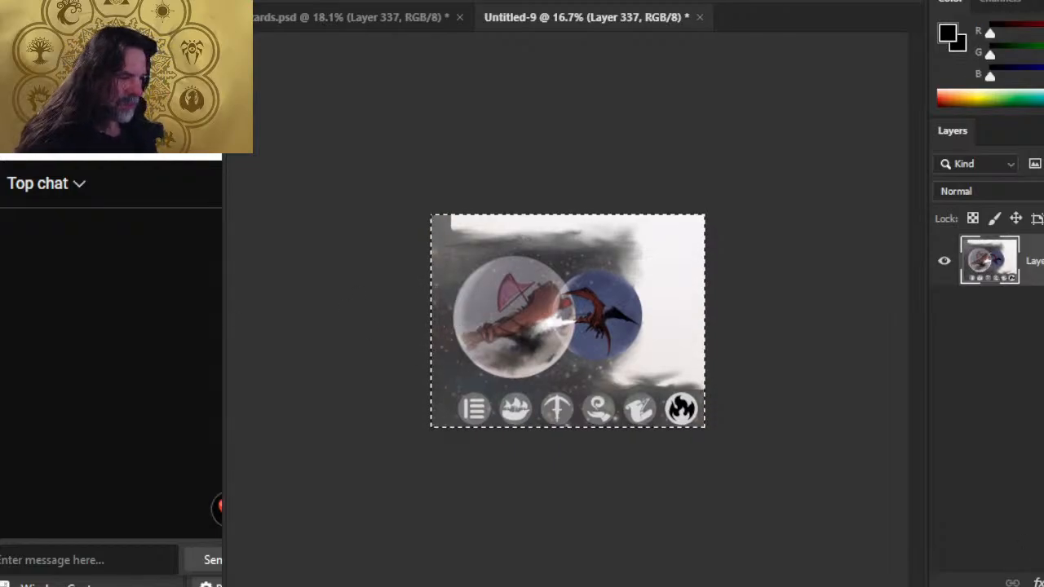
key("ctrl+z")
key("ctrl+shift+z")
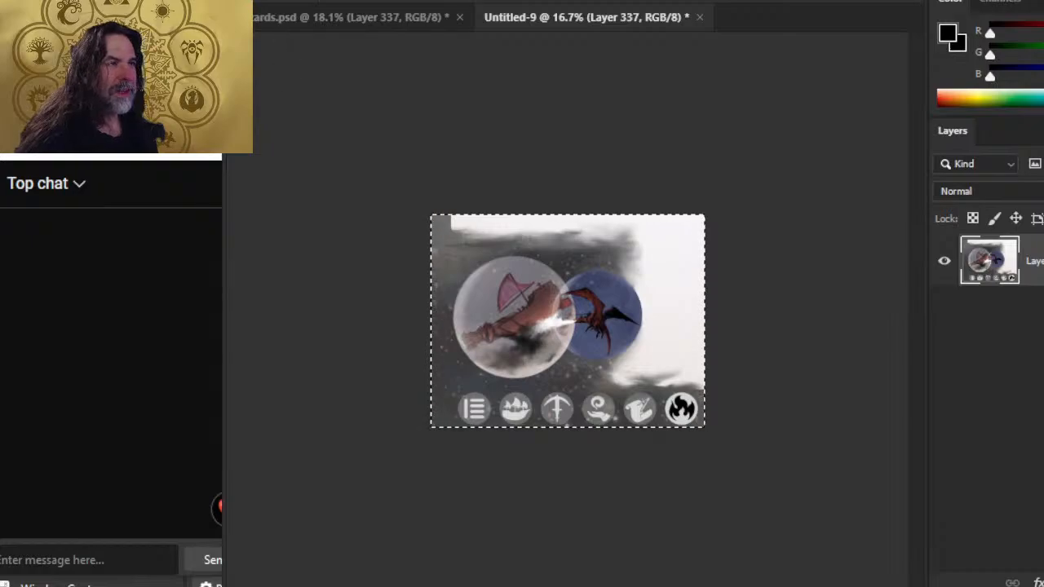
Resize the canvas to 5.5 by 4.4 inches, anchored at the lower-left corner, accepting the clipping
left_click(332, 0)
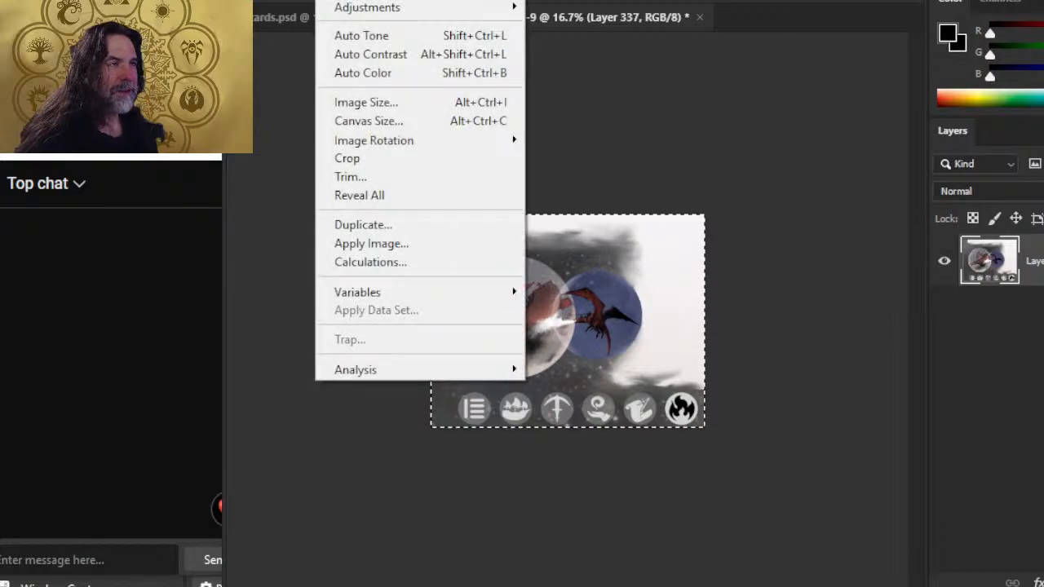
left_click(366, 122)
left_click(933, 374)
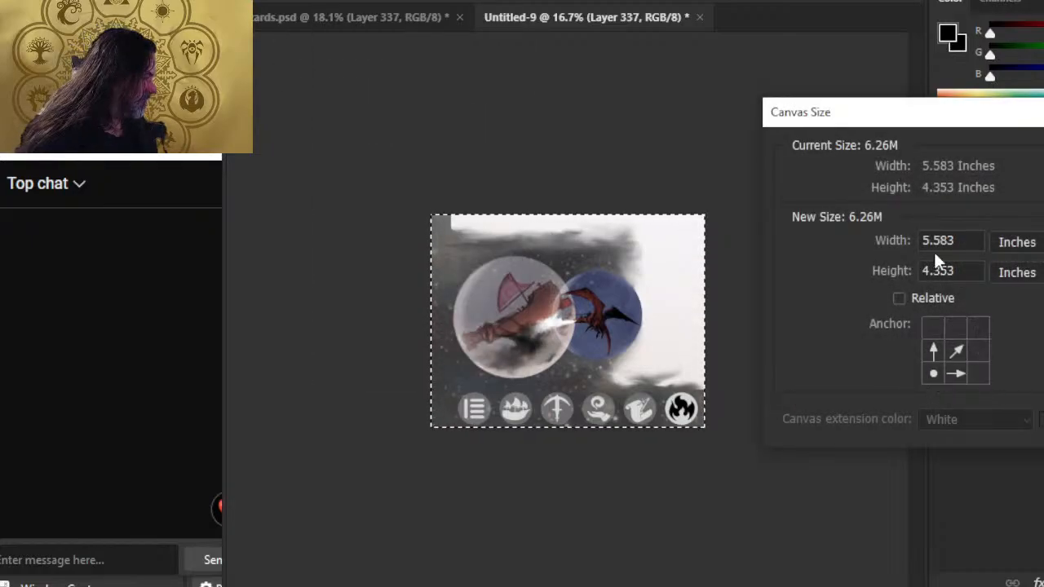
left_click(967, 241)
double_click(966, 241)
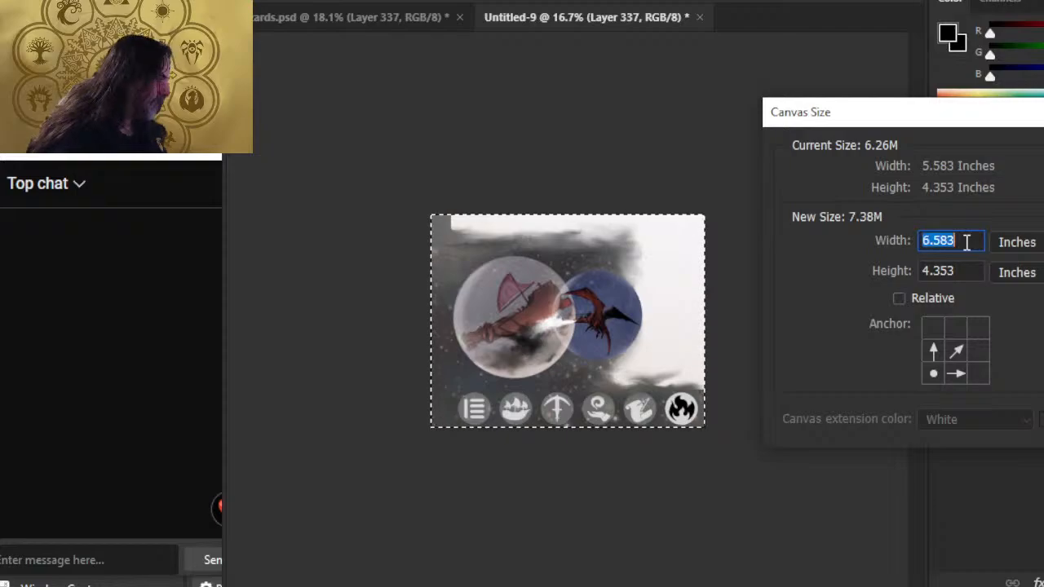
type("5.5")
key("Tab")
type("4.4")
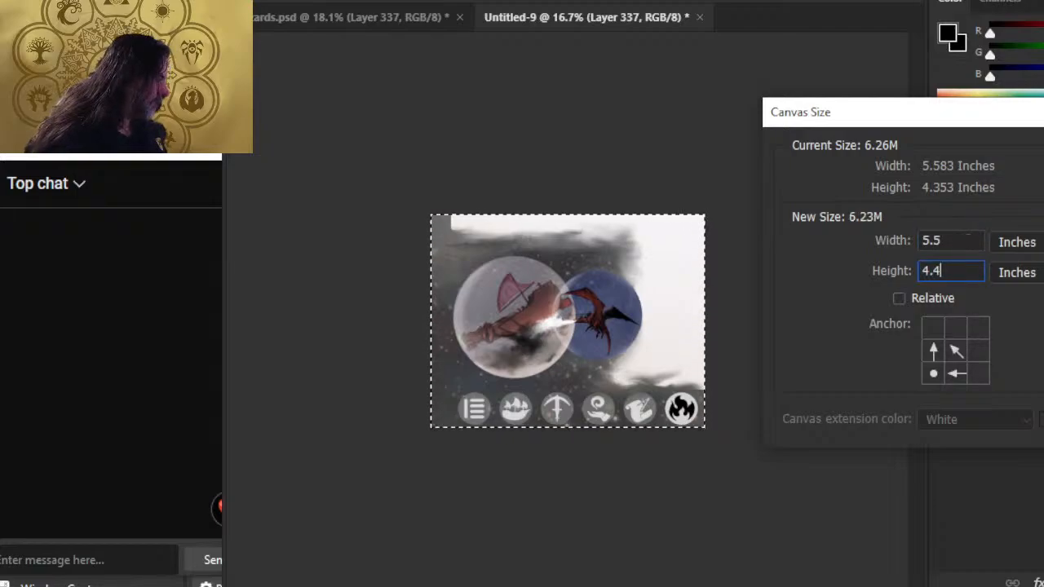
key("Return")
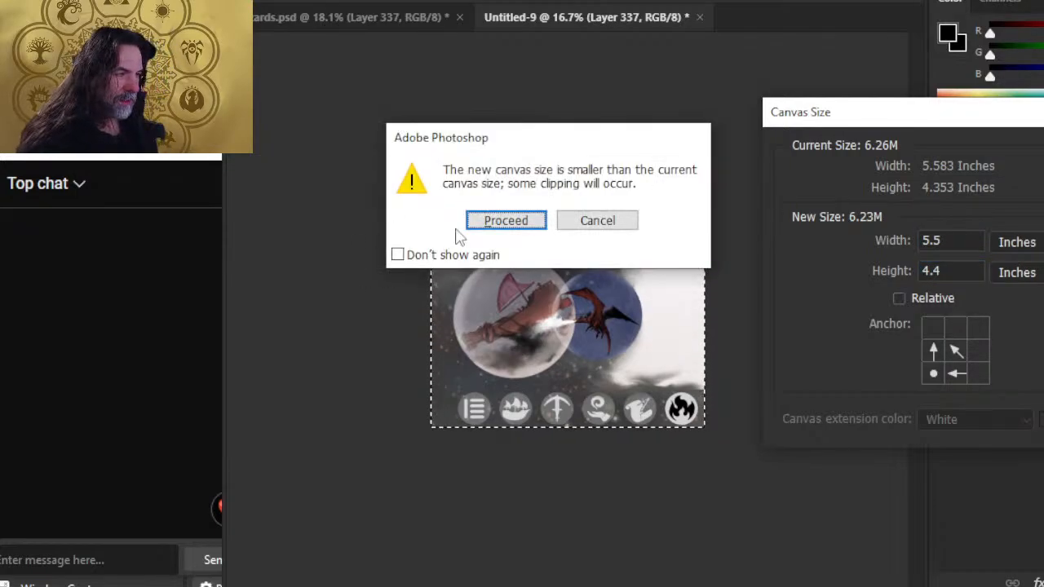
left_click(506, 222)
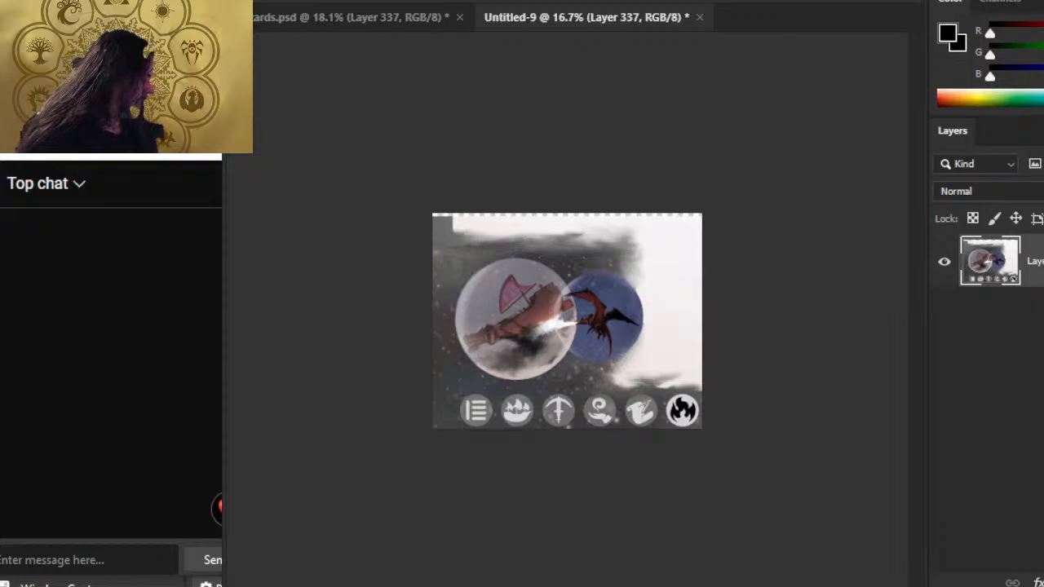
Add a layer mask and paint it black along the artwork's right edge, down past the flame icon
left_click(1043, 582)
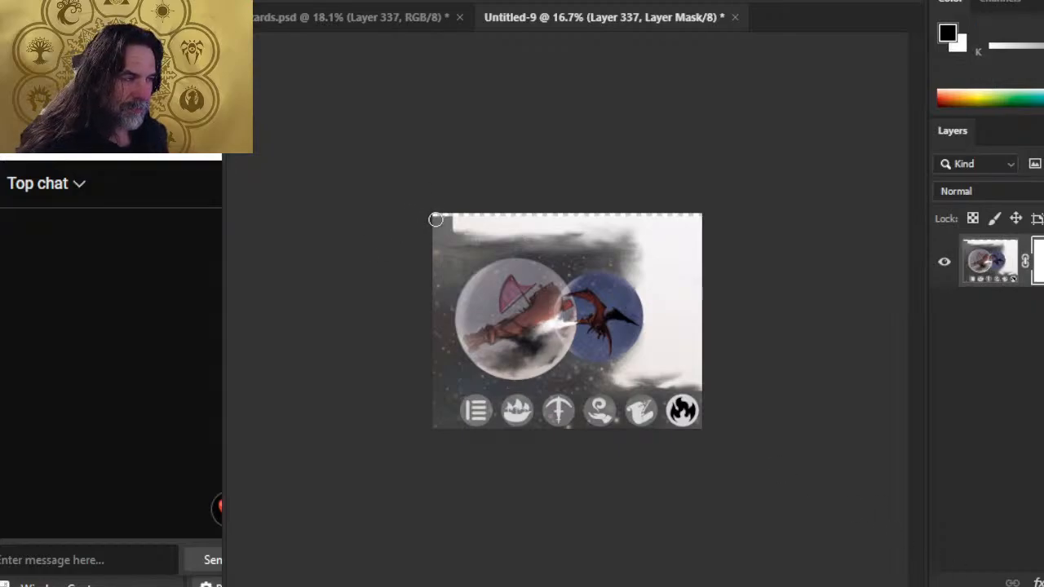
left_click_drag(700, 218, 701, 397)
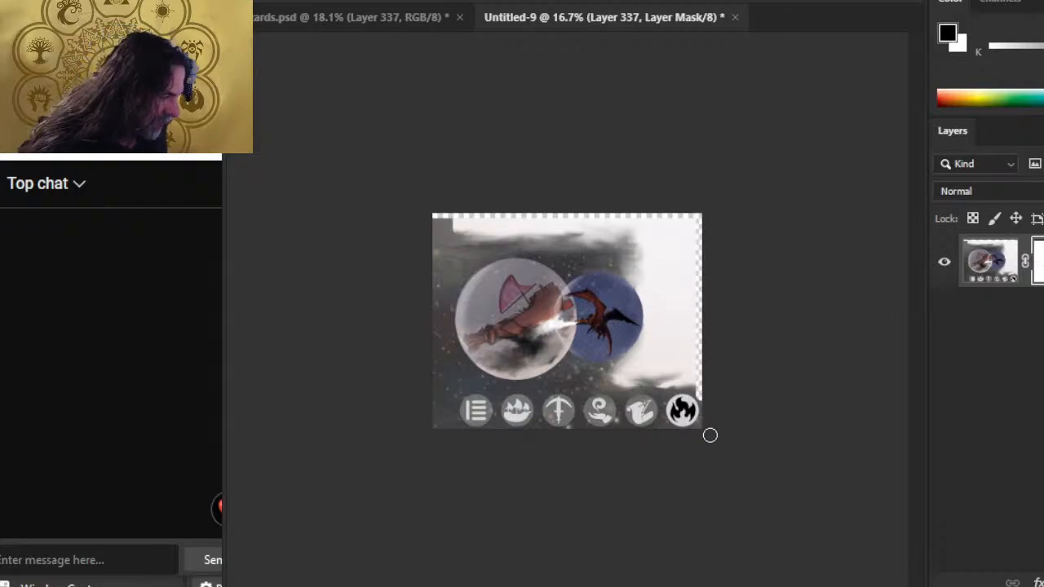
scroll(710, 436, "up", 5)
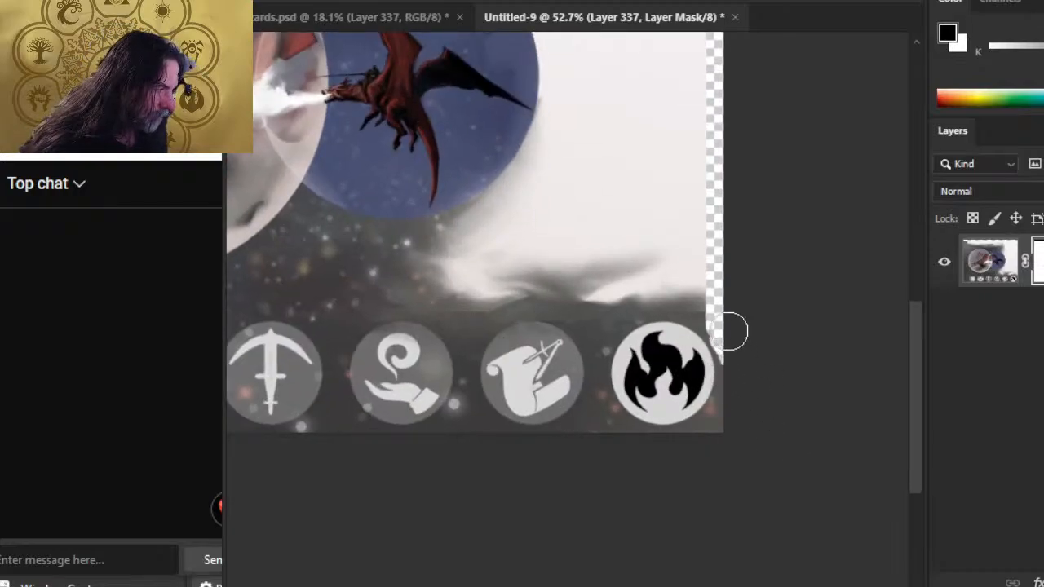
mouse_move(732, 332)
left_mouse_down()
mouse_move(712, 417)
mouse_move(673, 464)
left_mouse_up()
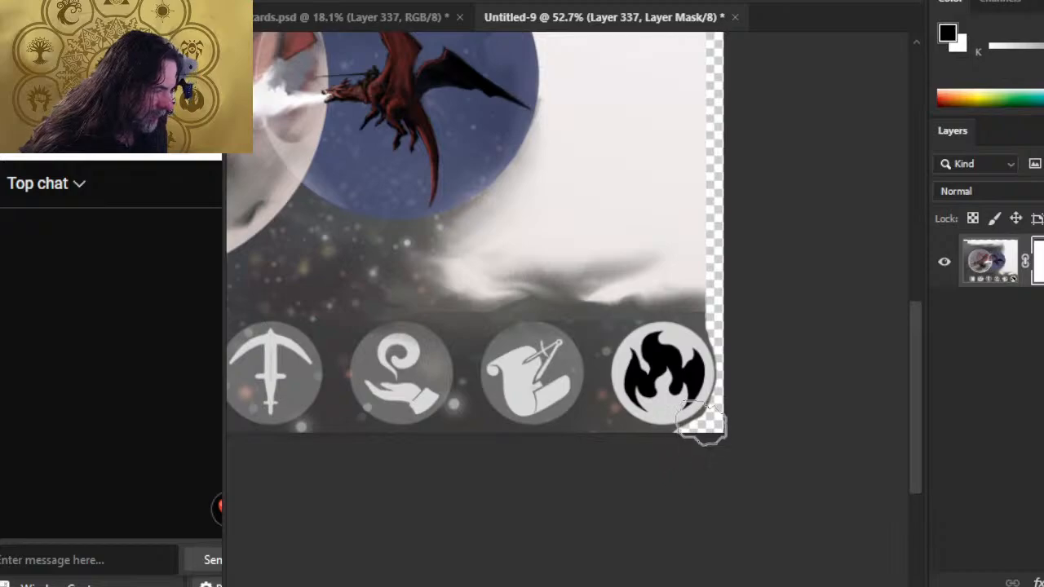
Reduce the brush size and mask out the lower-right corner and ragged edge around the flame icon
key("[")
key("[")
key("[")
key("[")
key("[")
left_click_drag(705, 414, 673, 428)
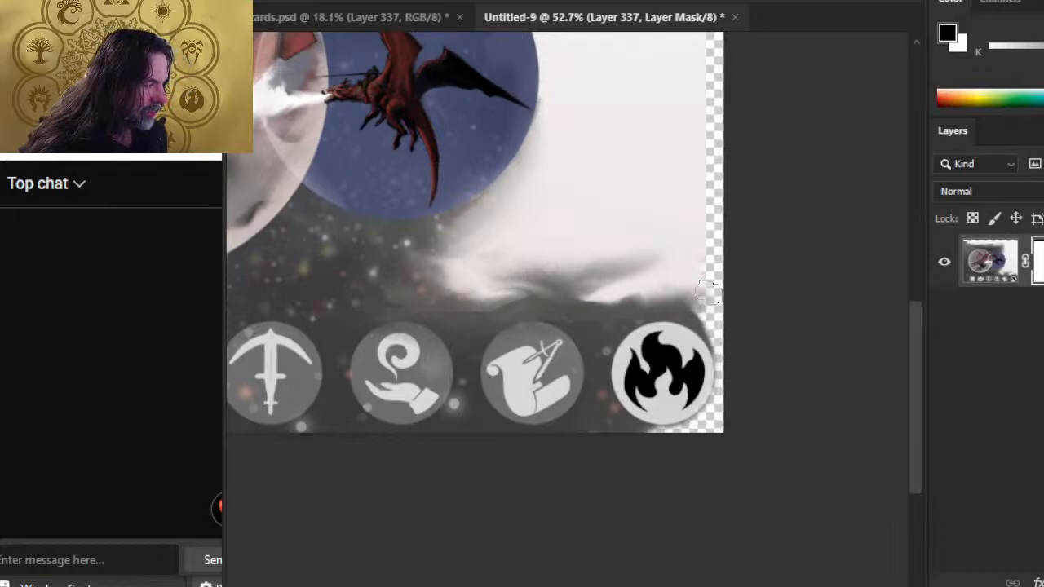
left_click_drag(709, 292, 657, 274)
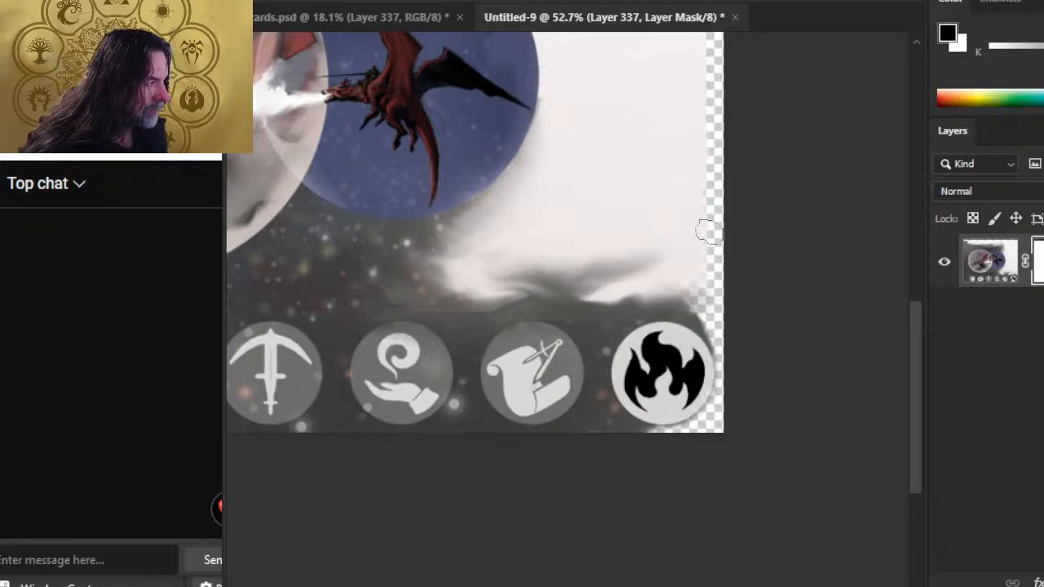
Roughen the mask up the right edge, around the upper-right corner and along the top edge to the upper-left corner
left_click_drag(690, 147, 687, 329)
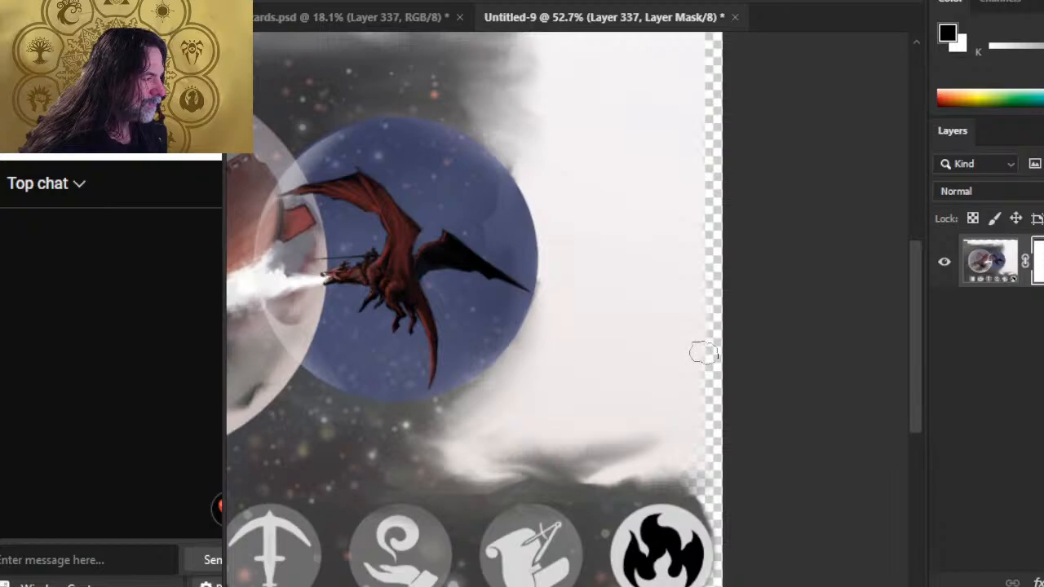
left_click_drag(690, 182, 690, 315)
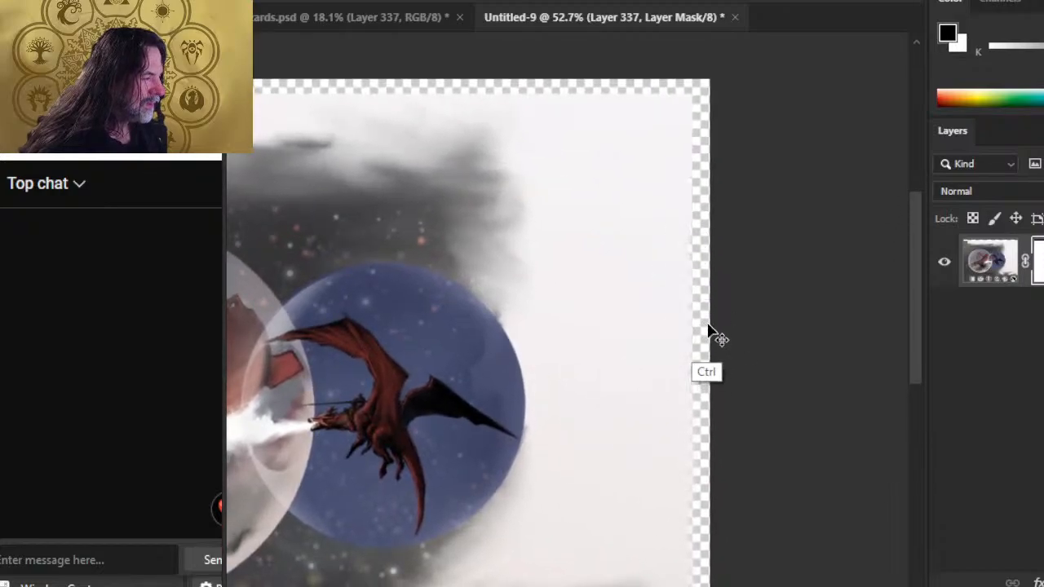
scroll(659, 364, "up", 3)
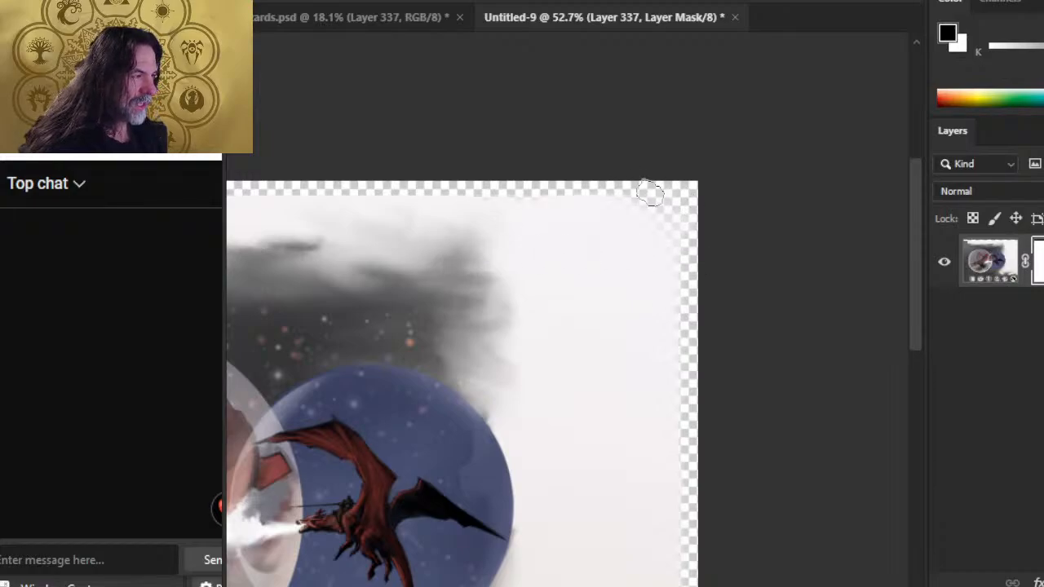
mouse_move(519, 247)
left_mouse_down()
mouse_move(676, 268)
mouse_move(665, 269)
left_mouse_up()
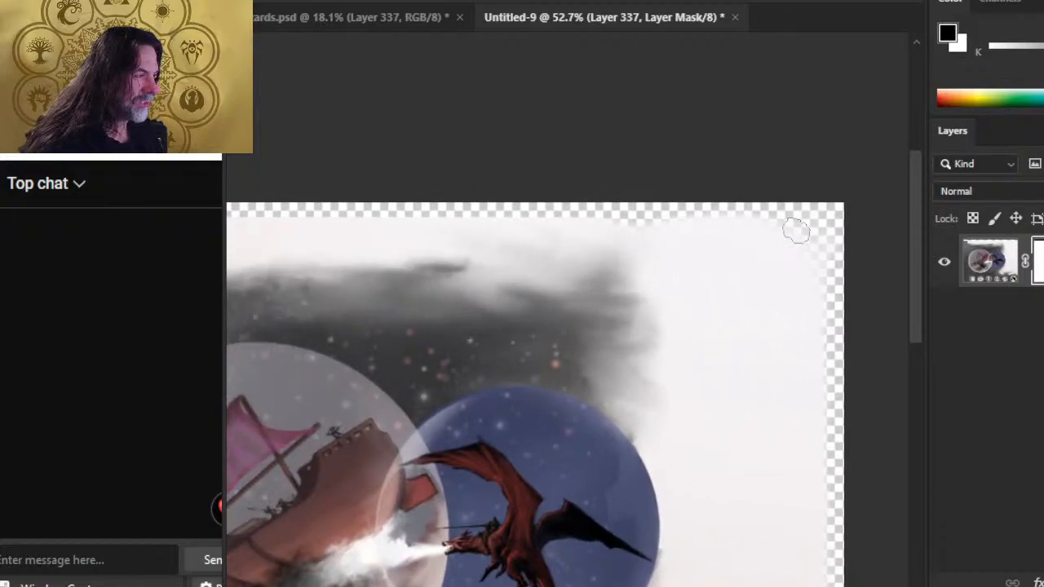
mouse_move(514, 279)
left_mouse_down()
mouse_move(699, 324)
mouse_move(688, 327)
left_mouse_up()
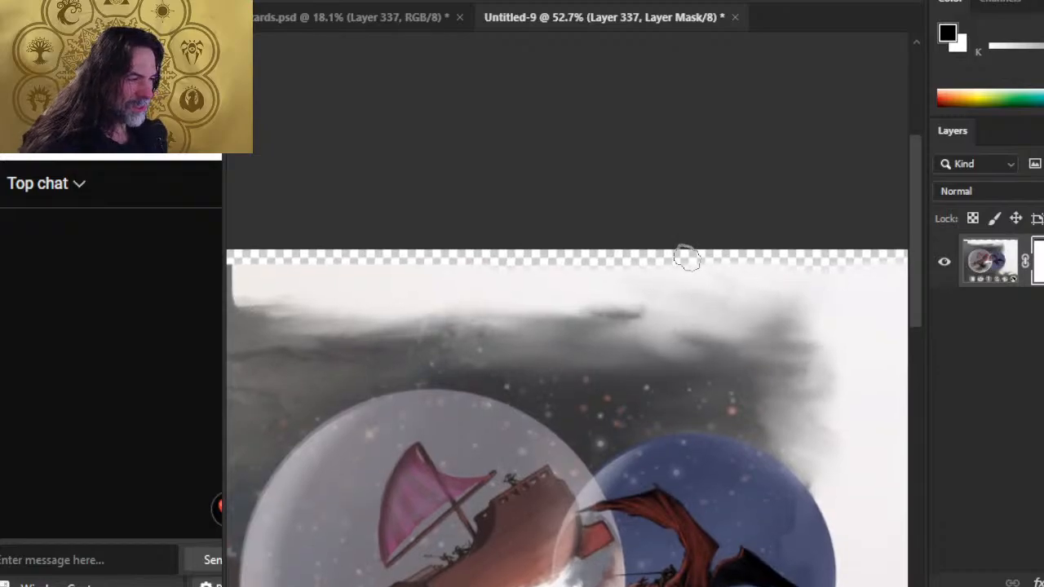
left_click_drag(386, 315, 526, 332)
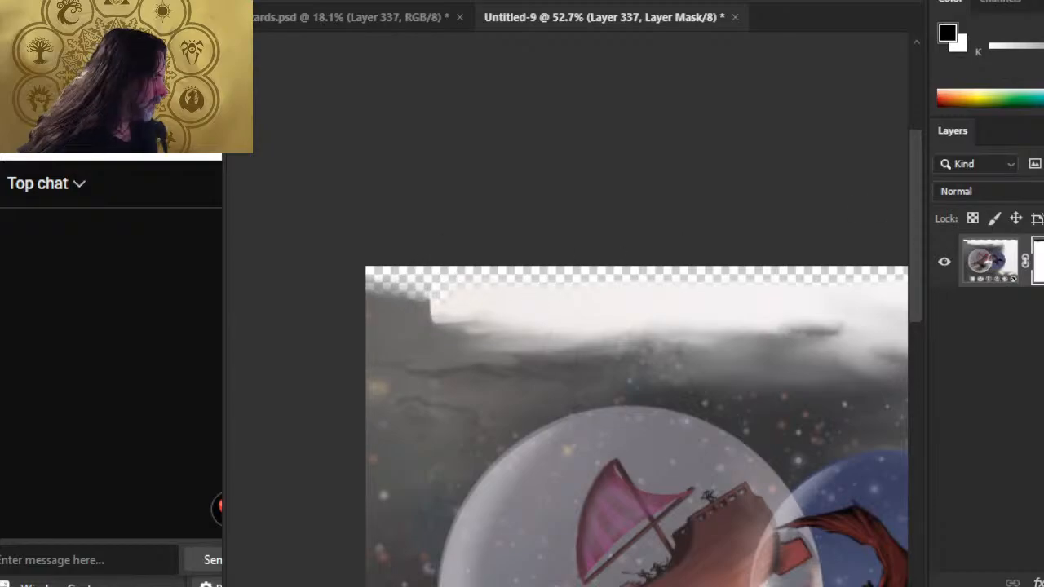
Target the layer image instead of its mask and smudge the dark cloud's upper edge into the white along the artwork's top
left_click(987, 261)
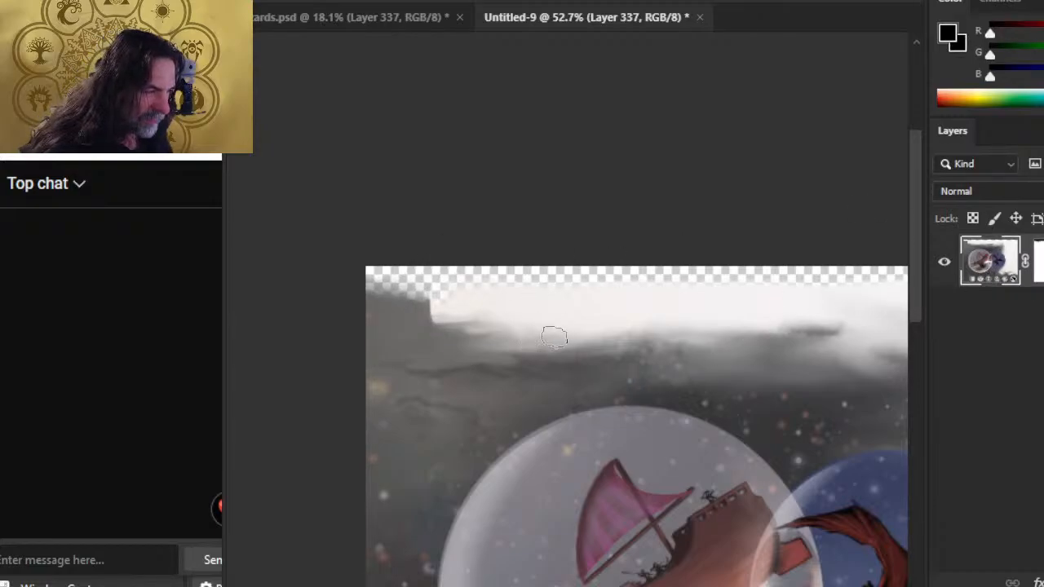
mouse_move(555, 336)
left_mouse_down()
mouse_move(524, 349)
mouse_move(474, 333)
mouse_move(492, 324)
left_mouse_up()
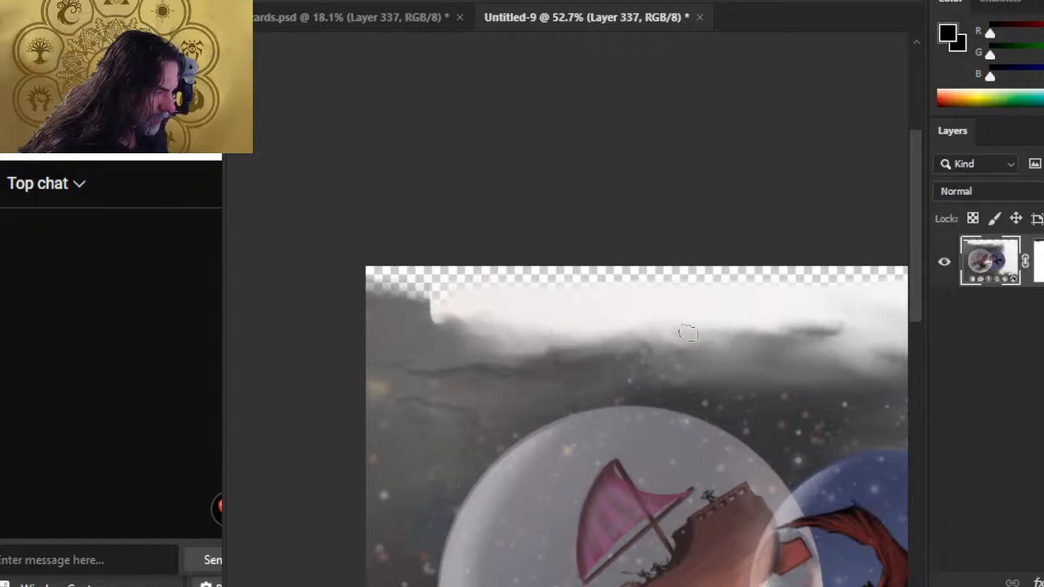
mouse_move(687, 333)
left_mouse_down()
mouse_move(832, 326)
mouse_move(783, 333)
mouse_move(816, 347)
mouse_move(864, 323)
left_mouse_up()
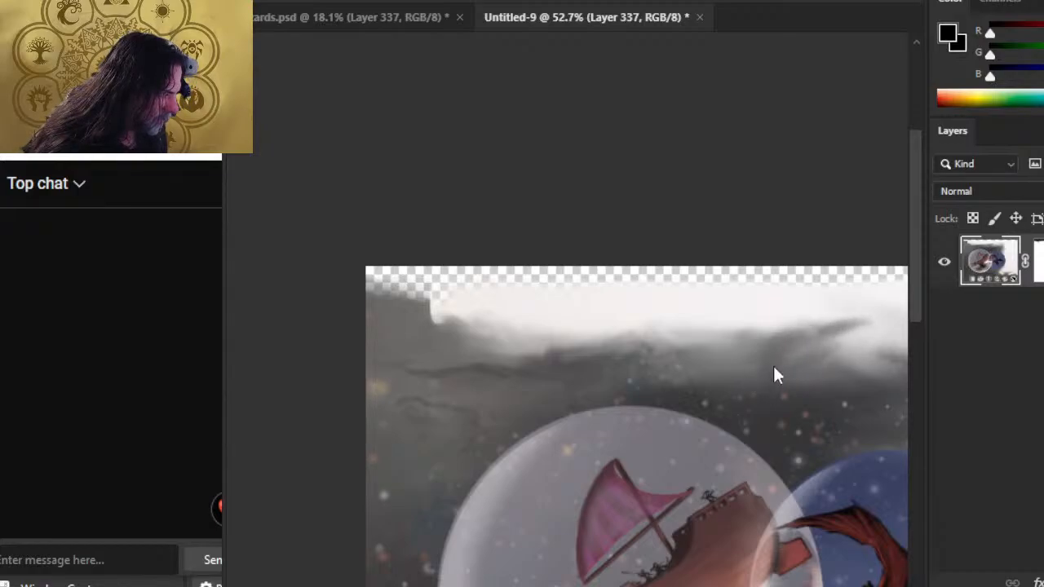
mouse_move(796, 356)
left_mouse_down()
mouse_move(767, 363)
mouse_move(812, 332)
mouse_move(794, 345)
mouse_move(852, 326)
mouse_move(820, 302)
mouse_move(885, 314)
left_mouse_up()
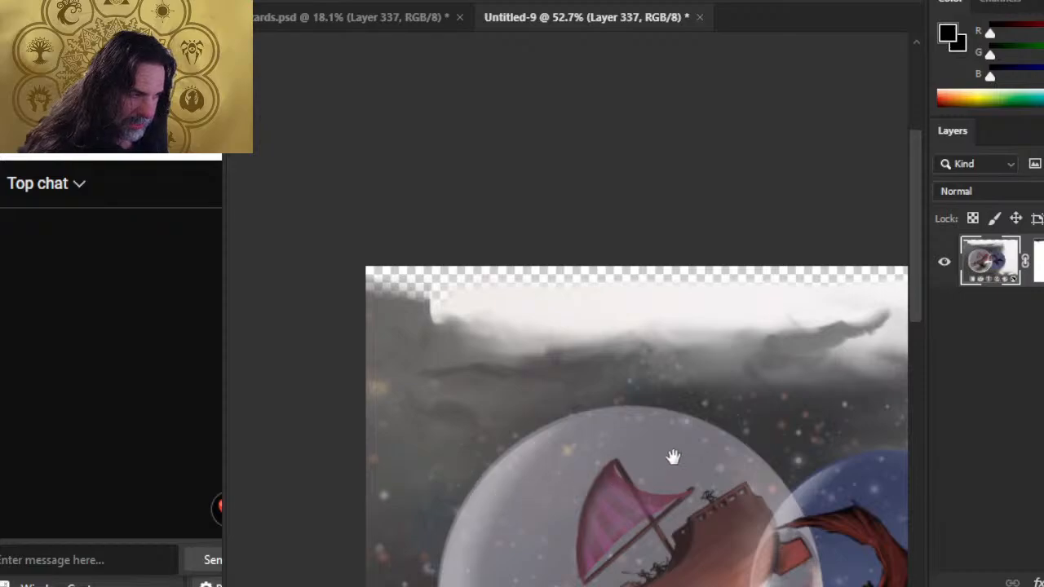
Smudge the dark cloud bank up into the white area above the scroll and flame icons to form billowing wisps
left_click_drag(674, 458, 623, 290)
mouse_move(539, 540)
left_mouse_down()
mouse_move(652, 347)
mouse_move(520, 296)
left_mouse_up()
left_click_drag(608, 347, 473, 324)
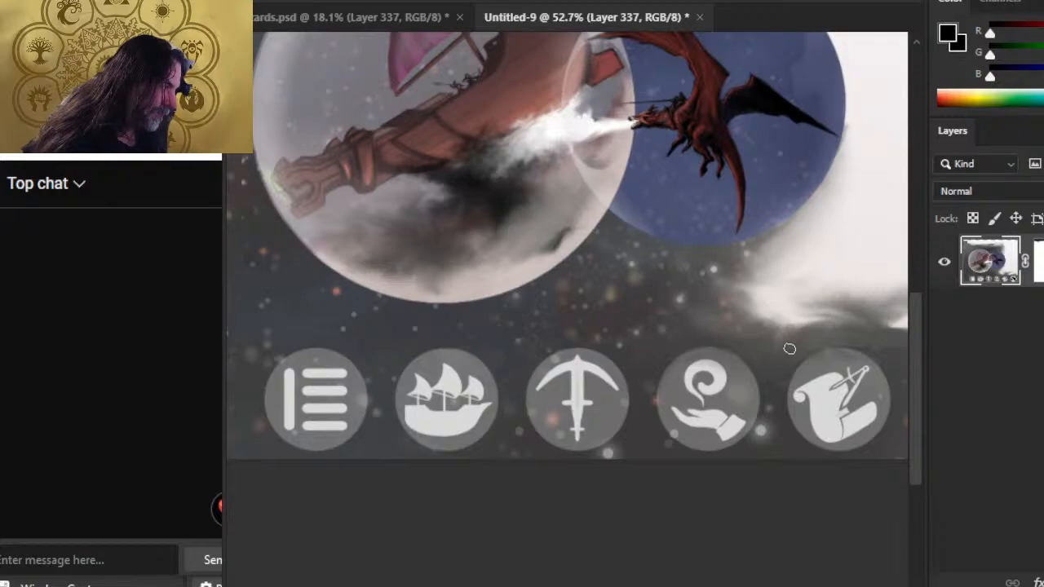
left_click_drag(790, 349, 645, 318)
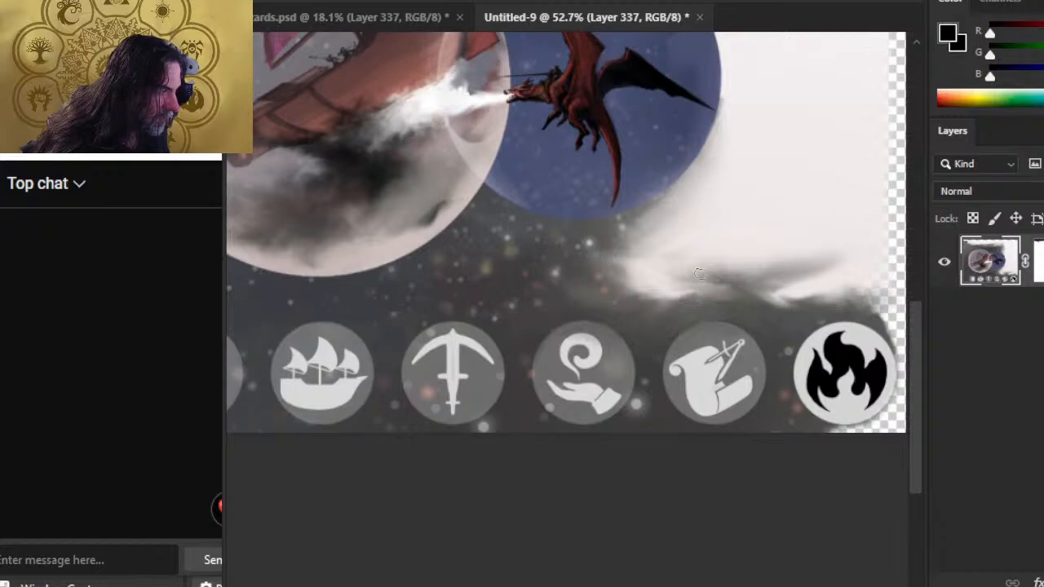
mouse_move(677, 283)
left_mouse_down()
mouse_move(721, 267)
mouse_move(675, 283)
mouse_move(677, 310)
mouse_move(708, 282)
mouse_move(682, 300)
mouse_move(706, 285)
mouse_move(695, 299)
mouse_move(695, 285)
mouse_move(754, 289)
mouse_move(758, 272)
mouse_move(710, 312)
mouse_move(699, 235)
left_mouse_up()
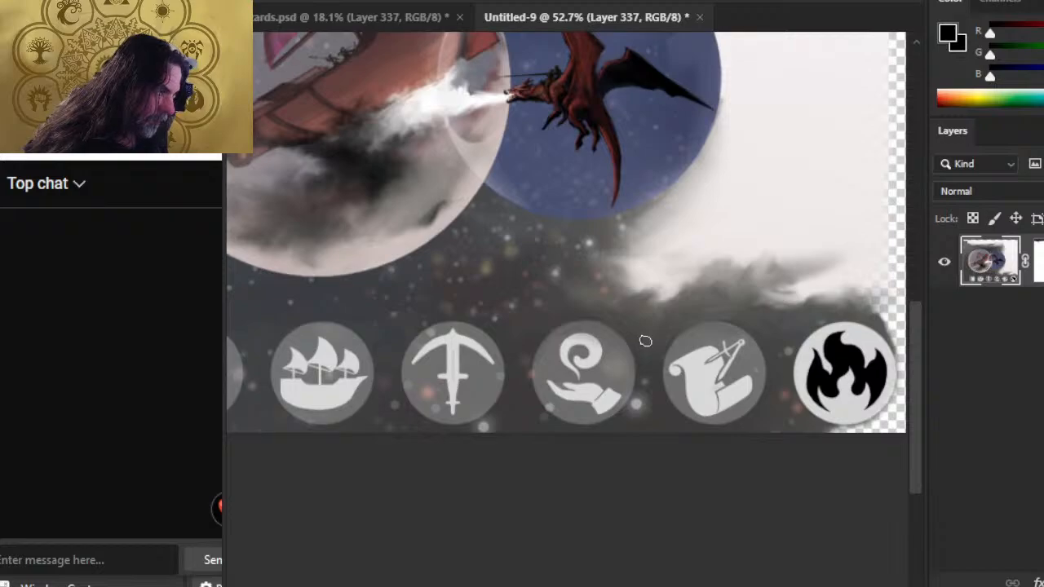
key("w")
key("1")
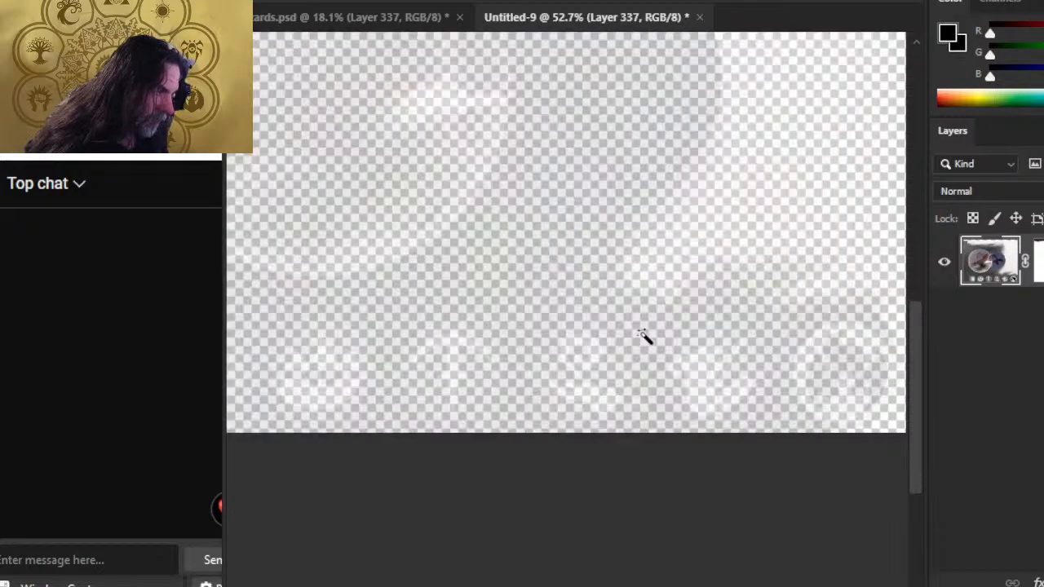
key("0")
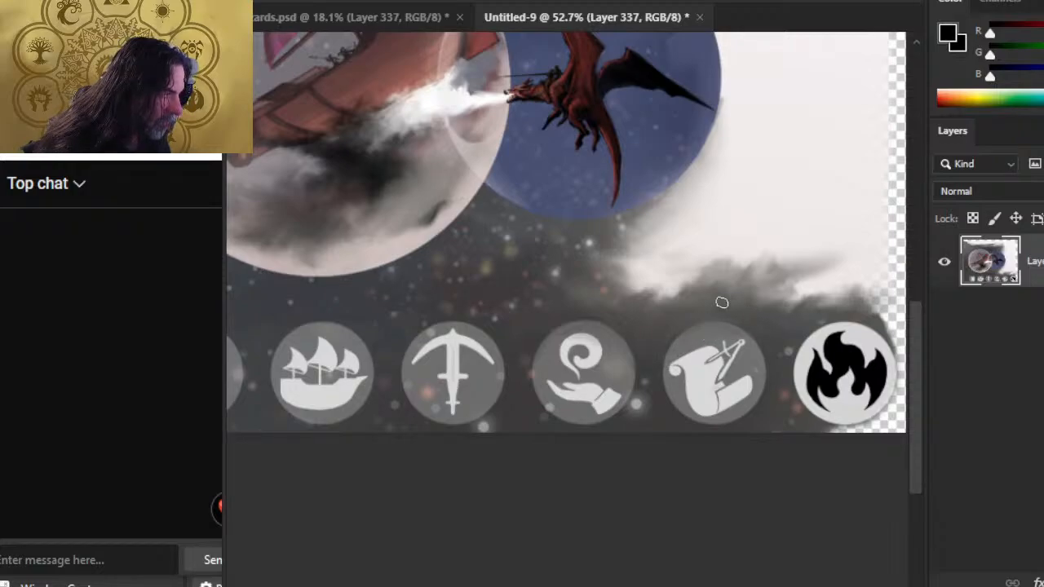
Smudge additional wisps into the cloud bank's edge between the scroll icon and the flame icon
left_click_drag(706, 296, 686, 284)
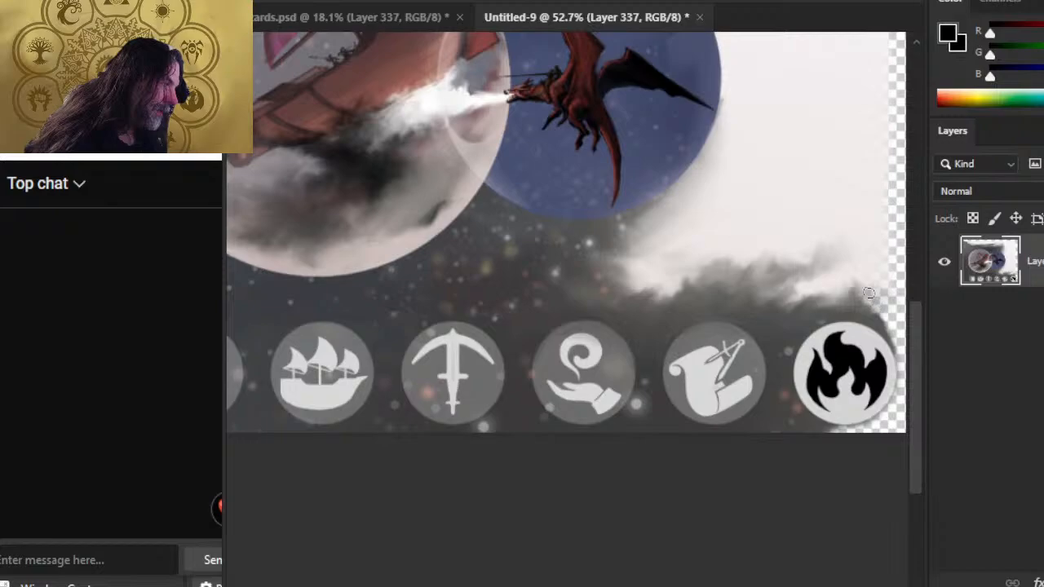
left_click_drag(845, 321, 717, 298)
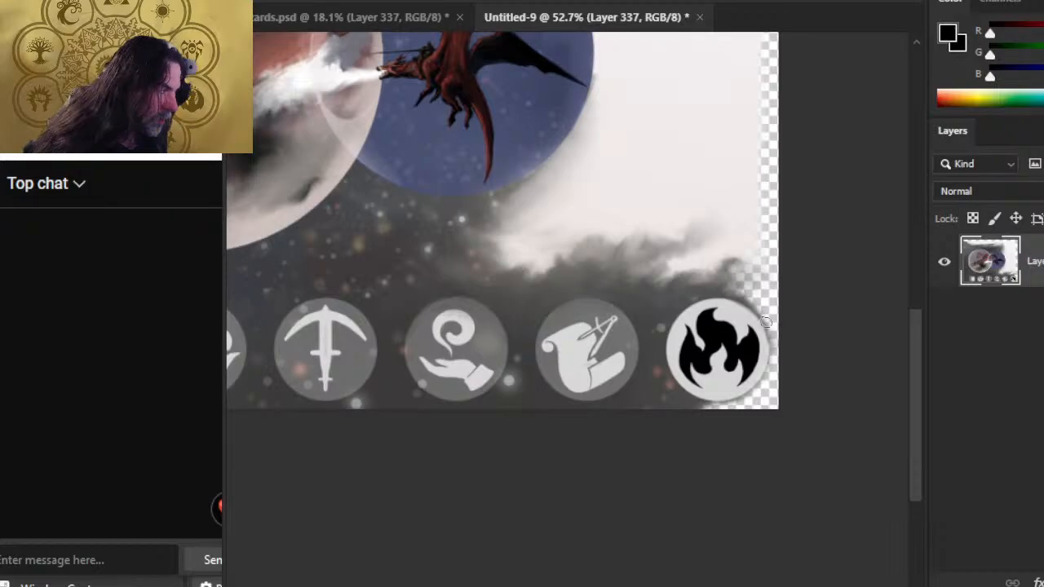
Smudge the upper dark cloud's top edge into ragged billows above the ship's bubble, blending away the protruding wisp
key("z")
key("ctrl+0")
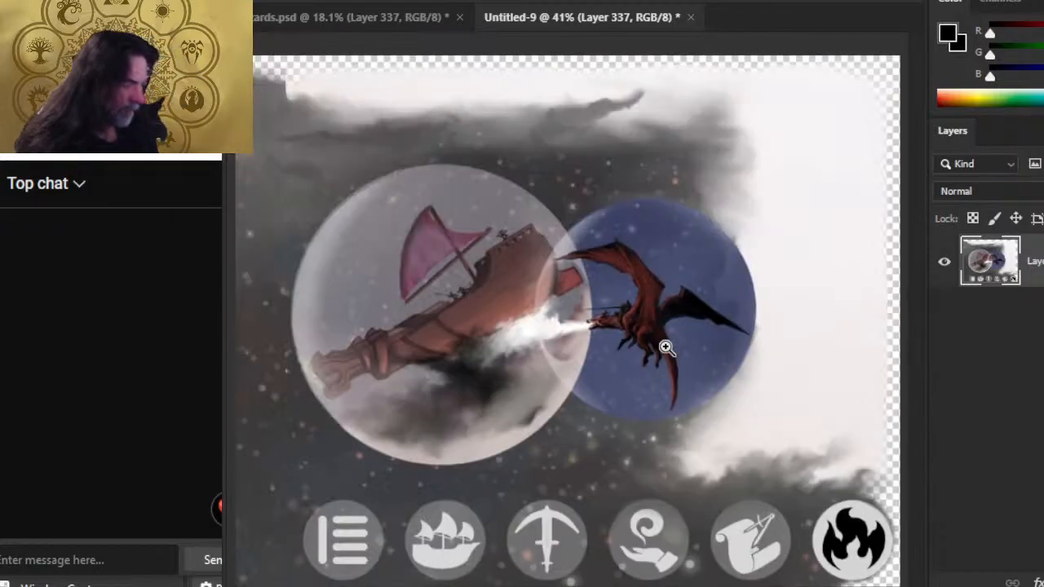
key("b")
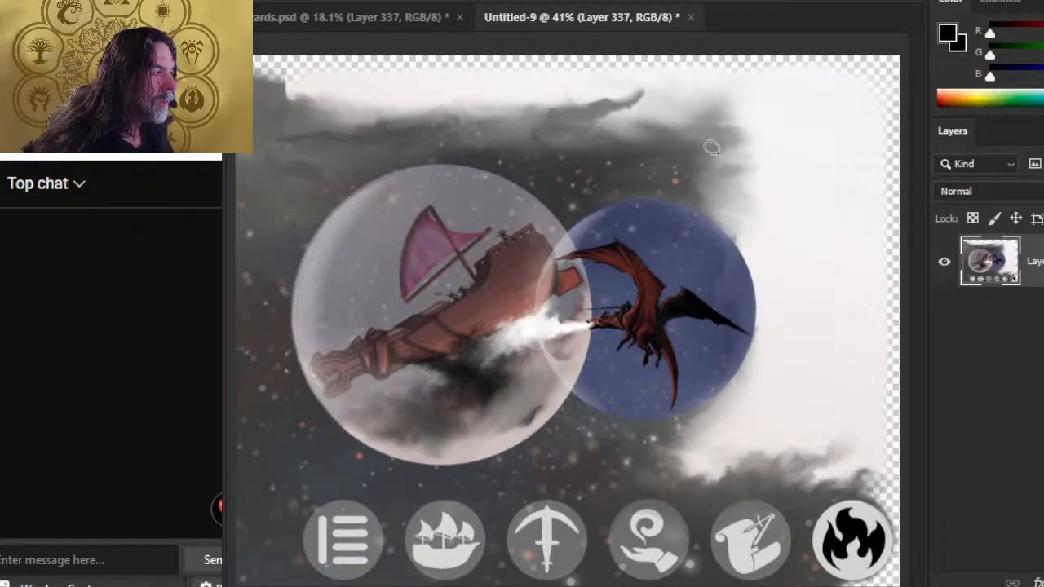
left_click_drag(716, 144, 754, 138)
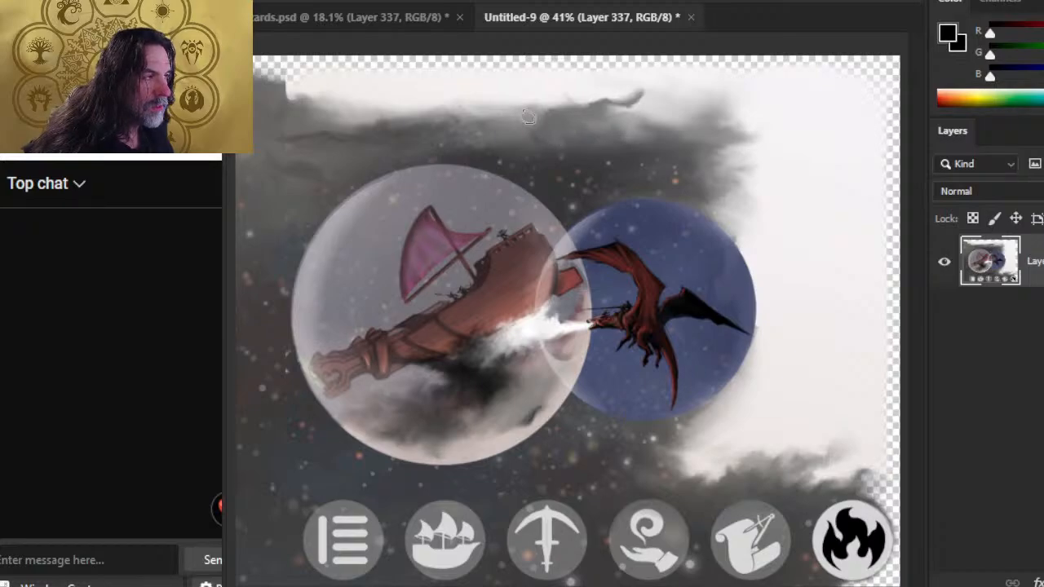
mouse_move(427, 121)
left_mouse_down()
mouse_move(425, 137)
mouse_move(439, 110)
mouse_move(459, 111)
left_mouse_up()
key("ctrl+z")
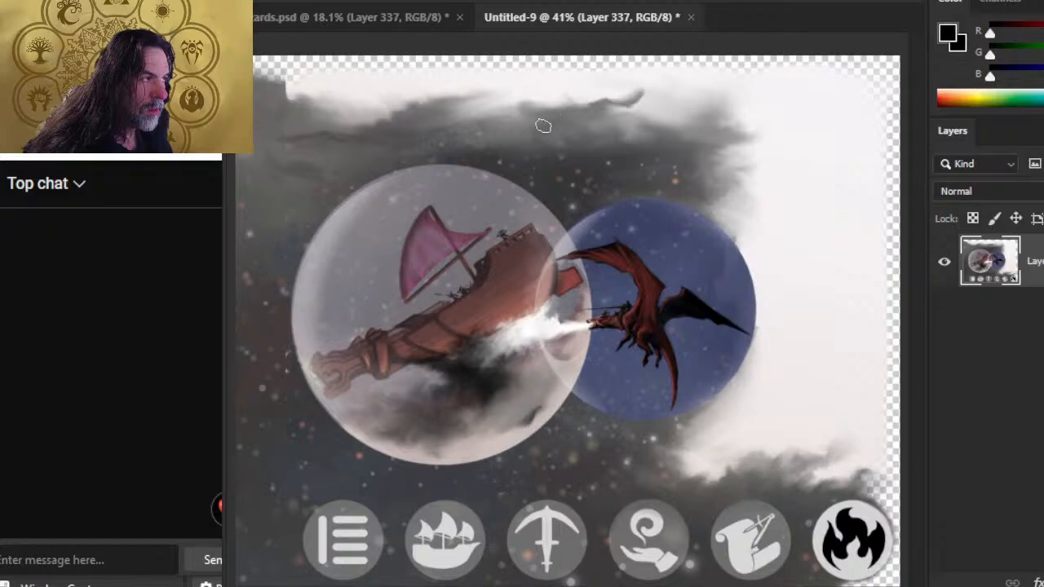
mouse_move(621, 112)
left_mouse_down()
mouse_move(586, 99)
mouse_move(652, 96)
mouse_move(576, 100)
mouse_move(662, 102)
left_mouse_up()
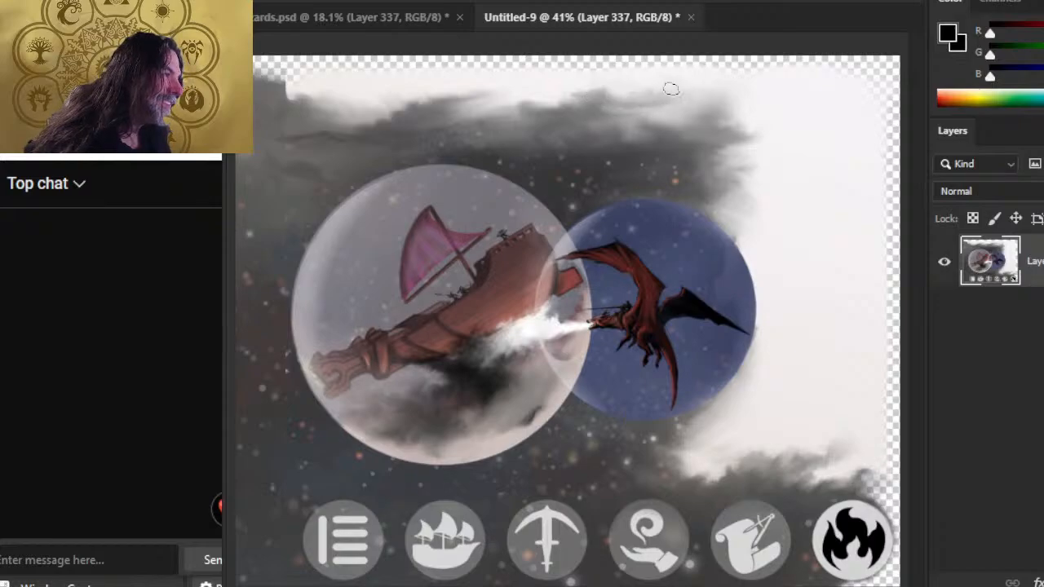
Smudge the upper cloud's right end outward into wispy edges above the blue dragon circle
mouse_move(728, 114)
left_mouse_down()
mouse_move(710, 121)
mouse_move(741, 121)
mouse_move(704, 109)
mouse_move(743, 111)
mouse_move(745, 141)
left_mouse_up()
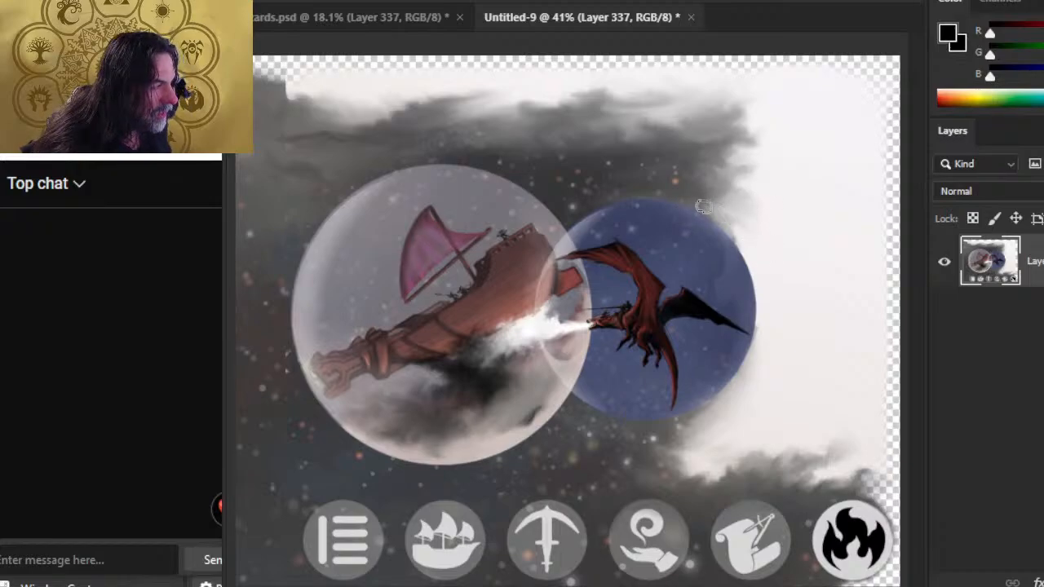
left_click_drag(722, 196, 762, 173)
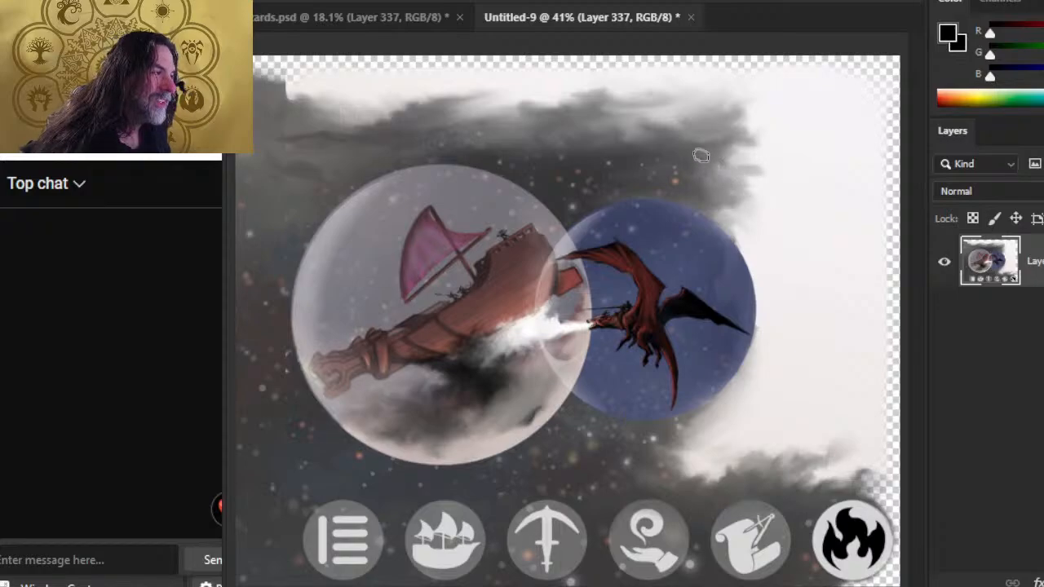
mouse_move(733, 180)
left_mouse_down()
mouse_move(769, 166)
mouse_move(773, 176)
left_mouse_up()
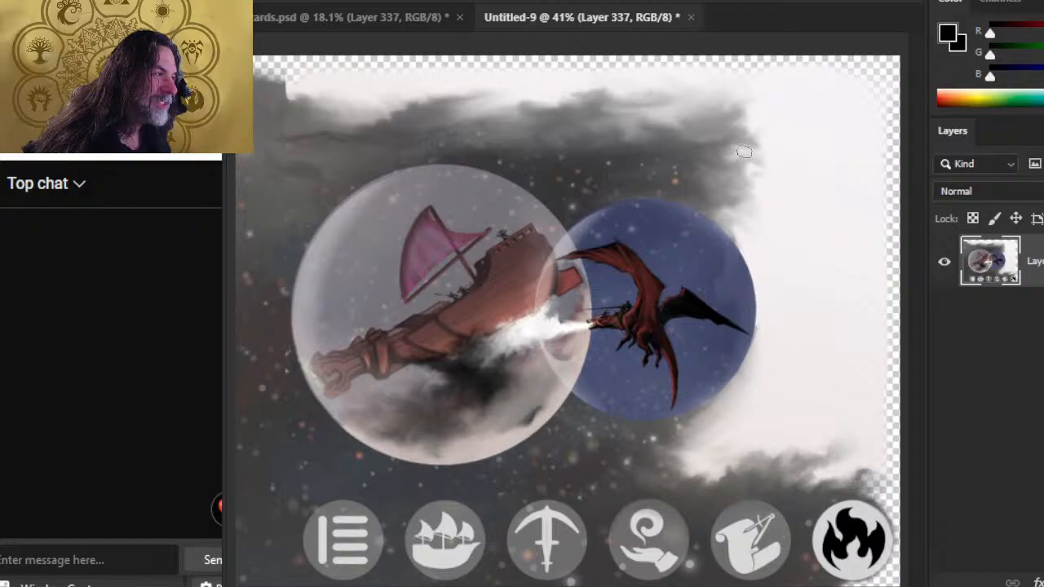
mouse_move(708, 139)
left_mouse_down()
mouse_move(737, 131)
mouse_move(758, 159)
mouse_move(741, 135)
left_mouse_up()
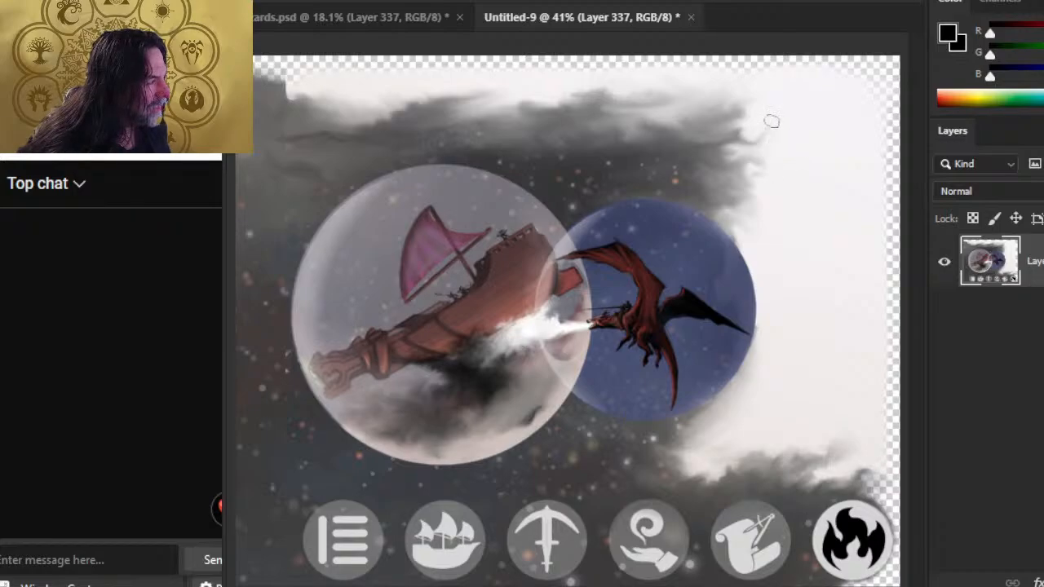
left_click_drag(746, 137, 764, 133)
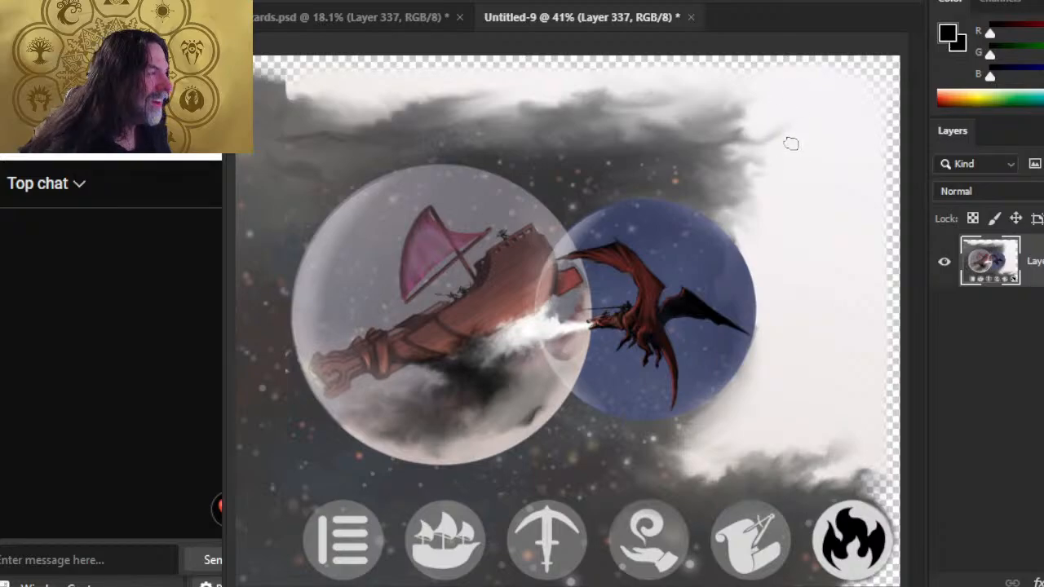
left_click_drag(771, 145, 779, 103)
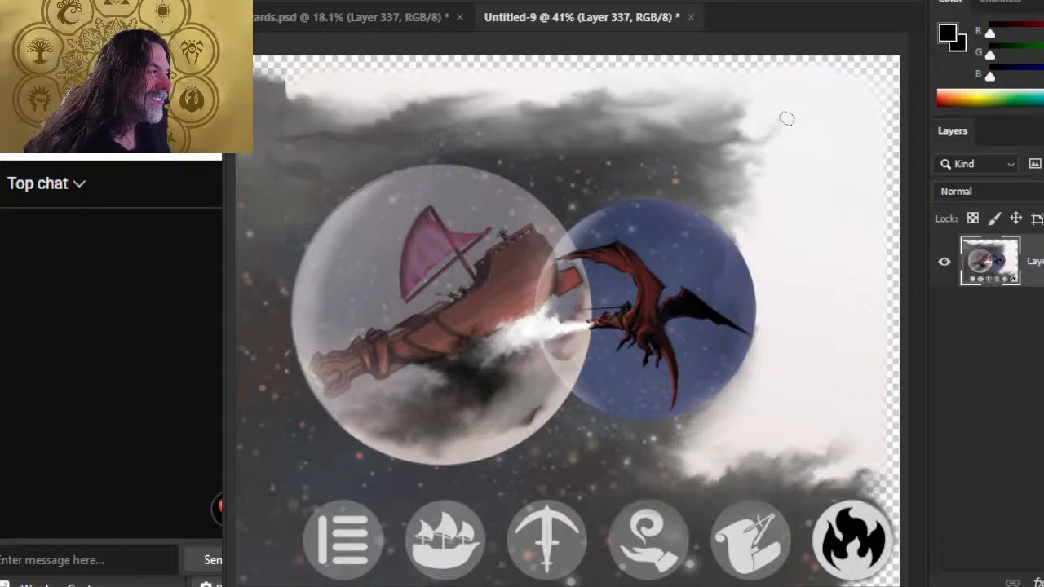
mouse_move(746, 140)
left_mouse_down()
mouse_move(774, 109)
mouse_move(788, 140)
mouse_move(777, 134)
mouse_move(800, 125)
left_mouse_up()
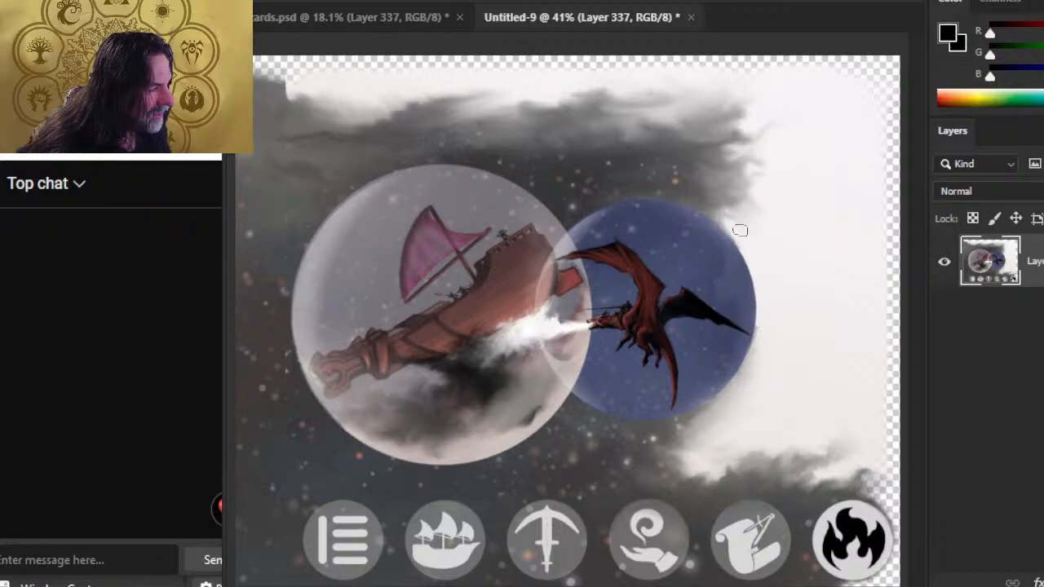
Check the canvas width and height of the whole artwork without changing them
key("z")
left_click_drag(778, 258, 708, 260)
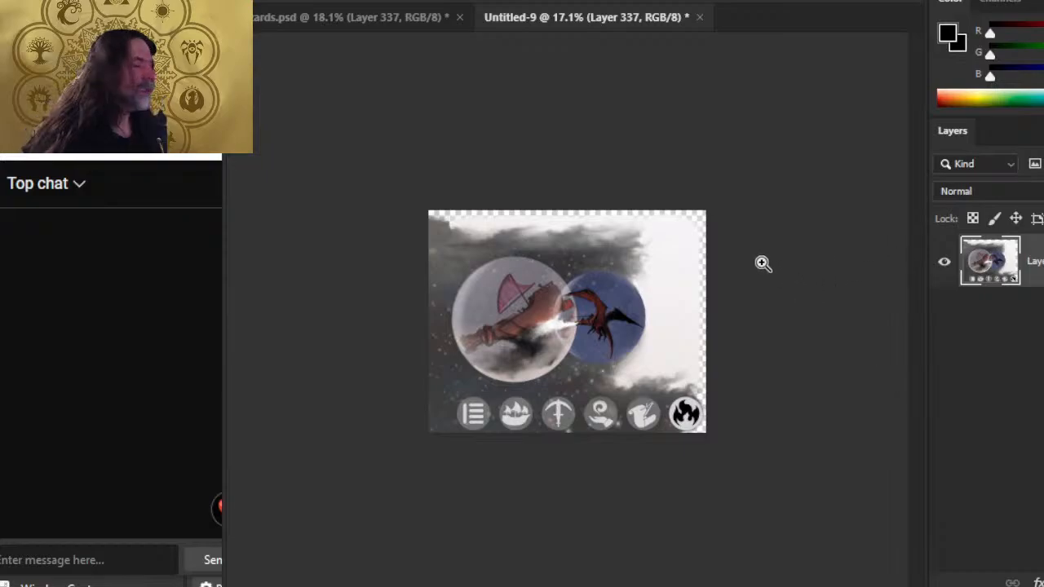
left_click(332, 1)
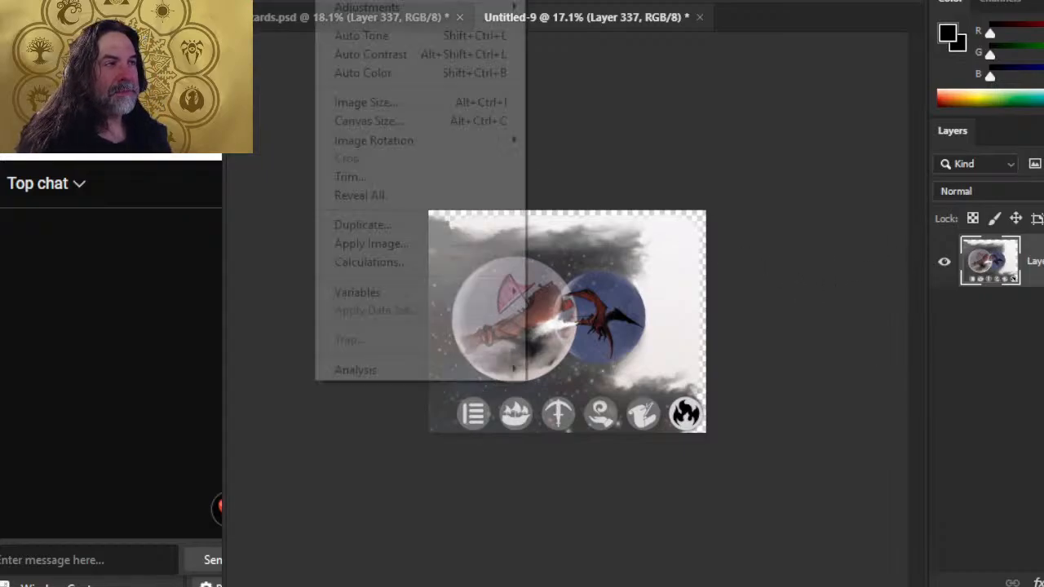
left_click(397, 122)
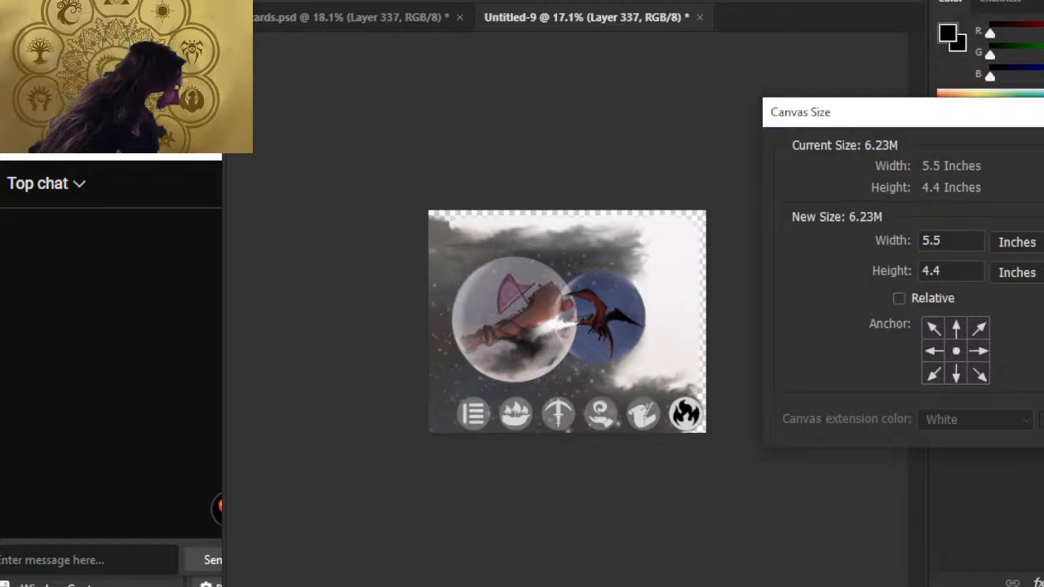
key("Escape")
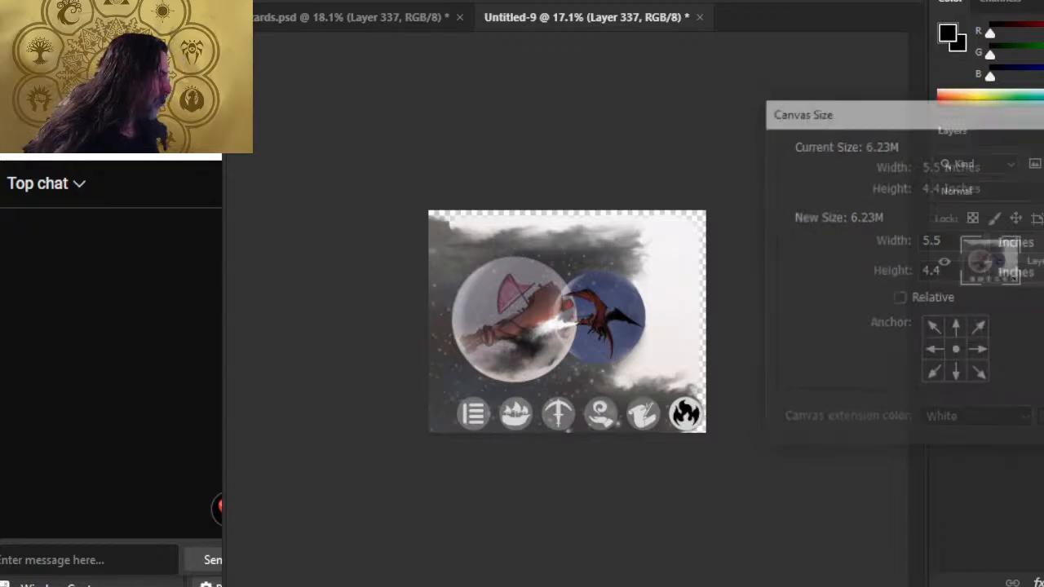
Start saving a copy of the artwork on the computer in PNG format
left_click(268, 1)
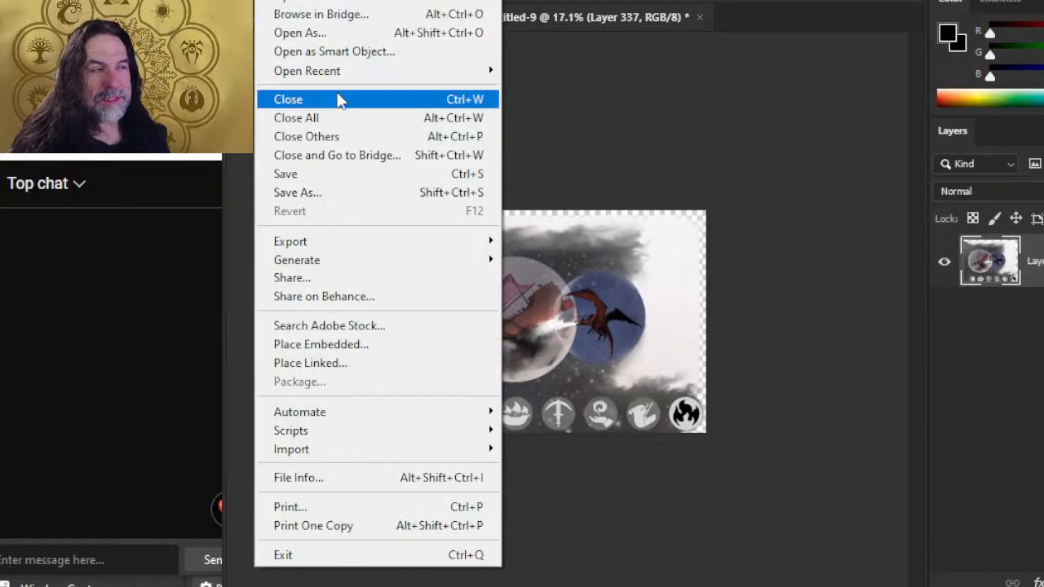
left_click(343, 194)
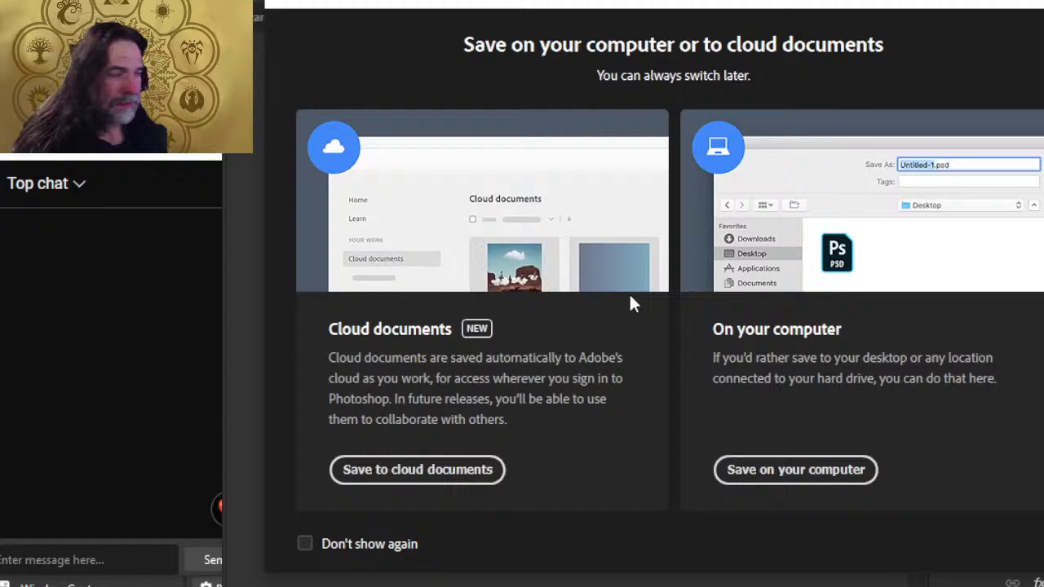
left_click(806, 470)
left_click(667, 410)
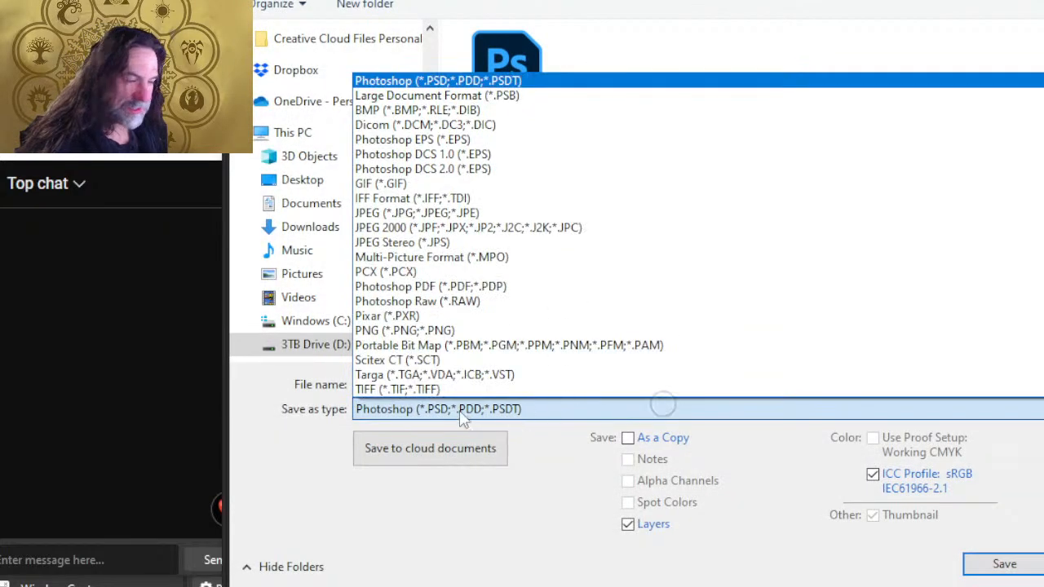
left_click(418, 330)
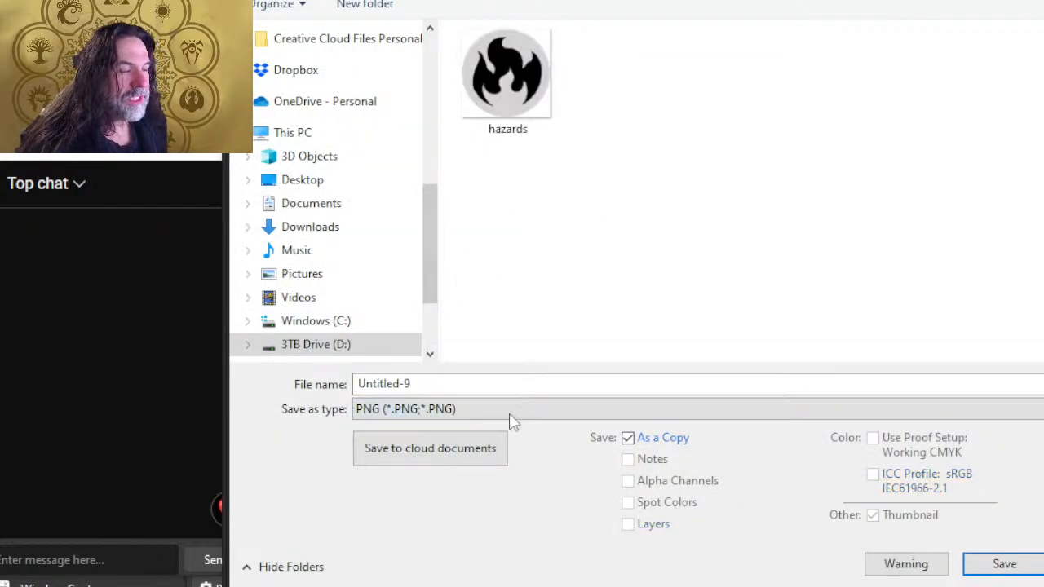
Check the page number in the Word document, then save the PNG copy as 69 with the smallest file size
key("alt+Tab")
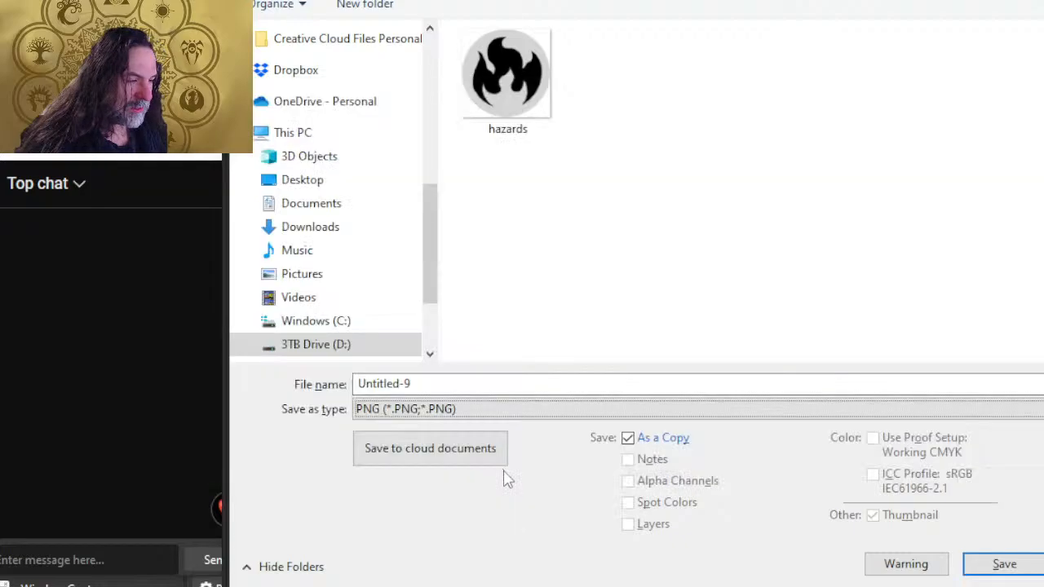
key("alt+Tab")
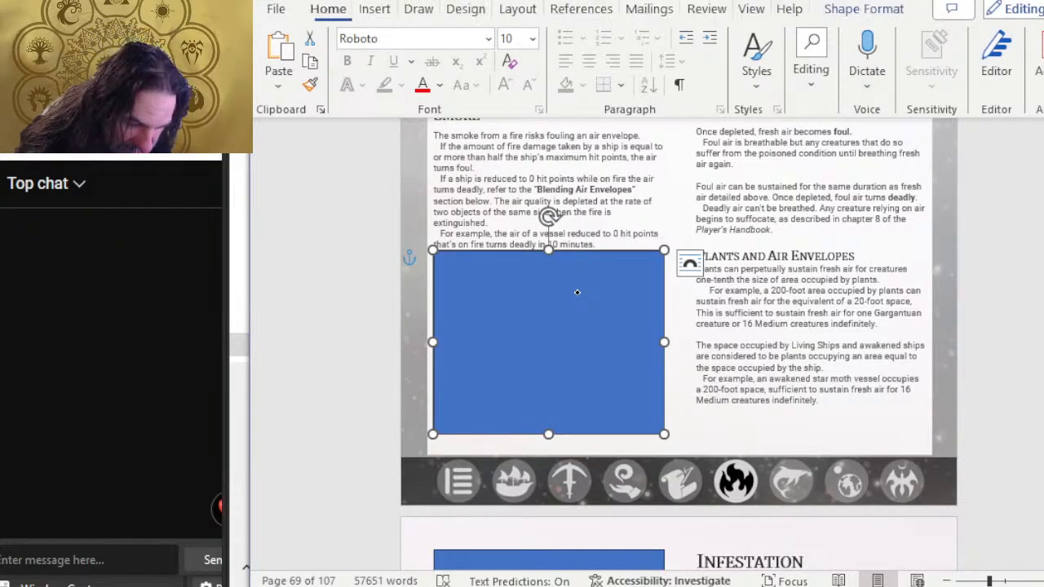
key("alt+Tab")
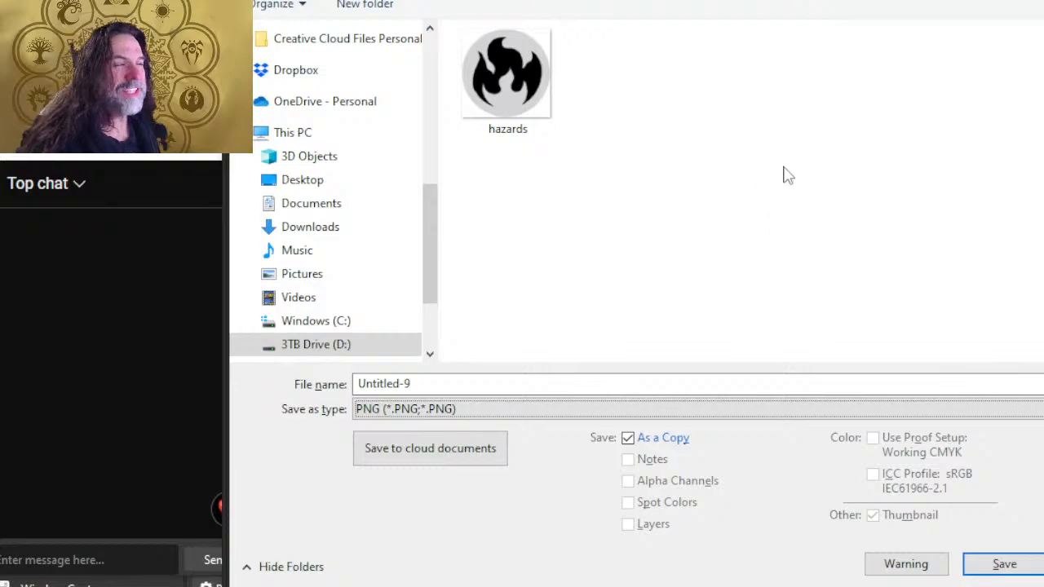
left_click(418, 385)
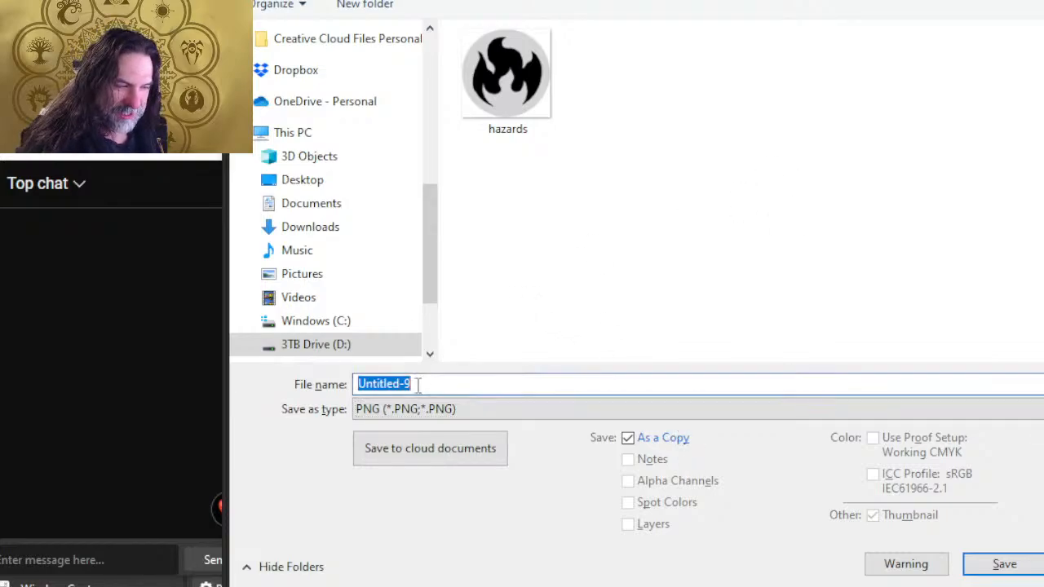
type("69")
key("Return")
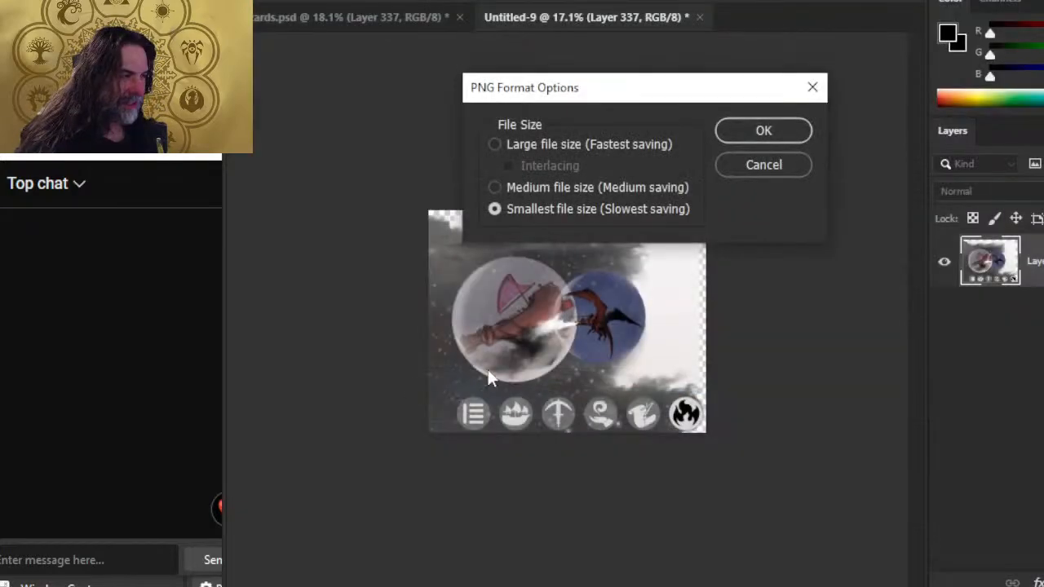
left_click(767, 137)
Switch to the Word document and resize the selected blue rectangle to 4.4" high and 5.6" wide
key("alt+Tab")
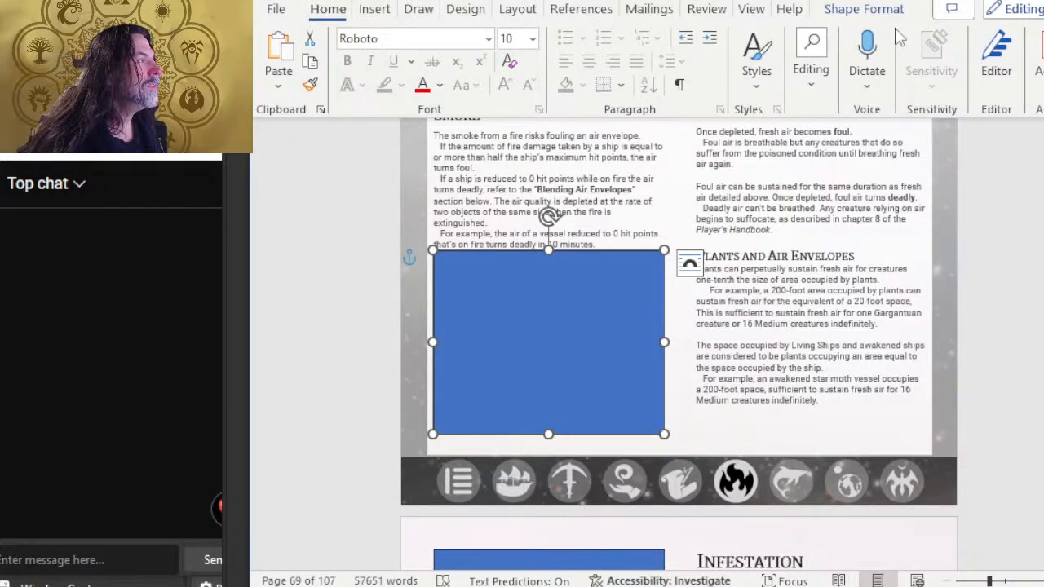
left_click(863, 10)
left_click(957, 64)
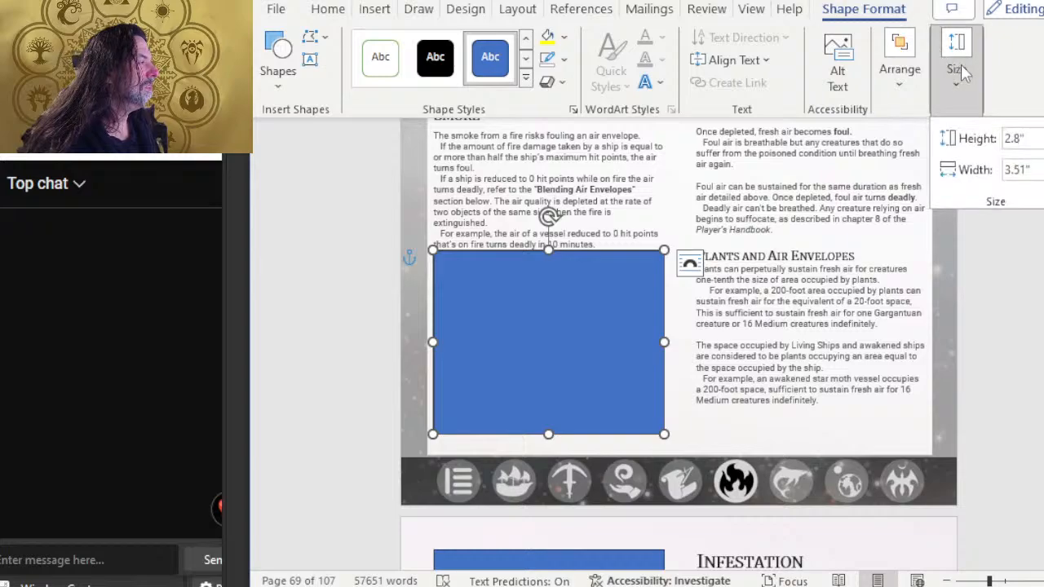
type("4.4")
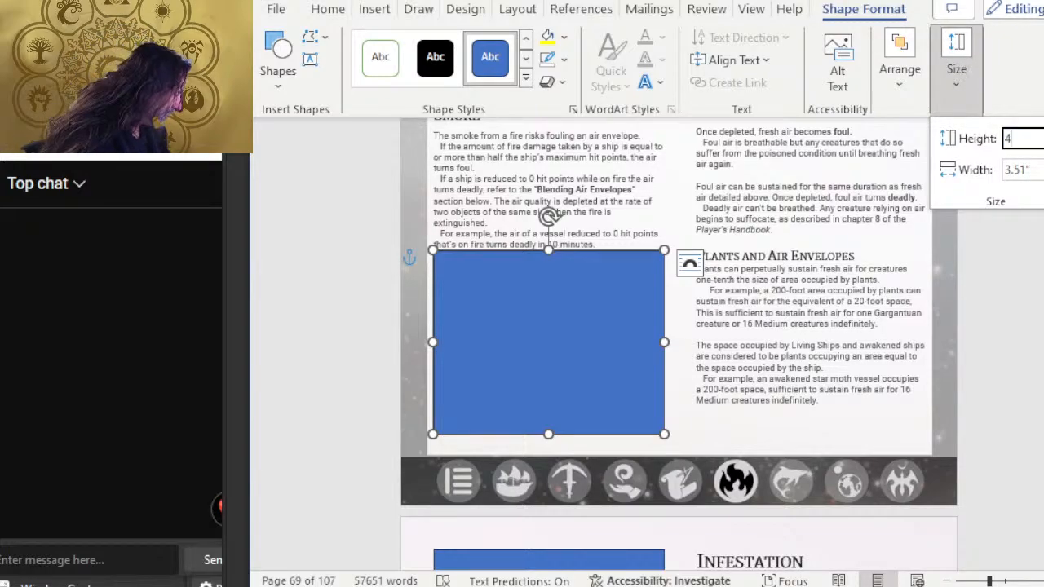
key("Tab")
type("5")
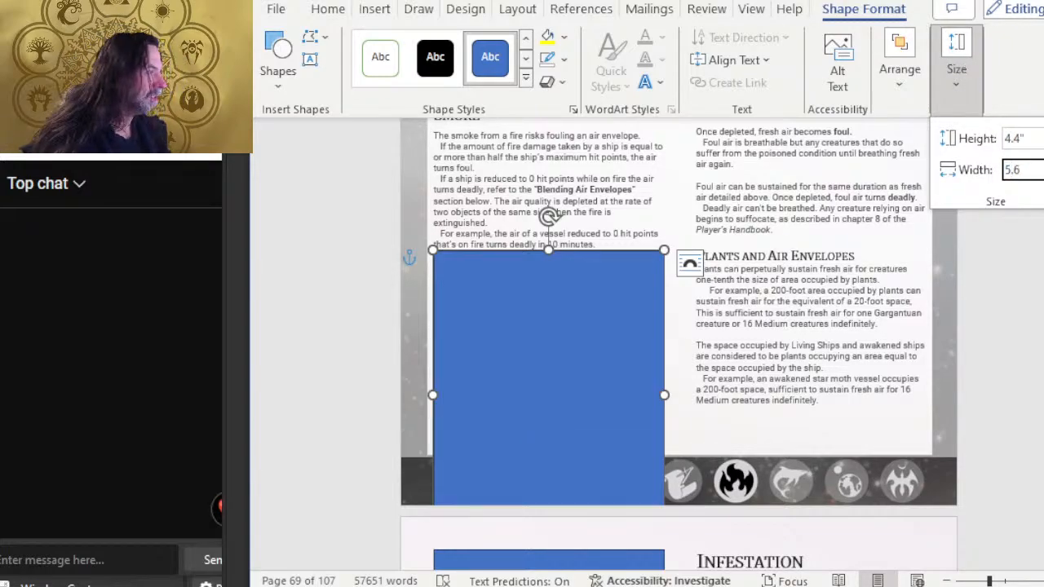
key("Return")
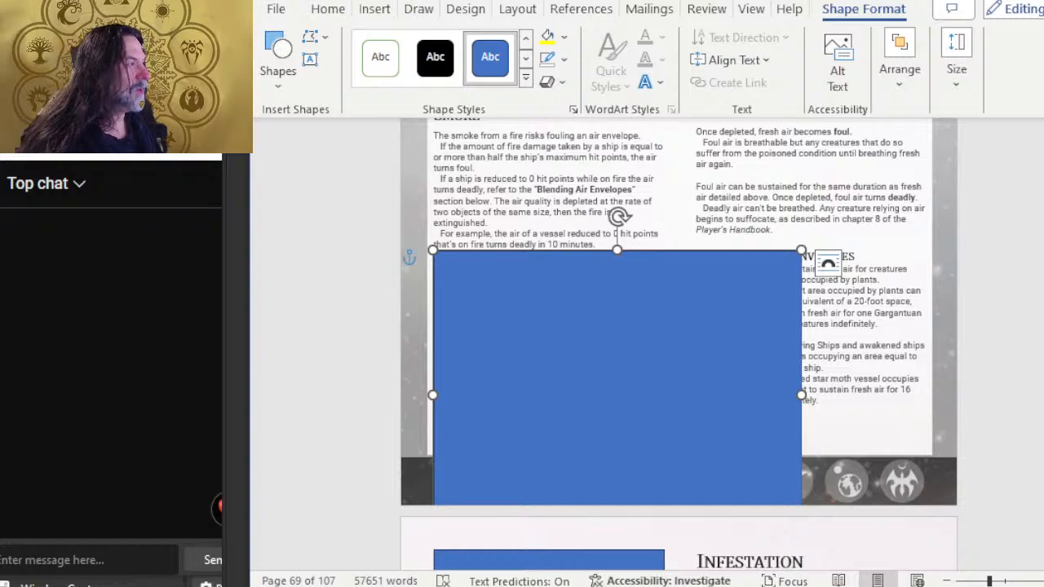
Align the blue rectangle flush with the left and bottom edges of page 69
left_click(892, 63)
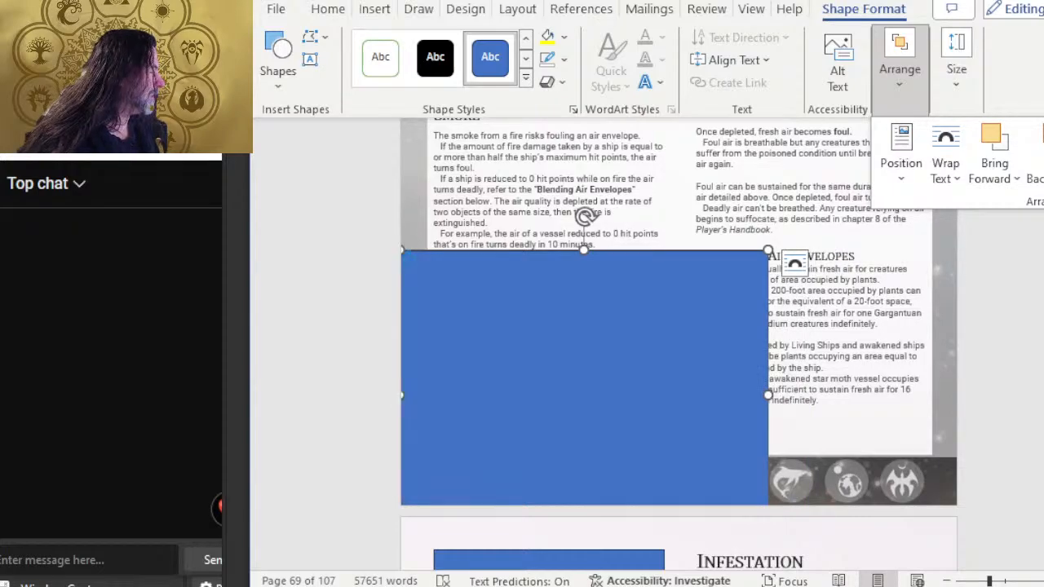
left_click_drag(584, 251, 584, 217)
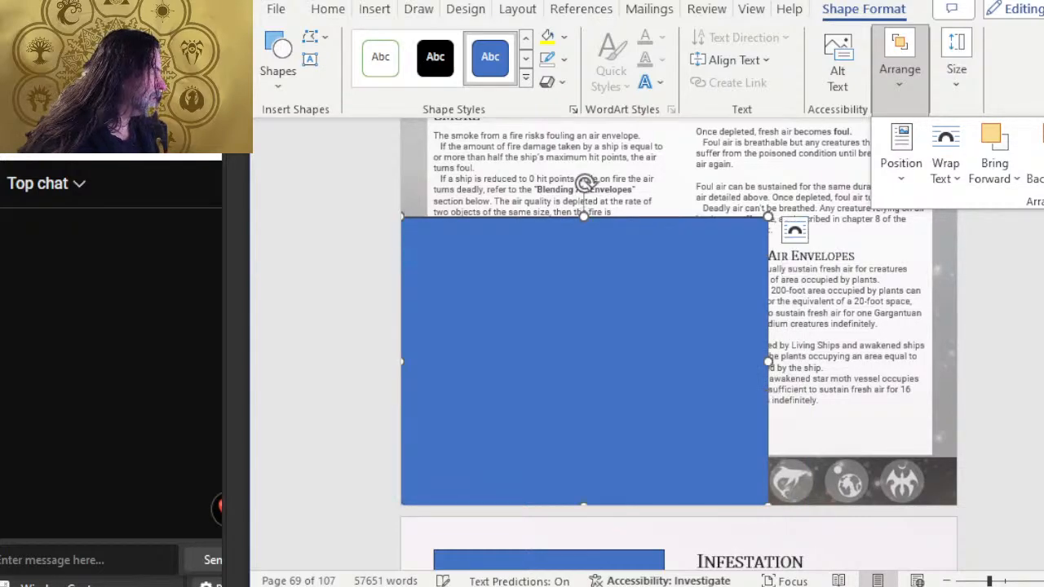
left_click_drag(1036, 137, 1043, 136)
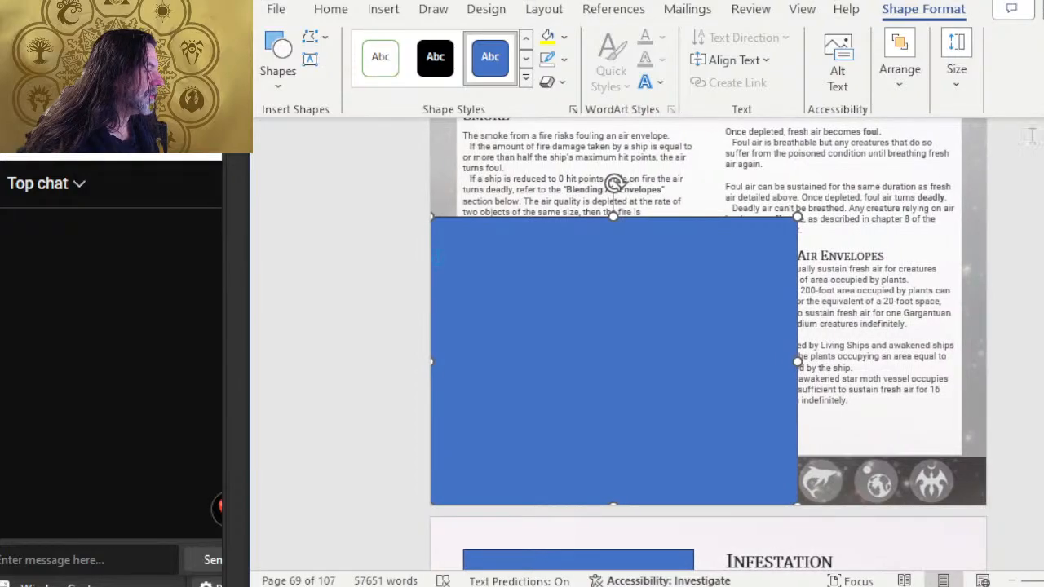
Remove the outline from the blue rectangle on page 69
right_click(711, 242)
left_click(821, 53)
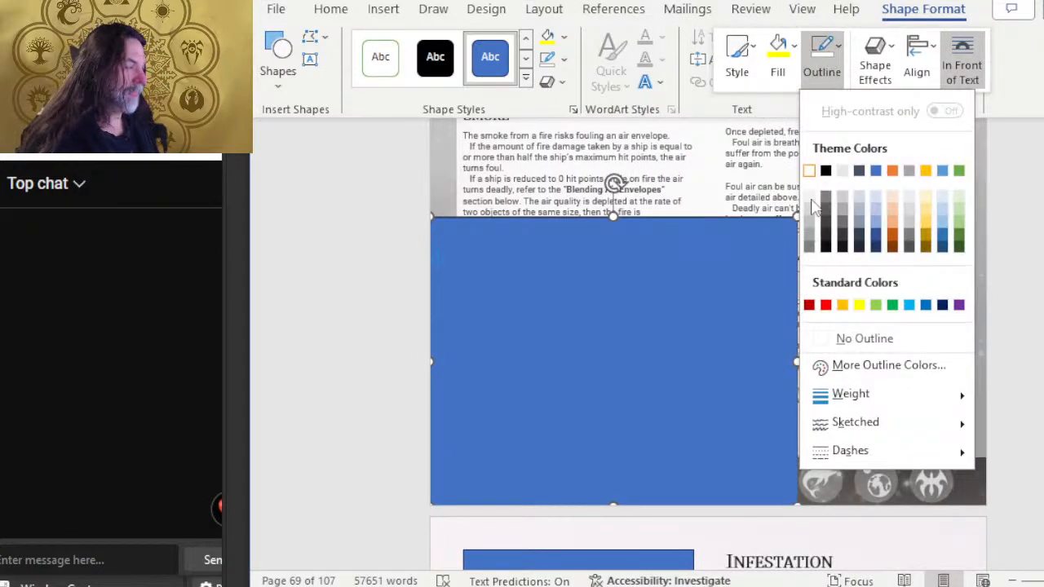
left_click(825, 336)
Fill the blue rectangle with the picture file 69 from the HAZARDS folder in interior pages
right_click(733, 243)
left_click(797, 56)
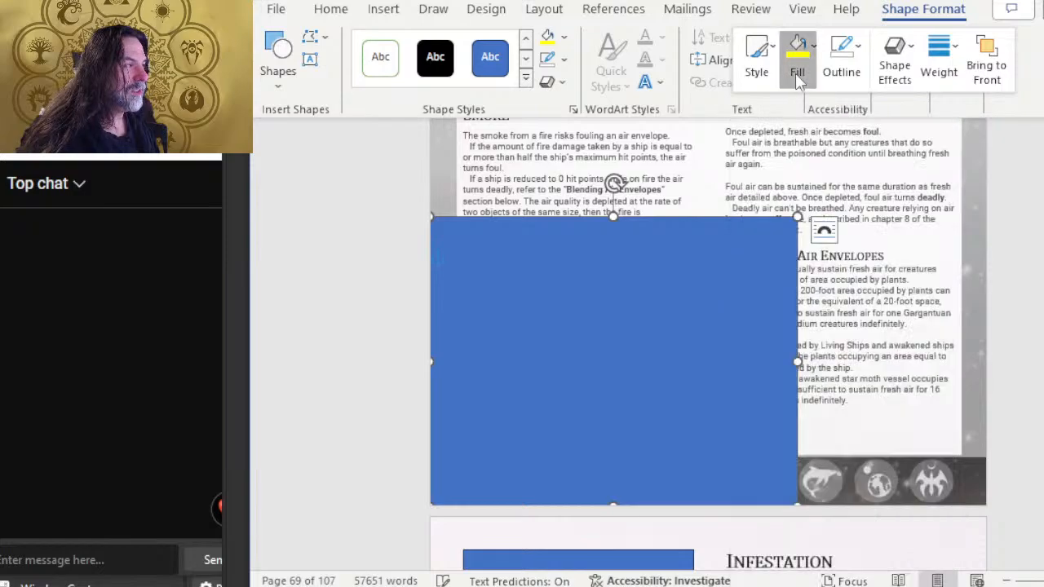
left_click(832, 394)
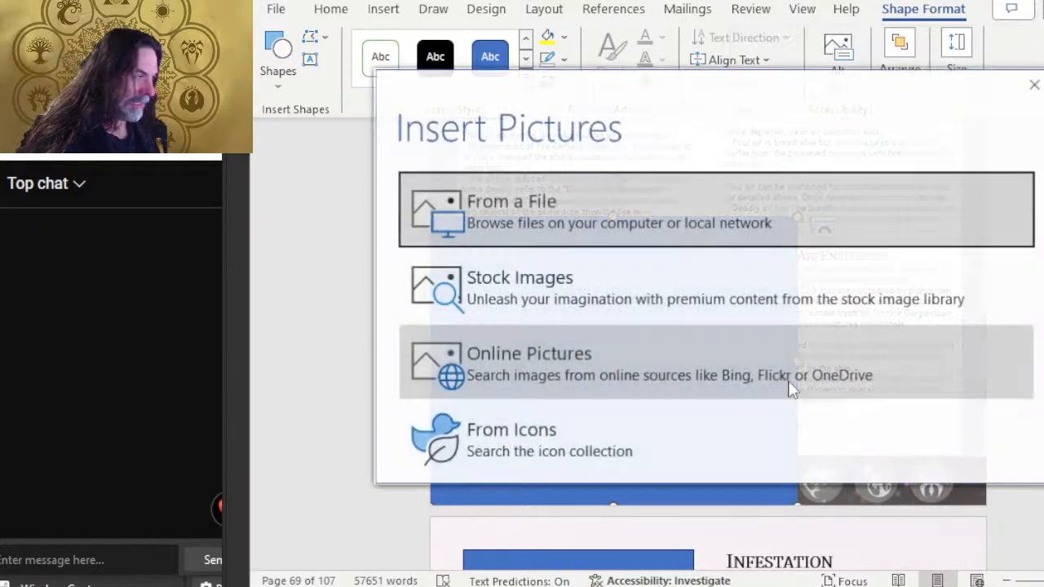
left_click(685, 204)
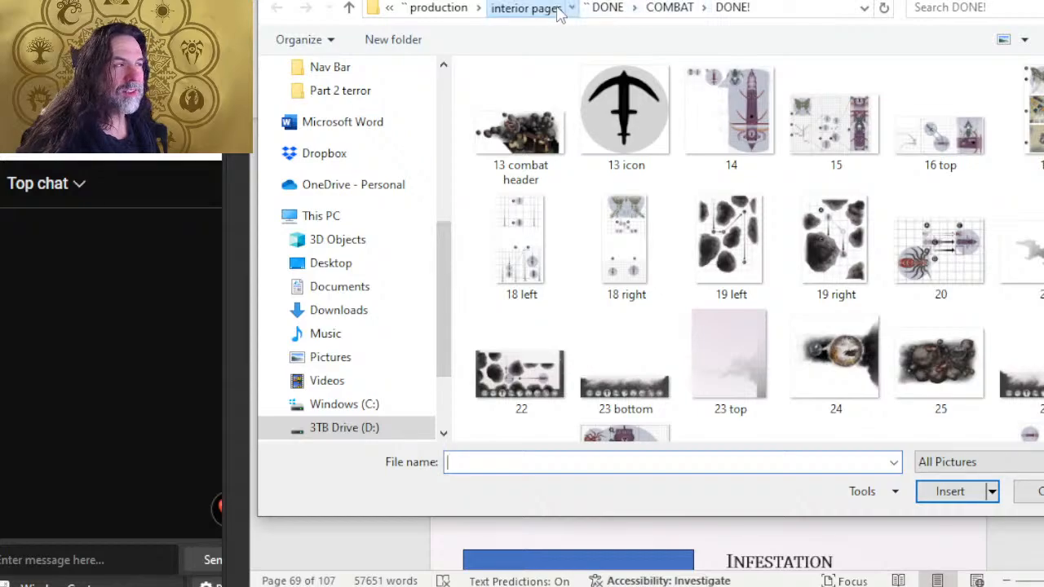
left_click(538, 7)
double_click(715, 143)
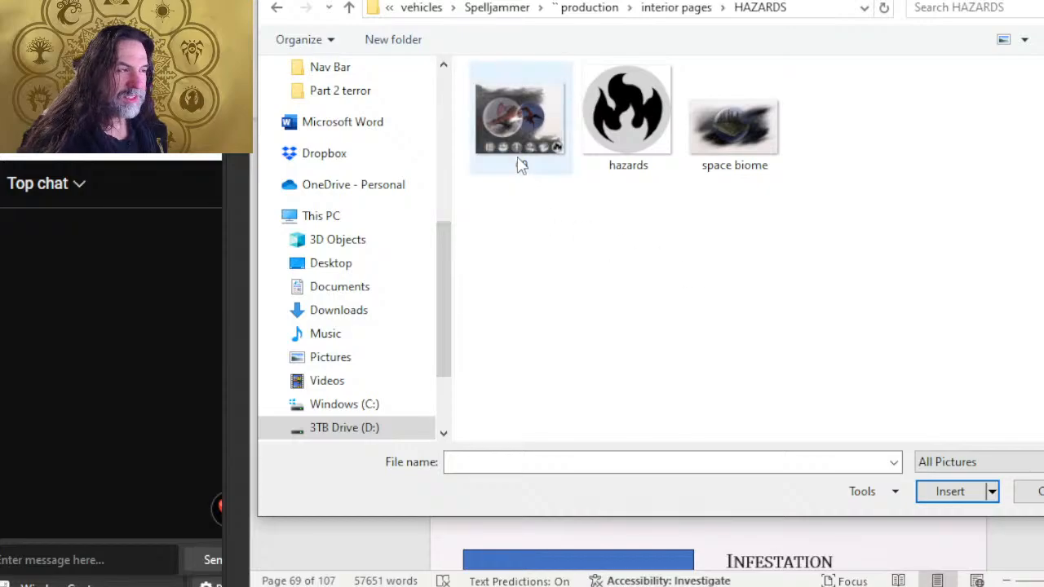
double_click(519, 122)
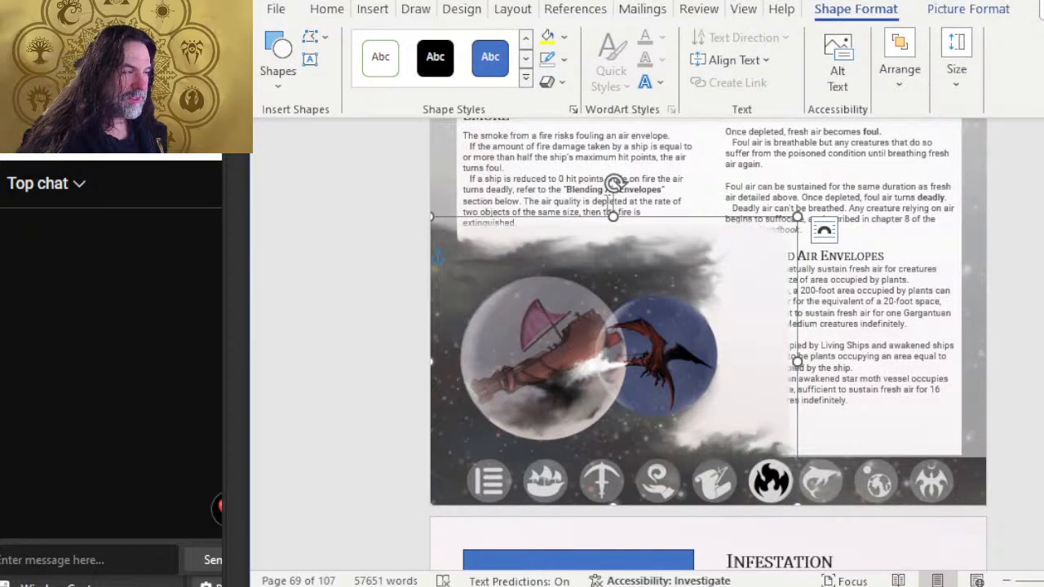
Send the picture-filled rectangle to the back and place it behind the page text
right_click(712, 278)
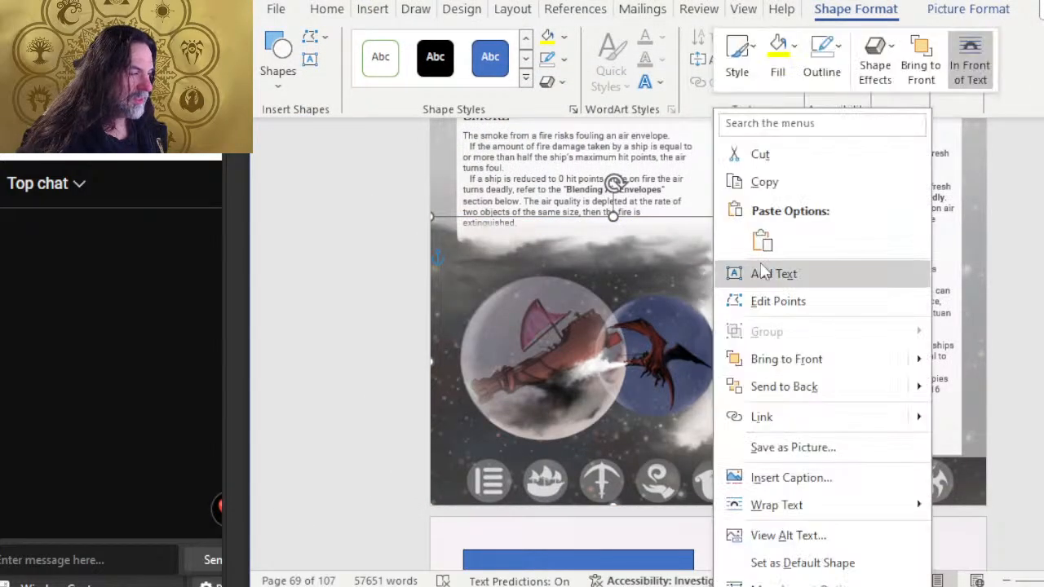
left_click(826, 391)
right_click(663, 284)
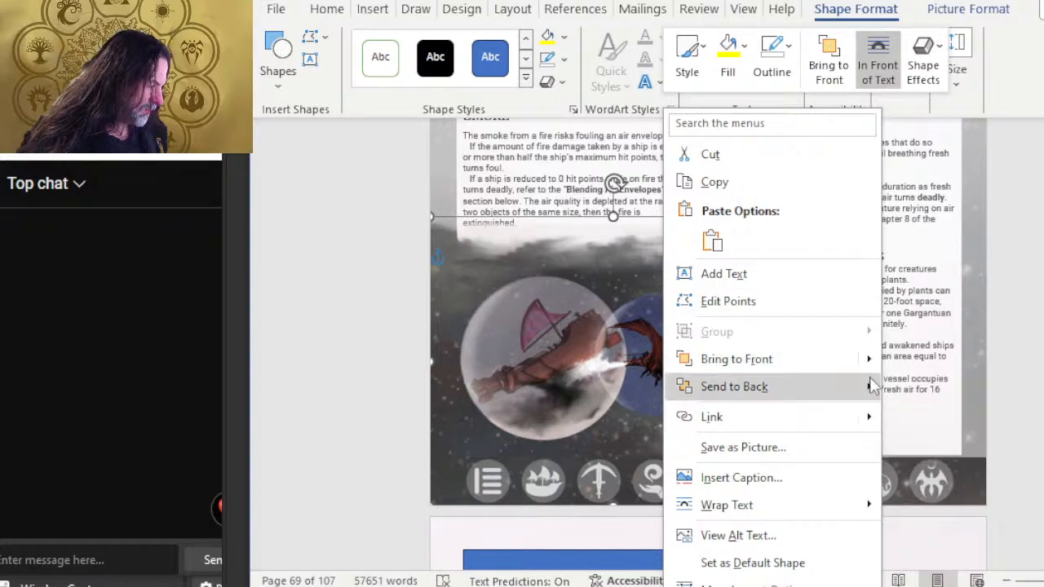
mouse_move(874, 394)
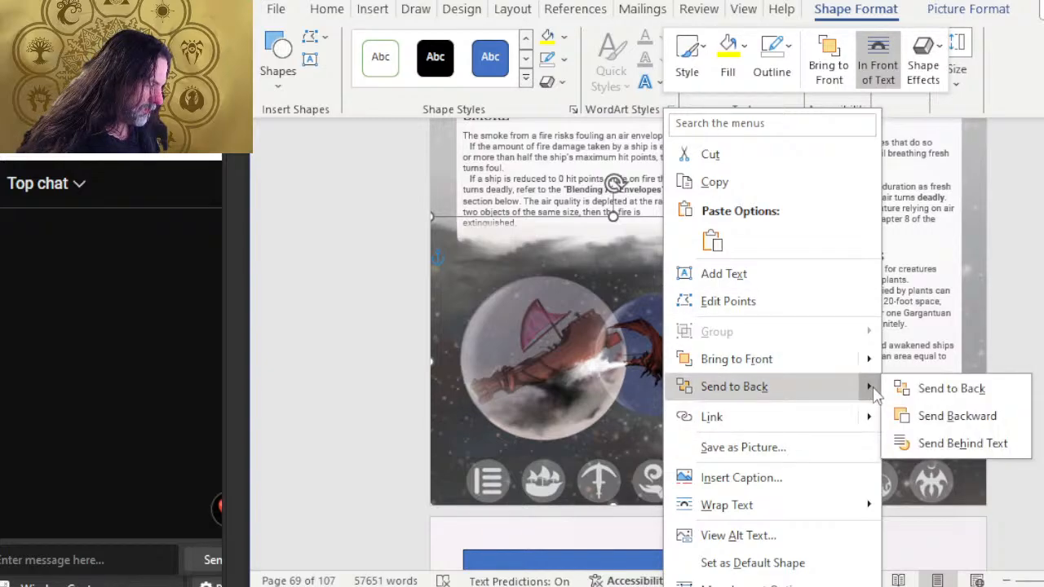
left_click(884, 444)
Set the icon navigation bar shape along the bottom of page 69 to No Fill
left_click(832, 461)
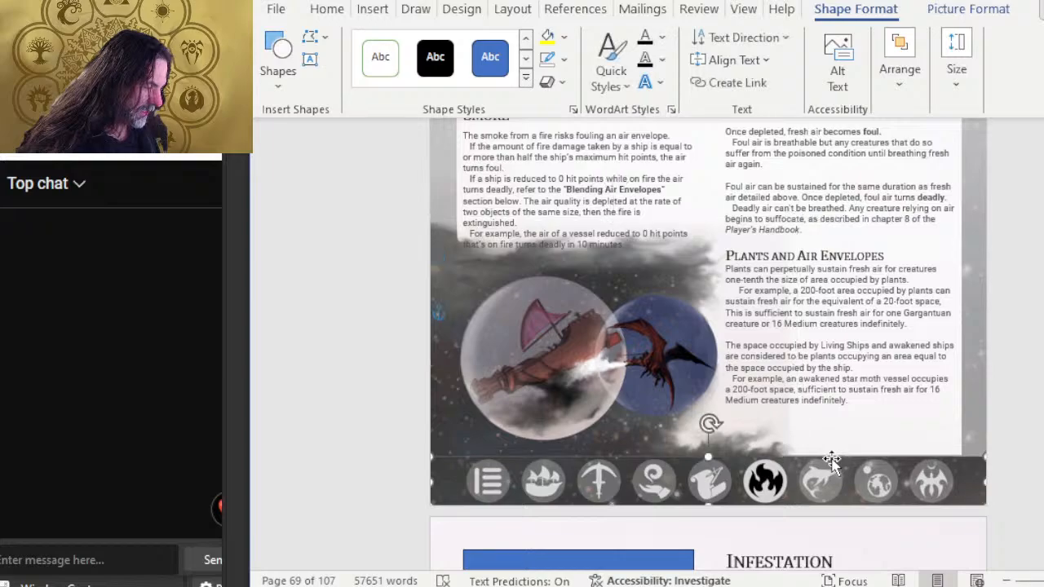
right_click(709, 429)
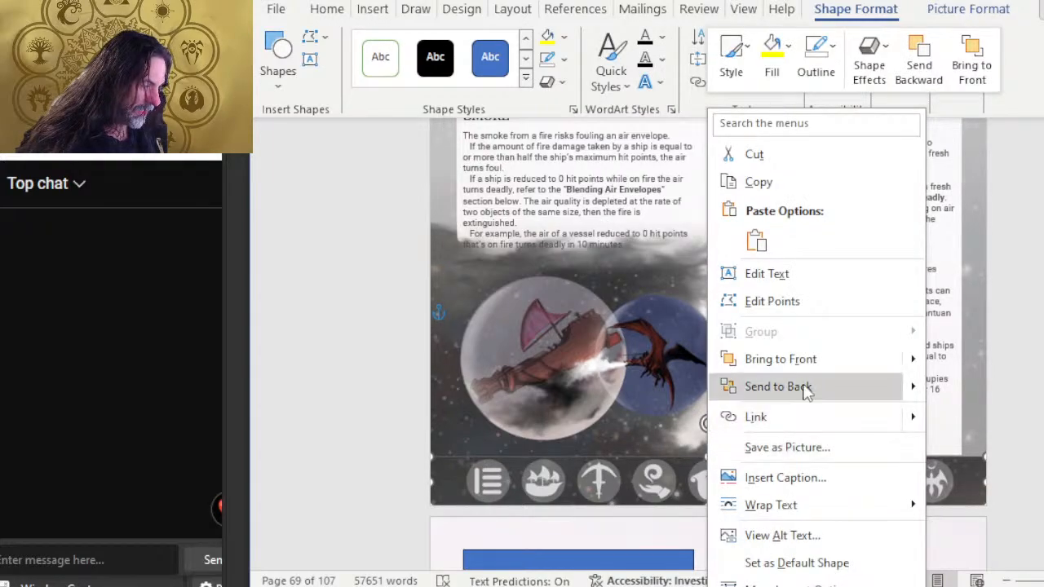
left_click(771, 49)
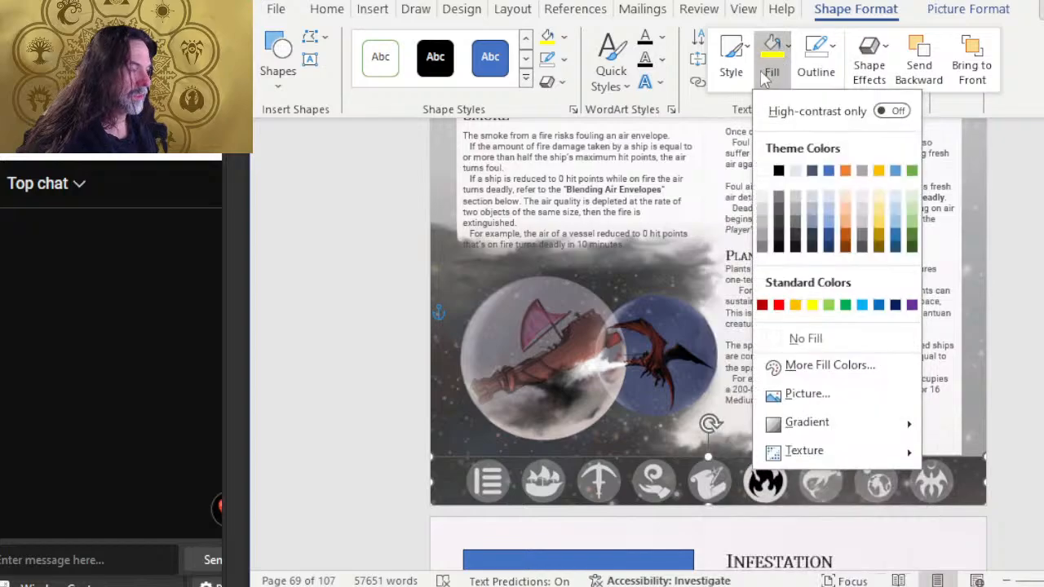
left_click(804, 338)
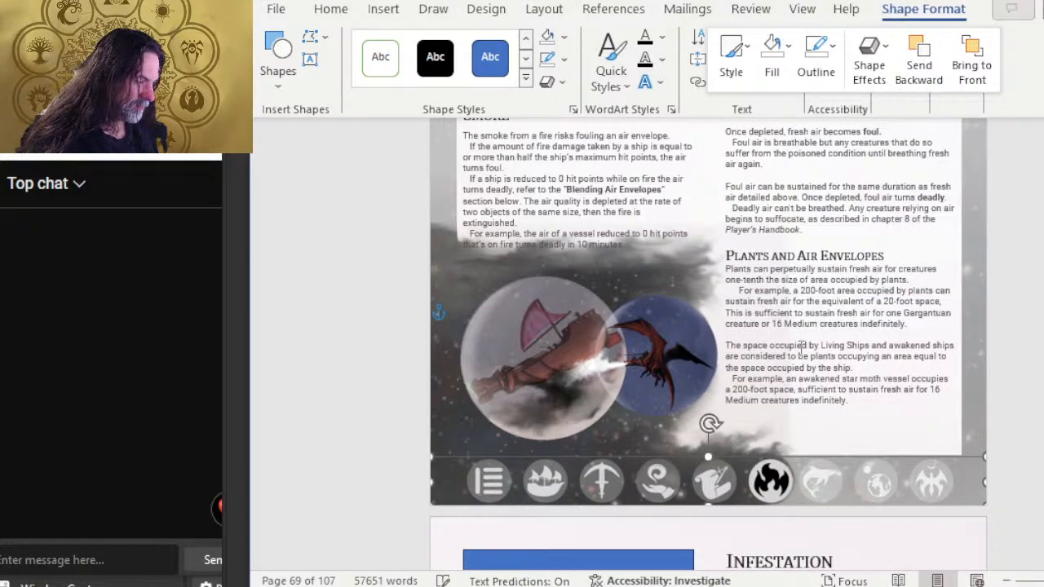
left_click(801, 350)
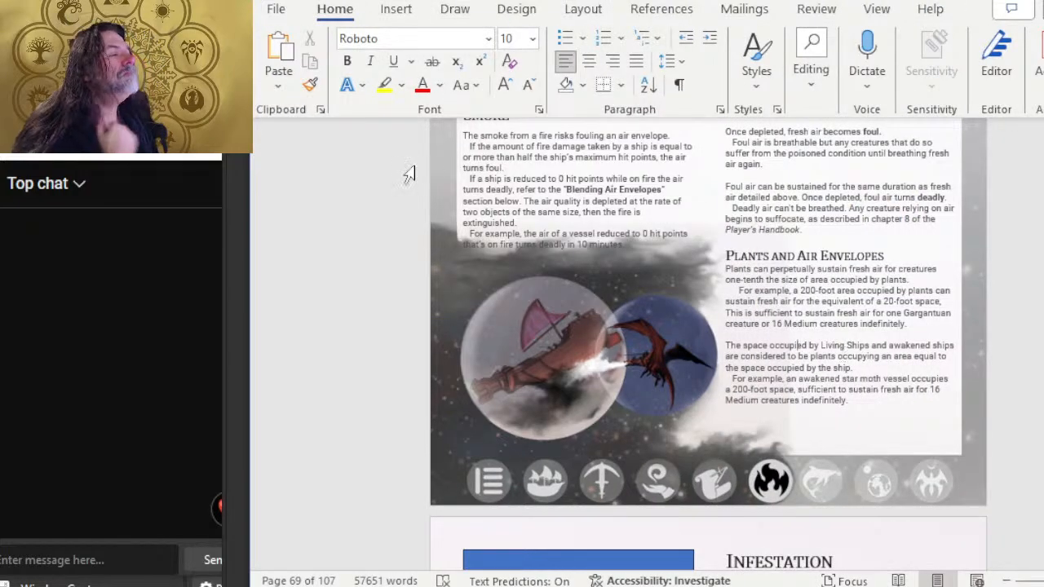
Start a PDF export from the artwork's page, choosing the existing file test PNG insert in the interior pages folder
left_click(506, 334)
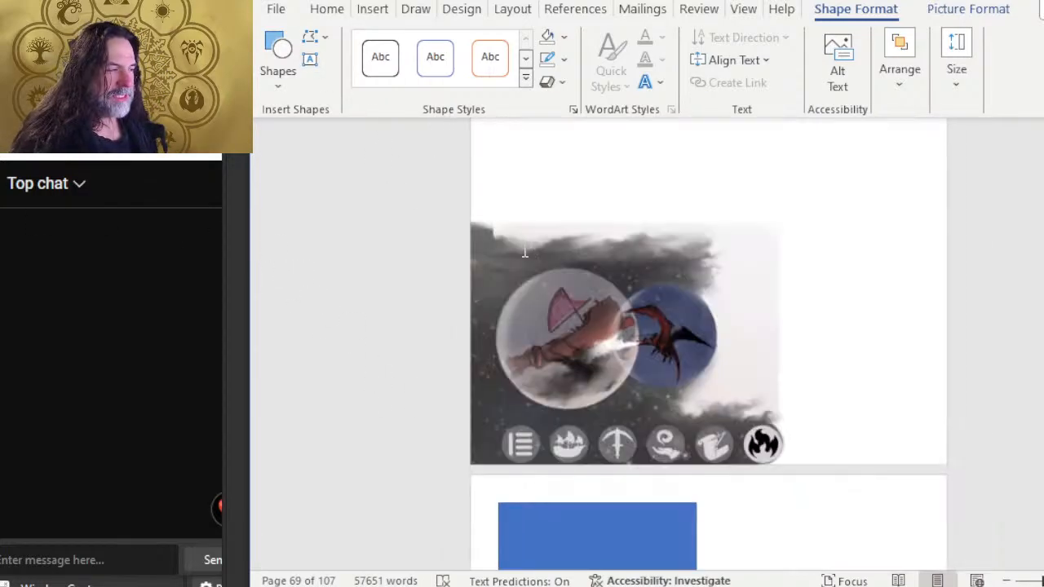
left_click(274, 10)
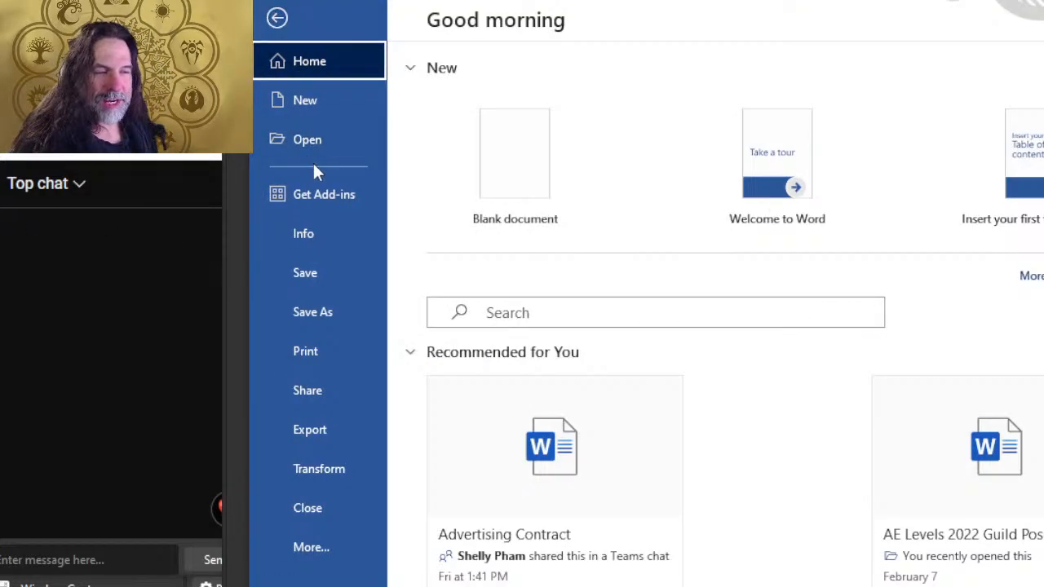
left_click(334, 432)
left_click(811, 242)
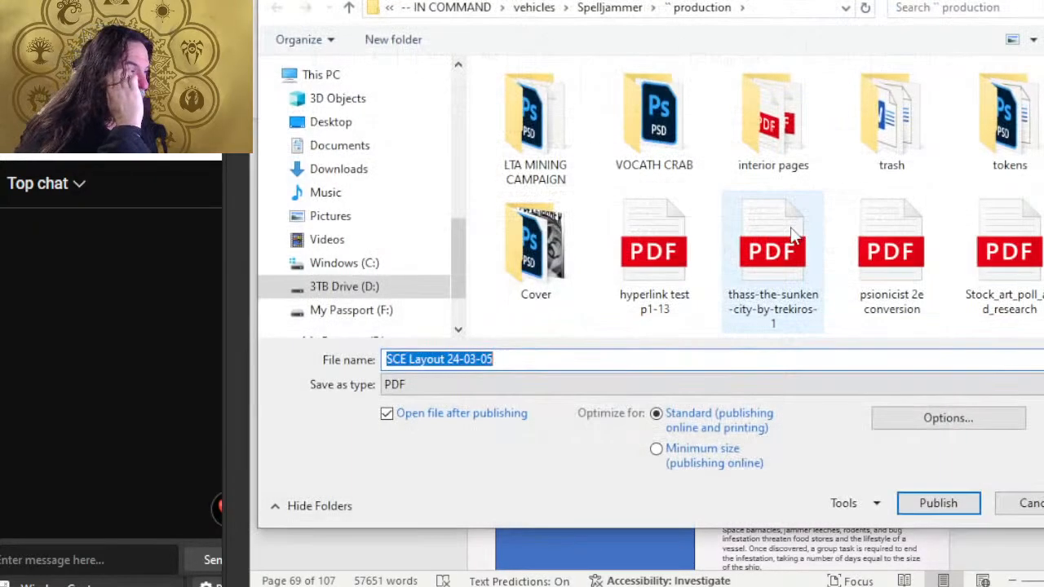
double_click(779, 155)
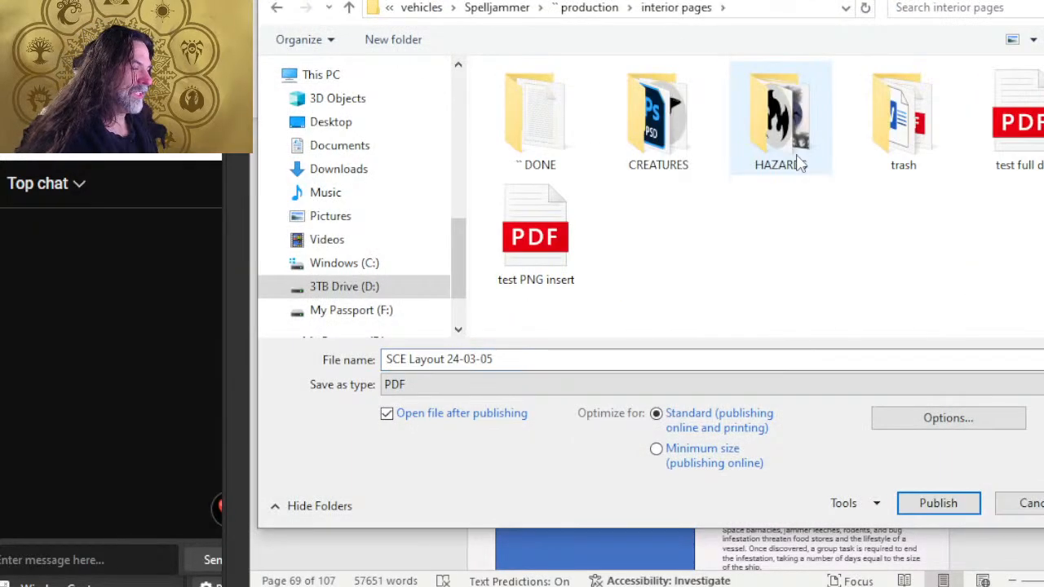
left_click(543, 259)
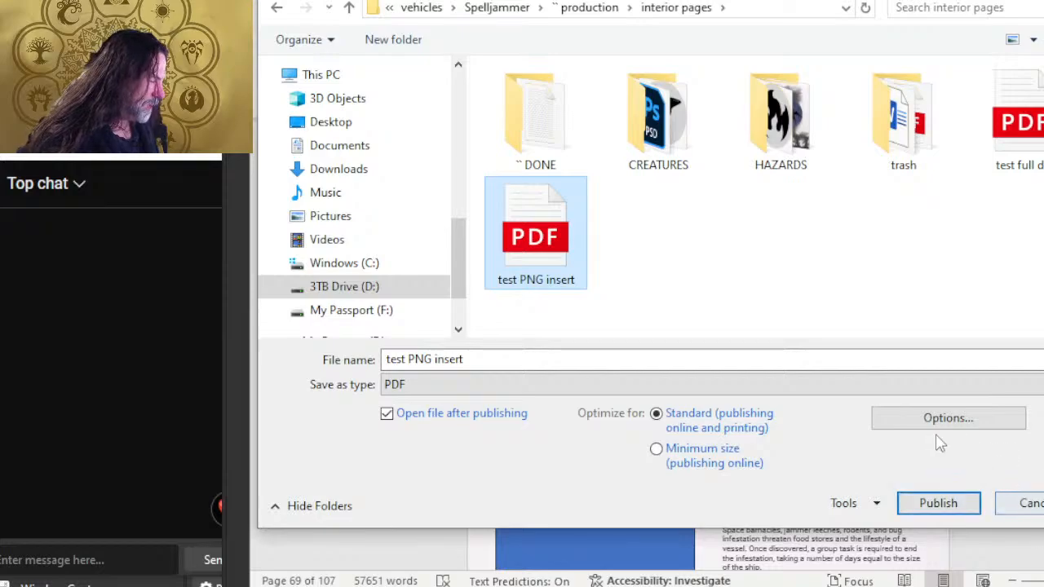
Limit the PDF export to the current page, publish the document without markup, and exclude document properties and accessibility structure tags
left_click(918, 425)
left_click(598, 104)
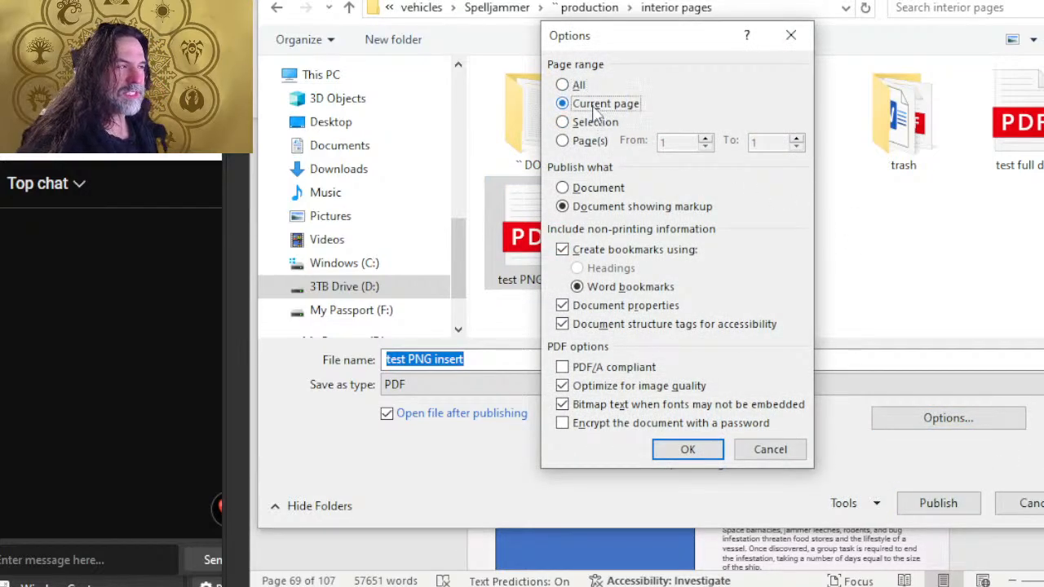
left_click(596, 189)
left_click(604, 306)
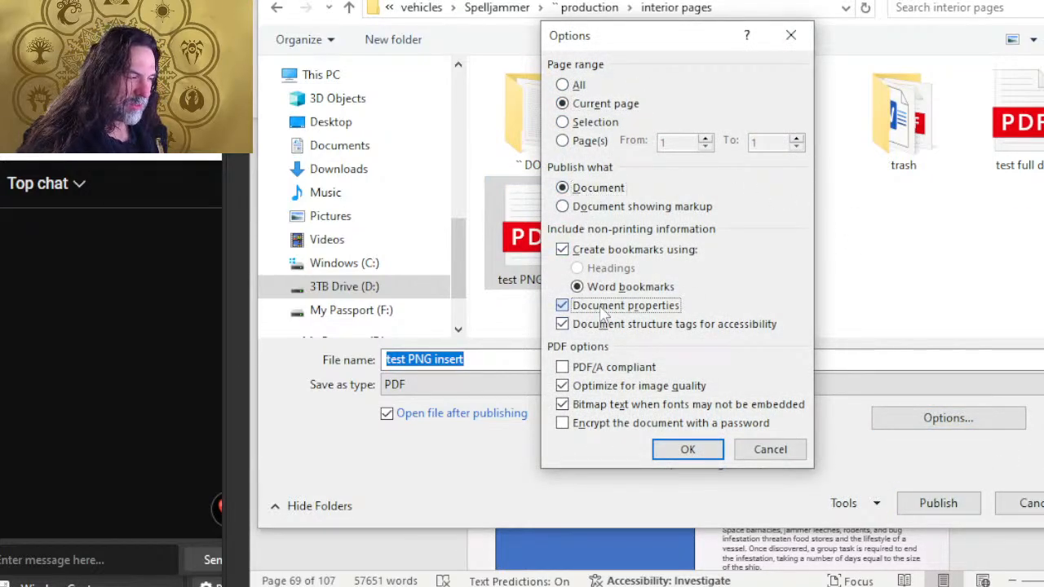
left_click(603, 324)
left_click(689, 450)
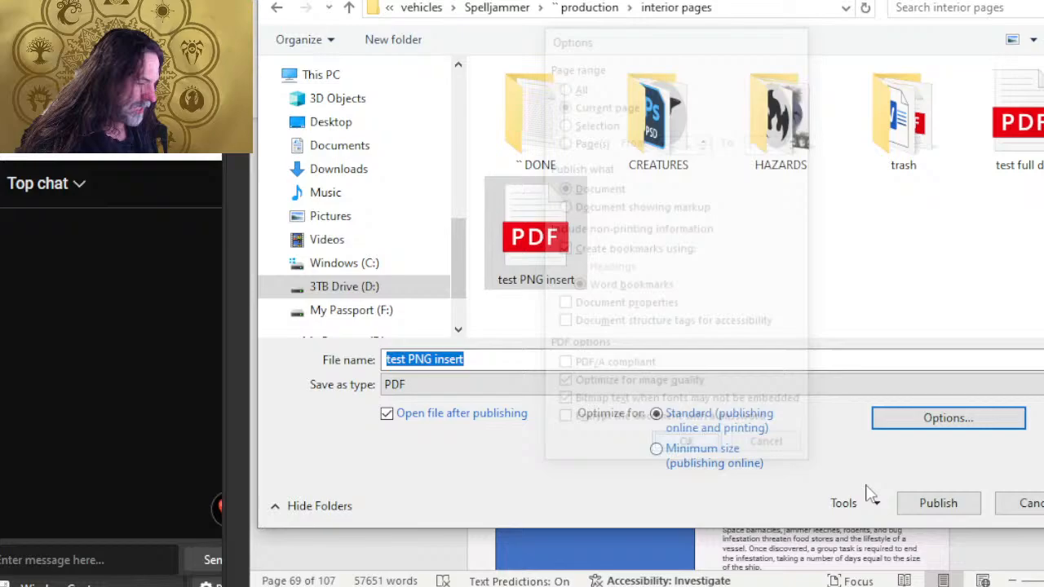
Publish the PDF over the existing test PNG insert file and examine how the artwork meets the text on the exported page
left_click(935, 513)
left_click(695, 293)
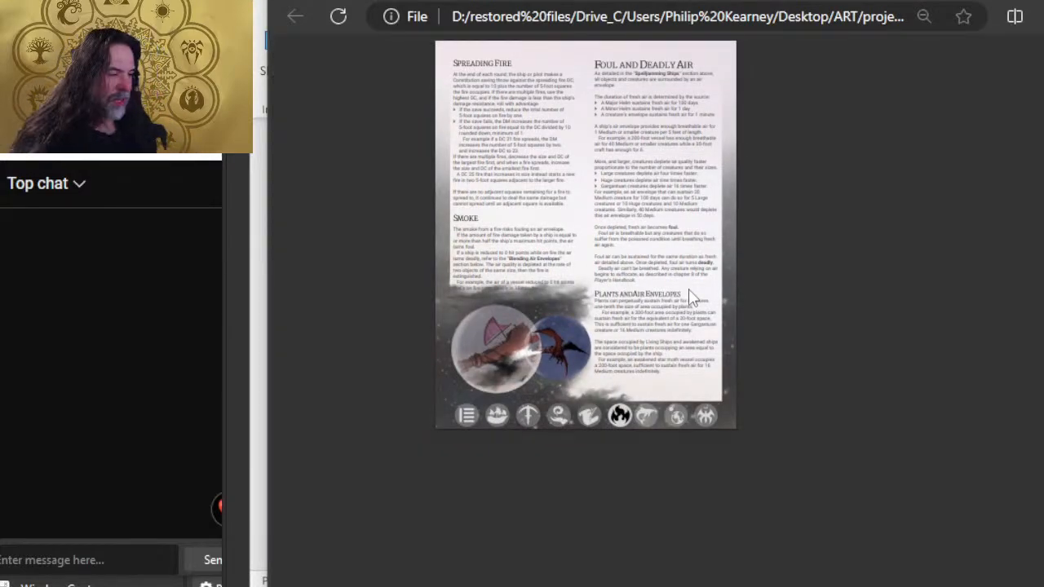
scroll(474, 318, "up", 3)
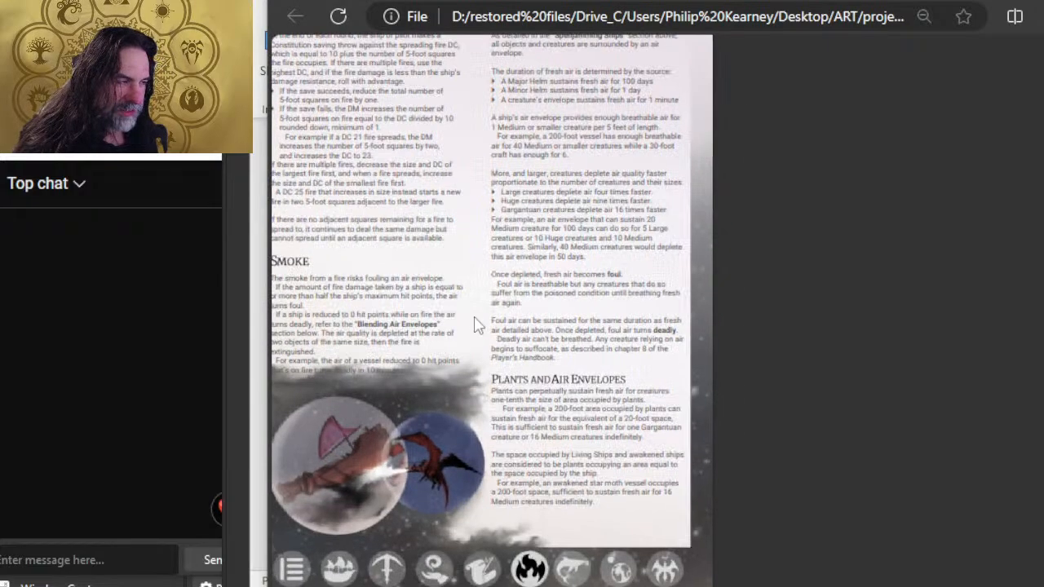
scroll(469, 504, "up", 5)
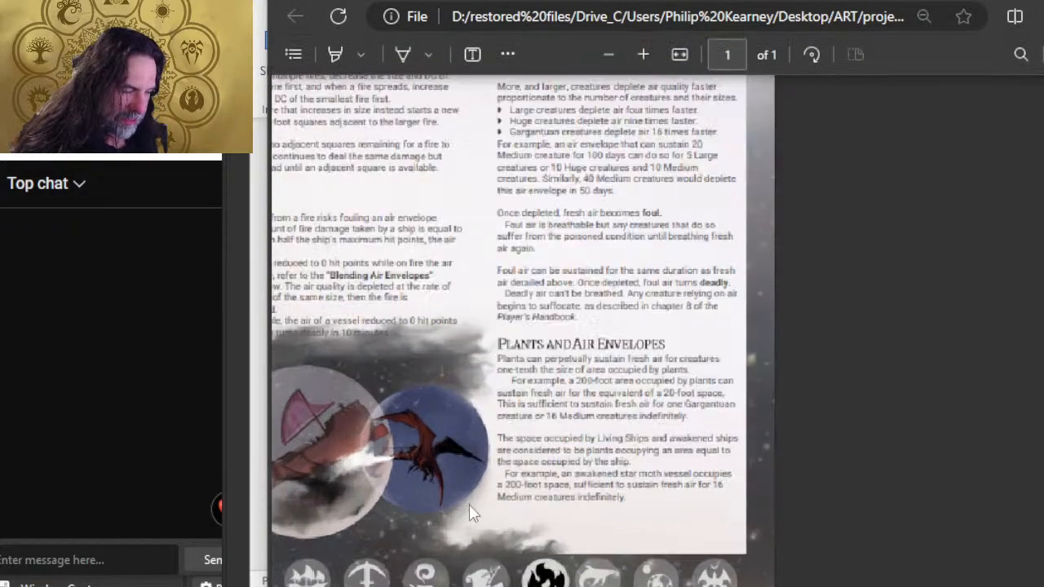
scroll(425, 502, "down", 3)
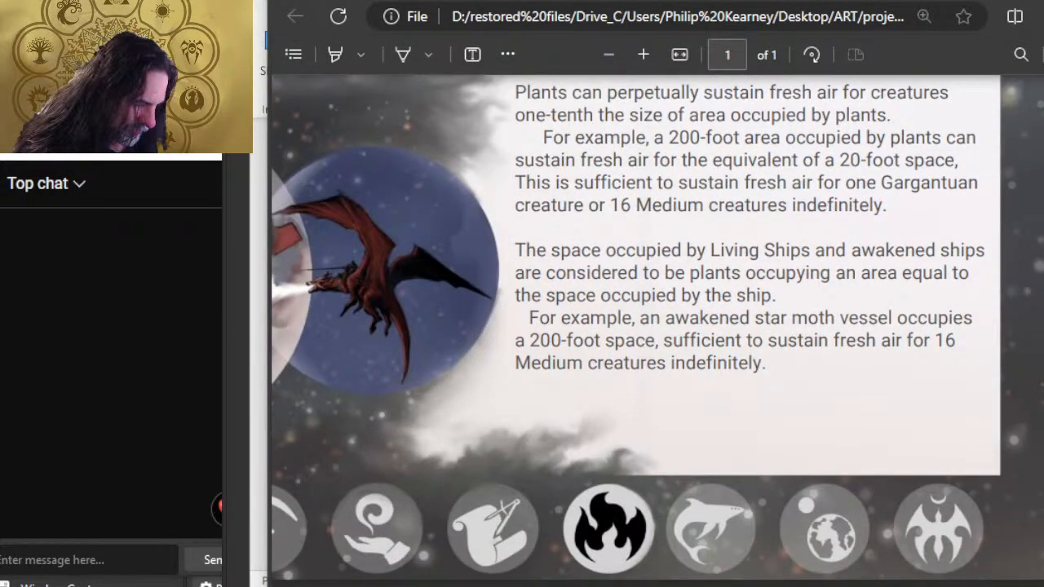
scroll(658, 327, "left", 5)
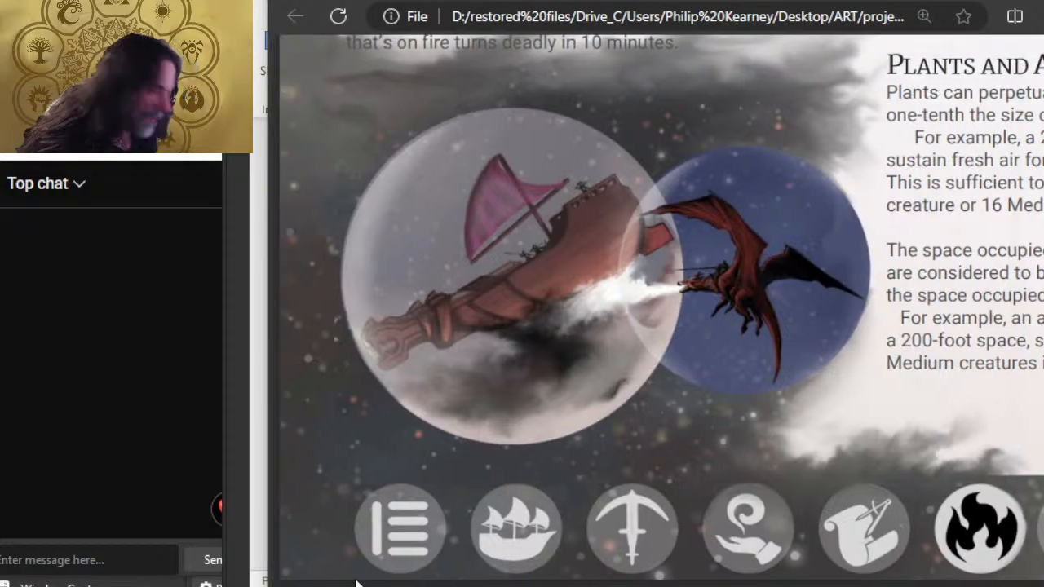
scroll(391, 291, "up", 3)
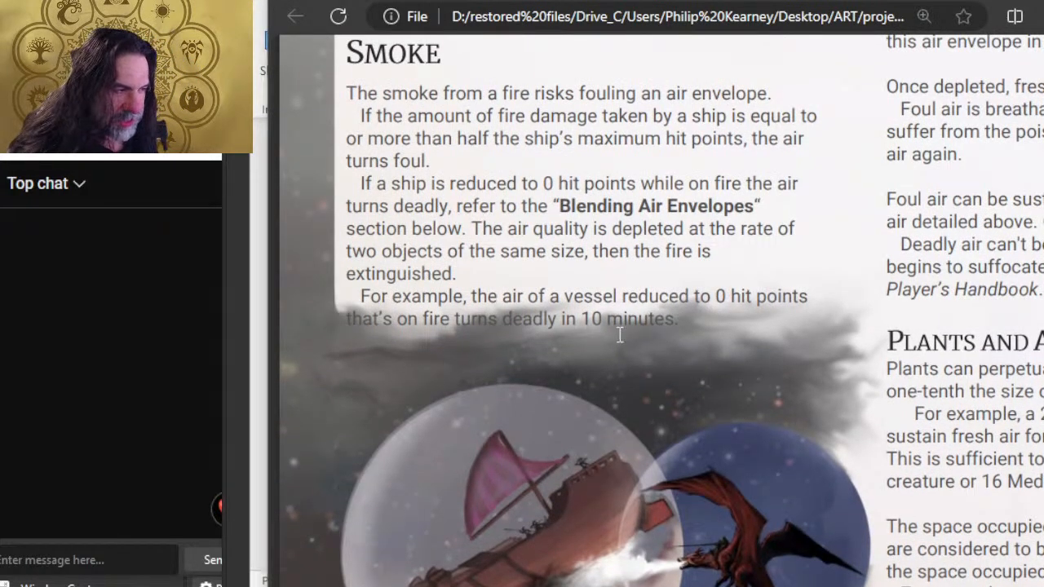
Switch to Word and send the artwork rectangle on page 69 to the back again
key("alt+Tab")
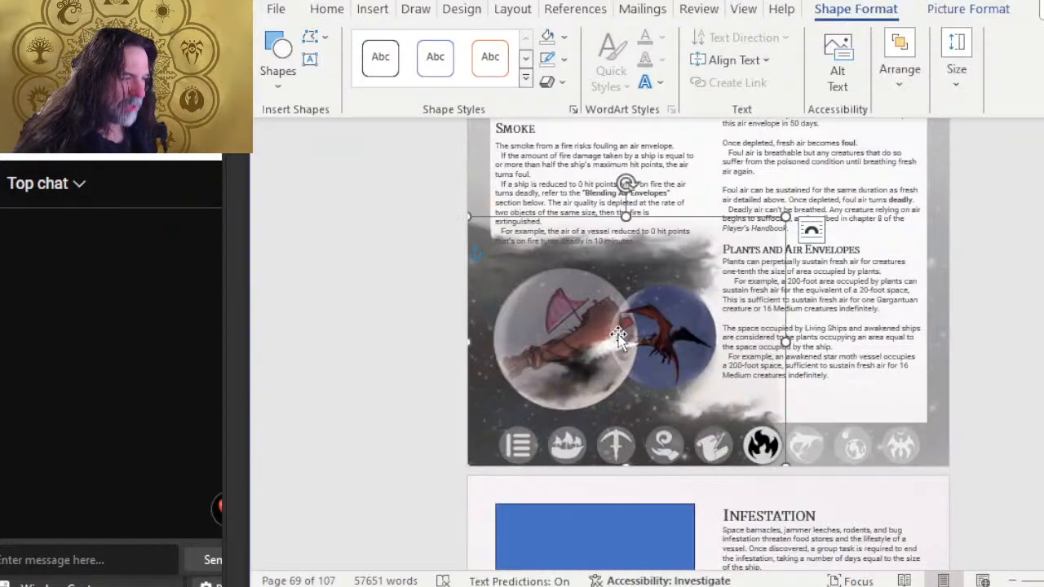
right_click(668, 281)
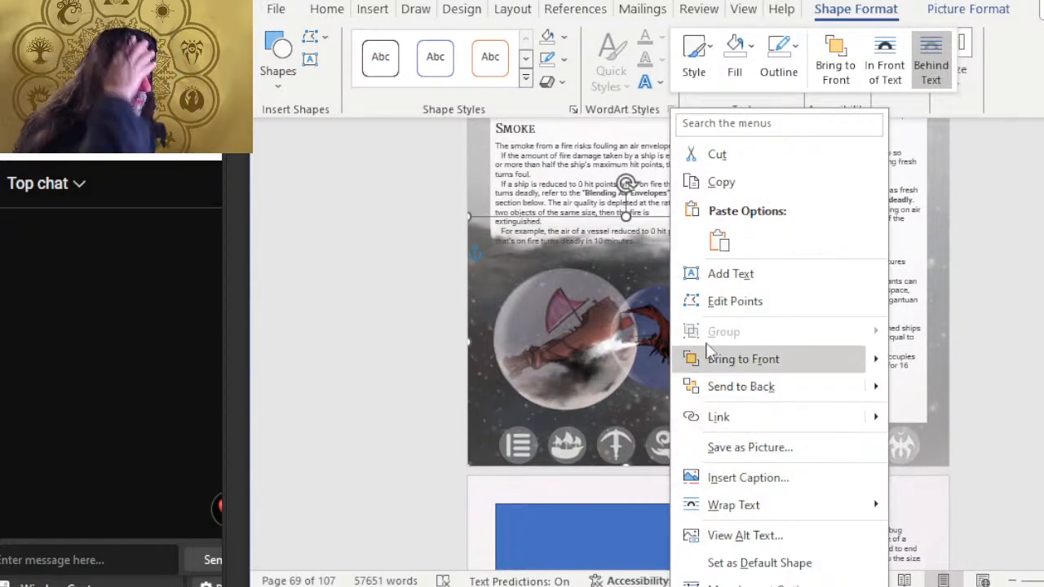
left_click(592, 202)
scroll(591, 201, "up", 3)
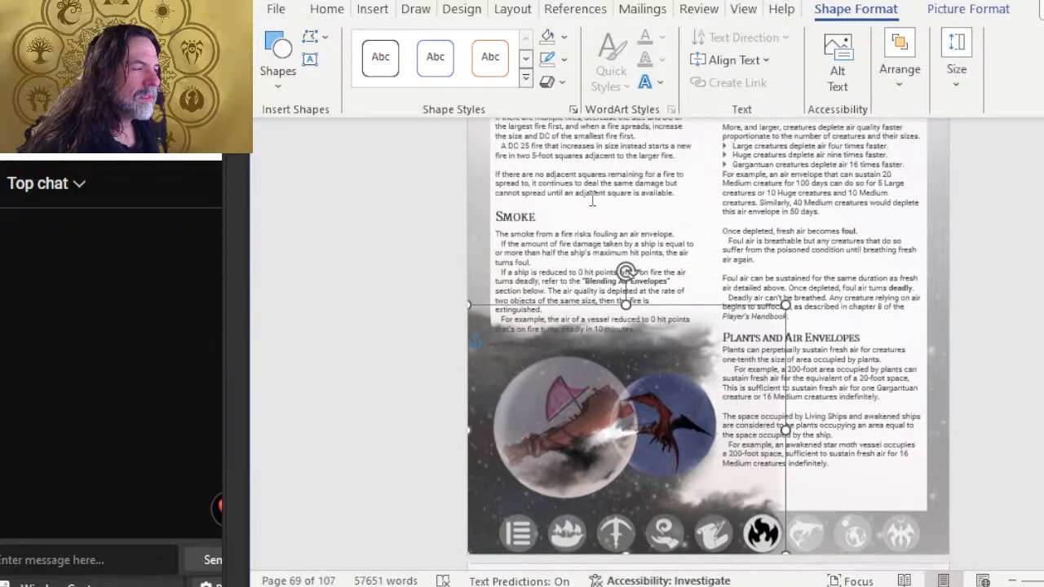
left_click(592, 199)
scroll(591, 202, "up", 4)
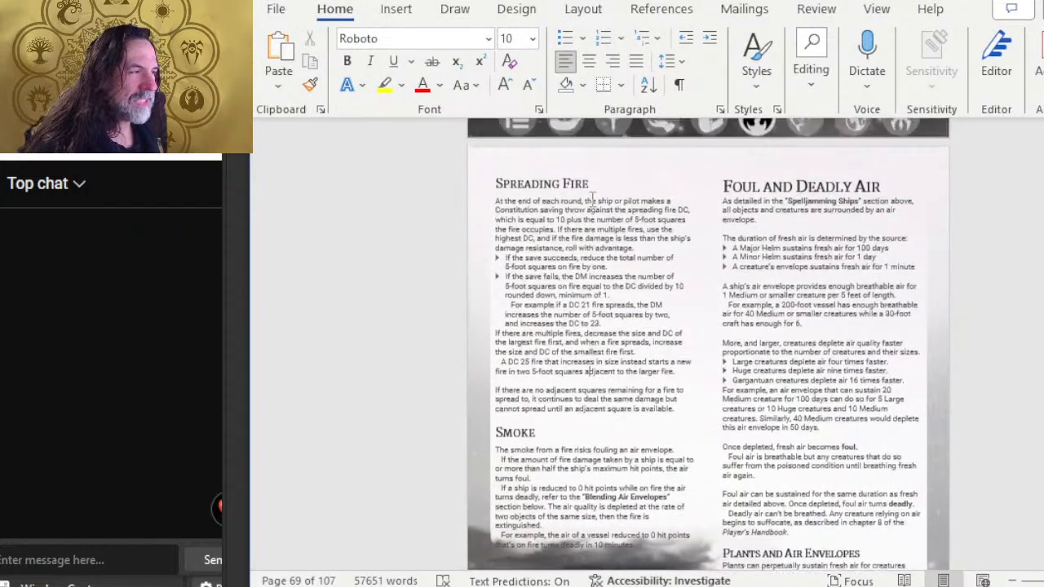
scroll(601, 214, "down", 5)
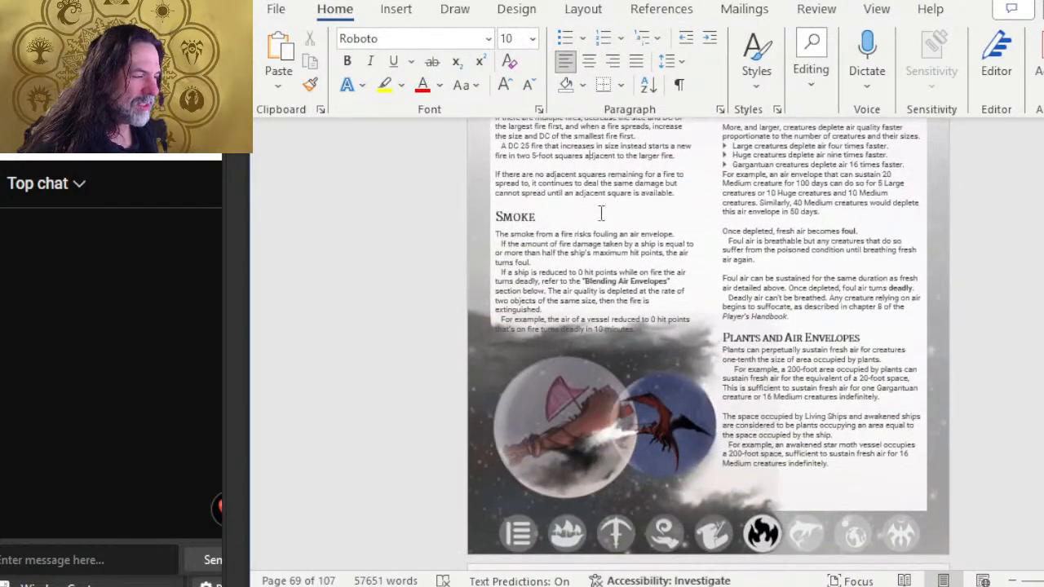
right_click(634, 361)
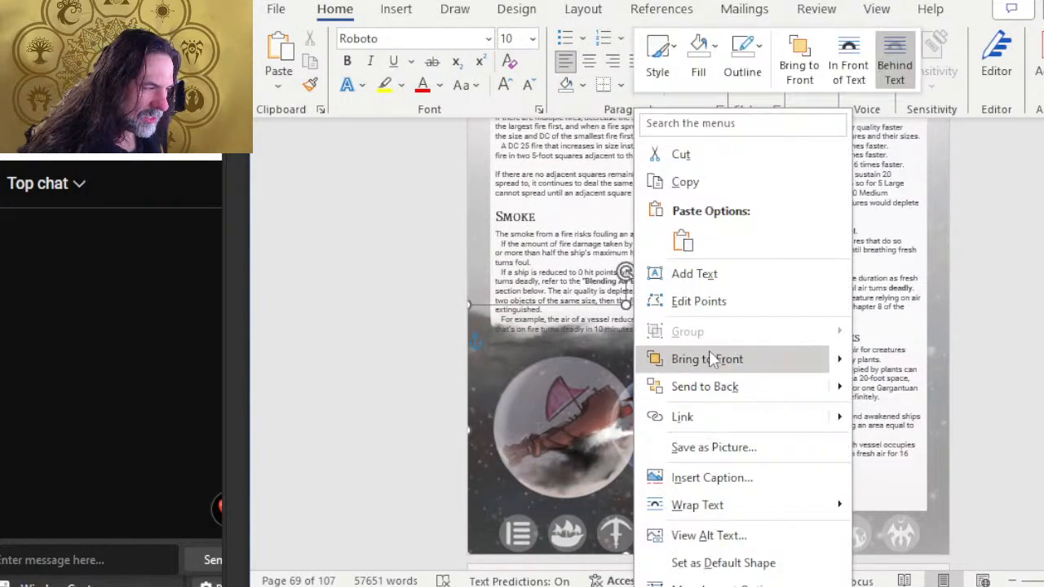
left_click(755, 394)
Switch to Photoshop and close the Untitled-9 document without saving its changes
key("alt+Tab")
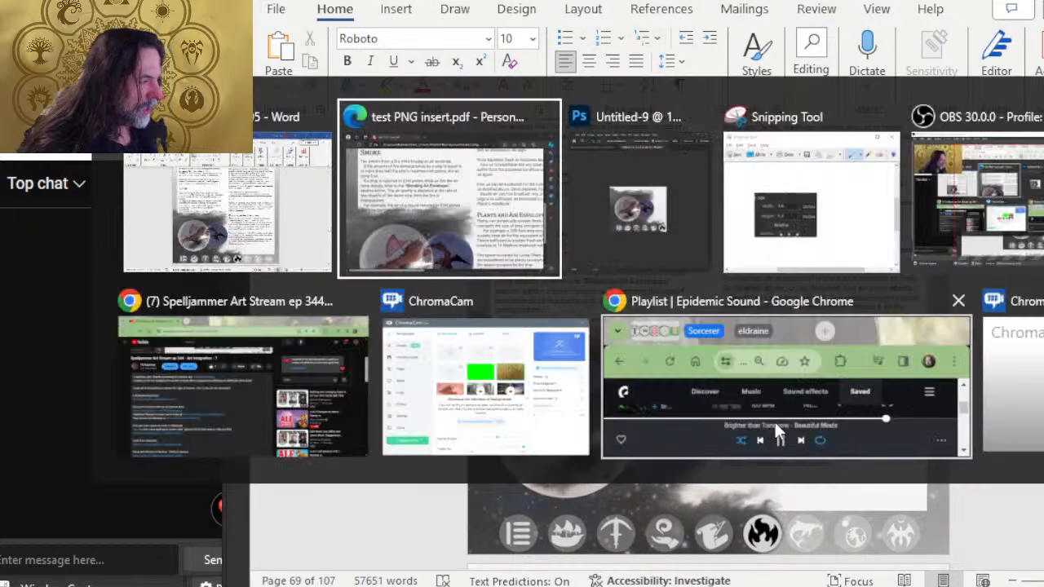
key("Tab")
key("Tab")
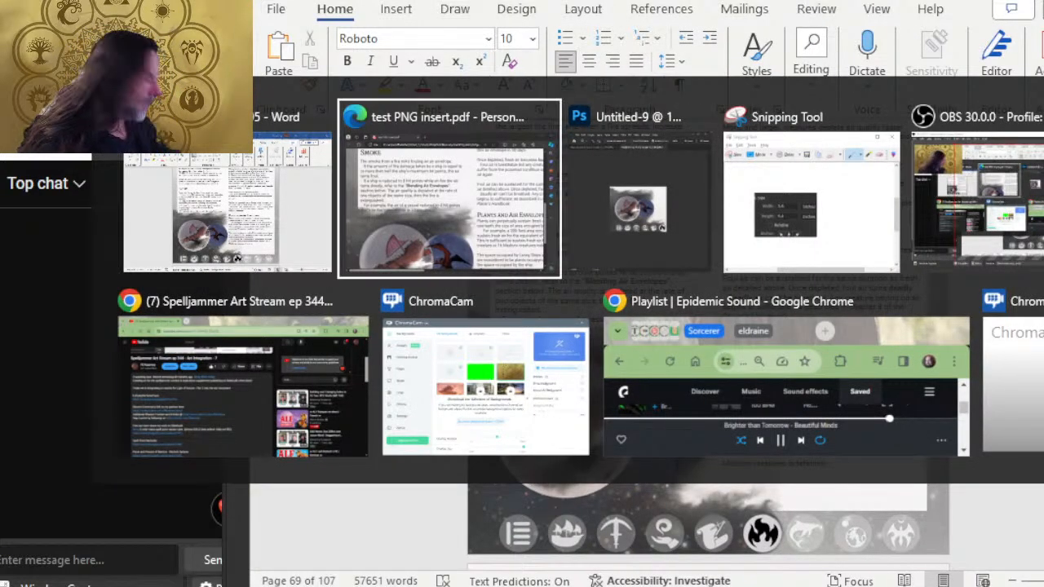
key("shift+Tab")
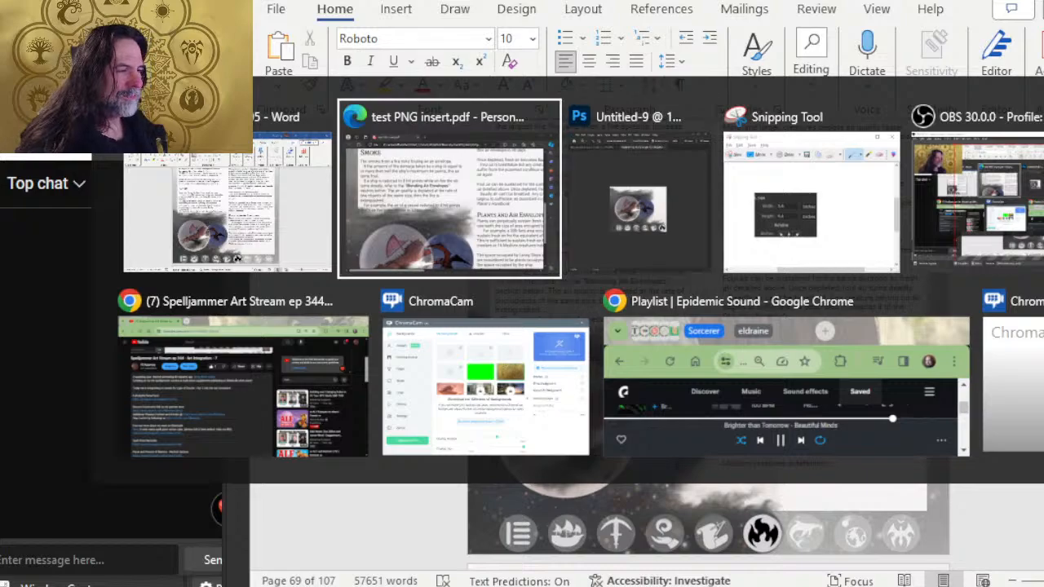
key("Tab")
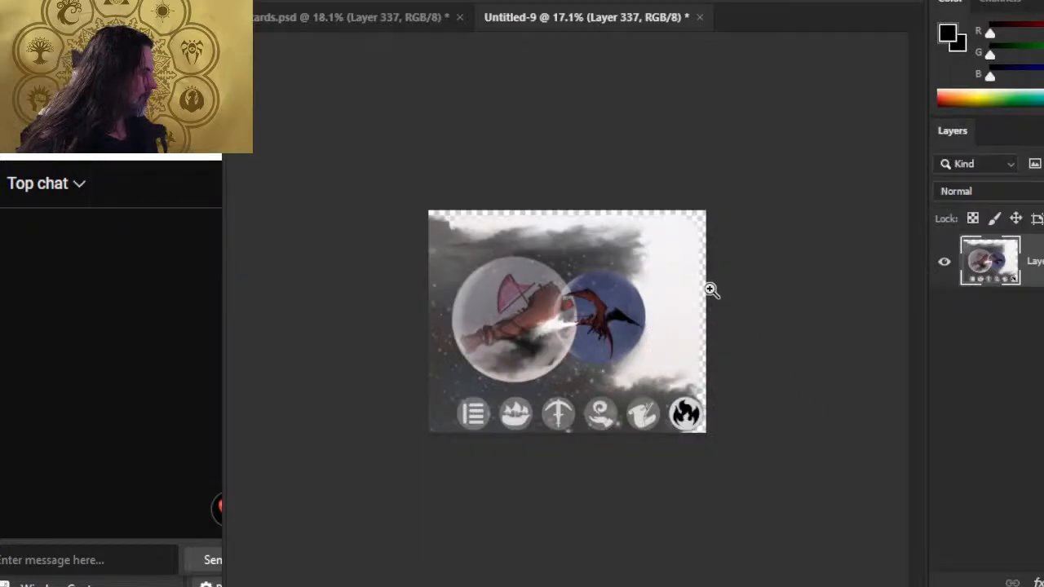
left_click(701, 17)
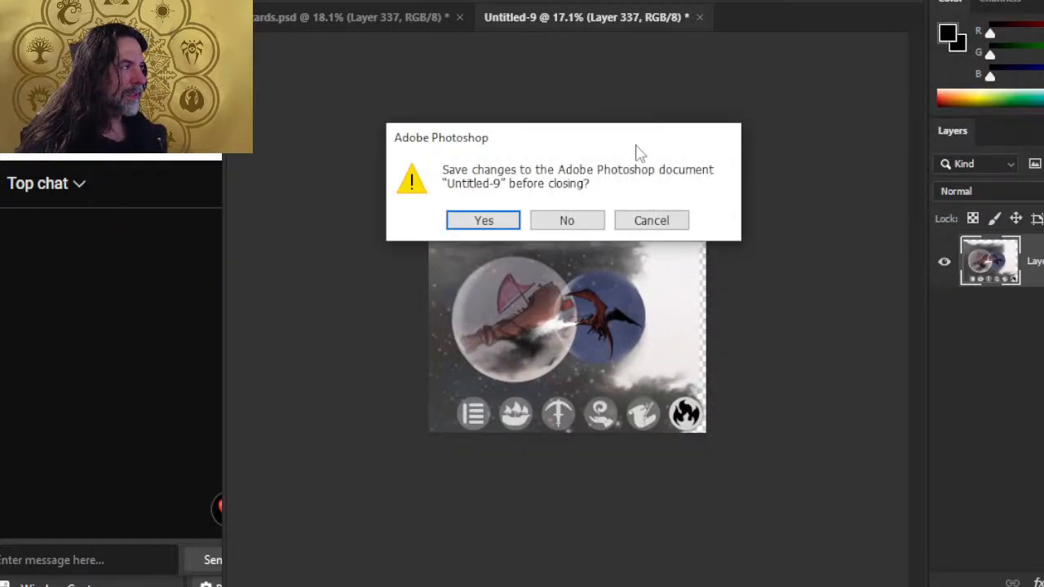
left_click(564, 220)
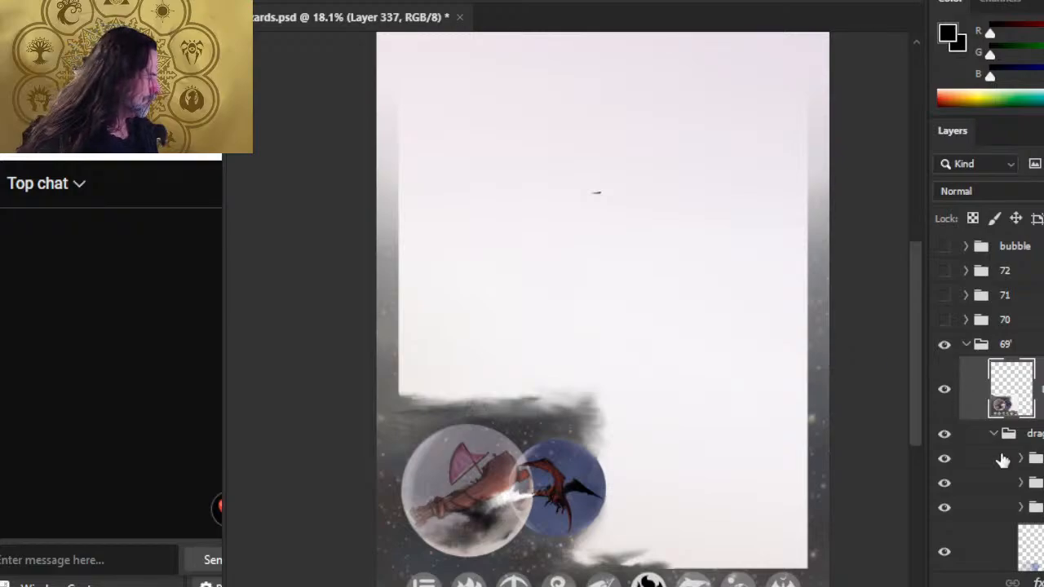
Show the hidden page text layer in the 69 layer group and compare its layout with page 69 in Word
scroll(991, 402, "down", 8)
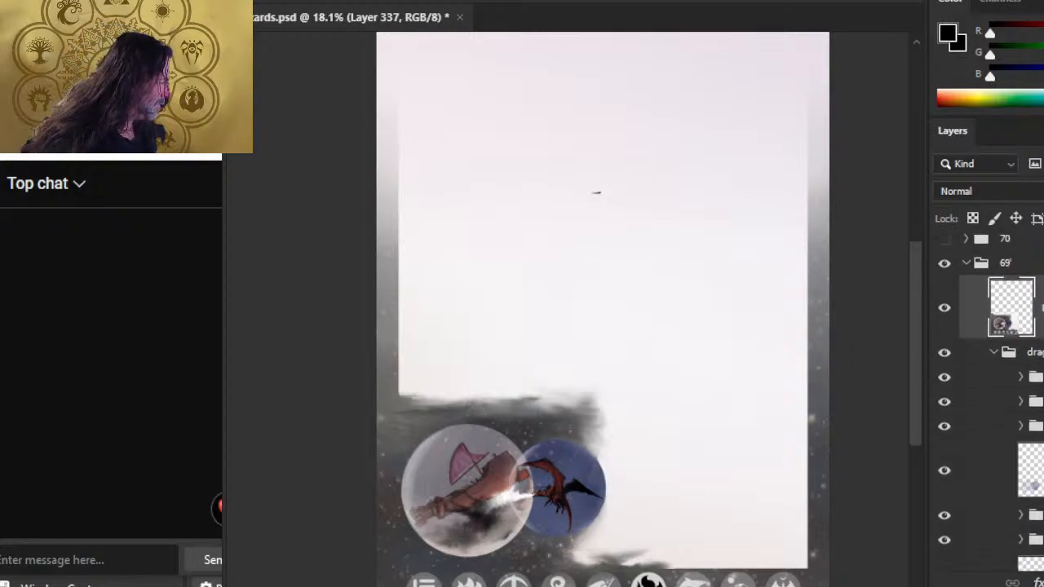
scroll(990, 402, "down", 2)
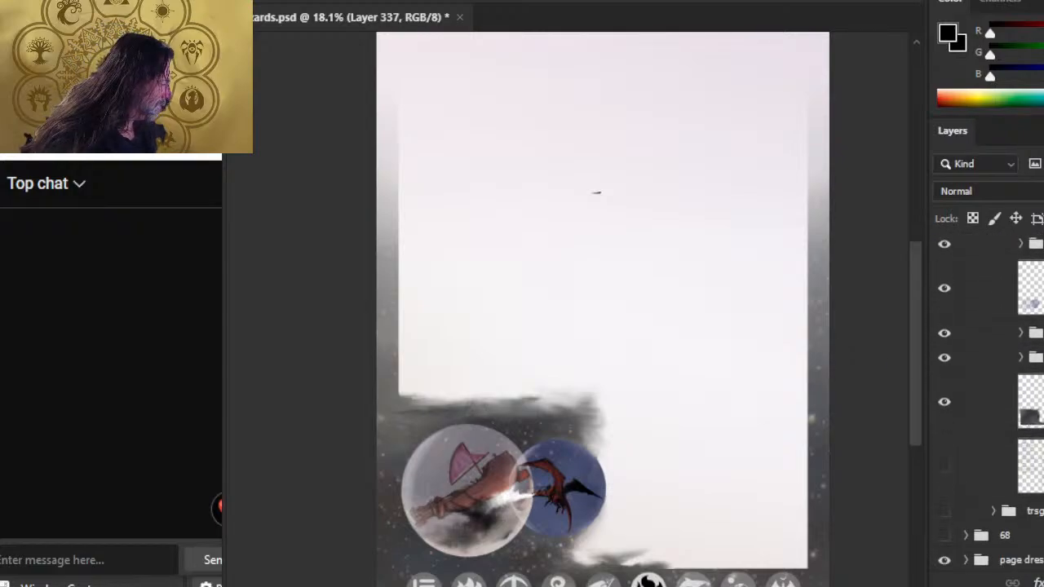
left_click(947, 466)
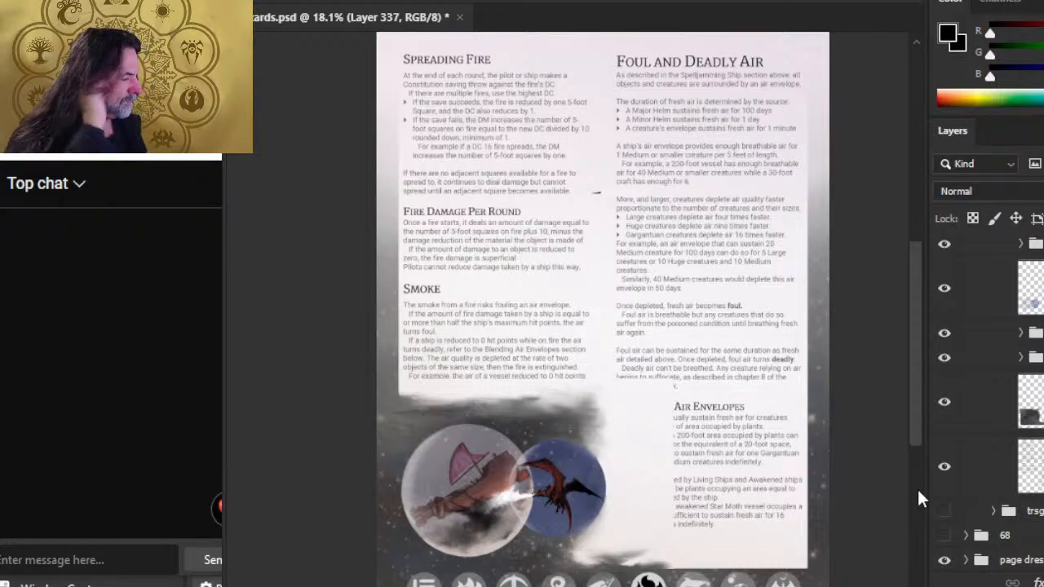
key("alt+Tab")
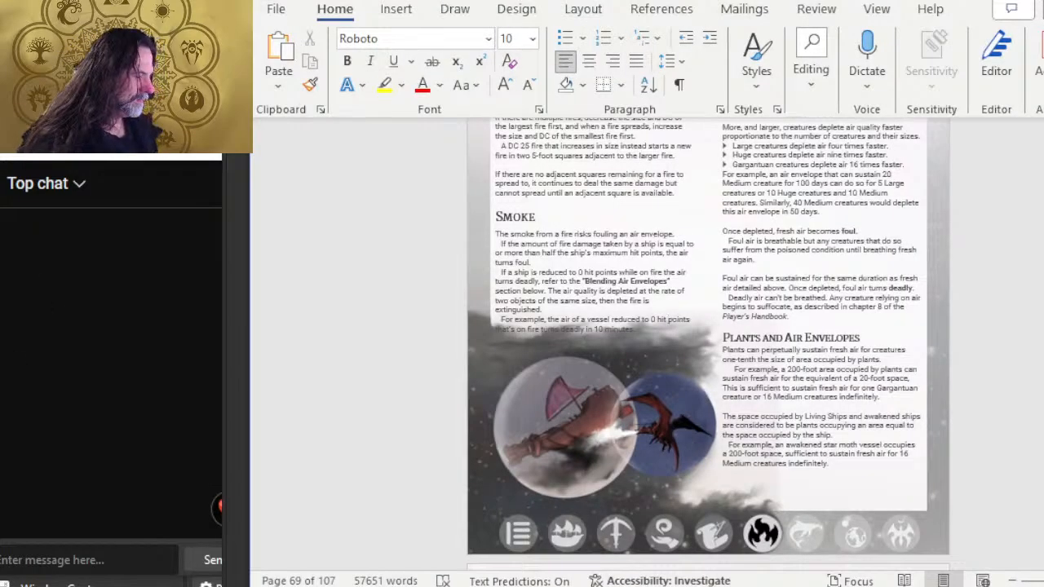
key("alt+Tab")
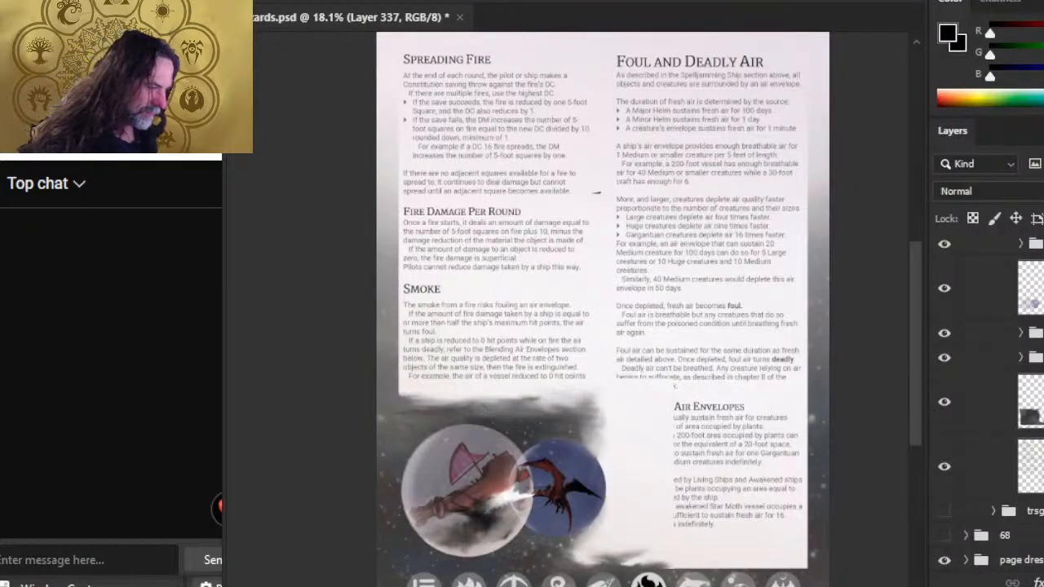
key("alt+Tab")
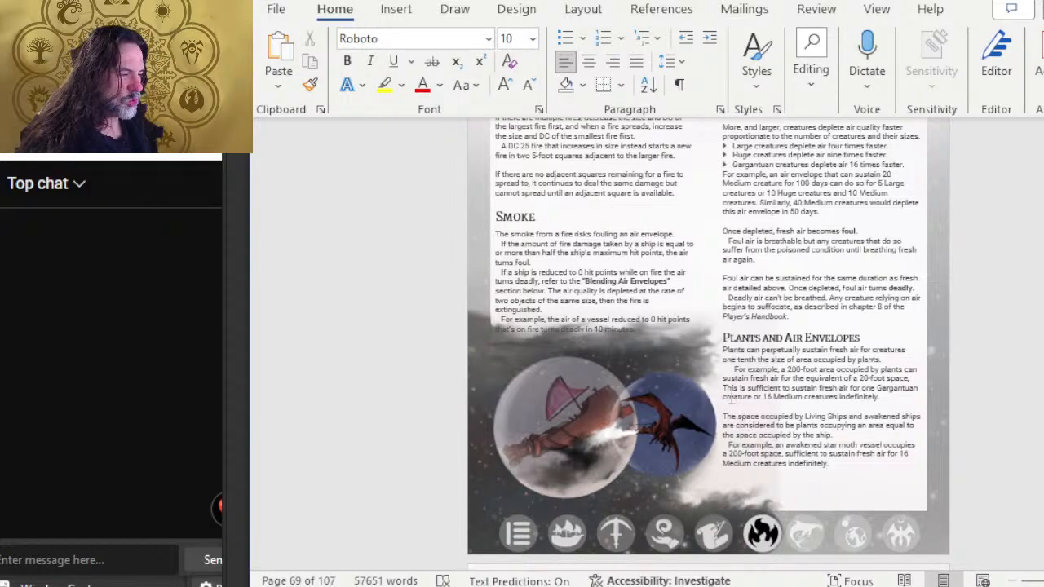
Undo the artwork edits on page 69 in Word until the picture-filled rectangle is removed and the navigation bar fill is restored
left_click(610, 406)
key("ctrl+z")
key("ctrl+z")
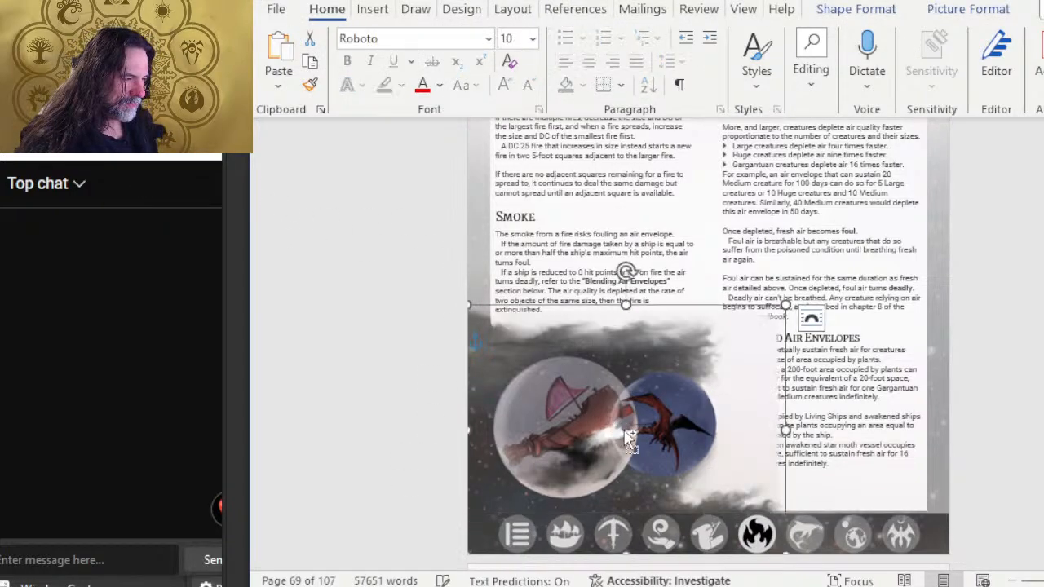
key("ctrl+z")
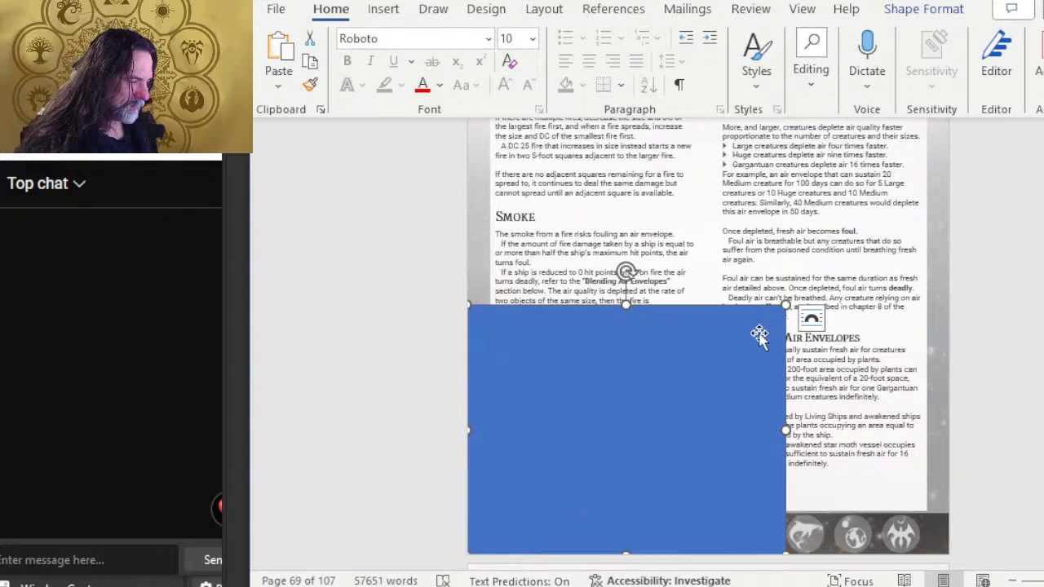
key("ctrl+z")
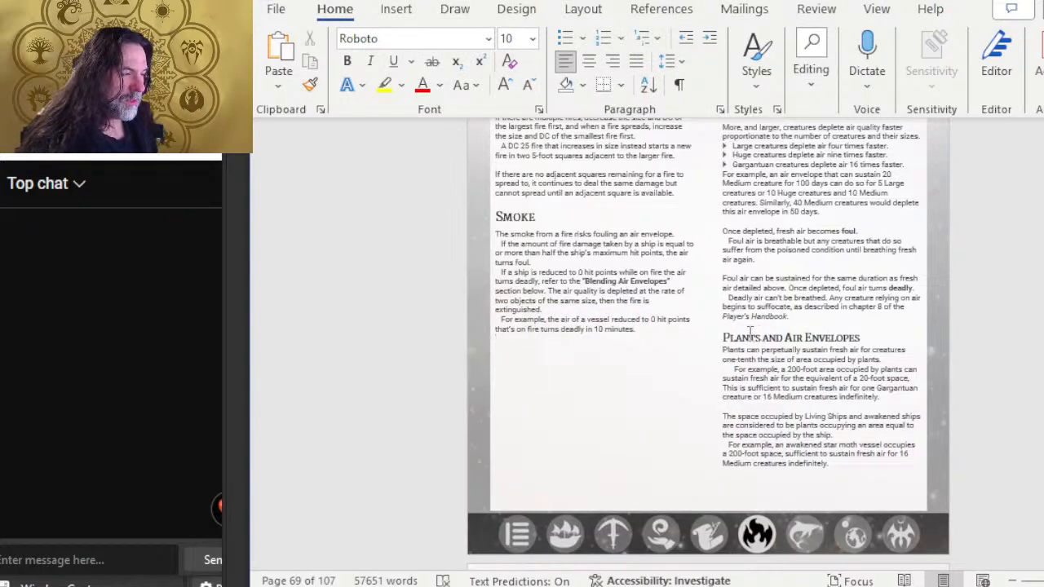
scroll(641, 329, "up", 3)
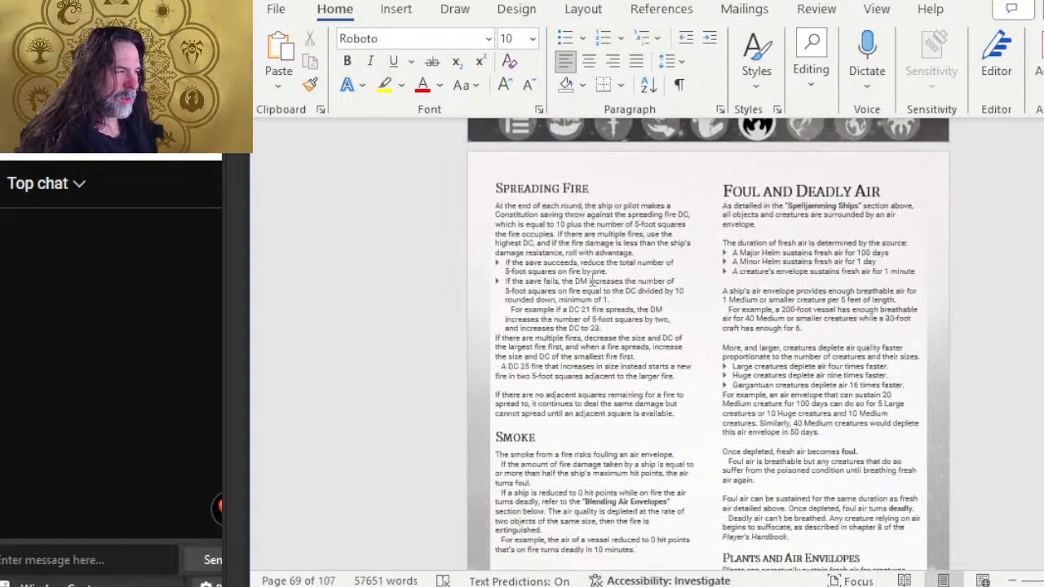
Delete the background picture from page 69's header and return to editing the body text
left_click(280, 8)
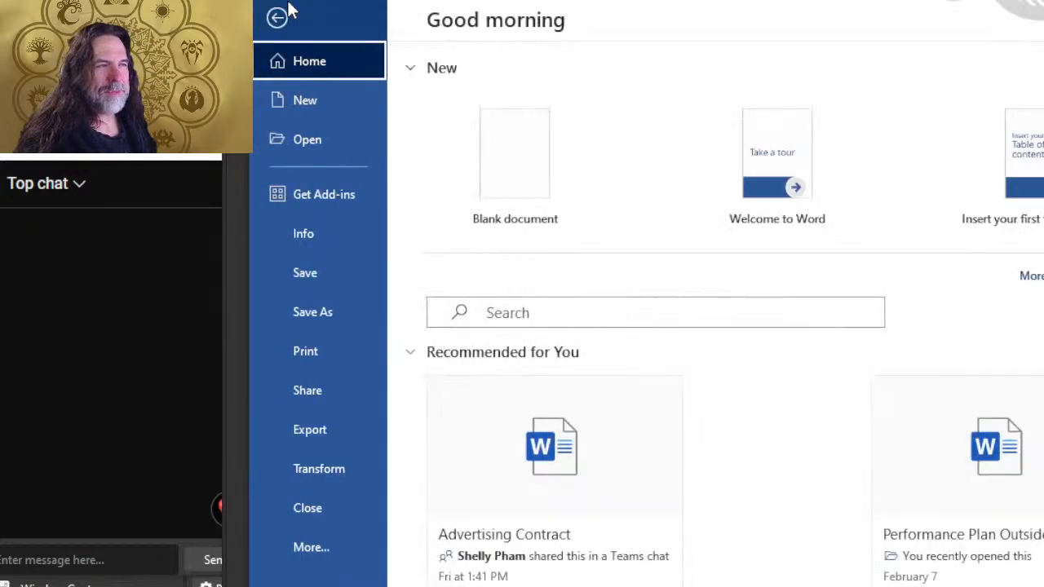
key("Escape")
double_click(529, 165)
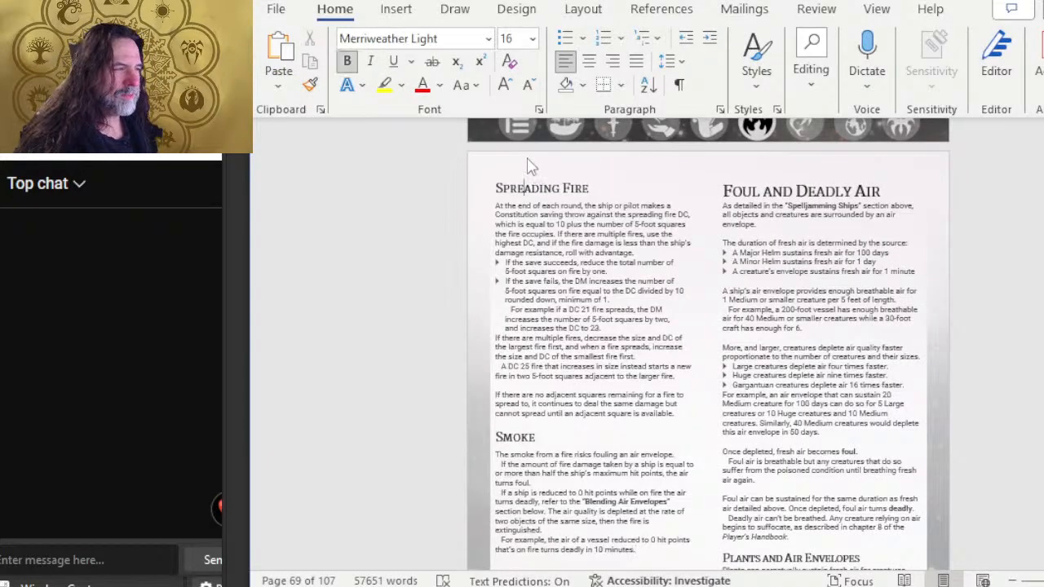
left_click(530, 163)
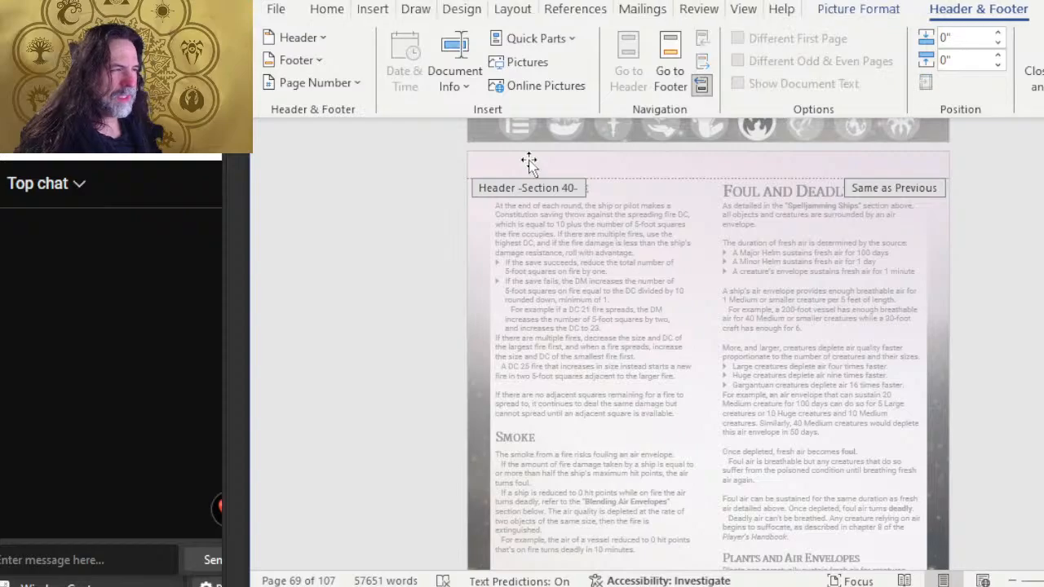
key("Delete")
double_click(522, 275)
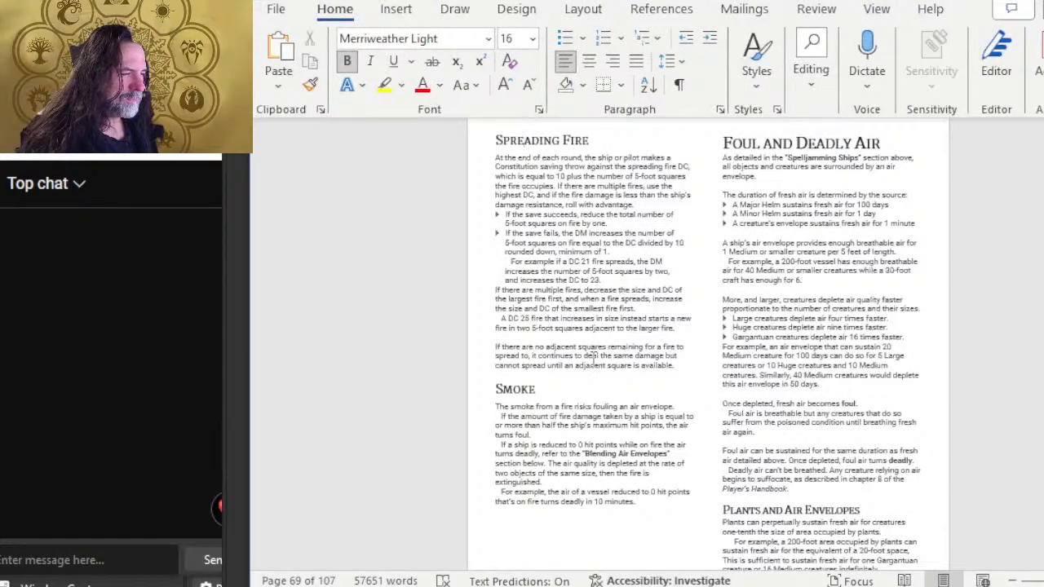
left_click(594, 356)
Start a PDF export of the Word document and choose the existing test PNG insert file in the interior pages folder
scroll(578, 347, "down", 3)
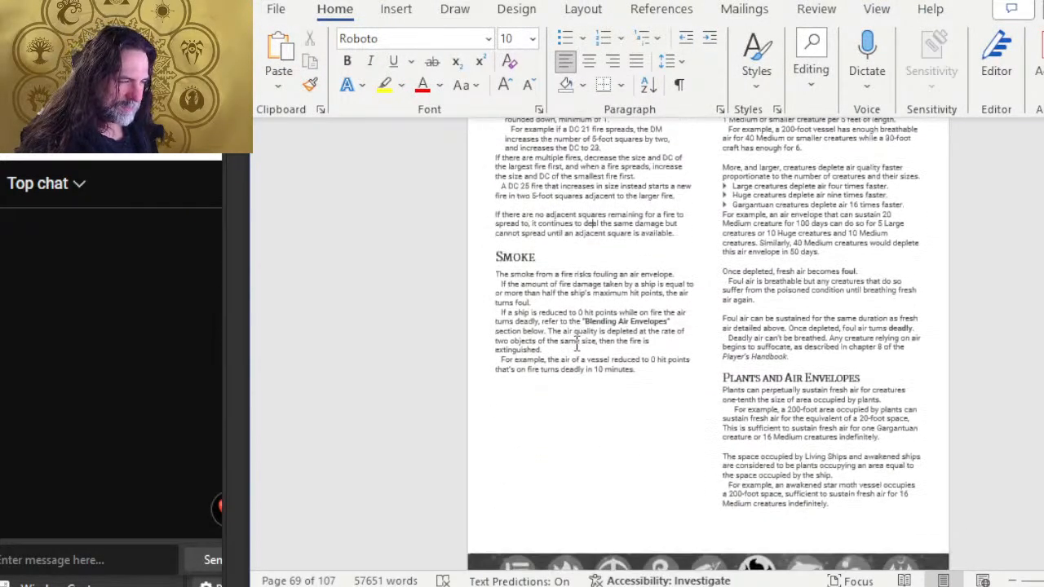
scroll(578, 346, "up", 3)
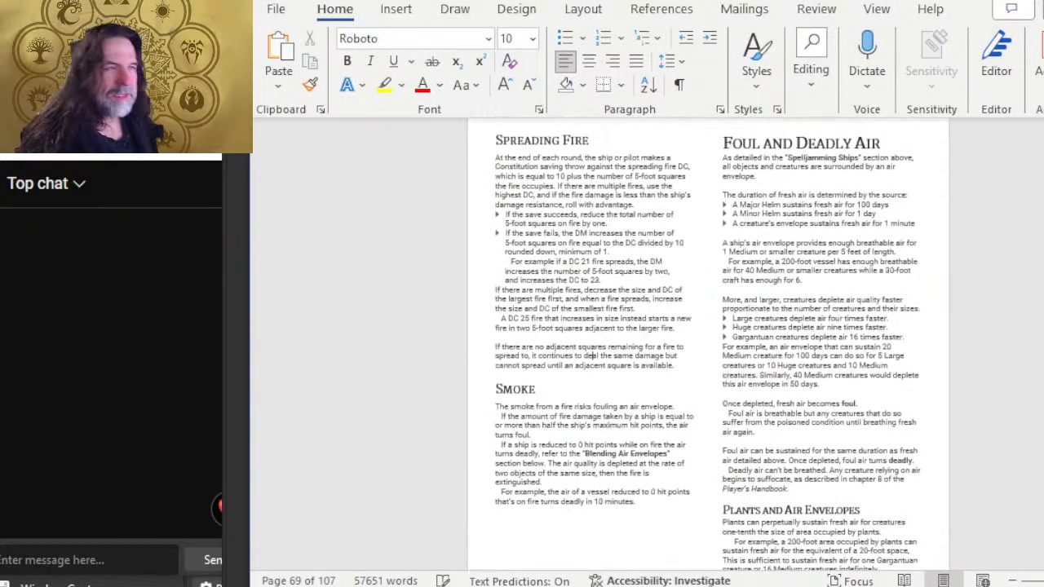
left_click(277, 11)
left_click(328, 433)
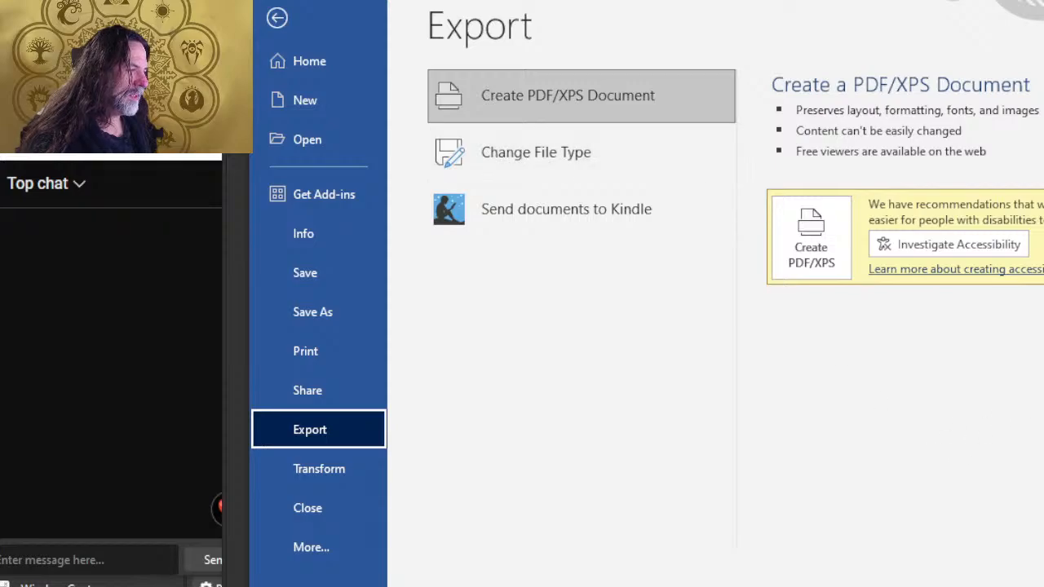
left_click(826, 228)
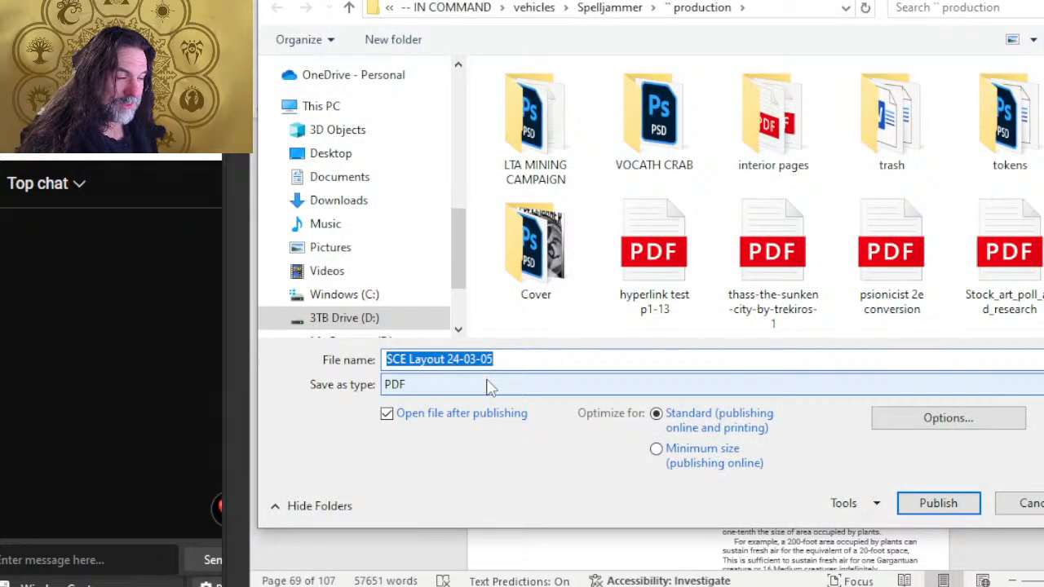
double_click(796, 140)
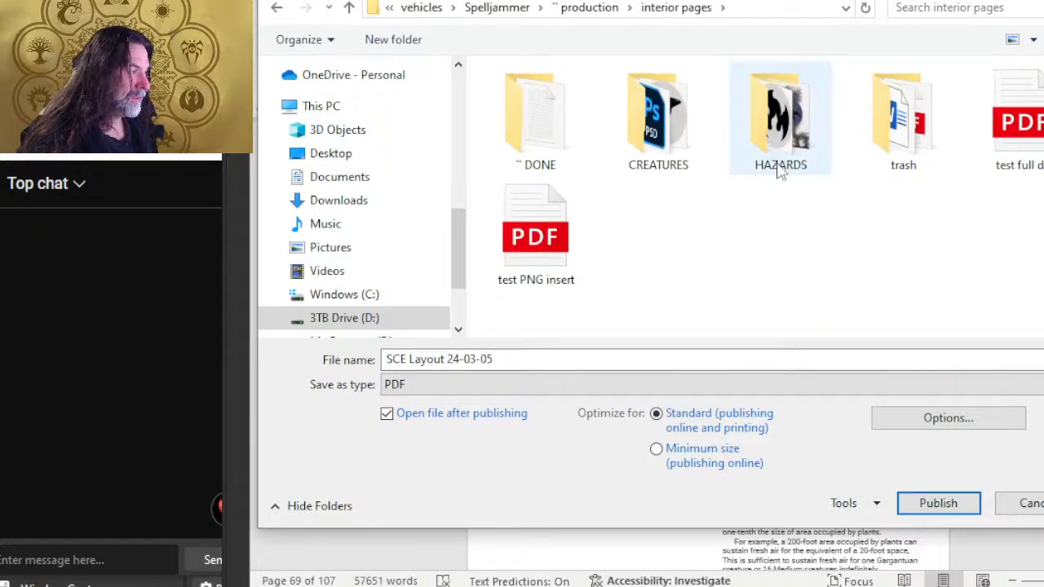
left_click(548, 254)
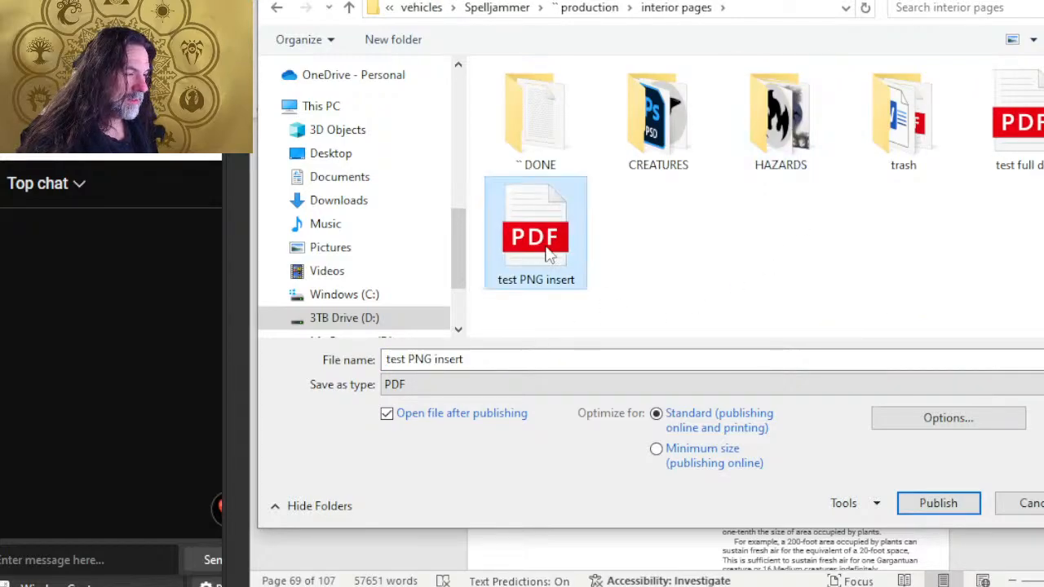
Publish only the current page without markup, document properties or accessibility structure tags, replacing the existing test PNG insert PDF
left_click(934, 419)
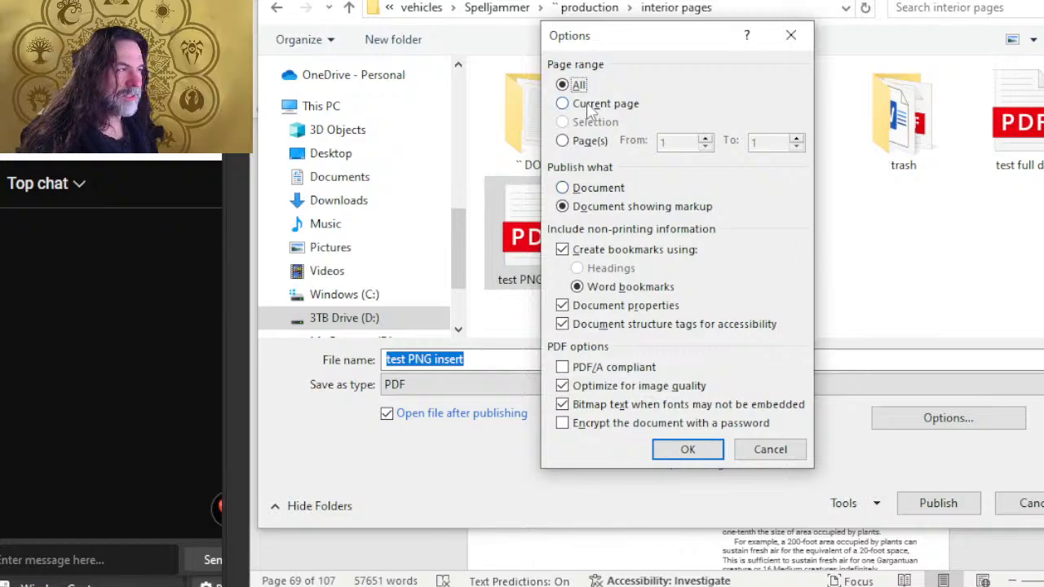
left_click(589, 106)
left_click(593, 191)
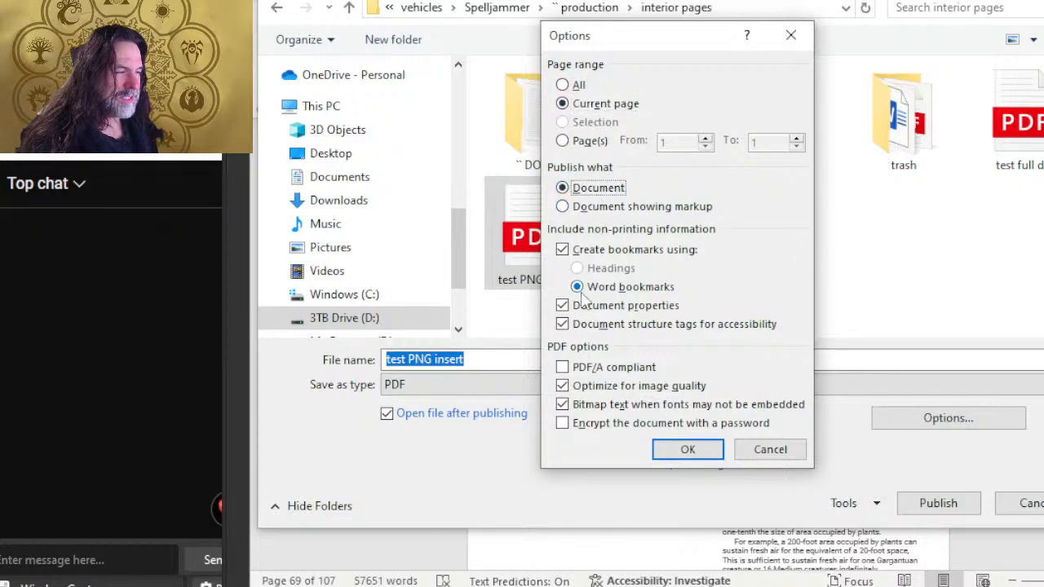
left_click(584, 306)
left_click(584, 325)
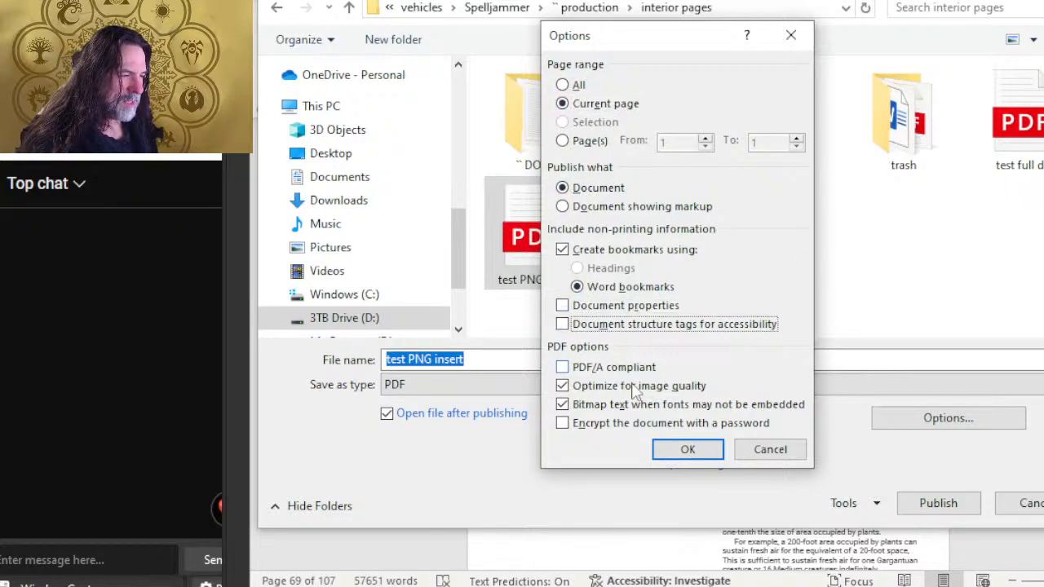
left_click(690, 452)
left_click(940, 499)
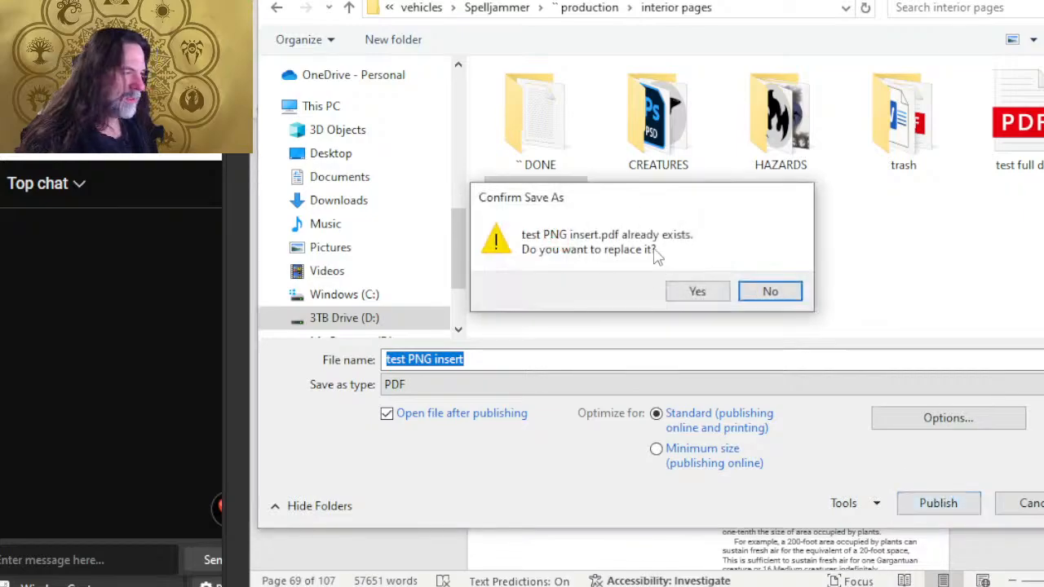
left_click(694, 291)
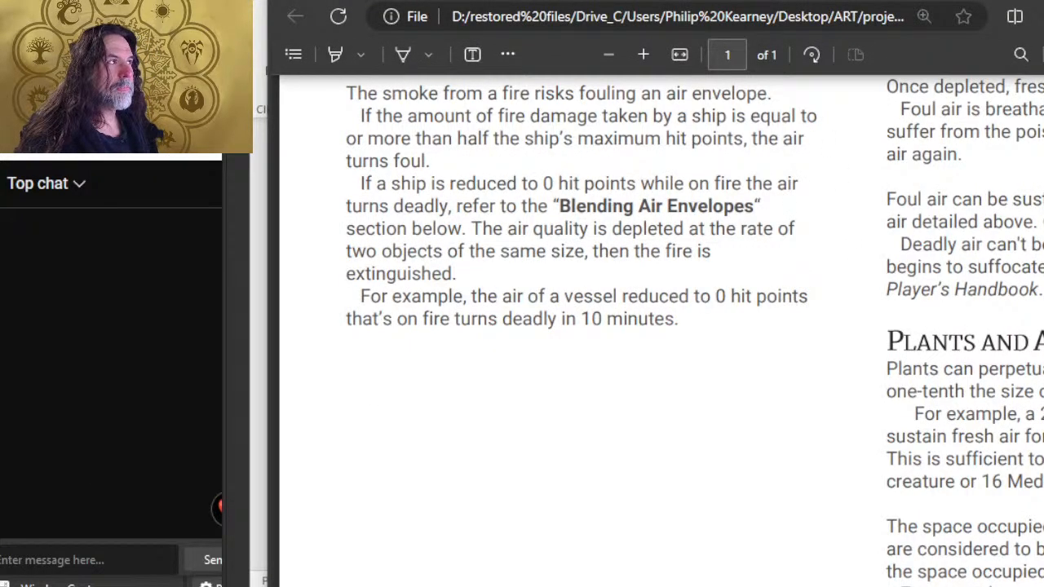
Leave the PDF preview, switch to hazards.psd in Photoshop, and hide the old page text layer in the 69 group
left_click(613, 4)
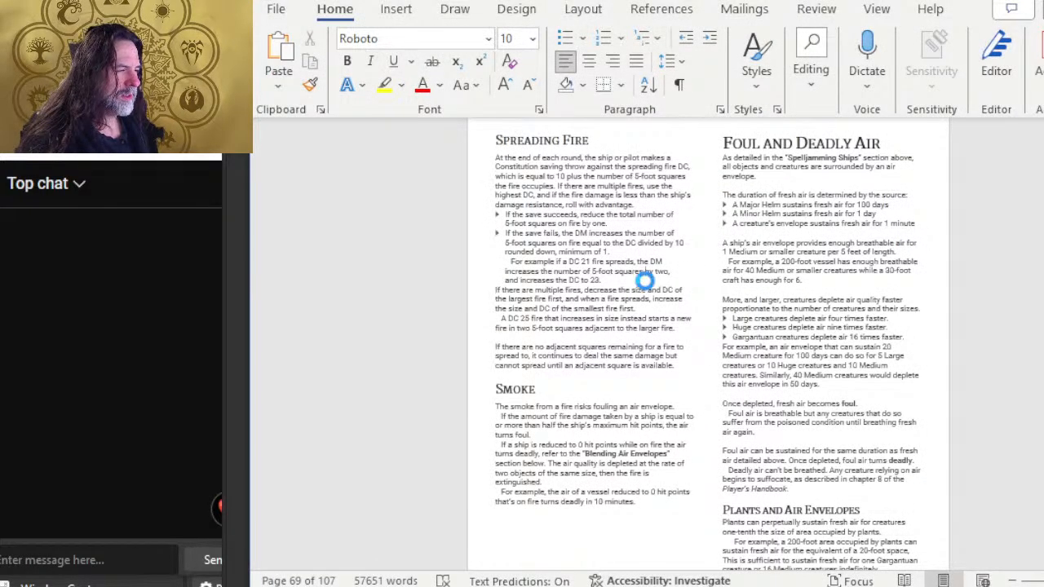
key("alt+Tab")
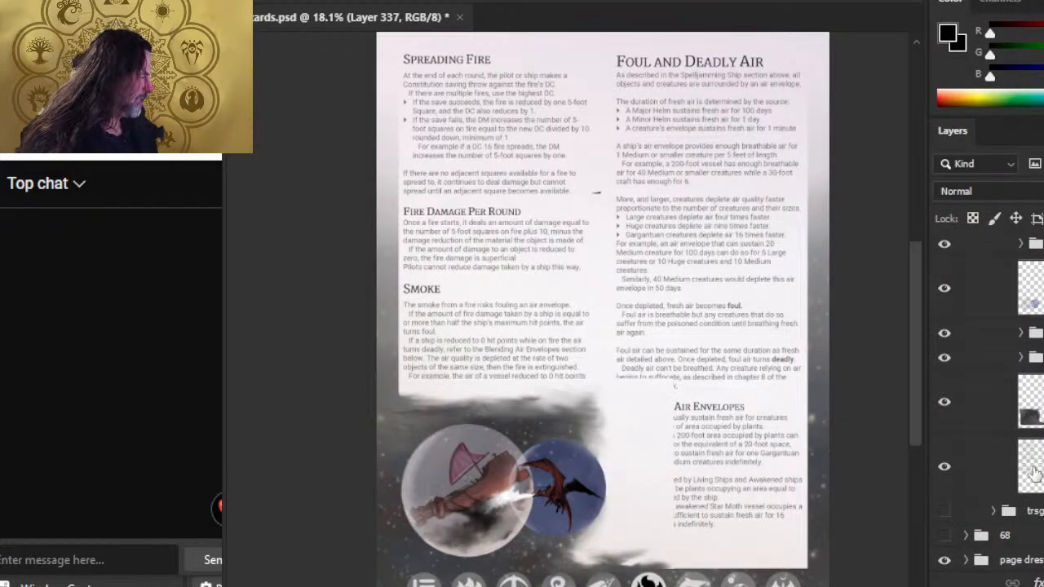
left_click(948, 469)
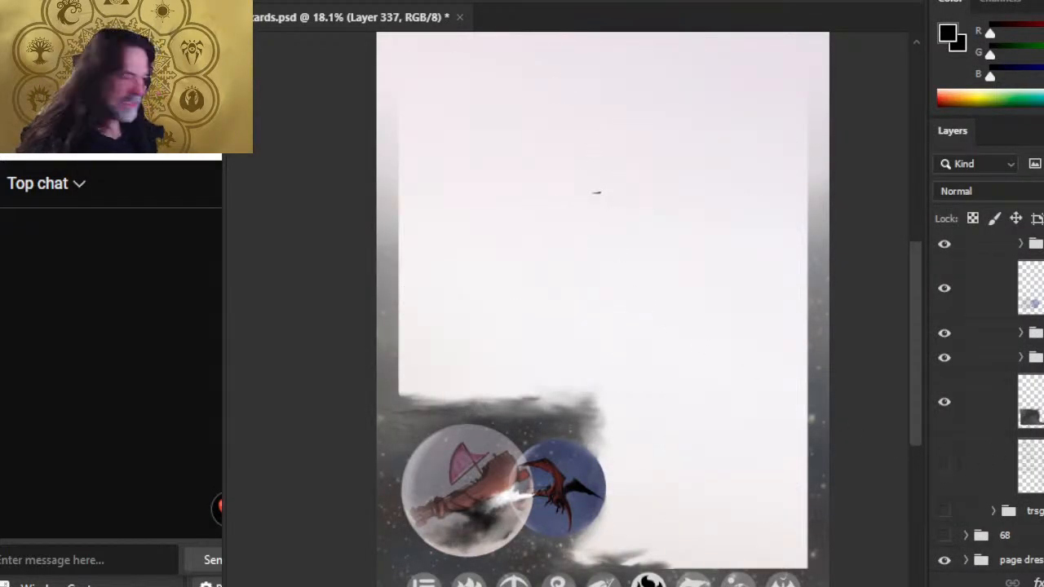
Open test PNG insert.pdf from the interior pages folder as an 8.5 by 11 inch RGB page at 300 pixels/inch
left_click(333, 1)
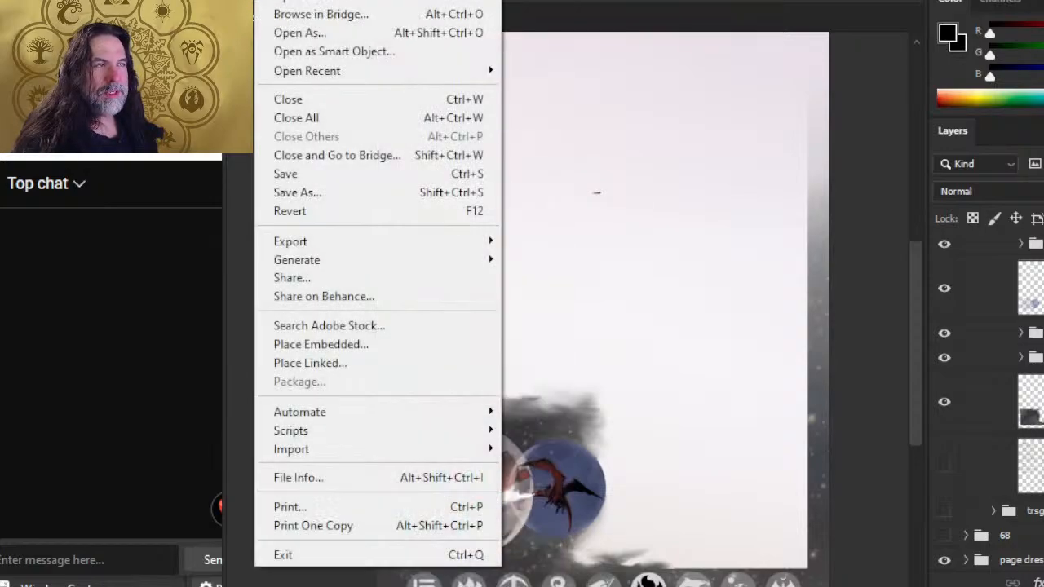
left_click(287, 3)
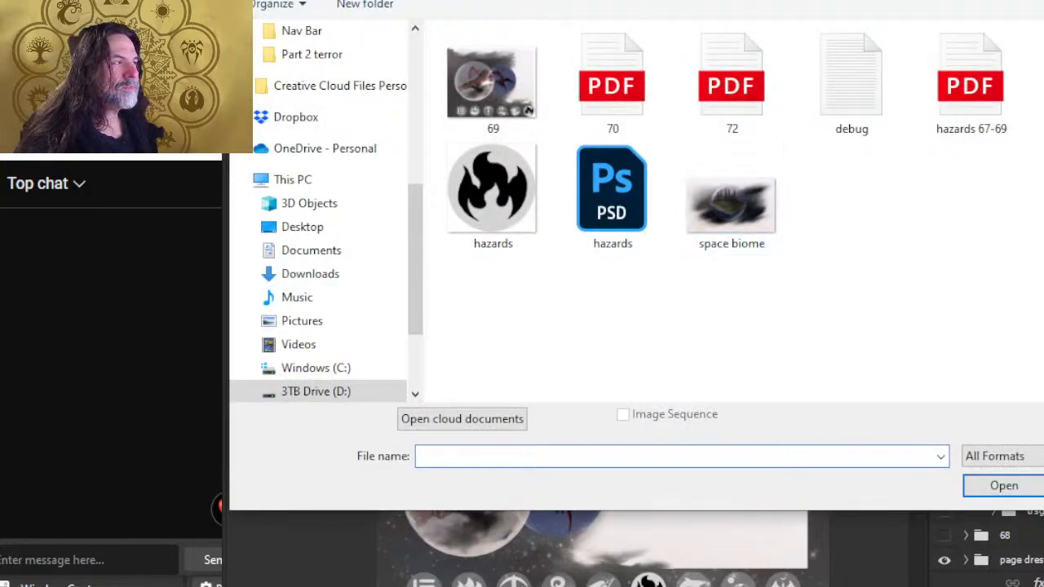
left_click(708, 1)
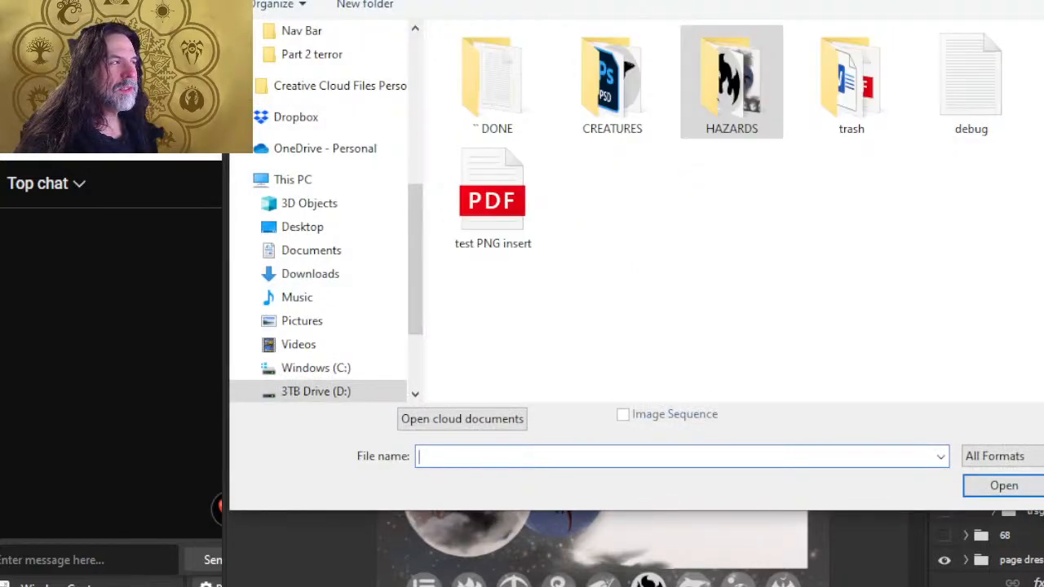
double_click(503, 207)
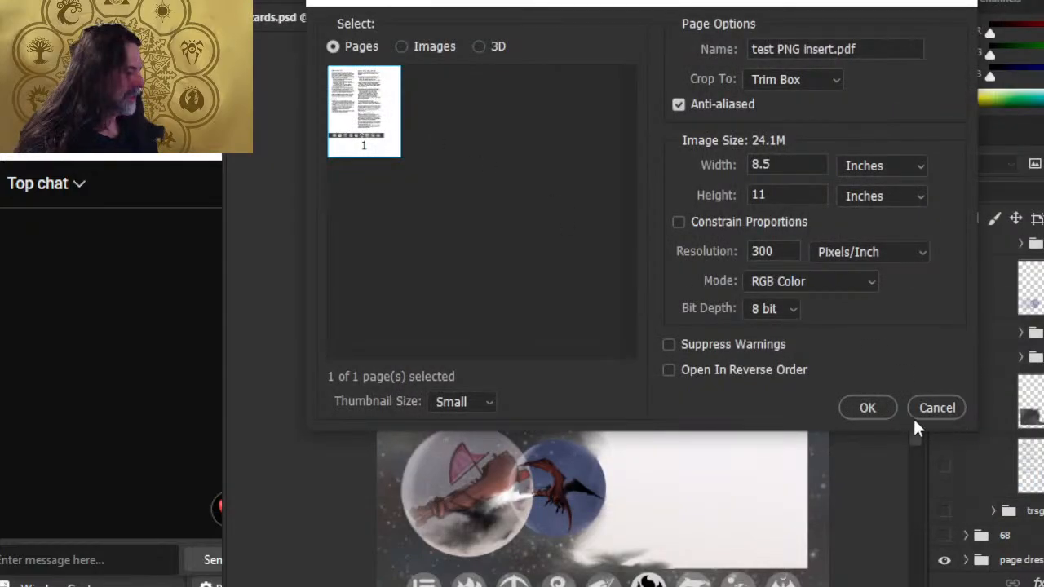
left_click(868, 408)
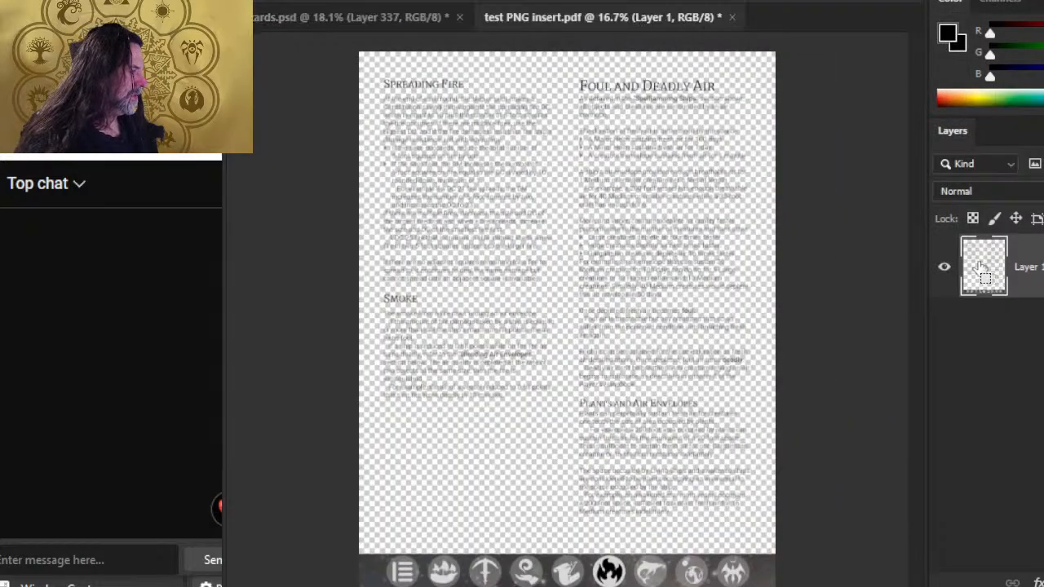
Paste the imported PDF page into the 69 group of hazards.psd and name the new layer txt
left_click(367, 28)
key("ctrl+v")
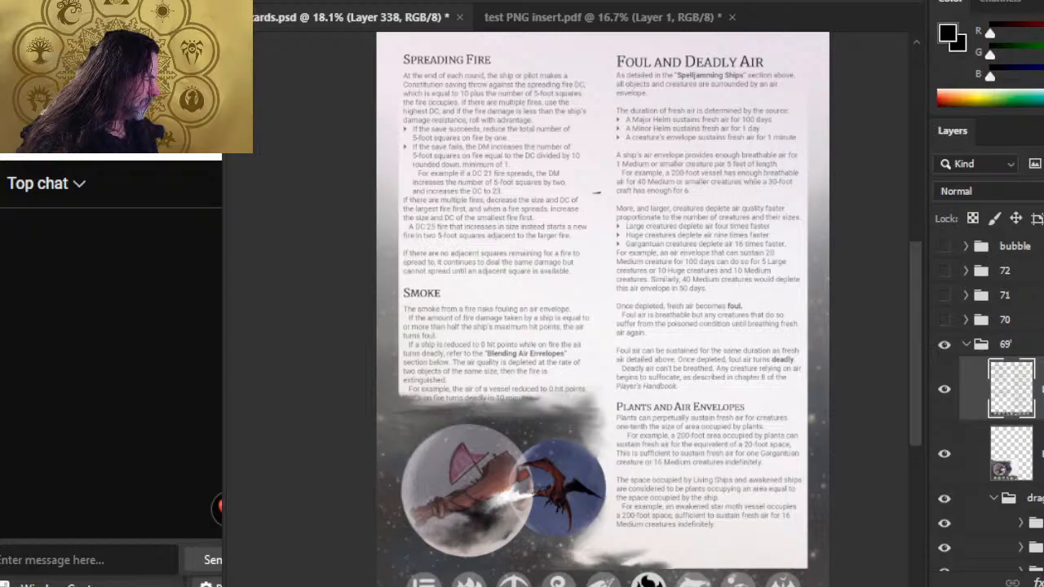
type("txt")
key("Return")
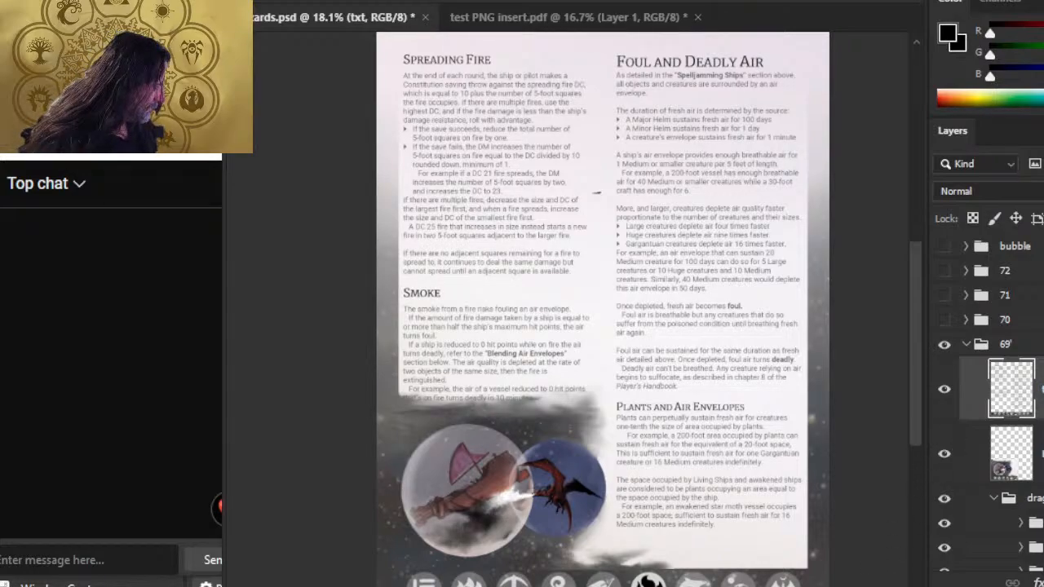
Lock the txt layer beneath the flattened artwork layer and delete that flattened artwork layer from the 69 group
left_click_drag(1020, 391, 1020, 483)
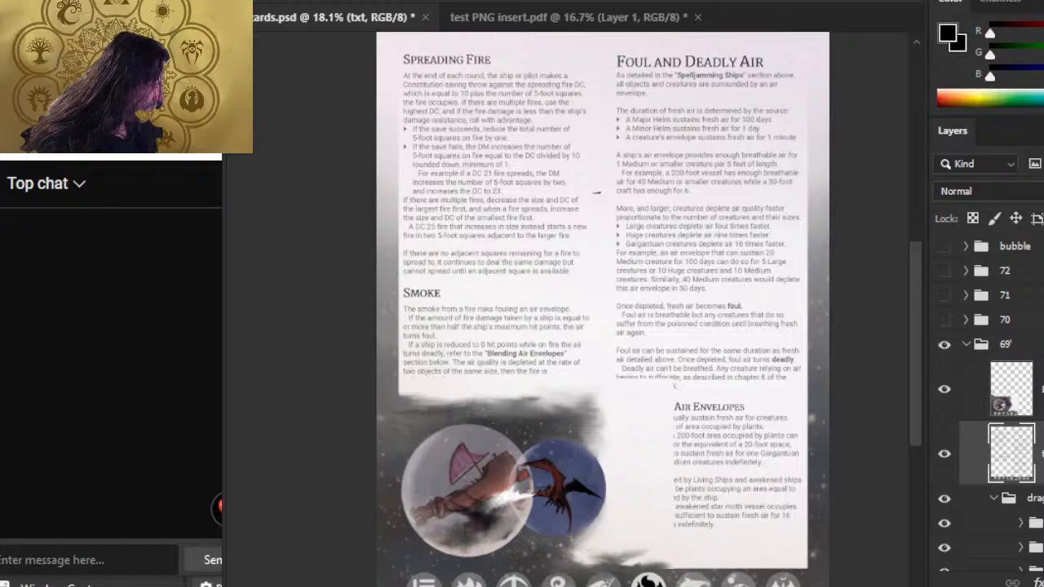
left_click(1043, 218)
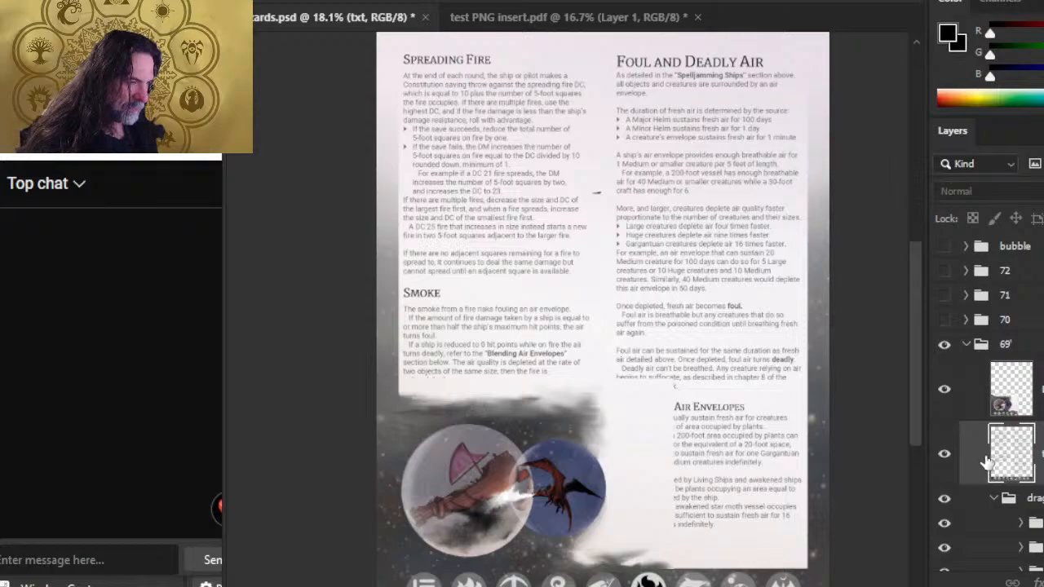
left_click(945, 394)
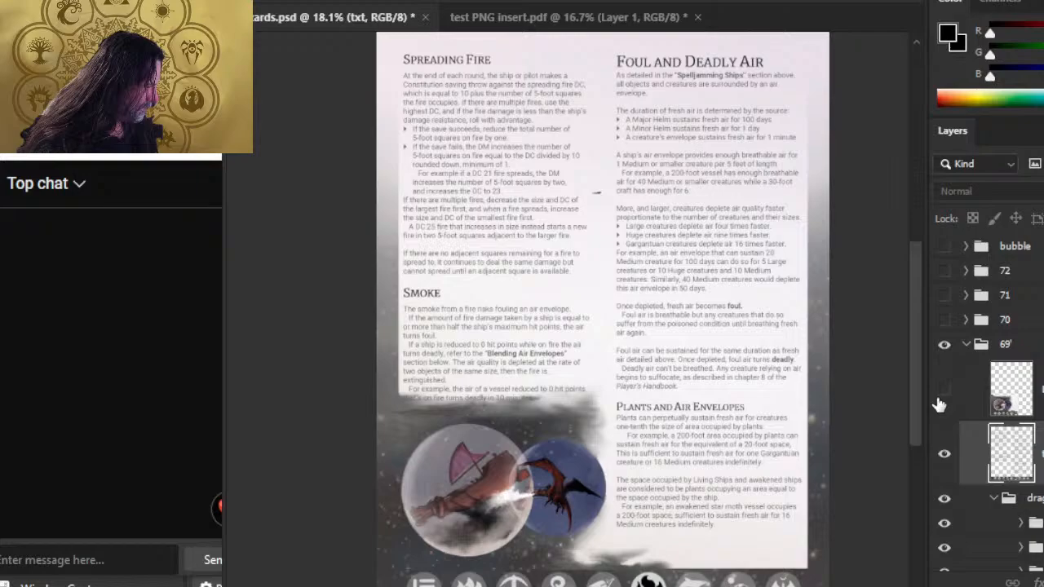
left_click(1041, 414)
key("Delete")
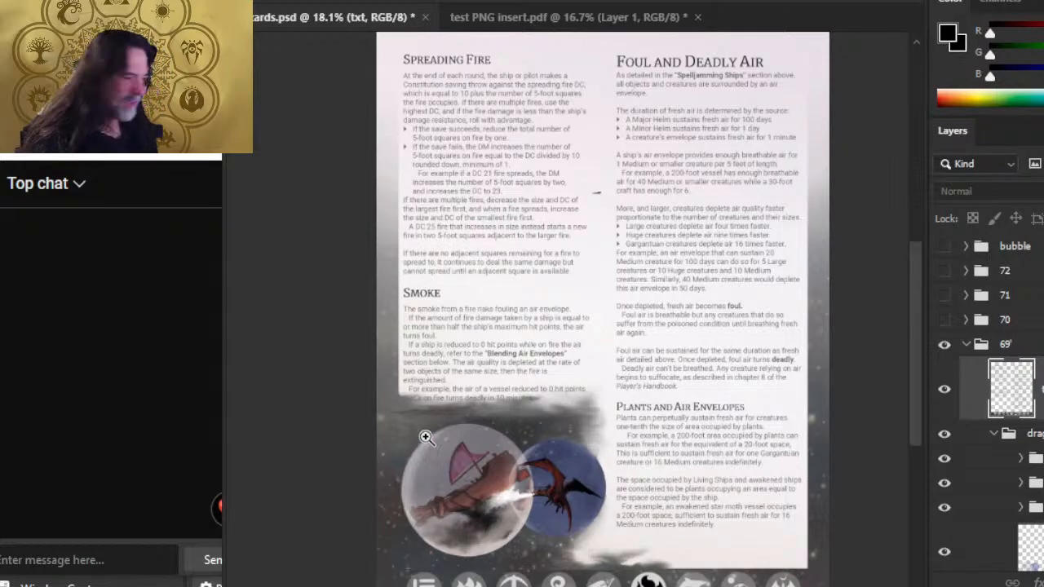
Examine the ship and dragon artwork up close and compare the page with the 69 group hidden and shown
left_click_drag(451, 450, 544, 445)
left_click_drag(641, 461, 642, 309)
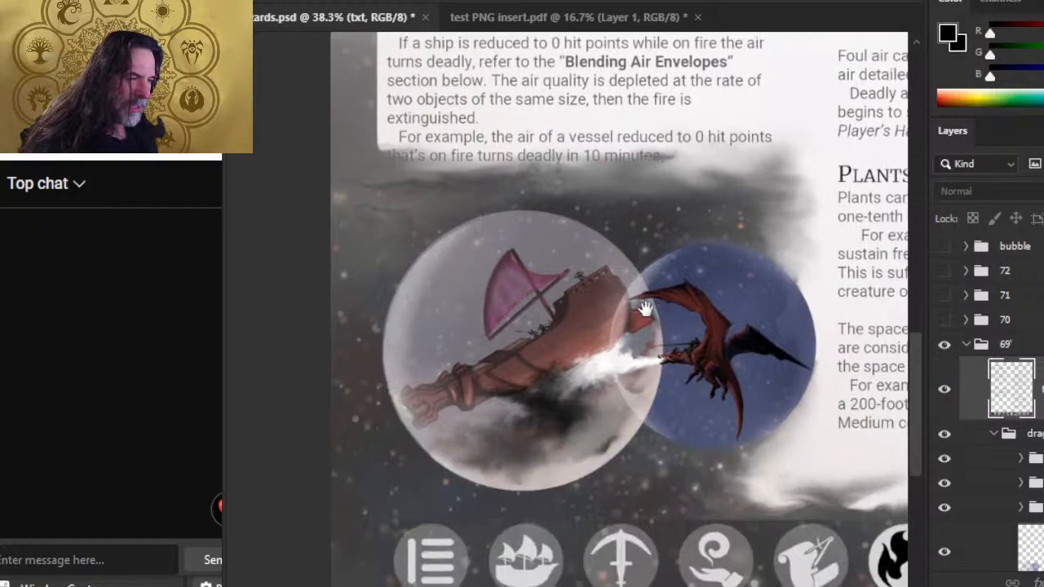
left_click_drag(726, 440, 646, 341)
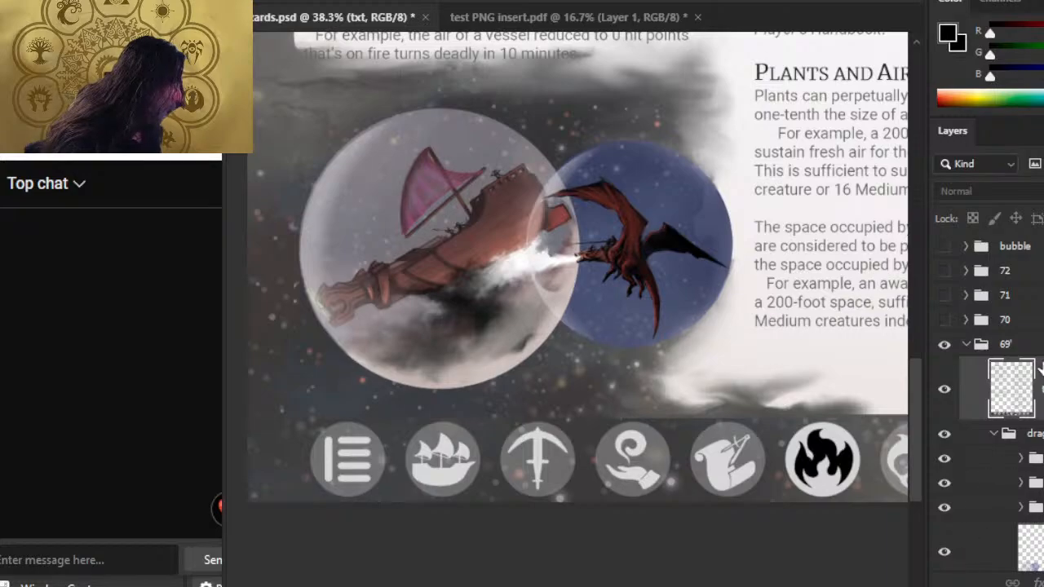
left_click(940, 346)
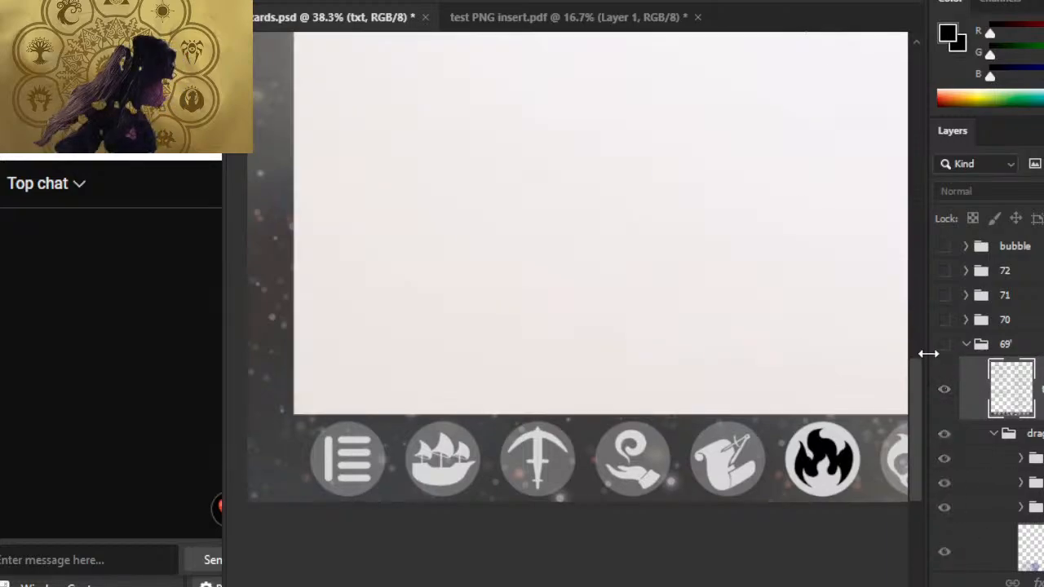
left_click(943, 345)
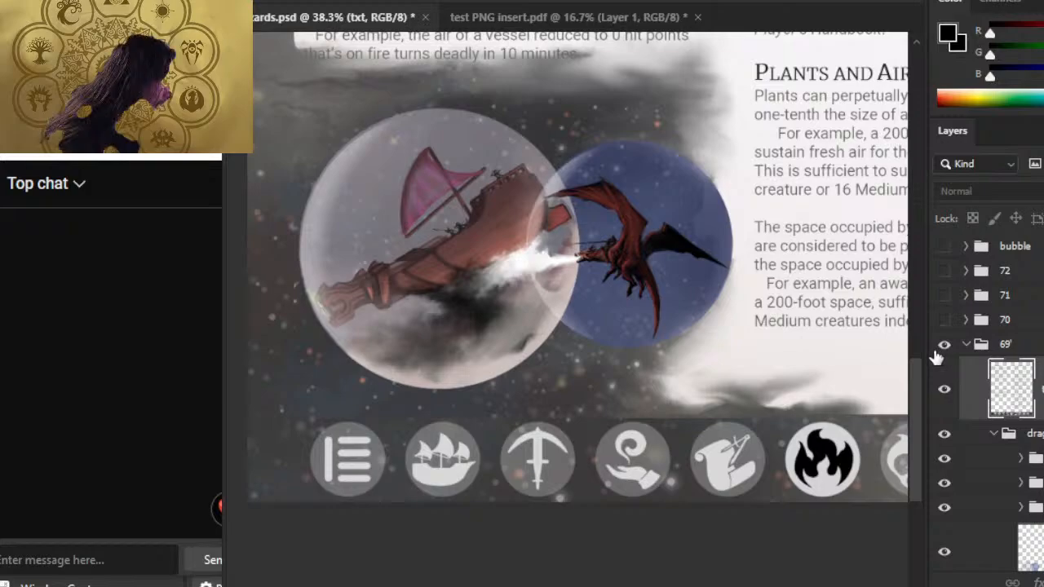
Collapse the dragonfire group and move the txt layer below it within the 69 group
left_click(1012, 433)
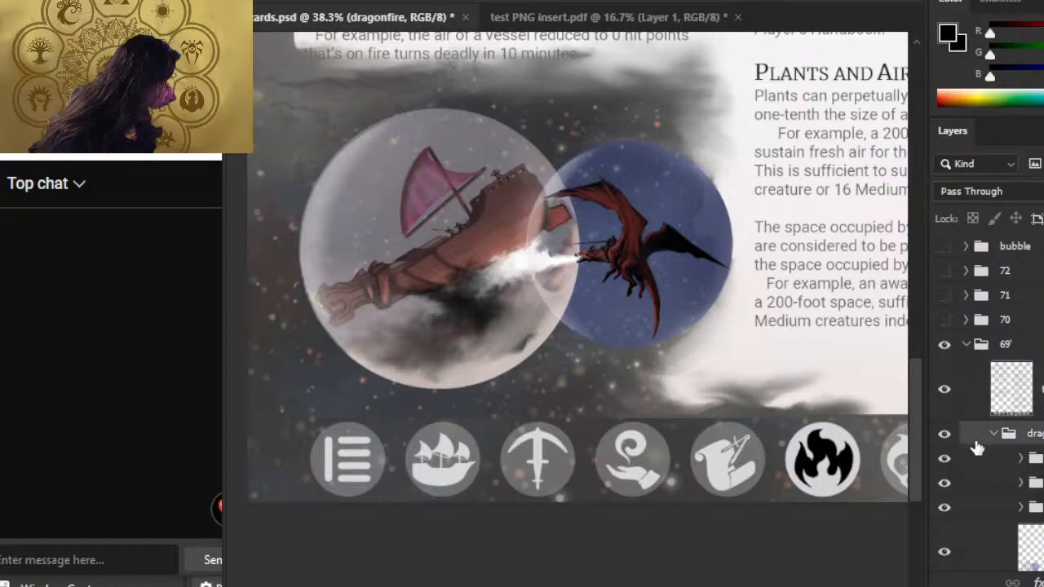
left_click(994, 434)
left_click_drag(1012, 389, 1024, 448)
left_click(1038, 376)
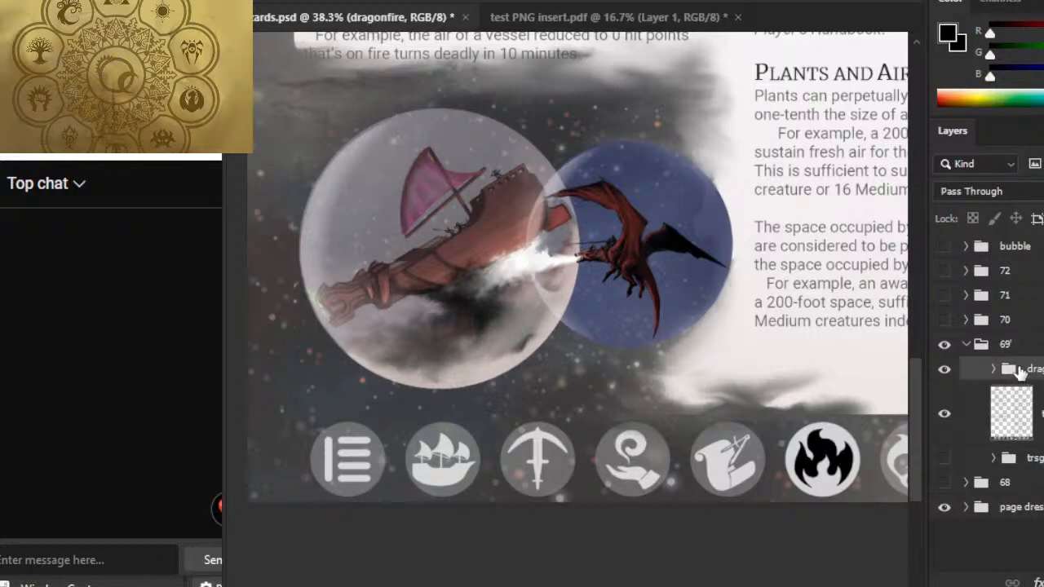
Paint black on Layer 336's mask in the dragonfire group to clear the smoke behind the Smoke section's last lines
left_click(994, 369)
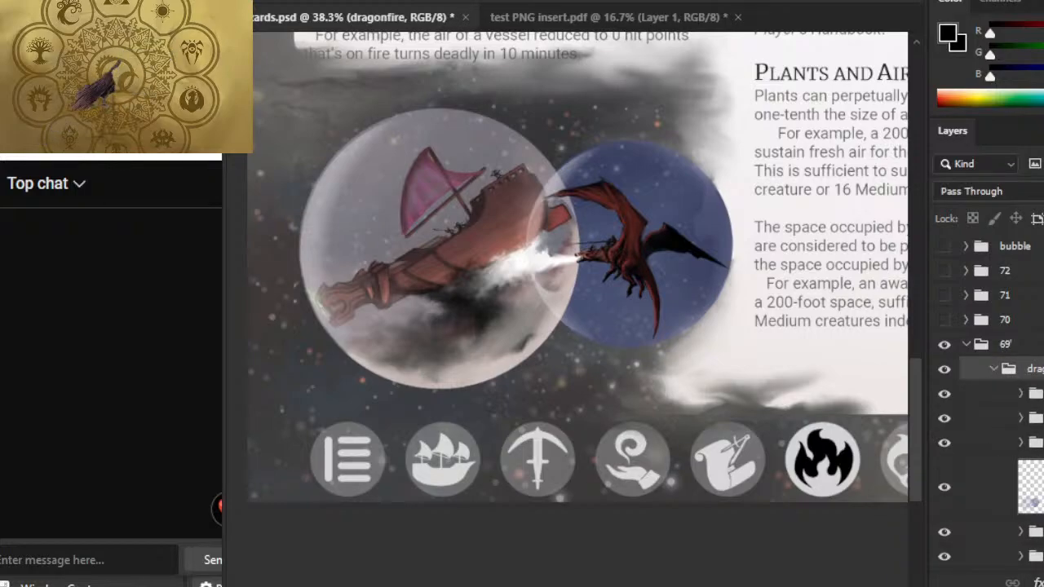
scroll(1024, 407, "down", 5)
left_click(1039, 439)
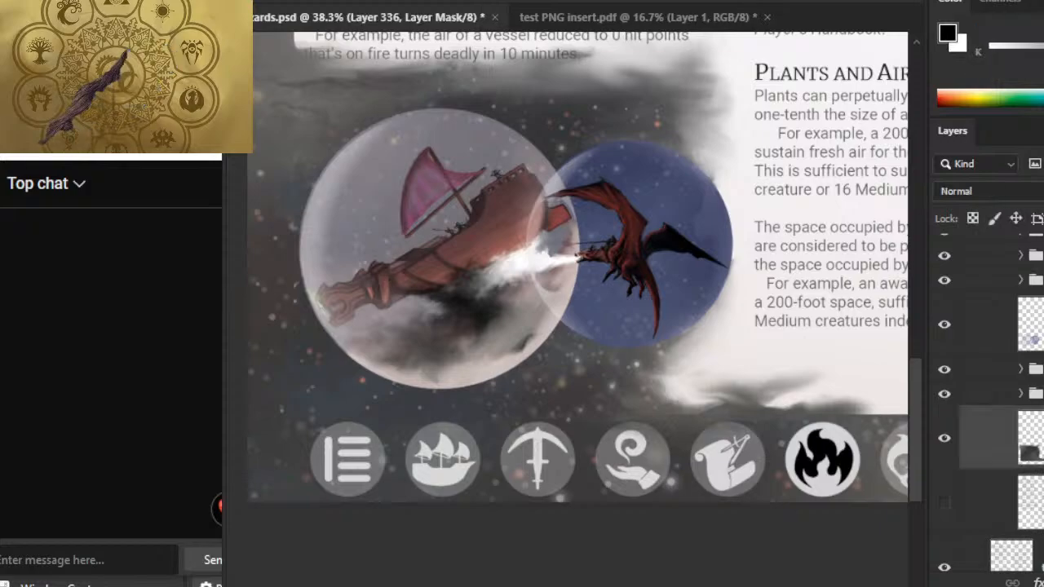
left_click_drag(607, 288, 727, 453)
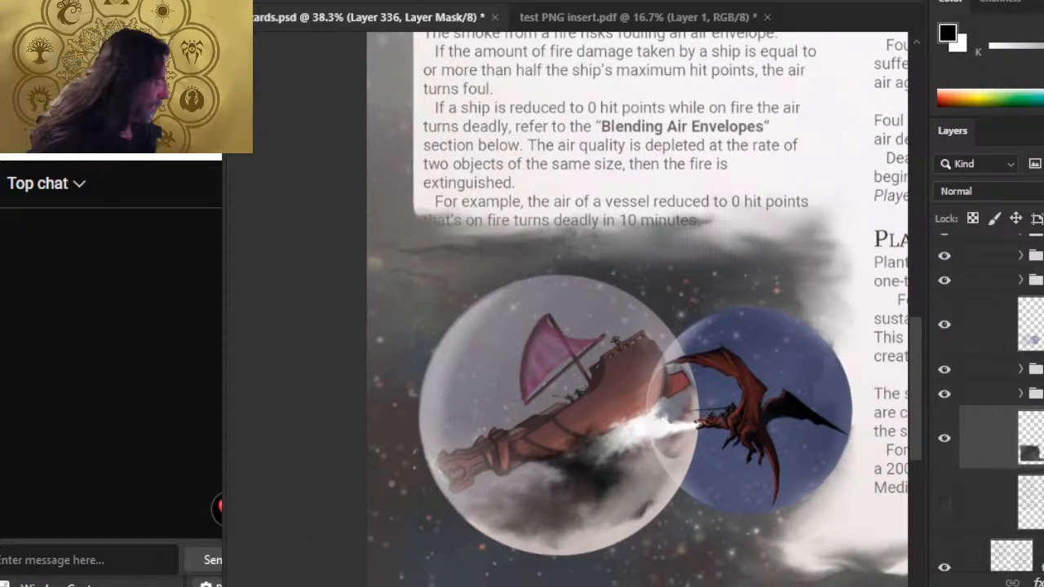
mouse_move(398, 185)
left_mouse_down()
mouse_move(451, 225)
mouse_move(440, 235)
mouse_move(494, 220)
left_mouse_up()
mouse_move(440, 245)
left_mouse_down()
mouse_move(665, 236)
mouse_move(698, 222)
mouse_move(795, 232)
mouse_move(815, 222)
mouse_move(822, 237)
mouse_move(838, 218)
left_mouse_up()
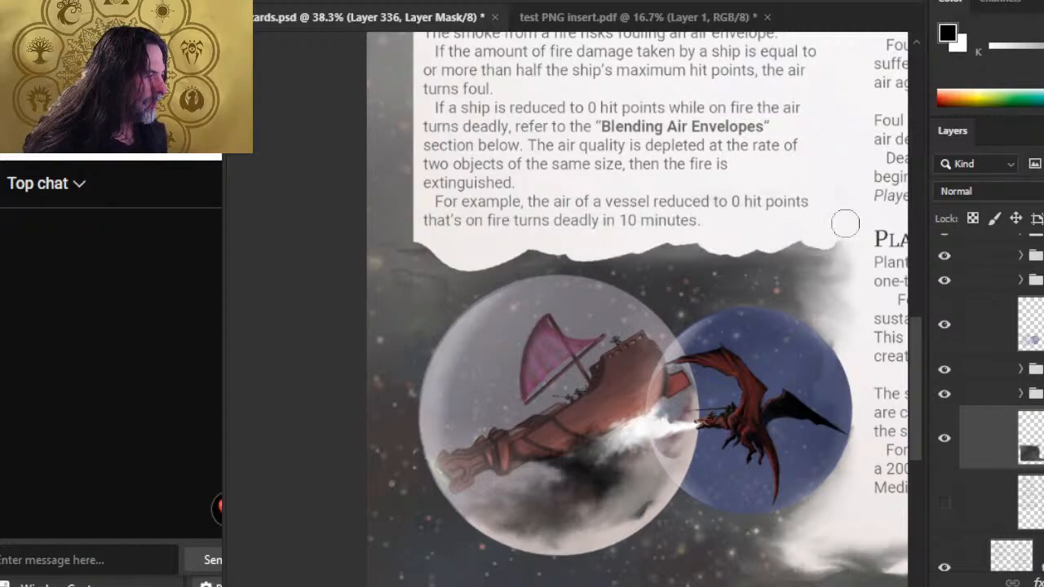
Smudge Layer 336's mask with a smaller brush to turn the torn edge beneath the Smoke text into soft, wispy smoke
key("bracketleft")
key("bracketleft")
key("bracketleft")
key("bracketleft")
key("bracketleft")
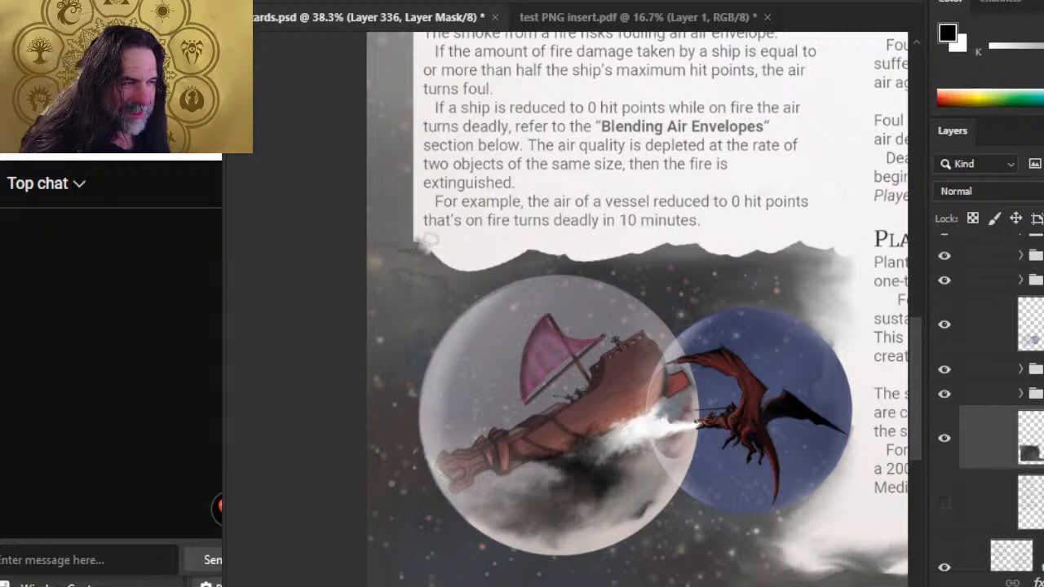
mouse_move(426, 243)
left_mouse_down()
mouse_move(422, 261)
mouse_move(458, 273)
mouse_move(438, 287)
mouse_move(467, 266)
left_mouse_up()
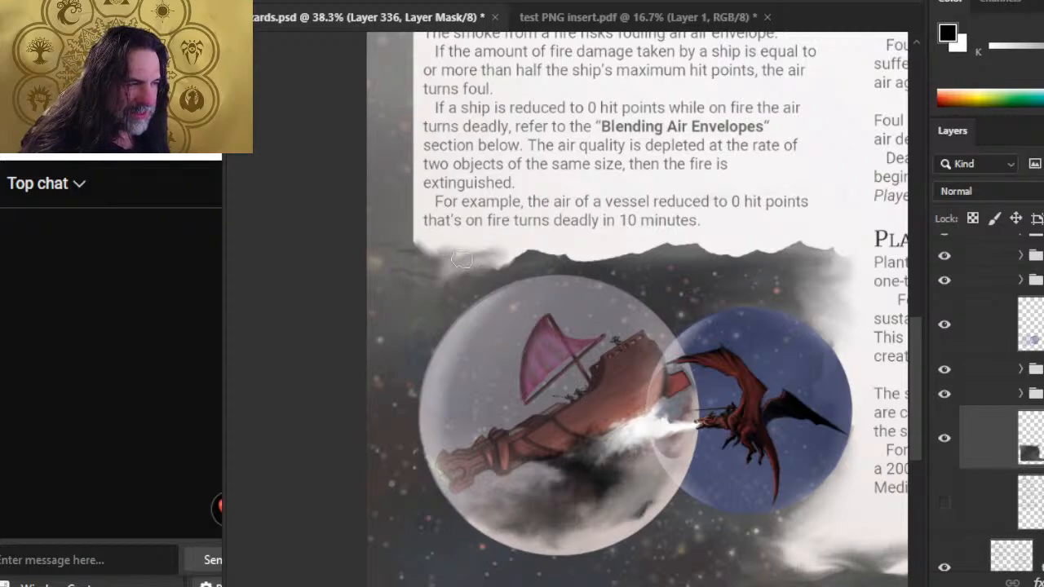
mouse_move(435, 296)
left_mouse_down()
mouse_move(450, 274)
mouse_move(514, 265)
mouse_move(550, 247)
mouse_move(527, 263)
mouse_move(461, 255)
mouse_move(555, 249)
mouse_move(493, 261)
mouse_move(604, 265)
mouse_move(612, 275)
mouse_move(665, 240)
mouse_move(641, 270)
mouse_move(660, 261)
mouse_move(643, 254)
mouse_move(726, 274)
mouse_move(750, 261)
mouse_move(803, 292)
left_mouse_up()
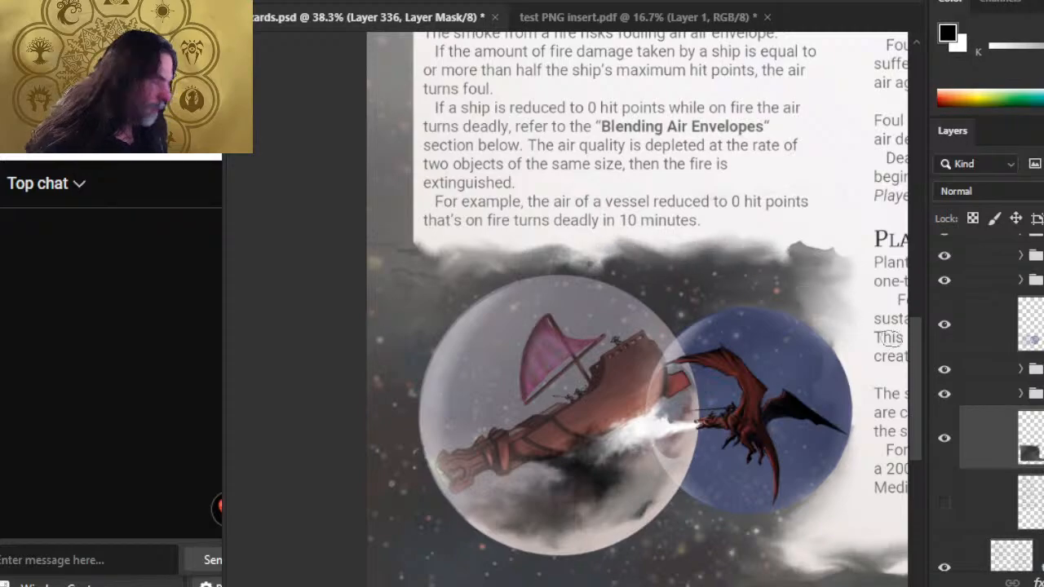
mouse_move(754, 256)
left_mouse_down()
mouse_move(764, 267)
mouse_move(796, 247)
mouse_move(810, 244)
mouse_move(783, 255)
mouse_move(840, 245)
mouse_move(819, 248)
mouse_move(821, 263)
mouse_move(748, 250)
mouse_move(734, 258)
mouse_move(806, 235)
mouse_move(775, 235)
mouse_move(725, 268)
mouse_move(649, 254)
mouse_move(644, 234)
mouse_move(621, 231)
mouse_move(620, 271)
mouse_move(569, 259)
mouse_move(572, 248)
left_mouse_up()
mouse_move(659, 244)
left_mouse_down()
mouse_move(713, 254)
mouse_move(691, 273)
mouse_move(678, 223)
mouse_move(692, 236)
left_mouse_up()
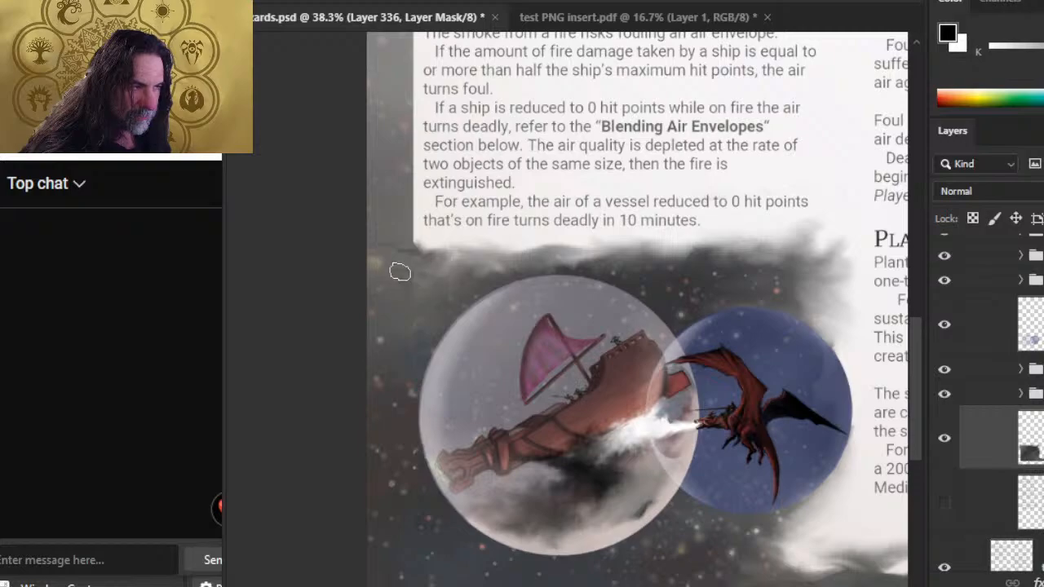
Refine the smoky mask edge at the text block's lower-left corner and in the area above the dragon's sphere
mouse_move(463, 260)
left_mouse_down()
mouse_move(455, 237)
mouse_move(495, 242)
mouse_move(459, 245)
mouse_move(494, 273)
left_mouse_up()
left_click_drag(426, 268, 414, 248)
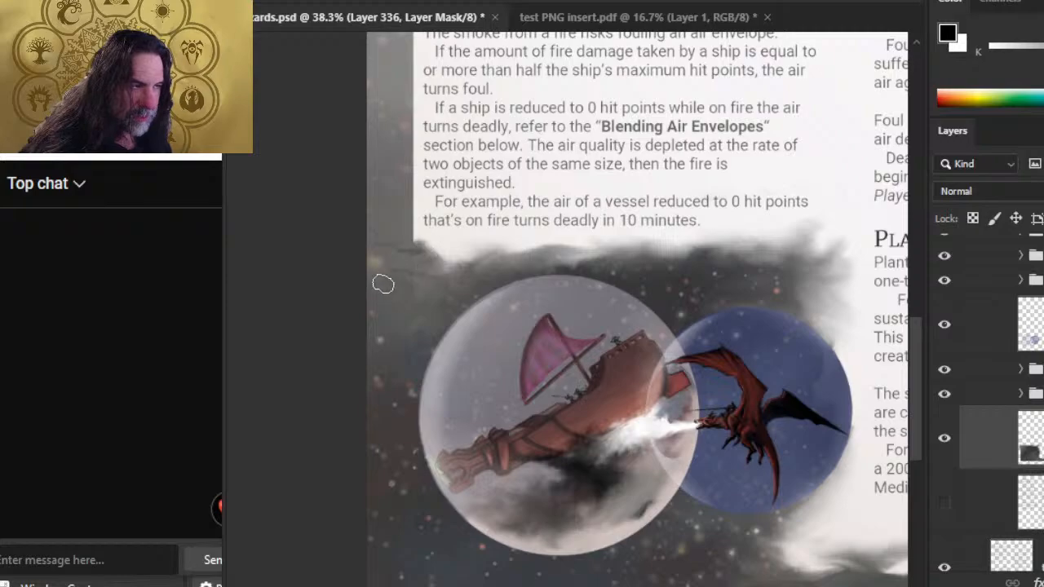
mouse_move(442, 286)
left_mouse_down()
mouse_move(426, 244)
mouse_move(432, 230)
left_mouse_up()
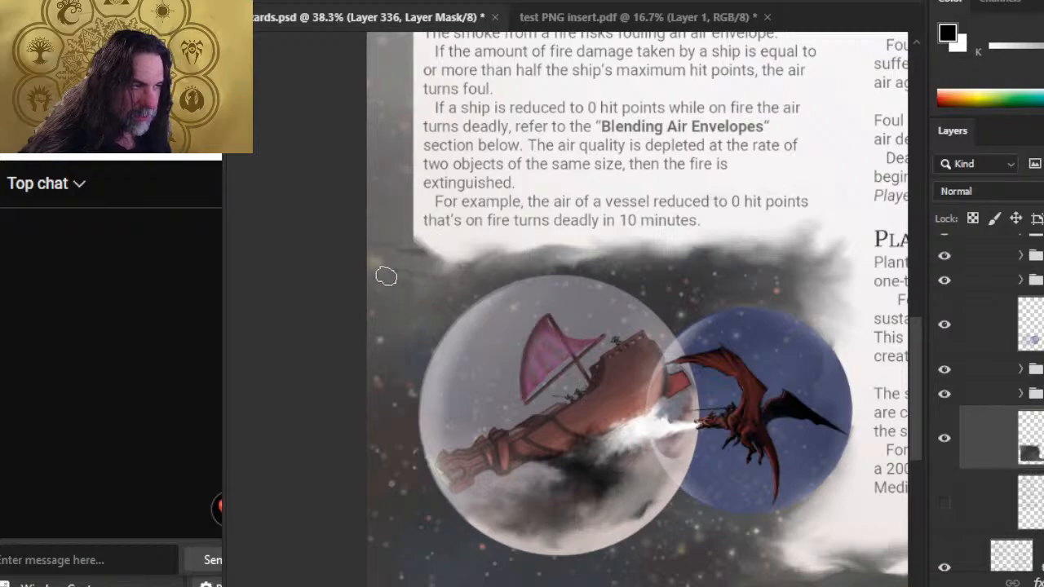
mouse_move(461, 283)
left_mouse_down()
mouse_move(483, 269)
mouse_move(544, 270)
mouse_move(449, 261)
mouse_move(465, 277)
mouse_move(512, 262)
mouse_move(505, 243)
mouse_move(492, 270)
mouse_move(514, 271)
left_mouse_up()
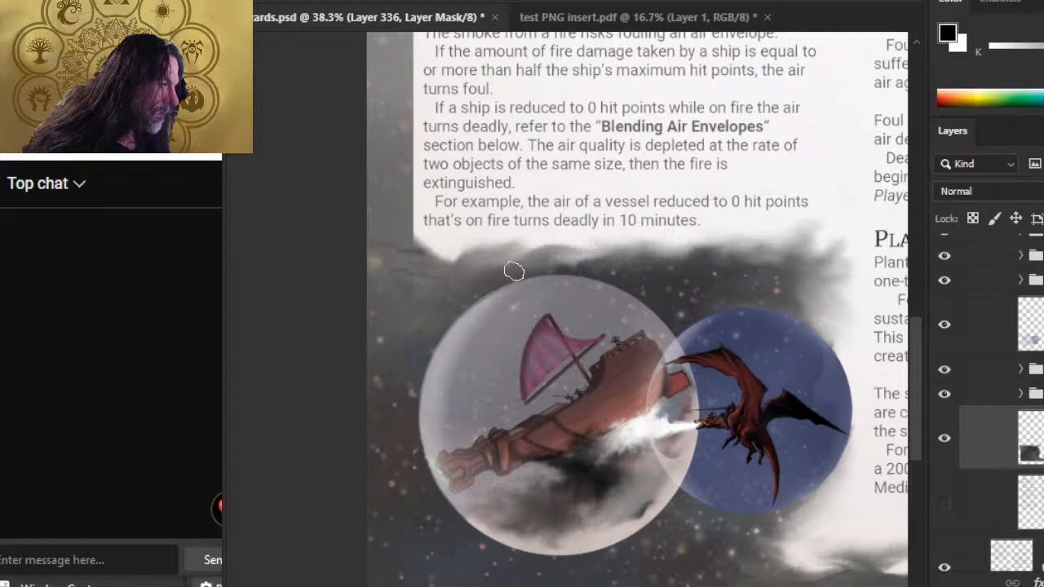
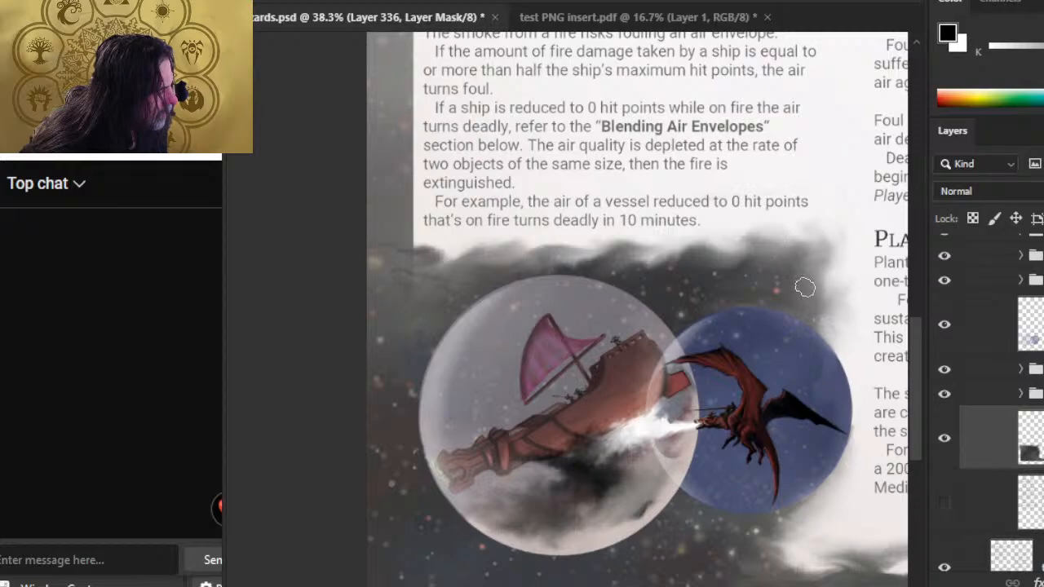
mouse_move(805, 287)
left_mouse_down()
mouse_move(848, 266)
mouse_move(851, 289)
left_mouse_up()
left_click_drag(816, 334, 721, 328)
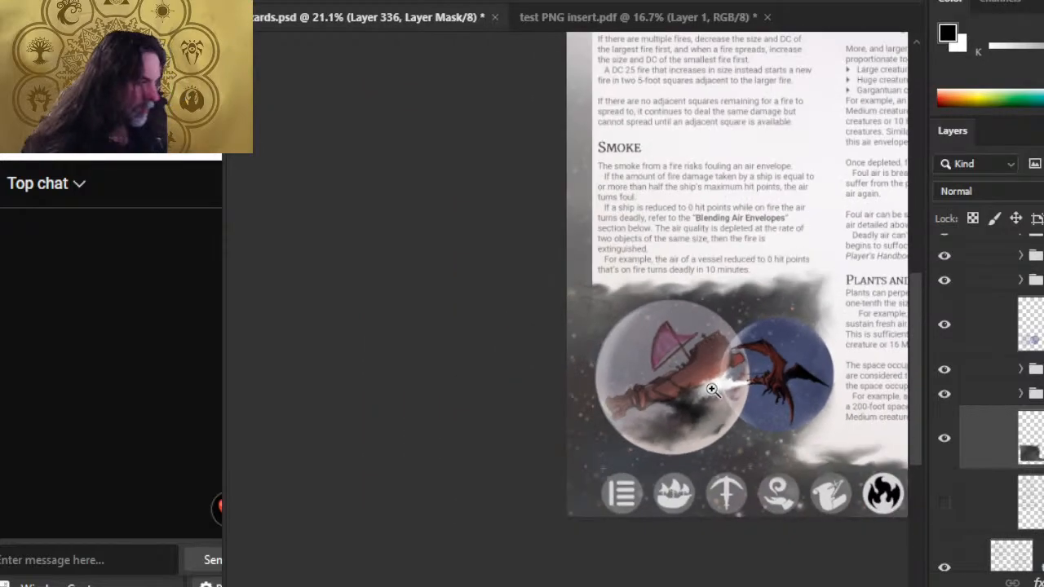
Target Layer 336's artwork instead of its mask and paint sampled greys over the hard seam above the hand and scroll icons
left_click_drag(674, 429, 546, 317)
left_click_drag(645, 358, 694, 363)
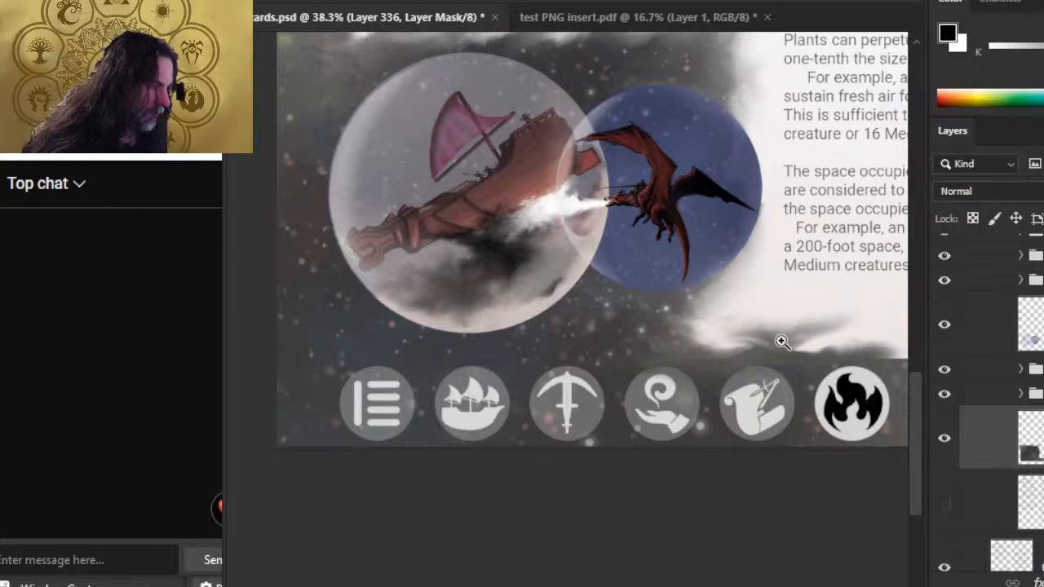
left_click_drag(783, 341, 657, 320)
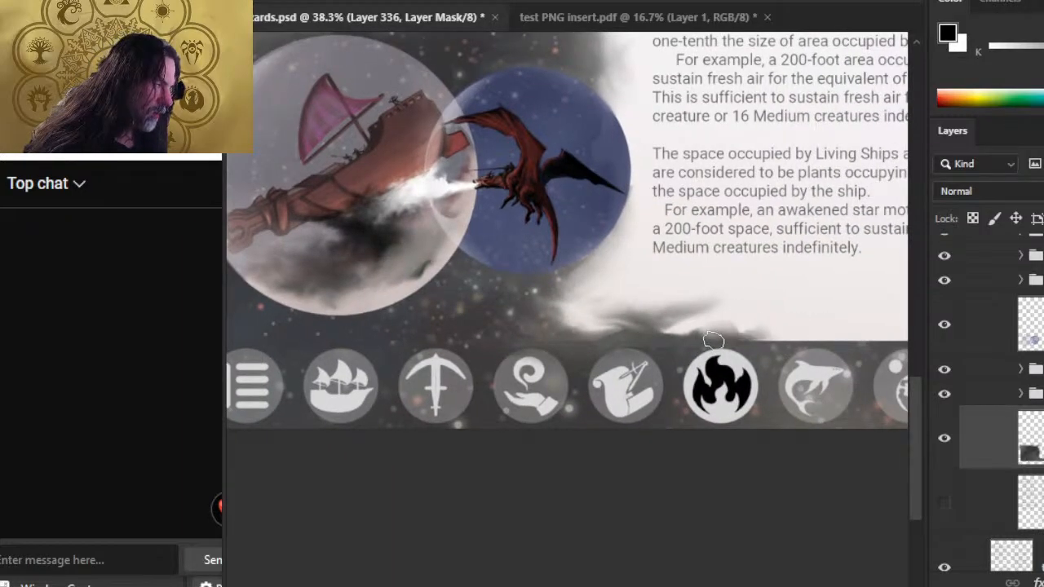
left_click_drag(803, 359, 619, 380)
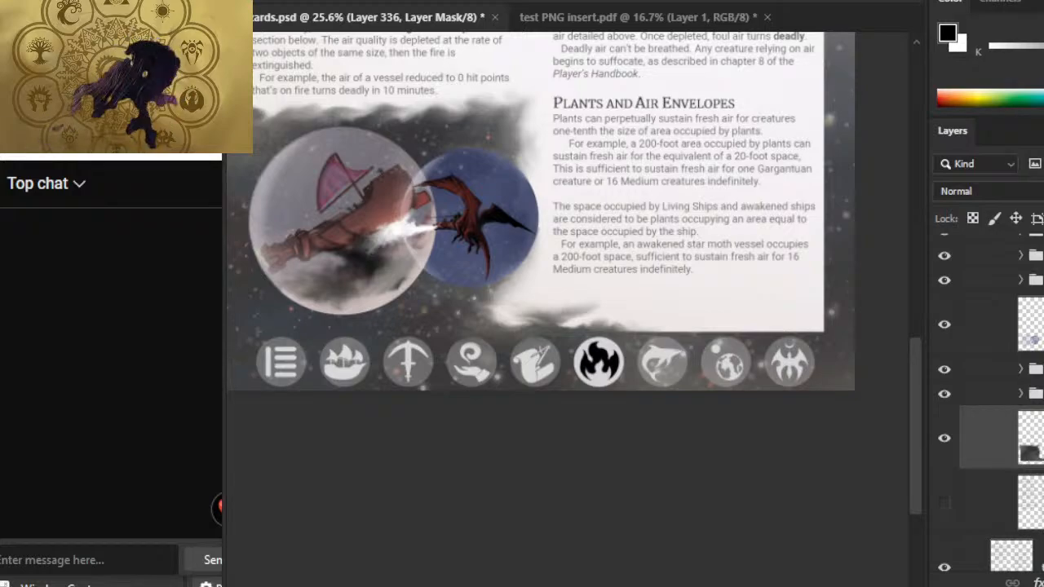
left_click(1034, 442)
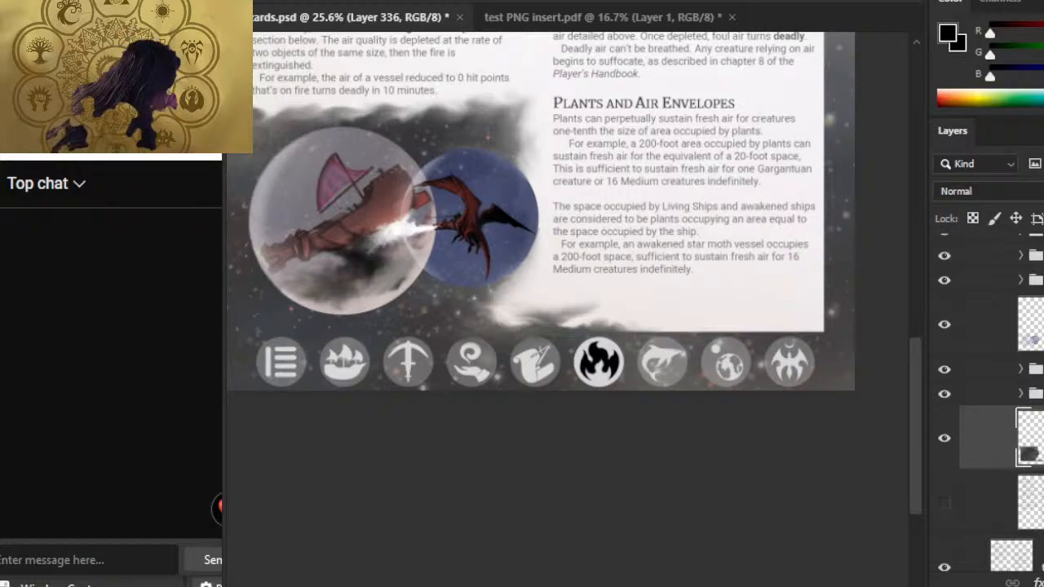
left_click(542, 332)
left_click_drag(471, 356, 643, 345)
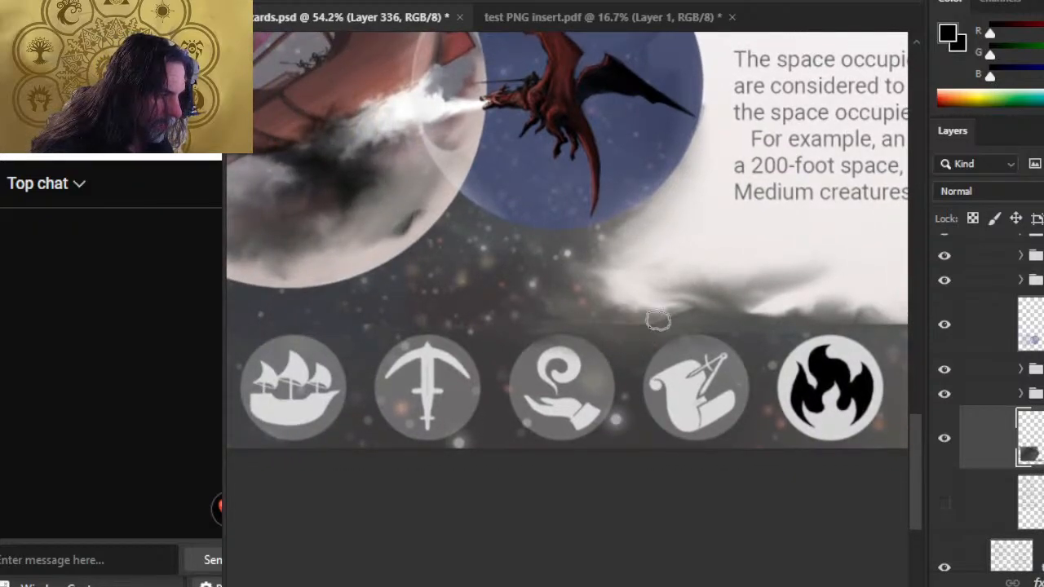
key("alt")
left_click(633, 331, "alt")
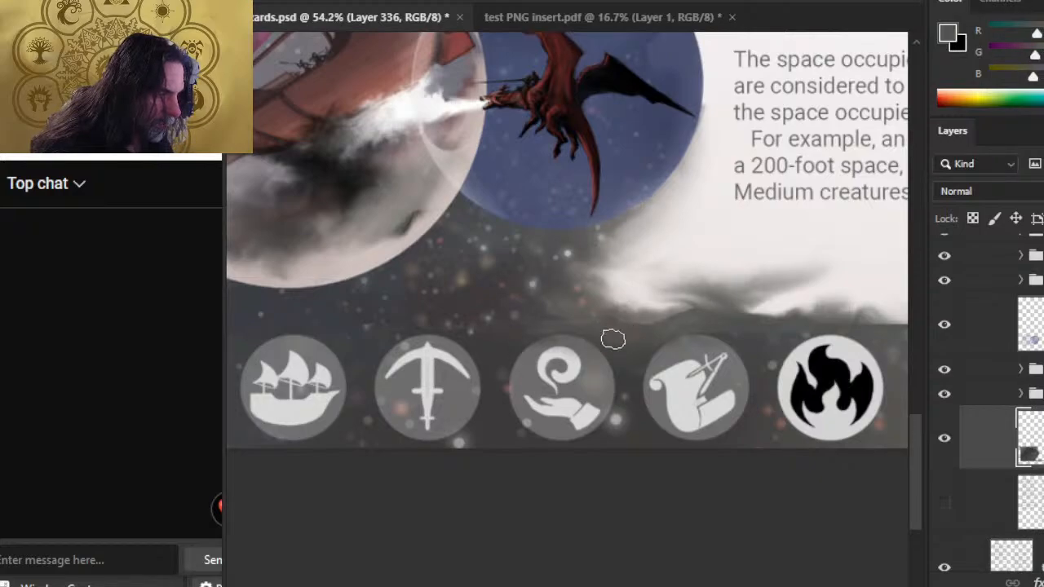
left_click(582, 312, "alt")
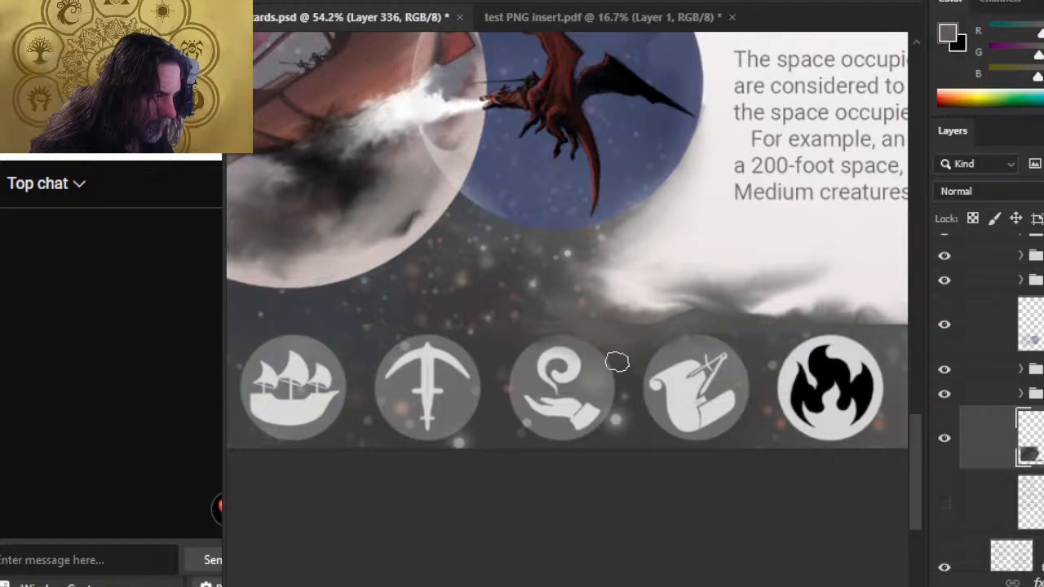
Blend the dark smoke into the starfield above the crossbow and hand icons, alternating small smudges with brush strokes in sampled greys
key("e")
key("bracketleft")
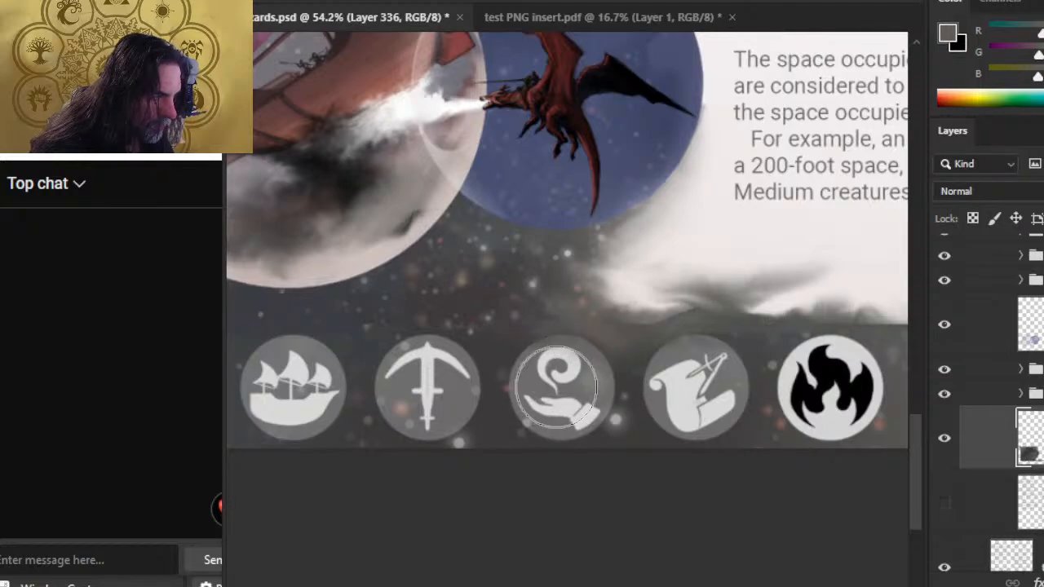
key("bracketleft")
key("bracketleft")
key("bracketleft")
key("bracketleft")
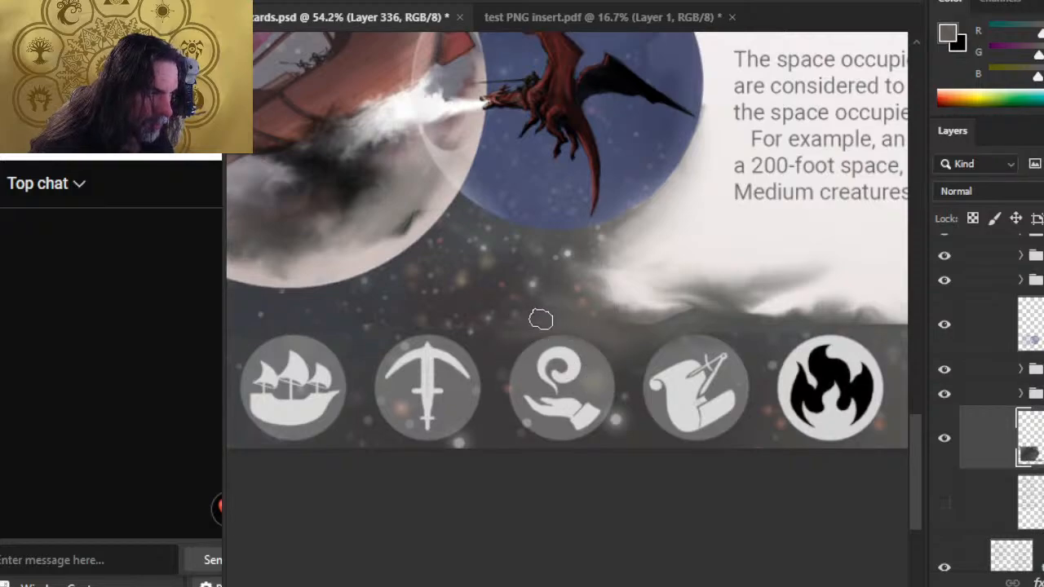
key("b")
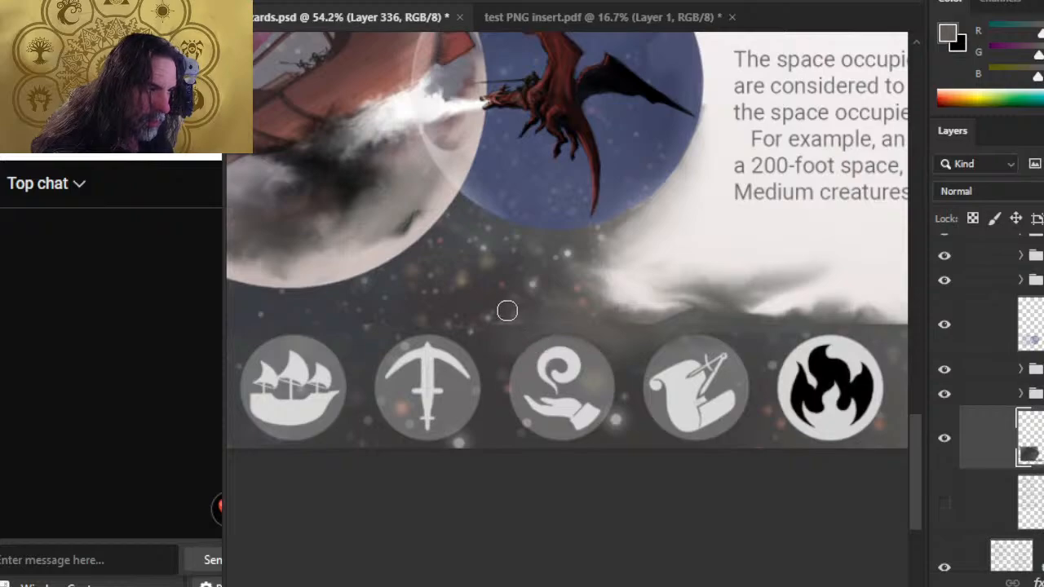
left_click(505, 311, "alt")
left_click_drag(513, 317, 526, 333)
key("e")
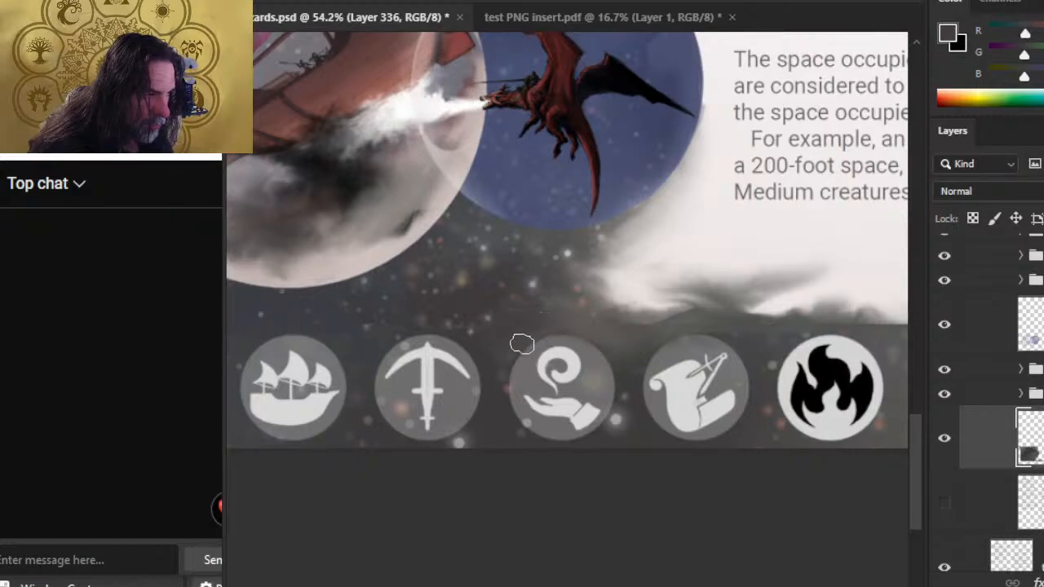
key("b")
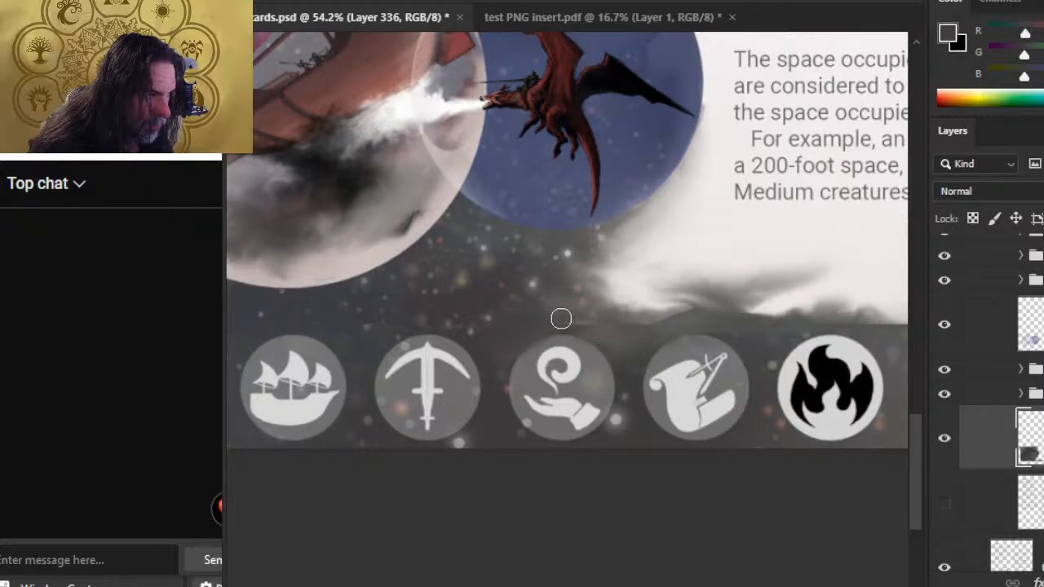
left_click(558, 312, "alt")
mouse_move(562, 315)
left_mouse_down()
mouse_move(592, 333)
mouse_move(581, 321)
left_mouse_up()
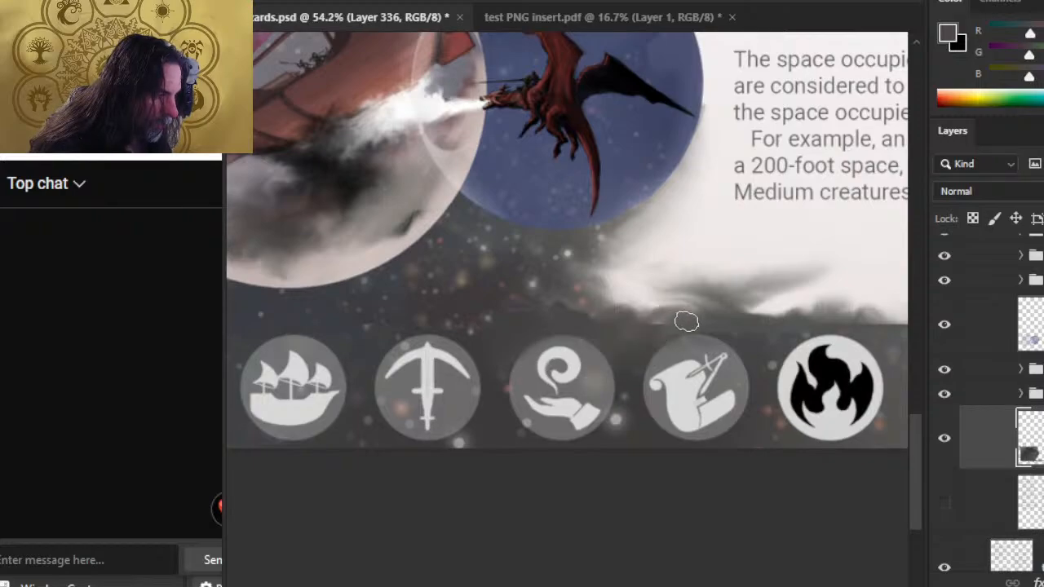
Shape light and dark smoke wisps below the dragon's sphere and paint sampled dark grey above the scroll and flame icons
left_click_drag(643, 323, 678, 313)
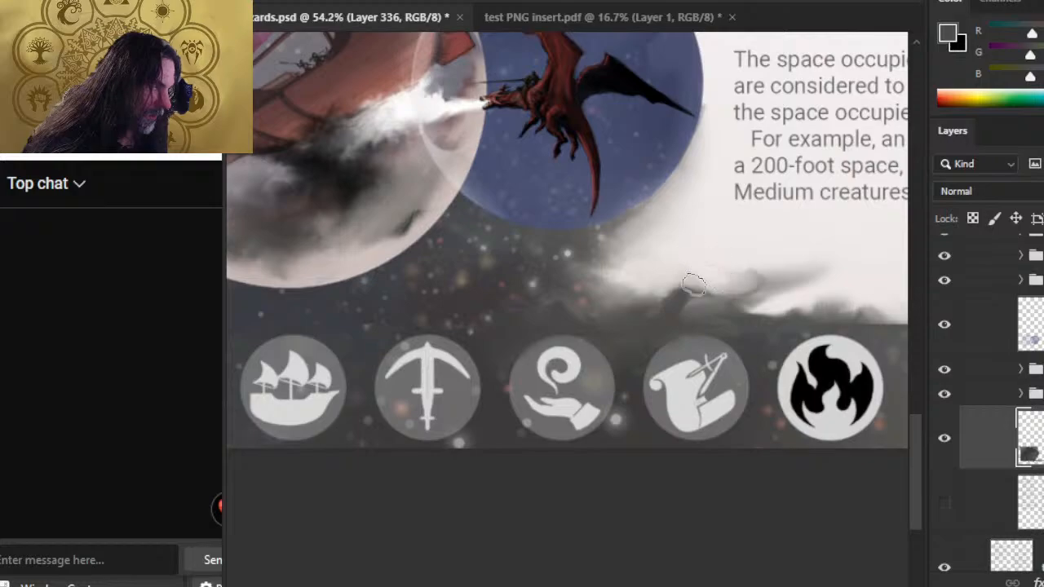
mouse_move(694, 284)
left_mouse_down()
mouse_move(737, 296)
mouse_move(648, 287)
left_mouse_up()
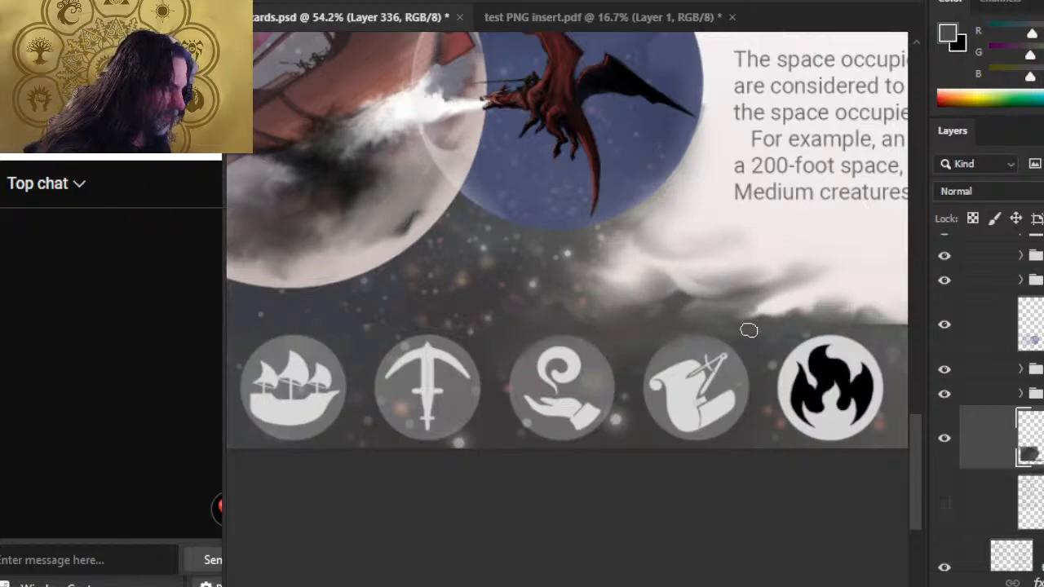
key("b")
left_click(757, 393, "alt")
mouse_move(758, 338)
left_mouse_down()
mouse_move(731, 328)
mouse_move(801, 332)
left_mouse_up()
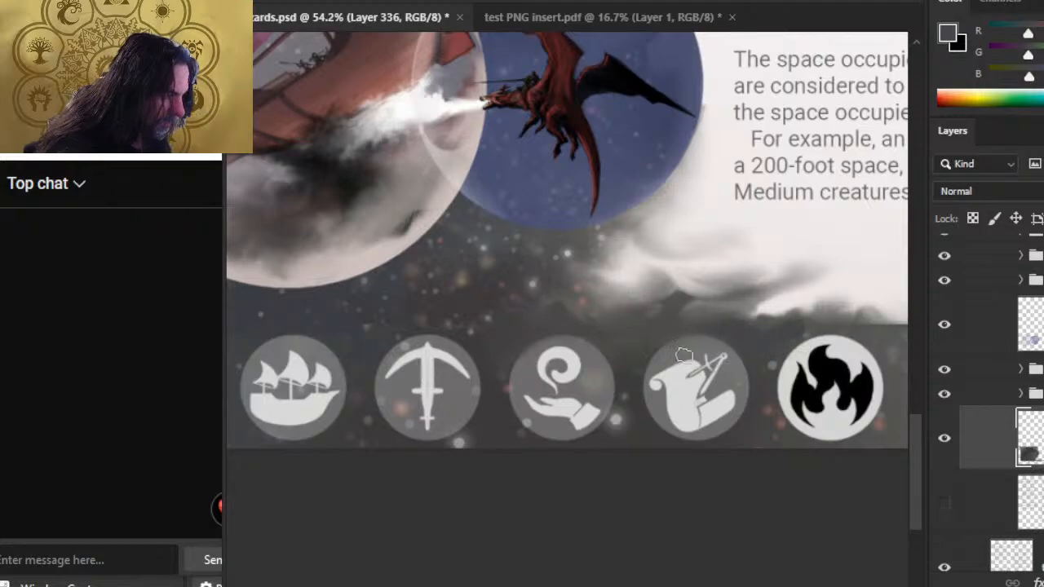
Smudge the dark smoke above the scroll icon with a smaller brush into billows and a curling wisp
key("e")
key("[")
key("[")
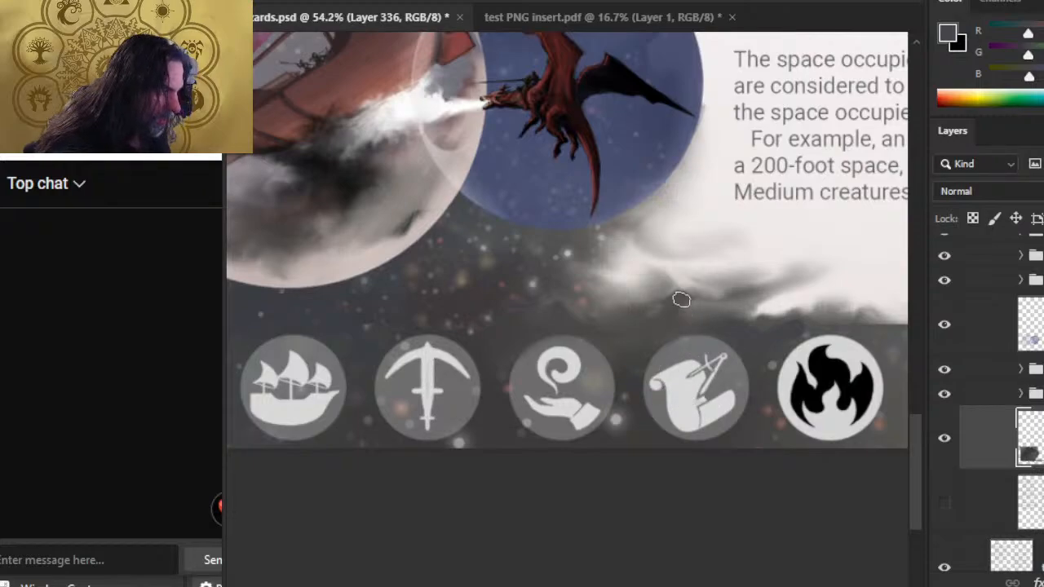
mouse_move(697, 292)
left_mouse_down()
mouse_move(663, 281)
mouse_move(676, 295)
mouse_move(679, 278)
mouse_move(674, 292)
mouse_move(716, 282)
left_mouse_up()
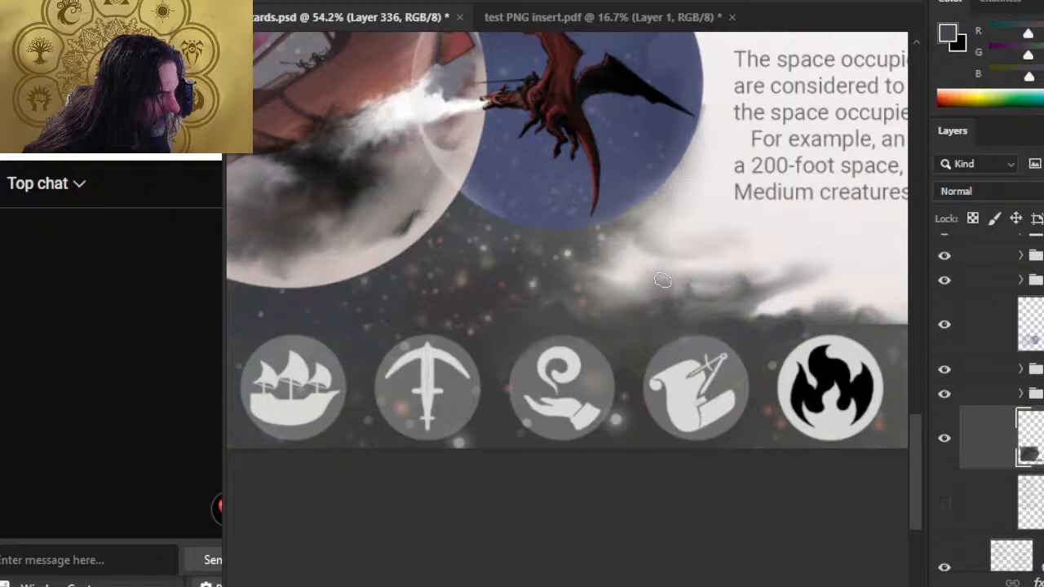
mouse_move(659, 304)
left_mouse_down()
mouse_move(683, 296)
mouse_move(671, 295)
left_mouse_up()
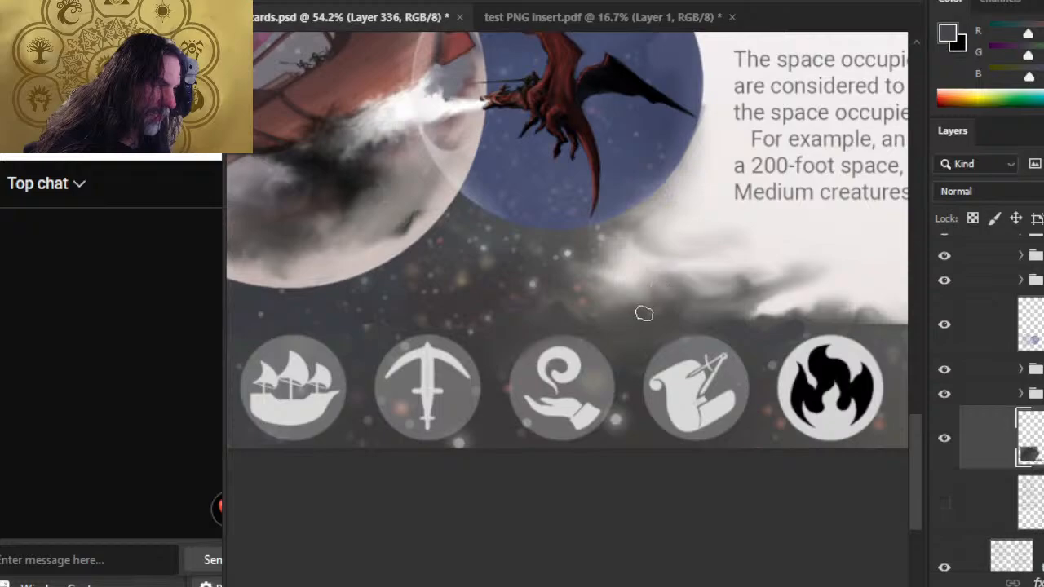
mouse_move(703, 298)
left_mouse_down()
mouse_move(736, 286)
mouse_move(695, 299)
mouse_move(746, 275)
mouse_move(761, 287)
left_mouse_up()
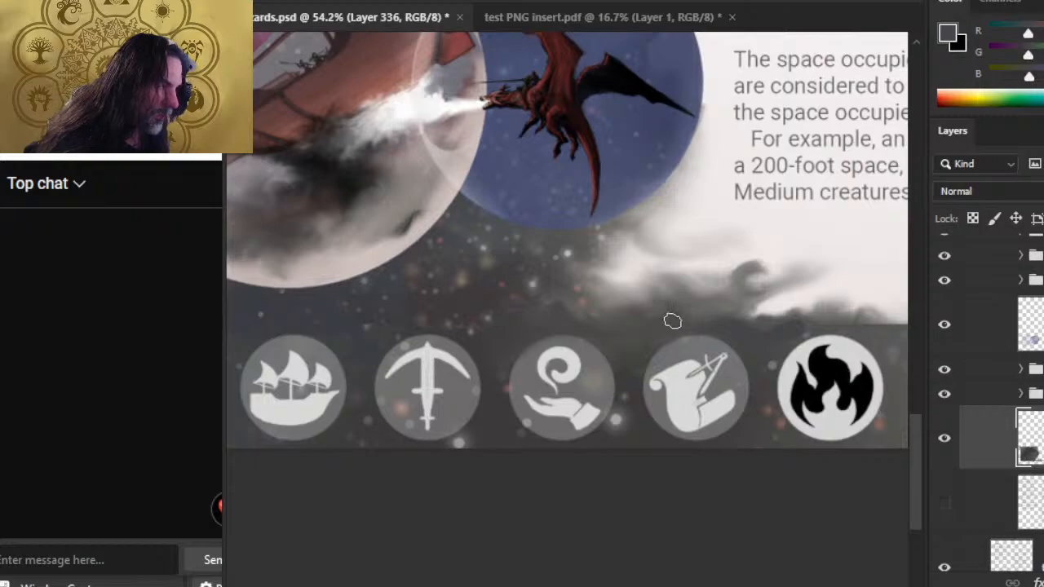
left_click_drag(701, 319, 726, 310)
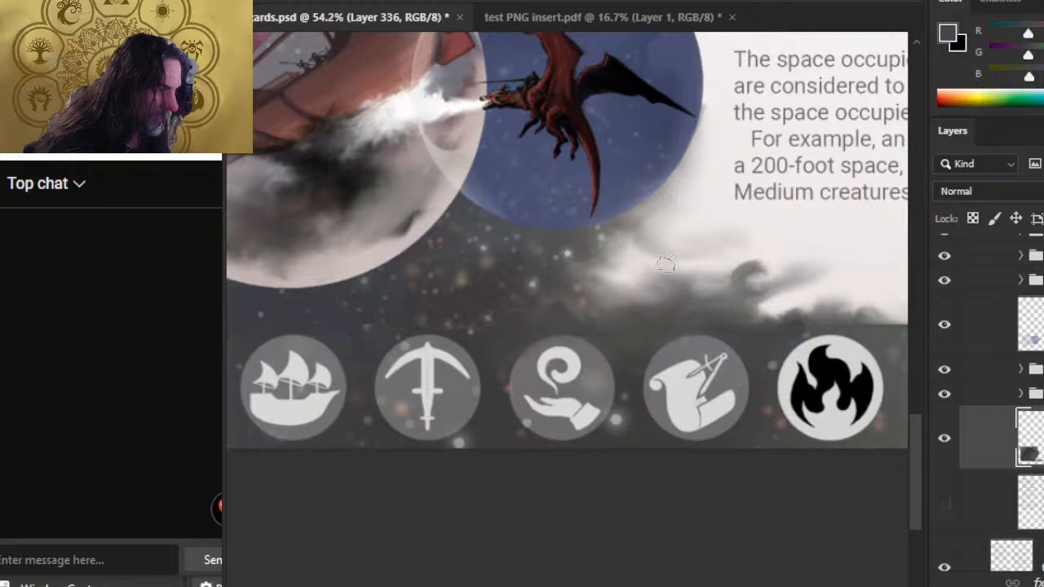
Build up the smoke bank above the flame icon with a sampled dark grey and reshape its curl into ragged wisps
left_click(755, 332, "alt")
mouse_move(718, 310)
left_mouse_down()
mouse_move(745, 333)
mouse_move(723, 318)
mouse_move(748, 299)
mouse_move(725, 319)
mouse_move(763, 301)
mouse_move(775, 314)
mouse_move(763, 332)
mouse_move(797, 321)
mouse_move(765, 338)
mouse_move(818, 318)
left_mouse_up()
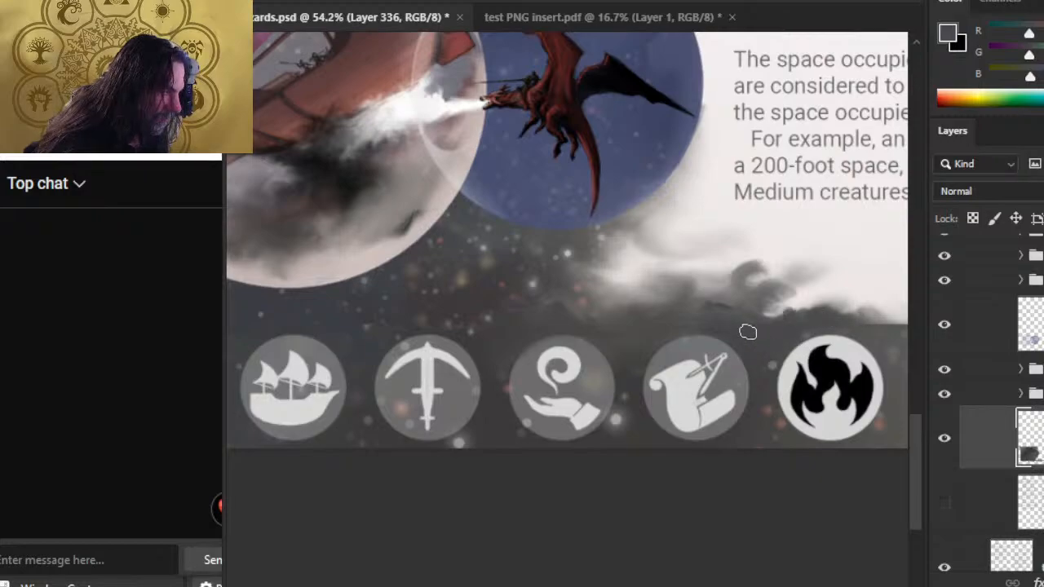
left_click_drag(748, 332, 813, 316)
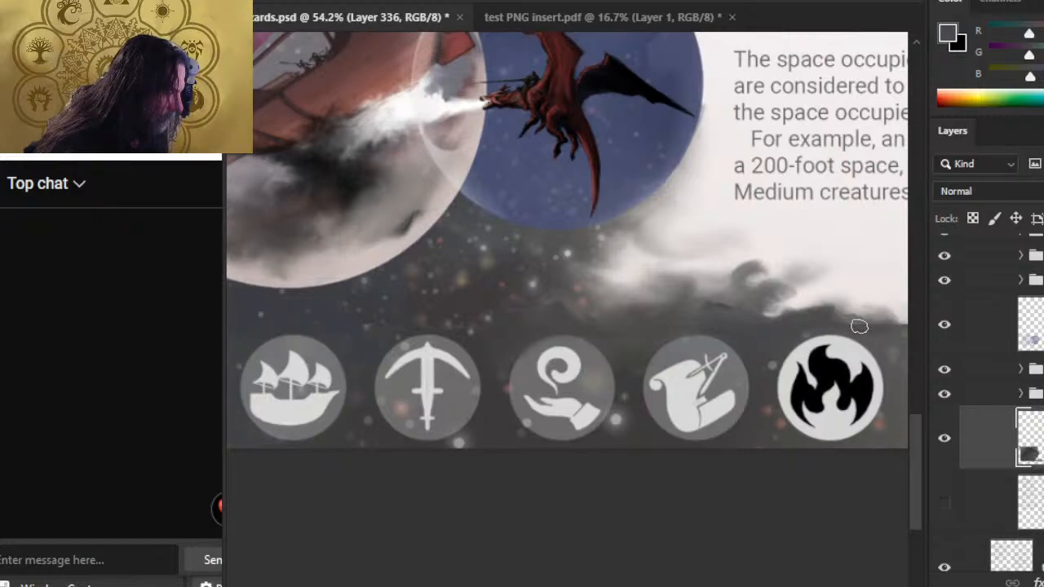
scroll(852, 363, "right", 3)
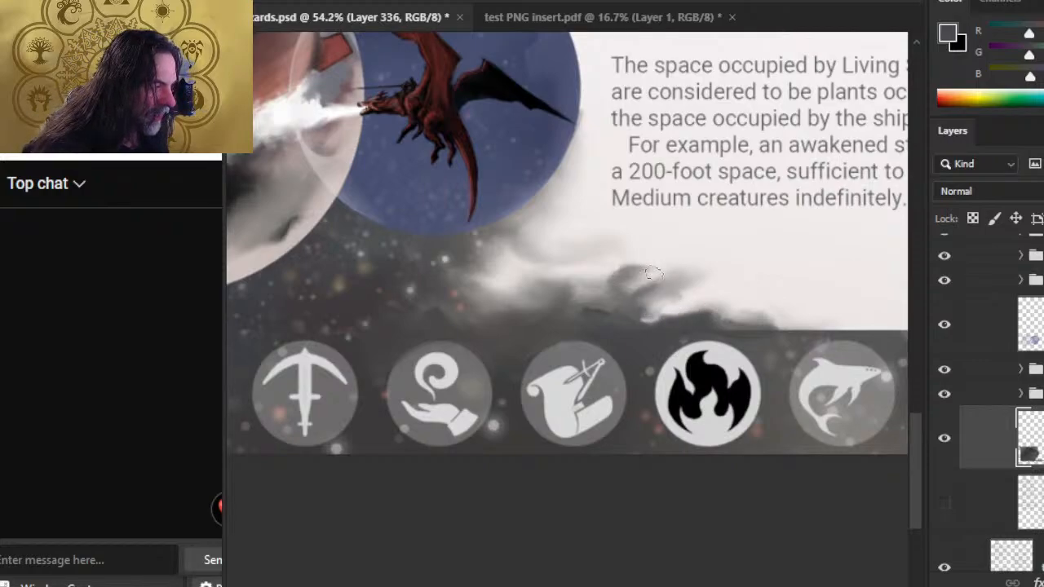
mouse_move(631, 285)
left_mouse_down()
mouse_move(646, 274)
mouse_move(618, 275)
mouse_move(619, 238)
left_mouse_up()
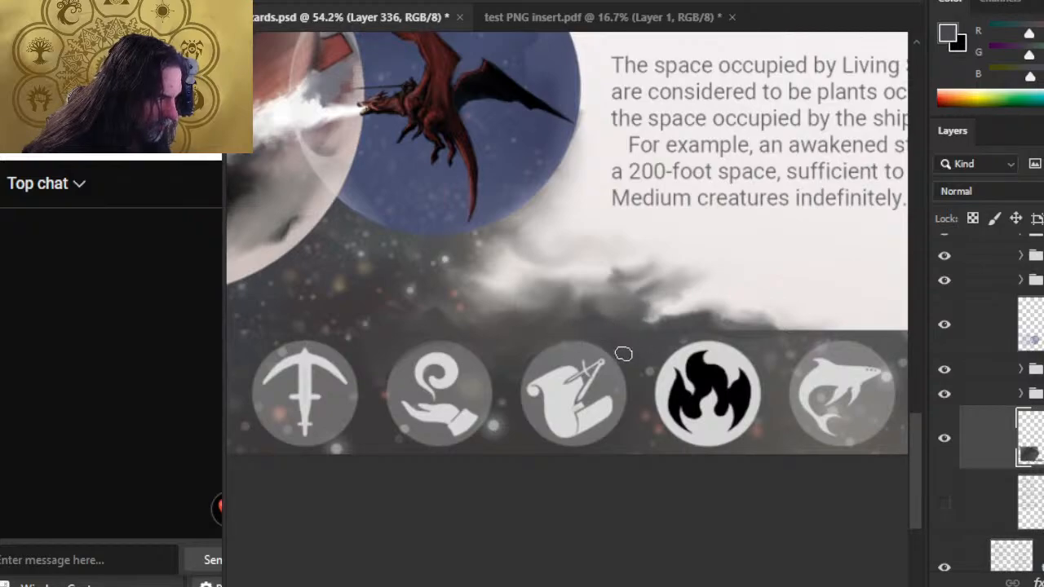
mouse_move(664, 332)
left_mouse_down()
mouse_move(720, 302)
mouse_move(711, 318)
mouse_move(764, 322)
left_mouse_up()
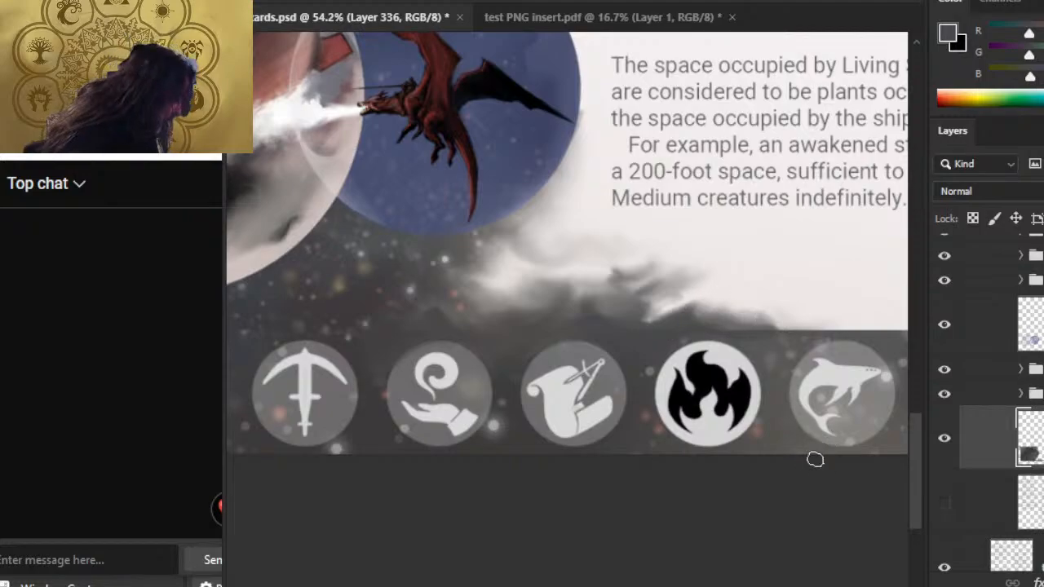
Reshape the smoke above the scroll icon and paint sampled dark greys into the starfield above the hand icon
key("alt")
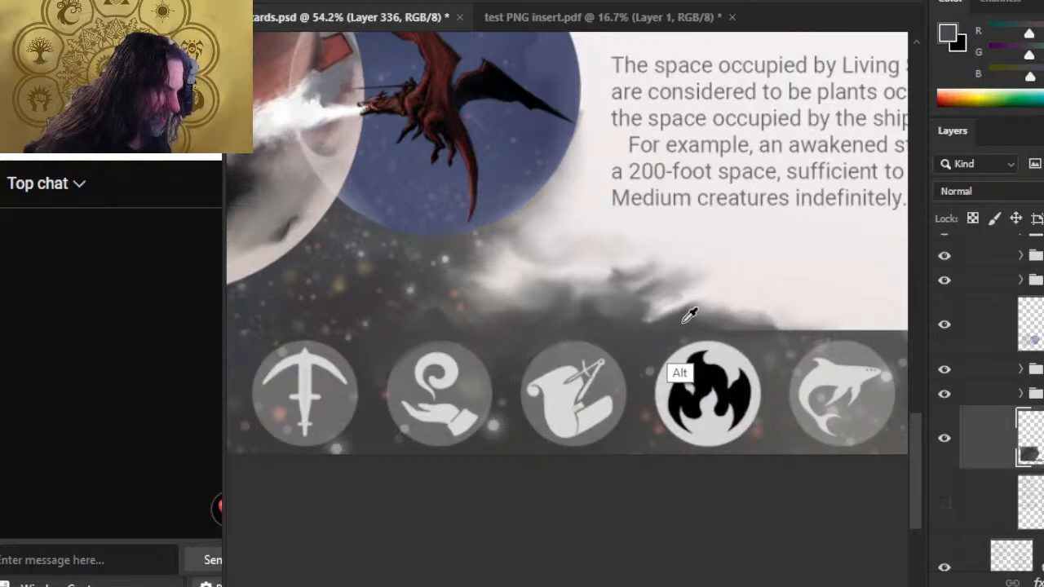
mouse_move(690, 323)
left_mouse_down()
mouse_move(727, 331)
mouse_move(714, 338)
mouse_move(643, 295)
mouse_move(637, 272)
mouse_move(620, 304)
mouse_move(625, 281)
mouse_move(645, 295)
mouse_move(621, 290)
mouse_move(641, 279)
mouse_move(656, 292)
mouse_move(612, 317)
mouse_move(560, 297)
mouse_move(554, 282)
left_mouse_up()
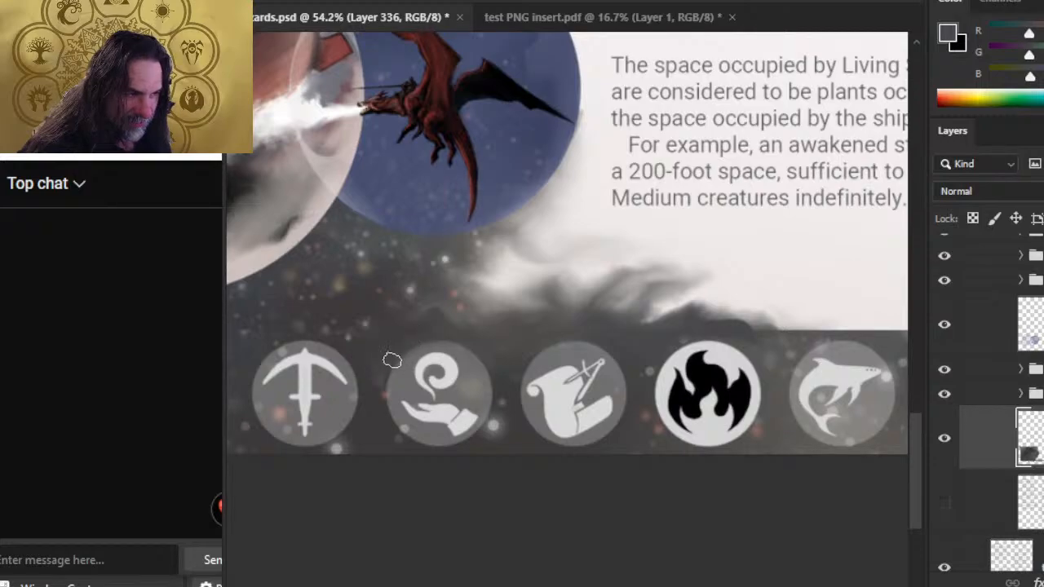
key("b")
left_click(391, 325, "alt")
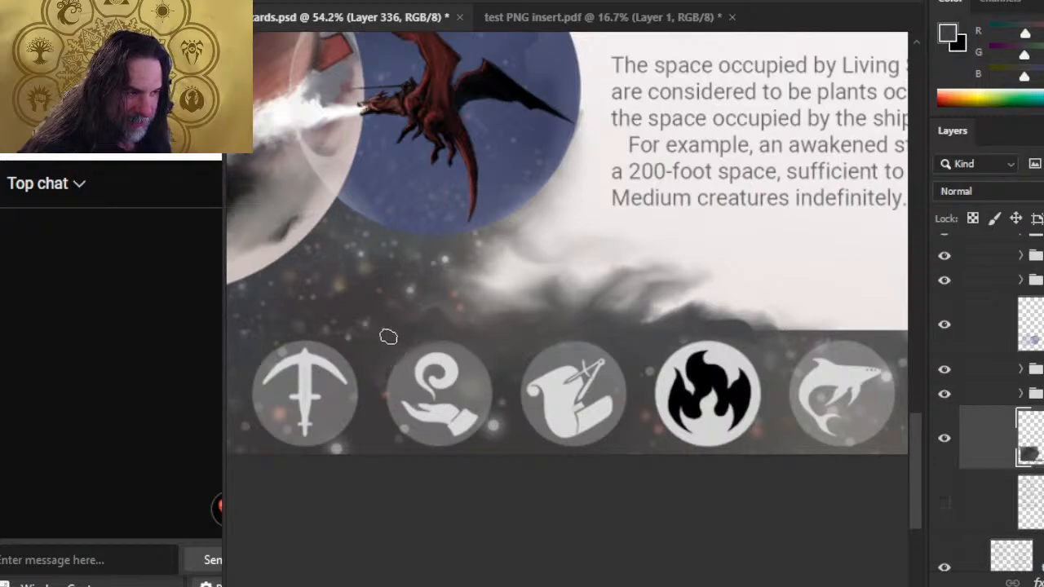
left_click(361, 305, "alt")
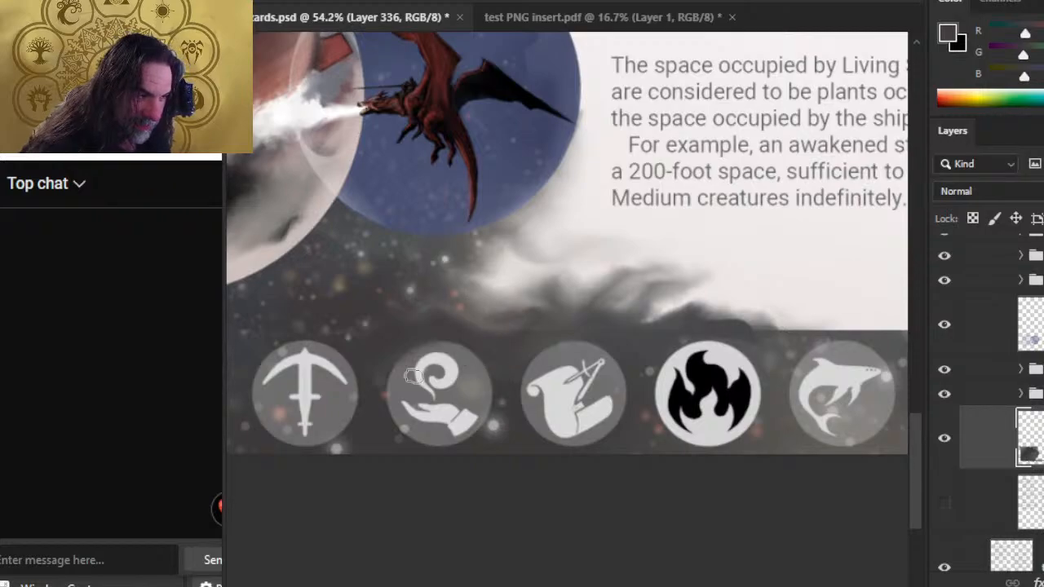
key("e")
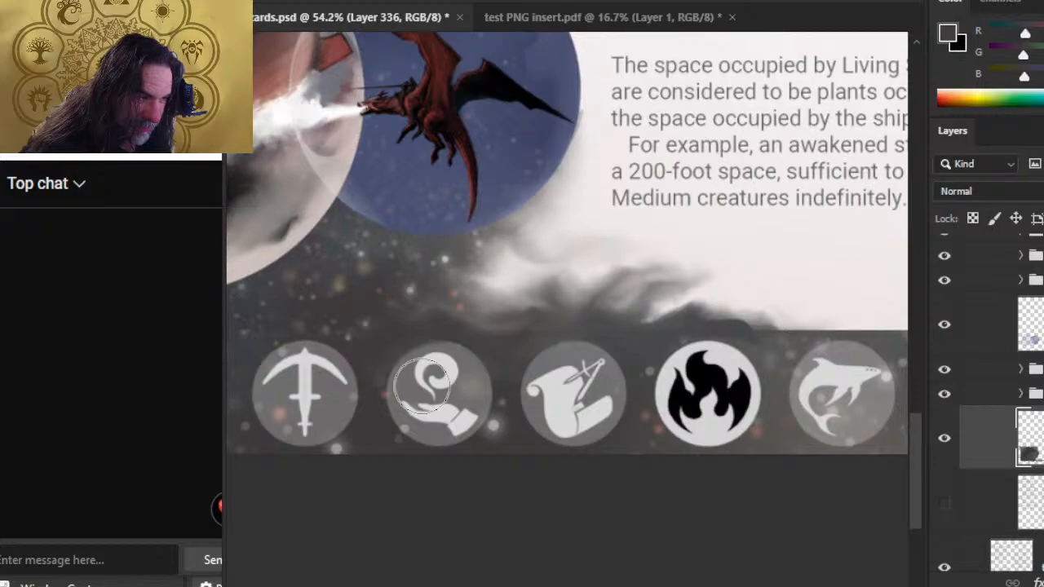
key("b")
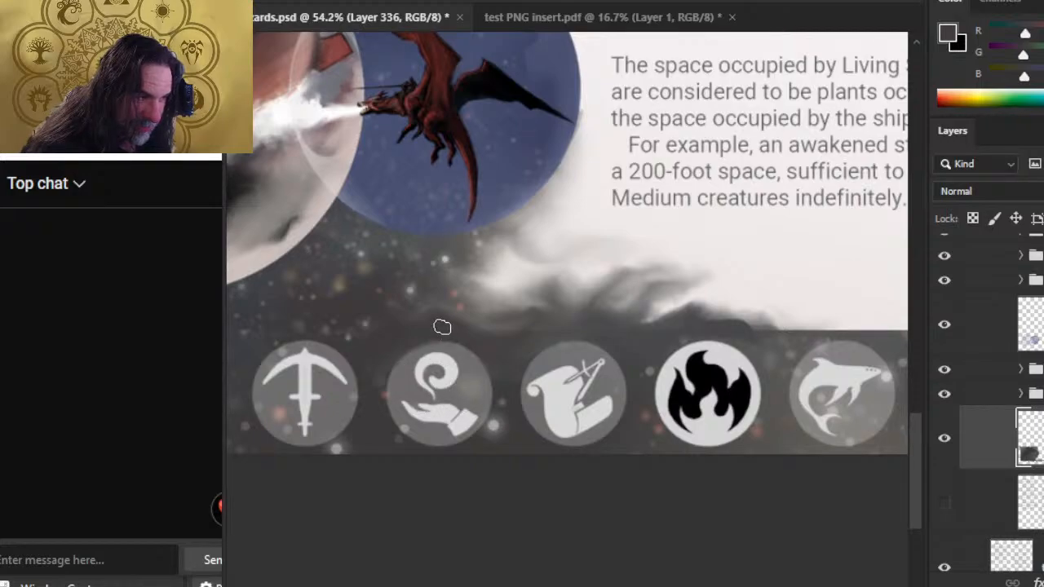
key("e")
key("b")
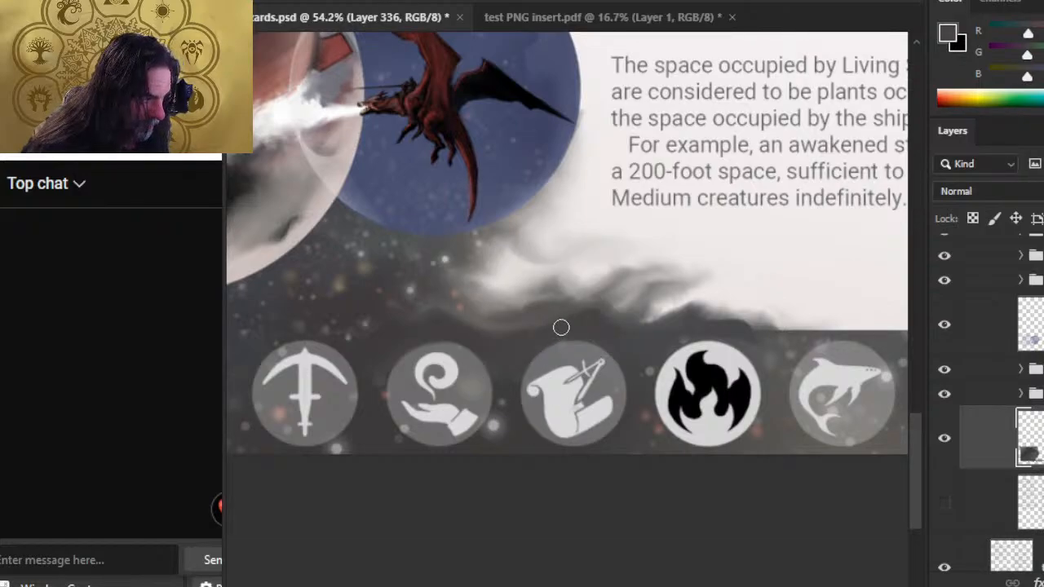
Paint dark grey smoke just above the scroll icon and erase the overspill covering the icon
mouse_move(549, 359)
left_mouse_down()
mouse_move(598, 349)
mouse_move(612, 318)
left_mouse_up()
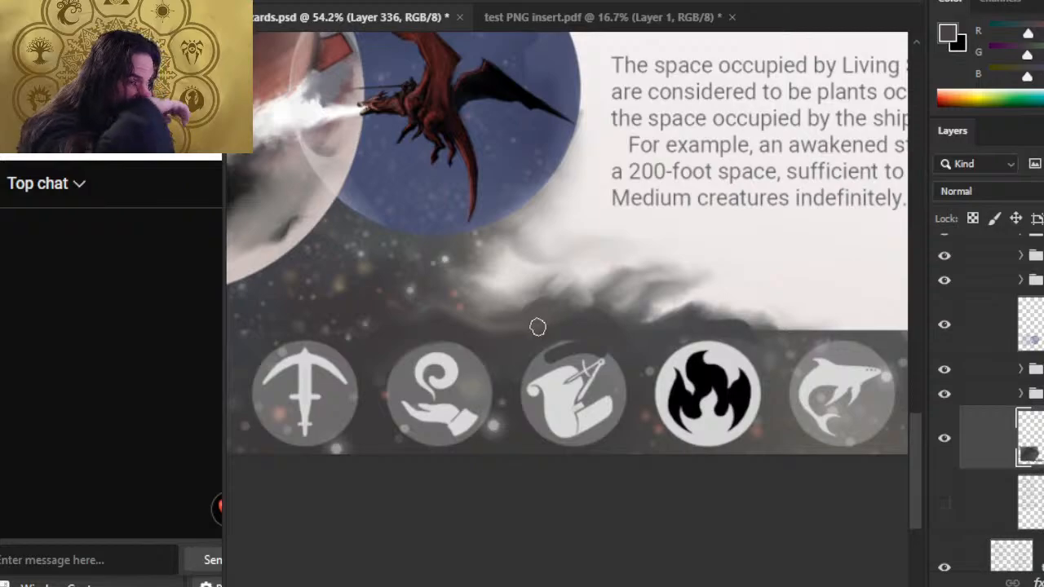
key("e")
left_click(564, 376)
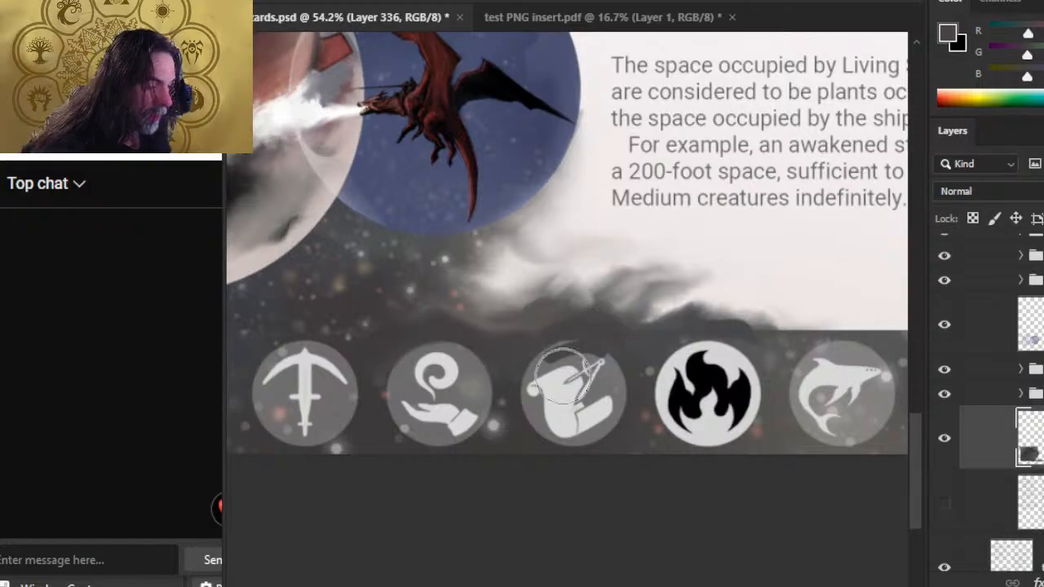
mouse_move(564, 377)
left_mouse_down()
mouse_move(555, 393)
mouse_move(593, 369)
mouse_move(587, 375)
left_mouse_up()
key("b")
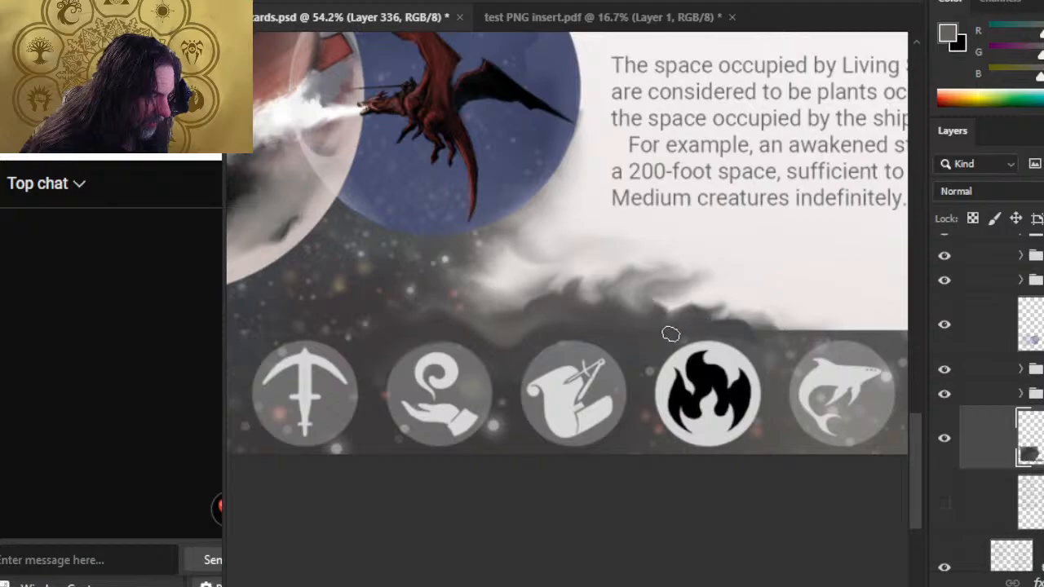
Extend the dark smoke bank from above the flame icon to the dolphin icon with greys sampled from the surrounding smoke
left_click(630, 336, "alt")
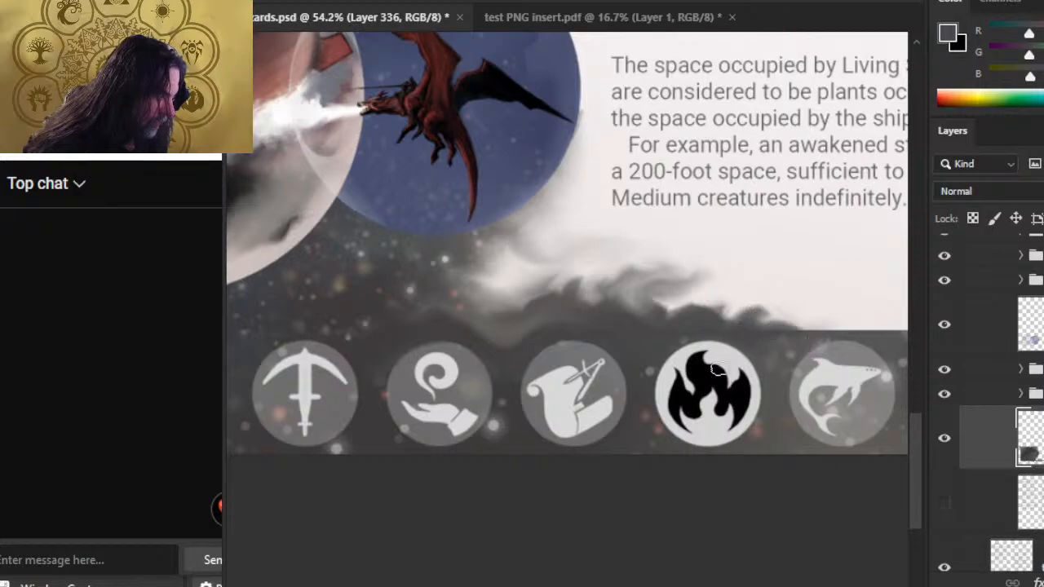
key("b")
left_click(780, 346, "alt")
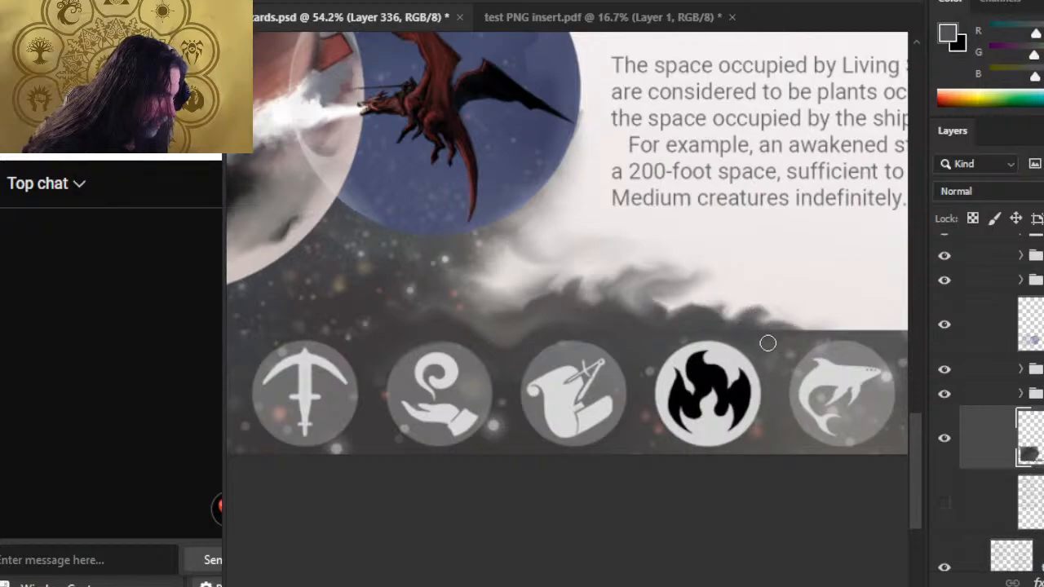
left_click_drag(784, 333, 885, 328)
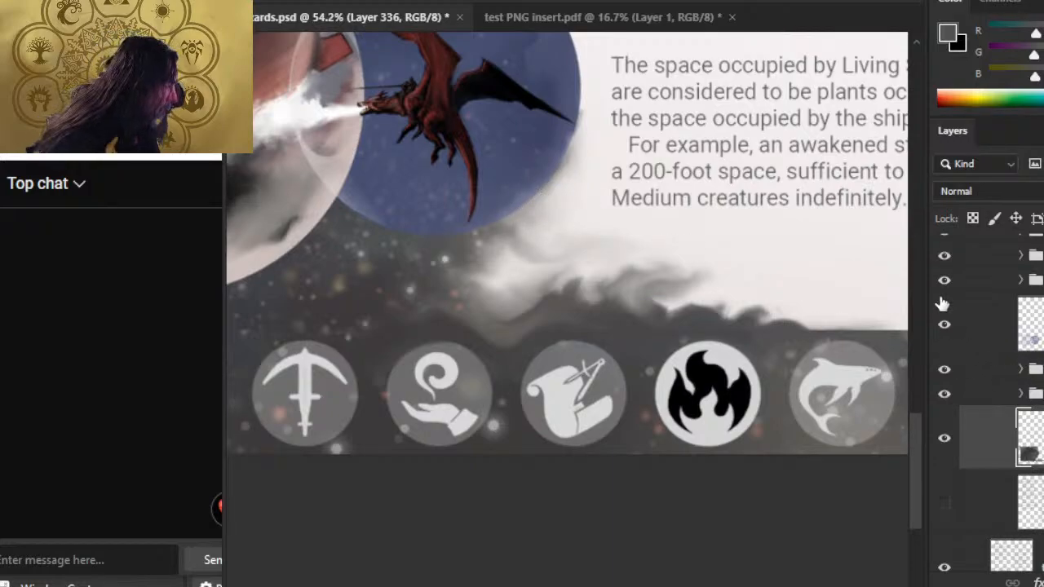
Hide the dragon's layer group to examine the smoke and sphere behind it, and show it again
left_click(944, 256)
left_click(944, 279)
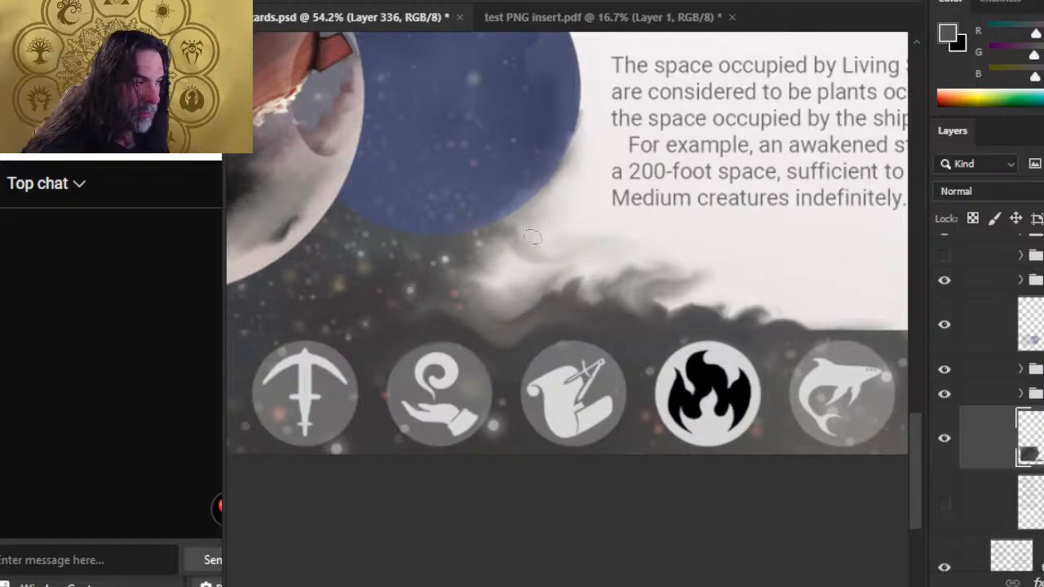
left_click(944, 255)
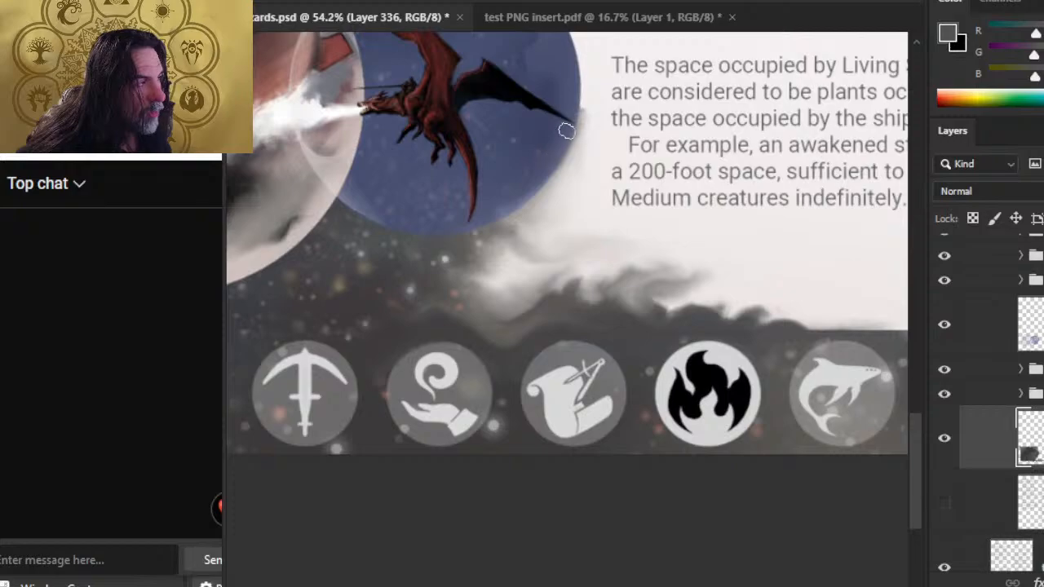
Erase the dark smoke along the lower right rim of the dragon's sphere and reduce the brush size for finer work
left_click_drag(570, 161, 580, 150)
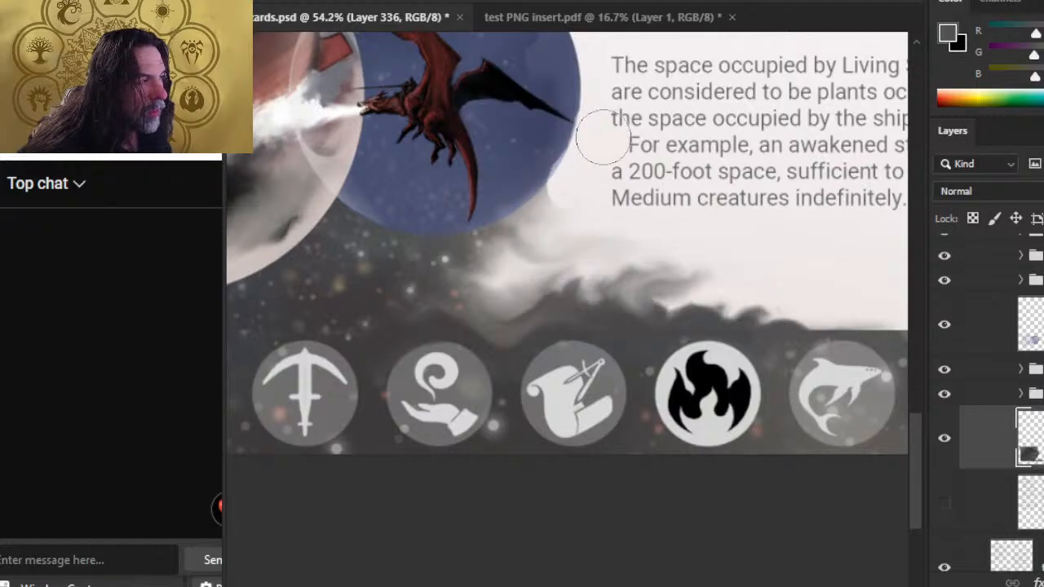
mouse_move(604, 137)
left_mouse_down()
mouse_move(543, 140)
mouse_move(556, 123)
left_mouse_up()
key("[")
key("[")
key("[")
key("[")
key("[")
key("[")
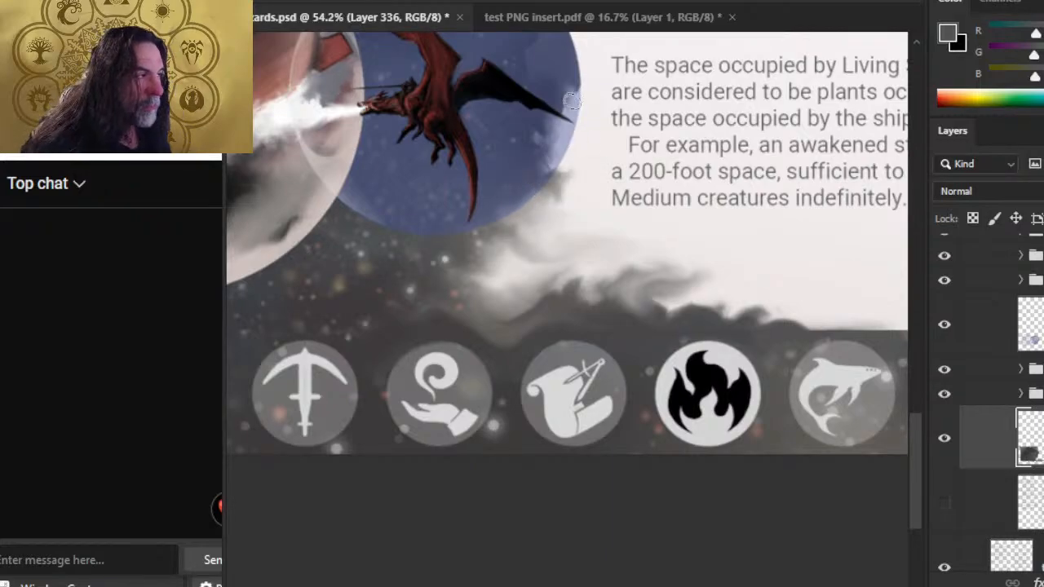
Smudge the smoke along the right rim of the dragon's sphere into soft wisps, including the dark tuft beside its upper edge
scroll(571, 122, "up", 3)
mouse_move(616, 232)
left_mouse_down()
mouse_move(583, 253)
mouse_move(579, 291)
left_mouse_up()
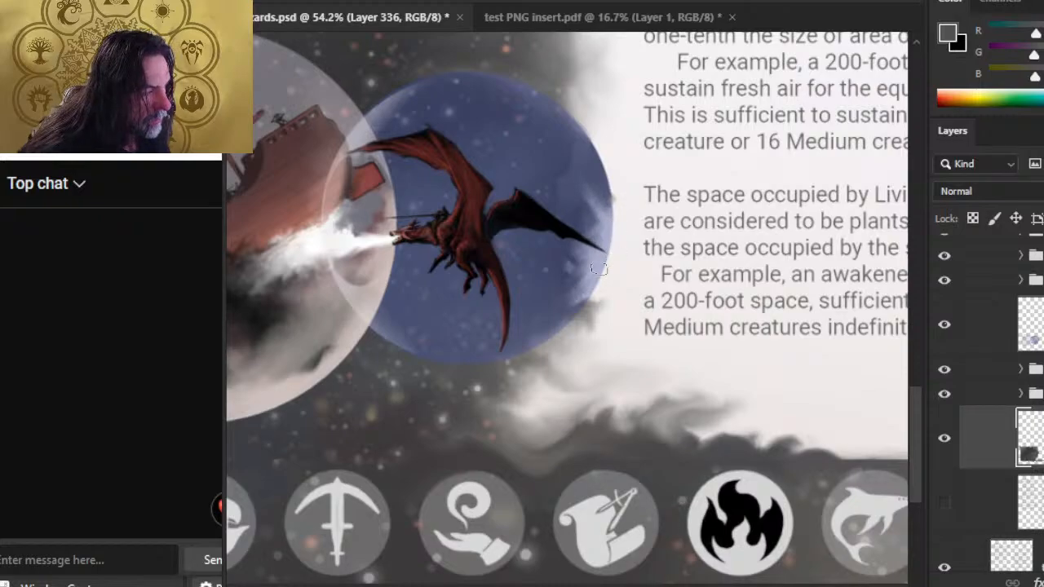
mouse_move(611, 259)
left_mouse_down()
mouse_move(571, 309)
mouse_move(549, 302)
mouse_move(587, 261)
mouse_move(565, 315)
mouse_move(579, 284)
mouse_move(564, 299)
mouse_move(604, 276)
left_mouse_up()
mouse_move(589, 309)
left_mouse_down()
mouse_move(609, 278)
mouse_move(613, 295)
mouse_move(598, 282)
mouse_move(566, 315)
mouse_move(598, 301)
mouse_move(604, 327)
mouse_move(581, 321)
mouse_move(569, 301)
mouse_move(605, 253)
mouse_move(575, 338)
left_mouse_up()
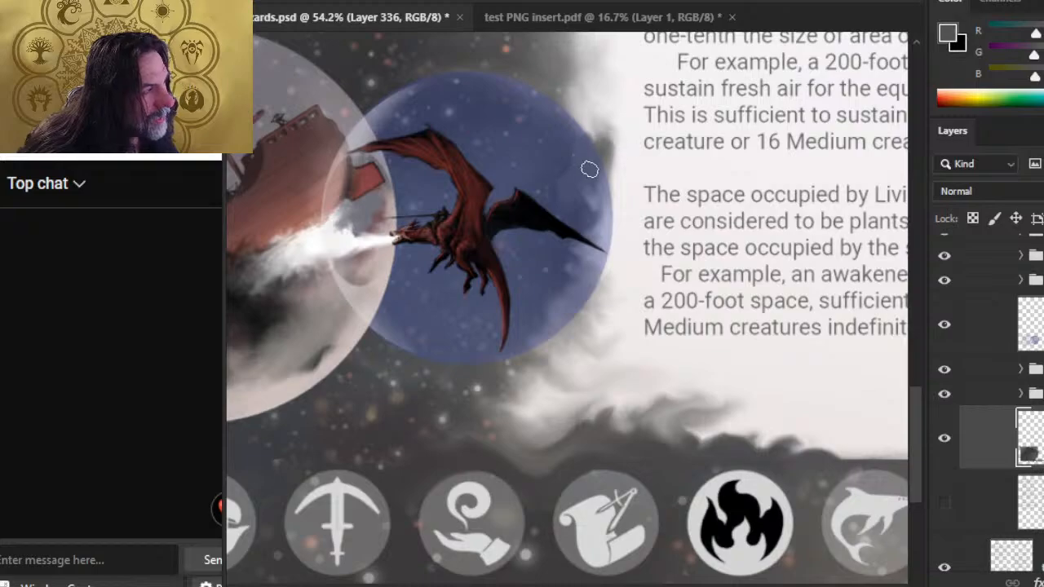
left_click_drag(612, 179, 598, 289)
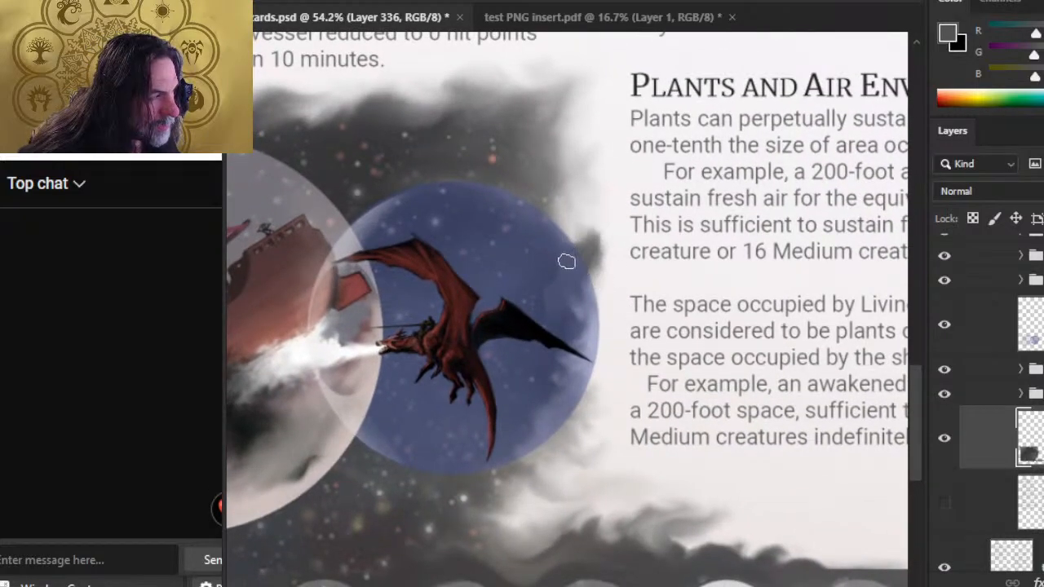
mouse_move(577, 257)
left_mouse_down()
mouse_move(590, 240)
mouse_move(587, 217)
left_mouse_up()
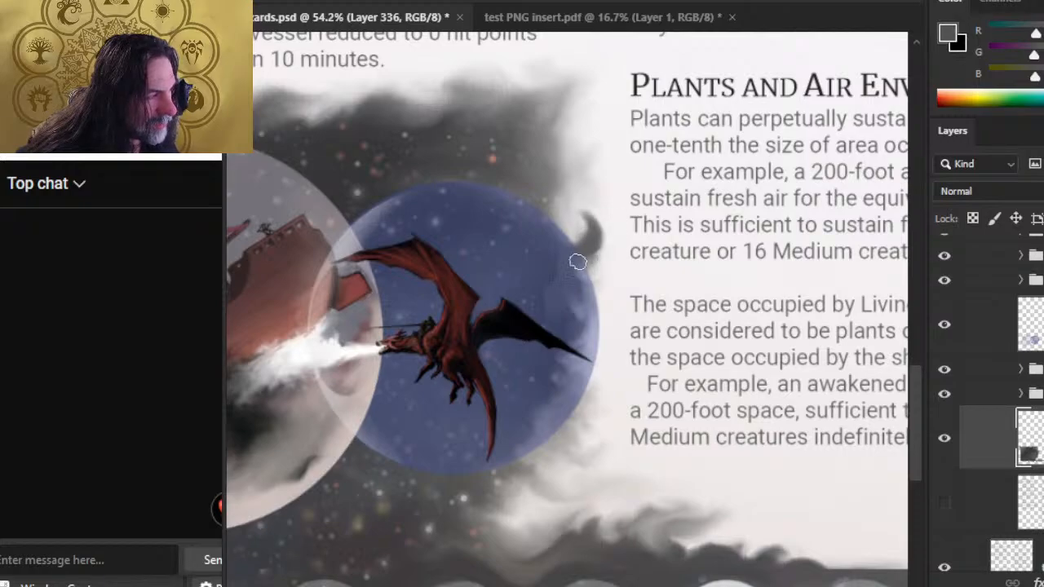
mouse_move(593, 271)
left_mouse_down()
mouse_move(585, 284)
mouse_move(585, 253)
mouse_move(588, 269)
left_mouse_up()
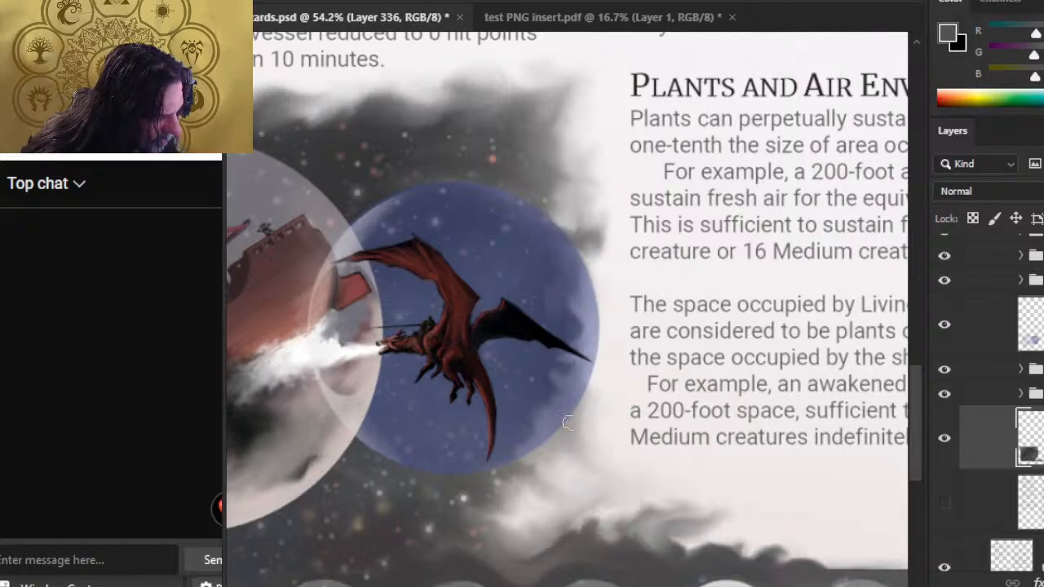
Blend the smoke bank above the scroll and flame icons with strokes in greys sampled from the smoke
scroll(608, 389, "down", 3)
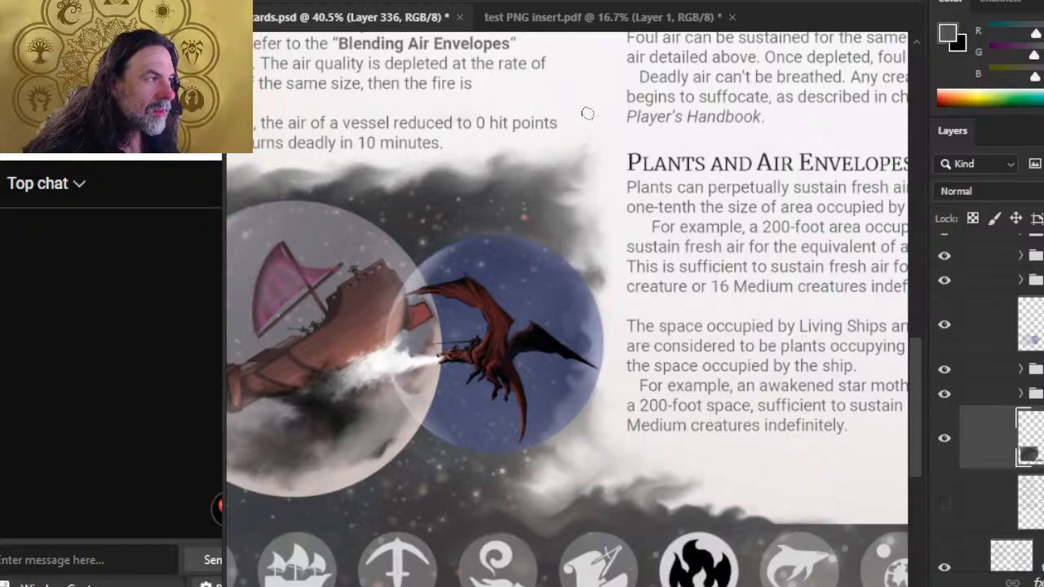
key("z")
left_click_drag(577, 267, 488, 268)
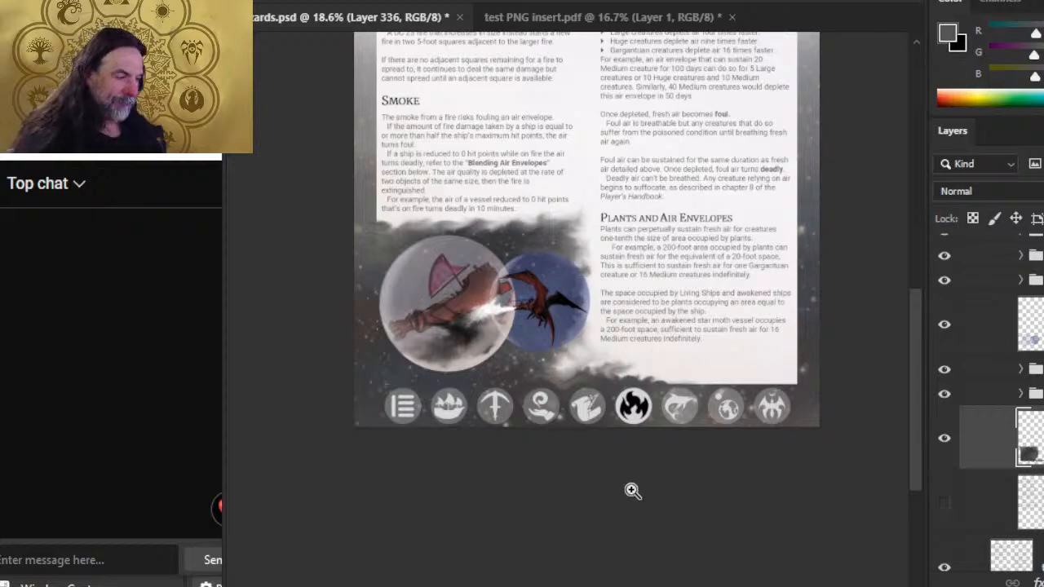
left_click_drag(518, 398, 554, 405)
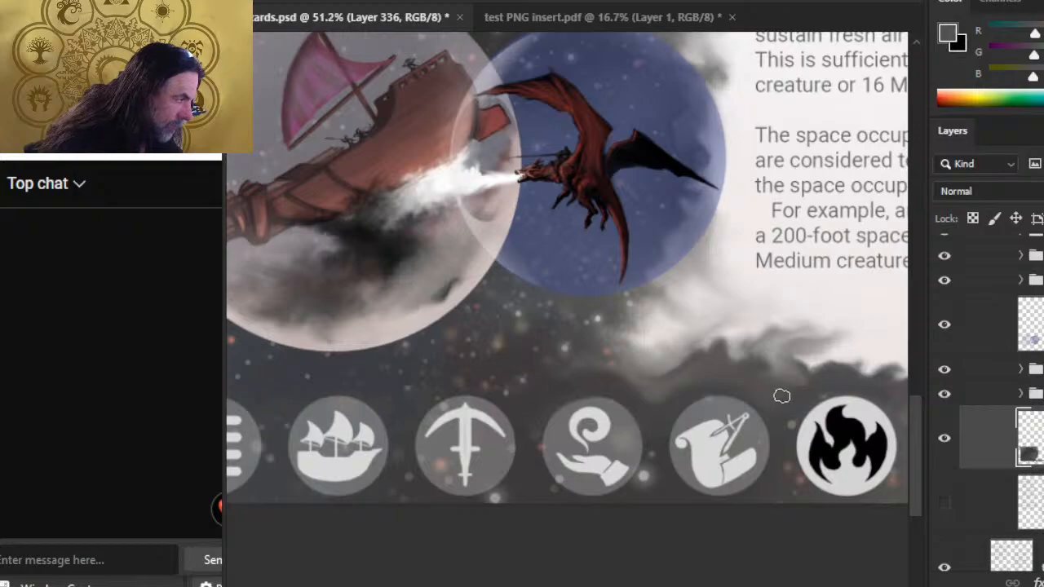
key("alt")
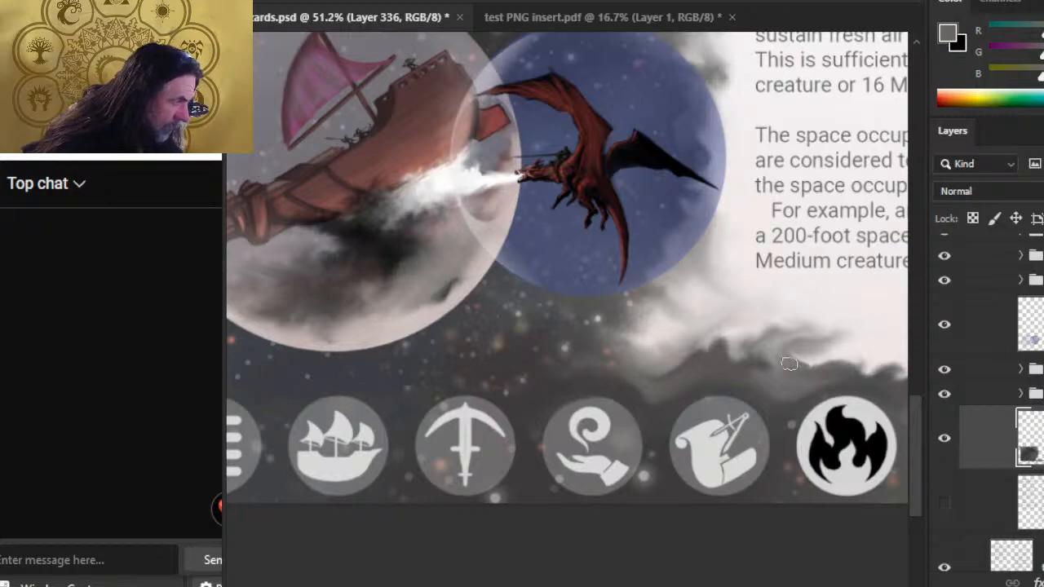
left_click_drag(768, 408, 691, 375)
left_click(715, 357, "alt")
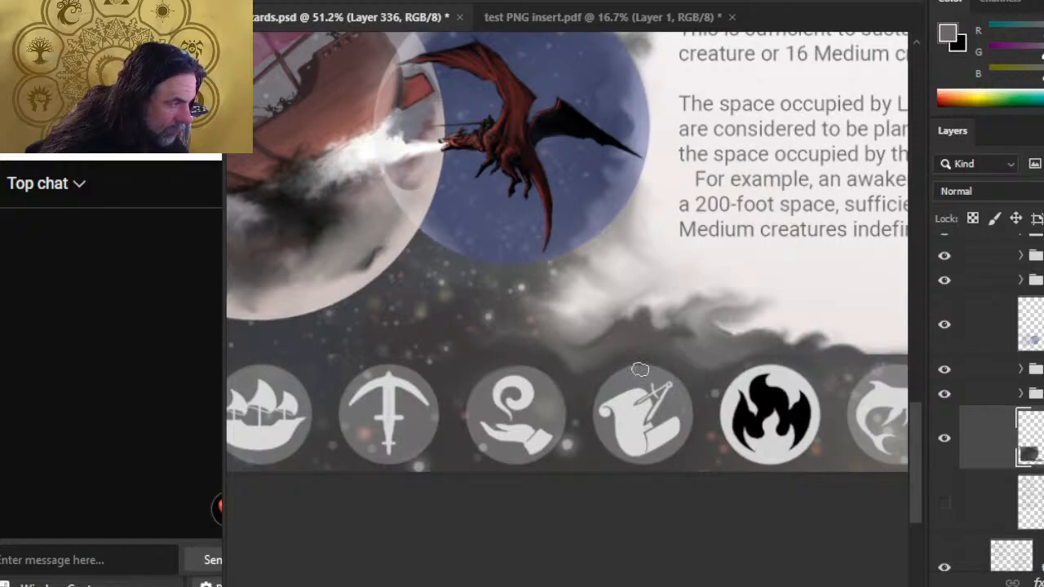
left_click(781, 356, "alt")
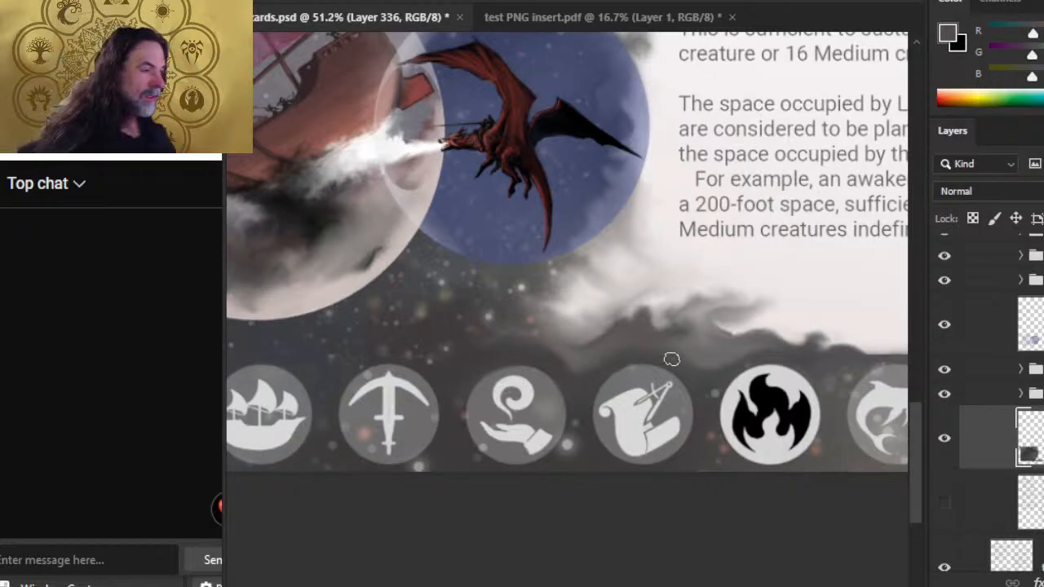
Blend the dark smoke beside the ship's sphere and below the text block's lower left corner using sampled greys
key("z")
left_click(681, 314, "alt")
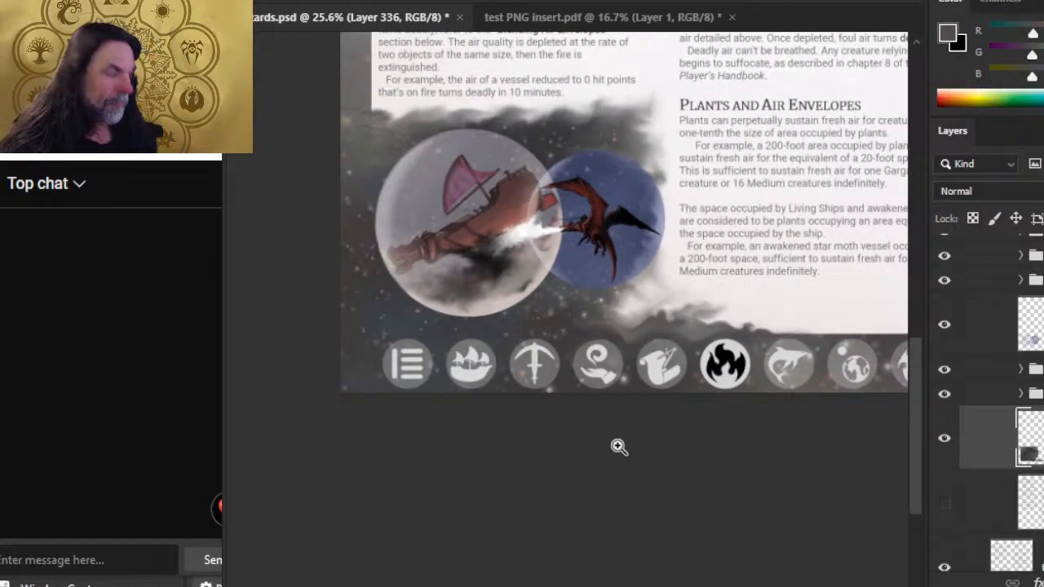
key("space")
mouse_move(391, 126)
left_mouse_down()
mouse_move(446, 168)
mouse_move(554, 341)
mouse_move(547, 344)
left_mouse_up()
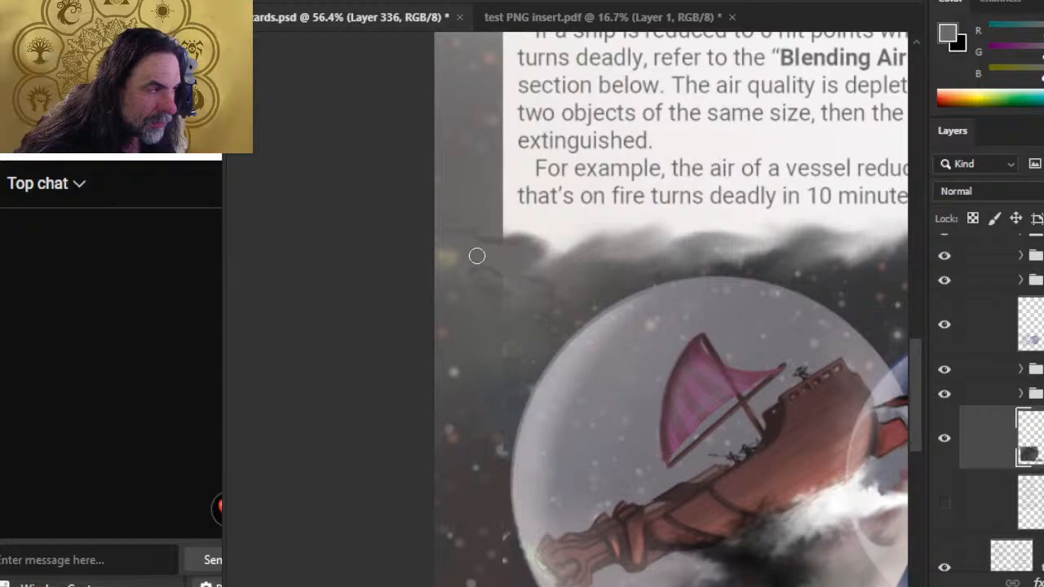
left_click(495, 294, "alt")
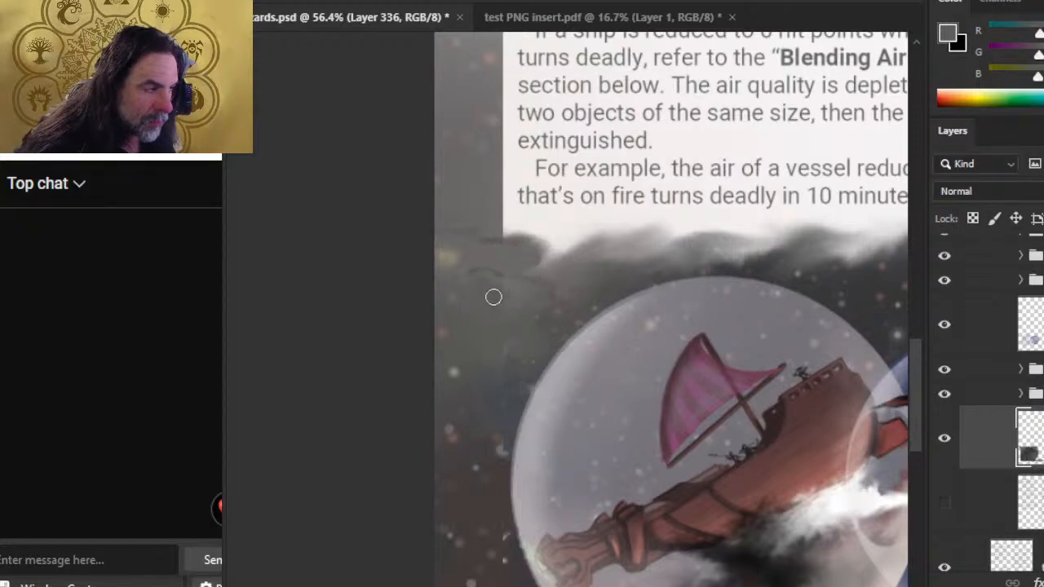
left_click(513, 285, "alt")
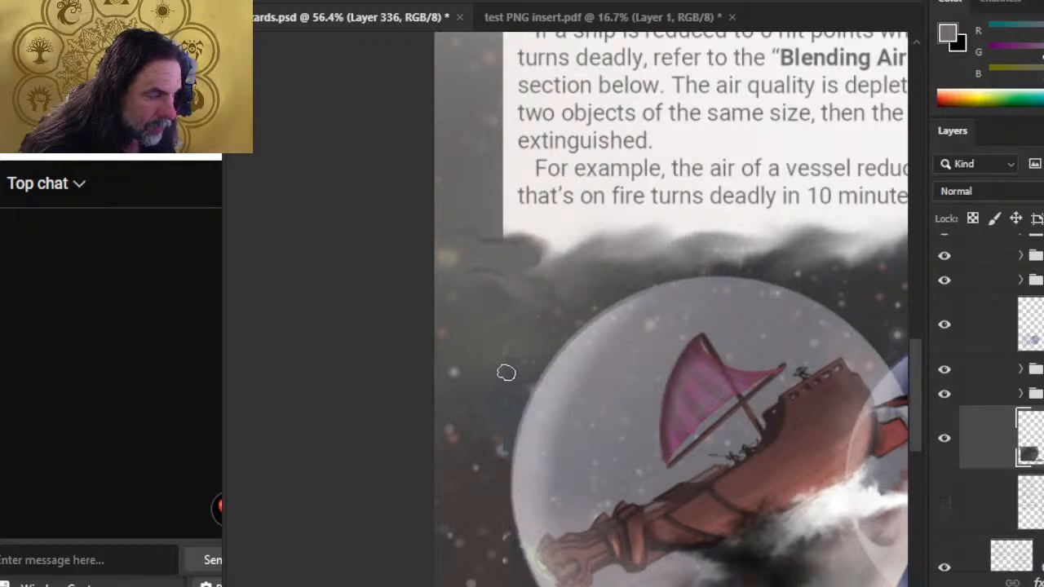
left_click(514, 381, "alt")
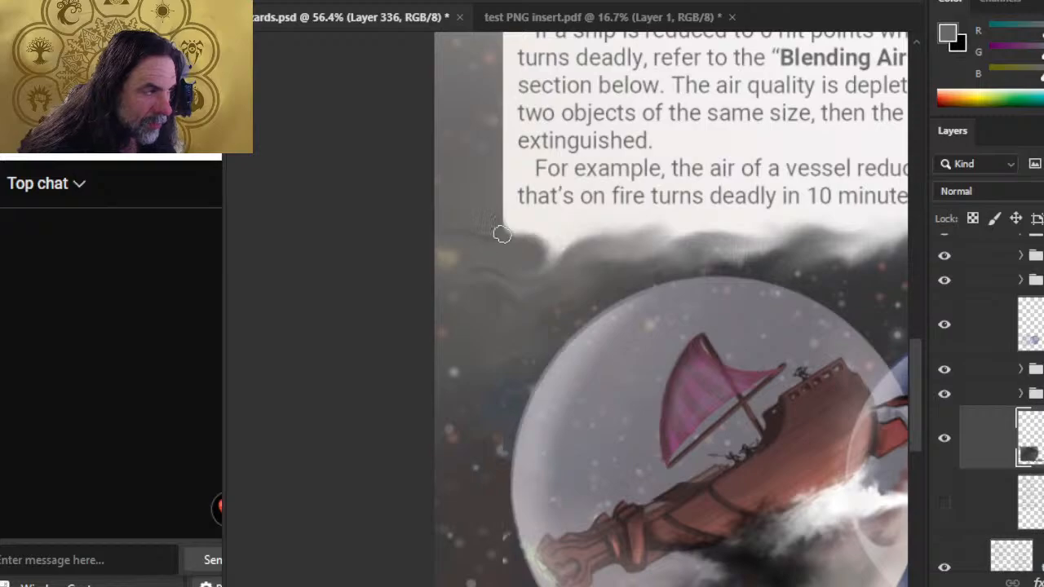
Smudge the smoke edge beneath the Smoke section's text, pulling up a curled wisp above where the two spheres meet
scroll(529, 352, "down", 3)
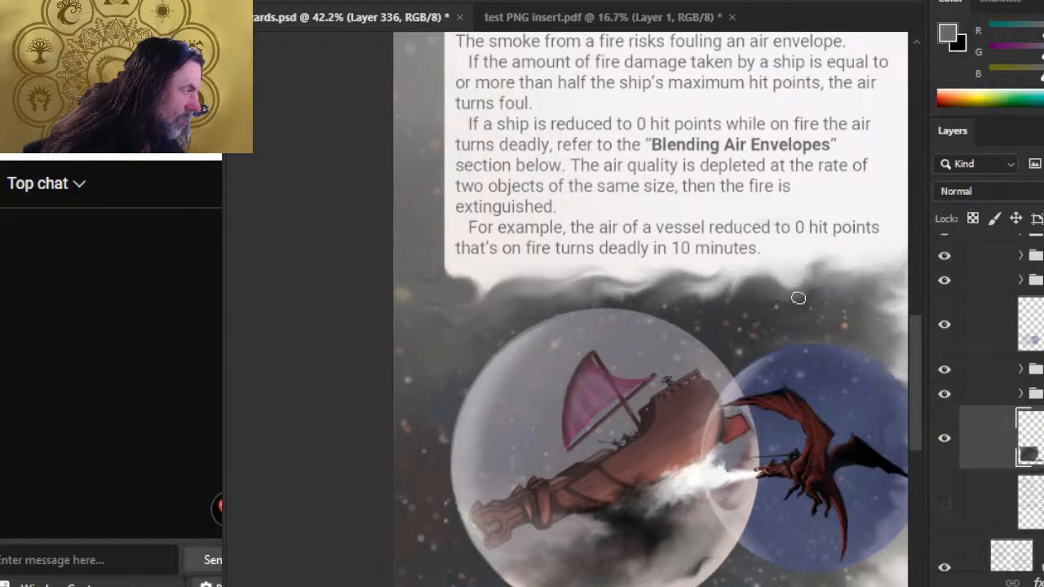
mouse_move(798, 299)
left_mouse_down()
mouse_move(827, 277)
mouse_move(797, 287)
mouse_move(832, 270)
left_mouse_up()
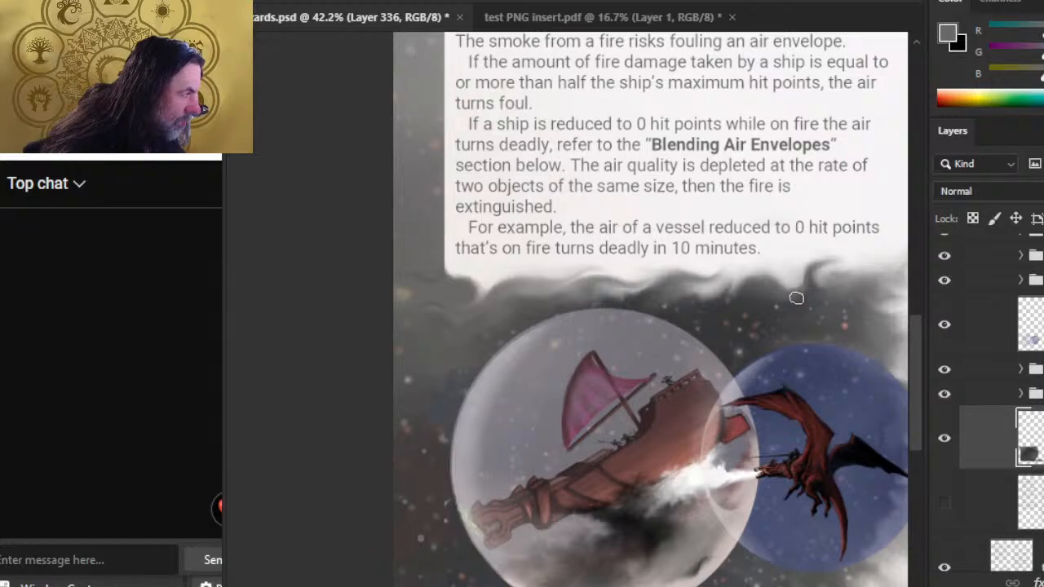
Examine the blended smoke around both spheres at a smaller scale, toggling the two groups above the smoke layer off and on
mouse_move(825, 293)
left_mouse_down()
mouse_move(841, 280)
mouse_move(726, 294)
mouse_move(729, 309)
mouse_move(751, 287)
mouse_move(712, 305)
mouse_move(754, 295)
mouse_move(750, 278)
mouse_move(738, 278)
left_mouse_up()
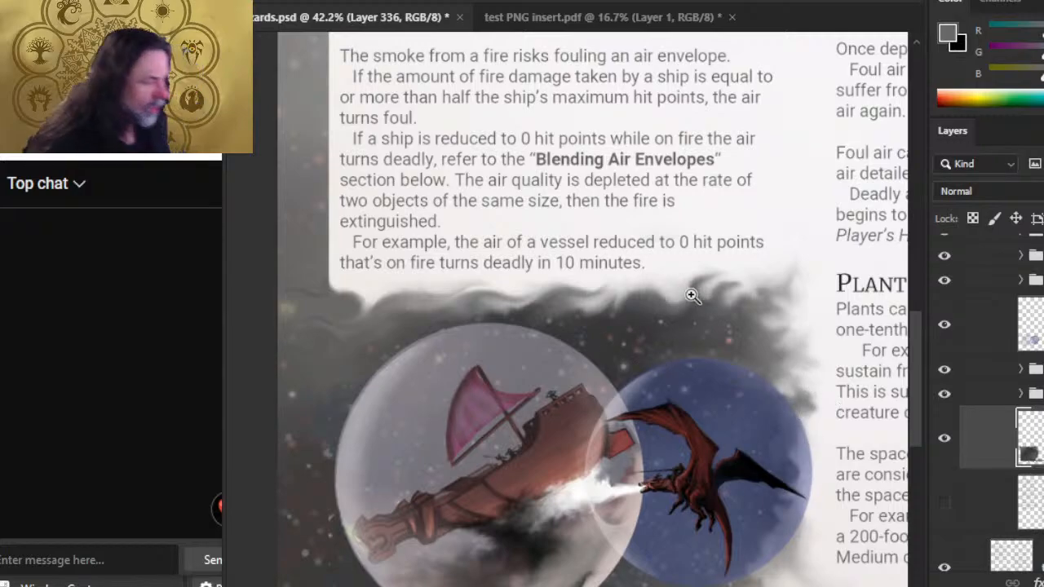
left_click_drag(683, 278, 566, 446)
left_click_drag(699, 281, 759, 303)
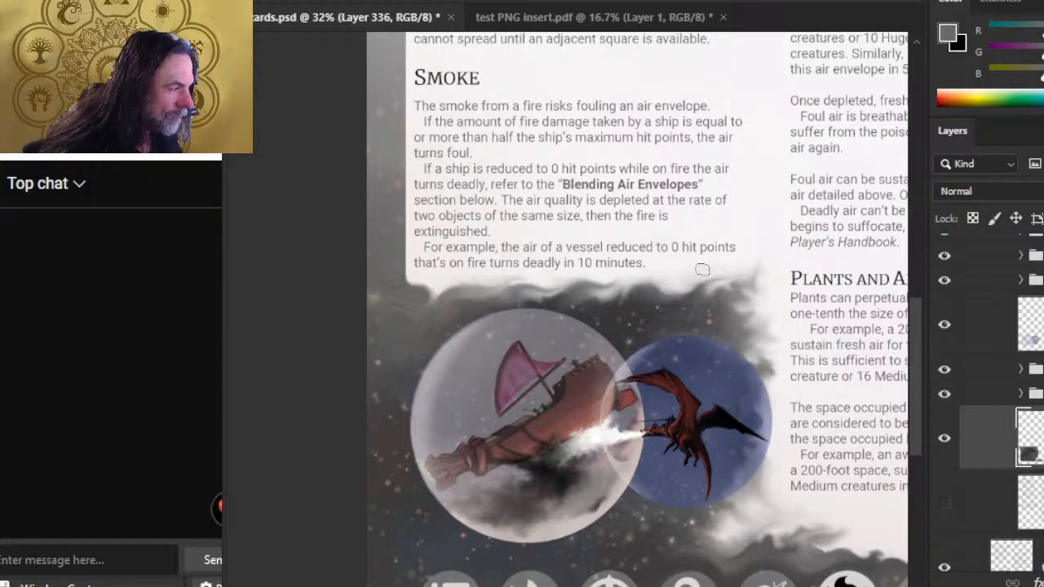
scroll(660, 371, "down", 1)
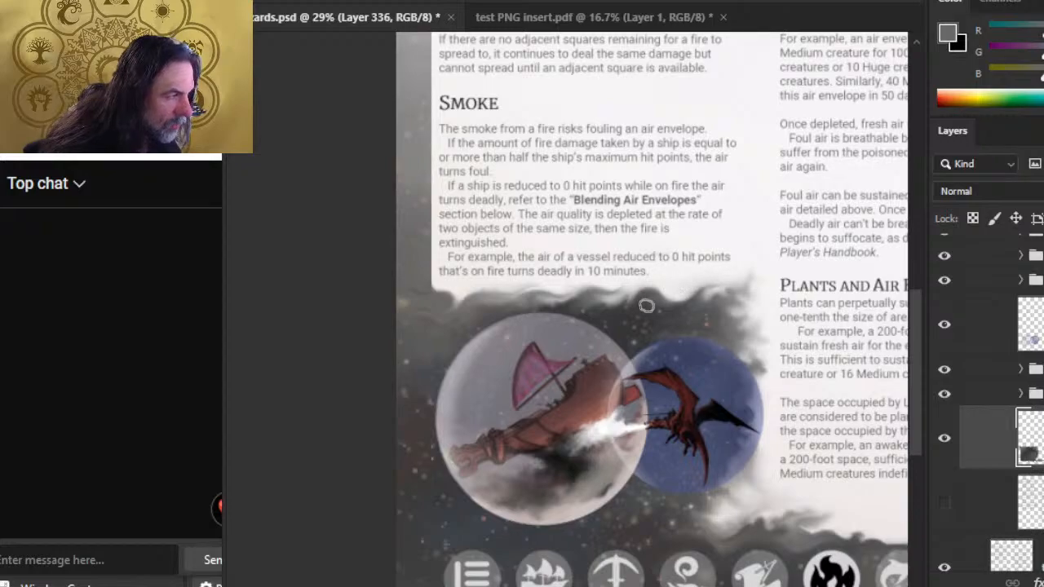
key("z")
scroll(713, 334, "down", 2)
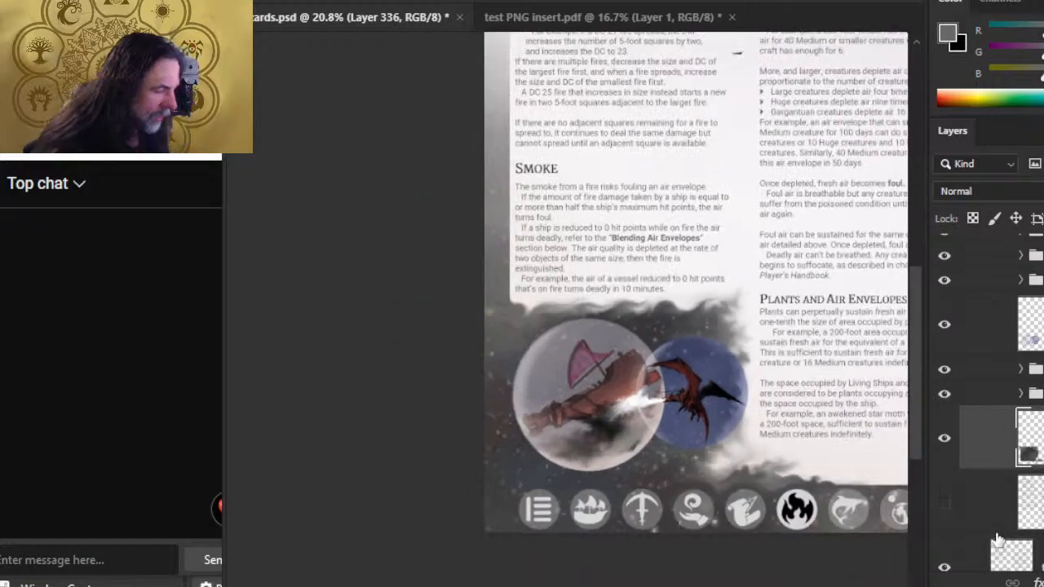
left_click(946, 395)
left_click(946, 396)
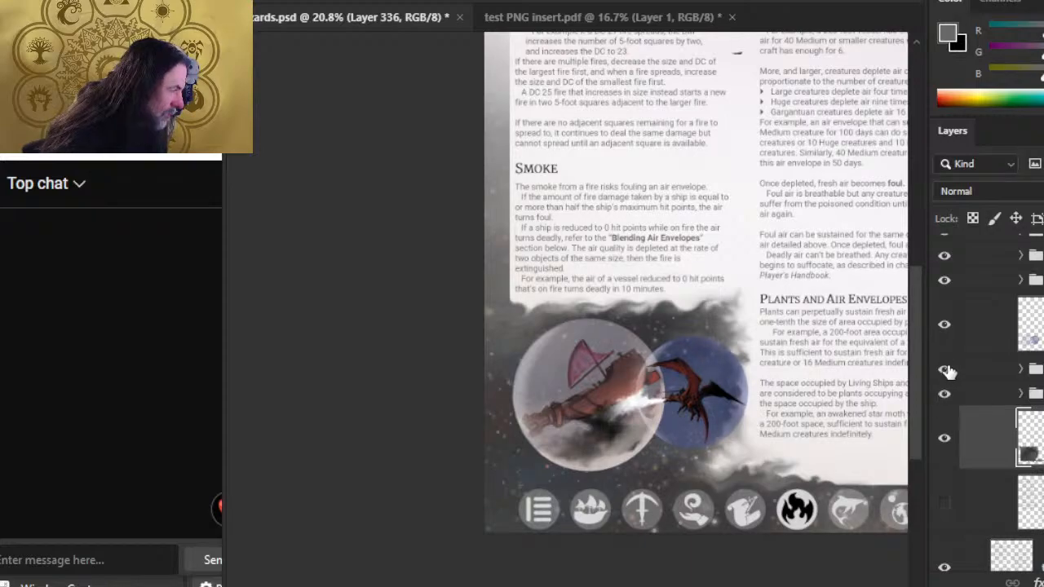
left_click(946, 371)
left_click(944, 369)
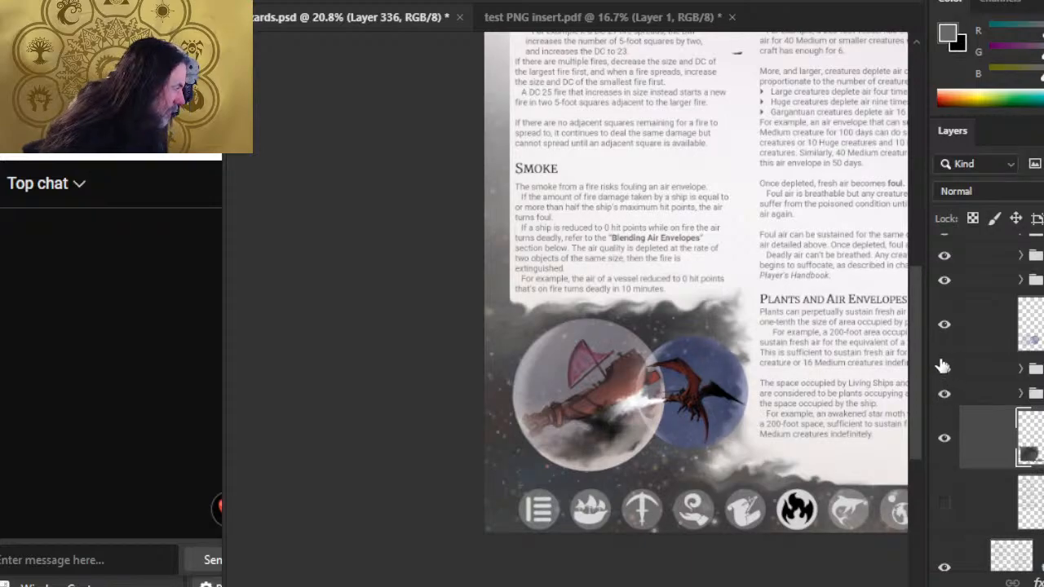
On a new layer, brush small stars around the ship's sphere and above the footer icons in off-white sampled from the page
key("ctrl+shift+alt+n")
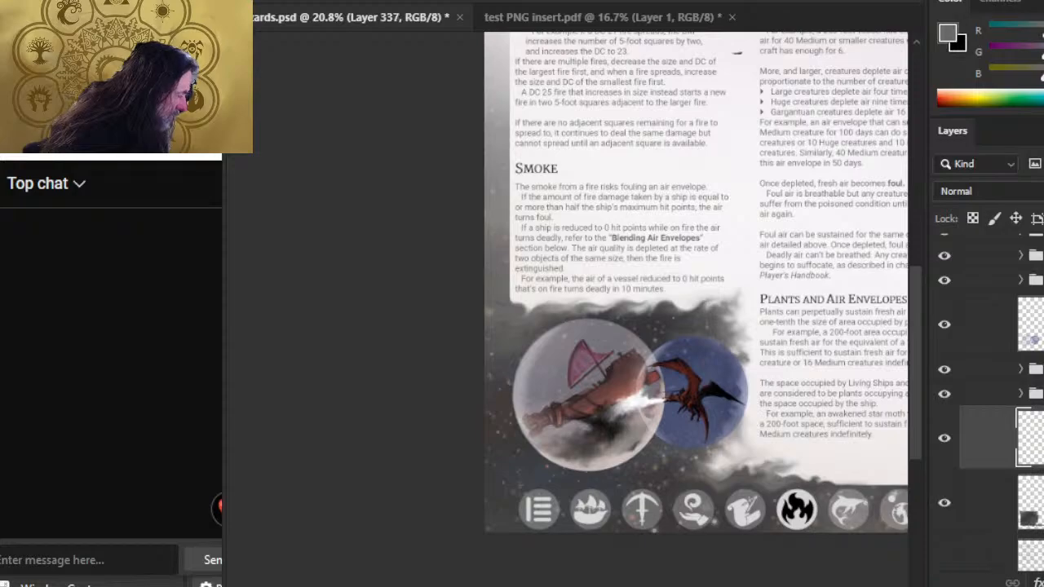
key("b")
left_click(844, 468, "alt")
left_click_drag(601, 335, 684, 350)
left_click_drag(462, 340, 582, 291)
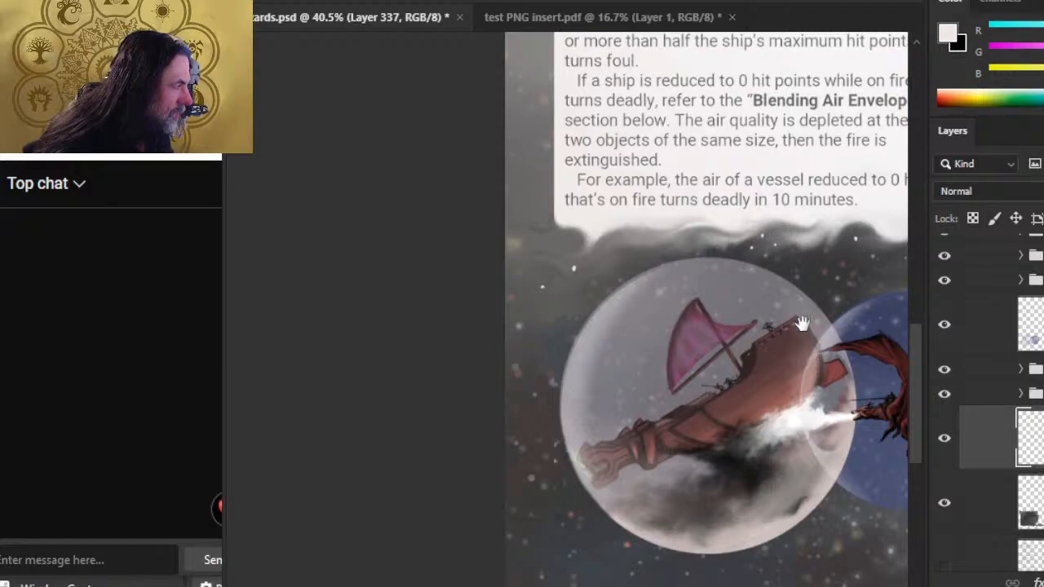
left_click_drag(716, 386, 683, 283)
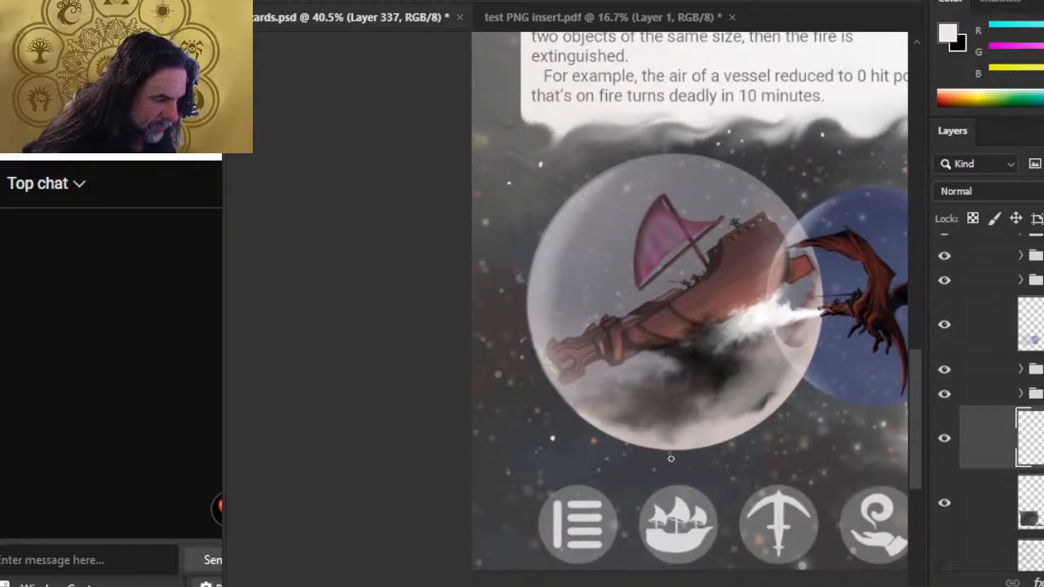
left_click(712, 481)
left_click_drag(690, 437, 498, 313)
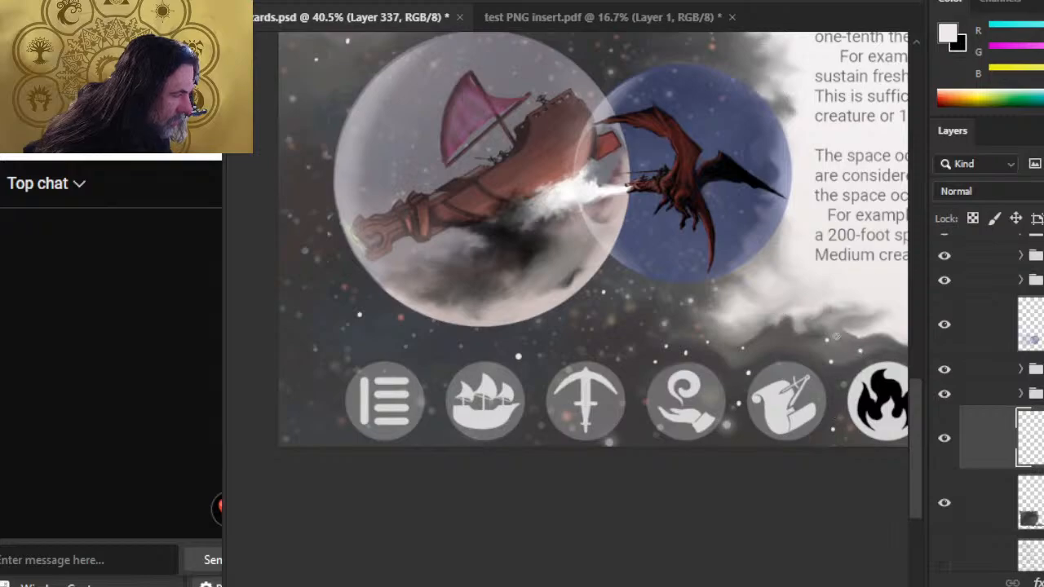
Add more stars to the sky around the spheres and footer icons in grey shades sampled from the smoke and the text block's edge
left_click(715, 302, "alt")
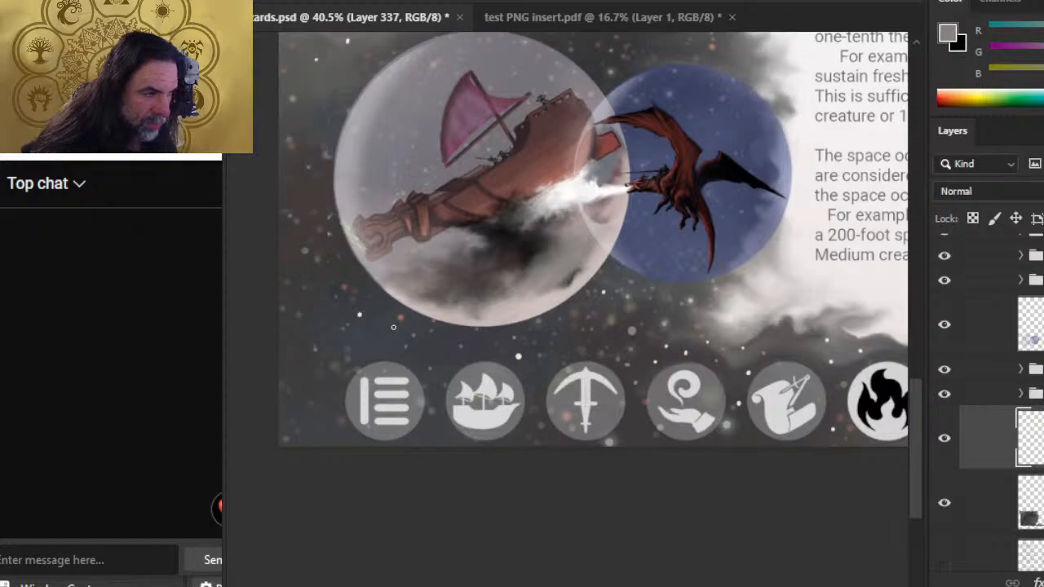
left_click_drag(552, 268, 586, 465)
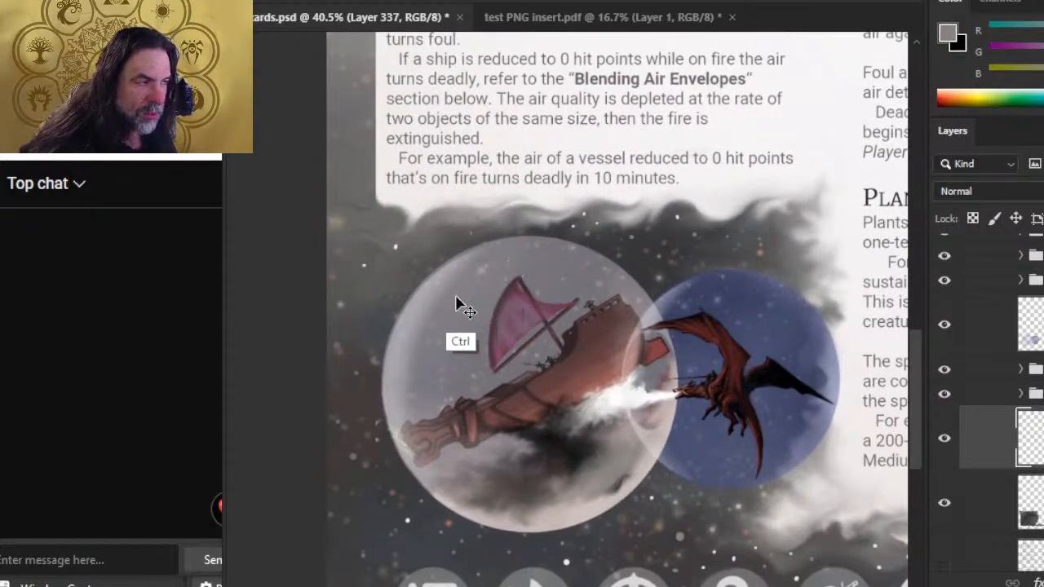
left_click(411, 210, "alt")
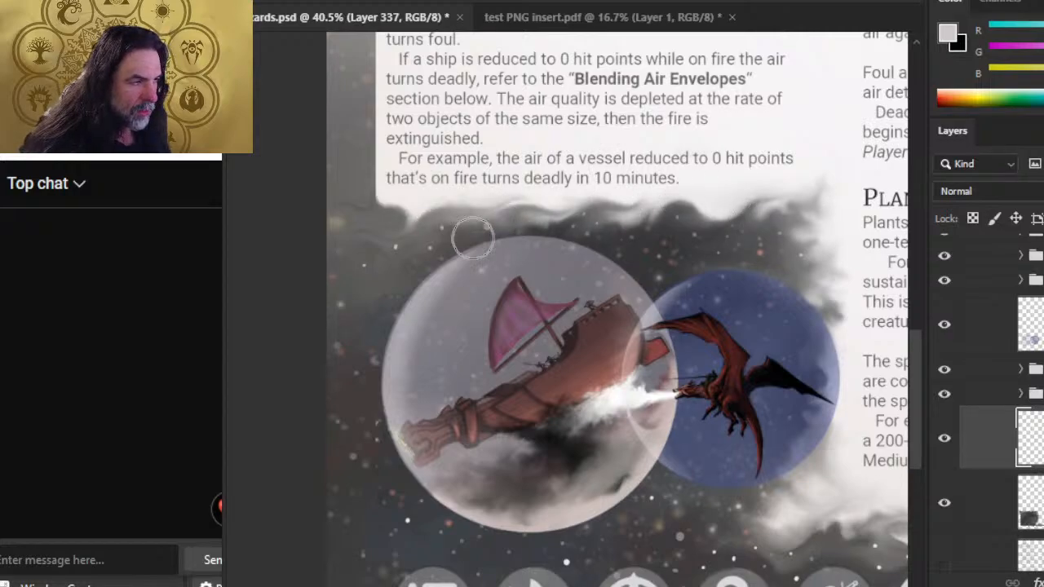
scroll(452, 208, "down", 5)
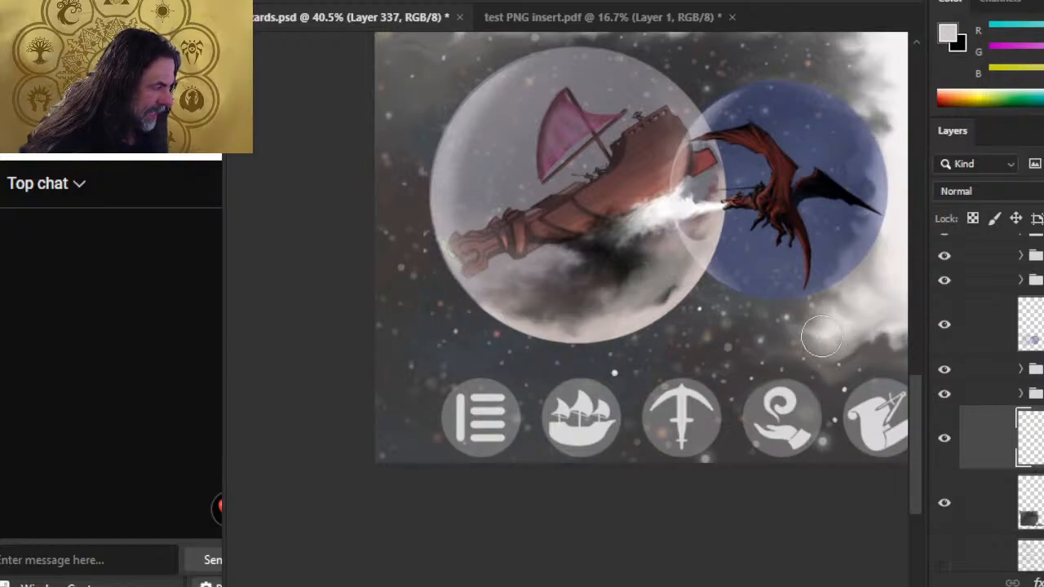
scroll(851, 328, "down", 3)
scroll(850, 328, "right", 5)
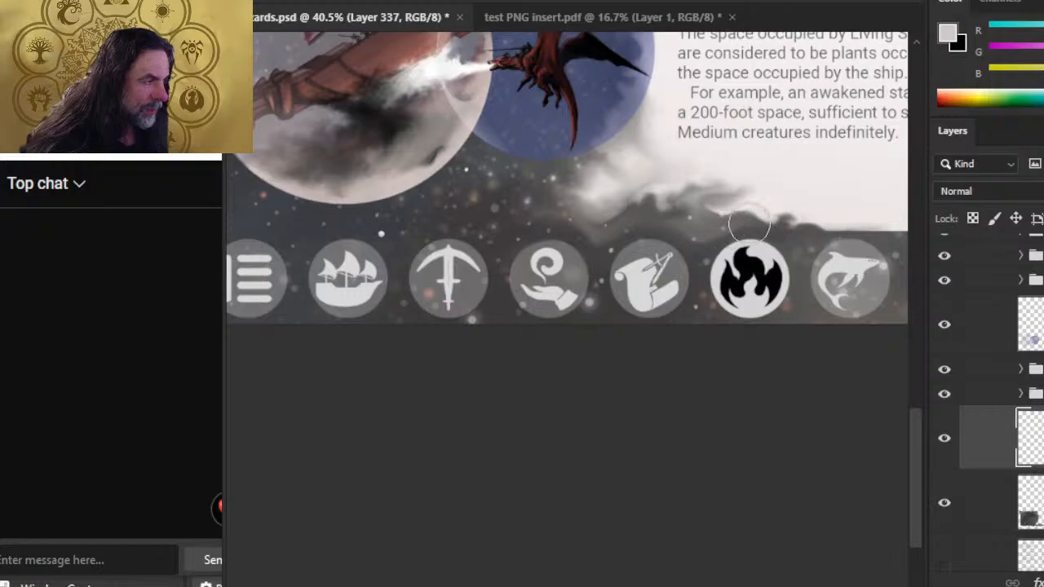
Duplicate the star layer and apply a Gaussian Blur to the copy with the preset radius
right_click(987, 438)
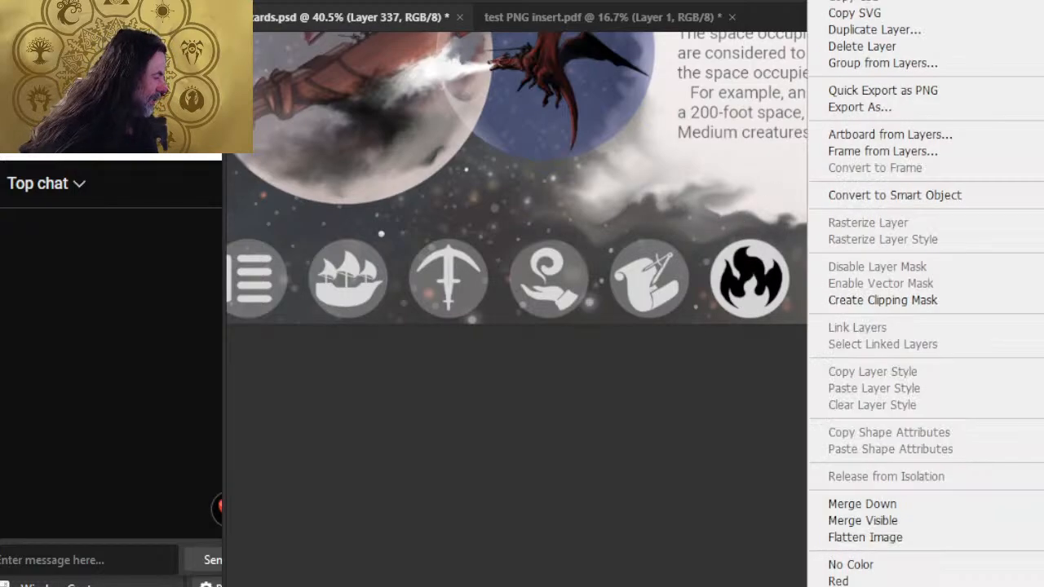
left_click(901, 28)
key("Return")
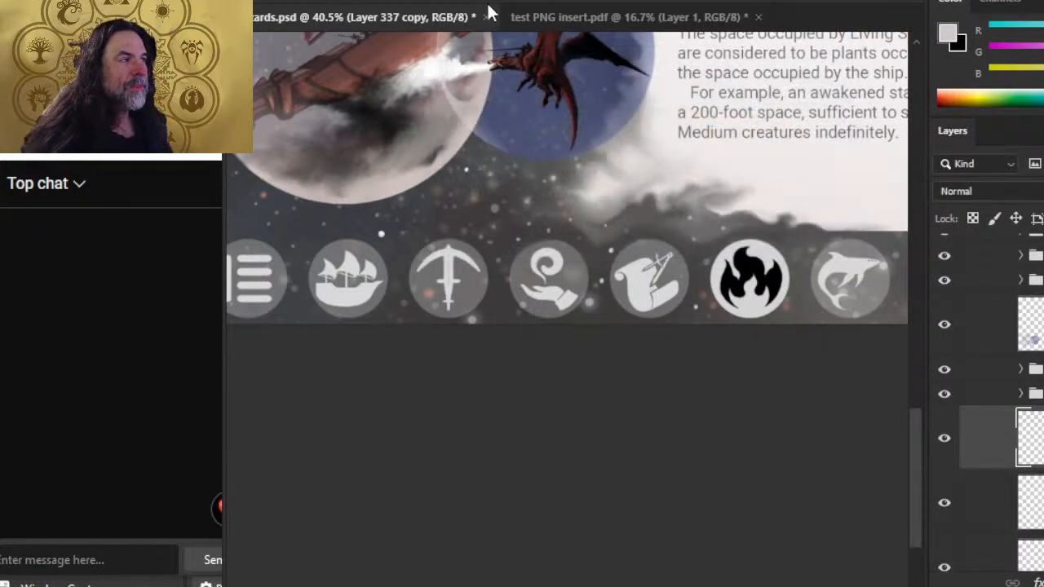
key("alt+t")
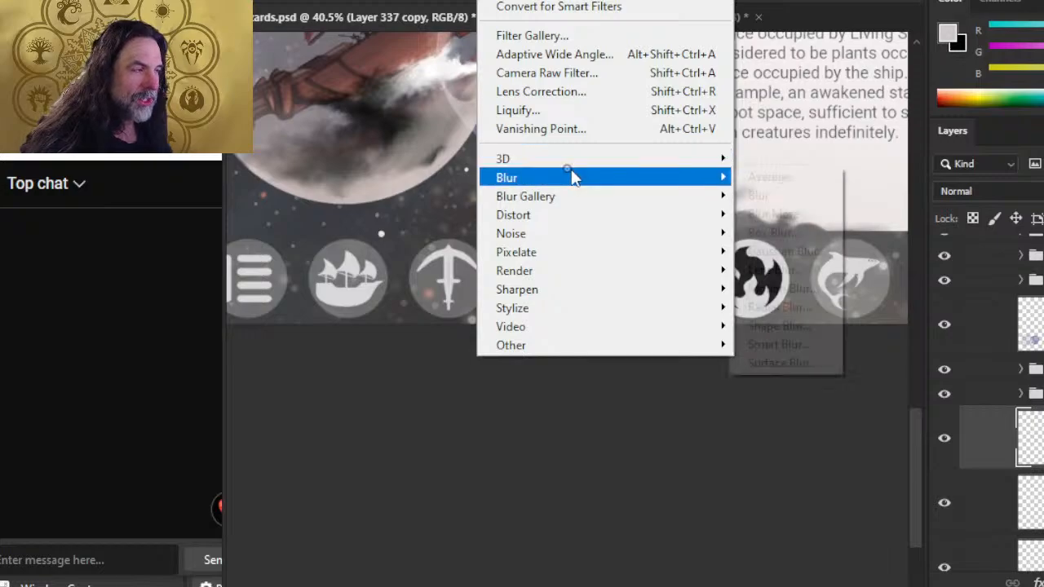
left_click(784, 251)
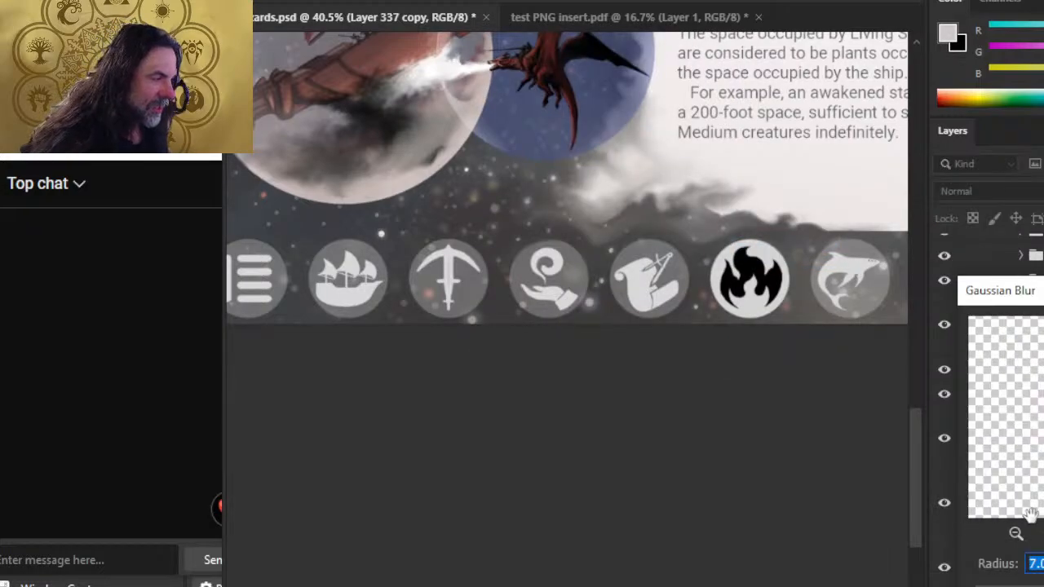
key("Return")
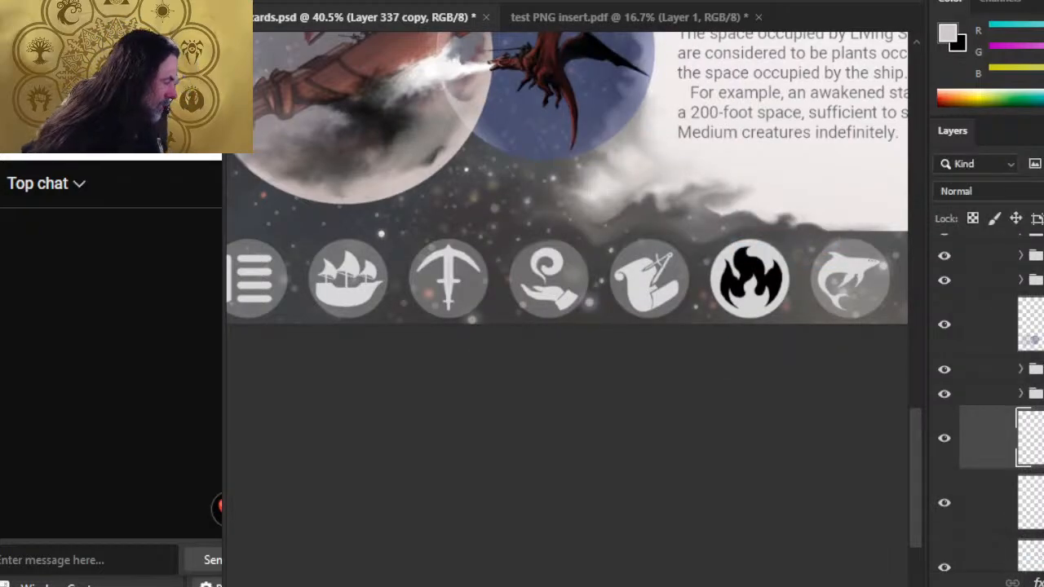
Duplicate the blurred star layer once more and merge the original with both blurred copies into one layer
right_click(1038, 438)
left_click(956, 31)
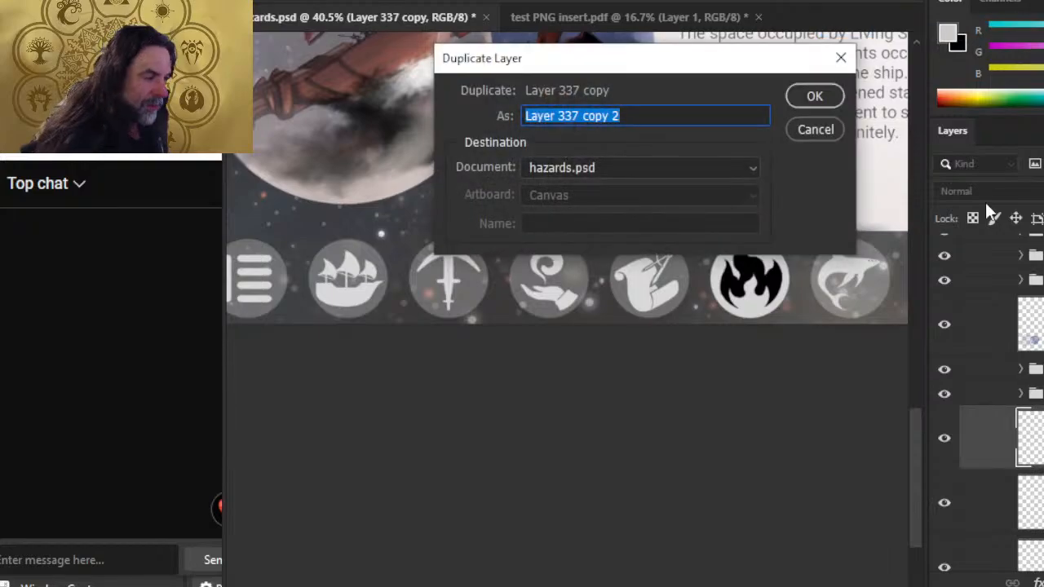
key("Return")
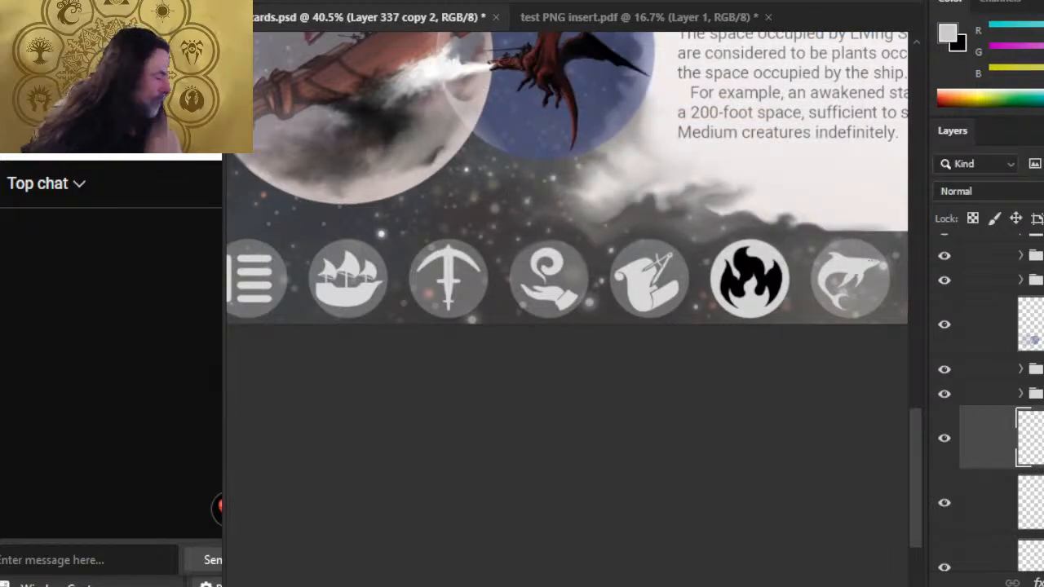
left_click(1034, 560)
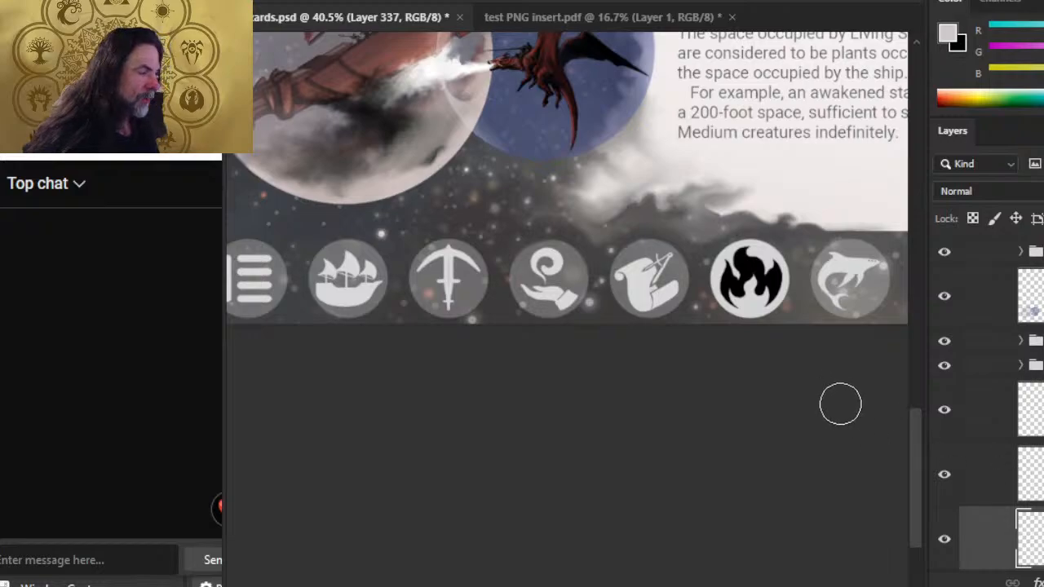
left_click(987, 410, "shift")
right_click(987, 409)
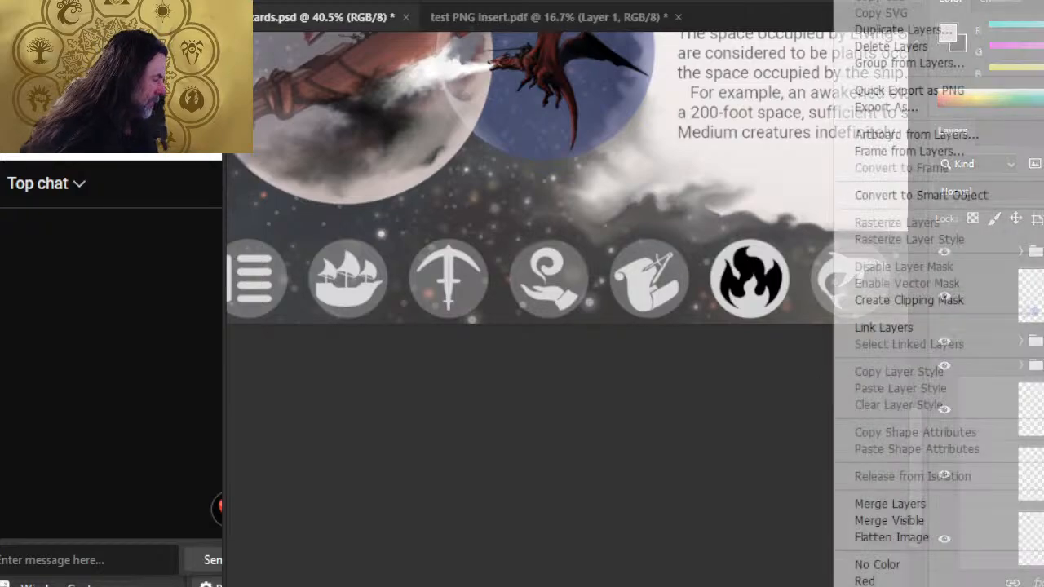
left_click(1002, 503)
On another new layer, paint larger and smaller light grey stars beside and below the ship's sphere
key("z")
mouse_move(718, 397)
left_mouse_down()
mouse_move(641, 394)
mouse_move(616, 457)
left_mouse_up()
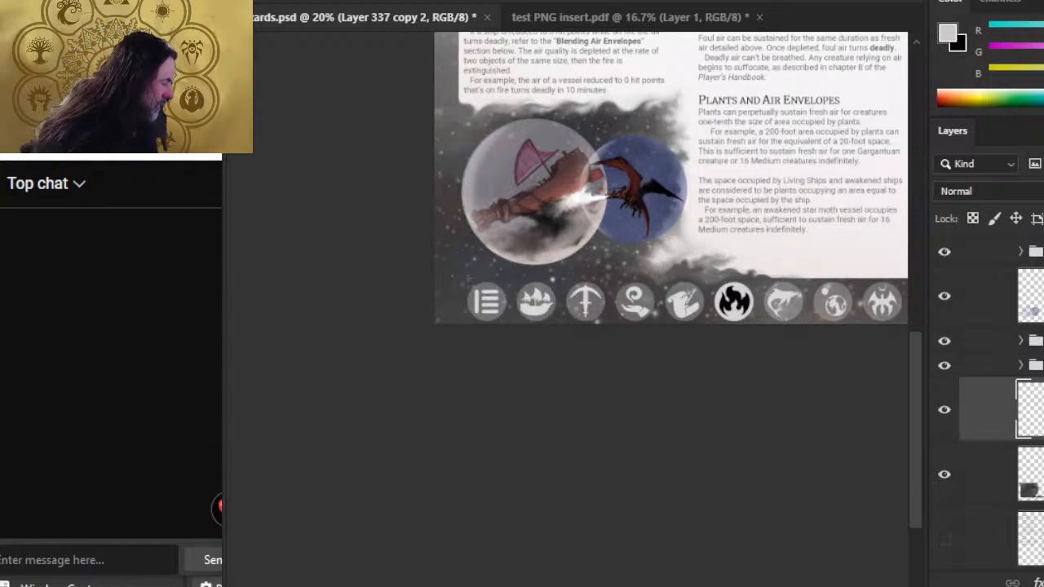
key("ctrl+alt+shift+n")
left_click_drag(438, 277, 472, 356)
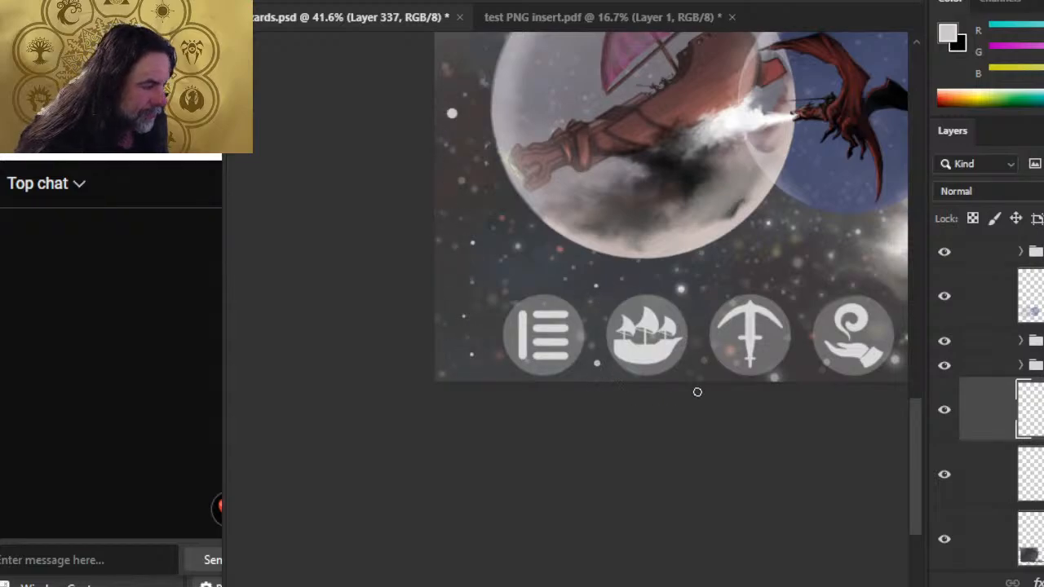
scroll(697, 392, "up", 5)
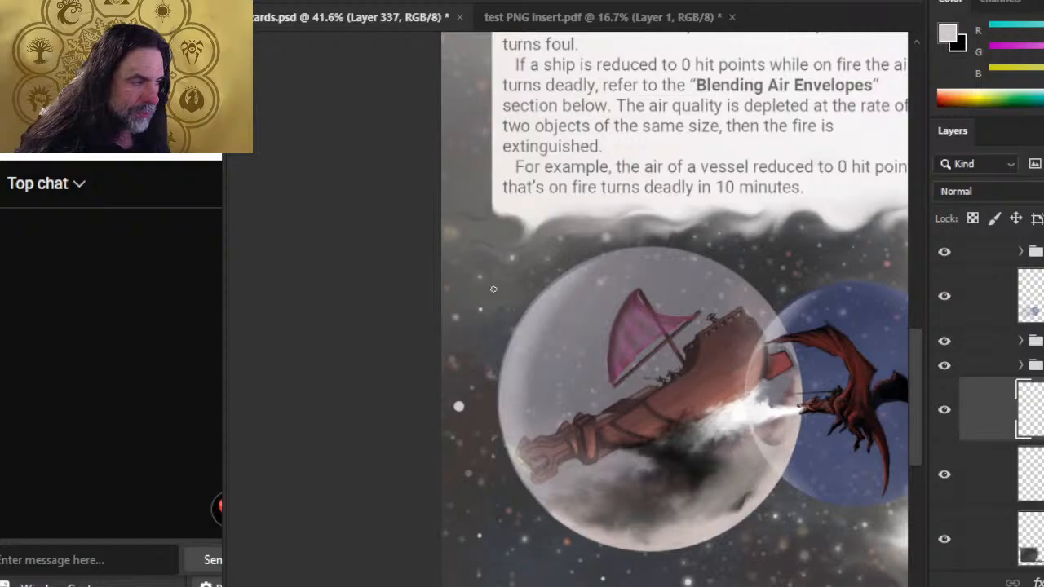
Sample a beige-grey from the sky near the text block's lower left corner and add softer star specks around the ship's sphere
left_click_drag(783, 291, 807, 256)
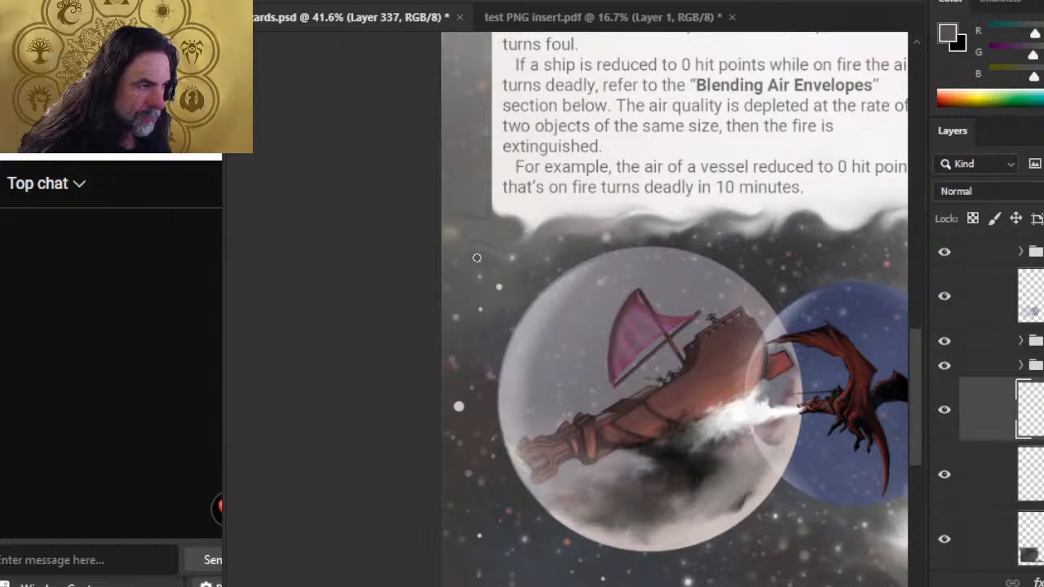
key("x")
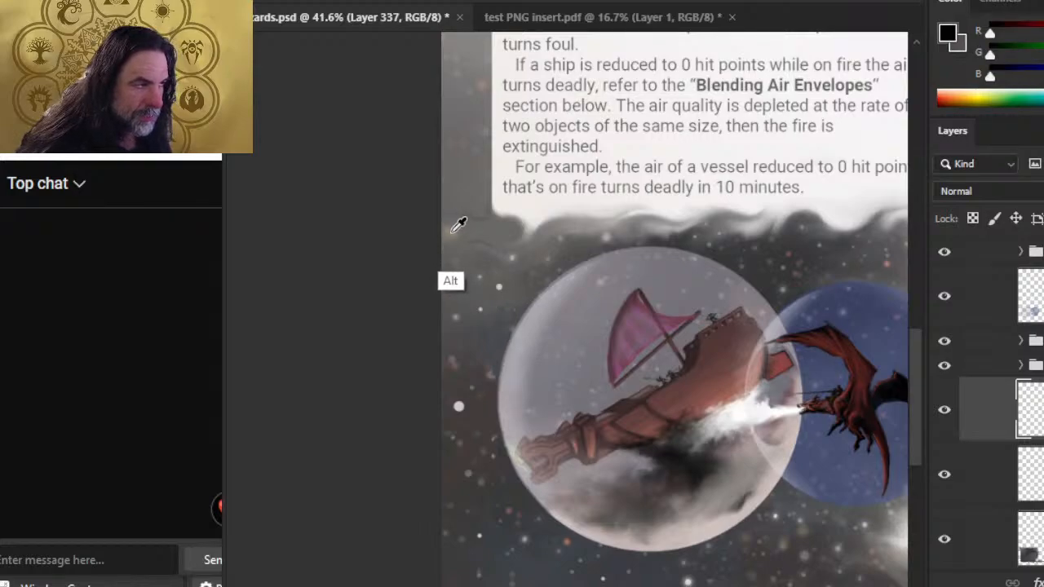
left_click(451, 234, "alt")
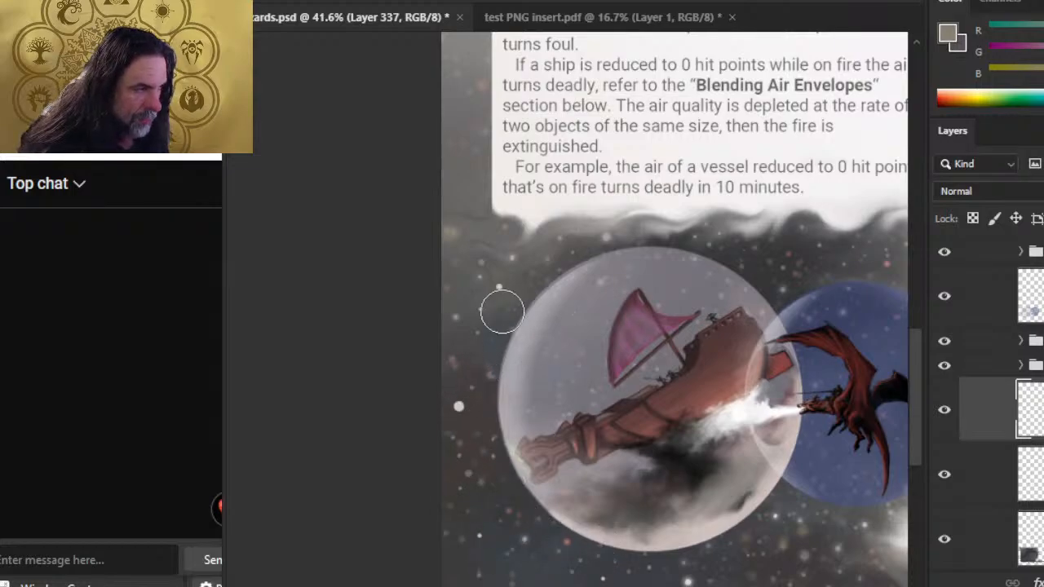
left_click_drag(700, 460, 524, 402)
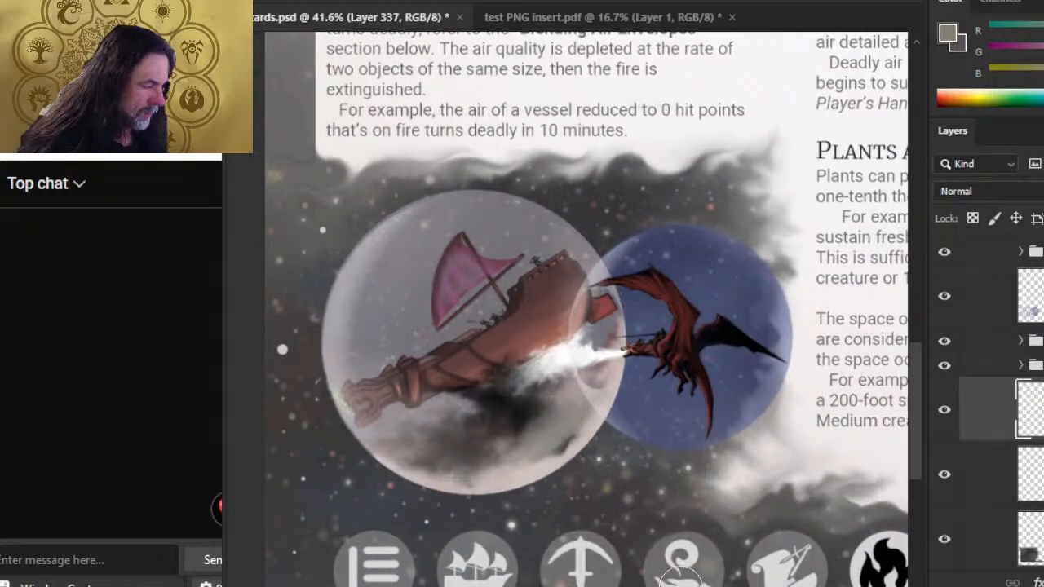
left_click_drag(646, 509, 594, 504)
Duplicate the newest star layer with the name ' and apply a Gaussian Blur of radius 5.0 to the copy
right_click(1042, 412)
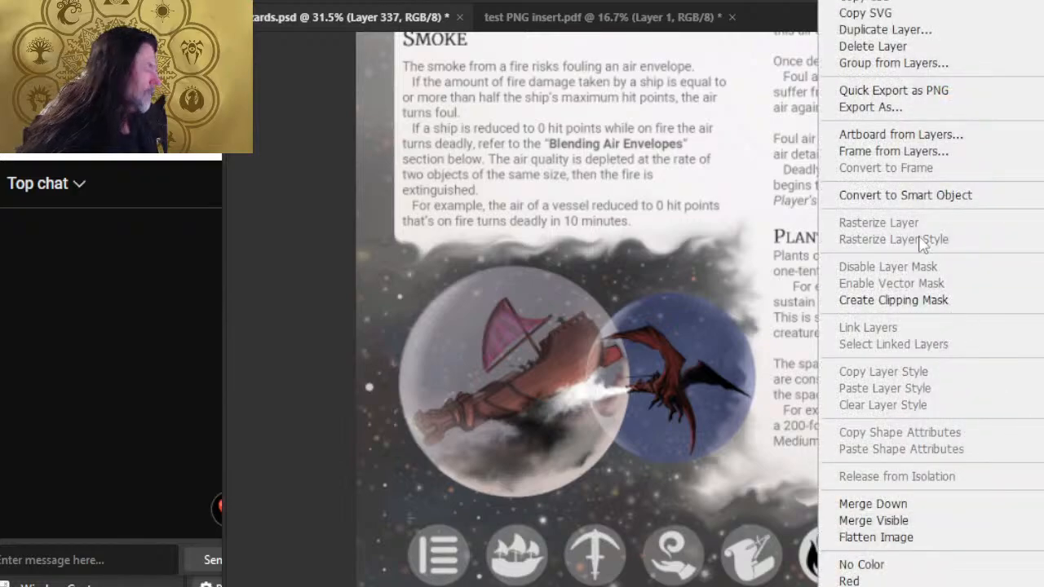
left_click(885, 30)
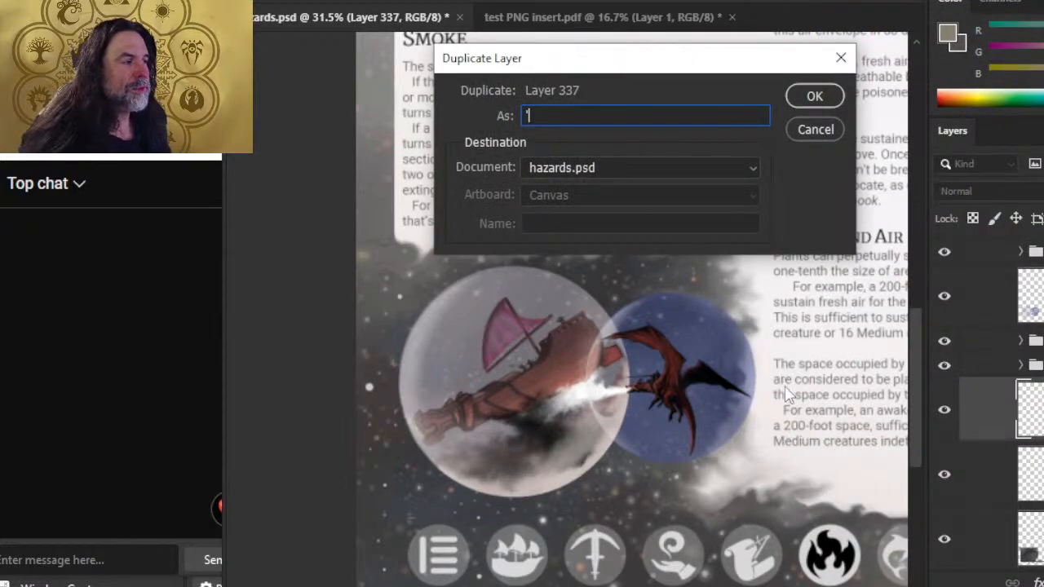
type("'")
key("Return")
left_click(493, 0)
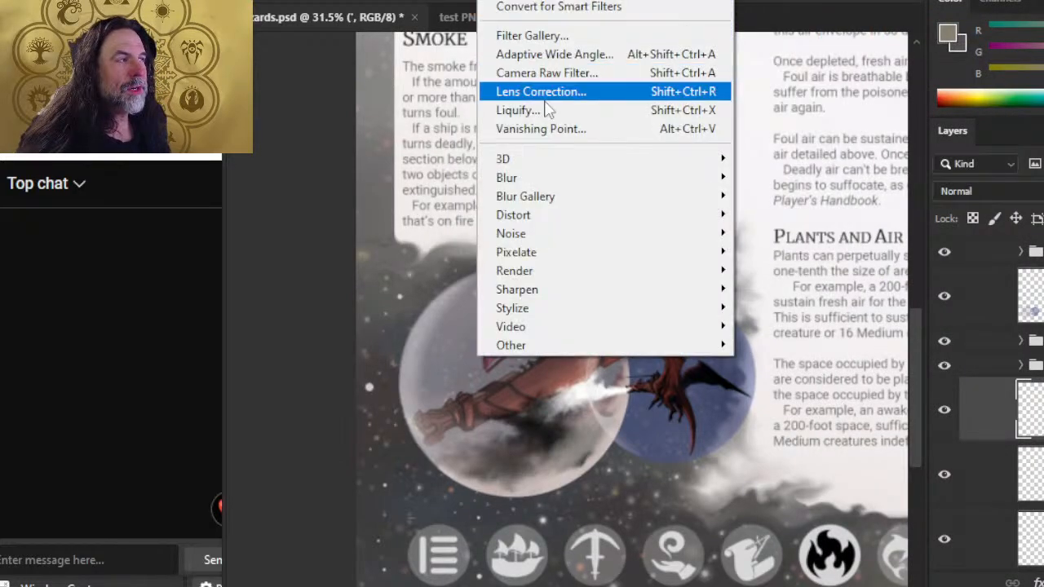
left_click(544, 175)
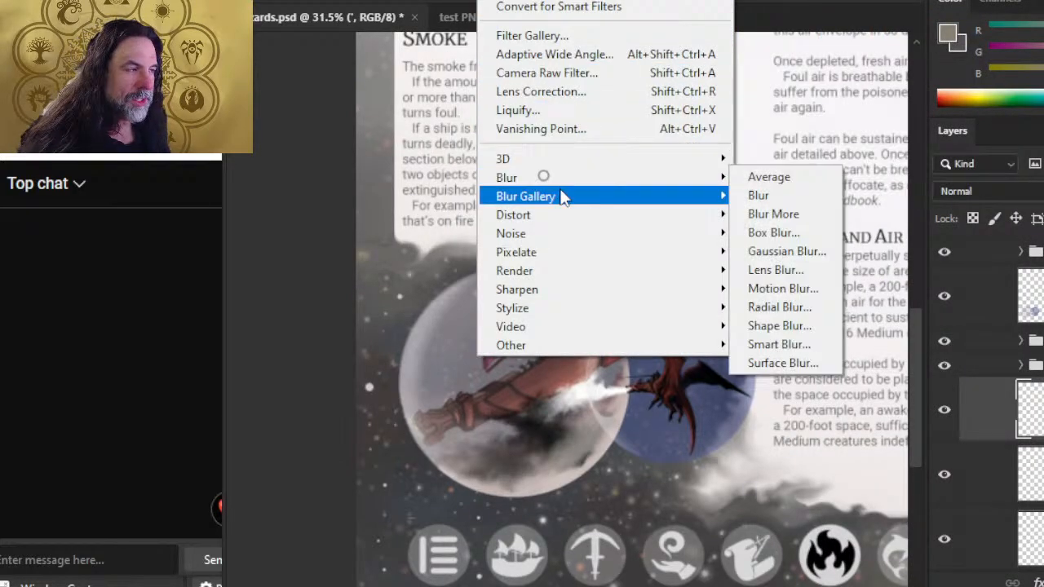
left_click(779, 254)
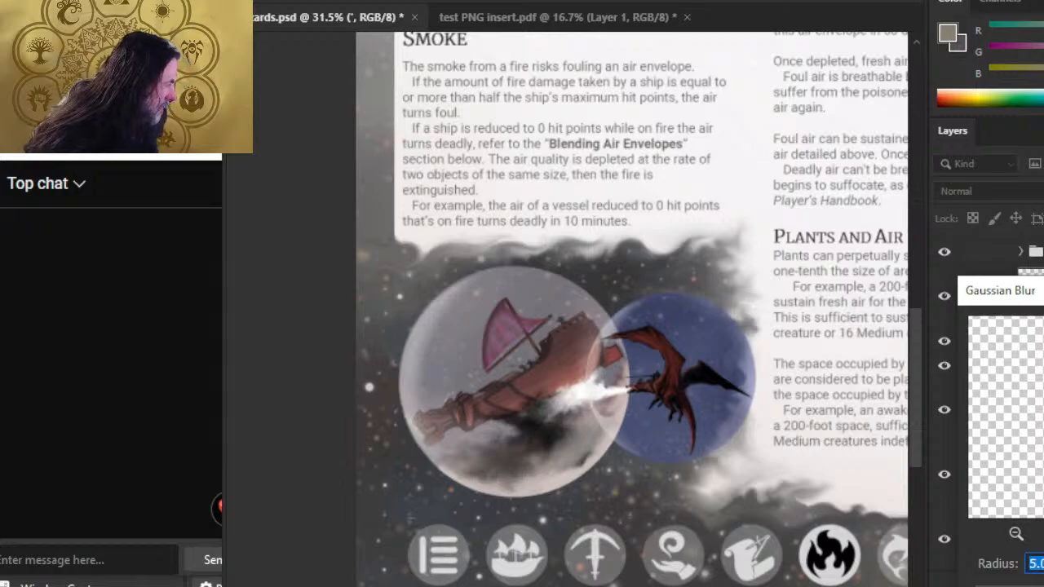
key("Return")
Duplicate the blurred star layer under its default name and apply a stronger Gaussian Blur, with a radius of about 8, to the copy
right_click(991, 410)
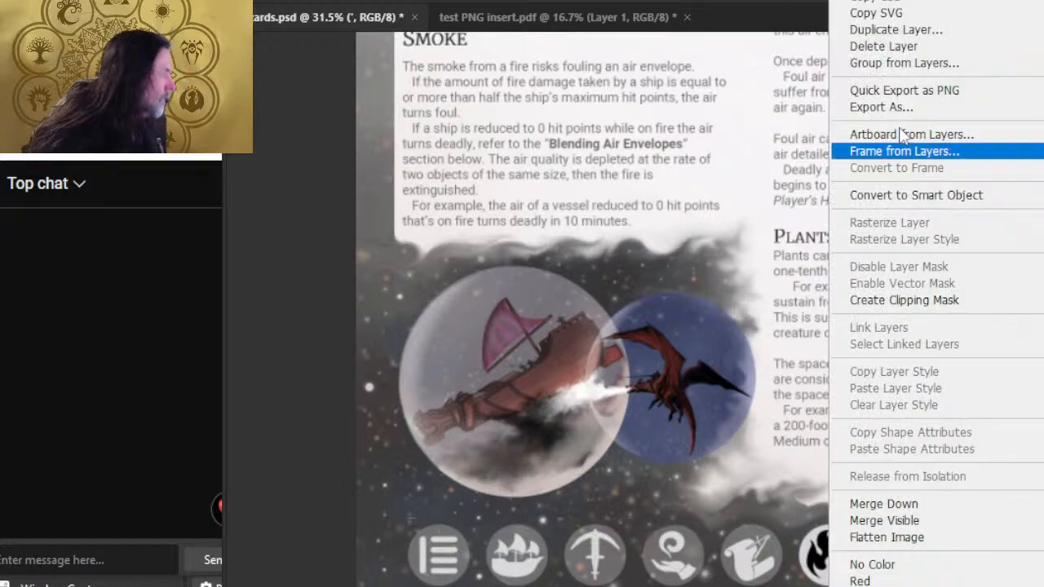
left_click(922, 37)
key("Return")
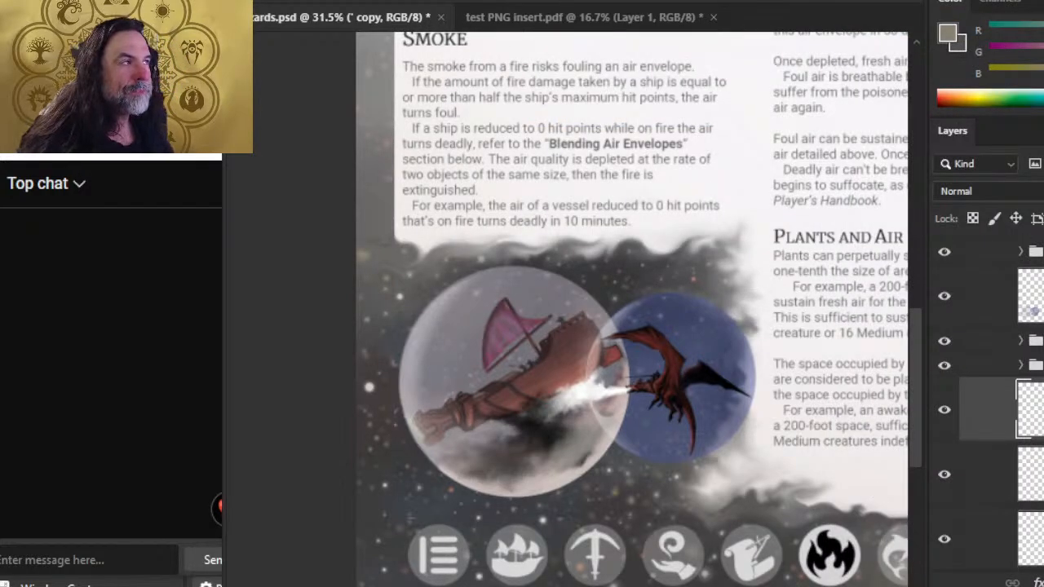
left_click(492, 1)
mouse_move(544, 183)
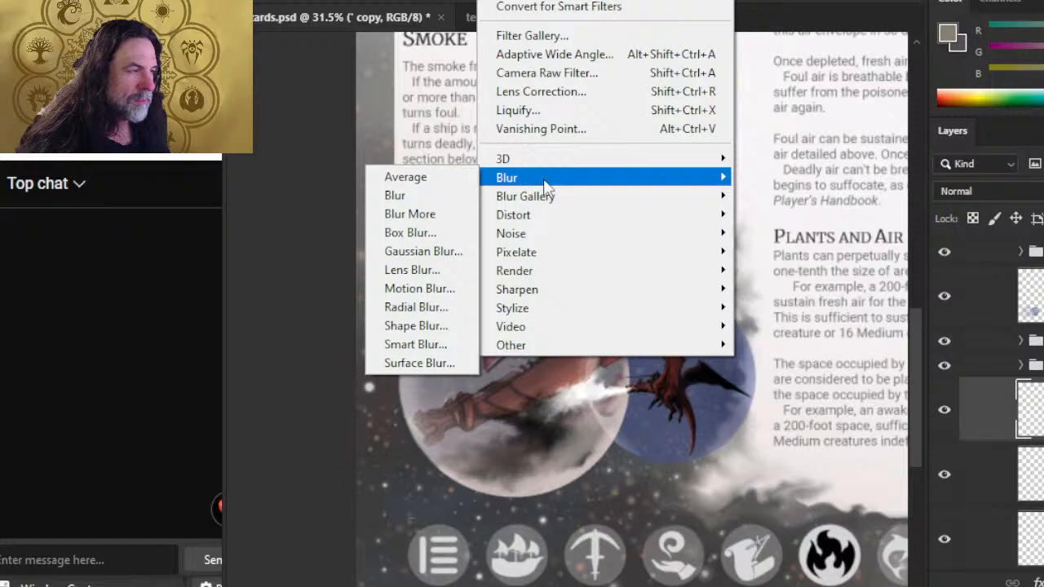
left_click(423, 252)
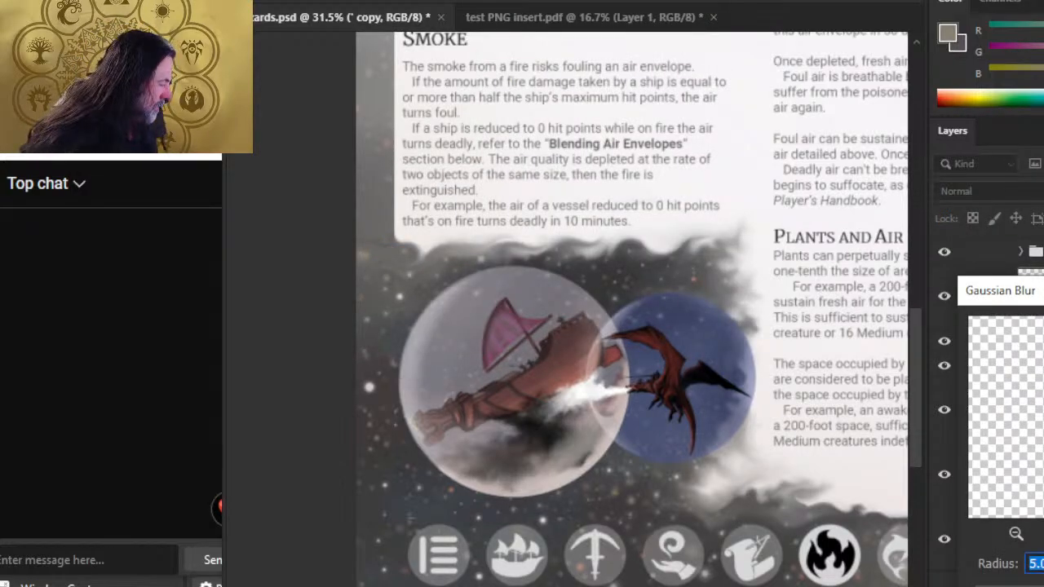
key("Return")
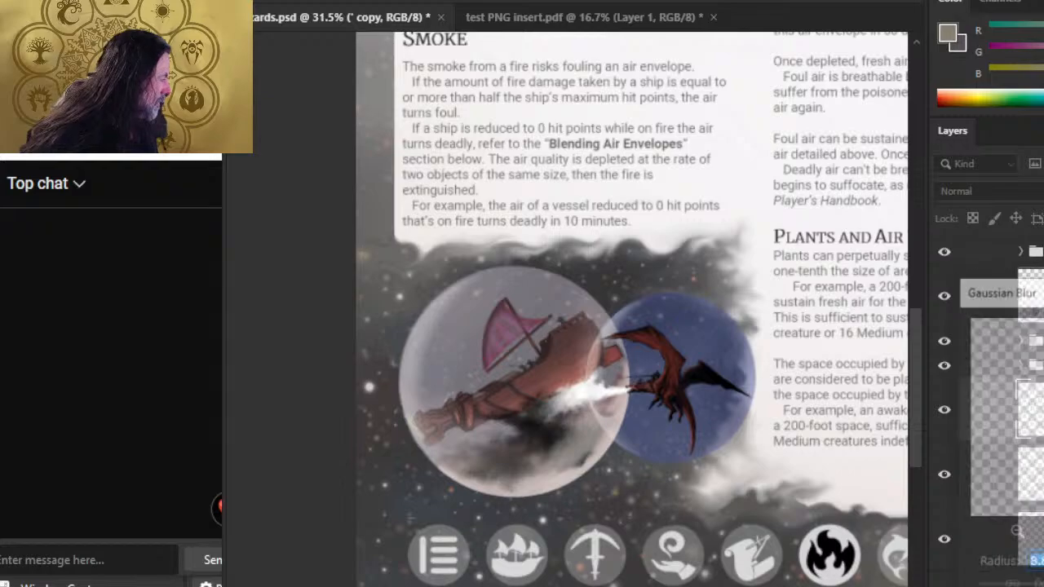
Merge the original star layer with its two blurred copies into a single layer
left_click(1031, 539)
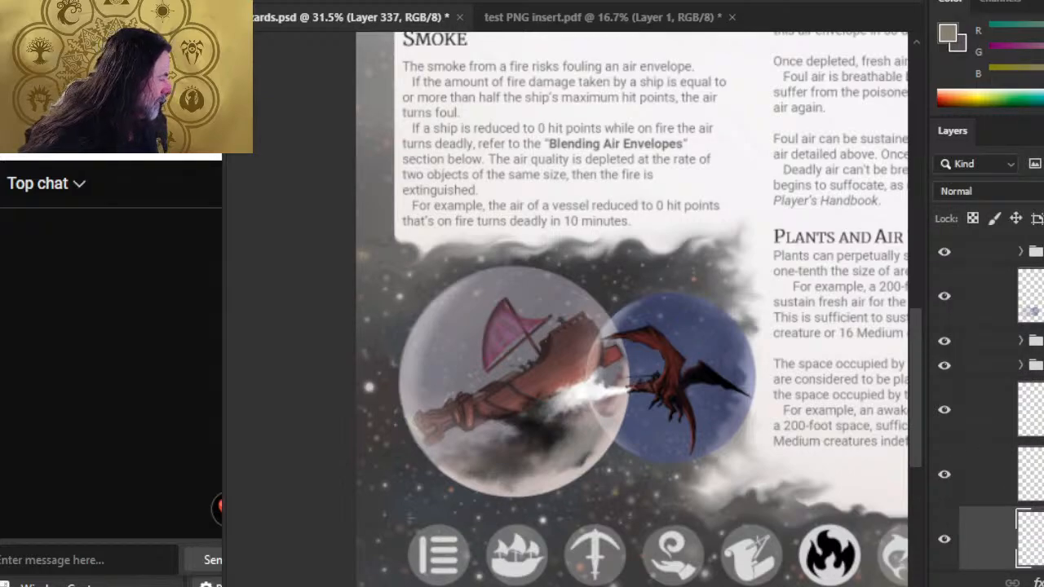
left_click(1036, 410, "shift")
right_click(1036, 415)
left_click(972, 505)
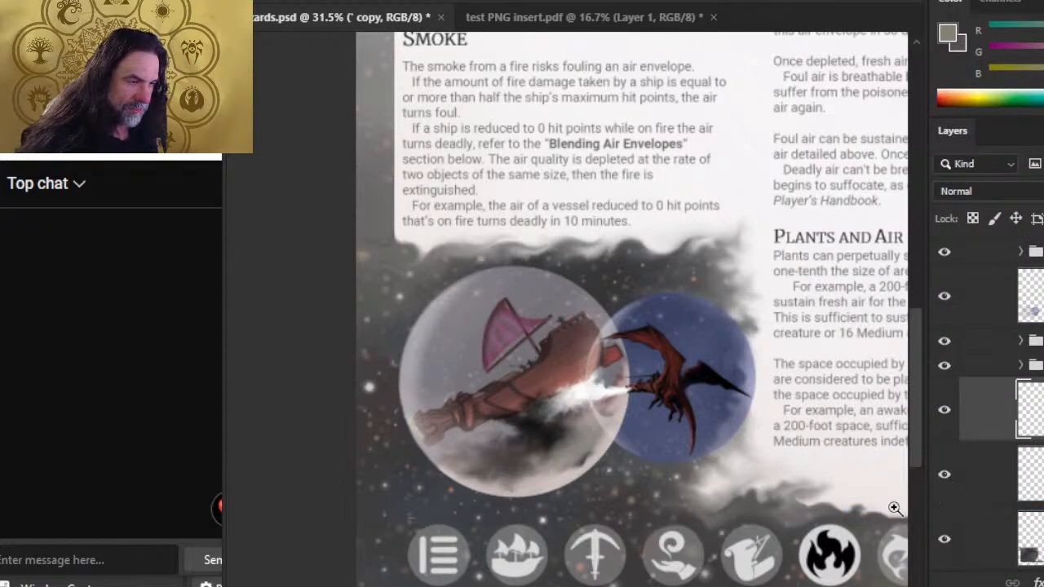
Collapse the dragonfire group and switch its visibility off and on to compare page 69 with and without the artwork
scroll(695, 409, "down", 2)
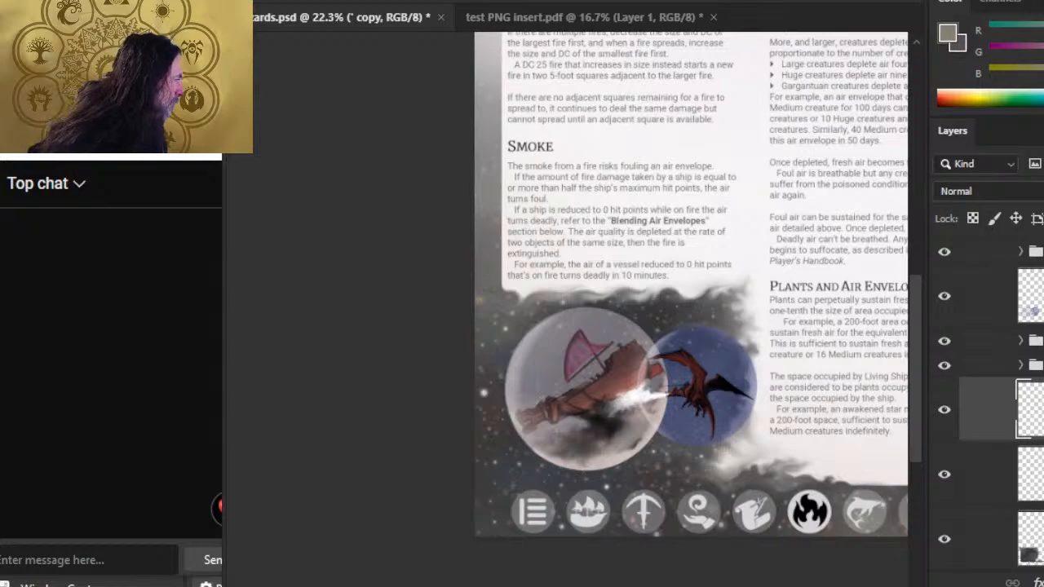
scroll(1001, 383, "up", 3)
left_click(986, 345)
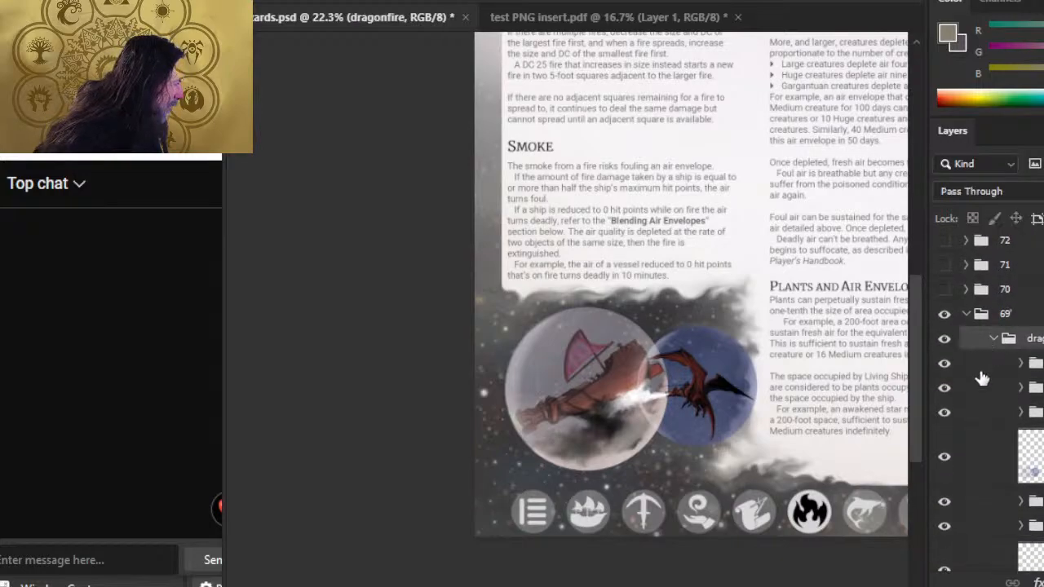
left_click(995, 341)
left_click(944, 368)
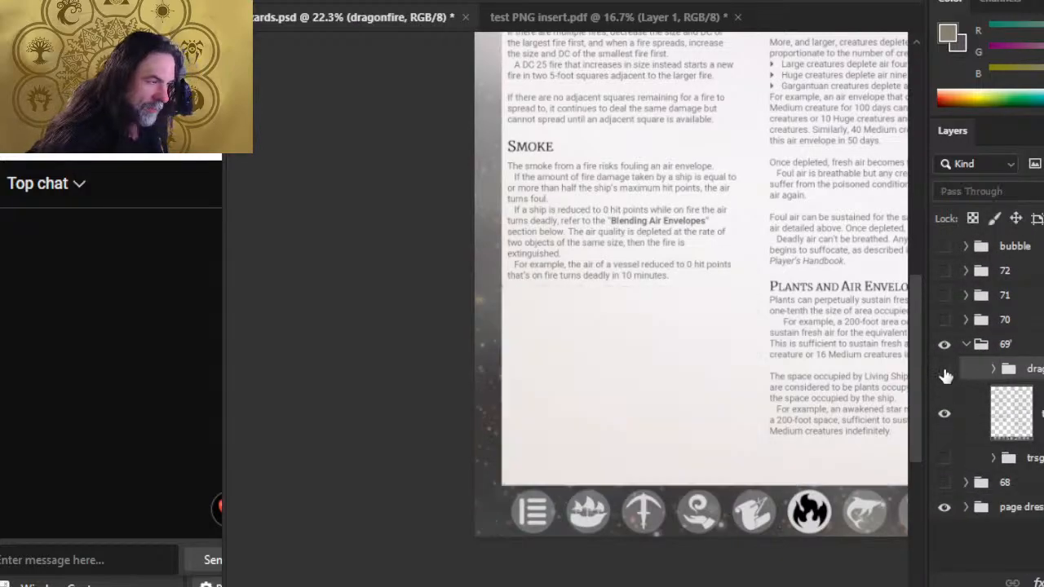
left_click(943, 369)
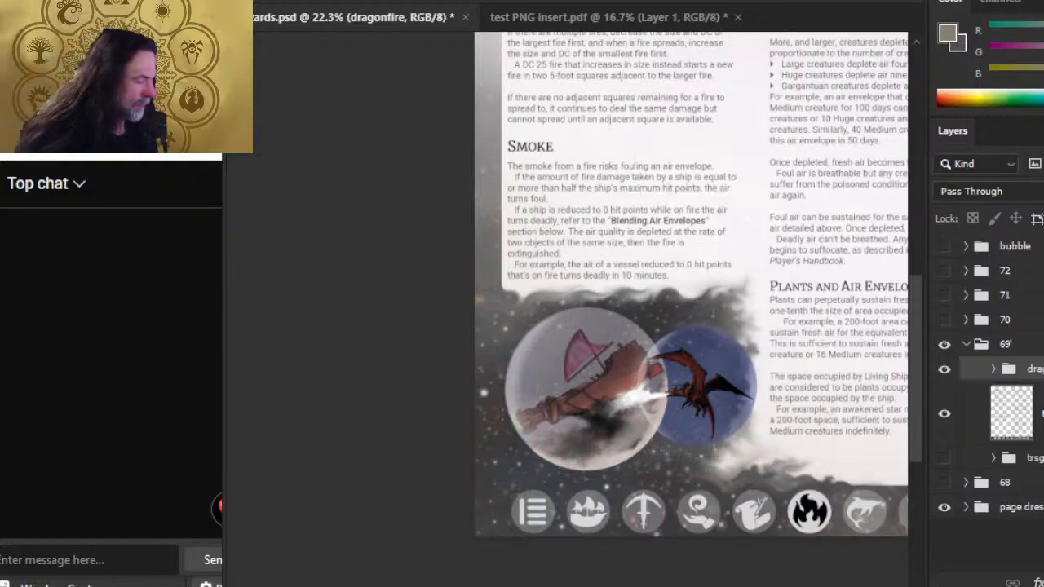
left_click_drag(738, 375, 585, 298)
scroll(699, 334, "down", 2)
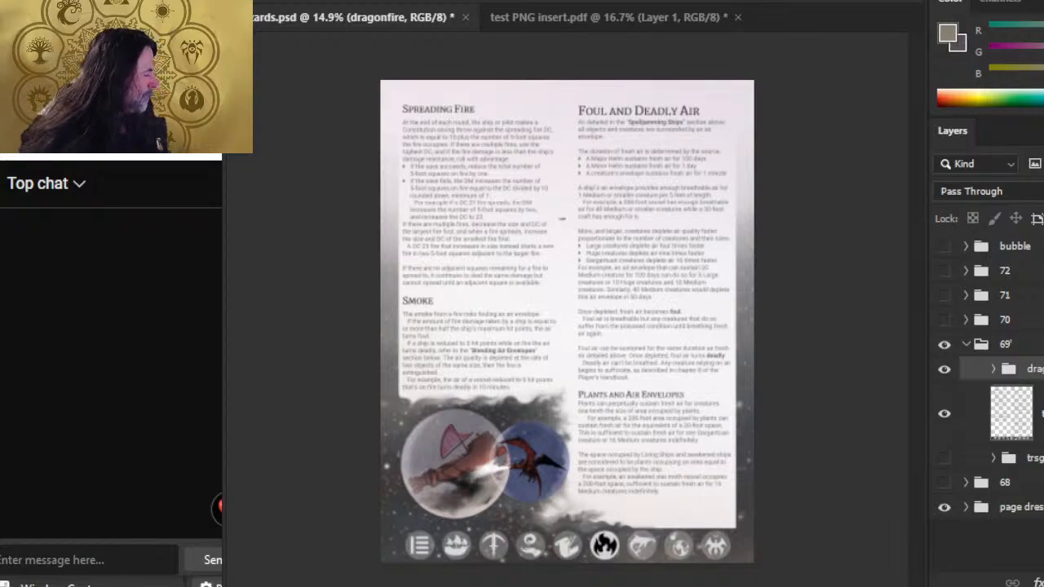
Close test PNG insert.pdf and return to hazards.psd
left_click(731, 25)
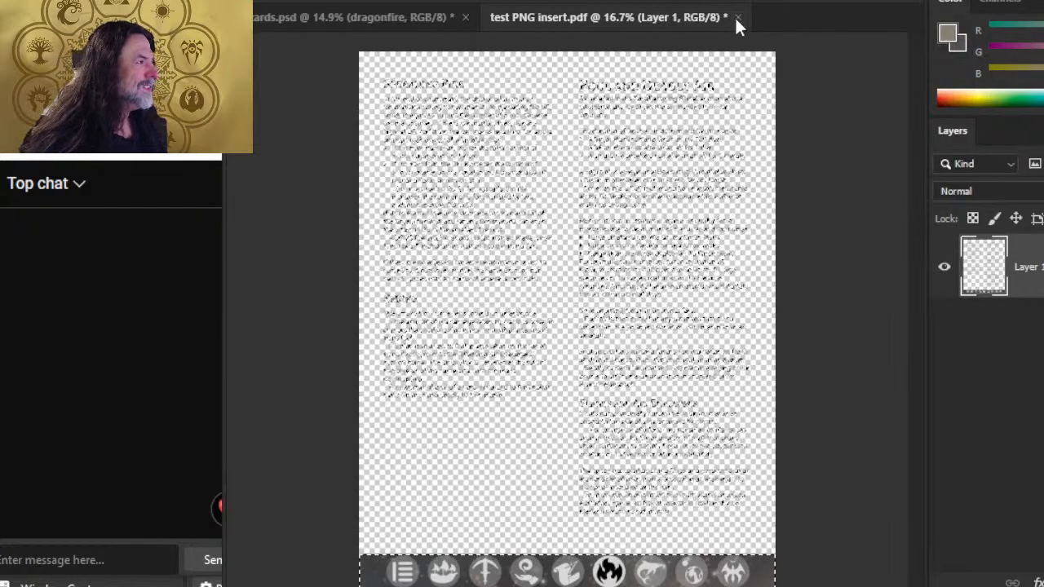
left_click(737, 17)
left_click(561, 220)
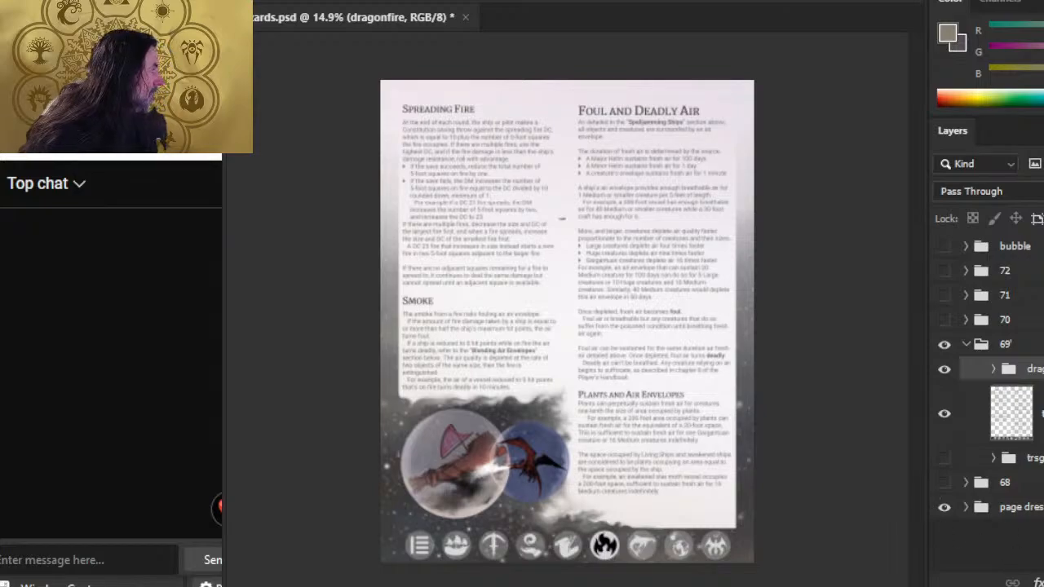
Select a rectangle around the artwork in the page's lower left corner and extend the selection's upper edge slightly upward
left_click_drag(343, 585, 639, 386)
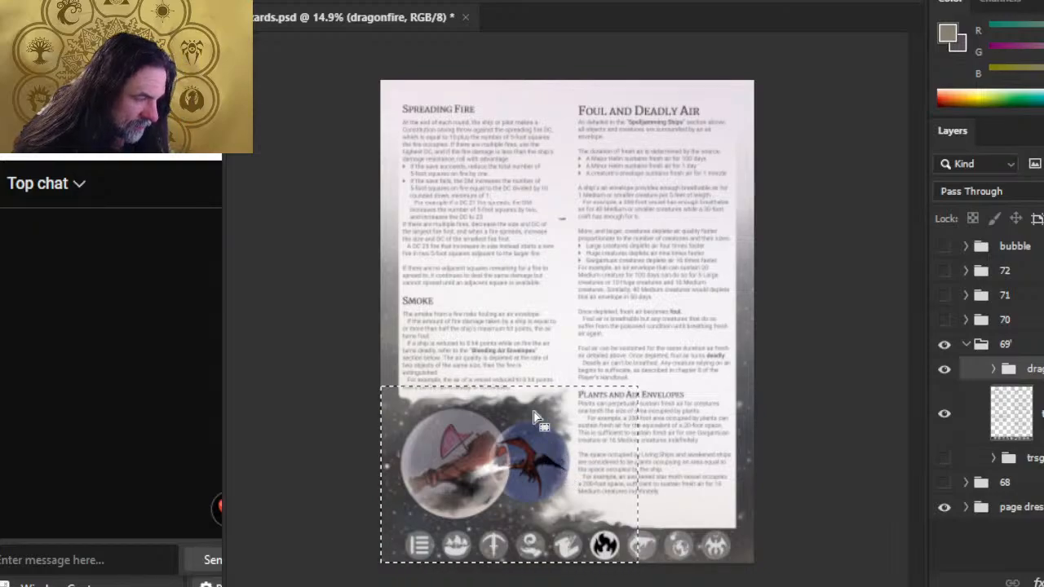
right_click(491, 300)
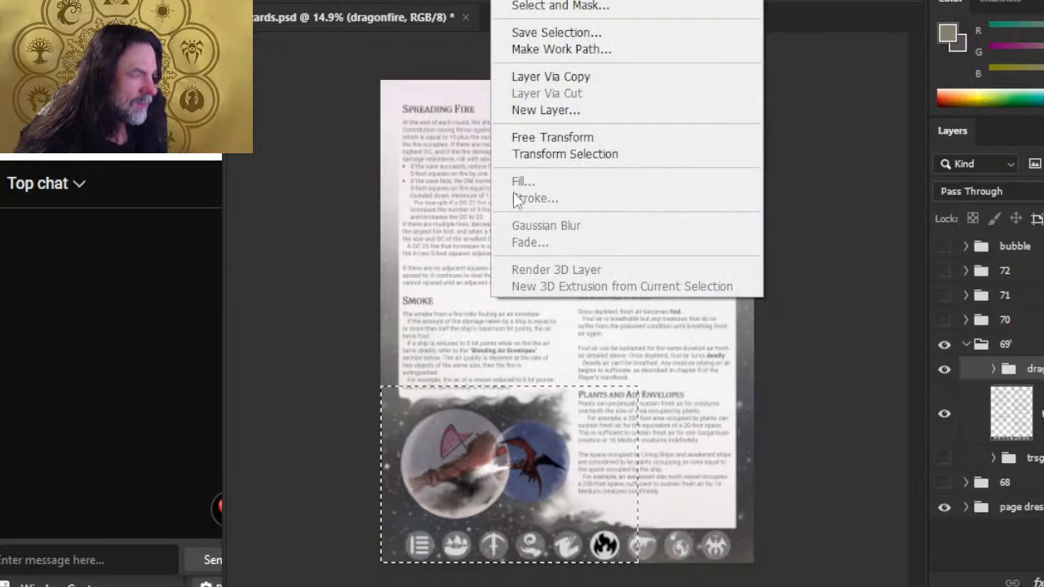
left_click(571, 154)
left_click_drag(509, 385, 509, 377)
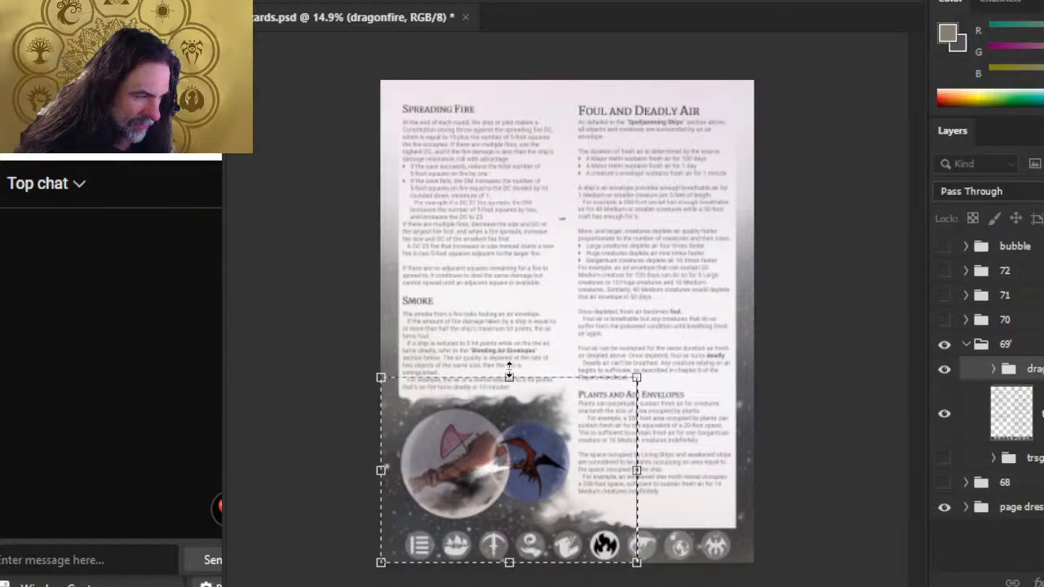
key("Return")
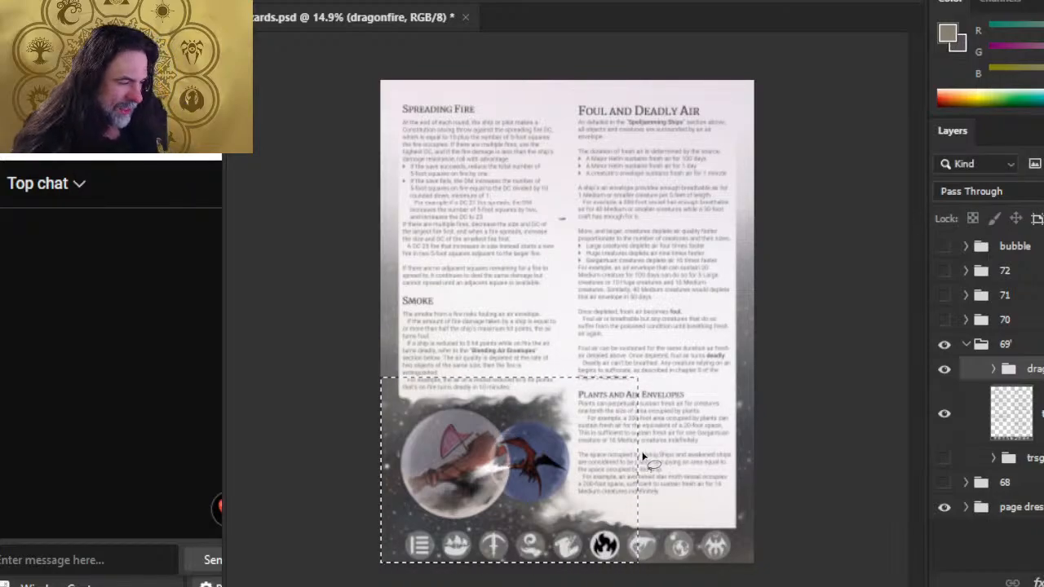
Hide page 69's text layer and paste a merged copy of the selected artwork area as a new layer
left_click(945, 414)
key("ctrl+shift+c")
key("ctrl+v")
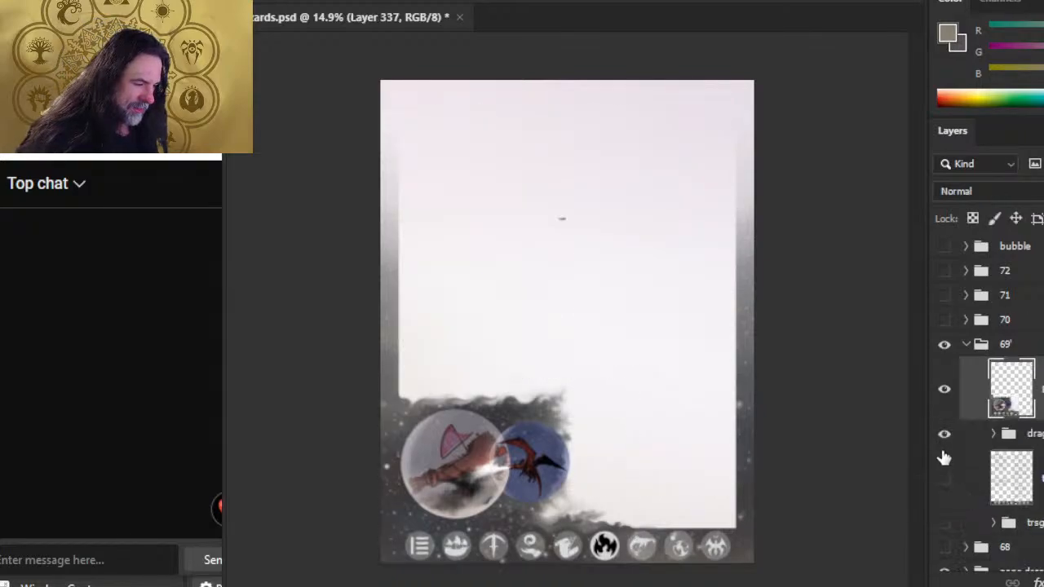
Duplicate the pasted artwork layer into a new document
right_click(1037, 408)
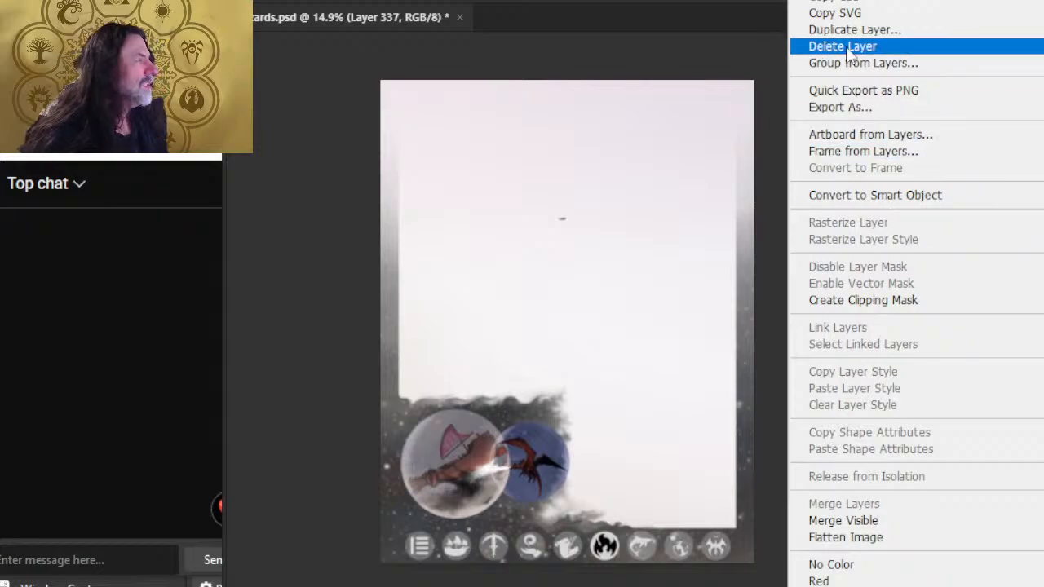
left_click(850, 29)
left_click(604, 167)
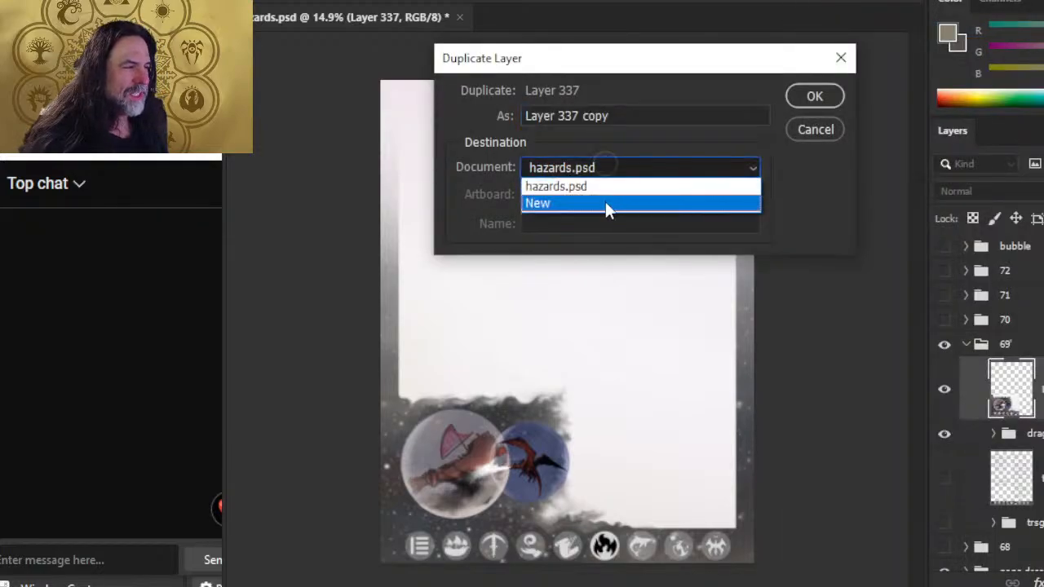
left_click(605, 202)
left_click(803, 95)
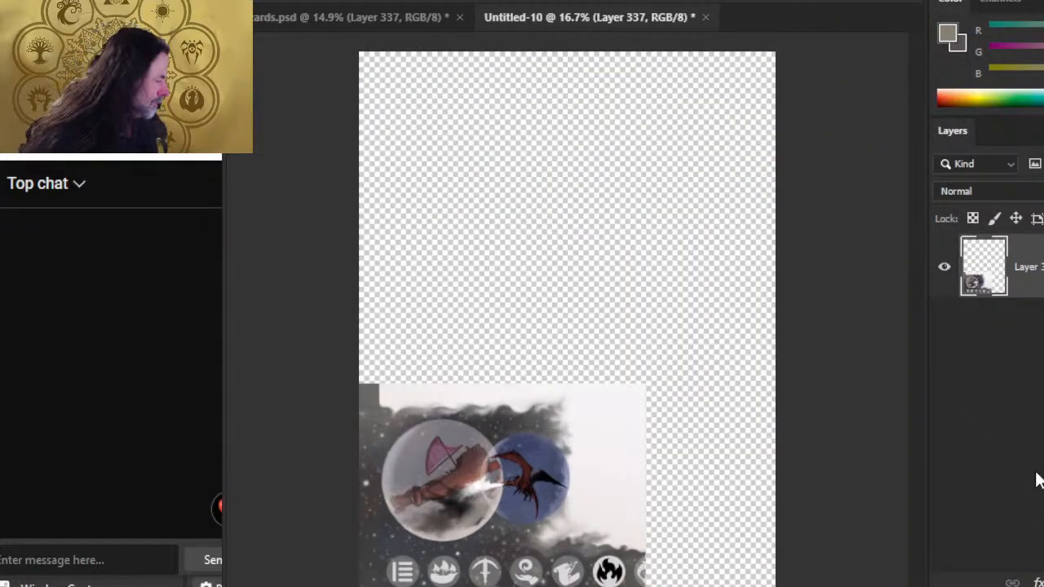
Return to hazards.psd, show page 69's text again and collapse the 69' group
left_click(387, 17)
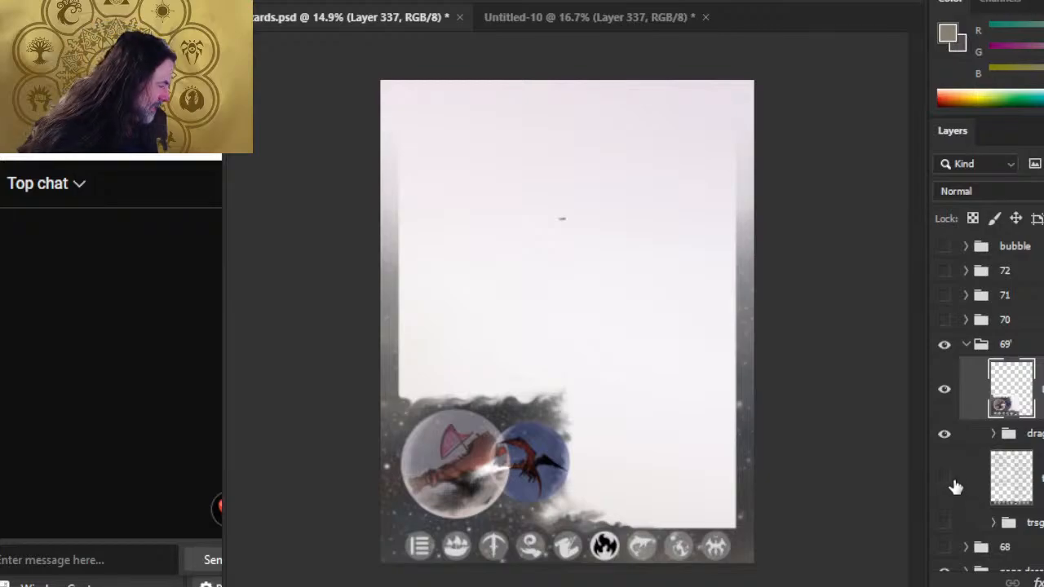
left_click(969, 345)
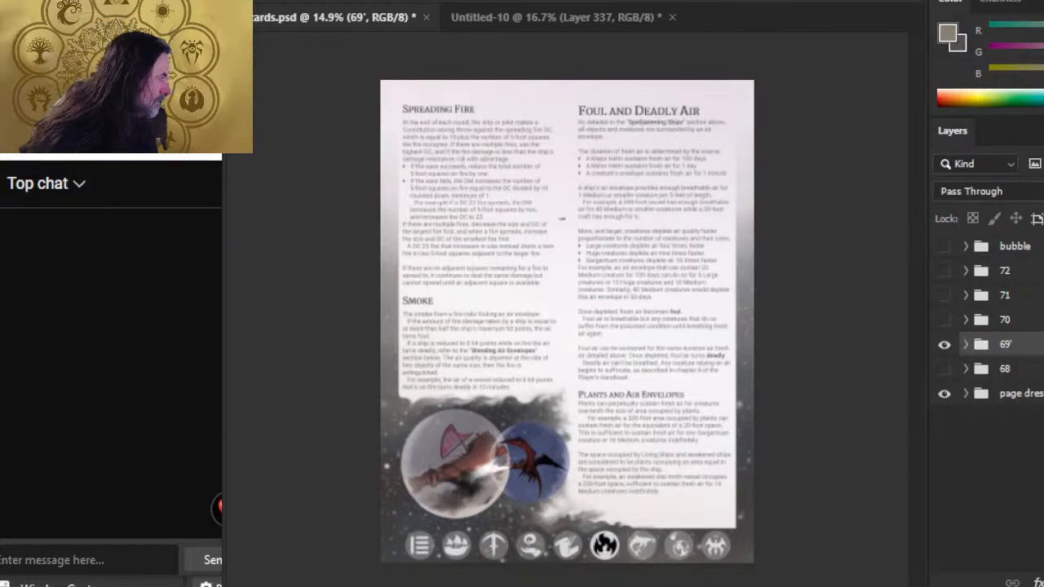
In Untitled-10, select the artwork layer's contents and crop the canvas to them
left_click(513, 15)
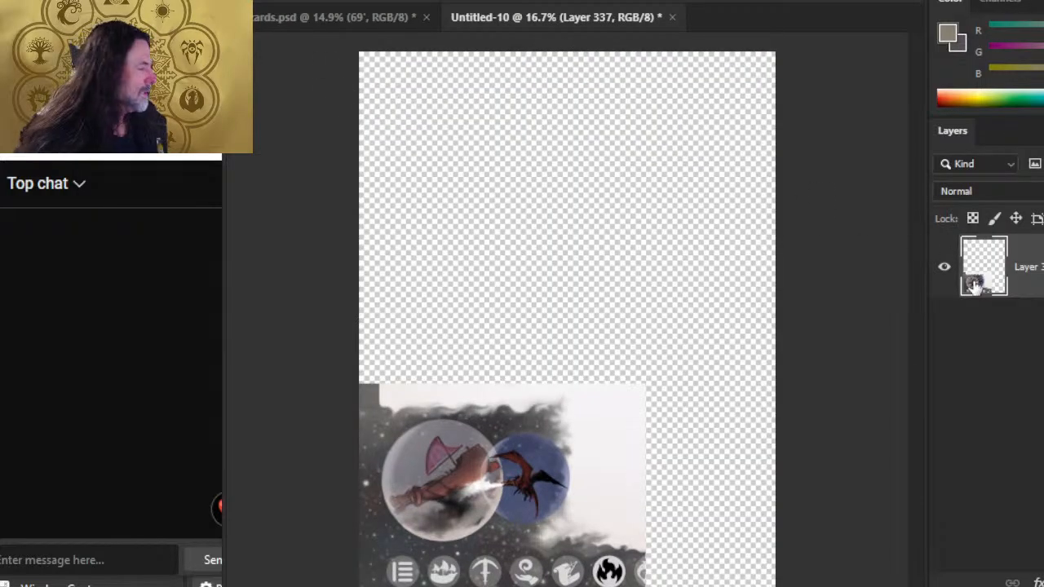
left_click(975, 285, "ctrl")
left_click(333, 0)
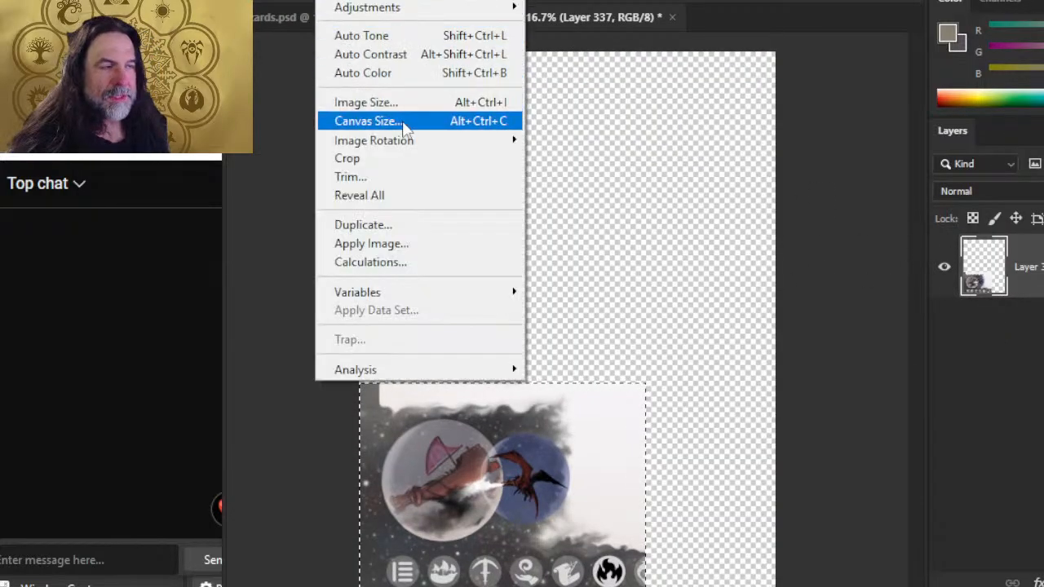
left_click(403, 159)
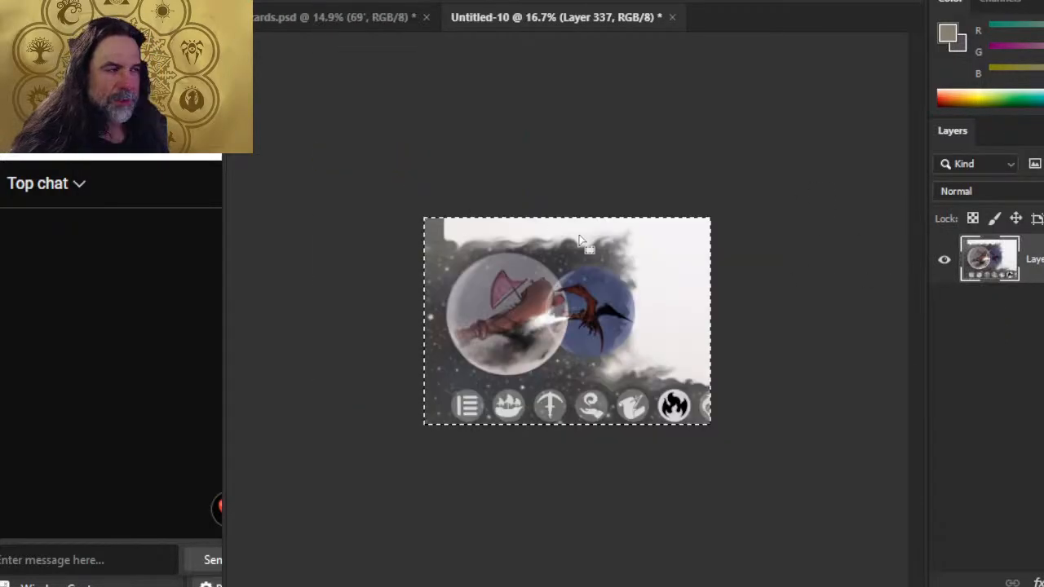
Set Untitled-10's canvas size to 5.9 by 4.3 inches, anchored at the lower-left corner
left_click(309, 9)
left_click(409, 119)
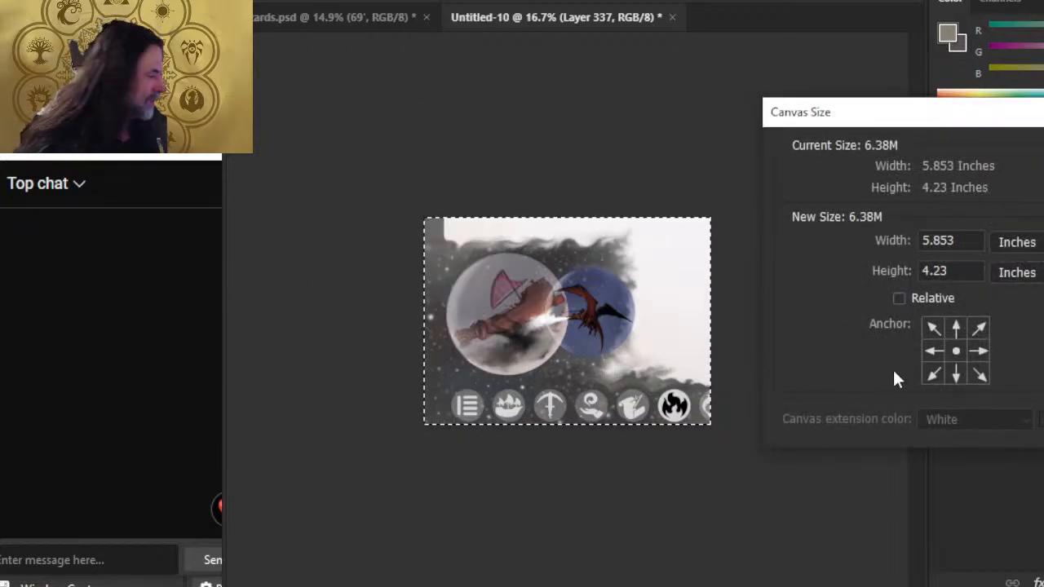
left_click(934, 374)
double_click(965, 245)
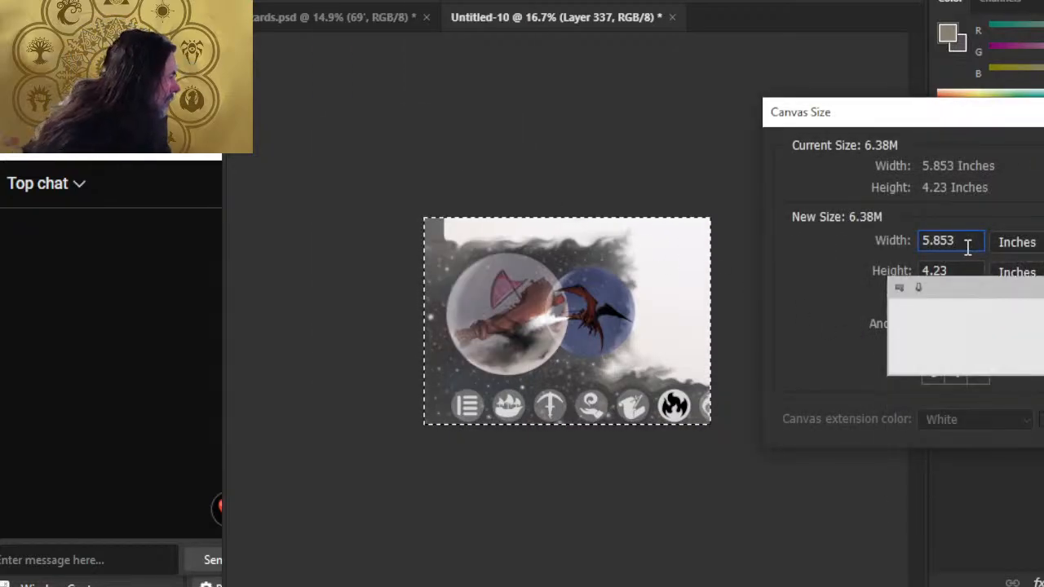
type("5.9")
key("Tab")
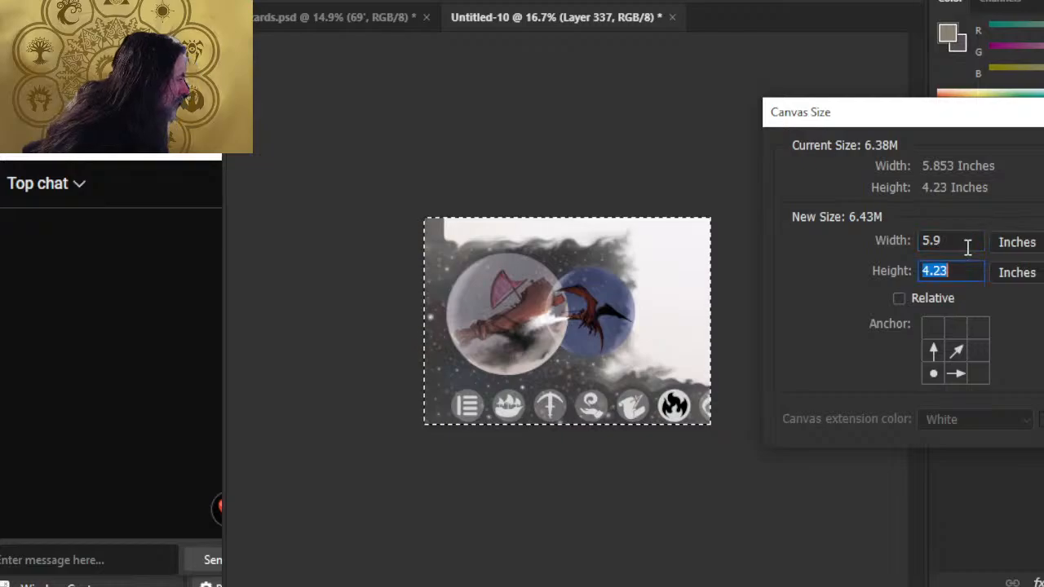
type("4.2")
key("BackSpace")
type("3")
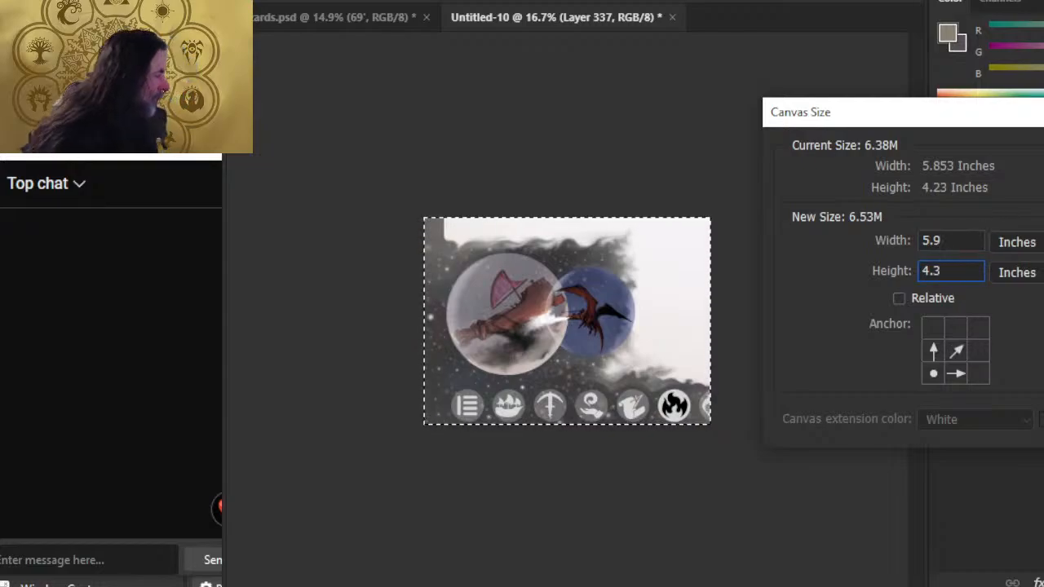
Capture the new canvas dimensions and anchor setting with Snipping Tool, and apply the canvas resize
key("Return")
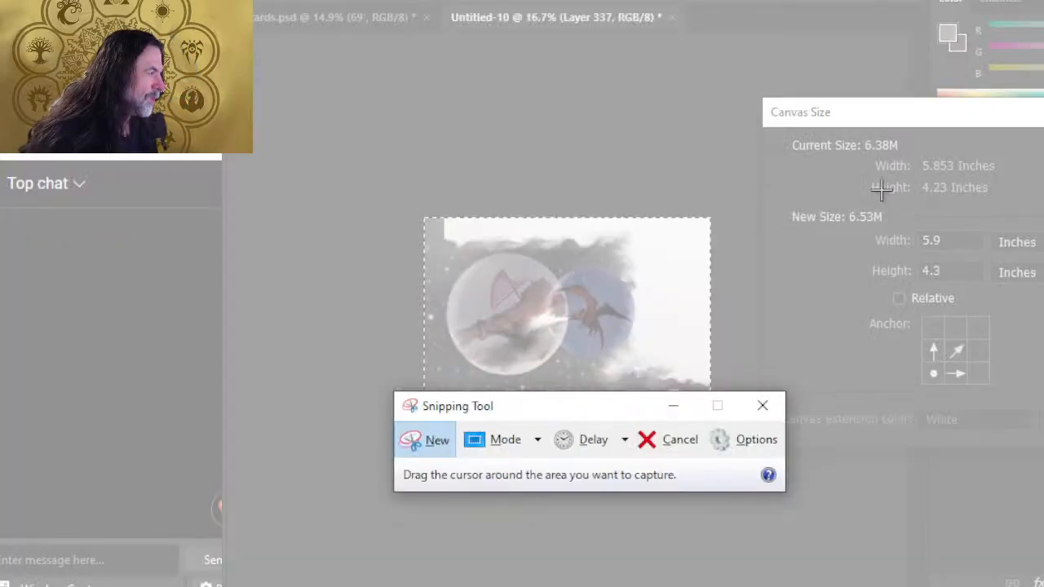
left_click_drag(882, 189, 996, 390)
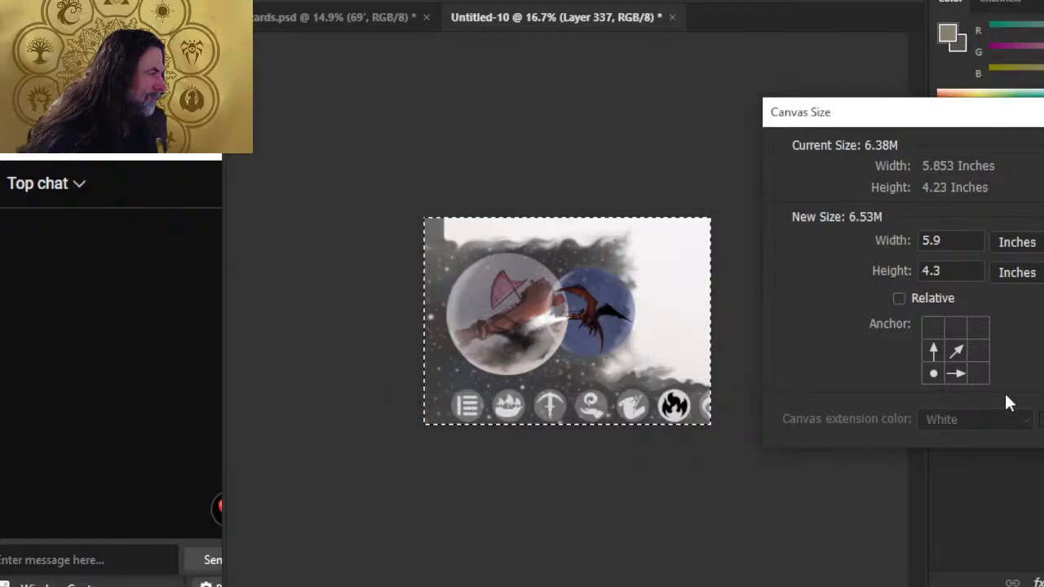
left_click_drag(857, 26, 1043, 245)
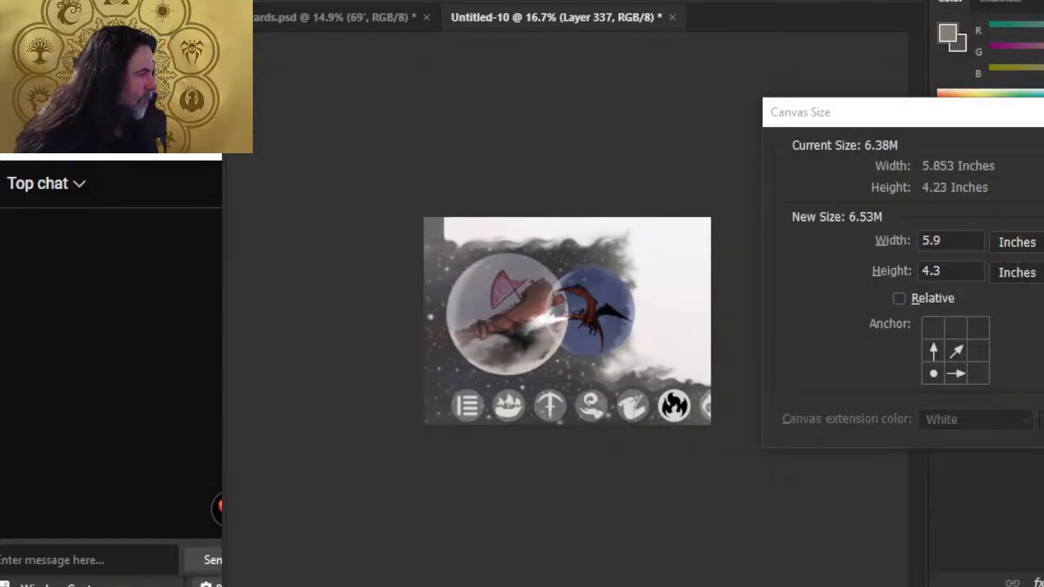
key("Return")
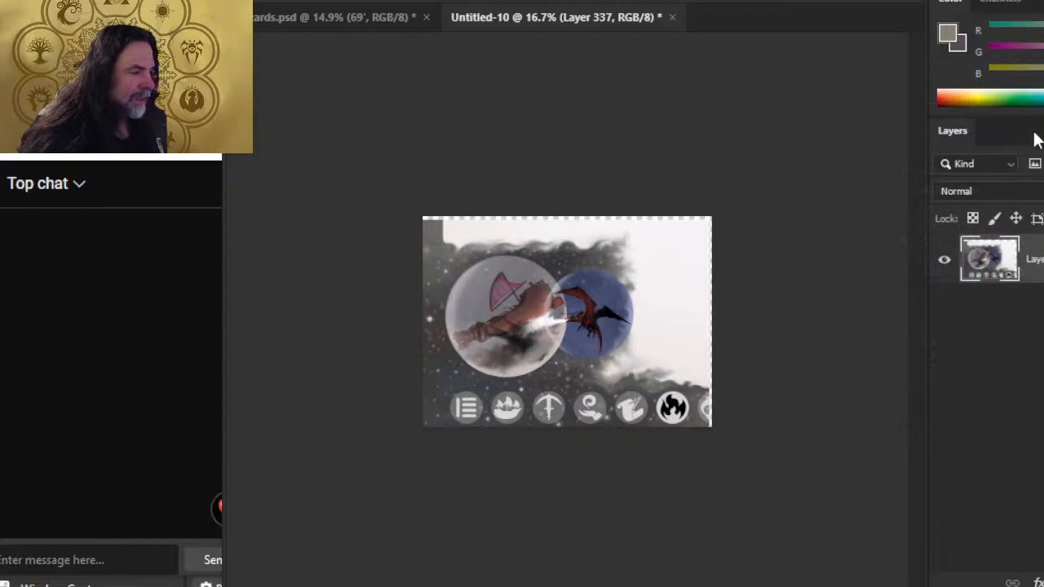
Add a layer mask to the artwork, paint out its upper and right edges in black, and apply the mask
left_click_drag(408, 211, 439, 218)
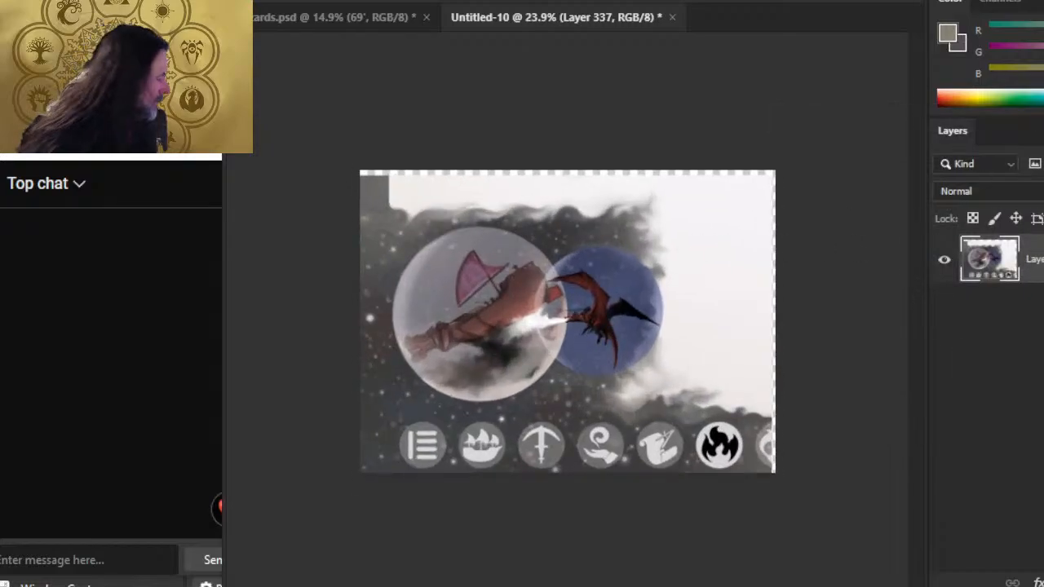
left_click(1043, 583)
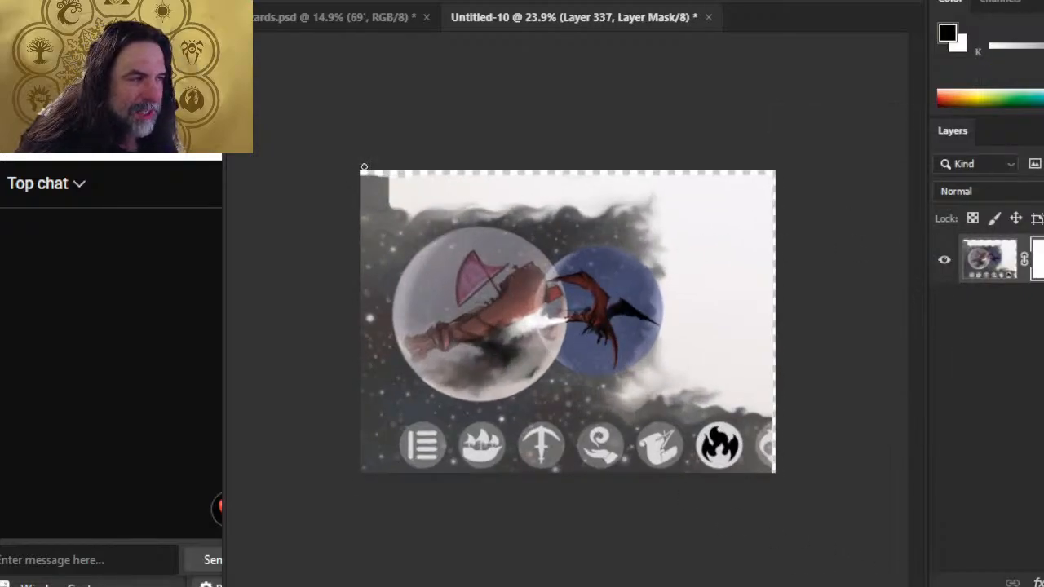
left_click_drag(363, 167, 405, 181)
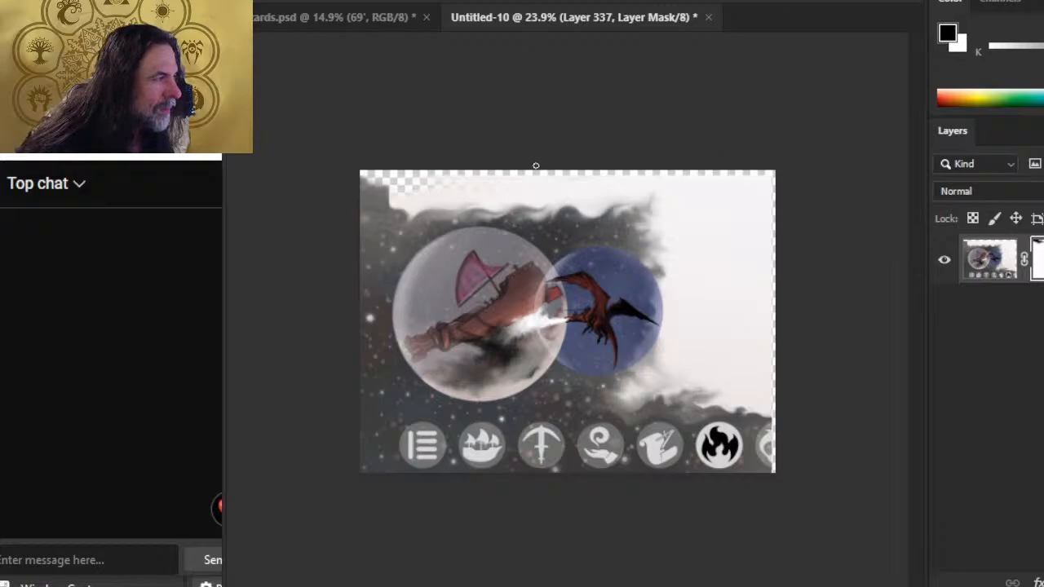
left_click_drag(628, 177, 746, 179)
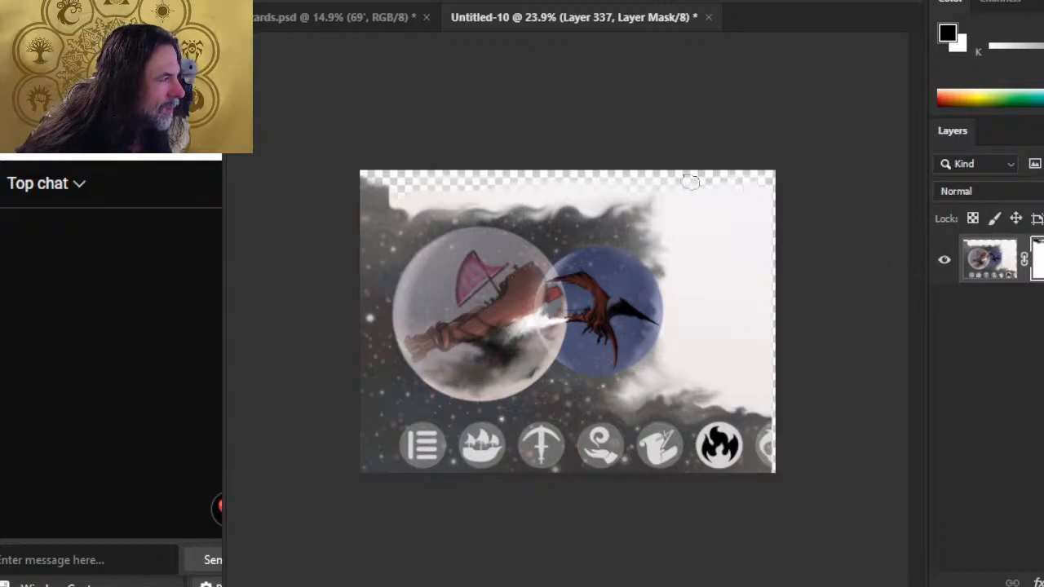
left_click(787, 168)
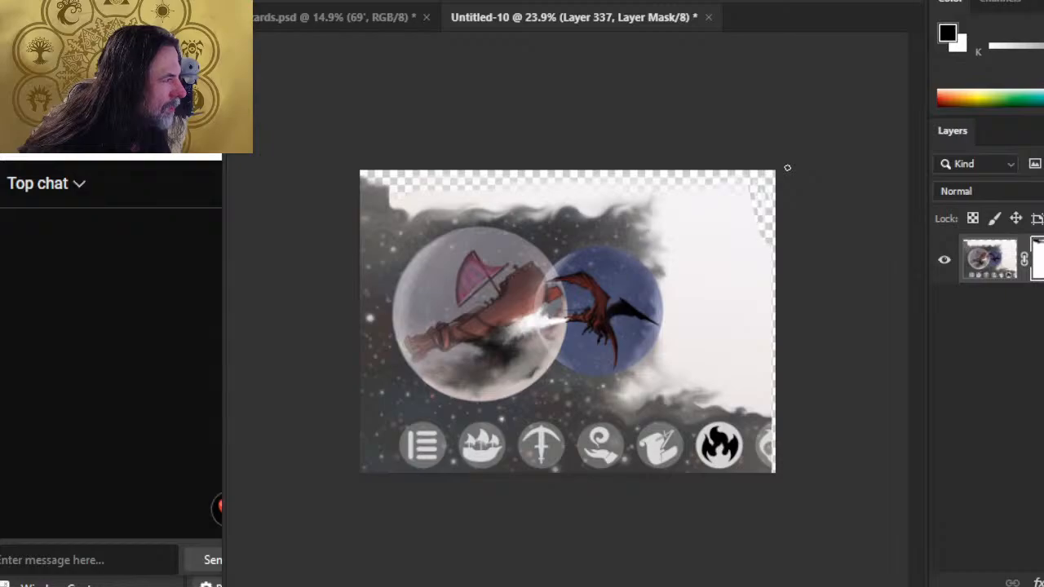
left_click_drag(787, 168, 787, 304)
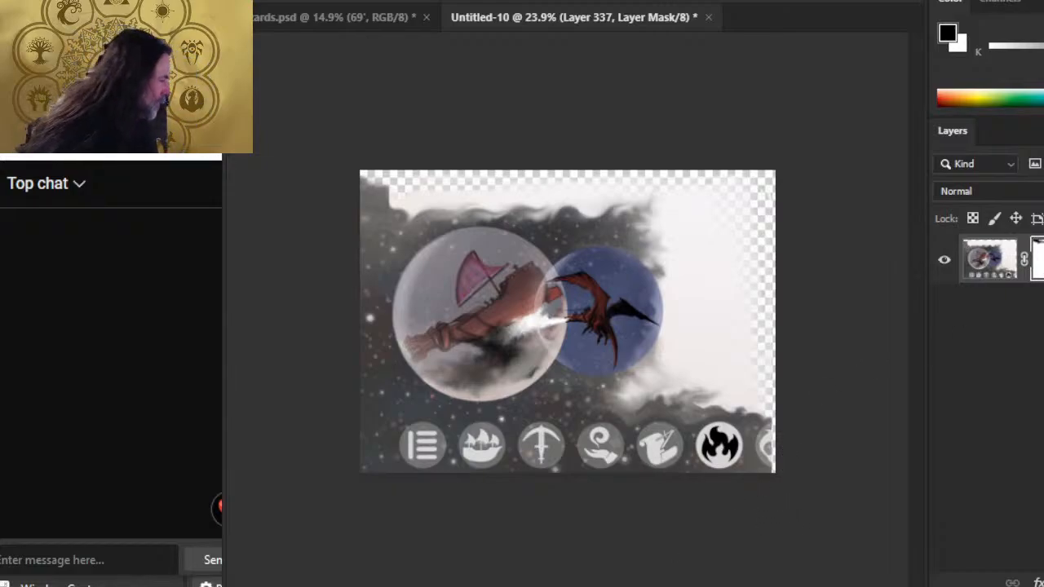
left_click(1043, 298)
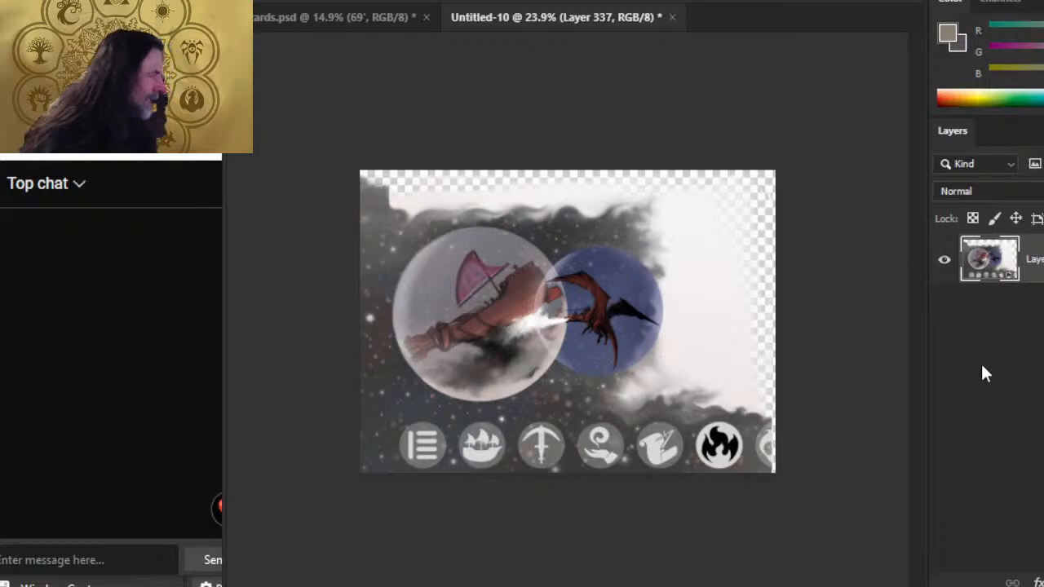
Save a PNG copy of the artwork in the HAZARDS folder, overwriting the existing file 69
left_click(269, 0)
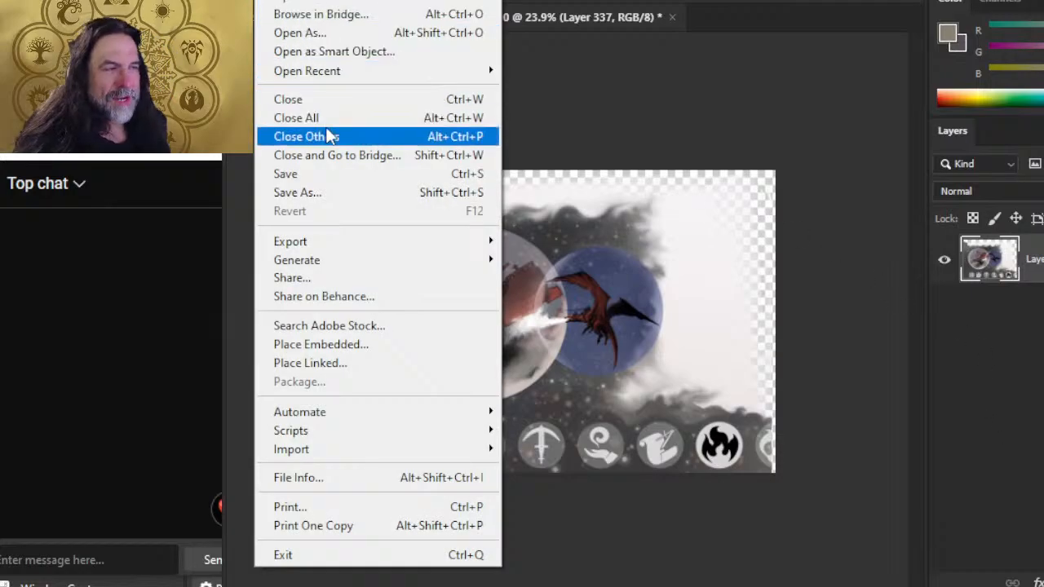
left_click(336, 193)
left_click(794, 468)
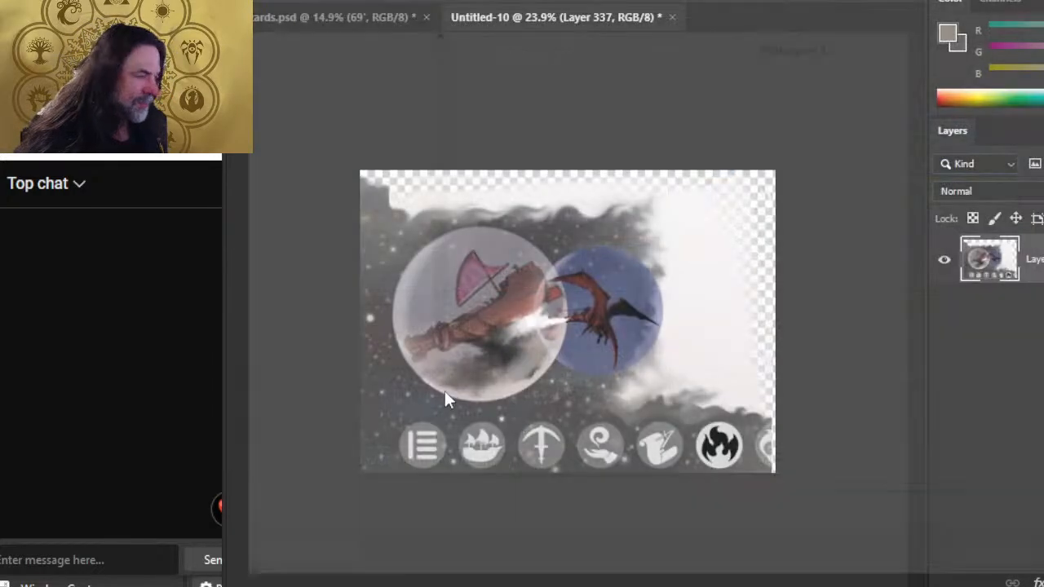
left_click(454, 414)
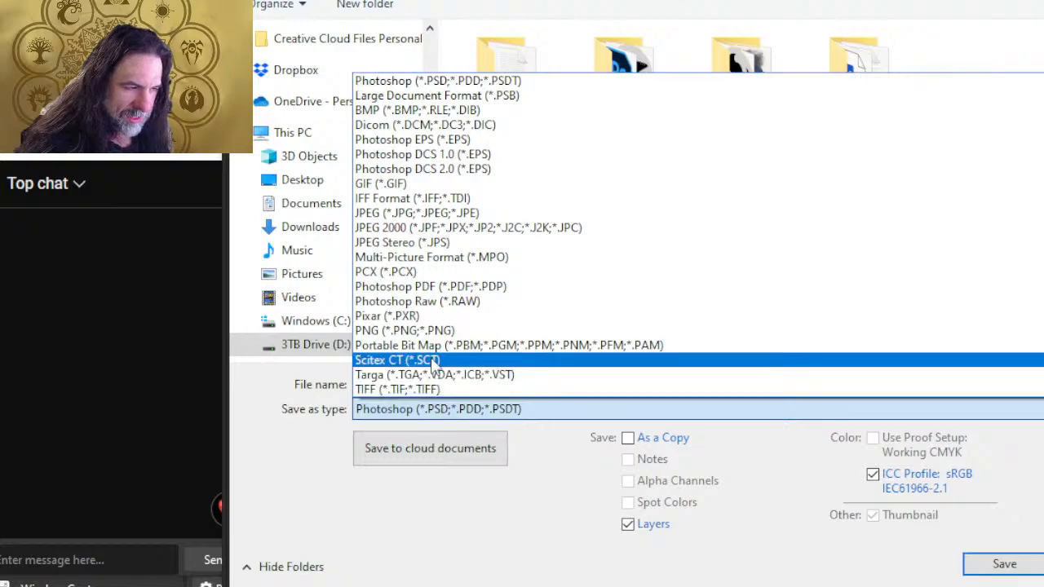
left_click(431, 329)
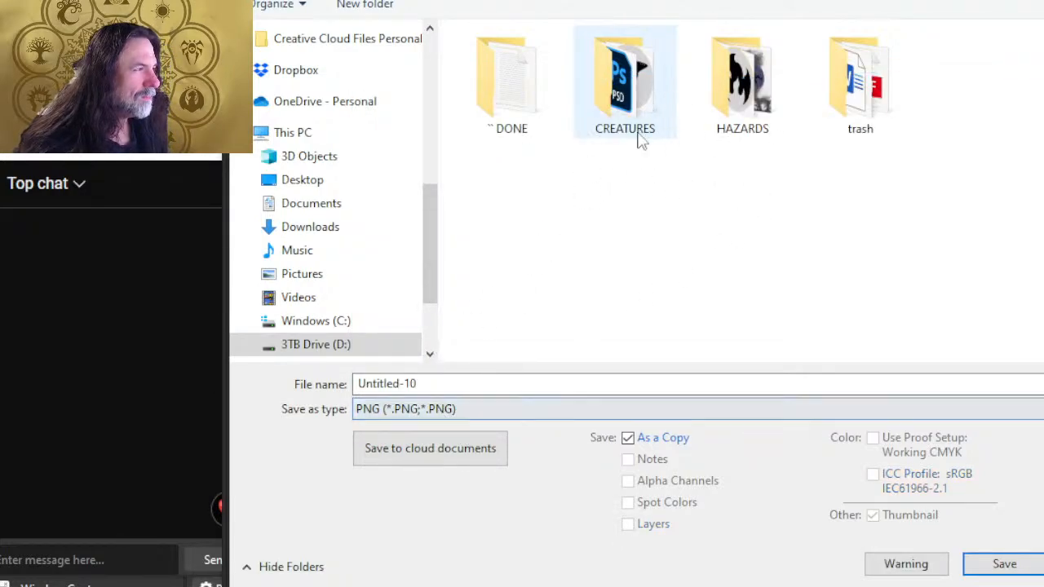
left_click(751, 114)
double_click(750, 114)
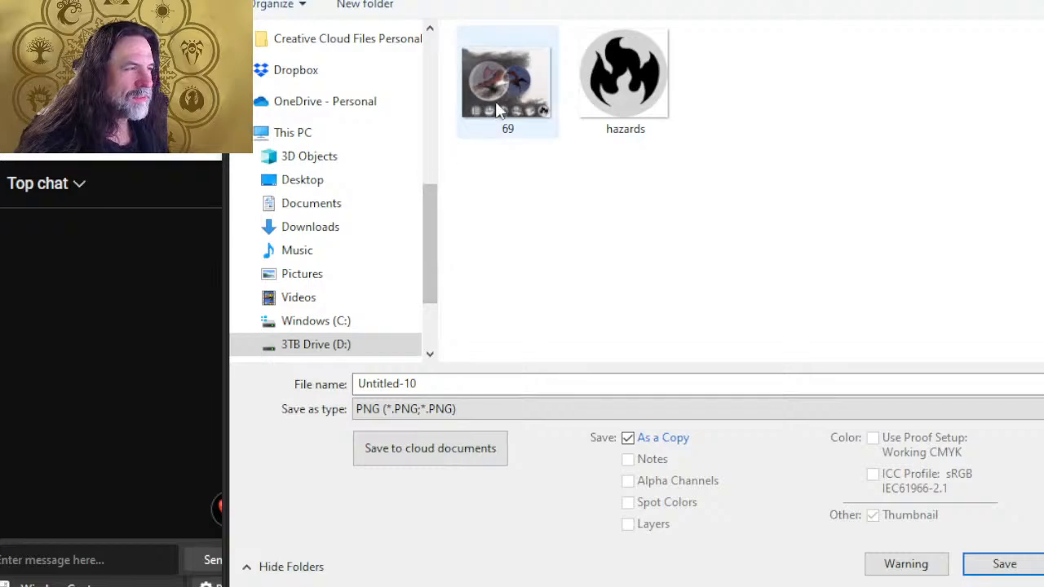
double_click(498, 85)
left_click(682, 293)
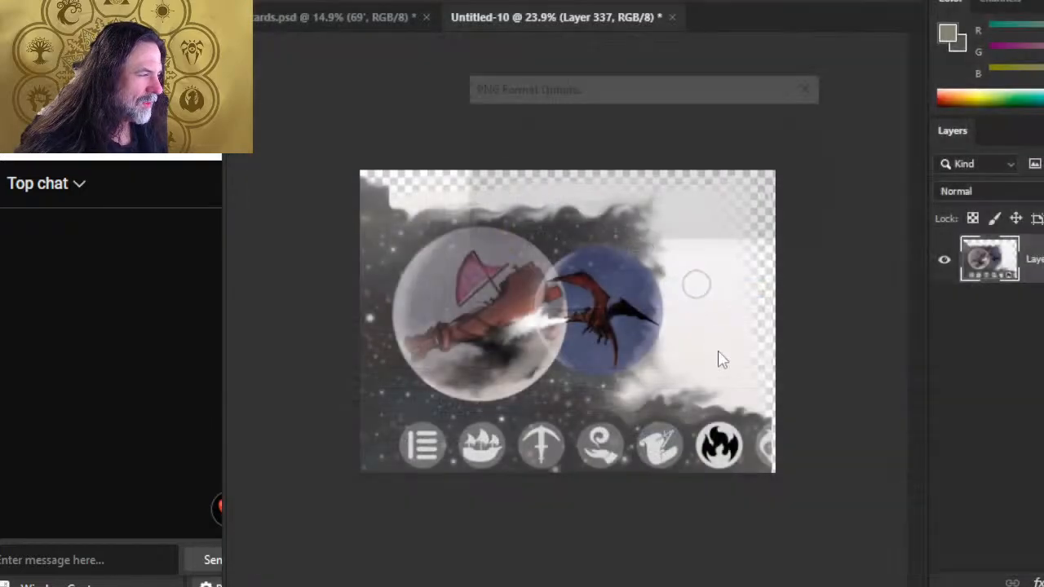
left_click(758, 133)
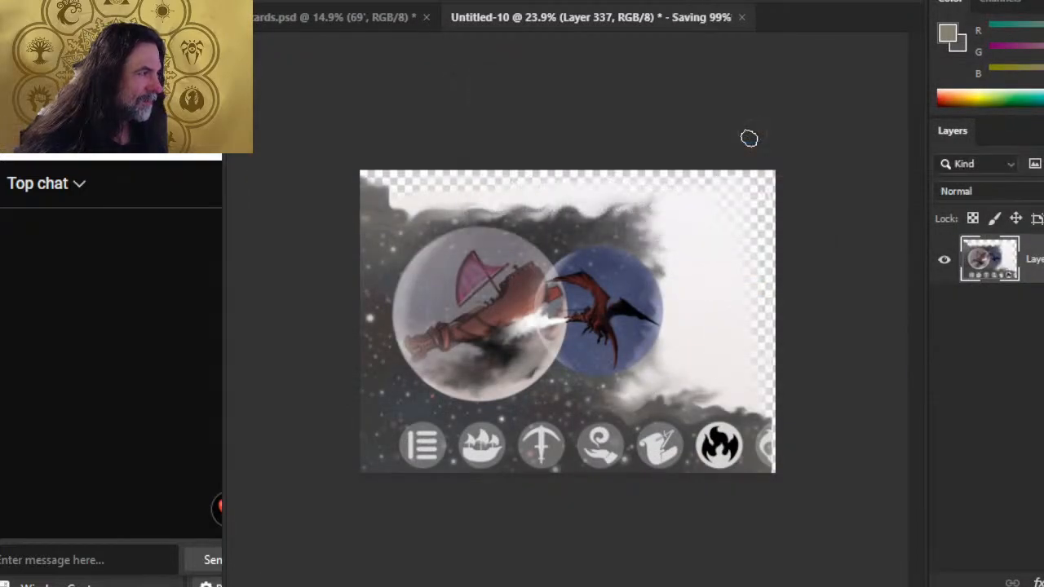
Switch to SCE Layout 24-03-05 in Word and draw a rectangle about 3.33 by 2.69 inches below page 69's Smoke text
key("alt+Tab")
key("alt+Tab")
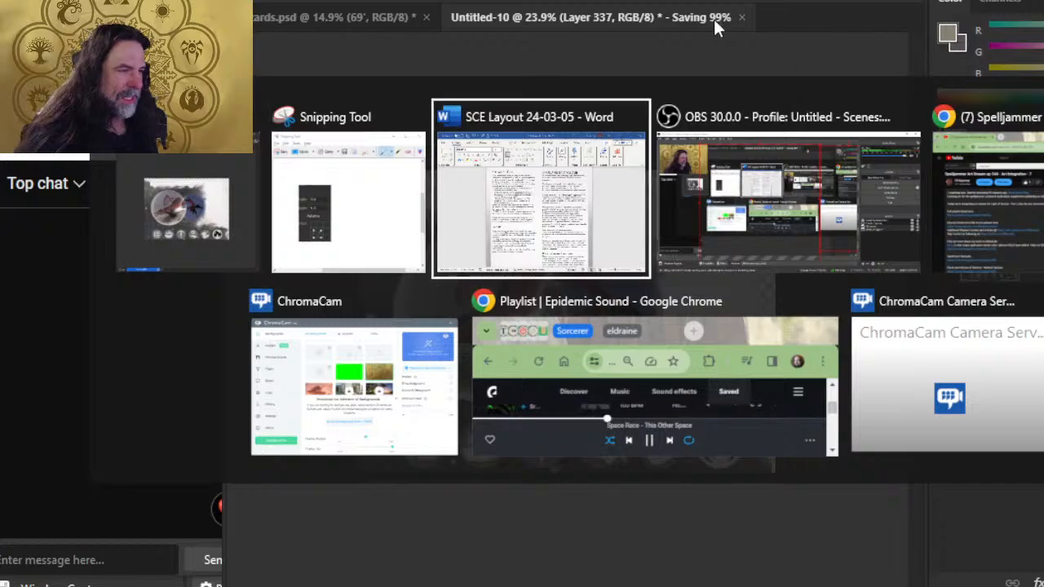
left_click(397, 10)
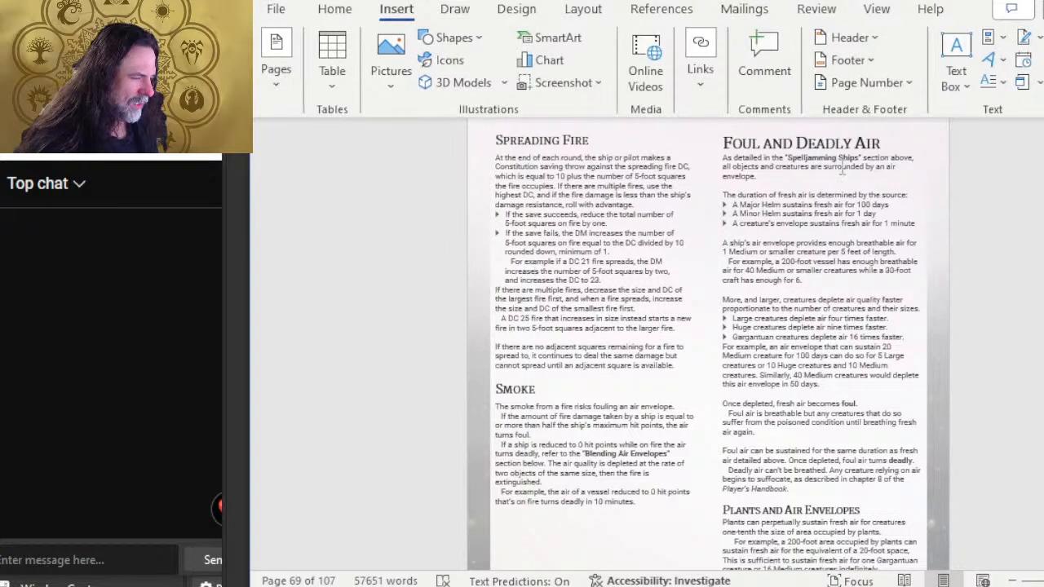
scroll(535, 183, "down", 2)
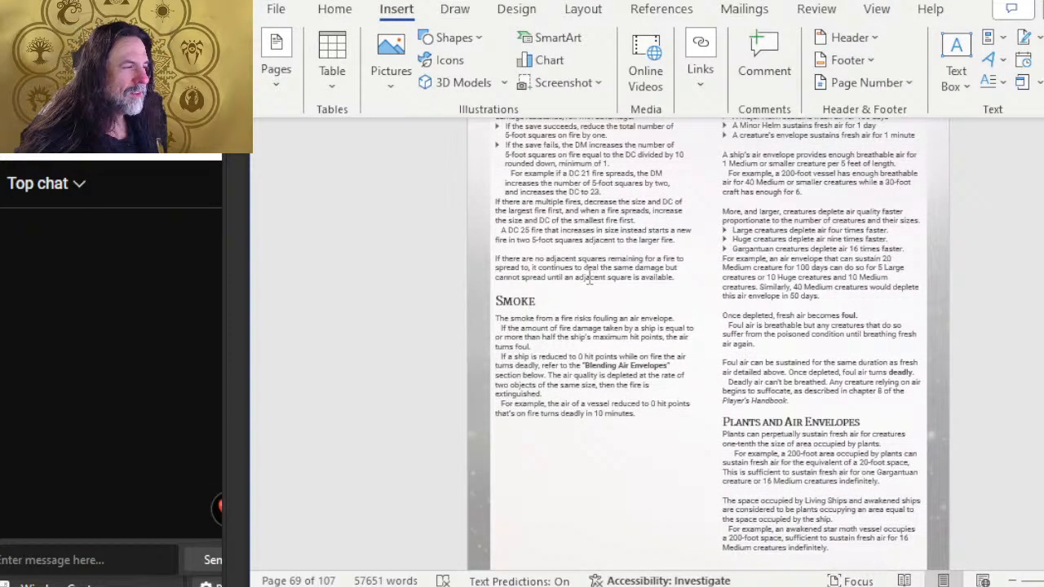
scroll(589, 280, "down", 3)
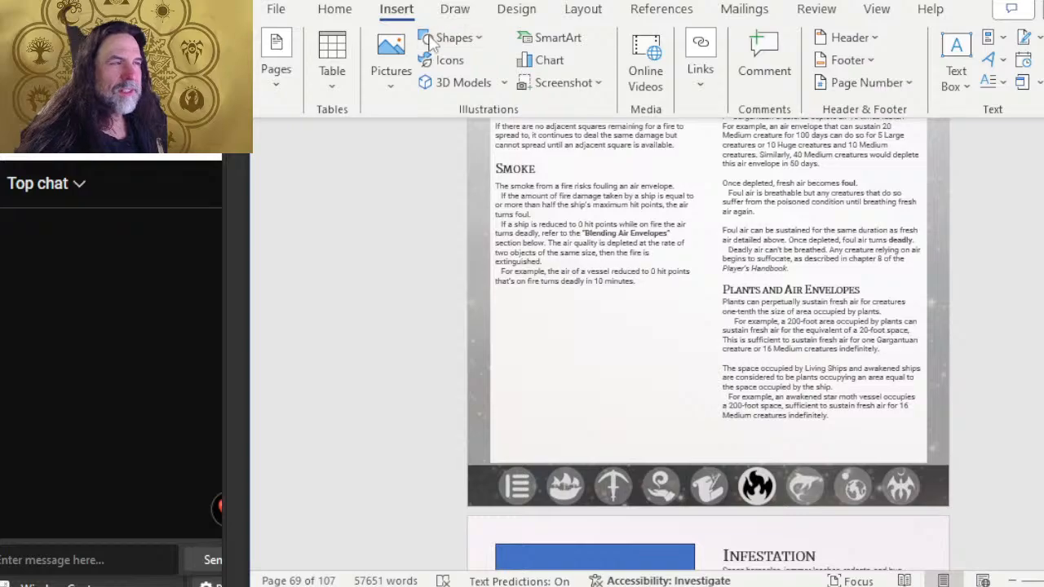
left_click(449, 60)
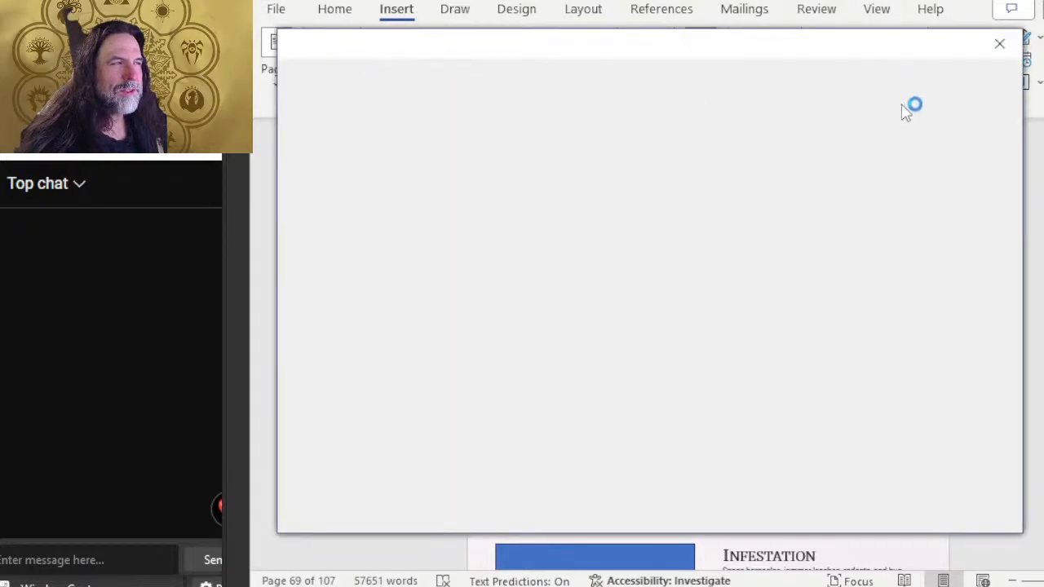
left_click(999, 43)
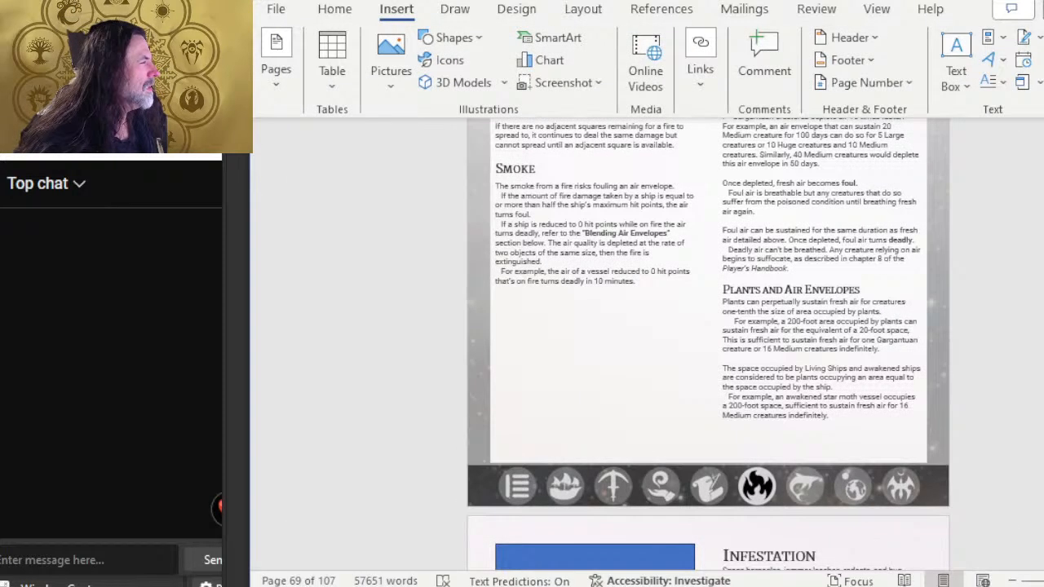
left_click(460, 39)
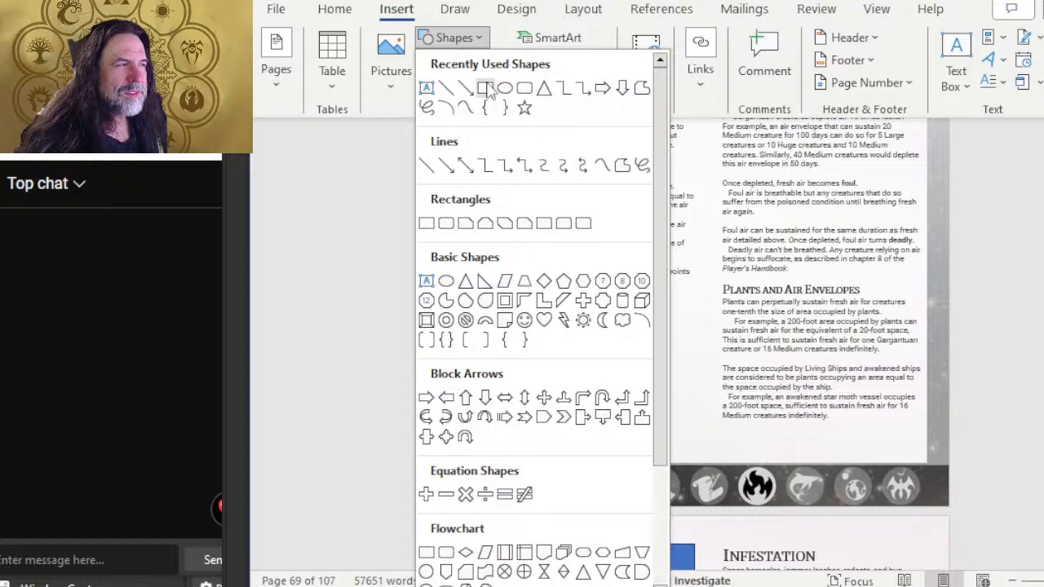
left_click(489, 88)
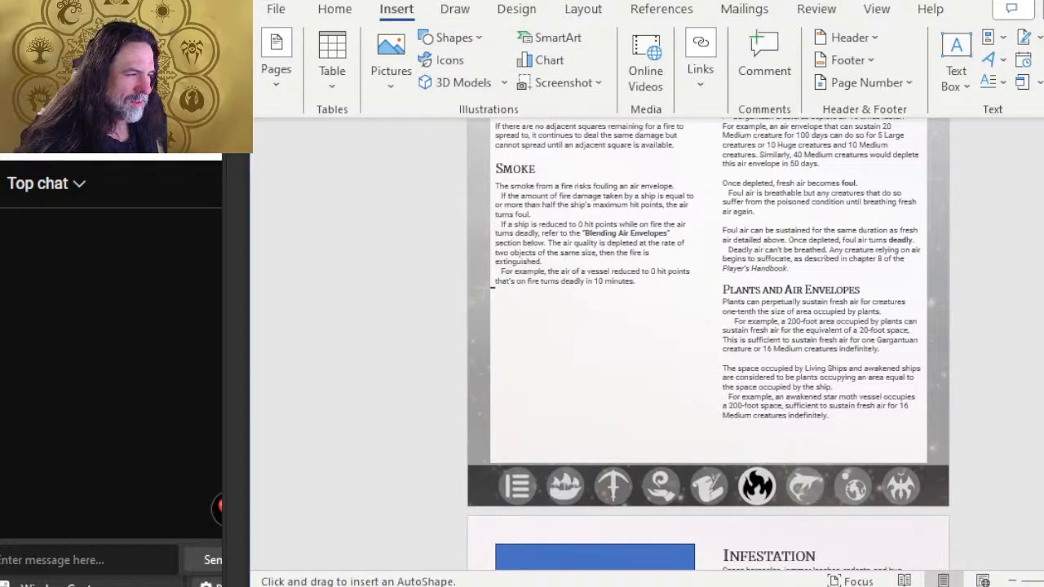
mouse_move(482, 287)
left_mouse_down()
mouse_move(625, 372)
mouse_move(673, 441)
left_mouse_up()
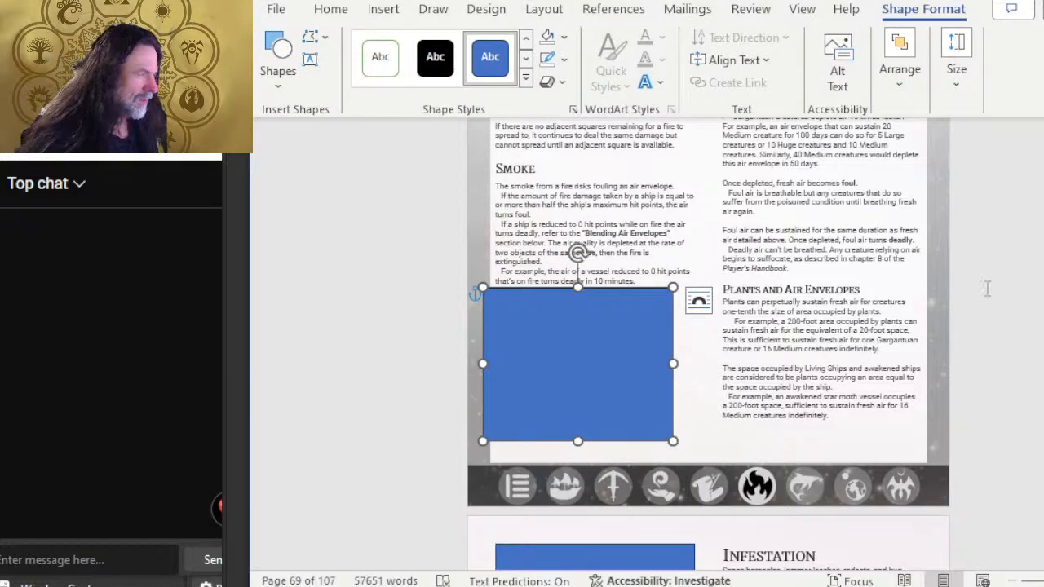
Set the rectangle's height to 4.3 inches and its width to 5.9 inches
left_click(956, 65)
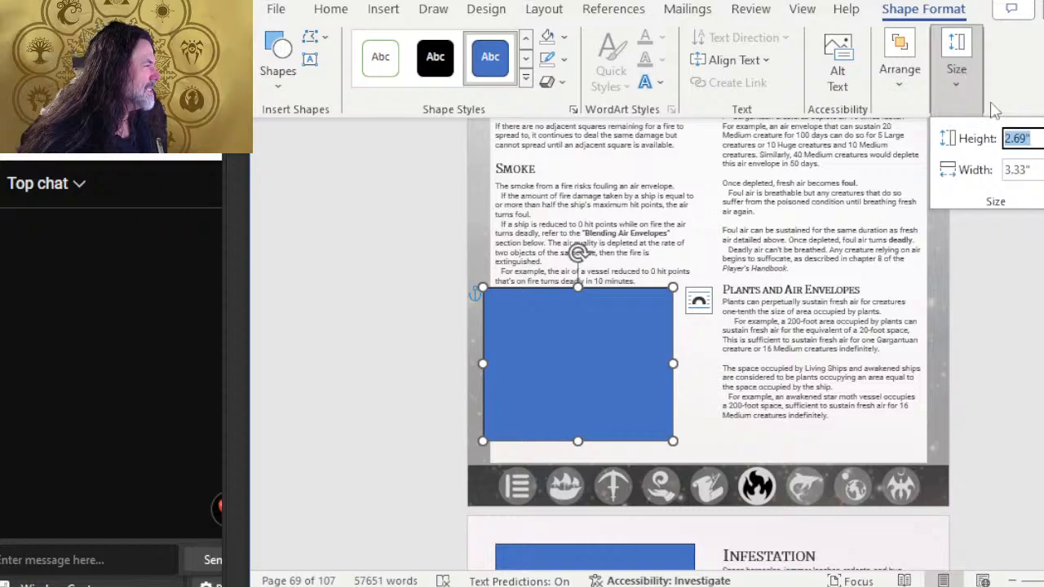
type("4")
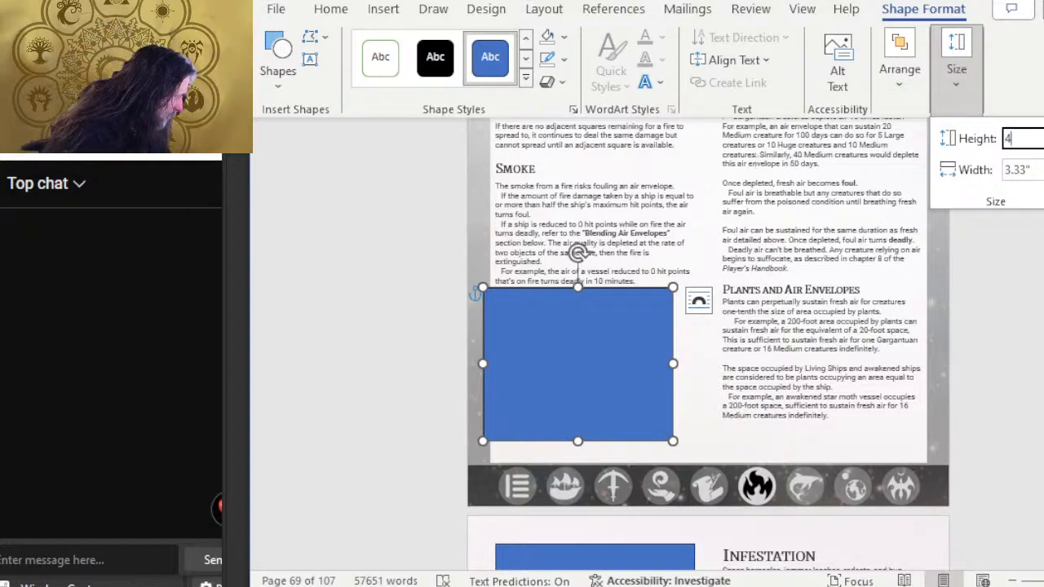
type(".3")
key("Tab")
type("5.9")
key("Return")
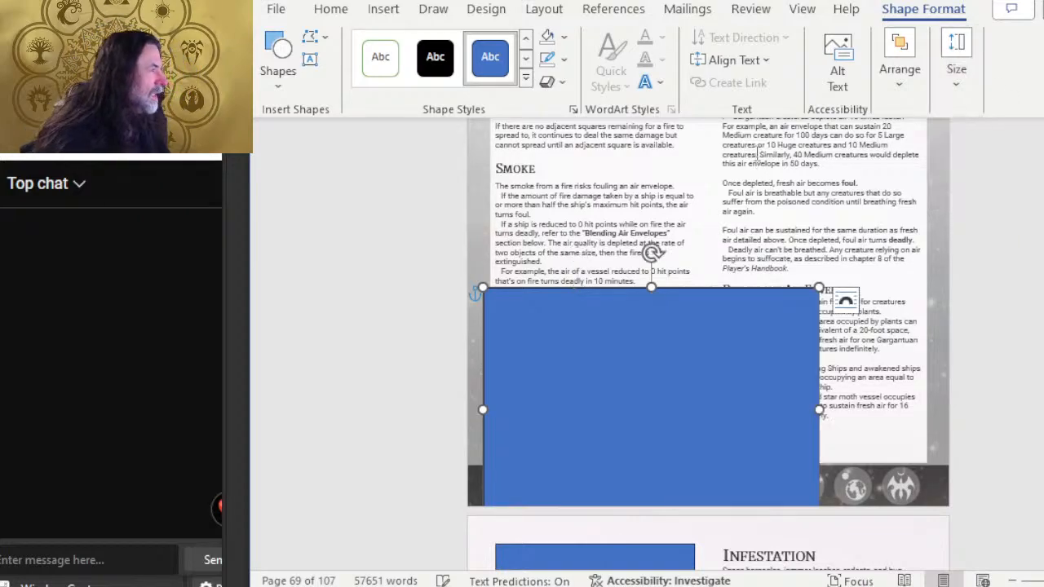
Align page 69's rectangle to the page's left and bottom edges and send it behind the text and to the back
left_click(900, 61)
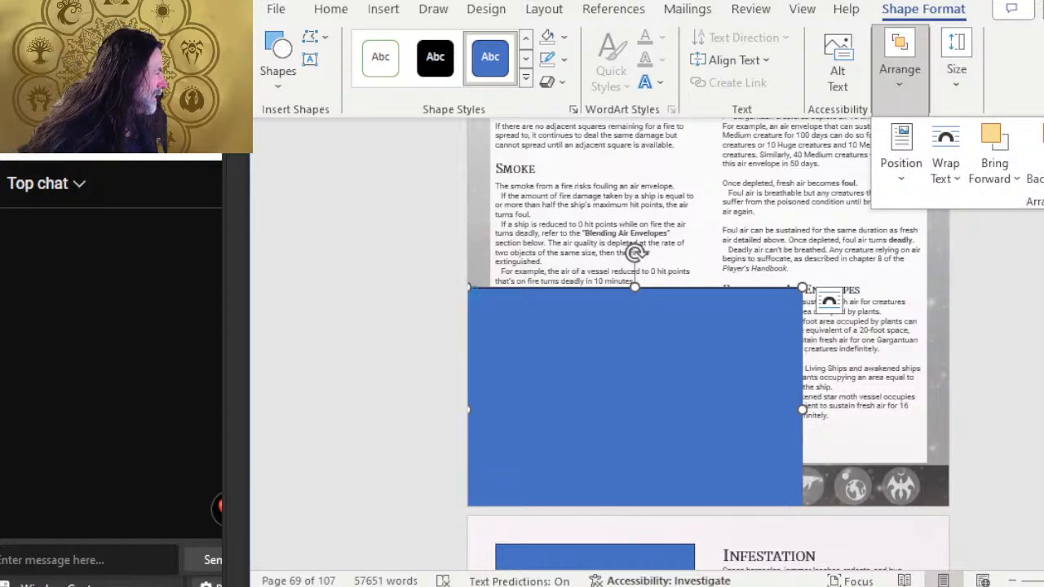
left_click(1043, 269)
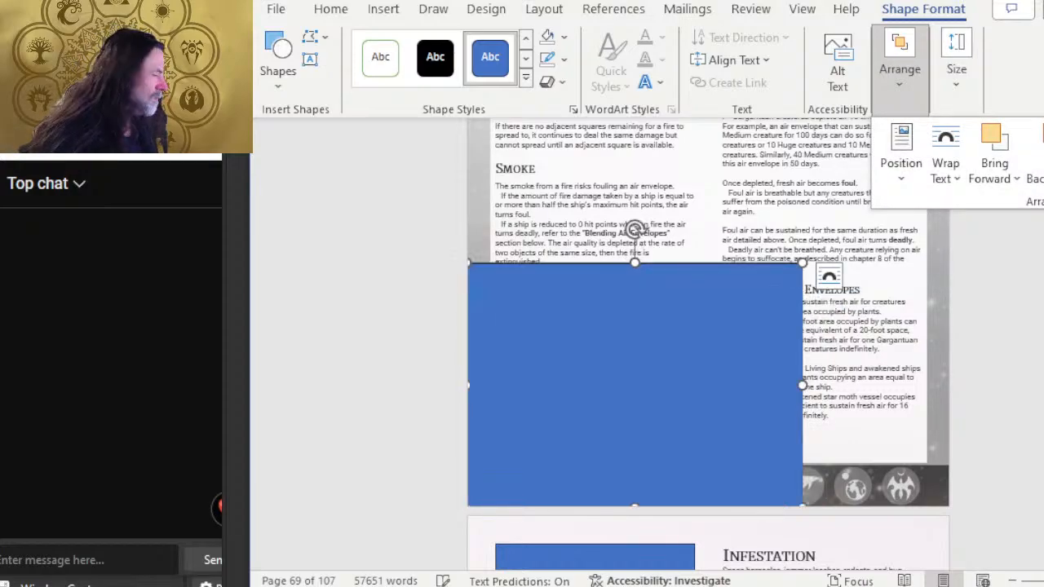
right_click(684, 283)
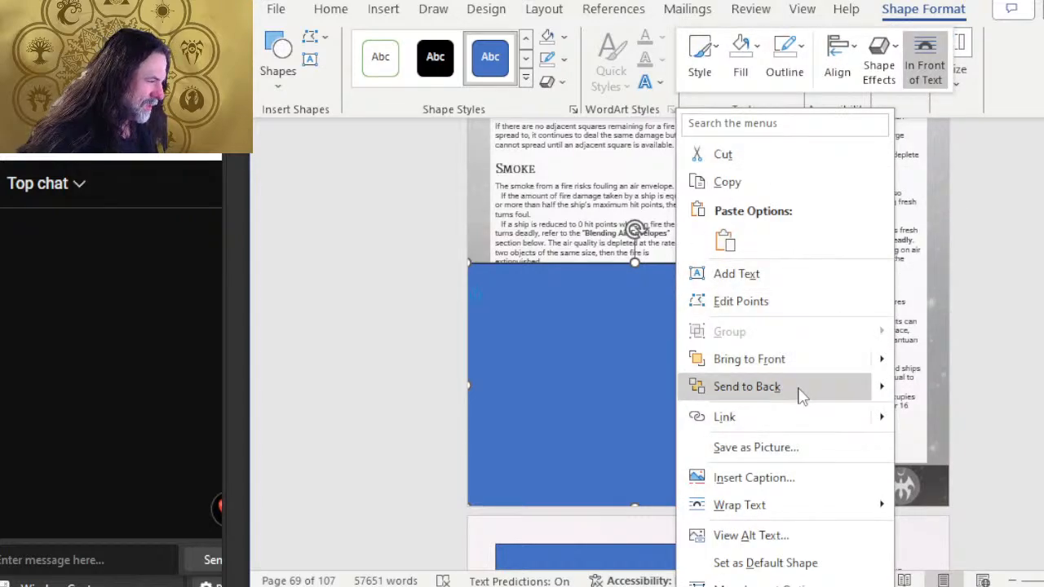
mouse_move(872, 387)
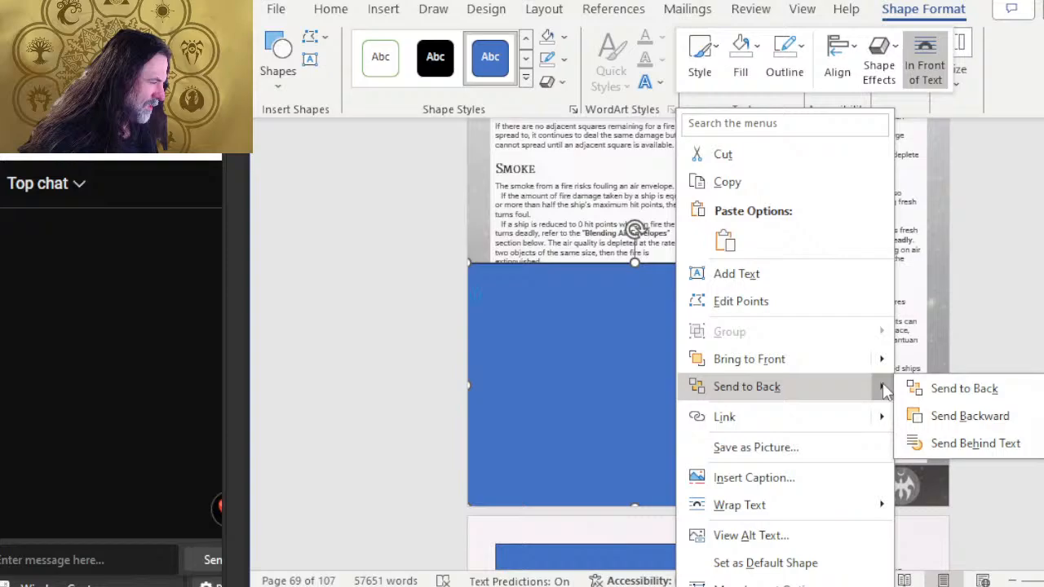
left_click(948, 444)
right_click(665, 329)
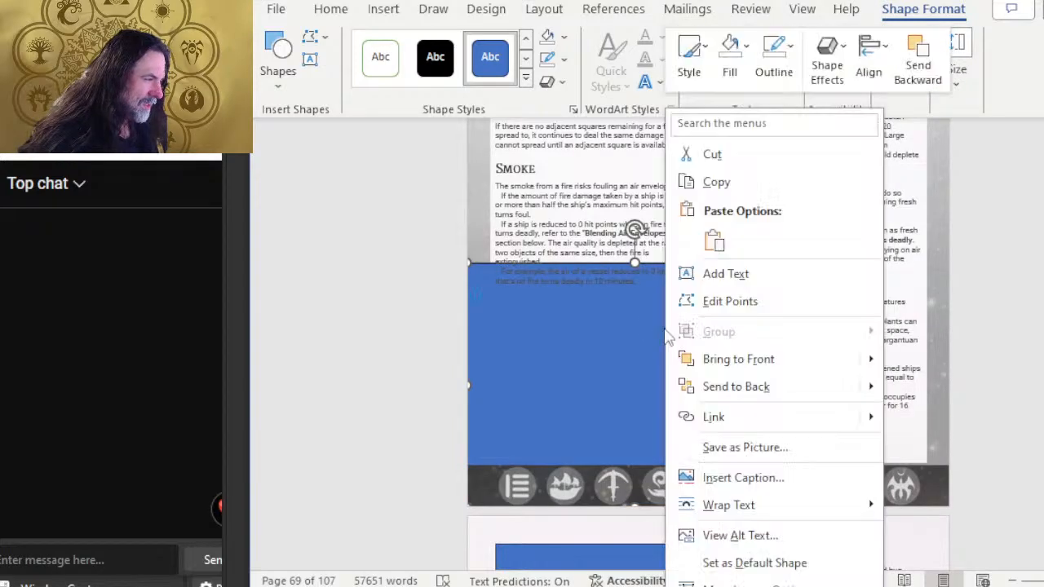
left_click(790, 381)
Remove the rectangle's outline and fill the shape with the picture 69 from the HAZARDS folder
right_click(689, 306)
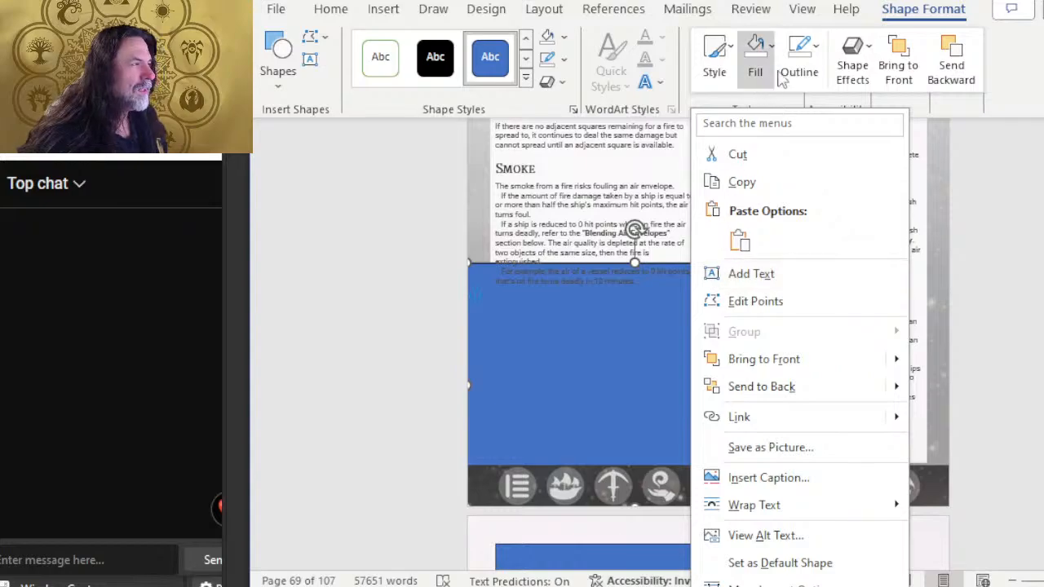
left_click(799, 53)
left_click(816, 339)
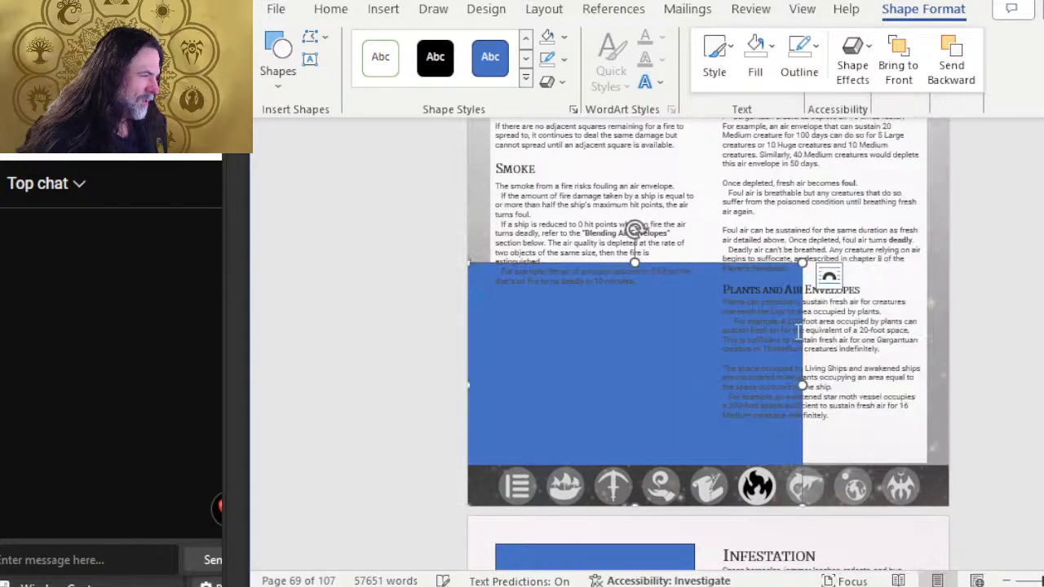
right_click(671, 296)
left_click(737, 56)
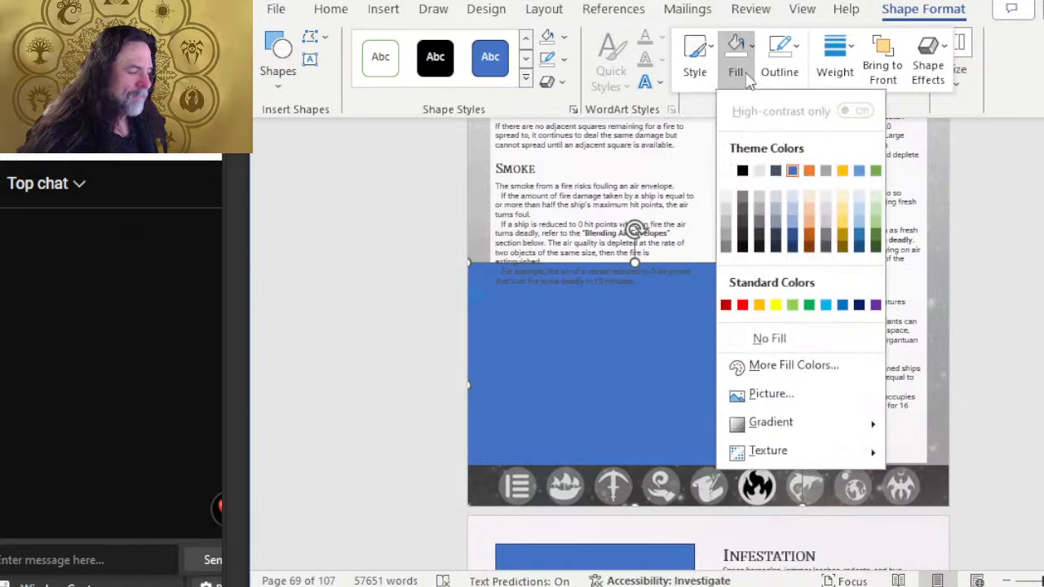
left_click(834, 397)
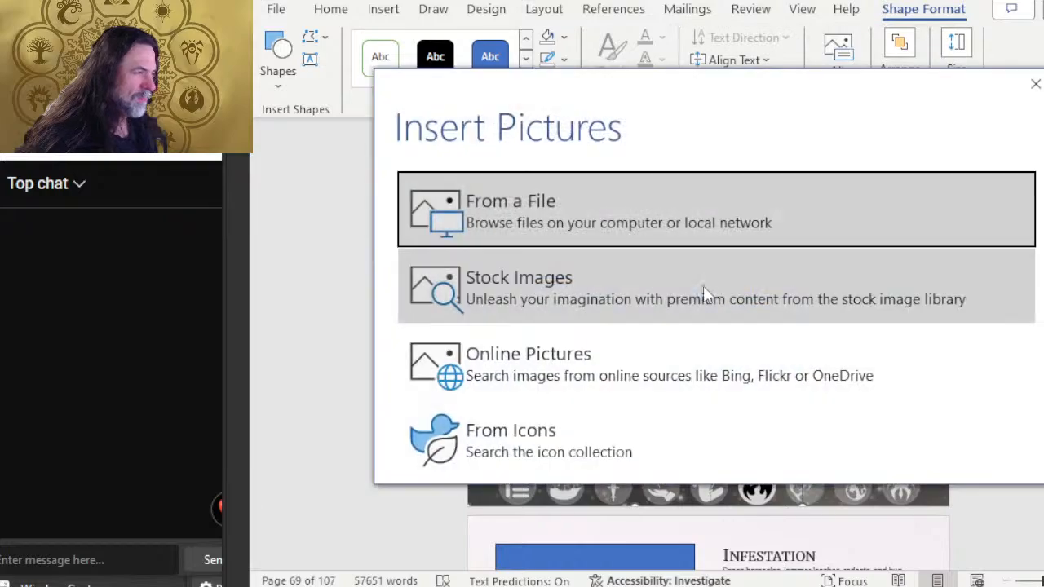
left_click(663, 225)
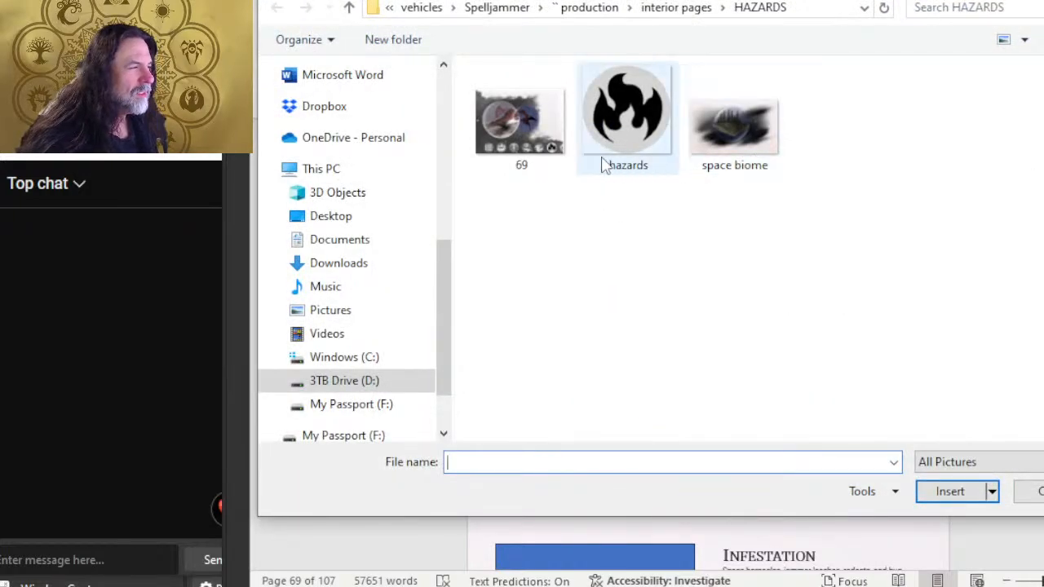
left_click(490, 148)
double_click(491, 149)
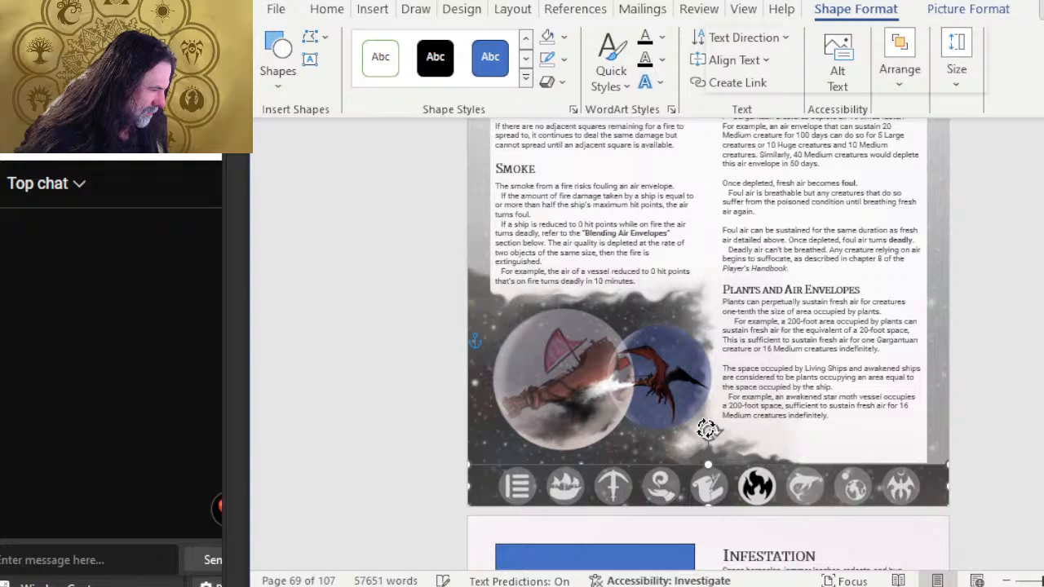
Set the dark bar behind page 69's footer icons to No Fill
right_click(707, 432)
left_click(771, 57)
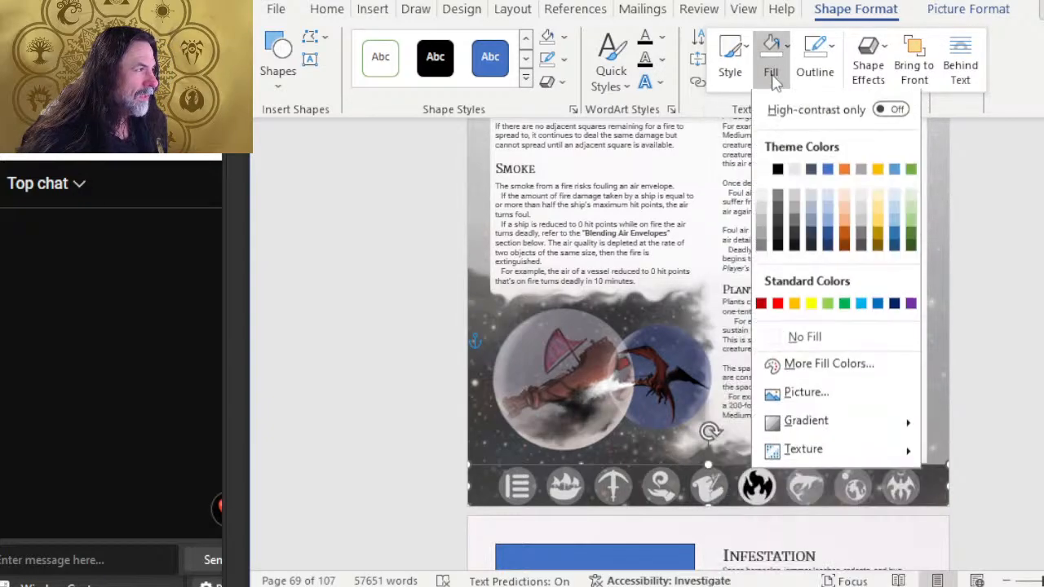
left_click(803, 339)
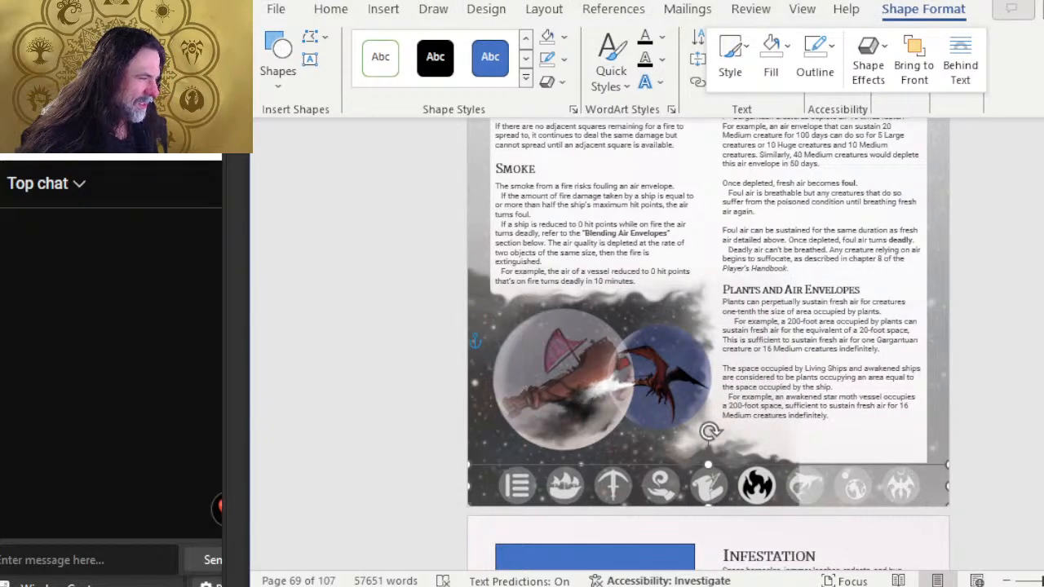
left_click(885, 349)
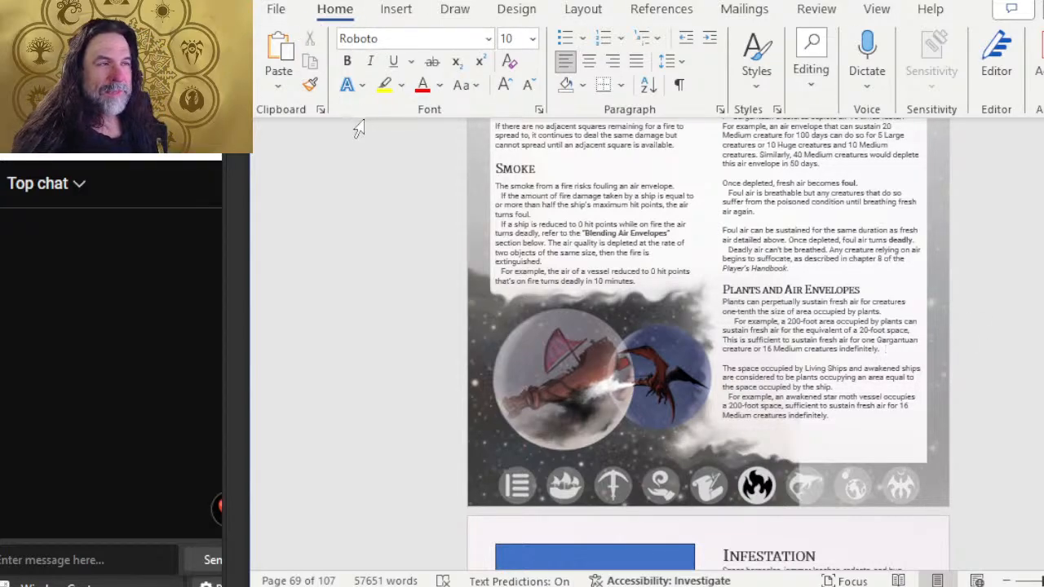
Start a PDF export into the interior pages folder, using the existing file name test PNG insert
left_click(275, 8)
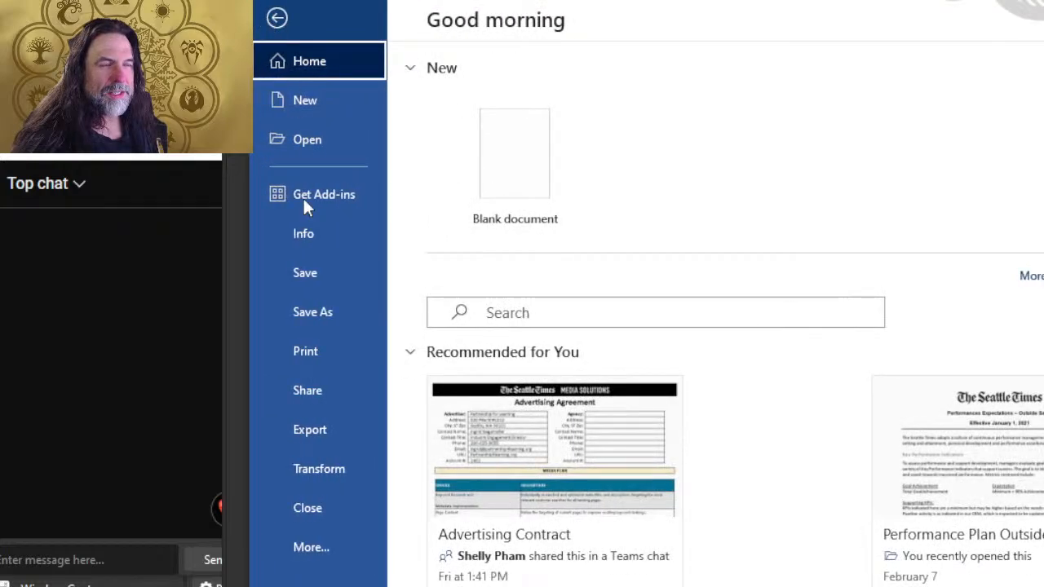
left_click(307, 431)
left_click(812, 238)
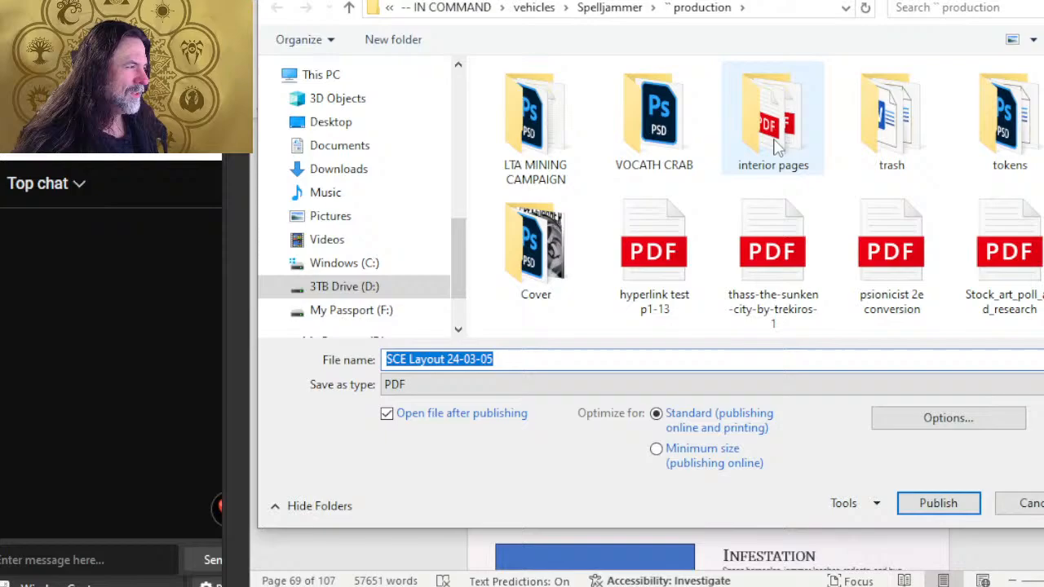
double_click(775, 147)
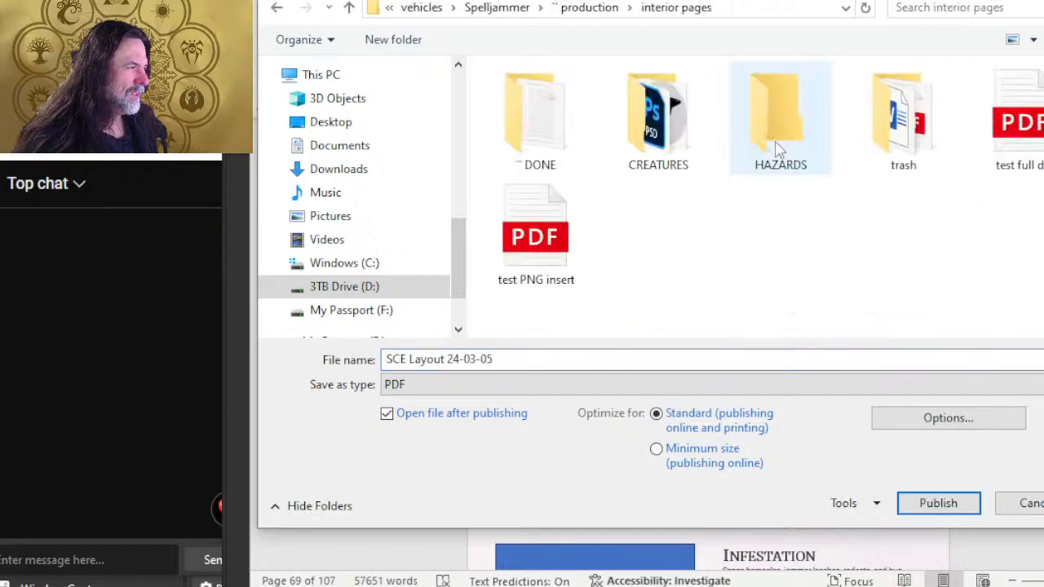
left_click(538, 277)
Limit the PDF to the current page without document properties or accessibility structure tags, and publish it over the existing file
left_click(896, 423)
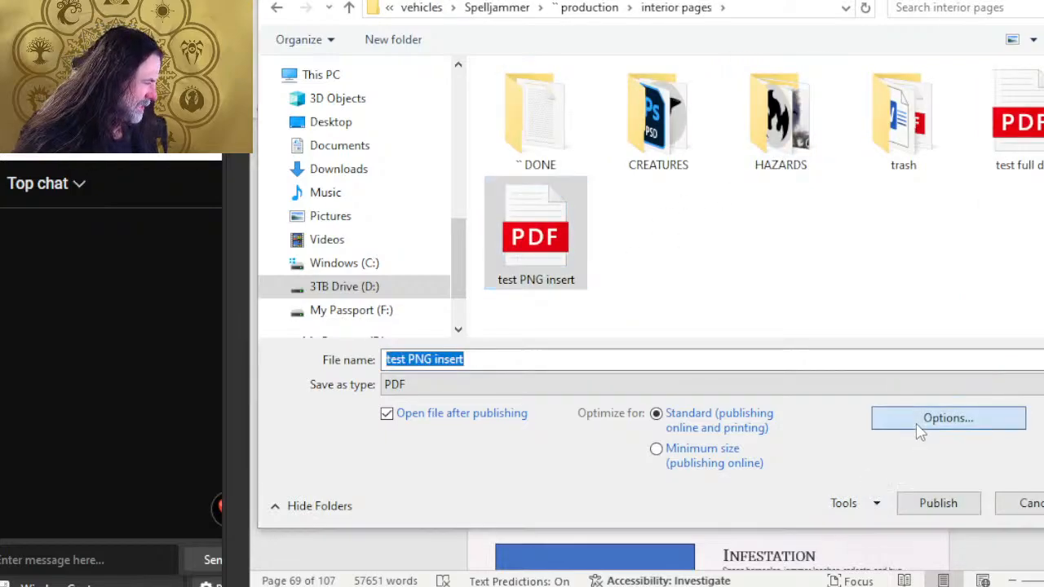
left_click(611, 106)
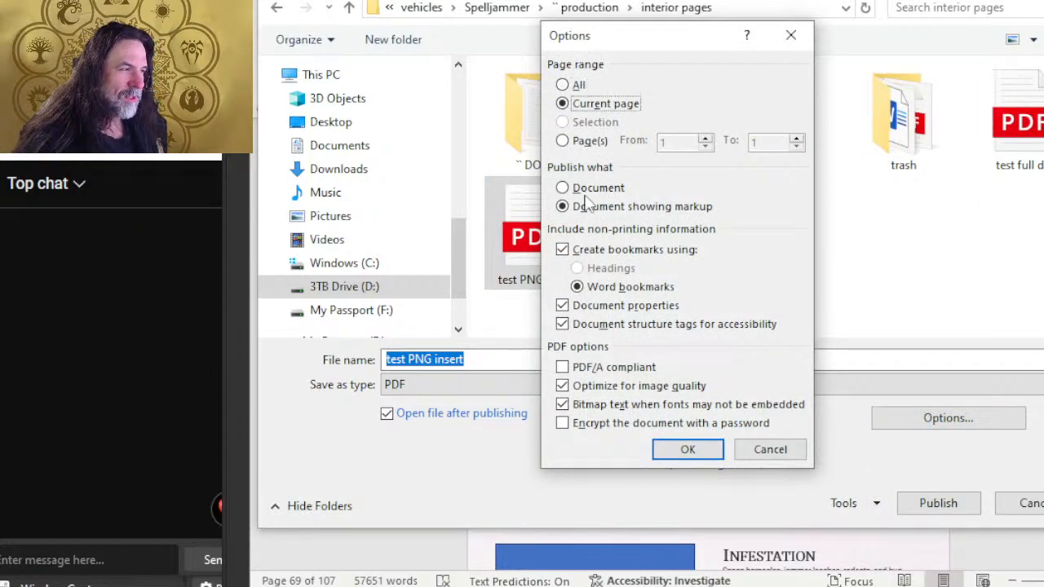
left_click(610, 308)
left_click(610, 326)
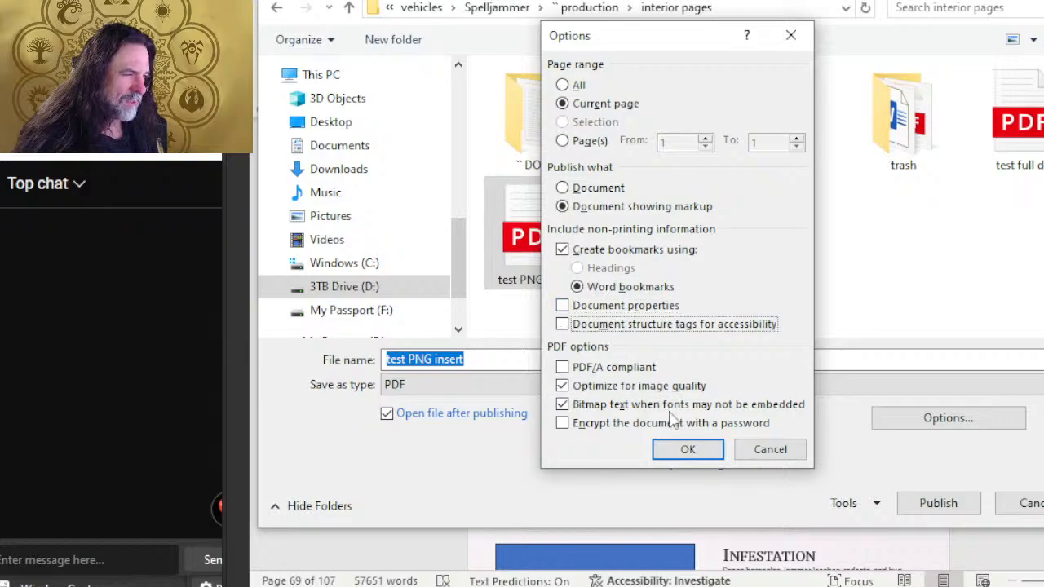
key("Return")
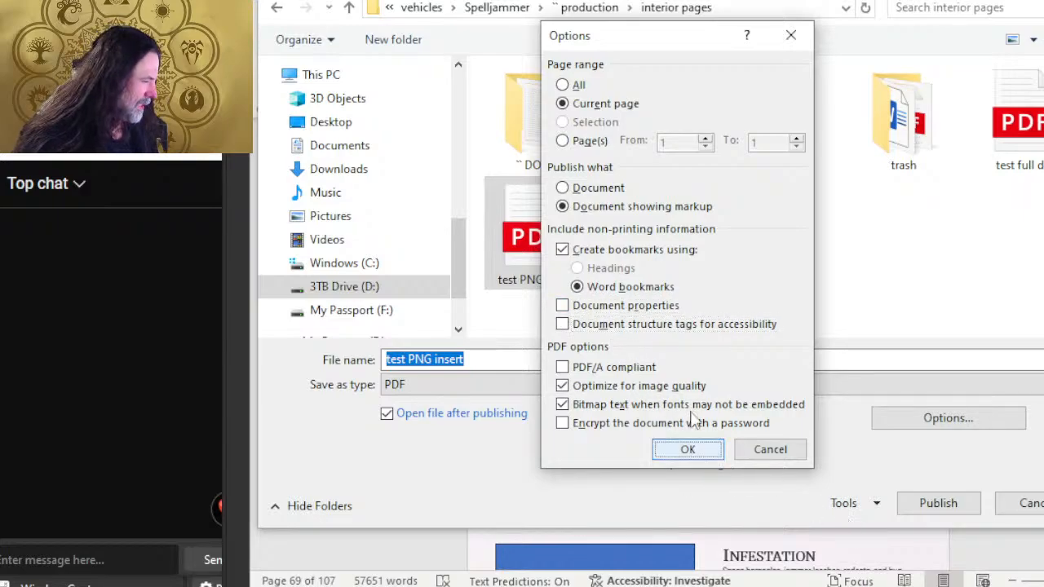
left_click(918, 506)
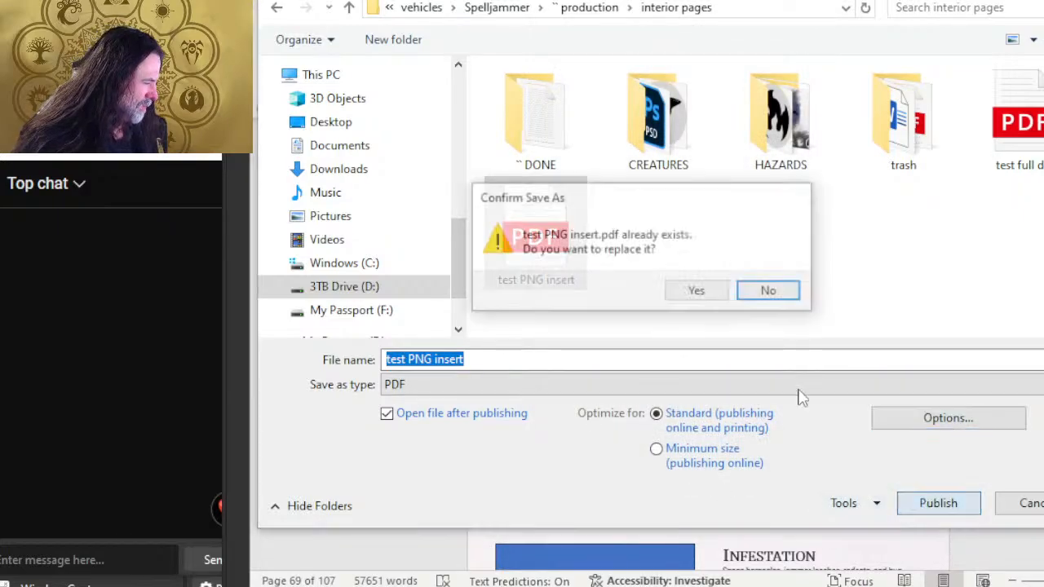
left_click(716, 290)
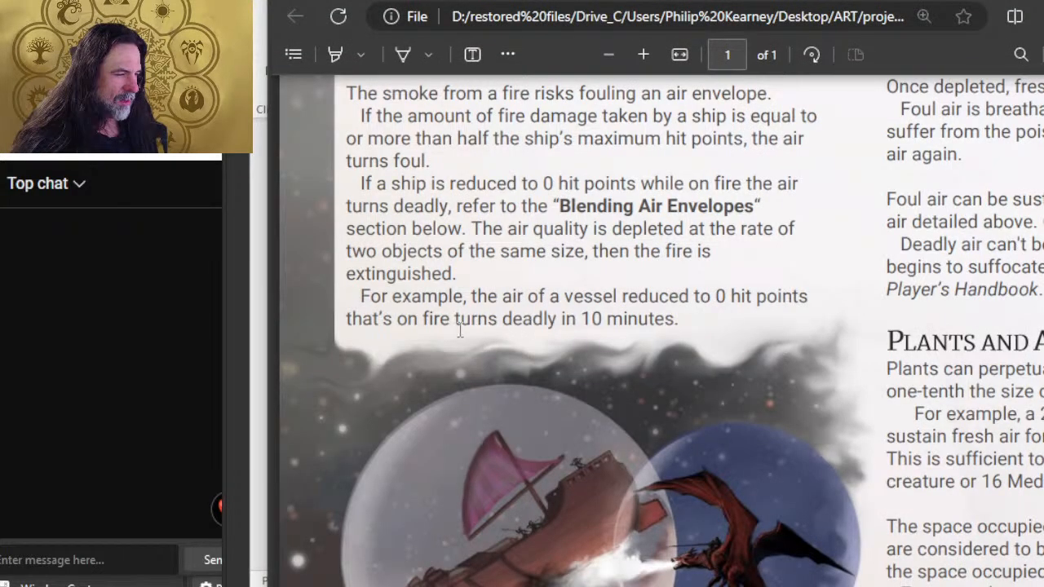
Examine the dragonfire artwork and footer in the exported PDF, comparing it with the Word page and viewing the page as a whole
scroll(367, 332, "down", 4)
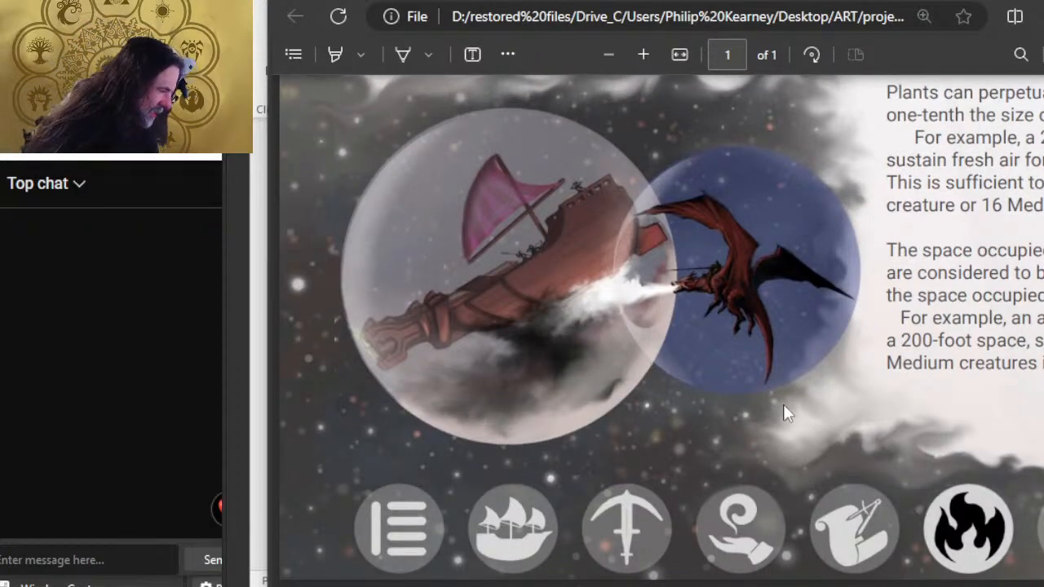
key("alt+Tab")
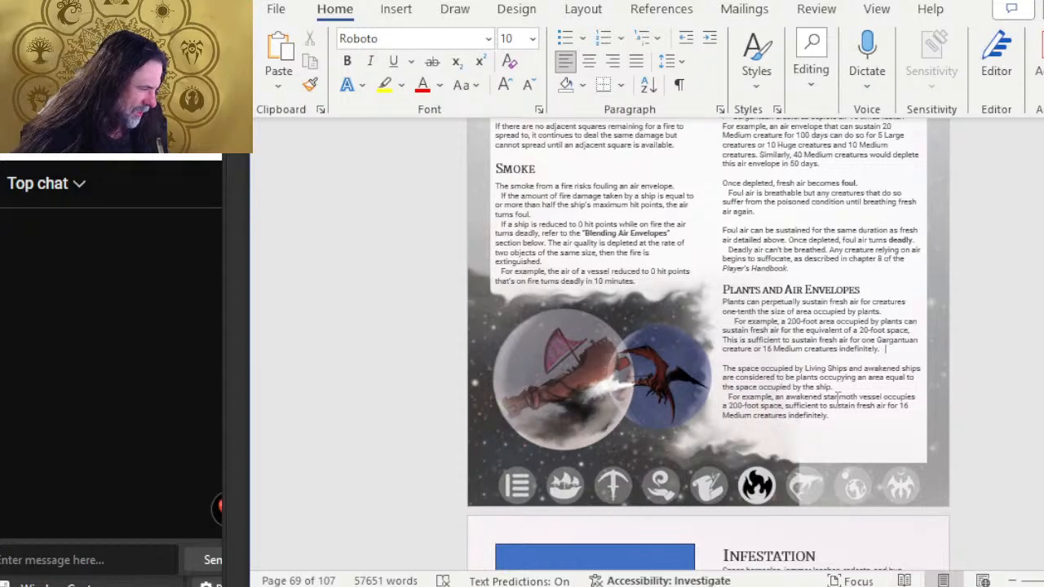
key("alt+Tab")
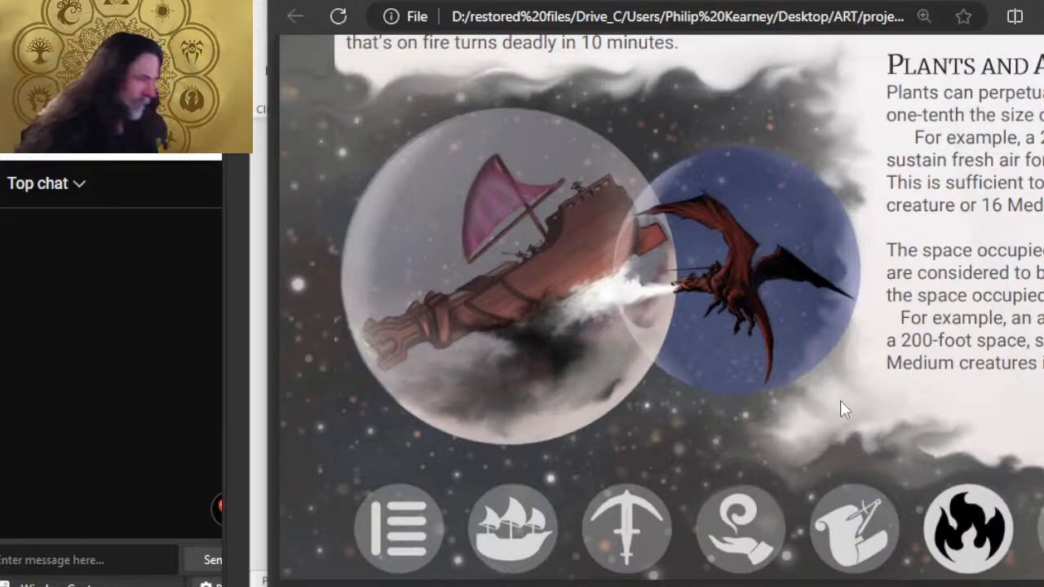
scroll(854, 270, "down", 3, "ctrl")
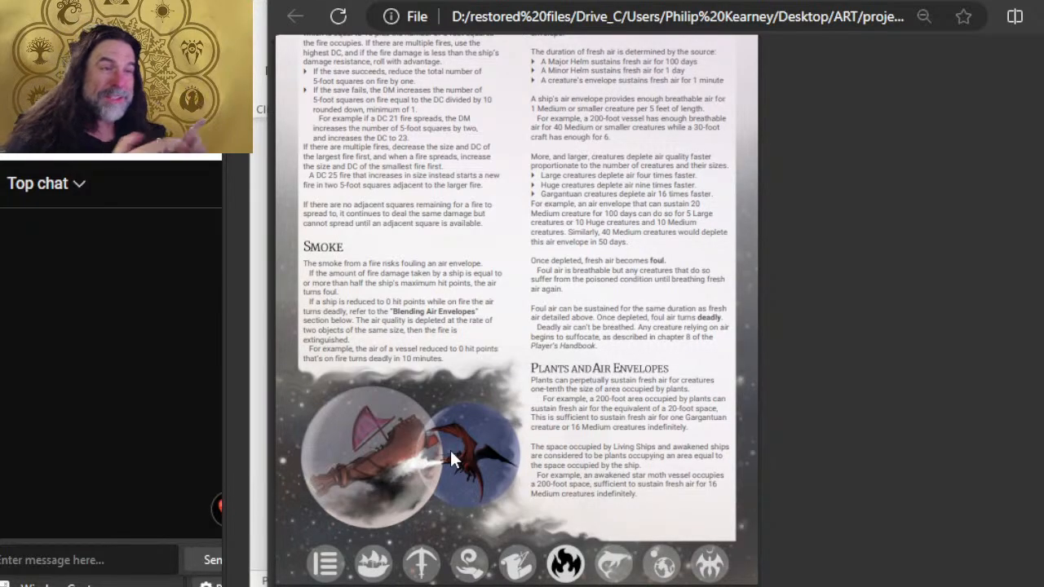
scroll(686, 134, "down", 3)
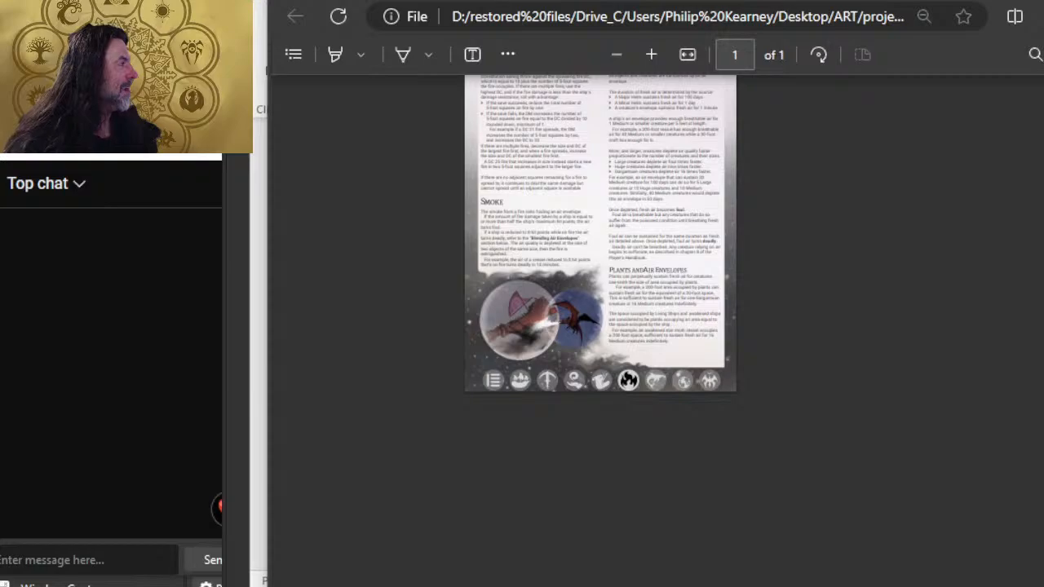
Return to the Word layout and look through the hazard and Creature Menagerie pages following page 69 for remaining picture placeholders
key("alt+Tab")
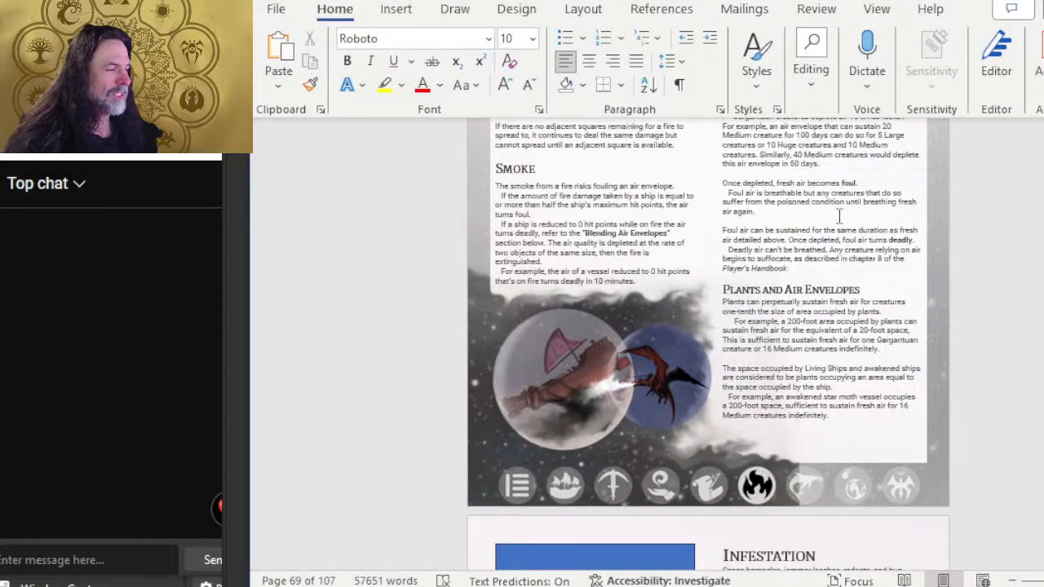
scroll(638, 221, "down", 2)
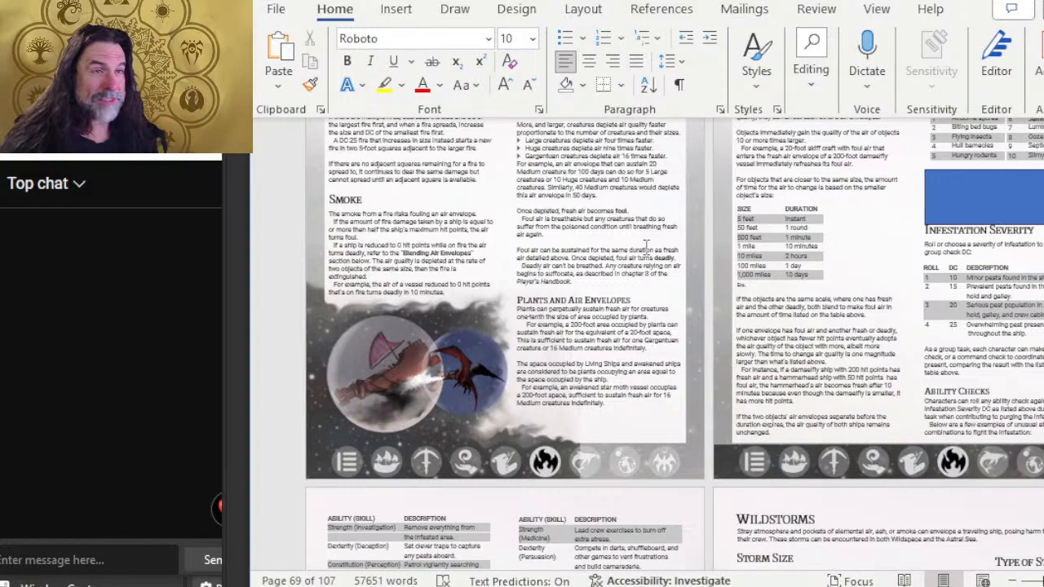
scroll(457, 480, "up", 5)
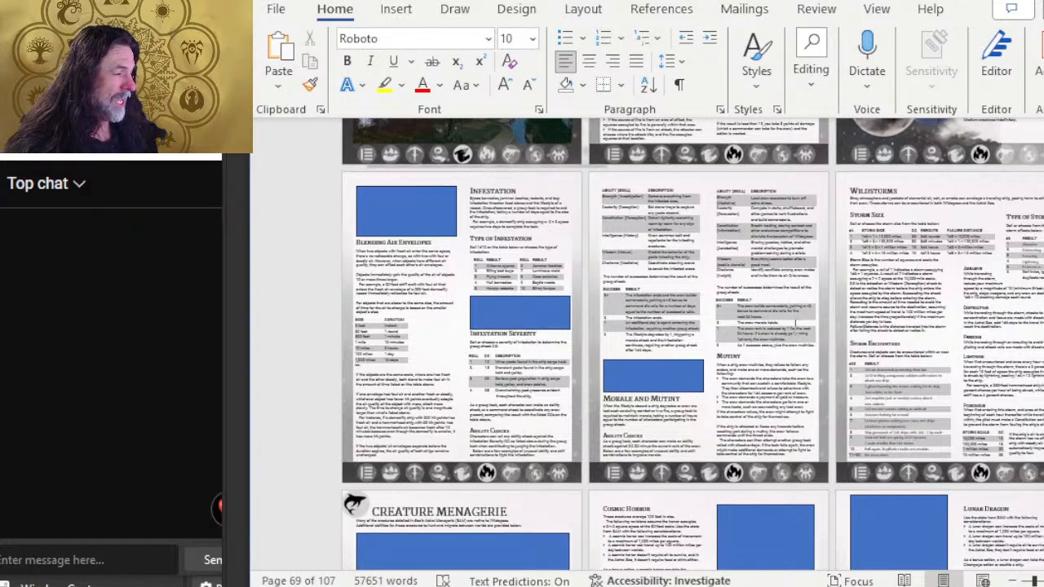
scroll(788, 326, "up", 3)
scroll(771, 338, "down", 7)
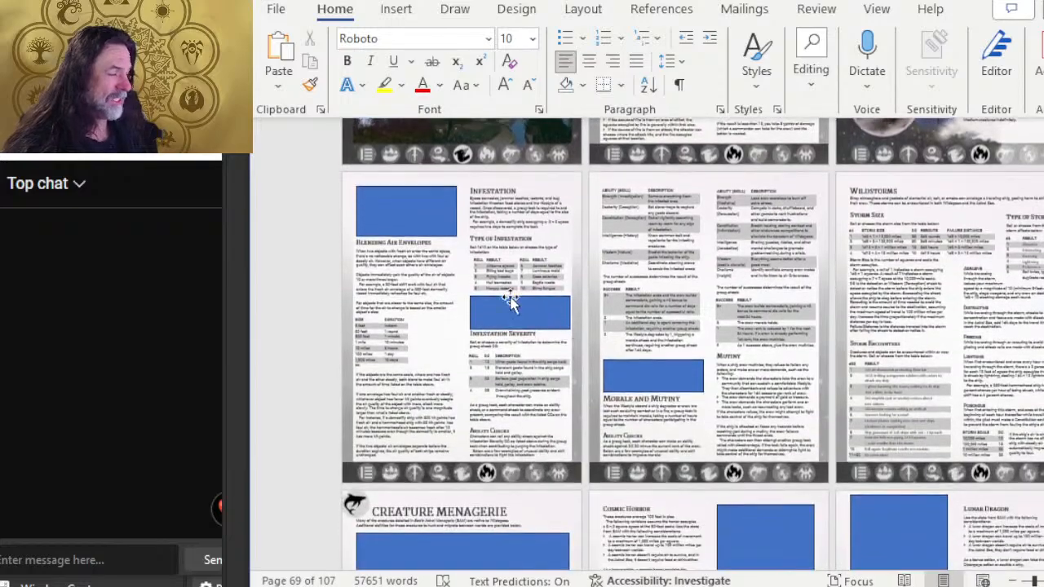
scroll(805, 414, "down", 6)
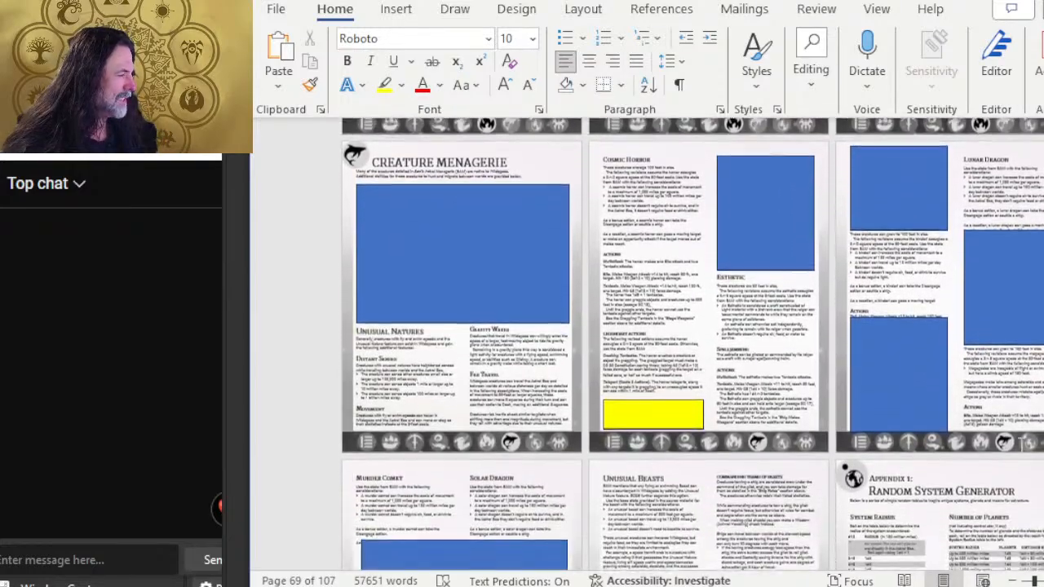
scroll(522, 363, "down", 2)
scroll(693, 426, "up", 7)
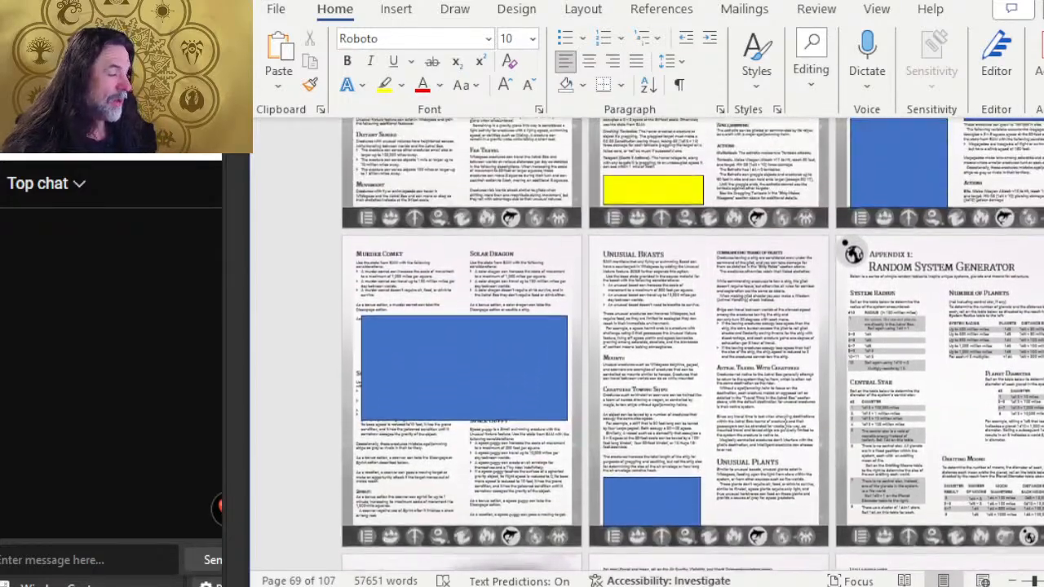
scroll(555, 498, "down", 1)
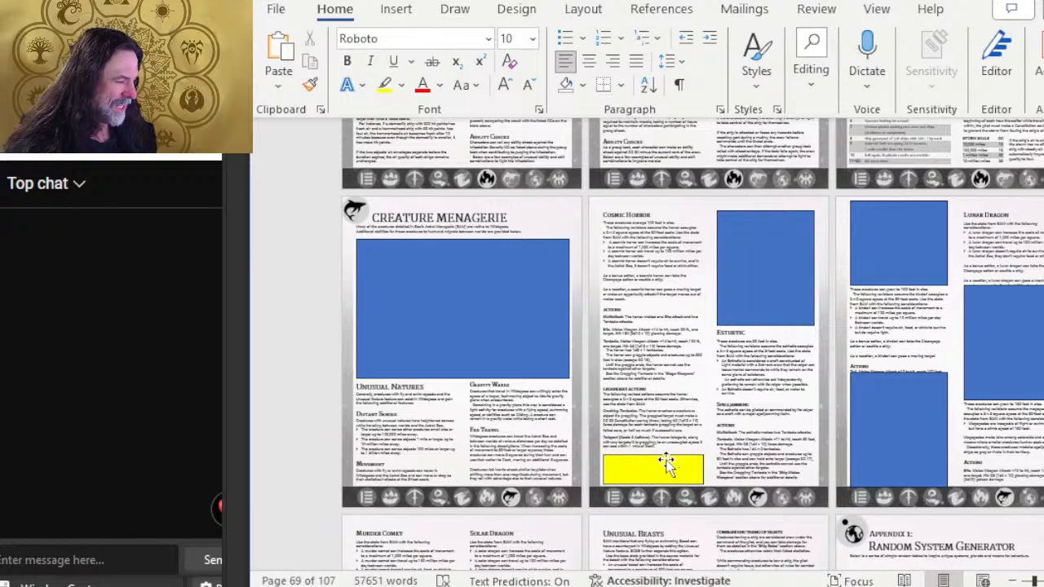
scroll(653, 474, "up", 7)
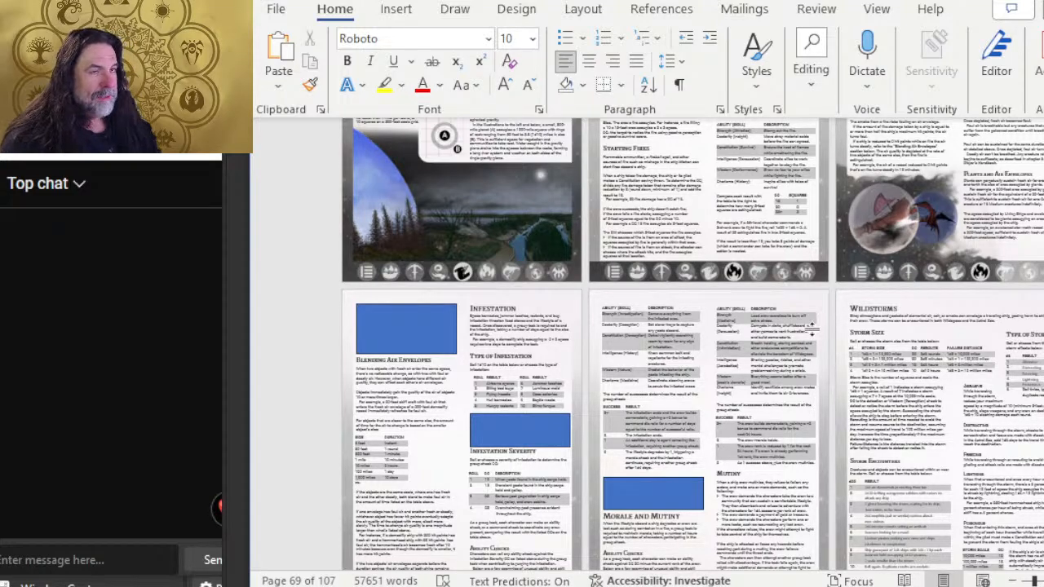
Switch to the Untitled-10 artwork document in Photoshop
key("alt+Tab")
key("alt+Tab")
key("alt+Tab")
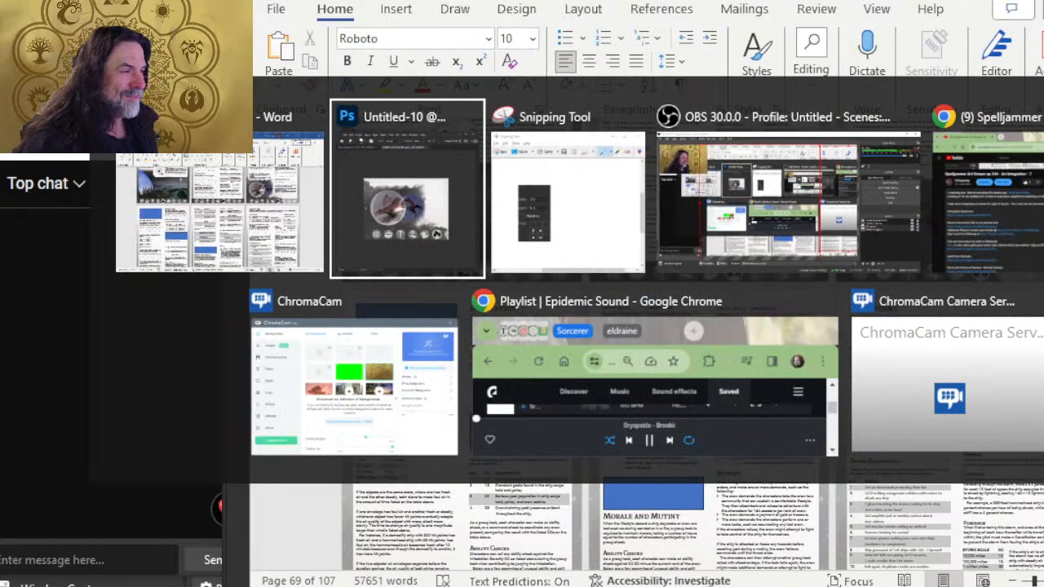